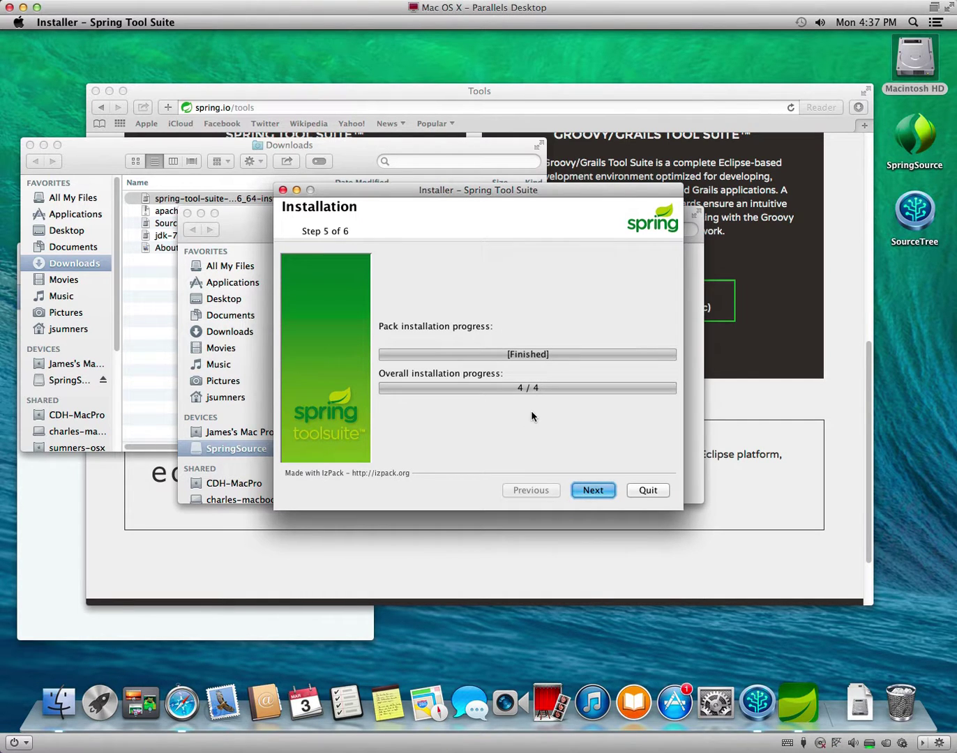
Finish the installer with Launch Spring Tool Suite ticked, then close the welcome page and Safari.
{"action": "left_click", "coordinate": [593, 491]}
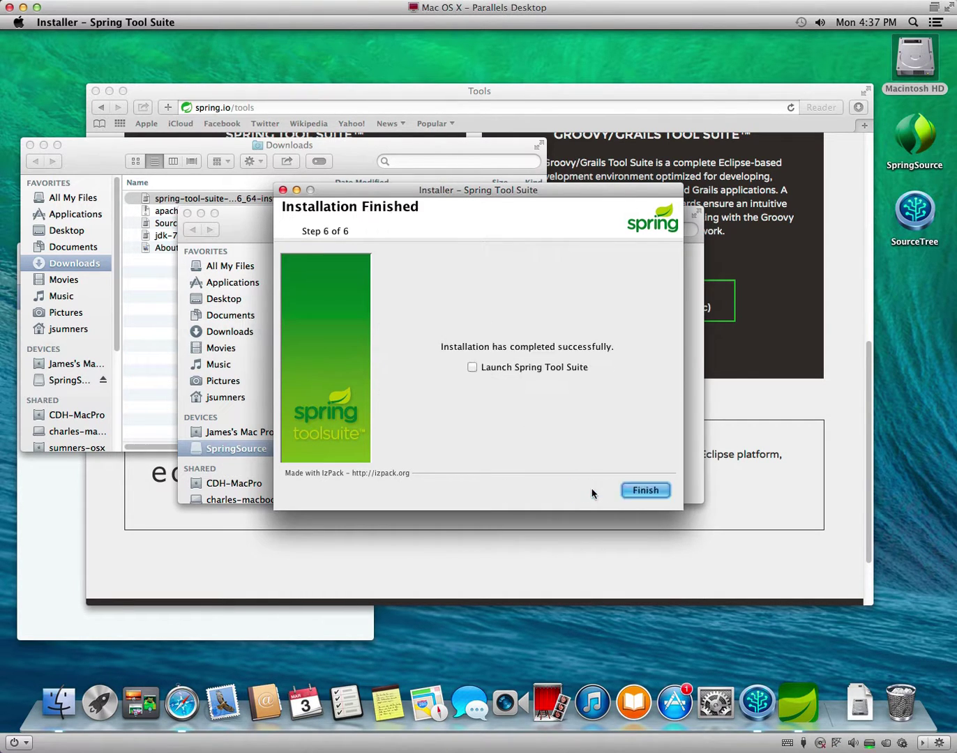
{"action": "left_click", "coordinate": [535, 372]}
{"action": "left_click", "coordinate": [641, 489]}
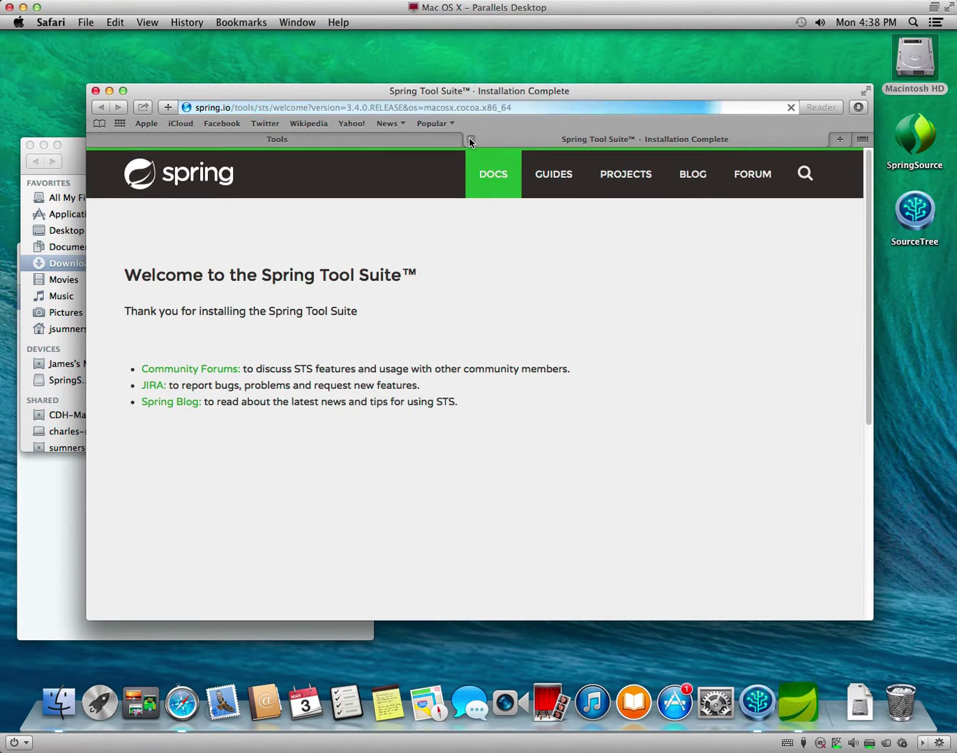
{"action": "left_click", "coordinate": [470, 139]}
{"action": "left_click", "coordinate": [96, 90]}
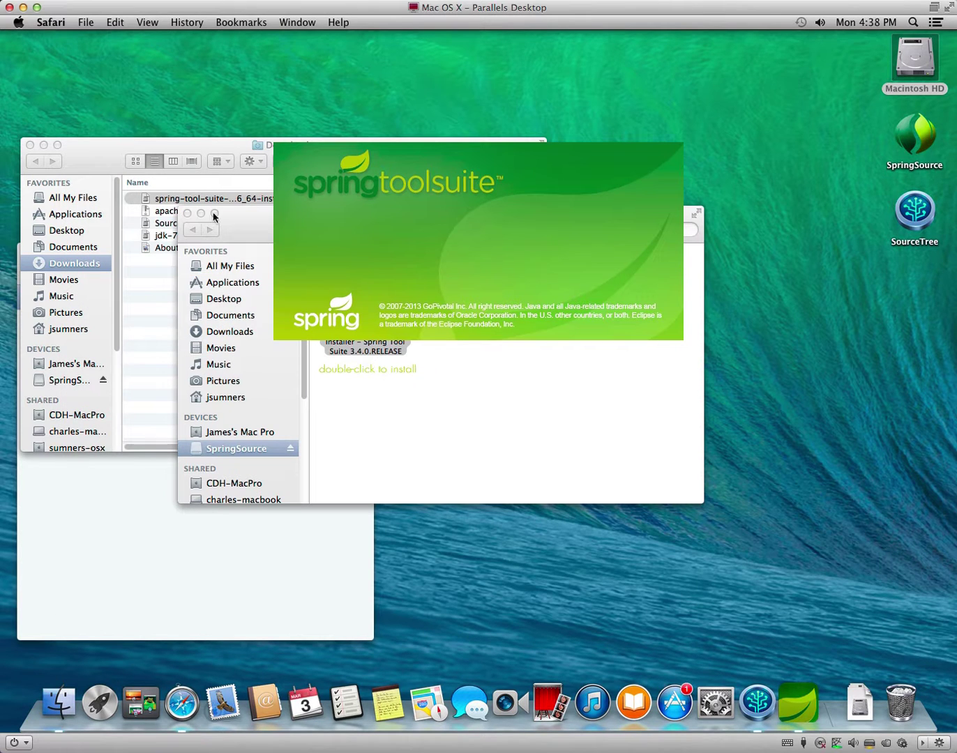
Eject the SpringSource disk image and close the Finder Downloads window.
{"action": "left_click", "coordinate": [342, 454]}
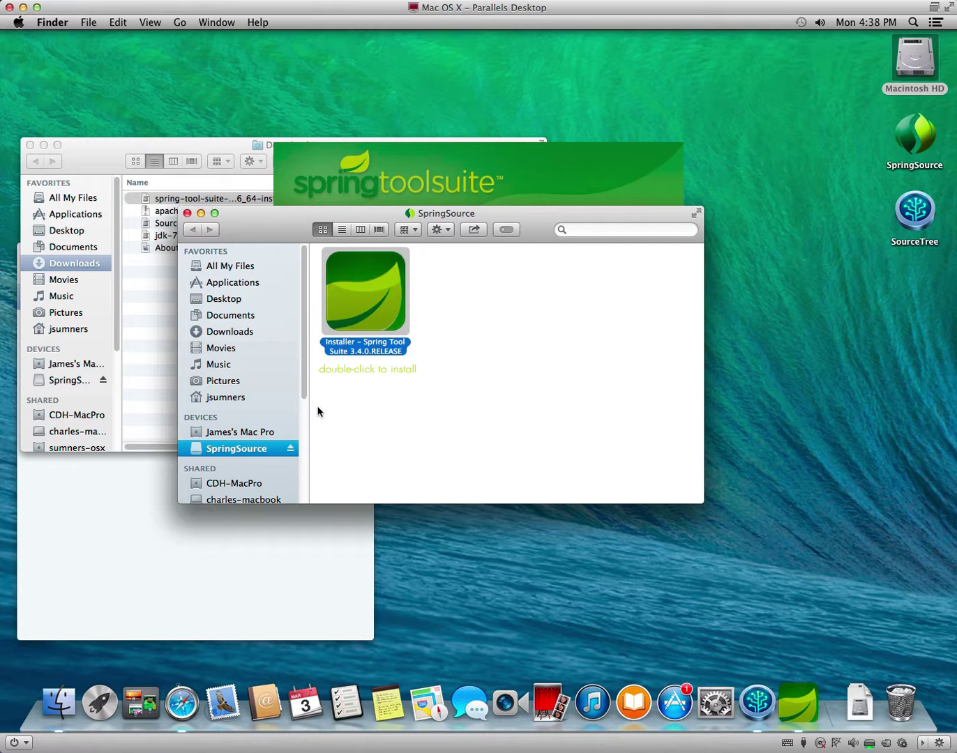
{"action": "left_click", "coordinate": [290, 448]}
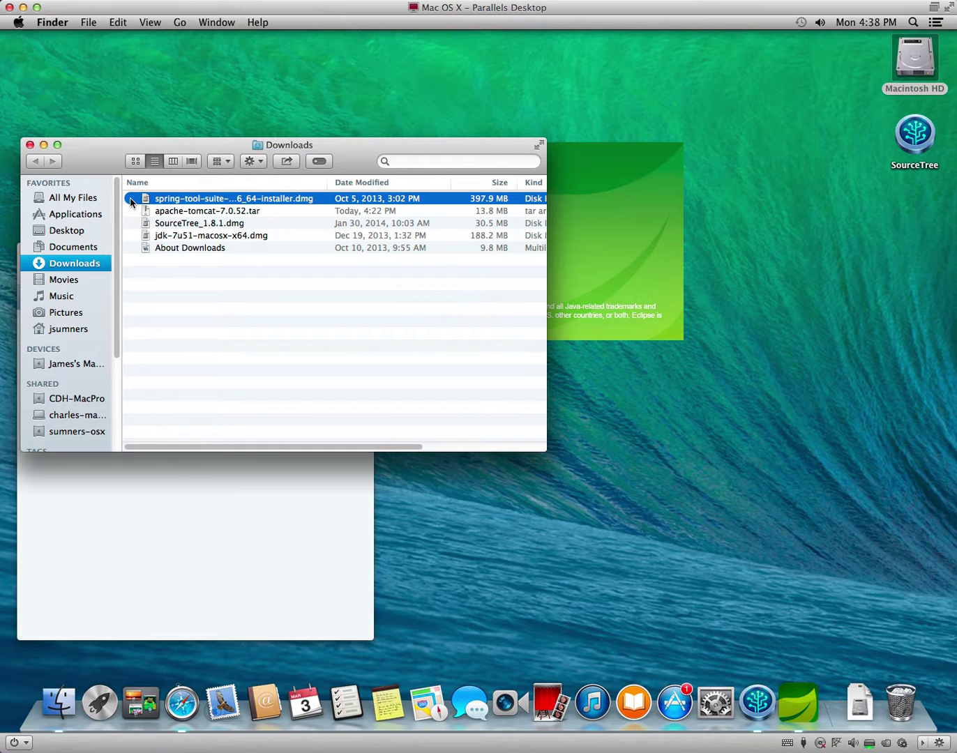
{"action": "left_click", "coordinate": [29, 144]}
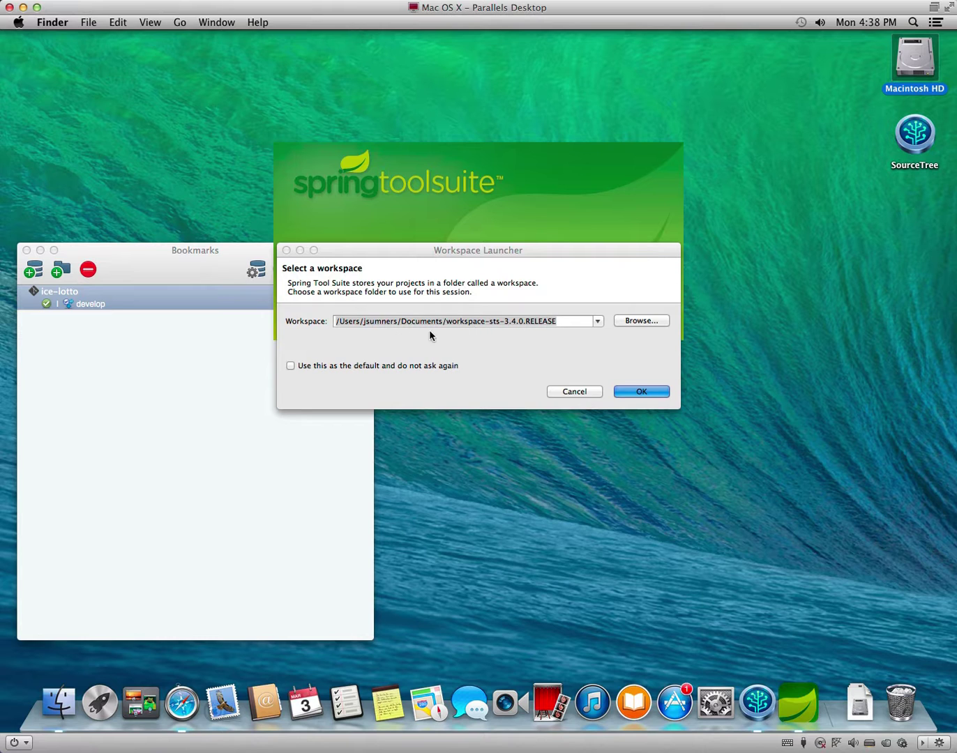
Point the workspace at JavaDev/workspace-sts-3.4.0.RELEASE, make it the default, and confirm.
{"action": "left_click", "coordinate": [397, 353]}
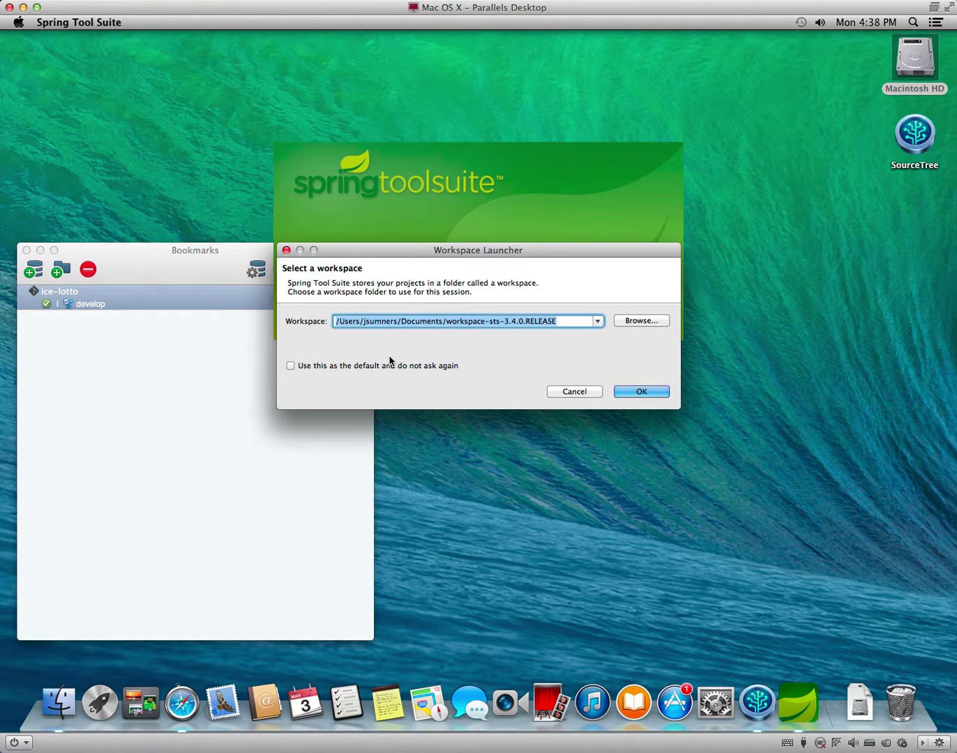
{"action": "left_click_drag", "start_coordinate": [445, 321], "coordinate": [403, 322]}
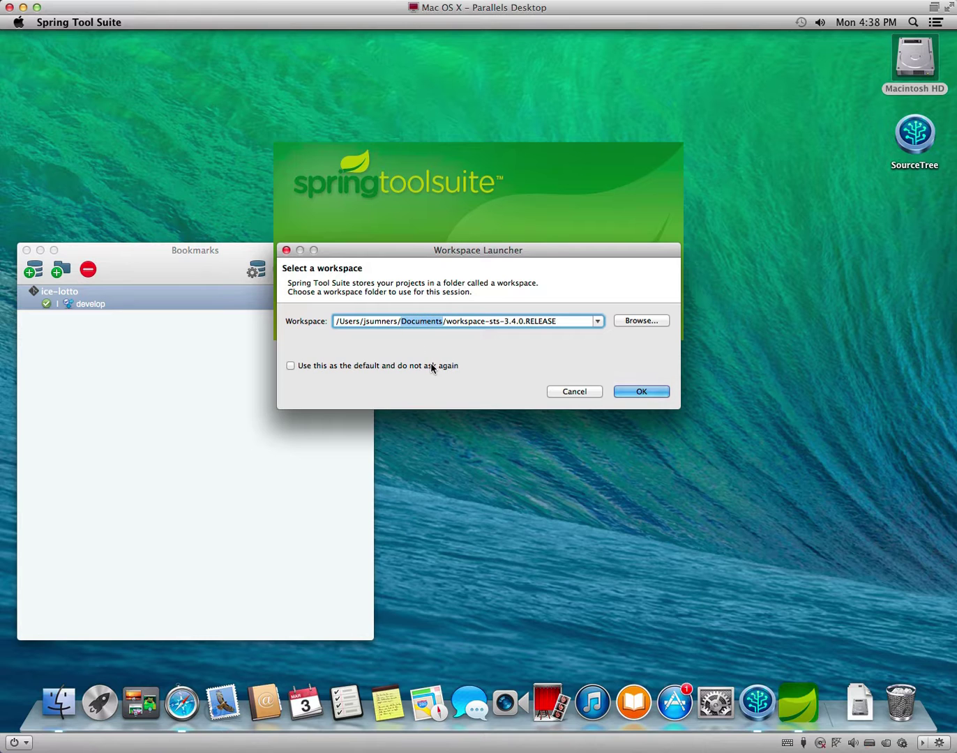
{"action": "type", "text": "JavaDev"}
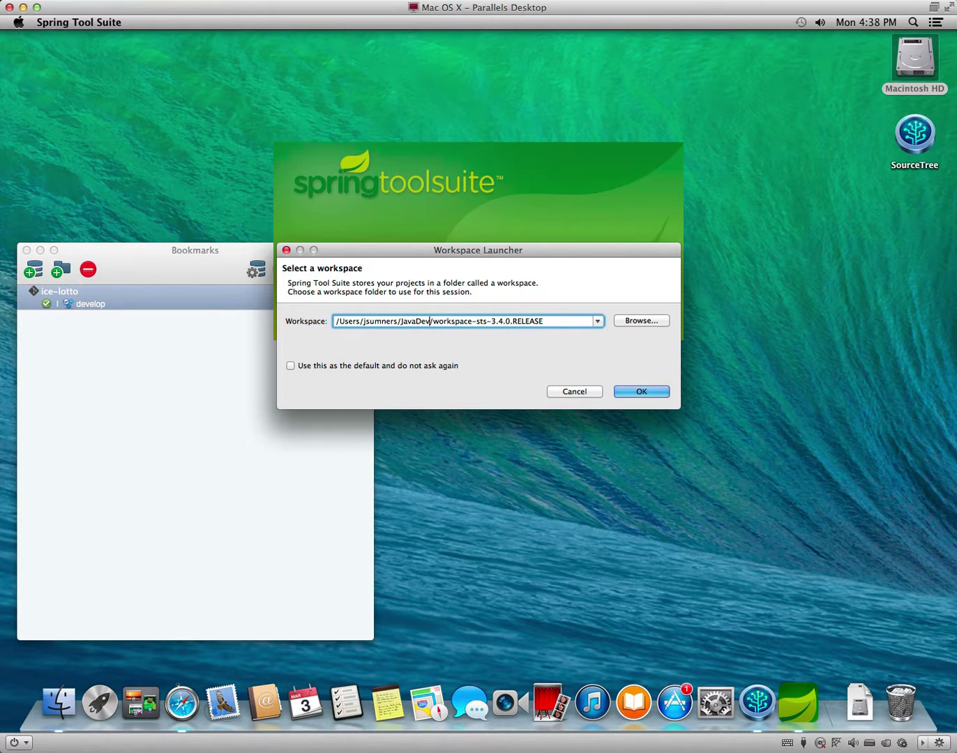
{"action": "left_click", "coordinate": [406, 366]}
{"action": "left_click", "coordinate": [650, 391]}
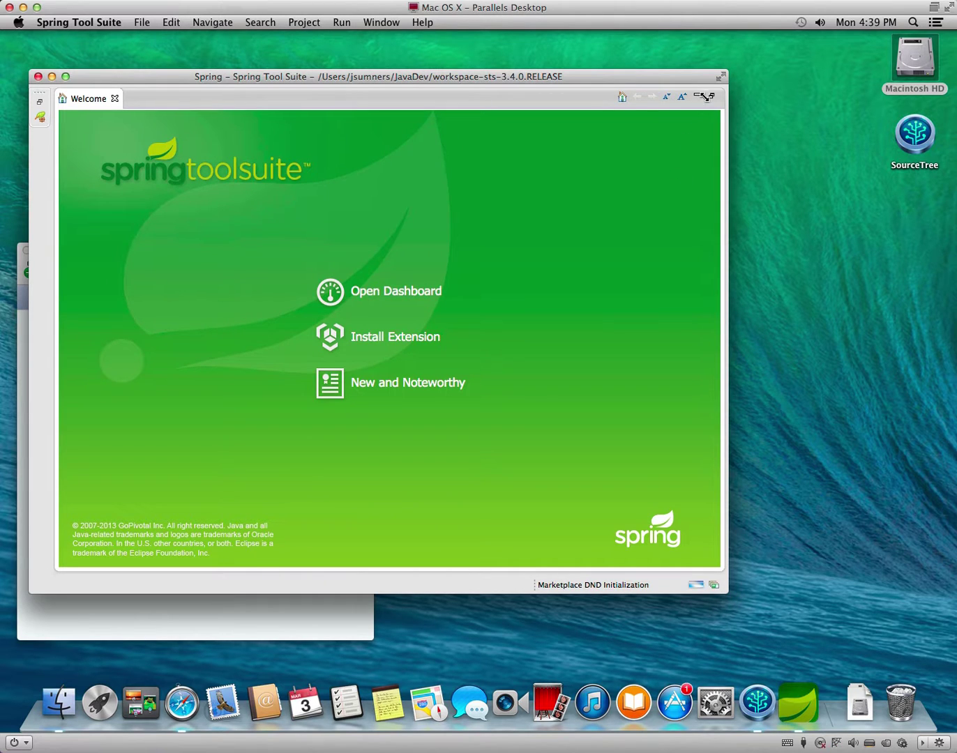
Enlarge the window, accept the Spring UAA usage consent, and dismiss the Spring Tool Tips popup.
{"action": "left_click", "coordinate": [66, 76]}
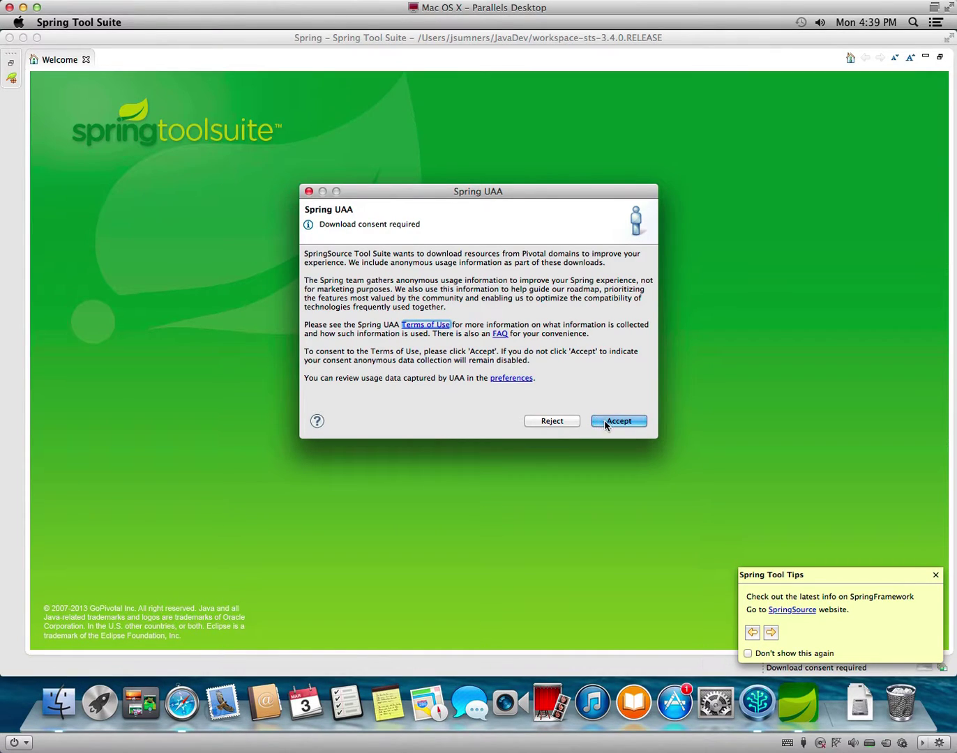
{"action": "left_click", "coordinate": [604, 420]}
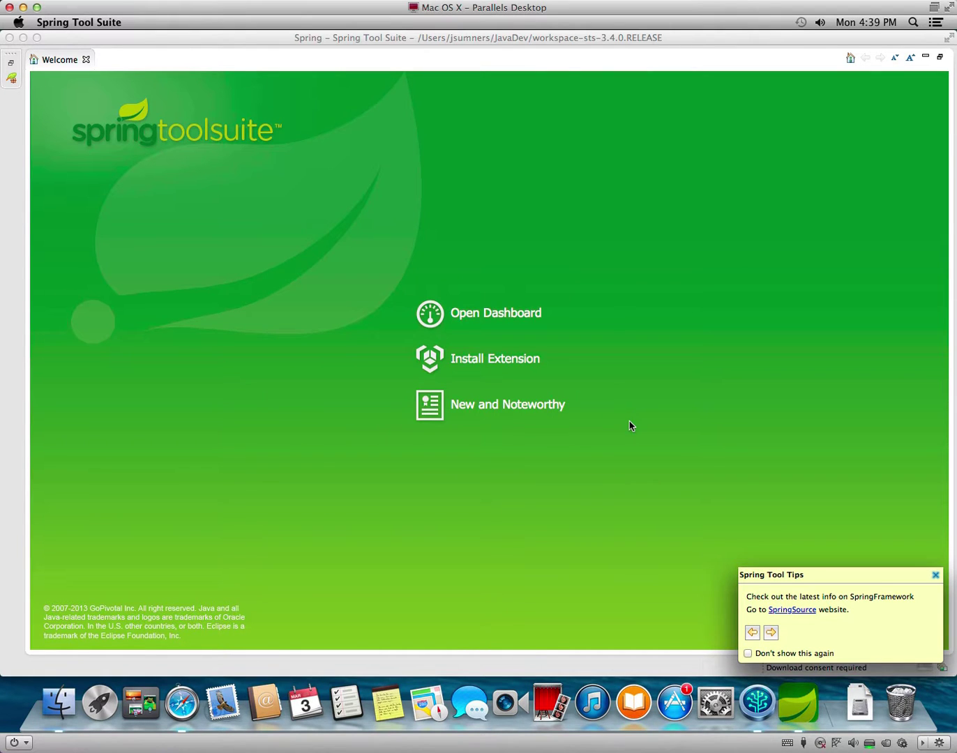
{"action": "left_click", "coordinate": [935, 576]}
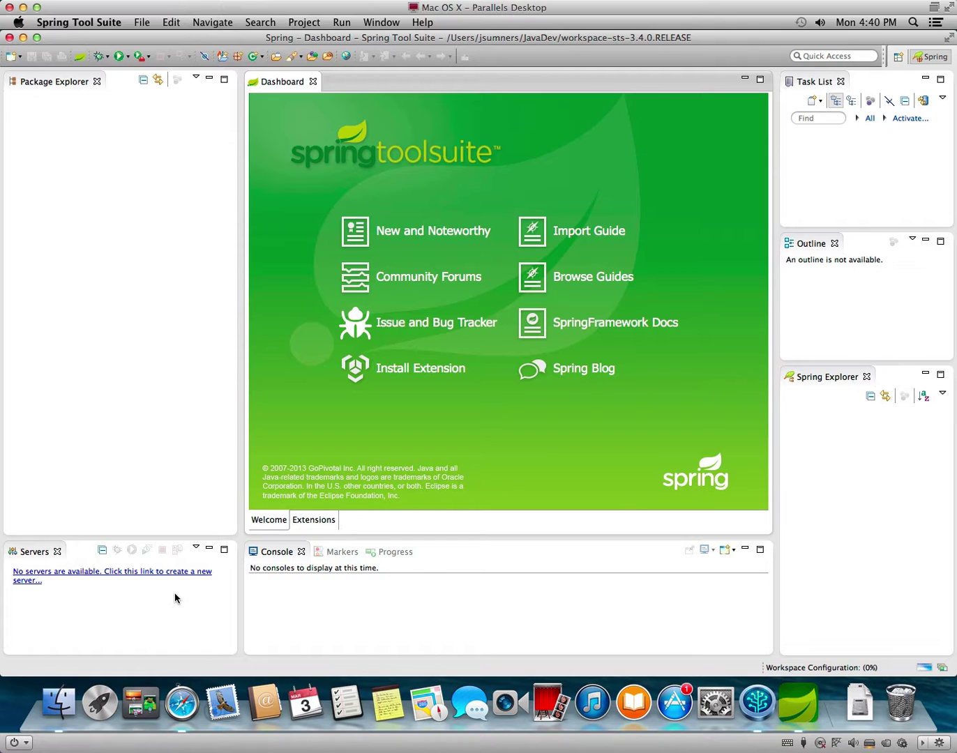
Start a new server and choose Apache Tomcat v7.0 Server as its type.
{"action": "left_click", "coordinate": [153, 579]}
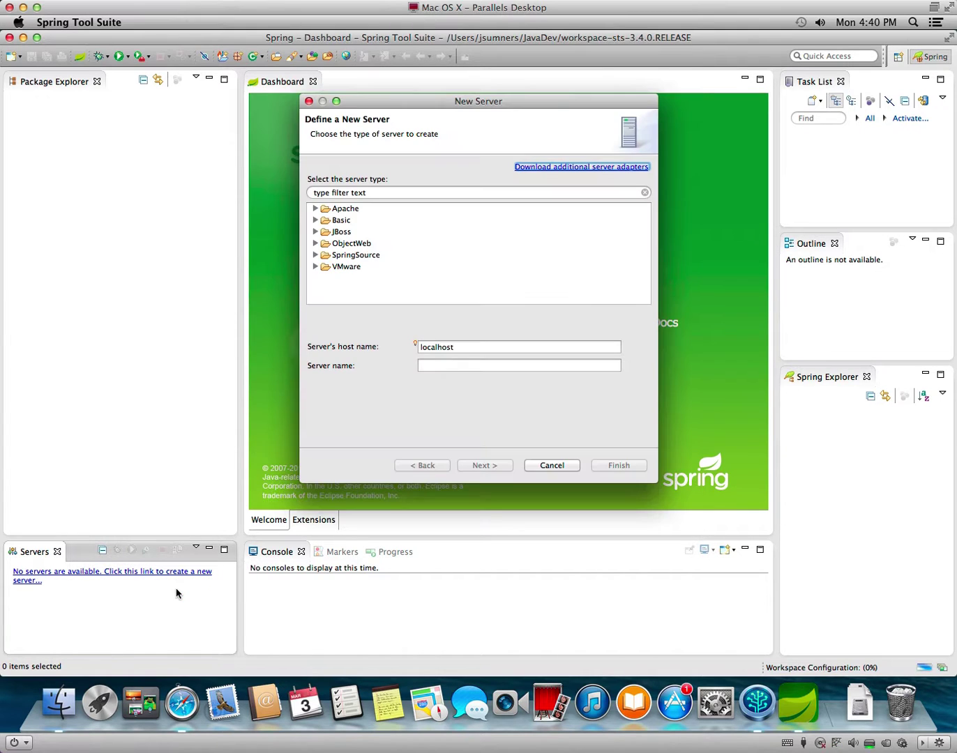
{"action": "left_click", "coordinate": [317, 210]}
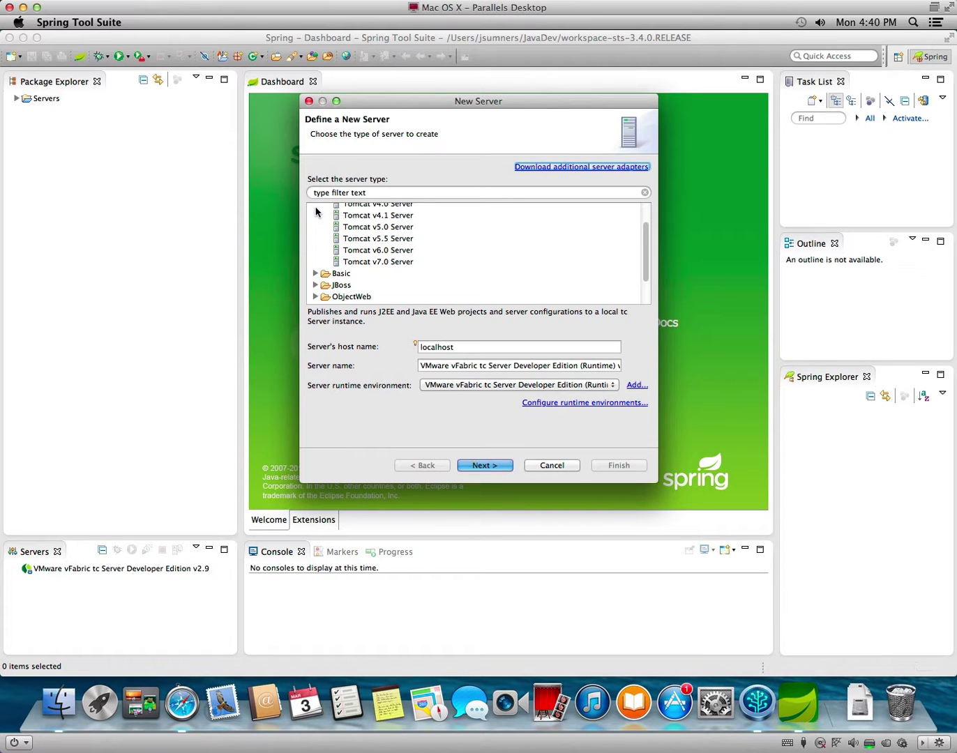
{"action": "left_click", "coordinate": [374, 263]}
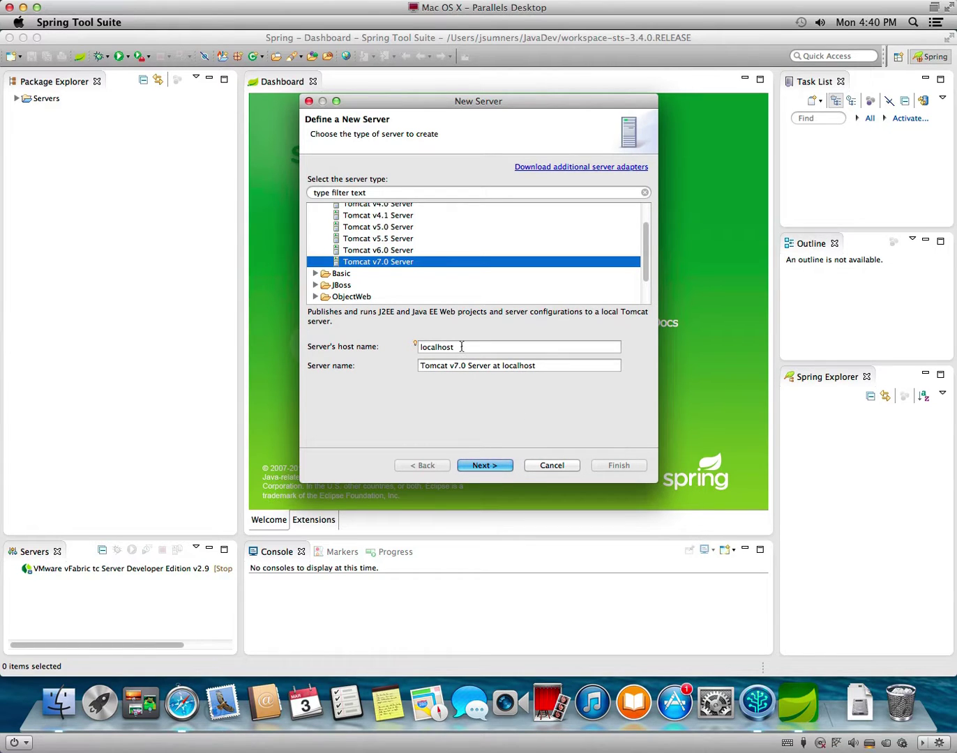
{"action": "left_click", "coordinate": [488, 466]}
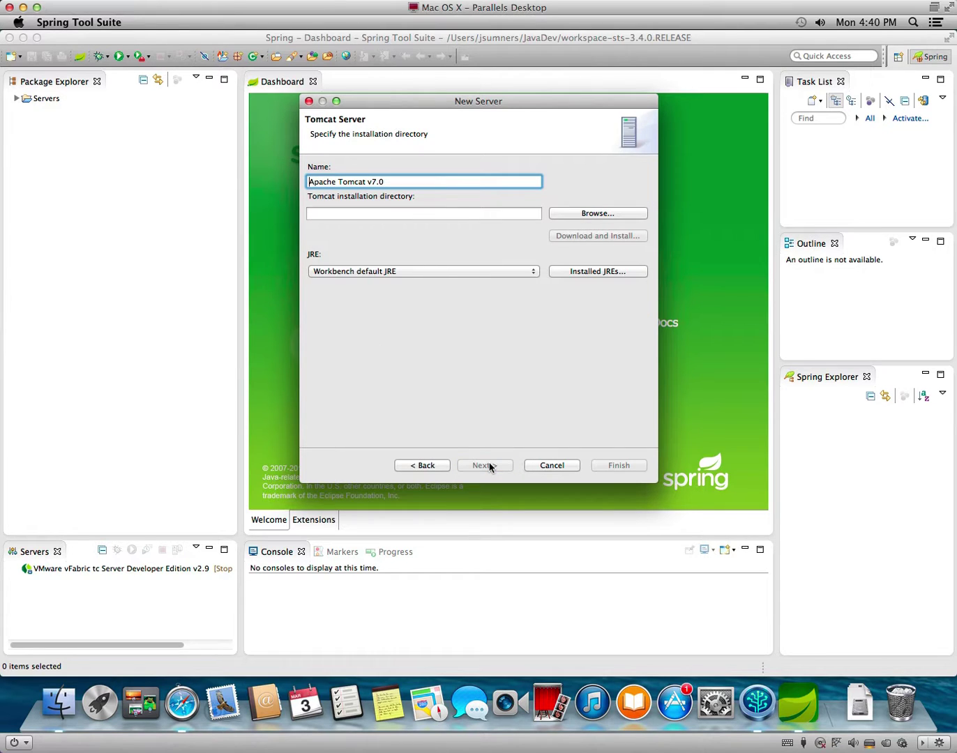
Set the Tomcat installation directory to JavaDev/apache-tomcat-7.0.52 and finish creating the server.
{"action": "left_click", "coordinate": [597, 214]}
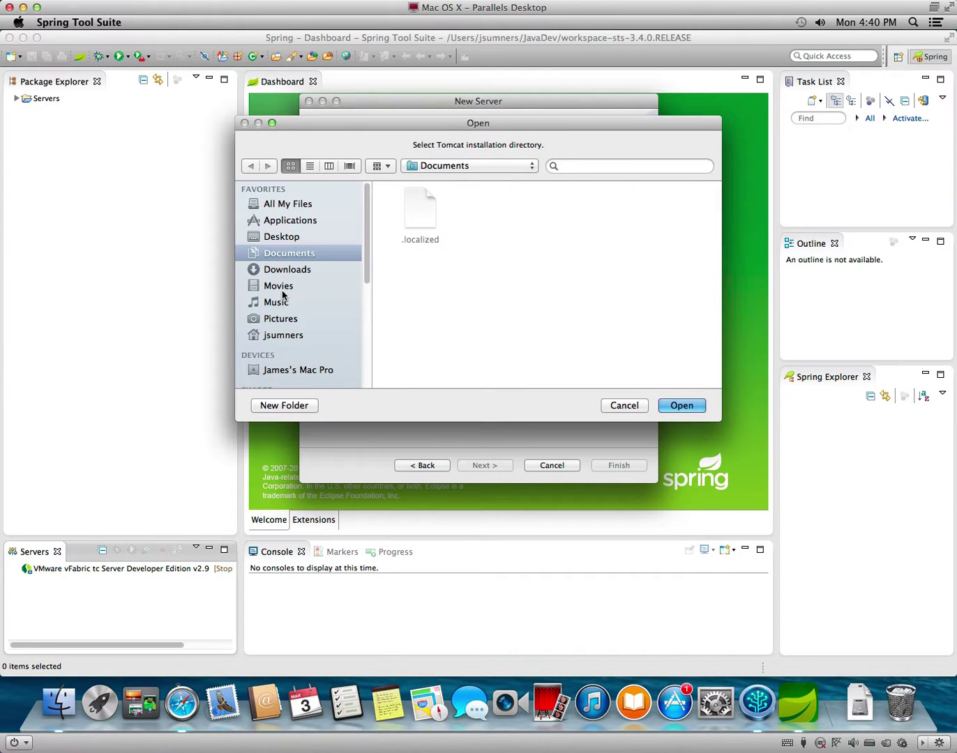
{"action": "left_click", "coordinate": [282, 338]}
{"action": "scroll", "coordinate": [540, 346], "scroll_direction": "down", "scroll_amount": 8}
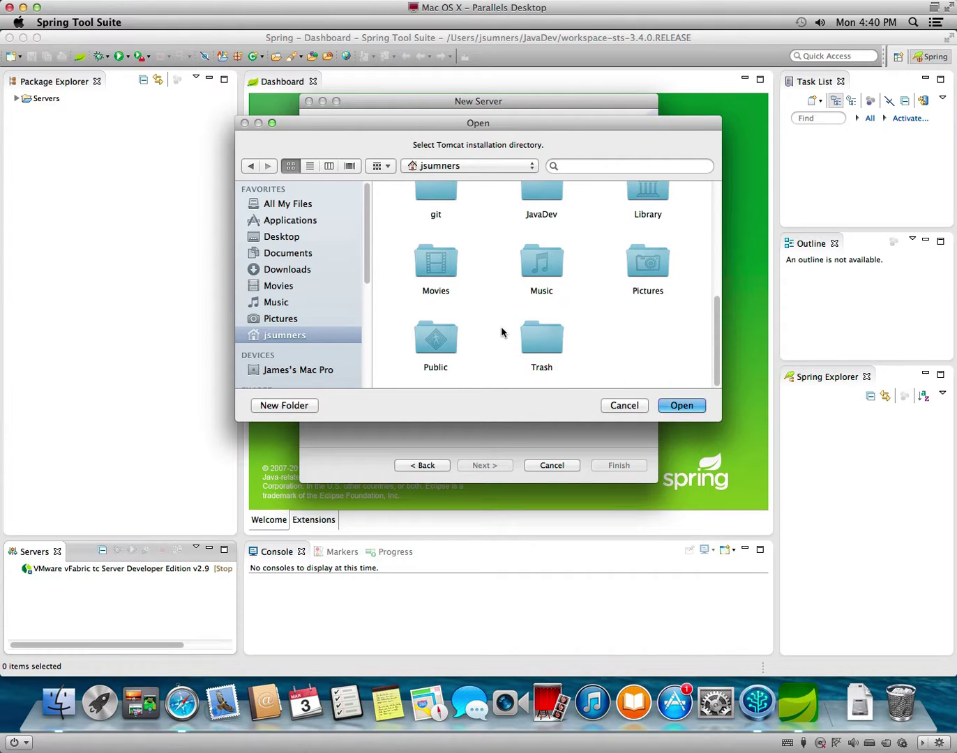
{"action": "scroll", "coordinate": [503, 329], "scroll_direction": "up", "scroll_amount": 3}
{"action": "double_click", "coordinate": [545, 235]}
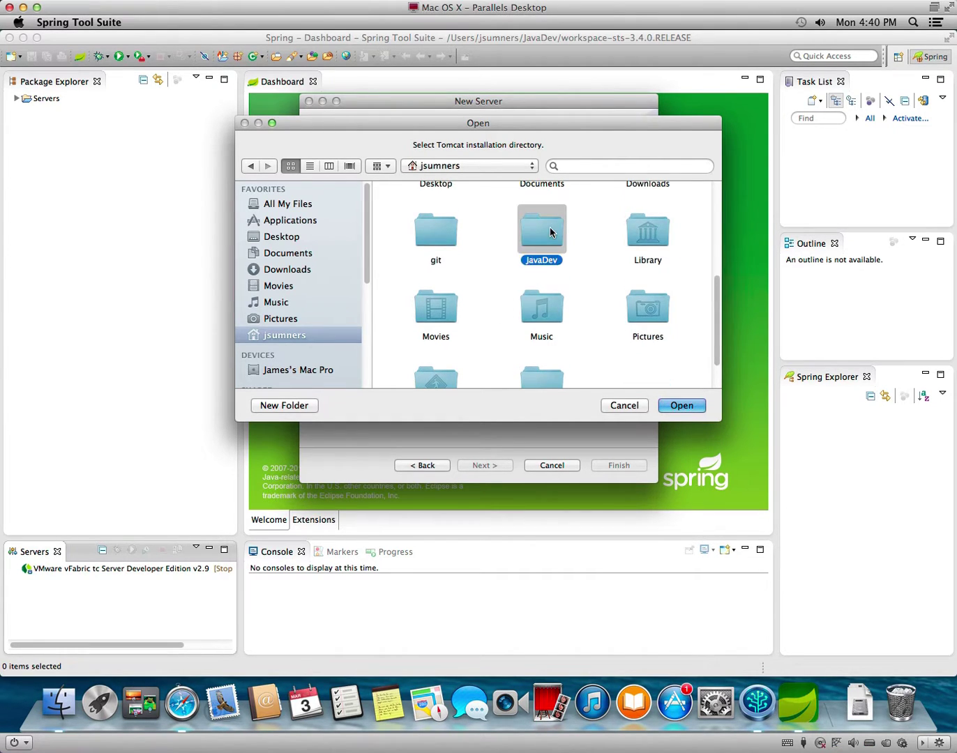
{"action": "double_click", "coordinate": [562, 218]}
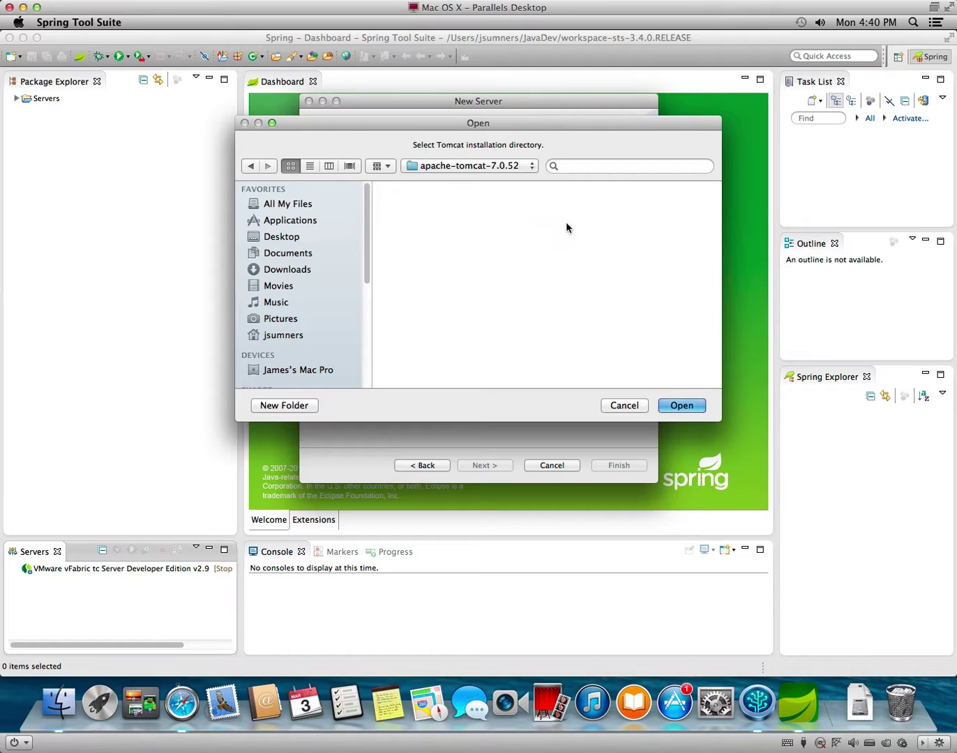
{"action": "left_click", "coordinate": [683, 408]}
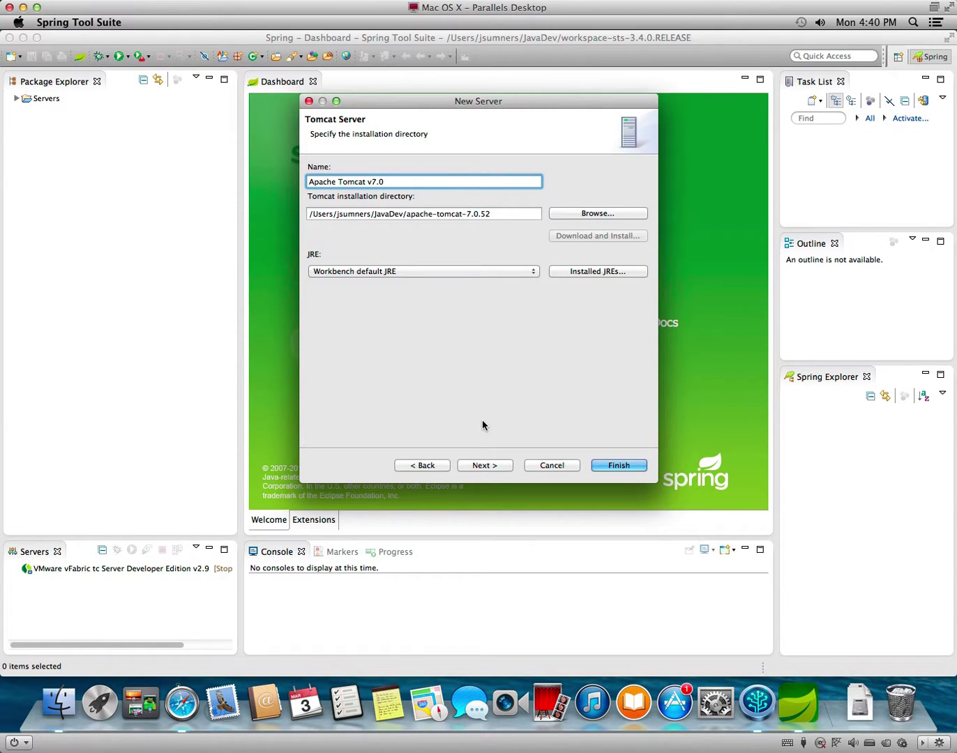
{"action": "left_click", "coordinate": [639, 471]}
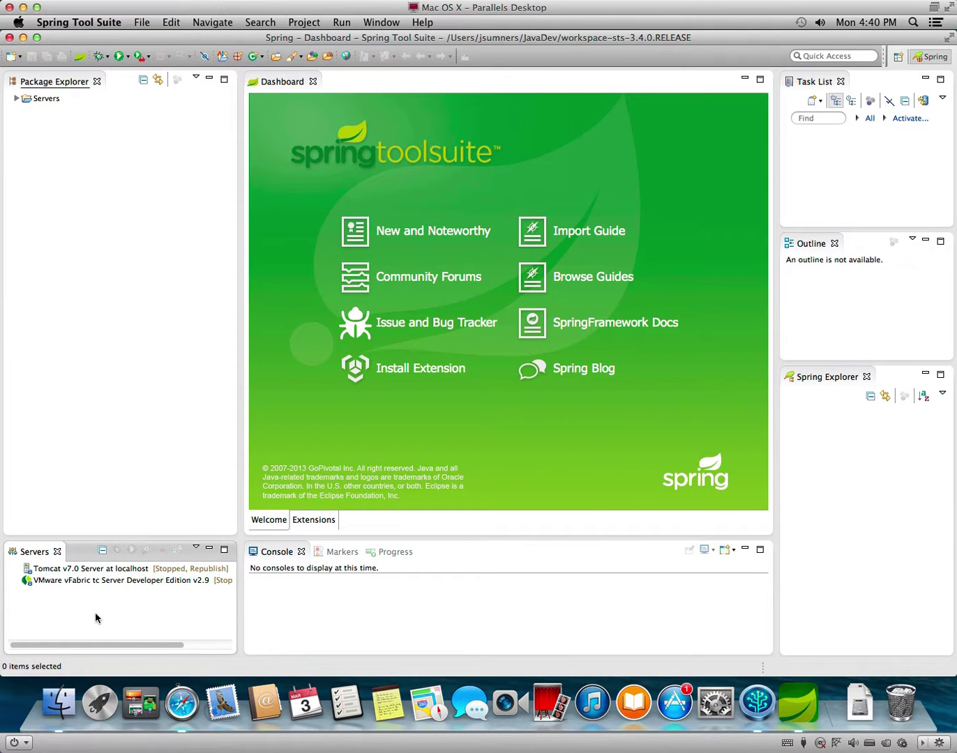
{"action": "left_click", "coordinate": [98, 583]}
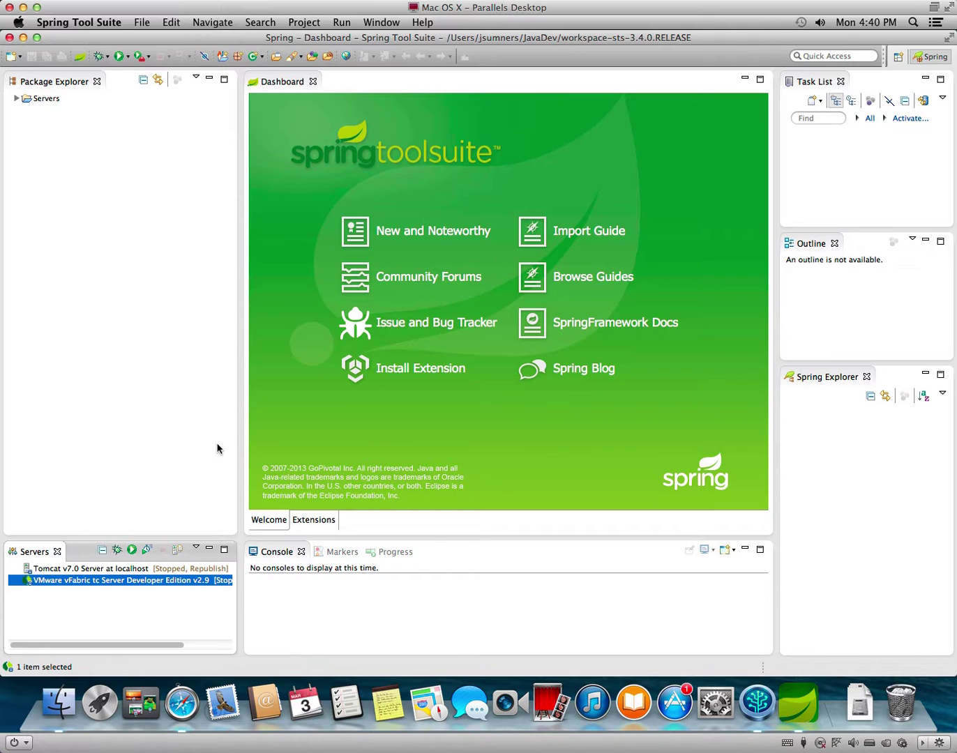
Start an Existing Maven Projects import from the Package Explorer's context menu.
{"action": "left_click", "coordinate": [81, 186]}
{"action": "right_click", "coordinate": [57, 173]}
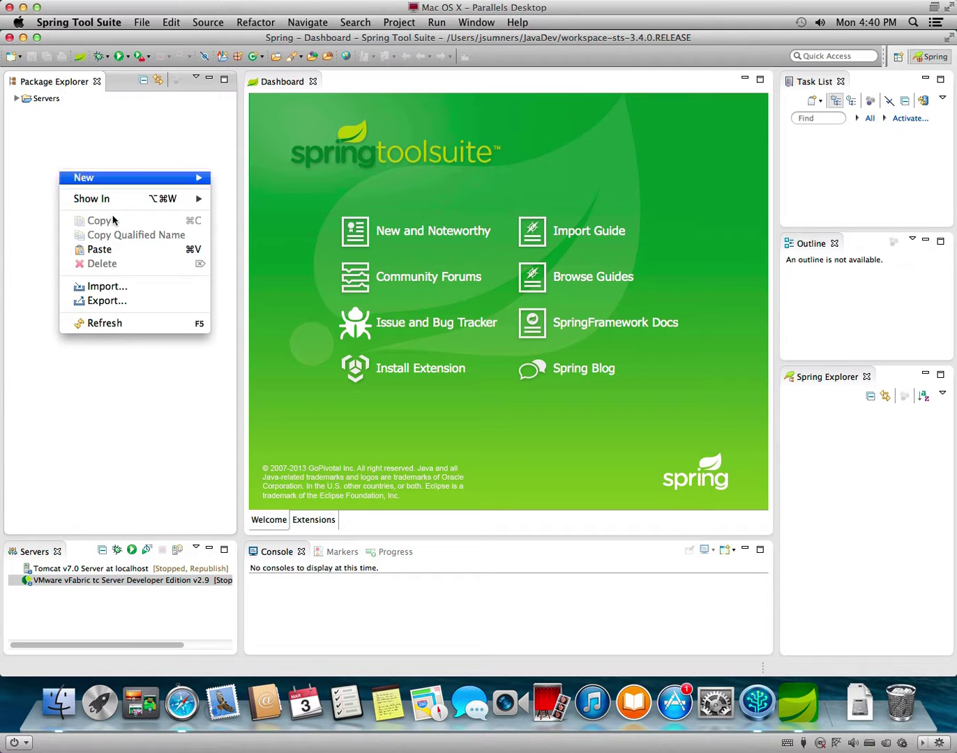
{"action": "left_click", "coordinate": [135, 286]}
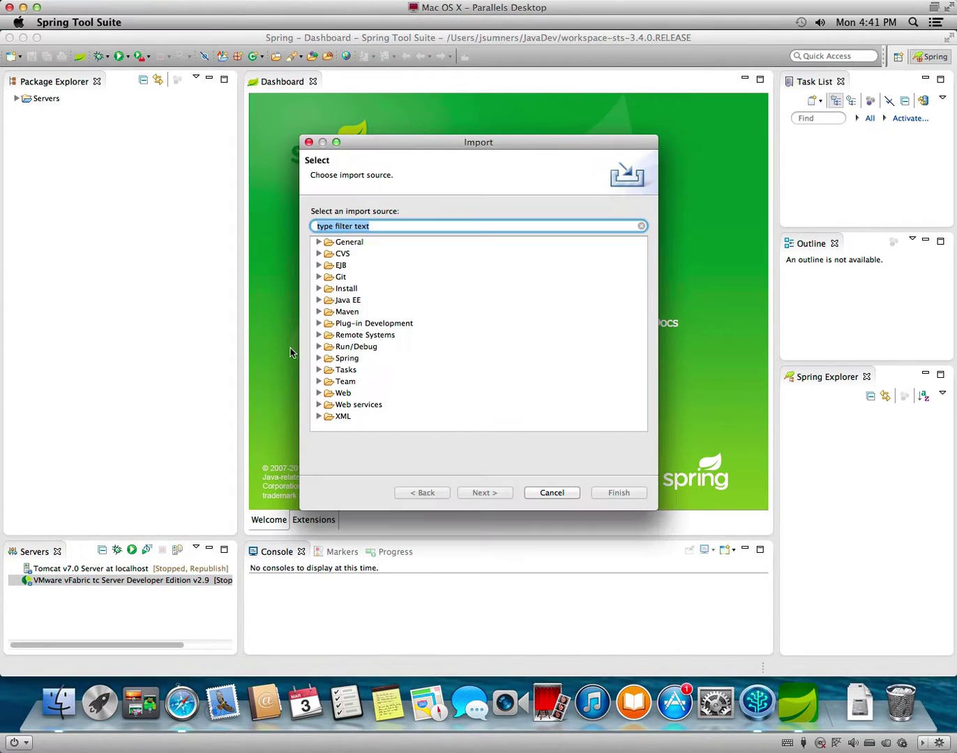
{"action": "left_click", "coordinate": [318, 315]}
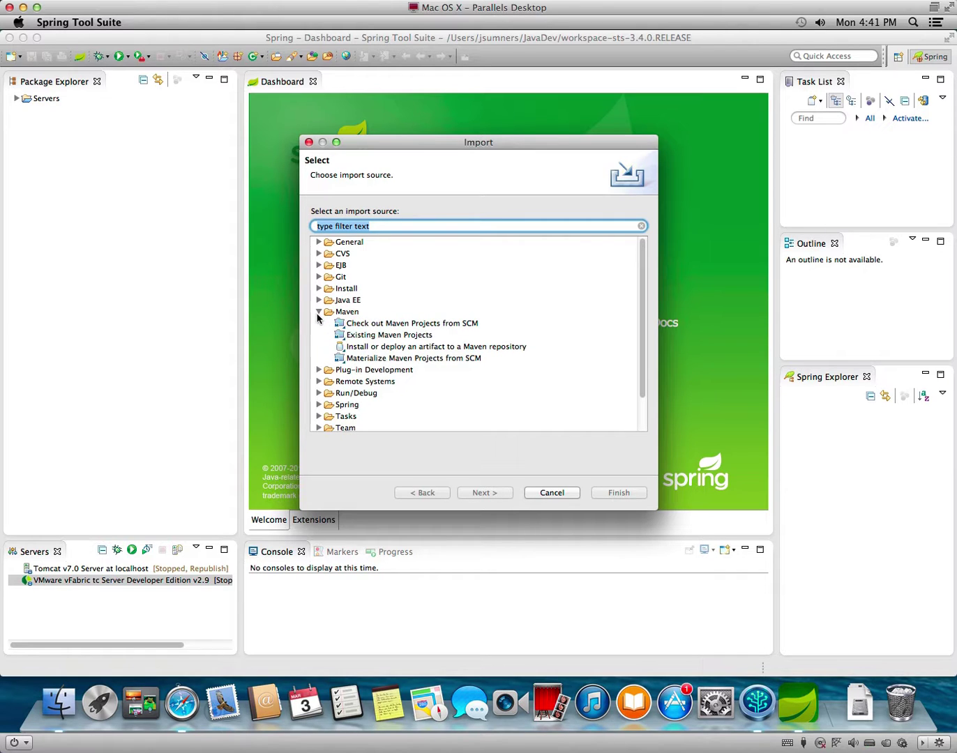
{"action": "left_click", "coordinate": [361, 336]}
{"action": "left_click", "coordinate": [483, 493]}
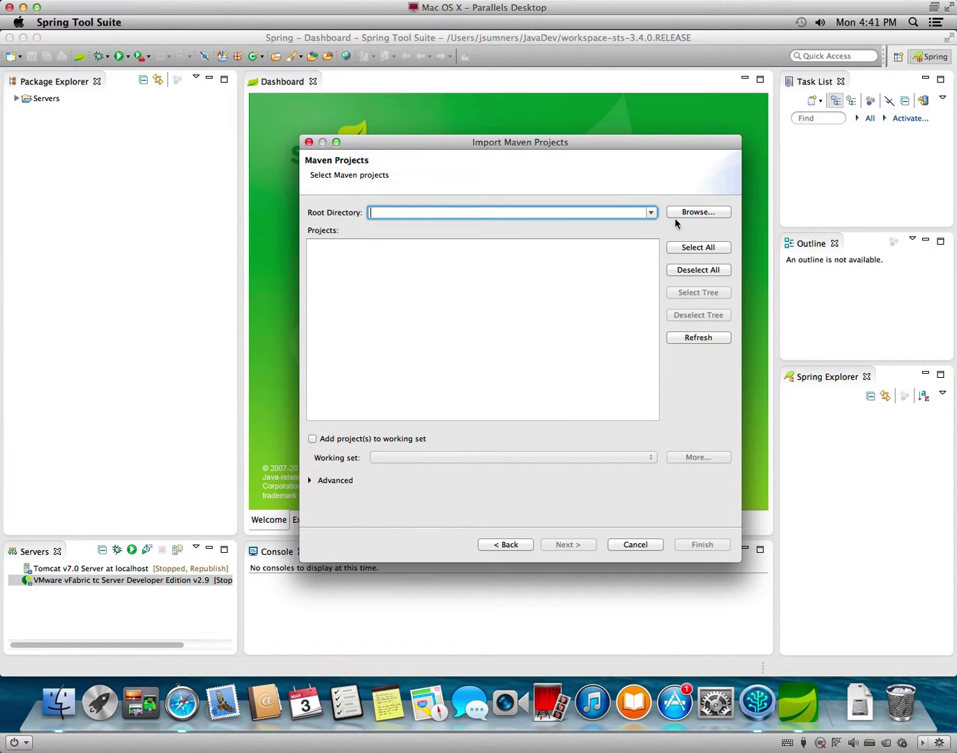
Set the import root directory to git/ice-lotto so its pom.xml war project is listed.
{"action": "left_click", "coordinate": [705, 214]}
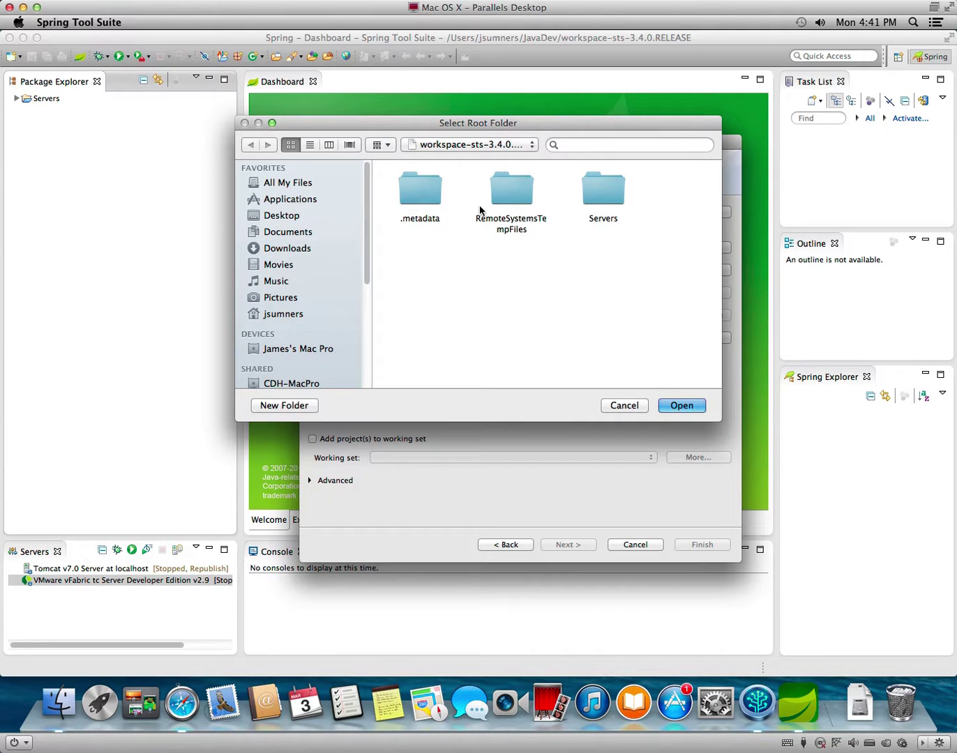
{"action": "left_click", "coordinate": [282, 318]}
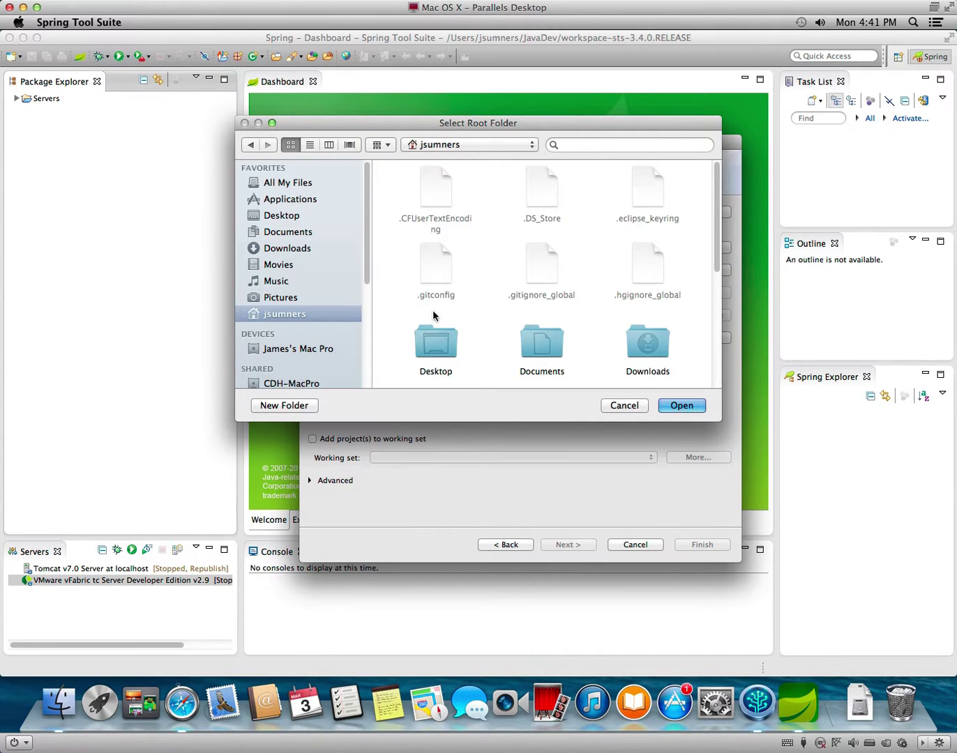
{"action": "scroll", "coordinate": [538, 331], "scroll_direction": "down", "scroll_amount": 2}
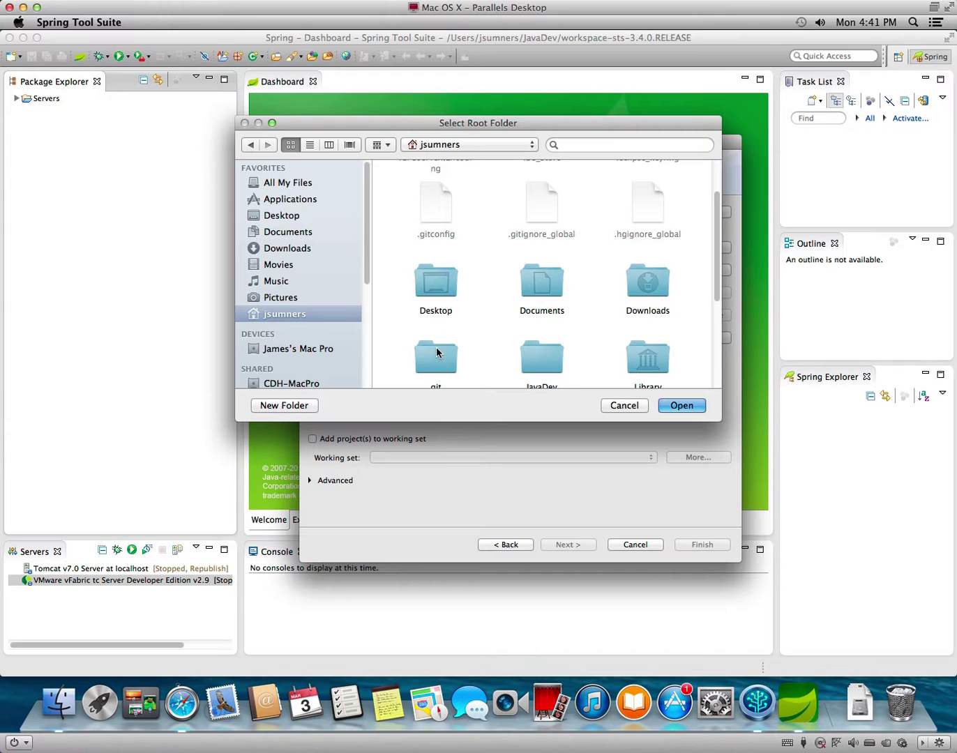
{"action": "double_click", "coordinate": [436, 356]}
{"action": "double_click", "coordinate": [426, 195]}
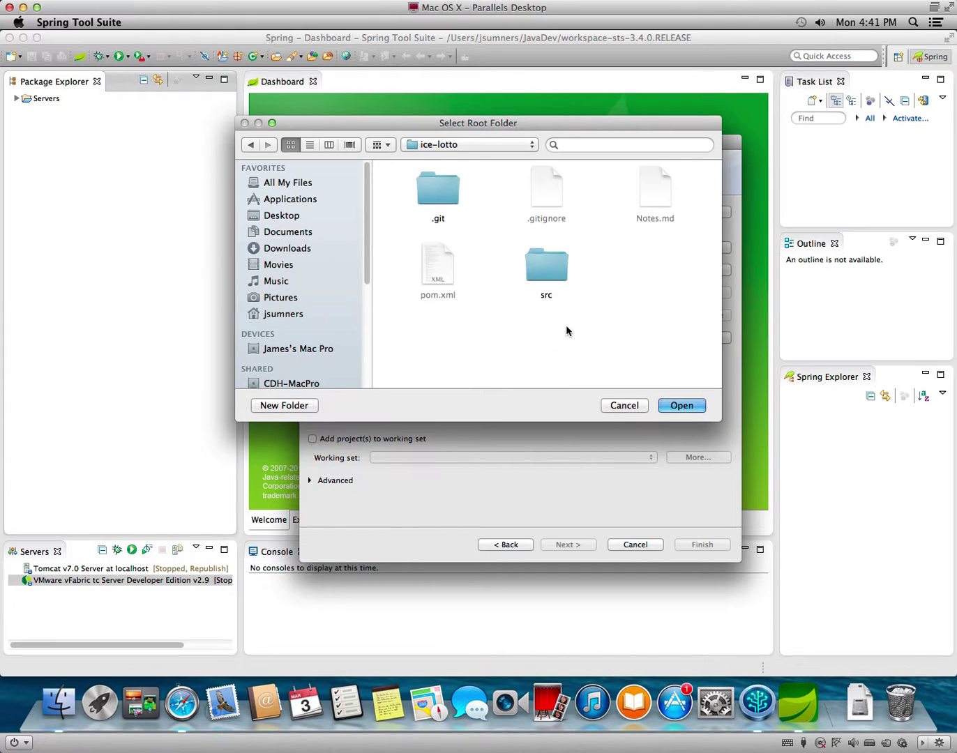
{"action": "left_click", "coordinate": [680, 408]}
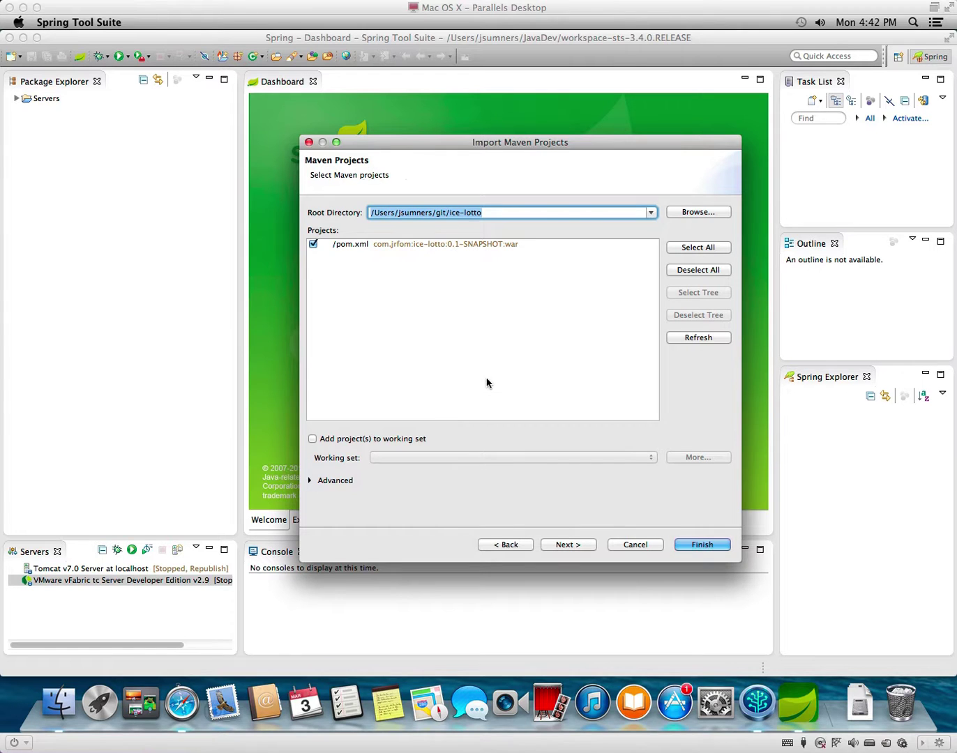
{"action": "left_click", "coordinate": [545, 386]}
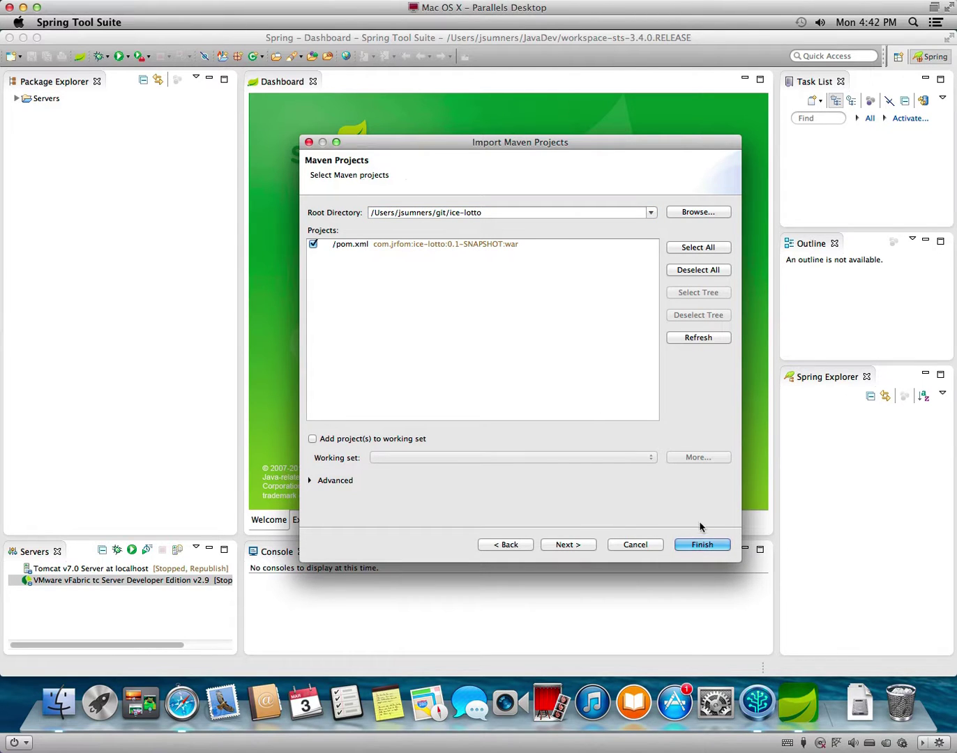
Finish the ice-lotto import, cancel the Auto share git projects job, and watch Progress.
{"action": "left_click", "coordinate": [702, 546]}
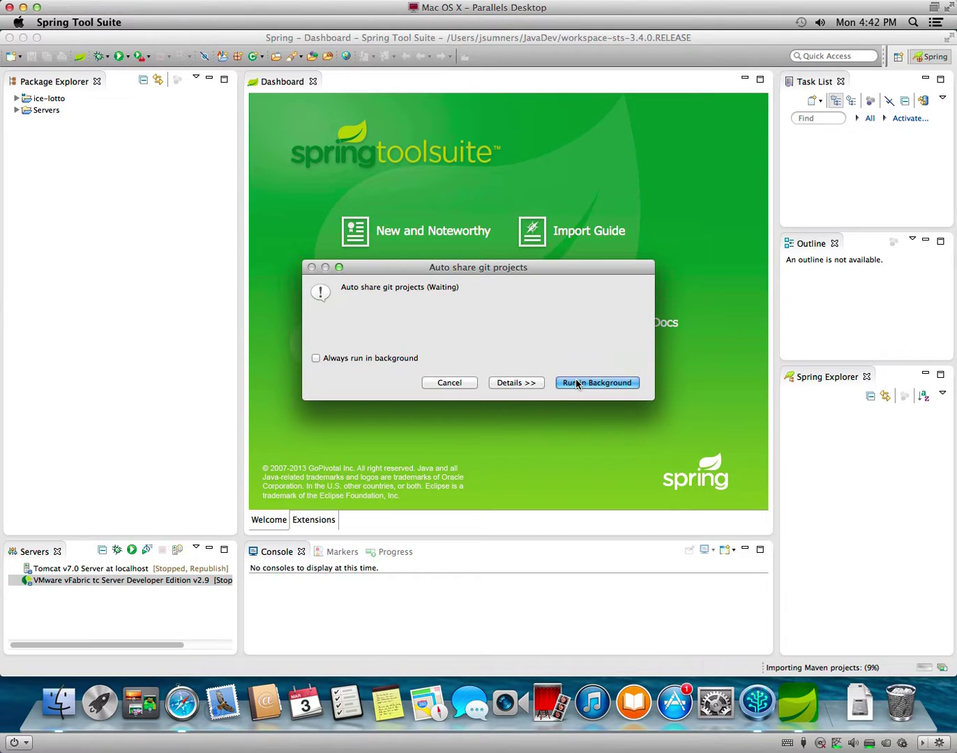
{"action": "left_click", "coordinate": [525, 385]}
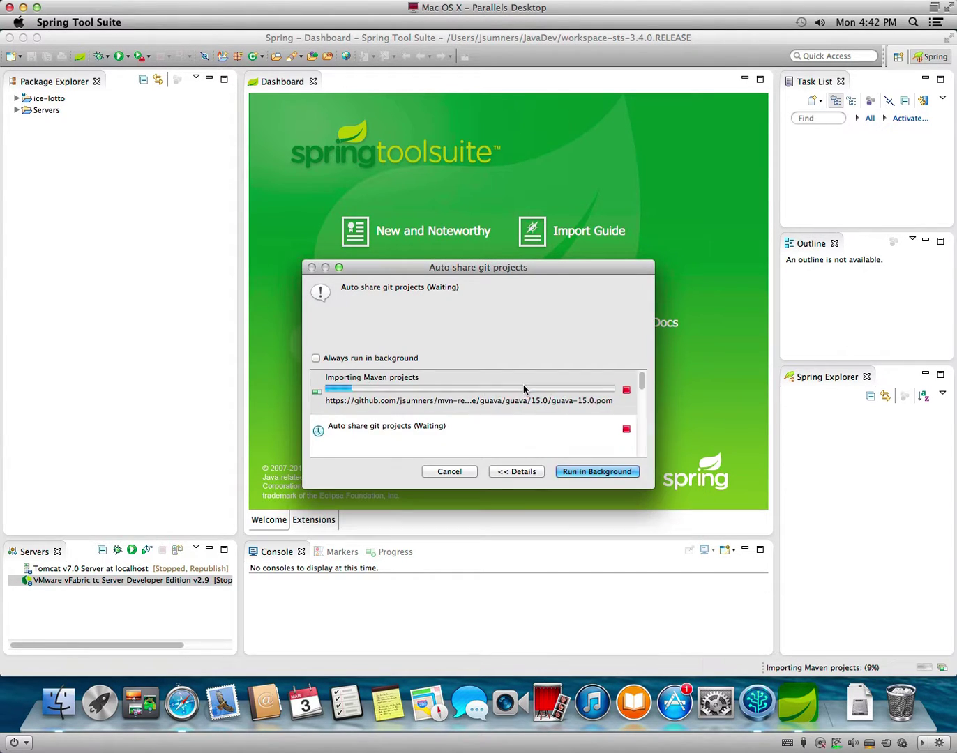
{"action": "left_click", "coordinate": [625, 422]}
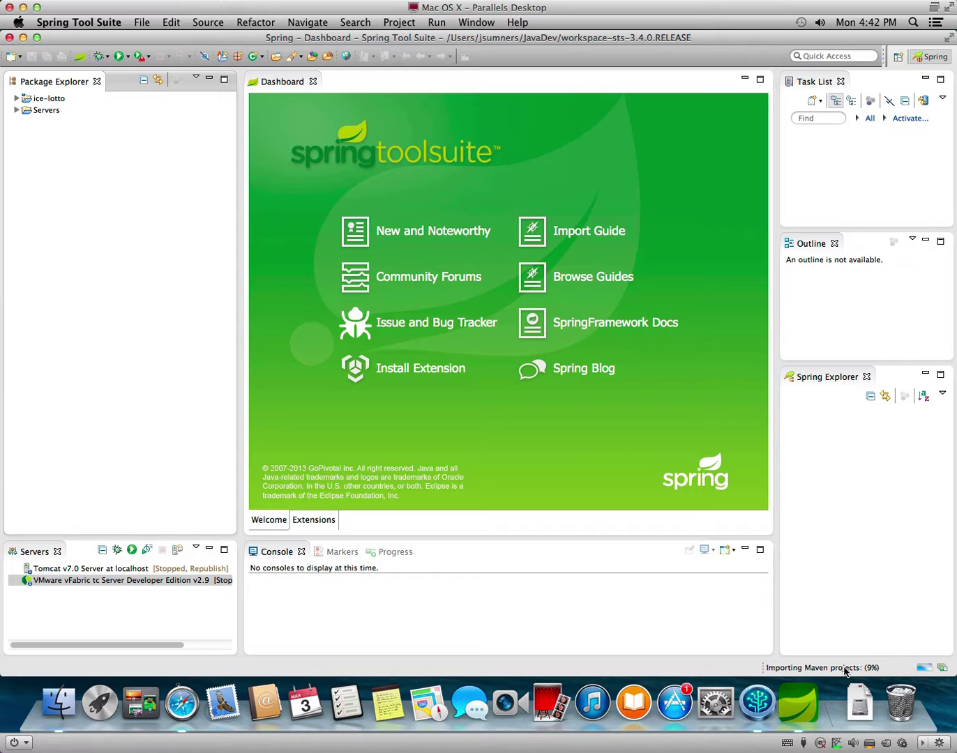
{"action": "left_click", "coordinate": [396, 552]}
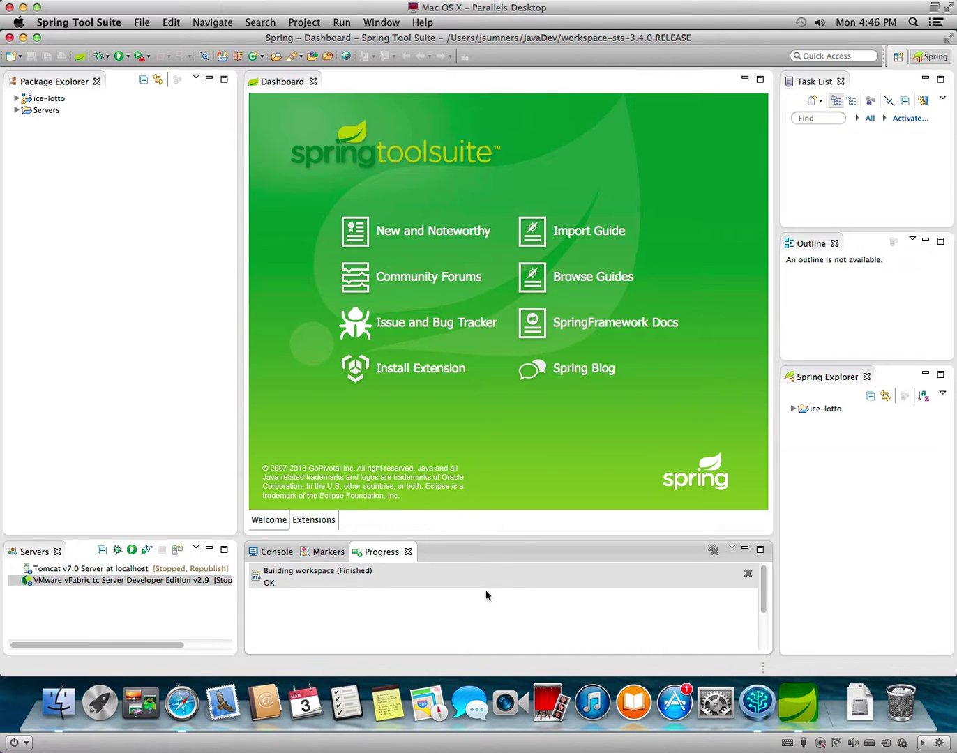
Expand ice-lotto, try Run As > Run on Server, and dismiss the 'cannot be run' error.
{"action": "left_click", "coordinate": [161, 361]}
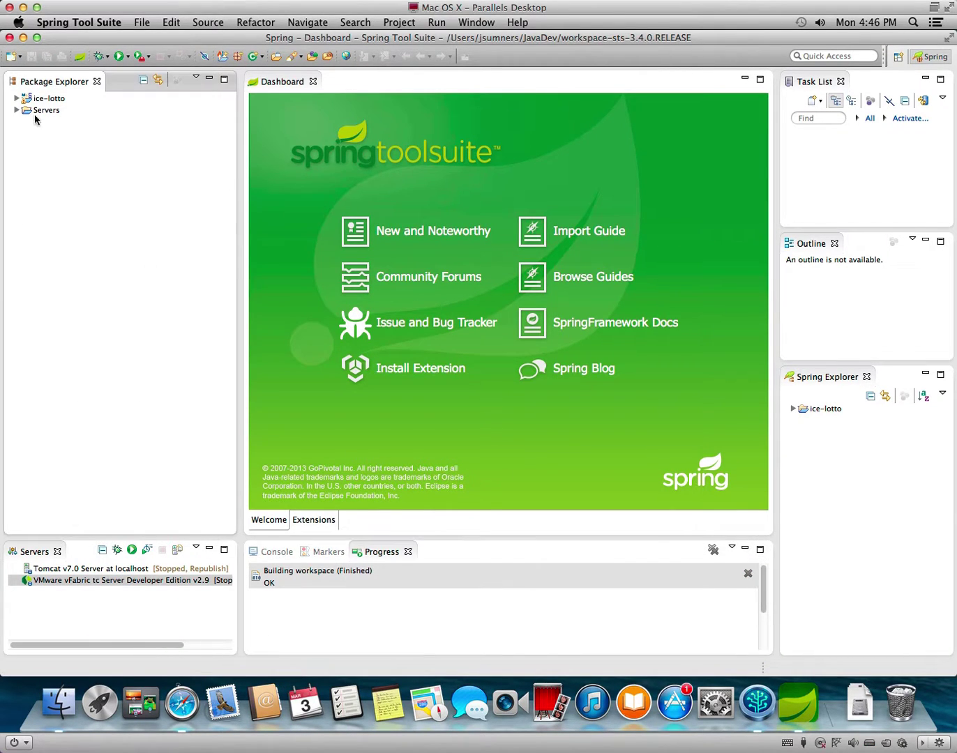
{"action": "left_click", "coordinate": [17, 98]}
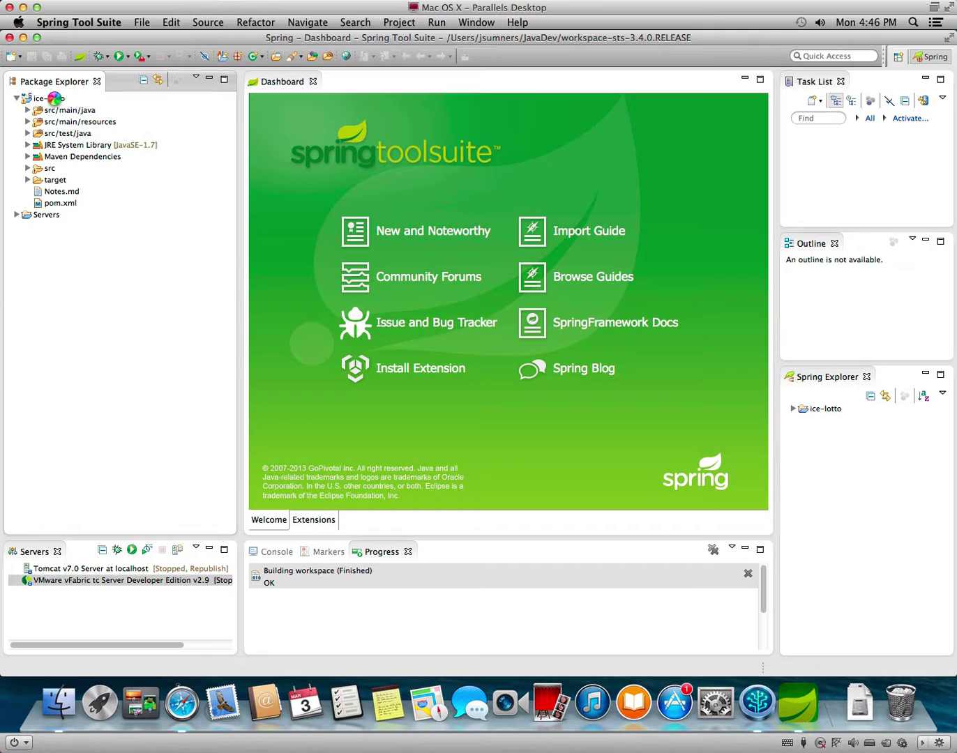
{"action": "right_click", "coordinate": [55, 99]}
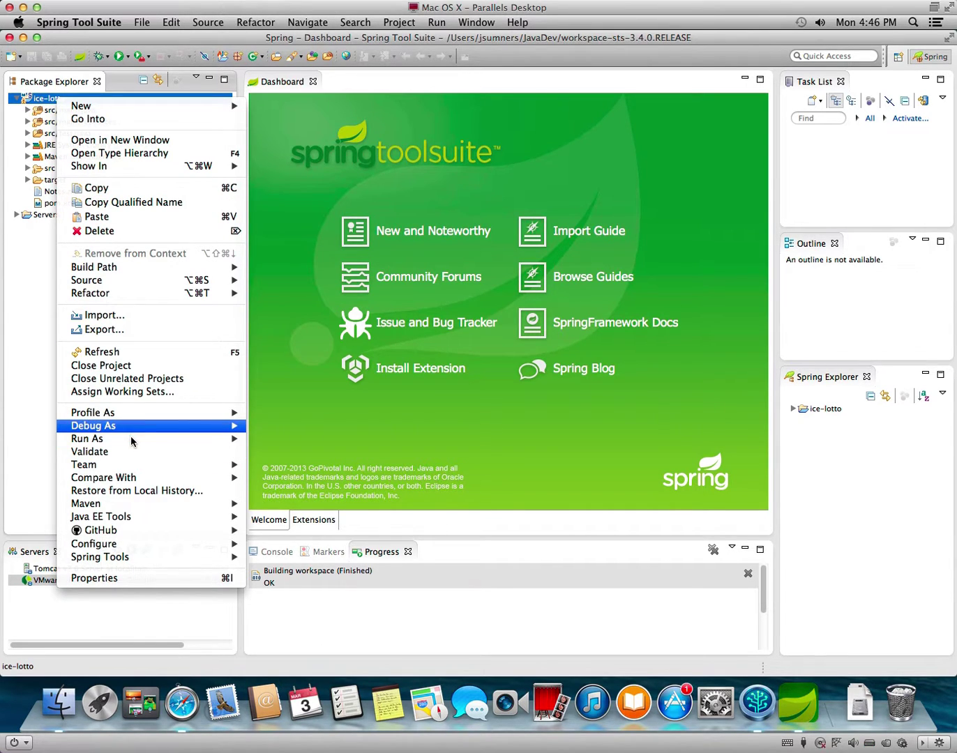
{"action": "mouse_move", "coordinate": [131, 440]}
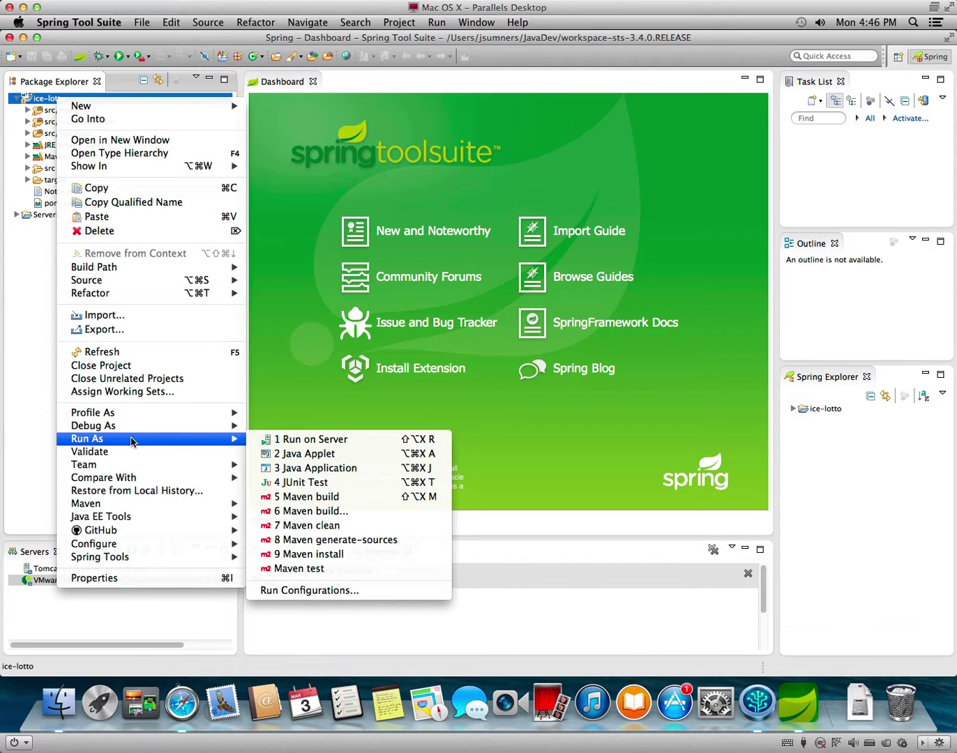
{"action": "left_click", "coordinate": [304, 440]}
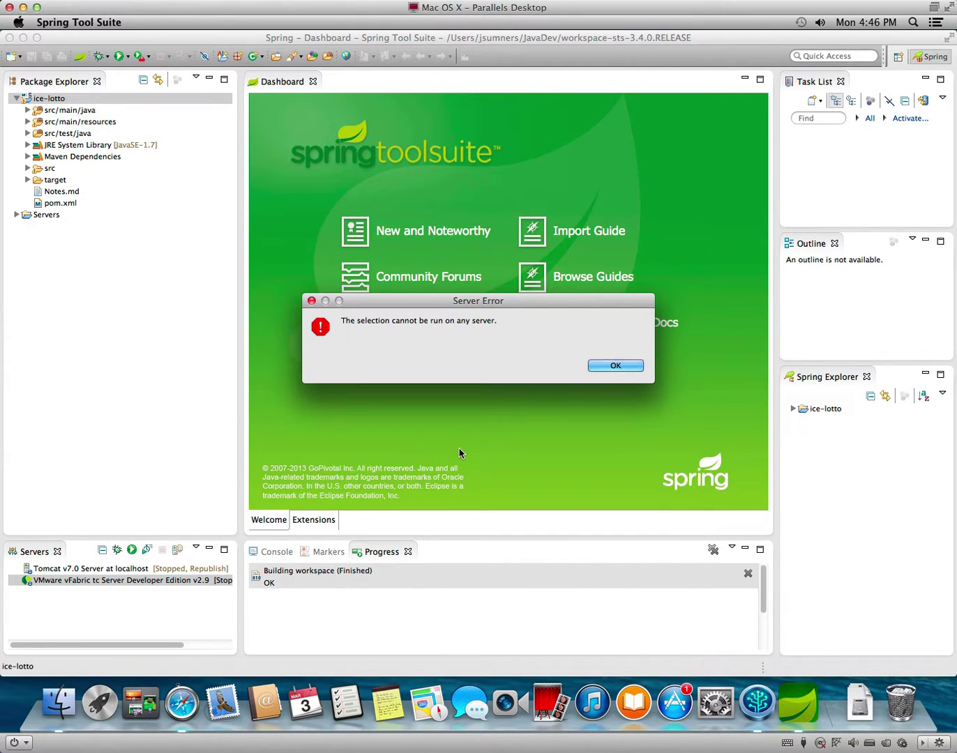
{"action": "left_click", "coordinate": [615, 367]}
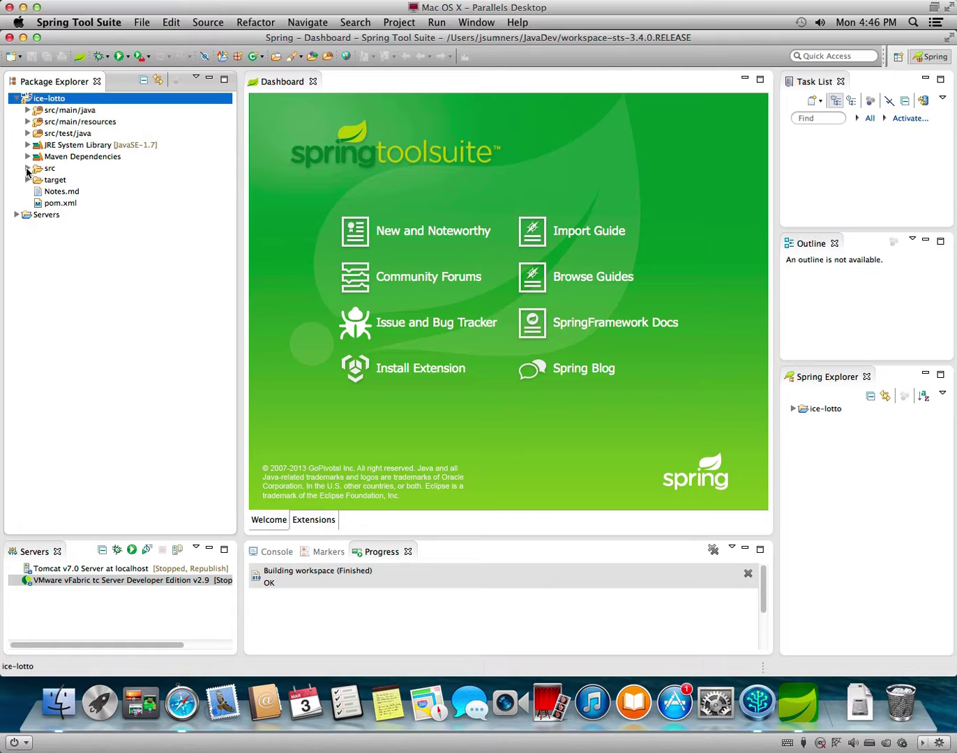
{"action": "right_click", "coordinate": [63, 102]}
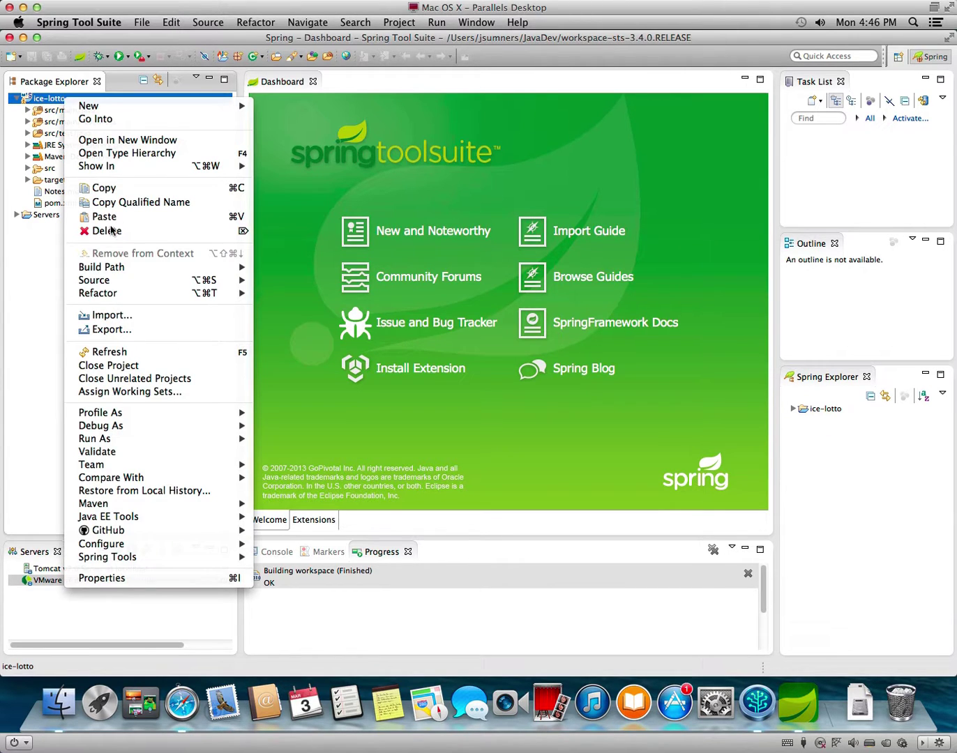
{"action": "left_click", "coordinate": [126, 579]}
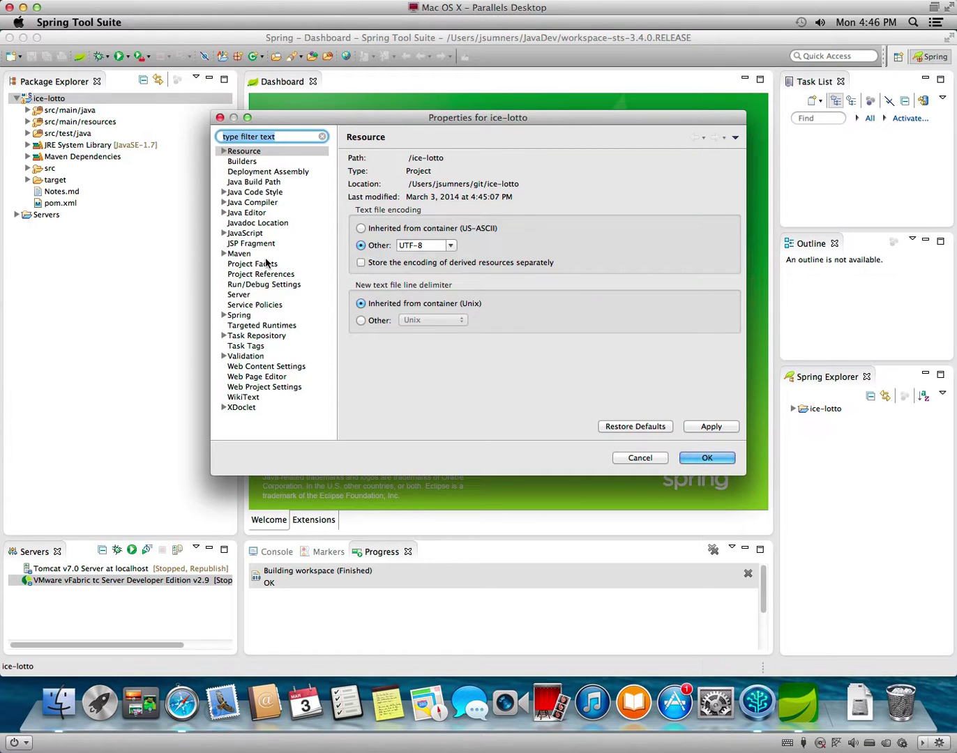
{"action": "left_click", "coordinate": [268, 267]}
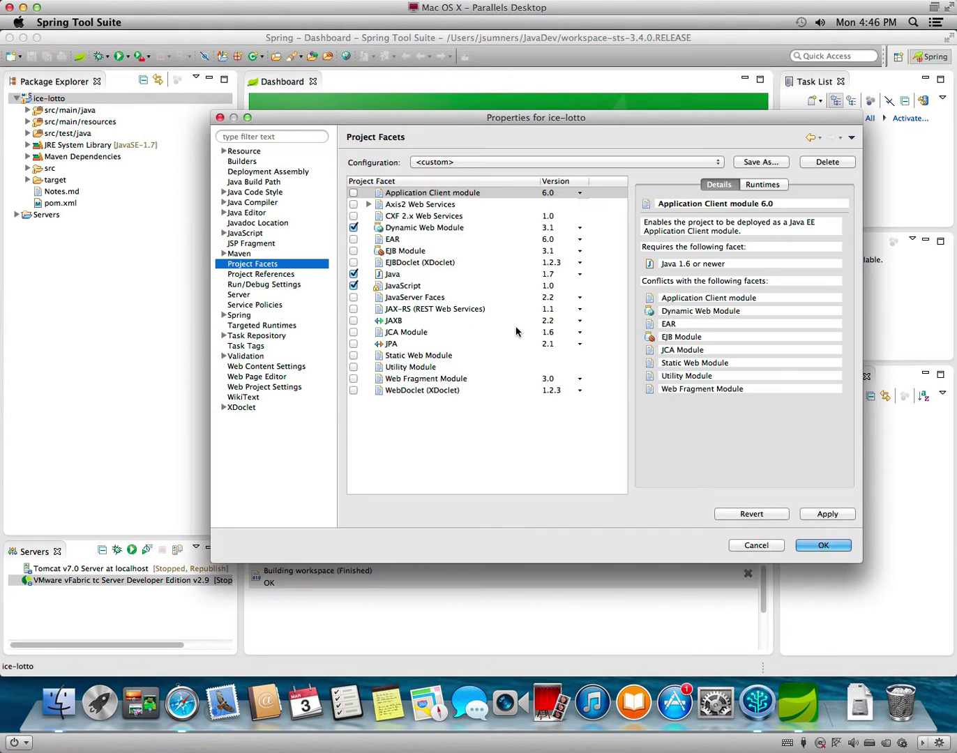
{"action": "left_click", "coordinate": [467, 228]}
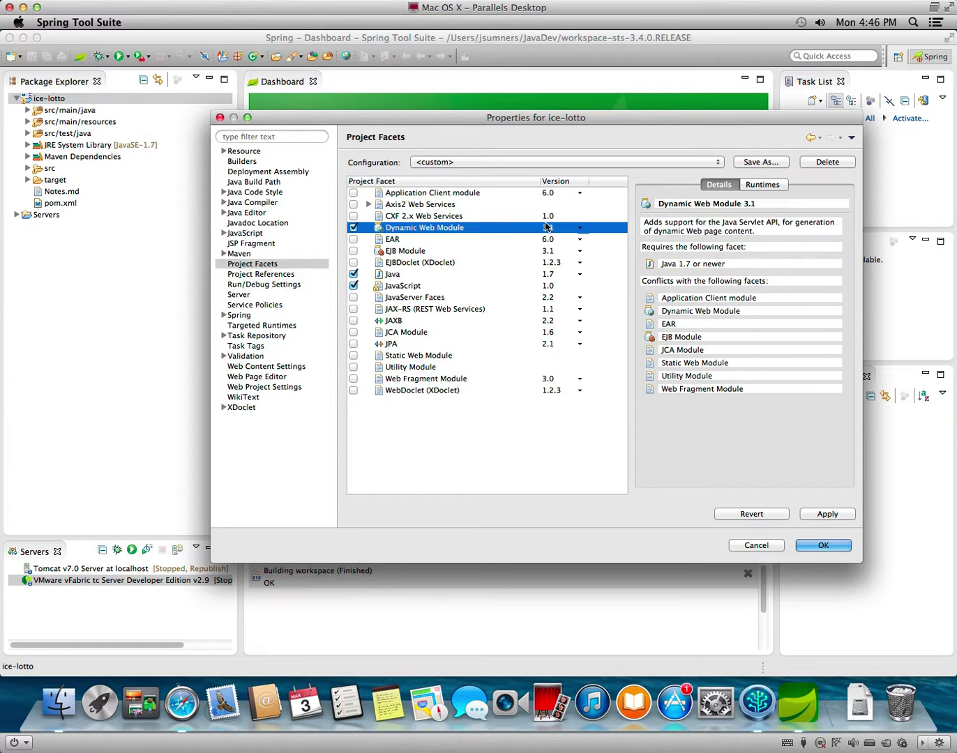
{"action": "left_click", "coordinate": [579, 227]}
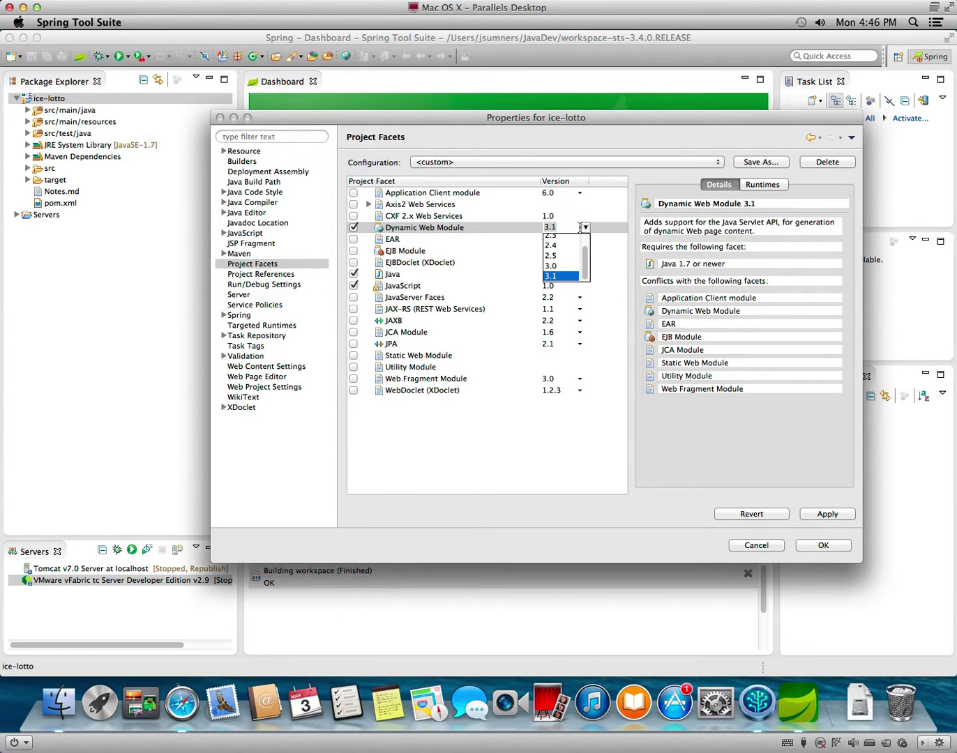
{"action": "key", "text": "Escape"}
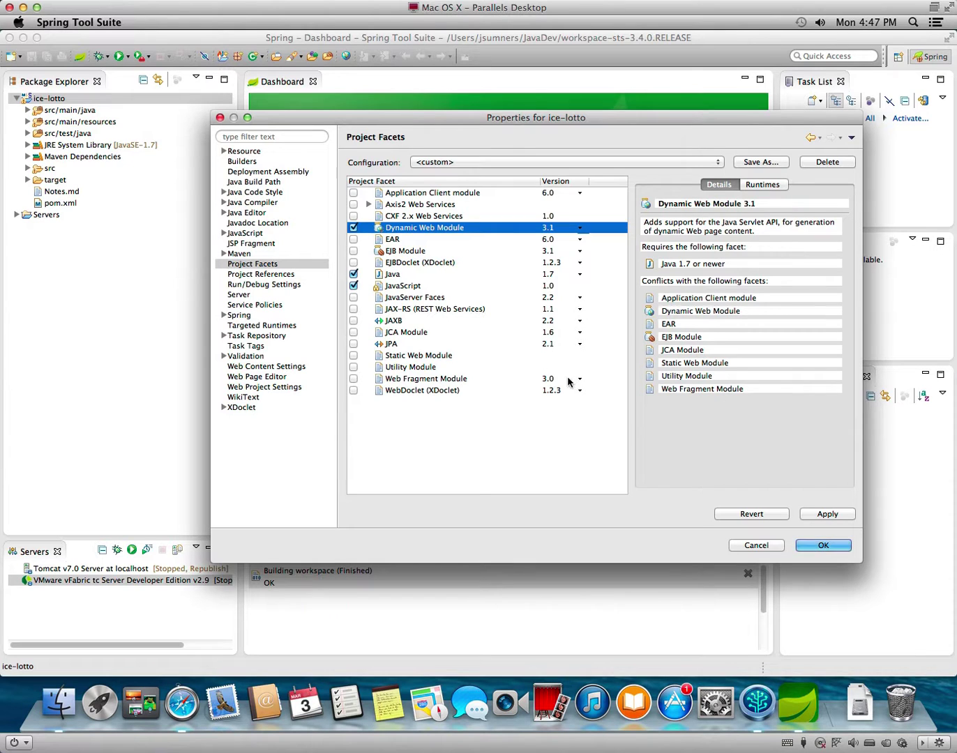
{"action": "left_click", "coordinate": [755, 546]}
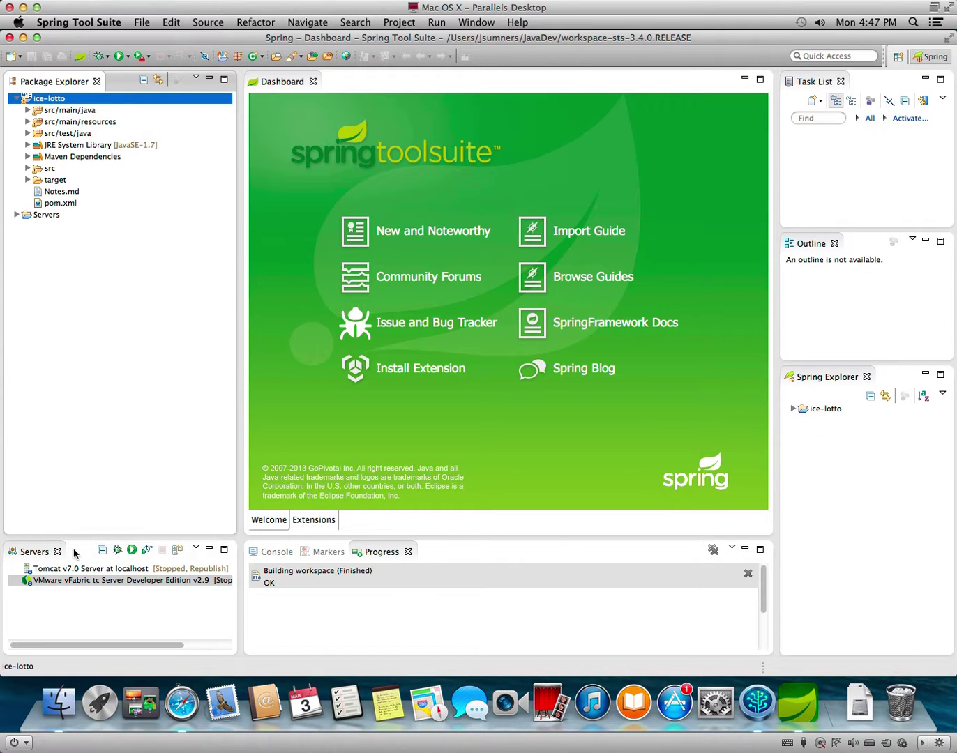
Review the VMware vFabric tc Server properties and close them unchanged.
{"action": "right_click", "coordinate": [83, 582]}
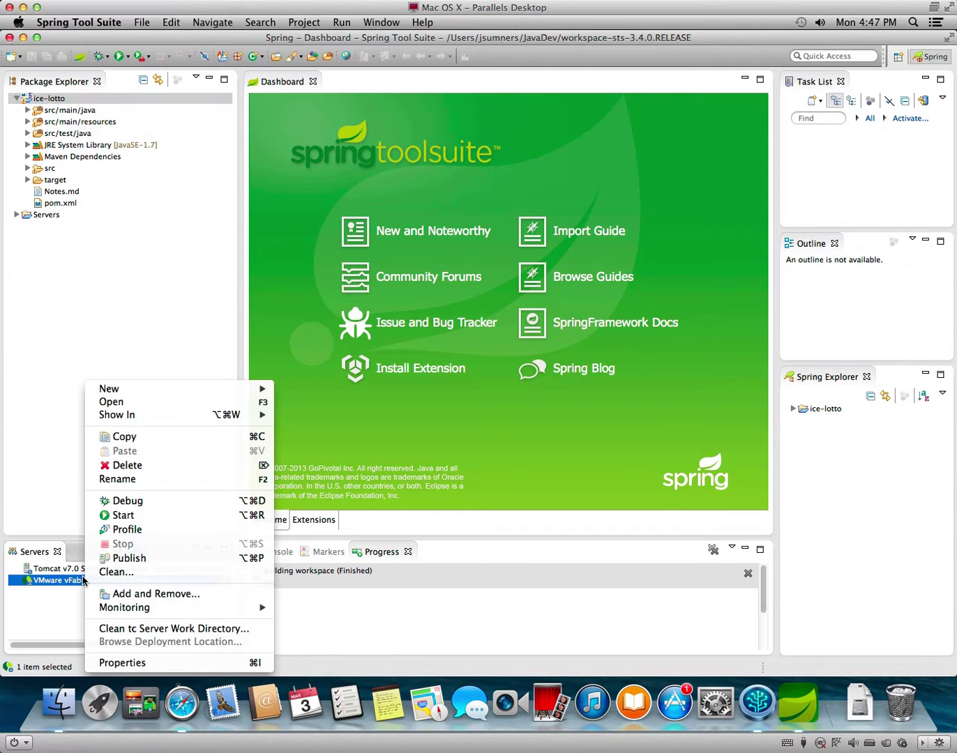
{"action": "left_click", "coordinate": [156, 661]}
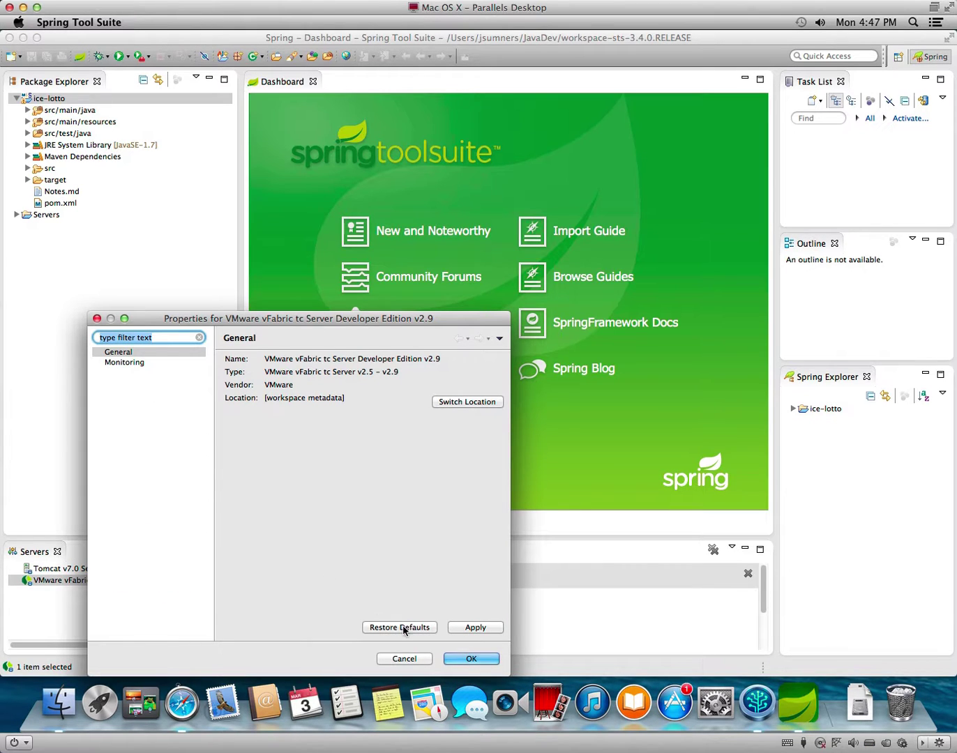
{"action": "left_click", "coordinate": [402, 658]}
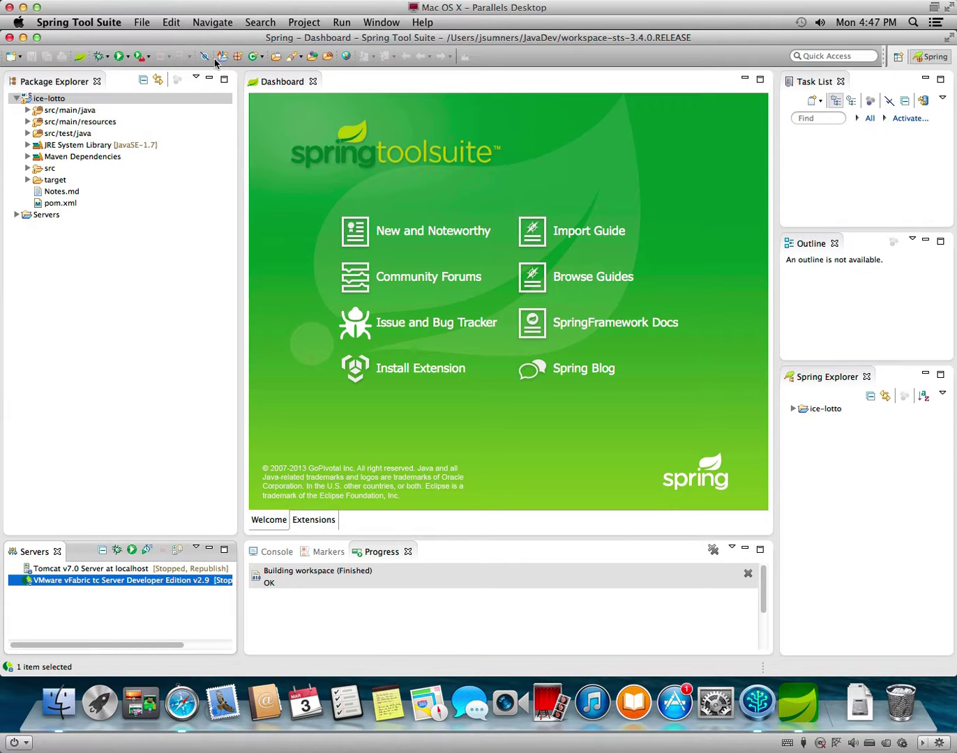
{"action": "left_click", "coordinate": [342, 23]}
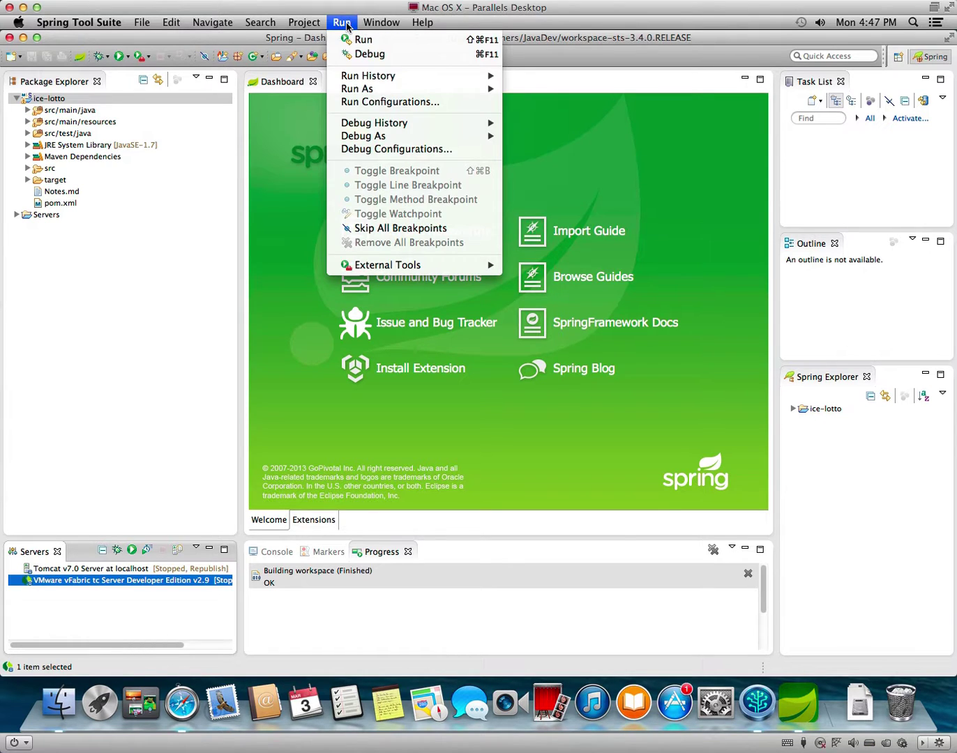
Create a new Apache Tomcat launch configuration in Run Configurations.
{"action": "left_click", "coordinate": [370, 103]}
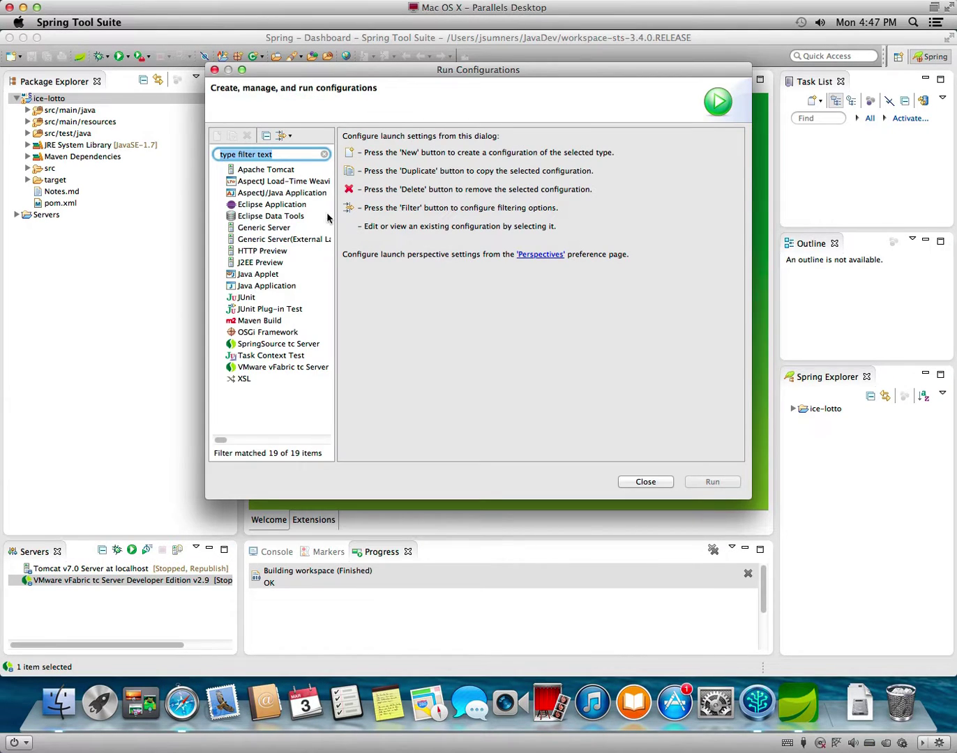
{"action": "left_click", "coordinate": [275, 171]}
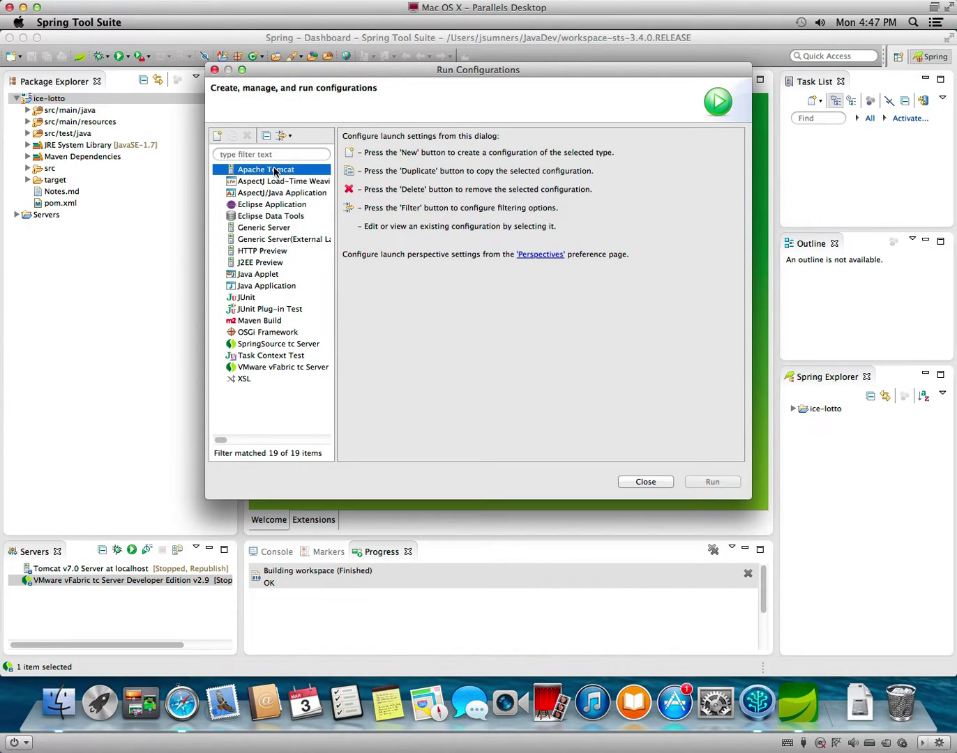
{"action": "left_click", "coordinate": [219, 138]}
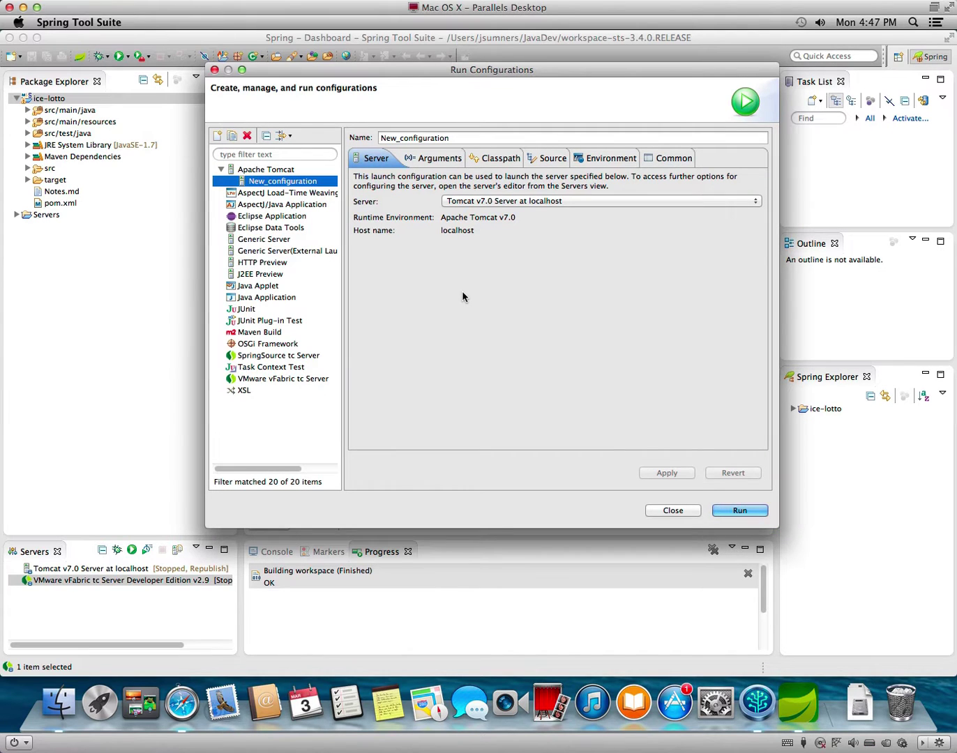
Add the ice-lotto Java project to its source lookup path, apply, and run it.
{"action": "left_click", "coordinate": [551, 161]}
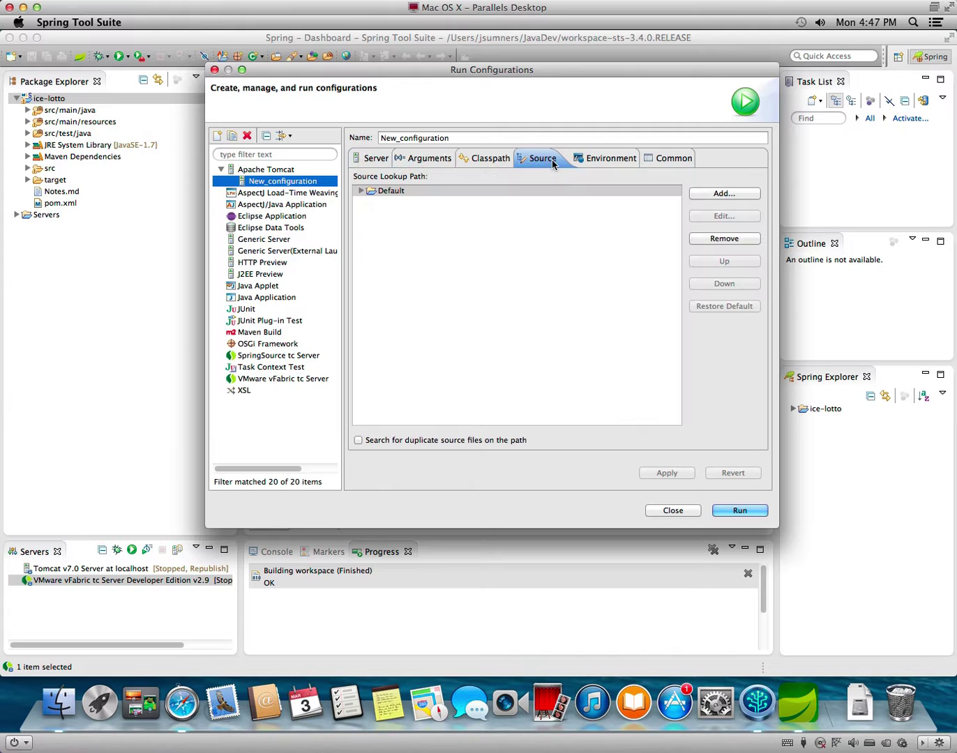
{"action": "left_click", "coordinate": [721, 195]}
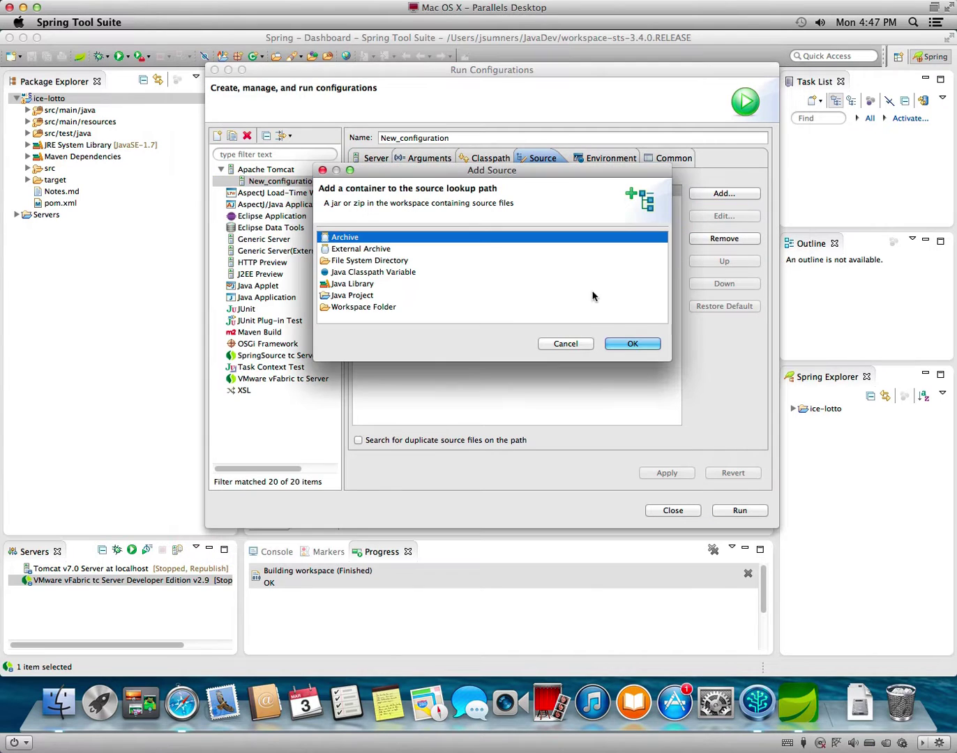
{"action": "left_click", "coordinate": [359, 297]}
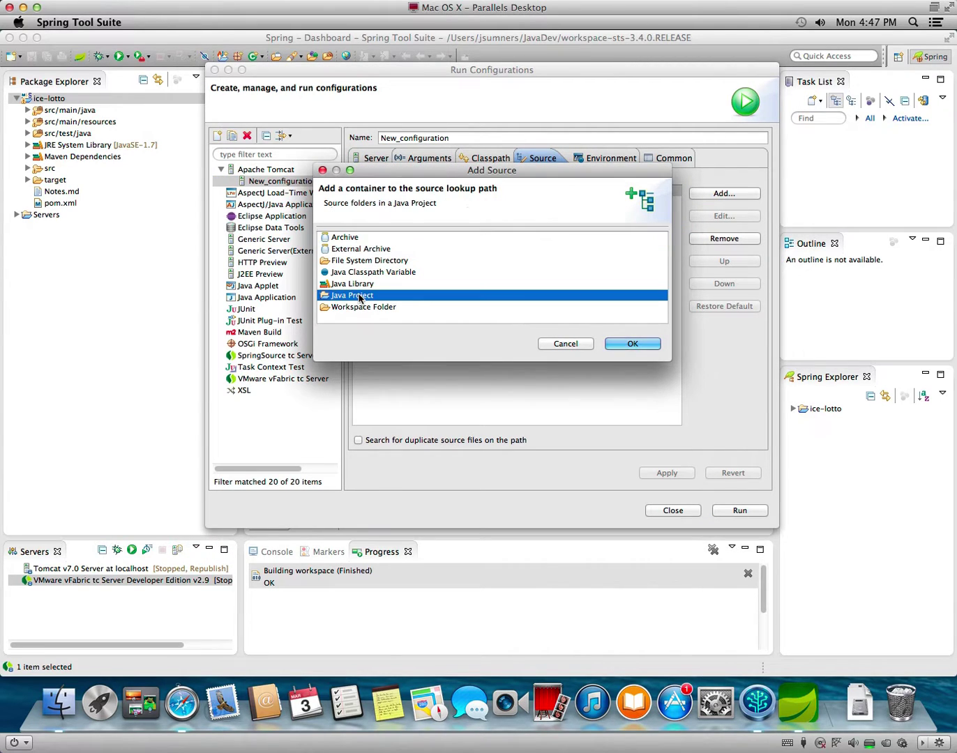
{"action": "left_click", "coordinate": [632, 347]}
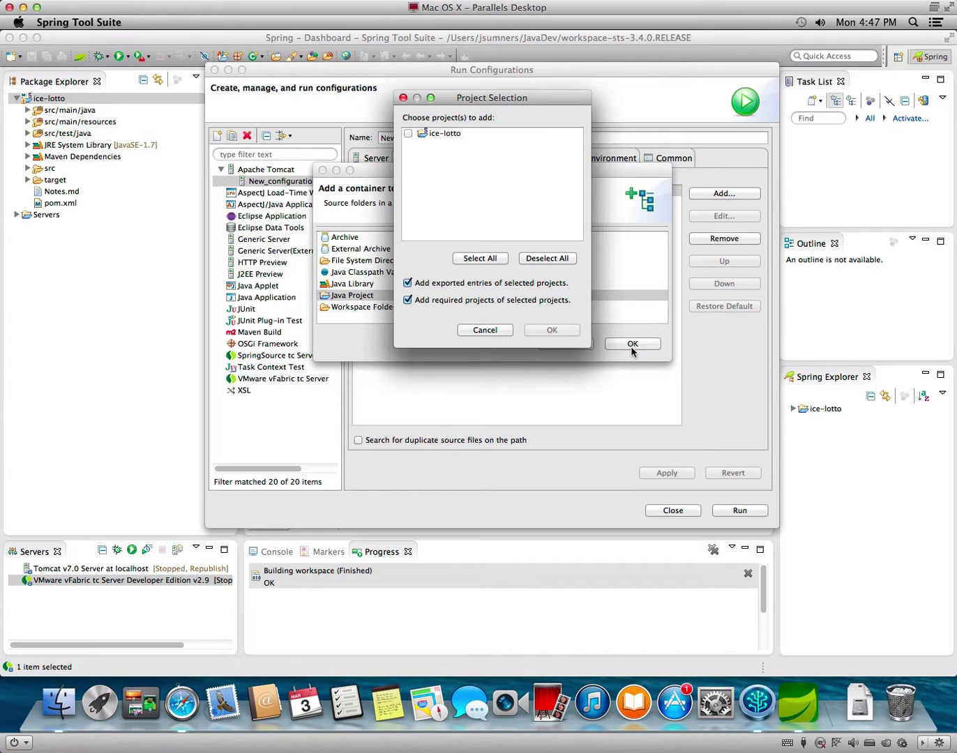
{"action": "left_click", "coordinate": [408, 133]}
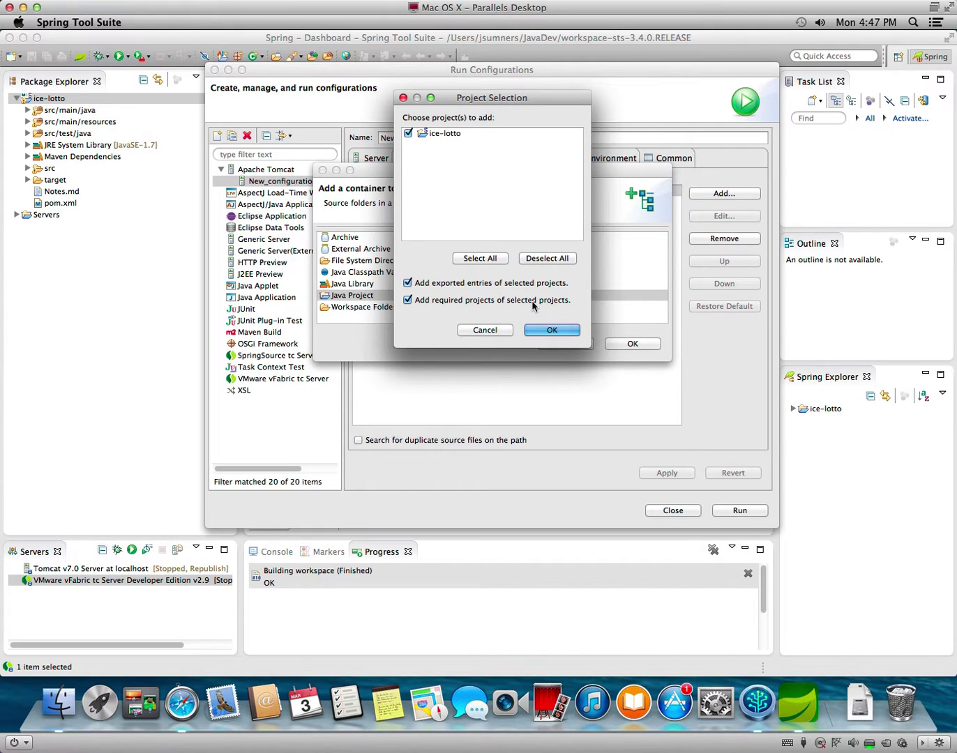
{"action": "left_click", "coordinate": [550, 330]}
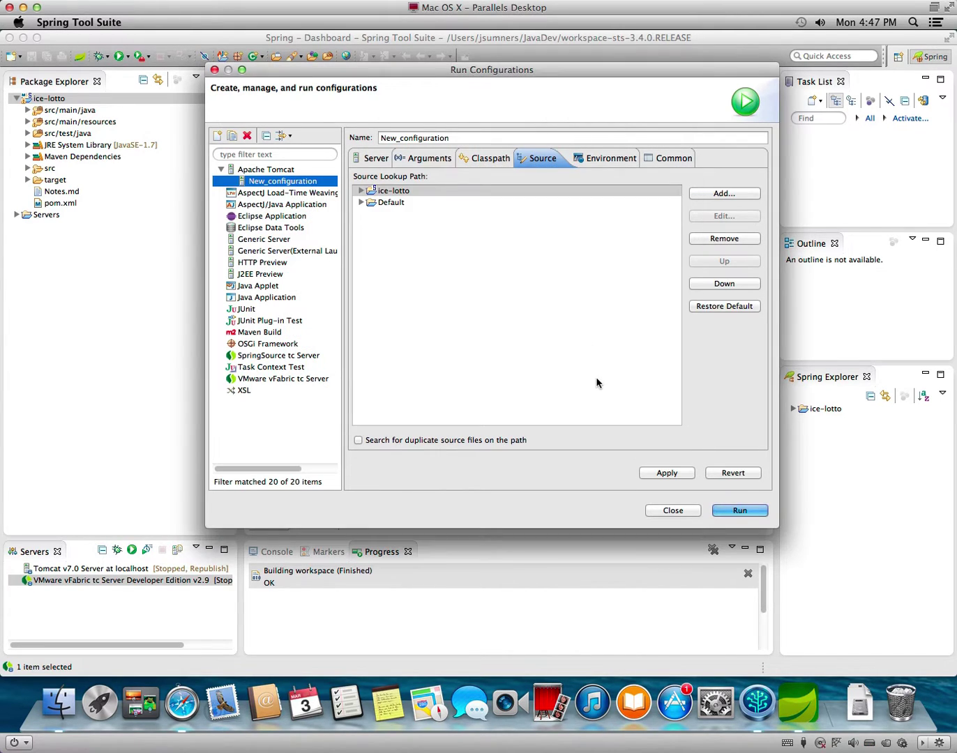
{"action": "left_click", "coordinate": [676, 473]}
{"action": "left_click", "coordinate": [741, 510]}
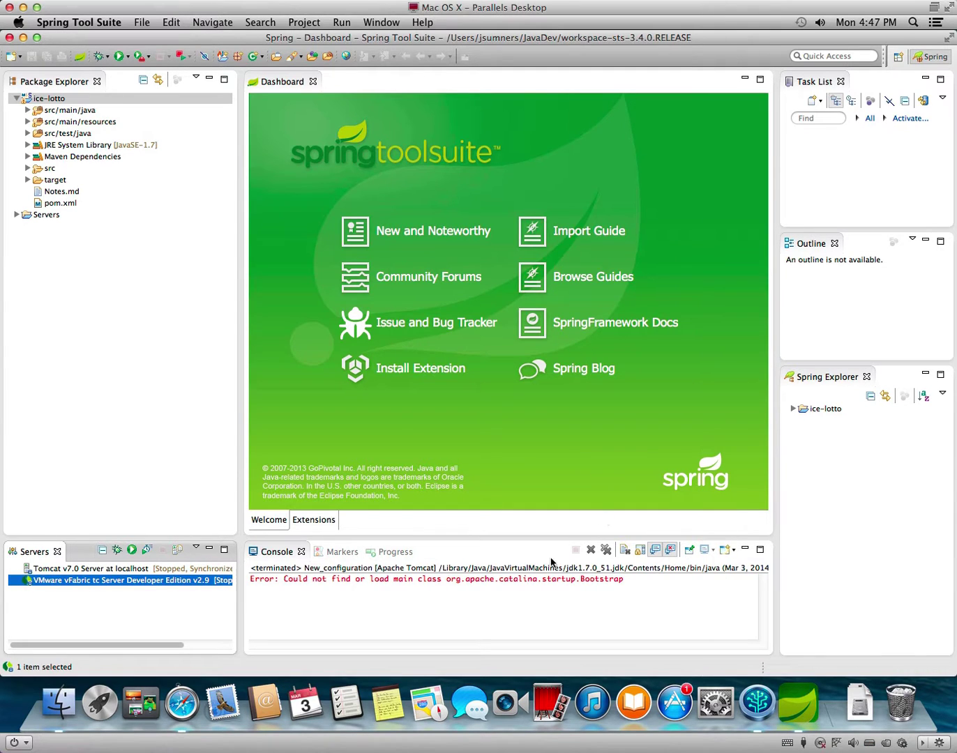
Focus the console, select ice-lotto in Package Explorer, and open the Run menu.
{"action": "left_click", "coordinate": [546, 587]}
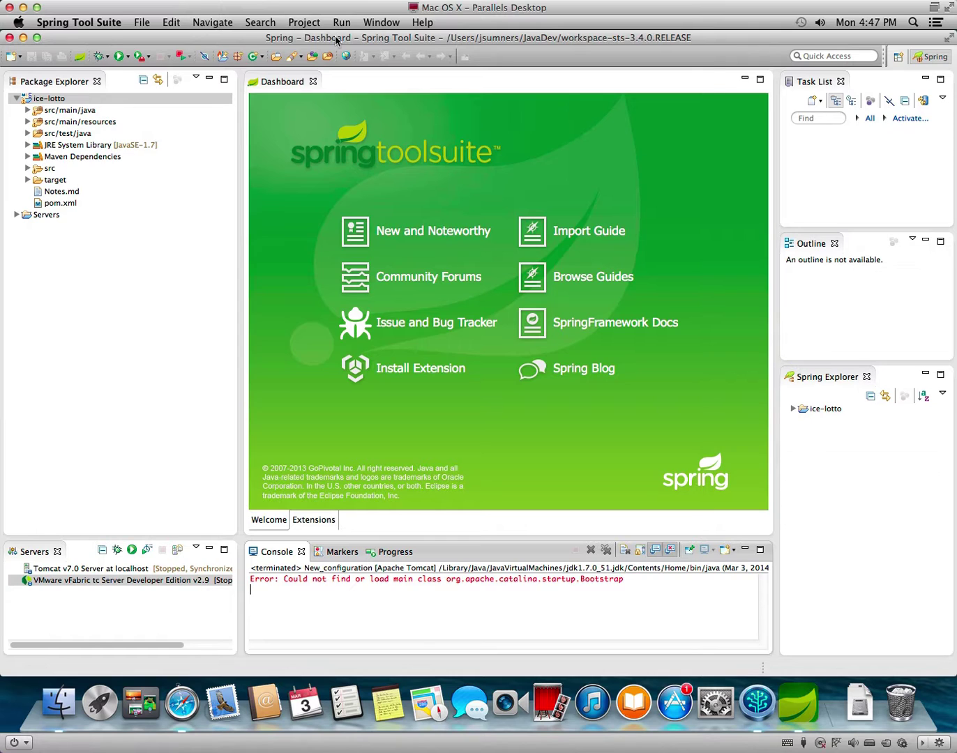
{"action": "left_click", "coordinate": [114, 98]}
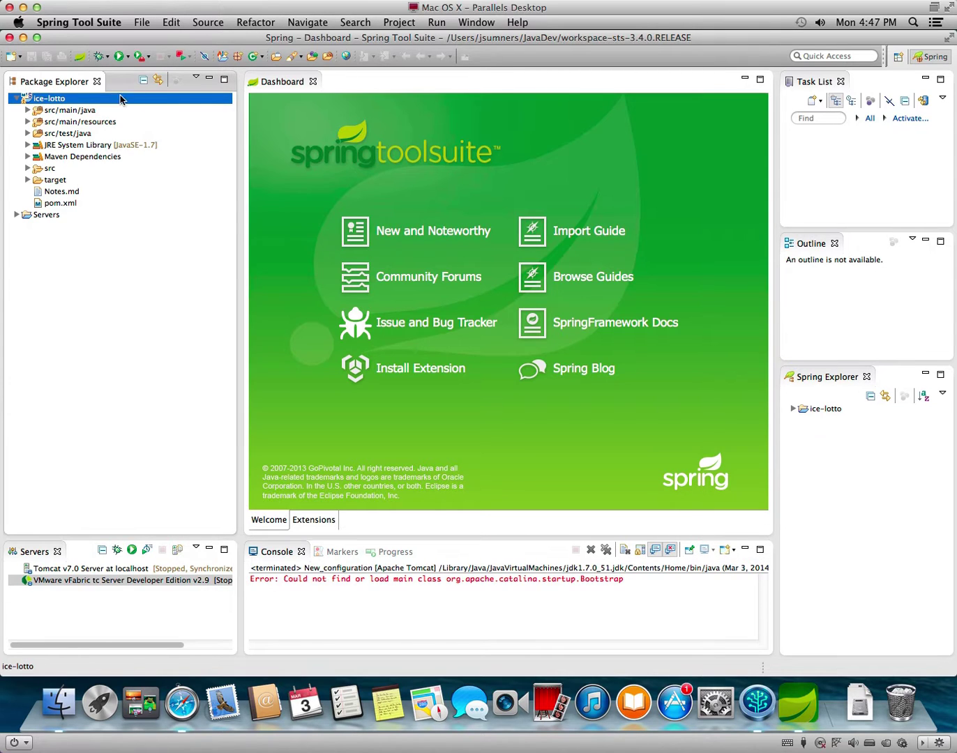
{"action": "left_click", "coordinate": [433, 23]}
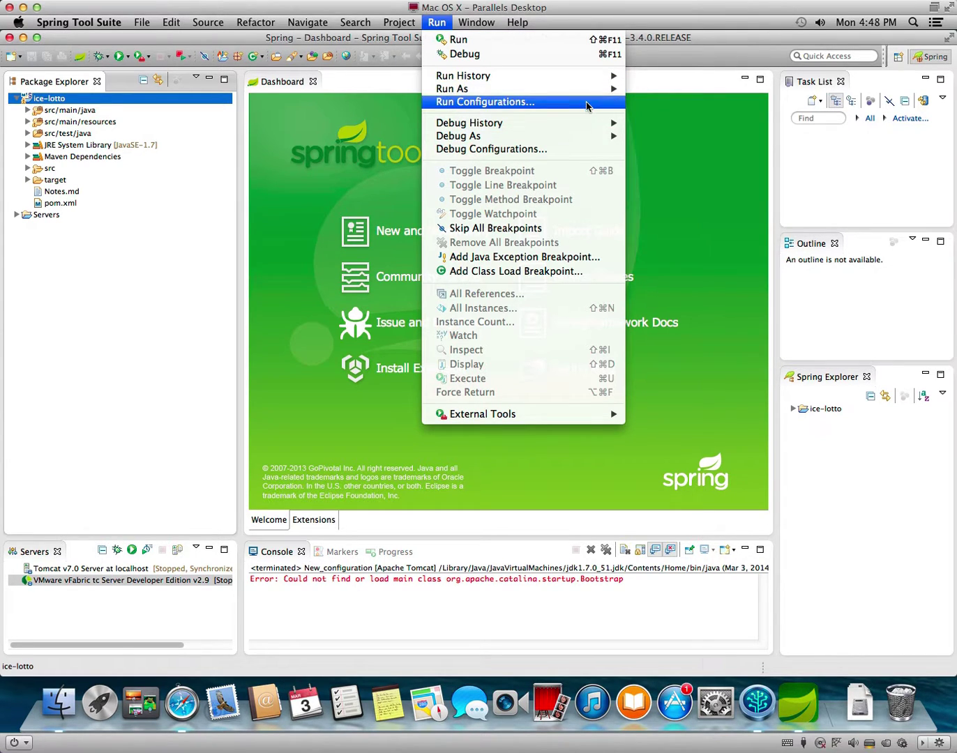
Create a new SpringSource tc Server launch configuration, New_configuration (1), in Run Configurations.
{"action": "left_click", "coordinate": [585, 105]}
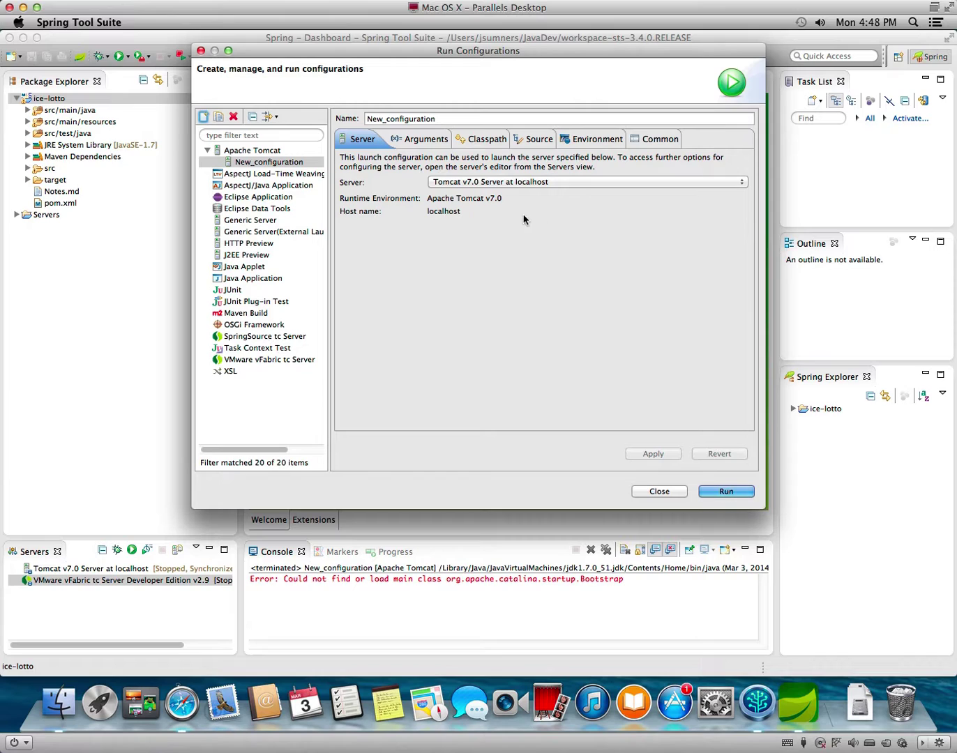
{"action": "left_click", "coordinate": [272, 341]}
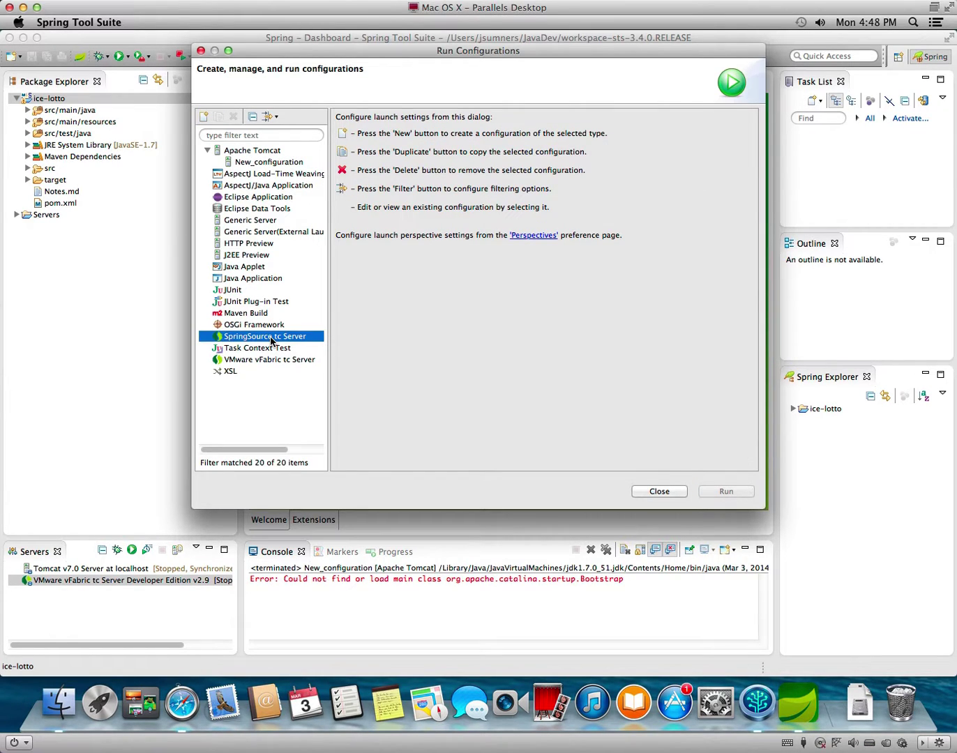
{"action": "left_click", "coordinate": [204, 116]}
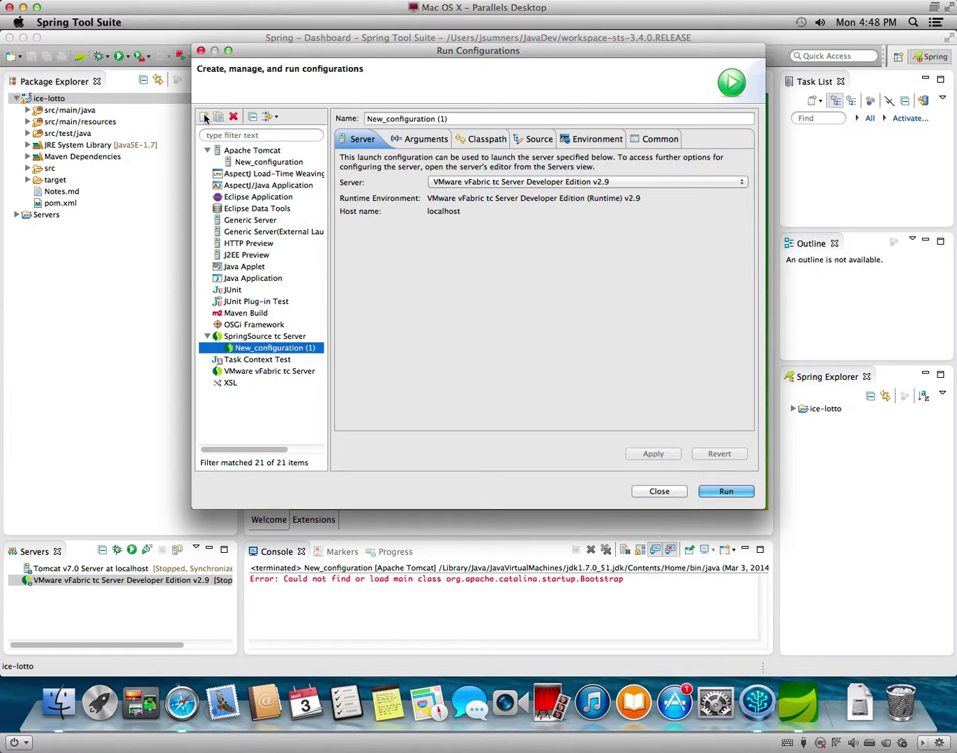
Add the ice-lotto Java project as a source, then apply and run the configuration.
{"action": "left_click", "coordinate": [542, 140]}
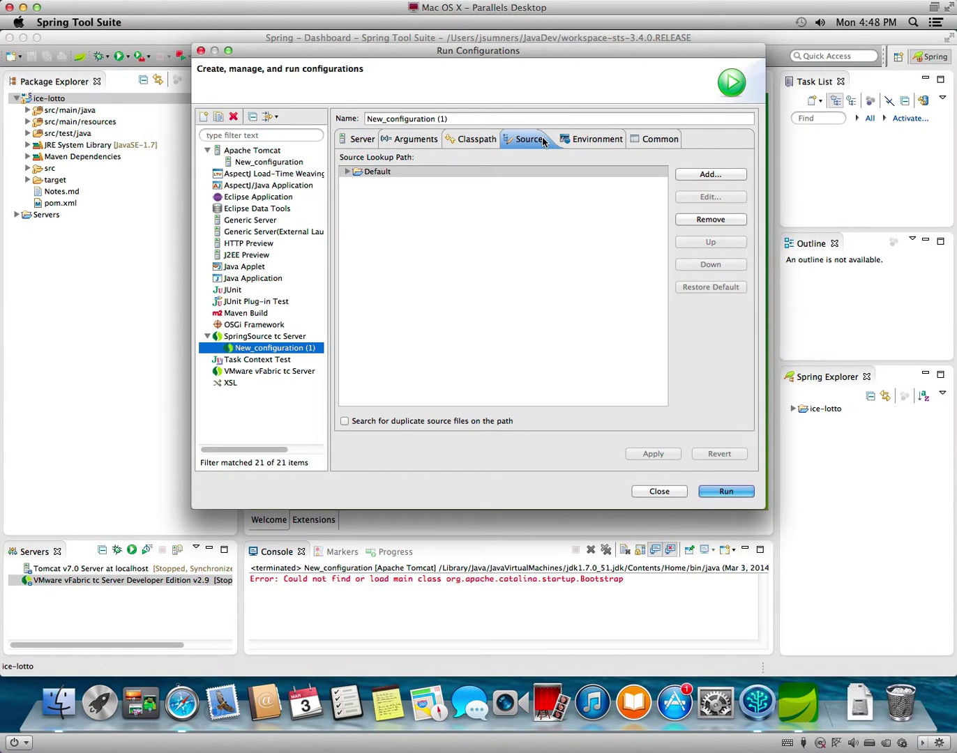
{"action": "left_click", "coordinate": [727, 177]}
{"action": "left_click", "coordinate": [346, 286]}
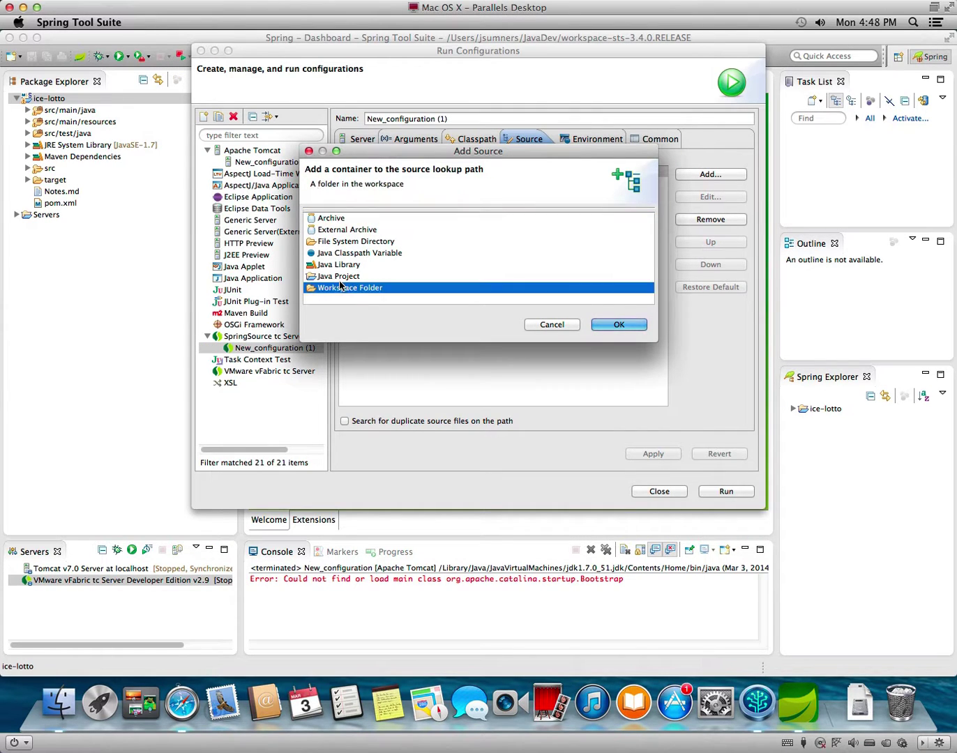
{"action": "left_click", "coordinate": [338, 276]}
{"action": "left_click", "coordinate": [625, 324]}
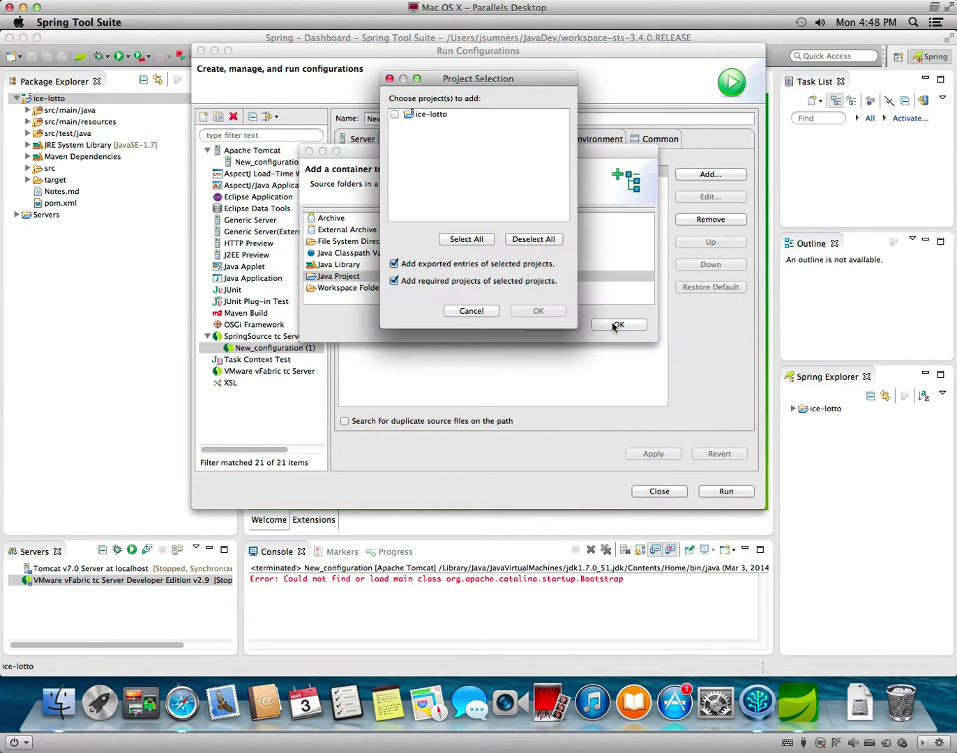
{"action": "left_click", "coordinate": [395, 114]}
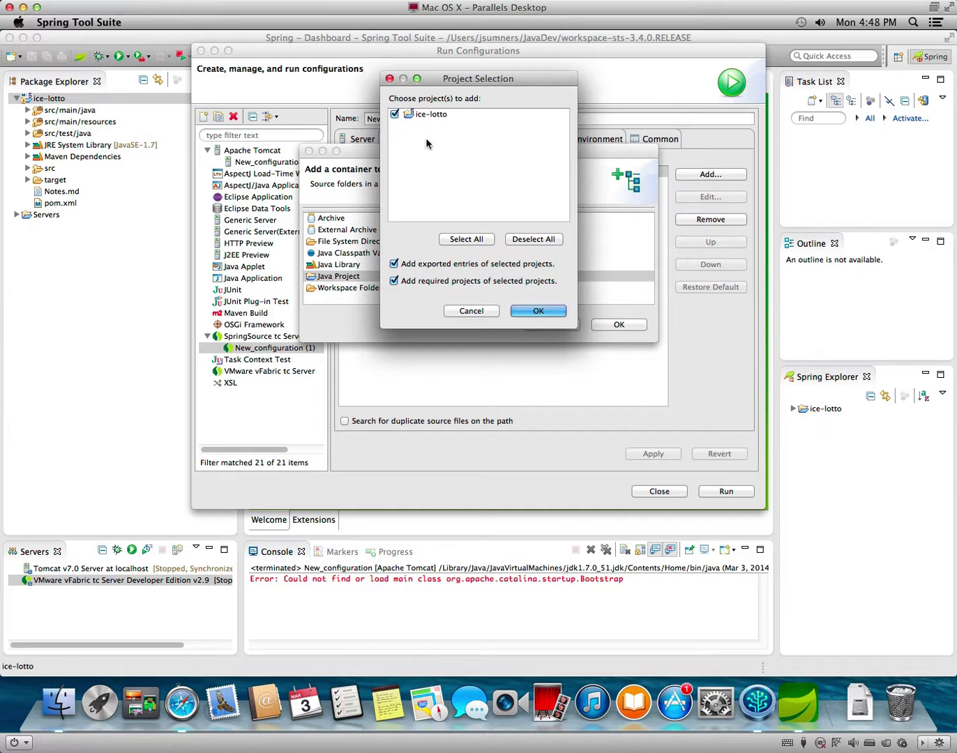
{"action": "left_click", "coordinate": [542, 316]}
{"action": "left_click", "coordinate": [658, 455]}
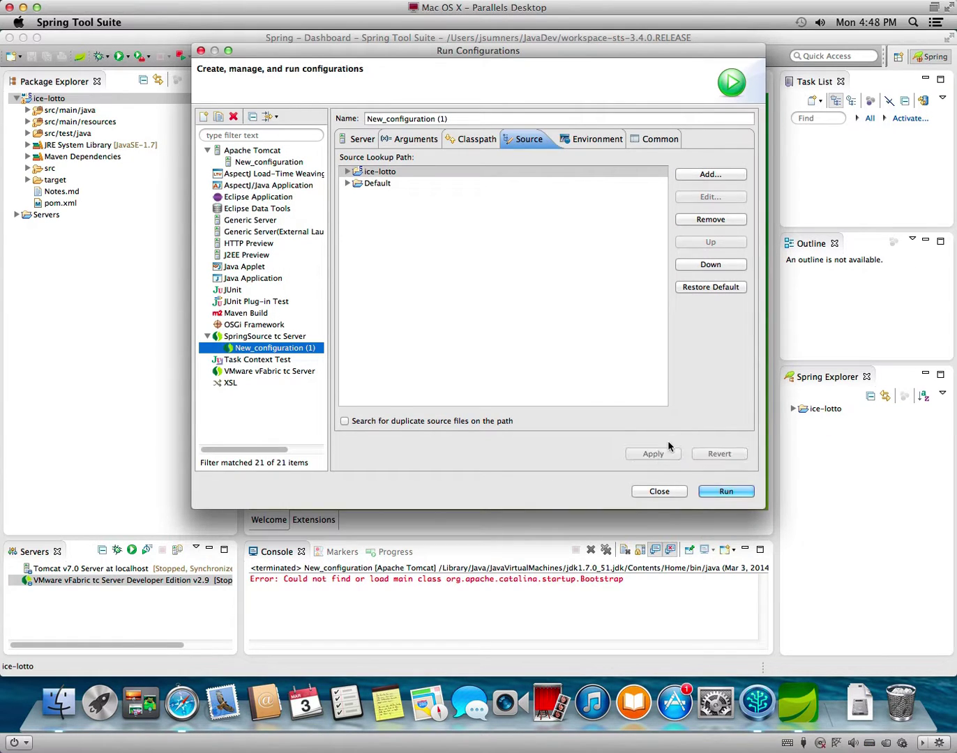
{"action": "left_click", "coordinate": [741, 491]}
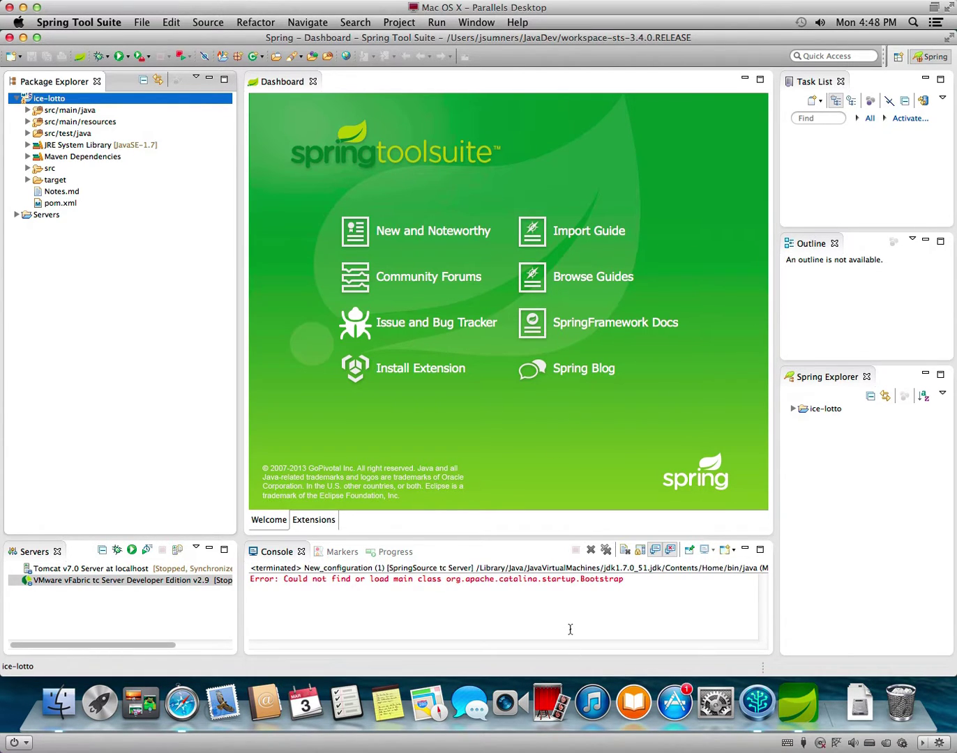
Switch the VMware vFabric tc Server's configuration from workspace metadata to the Servers folder.
{"action": "left_click", "coordinate": [634, 594]}
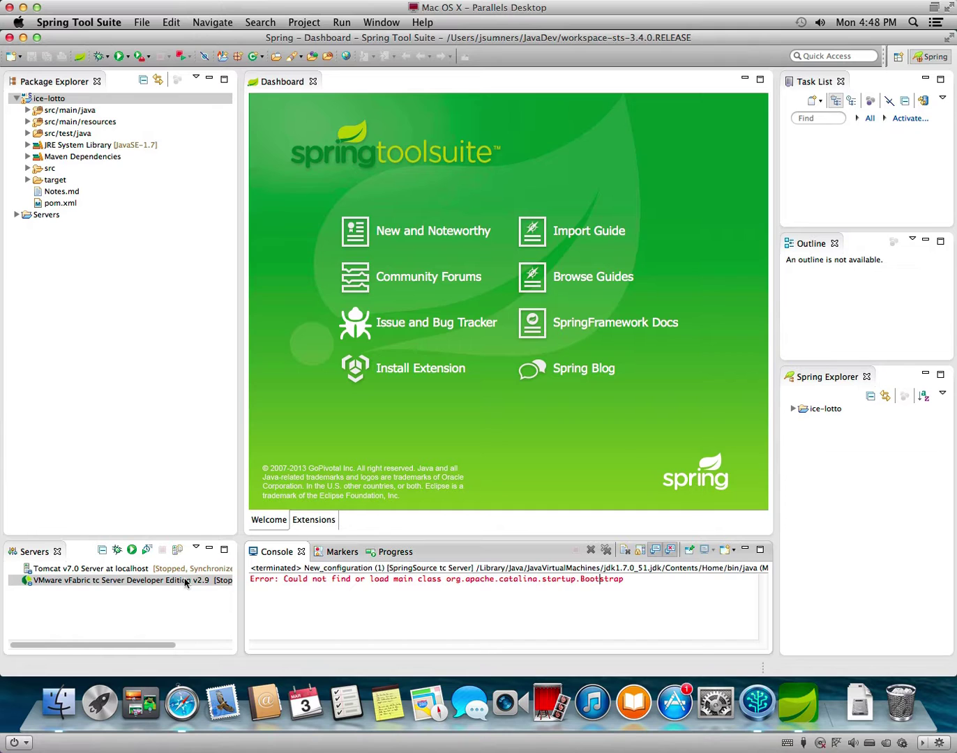
{"action": "right_click", "coordinate": [162, 582]}
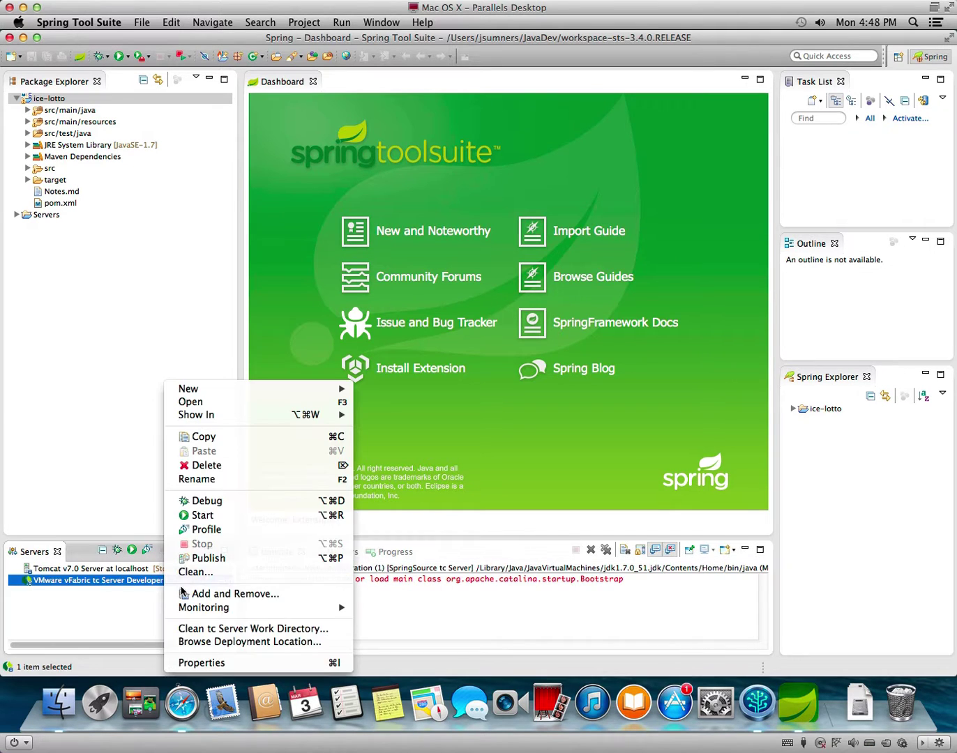
{"action": "left_click", "coordinate": [207, 663]}
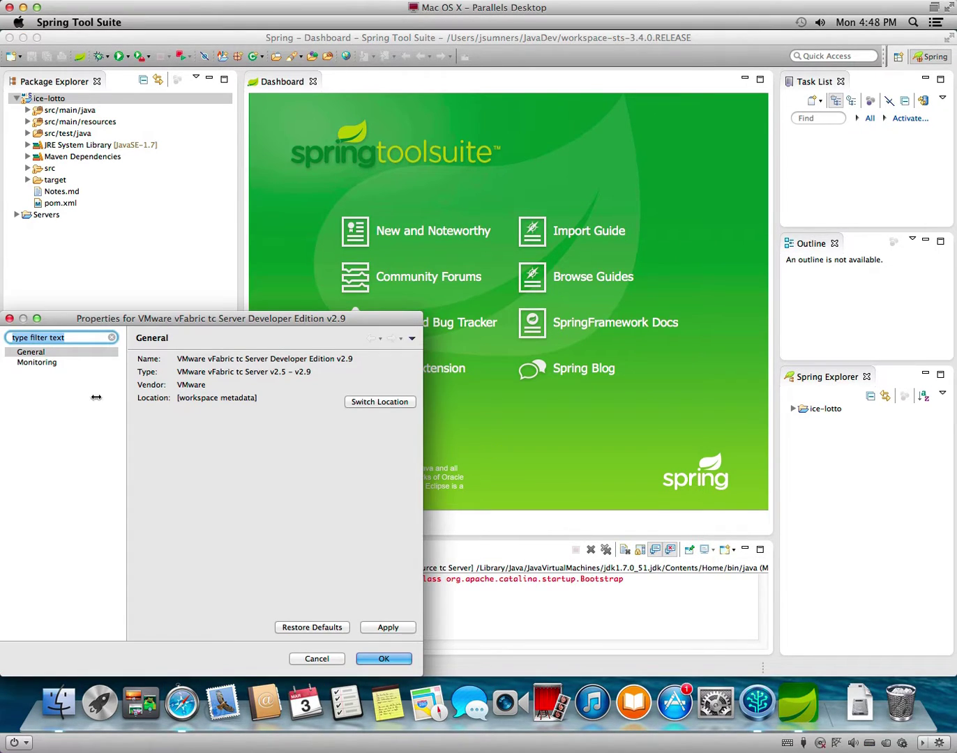
{"action": "left_click", "coordinate": [385, 403]}
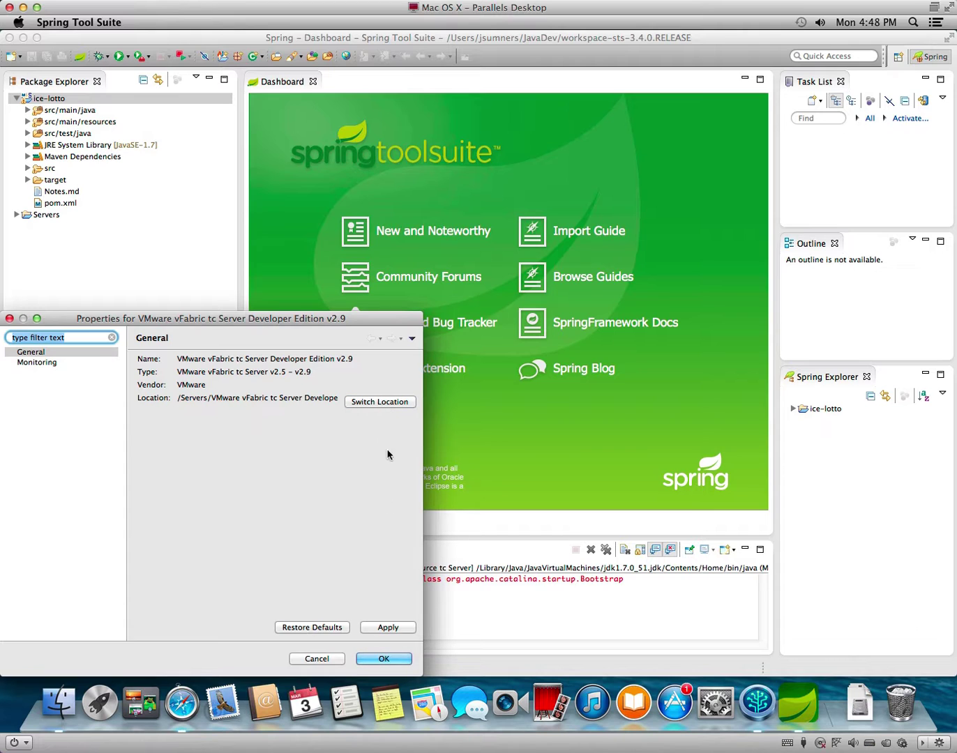
{"action": "left_click", "coordinate": [393, 661]}
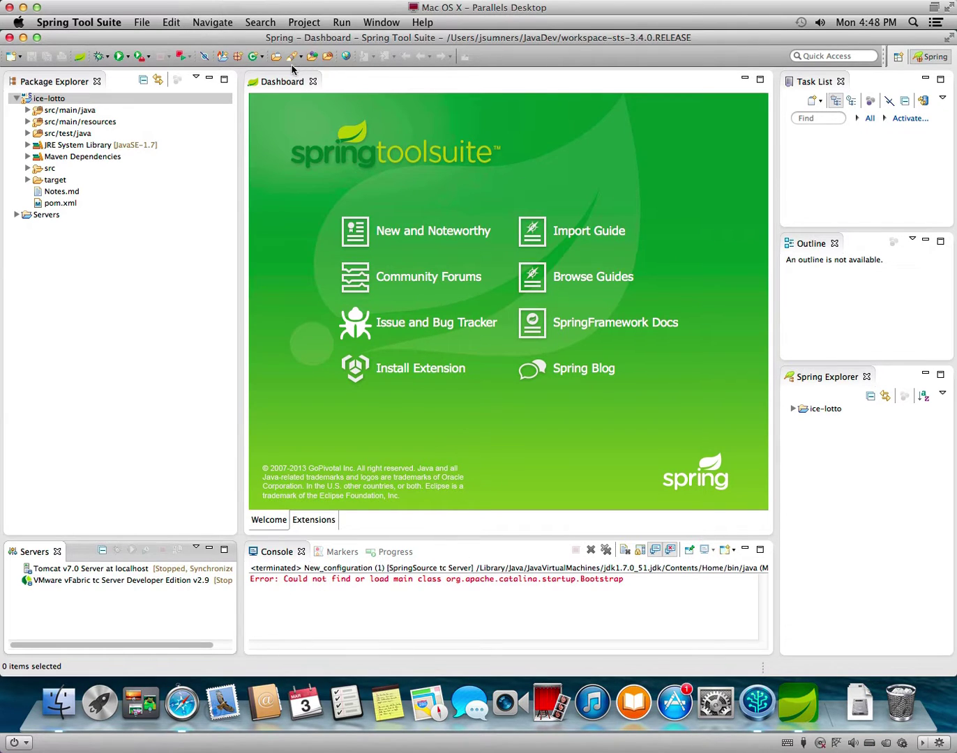
With ice-lotto selected, check New_configuration (1)'s Source tab and run it again.
{"action": "left_click", "coordinate": [341, 23]}
{"action": "left_click", "coordinate": [182, 206]}
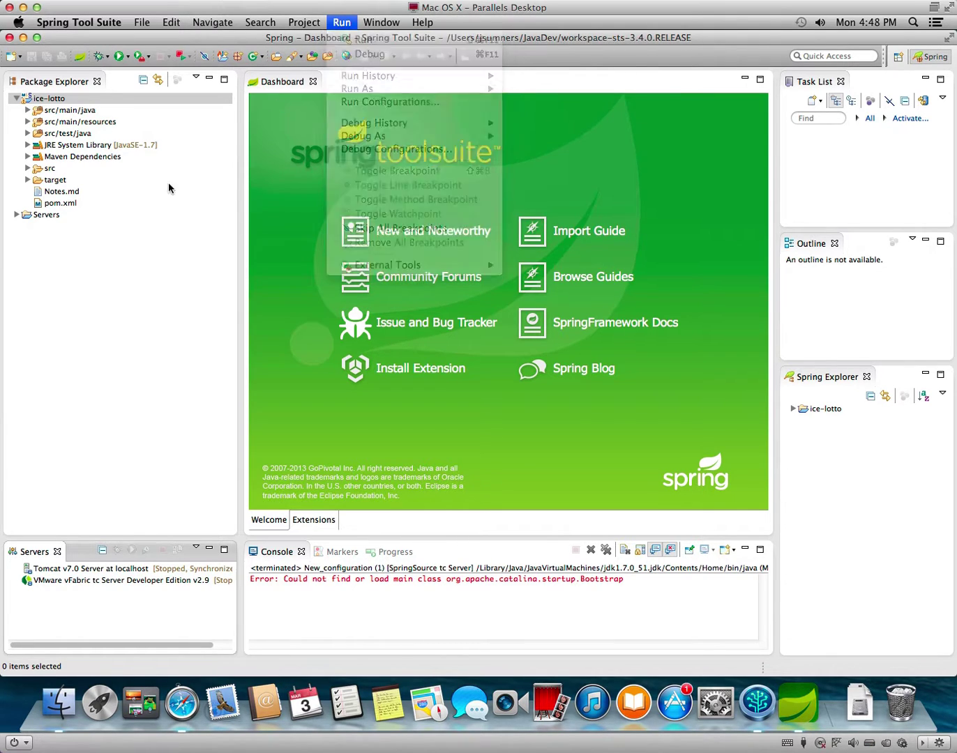
{"action": "left_click", "coordinate": [92, 97]}
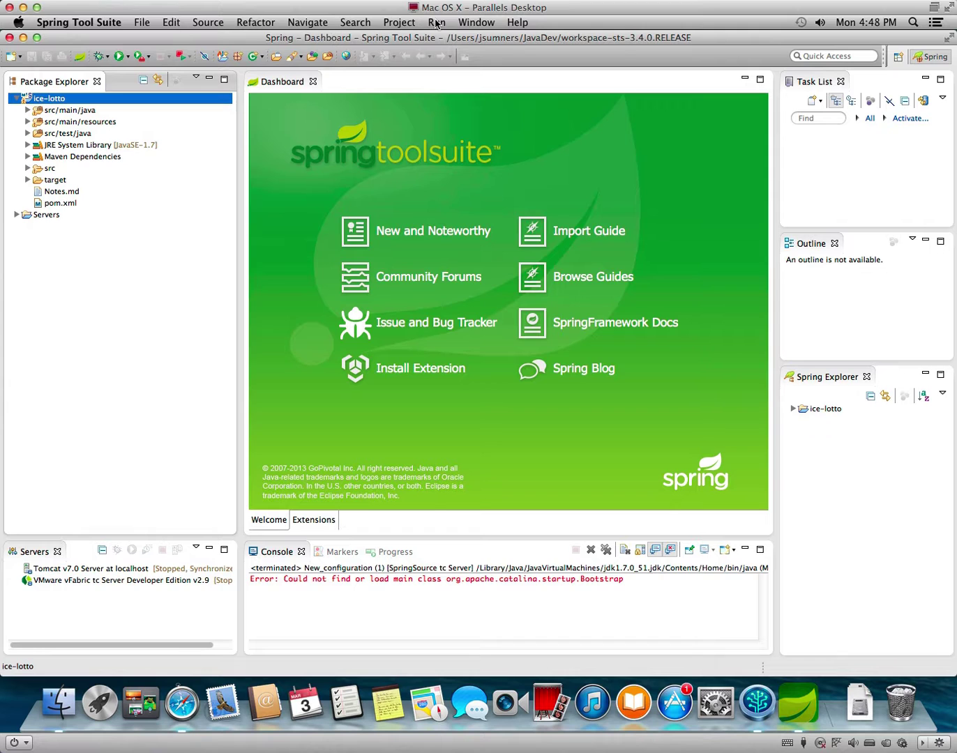
{"action": "left_click", "coordinate": [436, 23]}
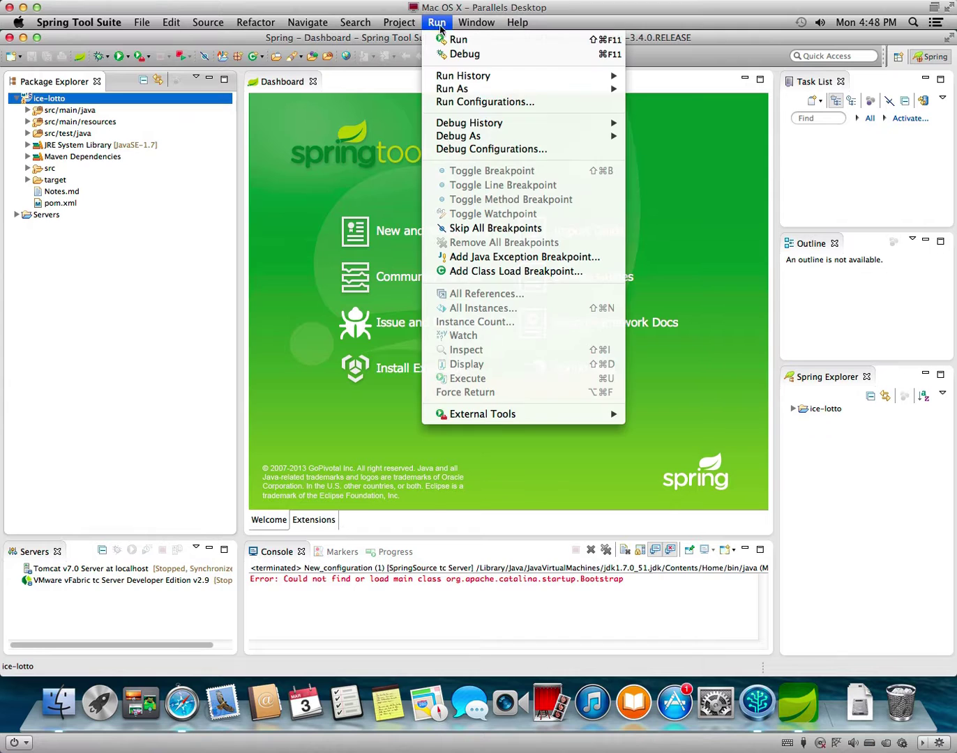
{"action": "left_click", "coordinate": [523, 102]}
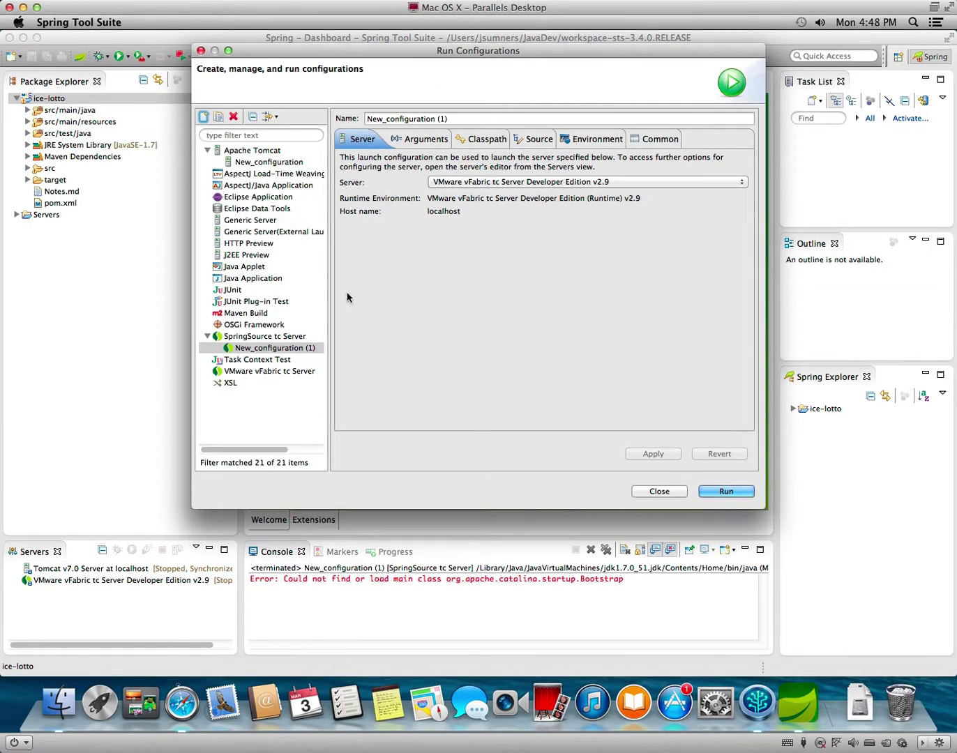
{"action": "left_click", "coordinate": [282, 348]}
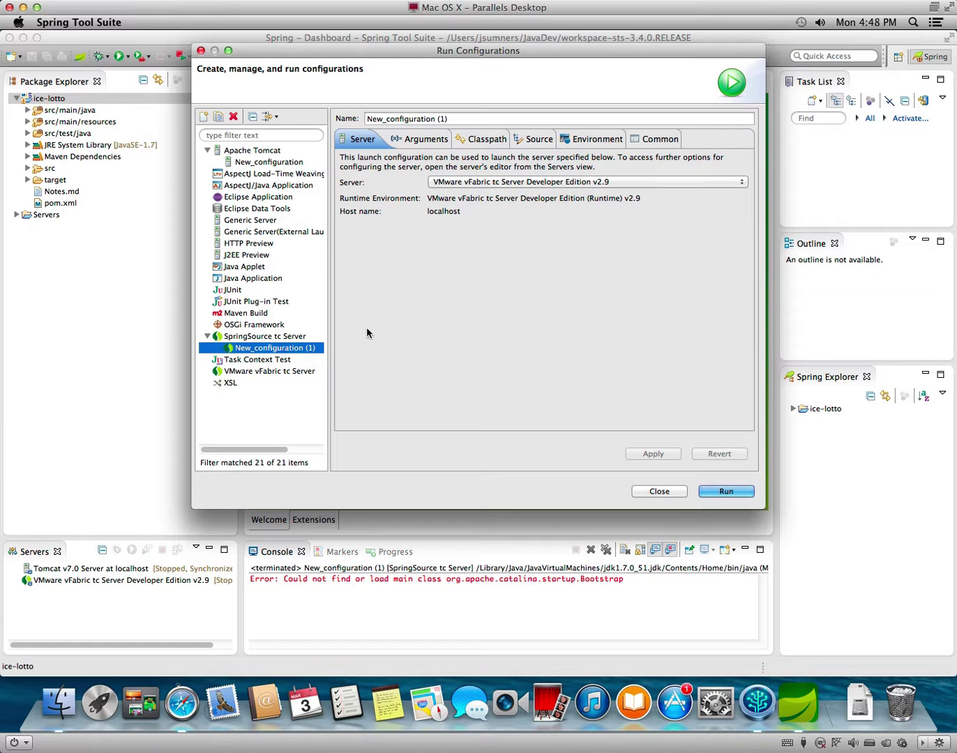
{"action": "left_click", "coordinate": [538, 141]}
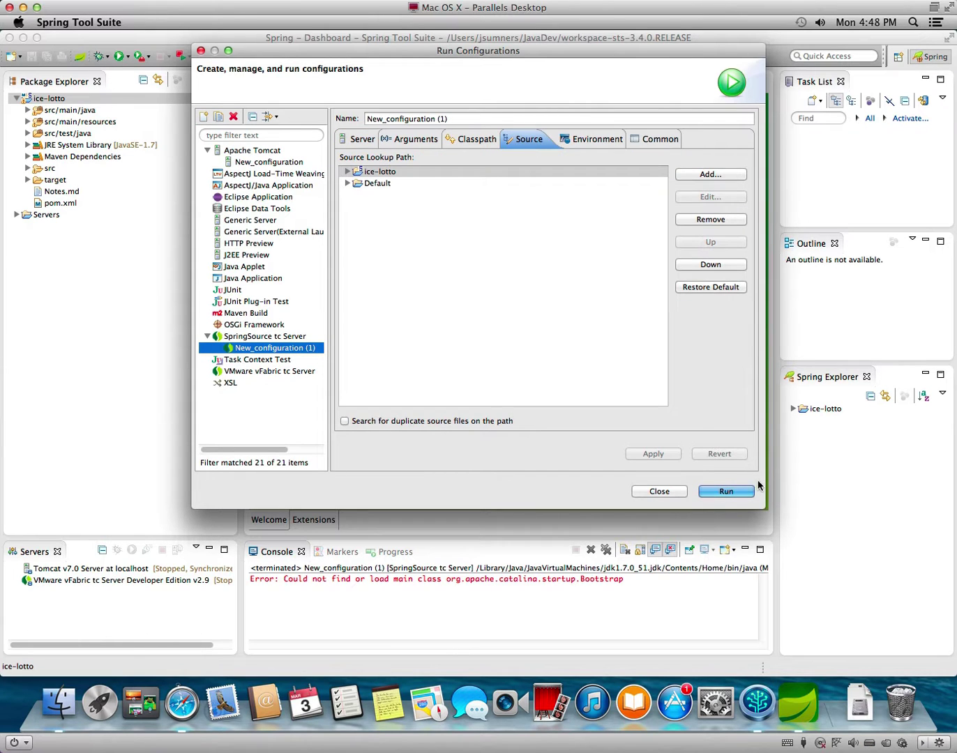
{"action": "left_click", "coordinate": [725, 492]}
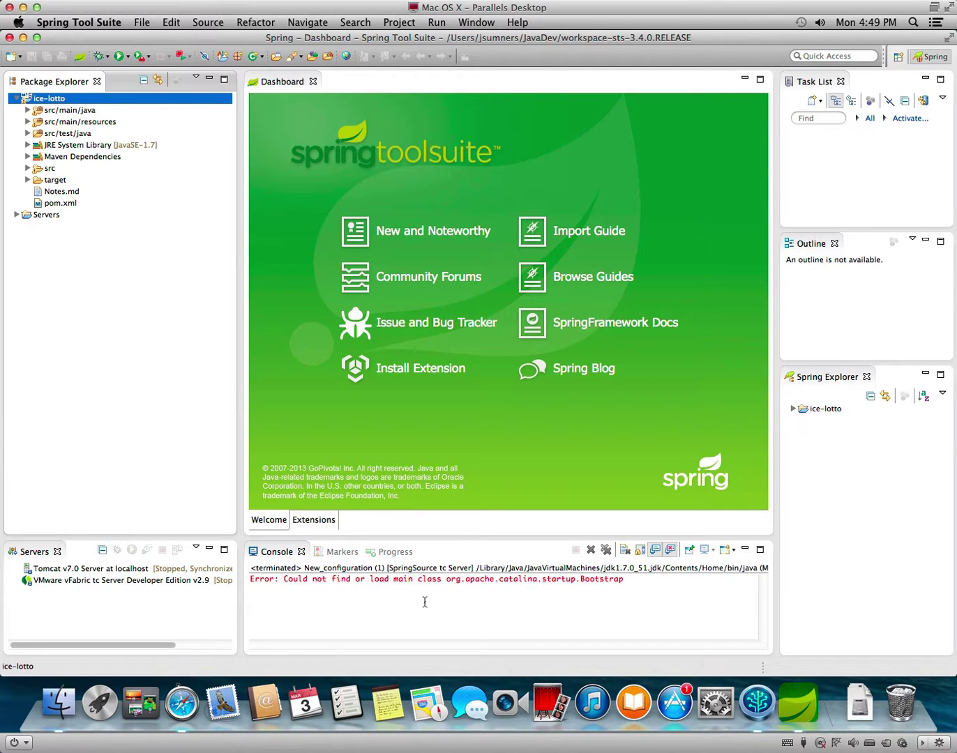
Start the VMware vFabric tc Server, then terminate it from the Console.
{"action": "left_click", "coordinate": [166, 571]}
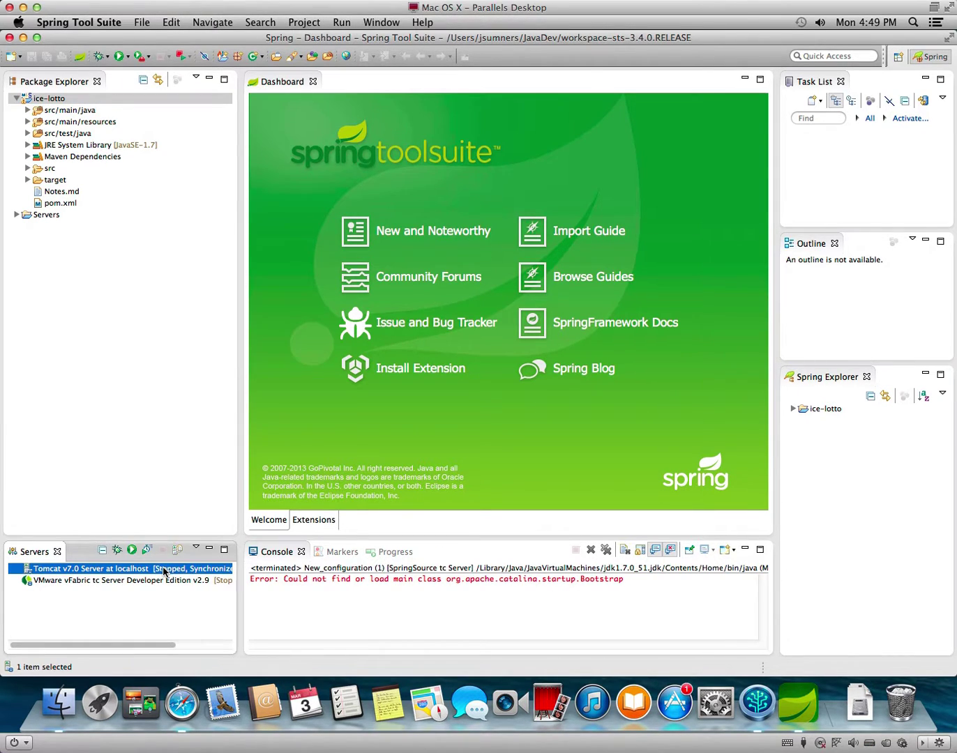
{"action": "right_click", "coordinate": [165, 572]}
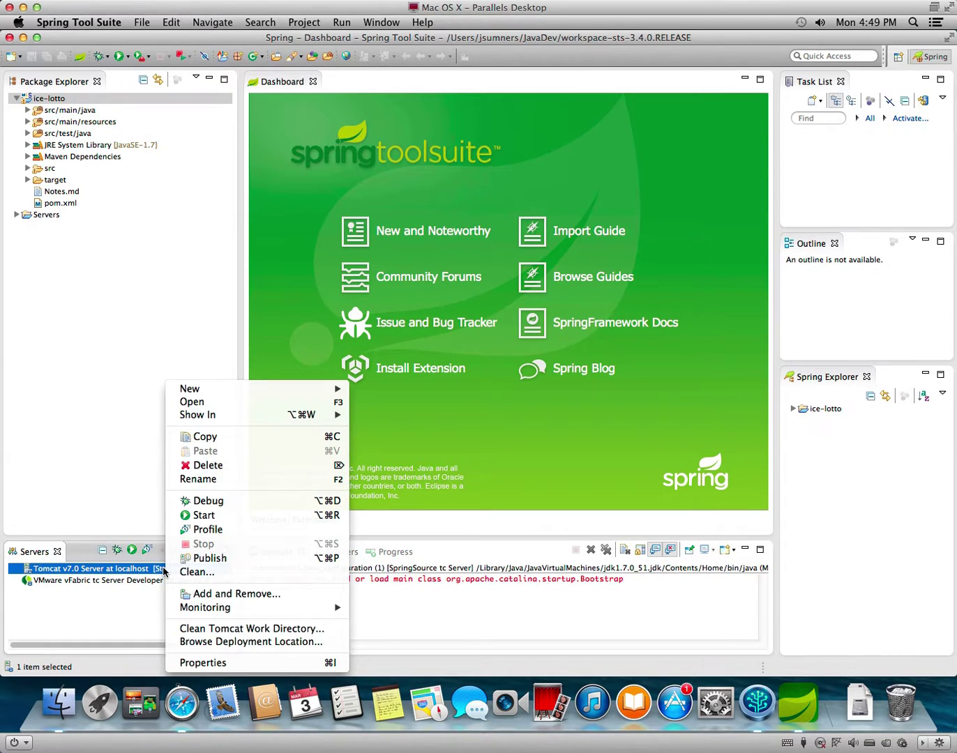
{"action": "left_click", "coordinate": [121, 629]}
{"action": "left_click", "coordinate": [132, 582]}
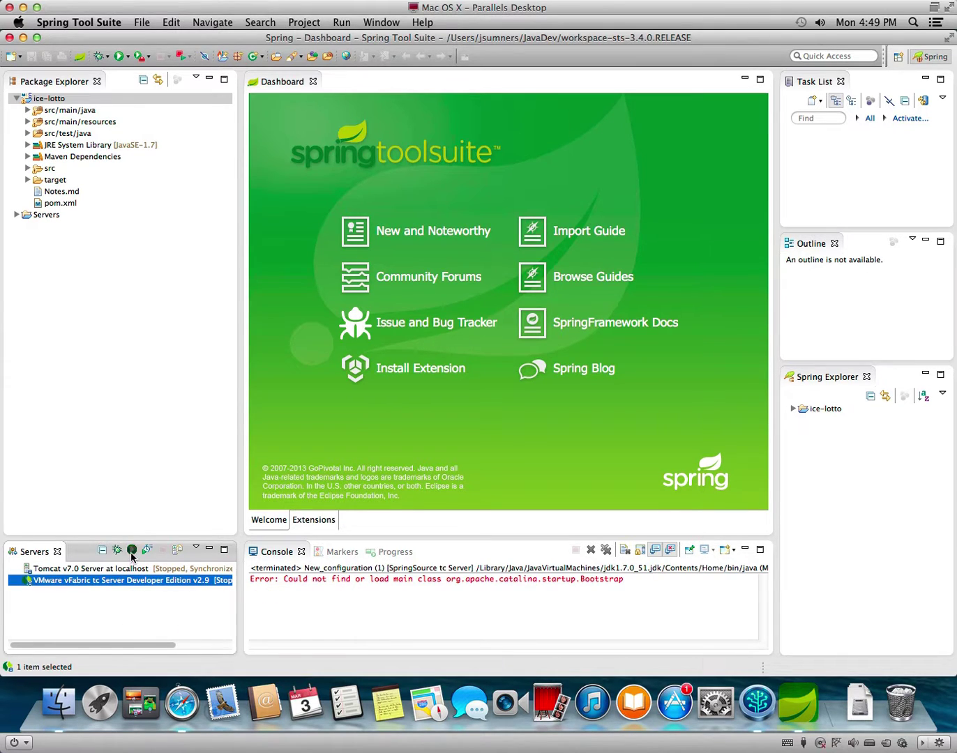
{"action": "left_click", "coordinate": [131, 550]}
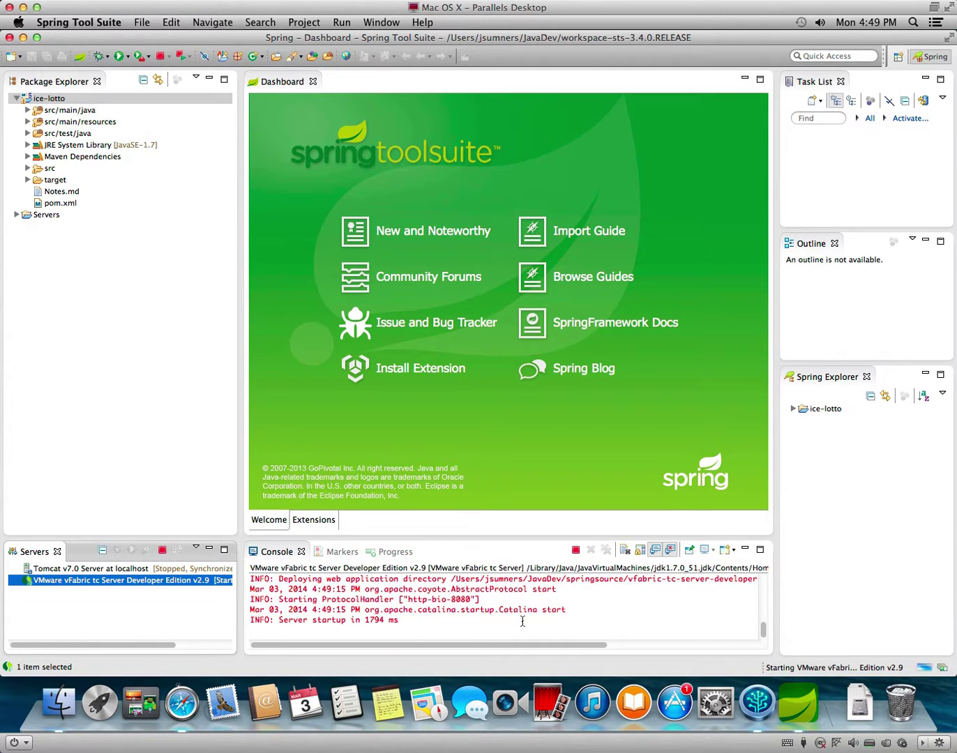
{"action": "left_click", "coordinate": [576, 551]}
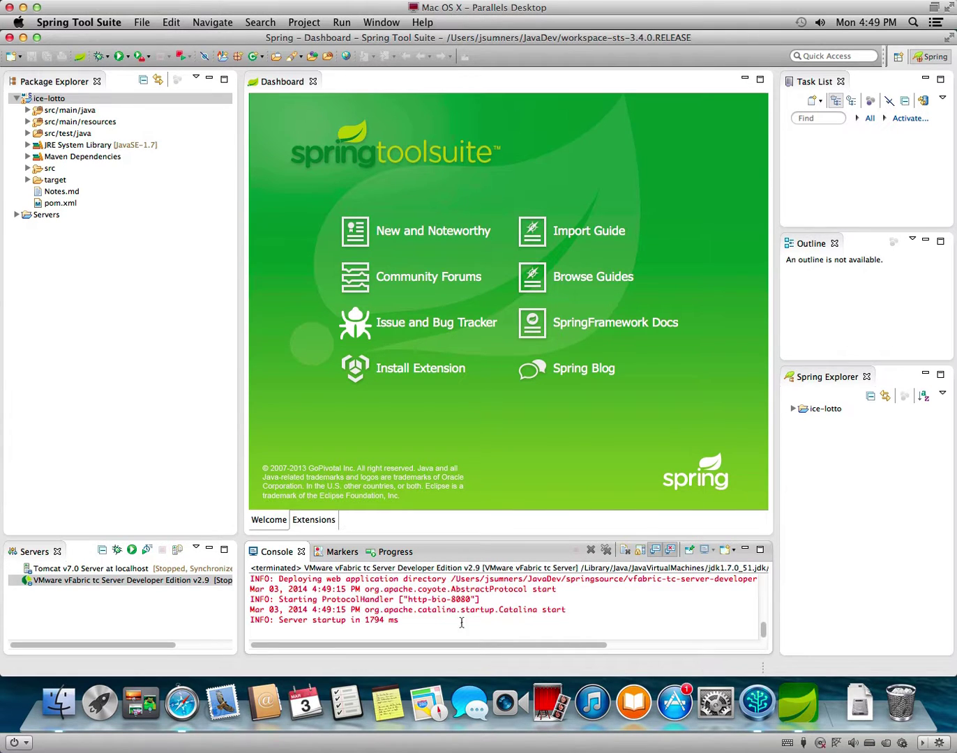
Publish to the vFabric tc Server, start it again, and stop it.
{"action": "right_click", "coordinate": [95, 582]}
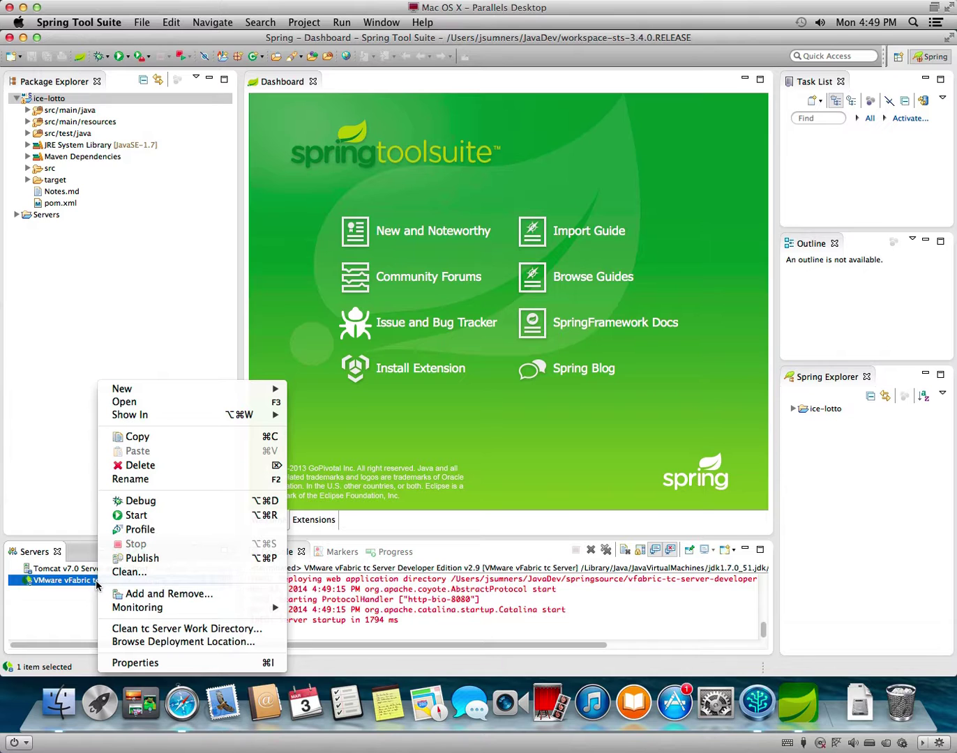
{"action": "mouse_move", "coordinate": [170, 615]}
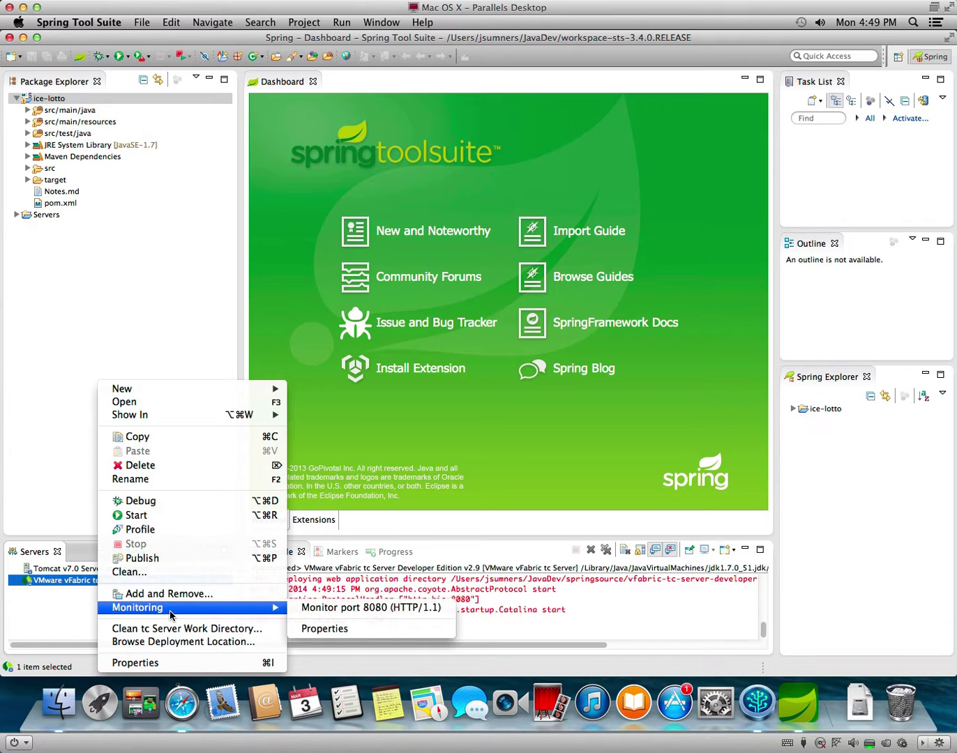
{"action": "left_click", "coordinate": [166, 559]}
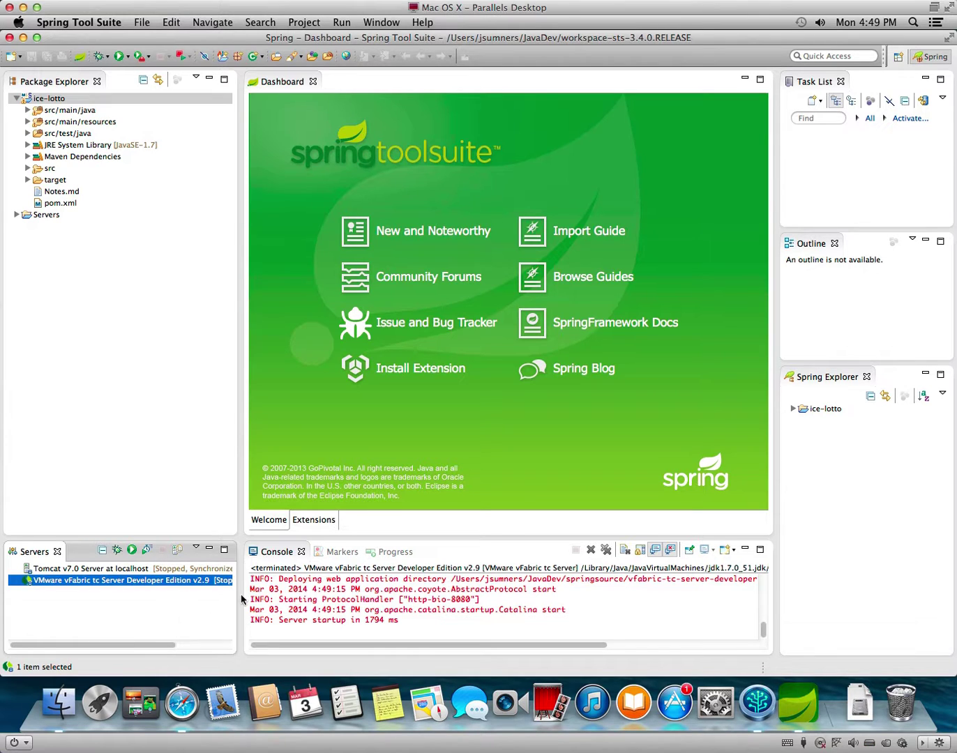
{"action": "left_click", "coordinate": [131, 550]}
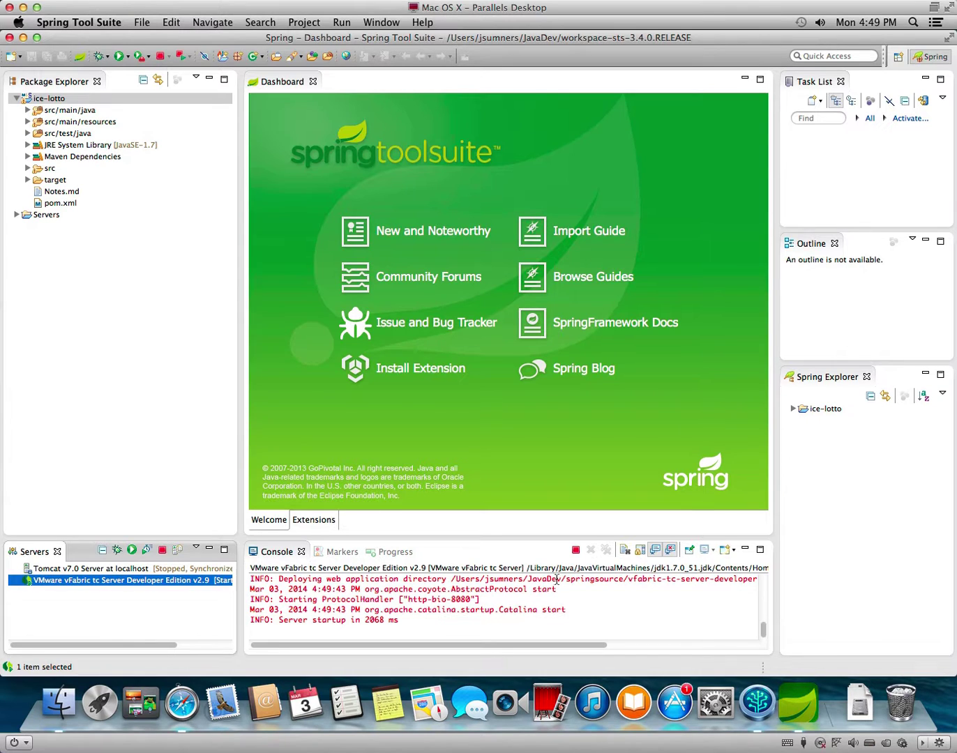
{"action": "left_click", "coordinate": [576, 550]}
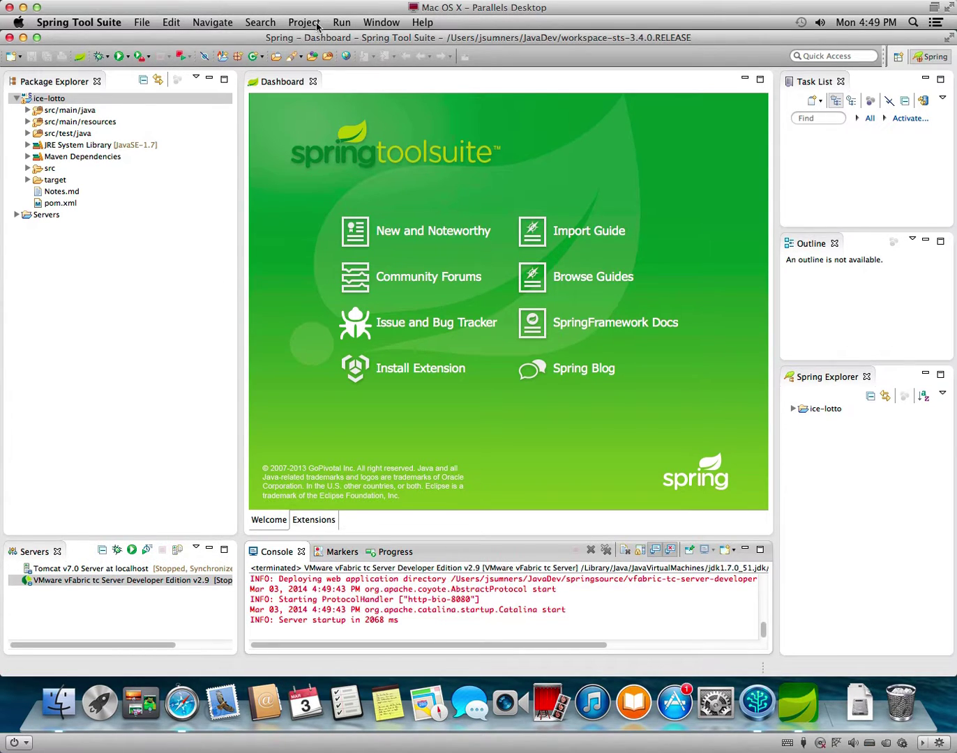
Expand target/m2e-wtp/web-resources/META-INF/maven/com.jrfom/ice-lotto to inspect pom.properties and pom.xml, then collapse target.
{"action": "left_click", "coordinate": [28, 180]}
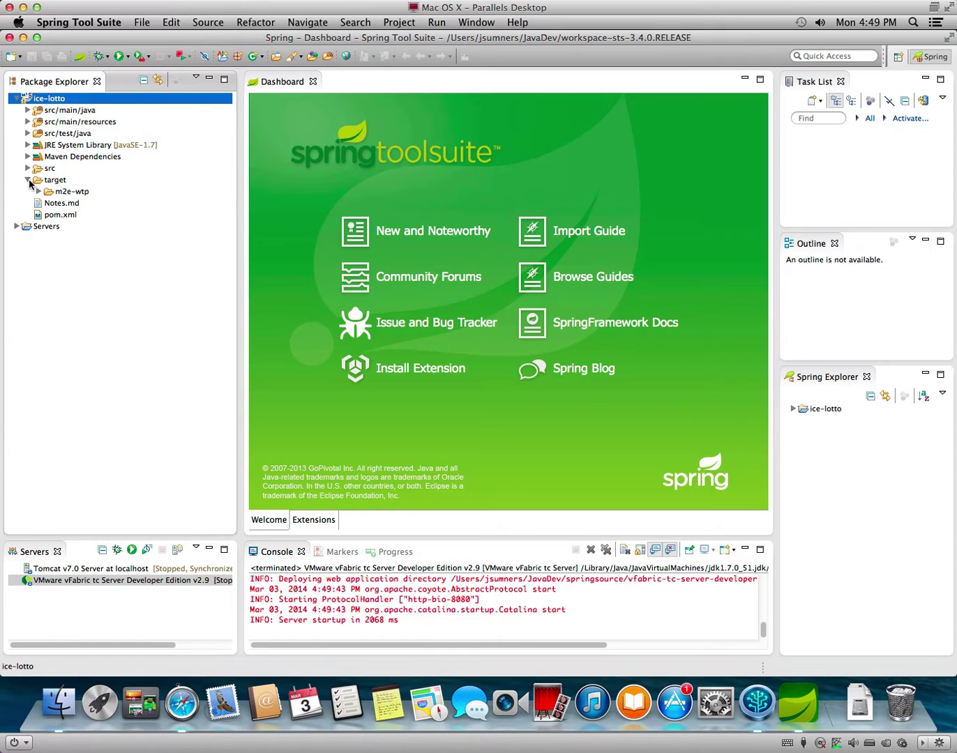
{"action": "left_click", "coordinate": [38, 191]}
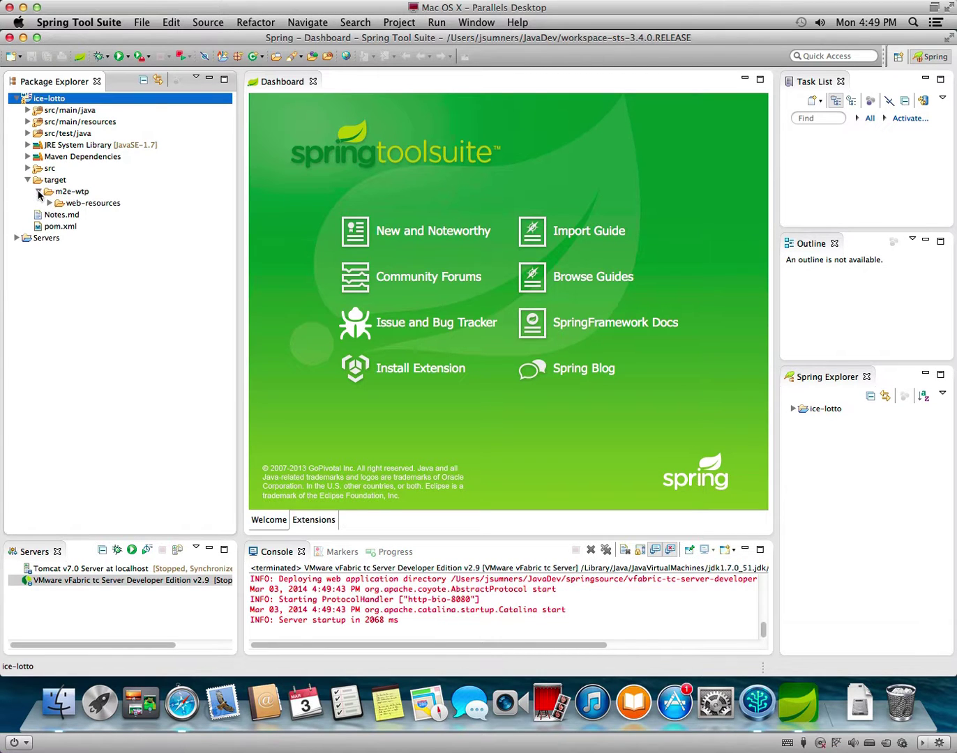
{"action": "left_click", "coordinate": [50, 202]}
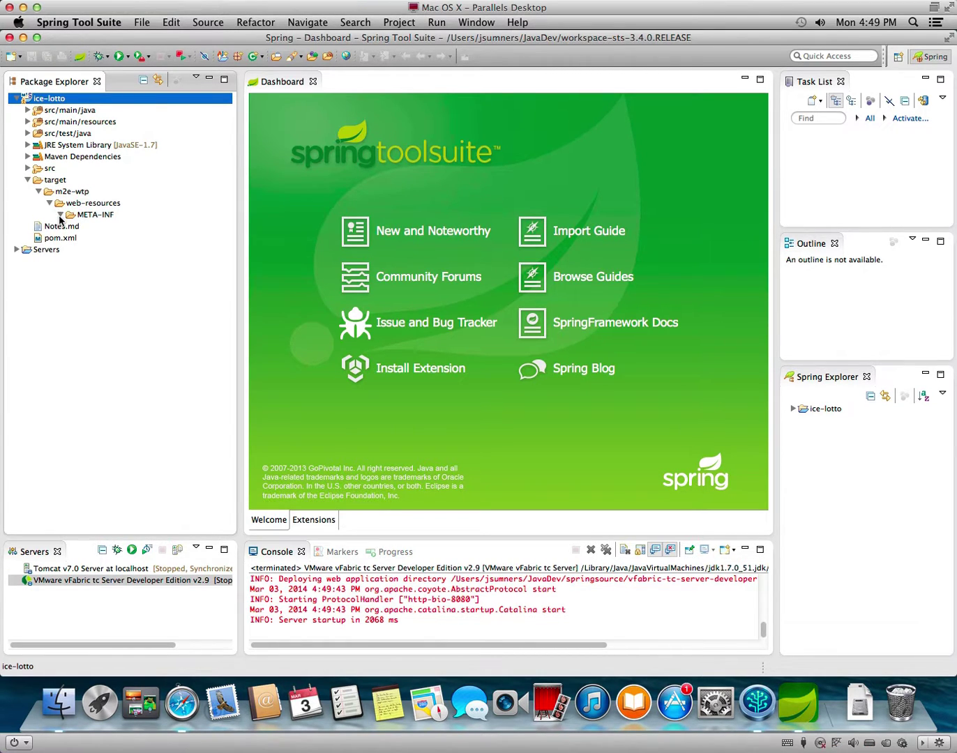
{"action": "left_click", "coordinate": [60, 213]}
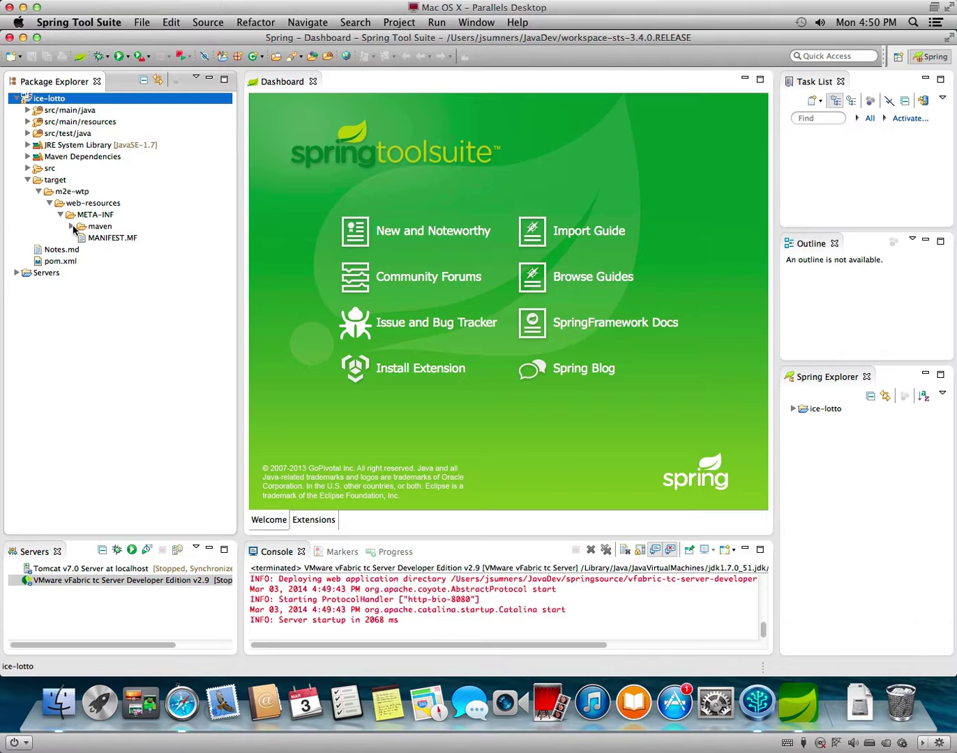
{"action": "left_click", "coordinate": [72, 225]}
{"action": "left_click", "coordinate": [82, 237]}
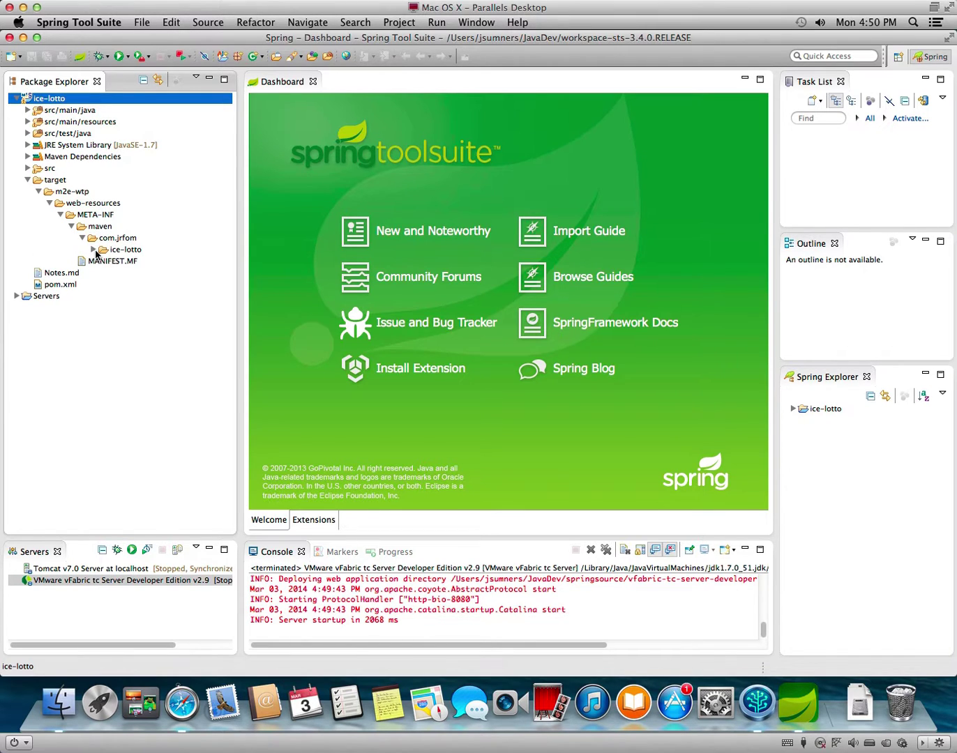
{"action": "left_click", "coordinate": [96, 252]}
{"action": "left_click", "coordinate": [95, 251]}
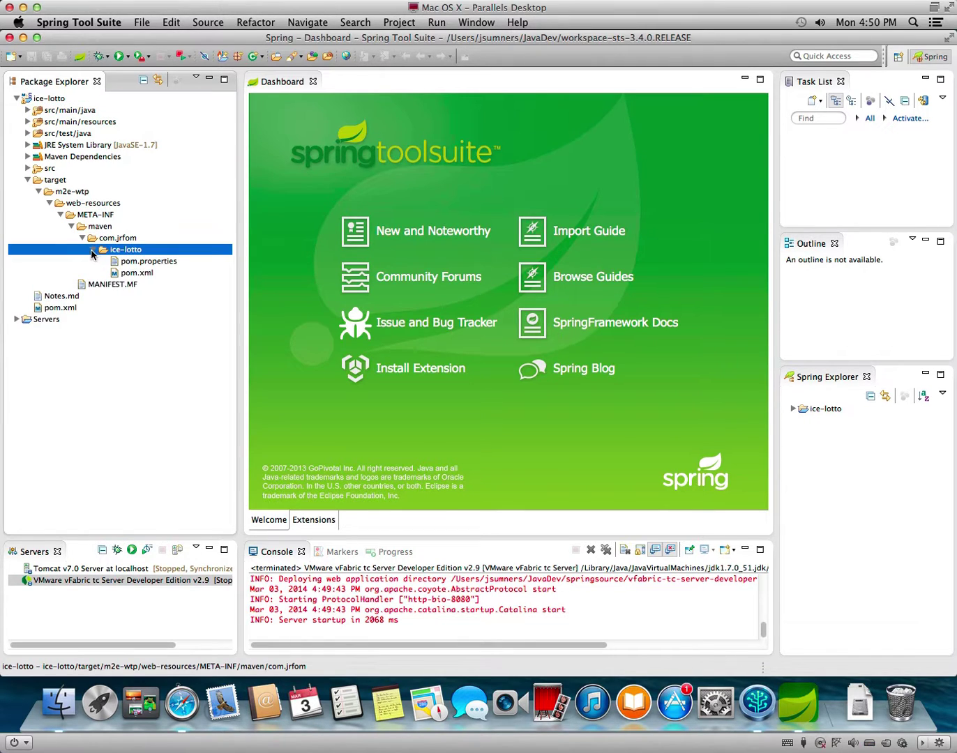
{"action": "left_click", "coordinate": [28, 180]}
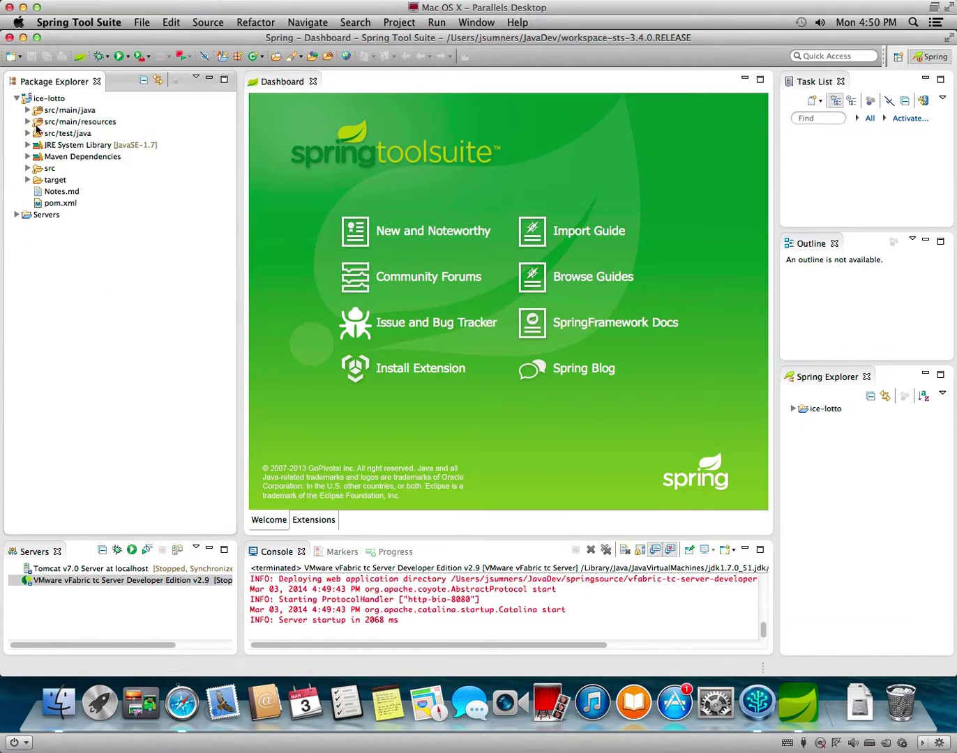
Try Run on Server for ice-lotto, dismiss the Server Error, then refresh the project.
{"action": "right_click", "coordinate": [39, 99]}
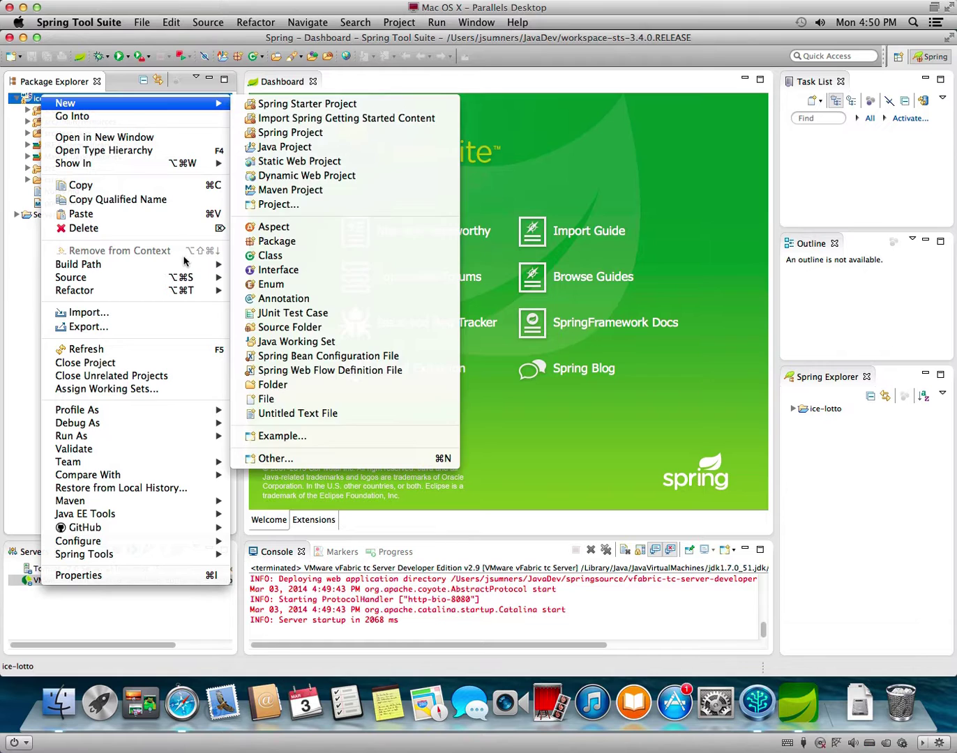
{"action": "mouse_move", "coordinate": [180, 277]}
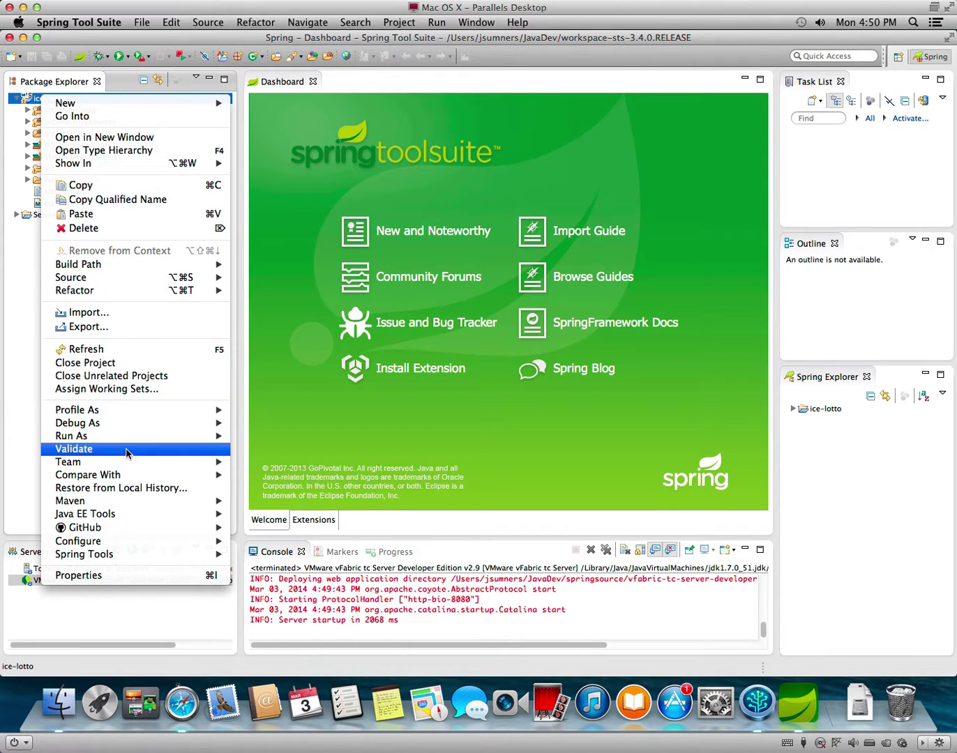
{"action": "mouse_move", "coordinate": [218, 438]}
{"action": "left_click", "coordinate": [289, 439]}
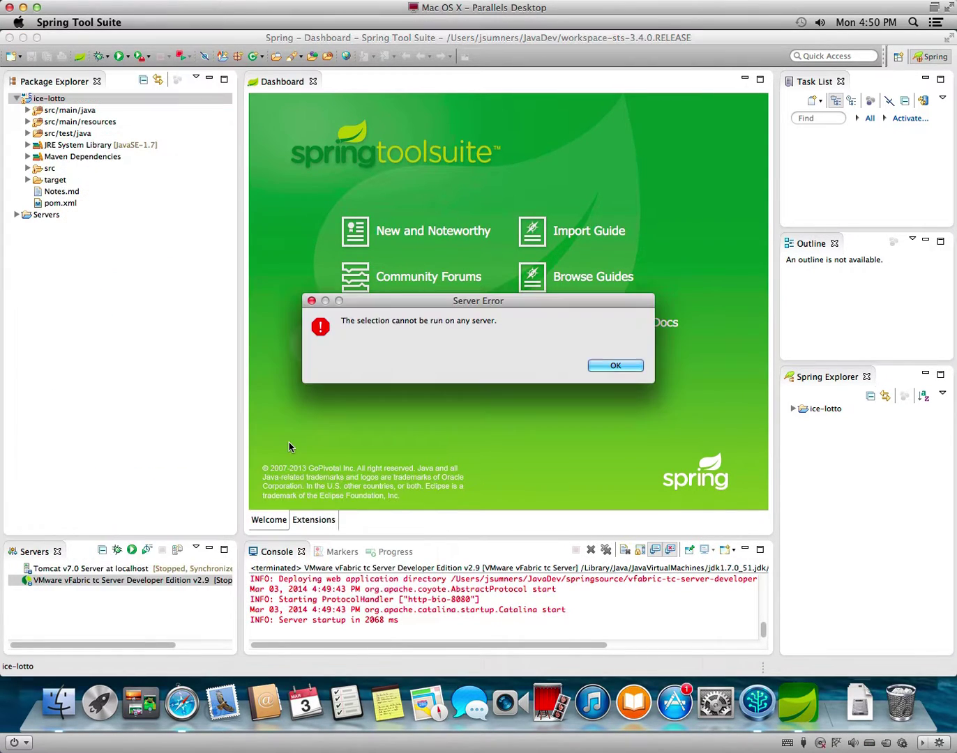
{"action": "left_click", "coordinate": [605, 368]}
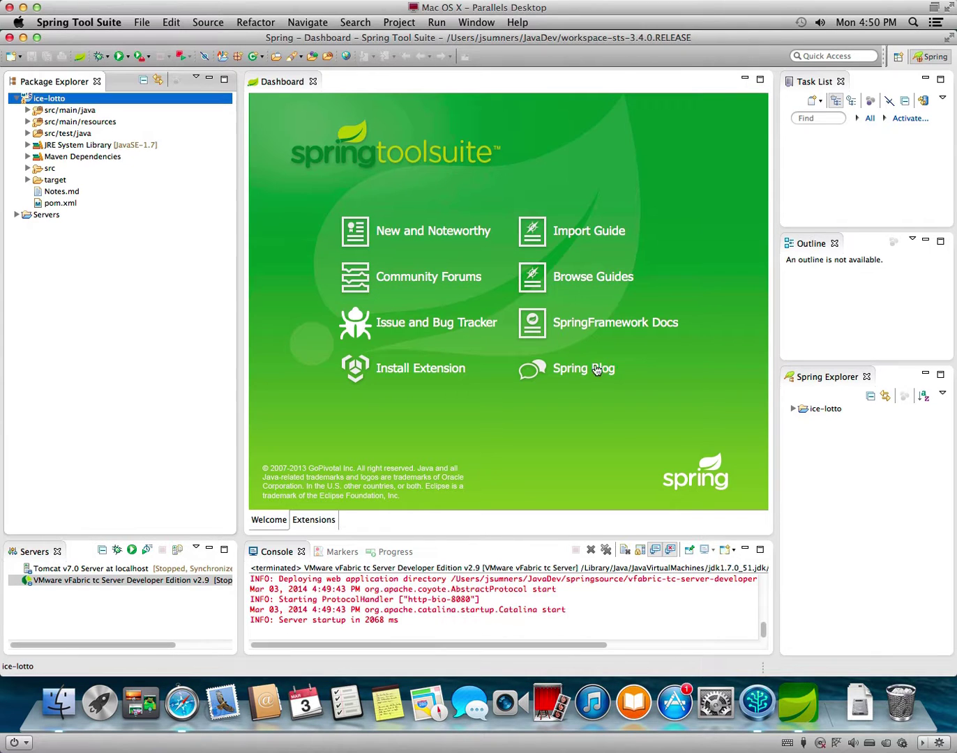
{"action": "right_click", "coordinate": [69, 103]}
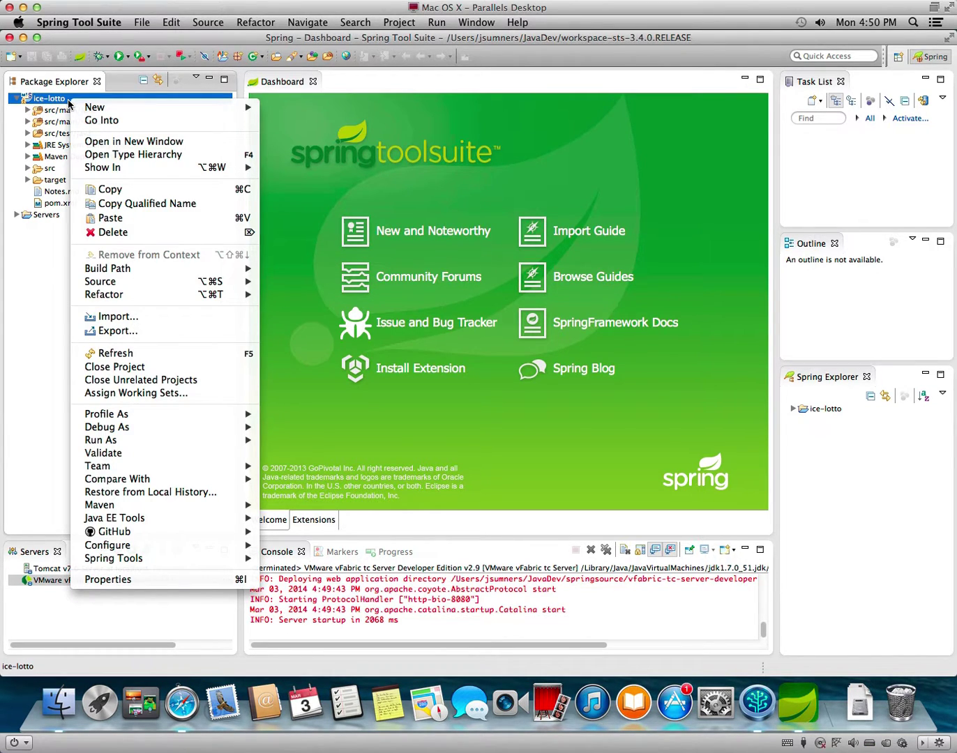
{"action": "left_click", "coordinate": [146, 354]}
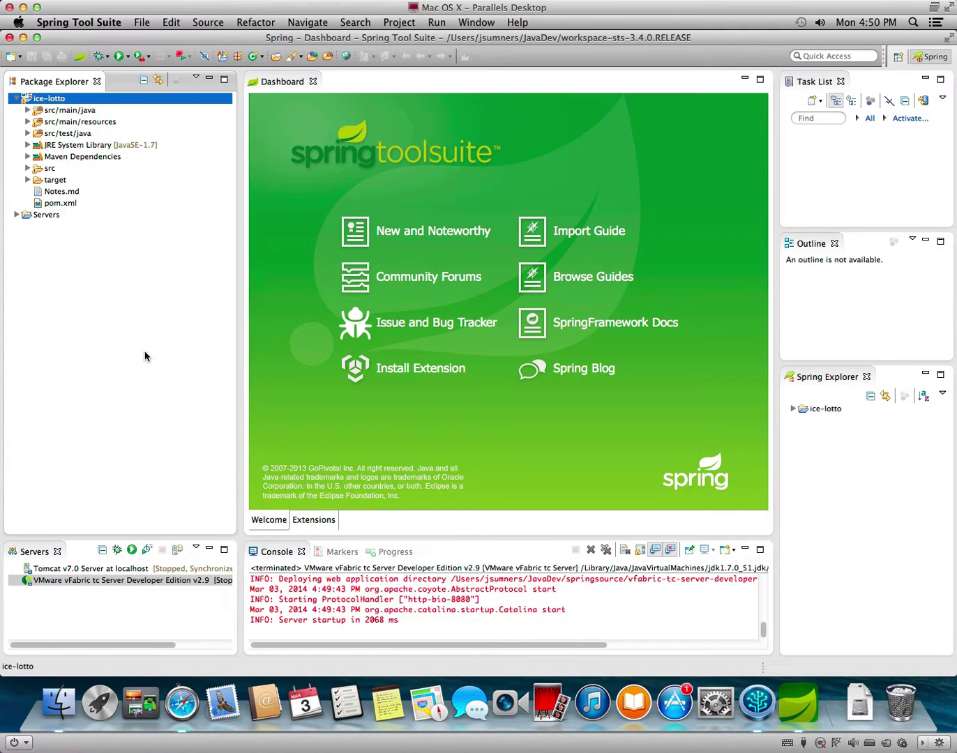
{"action": "right_click", "coordinate": [53, 99]}
{"action": "left_click", "coordinate": [46, 99]}
{"action": "left_click", "coordinate": [83, 57]}
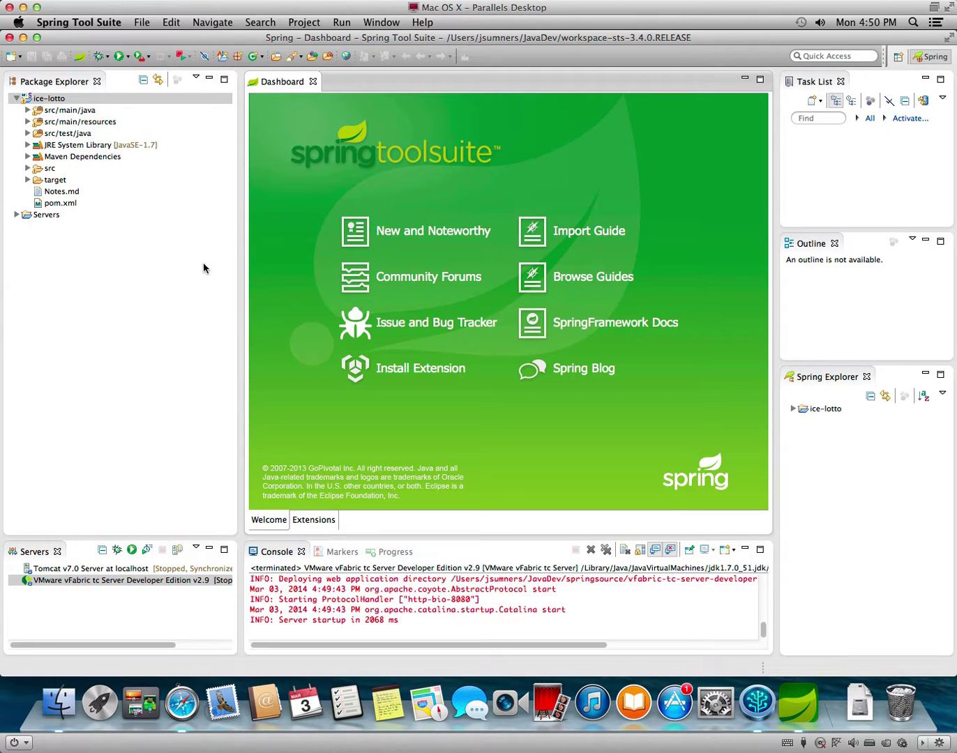
{"action": "left_click", "coordinate": [59, 99]}
{"action": "double_click", "coordinate": [59, 99]}
{"action": "double_click", "coordinate": [59, 100]}
{"action": "right_click", "coordinate": [59, 100]}
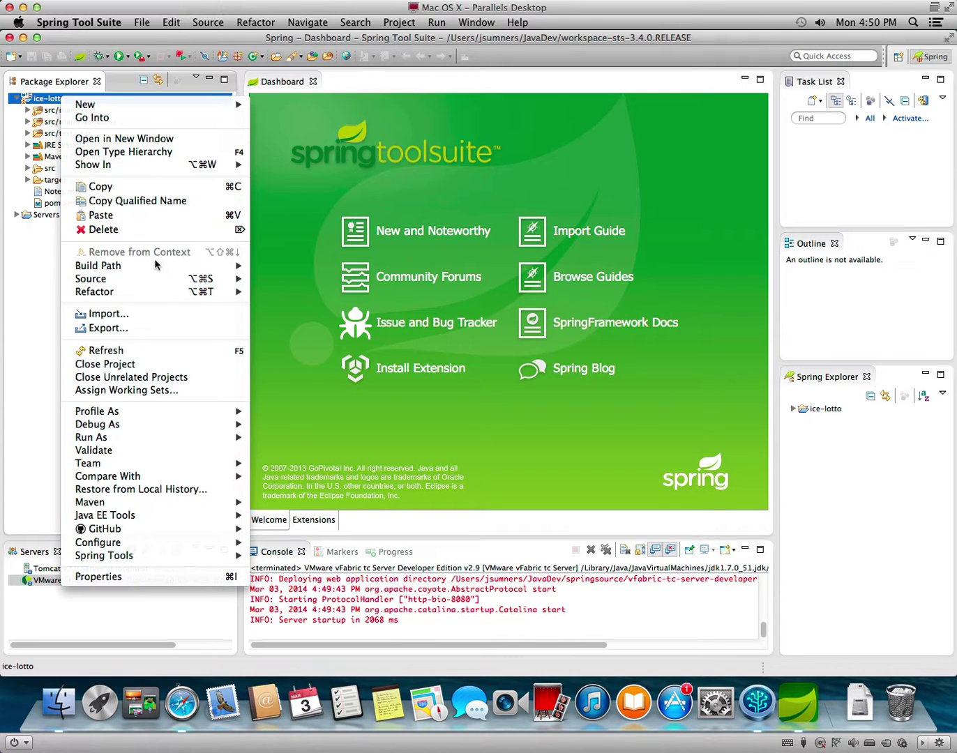
{"action": "mouse_move", "coordinate": [141, 288]}
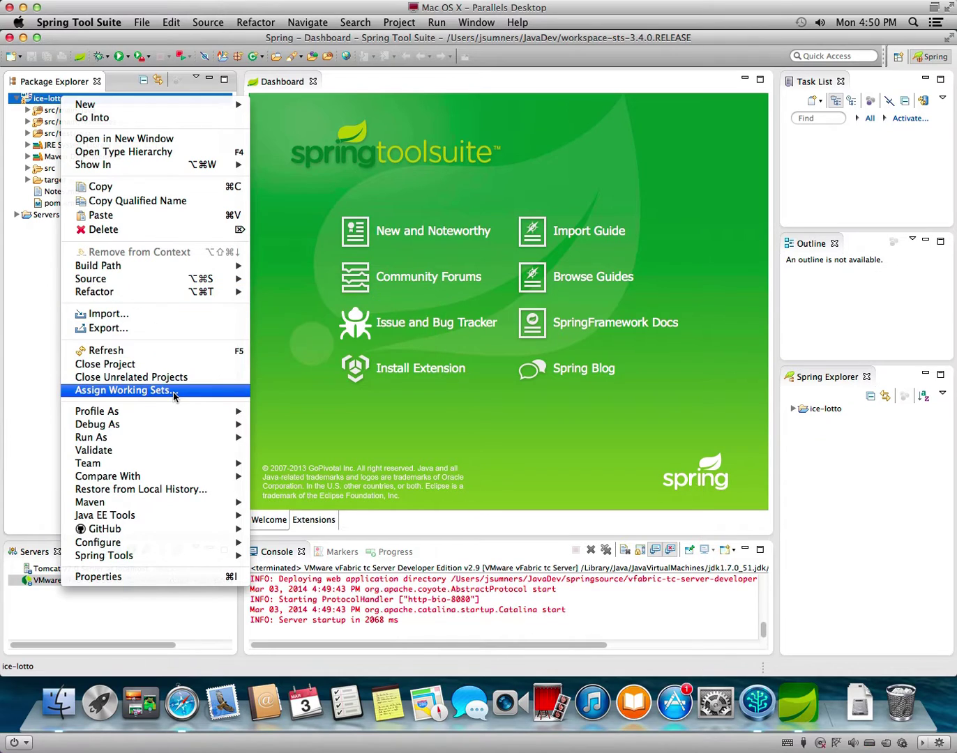
{"action": "mouse_move", "coordinate": [182, 417]}
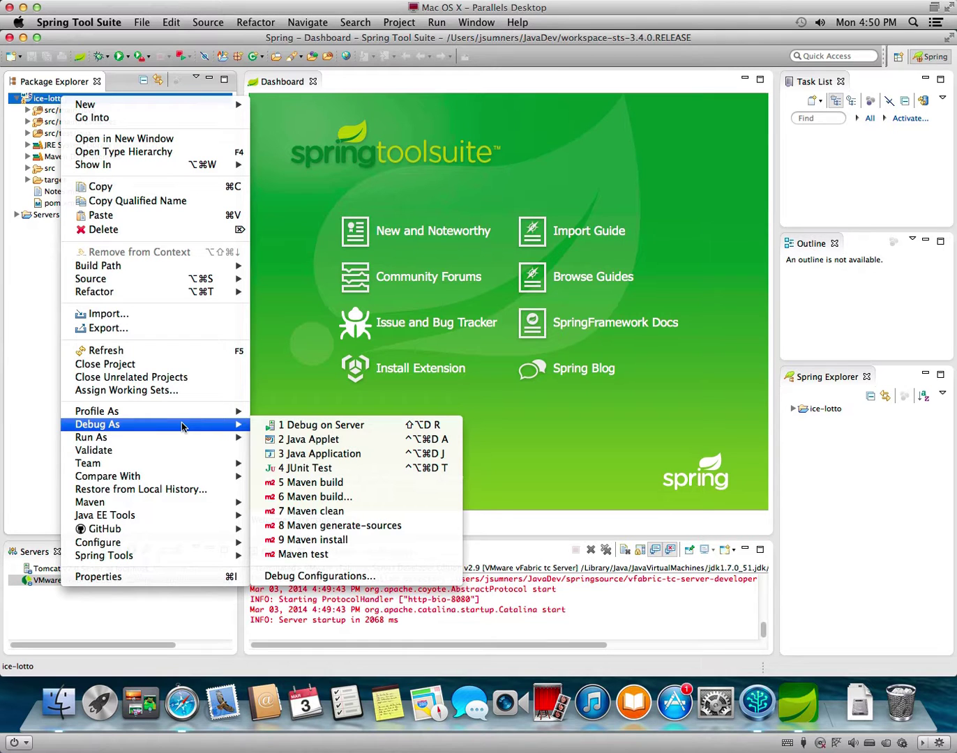
{"action": "mouse_move", "coordinate": [184, 514]}
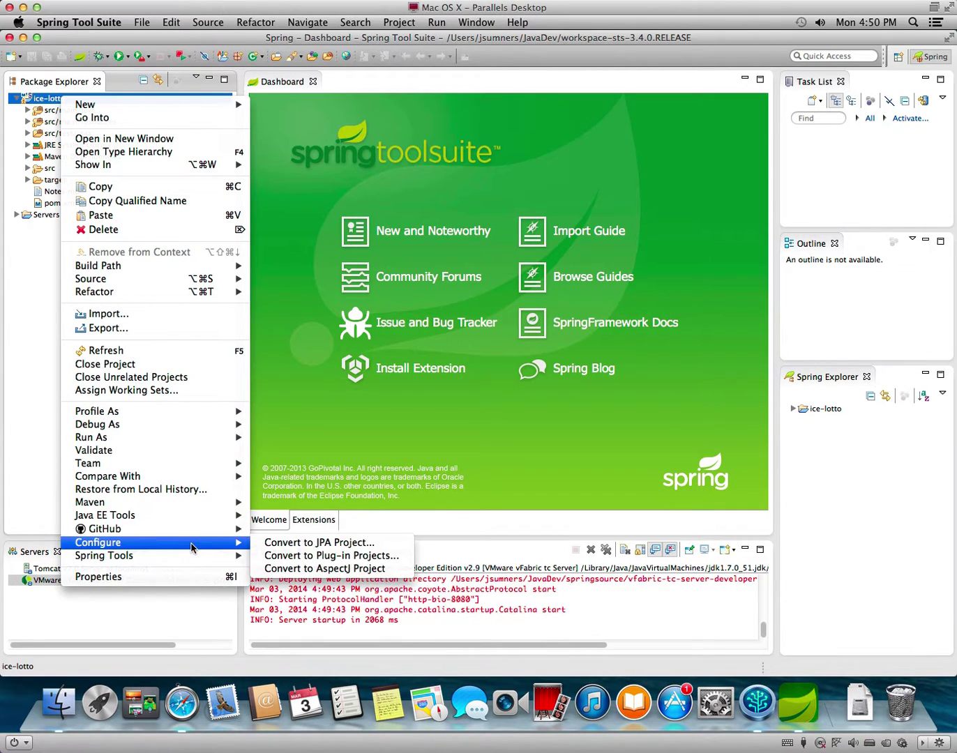
{"action": "mouse_move", "coordinate": [191, 556]}
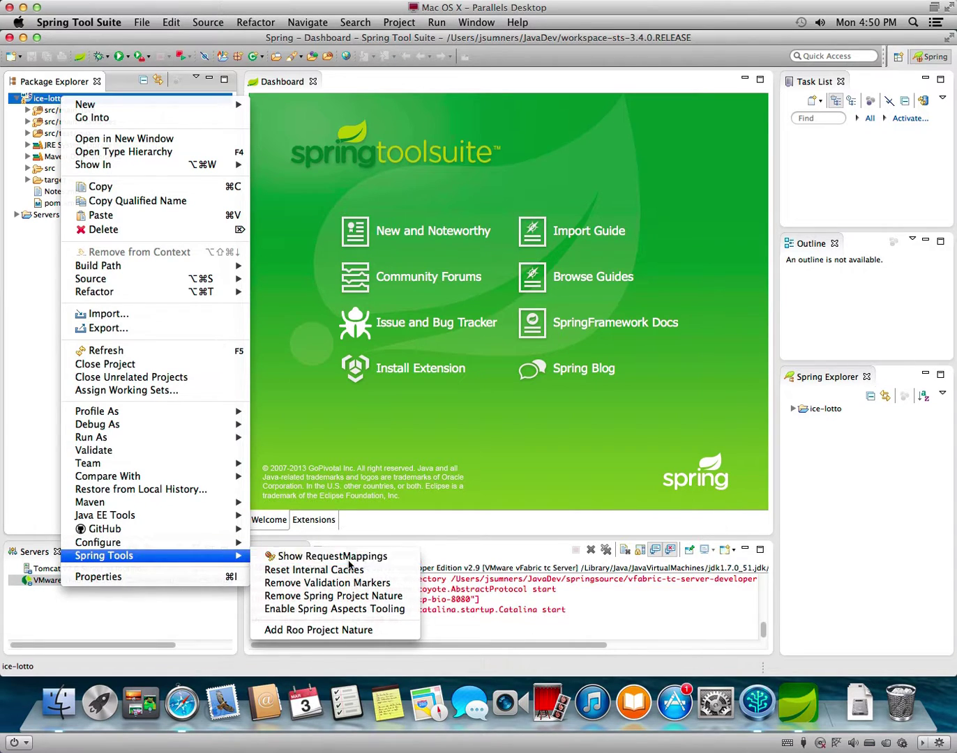
{"action": "left_click", "coordinate": [347, 558]}
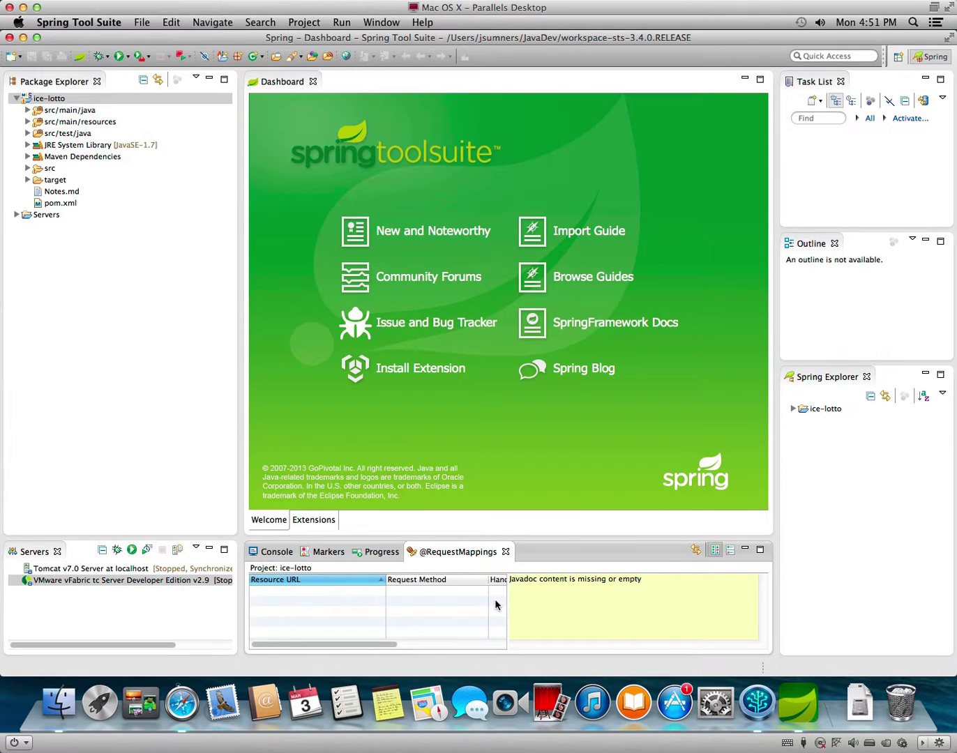
{"action": "left_click", "coordinate": [506, 552]}
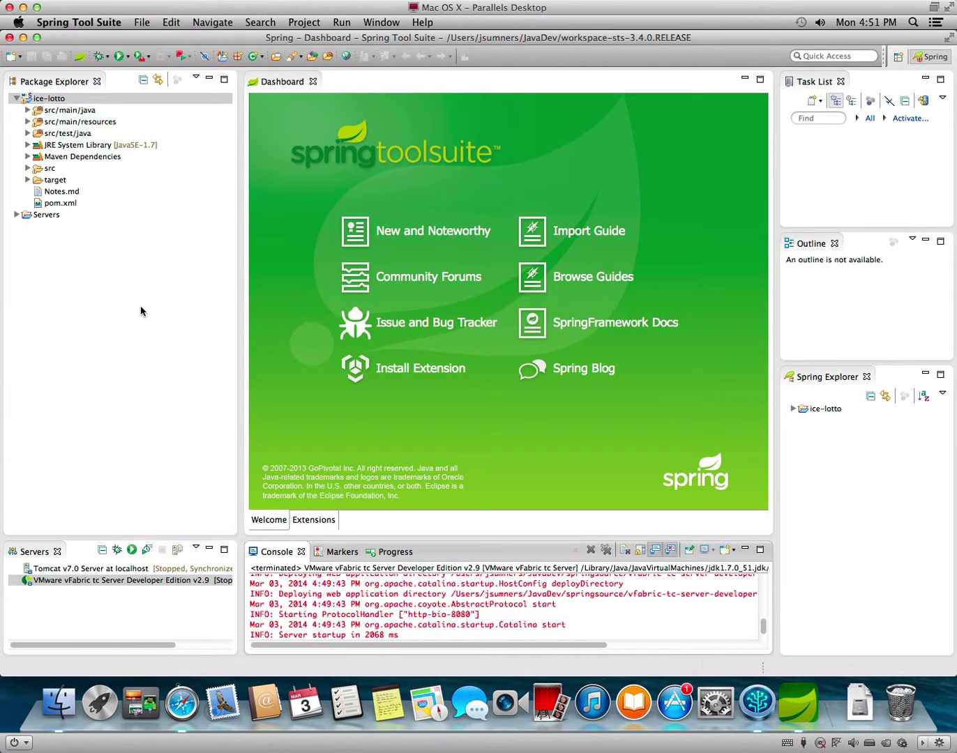
In Safari, search Google for 'spring tool suite import maven project'.
{"action": "left_click", "coordinate": [194, 704]}
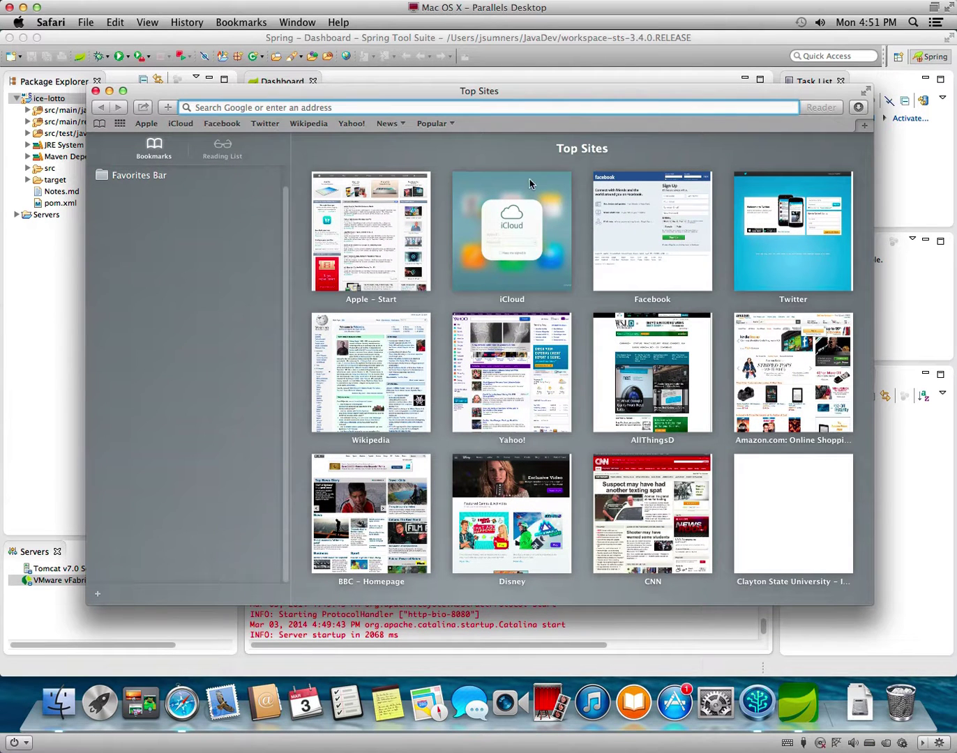
{"action": "type", "text": "spring t"}
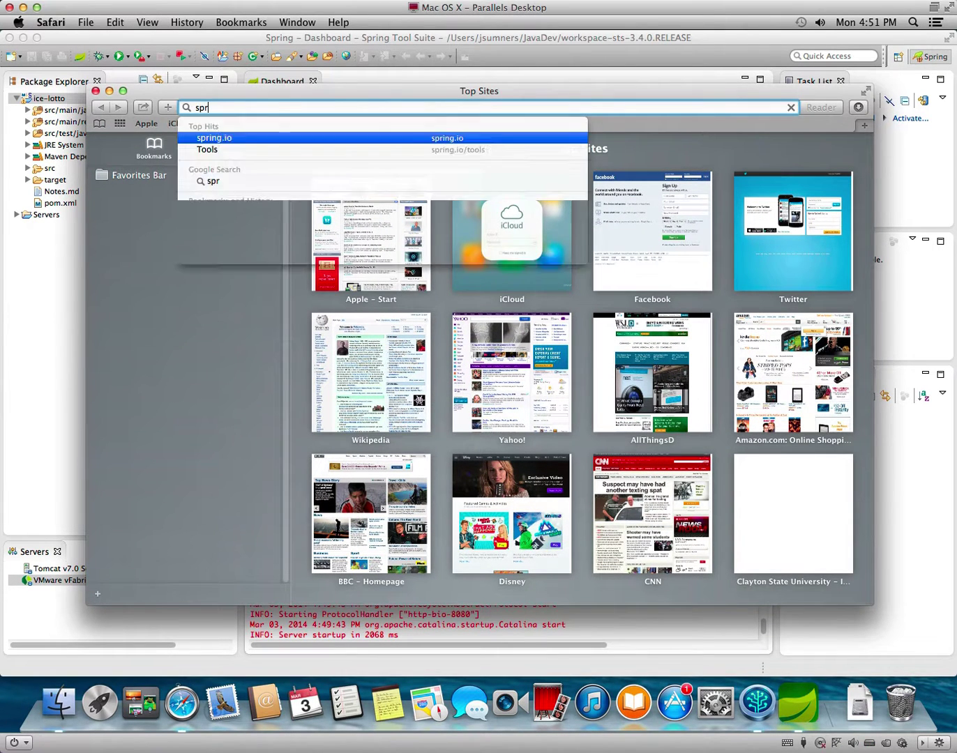
{"action": "key", "text": "BackSpace"}
{"action": "type", "text": "g tool suite "}
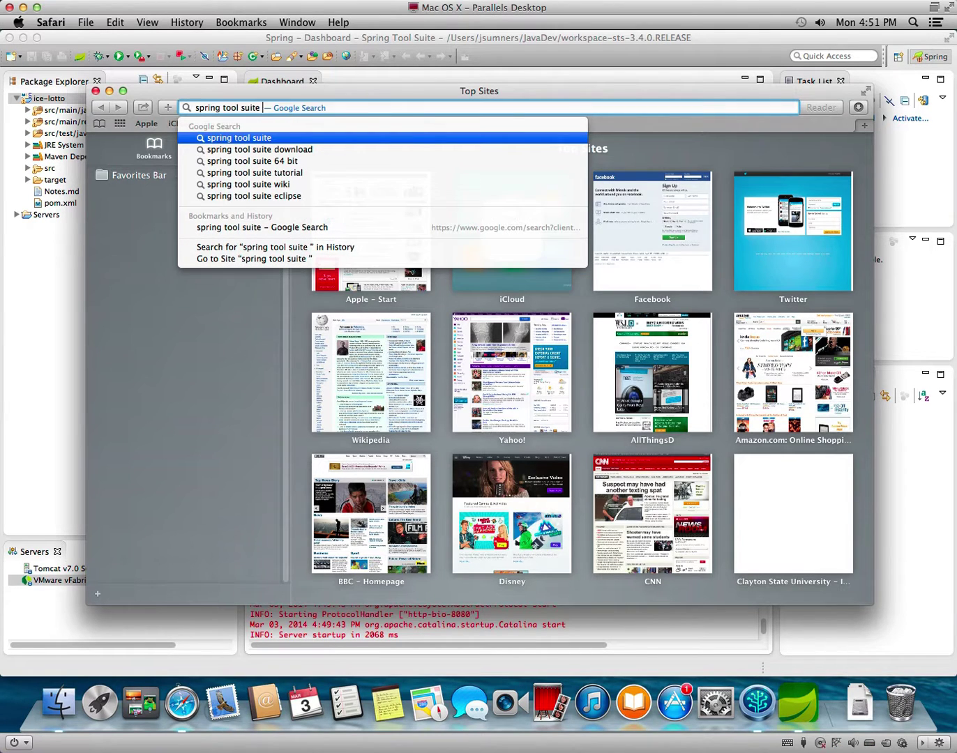
{"action": "type", "text": "import maven "}
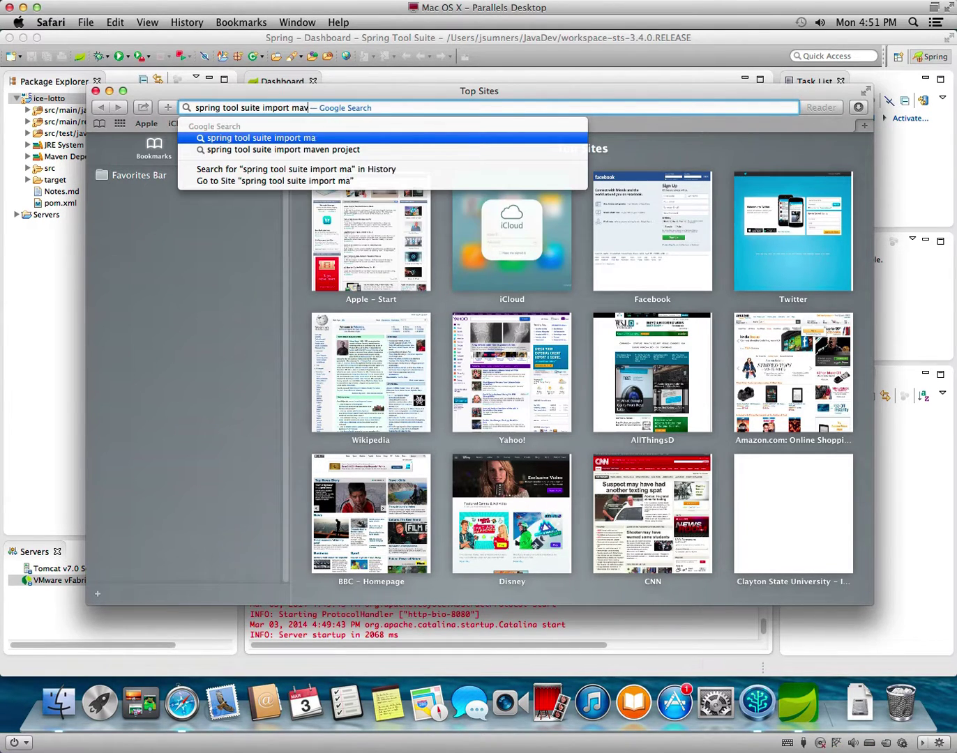
{"action": "type", "text": "project"}
{"action": "key", "text": "Return"}
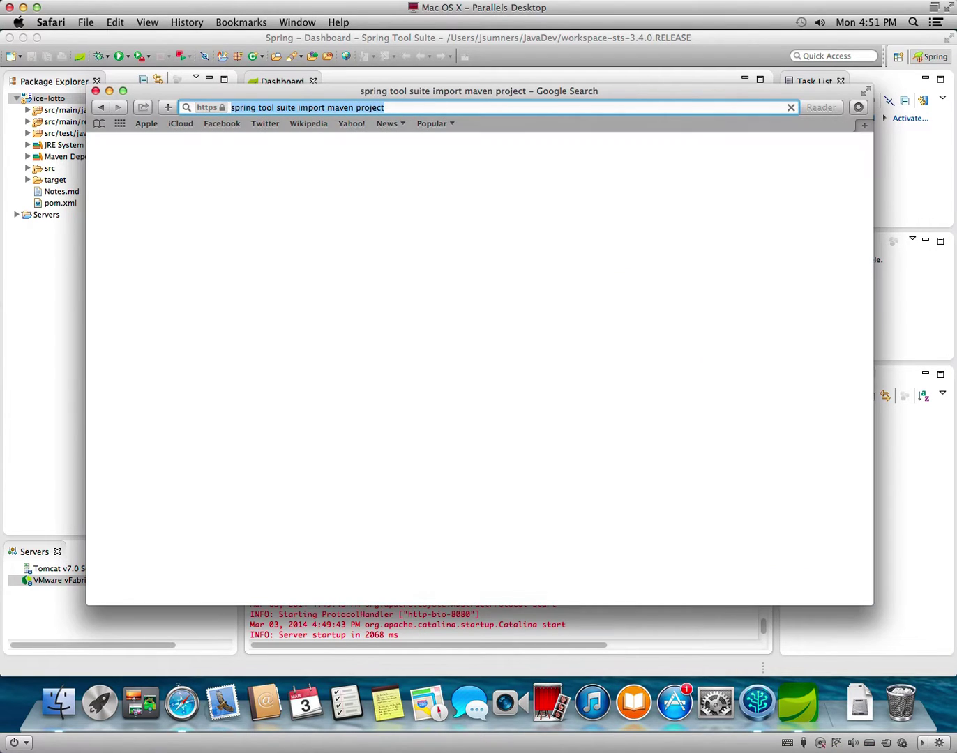
Read the spring.io 'Green Beans: Getting Started with Maven and Spring' article down to its Summary.
{"action": "left_click", "coordinate": [333, 259]}
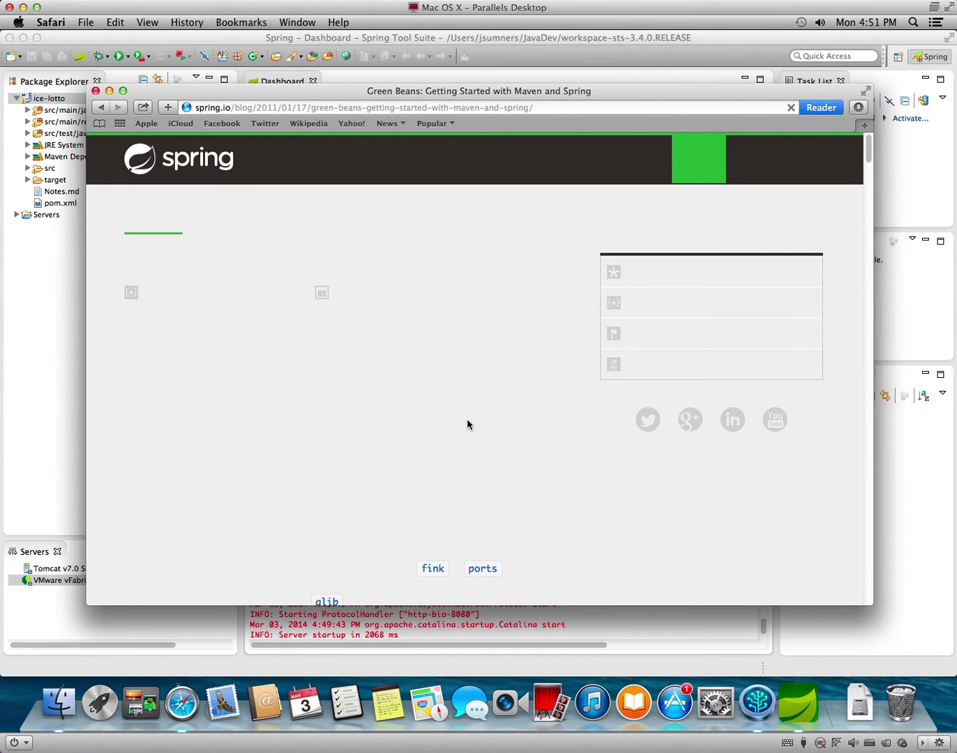
{"action": "scroll", "coordinate": [467, 424], "scroll_direction": "down", "scroll_amount": 10}
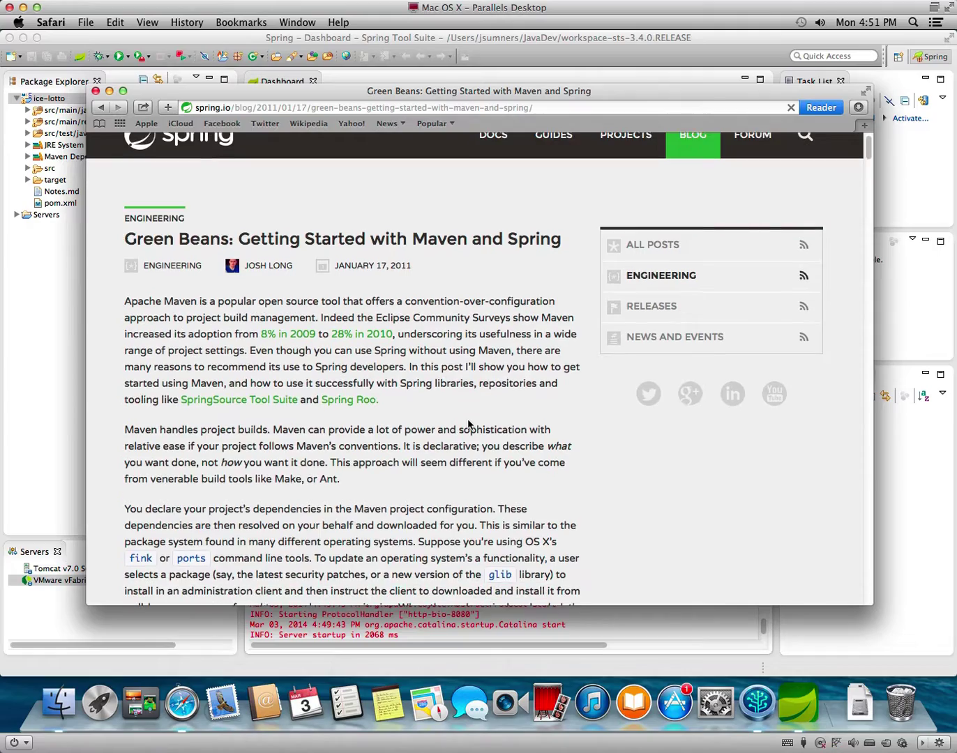
{"action": "scroll", "coordinate": [469, 424], "scroll_direction": "down", "scroll_amount": 20}
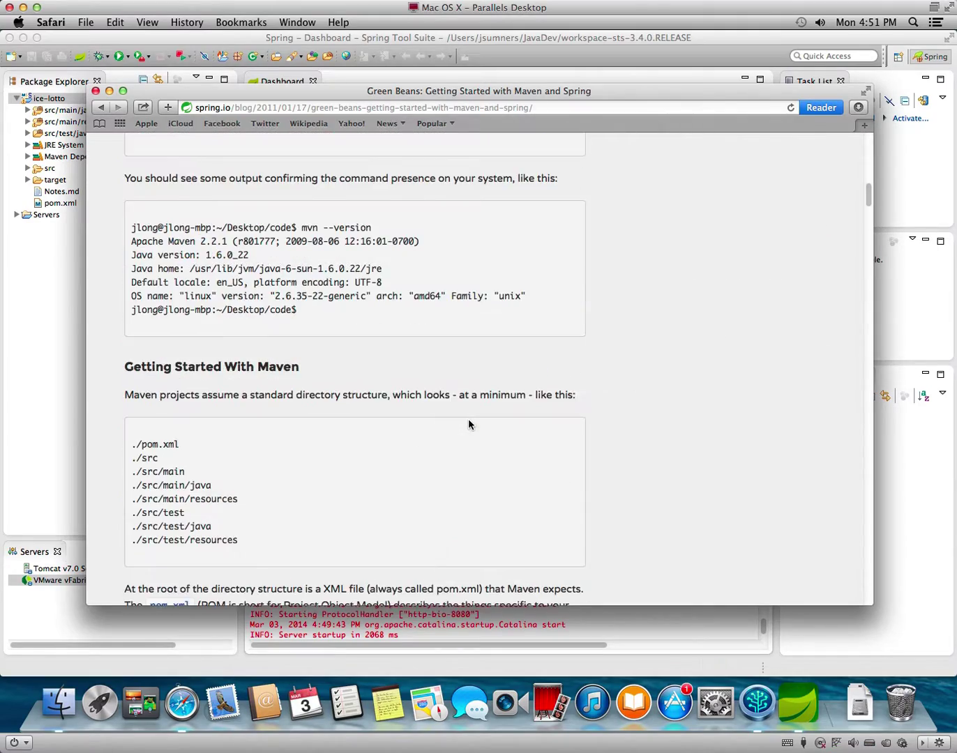
{"action": "scroll", "coordinate": [468, 424], "scroll_direction": "down", "scroll_amount": 20}
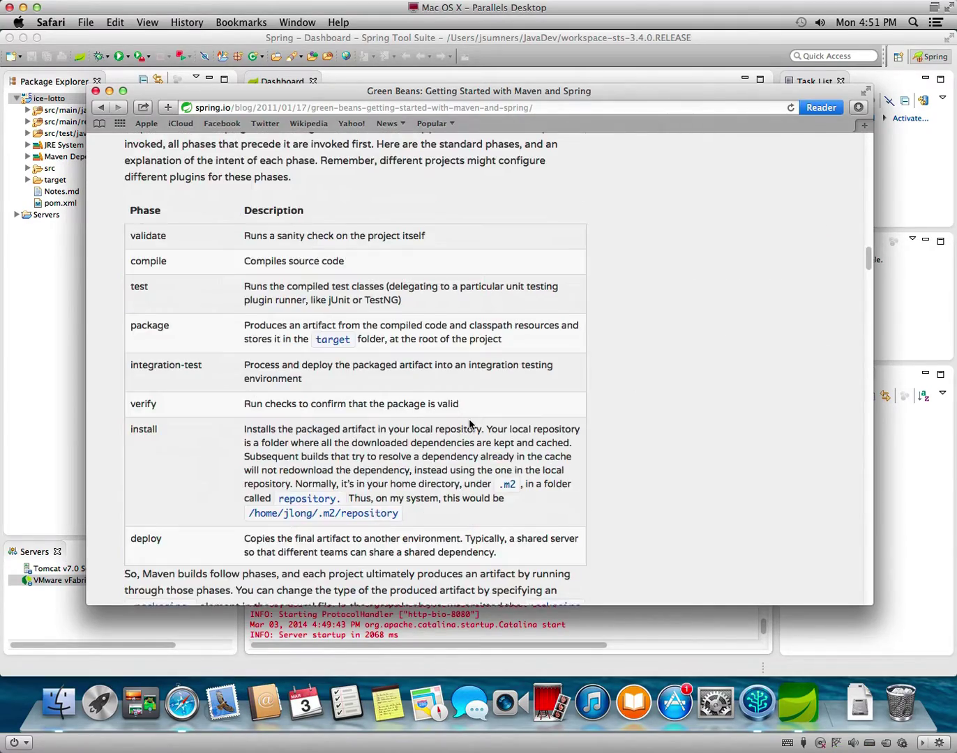
{"action": "scroll", "coordinate": [469, 423], "scroll_direction": "down", "scroll_amount": 20}
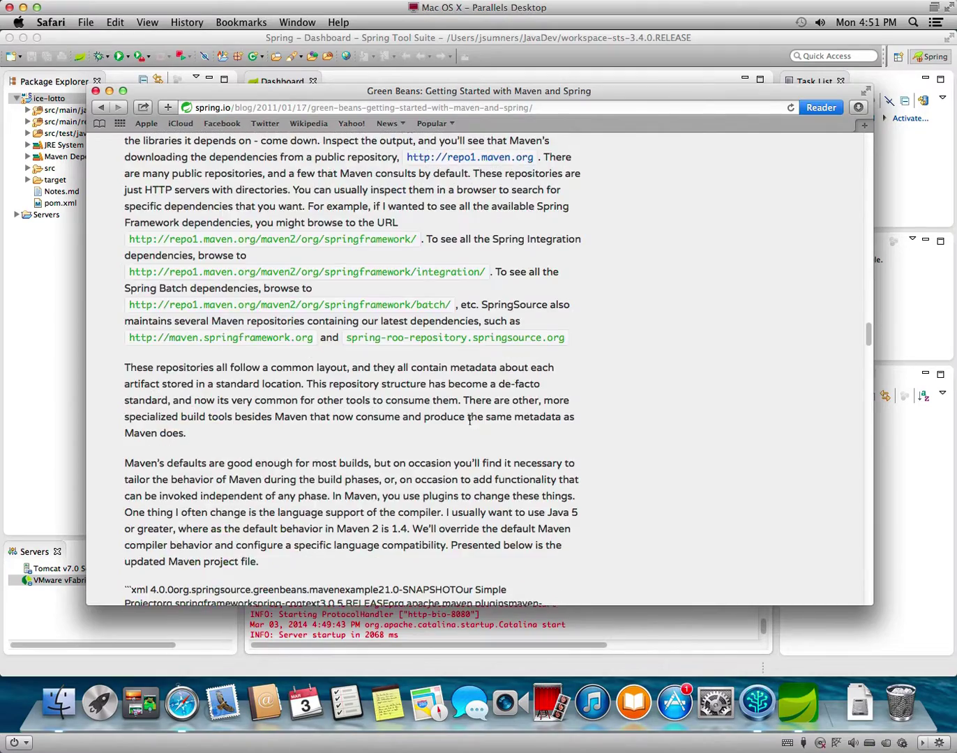
{"action": "scroll", "coordinate": [468, 424], "scroll_direction": "down", "scroll_amount": 10}
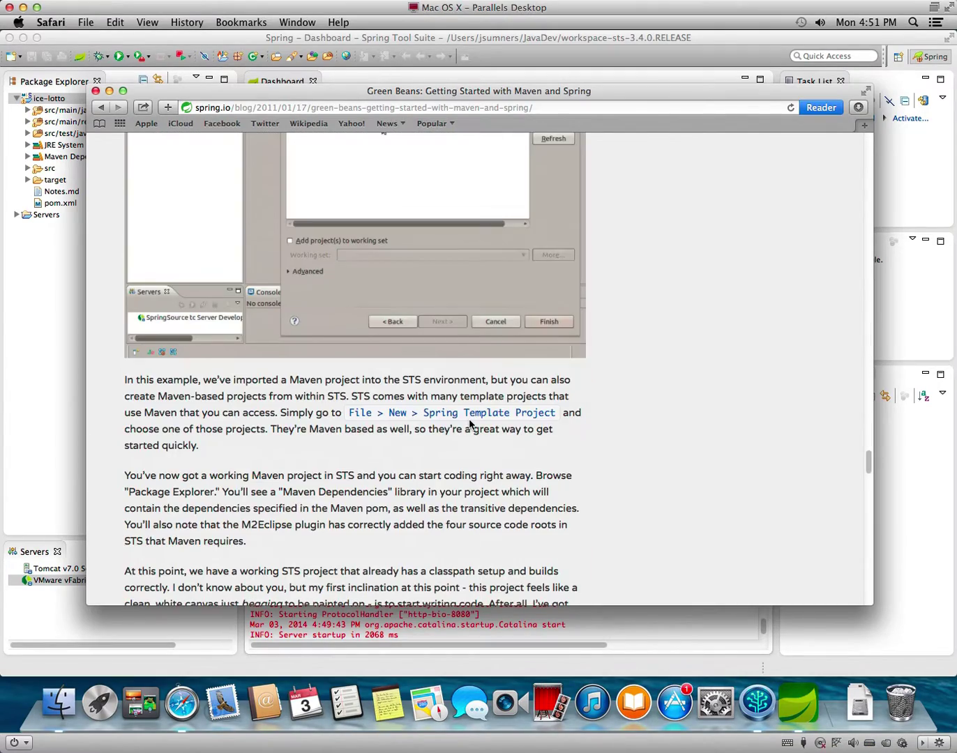
{"action": "scroll", "coordinate": [468, 423], "scroll_direction": "down", "scroll_amount": 15}
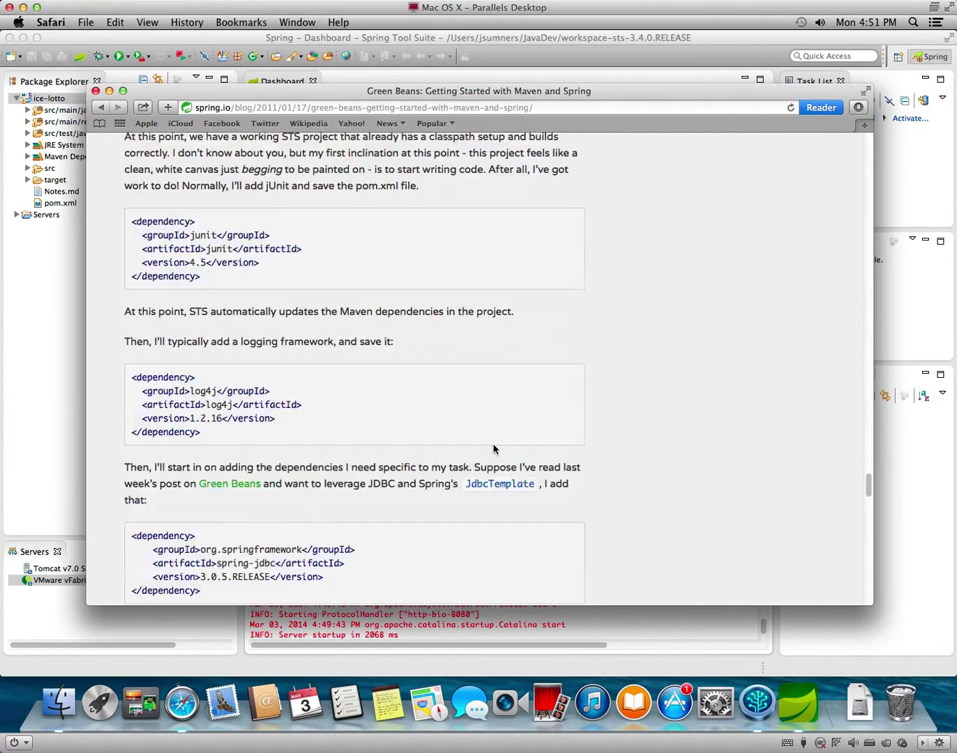
{"action": "scroll", "coordinate": [493, 441], "scroll_direction": "down", "scroll_amount": 10}
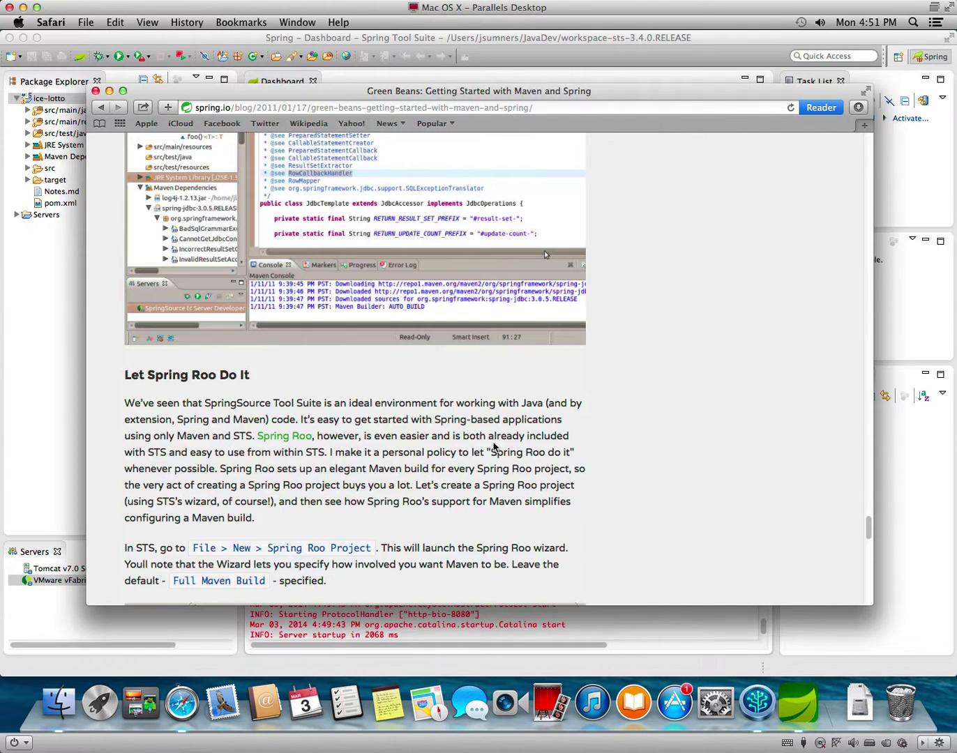
{"action": "scroll", "coordinate": [493, 447], "scroll_direction": "down", "scroll_amount": 20}
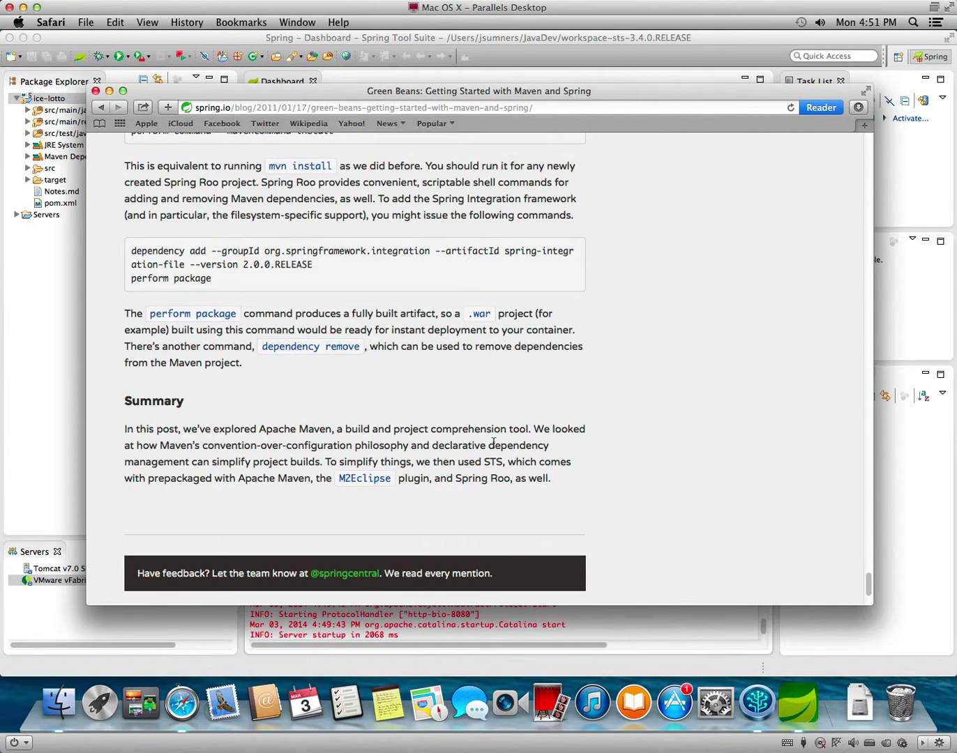
{"action": "right_click", "coordinate": [525, 375]}
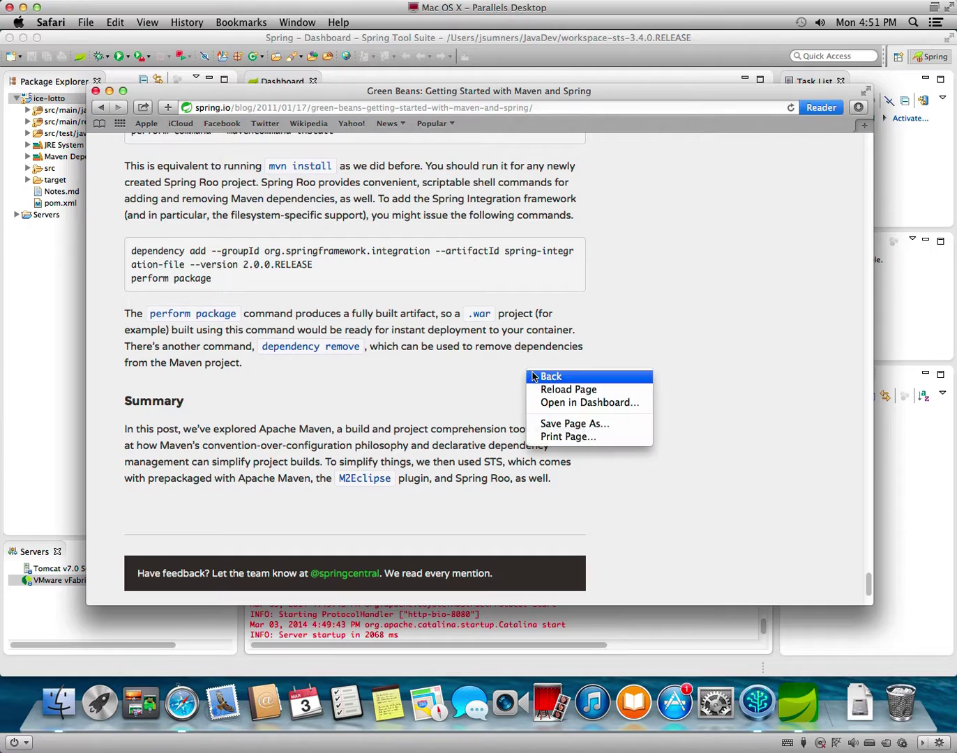
{"action": "left_click", "coordinate": [536, 377]}
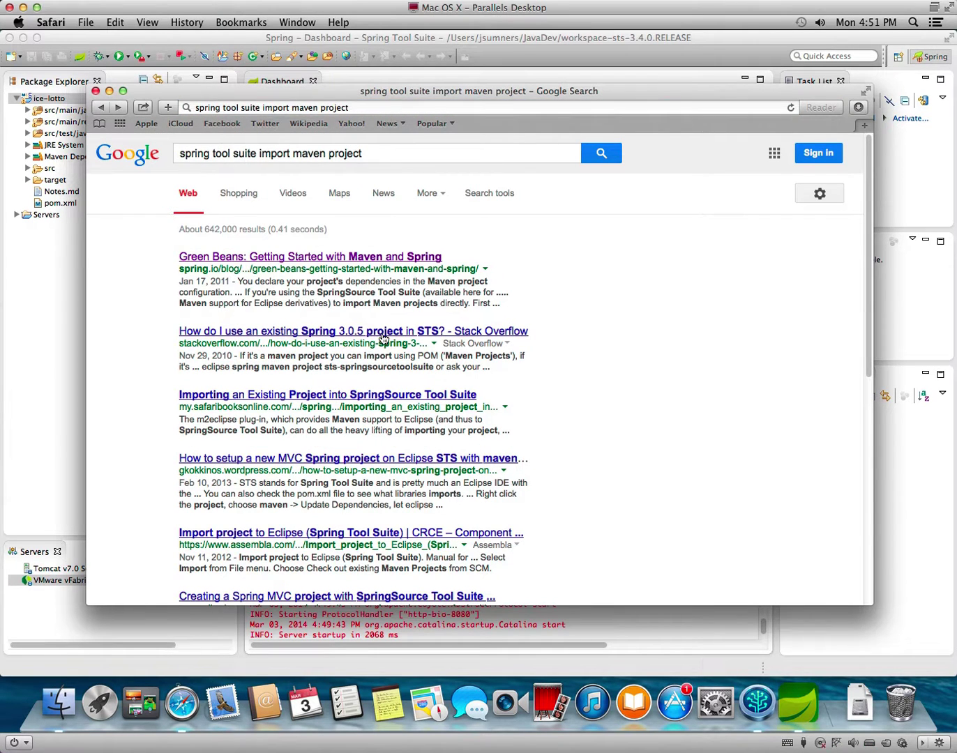
Review the Stack Overflow answer on using an existing Spring 3.0.5 project in STS, then return to results.
{"action": "left_click", "coordinate": [382, 335]}
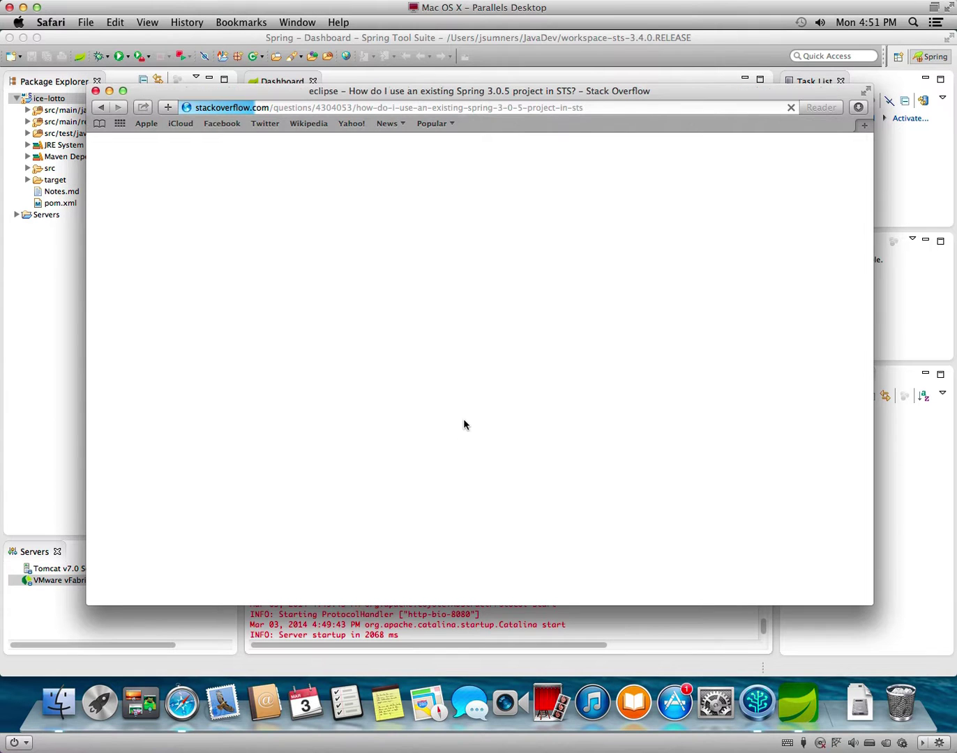
{"action": "scroll", "coordinate": [474, 433], "scroll_direction": "down", "scroll_amount": 10}
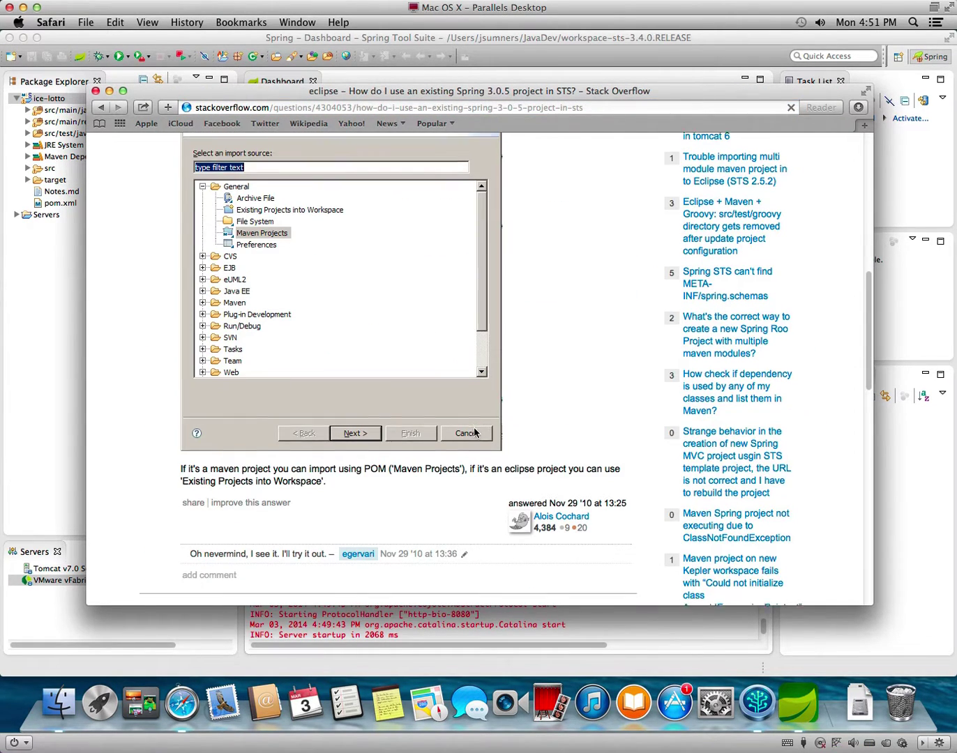
{"action": "scroll", "coordinate": [474, 433], "scroll_direction": "down", "scroll_amount": 2}
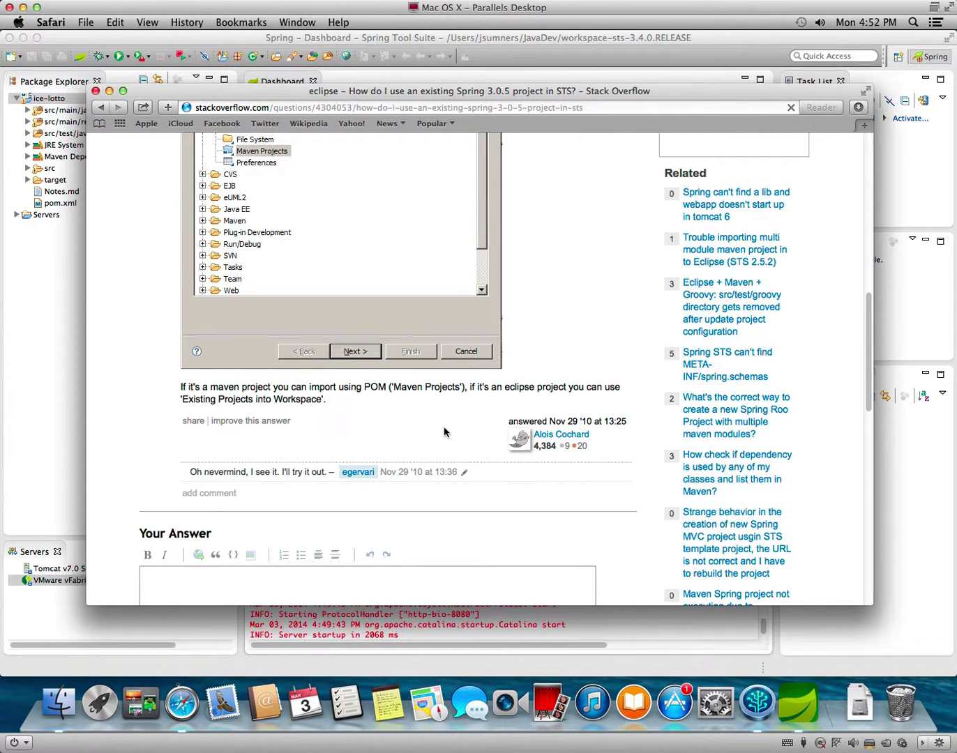
{"action": "scroll", "coordinate": [443, 427], "scroll_direction": "up", "scroll_amount": 5}
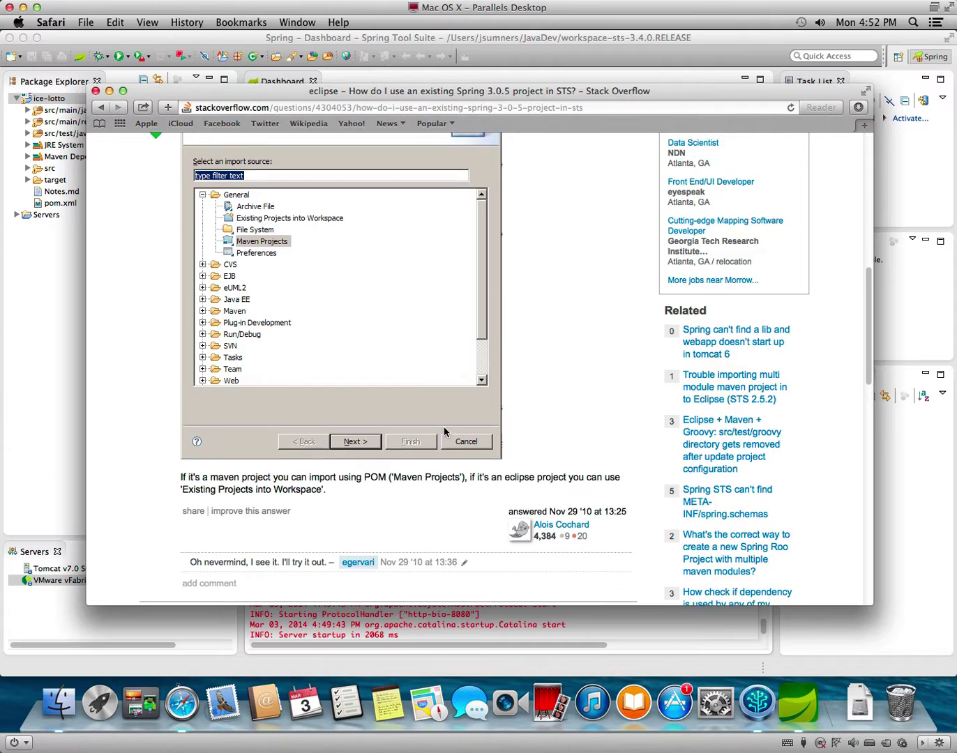
{"action": "left_click", "coordinate": [101, 107]}
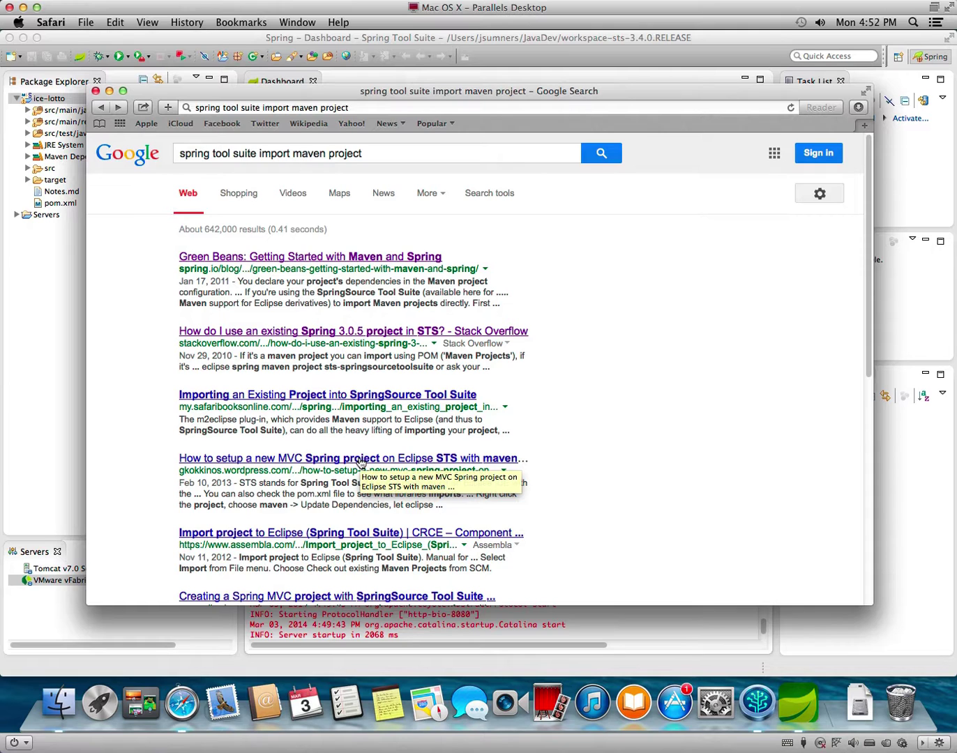
Open the gkokkinos.wordpress.com post on setting up an MVC Spring project in STS and scroll through it.
{"action": "left_click", "coordinate": [360, 460]}
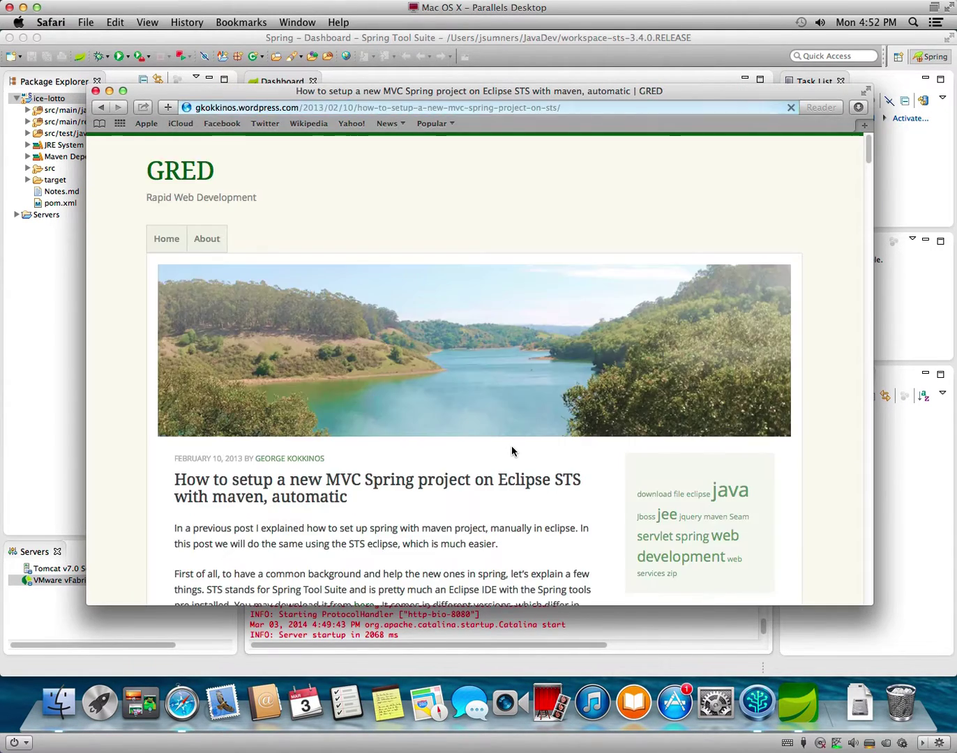
{"action": "scroll", "coordinate": [511, 451], "scroll_direction": "down", "scroll_amount": 15}
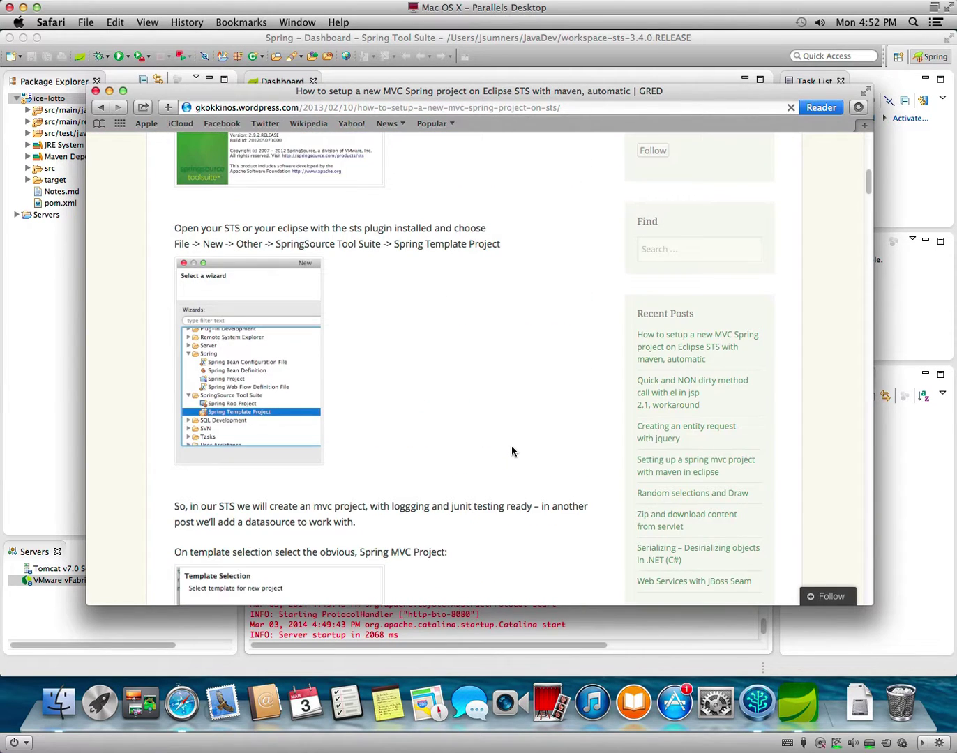
{"action": "scroll", "coordinate": [512, 452], "scroll_direction": "down", "scroll_amount": 5}
{"action": "scroll", "coordinate": [511, 451], "scroll_direction": "down", "scroll_amount": 8}
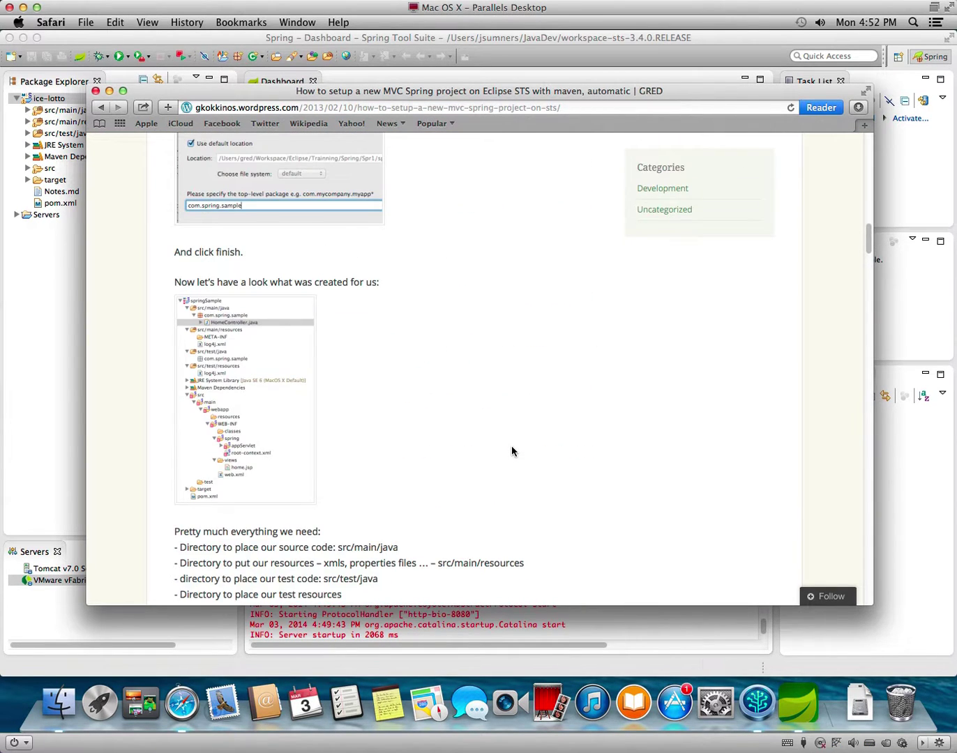
{"action": "scroll", "coordinate": [511, 451], "scroll_direction": "down", "scroll_amount": 20}
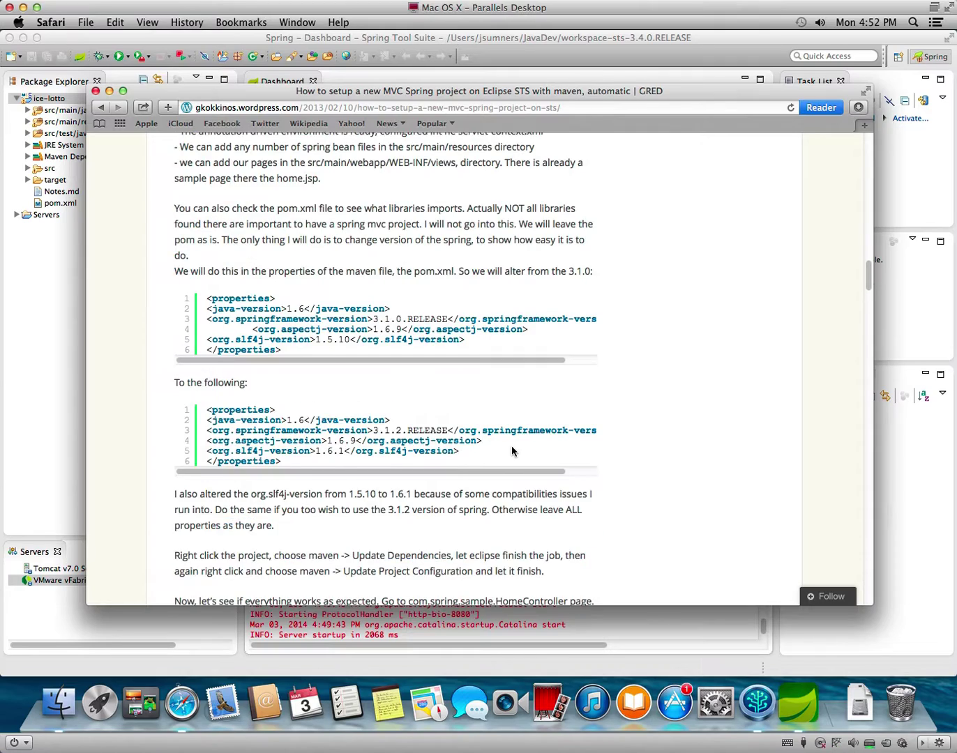
{"action": "scroll", "coordinate": [511, 451], "scroll_direction": "down", "scroll_amount": 20}
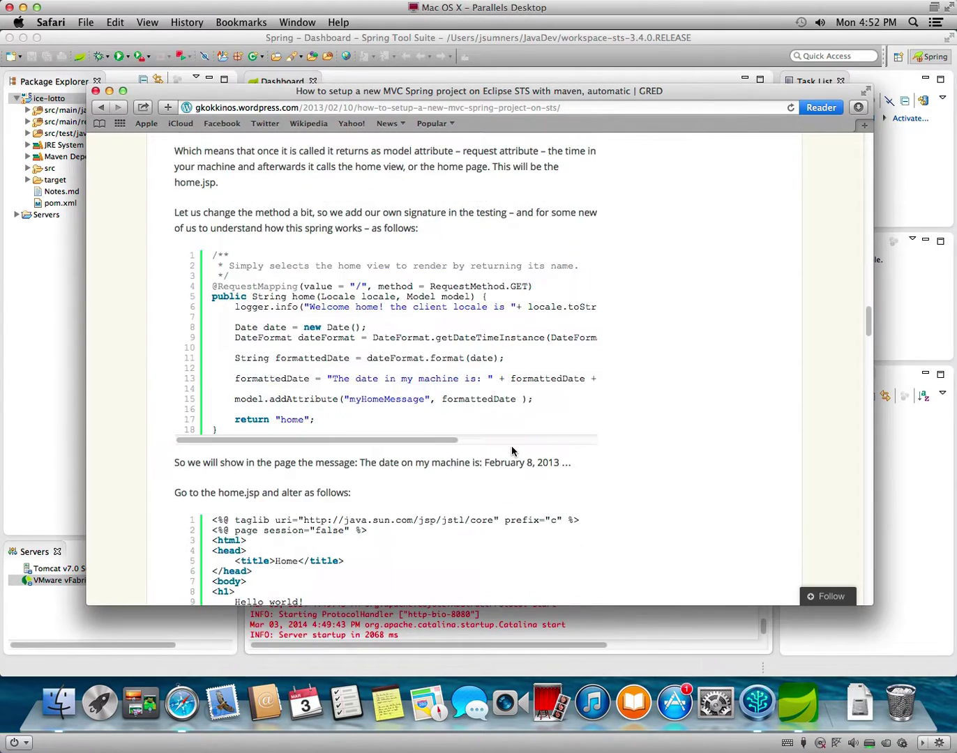
{"action": "scroll", "coordinate": [511, 452], "scroll_direction": "down", "scroll_amount": 10}
{"action": "scroll", "coordinate": [511, 451], "scroll_direction": "up", "scroll_amount": 7}
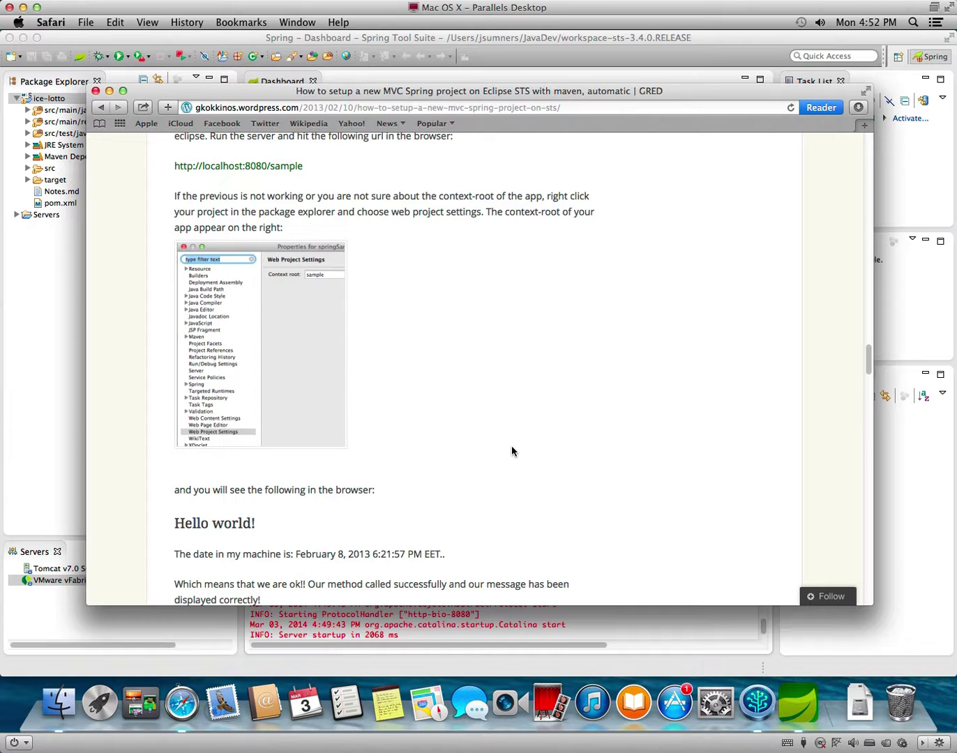
{"action": "scroll", "coordinate": [511, 452], "scroll_direction": "up", "scroll_amount": 10}
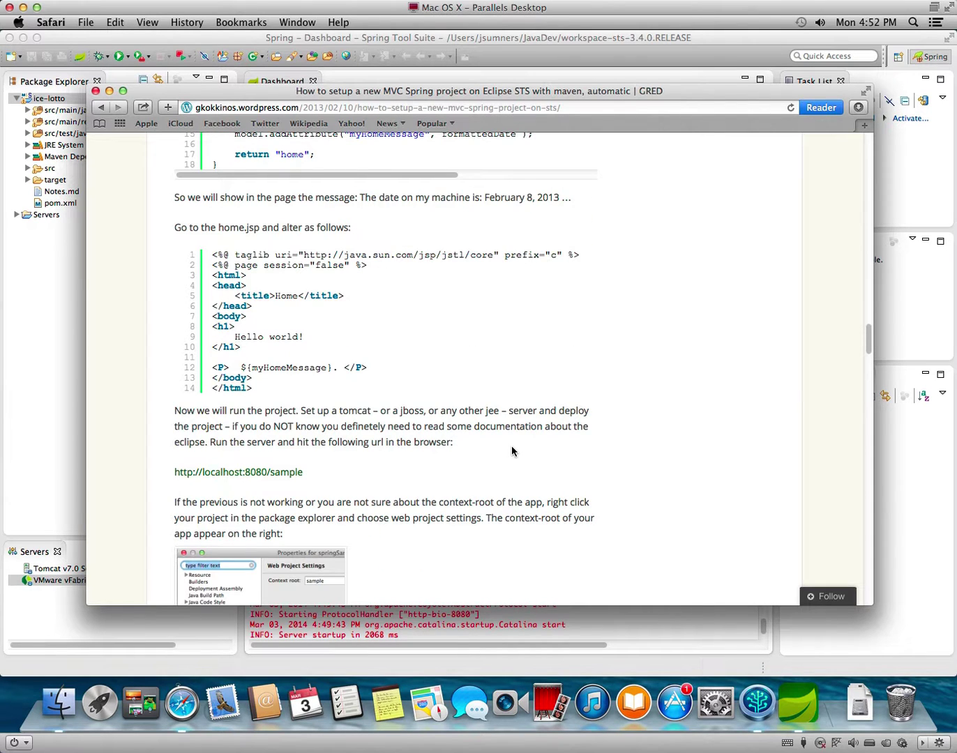
{"action": "scroll", "coordinate": [511, 451], "scroll_direction": "down", "scroll_amount": 3}
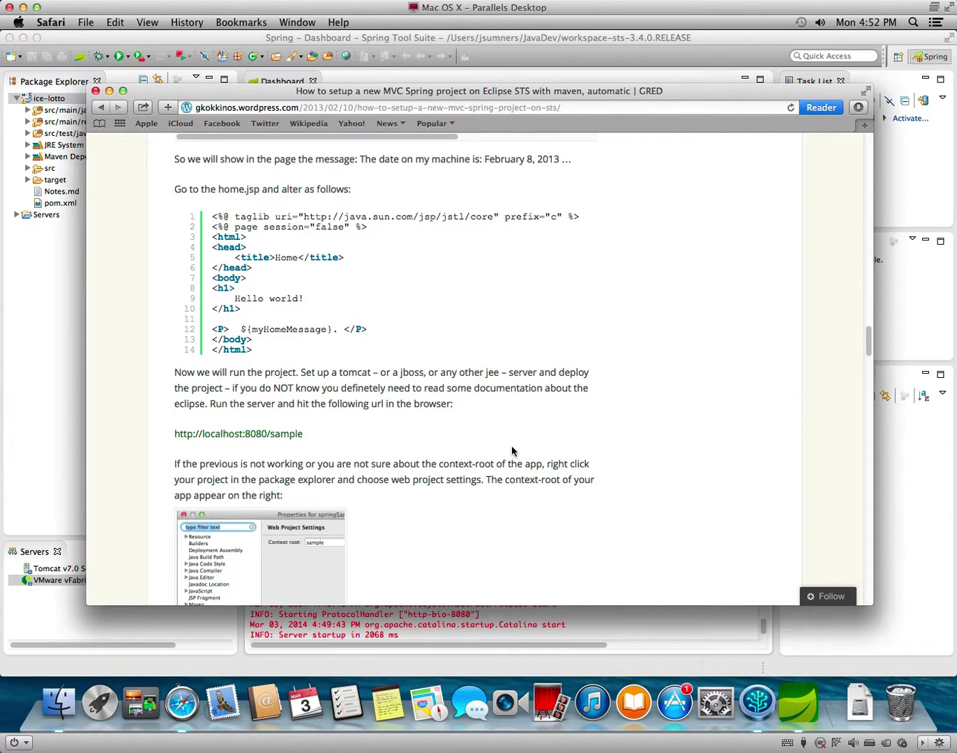
{"action": "scroll", "coordinate": [511, 446], "scroll_direction": "up", "scroll_amount": 6}
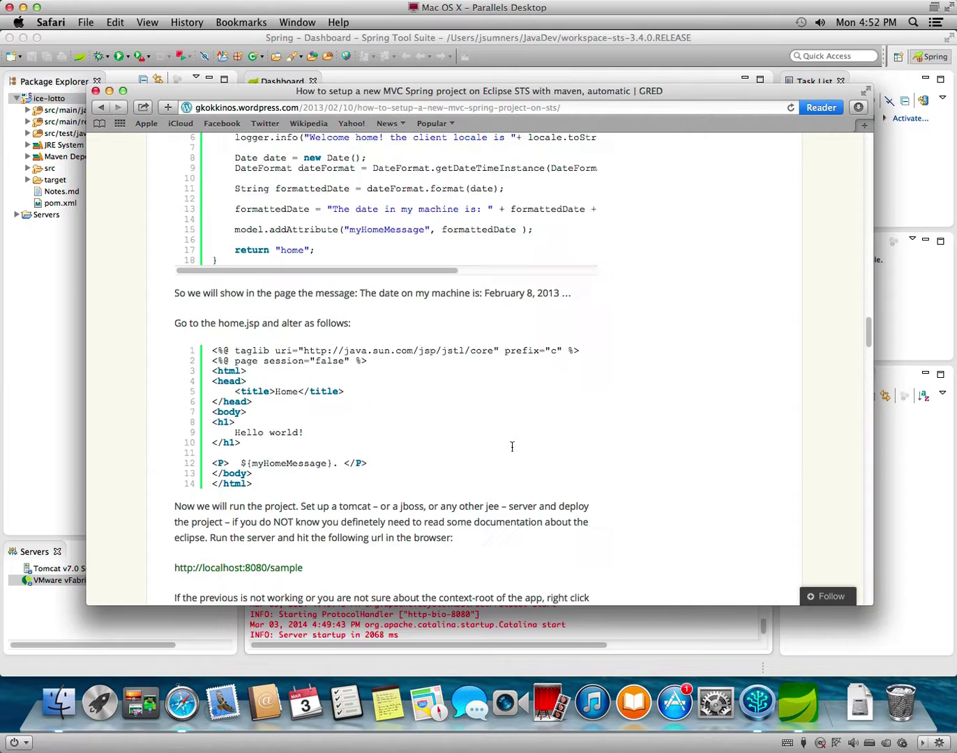
{"action": "scroll", "coordinate": [511, 447], "scroll_direction": "up", "scroll_amount": 20}
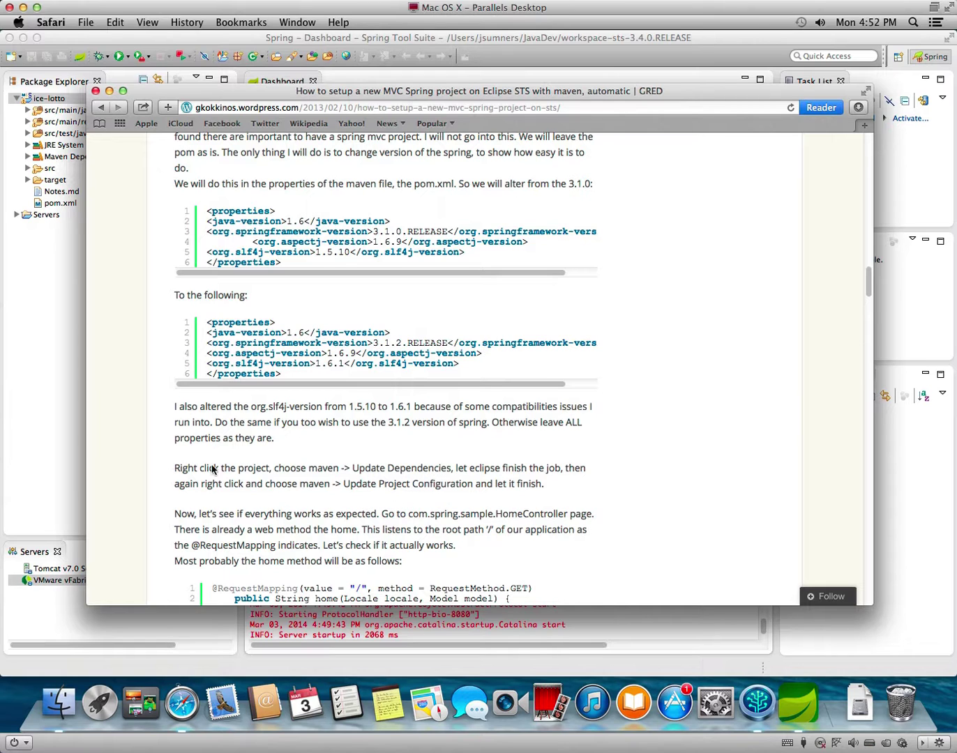
Run Maven Update Project on ice-lotto and watch the workspace build jobs finish in Progress.
{"action": "left_click", "coordinate": [55, 348]}
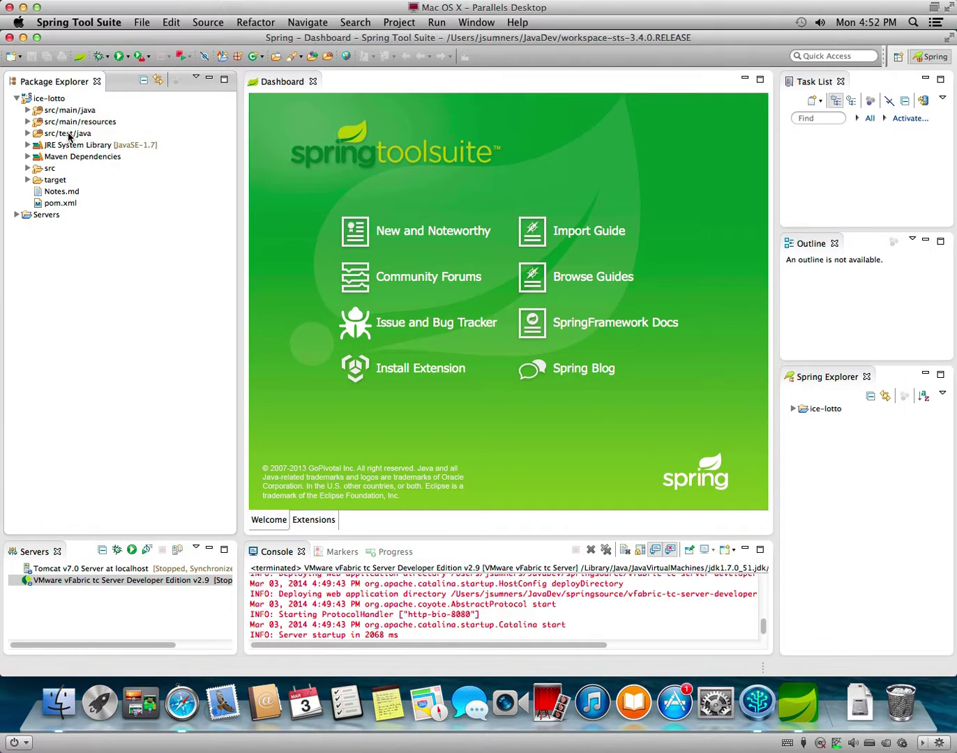
{"action": "right_click", "coordinate": [58, 98]}
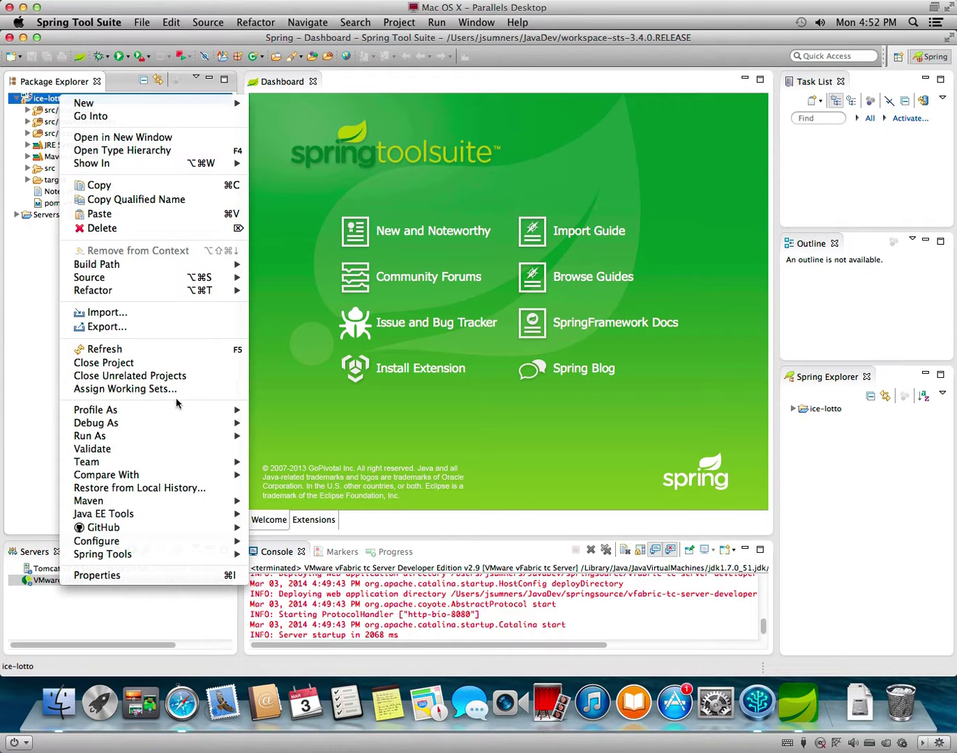
{"action": "mouse_move", "coordinate": [153, 501]}
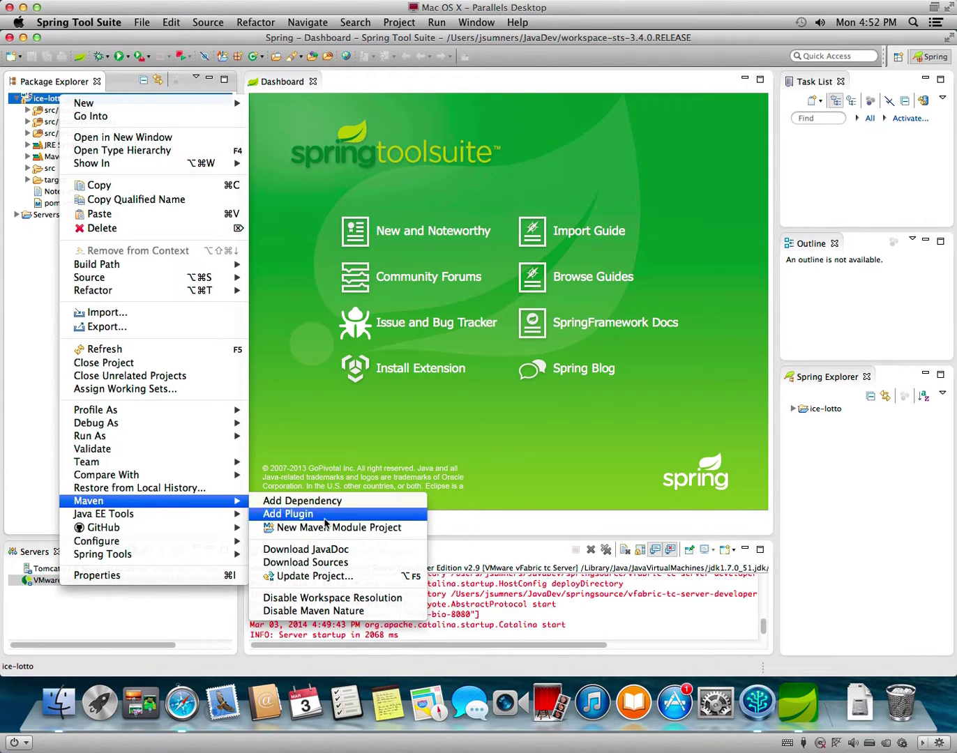
{"action": "left_click", "coordinate": [363, 576]}
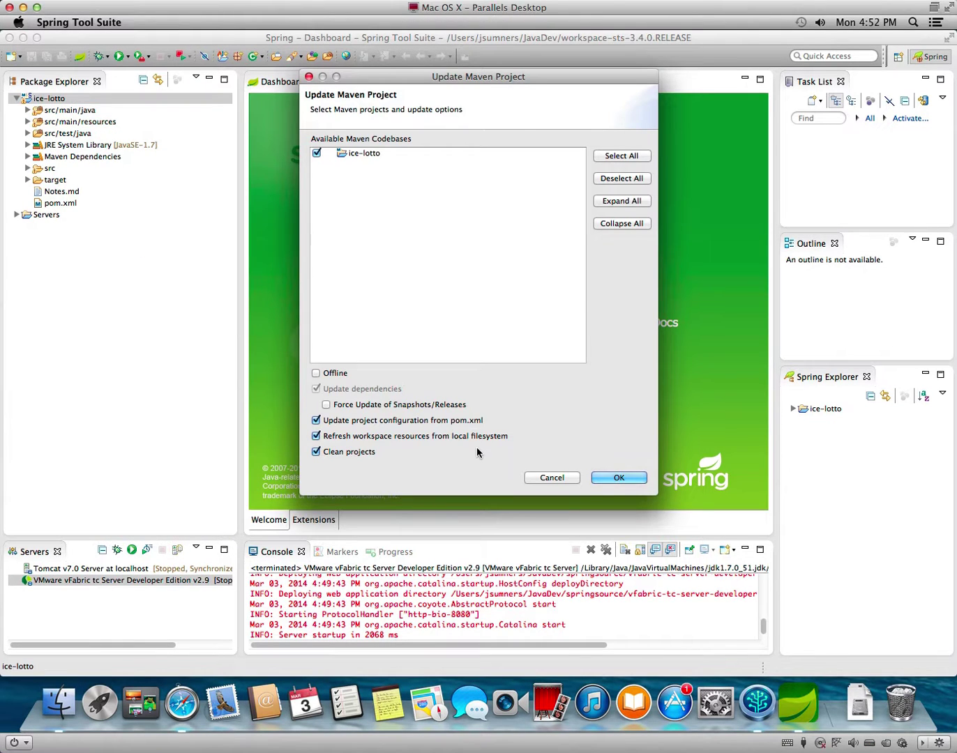
{"action": "left_click", "coordinate": [617, 478]}
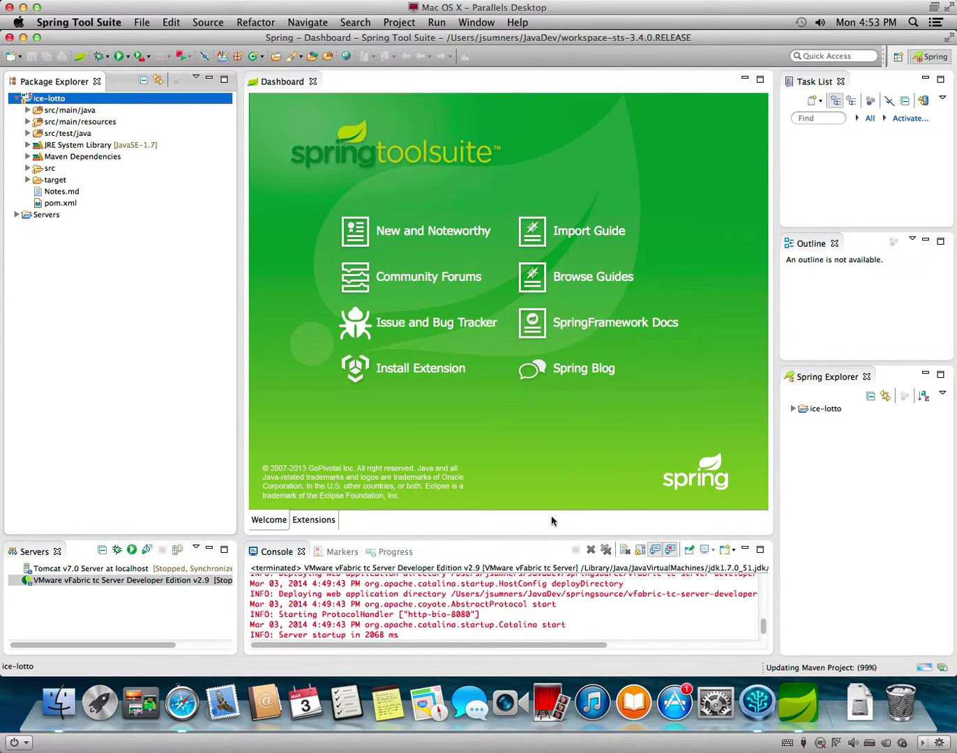
{"action": "left_click", "coordinate": [394, 552]}
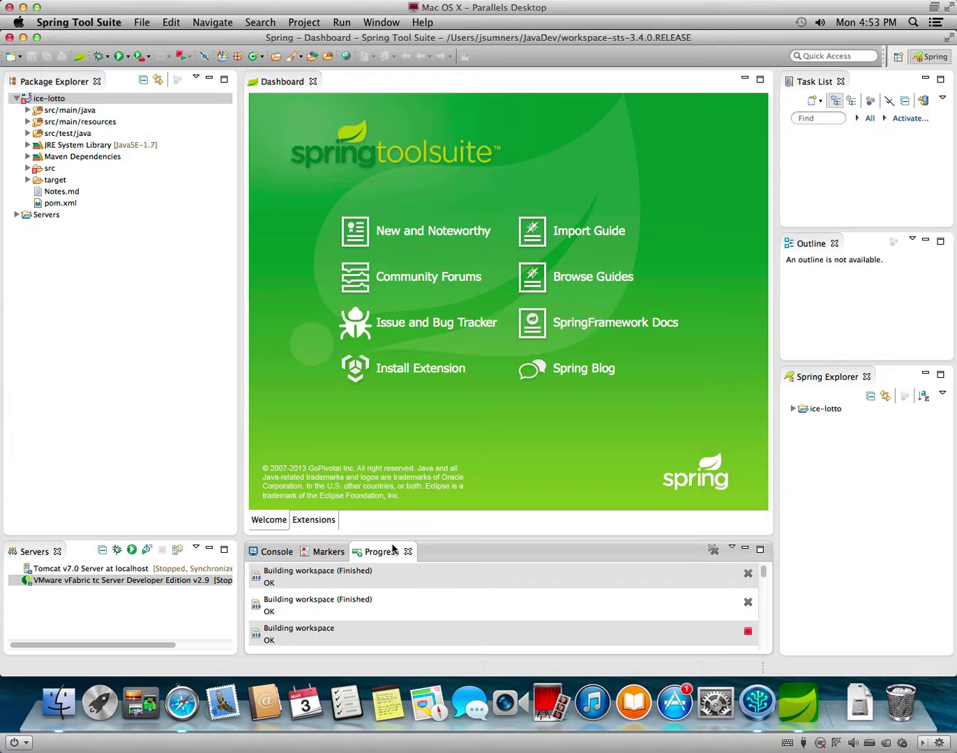
{"action": "left_click", "coordinate": [142, 335]}
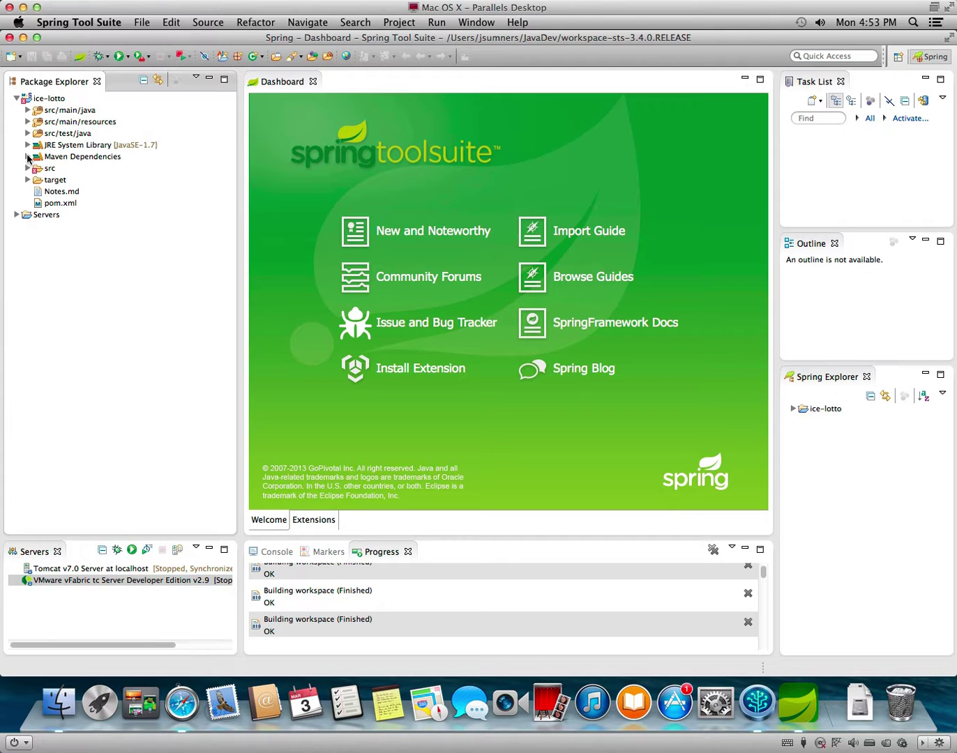
{"action": "left_click", "coordinate": [28, 156]}
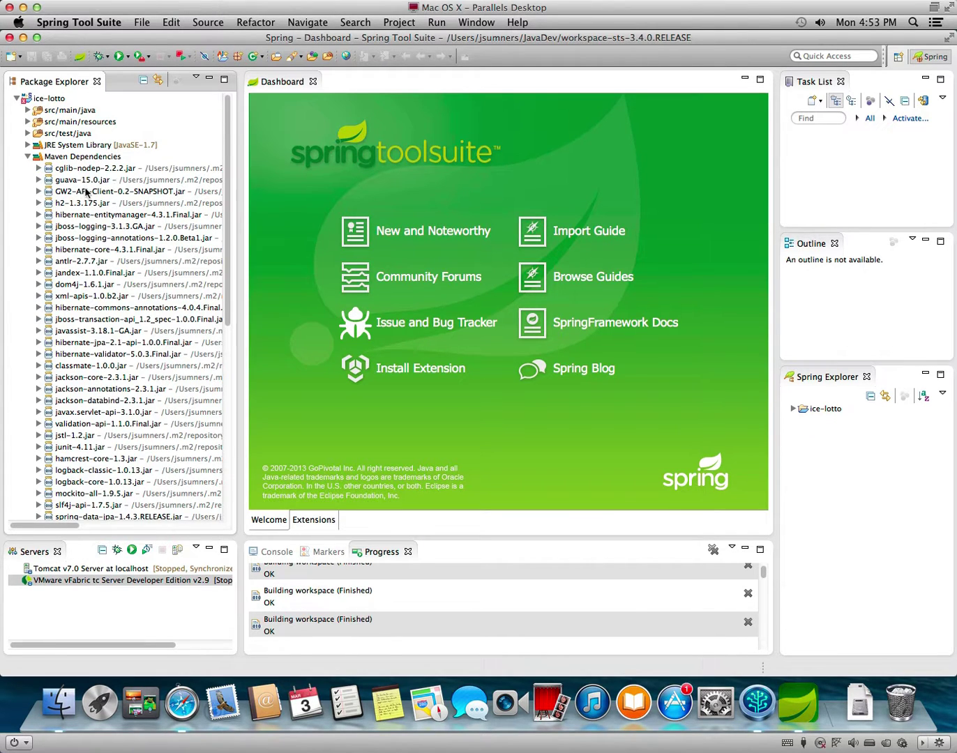
{"action": "scroll", "coordinate": [137, 380], "scroll_direction": "down", "scroll_amount": 10}
{"action": "scroll", "coordinate": [136, 380], "scroll_direction": "down", "scroll_amount": 4}
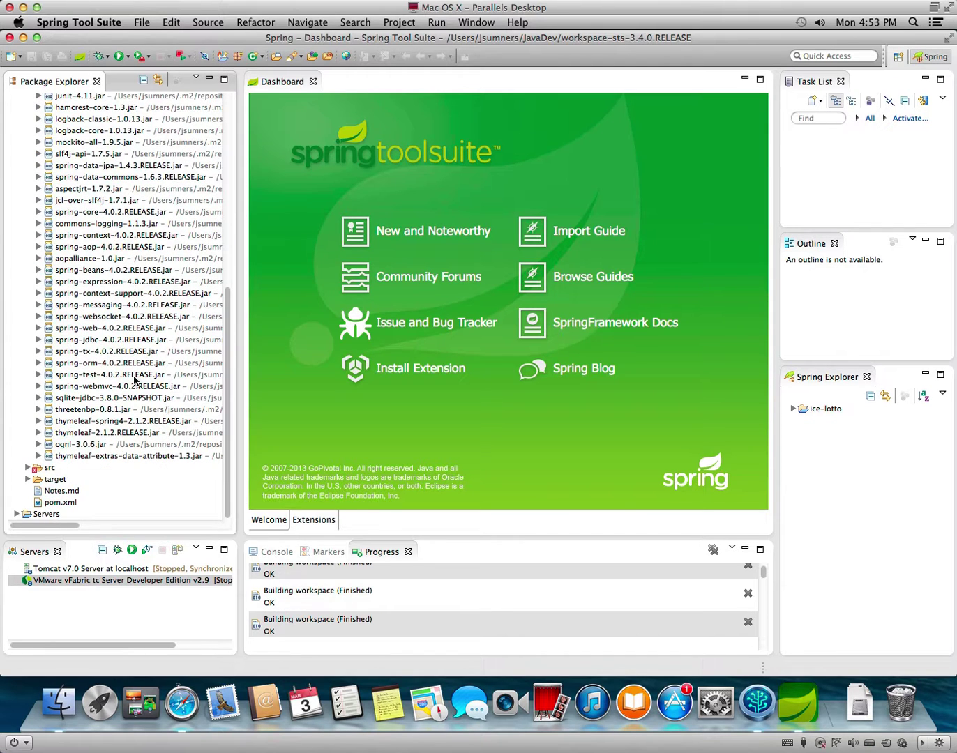
{"action": "scroll", "coordinate": [136, 379], "scroll_direction": "up", "scroll_amount": 15}
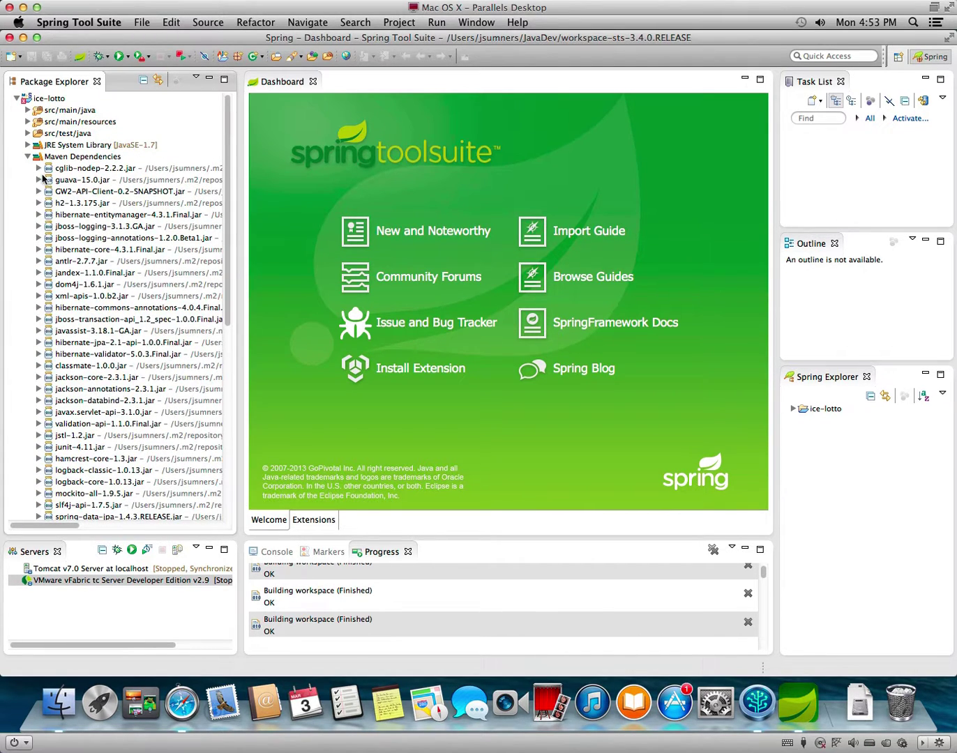
{"action": "left_click", "coordinate": [28, 157]}
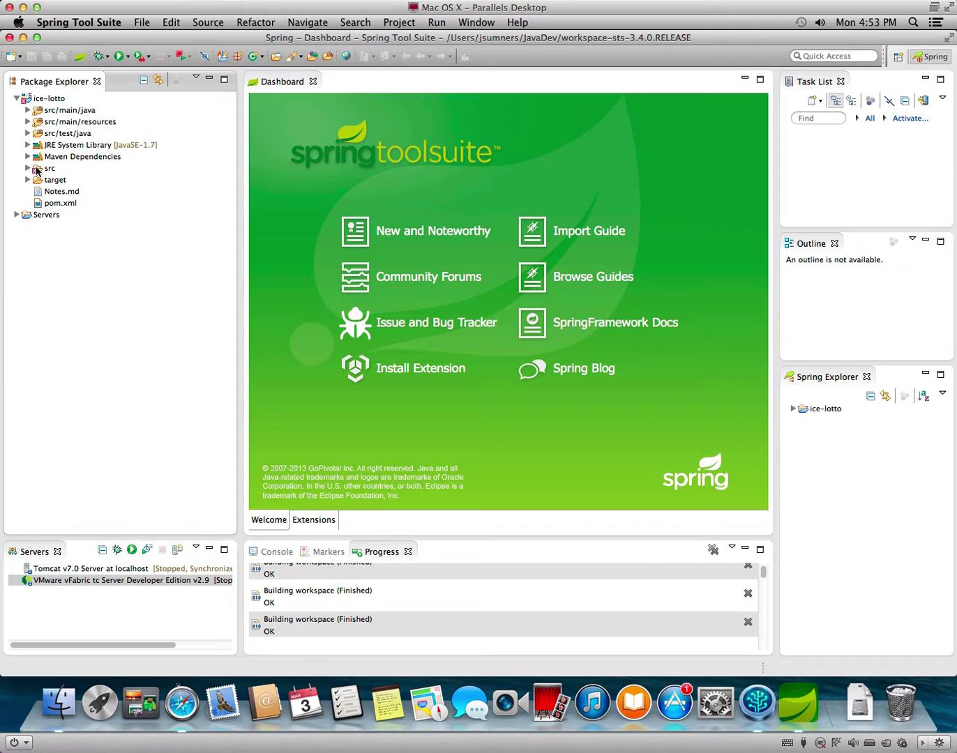
{"action": "left_click", "coordinate": [28, 168]}
{"action": "left_click", "coordinate": [39, 180]}
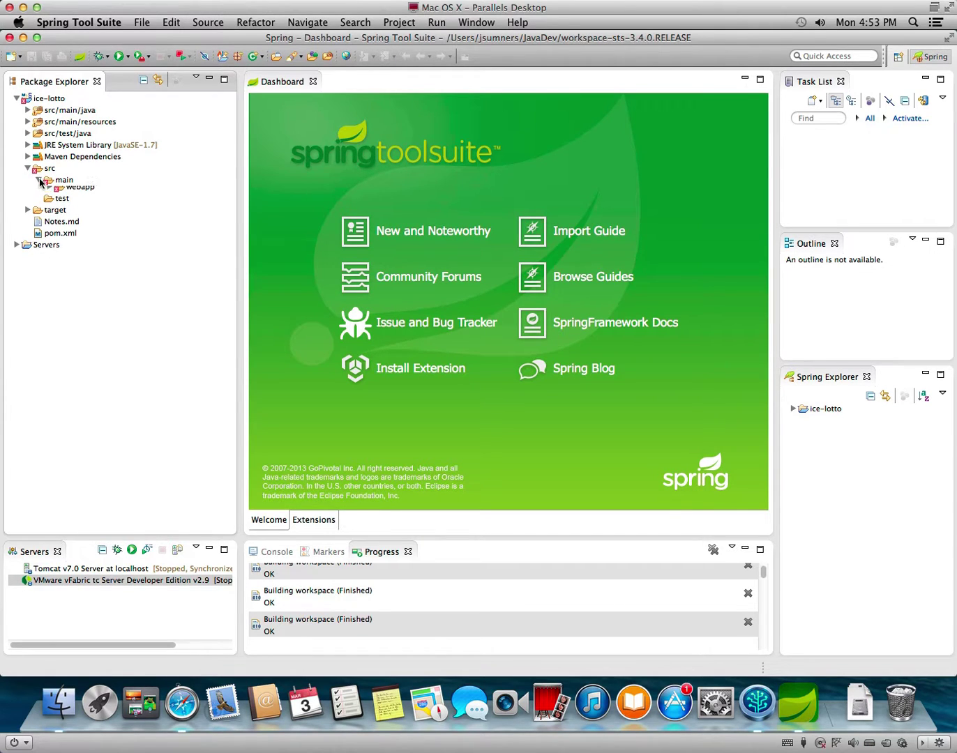
{"action": "left_click", "coordinate": [49, 191]}
{"action": "left_click", "coordinate": [61, 203]}
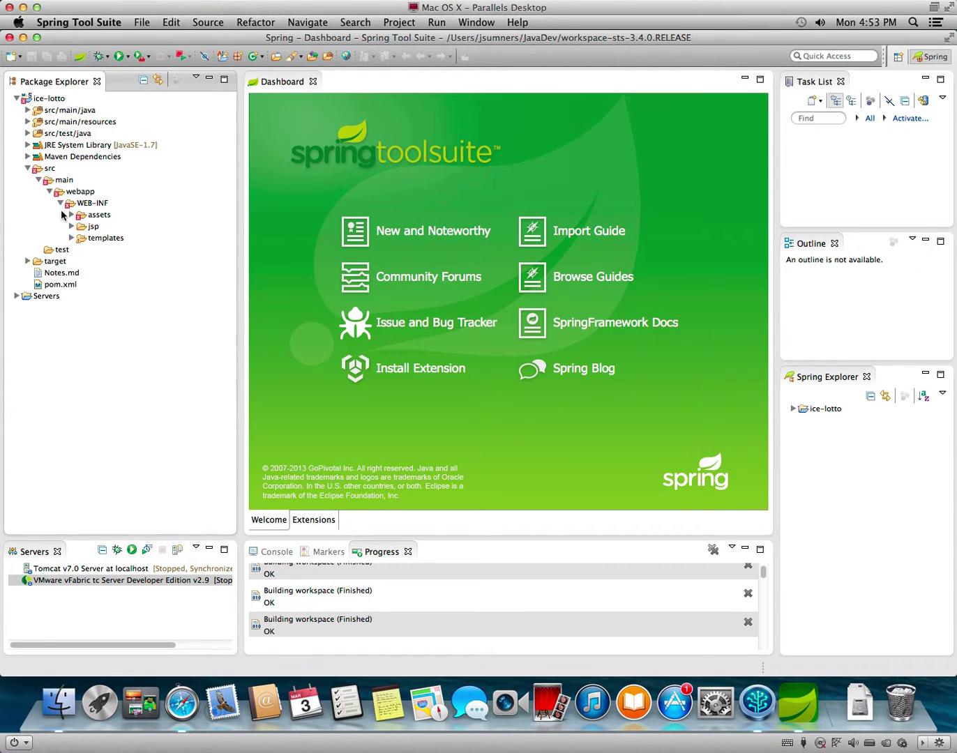
{"action": "left_click", "coordinate": [71, 214]}
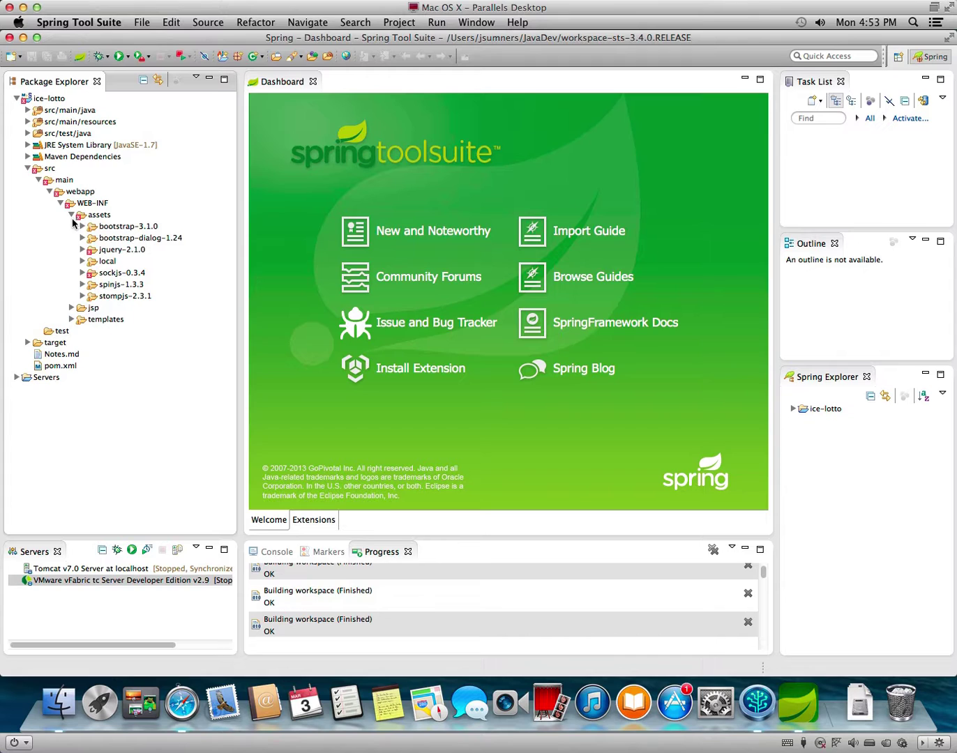
{"action": "left_click", "coordinate": [81, 273]}
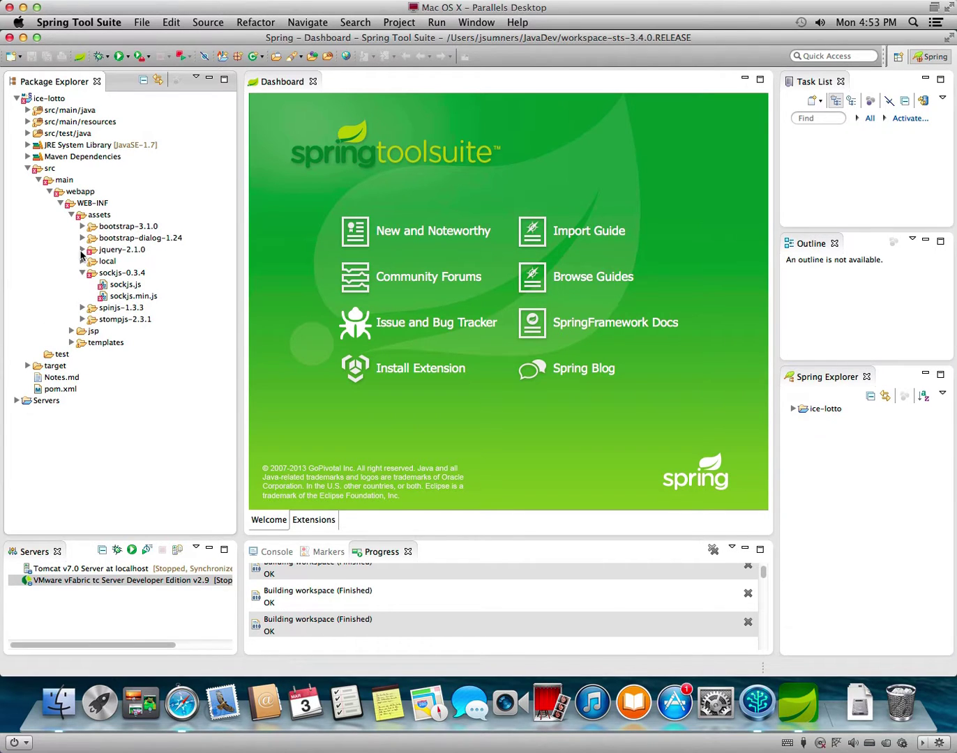
{"action": "left_click", "coordinate": [82, 250]}
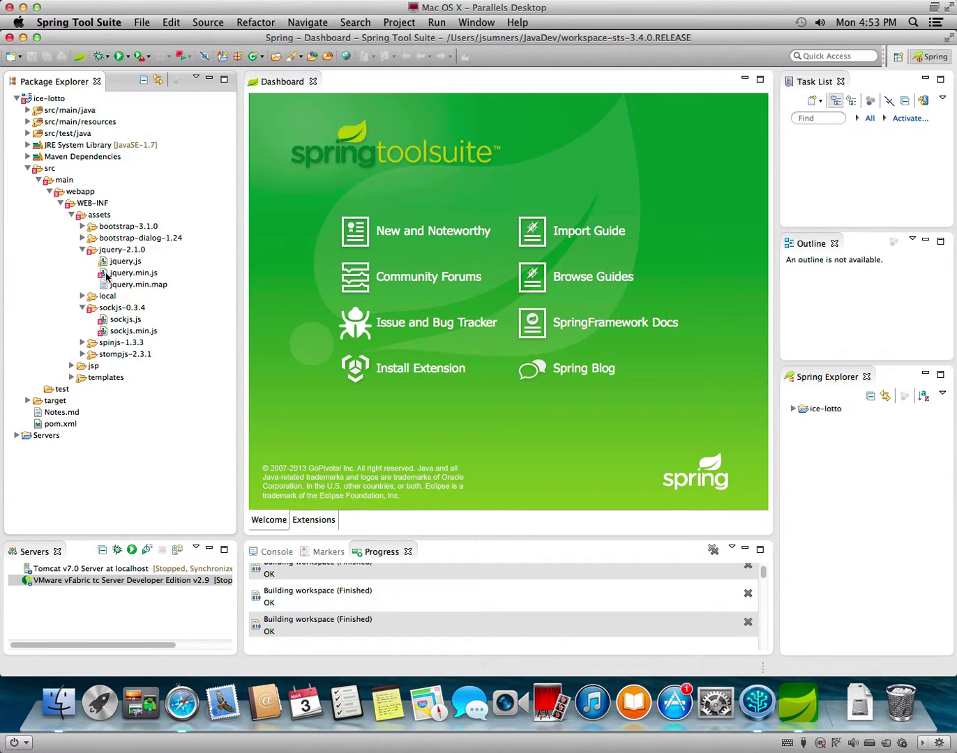
{"action": "left_click", "coordinate": [28, 170]}
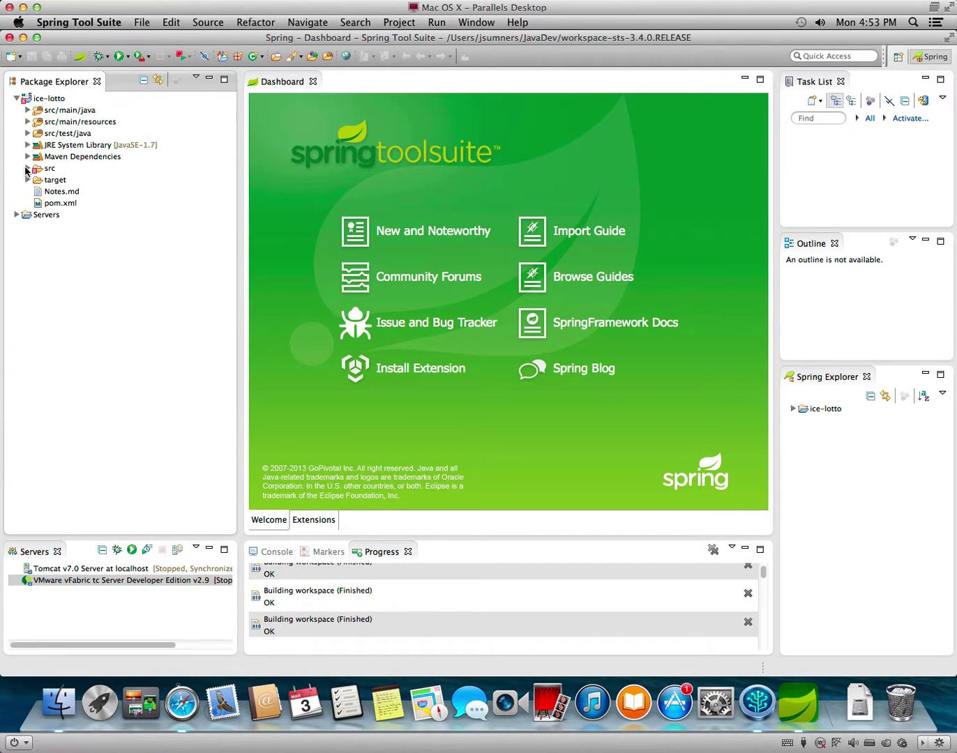
{"action": "right_click", "coordinate": [40, 99]}
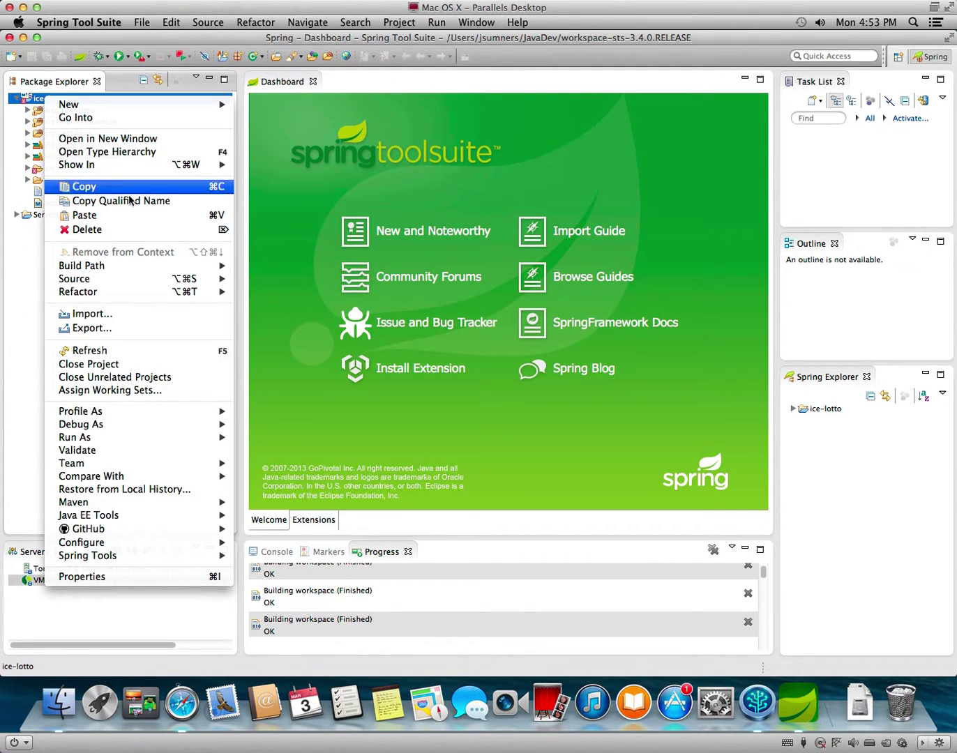
{"action": "mouse_move", "coordinate": [152, 439]}
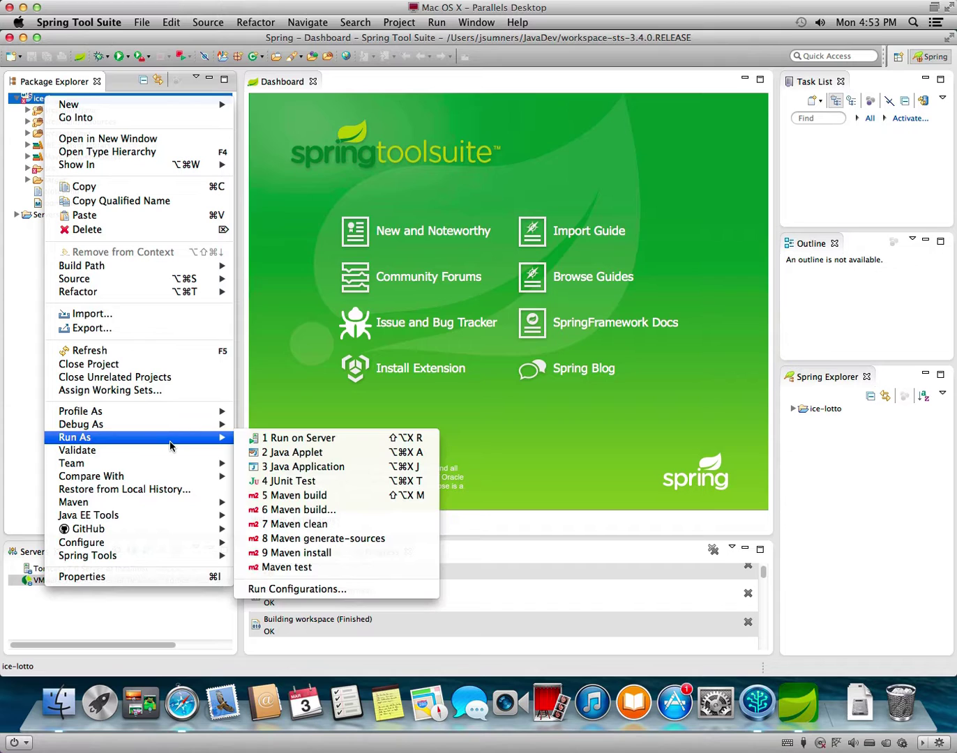
{"action": "left_click", "coordinate": [281, 440]}
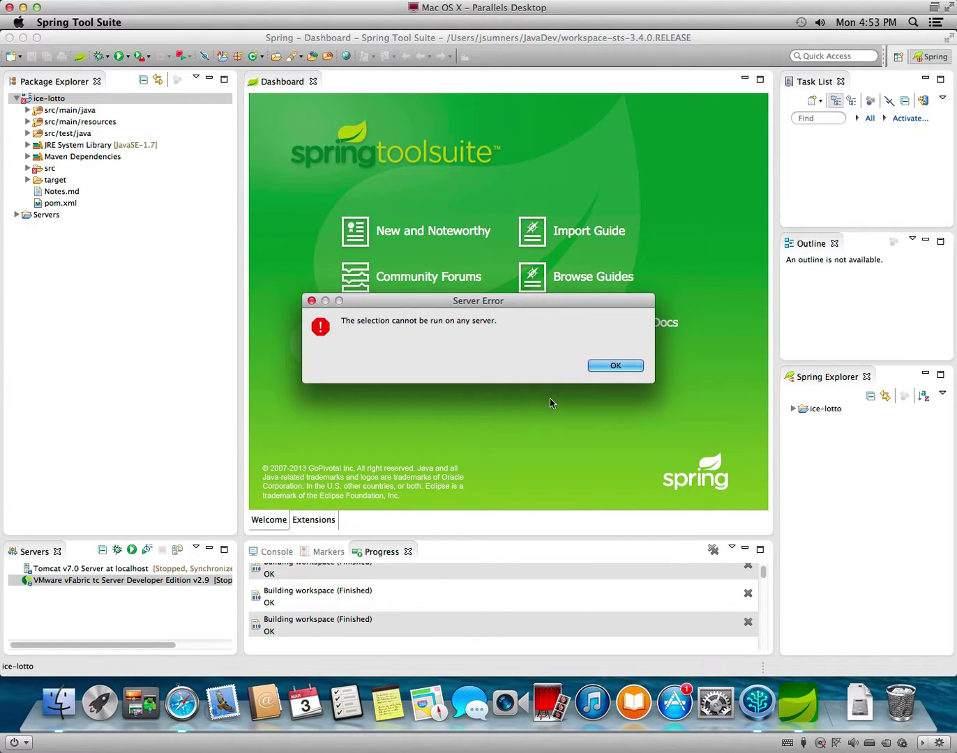
{"action": "left_click", "coordinate": [613, 367]}
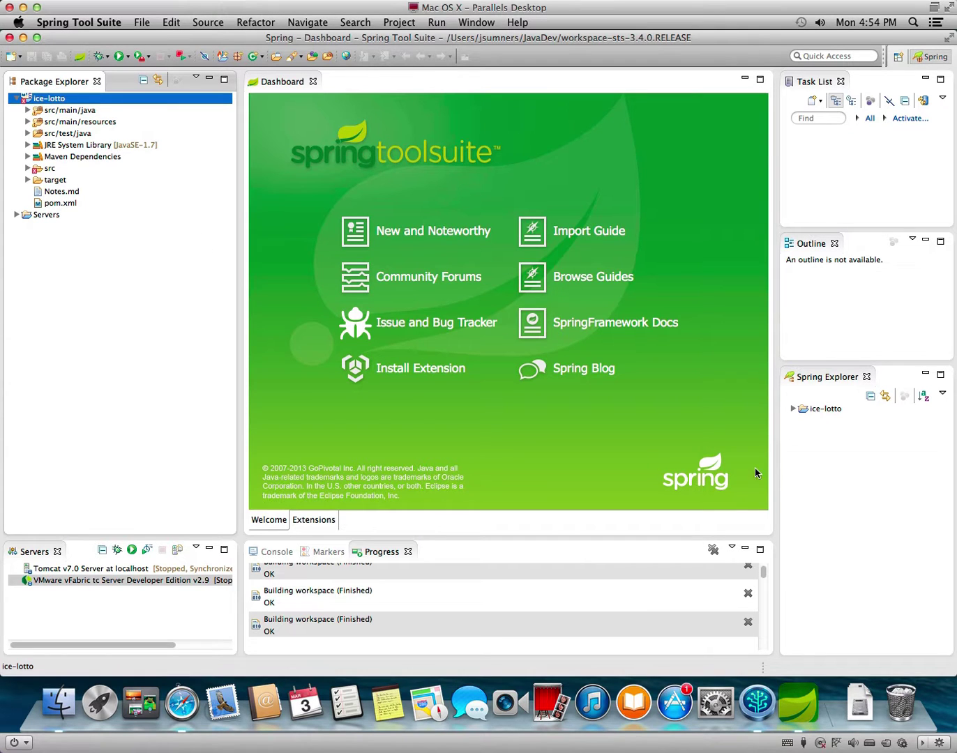
{"action": "left_click", "coordinate": [181, 702]}
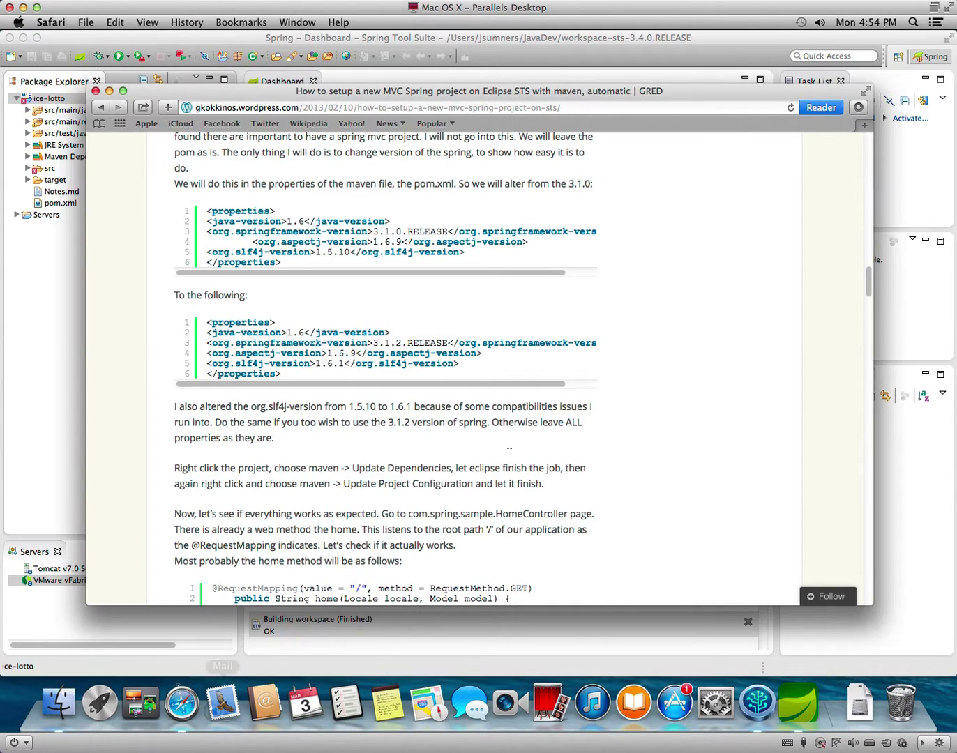
{"action": "scroll", "coordinate": [611, 459], "scroll_direction": "down", "scroll_amount": 10}
{"action": "scroll", "coordinate": [614, 463], "scroll_direction": "down", "scroll_amount": 10}
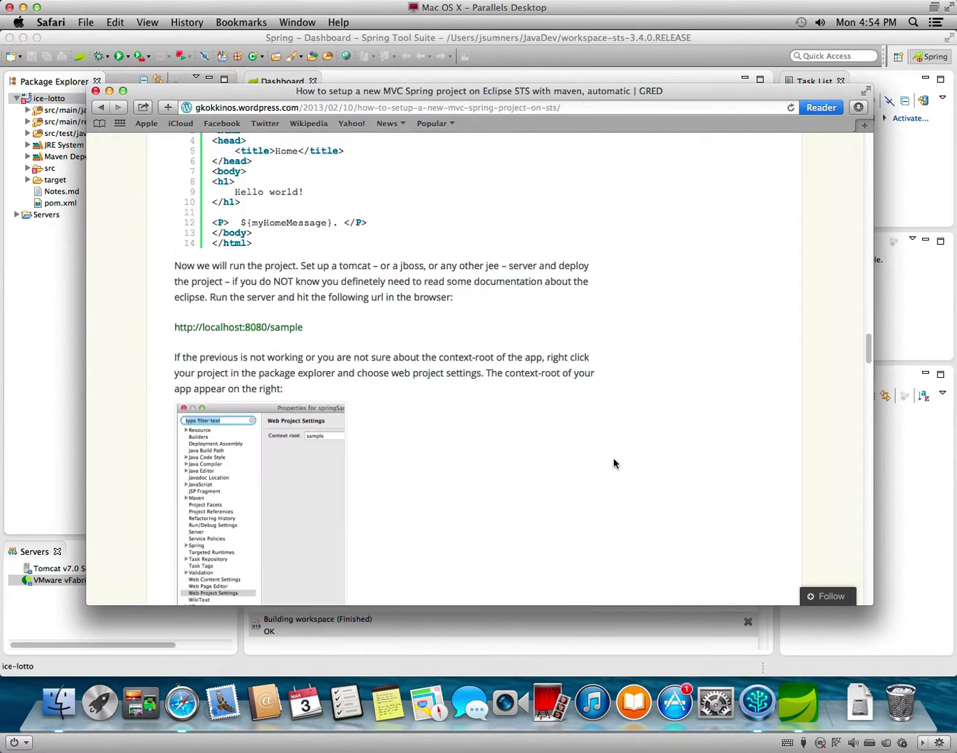
{"action": "scroll", "coordinate": [614, 461], "scroll_direction": "up", "scroll_amount": 10}
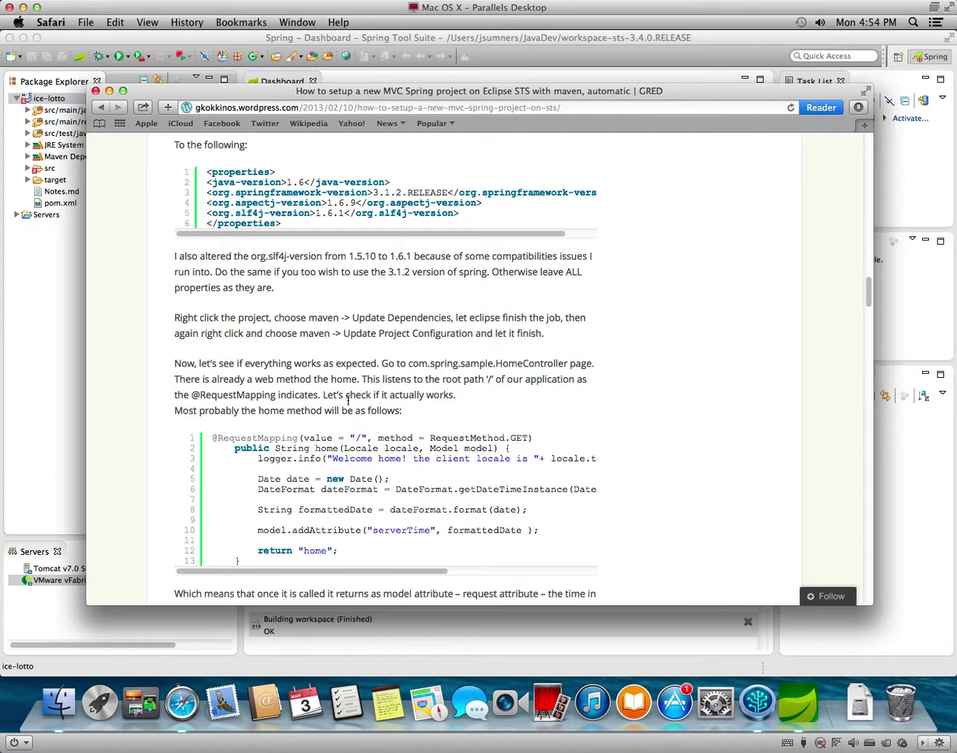
{"action": "scroll", "coordinate": [551, 426], "scroll_direction": "down", "scroll_amount": 4}
{"action": "scroll", "coordinate": [566, 422], "scroll_direction": "down", "scroll_amount": 4}
{"action": "scroll", "coordinate": [564, 428], "scroll_direction": "down", "scroll_amount": 8}
{"action": "scroll", "coordinate": [563, 429], "scroll_direction": "down", "scroll_amount": 9}
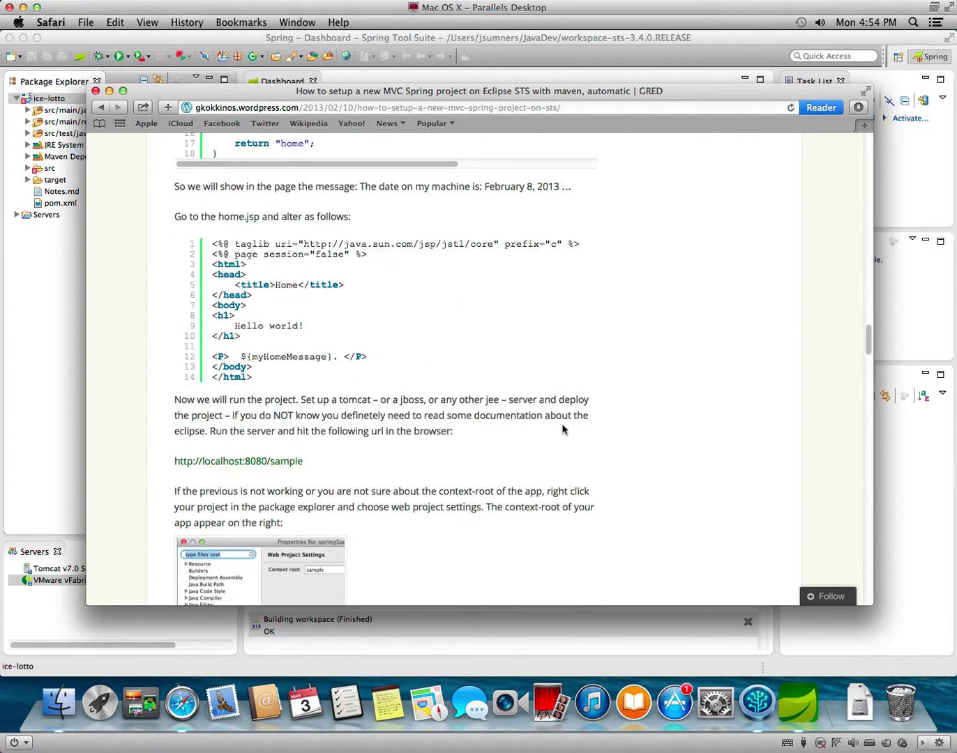
{"action": "scroll", "coordinate": [564, 428], "scroll_direction": "down", "scroll_amount": 1}
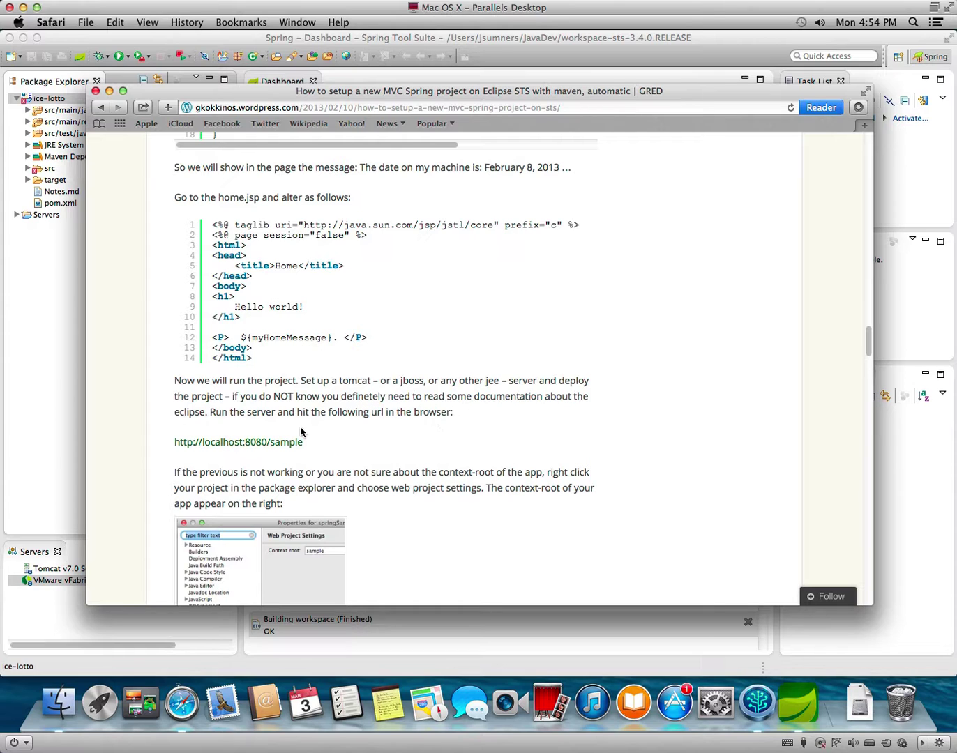
{"action": "scroll", "coordinate": [354, 431], "scroll_direction": "down", "scroll_amount": 2}
{"action": "scroll", "coordinate": [414, 438], "scroll_direction": "down", "scroll_amount": 8}
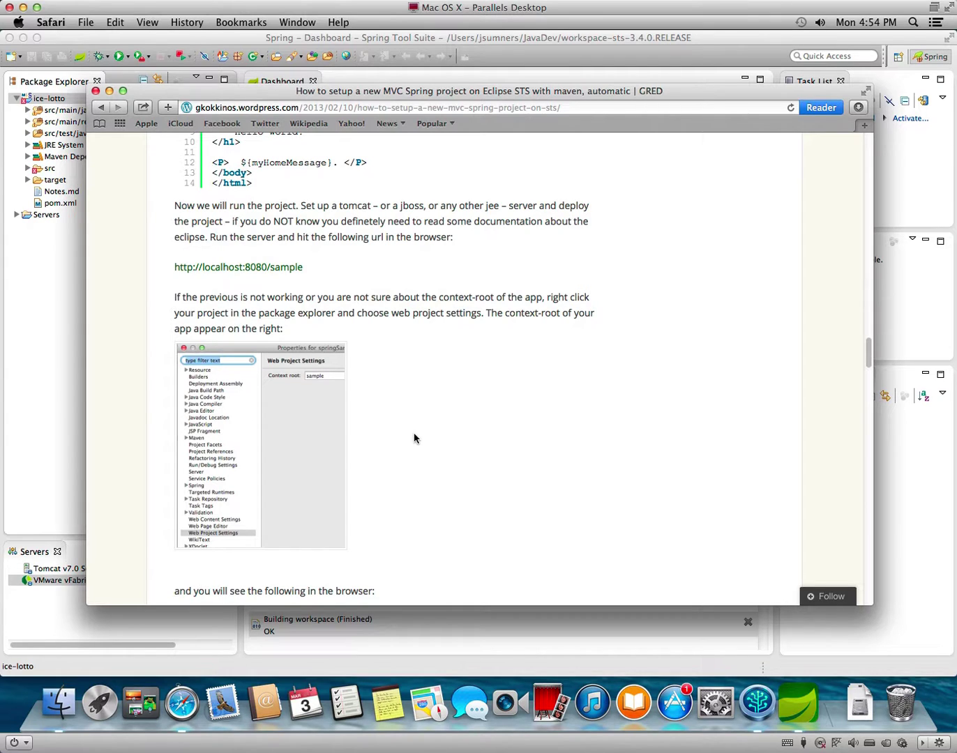
{"action": "left_click_drag", "start_coordinate": [193, 222], "coordinate": [510, 235]}
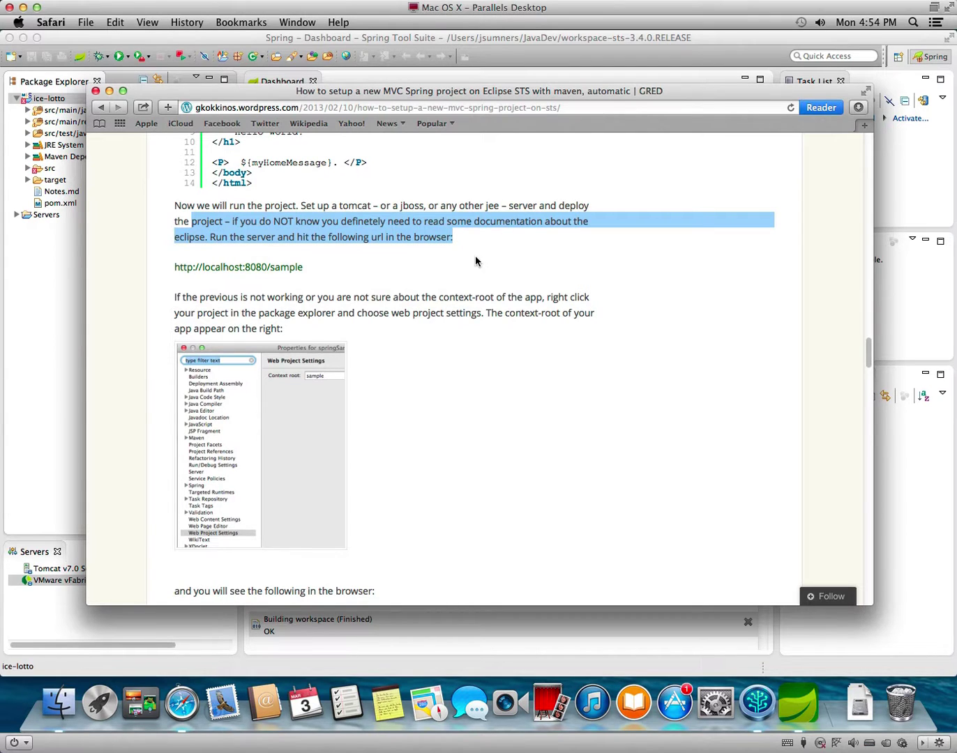
{"action": "left_click", "coordinate": [467, 109]}
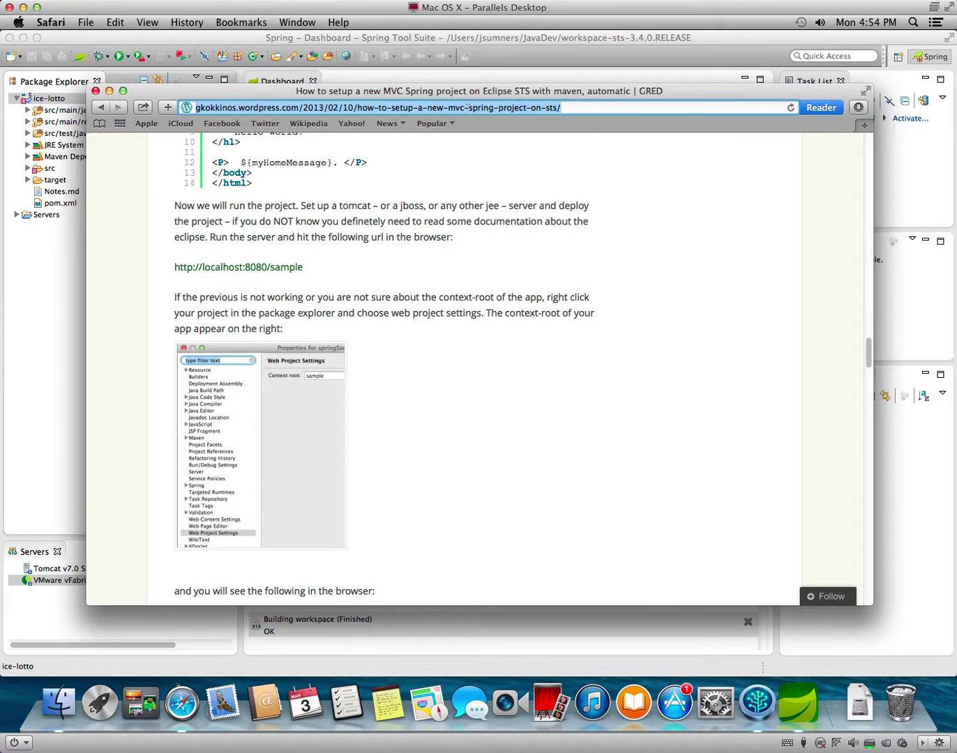
{"action": "type", "text": "eff you"}
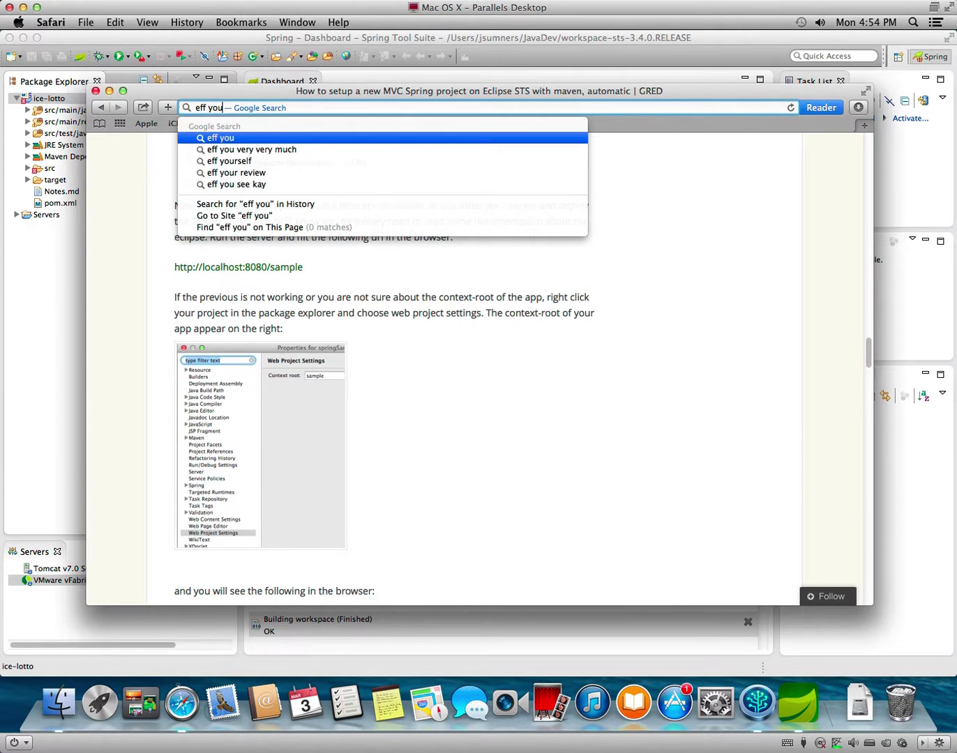
{"action": "left_click", "coordinate": [465, 394]}
{"action": "scroll", "coordinate": [504, 430], "scroll_direction": "down", "scroll_amount": 5}
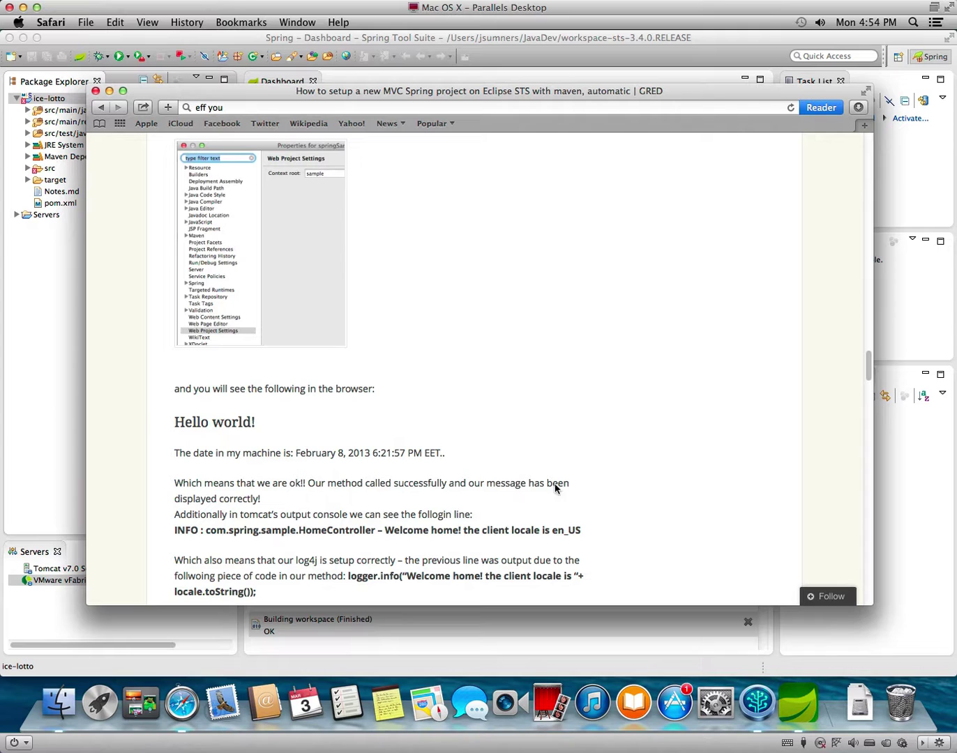
{"action": "scroll", "coordinate": [568, 480], "scroll_direction": "down", "scroll_amount": 2}
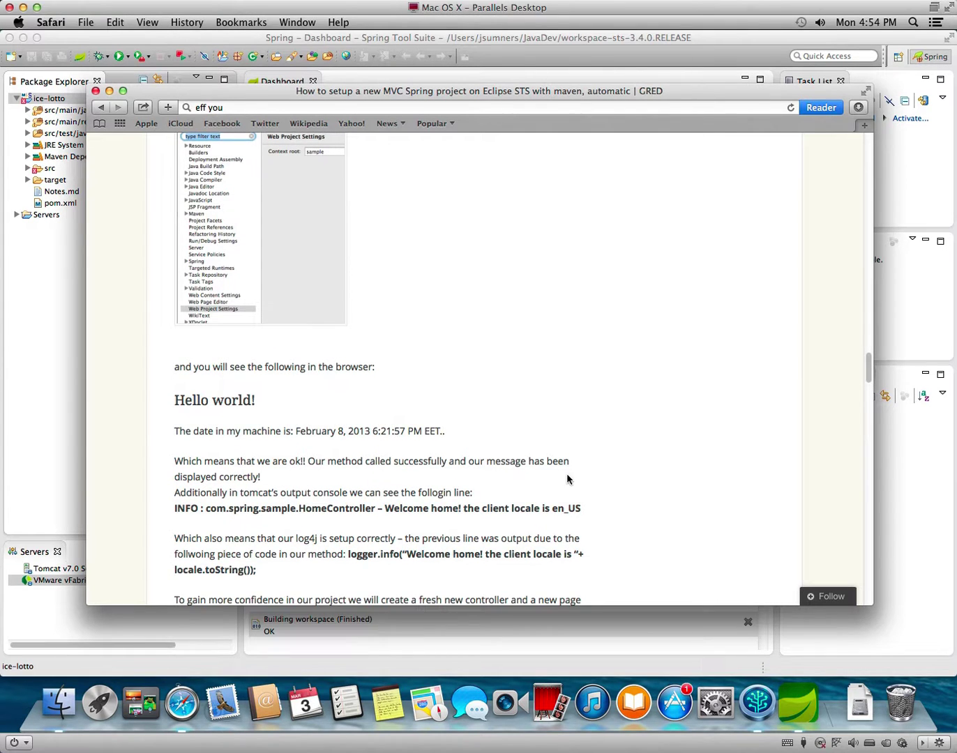
{"action": "scroll", "coordinate": [566, 479], "scroll_direction": "up", "scroll_amount": 3}
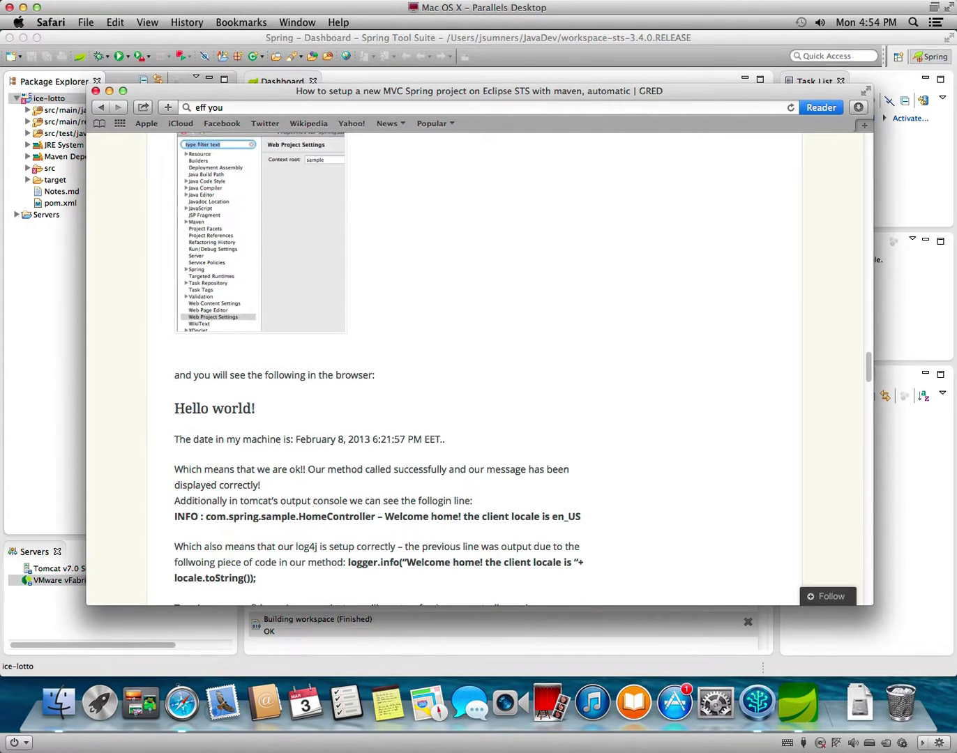
{"action": "scroll", "coordinate": [566, 477], "scroll_direction": "up", "scroll_amount": 3}
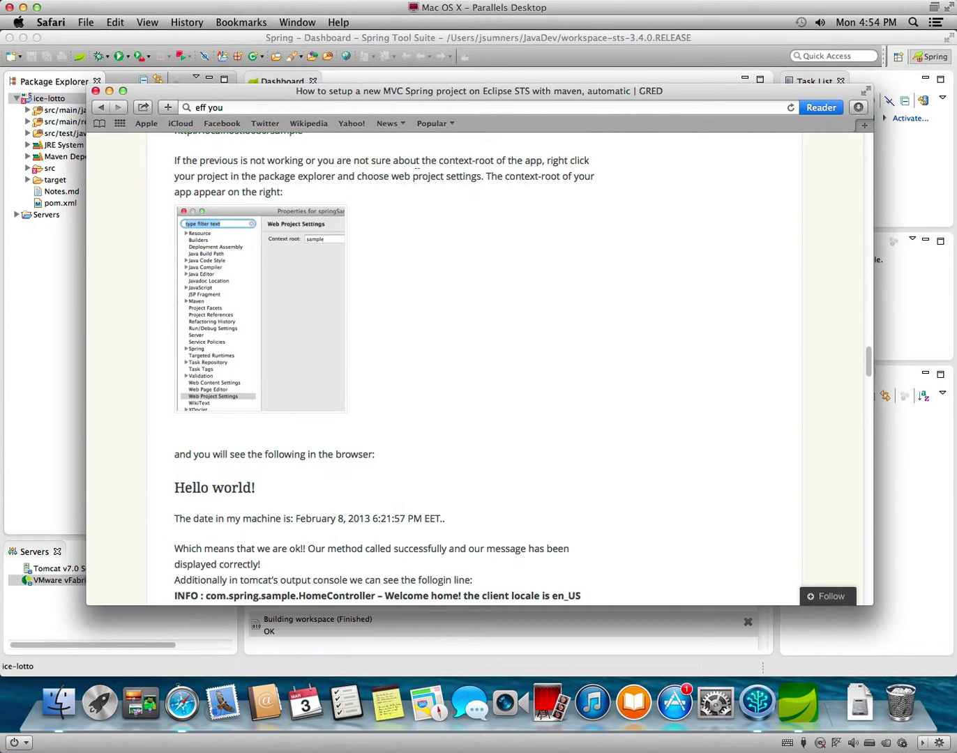
{"action": "left_click", "coordinate": [53, 321]}
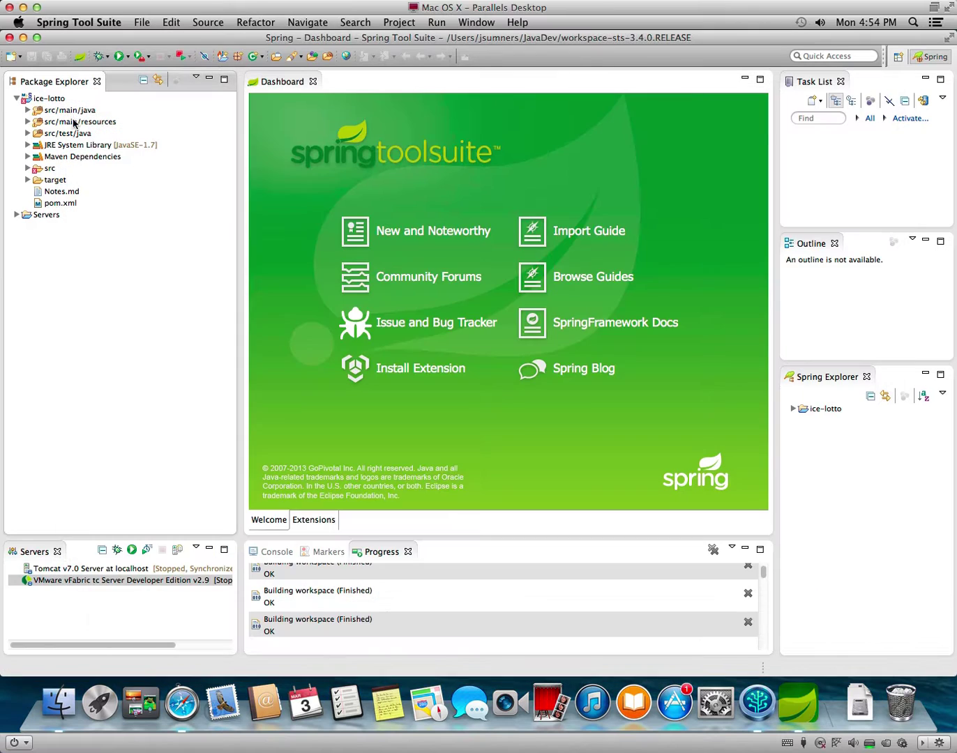
Open ice-lotto's Properties and browse Web Project Settings, Web Page Editor and Web Content Settings.
{"action": "right_click", "coordinate": [58, 99]}
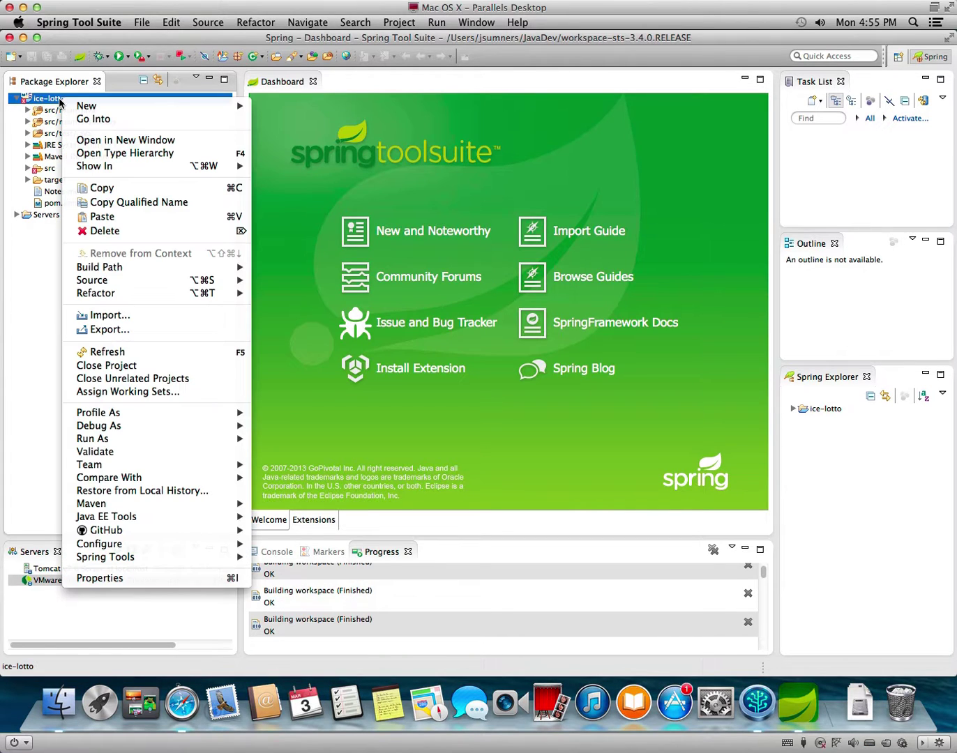
{"action": "left_click", "coordinate": [123, 578]}
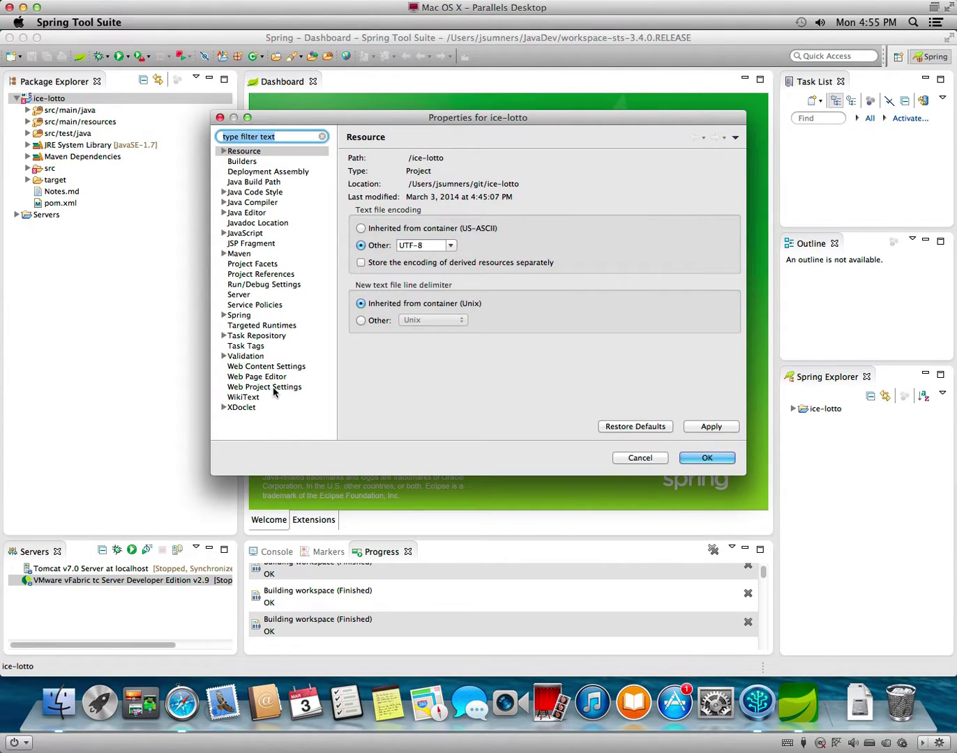
{"action": "left_click", "coordinate": [273, 386]}
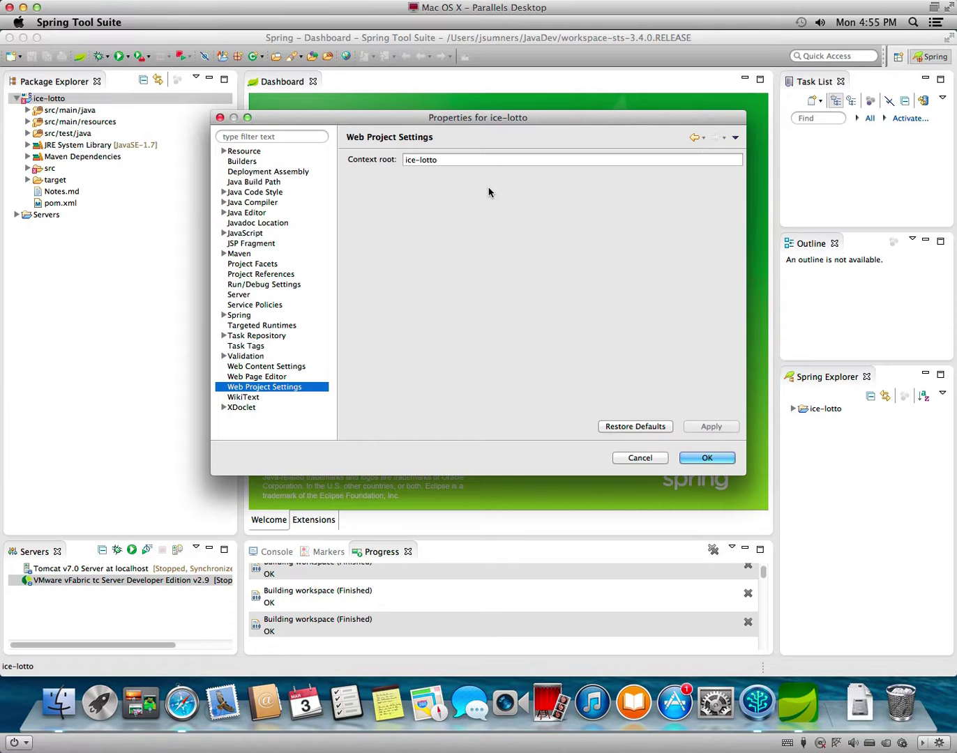
{"action": "left_click", "coordinate": [284, 380]}
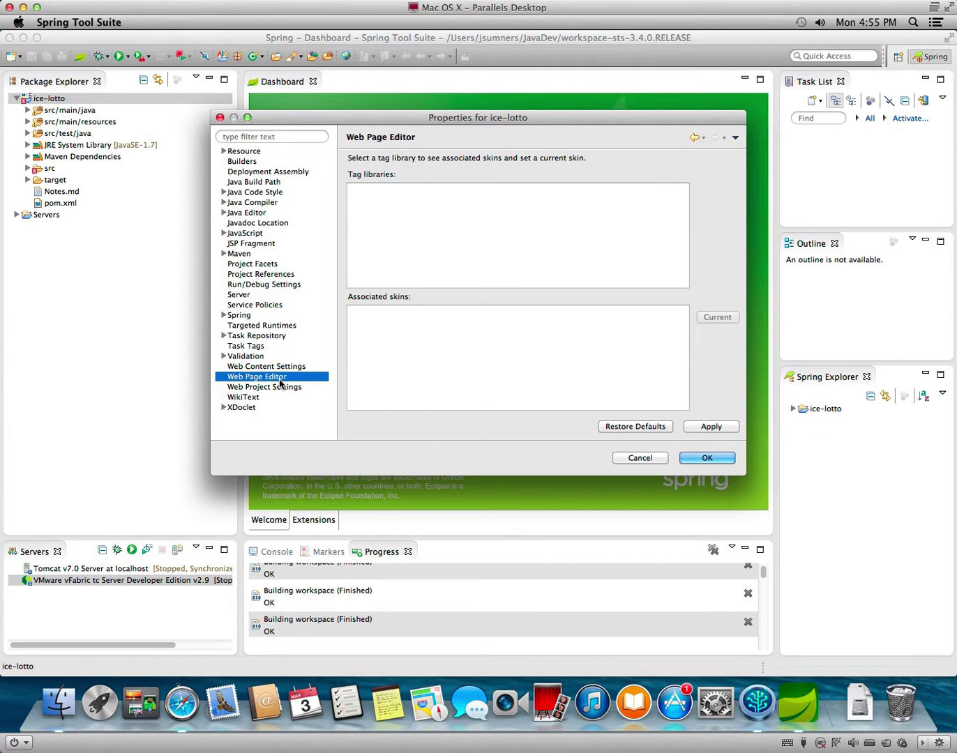
{"action": "left_click", "coordinate": [282, 366]}
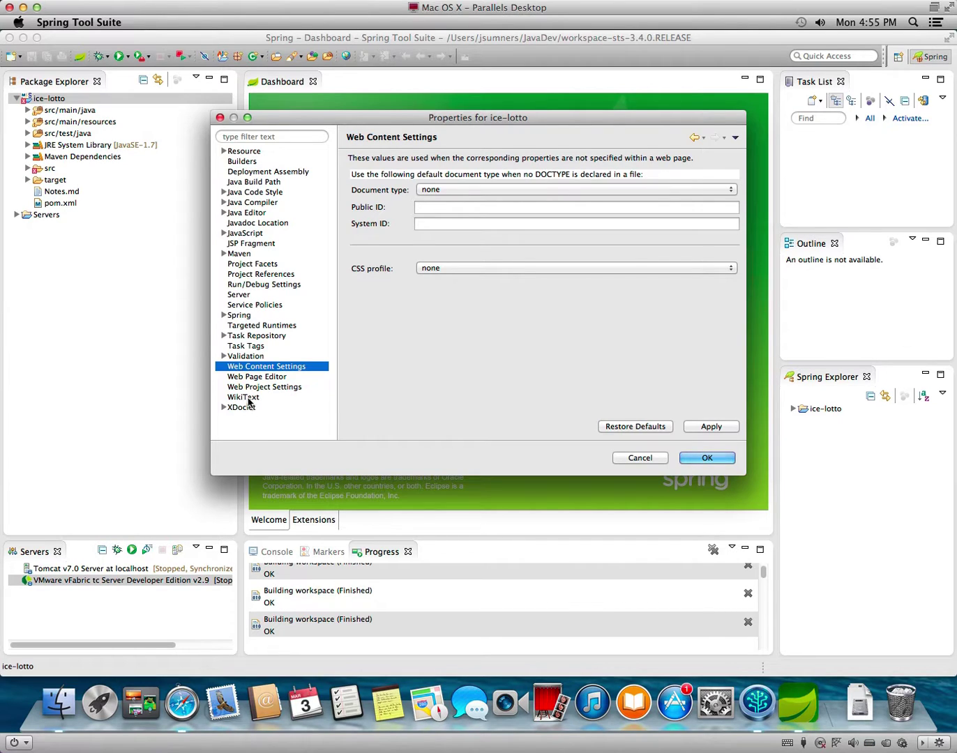
View Targeted Runtimes and toggle Show all runtimes on and back off.
{"action": "left_click", "coordinate": [271, 326]}
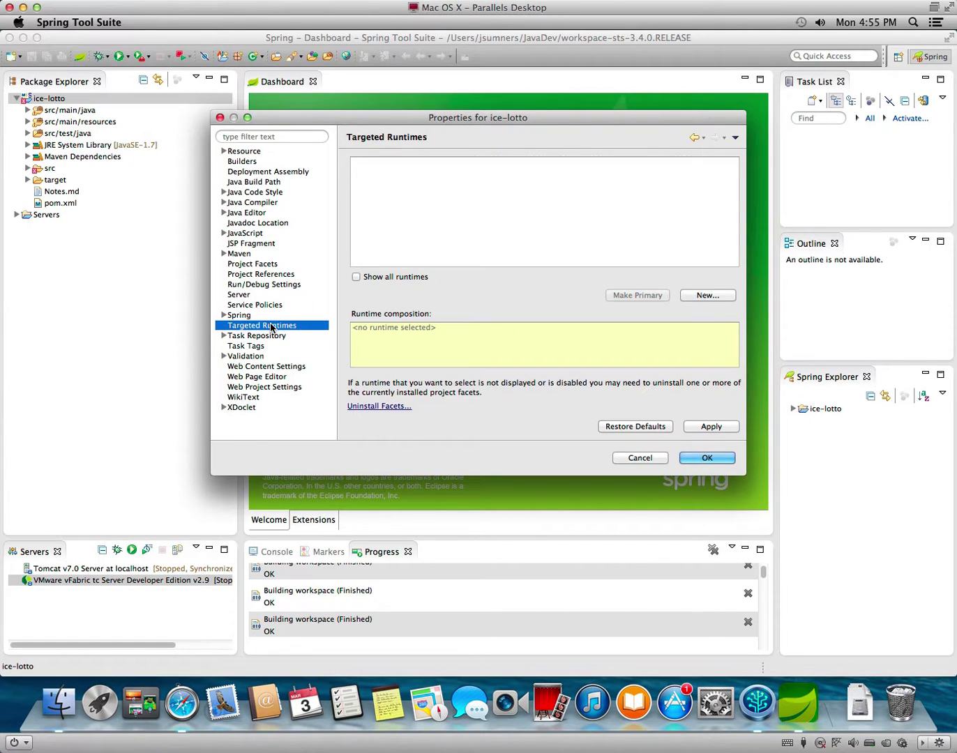
{"action": "left_click", "coordinate": [390, 278]}
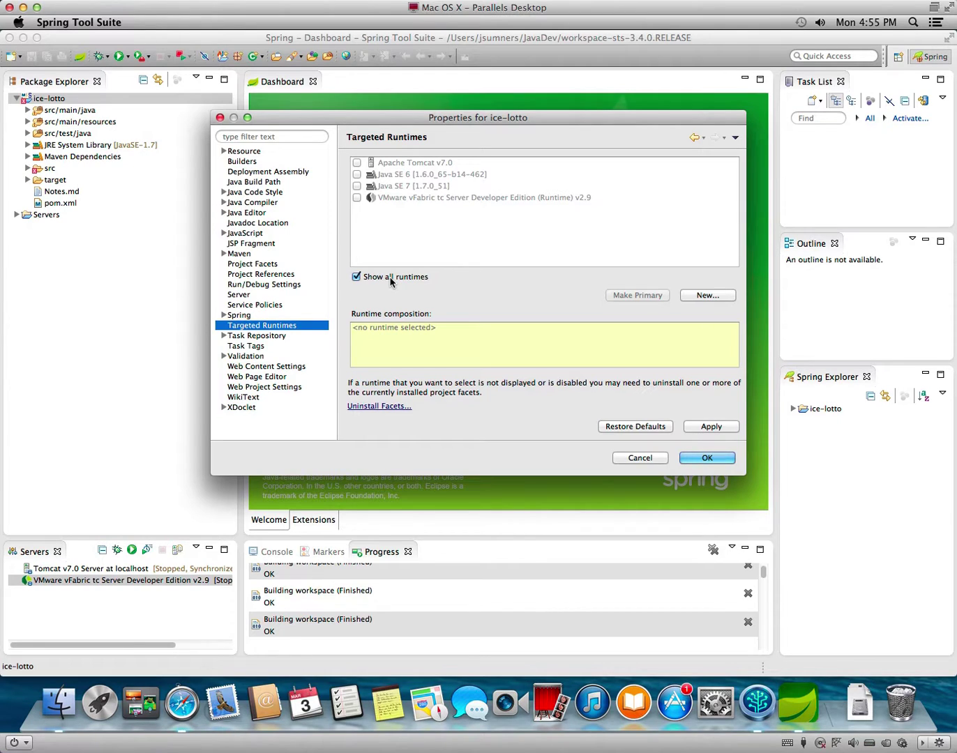
{"action": "left_click", "coordinate": [390, 279]}
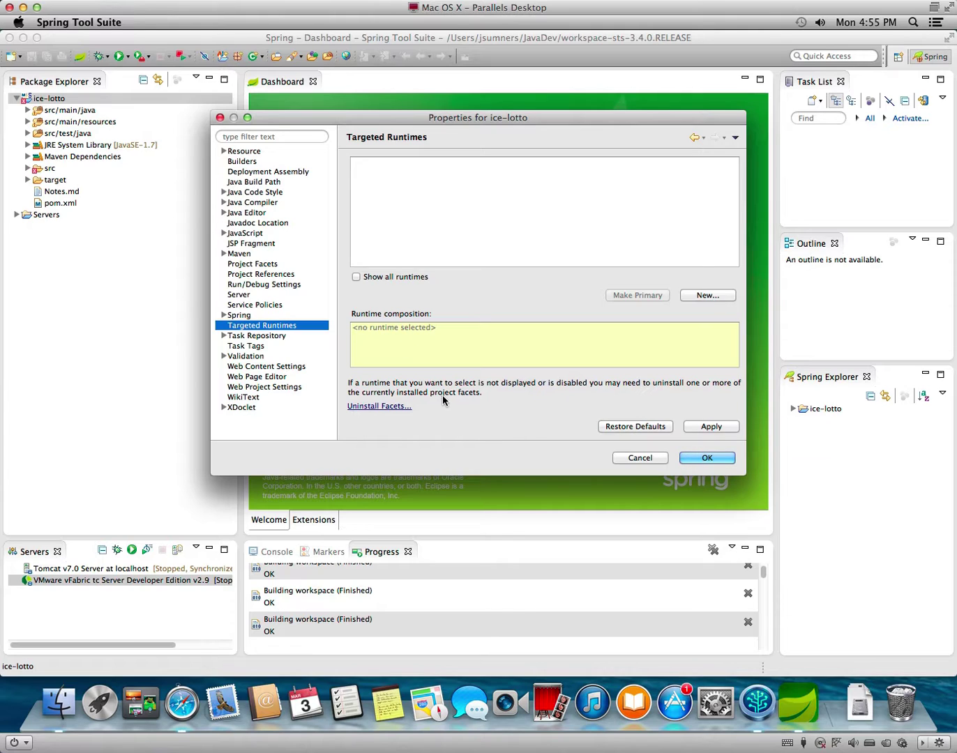
Define a new Apache Tomcat v7.0 runtime using the apache-tomcat-7.0.52 install directory.
{"action": "left_click", "coordinate": [705, 296]}
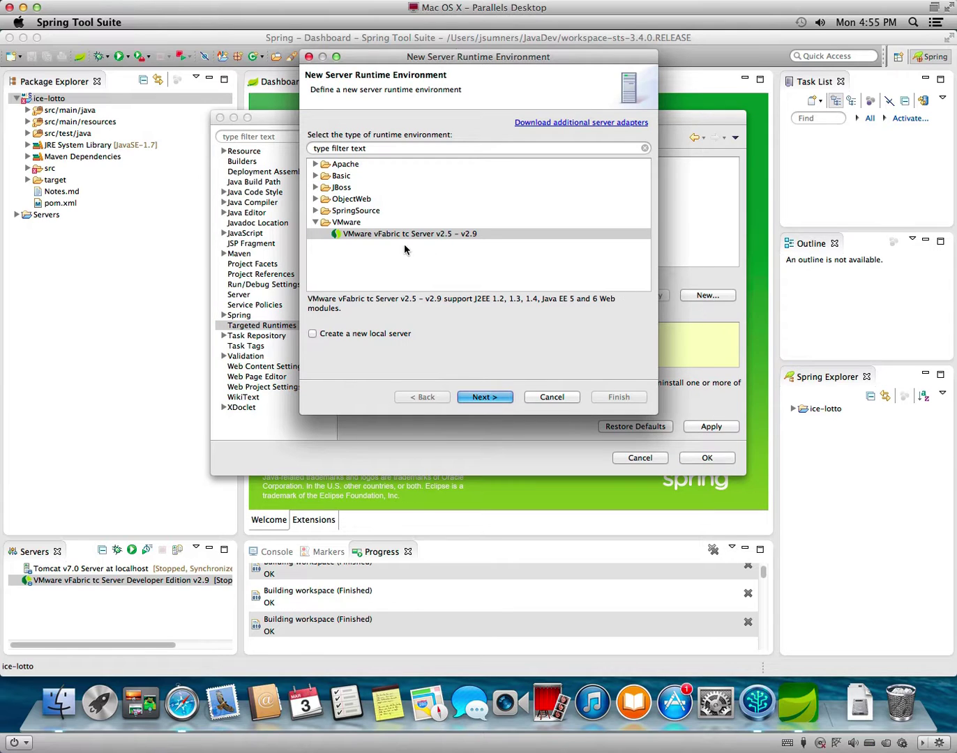
{"action": "left_click", "coordinate": [403, 235]}
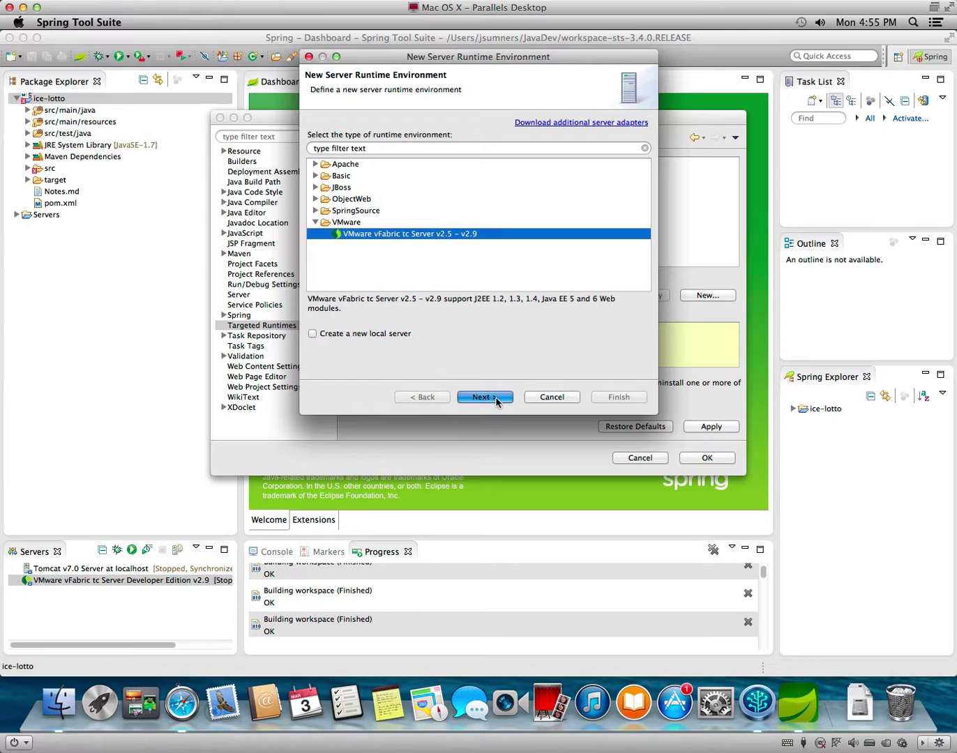
{"action": "left_click", "coordinate": [495, 398]}
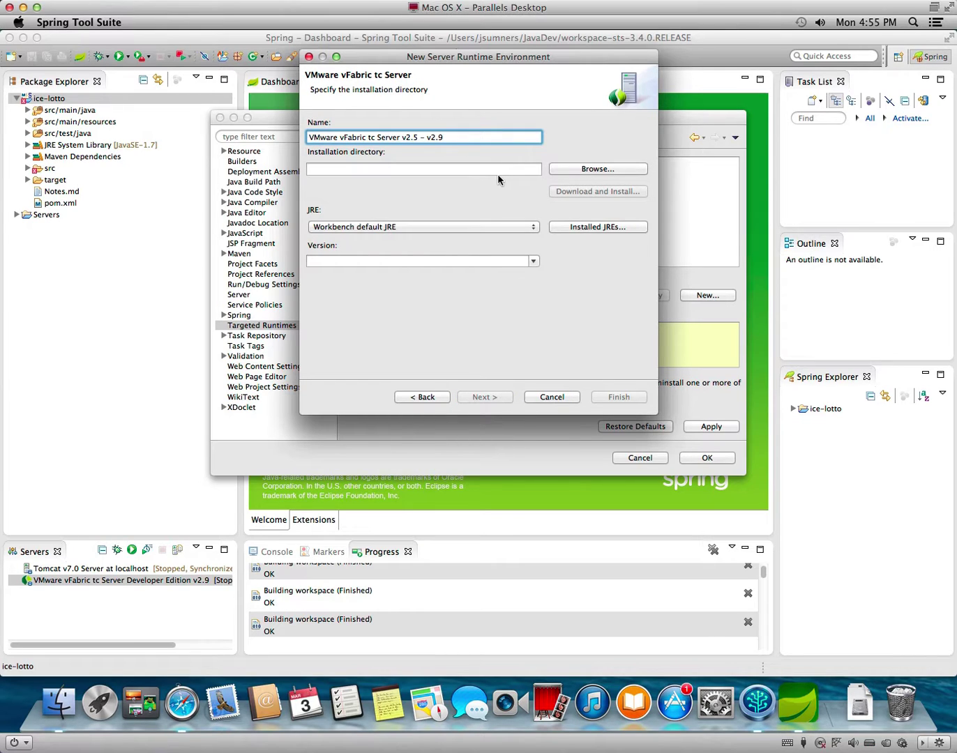
{"action": "left_click", "coordinate": [424, 398]}
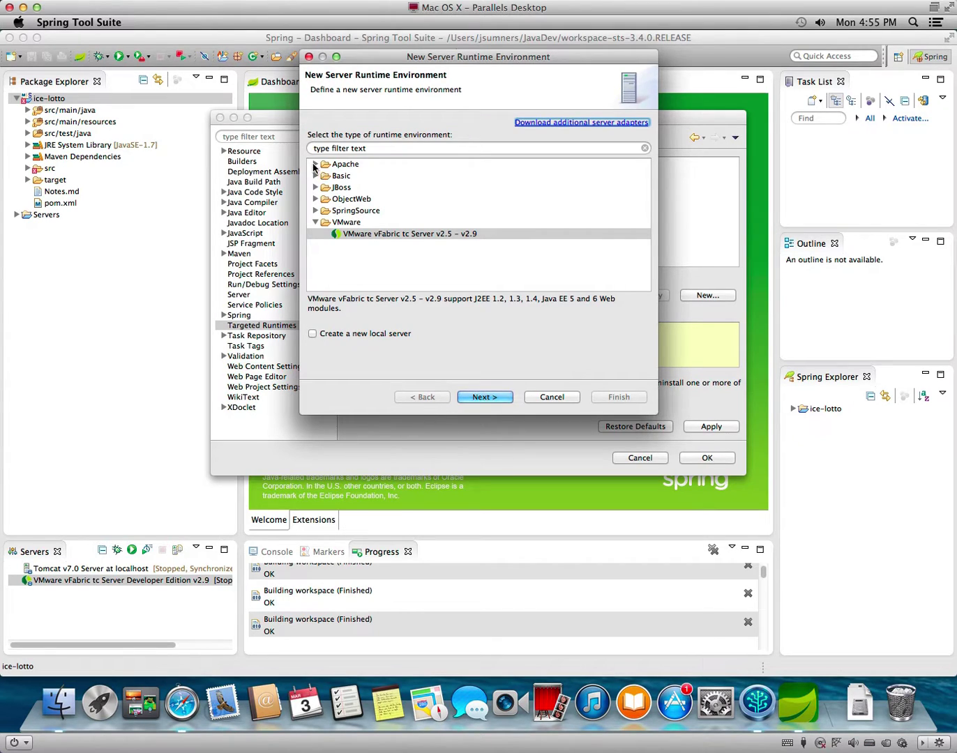
{"action": "left_click", "coordinate": [316, 164]}
{"action": "left_click", "coordinate": [381, 246]}
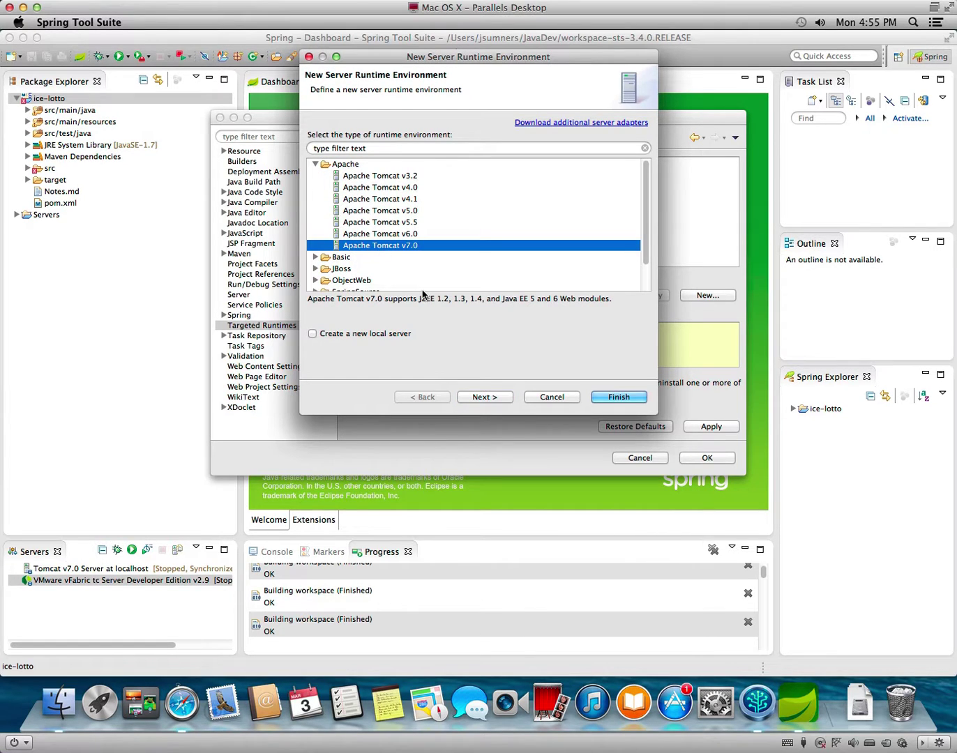
{"action": "left_click", "coordinate": [485, 397]}
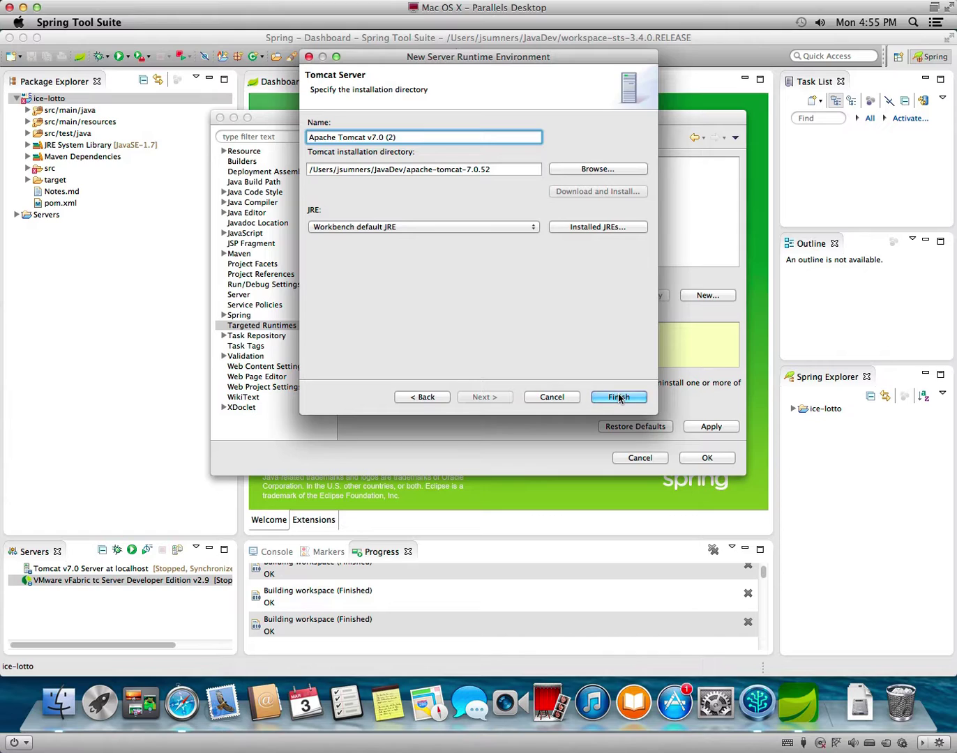
{"action": "left_click", "coordinate": [620, 397]}
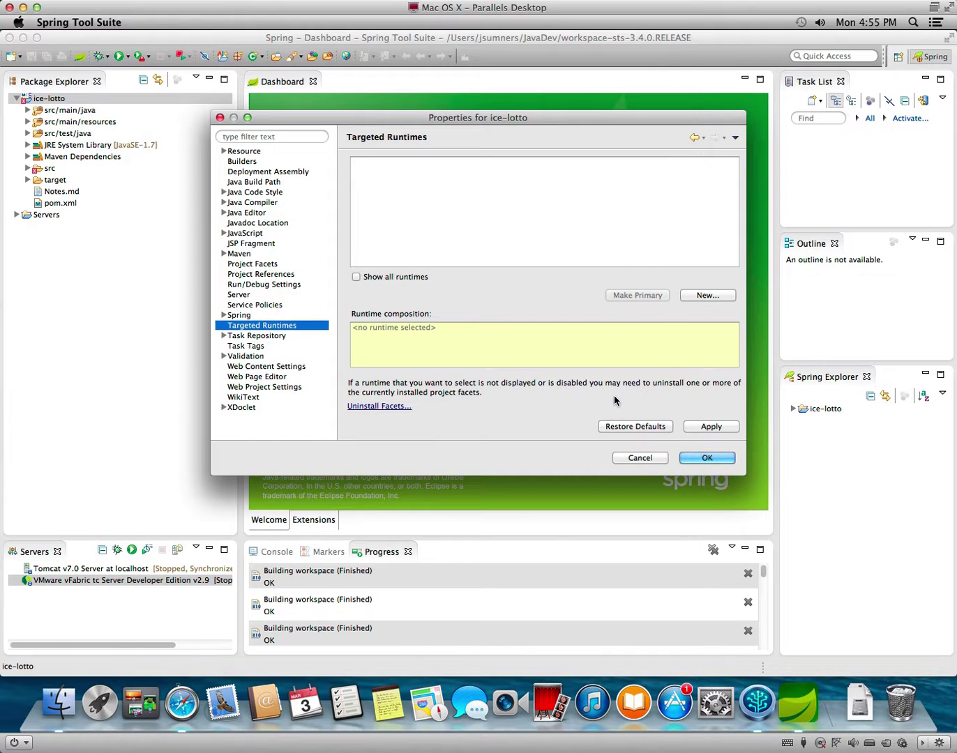
Target Java SE 7, enable Spring dependency auto-update from pom.xml, and begin adding Java config in Beans Support.
{"action": "left_click", "coordinate": [393, 276]}
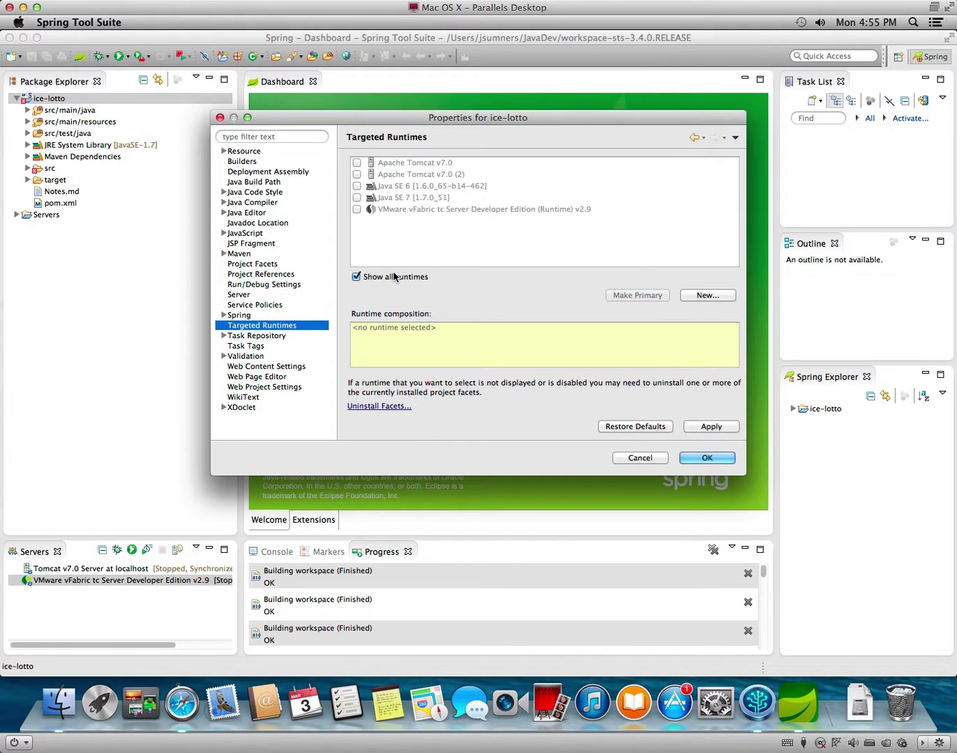
{"action": "left_click", "coordinate": [365, 197]}
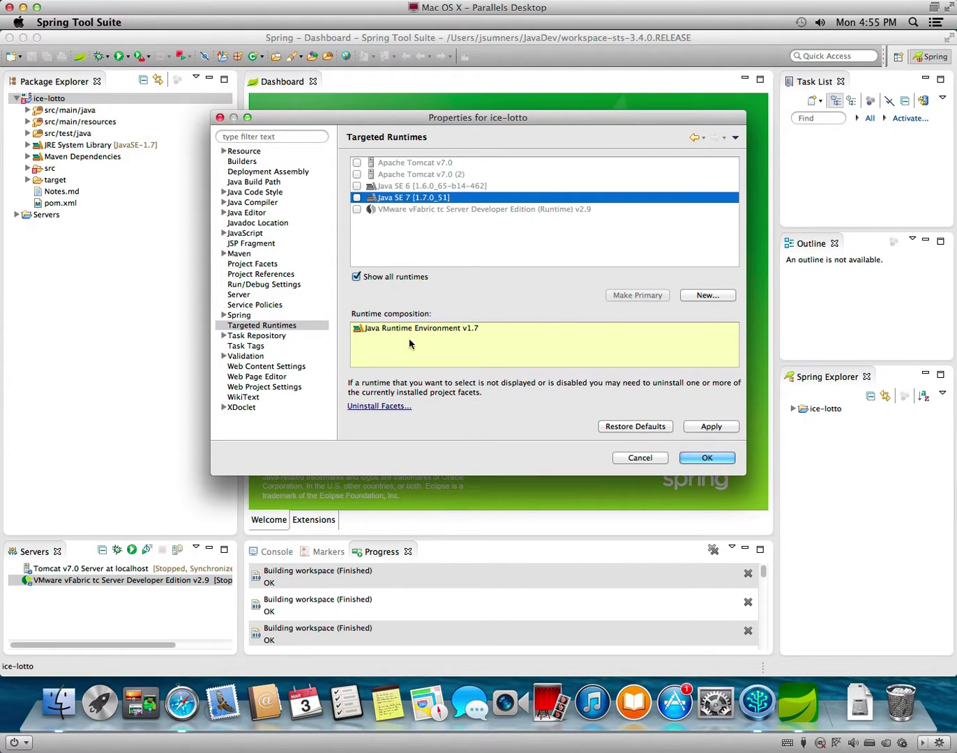
{"action": "left_click", "coordinate": [224, 316]}
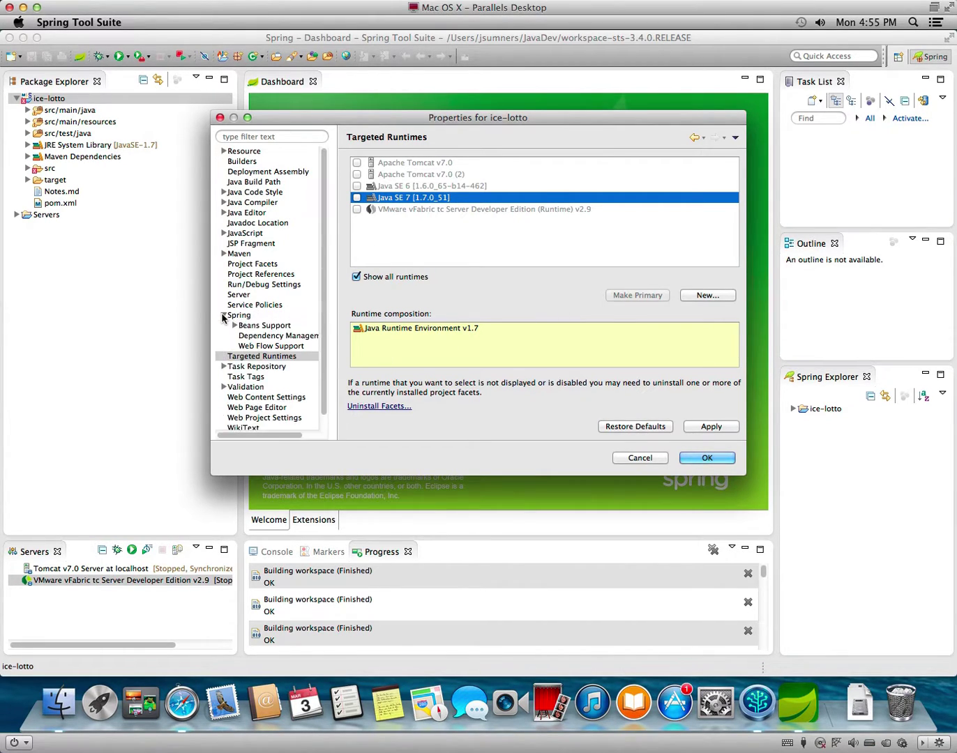
{"action": "left_click", "coordinate": [275, 337]}
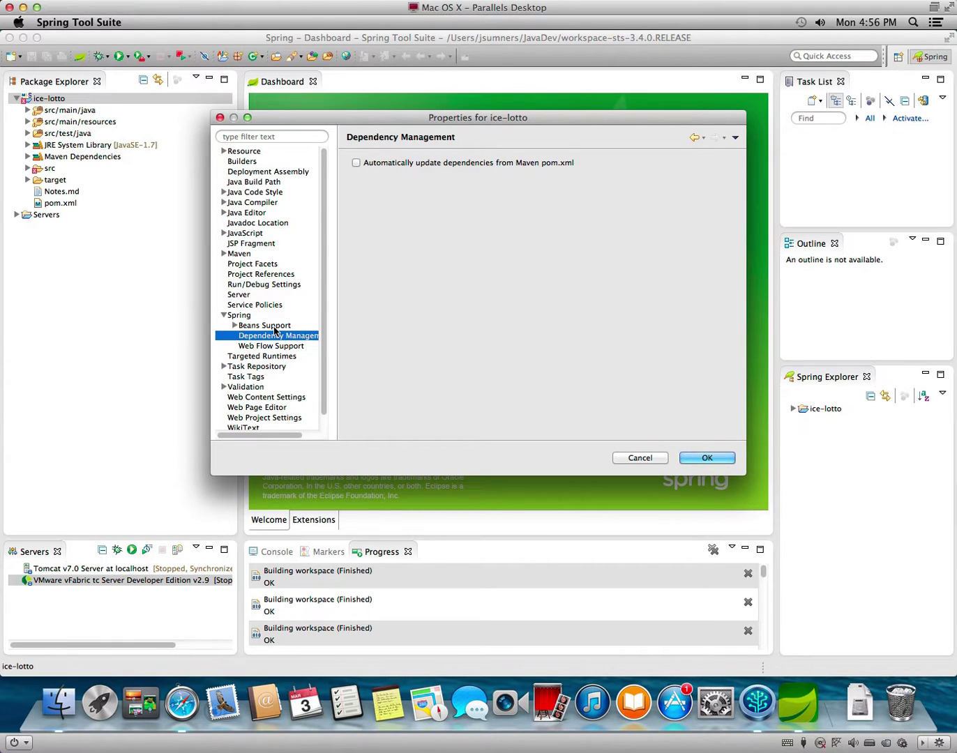
{"action": "left_click", "coordinate": [357, 163]}
{"action": "left_click", "coordinate": [244, 327]}
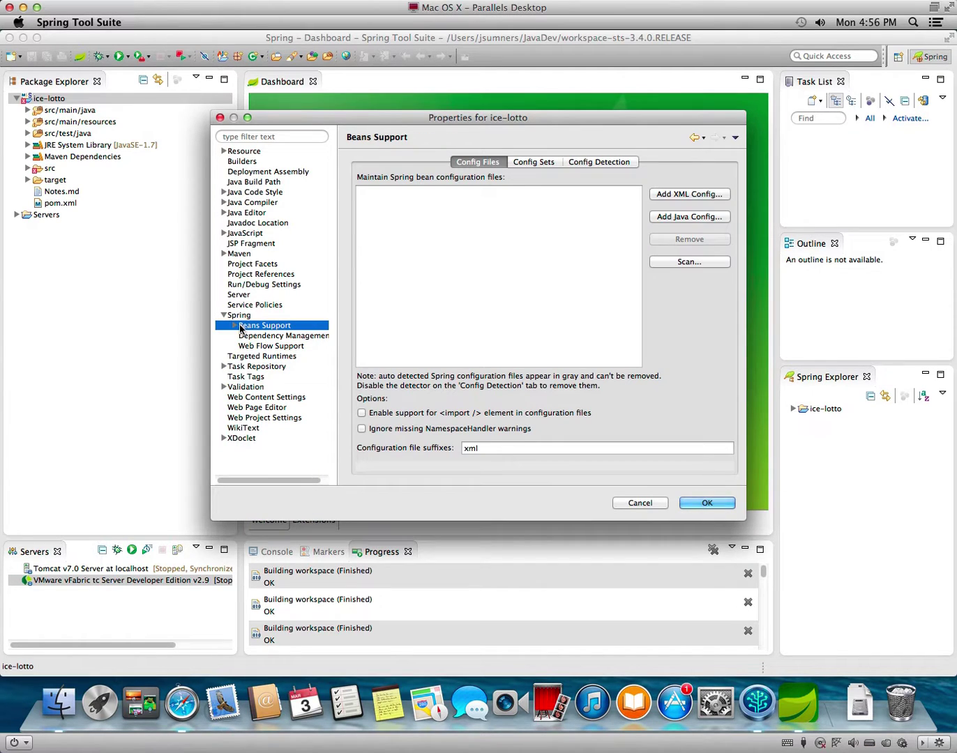
{"action": "left_click", "coordinate": [665, 218]}
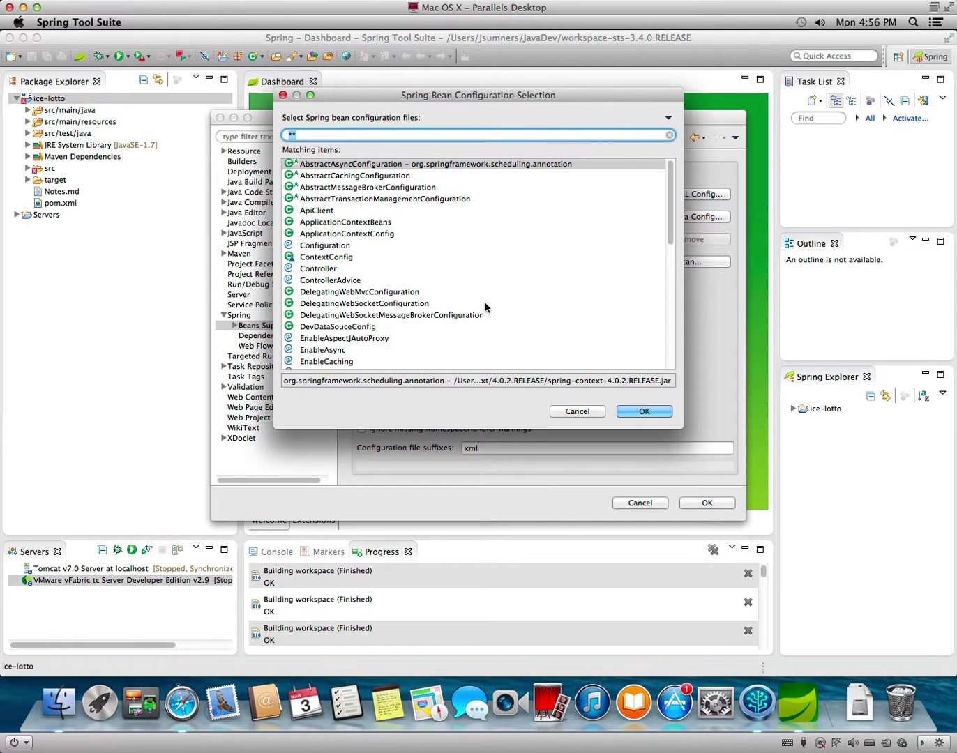
Filter by com.jrfom. and add the eight config classes from ApplicationContextBeans through WebSocketConfig.
{"action": "scroll", "coordinate": [486, 306], "scroll_direction": "down", "scroll_amount": 6}
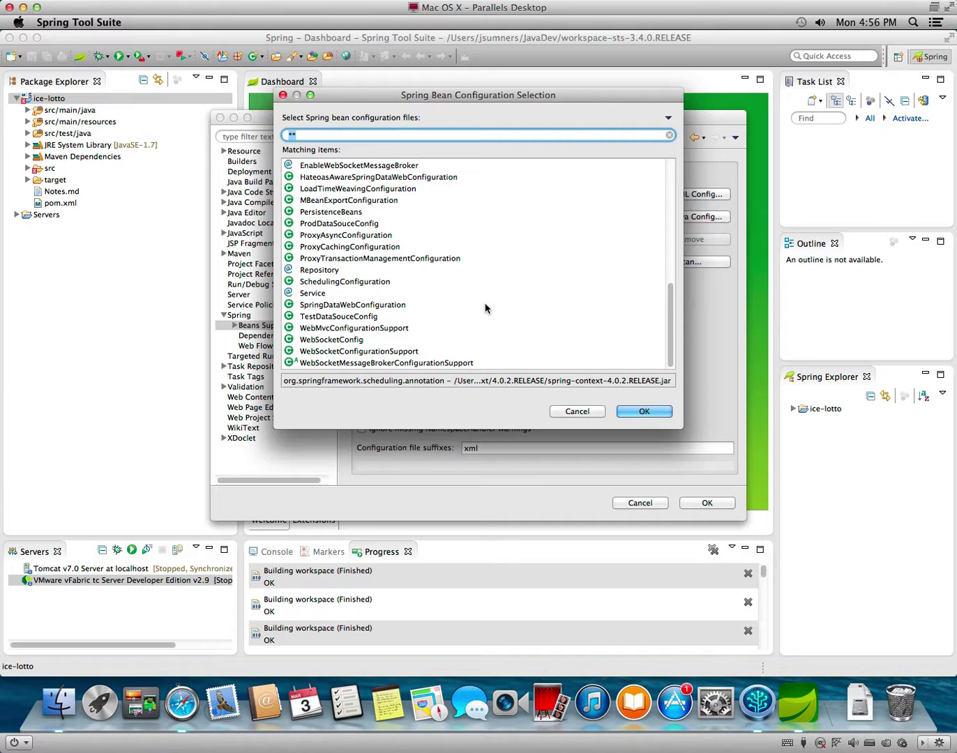
{"action": "scroll", "coordinate": [484, 307], "scroll_direction": "up", "scroll_amount": 8}
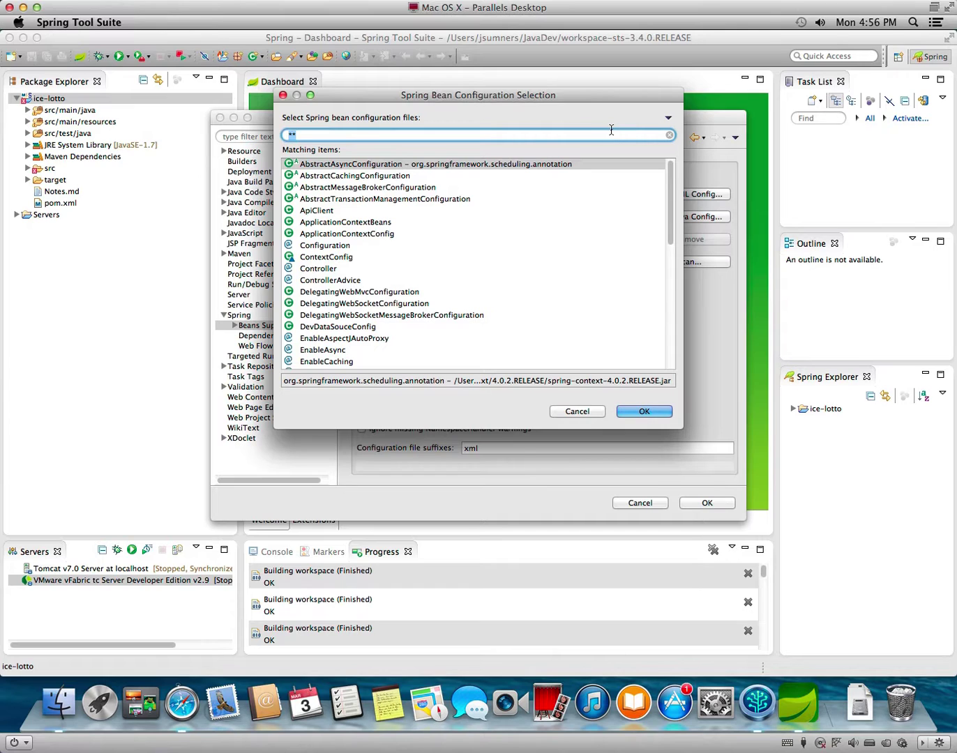
{"action": "type", "text": "com.jr"}
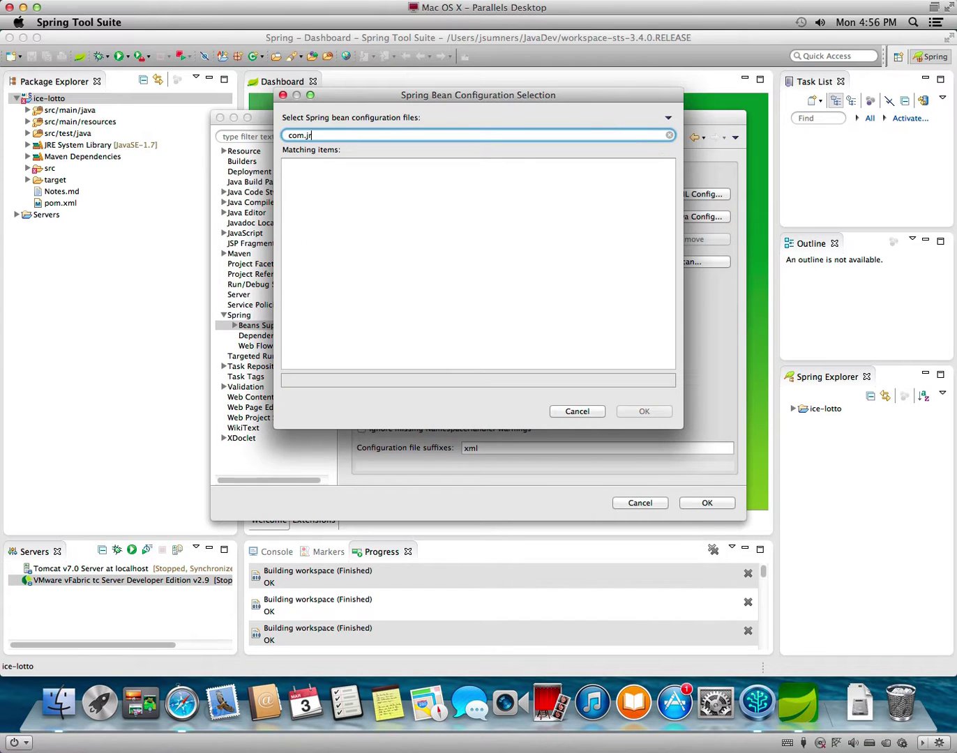
{"action": "type", "text": "fom.*"}
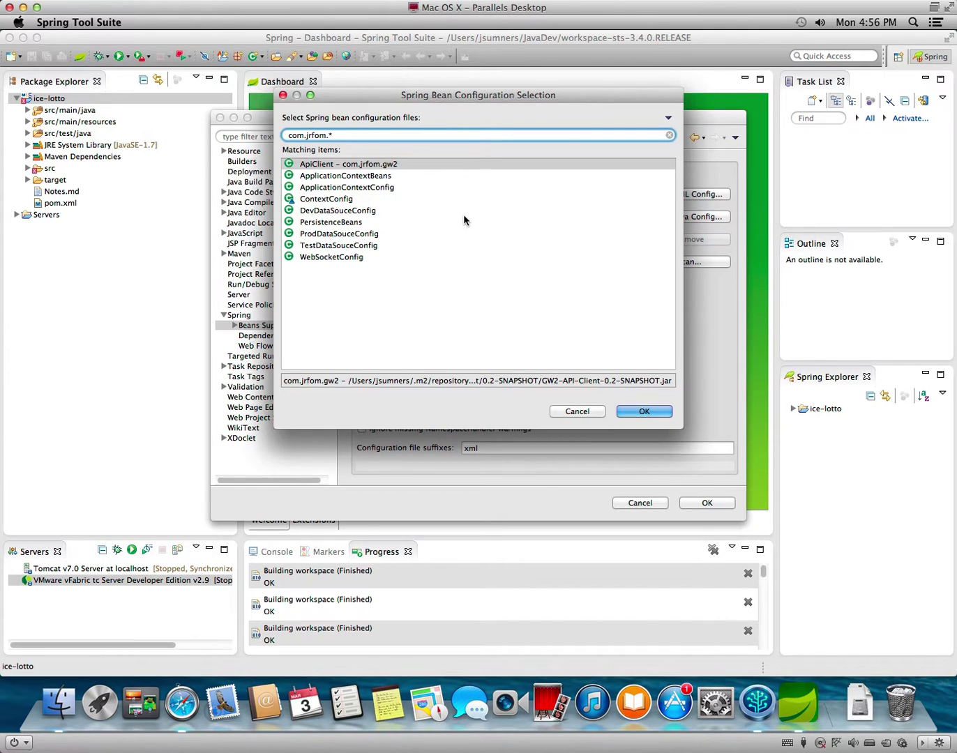
{"action": "key", "text": "BackSpace"}
{"action": "type", "text": "ice"}
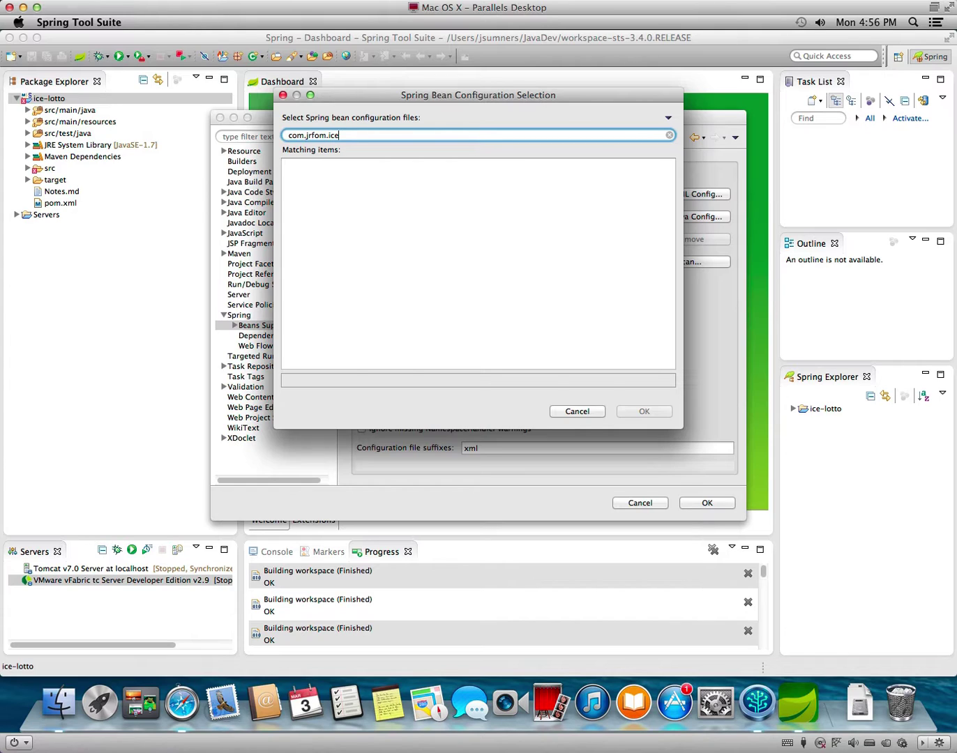
{"action": "key", "text": "BackSpace"}
{"action": "key", "text": "BackSpace"}
{"action": "key", "text": "BackSpace"}
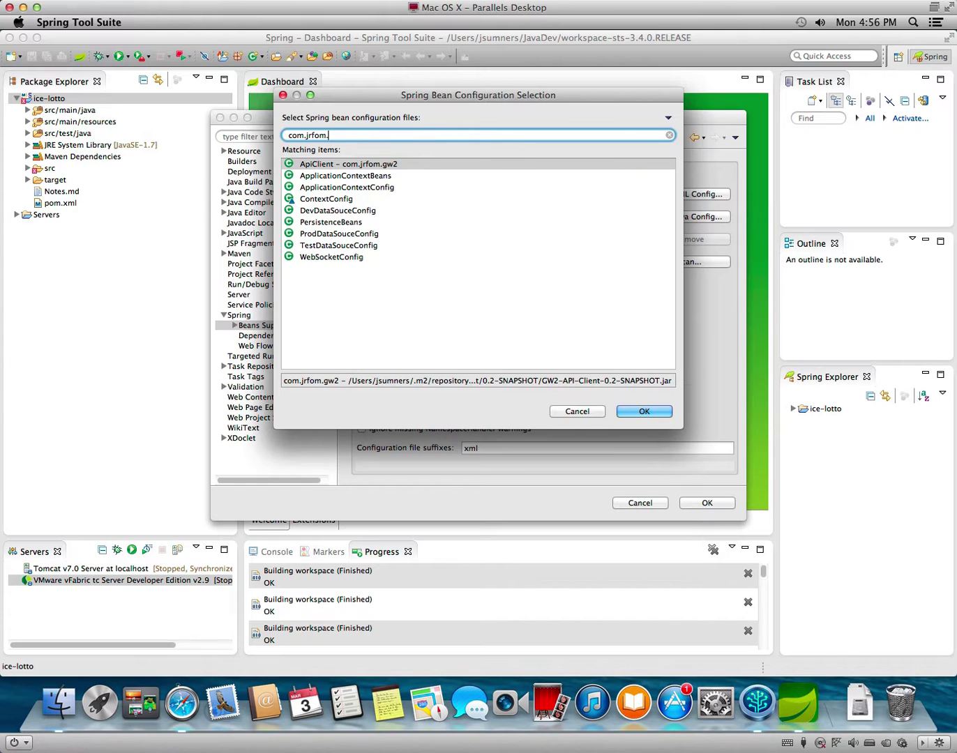
{"action": "left_click", "coordinate": [354, 177]}
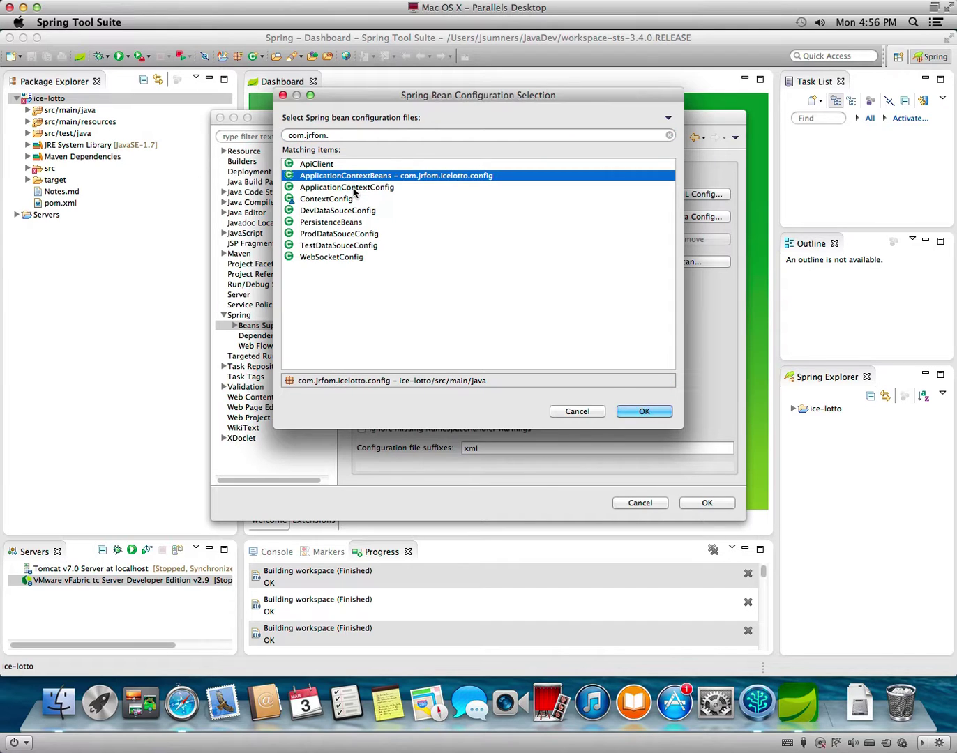
{"action": "left_click", "coordinate": [354, 257], "text": "shift"}
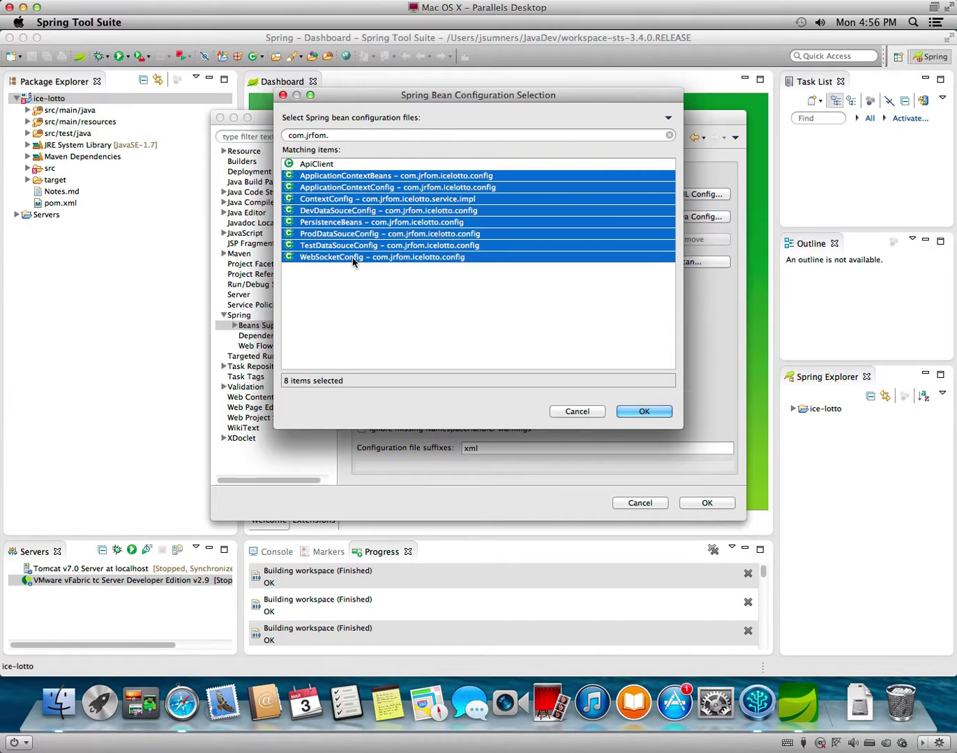
{"action": "left_click", "coordinate": [645, 413]}
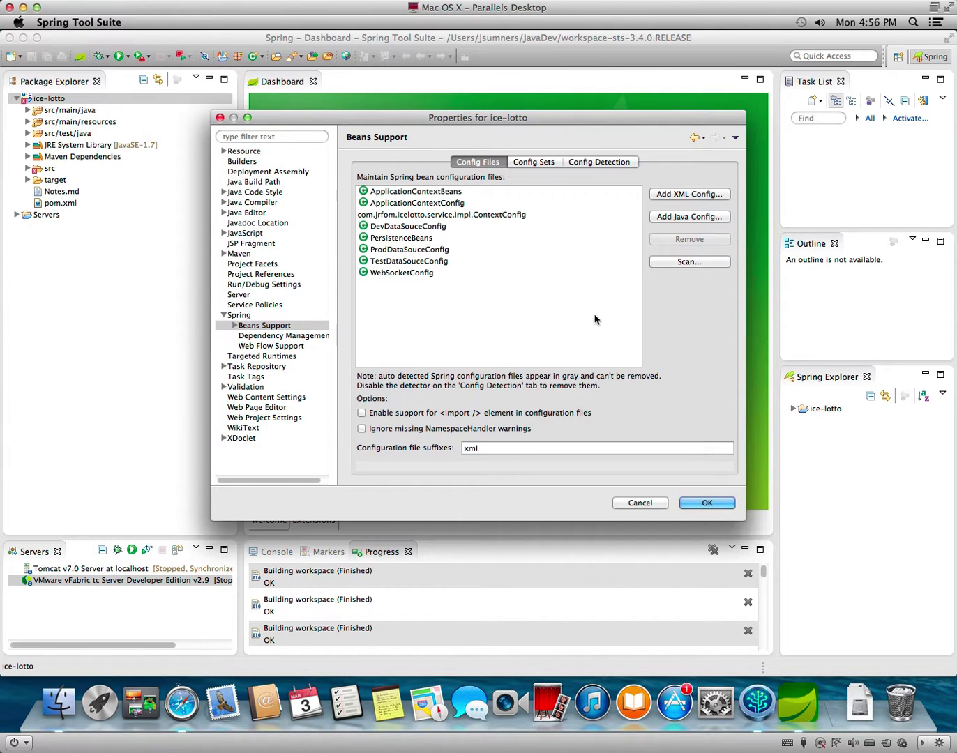
Enable detection of annotated Java Spring configuration files under Beans Support's Config Detection.
{"action": "left_click", "coordinate": [506, 214]}
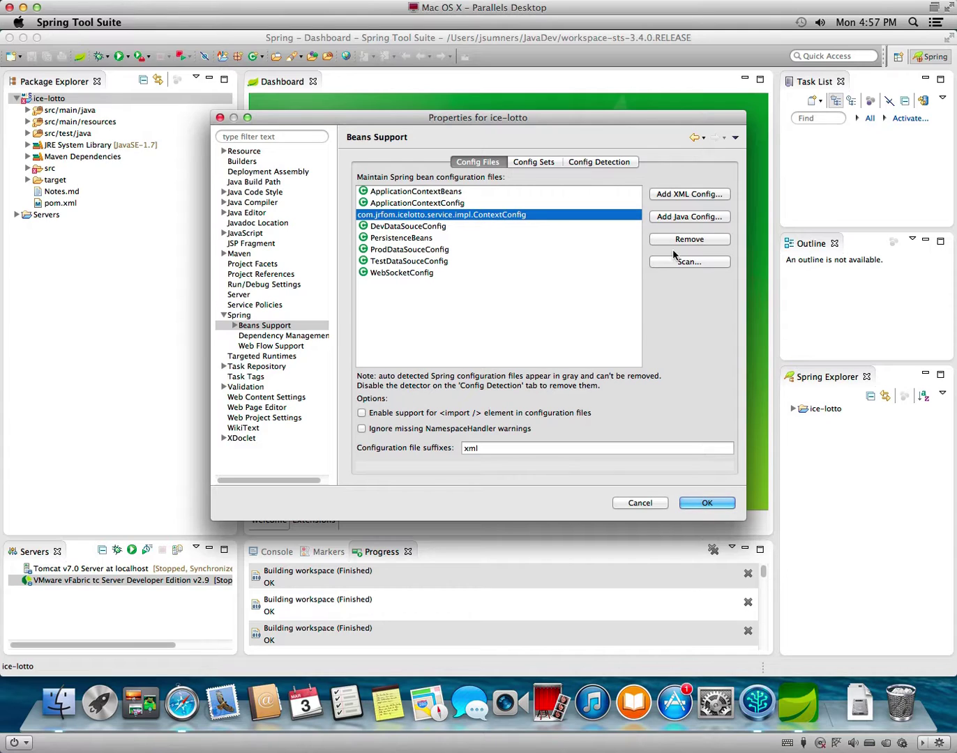
{"action": "left_click", "coordinate": [535, 300]}
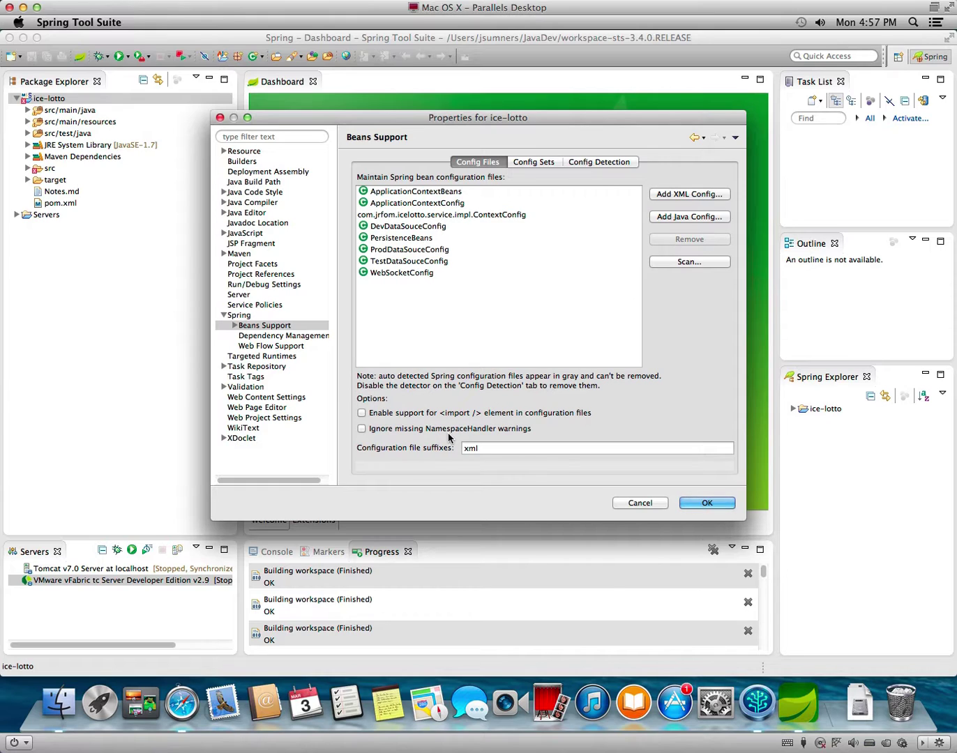
{"action": "left_click", "coordinate": [544, 164]}
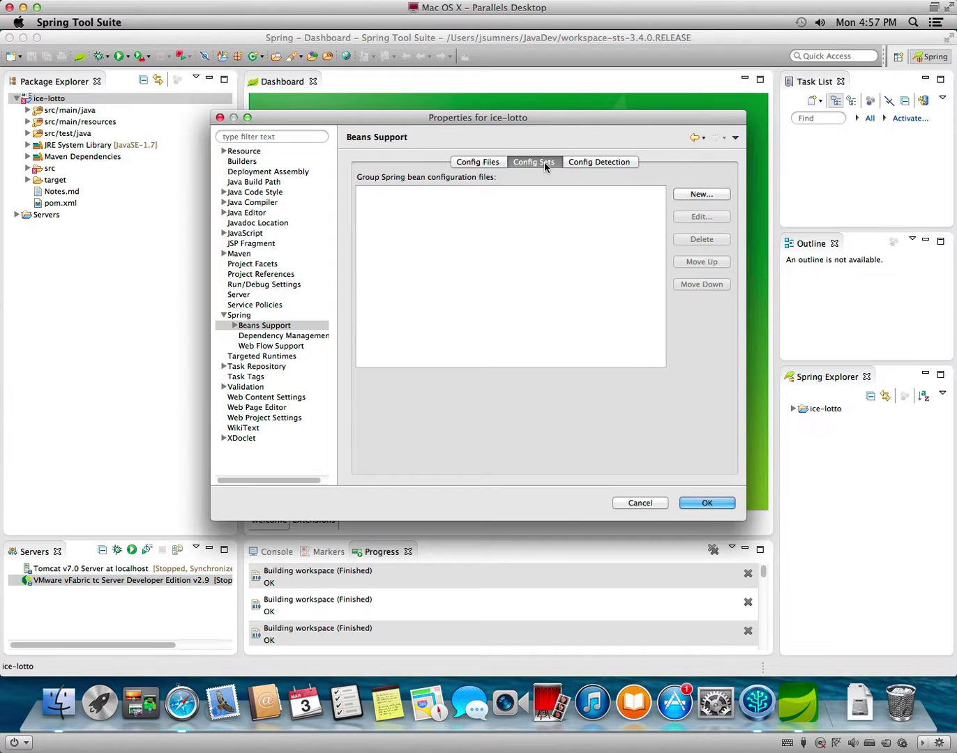
{"action": "left_click", "coordinate": [607, 163]}
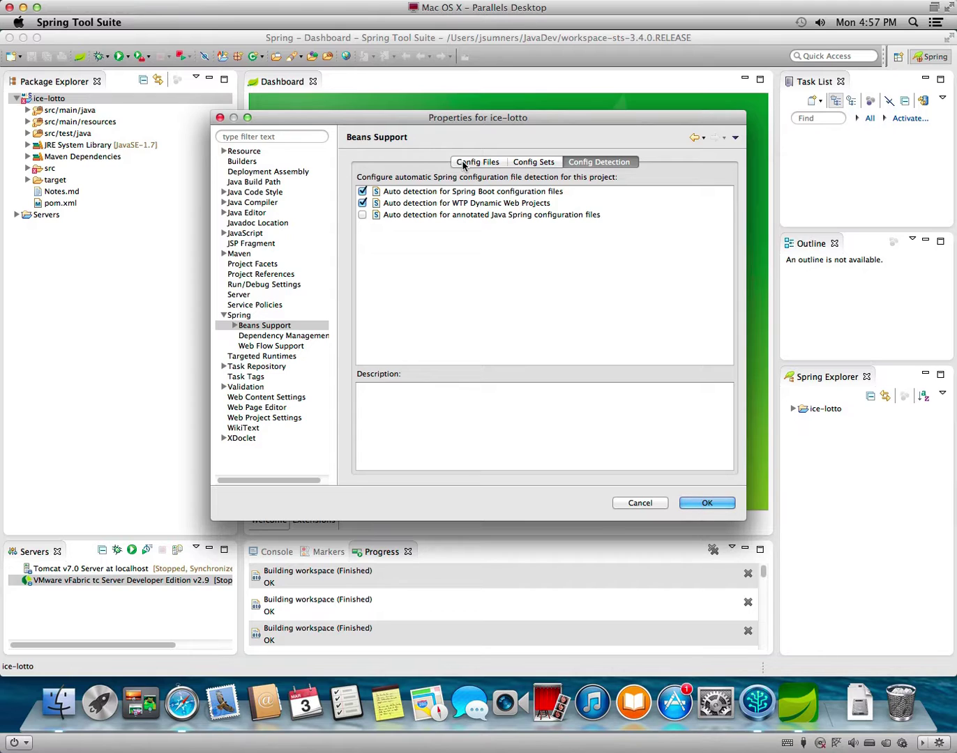
{"action": "left_click", "coordinate": [363, 215]}
{"action": "left_click", "coordinate": [498, 161]}
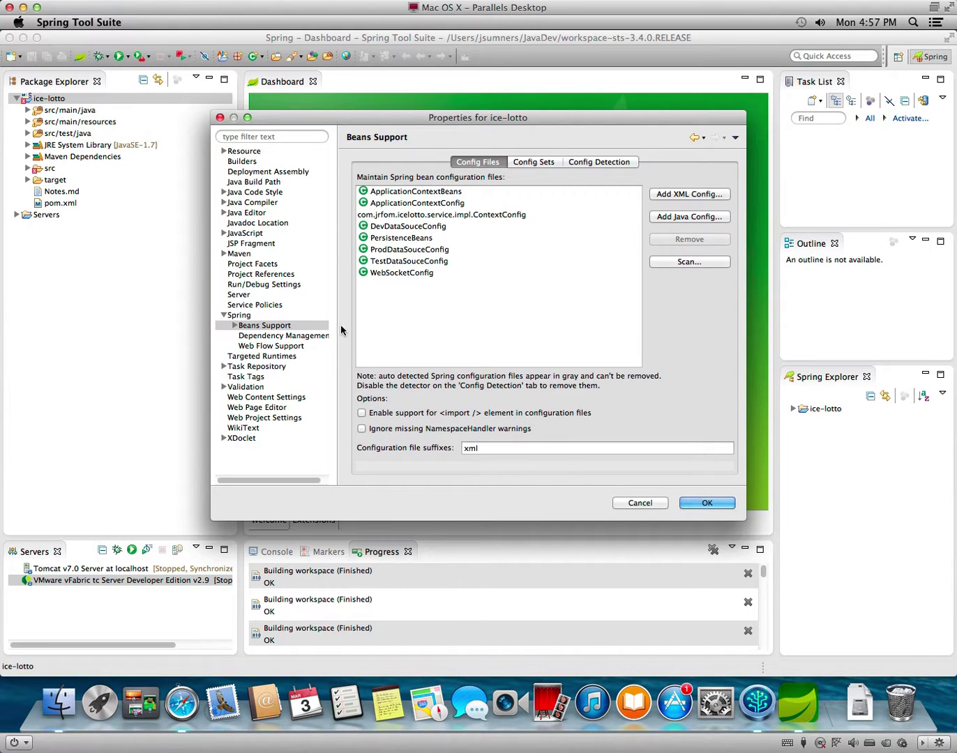
{"action": "left_click", "coordinate": [307, 337]}
Turn on project-specific Spring validator settings and review the Spring Project Builders.
{"action": "left_click", "coordinate": [265, 347]}
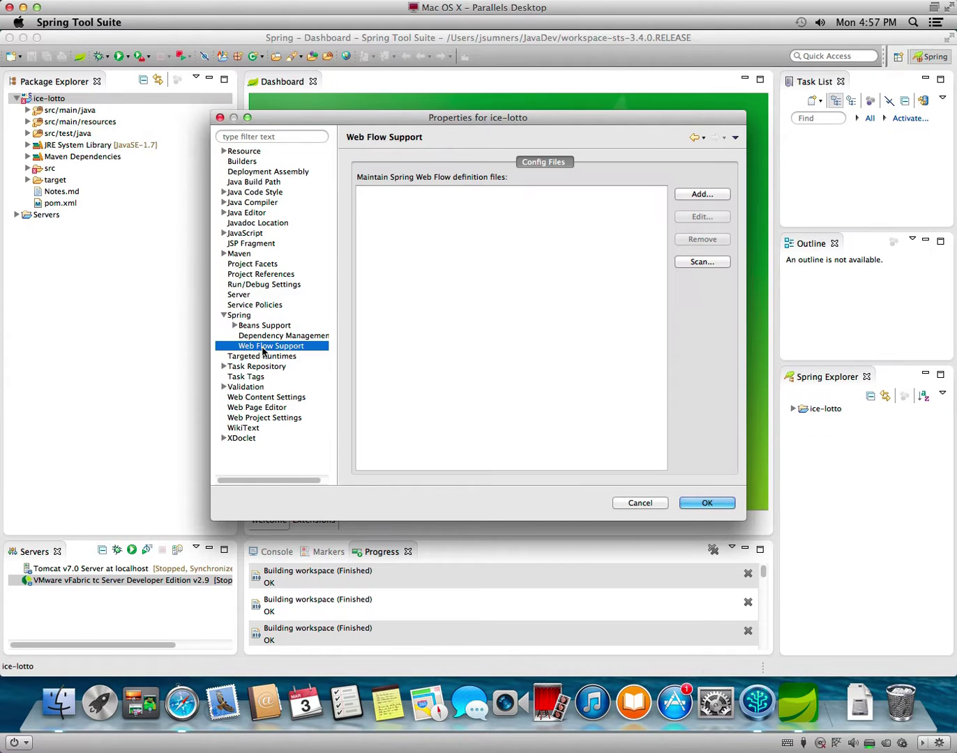
{"action": "left_click", "coordinate": [246, 315]}
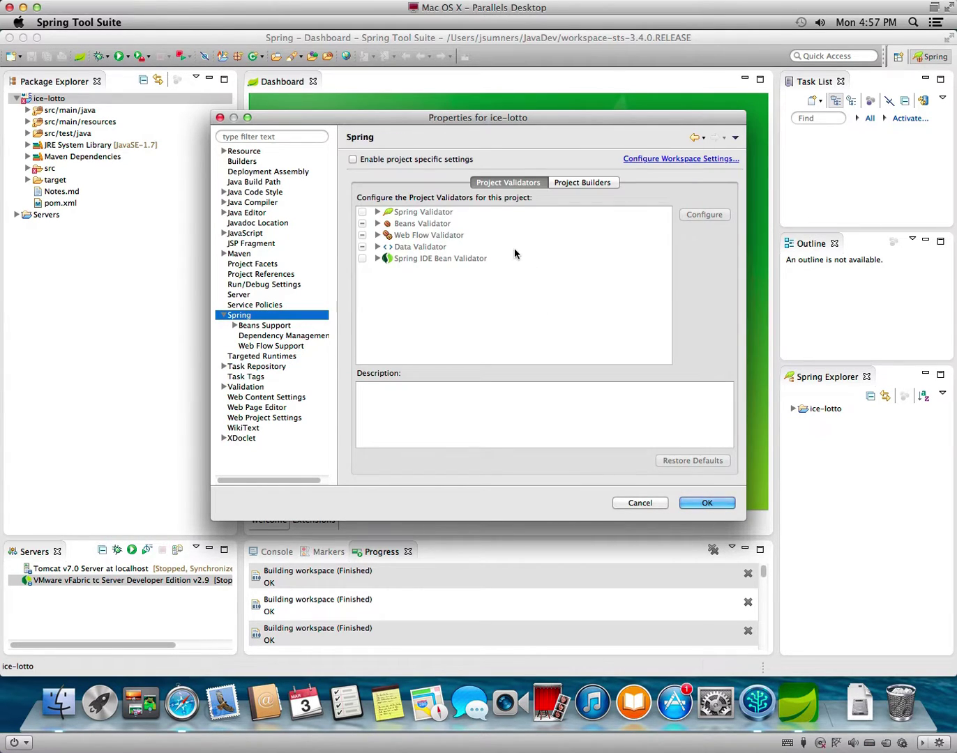
{"action": "left_click", "coordinate": [400, 160]}
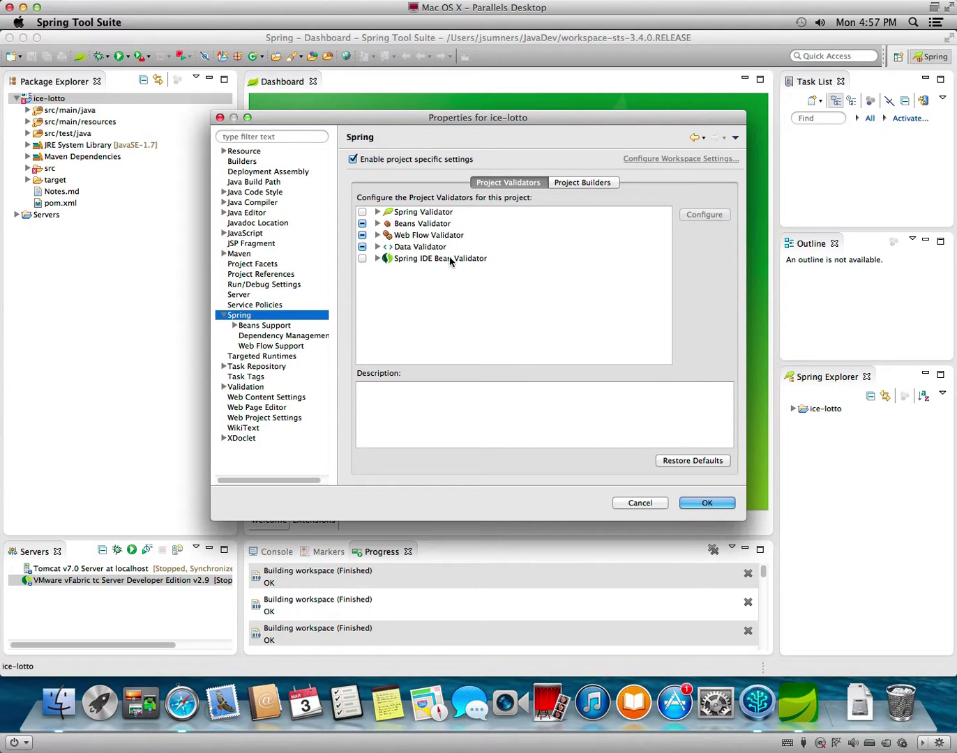
{"action": "left_click", "coordinate": [596, 183]}
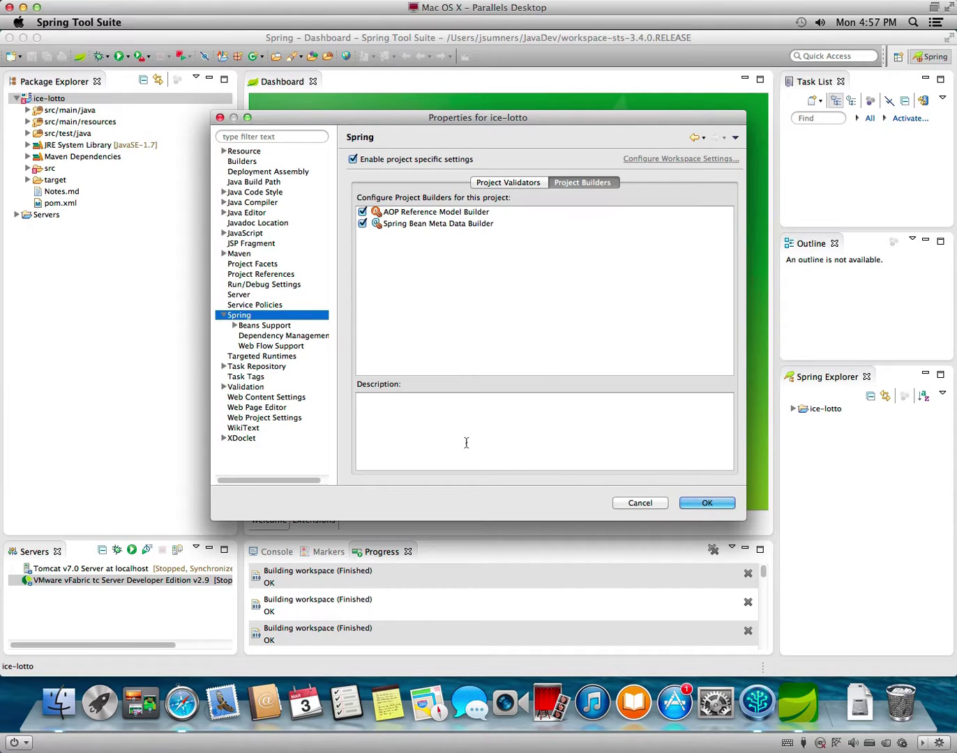
{"action": "left_click", "coordinate": [245, 295]}
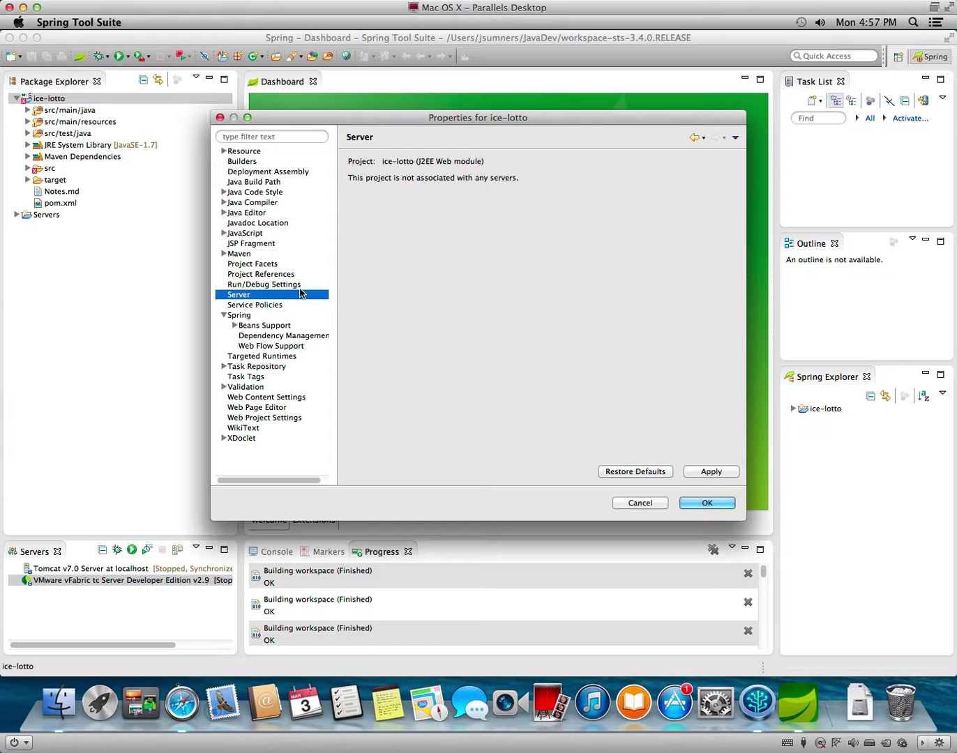
Under Run/Debug Settings, start a new launch configuration and cancel it.
{"action": "left_click", "coordinate": [276, 285]}
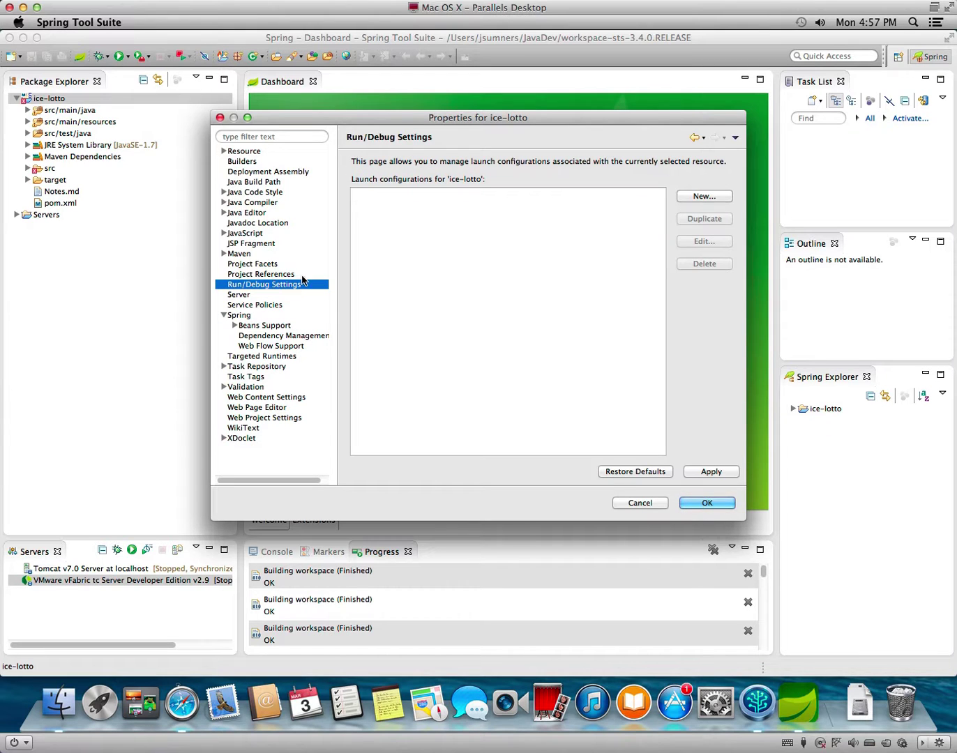
{"action": "left_click", "coordinate": [717, 202]}
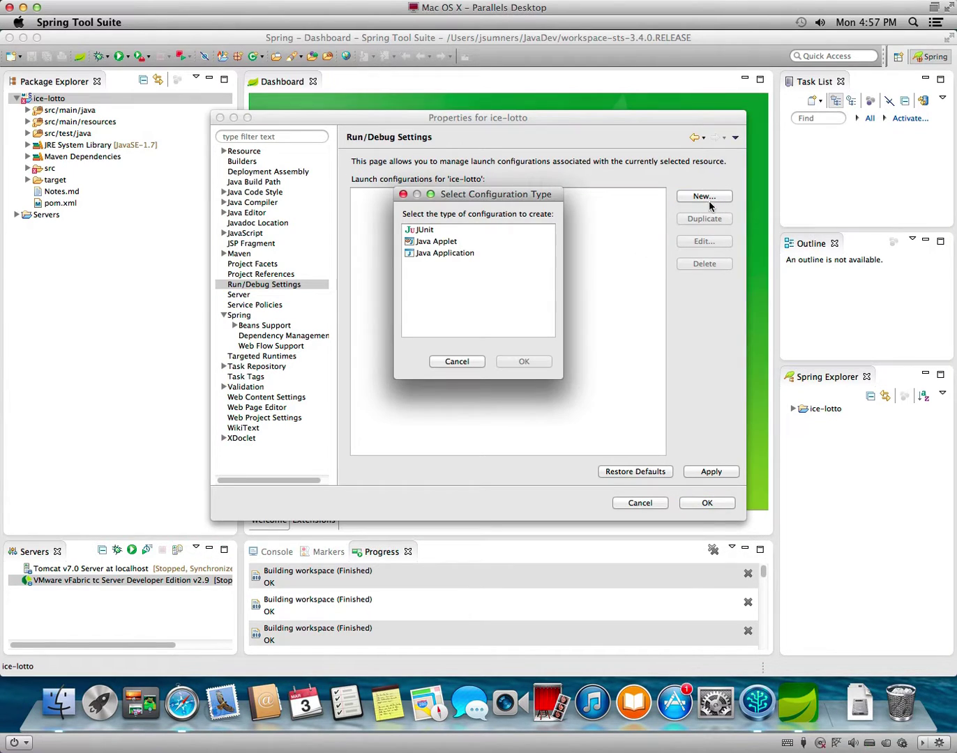
{"action": "left_click", "coordinate": [460, 361]}
Review the JavaScript 1.0, Java 1.7 and Dynamic Web Module 3.1 facets and the facet Runtimes.
{"action": "left_click", "coordinate": [264, 264]}
{"action": "left_click", "coordinate": [414, 286]}
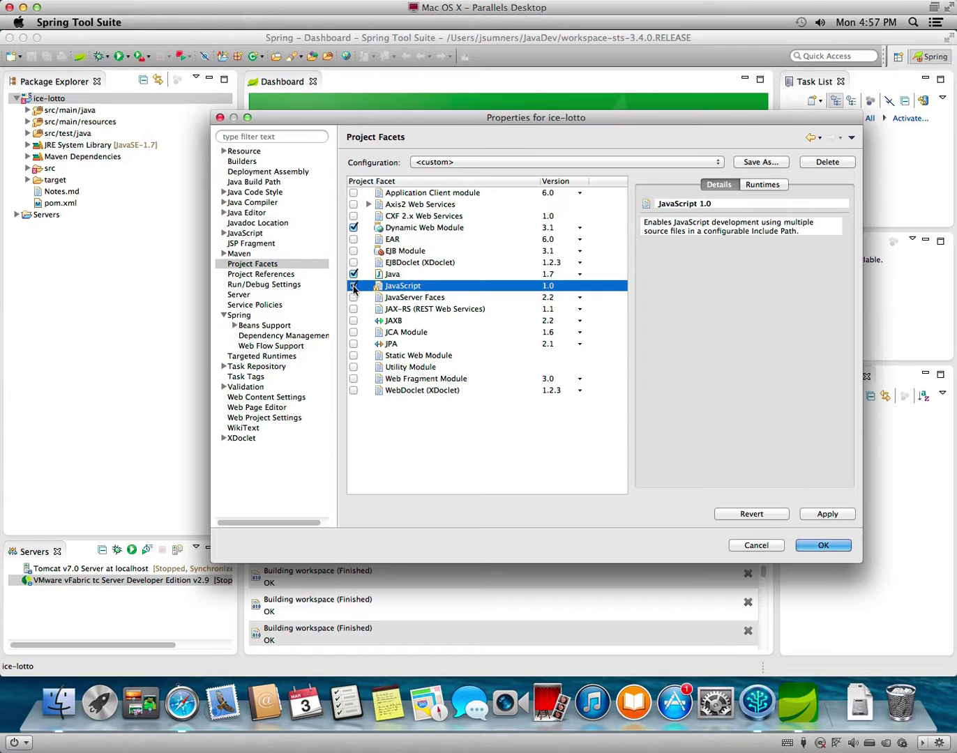
{"action": "left_click", "coordinate": [394, 278]}
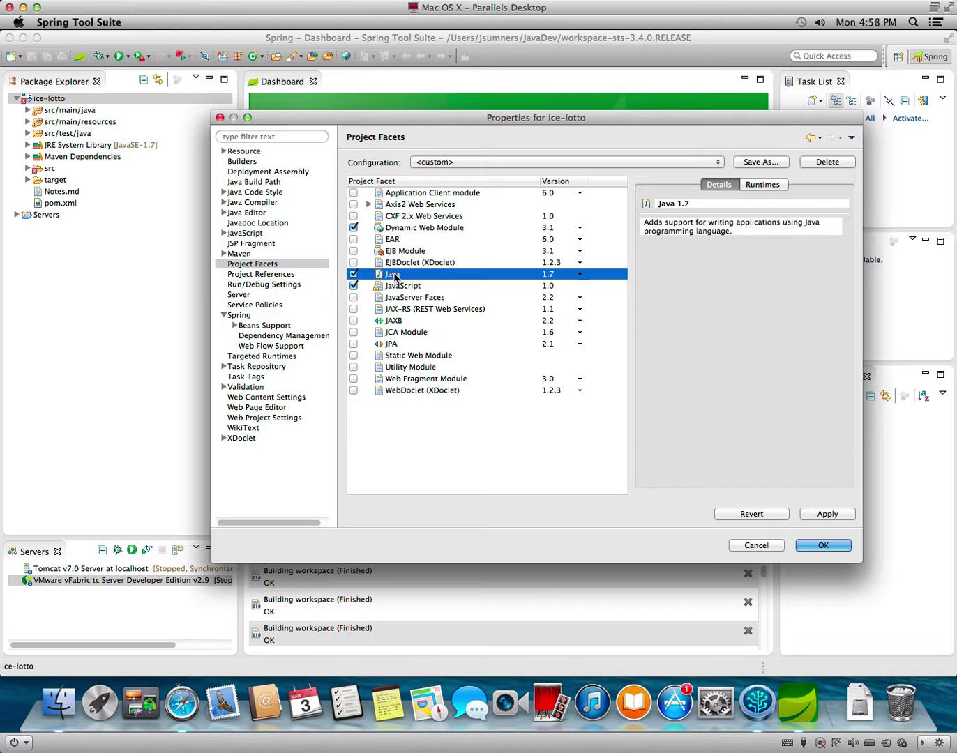
{"action": "left_click", "coordinate": [402, 230]}
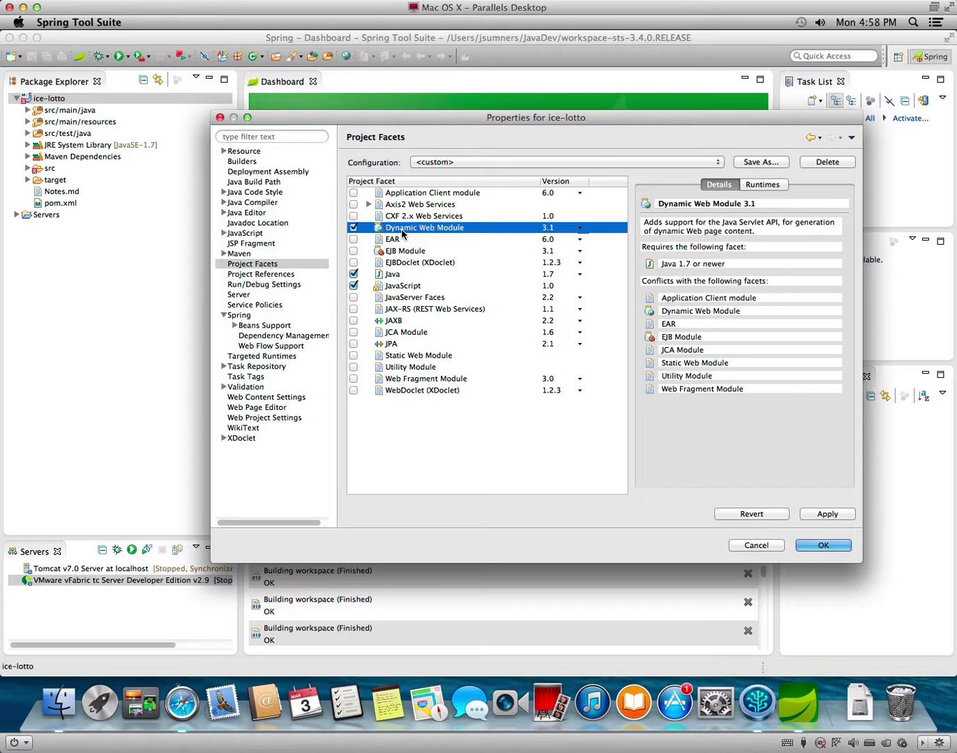
{"action": "left_click", "coordinate": [764, 185]}
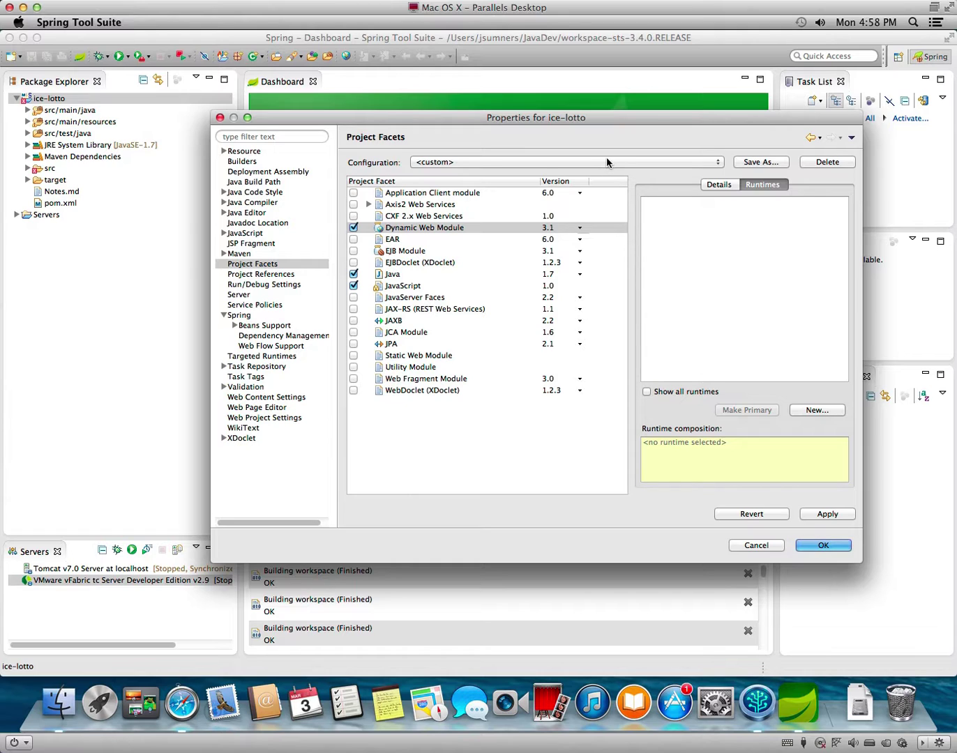
Review Maven's Java EE Integration and Lifecycle Mapping settings and the Deployment Assembly.
{"action": "left_click", "coordinate": [250, 255]}
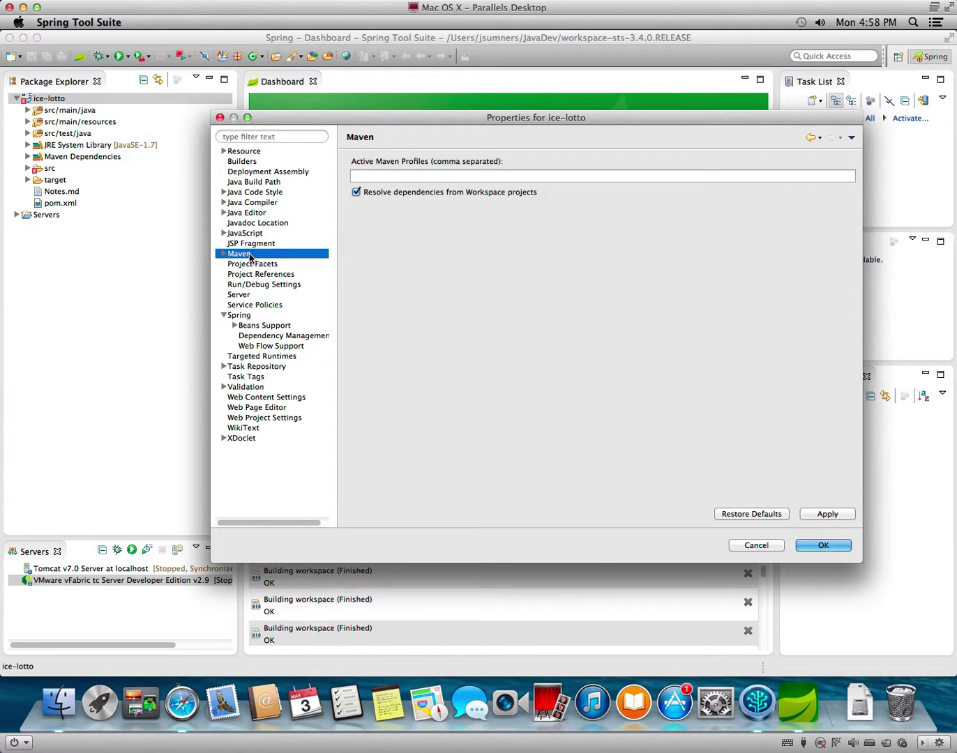
{"action": "left_click", "coordinate": [223, 255]}
{"action": "left_click", "coordinate": [244, 266]}
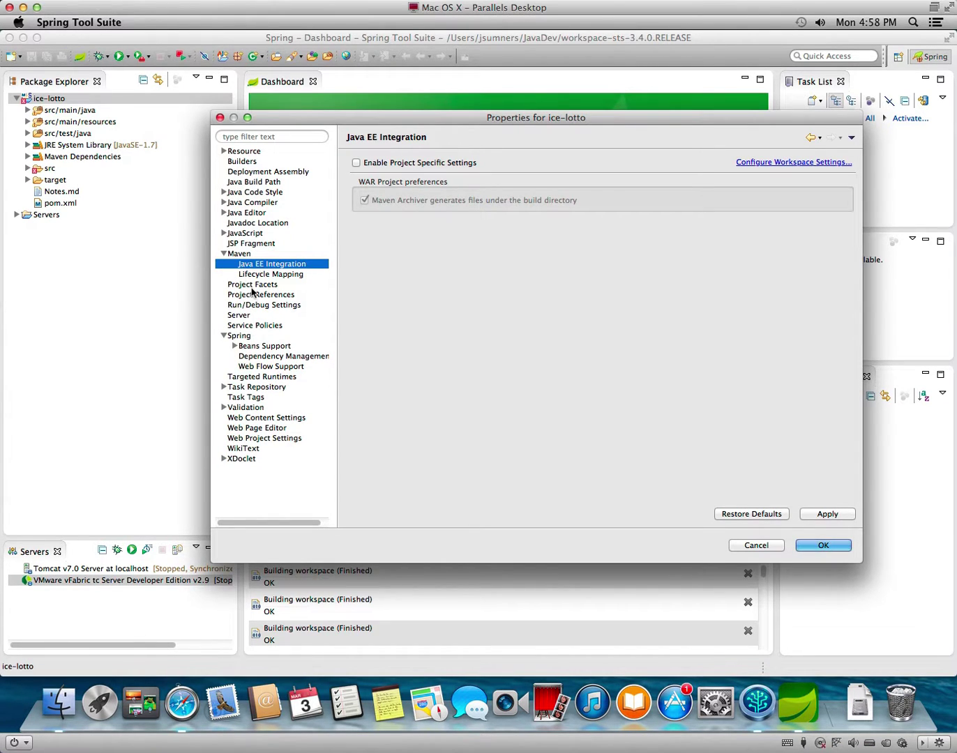
{"action": "left_click", "coordinate": [255, 276]}
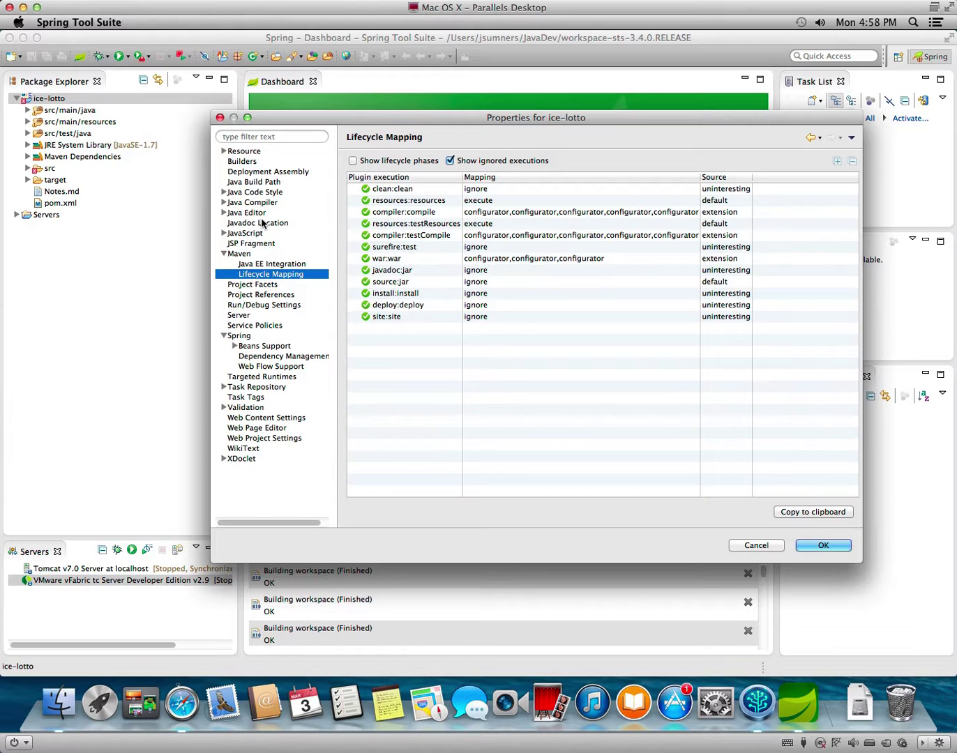
{"action": "left_click", "coordinate": [250, 172]}
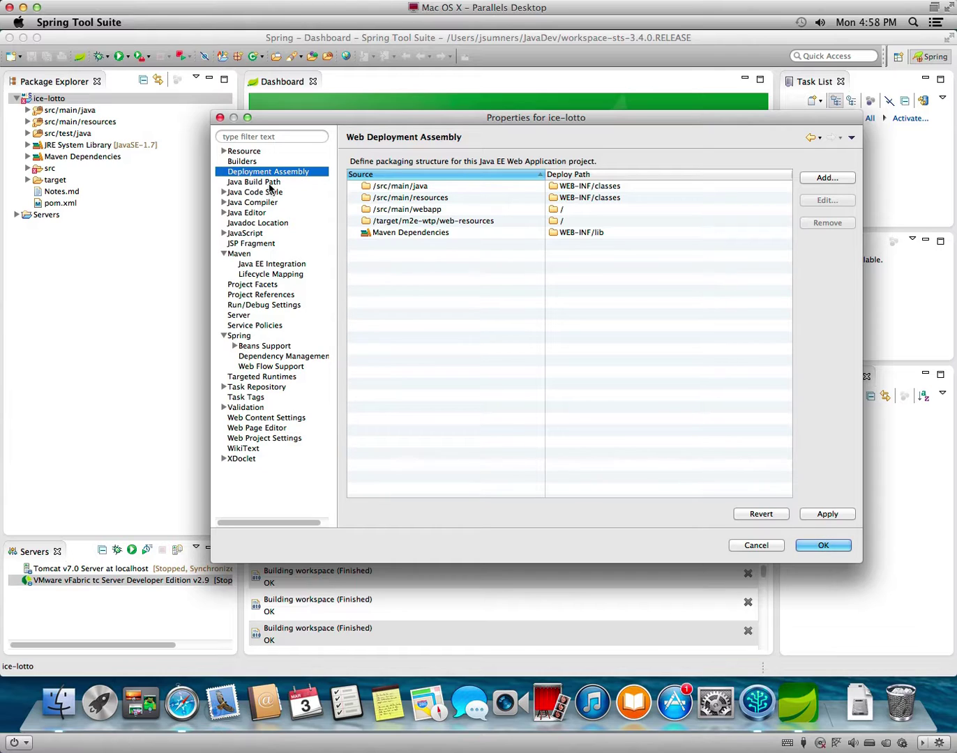
Inspect the Java Build Path Source, Projects and Libraries tabs.
{"action": "left_click", "coordinate": [271, 182]}
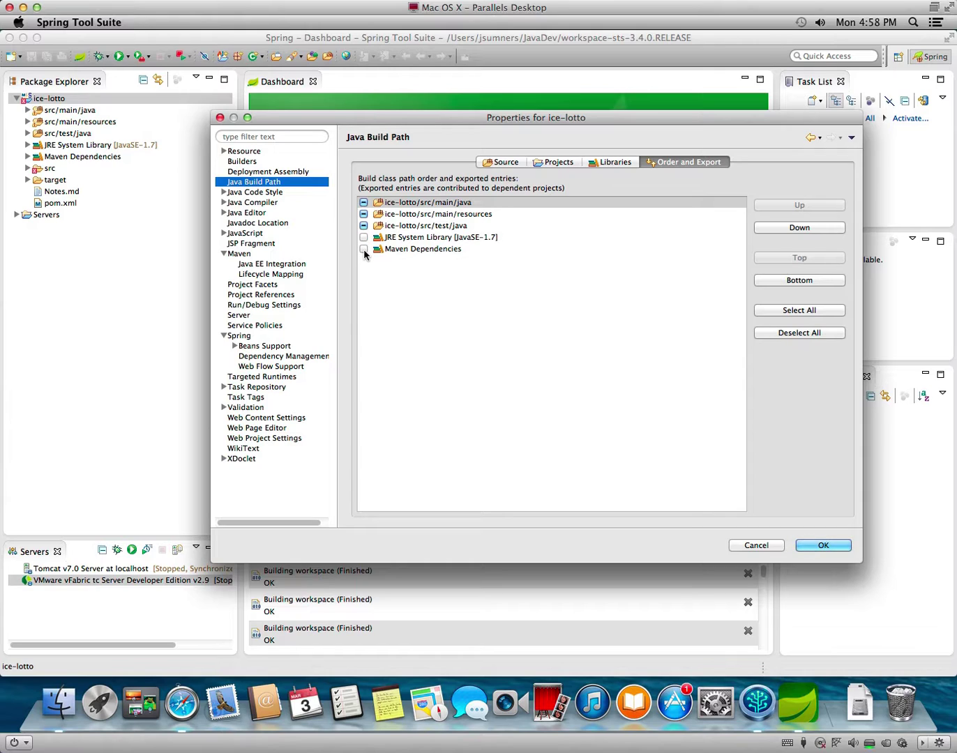
{"action": "left_click", "coordinate": [506, 163]}
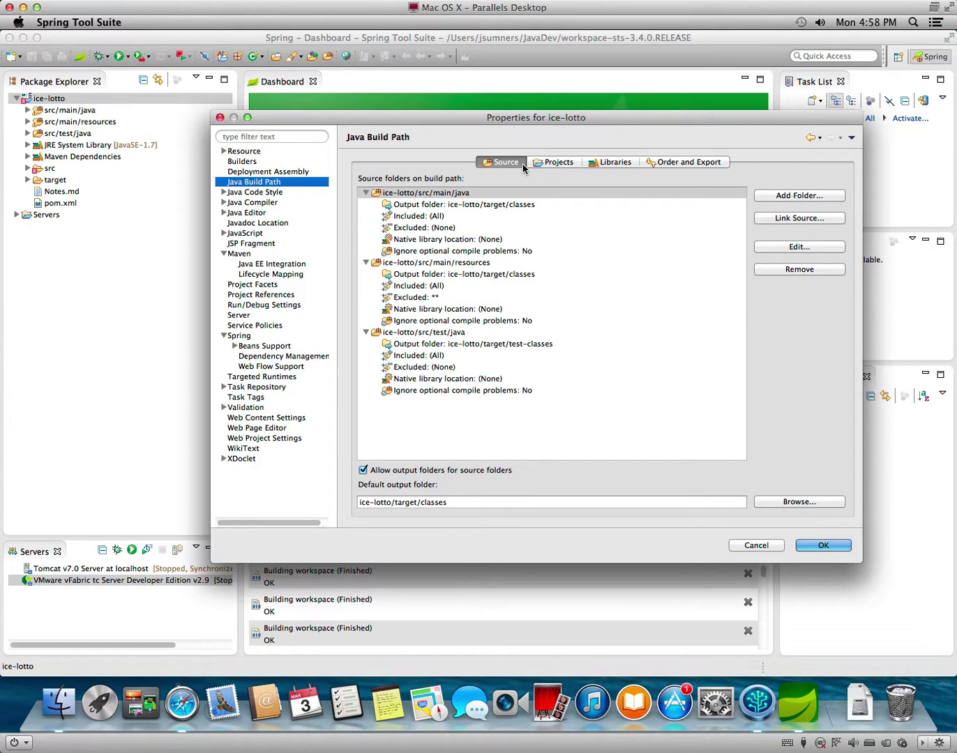
{"action": "left_click", "coordinate": [551, 162]}
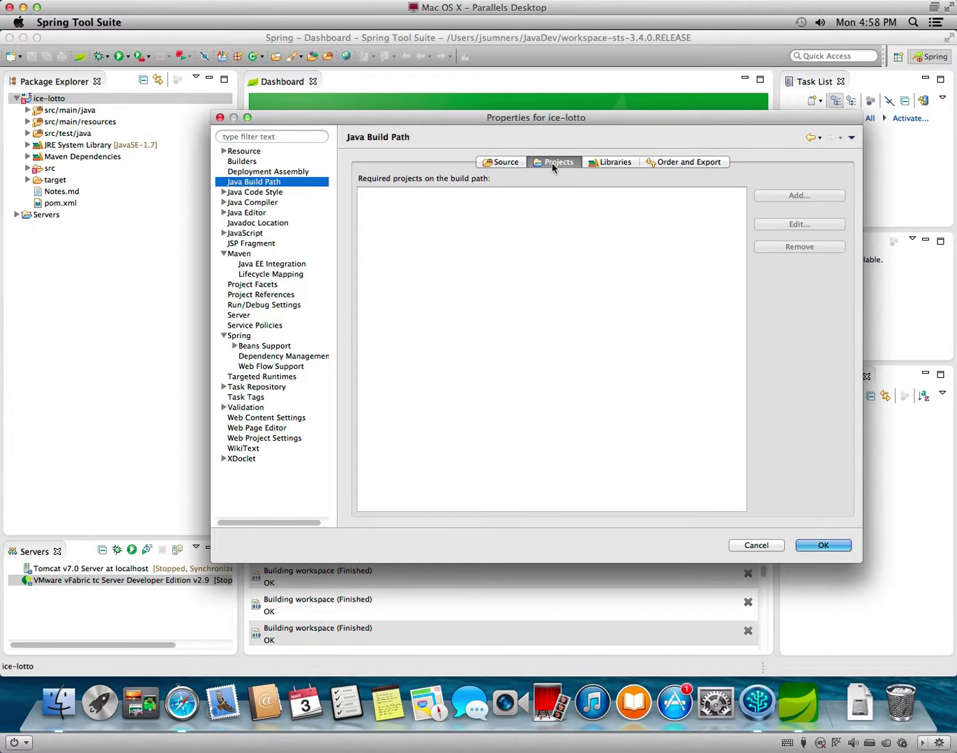
{"action": "left_click", "coordinate": [620, 164]}
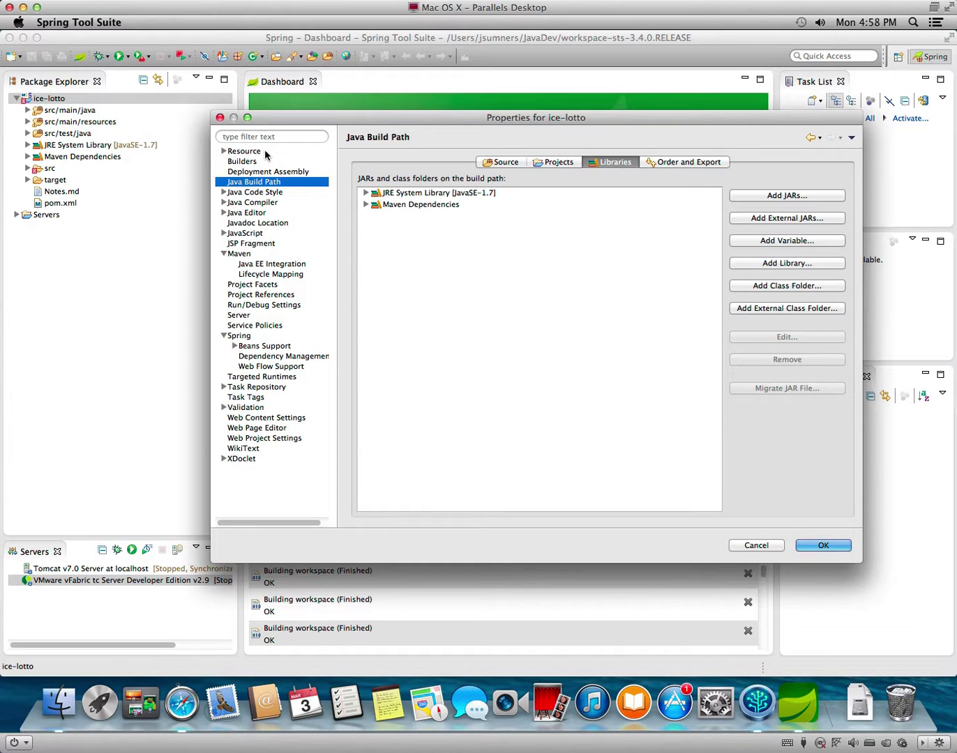
Save the ice-lotto properties and accept the Maven Java EE Integration configuration update.
{"action": "left_click", "coordinate": [835, 546]}
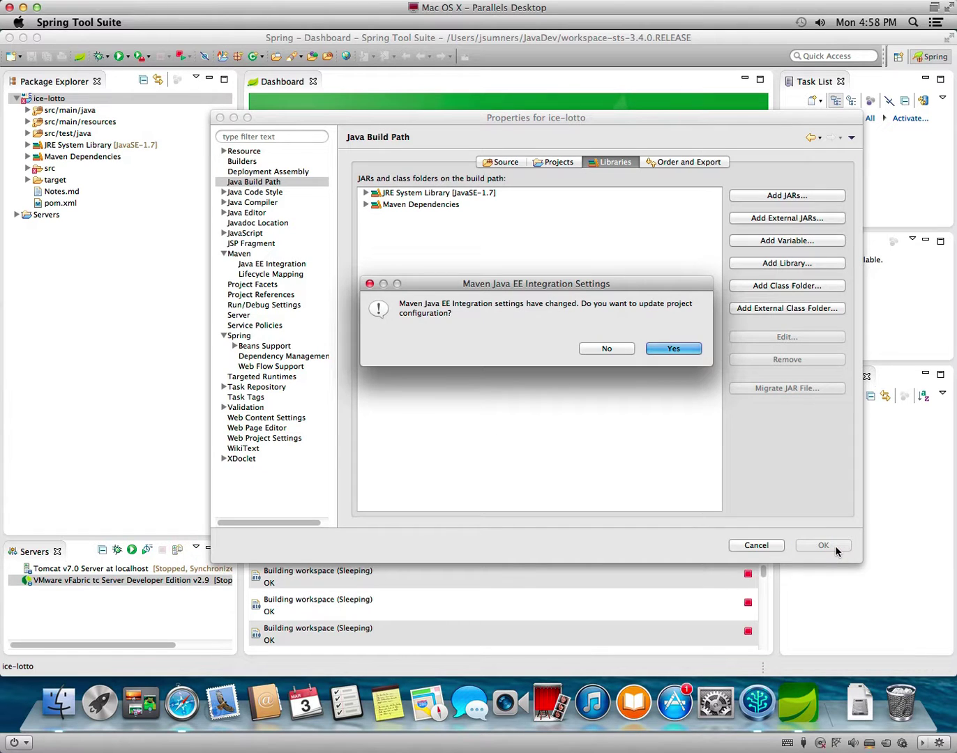
{"action": "left_click", "coordinate": [673, 350]}
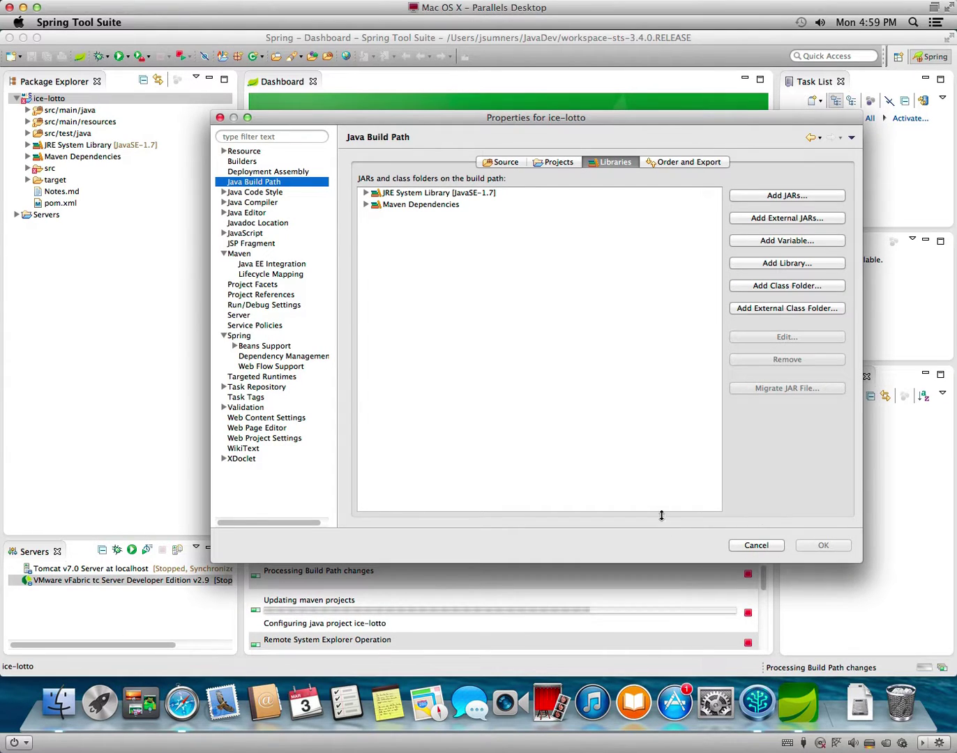
{"action": "left_click", "coordinate": [753, 546]}
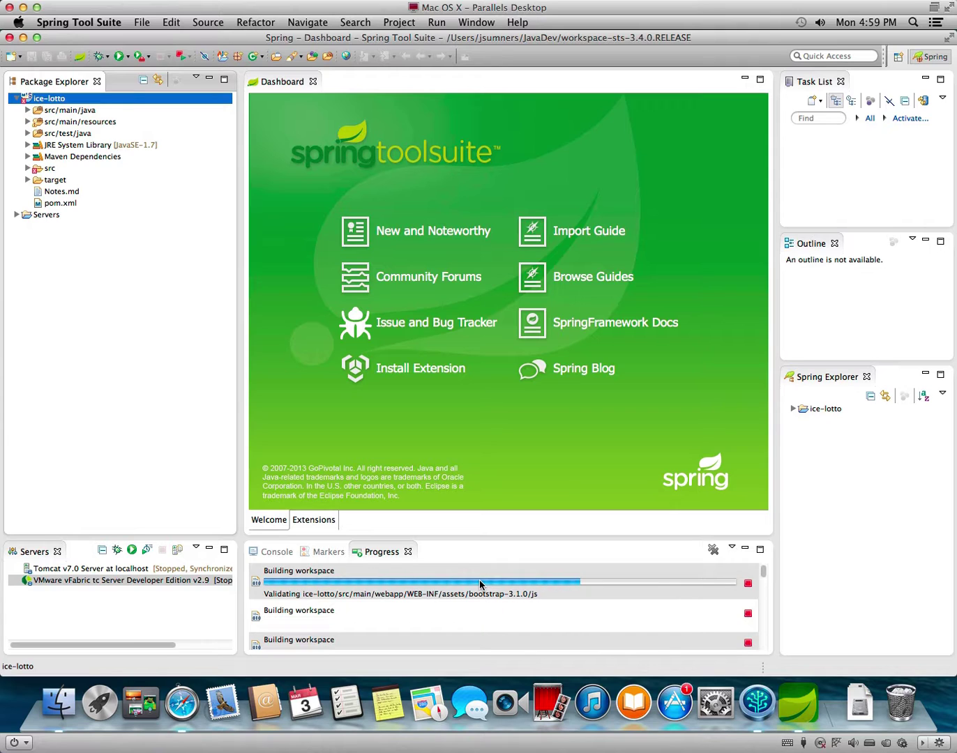
Clear the finished operations from the Progress list.
{"action": "left_click", "coordinate": [431, 587]}
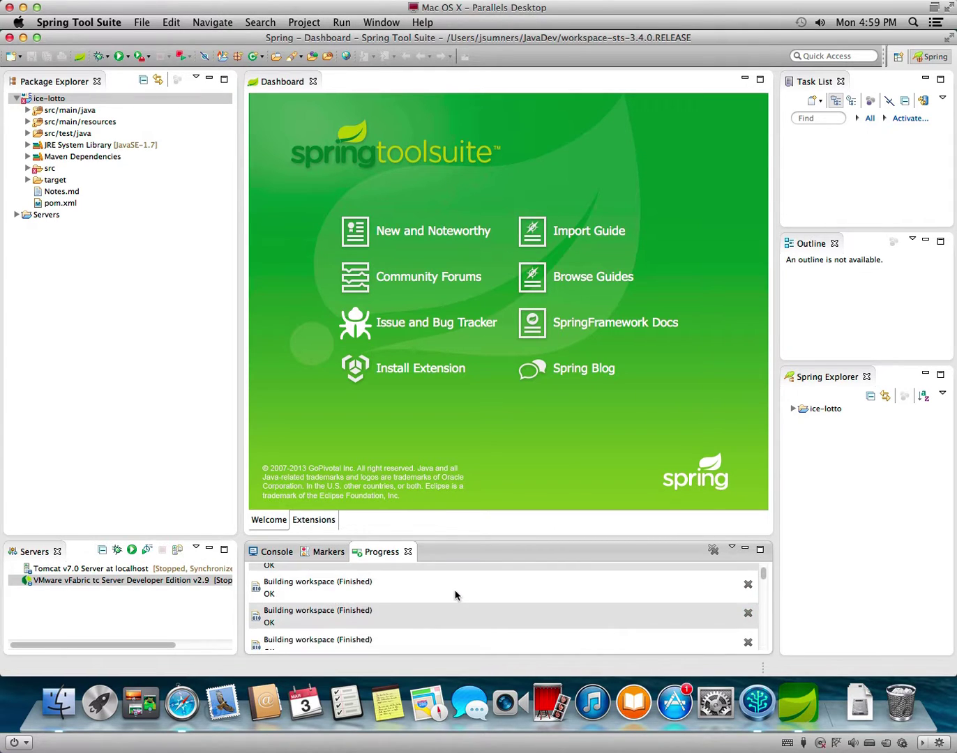
{"action": "scroll", "coordinate": [641, 577], "scroll_direction": "up", "scroll_amount": 1}
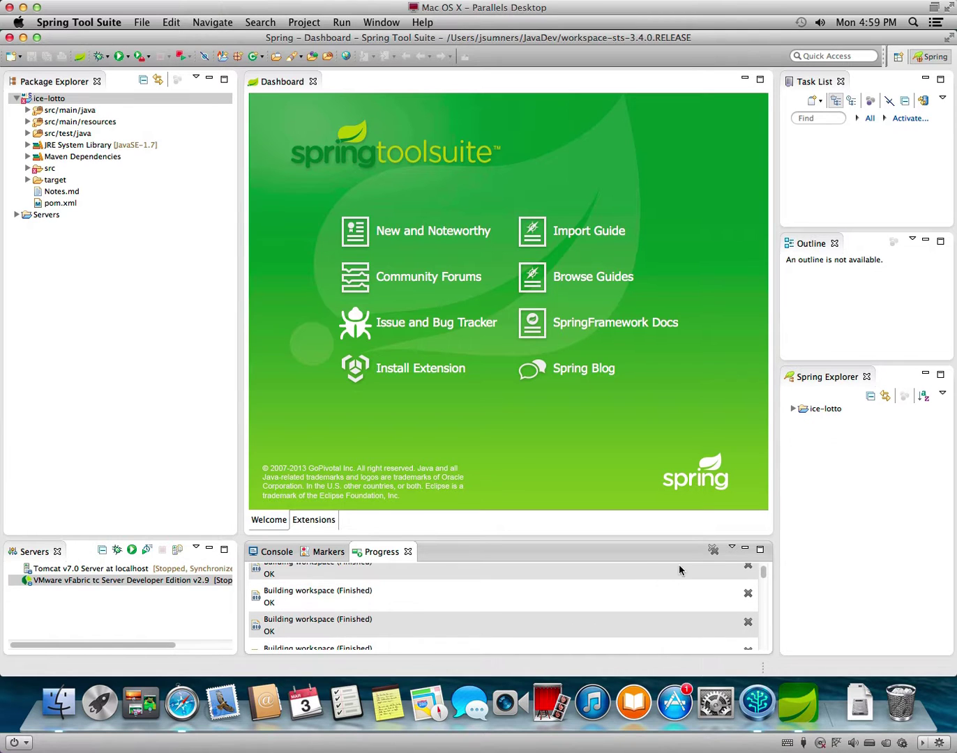
{"action": "left_click", "coordinate": [712, 550]}
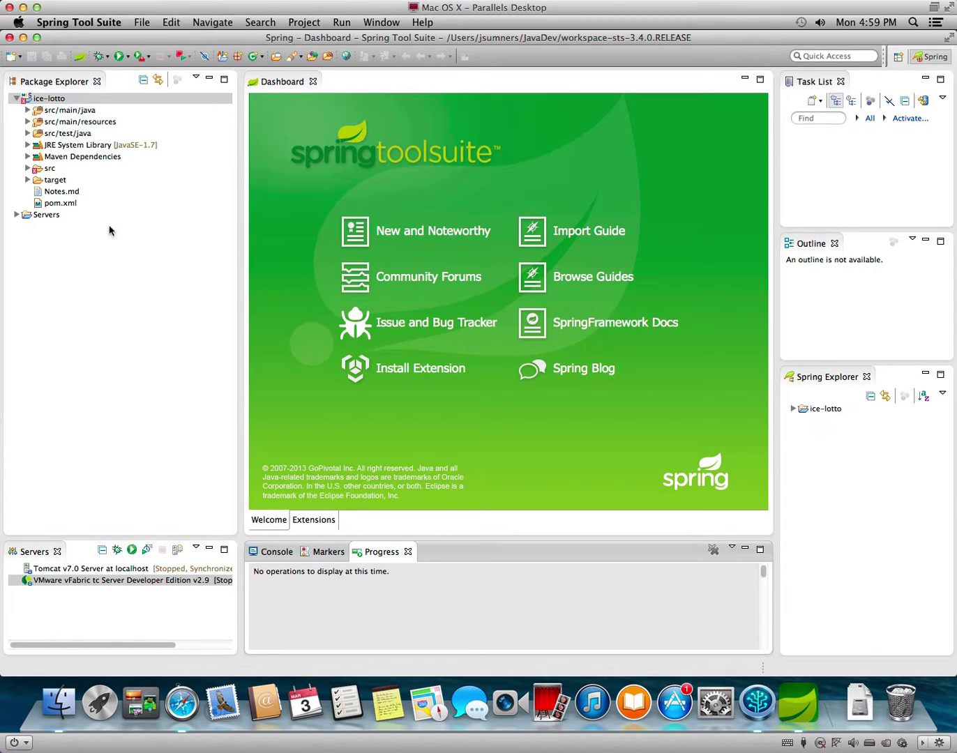
Open the vFabric tc Server v2.9 configuration, review Publishing and Modules, then close the editor.
{"action": "left_click", "coordinate": [16, 216]}
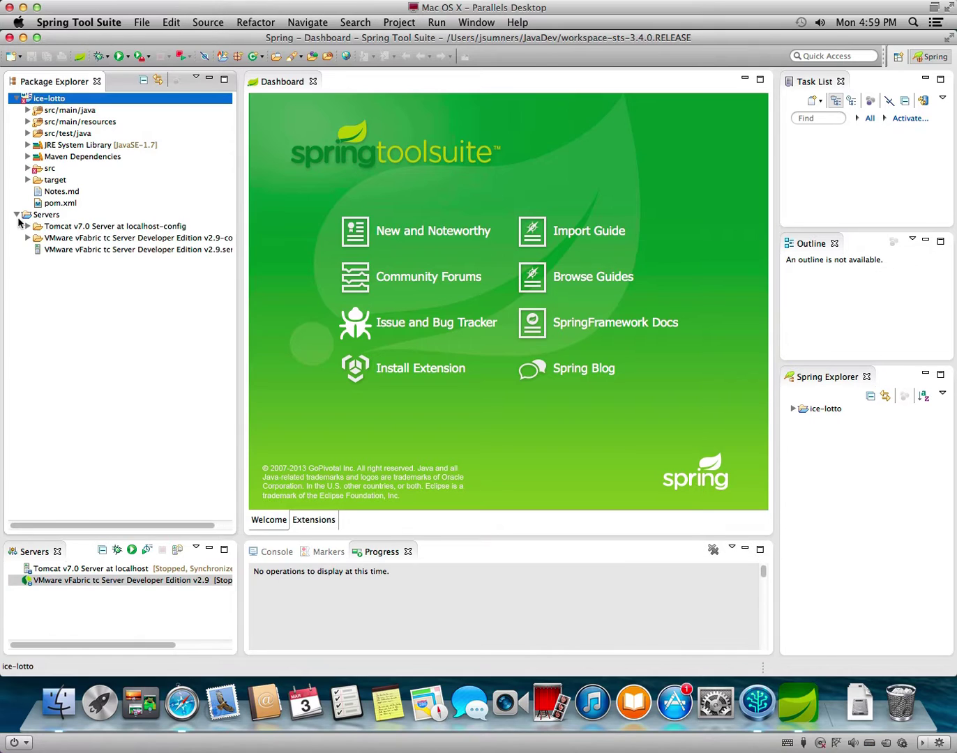
{"action": "left_click", "coordinate": [88, 250]}
{"action": "double_click", "coordinate": [89, 251]}
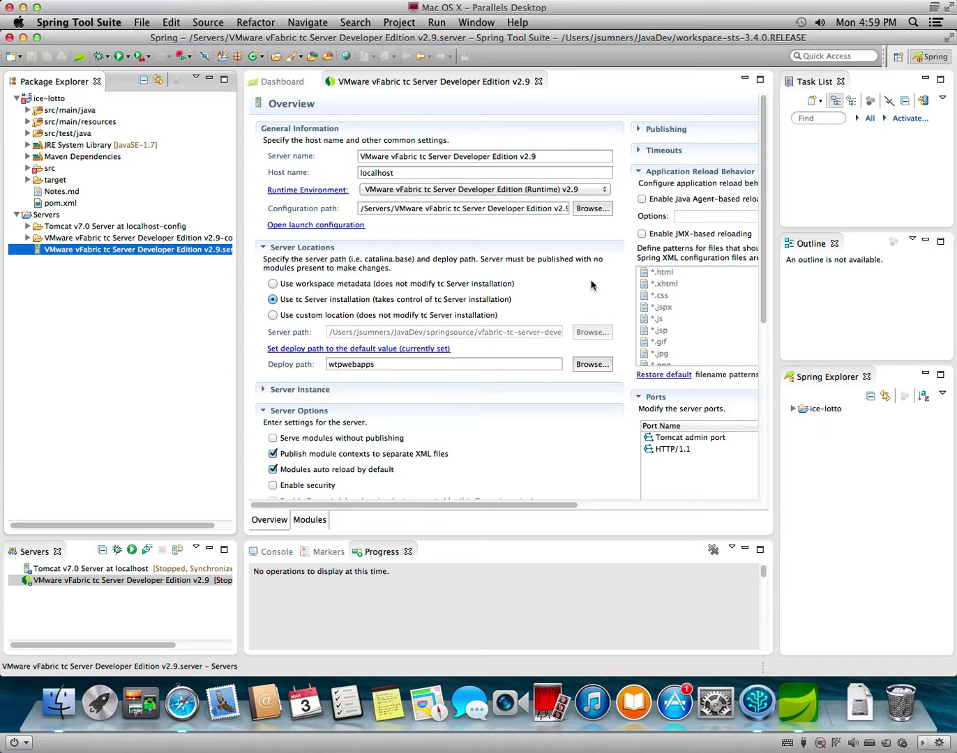
{"action": "scroll", "coordinate": [568, 319], "scroll_direction": "right", "scroll_amount": 5}
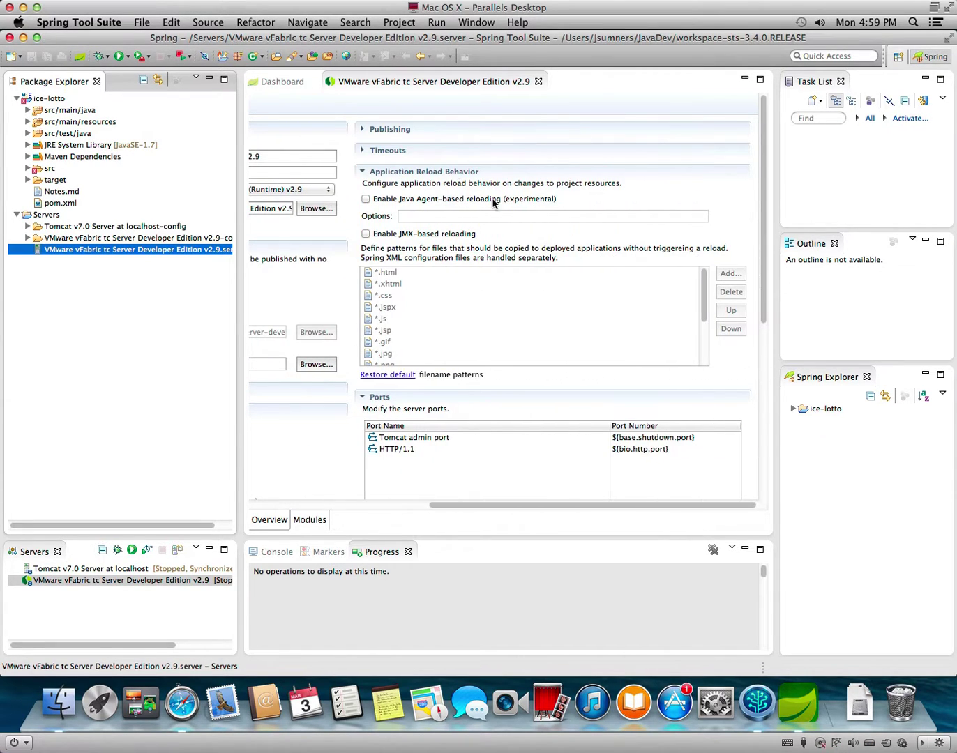
{"action": "left_click", "coordinate": [362, 130]}
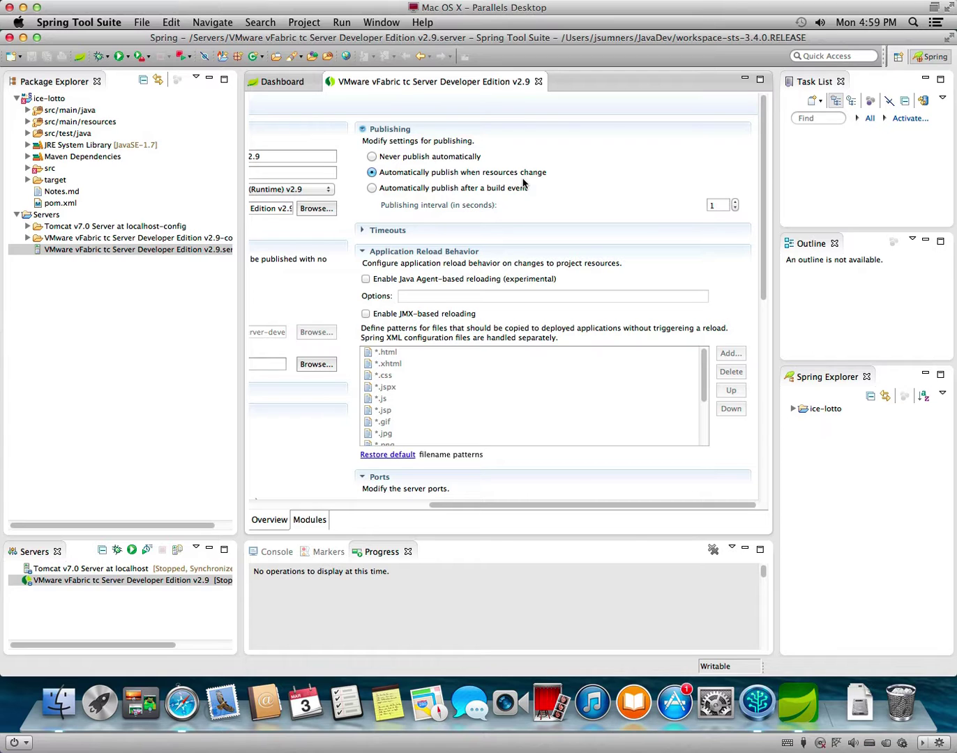
{"action": "scroll", "coordinate": [473, 258], "scroll_direction": "left", "scroll_amount": 5}
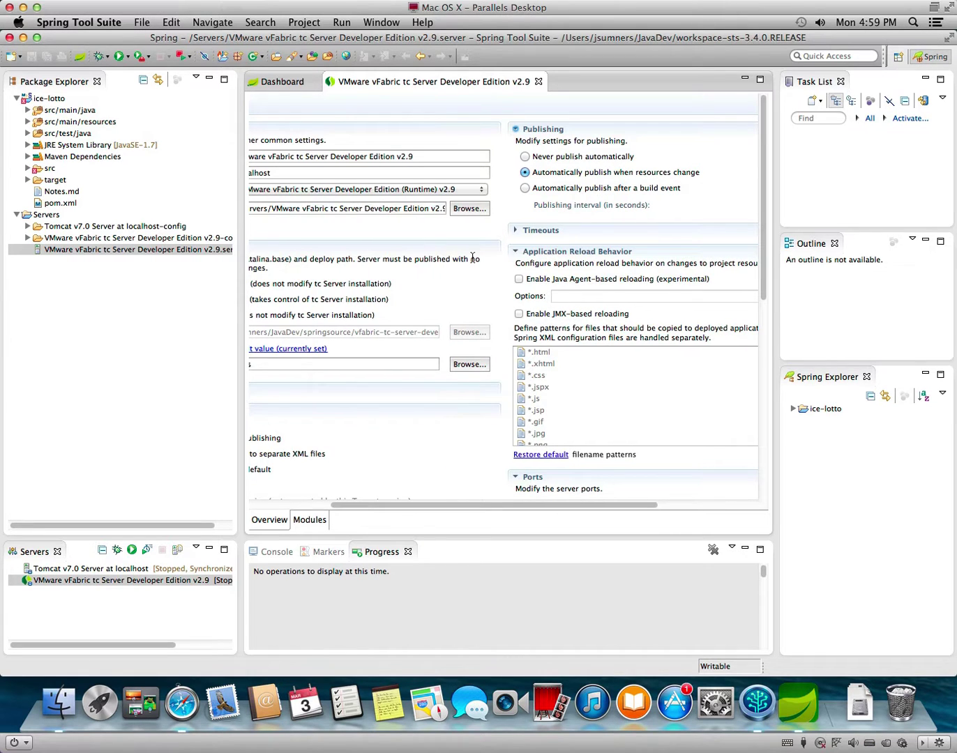
{"action": "left_click_drag", "start_coordinate": [443, 505], "coordinate": [323, 507]}
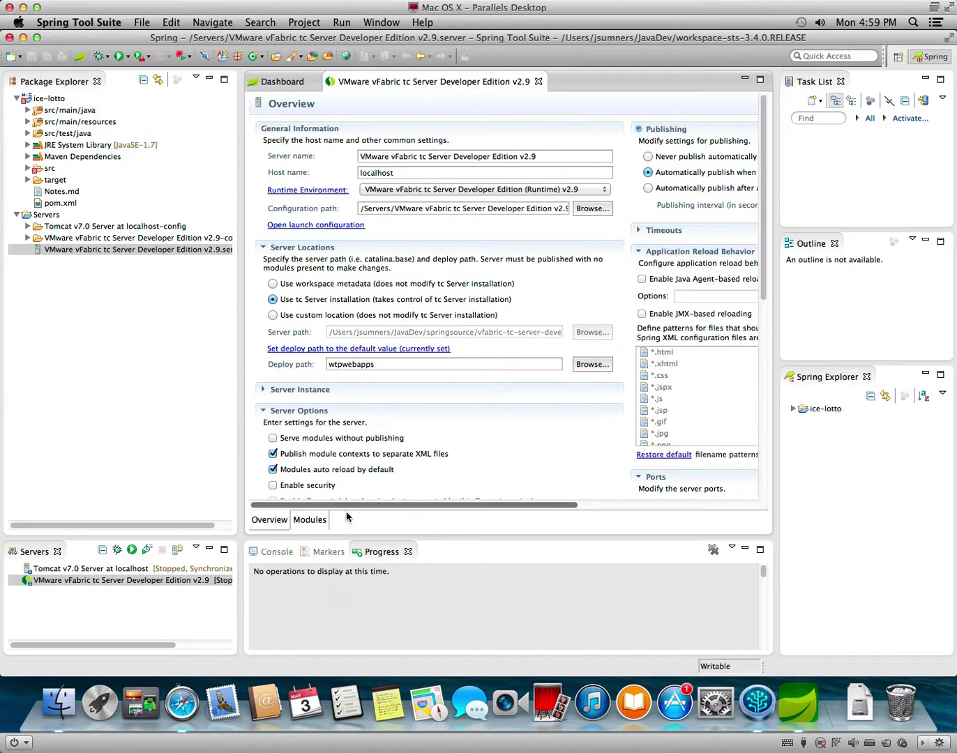
{"action": "left_click", "coordinate": [311, 520]}
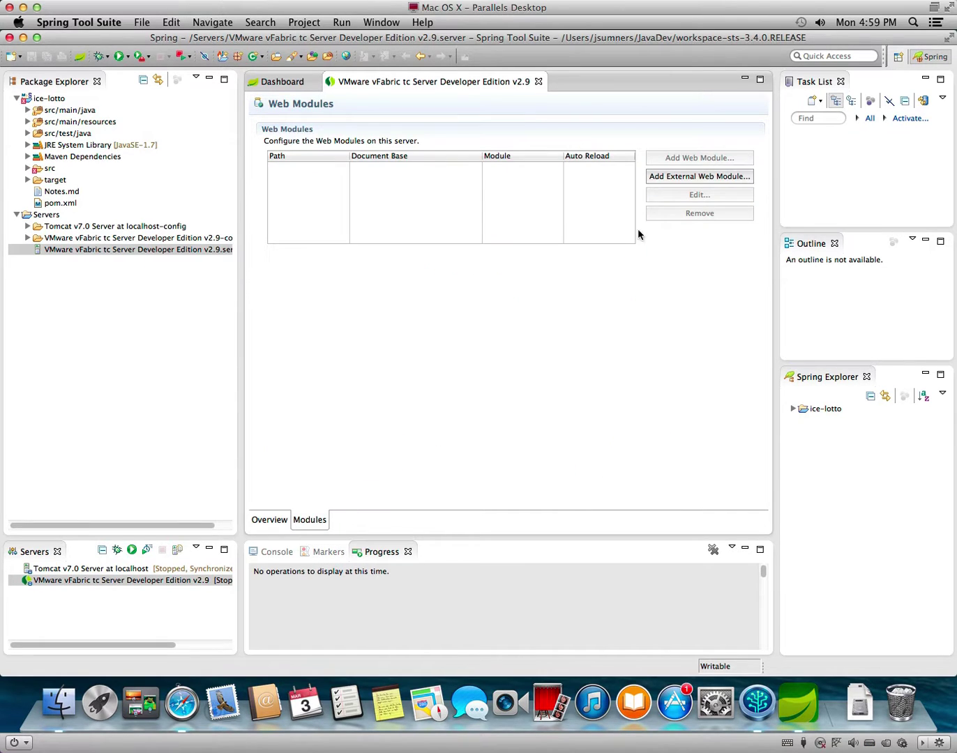
{"action": "left_click", "coordinate": [538, 81]}
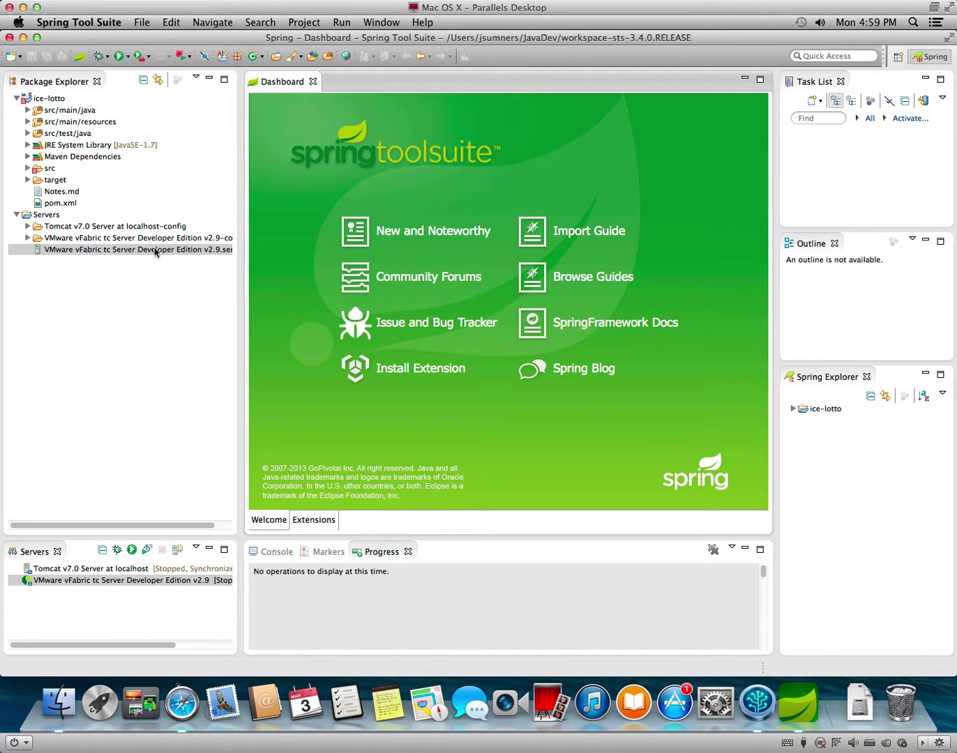
{"action": "left_click", "coordinate": [47, 99]}
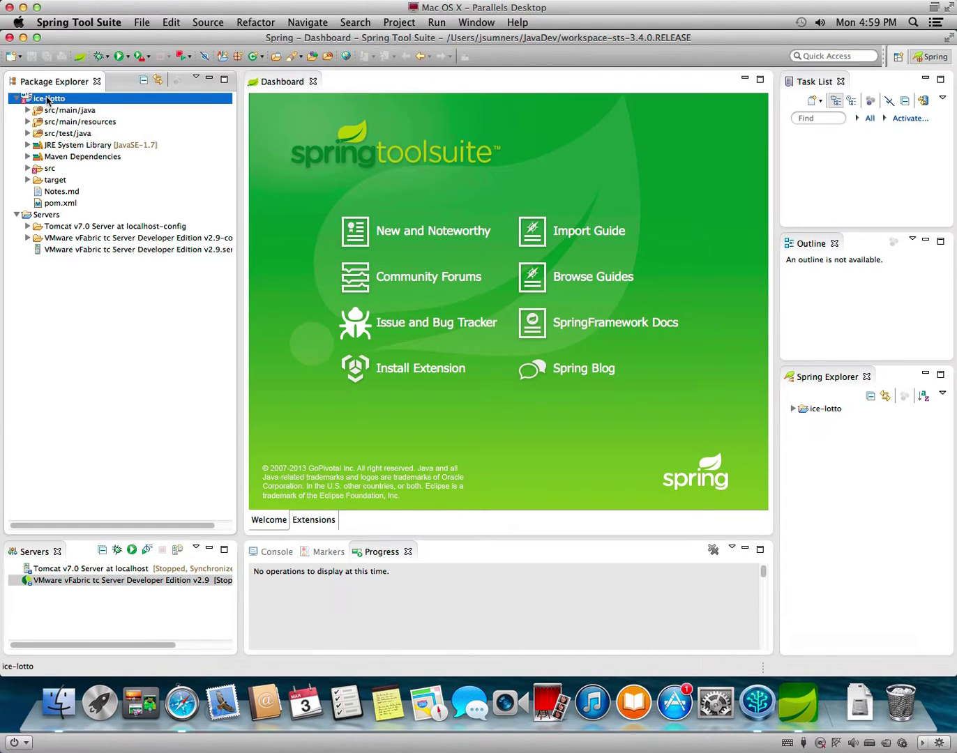
{"action": "left_click", "coordinate": [129, 58]}
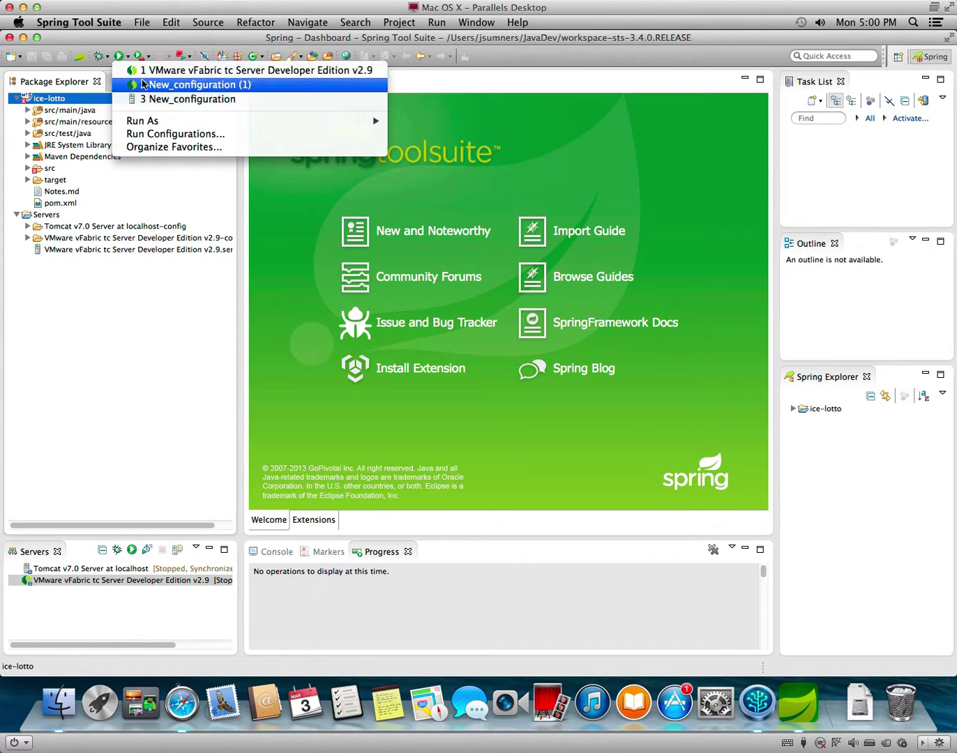
{"action": "mouse_move", "coordinate": [152, 121]}
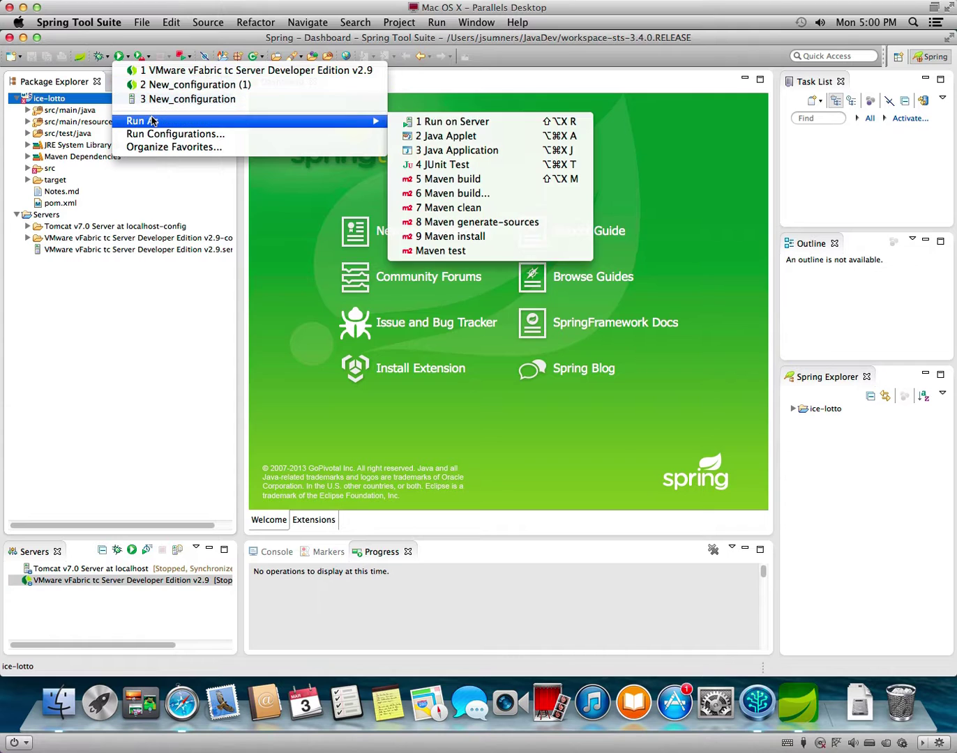
{"action": "left_click", "coordinate": [437, 125]}
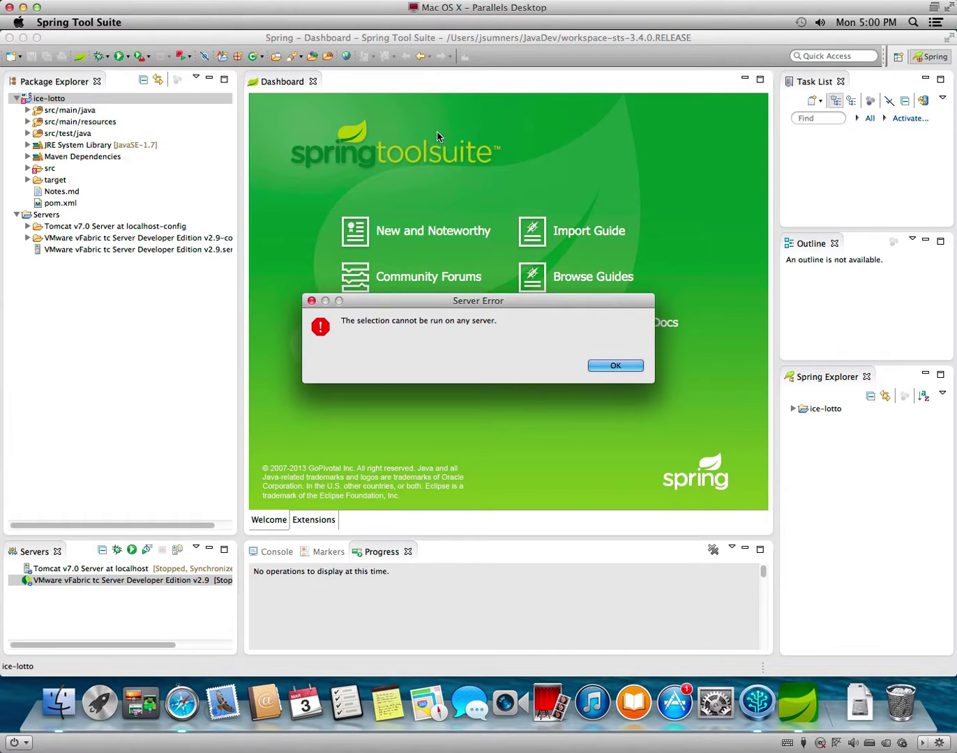
{"action": "left_click", "coordinate": [613, 368]}
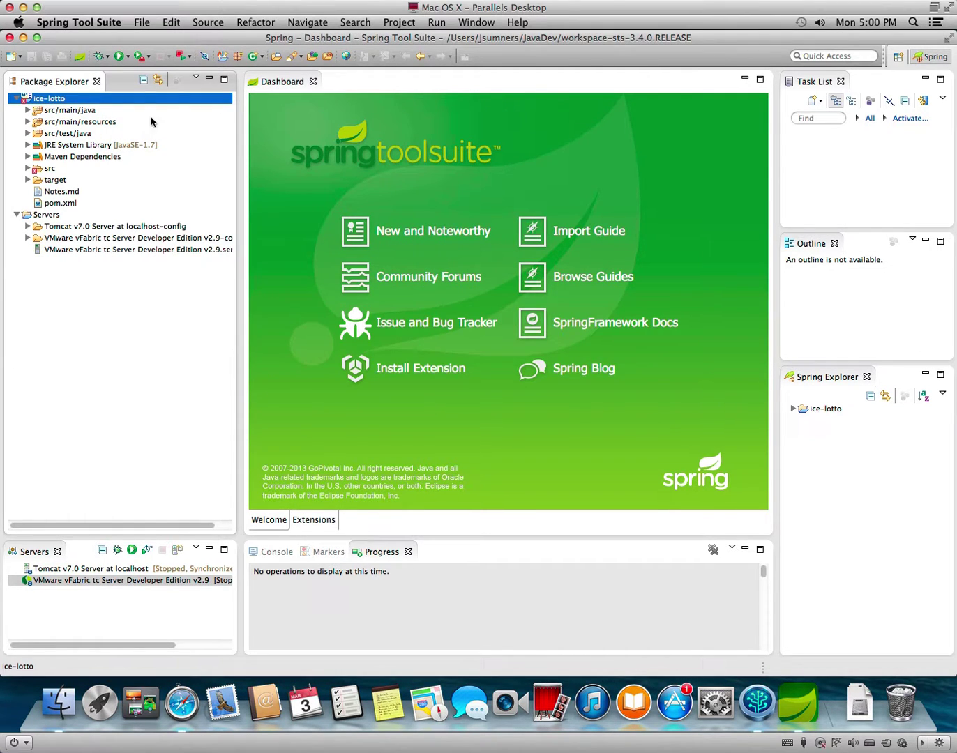
{"action": "right_click", "coordinate": [107, 101]}
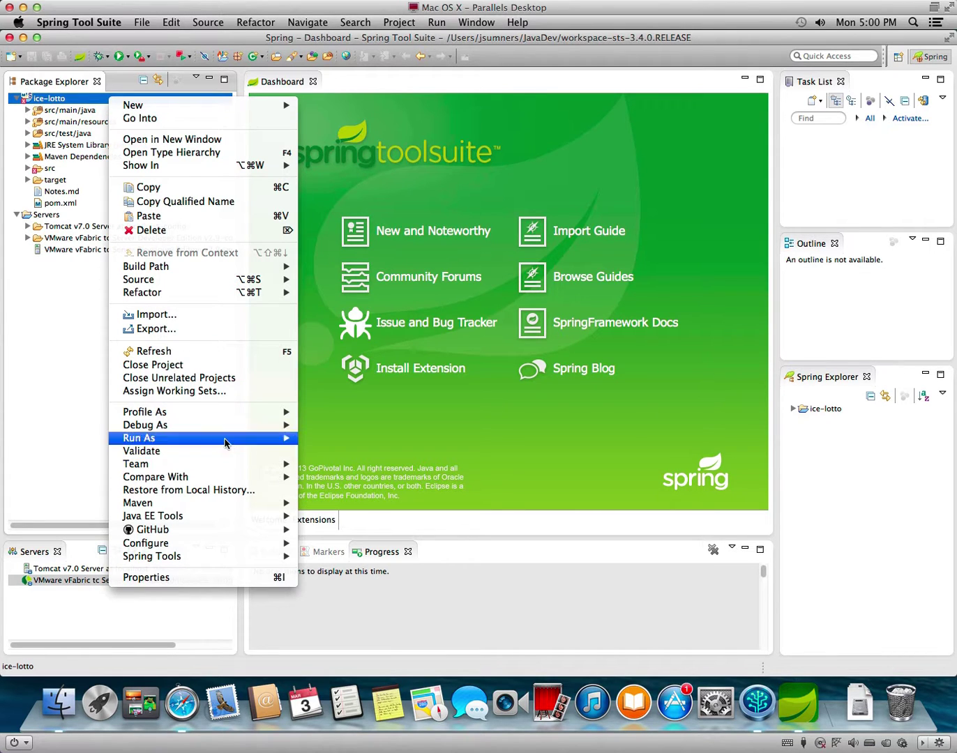
{"action": "mouse_move", "coordinate": [224, 522]}
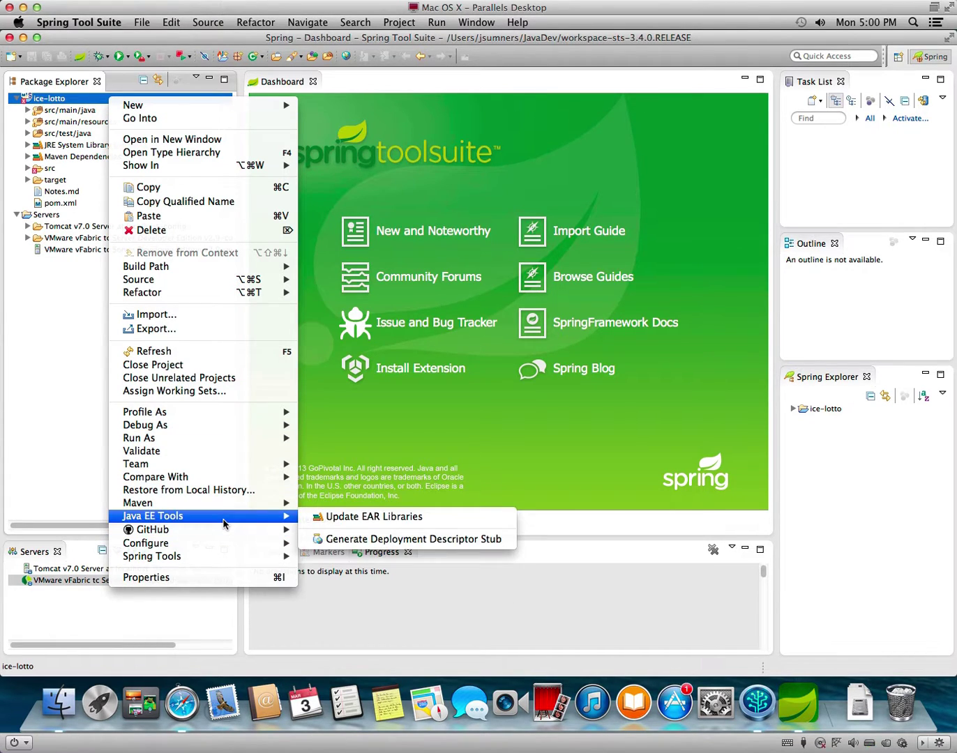
{"action": "mouse_move", "coordinate": [218, 556]}
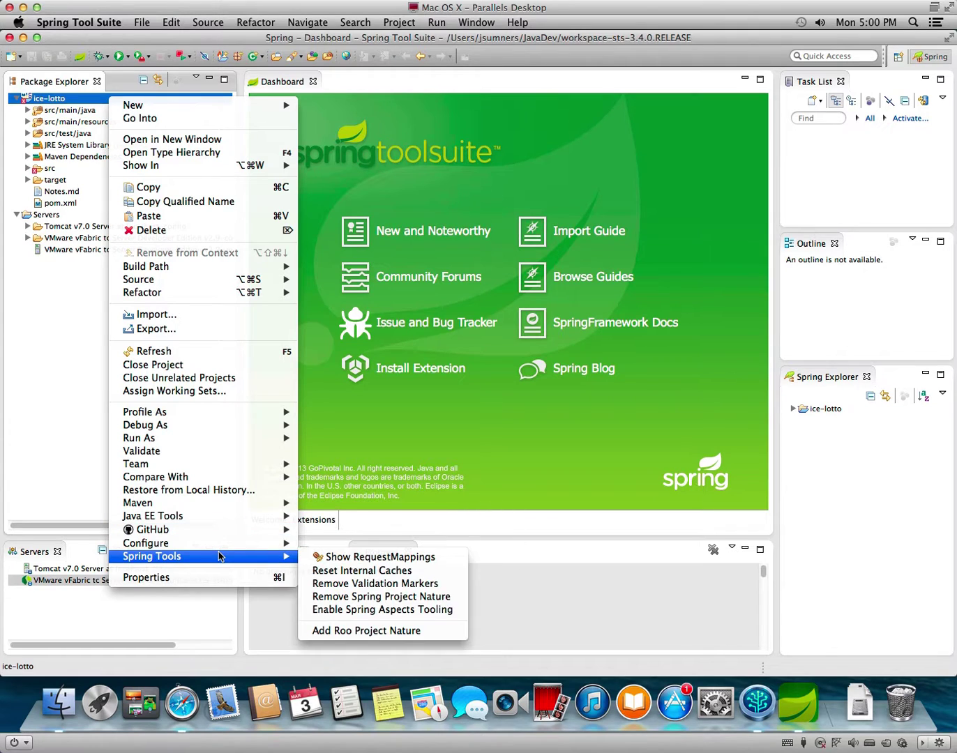
{"action": "left_click", "coordinate": [401, 559]}
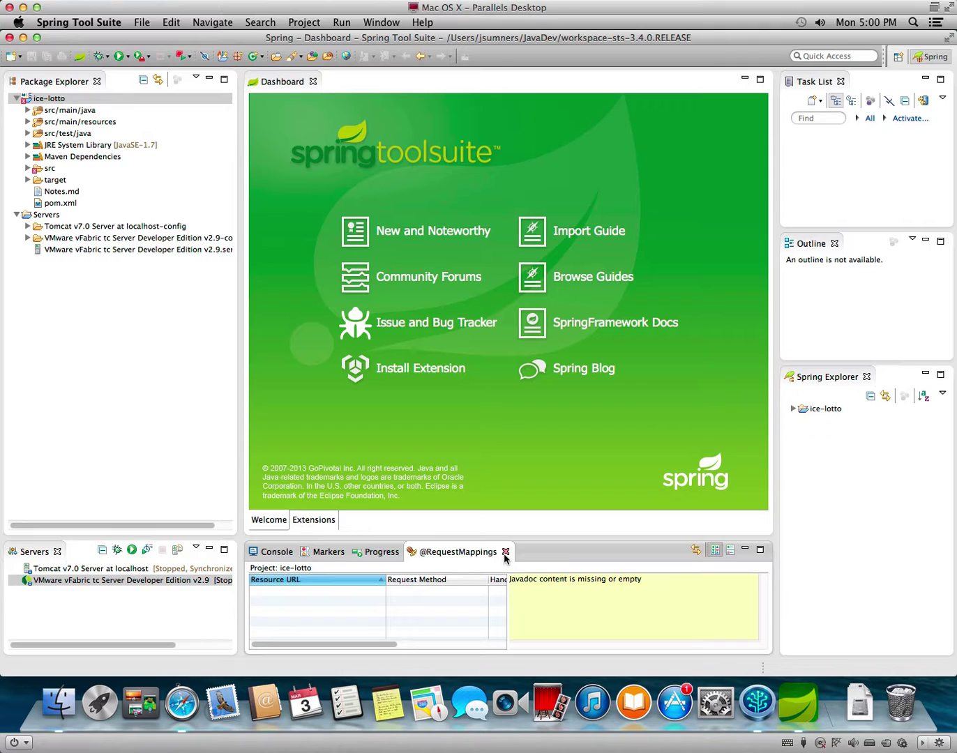
{"action": "left_click", "coordinate": [506, 552]}
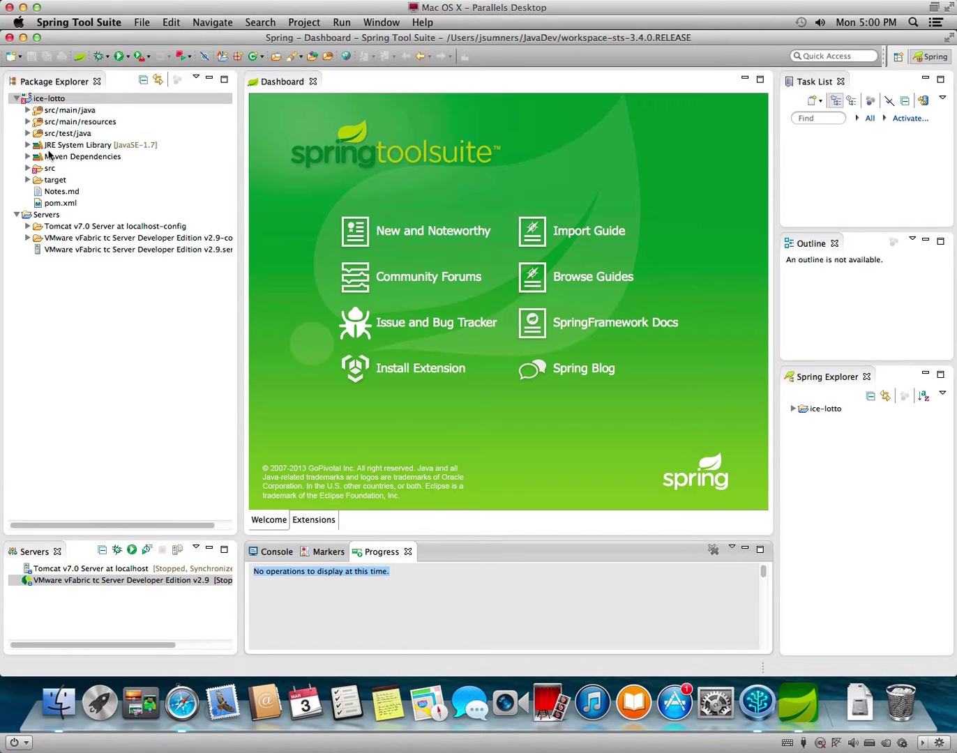
{"action": "left_click", "coordinate": [30, 181]}
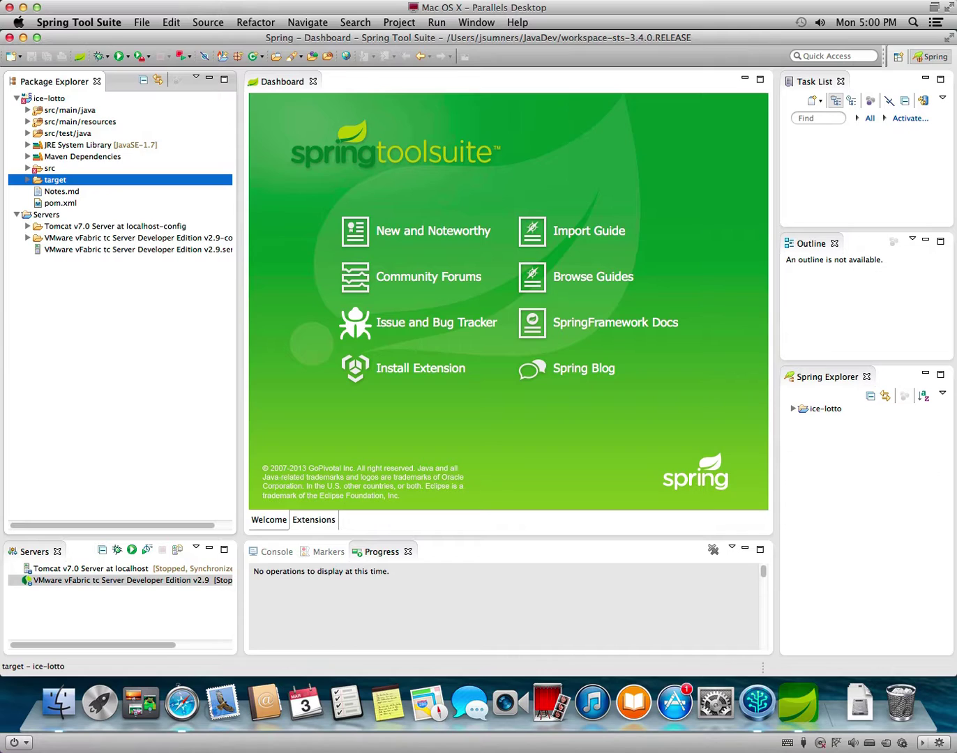
{"action": "left_click", "coordinate": [890, 0]}
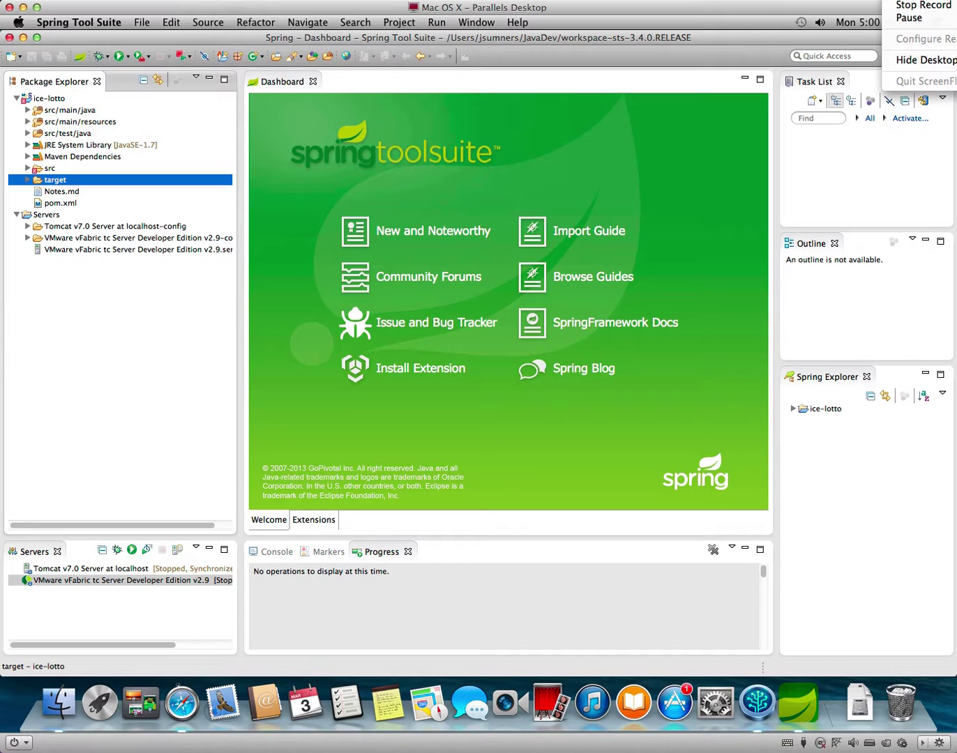
{"action": "left_click", "coordinate": [905, 5]}
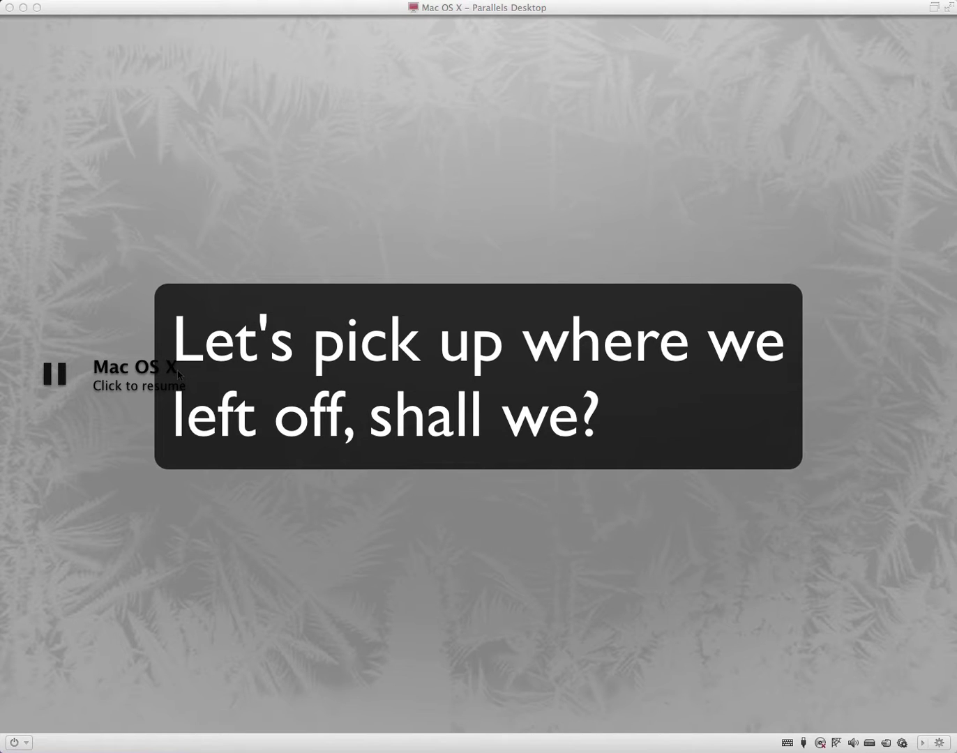
{"action": "left_click", "coordinate": [149, 378]}
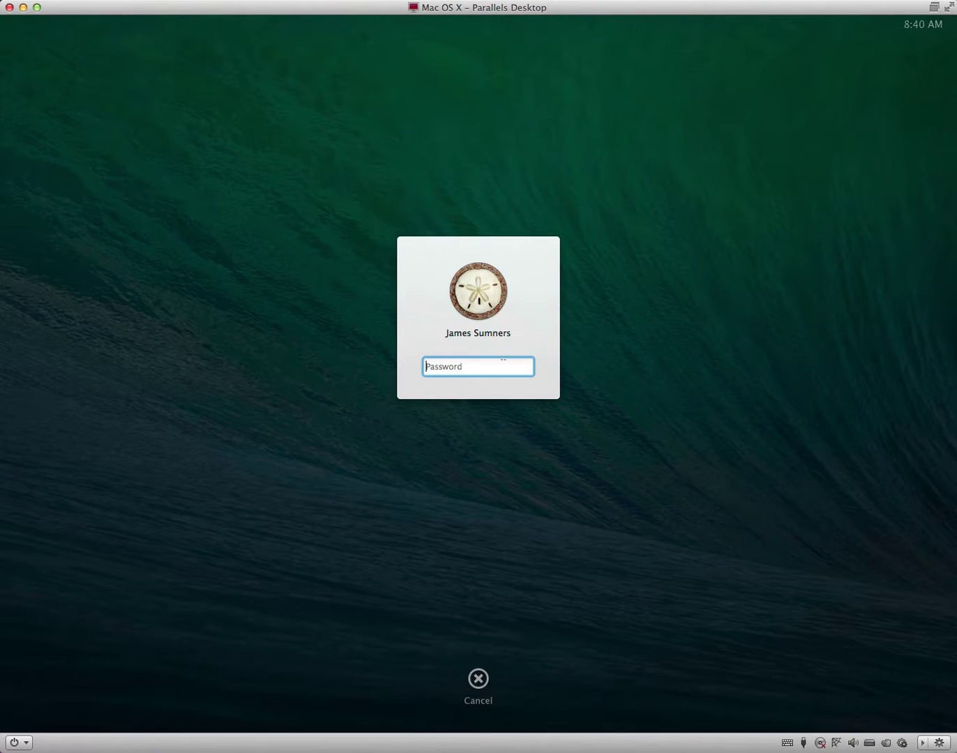
{"action": "type", "text": "•••••••"}
{"action": "key", "text": "Return"}
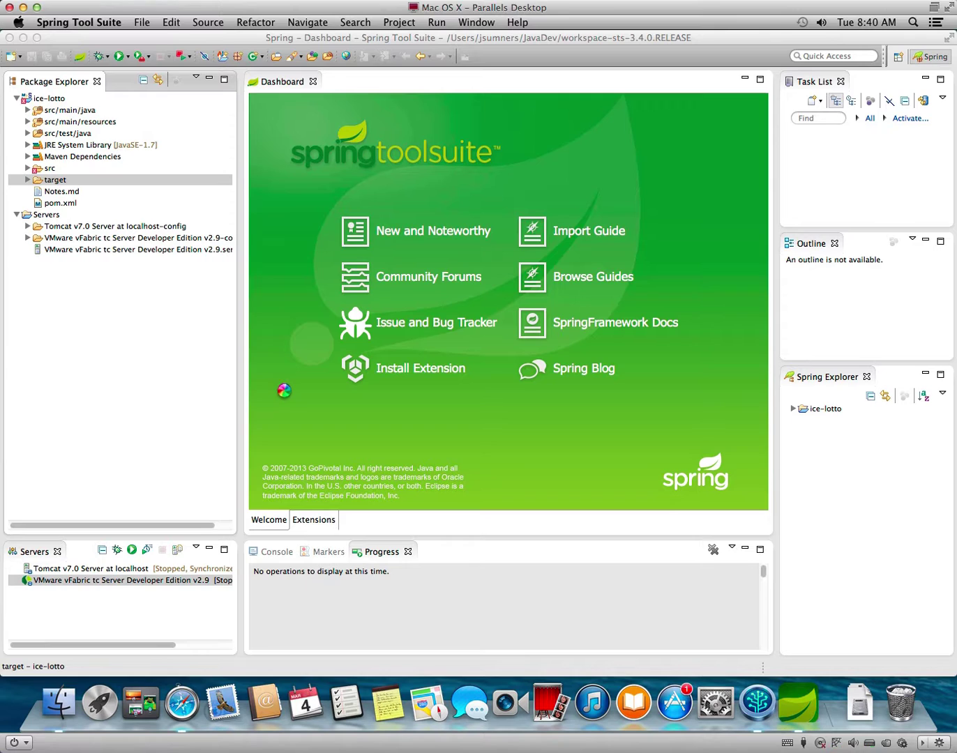
Run Maven > Update Project on the ice-lotto project, keeping ice-lotto selected, and confirm.
{"action": "left_click", "coordinate": [57, 99]}
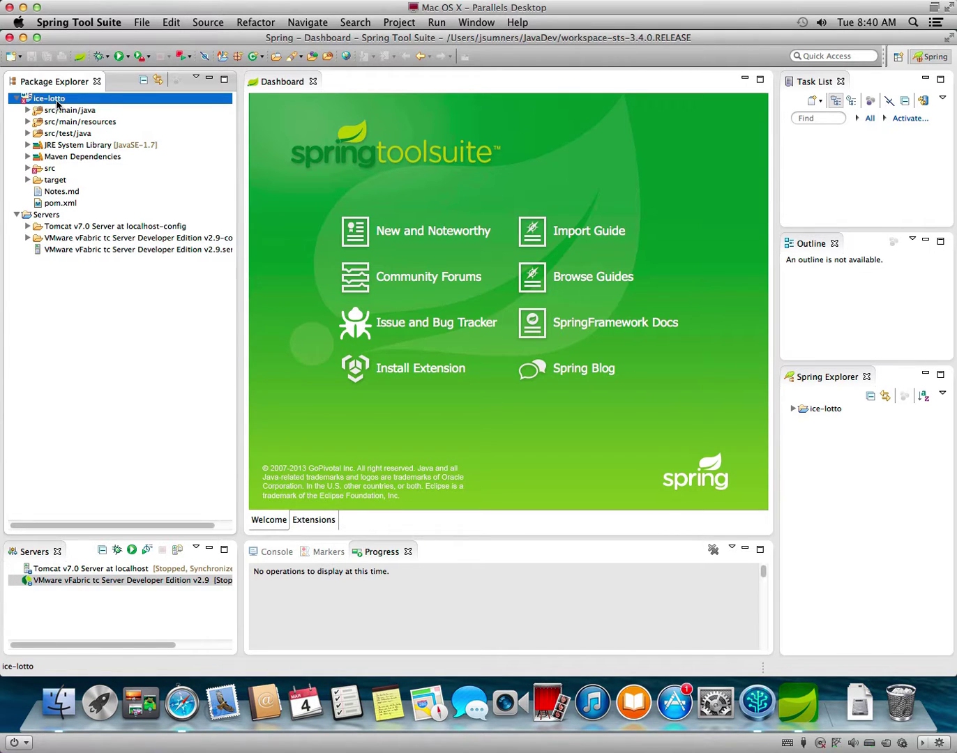
{"action": "right_click", "coordinate": [58, 104]}
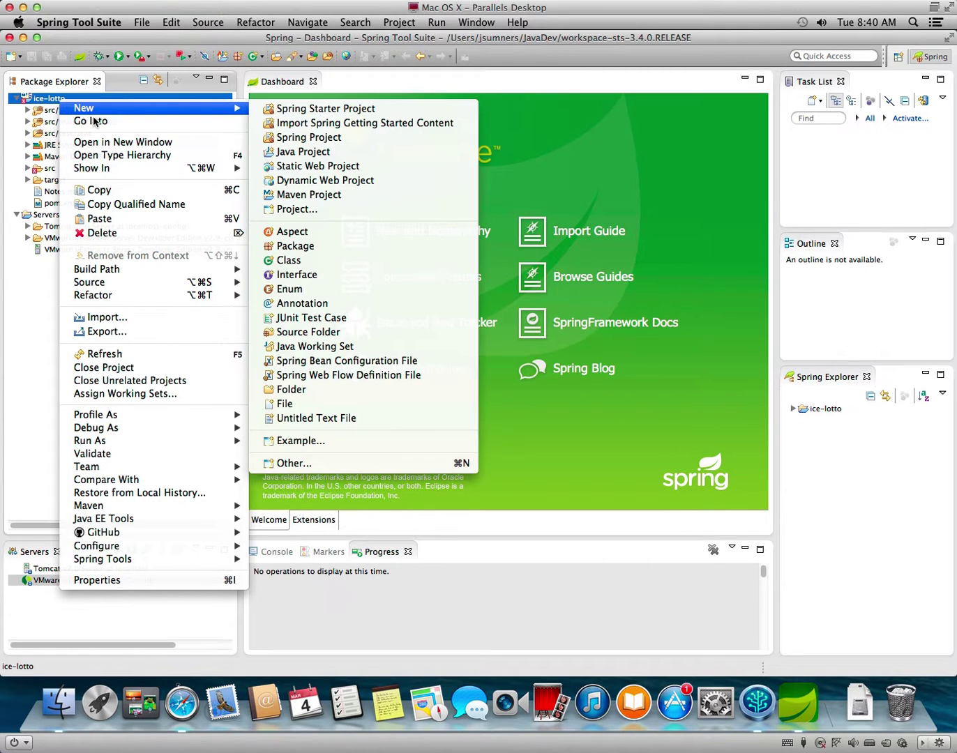
{"action": "mouse_move", "coordinate": [139, 504]}
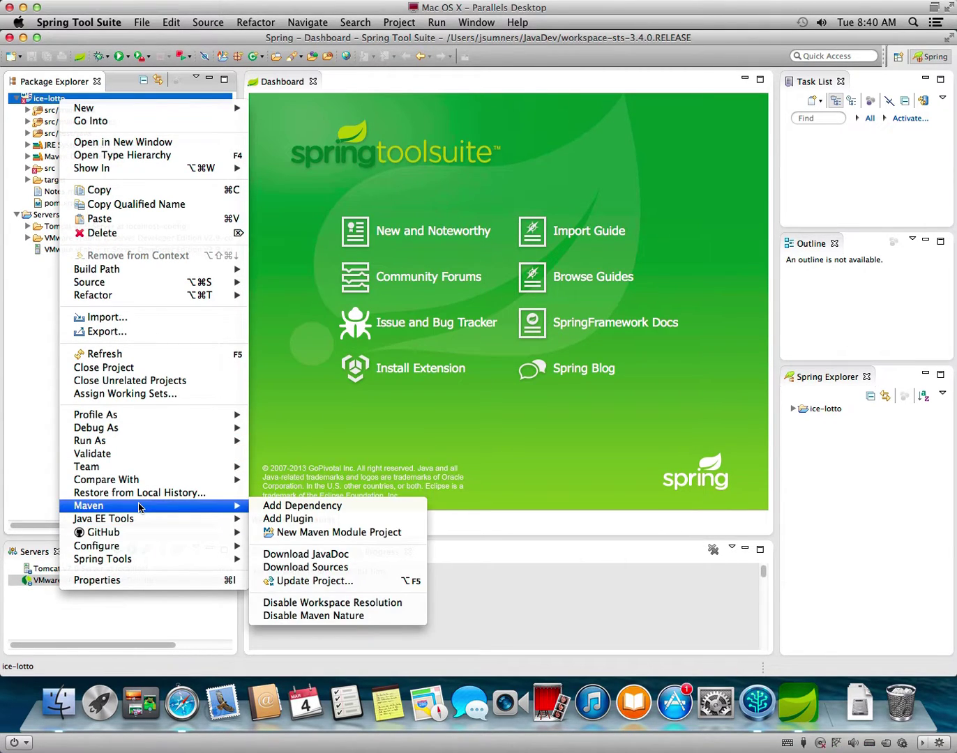
{"action": "left_click", "coordinate": [350, 585]}
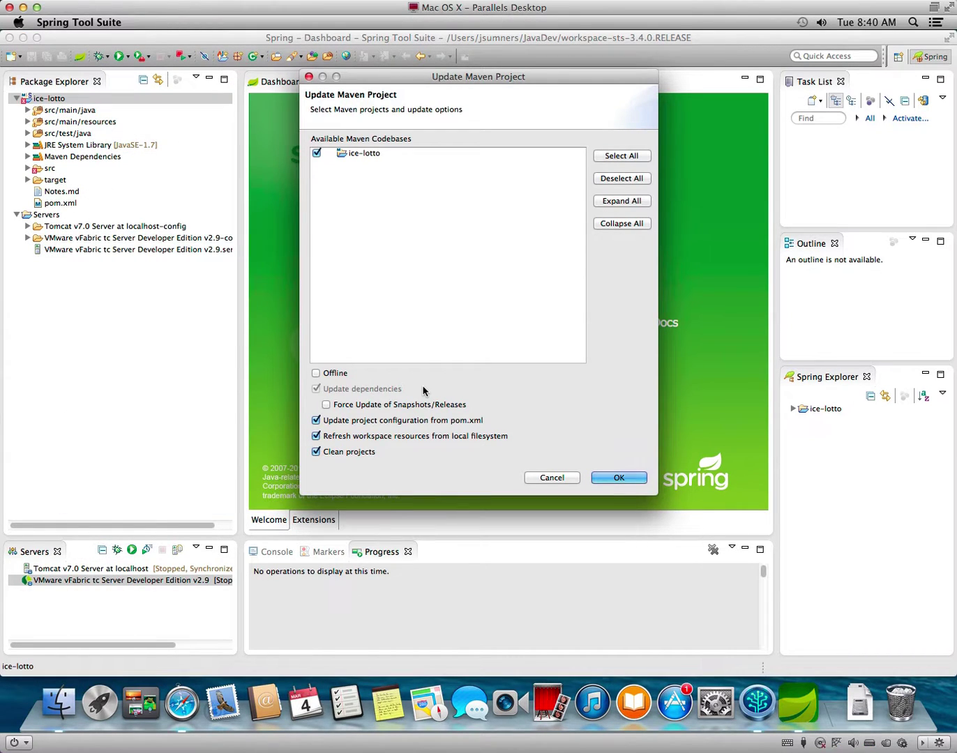
{"action": "left_click", "coordinate": [631, 476]}
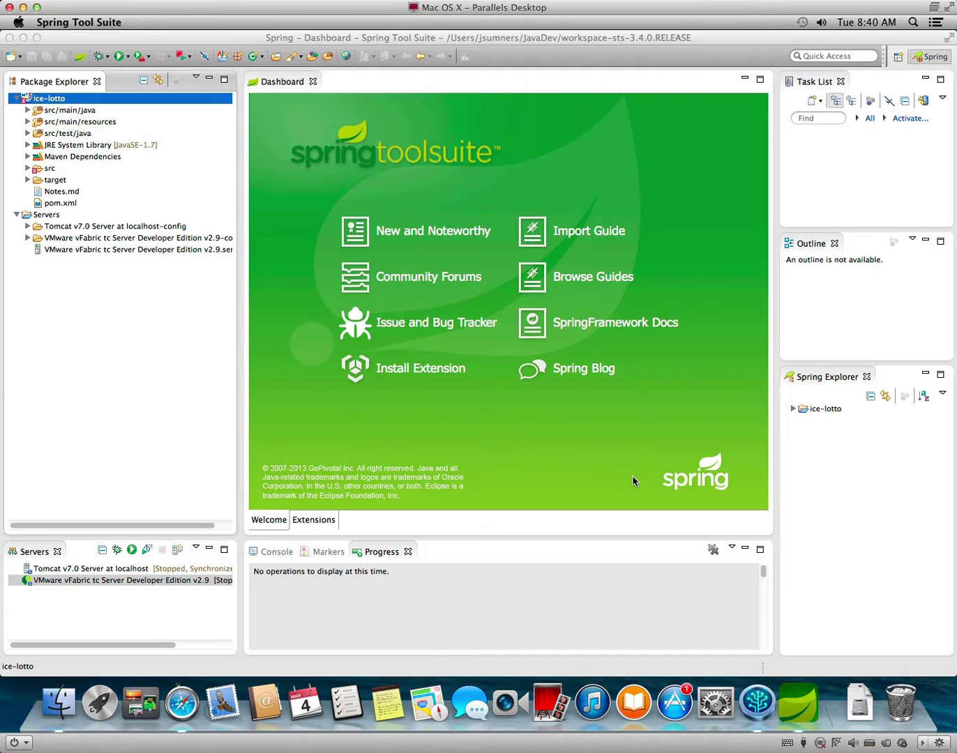
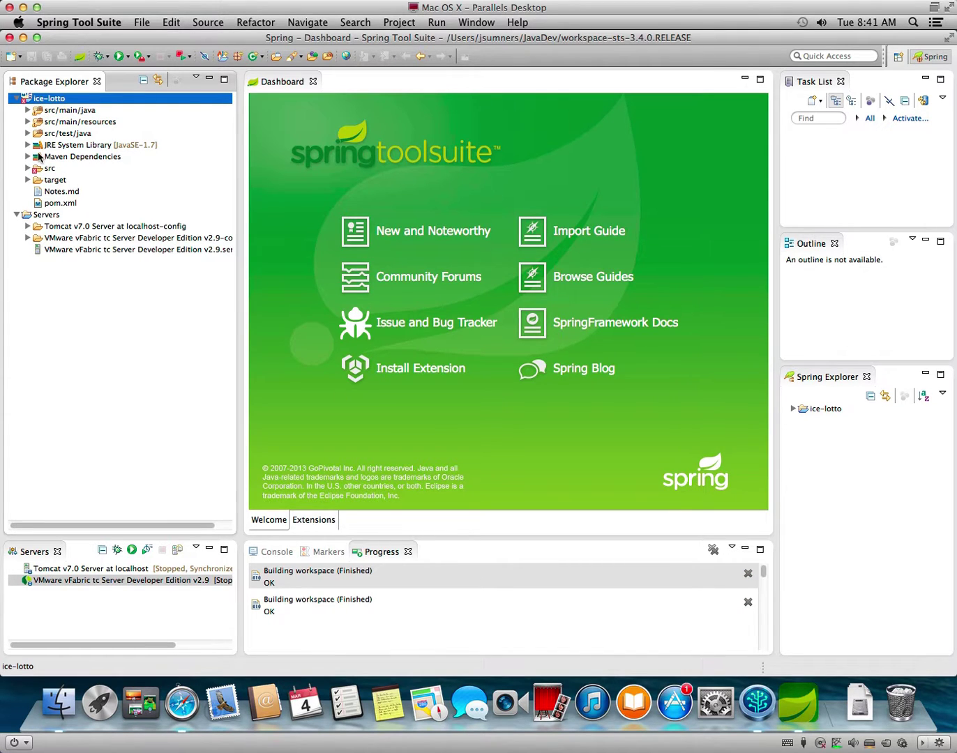
Browse ice-lotto's target, src/main/webapp and src/test/java folders in Package Explorer.
{"action": "left_click", "coordinate": [27, 180]}
{"action": "left_click", "coordinate": [26, 181]}
{"action": "left_click", "coordinate": [27, 167]}
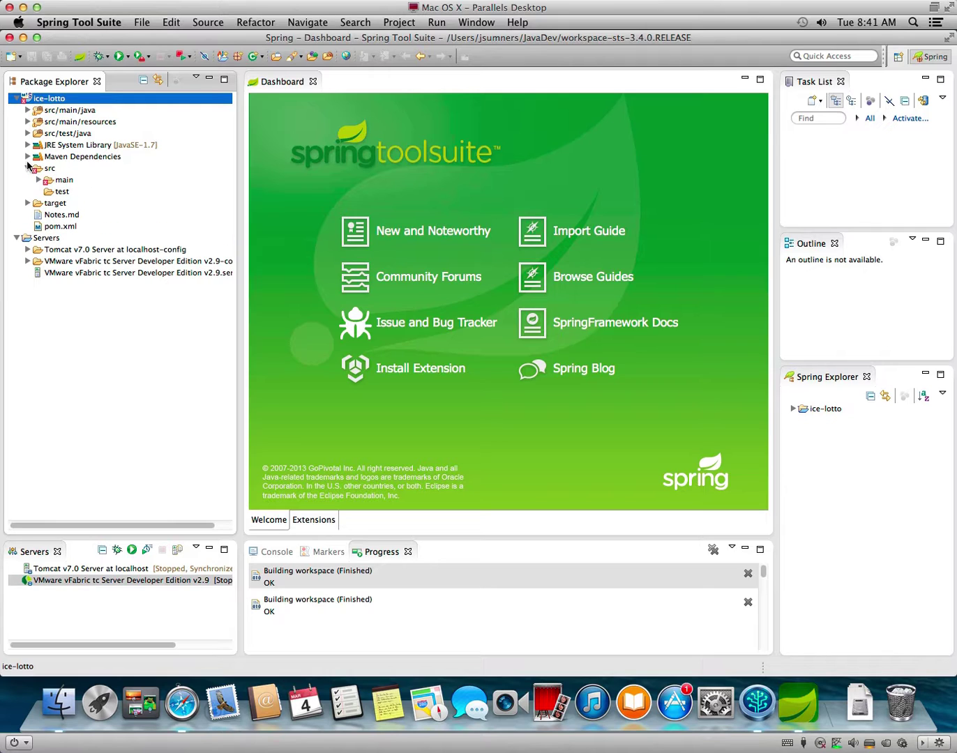
{"action": "left_click", "coordinate": [38, 179]}
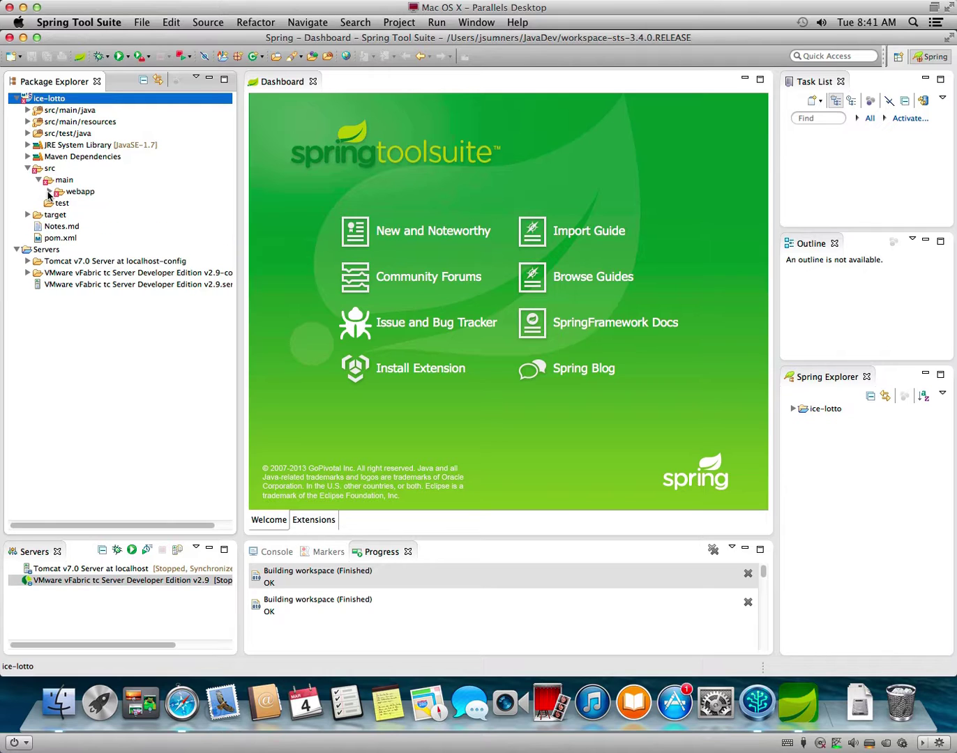
{"action": "left_click", "coordinate": [49, 193]}
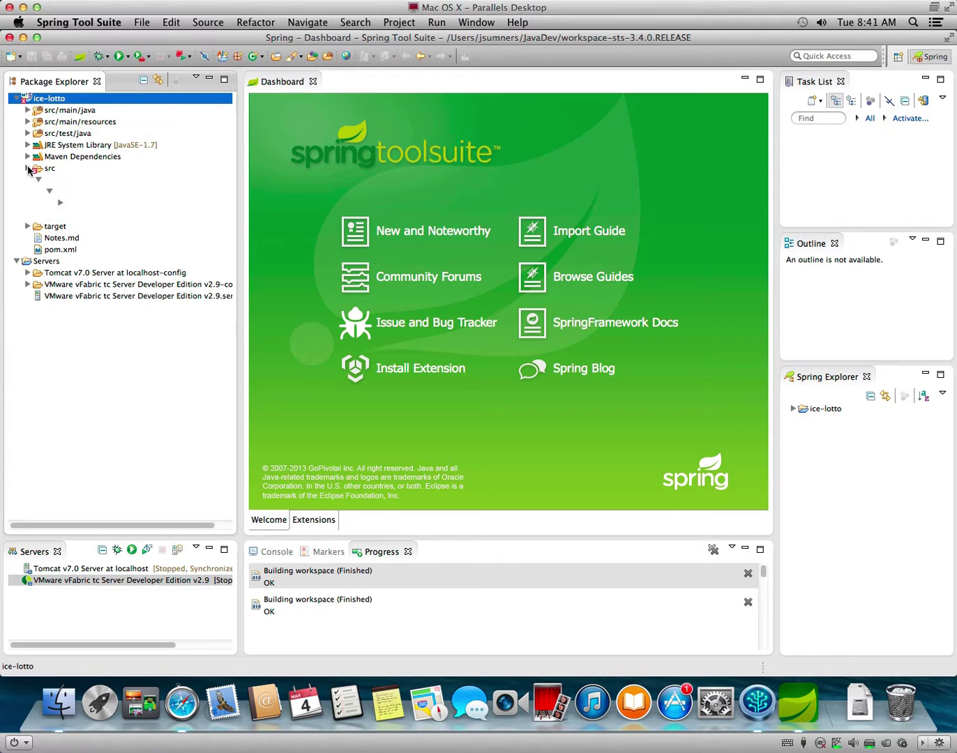
{"action": "left_click", "coordinate": [26, 168]}
{"action": "left_click", "coordinate": [27, 133]}
{"action": "left_click", "coordinate": [27, 133]}
Open ApplicationContextConfig.java from src/main/java > com.jfrom.icelotto.config.
{"action": "left_click", "coordinate": [31, 113]}
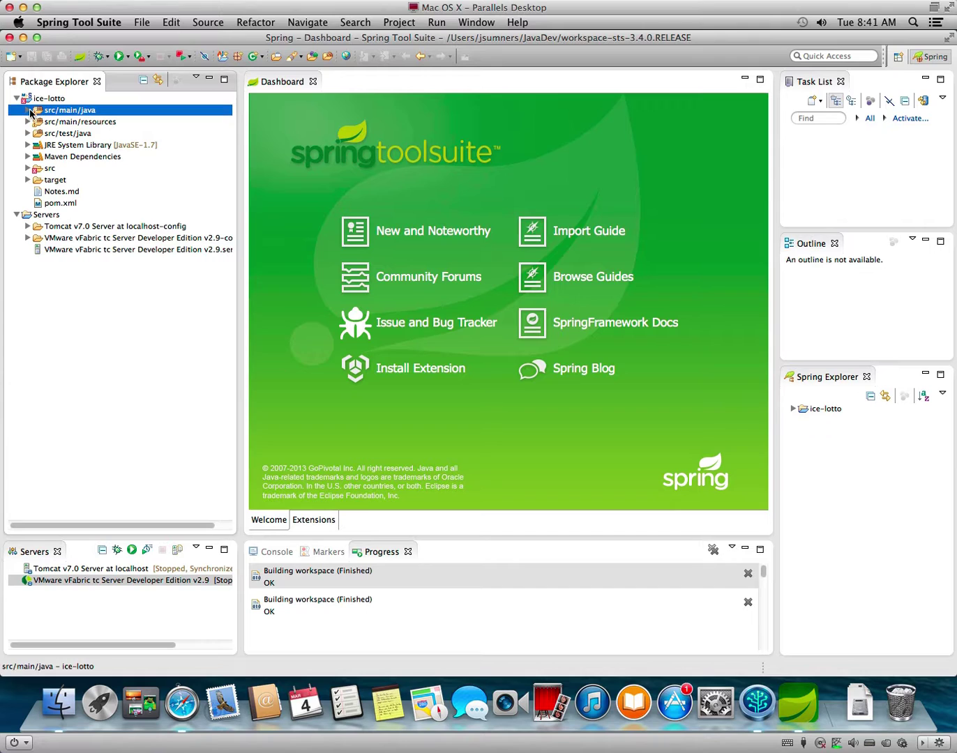
{"action": "left_click", "coordinate": [28, 111]}
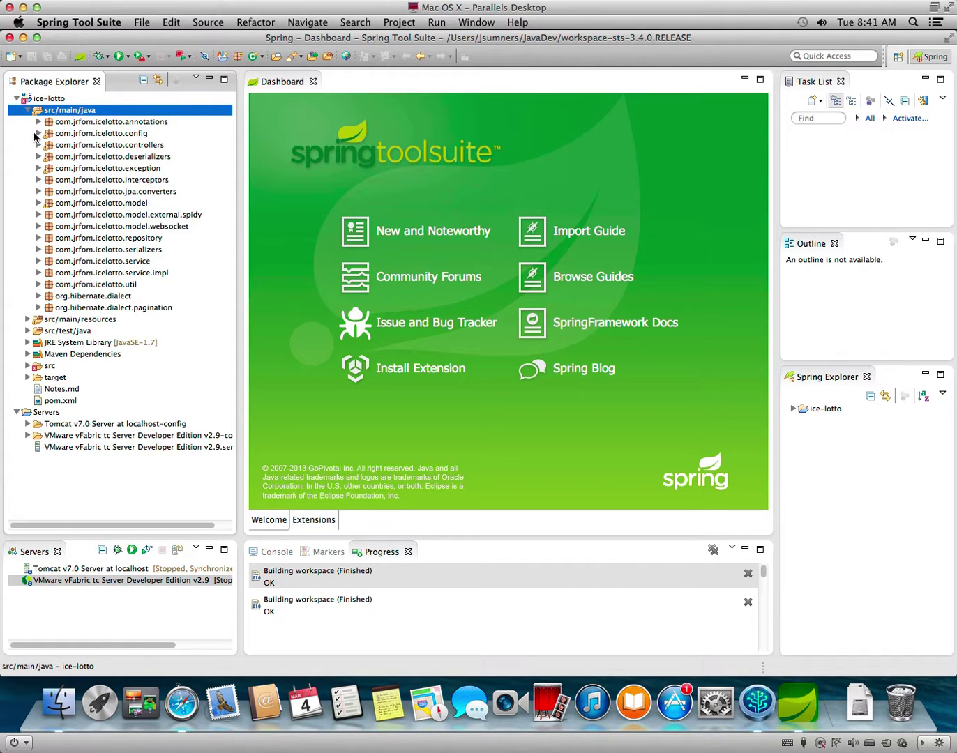
{"action": "left_click", "coordinate": [38, 135]}
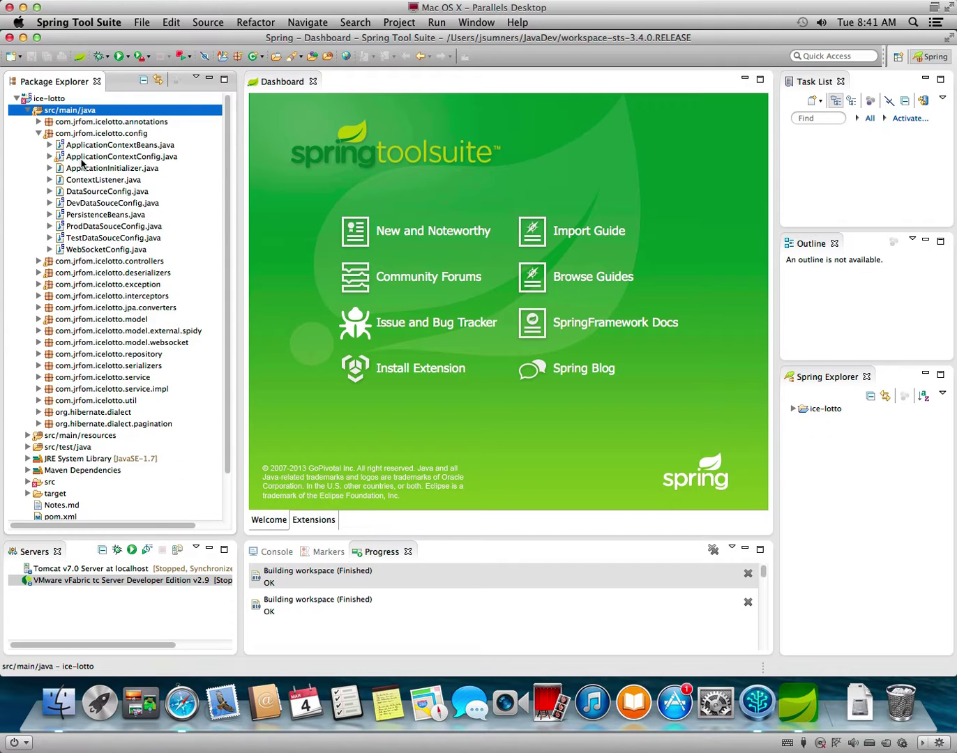
{"action": "left_click", "coordinate": [83, 160]}
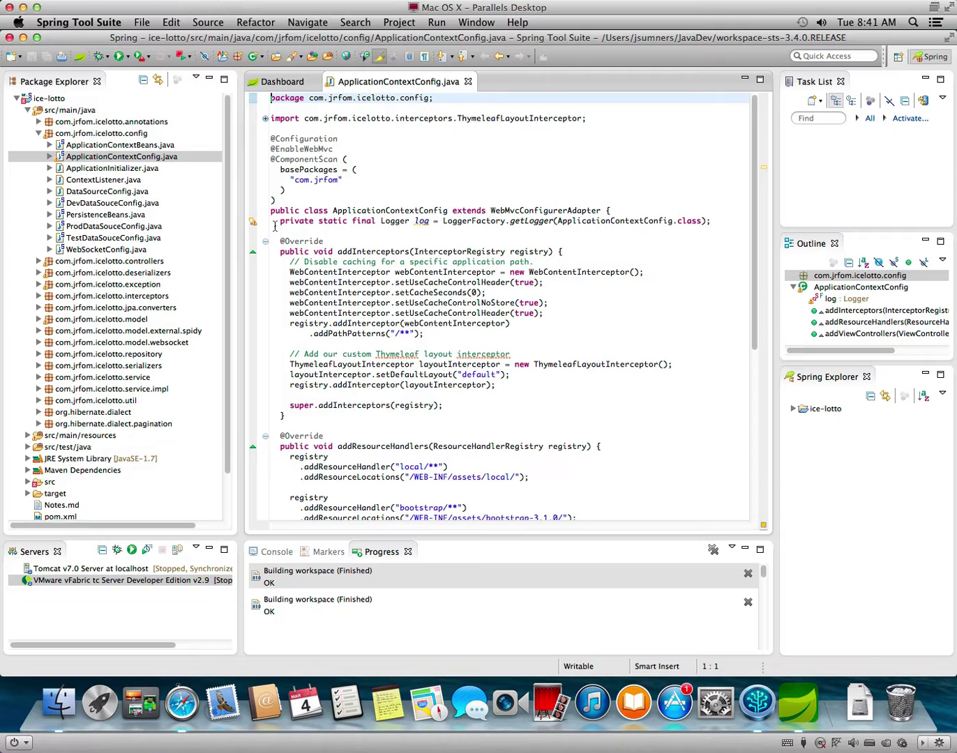
Close ApplicationContextConfig.java with Cmd+W and collapse the com.jfrom.icelotto.config package.
{"action": "mouse_move", "coordinate": [255, 227]}
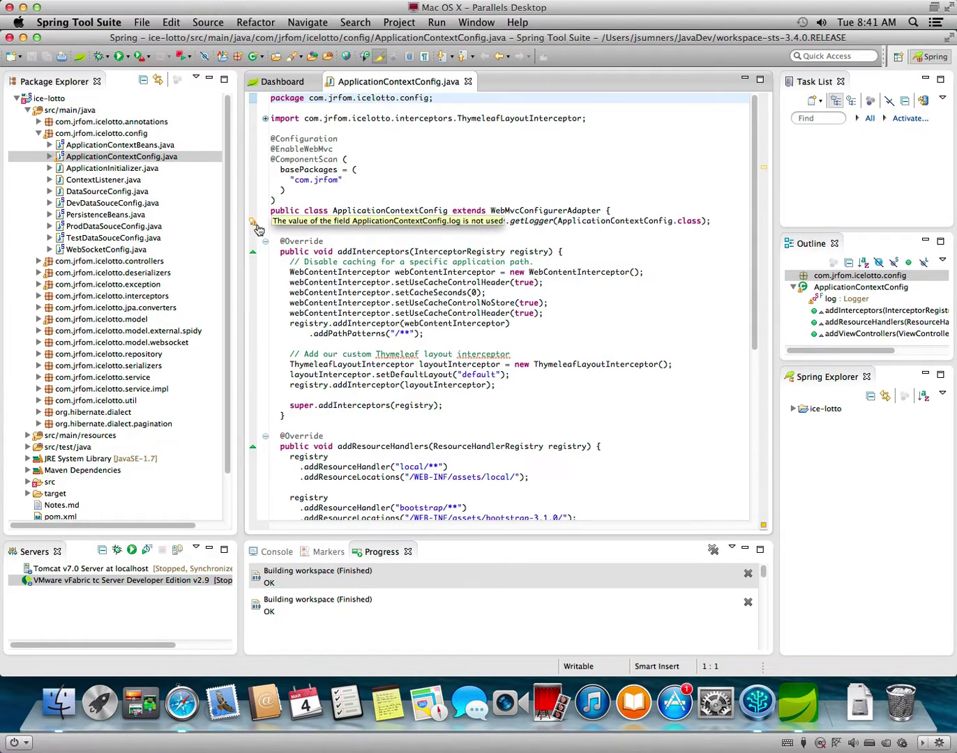
{"action": "scroll", "coordinate": [393, 325], "scroll_direction": "down", "scroll_amount": 9}
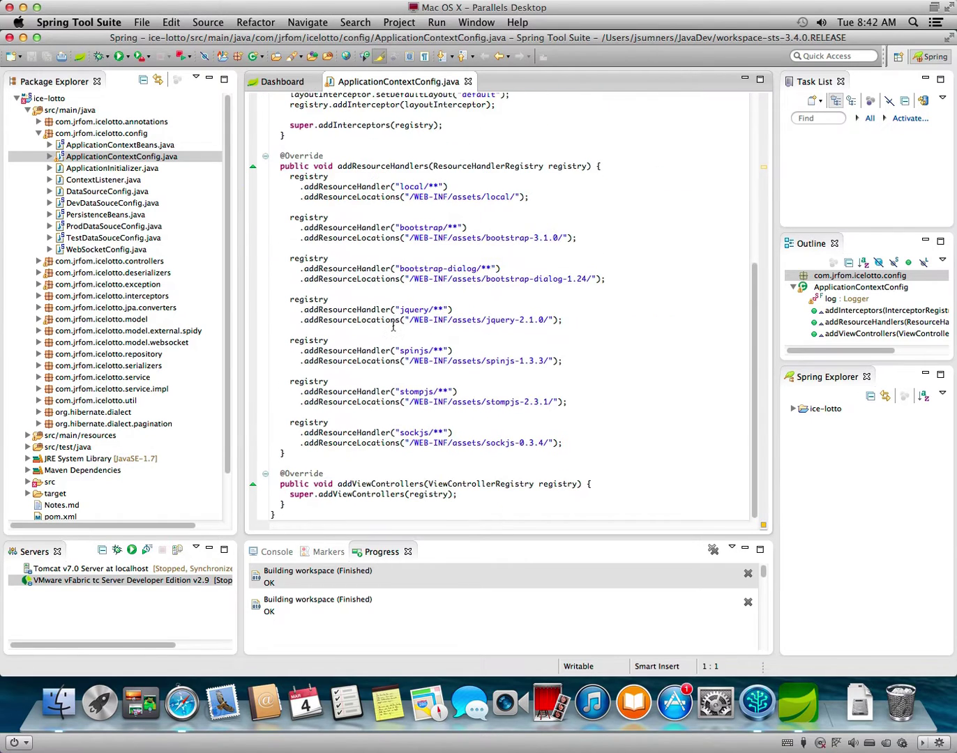
{"action": "scroll", "coordinate": [394, 326], "scroll_direction": "up", "scroll_amount": 9}
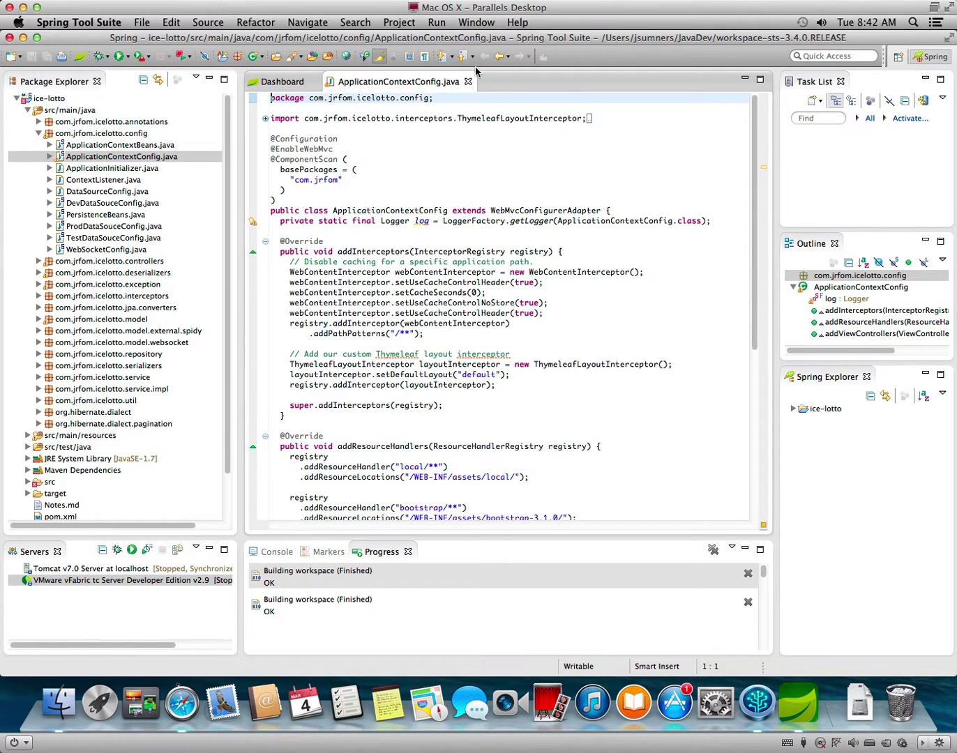
{"action": "key", "text": "super+w"}
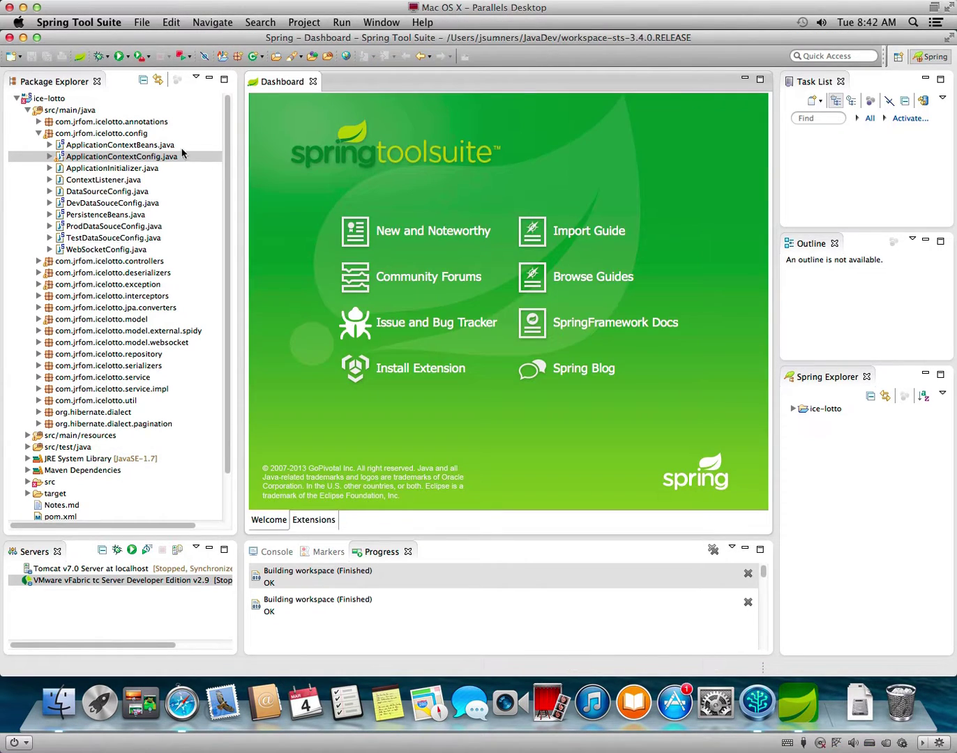
{"action": "left_click", "coordinate": [39, 133]}
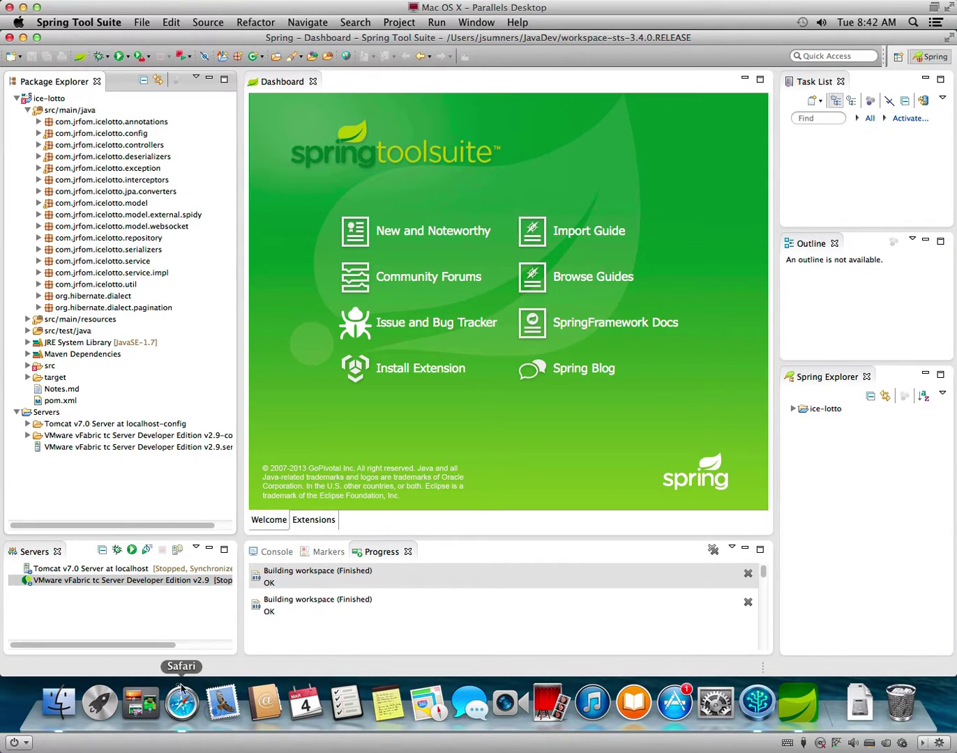
In Safari, return to the Google results and skim the 'Importing an Existing Project' result.
{"action": "left_click", "coordinate": [200, 694]}
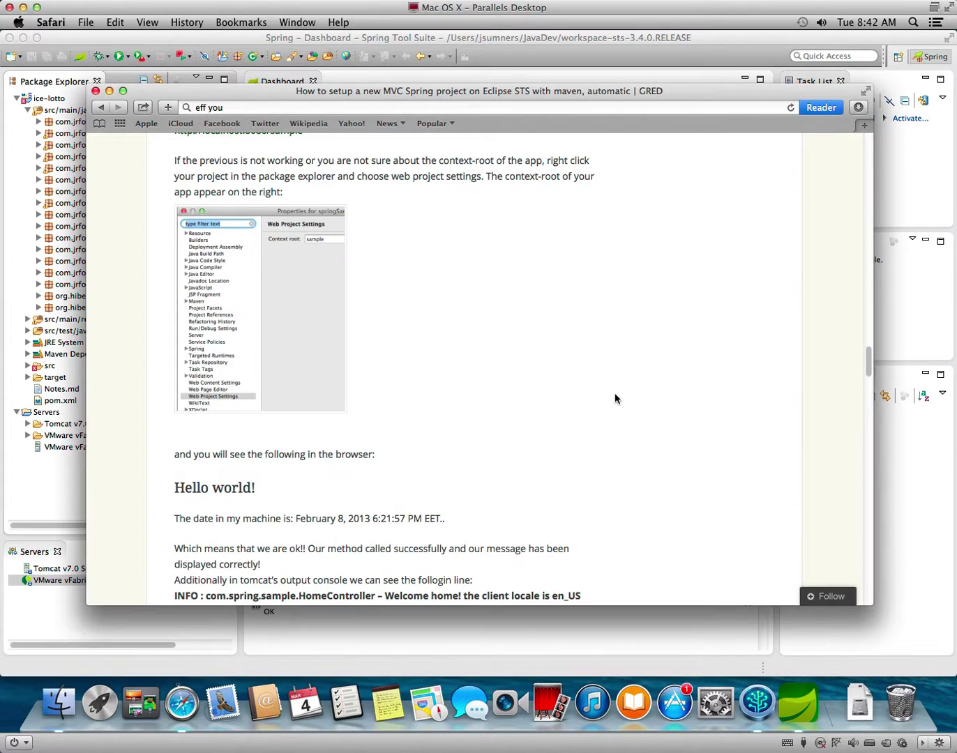
{"action": "scroll", "coordinate": [603, 422], "scroll_direction": "down", "scroll_amount": 15}
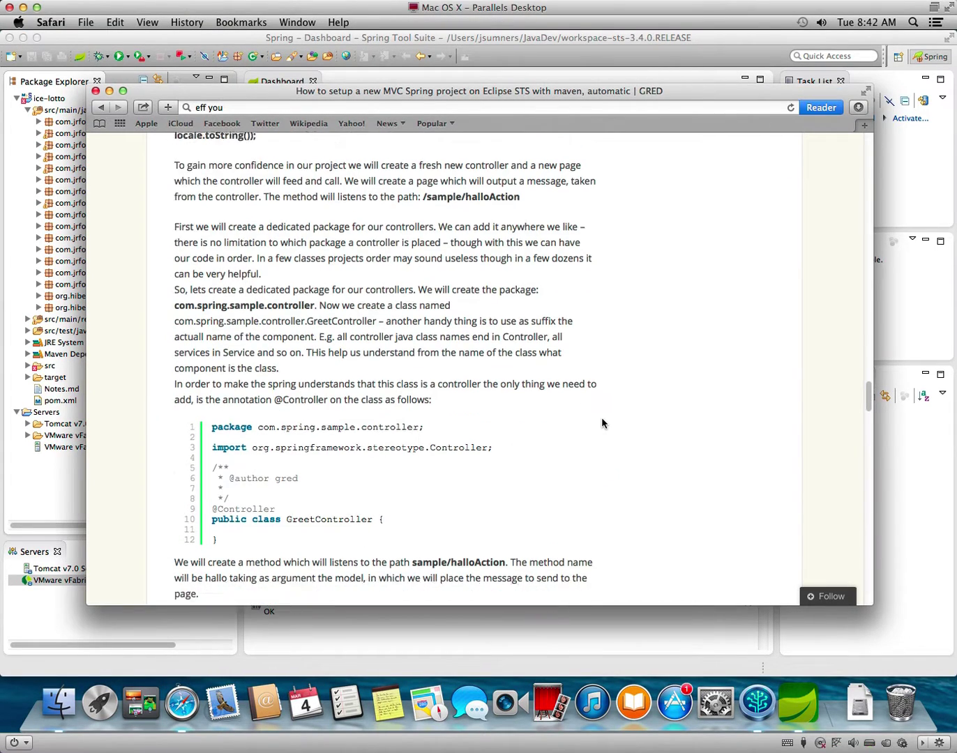
{"action": "scroll", "coordinate": [601, 423], "scroll_direction": "down", "scroll_amount": 15}
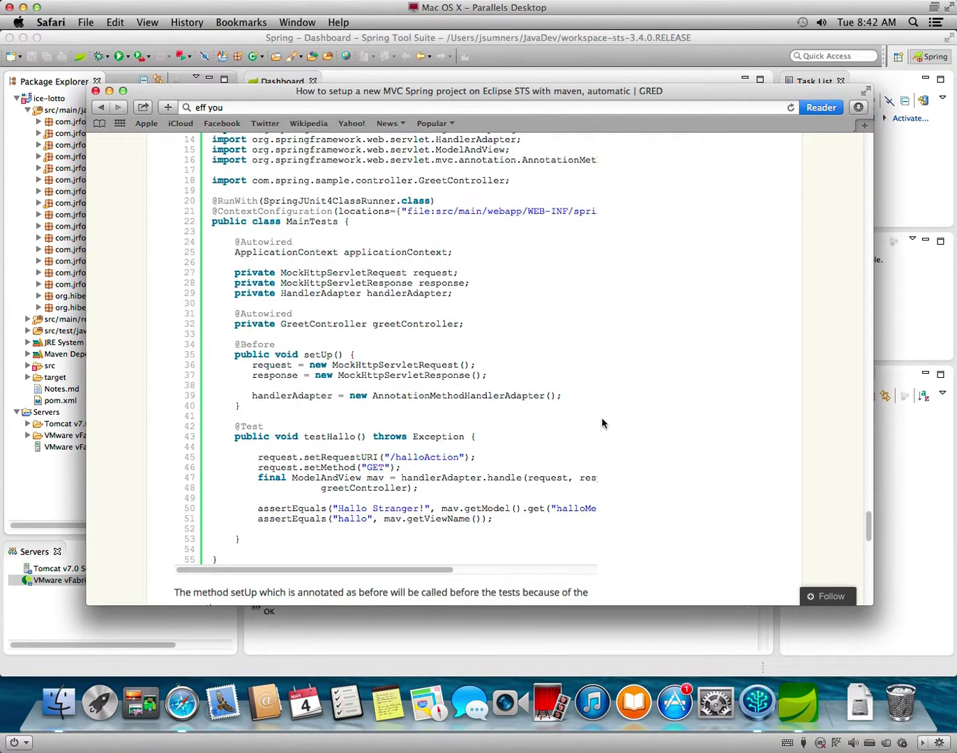
{"action": "scroll", "coordinate": [602, 422], "scroll_direction": "down", "scroll_amount": 15}
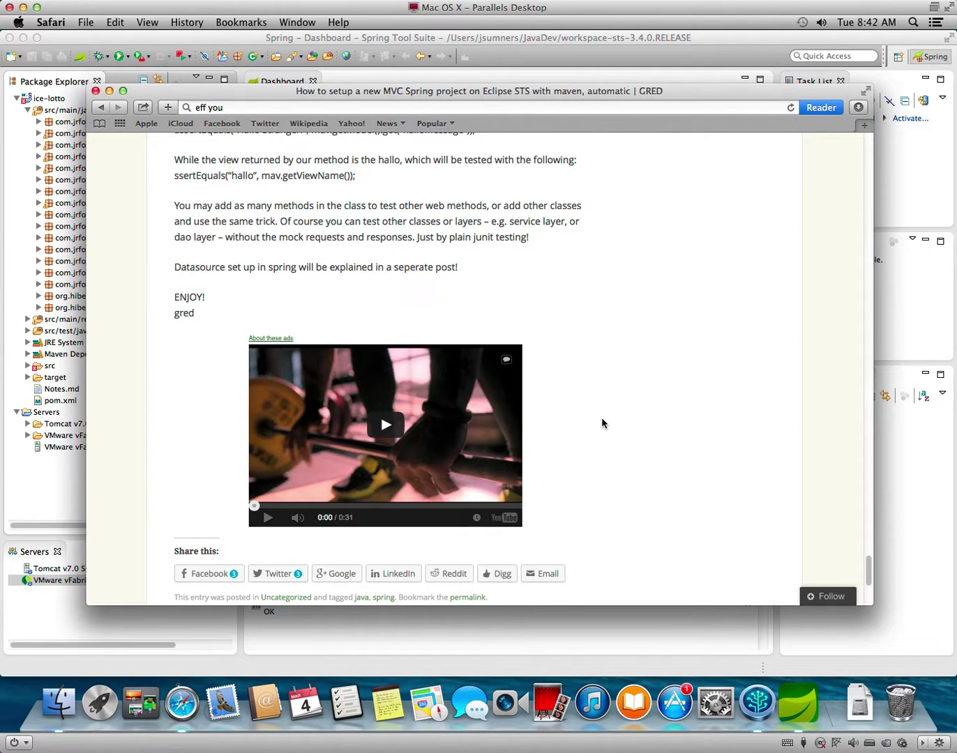
{"action": "left_click", "coordinate": [100, 109]}
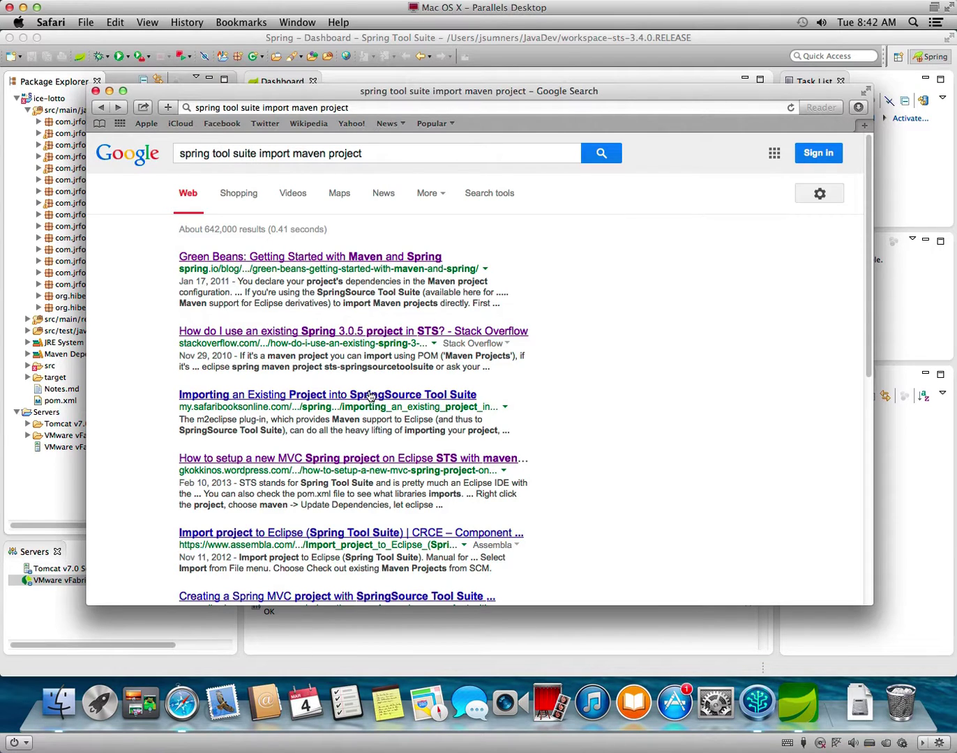
{"action": "left_click", "coordinate": [370, 395]}
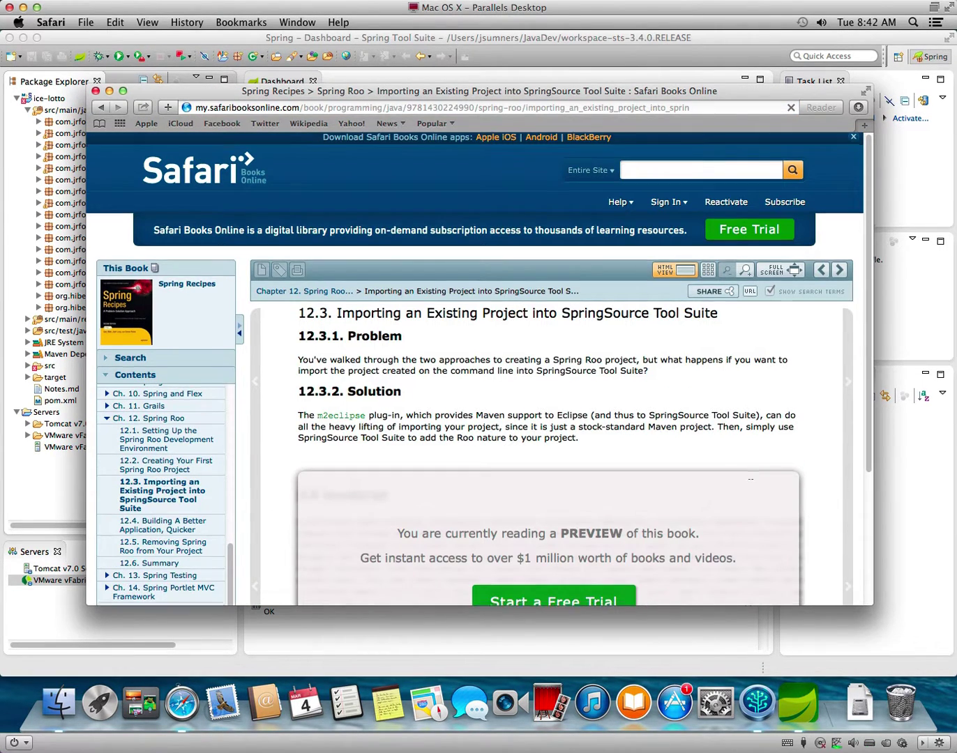
{"action": "scroll", "coordinate": [743, 478], "scroll_direction": "down", "scroll_amount": 4}
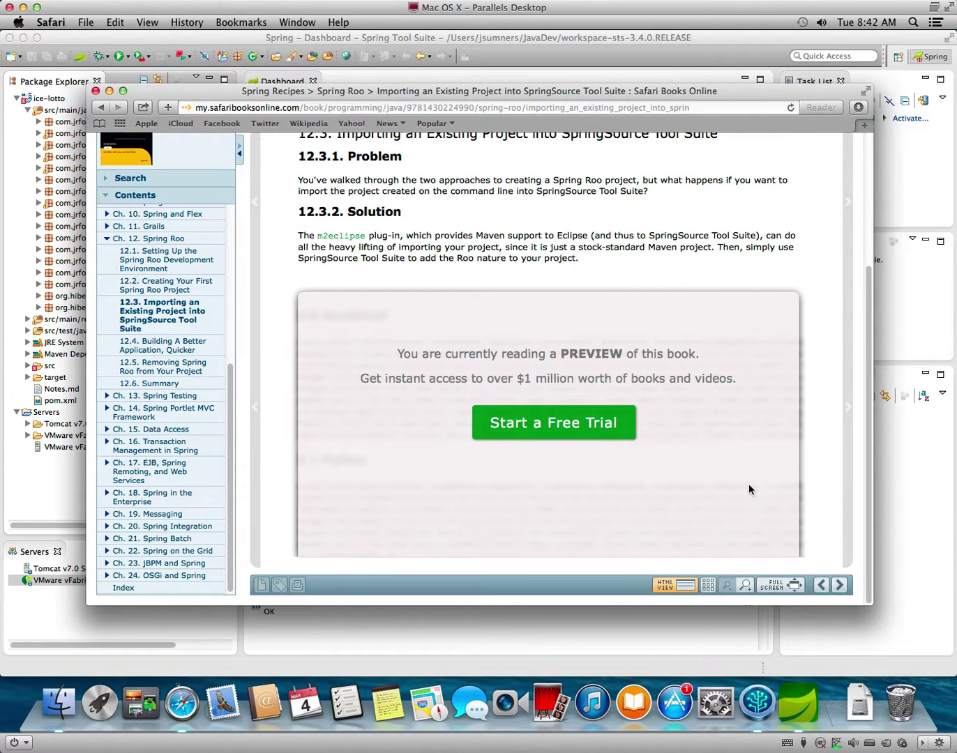
{"action": "scroll", "coordinate": [817, 442], "scroll_direction": "up", "scroll_amount": 5}
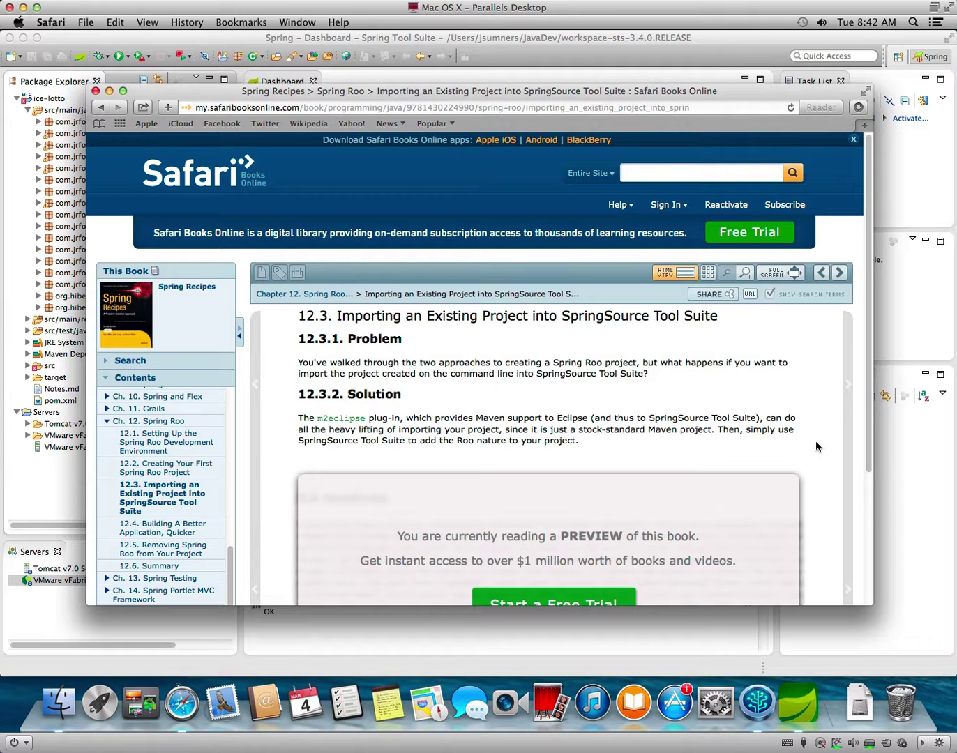
Go back to the results, move to page 2, and open the STS-2098 issue.
{"action": "left_click", "coordinate": [101, 108]}
{"action": "scroll", "coordinate": [508, 369], "scroll_direction": "down", "scroll_amount": 5}
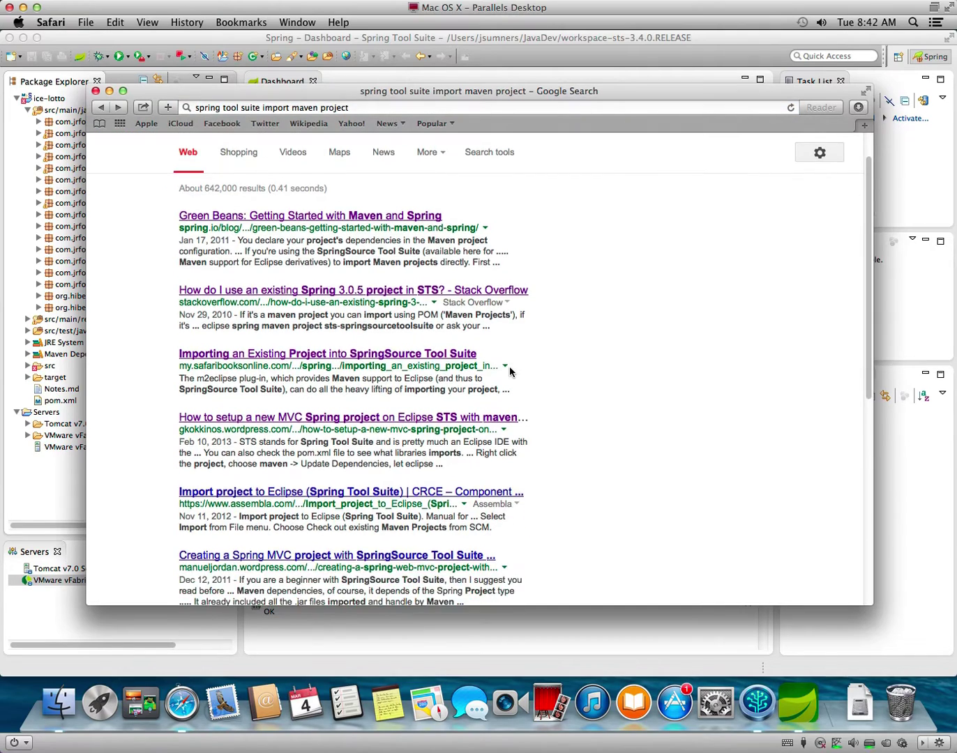
{"action": "scroll", "coordinate": [510, 371], "scroll_direction": "down", "scroll_amount": 3}
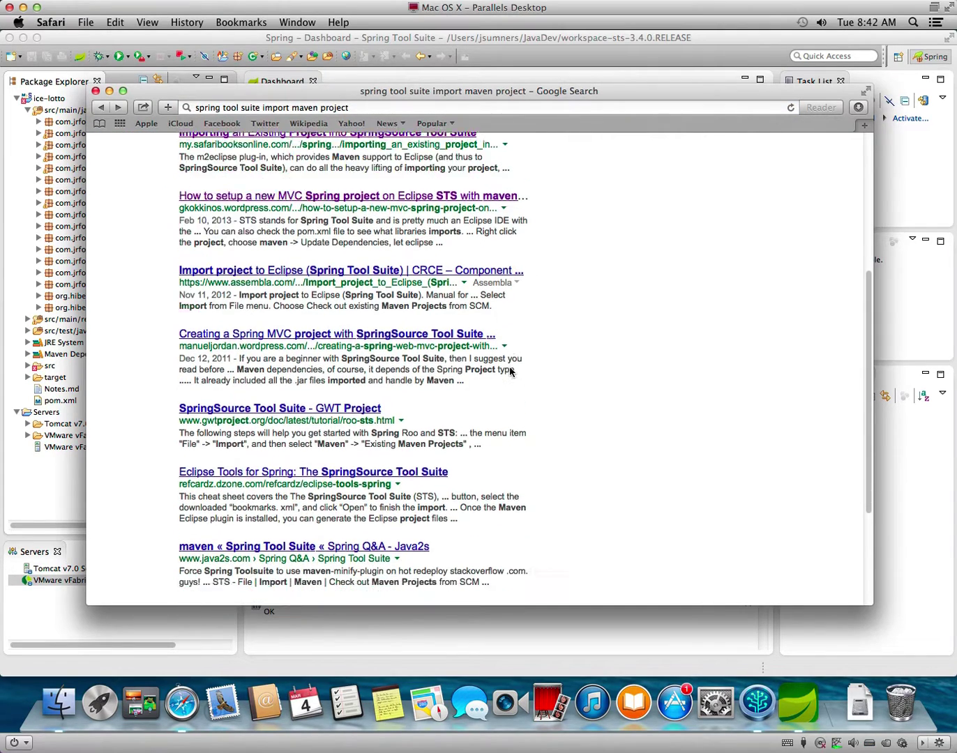
{"action": "scroll", "coordinate": [509, 369], "scroll_direction": "down", "scroll_amount": 3}
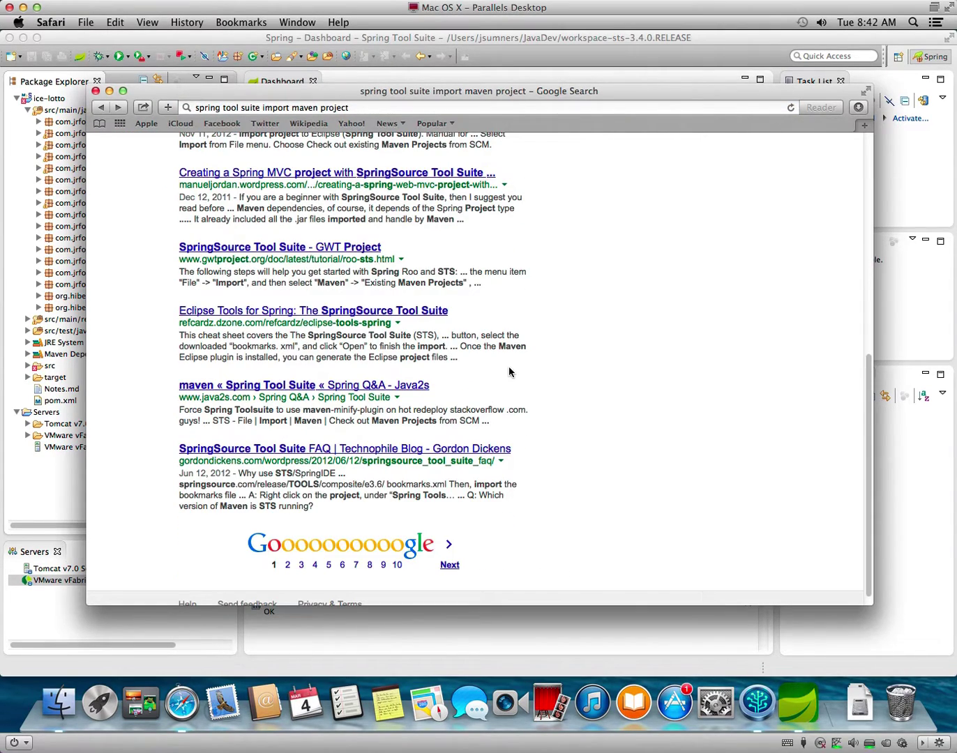
{"action": "left_click", "coordinate": [450, 550]}
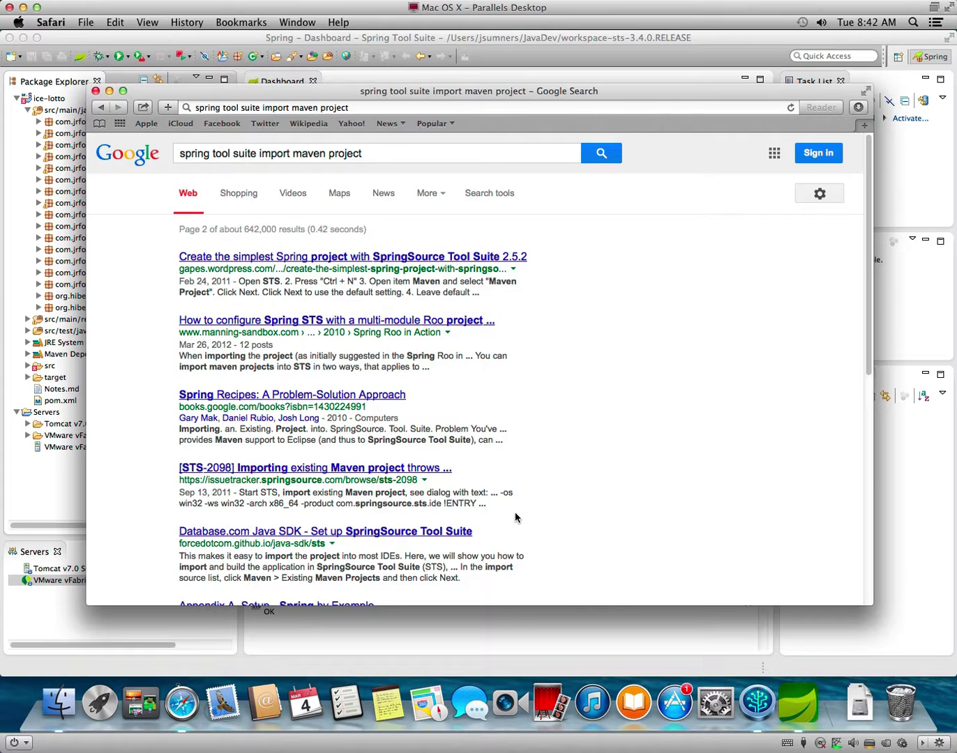
{"action": "left_click", "coordinate": [359, 467]}
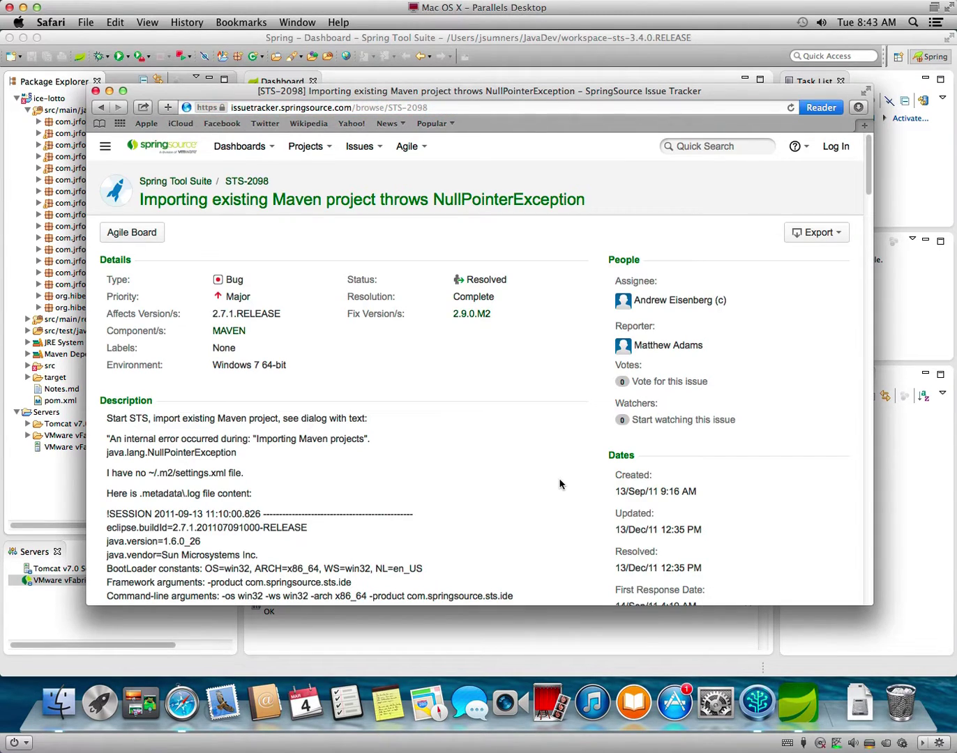
Read to the end of the STS-2098 issue, then return to and scroll page 2 of results.
{"action": "scroll", "coordinate": [562, 484], "scroll_direction": "down", "scroll_amount": 2}
{"action": "scroll", "coordinate": [559, 483], "scroll_direction": "down", "scroll_amount": 15}
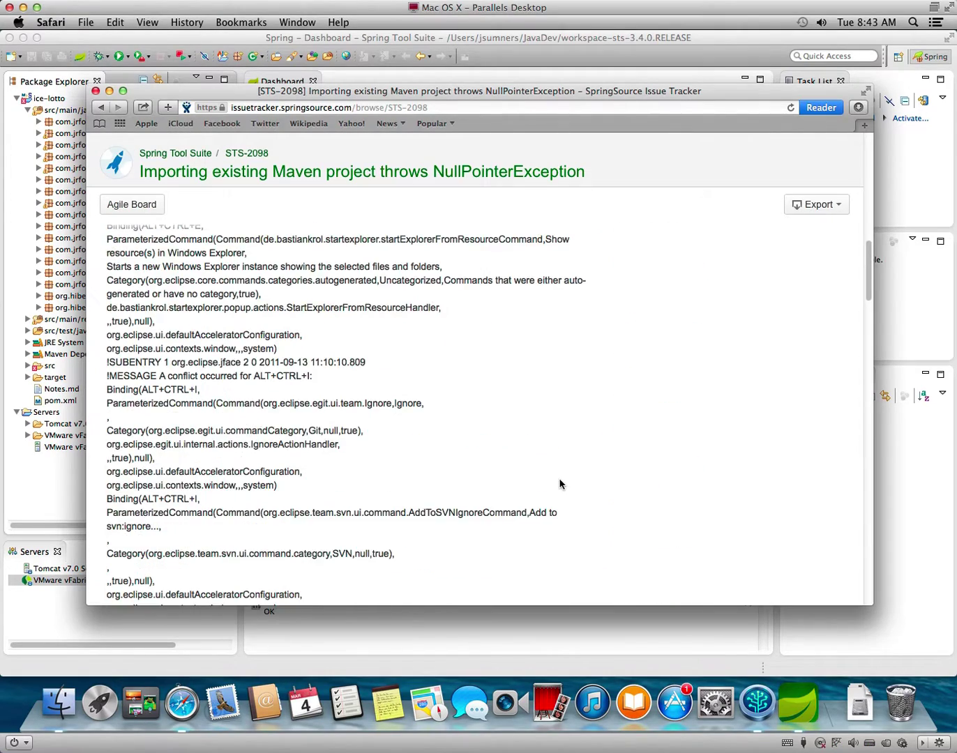
{"action": "scroll", "coordinate": [559, 483], "scroll_direction": "down", "scroll_amount": 15}
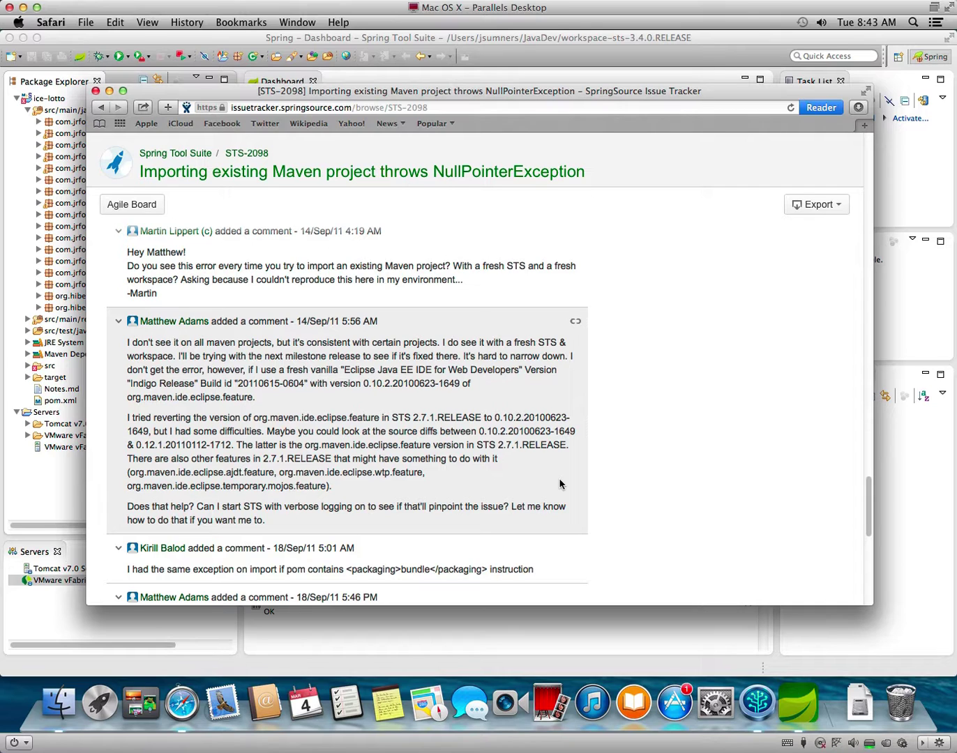
{"action": "scroll", "coordinate": [559, 484], "scroll_direction": "down", "scroll_amount": 4}
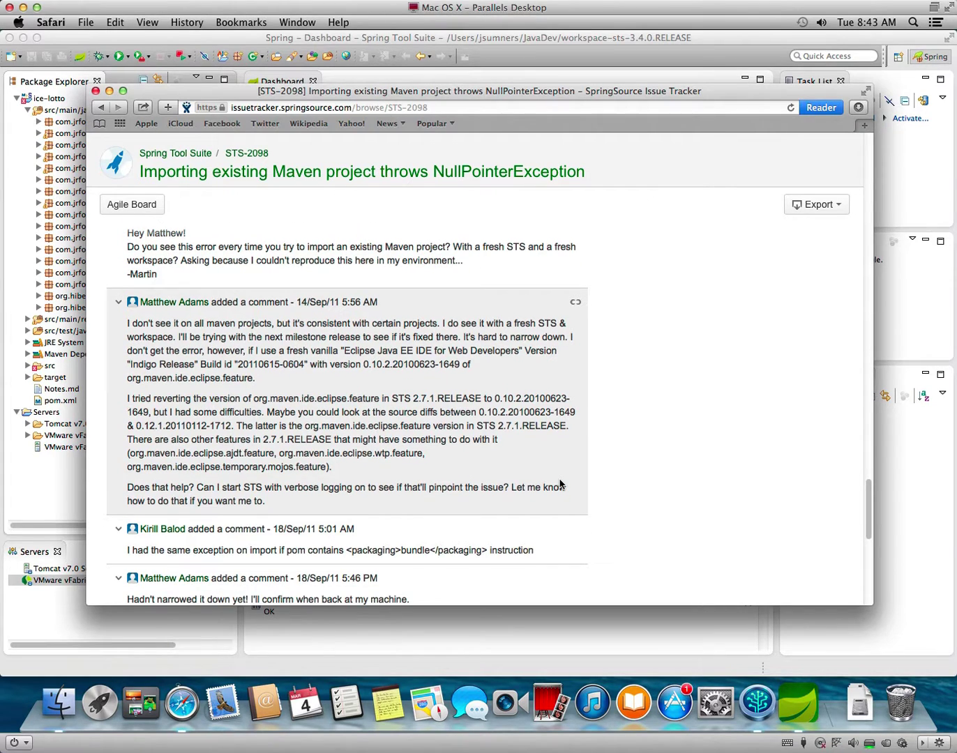
{"action": "scroll", "coordinate": [559, 484], "scroll_direction": "down", "scroll_amount": 5}
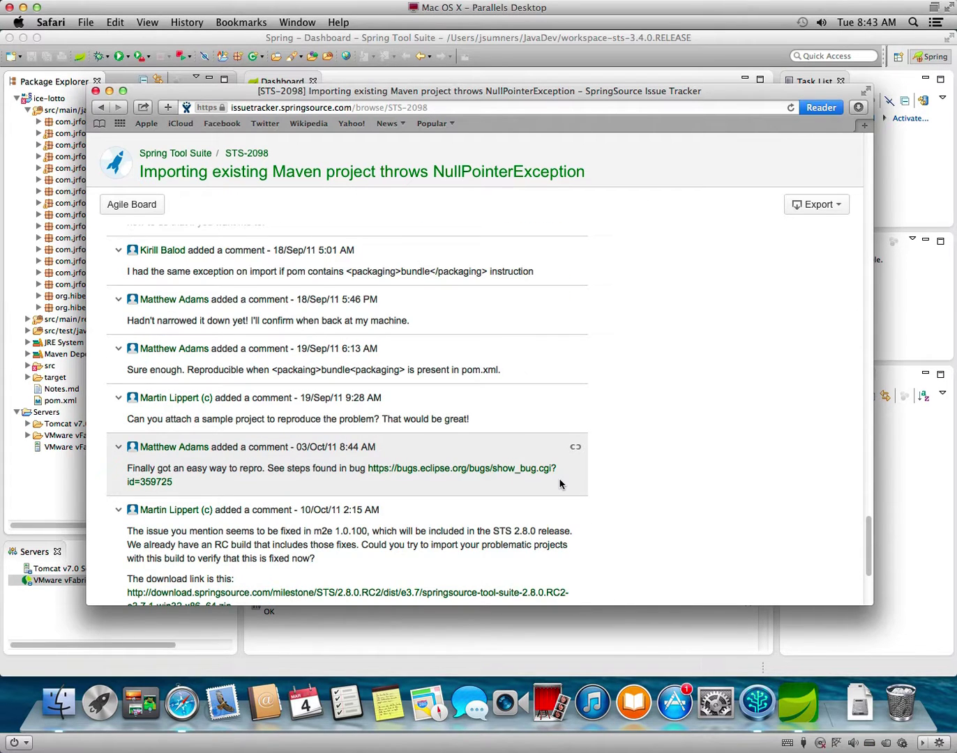
{"action": "scroll", "coordinate": [558, 483], "scroll_direction": "down", "scroll_amount": 3}
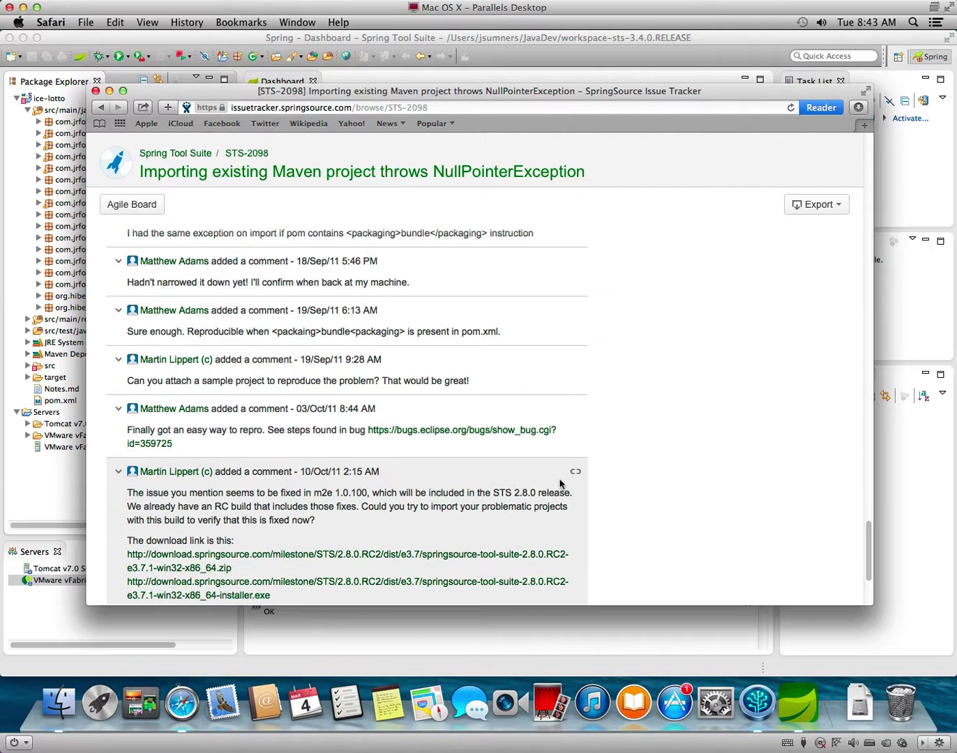
{"action": "scroll", "coordinate": [559, 483], "scroll_direction": "down", "scroll_amount": 3}
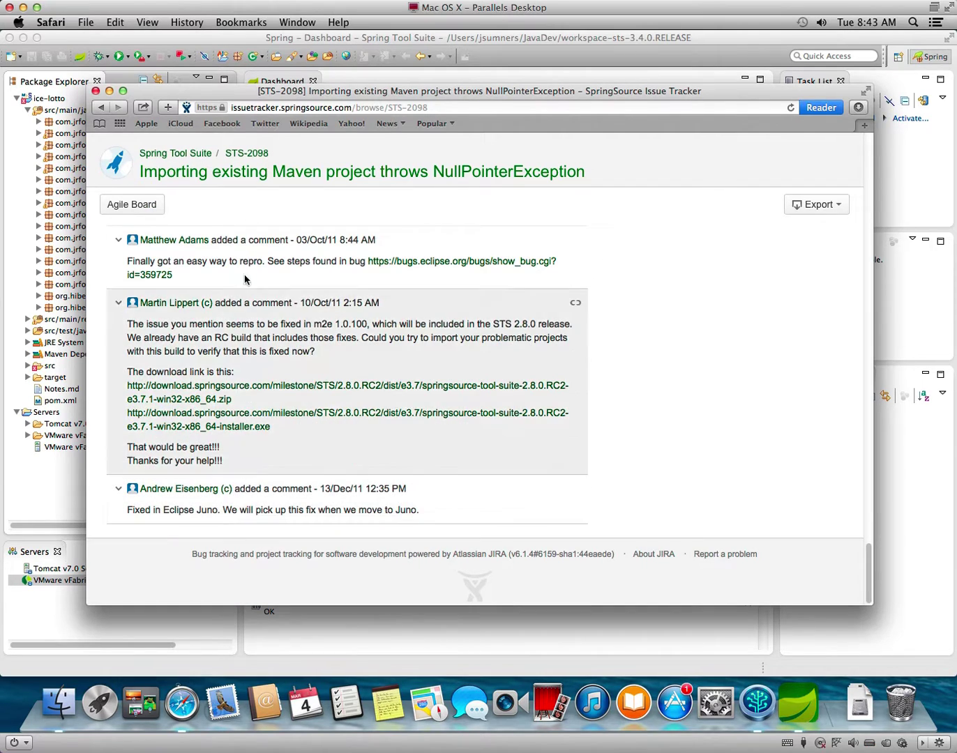
{"action": "left_click", "coordinate": [101, 107]}
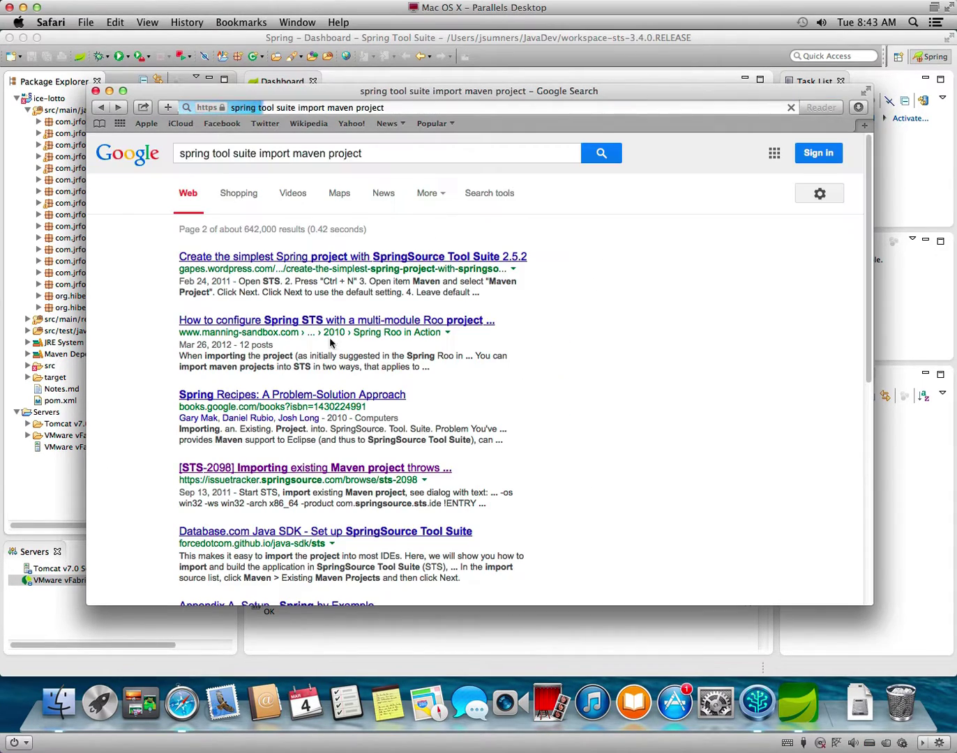
{"action": "scroll", "coordinate": [520, 461], "scroll_direction": "down", "scroll_amount": 3}
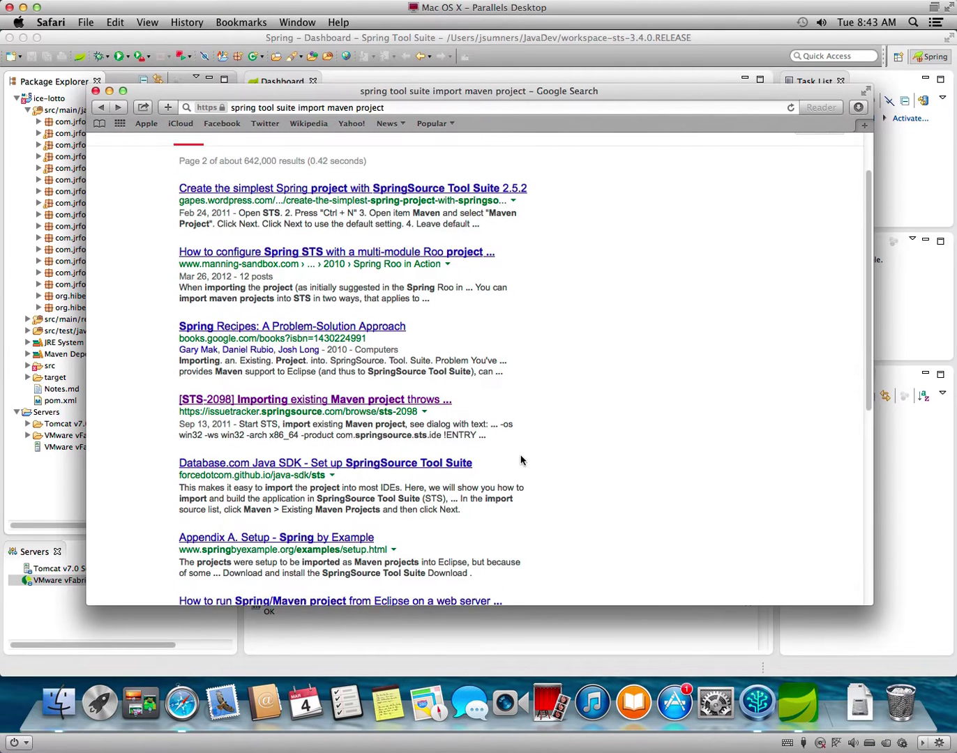
{"action": "scroll", "coordinate": [520, 460], "scroll_direction": "down", "scroll_amount": 3}
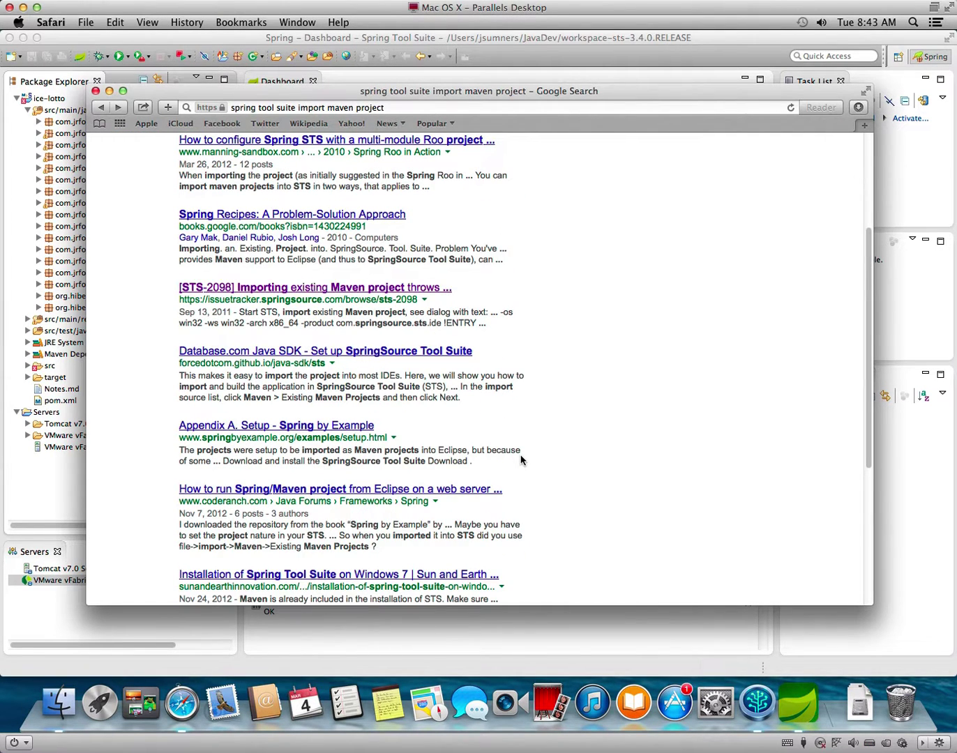
Read through the coderanch 'How to run Spring/Maven project' thread, then hide Safari.
{"action": "left_click", "coordinate": [459, 493]}
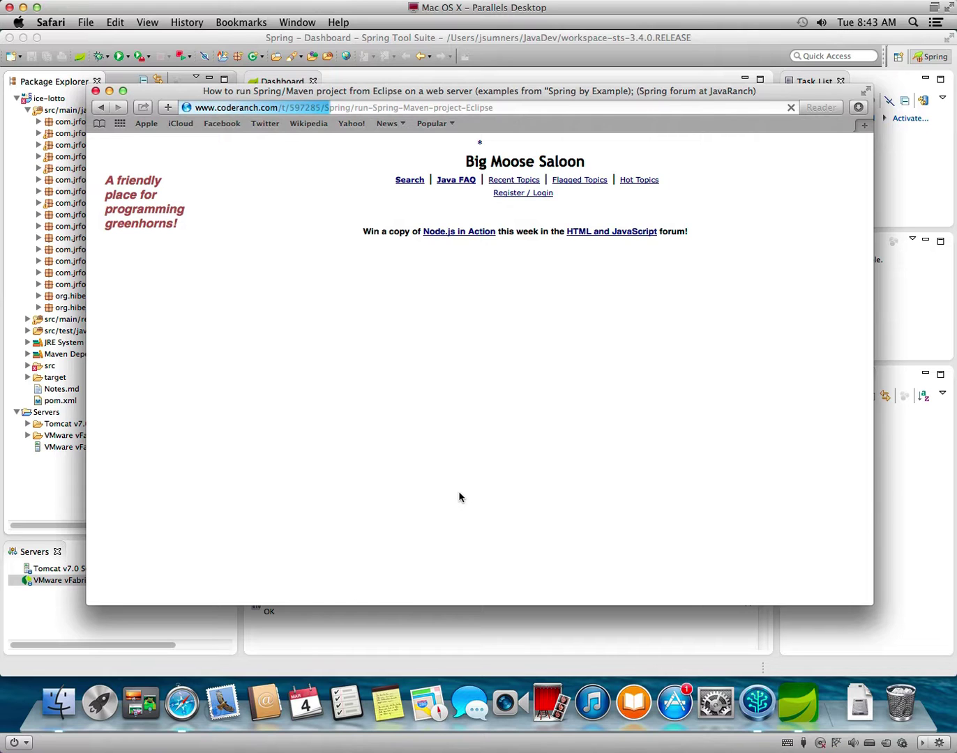
{"action": "scroll", "coordinate": [458, 497], "scroll_direction": "down", "scroll_amount": 3}
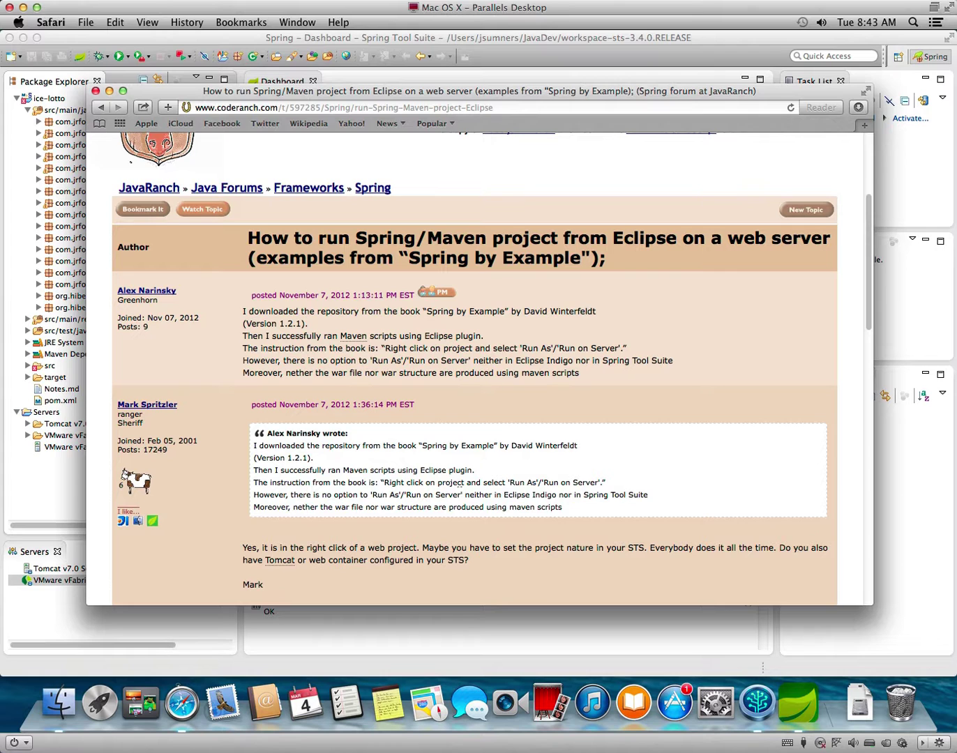
{"action": "scroll", "coordinate": [459, 496], "scroll_direction": "down", "scroll_amount": 1}
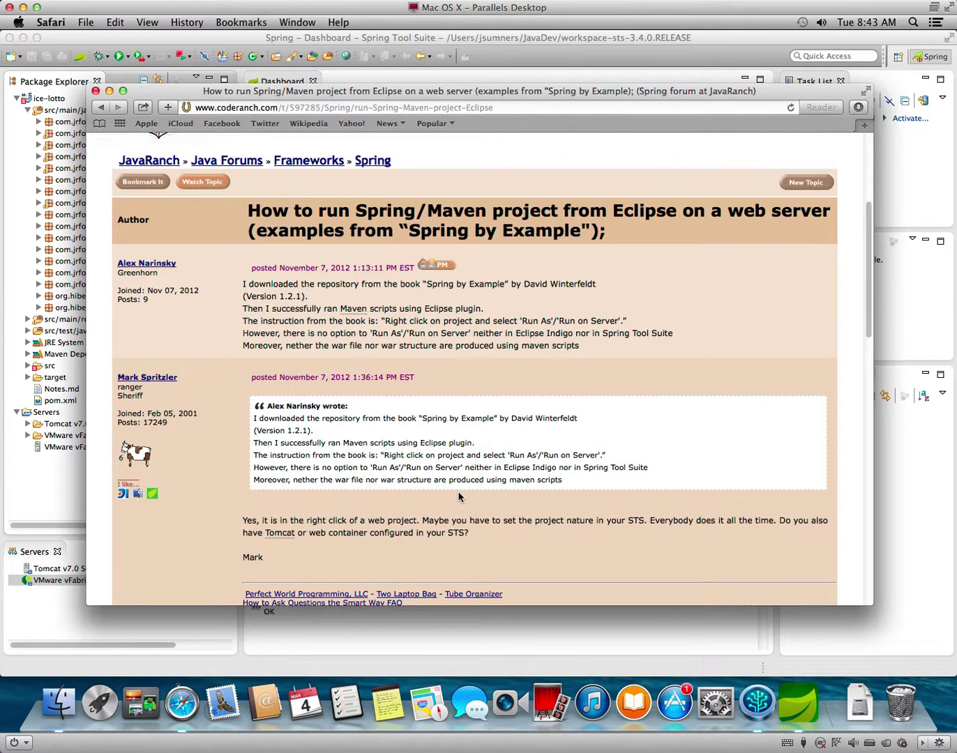
{"action": "scroll", "coordinate": [459, 497], "scroll_direction": "down", "scroll_amount": 1}
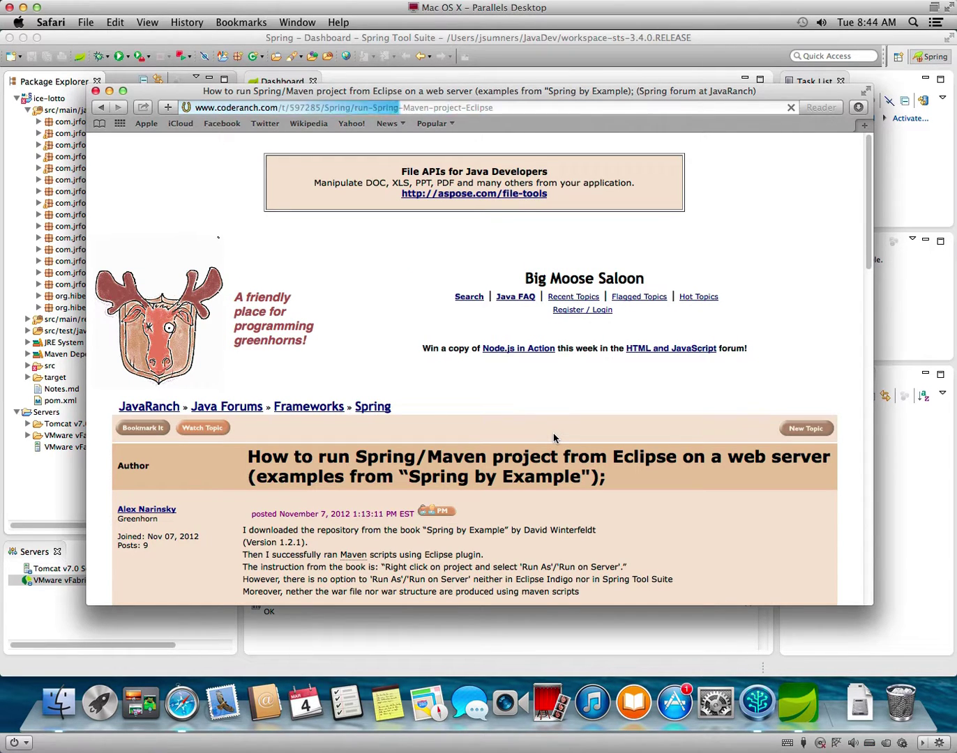
{"action": "scroll", "coordinate": [554, 433], "scroll_direction": "down", "scroll_amount": 15}
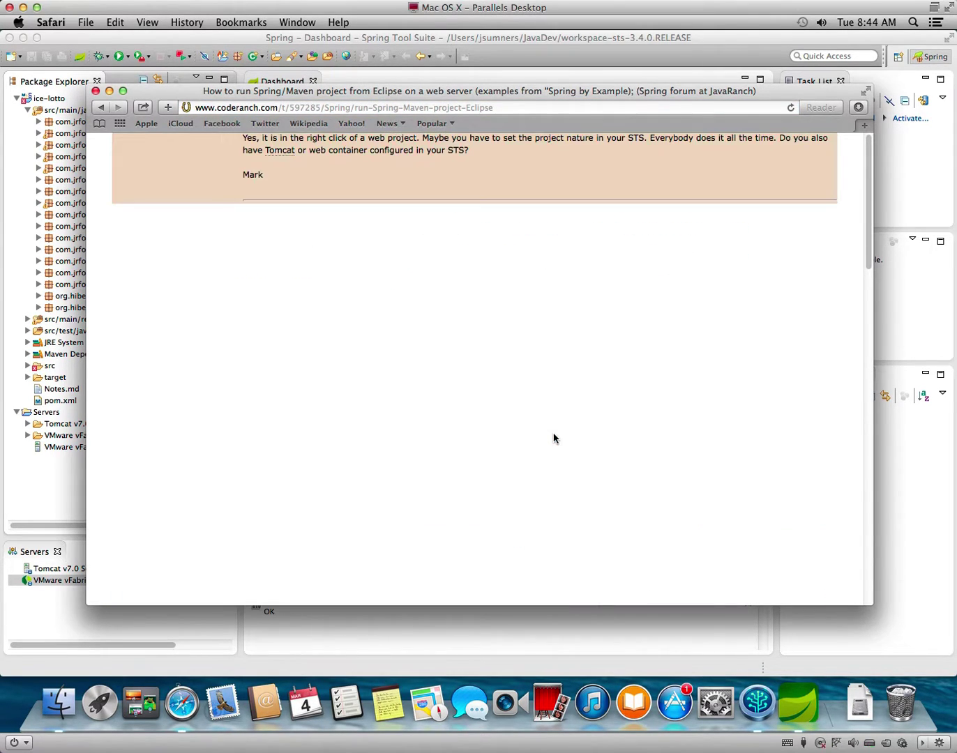
{"action": "scroll", "coordinate": [554, 436], "scroll_direction": "up", "scroll_amount": 15}
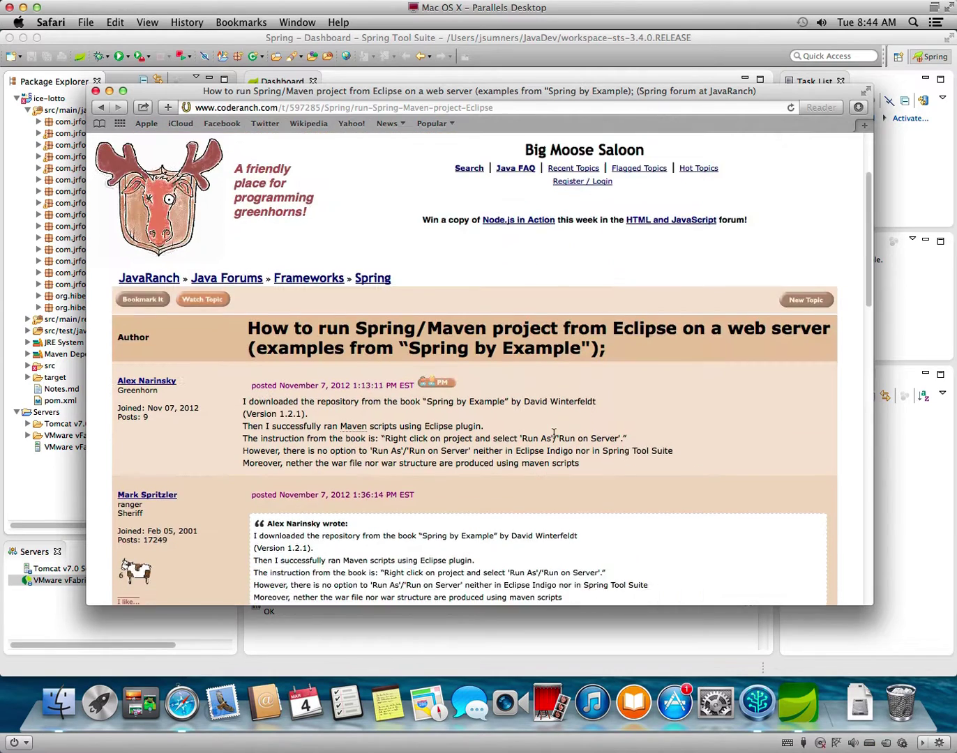
{"action": "scroll", "coordinate": [553, 433], "scroll_direction": "down", "scroll_amount": 4}
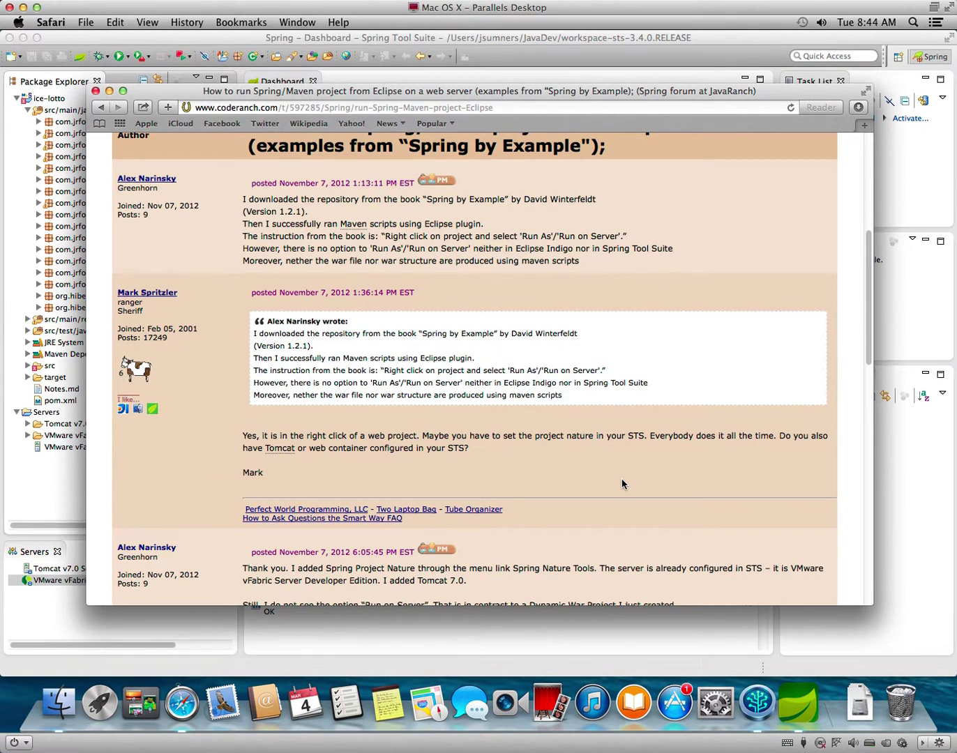
{"action": "scroll", "coordinate": [621, 481], "scroll_direction": "down", "scroll_amount": 5}
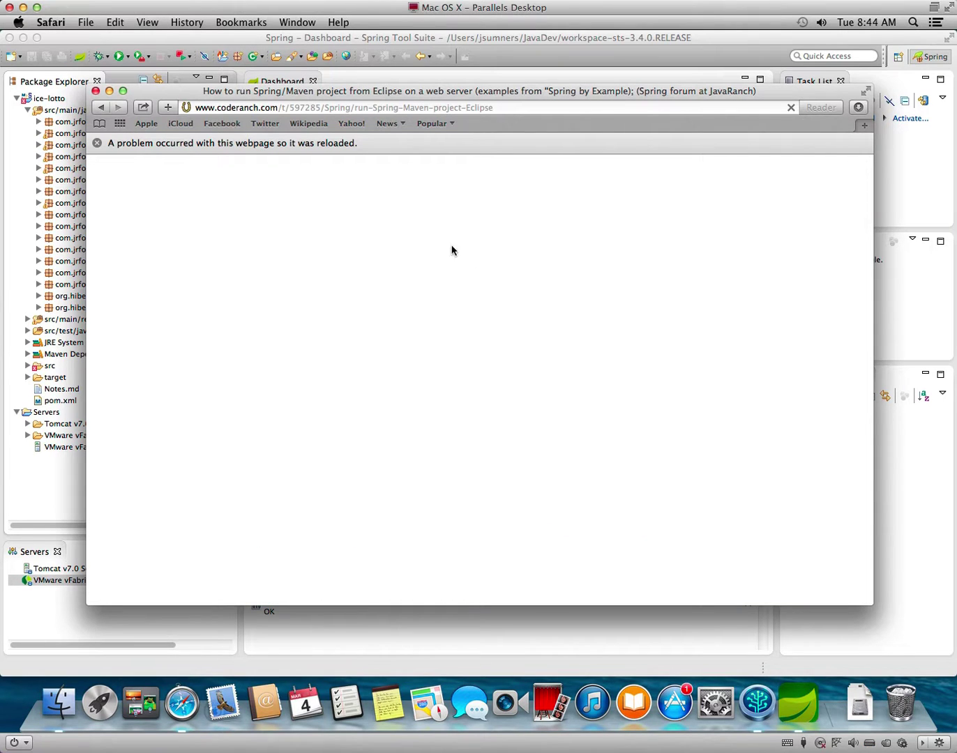
{"action": "key", "text": "super+w"}
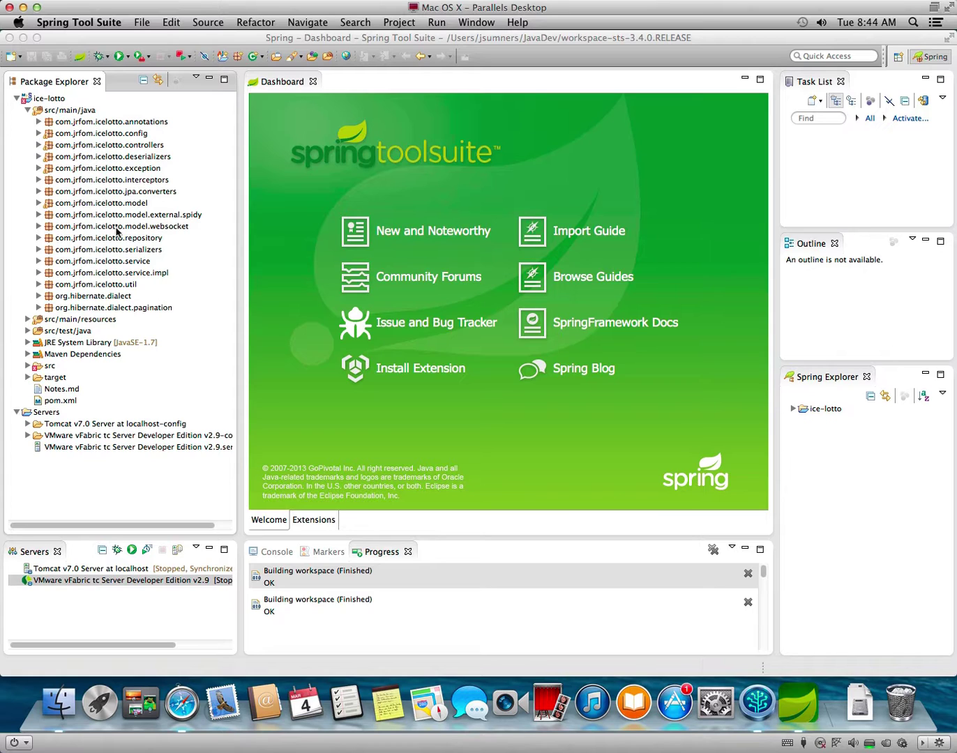
Select ice-lotto, dismiss the Safari crash alert, and open the project's context menu.
{"action": "left_click", "coordinate": [49, 98]}
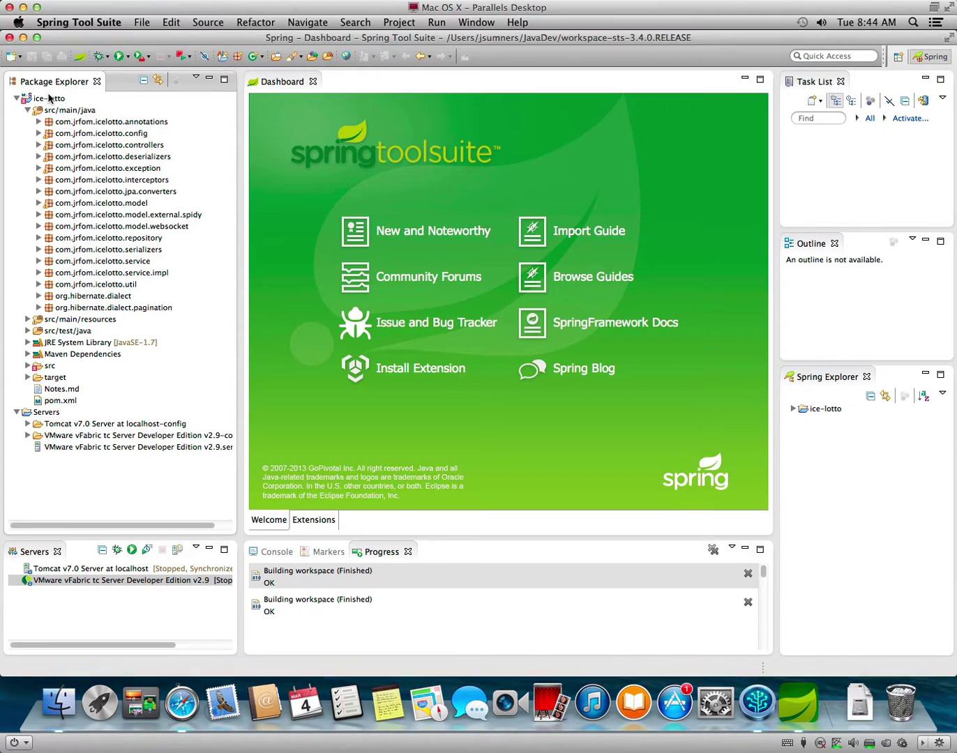
{"action": "left_click", "coordinate": [49, 99]}
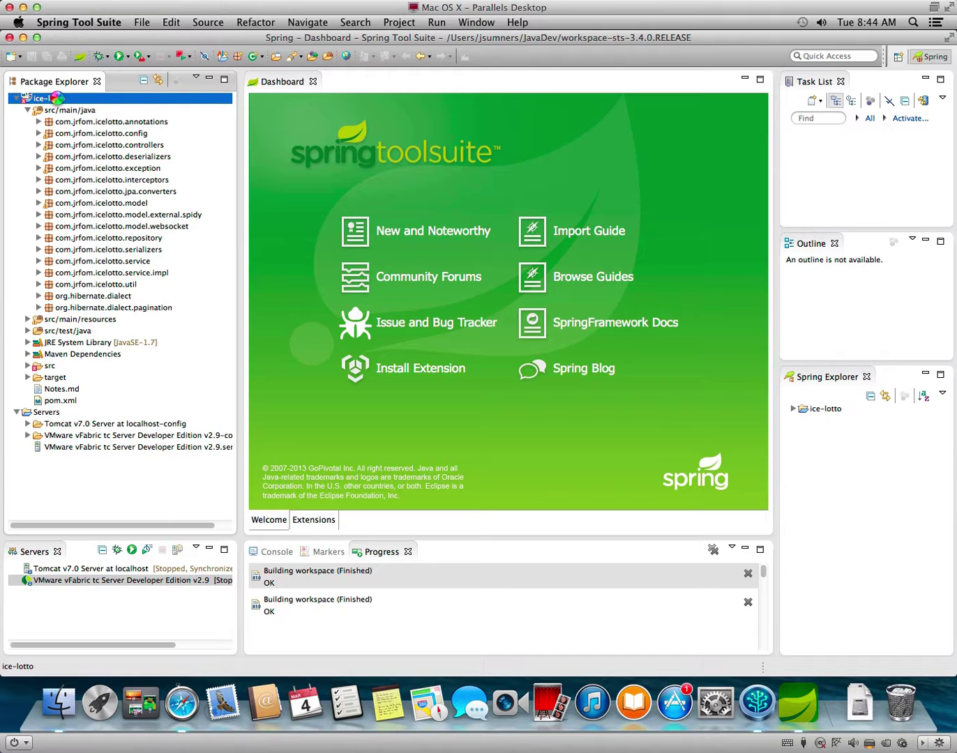
{"action": "right_click", "coordinate": [58, 100]}
{"action": "key", "text": "Escape"}
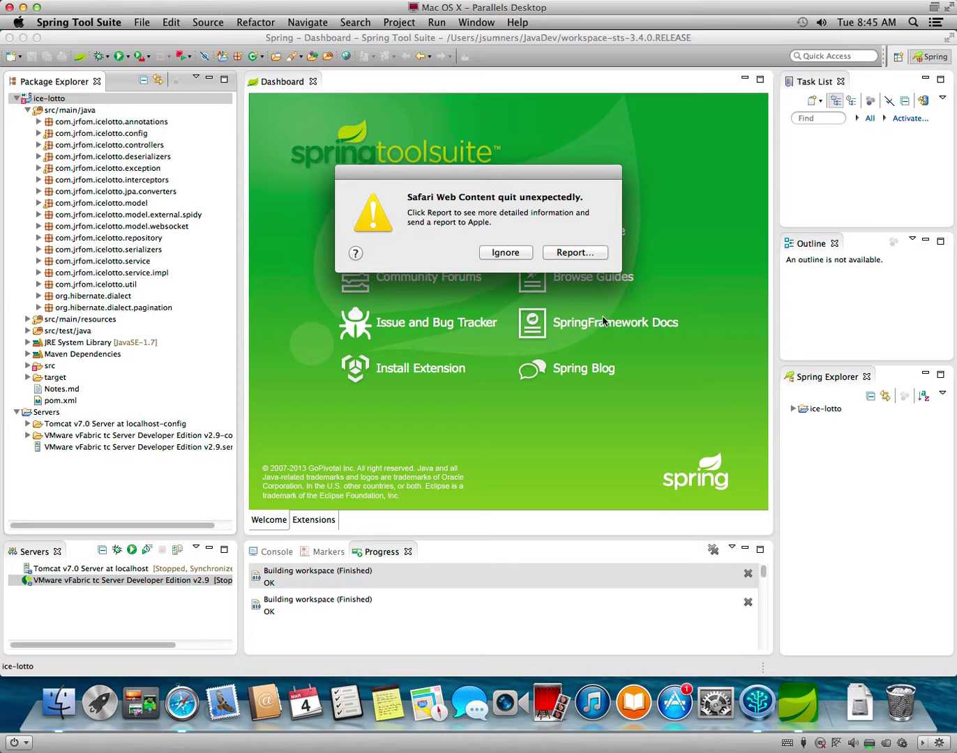
{"action": "left_click", "coordinate": [506, 254]}
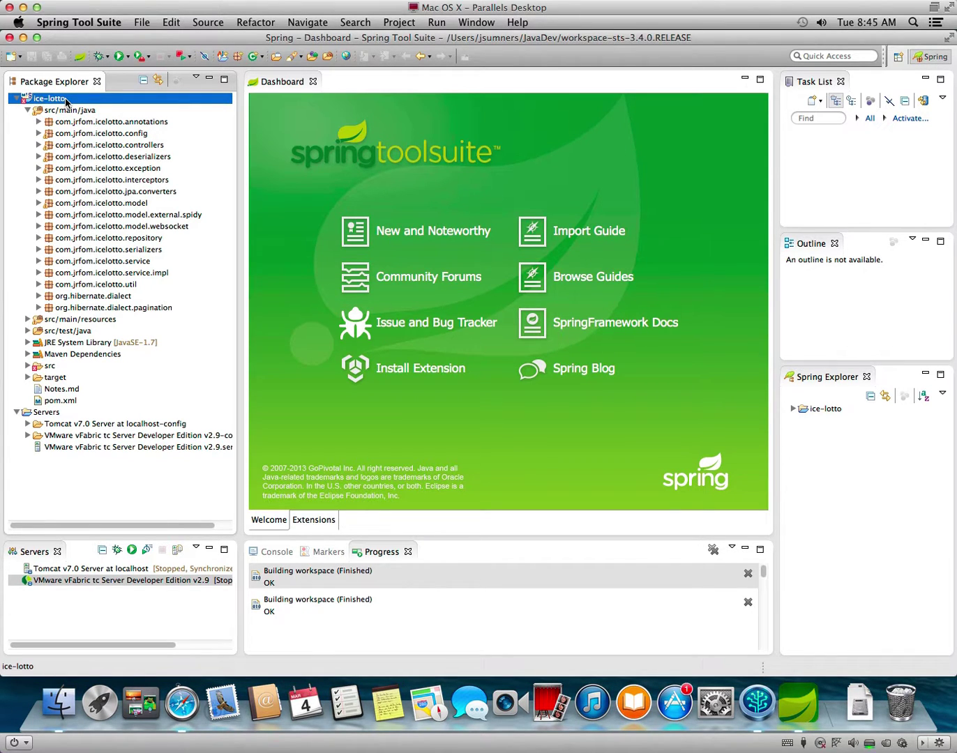
{"action": "right_click", "coordinate": [67, 100]}
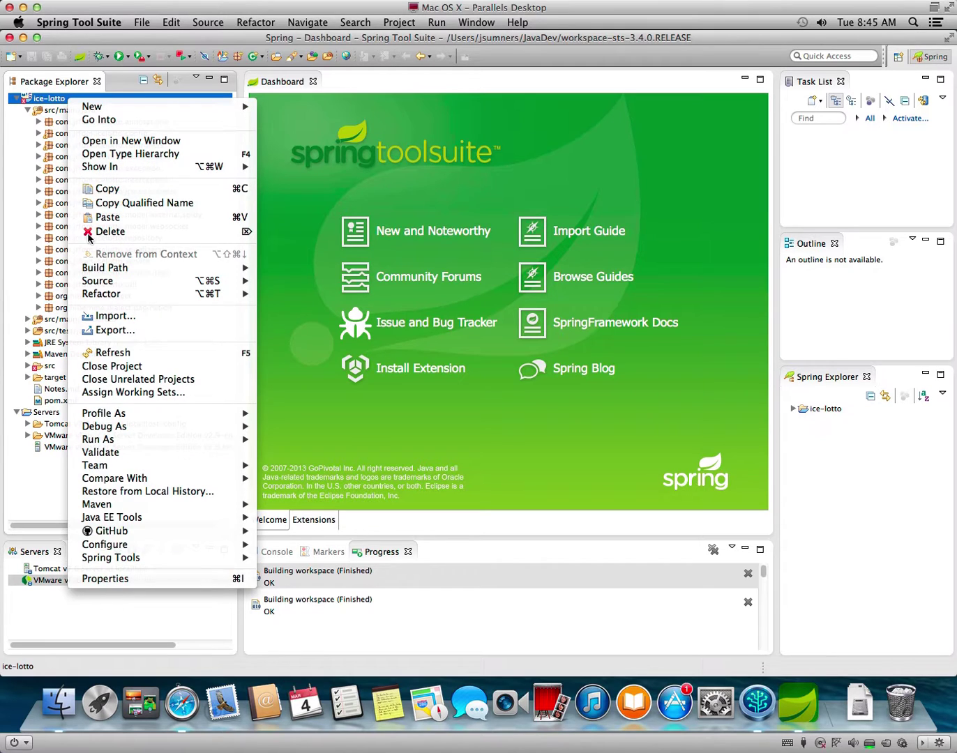
Open ice-lotto's Properties, dismiss the second Safari crash alert, and bring Safari forward.
{"action": "left_click", "coordinate": [129, 578]}
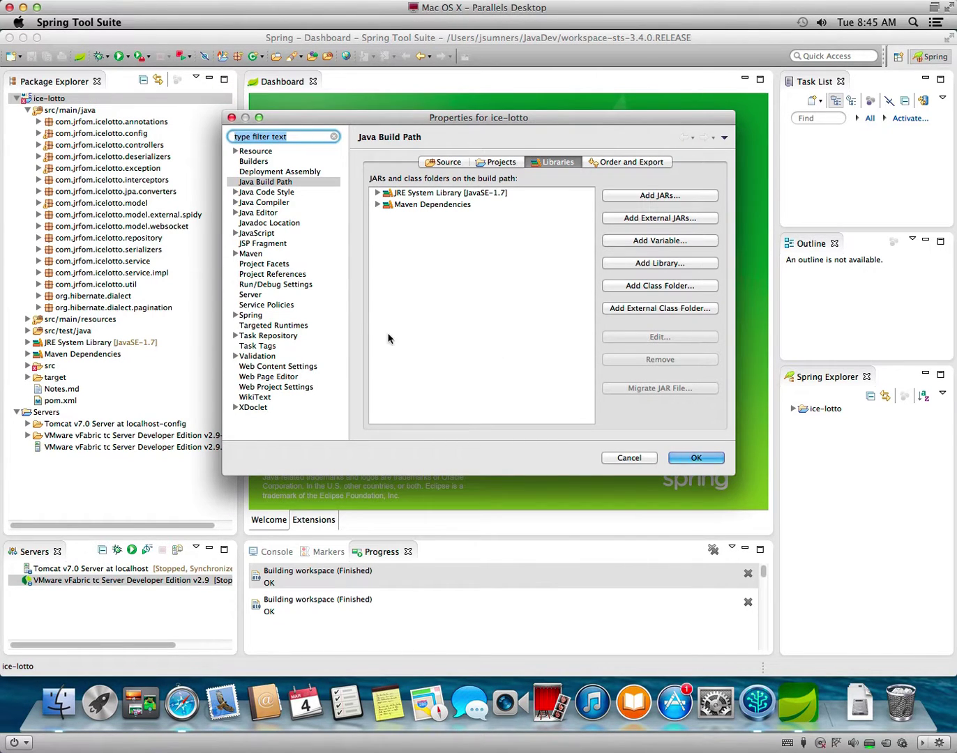
{"action": "left_click", "coordinate": [507, 254]}
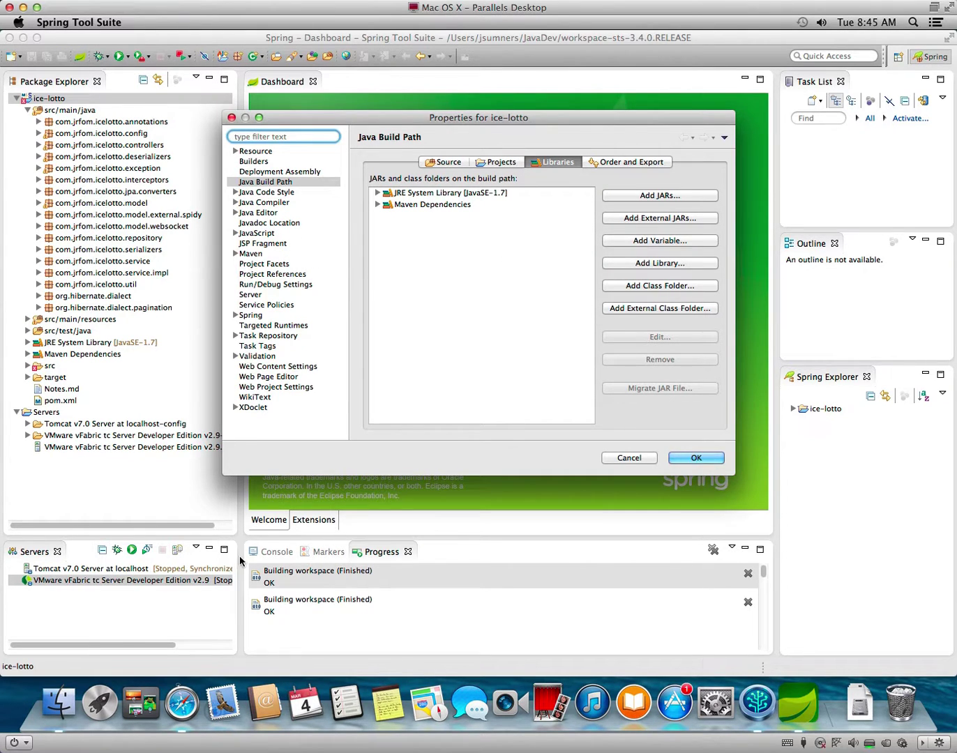
{"action": "left_click", "coordinate": [185, 717]}
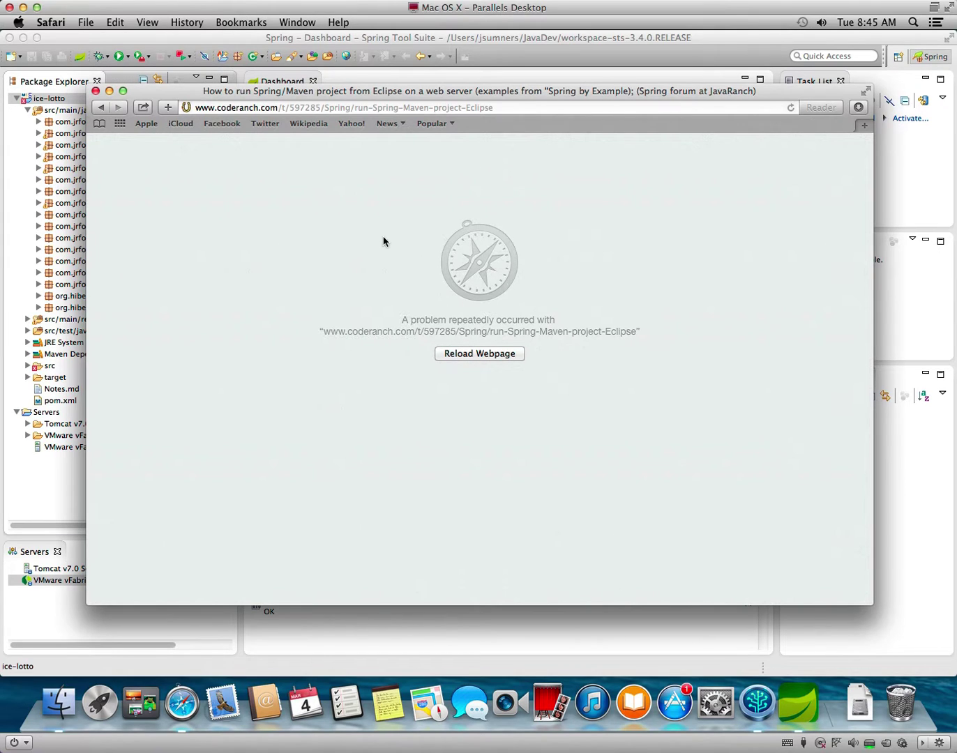
Go back from the crashed coderanch page, then return to ice-lotto's Properties dialog.
{"action": "left_click", "coordinate": [99, 107]}
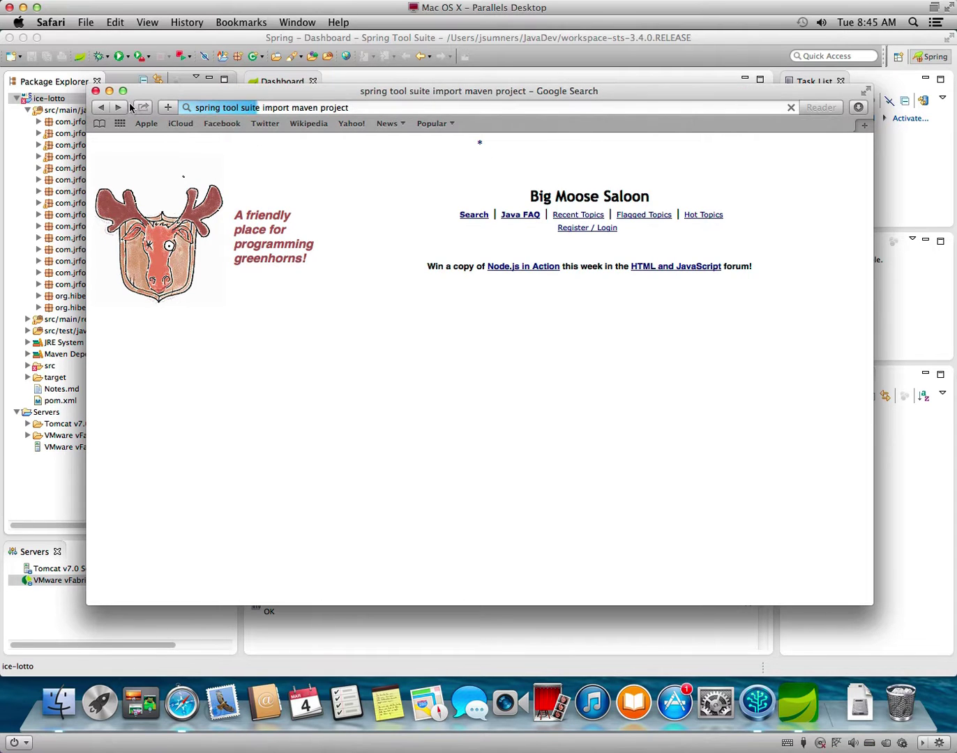
{"action": "left_click", "coordinate": [567, 65]}
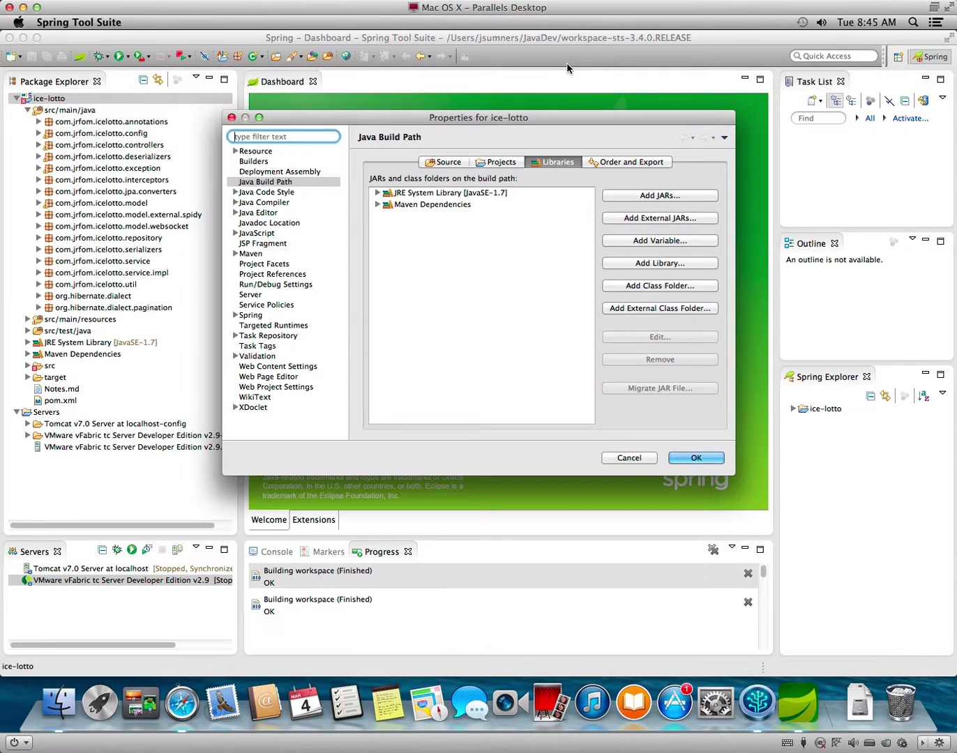
Review ice-lotto's Project Facets (Dynamic Web Module 3.1, Java 1.7, JavaScript), then select Spring.
{"action": "left_click", "coordinate": [514, 165]}
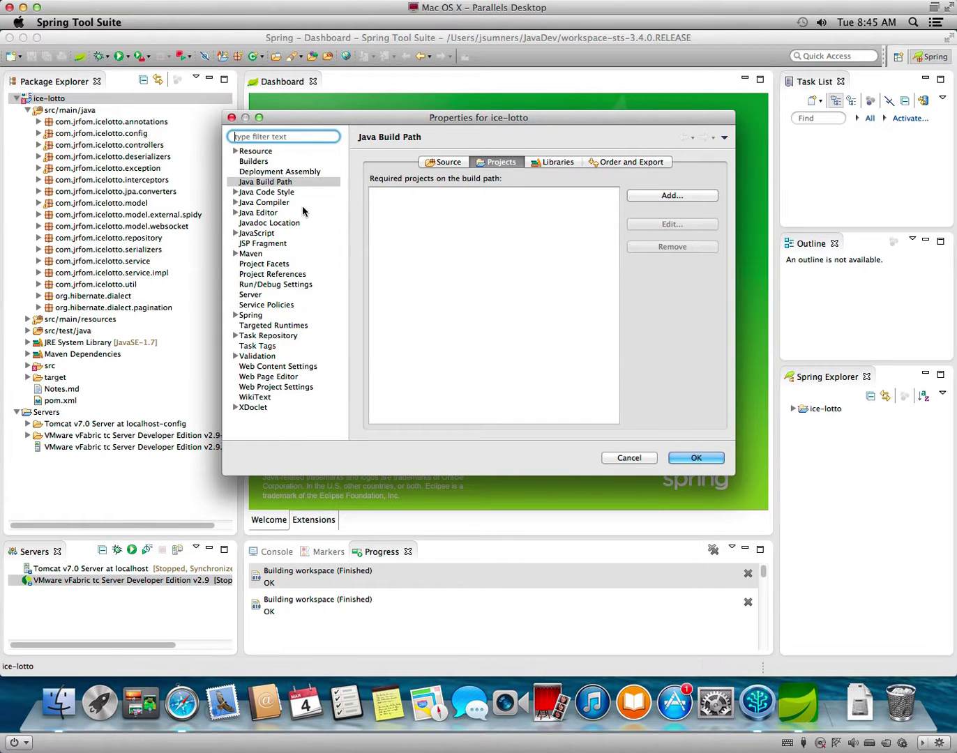
{"action": "left_click", "coordinate": [266, 263]}
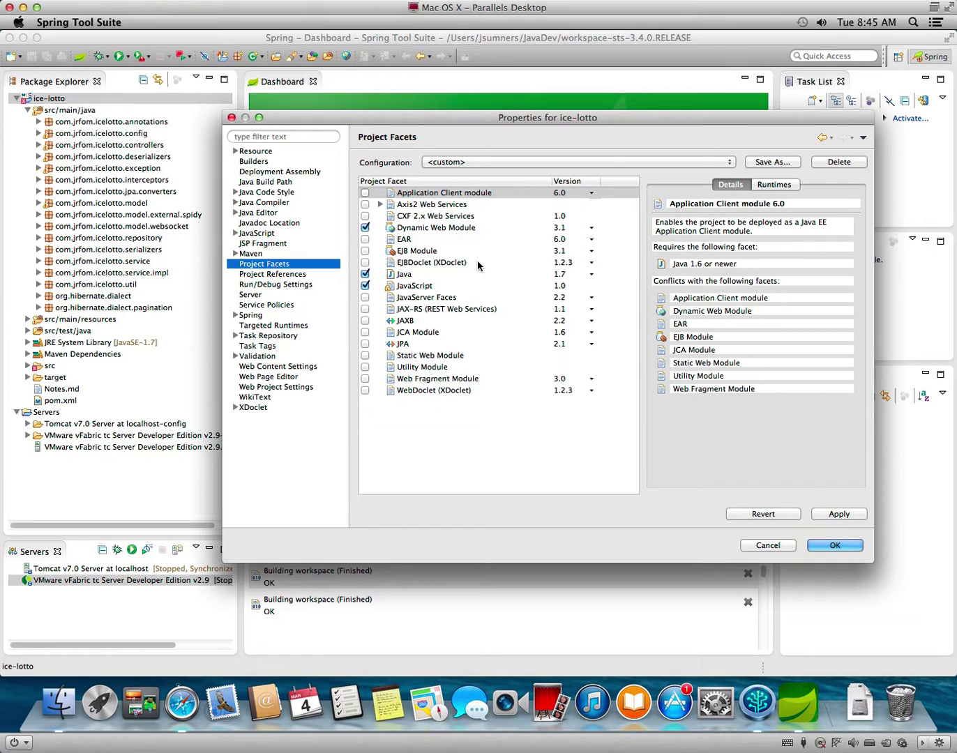
{"action": "right_click", "coordinate": [423, 434]}
{"action": "left_click", "coordinate": [385, 429]}
{"action": "left_click", "coordinate": [251, 314]}
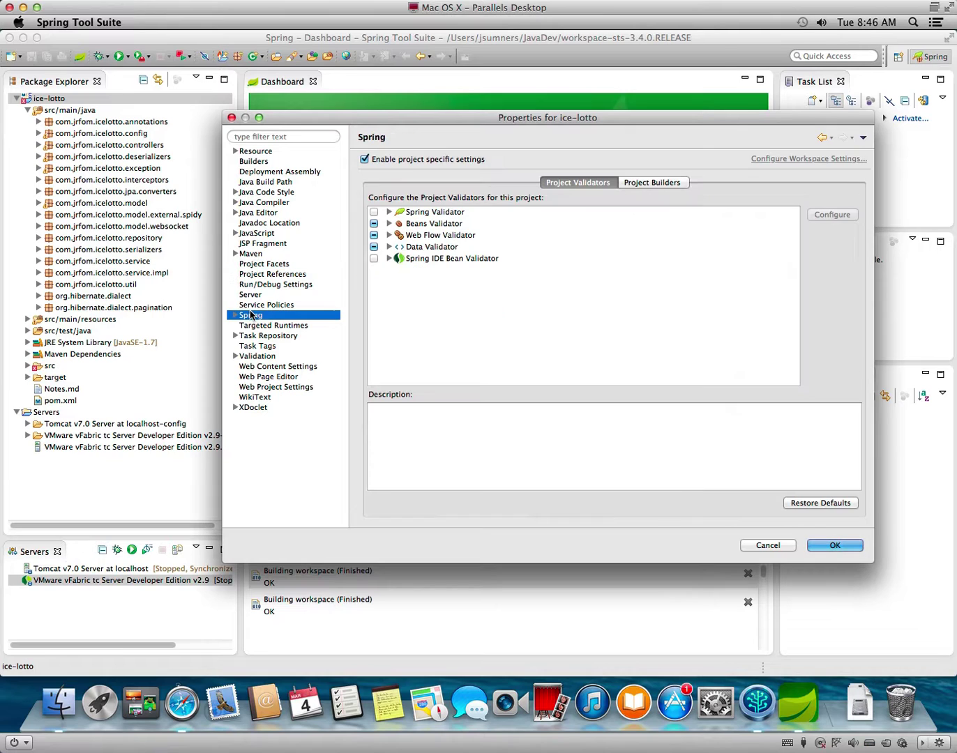
Inspect the Spring Validator and Bean Validator rules, then check the empty Targeted Runtimes page.
{"action": "left_click", "coordinate": [389, 211]}
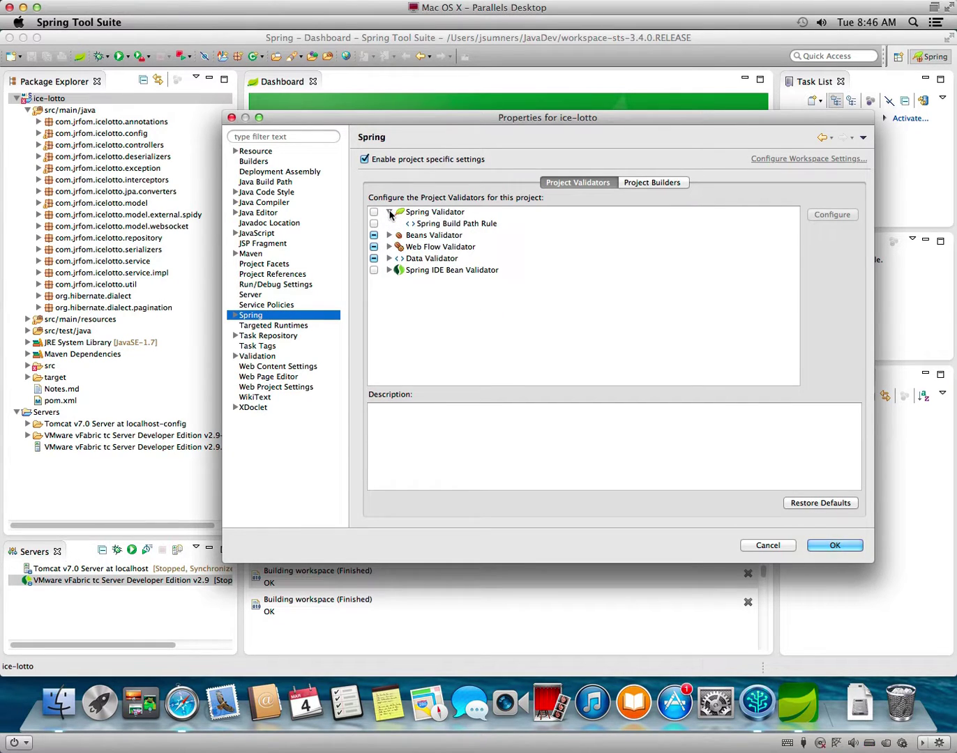
{"action": "left_click", "coordinate": [390, 212]}
{"action": "left_click", "coordinate": [390, 258]}
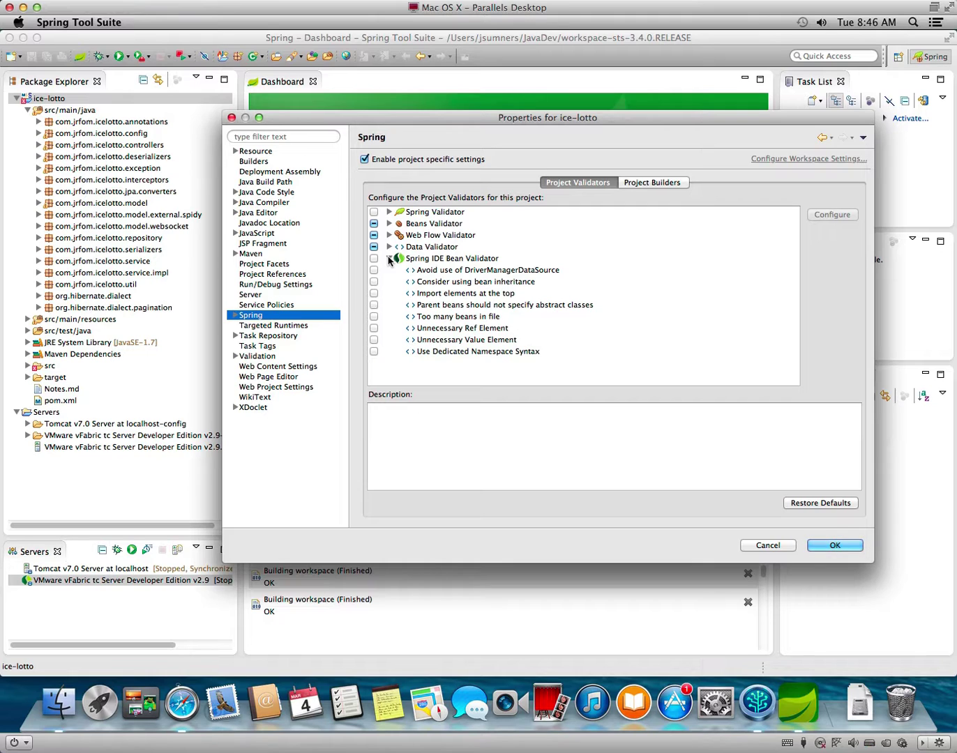
{"action": "left_click", "coordinate": [389, 259]}
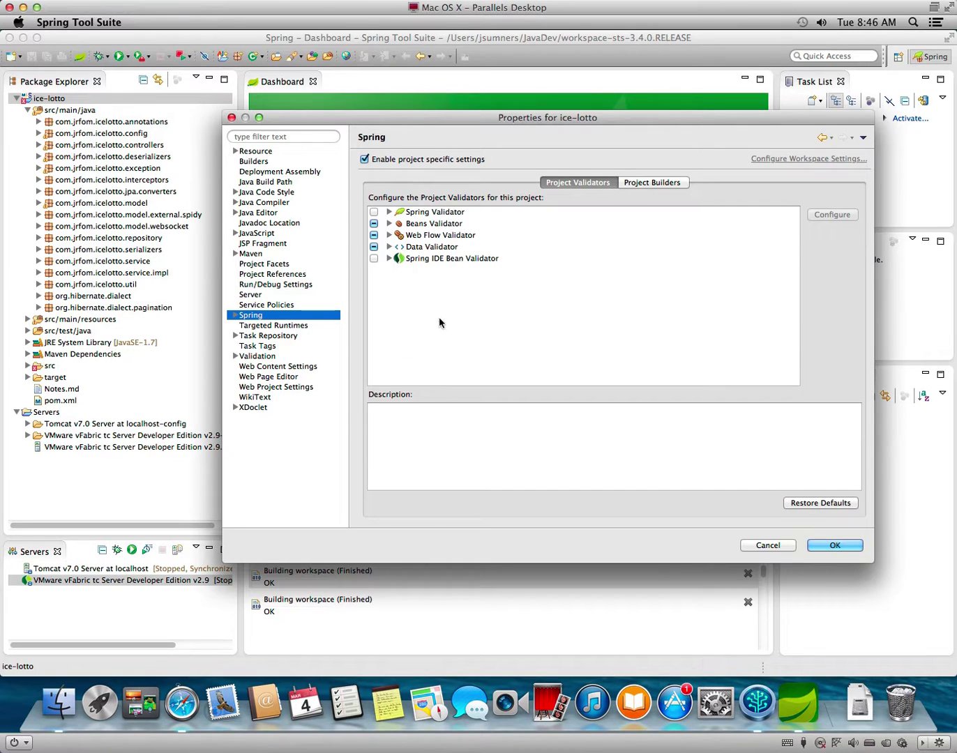
{"action": "left_click", "coordinate": [266, 328]}
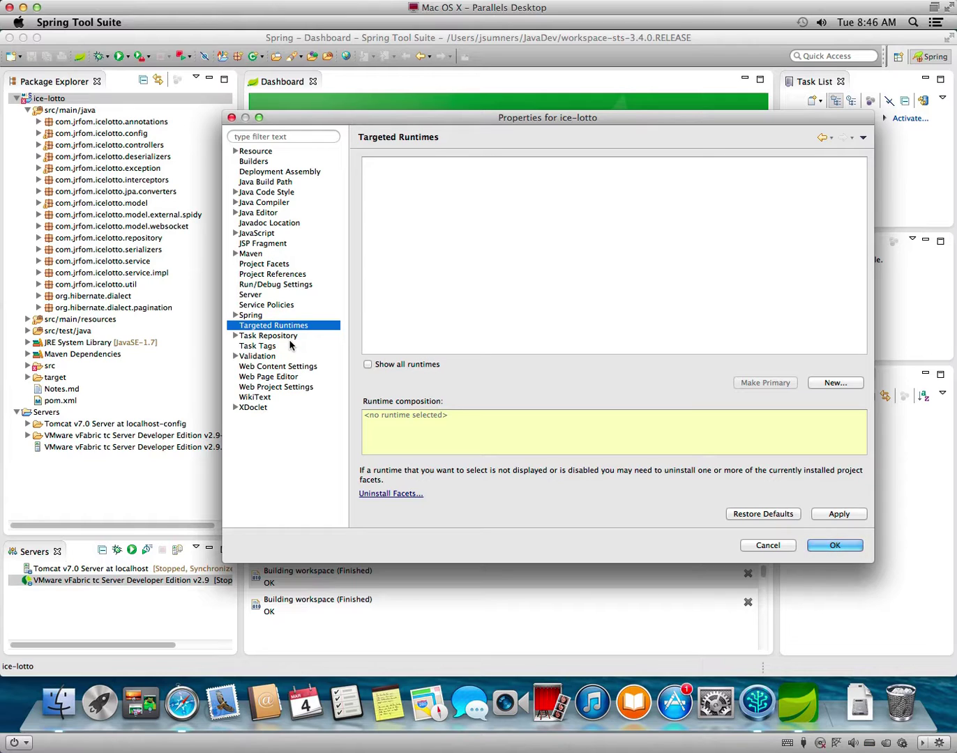
{"action": "left_click", "coordinate": [58, 702]}
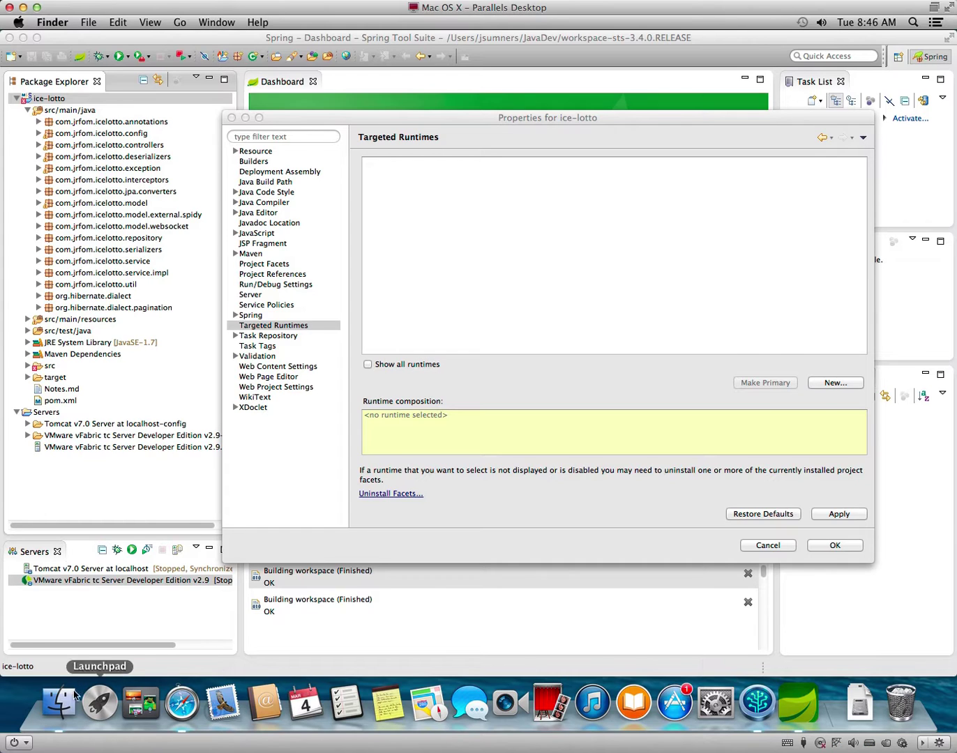
{"action": "left_click", "coordinate": [58, 701]}
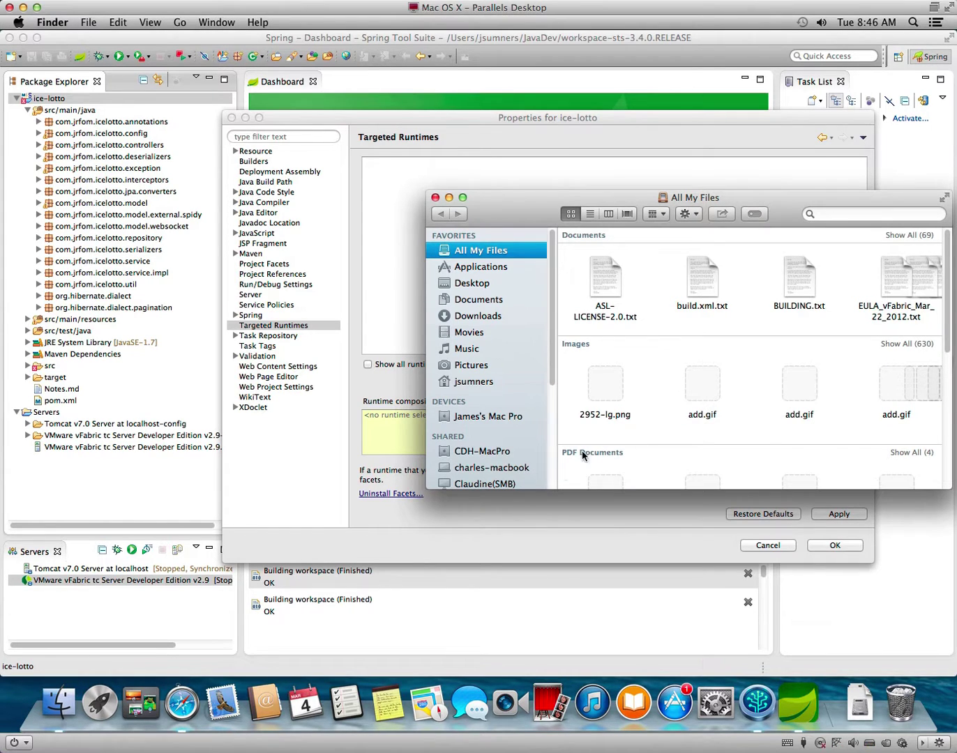
{"action": "left_click", "coordinate": [471, 382]}
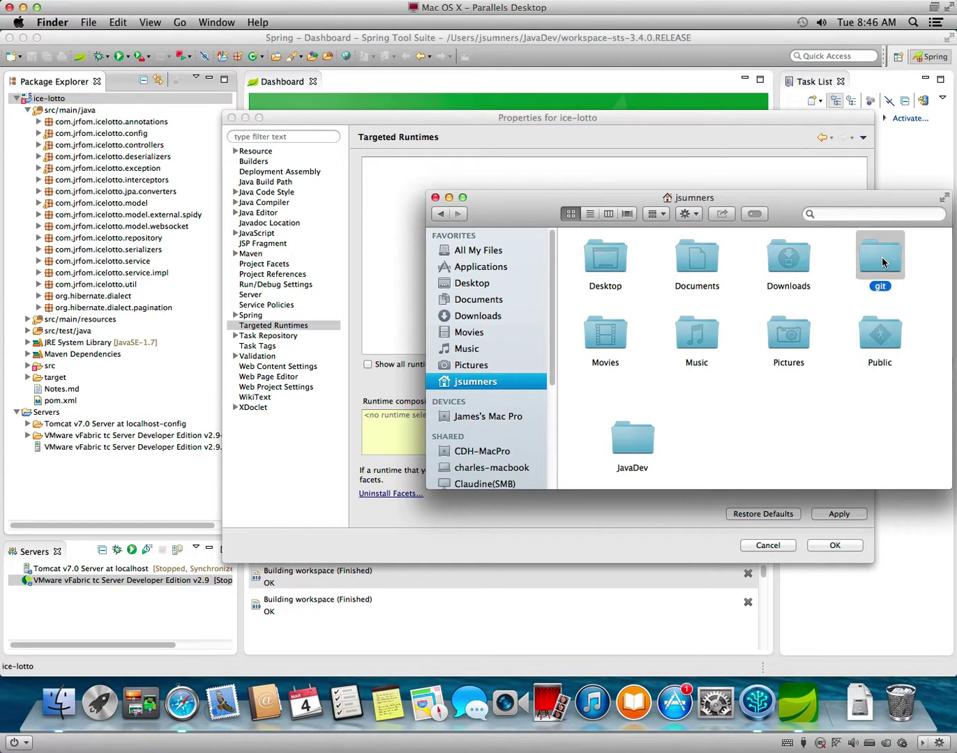
{"action": "double_click", "coordinate": [879, 262]}
{"action": "double_click", "coordinate": [587, 267]}
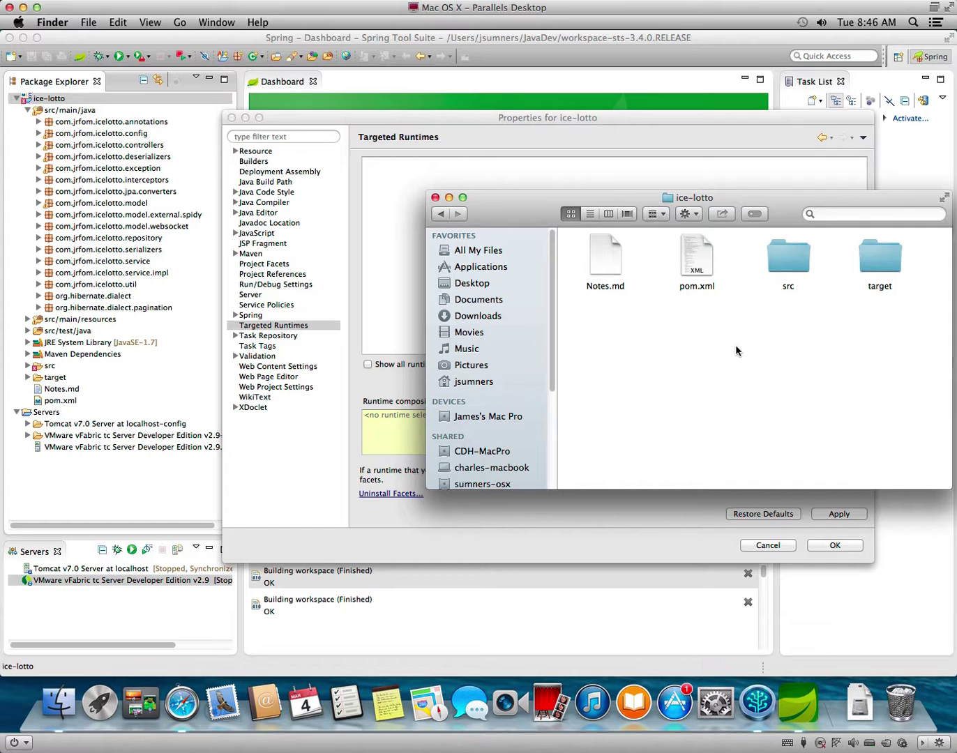
{"action": "left_click", "coordinate": [434, 199]}
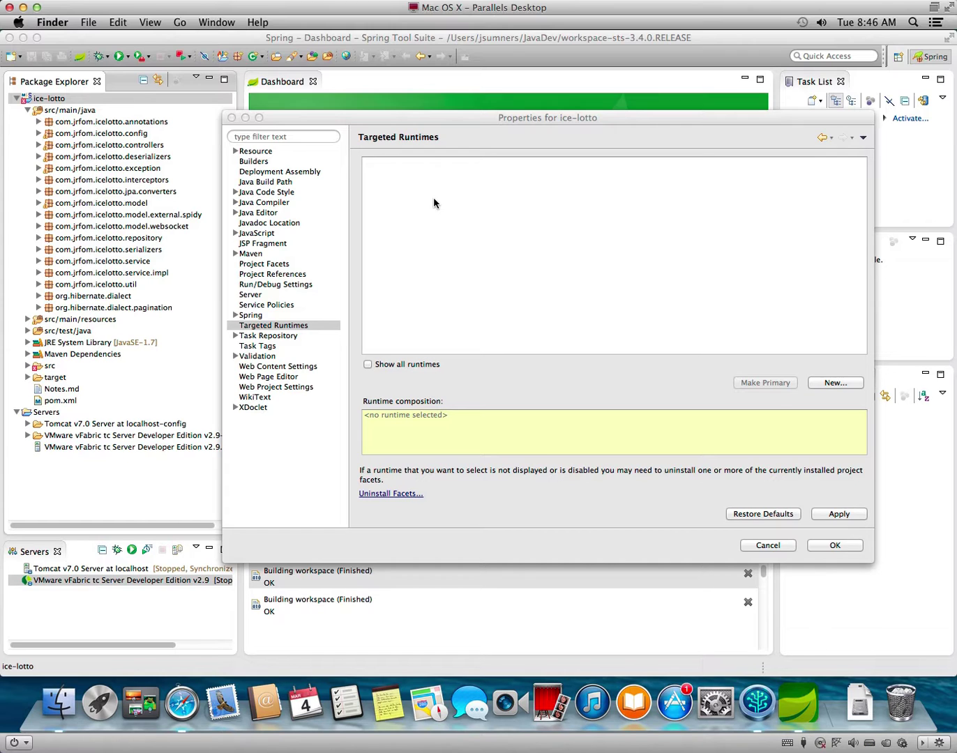
{"action": "key", "text": "alt+space"}
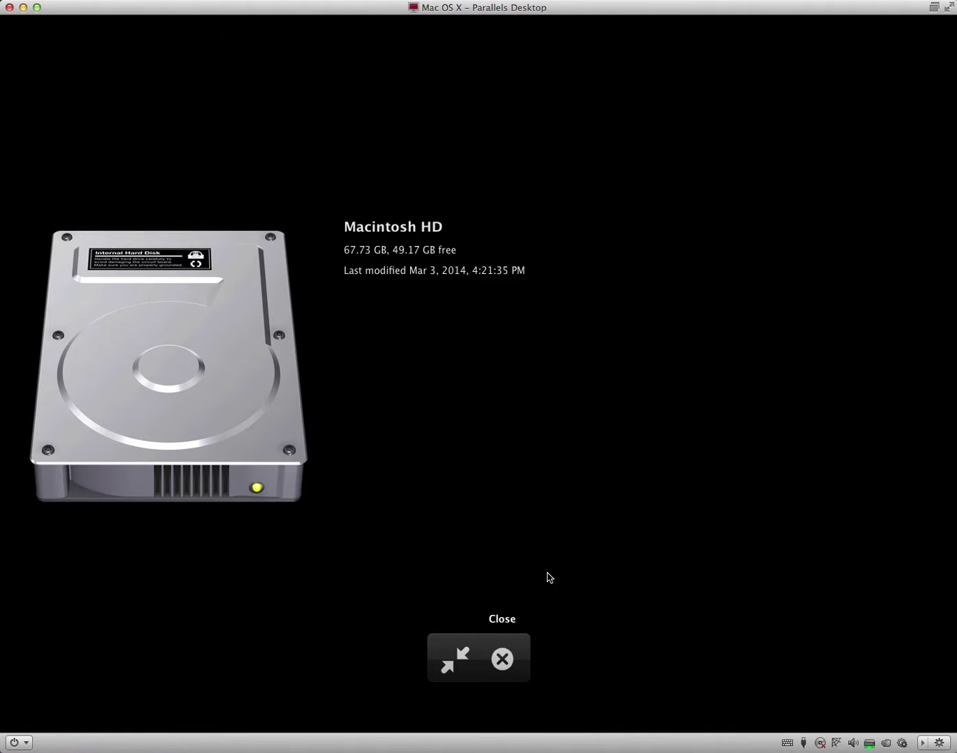
{"action": "left_click", "coordinate": [501, 659]}
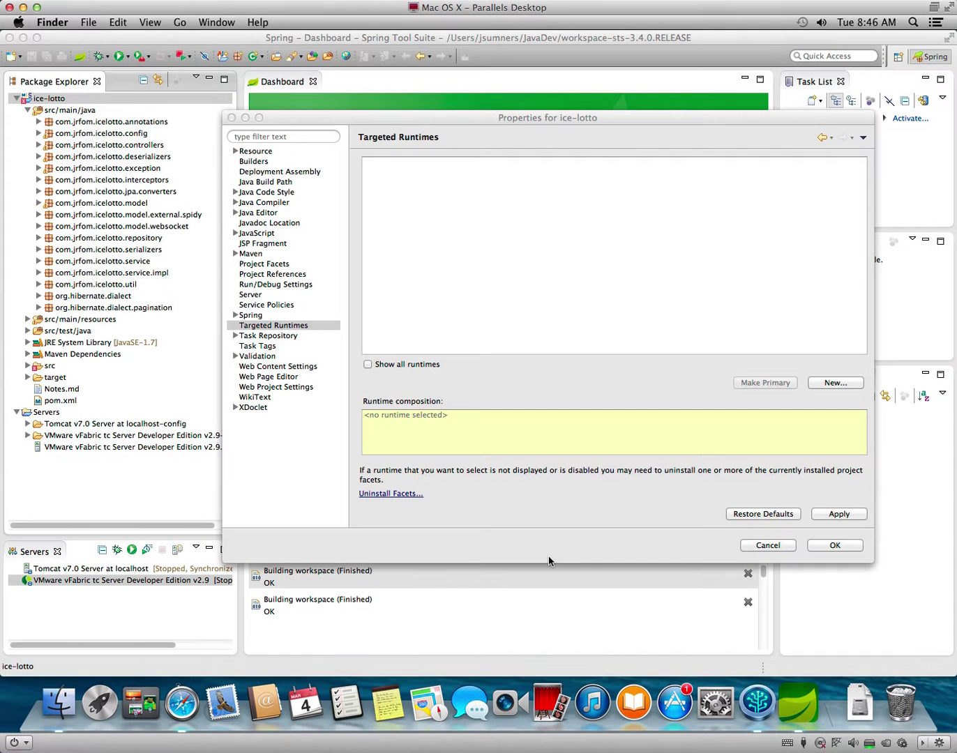
Launch Terminal through Spotlight, move into the git folder and list its contents.
{"action": "key", "text": "super+space"}
{"action": "type", "text": "term"}
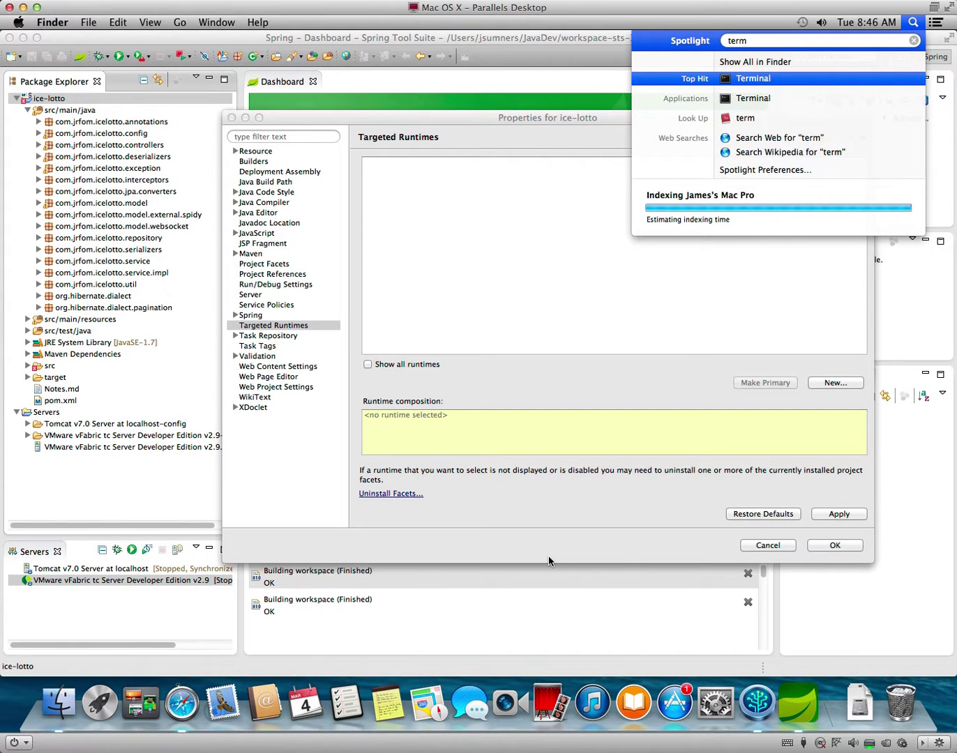
{"action": "key", "text": "Return"}
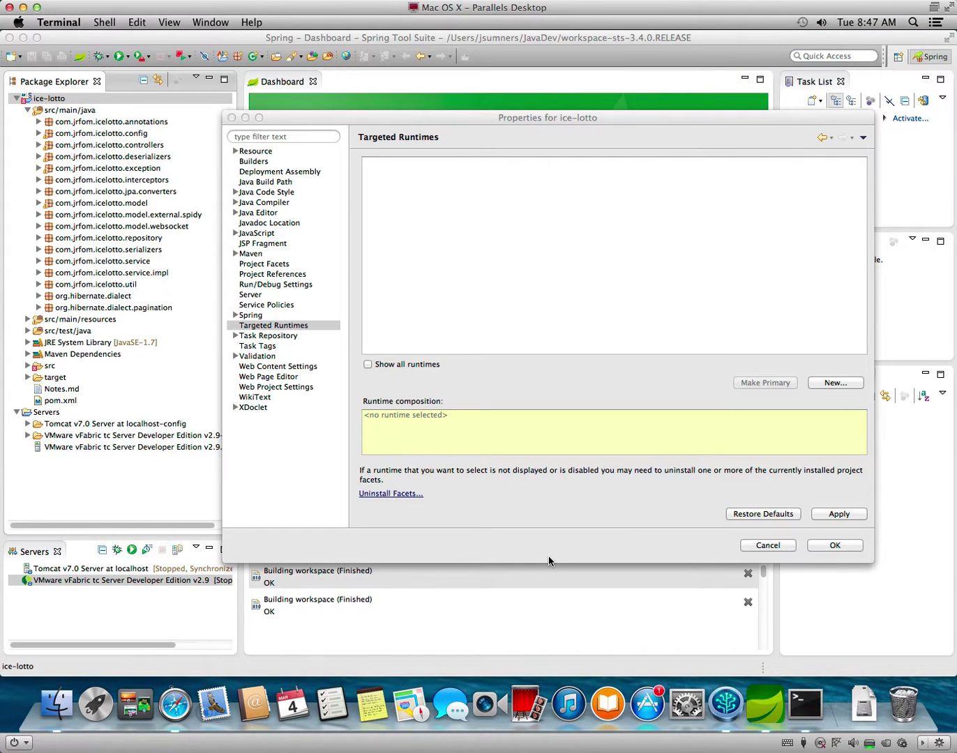
{"action": "type", "text": "cd git/"}
{"action": "key", "text": "Return"}
{"action": "type", "text": "ls"}
{"action": "key", "text": "Return"}
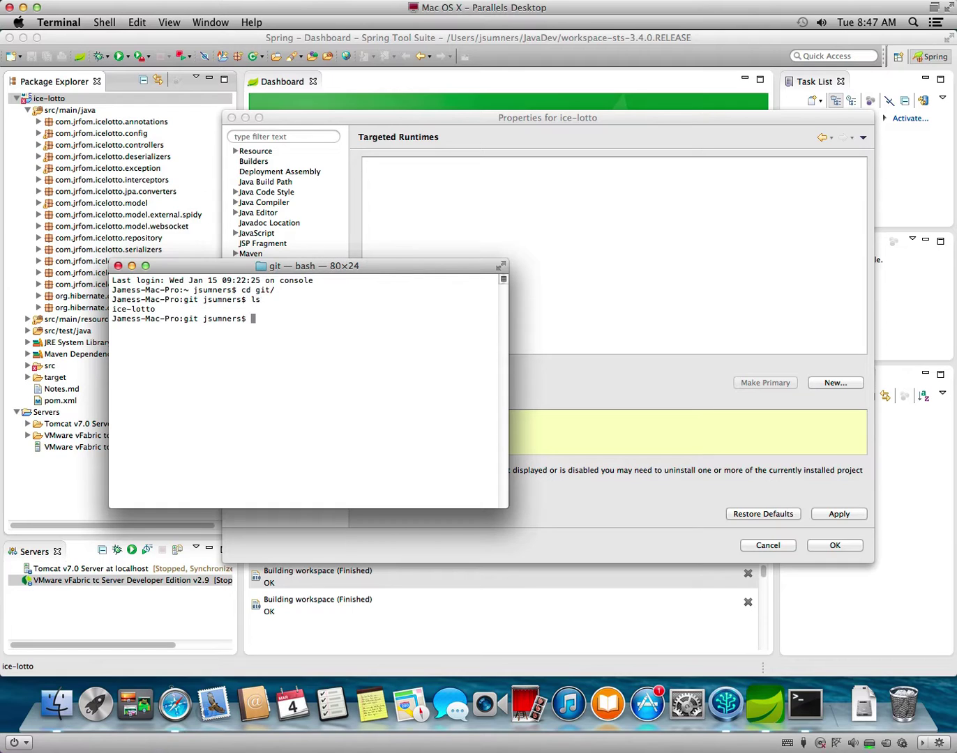
Enter the ice-lotto folder and list its files, including hidden ones with ls -a.
{"action": "type", "text": "cd i"}
{"action": "key", "text": "Tab"}
{"action": "key", "text": "Return"}
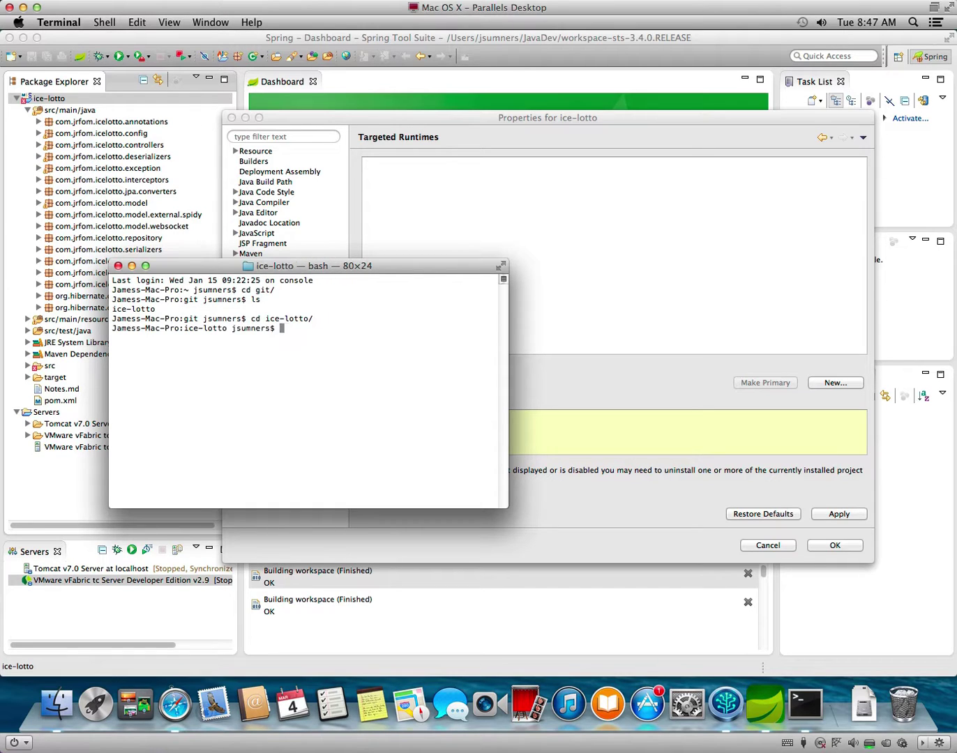
{"action": "type", "text": "ls"}
{"action": "key", "text": "Return"}
{"action": "type", "text": "ls -a"}
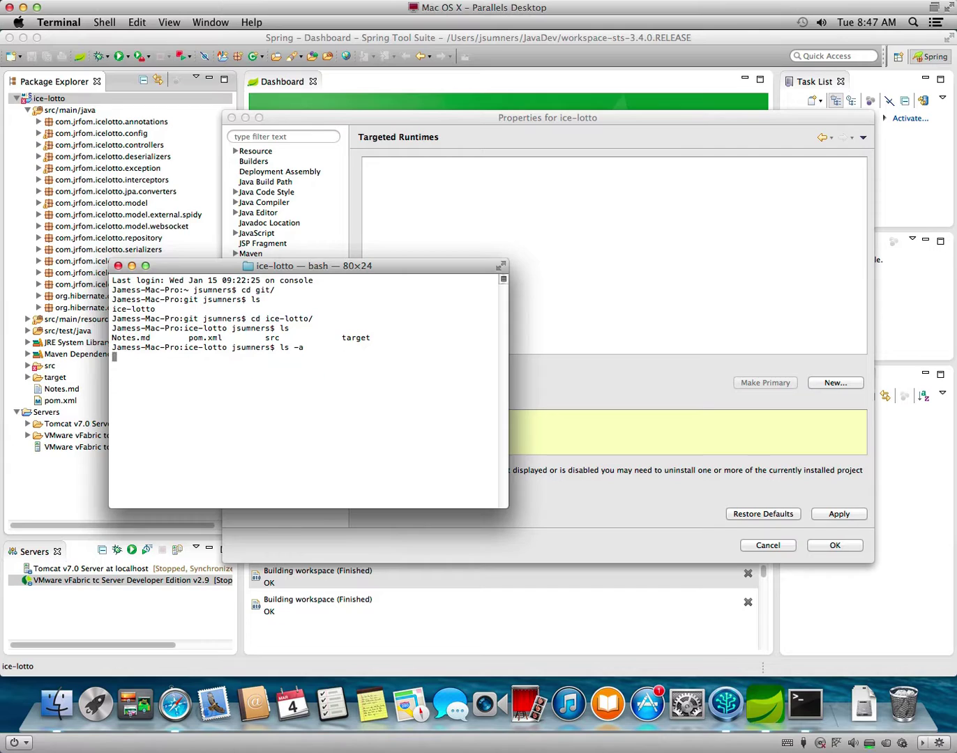
{"action": "key", "text": "Return"}
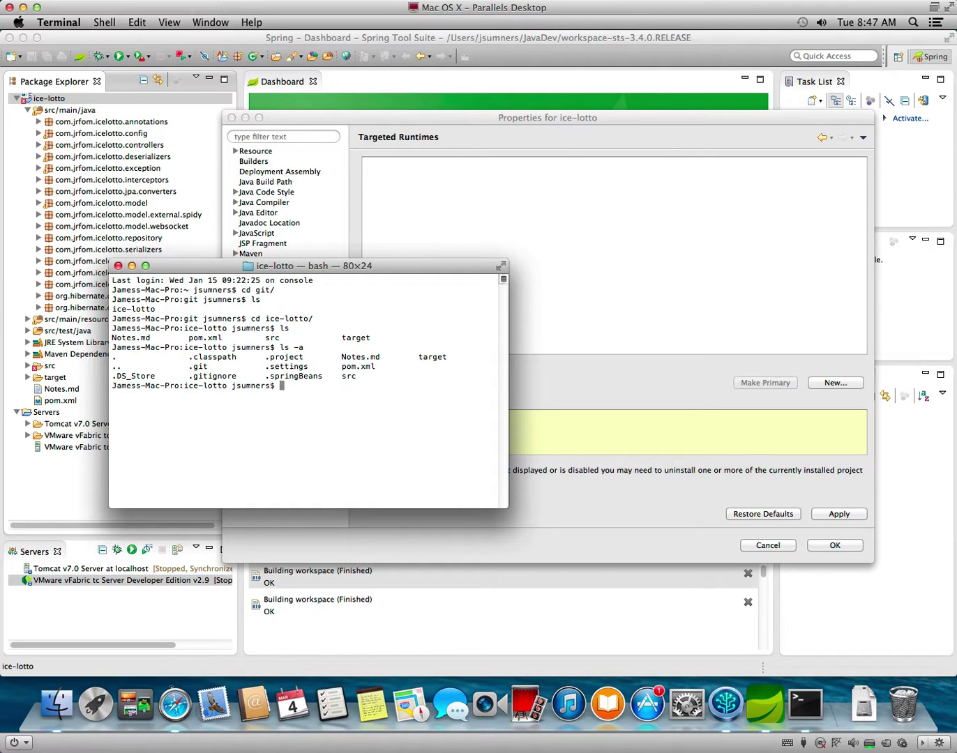
Cancel the project Properties dialog and quit Spring Tool Suite.
{"action": "left_click", "coordinate": [658, 494]}
{"action": "left_click", "coordinate": [766, 545]}
{"action": "left_click", "coordinate": [10, 39]}
{"action": "left_click", "coordinate": [608, 370]}
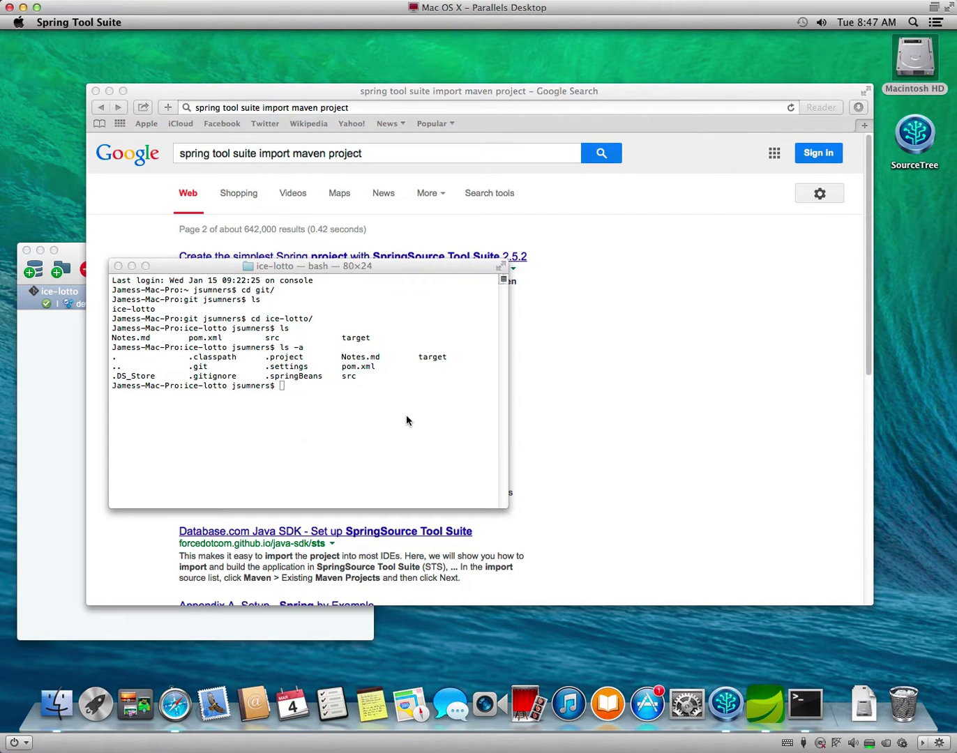
Delete .springBeans, .settings, .project, .classpath and .DS_Store with rm -rf, then check with ls -a.
{"action": "left_click", "coordinate": [402, 419]}
{"action": "type", "text": "rm -rf"}
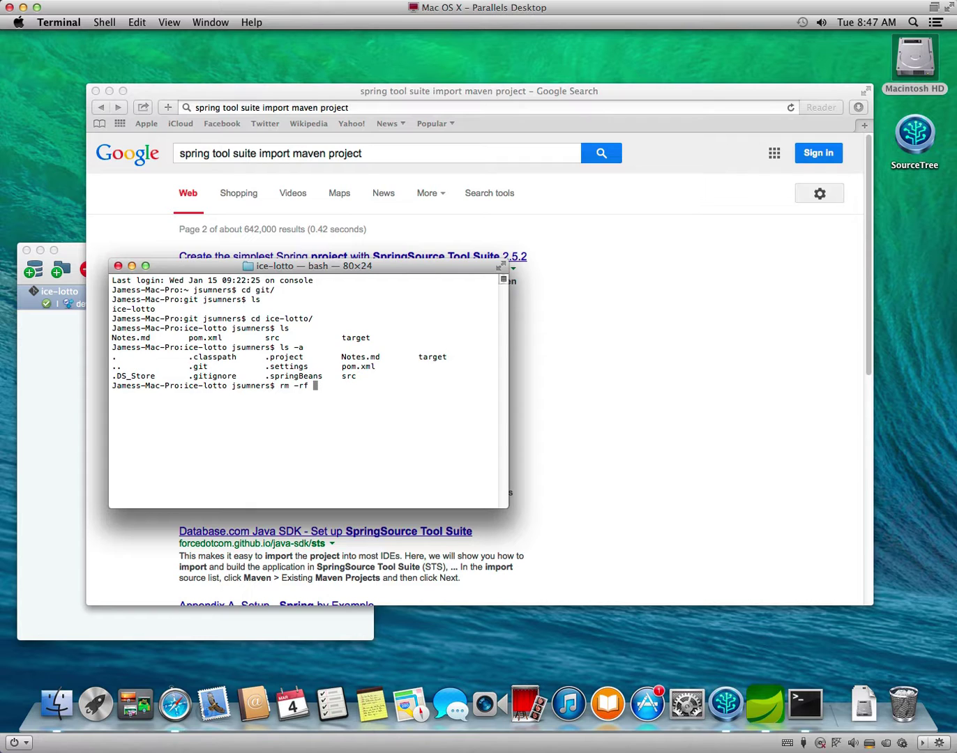
{"action": "type", "text": " .spr"}
{"action": "key", "text": "Tab"}
{"action": "type", "text": ".se"}
{"action": "key", "text": "Tab"}
{"action": "key", "text": "BackSpace"}
{"action": "type", "text": ".pr"}
{"action": "key", "text": "Tab"}
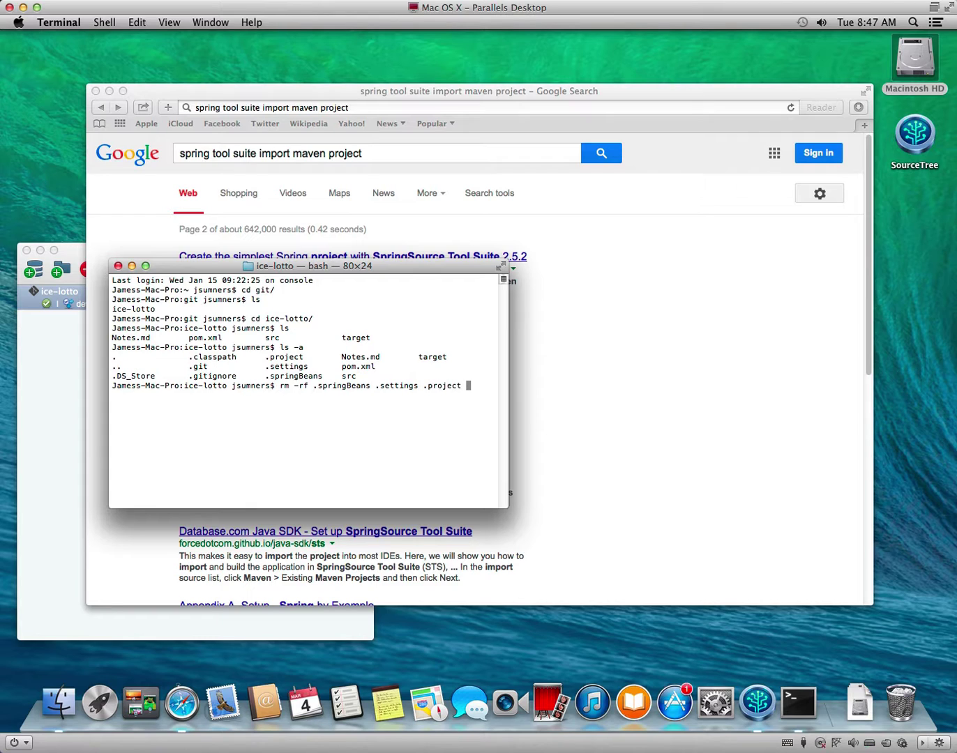
{"action": "type", "text": ".c"}
{"action": "key", "text": "Tab"}
{"action": "type", "text": ".D"}
{"action": "key", "text": "Tab"}
{"action": "key", "text": "Return"}
{"action": "type", "text": "ls -a"}
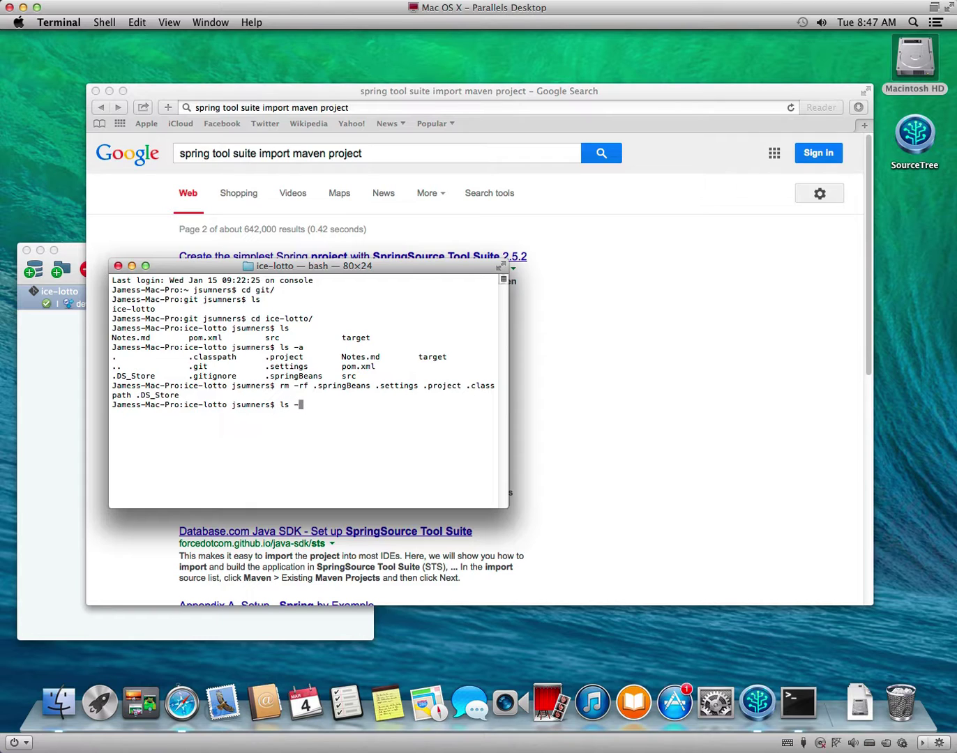
{"action": "key", "text": "Return"}
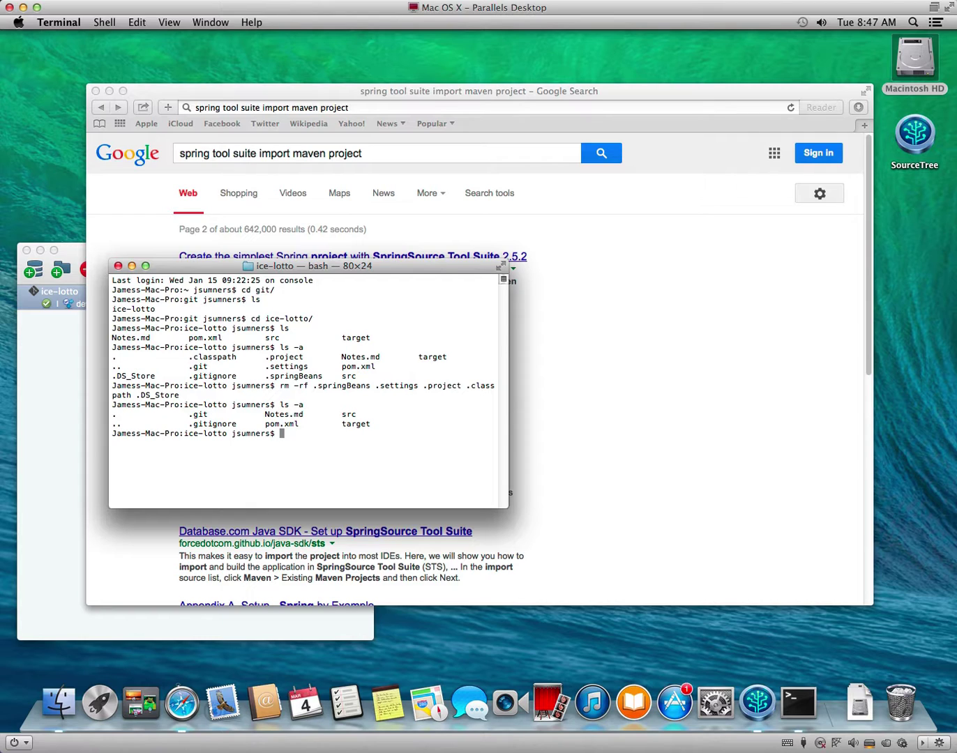
Delete the target folder, verify with ls -a, and search Spotlight for 'spring'.
{"action": "type", "text": "rm -rf t"}
{"action": "key", "text": "Tab"}
{"action": "key", "text": "Return"}
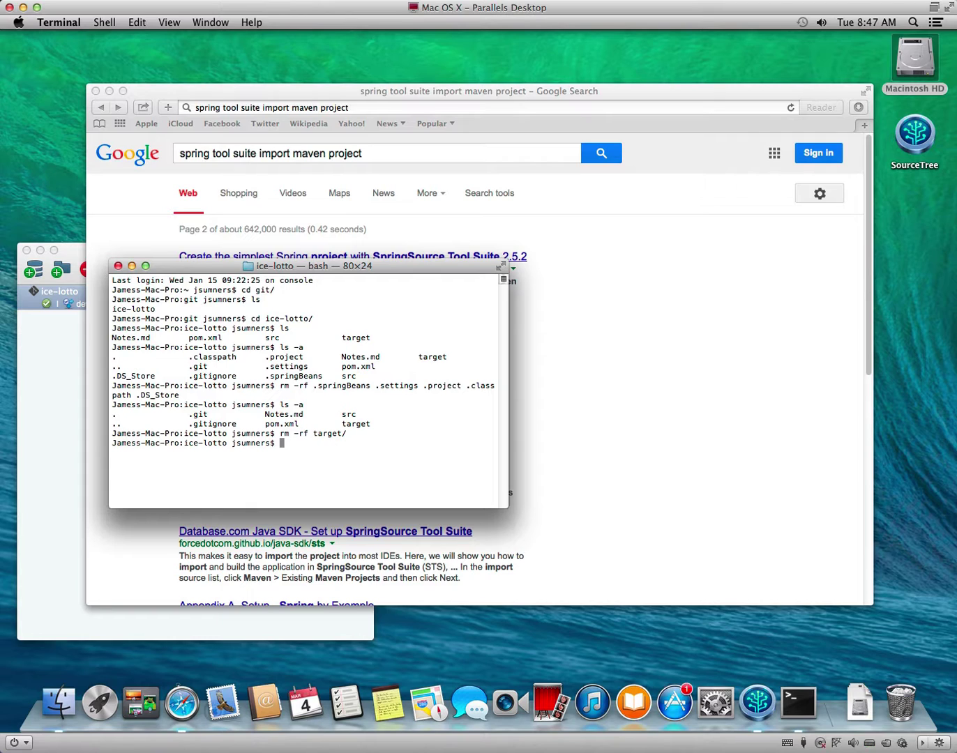
{"action": "type", "text": "ls -a"}
{"action": "key", "text": "Return"}
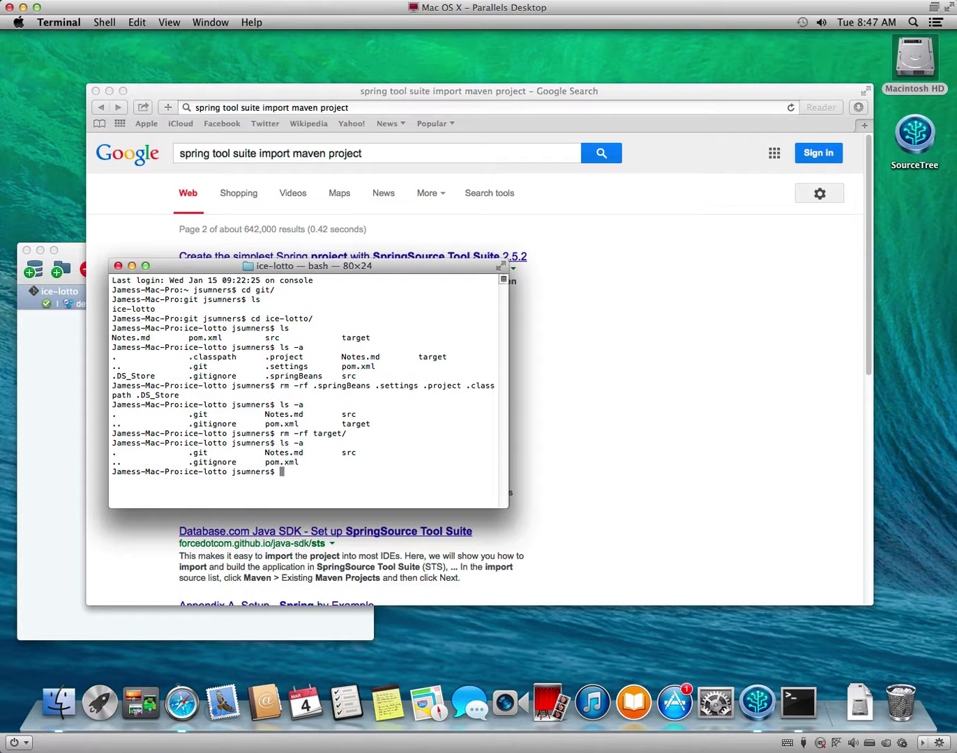
{"action": "key", "text": "super+space"}
{"action": "type", "text": "spri"}
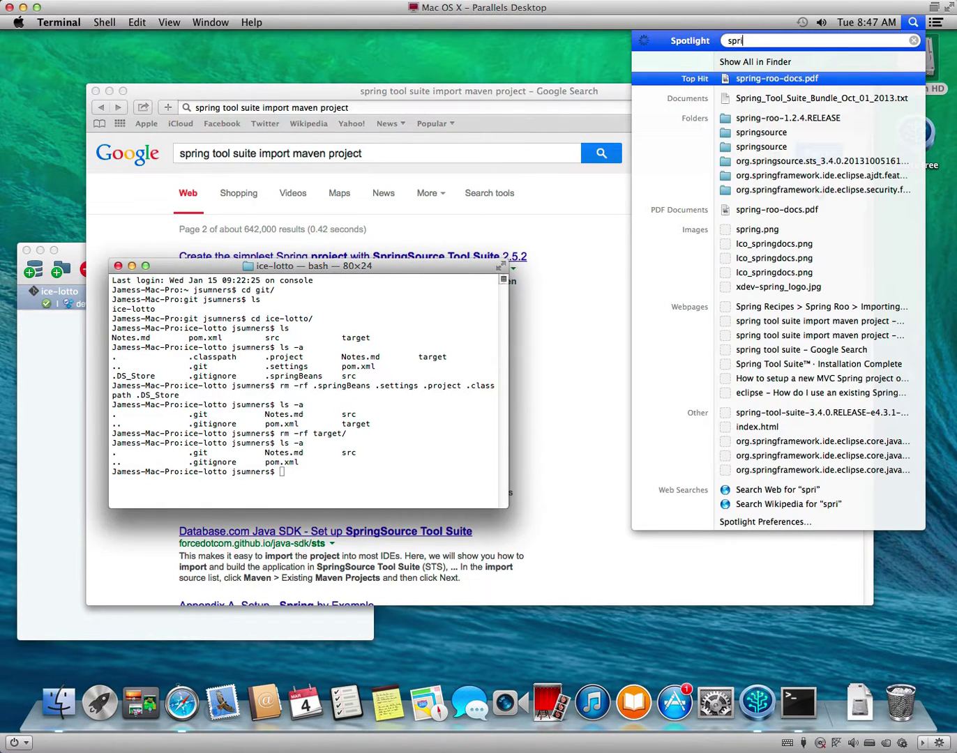
{"action": "type", "text": "ng"}
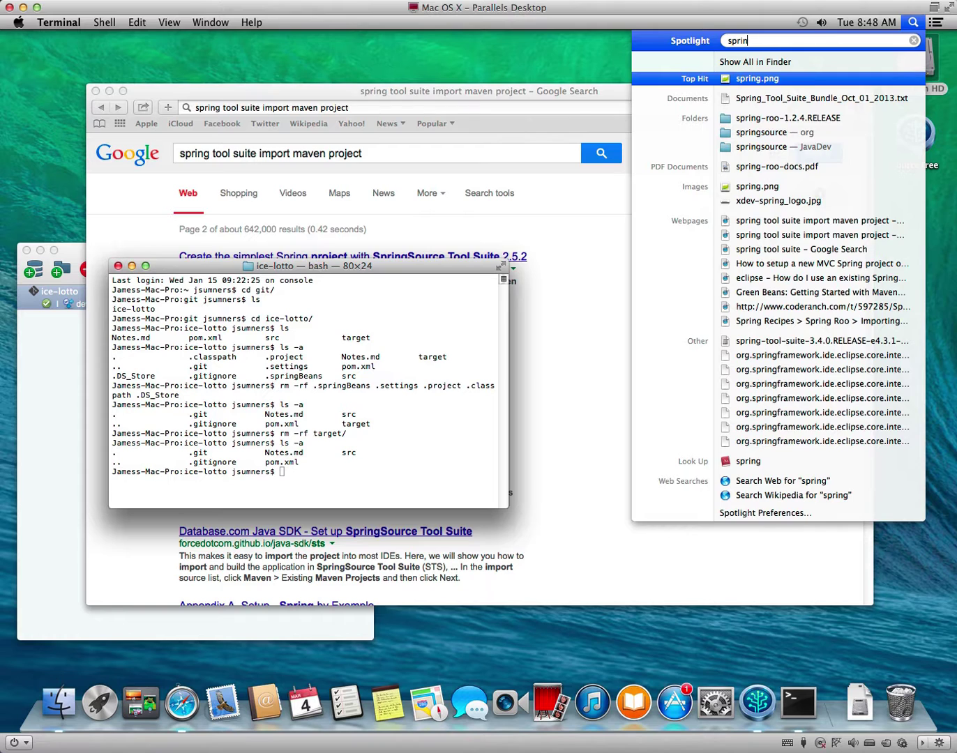
Narrow the Spotlight query to 'st' and launch Spring Tool Suite from the results.
{"action": "key", "text": "BackSpace"}
{"action": "key", "text": "BackSpace"}
{"action": "key", "text": "BackSpace"}
{"action": "key", "text": "BackSpace"}
{"action": "key", "text": "BackSpace"}
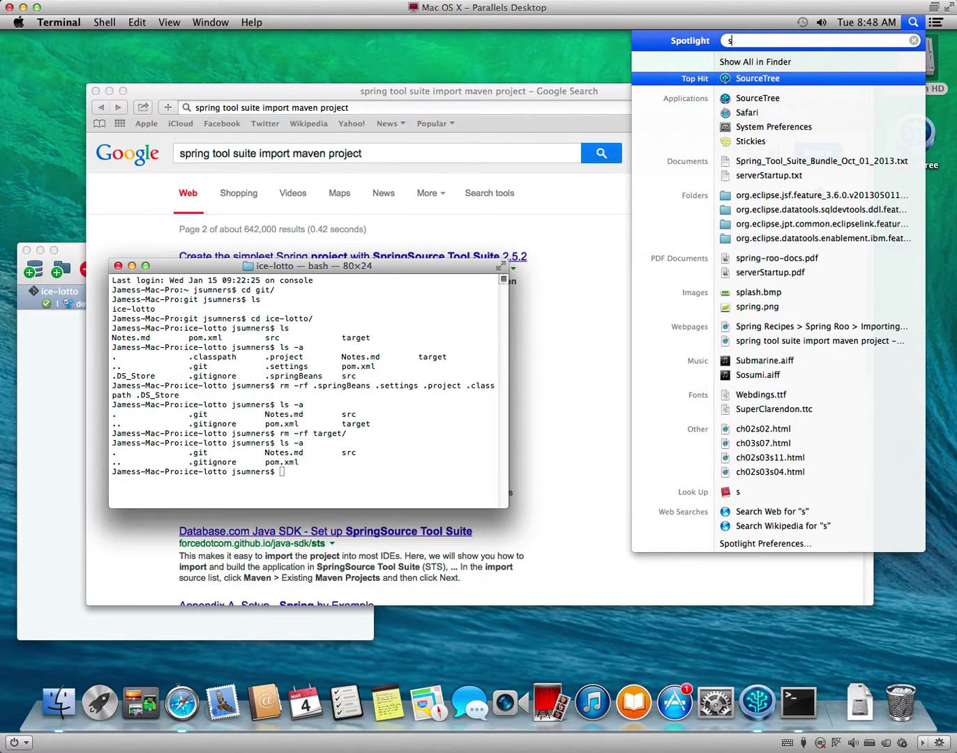
{"action": "type", "text": "t"}
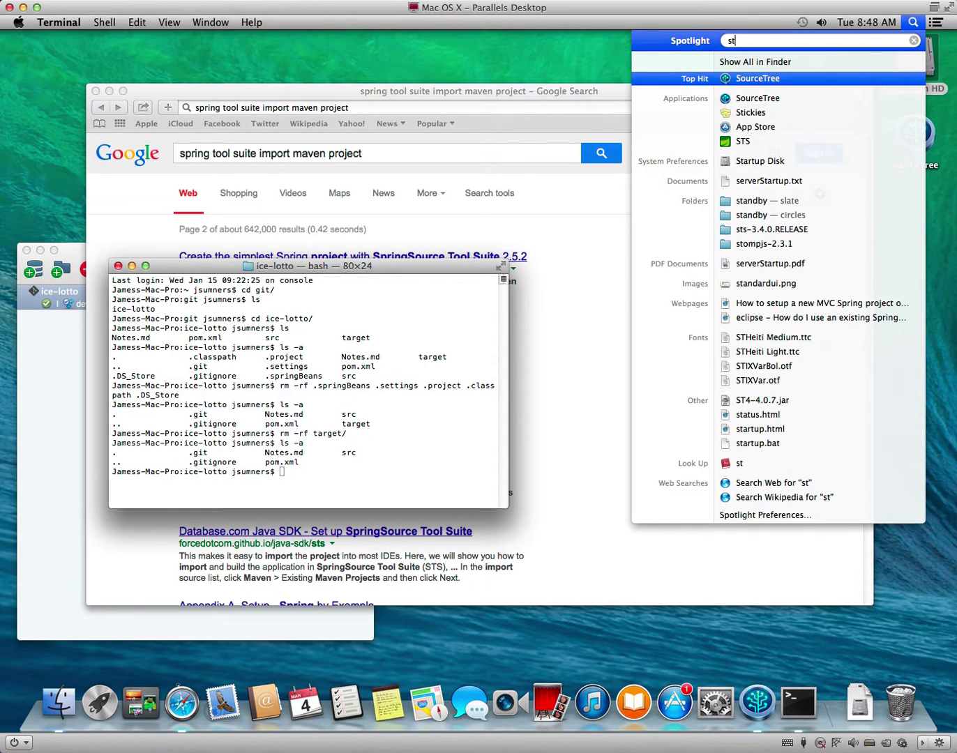
{"action": "left_click", "coordinate": [744, 141]}
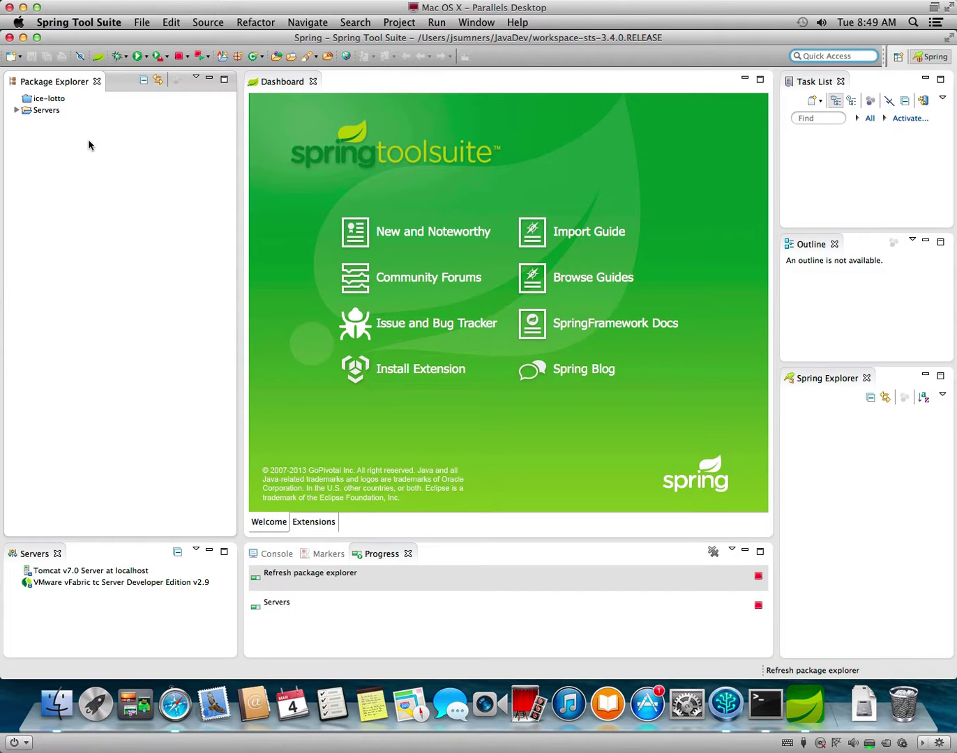
Remove ice-lotto from the workspace, keeping its contents on disk, and dismiss the startup tip.
{"action": "left_click", "coordinate": [55, 102]}
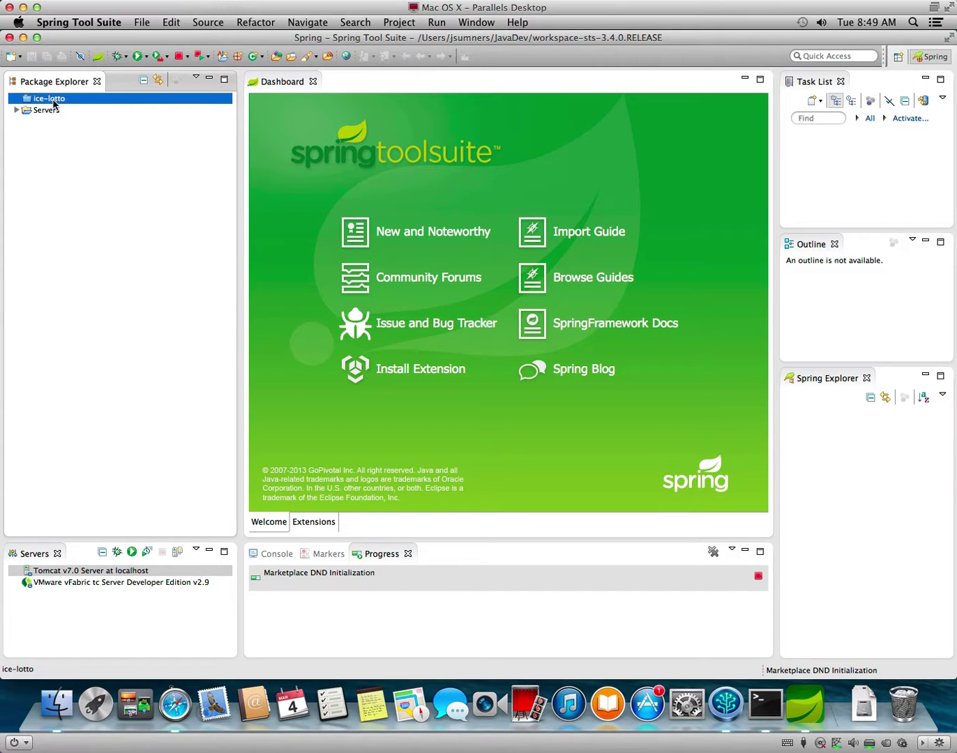
{"action": "right_click", "coordinate": [54, 102]}
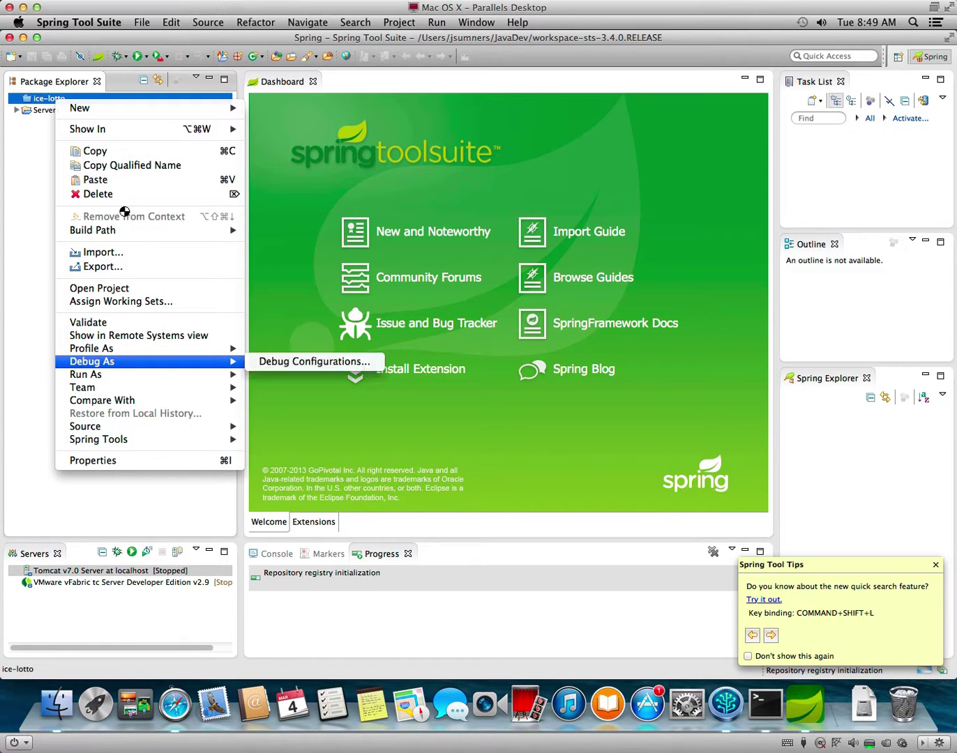
{"action": "key", "text": "Escape"}
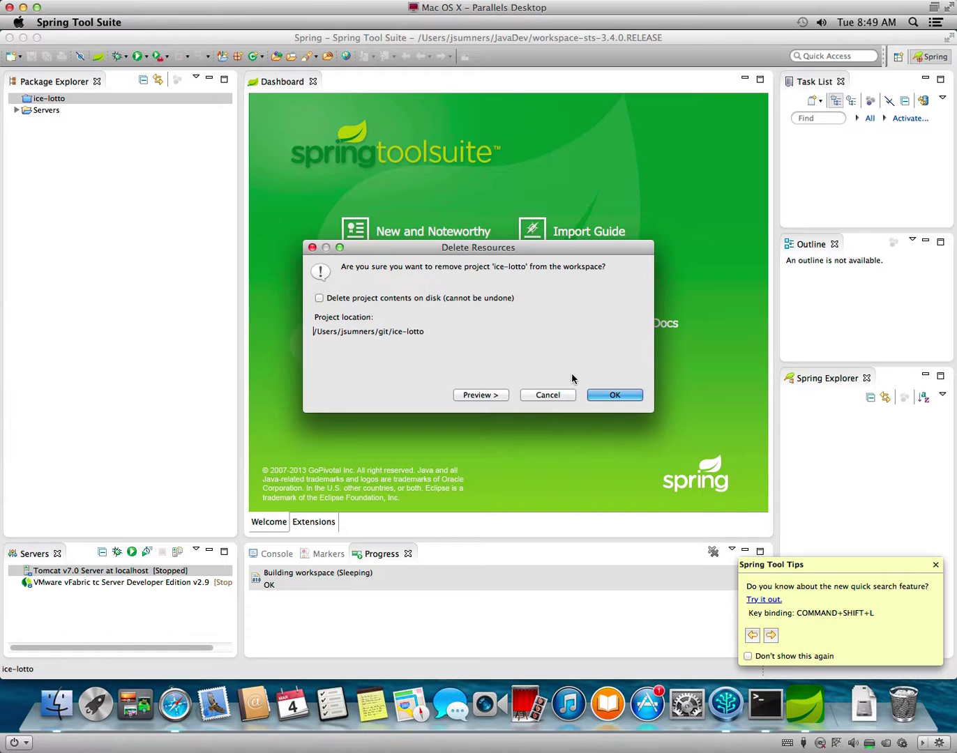
{"action": "left_click", "coordinate": [622, 397]}
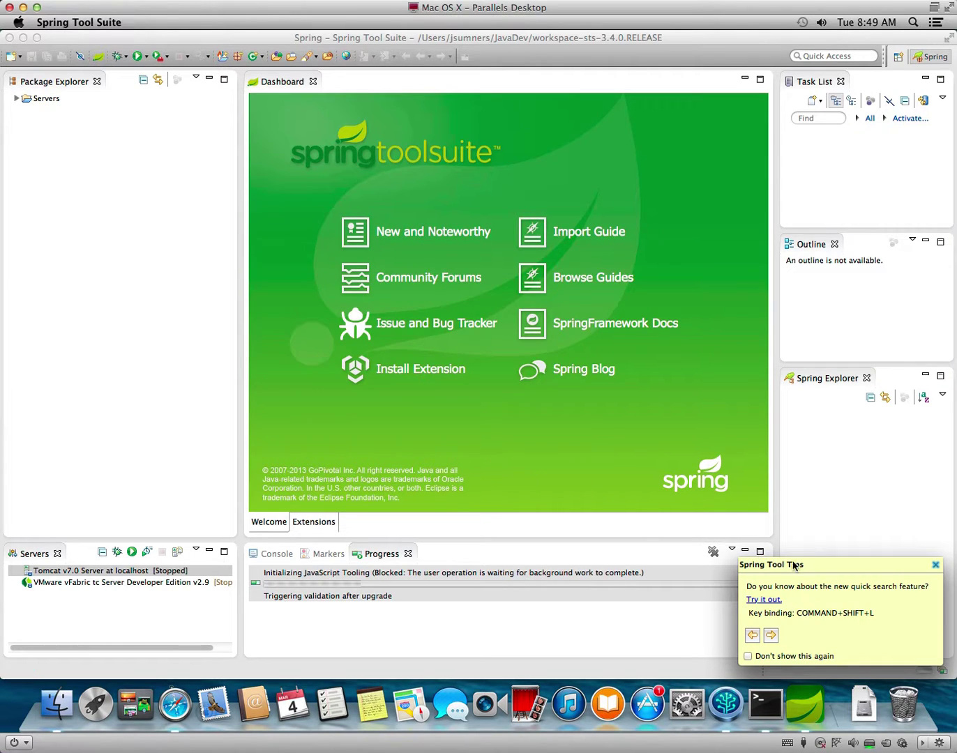
{"action": "left_click", "coordinate": [935, 565]}
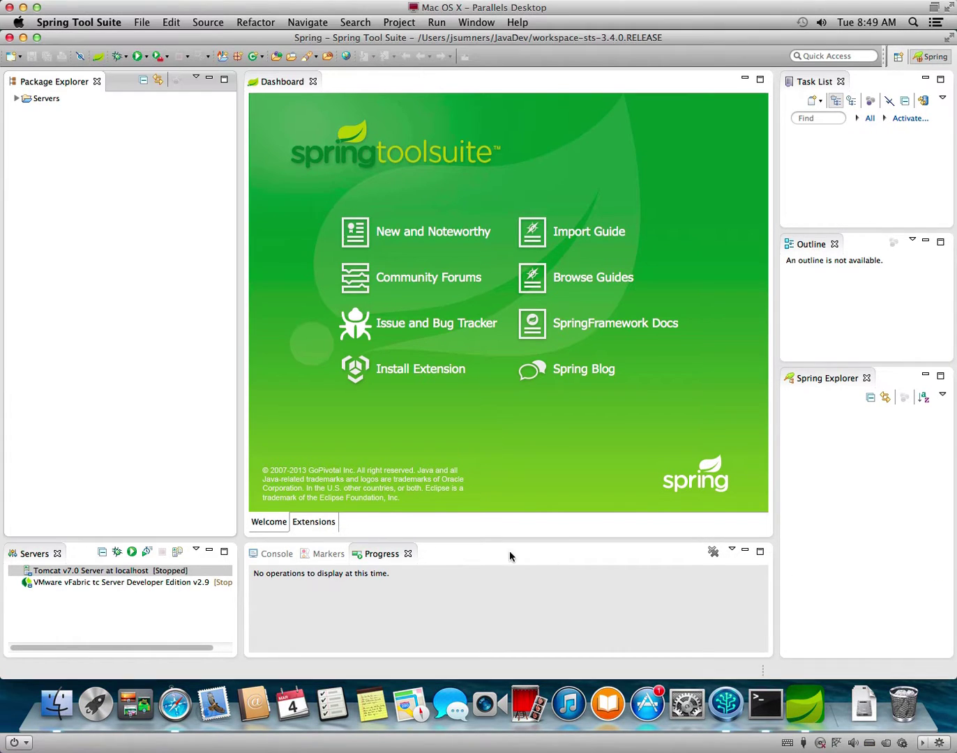
Start an Existing Maven Projects import with git/ice-lotto as the root folder.
{"action": "right_click", "coordinate": [114, 221]}
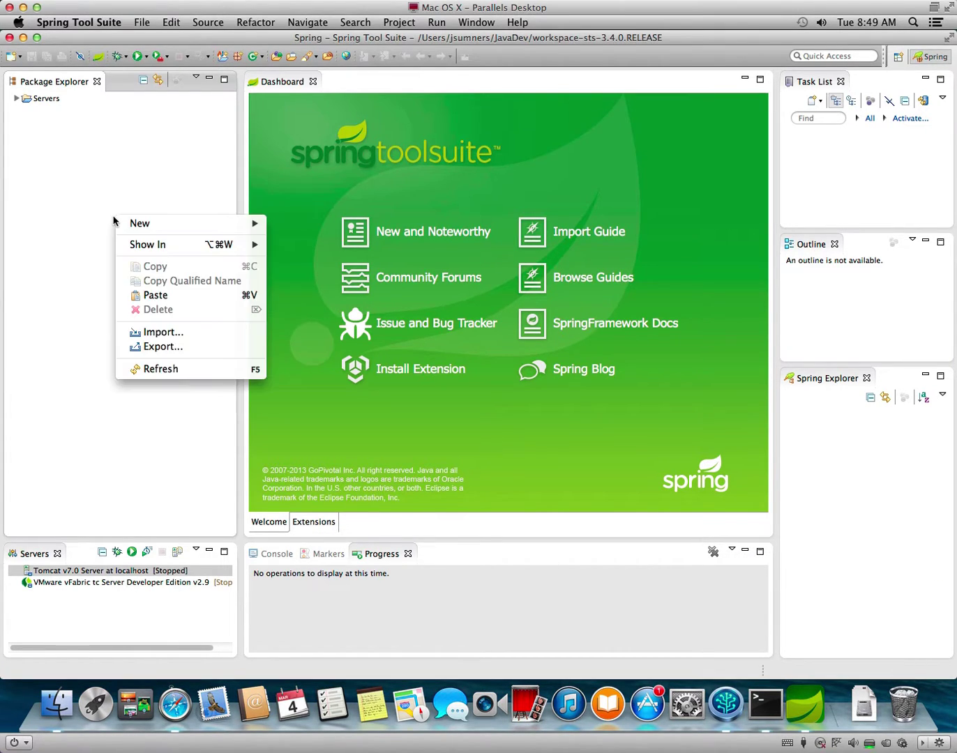
{"action": "left_click", "coordinate": [170, 333]}
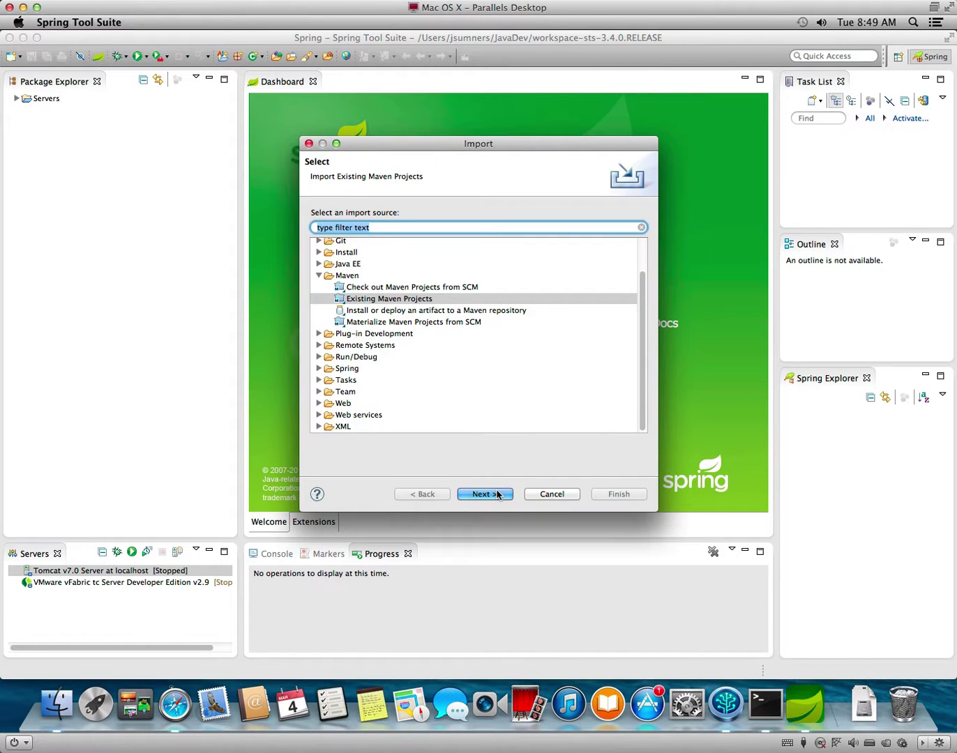
{"action": "left_click", "coordinate": [497, 494]}
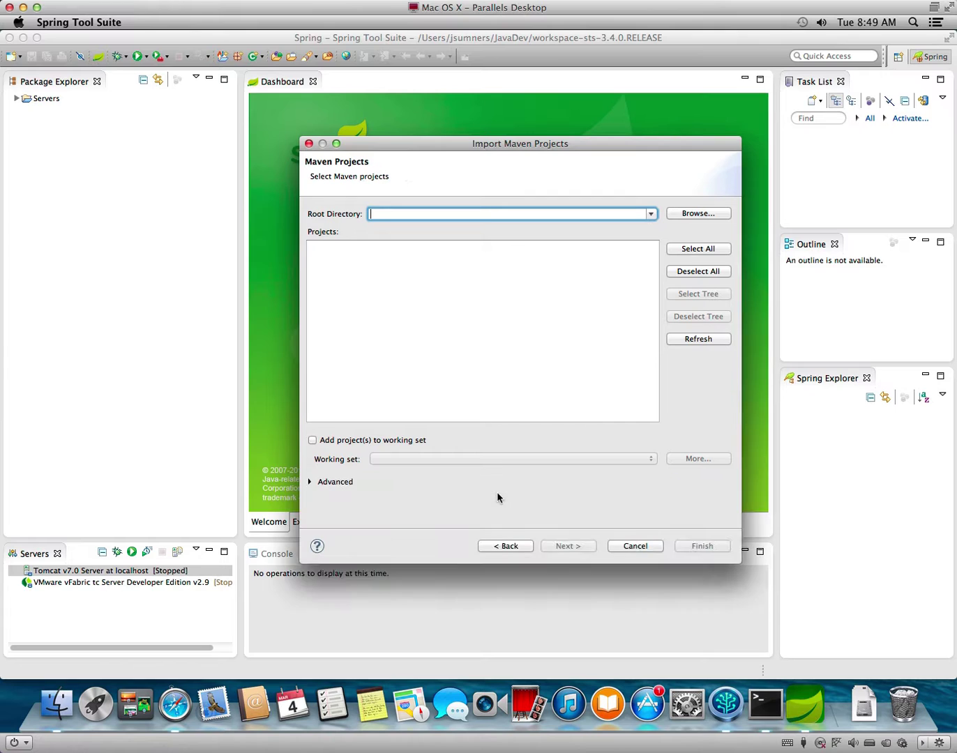
{"action": "left_click", "coordinate": [689, 213]}
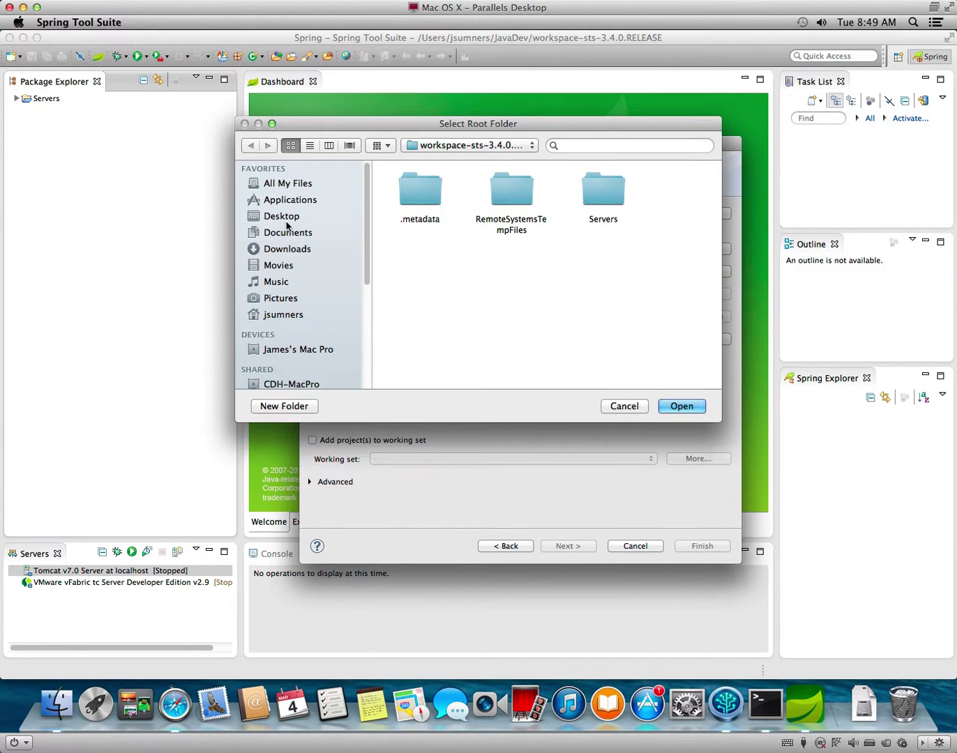
{"action": "left_click", "coordinate": [284, 315]}
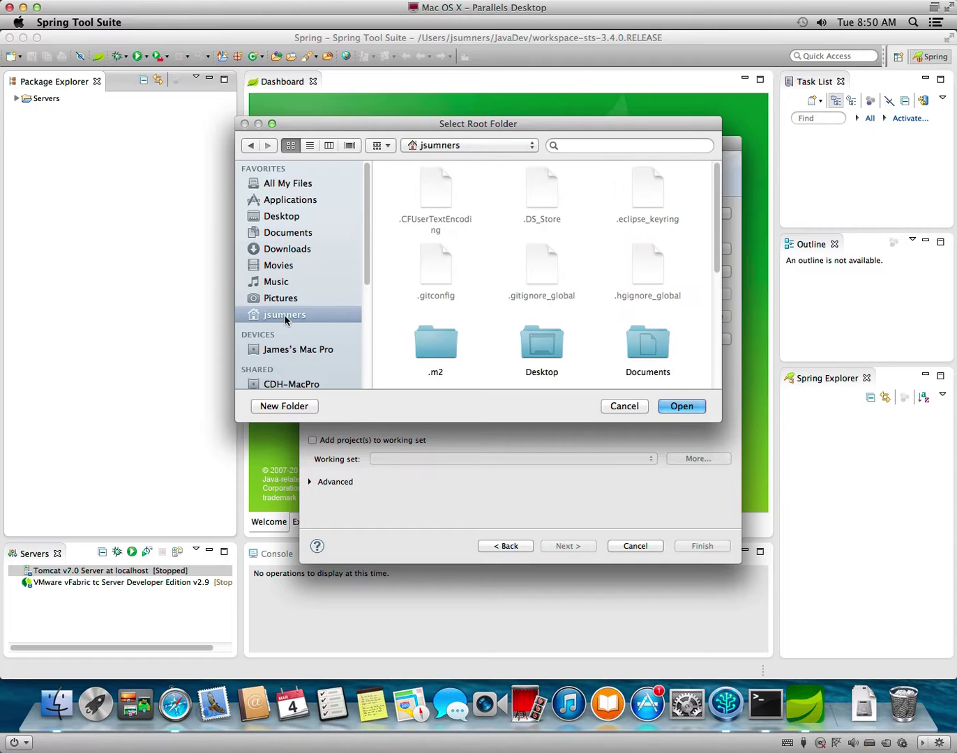
{"action": "scroll", "coordinate": [545, 327], "scroll_direction": "down", "scroll_amount": 3}
{"action": "left_click", "coordinate": [537, 320]}
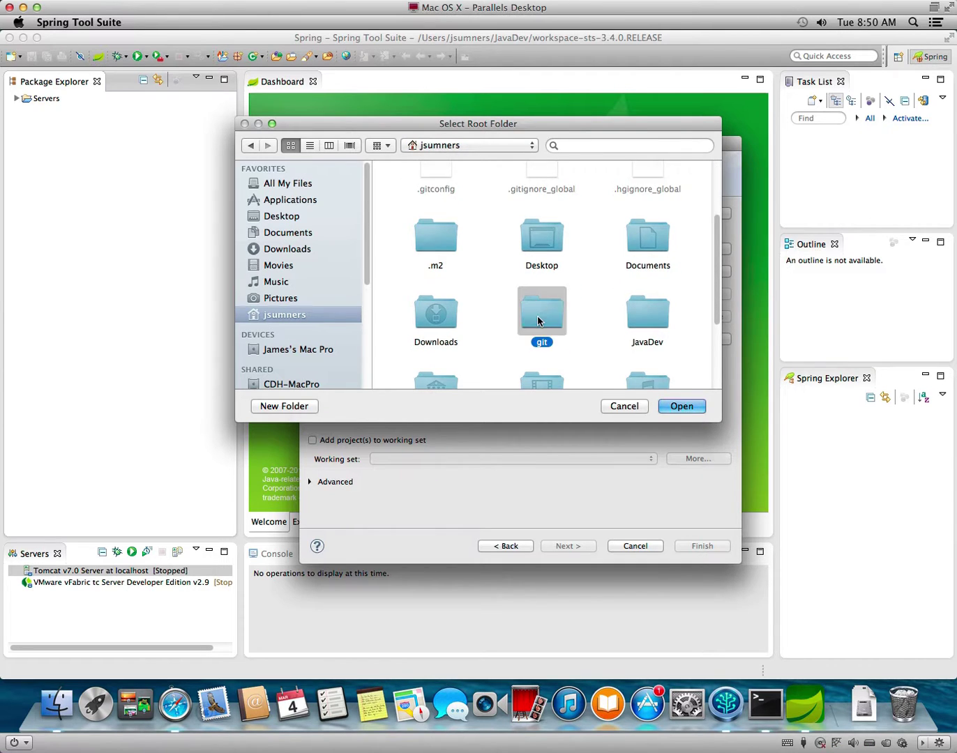
{"action": "double_click", "coordinate": [537, 320]}
{"action": "double_click", "coordinate": [518, 195]}
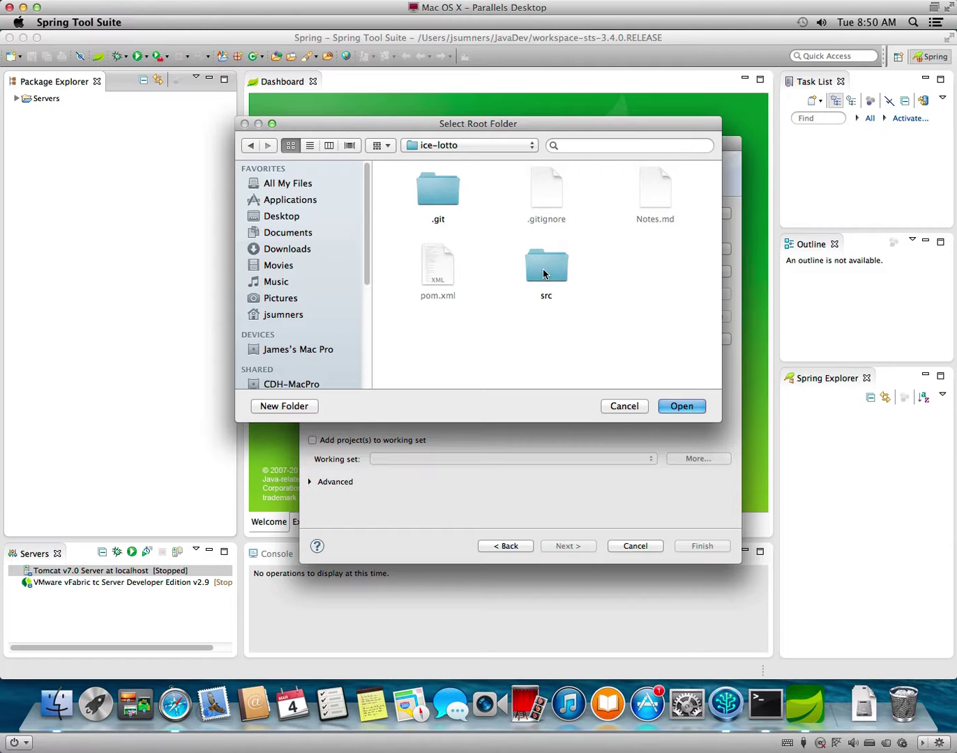
{"action": "left_click", "coordinate": [681, 406]}
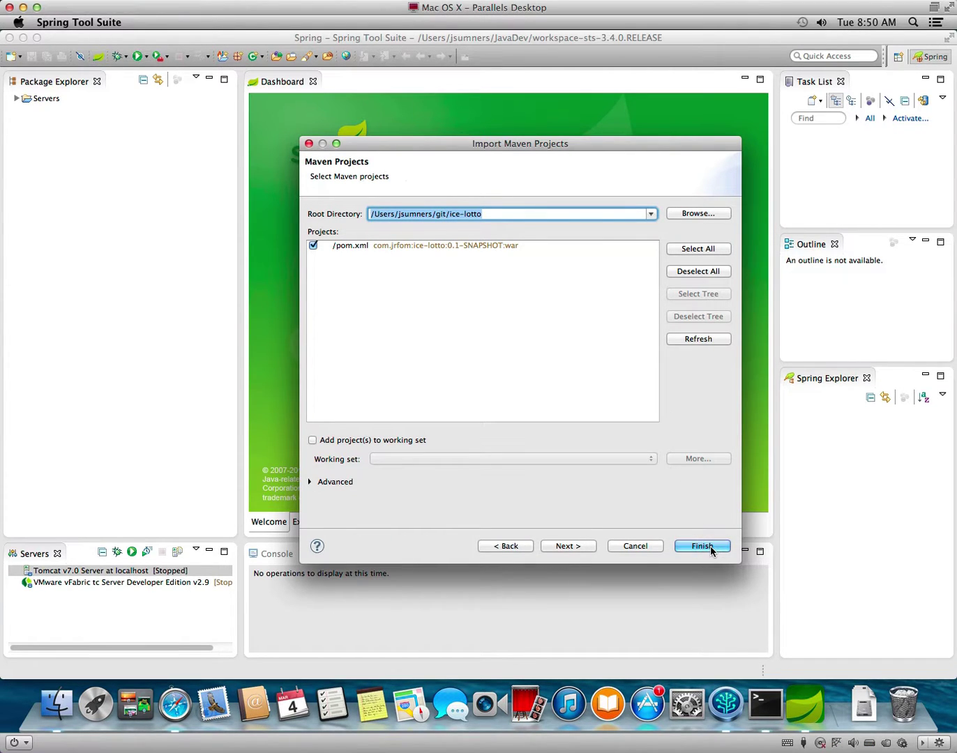
Toggle the Advanced options and finish importing the ice-lotto Maven project.
{"action": "left_click", "coordinate": [337, 486]}
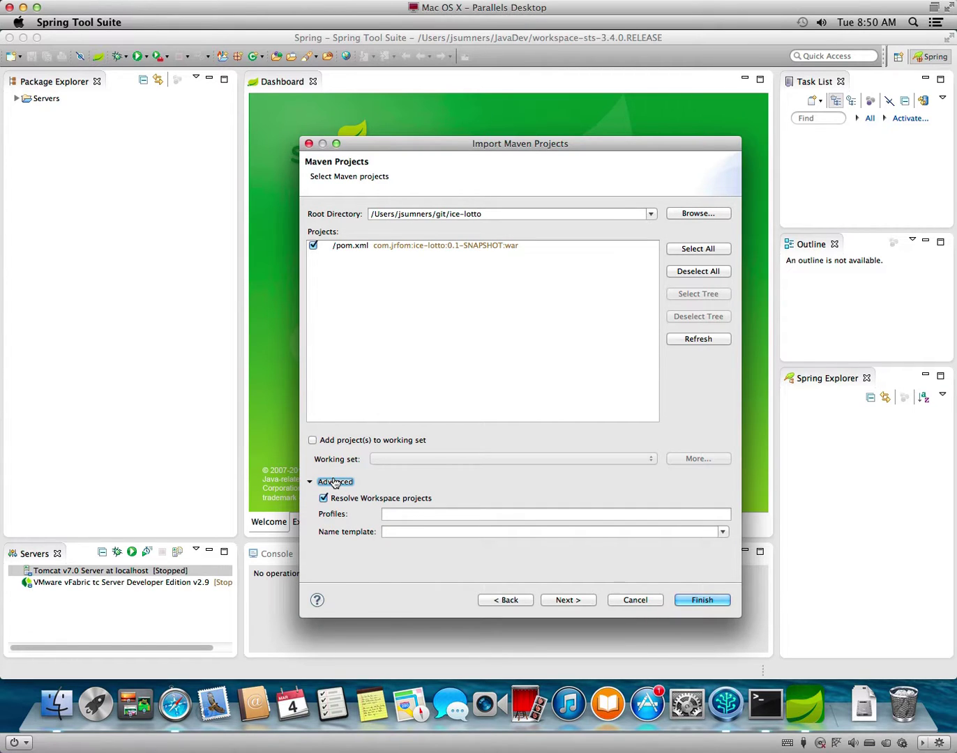
{"action": "left_click", "coordinate": [335, 483]}
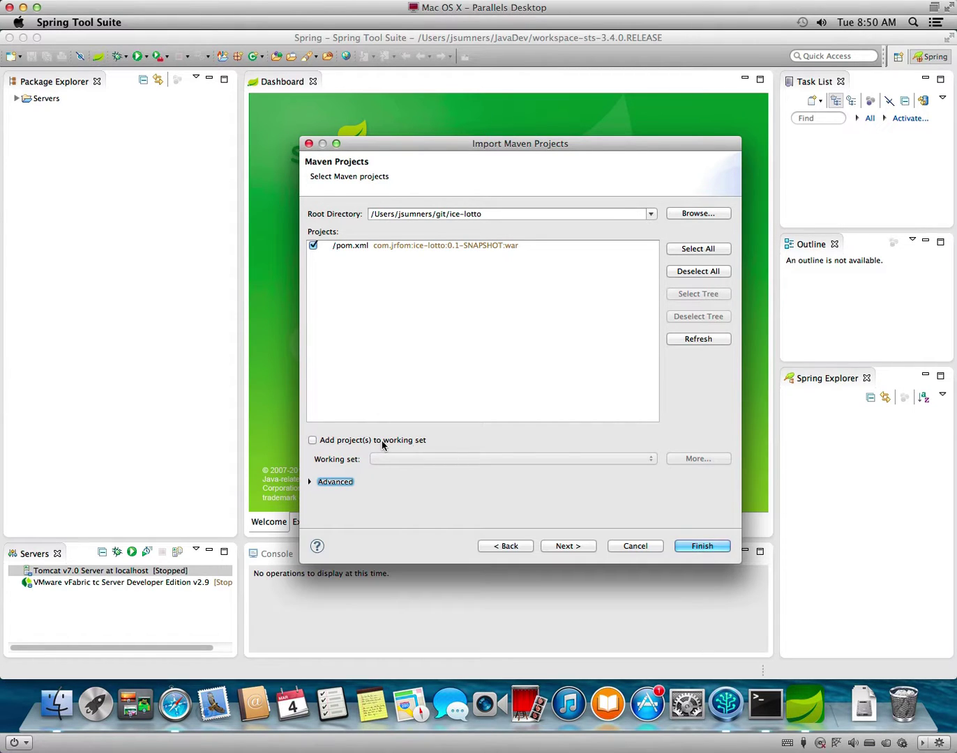
{"action": "left_click", "coordinate": [701, 546]}
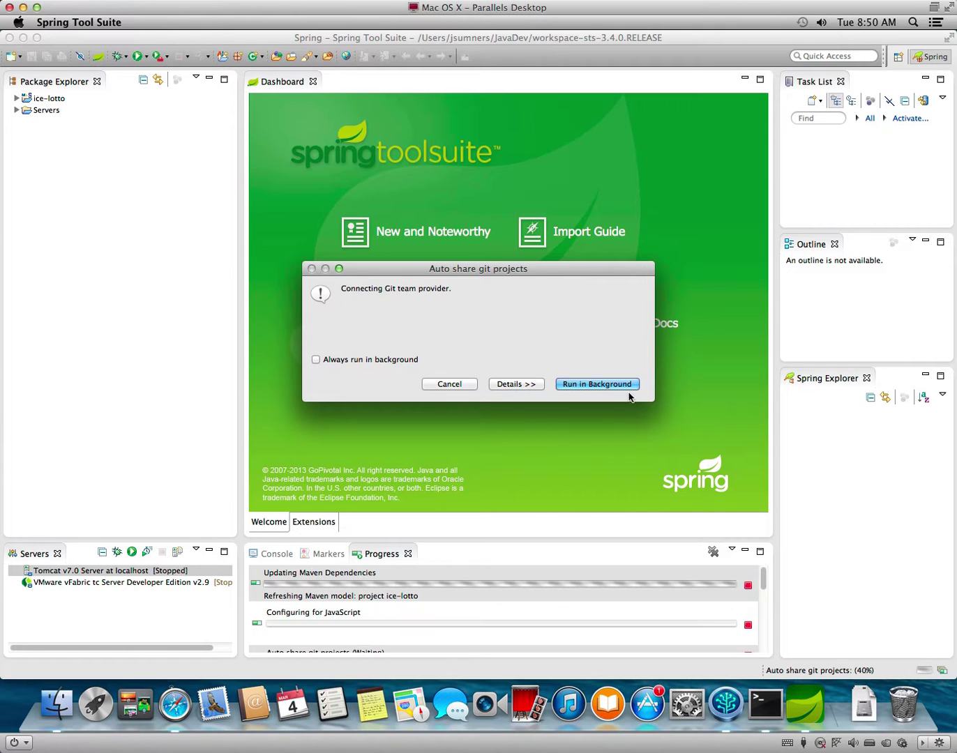
Show the Git sharing job details, then expand and select ice-lotto once the build finishes.
{"action": "left_click", "coordinate": [508, 384]}
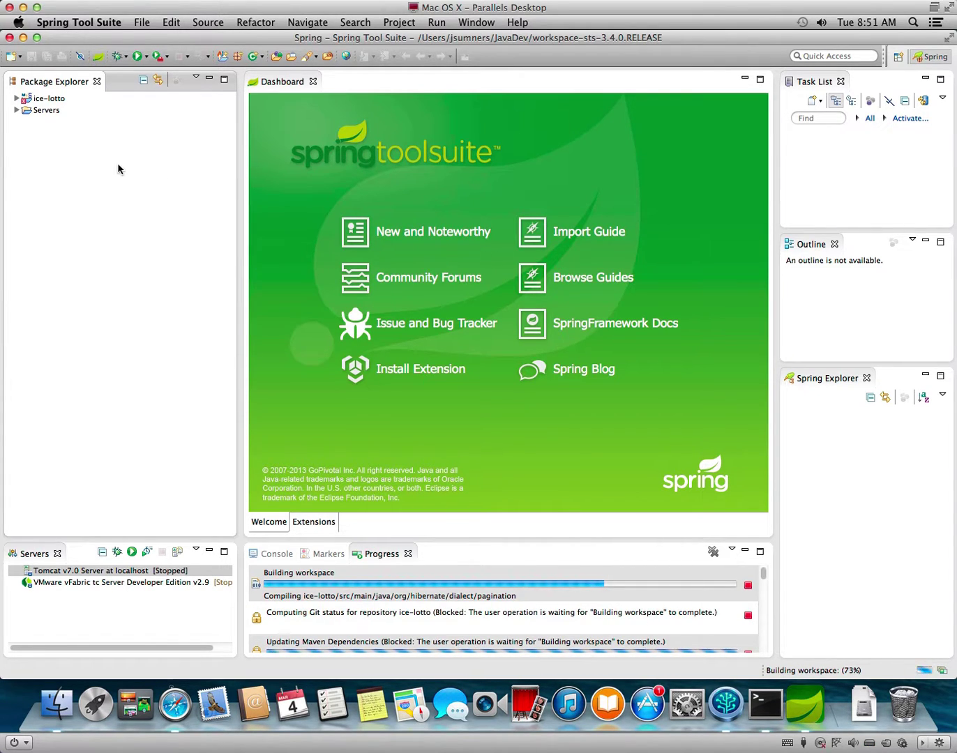
{"action": "left_click", "coordinate": [15, 99]}
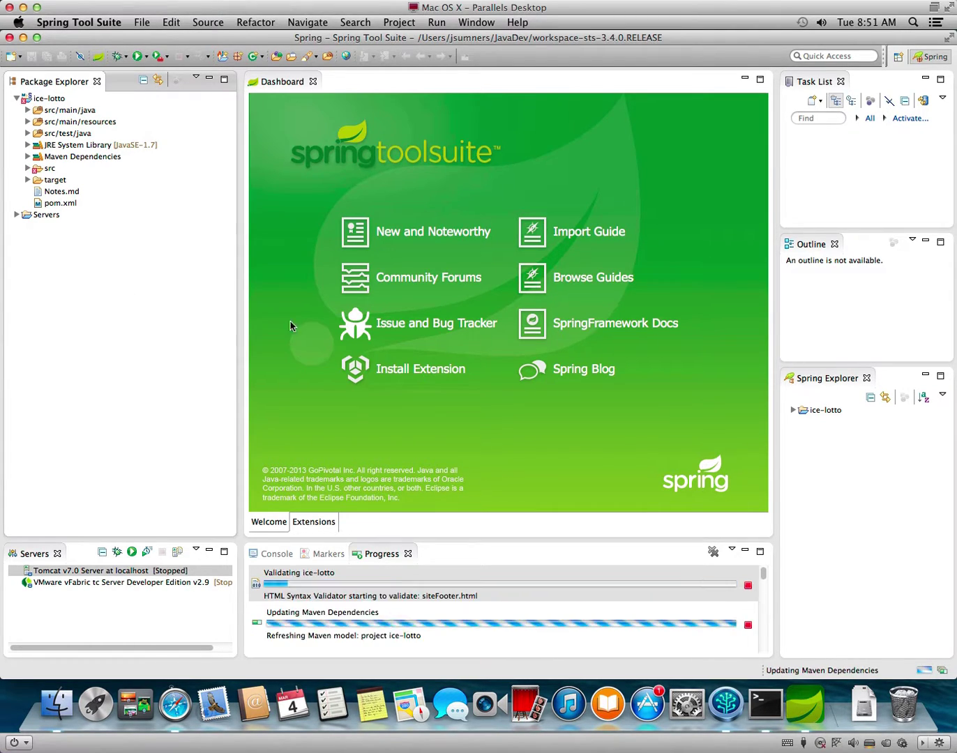
{"action": "left_click", "coordinate": [793, 412]}
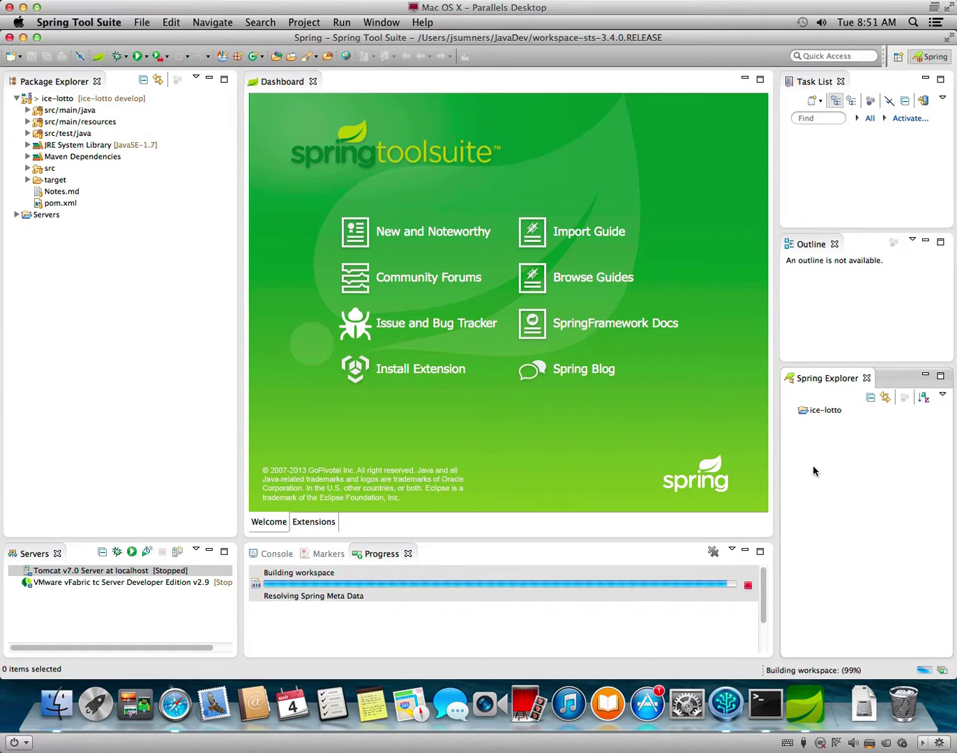
{"action": "left_click", "coordinate": [816, 409]}
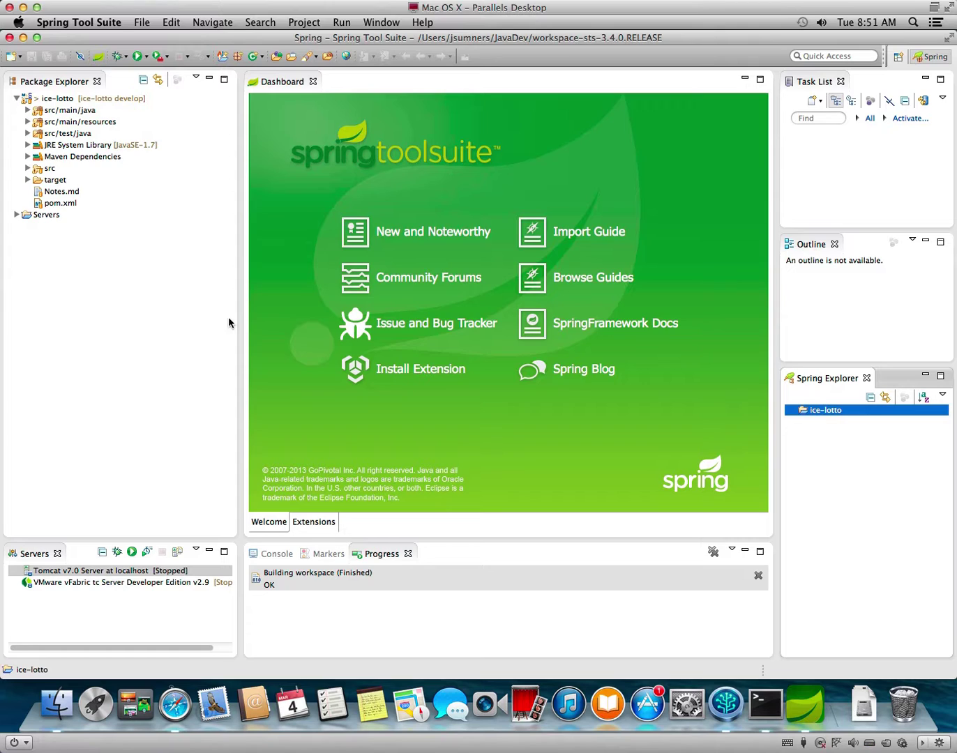
{"action": "left_click", "coordinate": [131, 271]}
{"action": "left_click", "coordinate": [44, 100]}
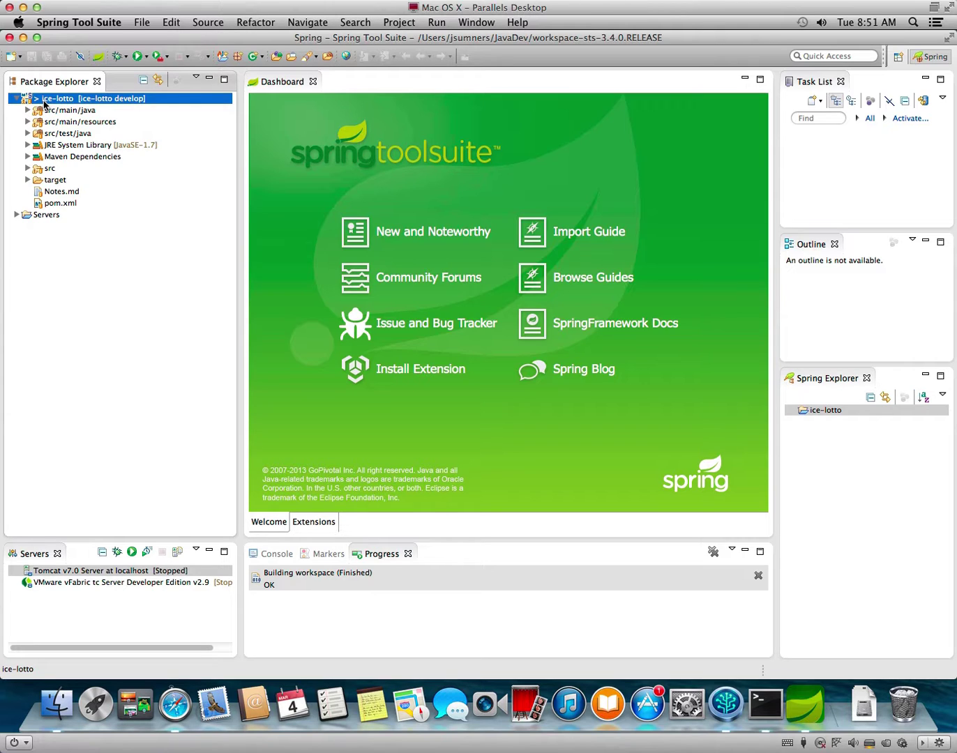
In ice-lotto's Spring Beans Support properties, scan and add all seven config classes.
{"action": "right_click", "coordinate": [44, 102]}
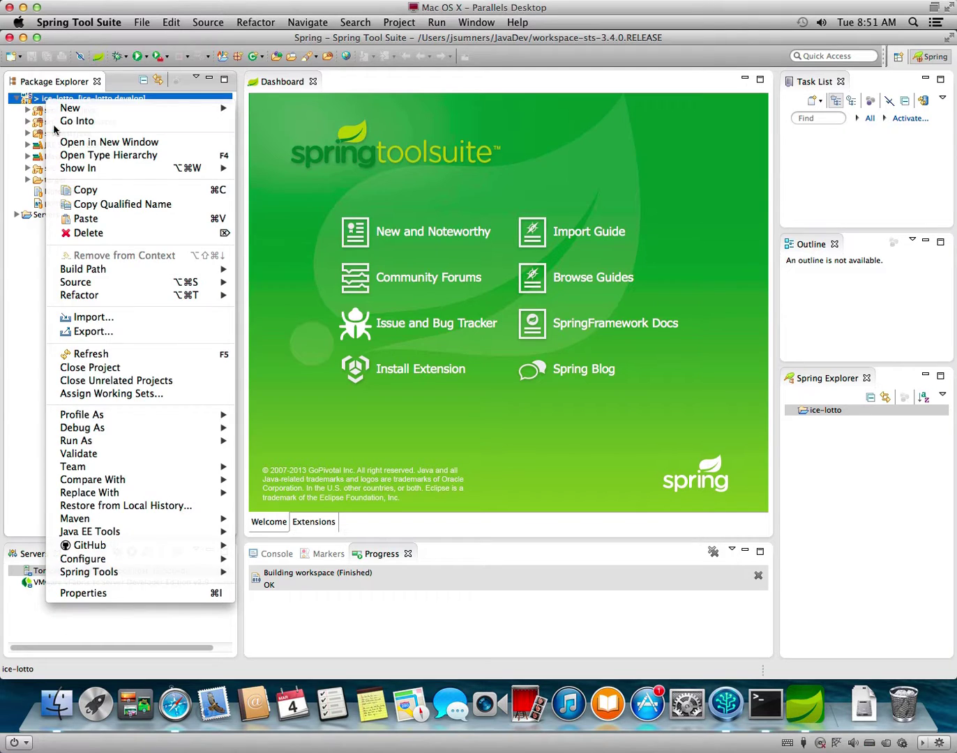
{"action": "left_click", "coordinate": [124, 593]}
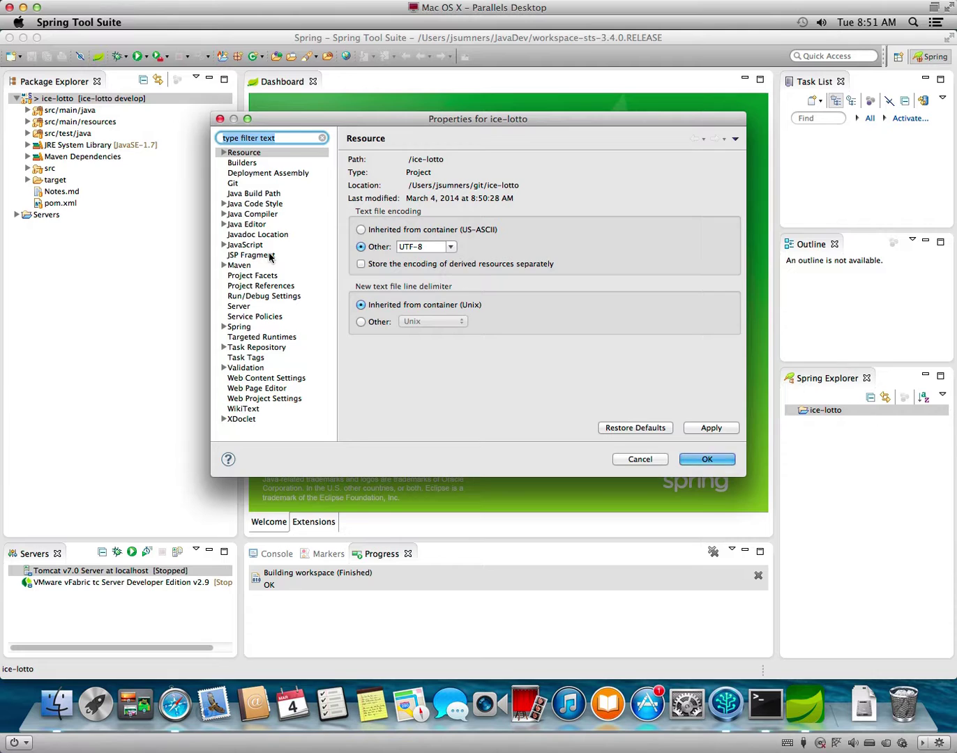
{"action": "left_click", "coordinate": [273, 276]}
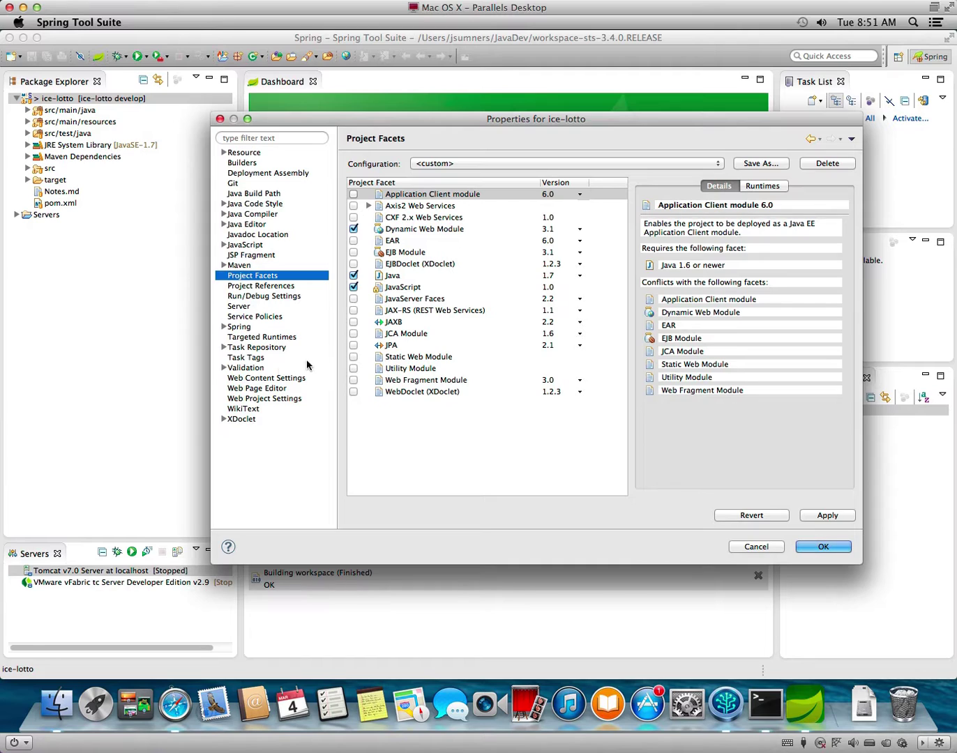
{"action": "left_click", "coordinate": [244, 327]}
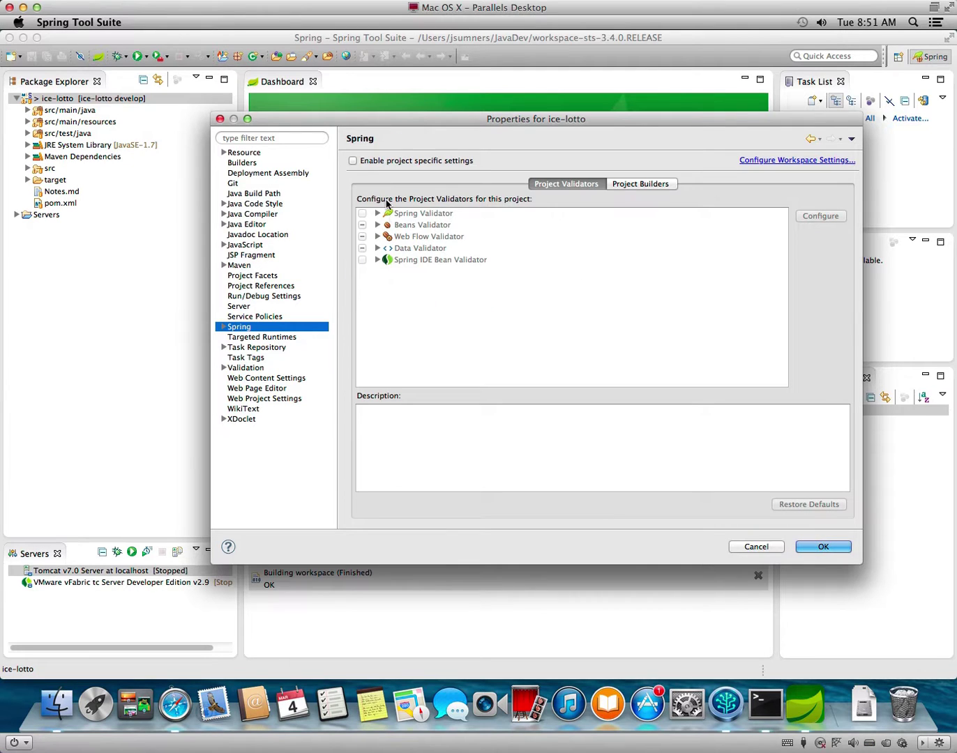
{"action": "left_click", "coordinate": [223, 328]}
{"action": "left_click", "coordinate": [263, 338]}
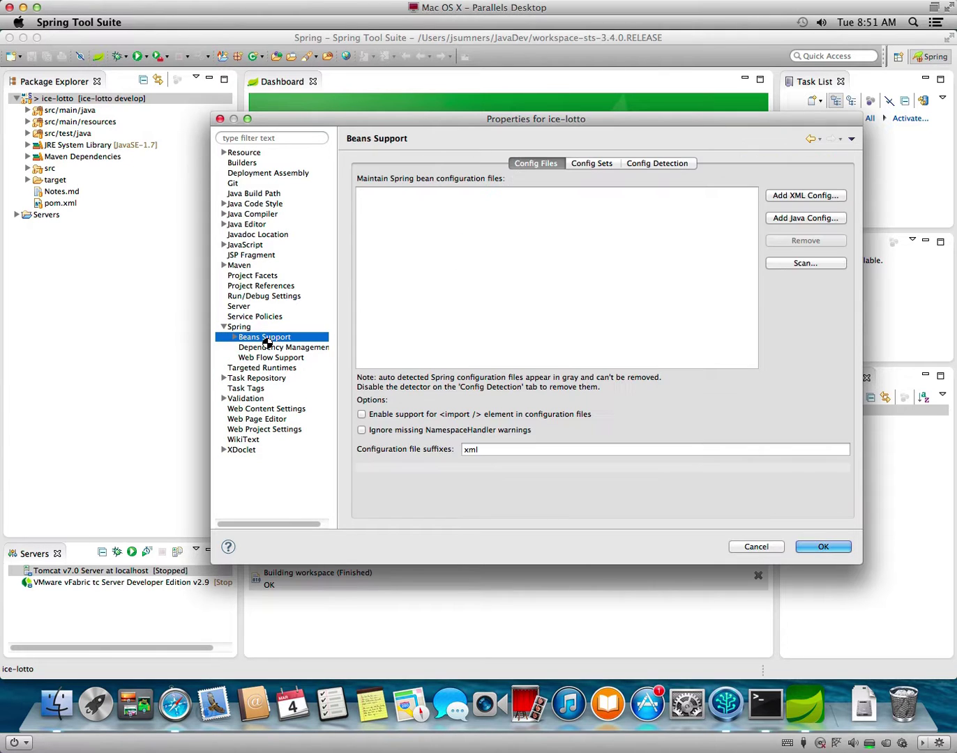
{"action": "left_click", "coordinate": [802, 266]}
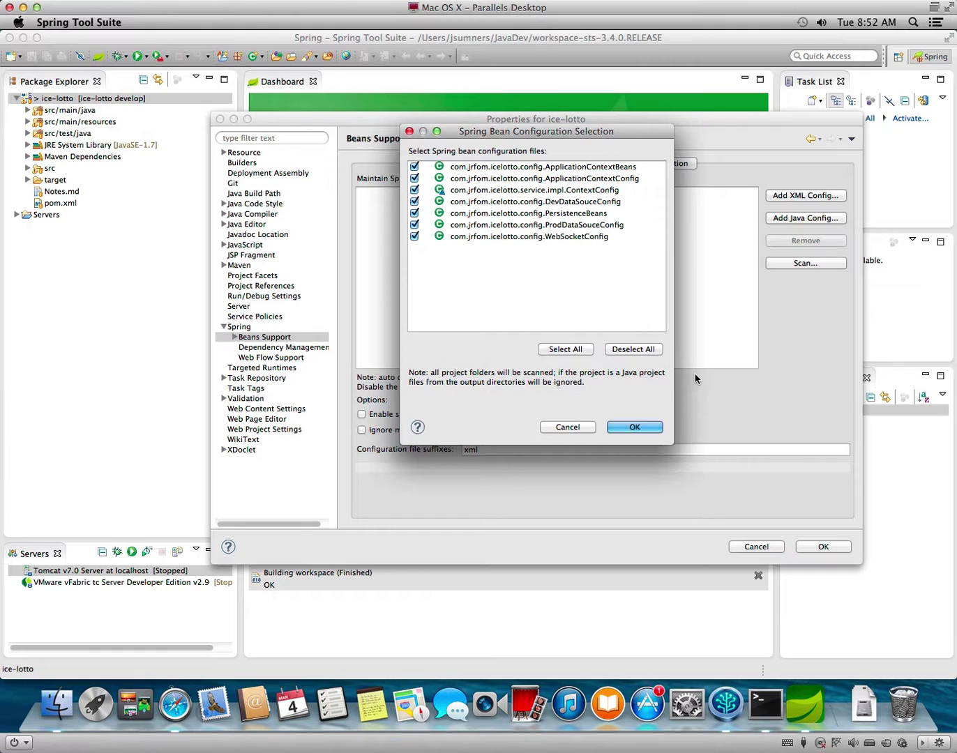
{"action": "left_click", "coordinate": [633, 429]}
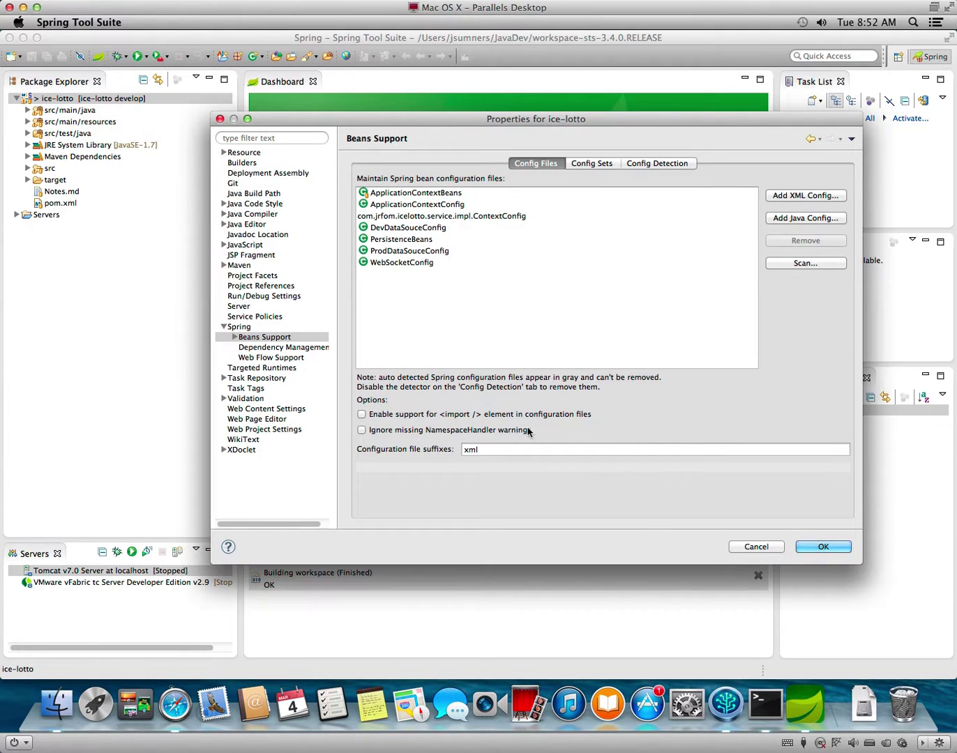
Enable automatic dependency updates from Maven pom.xml and close Properties with OK.
{"action": "left_click", "coordinate": [235, 338]}
{"action": "left_click", "coordinate": [255, 350]}
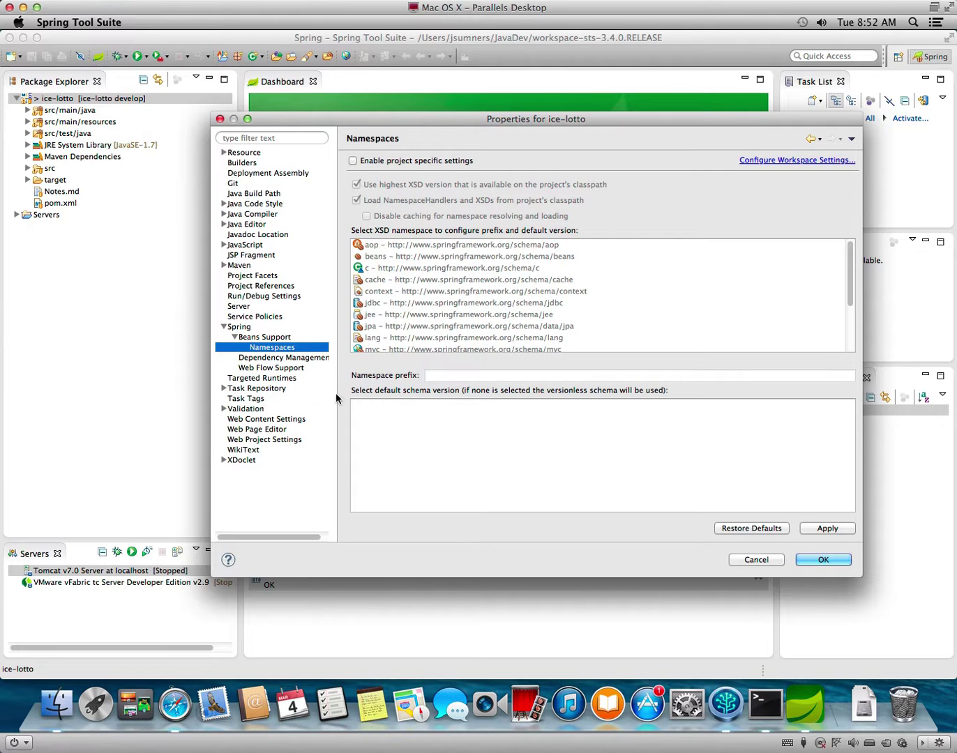
{"action": "left_click", "coordinate": [263, 358]}
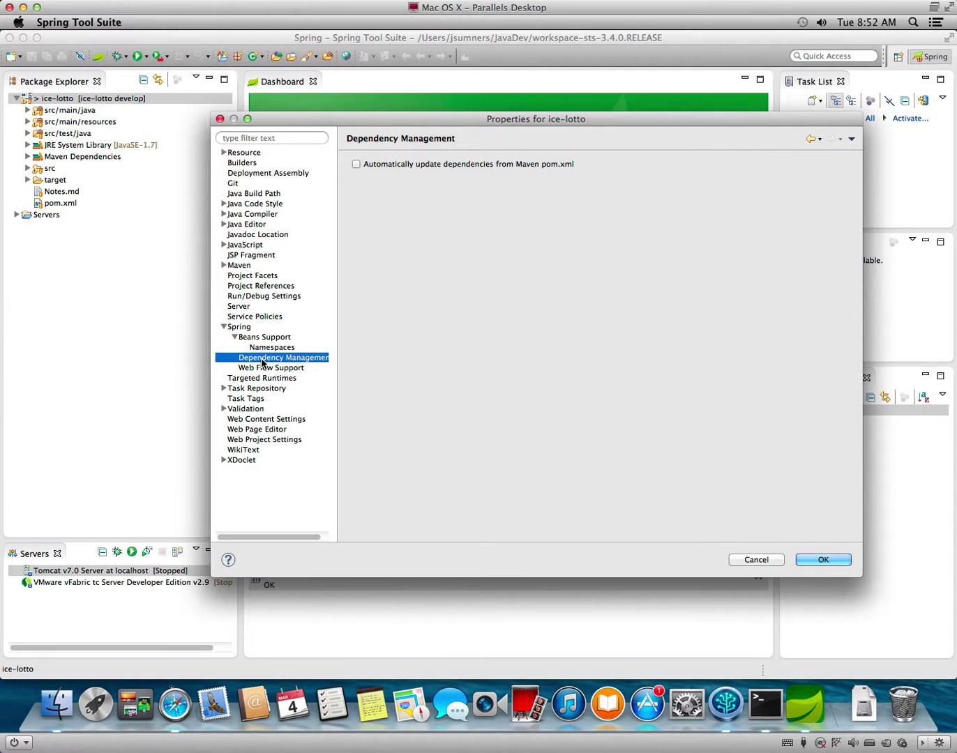
{"action": "left_click", "coordinate": [448, 165]}
{"action": "left_click", "coordinate": [822, 560]}
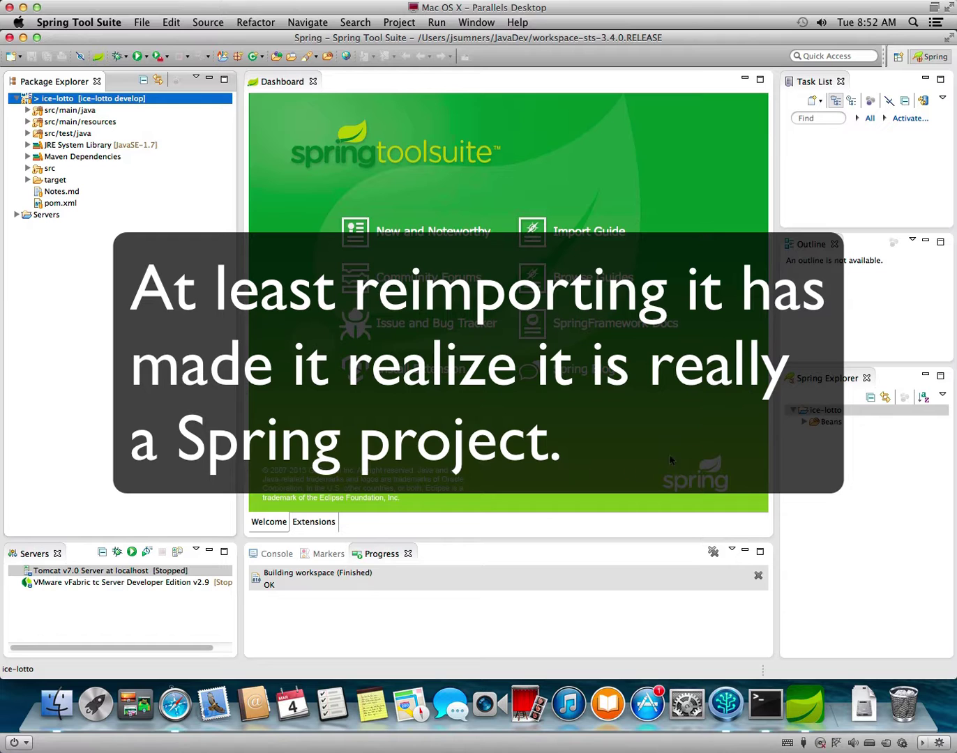
List ice-lotto's beans, try Run As > Run on Server, dismiss the Server Error, and open the Run menu.
{"action": "left_click", "coordinate": [804, 423]}
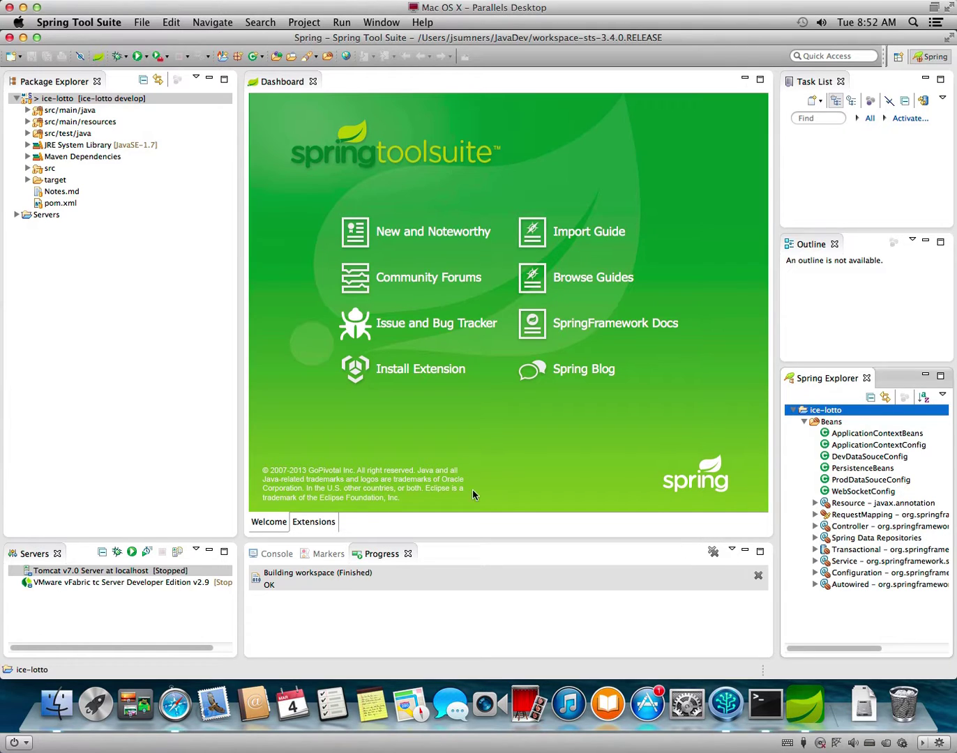
{"action": "right_click", "coordinate": [76, 101]}
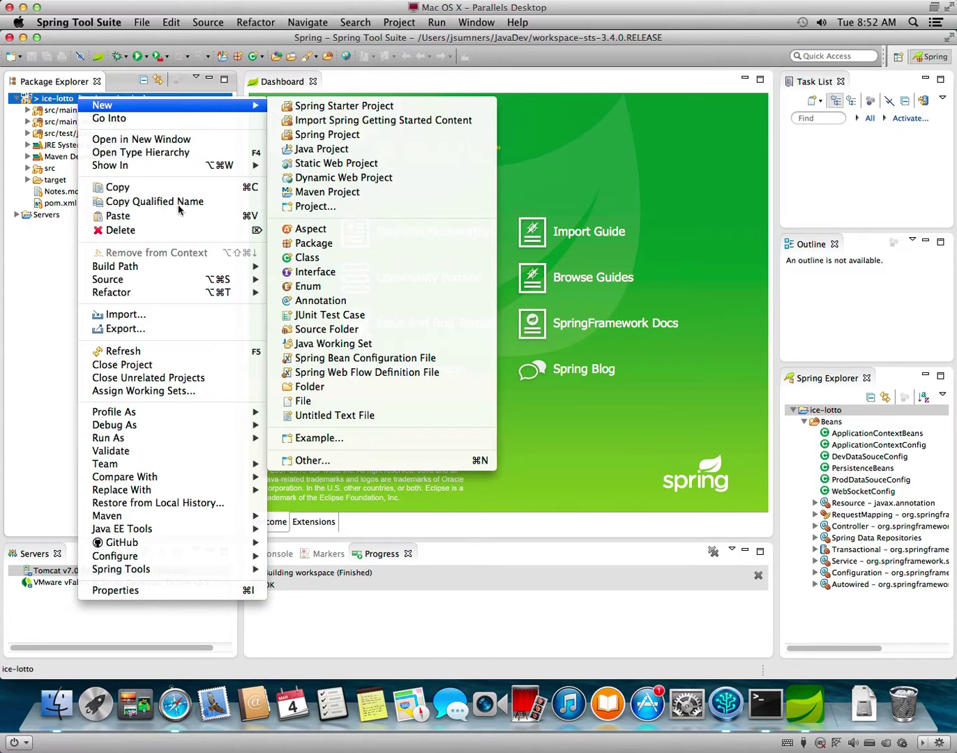
{"action": "mouse_move", "coordinate": [187, 266]}
{"action": "mouse_move", "coordinate": [196, 439]}
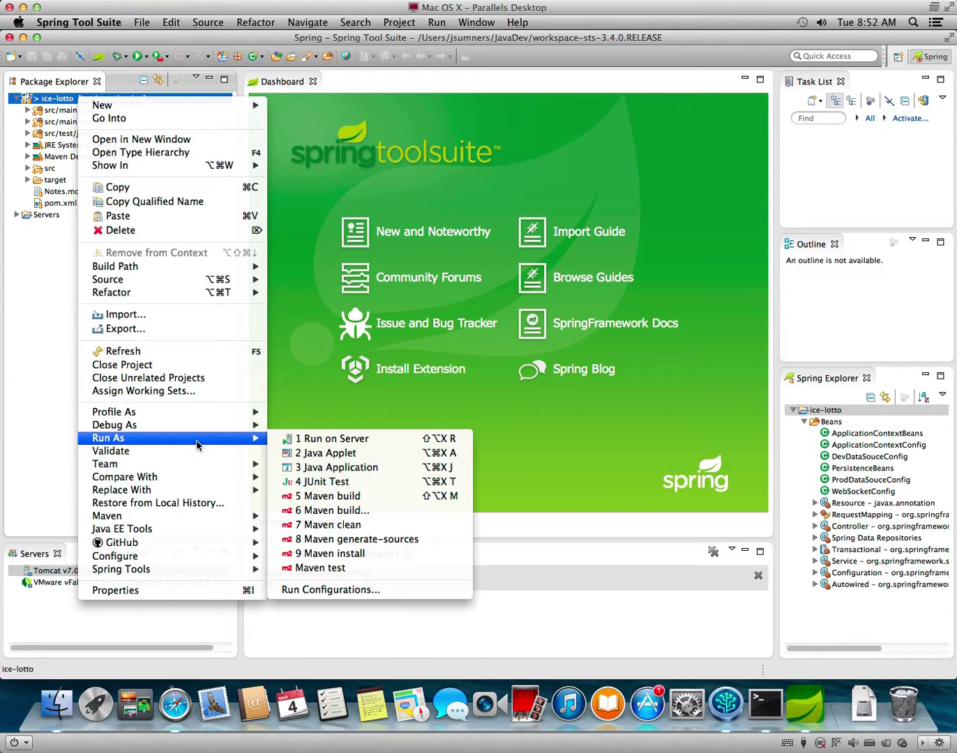
{"action": "left_click", "coordinate": [310, 439]}
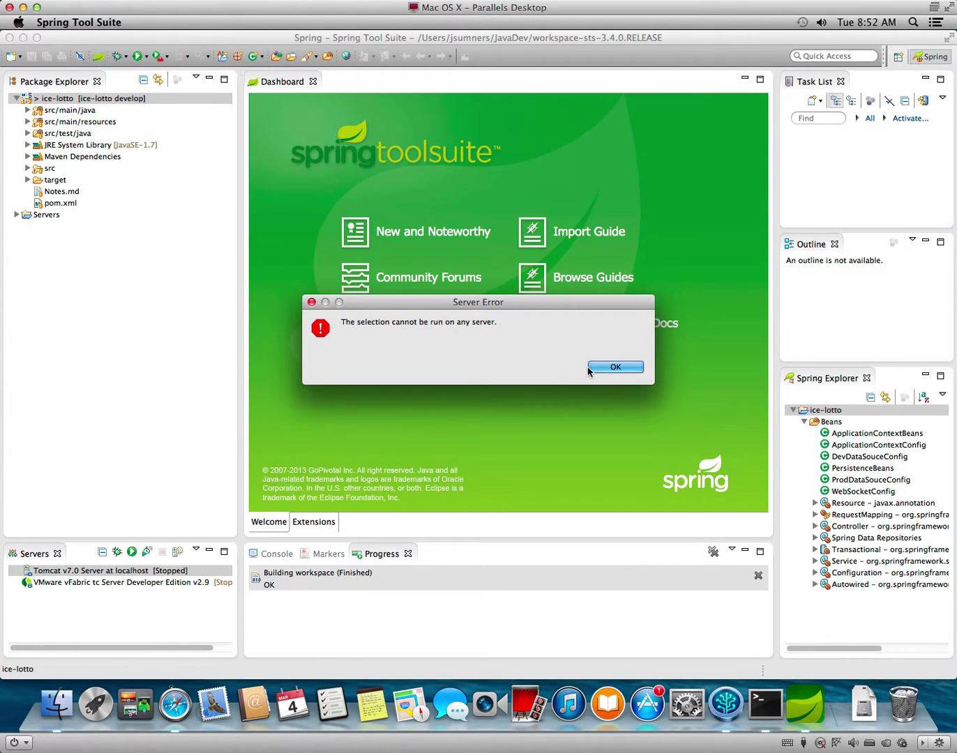
{"action": "left_click", "coordinate": [612, 369]}
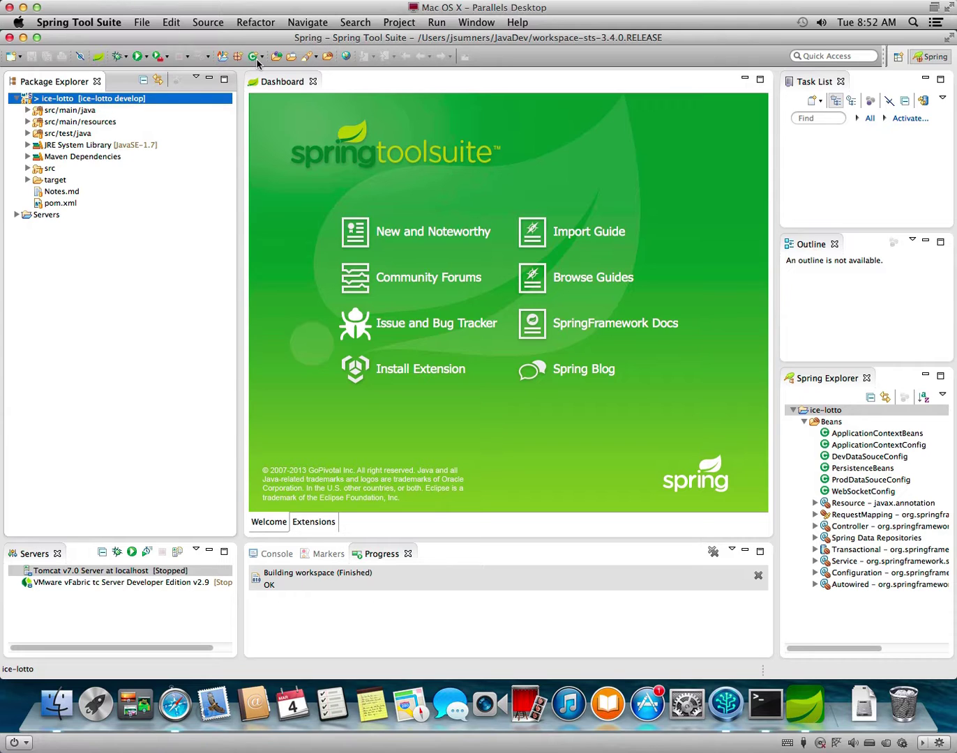
{"action": "left_click", "coordinate": [437, 24]}
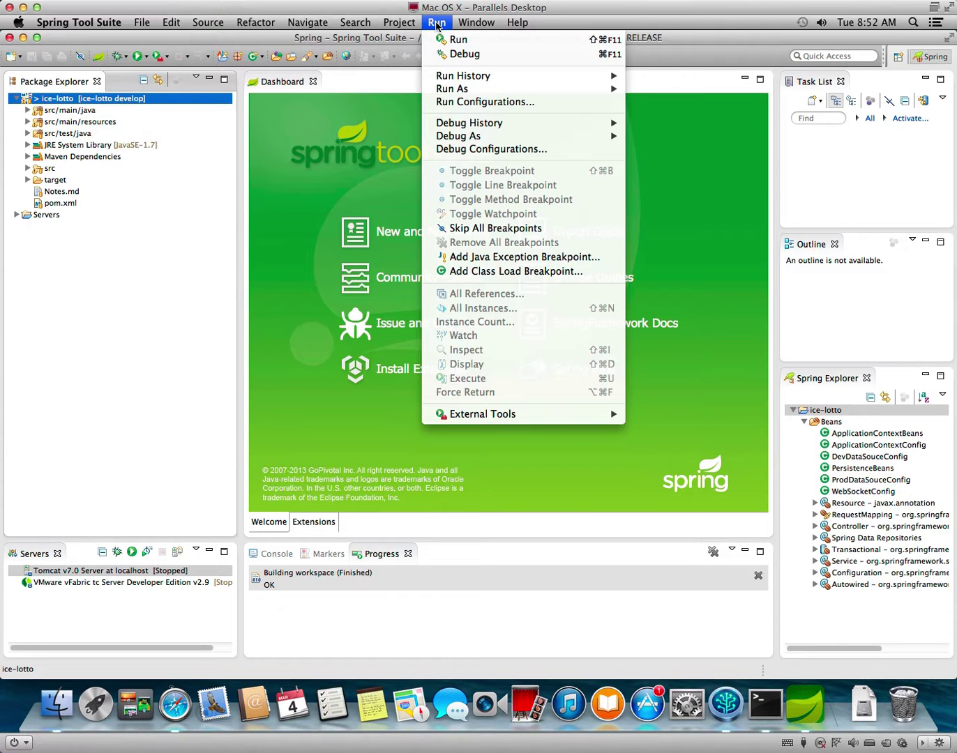
Open Run Configurations and delete New_configuration (1) under SpringSource tc Server.
{"action": "left_click", "coordinate": [483, 102]}
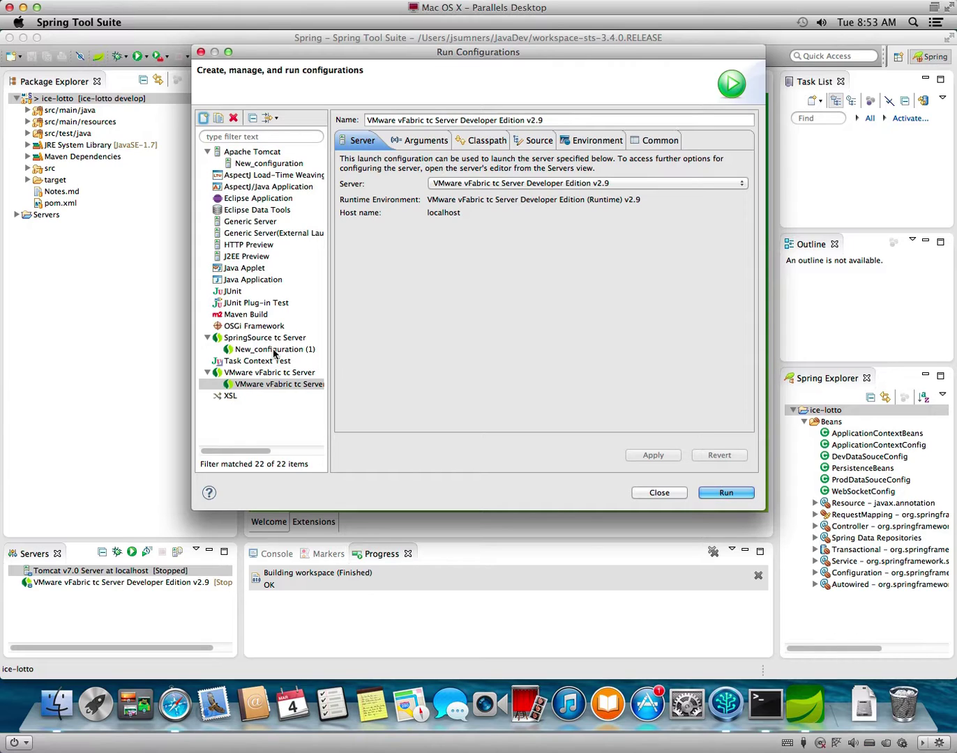
{"action": "left_click", "coordinate": [273, 350]}
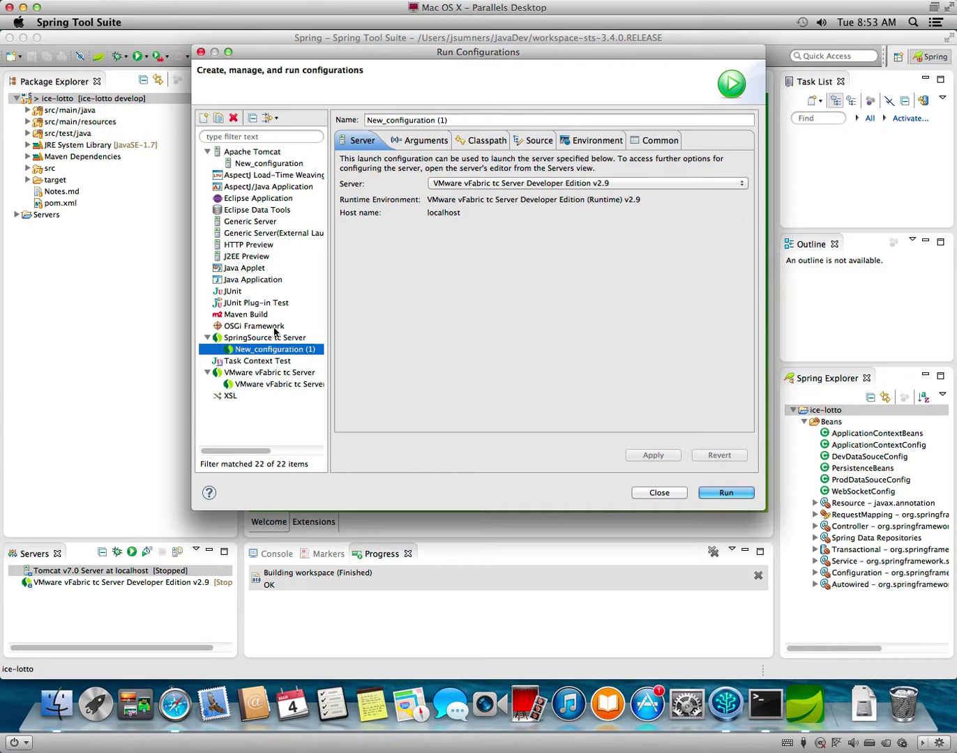
{"action": "left_click", "coordinate": [234, 119]}
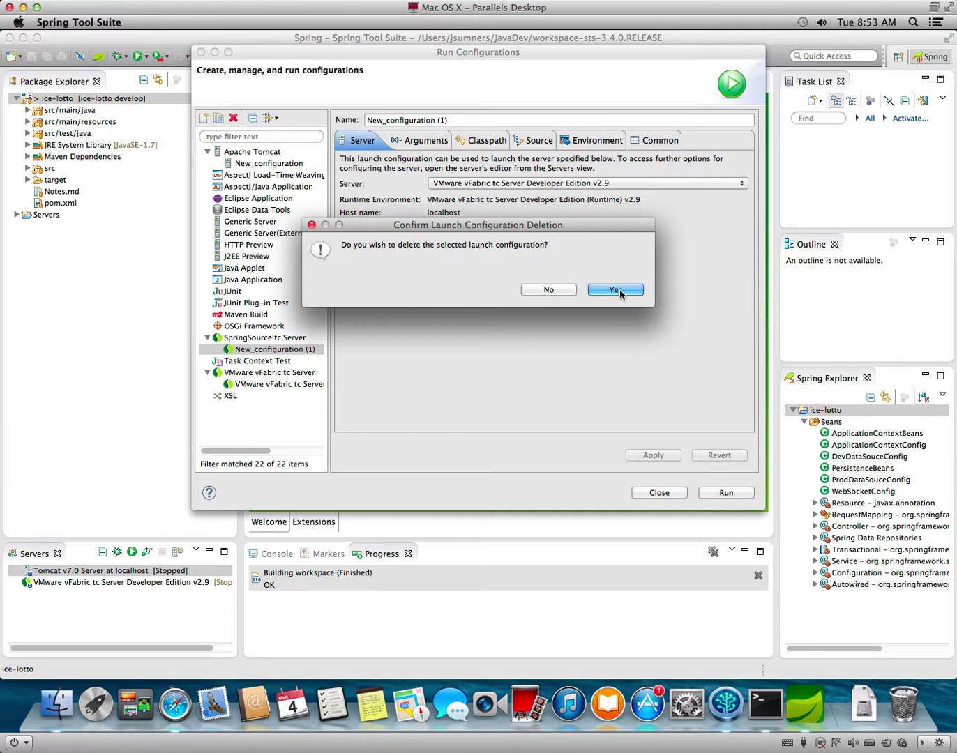
{"action": "left_click", "coordinate": [614, 288]}
Inspect the VMware vFabric tc Server configuration's Source and Classpath tabs.
{"action": "left_click", "coordinate": [279, 373]}
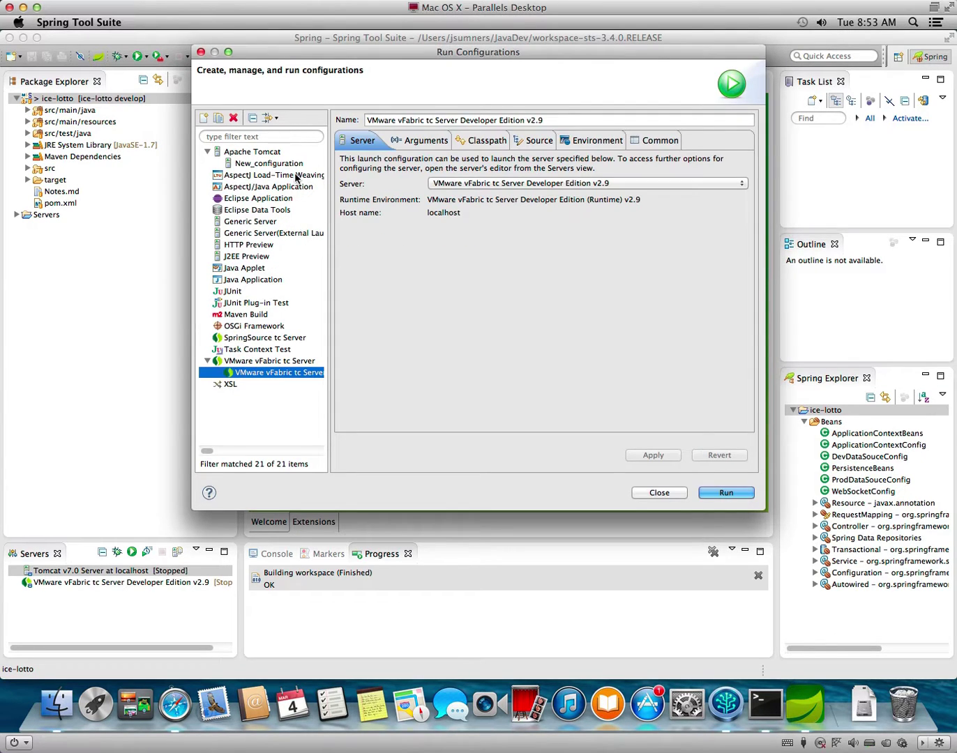
{"action": "left_click", "coordinate": [544, 142]}
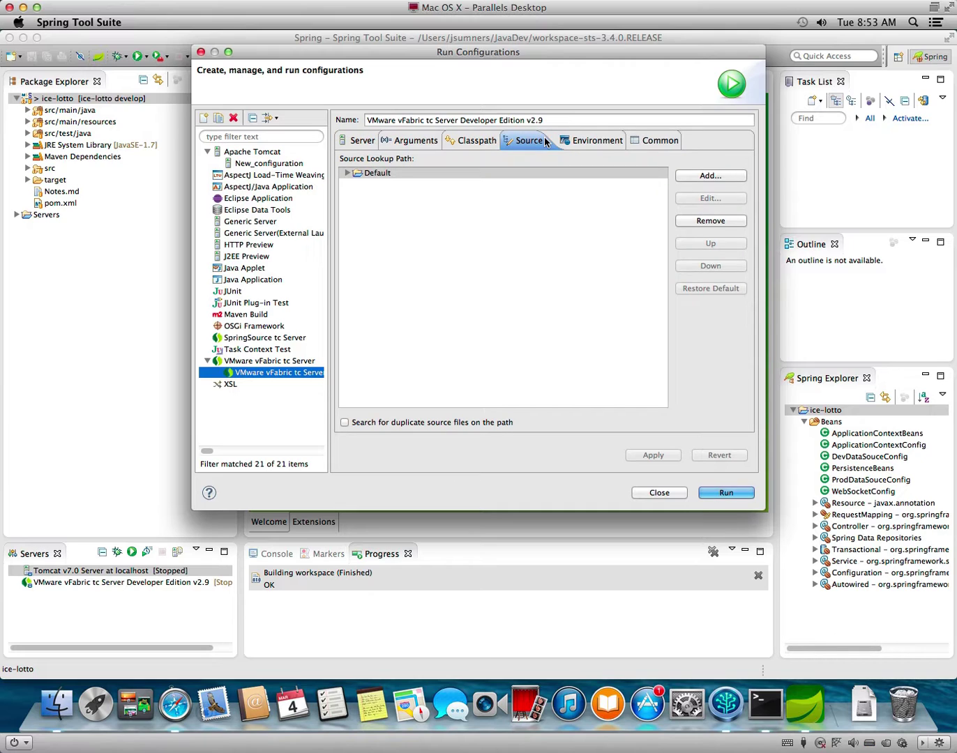
{"action": "left_click", "coordinate": [348, 173]}
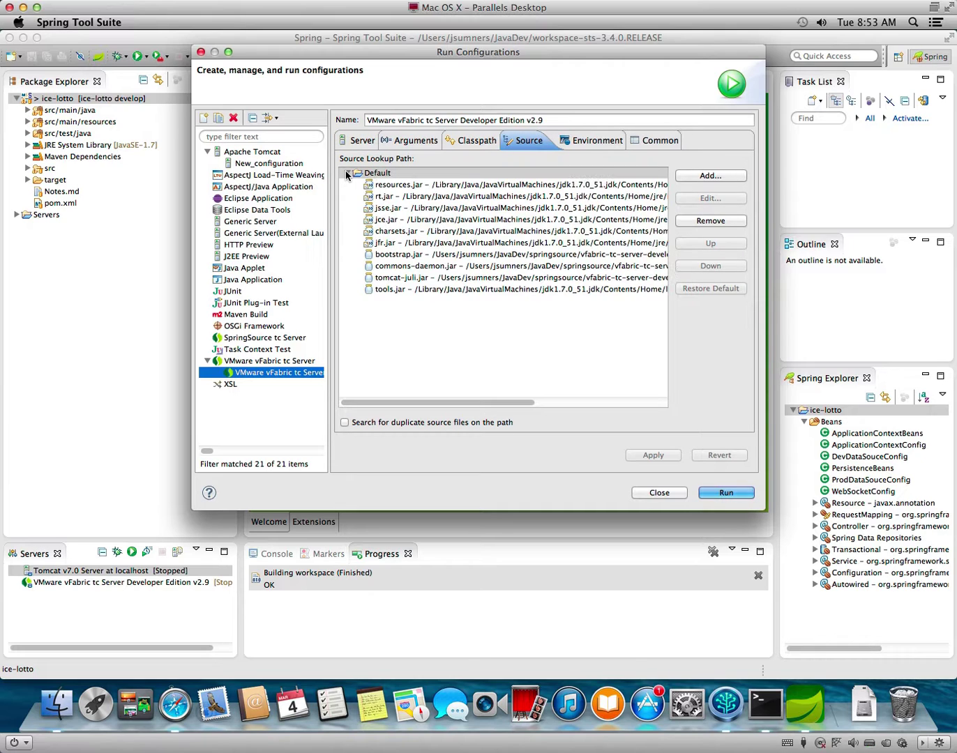
{"action": "left_click", "coordinate": [347, 174]}
{"action": "left_click", "coordinate": [481, 143]}
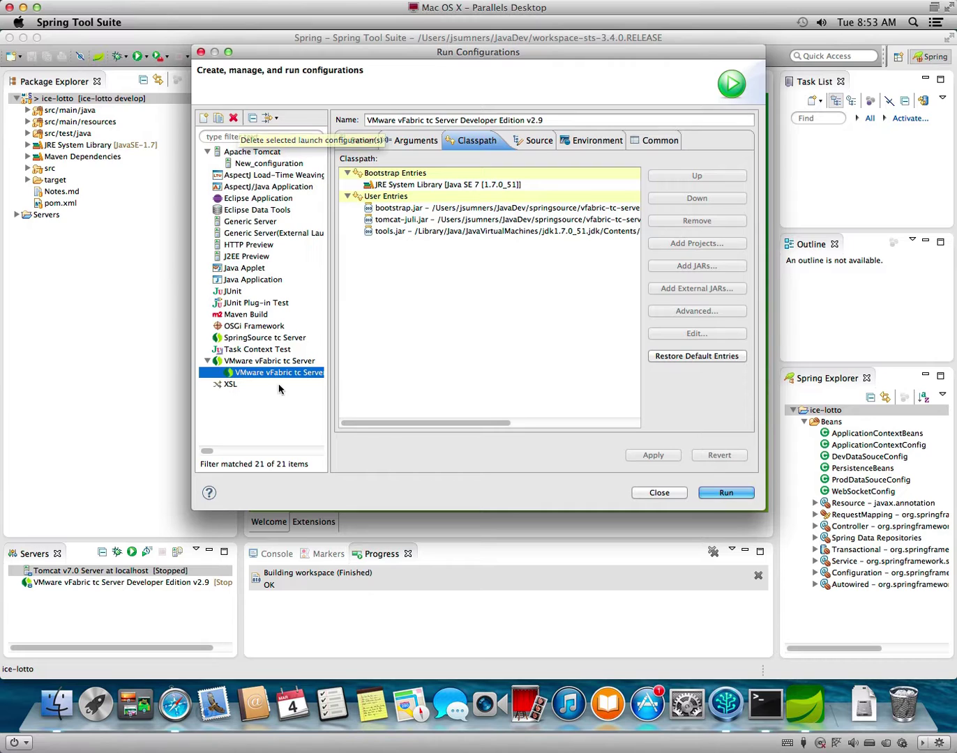
{"action": "left_click_drag", "start_coordinate": [207, 452], "coordinate": [175, 440]}
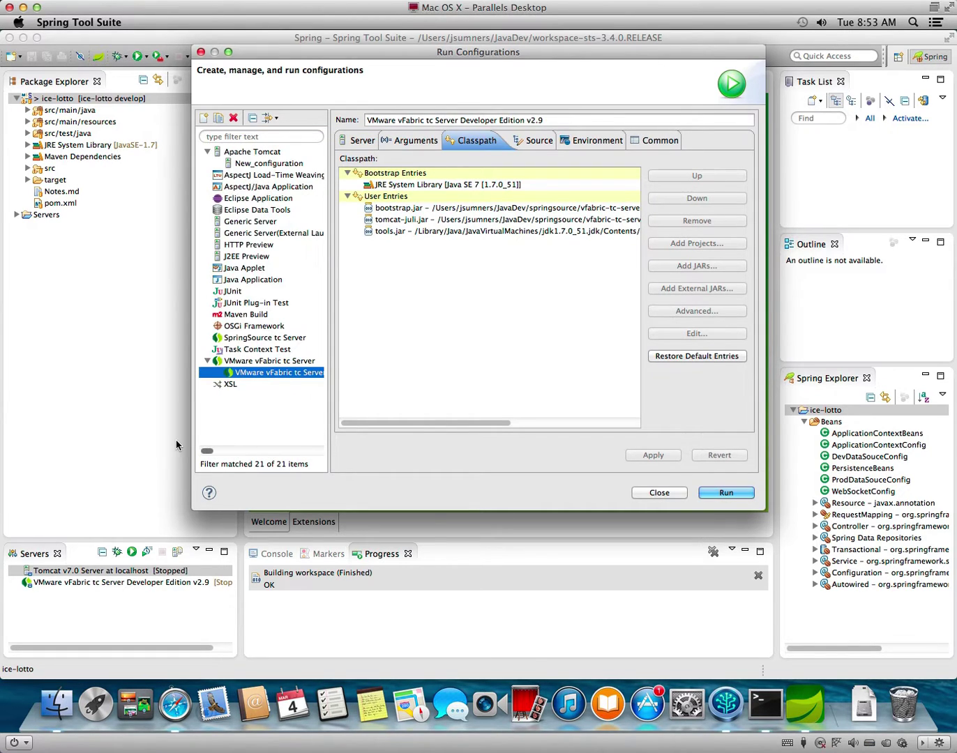
Delete the Apache Tomcat New_configuration and the VMware vFabric tc Server configuration.
{"action": "left_click", "coordinate": [236, 165]}
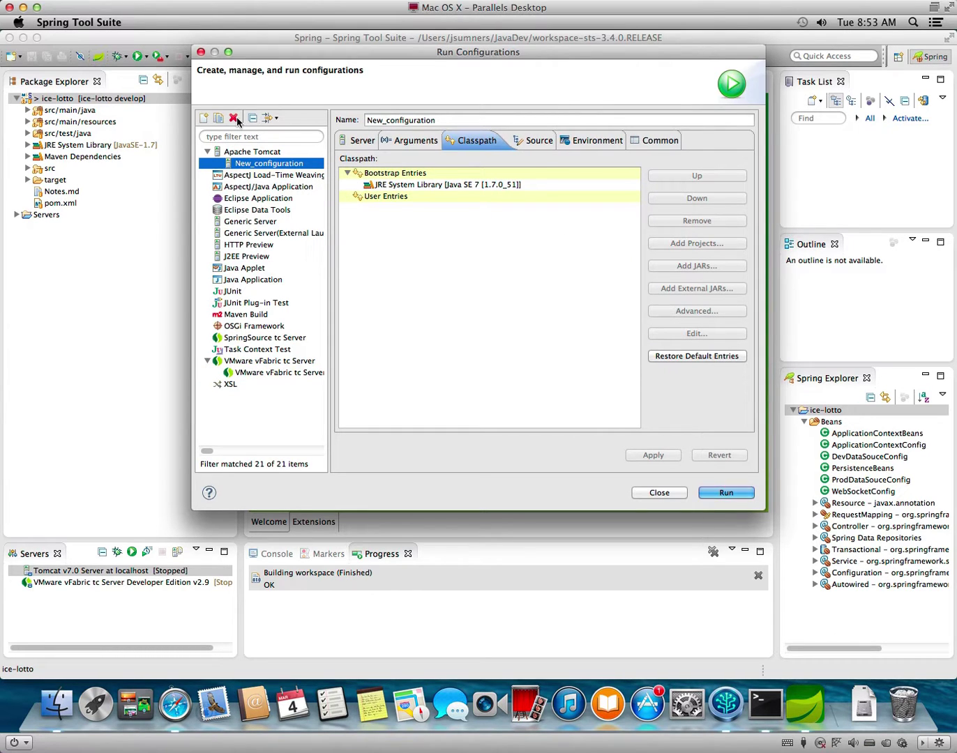
{"action": "left_click", "coordinate": [239, 119]}
{"action": "left_click", "coordinate": [602, 292]}
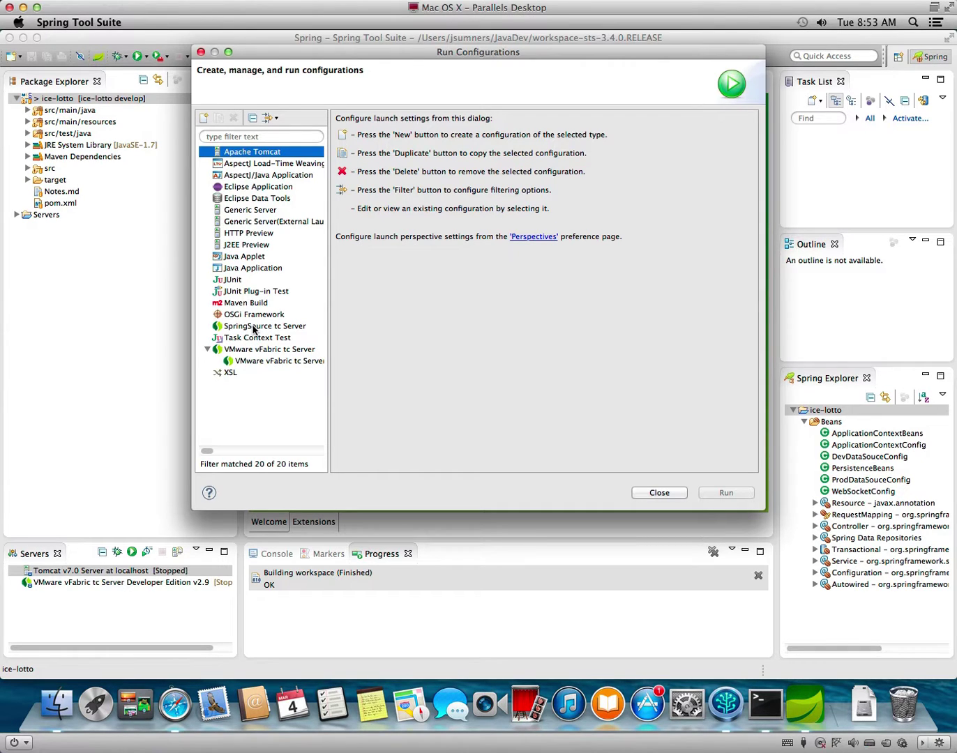
{"action": "left_click", "coordinate": [254, 328]}
{"action": "left_click", "coordinate": [251, 361]}
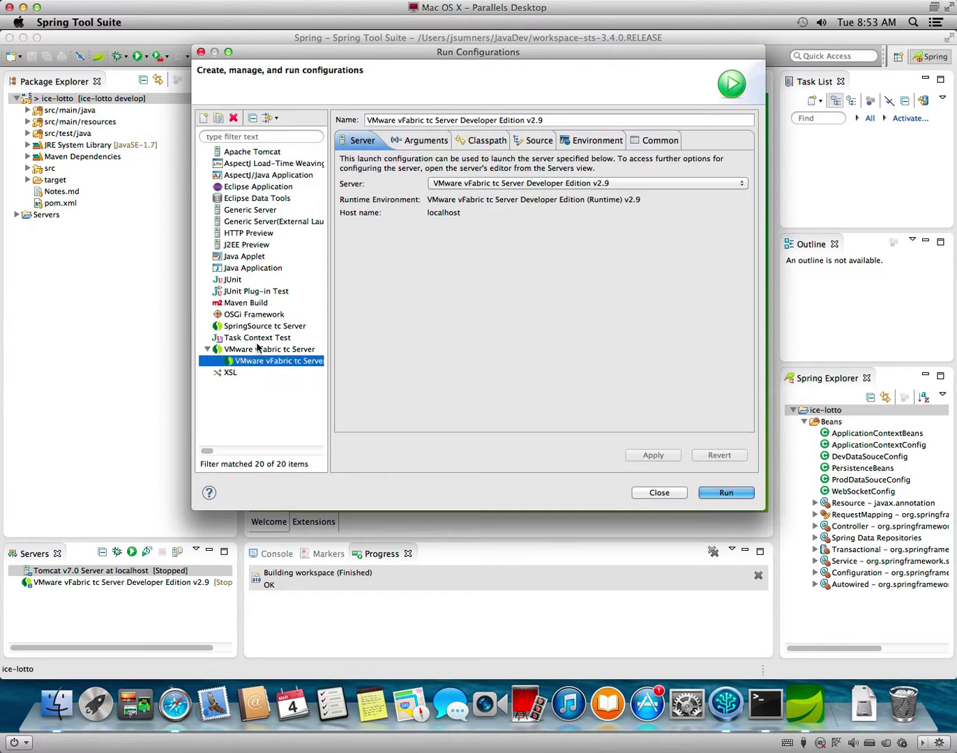
{"action": "left_click", "coordinate": [236, 119]}
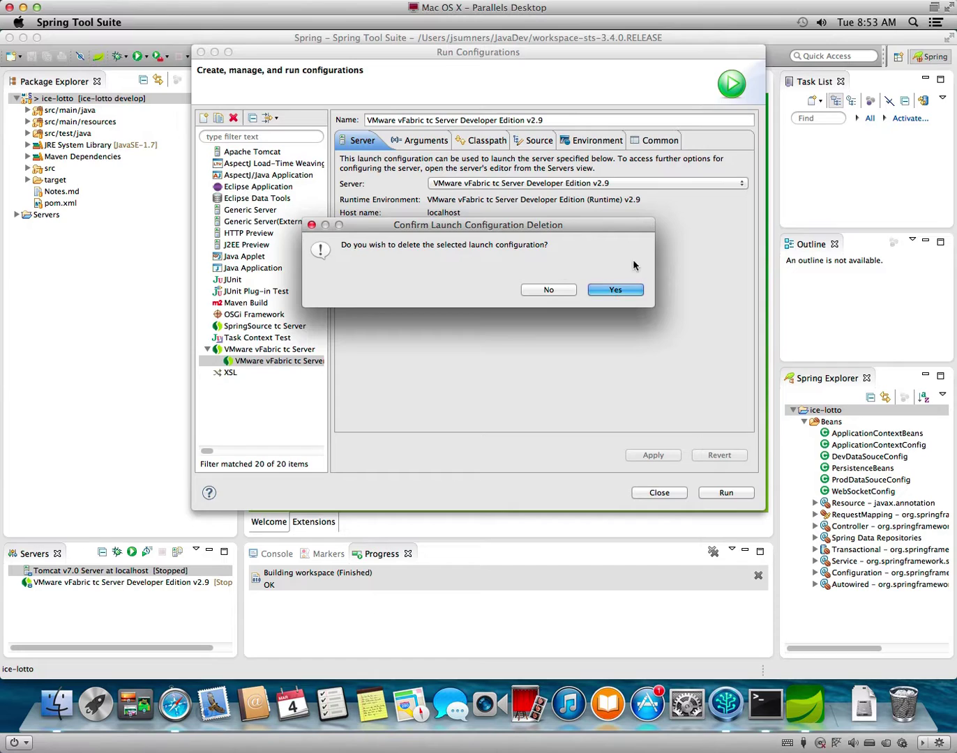
{"action": "left_click", "coordinate": [629, 291]}
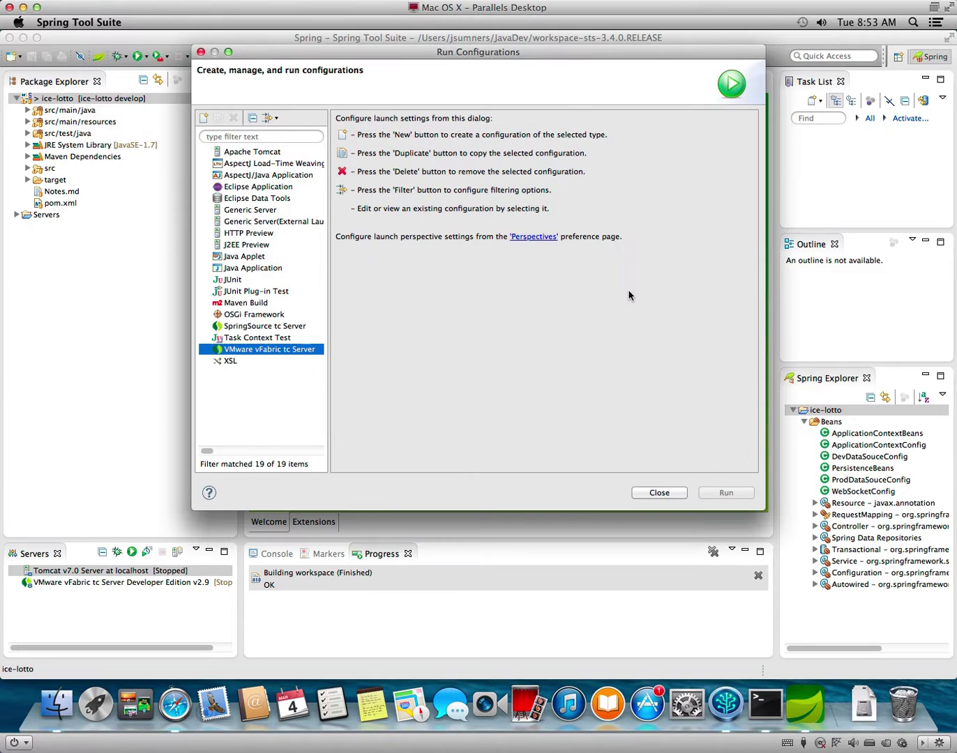
{"action": "left_click", "coordinate": [266, 326]}
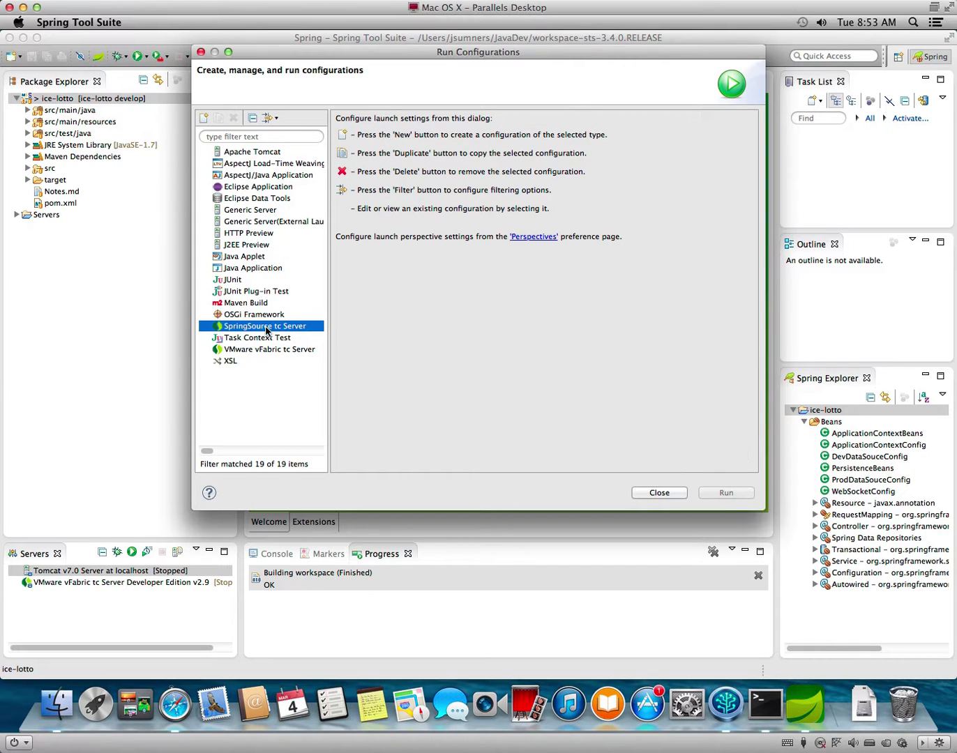
Create a new SpringSource tc Server configuration with VM argument -Dapplication.profile=dev.
{"action": "left_click", "coordinate": [203, 117]}
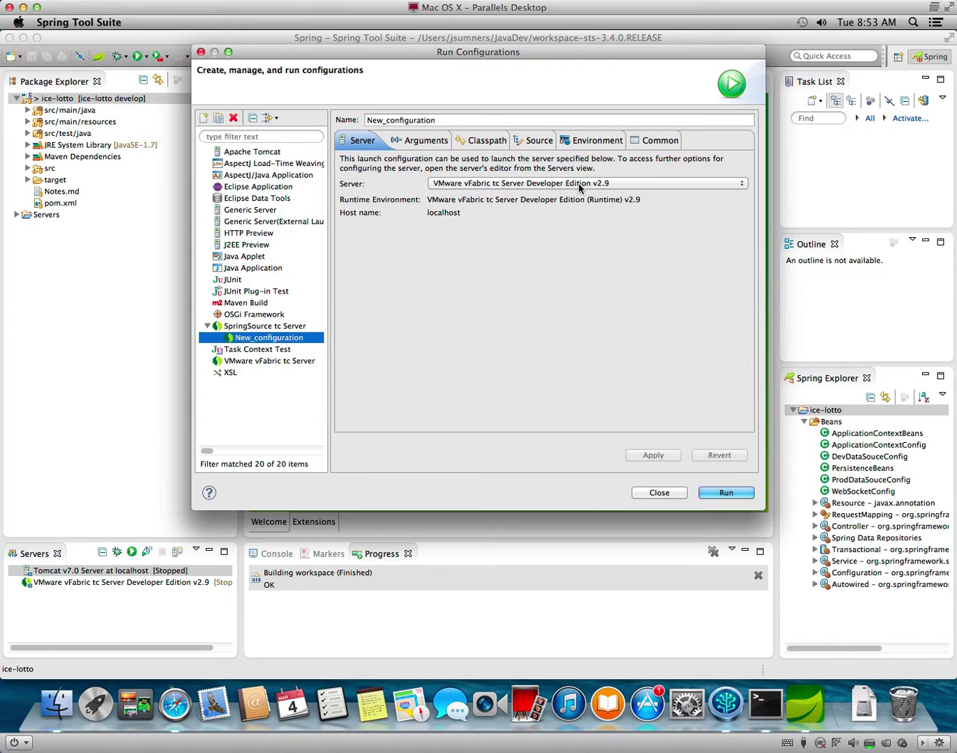
{"action": "left_click", "coordinate": [419, 141]}
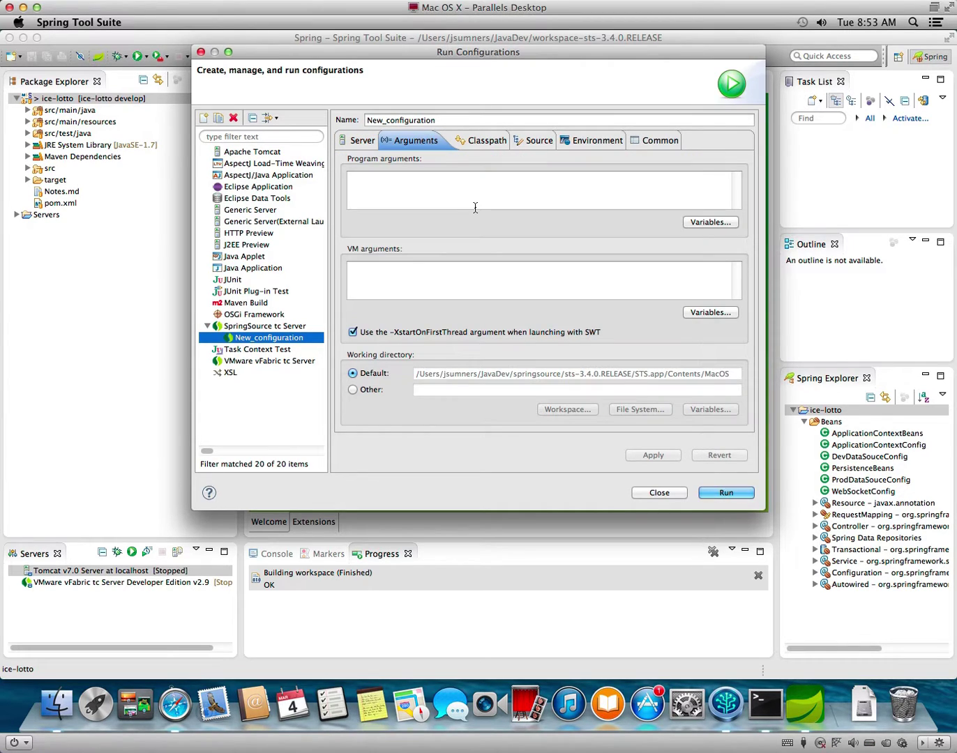
{"action": "left_click", "coordinate": [418, 286]}
{"action": "type", "text": "-Dapplication.profile=dev"}
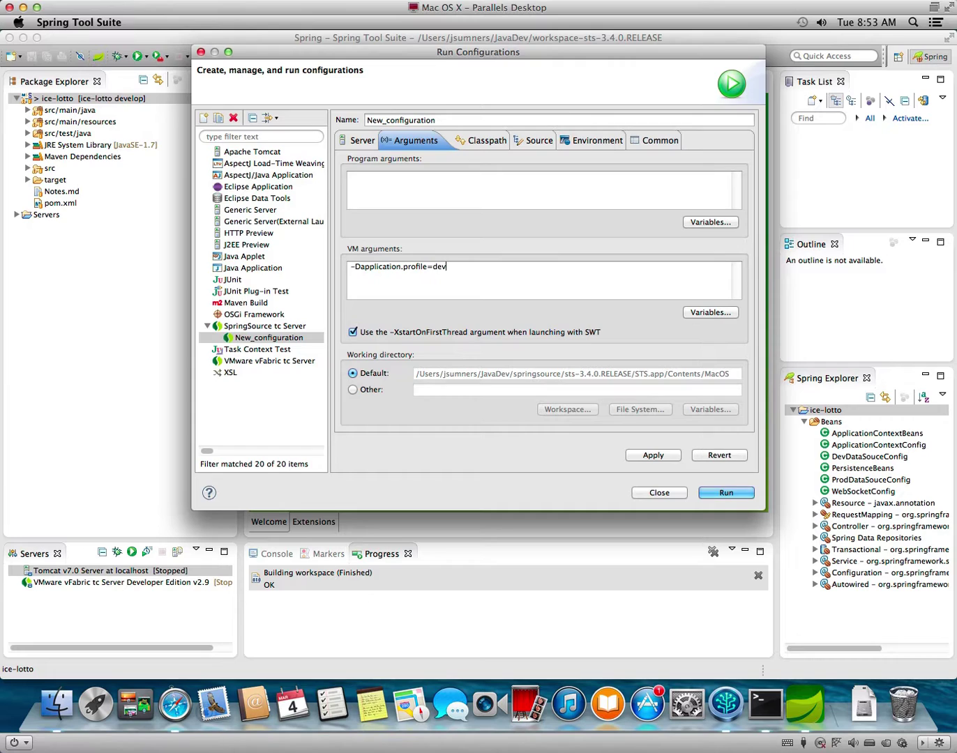
Add the ice-lotto Java project to the source lookup path, apply, and run the configuration.
{"action": "left_click", "coordinate": [480, 142]}
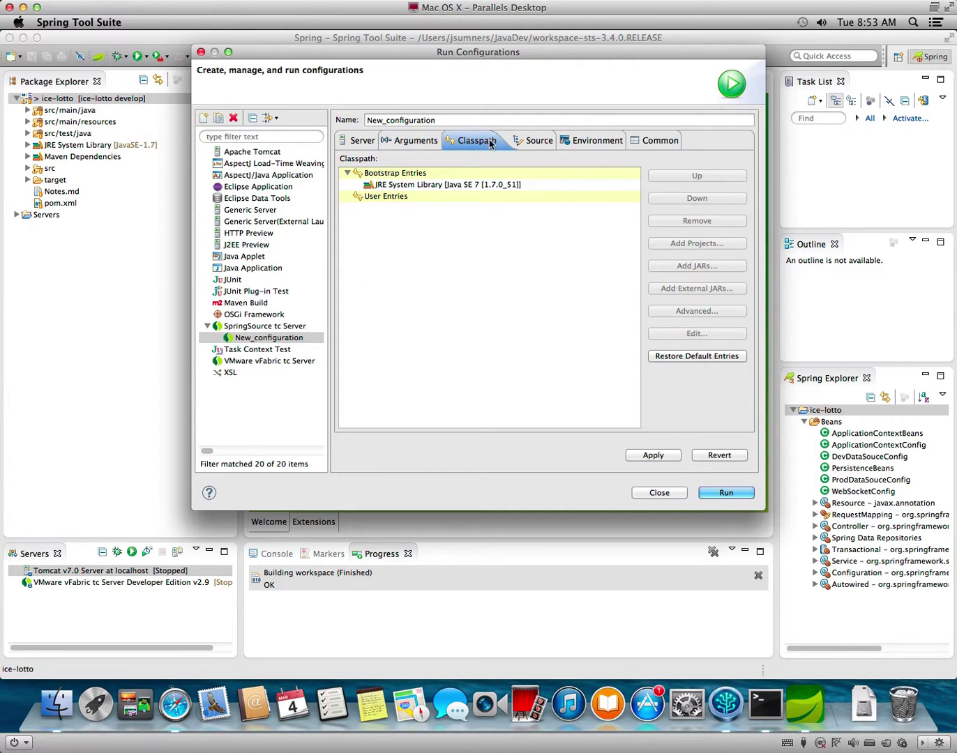
{"action": "left_click", "coordinate": [534, 142]}
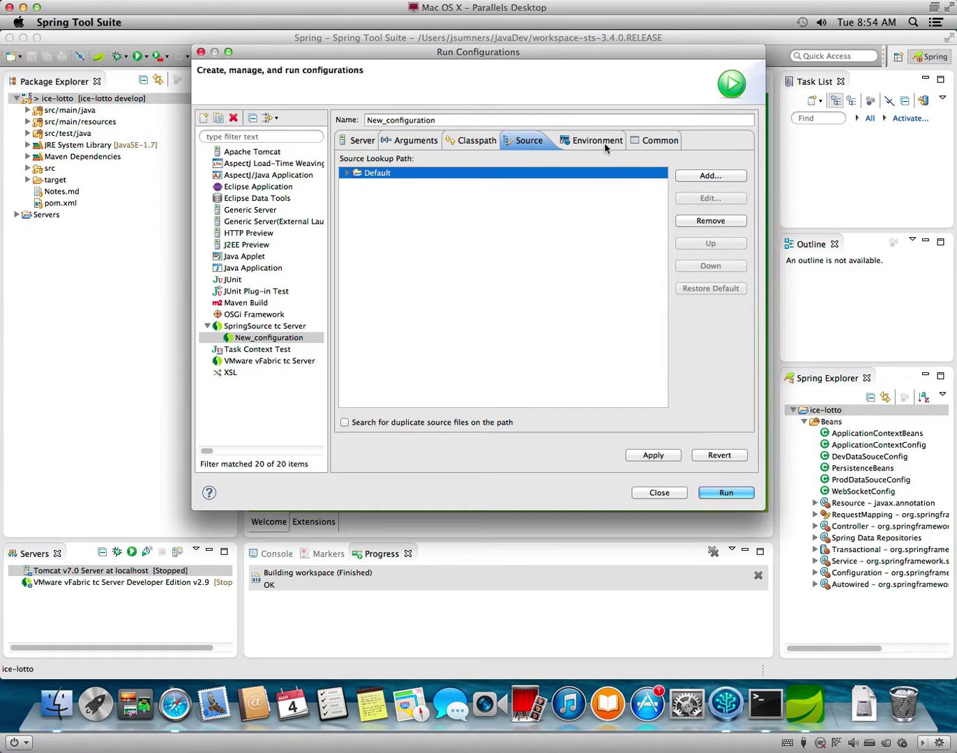
{"action": "left_click", "coordinate": [736, 178]}
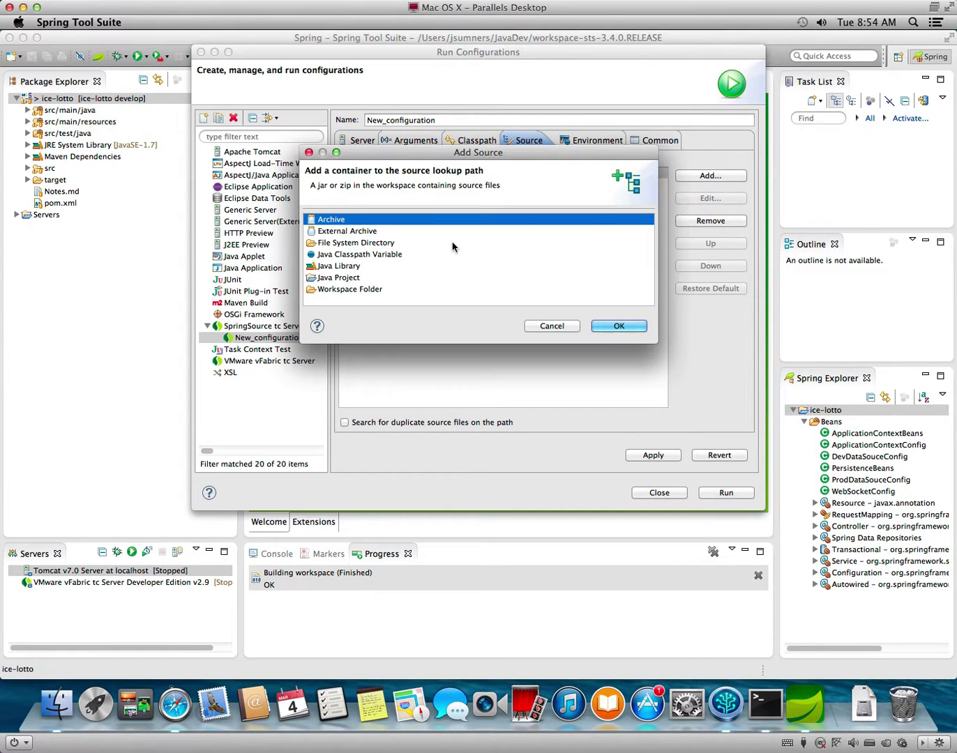
{"action": "left_click", "coordinate": [349, 278]}
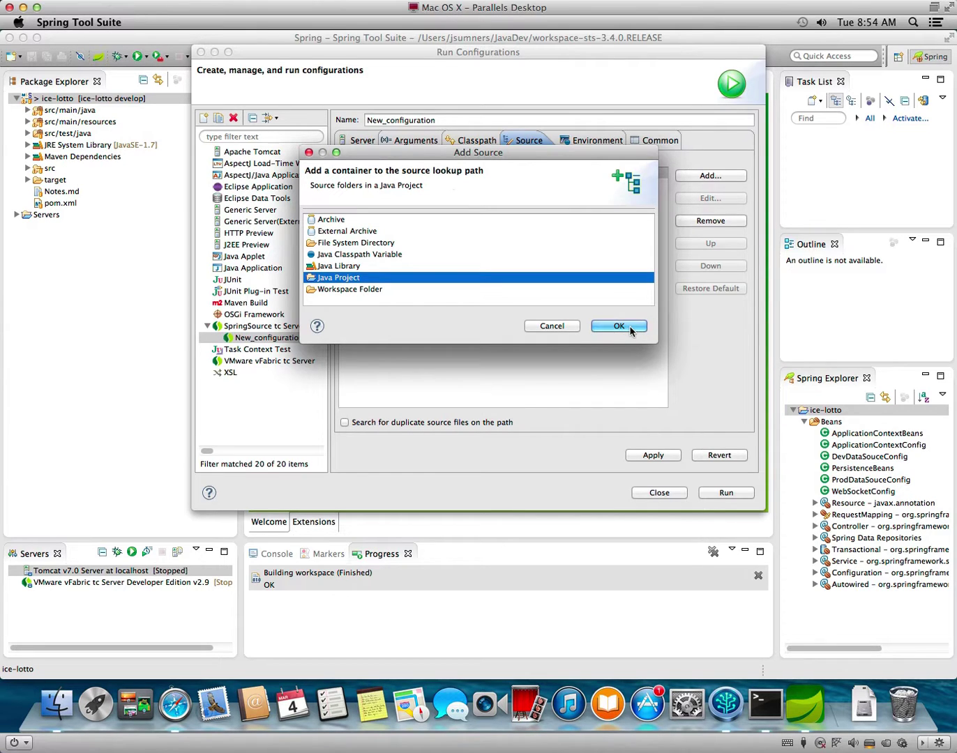
{"action": "left_click", "coordinate": [618, 327]}
{"action": "left_click", "coordinate": [395, 116]}
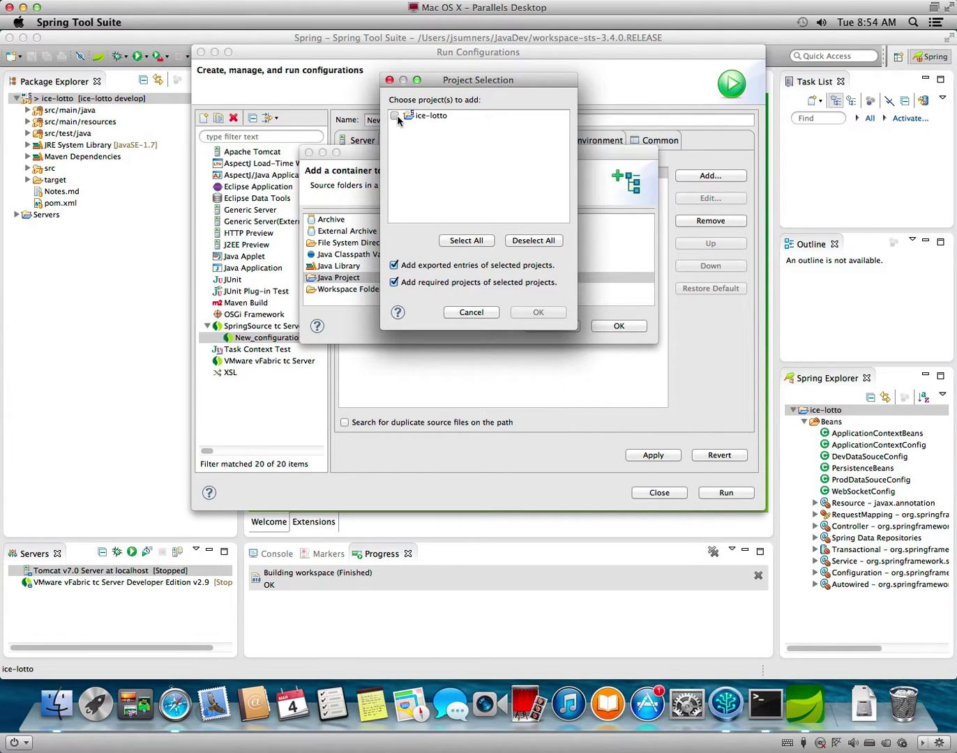
{"action": "left_click", "coordinate": [533, 313]}
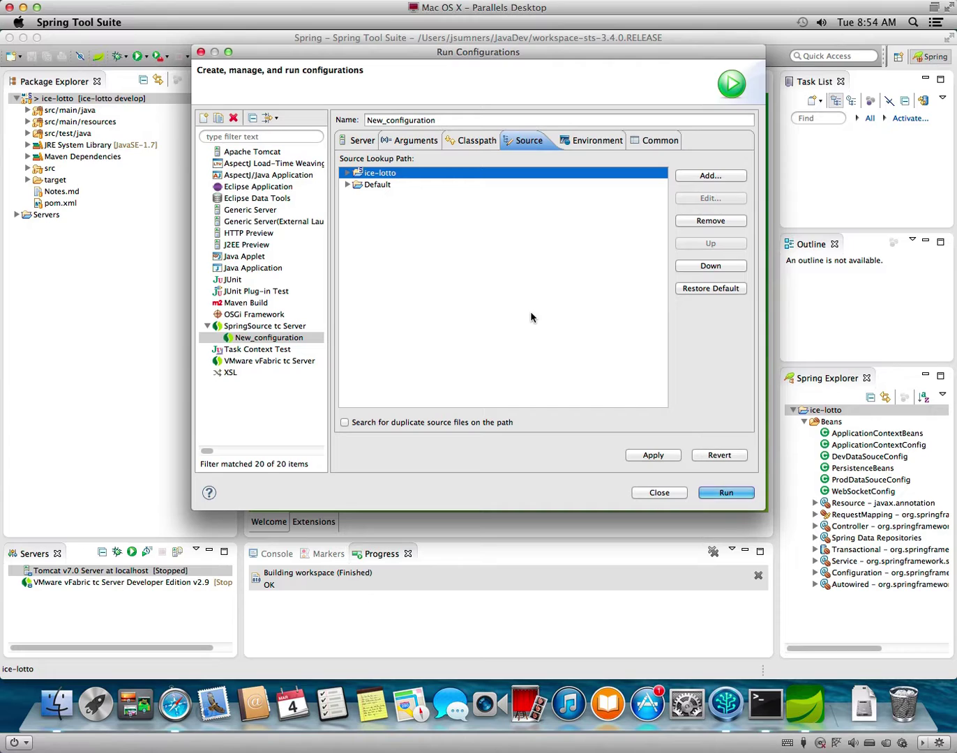
{"action": "left_click", "coordinate": [348, 174]}
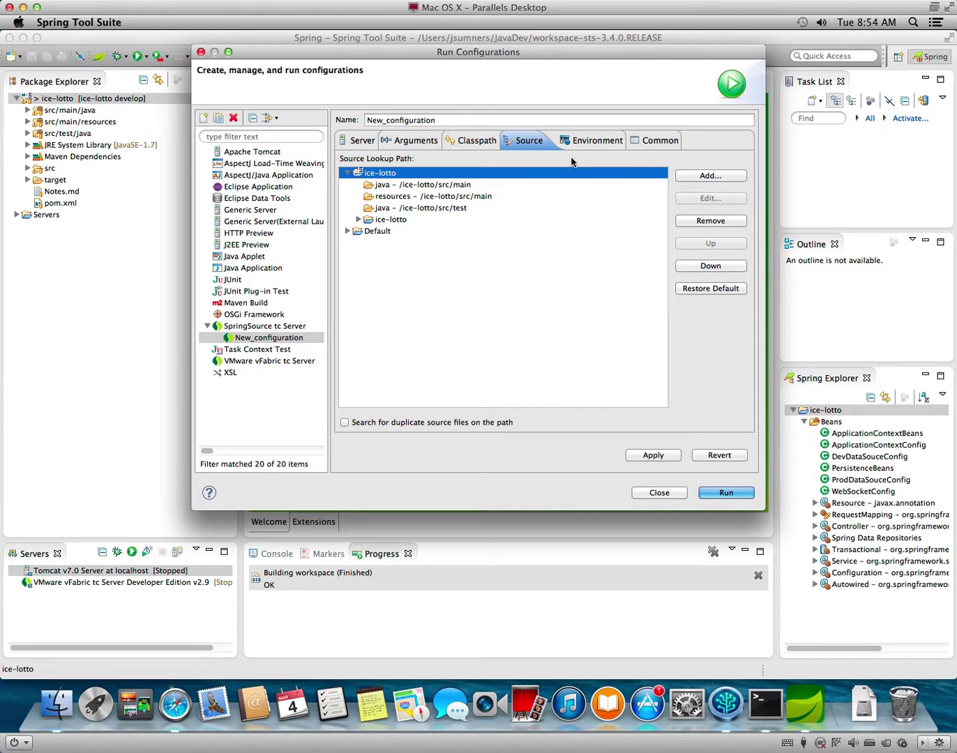
{"action": "left_click", "coordinate": [661, 454]}
{"action": "left_click", "coordinate": [729, 493]}
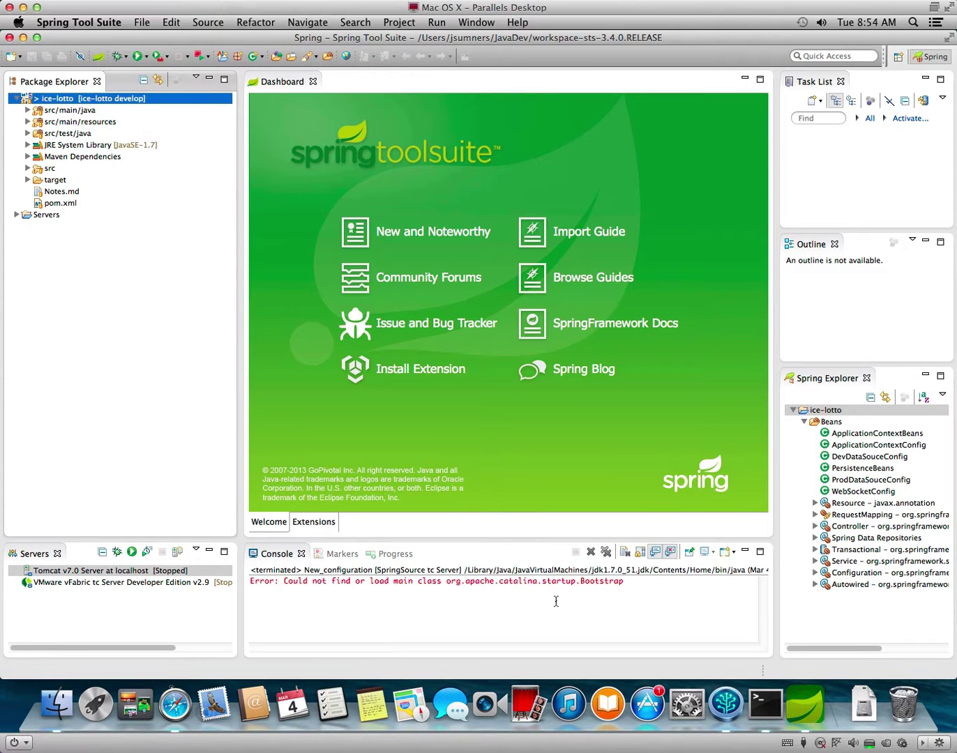
Select the 'Could not find or load main class org.apache.catalina.startup.Bootstrap' error in the console.
{"action": "left_click", "coordinate": [549, 600]}
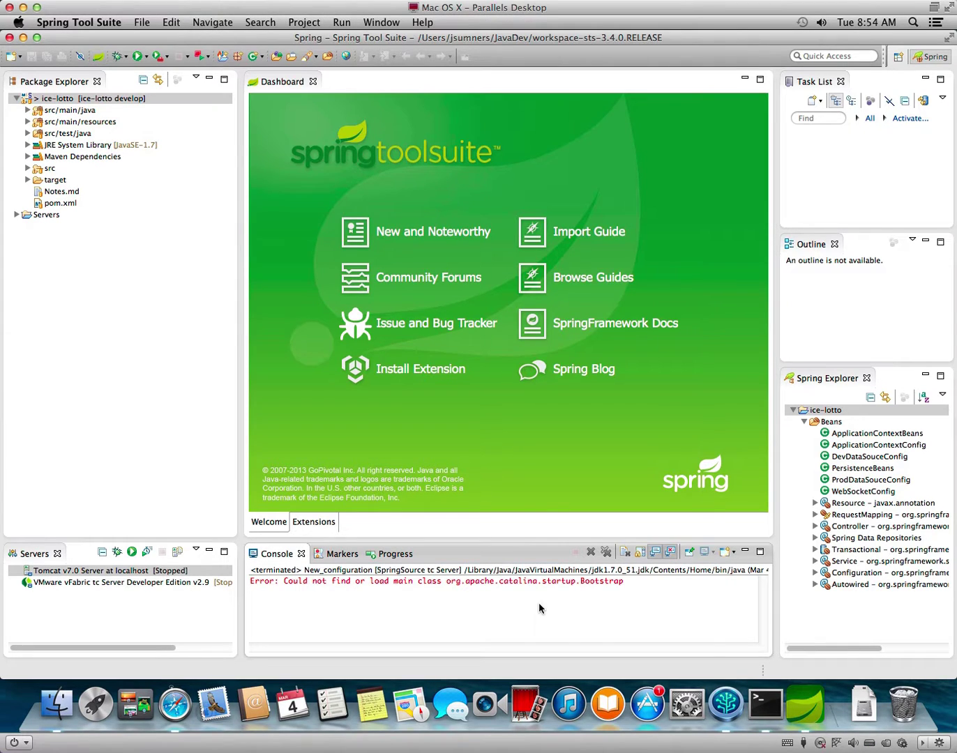
{"action": "type", "text": "wtf"}
{"action": "left_click_drag", "start_coordinate": [632, 585], "coordinate": [283, 582]}
{"action": "key", "text": "super+c"}
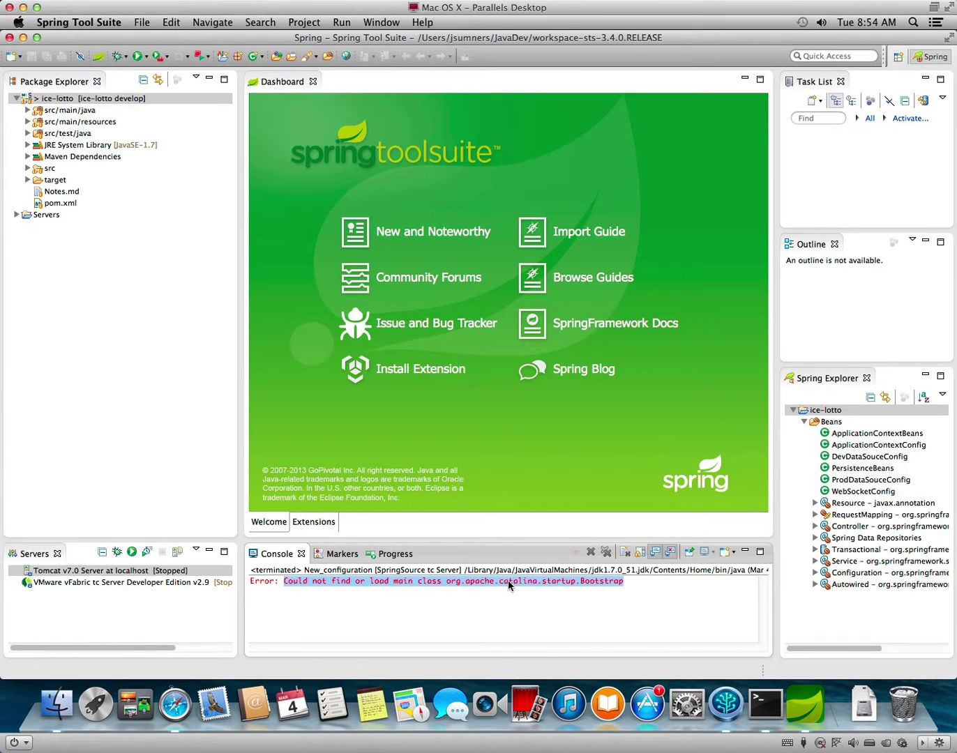
In Safari, search Google for the Bootstrap error message in quotes.
{"action": "left_click", "coordinate": [174, 704]}
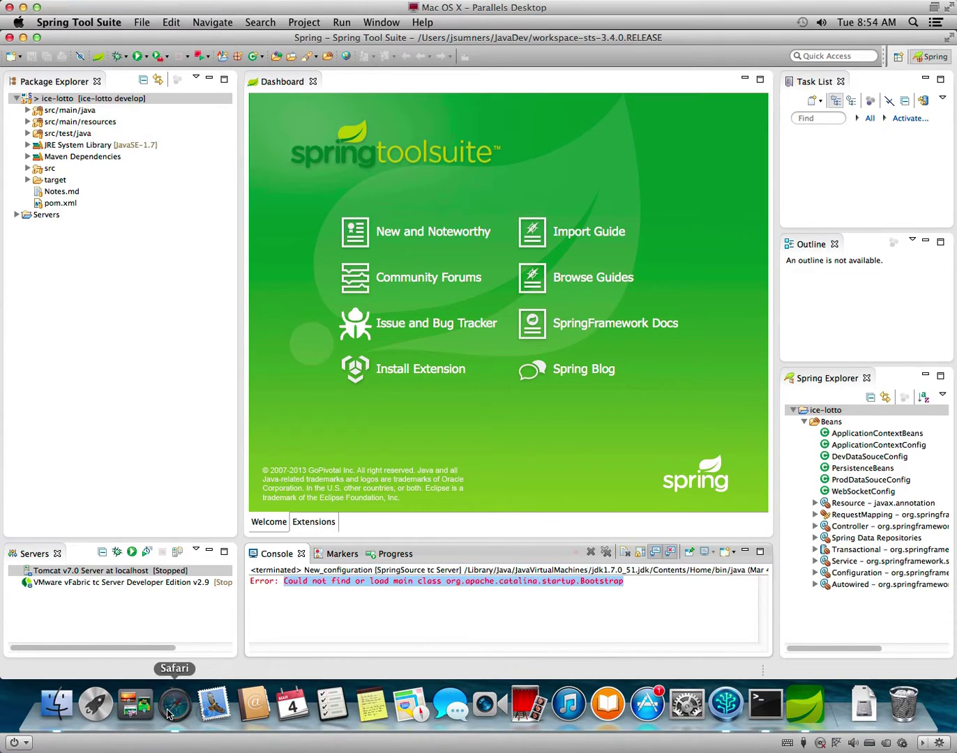
{"action": "left_click_drag", "start_coordinate": [367, 154], "coordinate": [125, 134]}
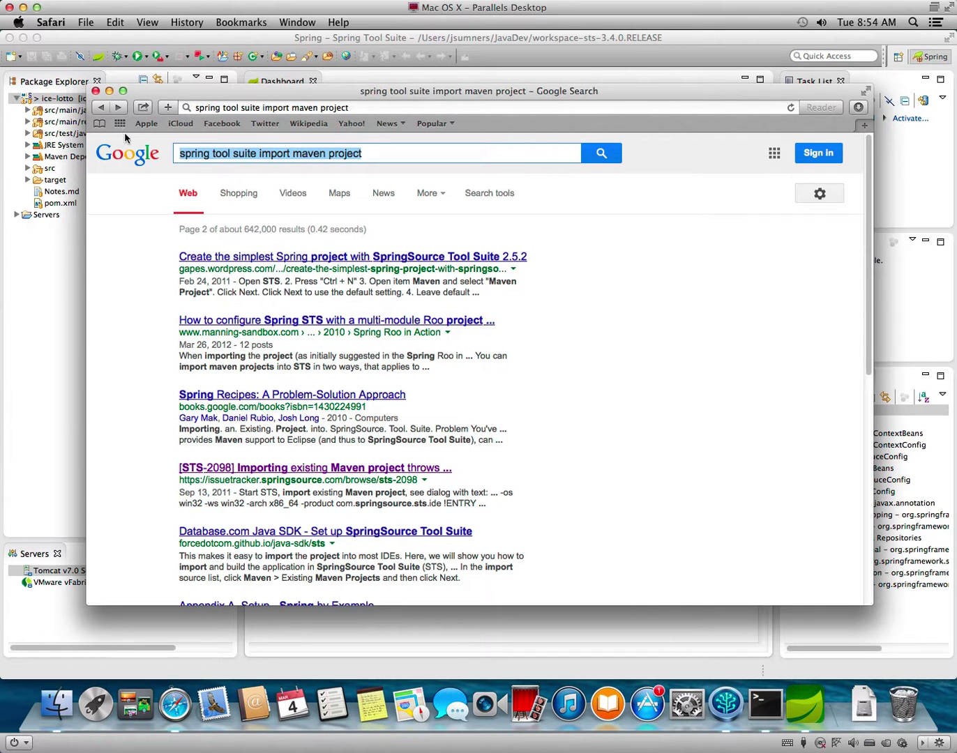
{"action": "type", "text": "\""}
{"action": "key", "text": "super+v"}
{"action": "type", "text": "\""}
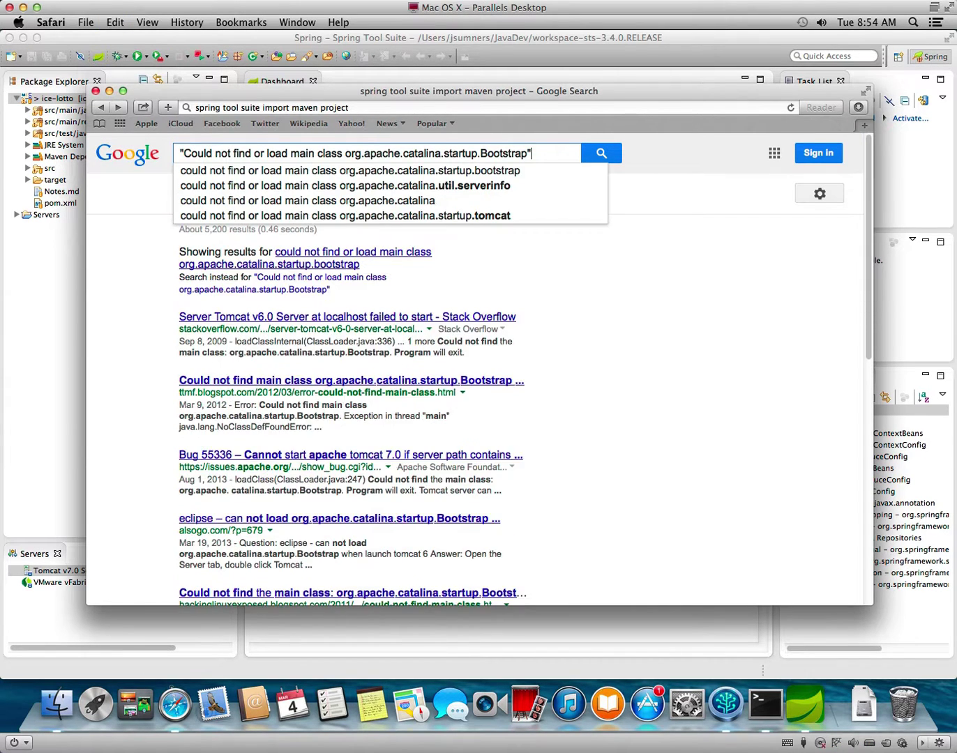
{"action": "key", "text": "Return"}
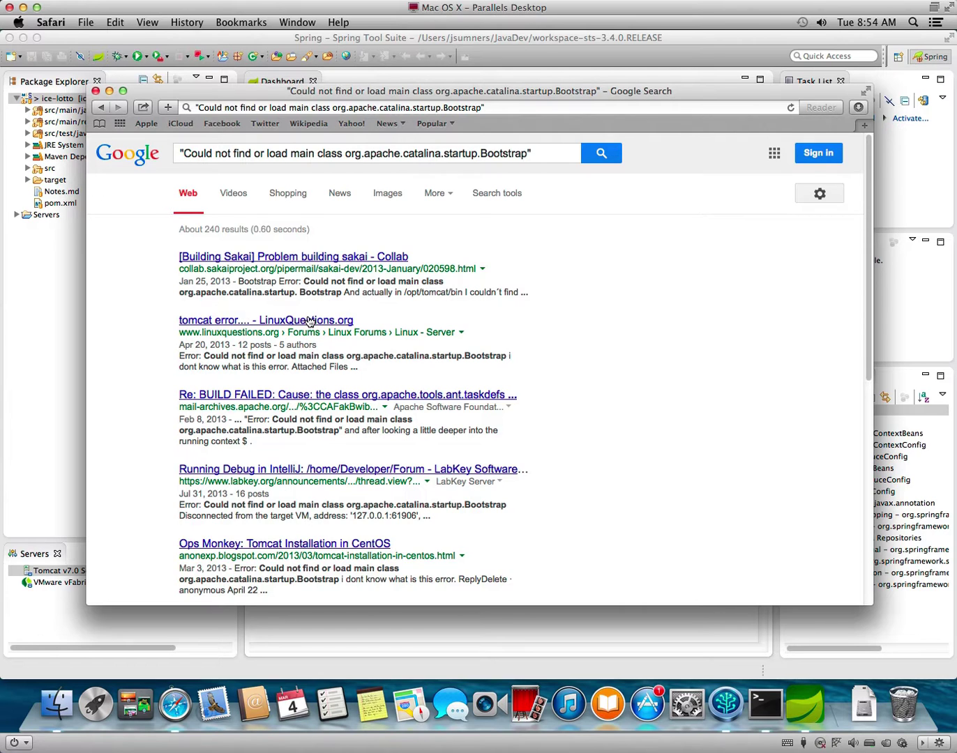
Read the LinuxQuestions Tomcat error thread, then return to the search results.
{"action": "left_click", "coordinate": [309, 322]}
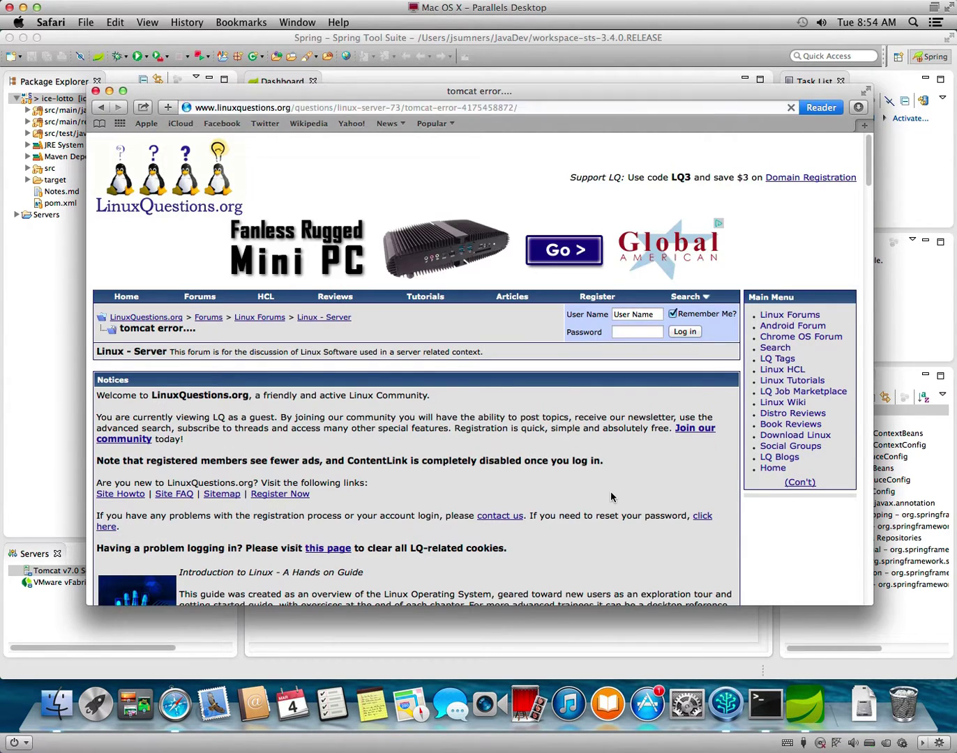
{"action": "scroll", "coordinate": [610, 494], "scroll_direction": "down", "scroll_amount": 6}
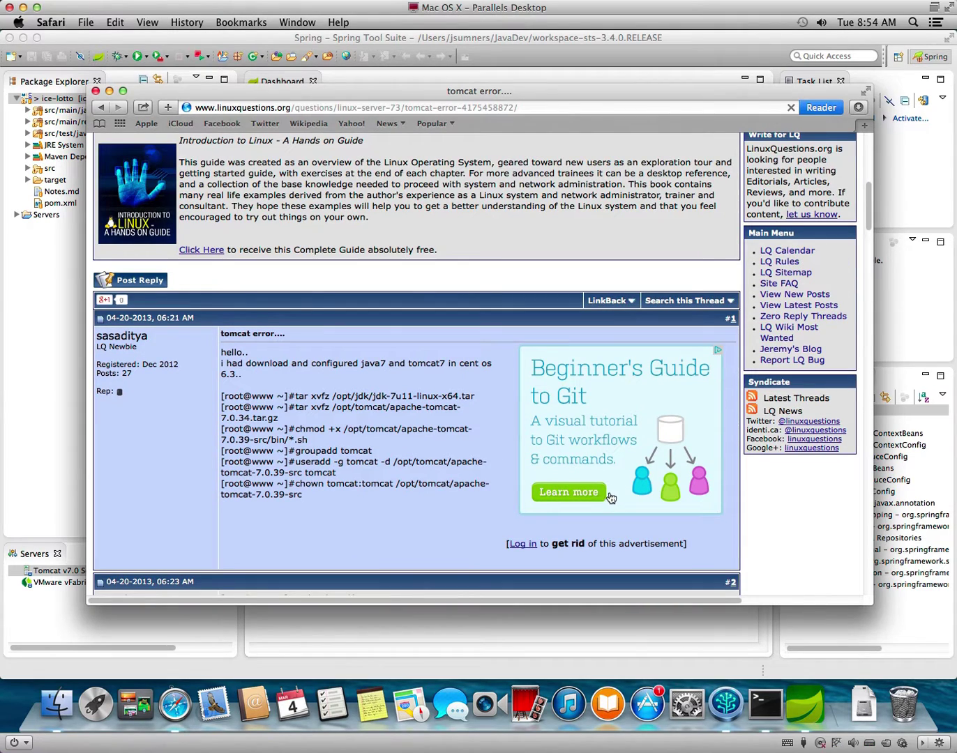
{"action": "scroll", "coordinate": [428, 485], "scroll_direction": "down", "scroll_amount": 4}
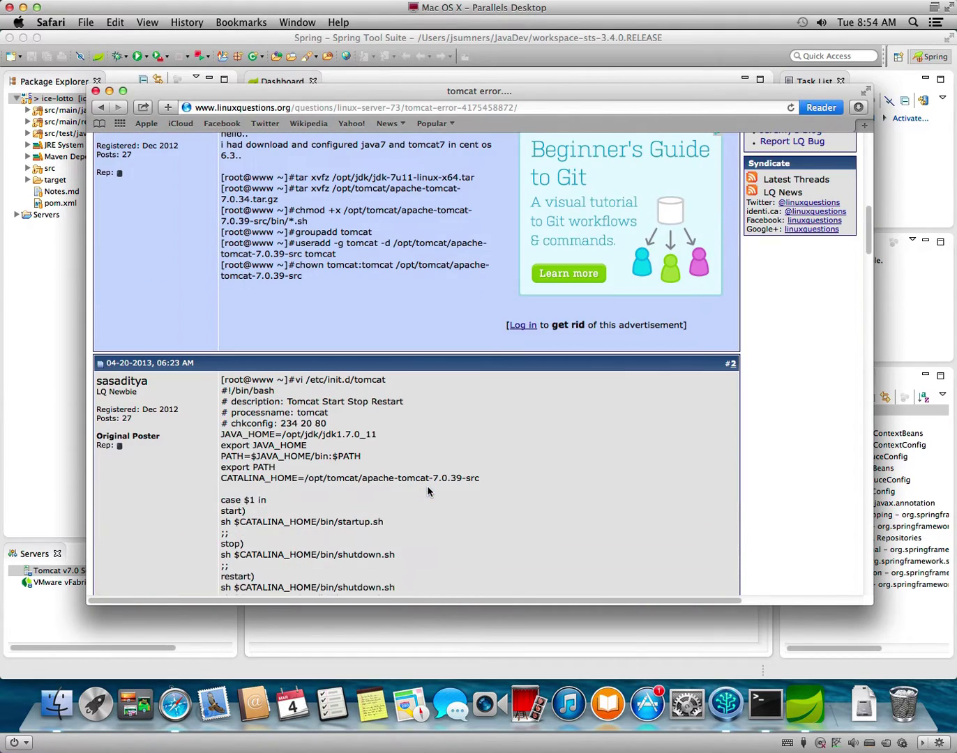
{"action": "scroll", "coordinate": [428, 488], "scroll_direction": "down", "scroll_amount": 20}
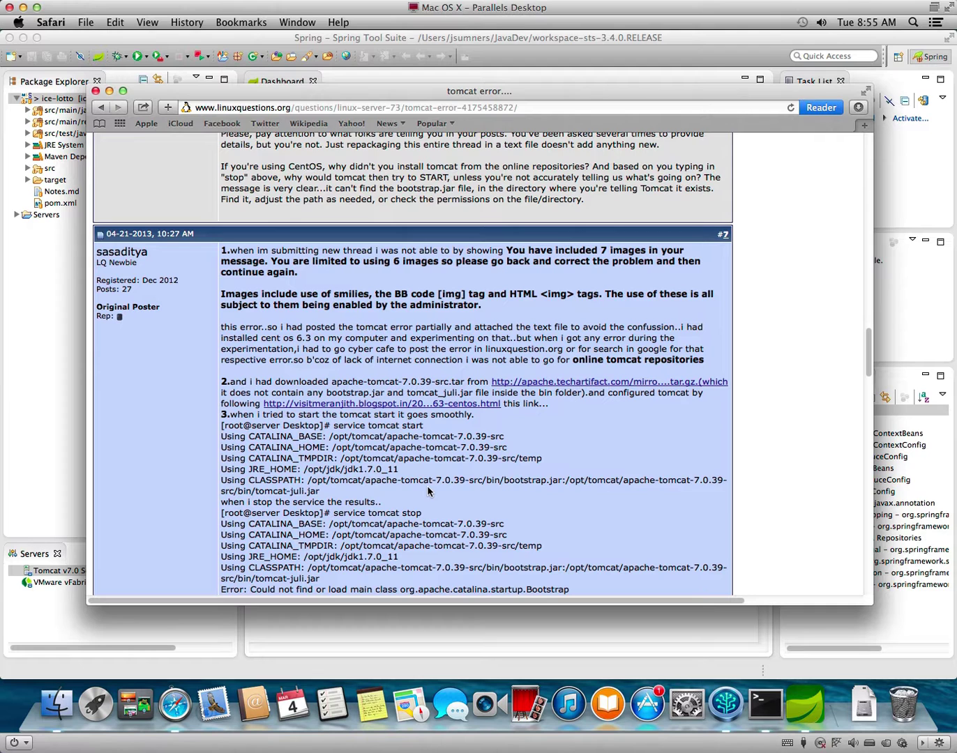
{"action": "scroll", "coordinate": [427, 490], "scroll_direction": "down", "scroll_amount": 6}
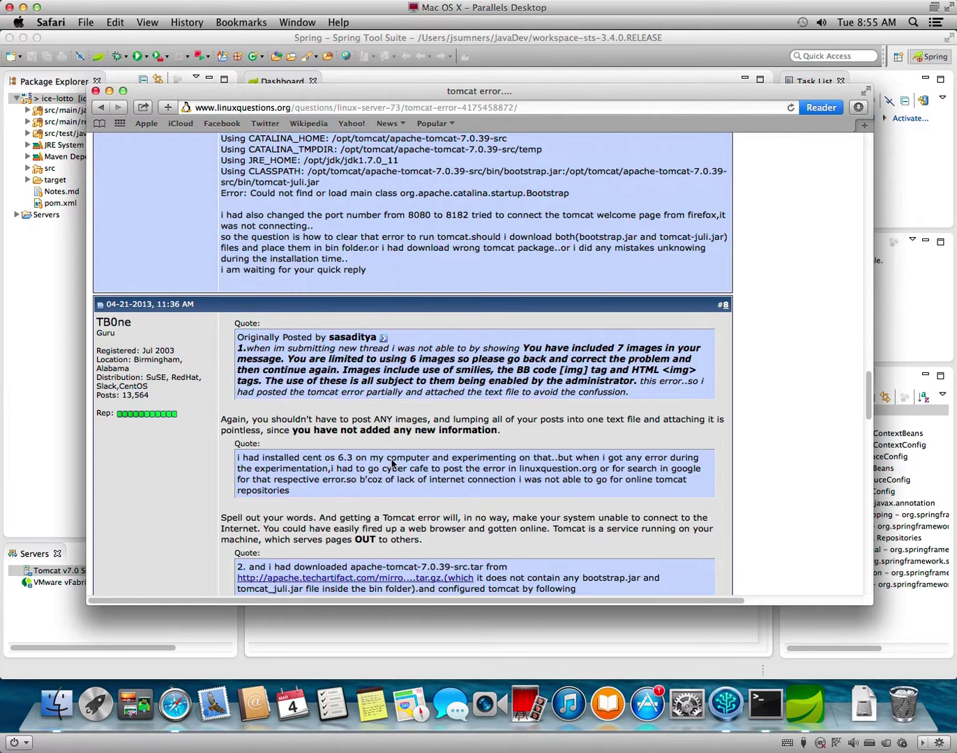
{"action": "left_click", "coordinate": [101, 108]}
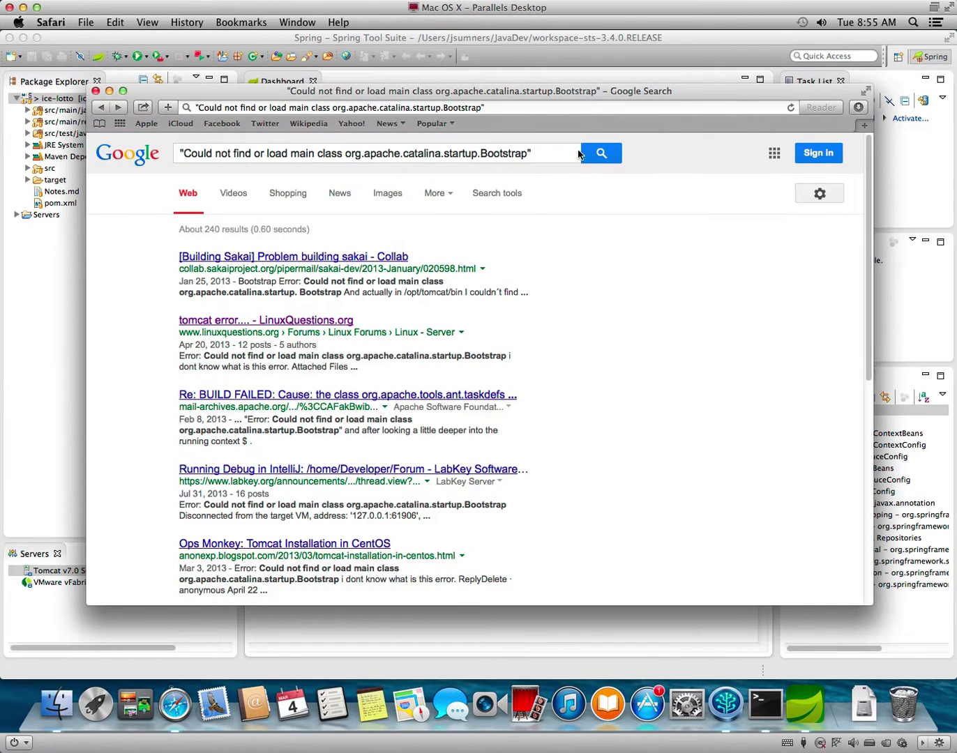
Refine the quoted error search by adding 'sts', then 'spring tool suite' instead.
{"action": "type", "text": "sts"}
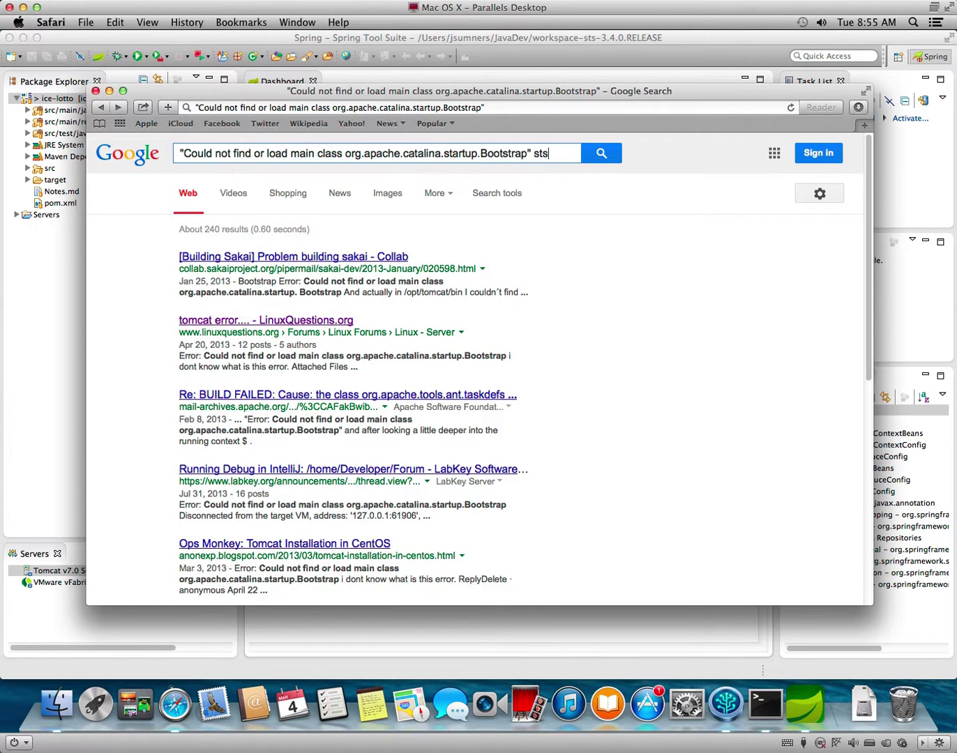
{"action": "key", "text": "Return"}
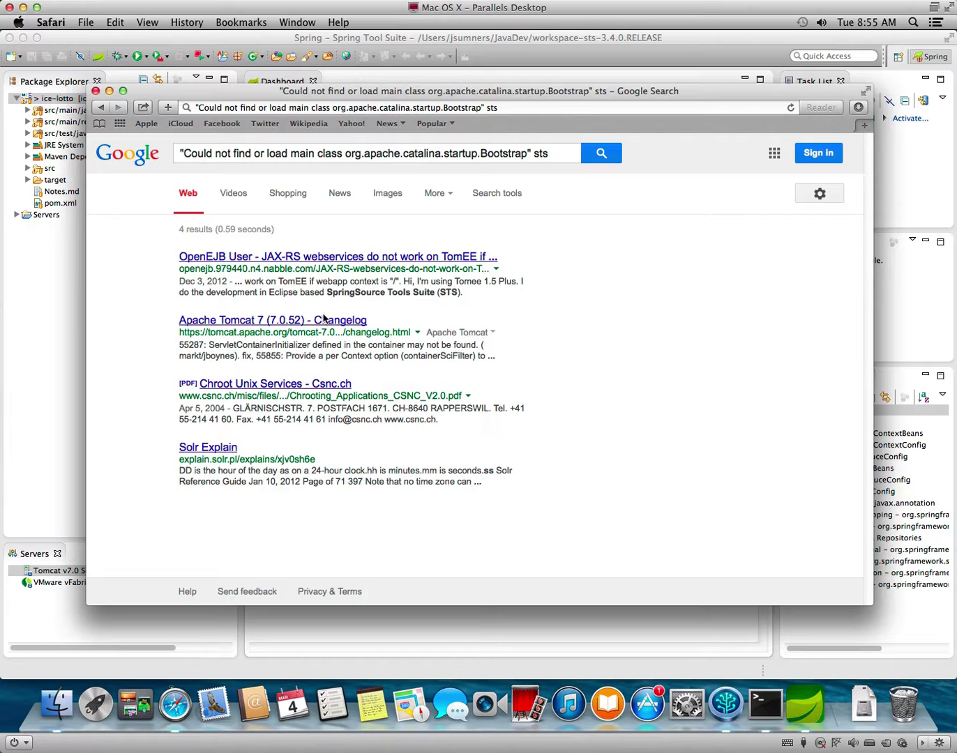
{"action": "left_click_drag", "start_coordinate": [541, 152], "coordinate": [561, 149]}
{"action": "type", "text": "pring"}
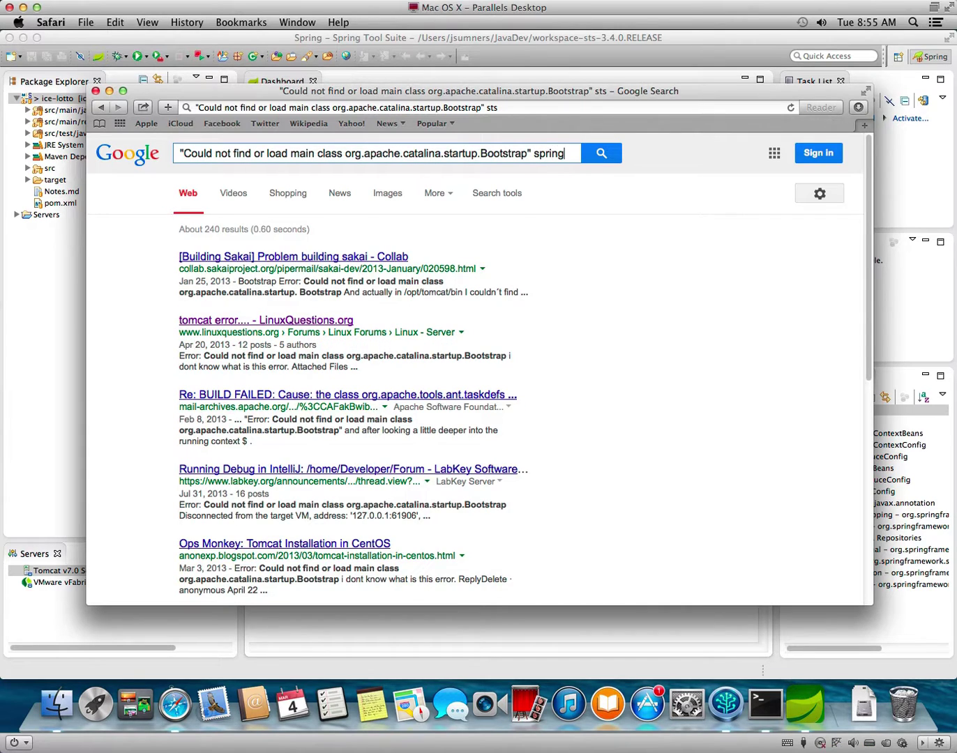
{"action": "type", "text": " tool"}
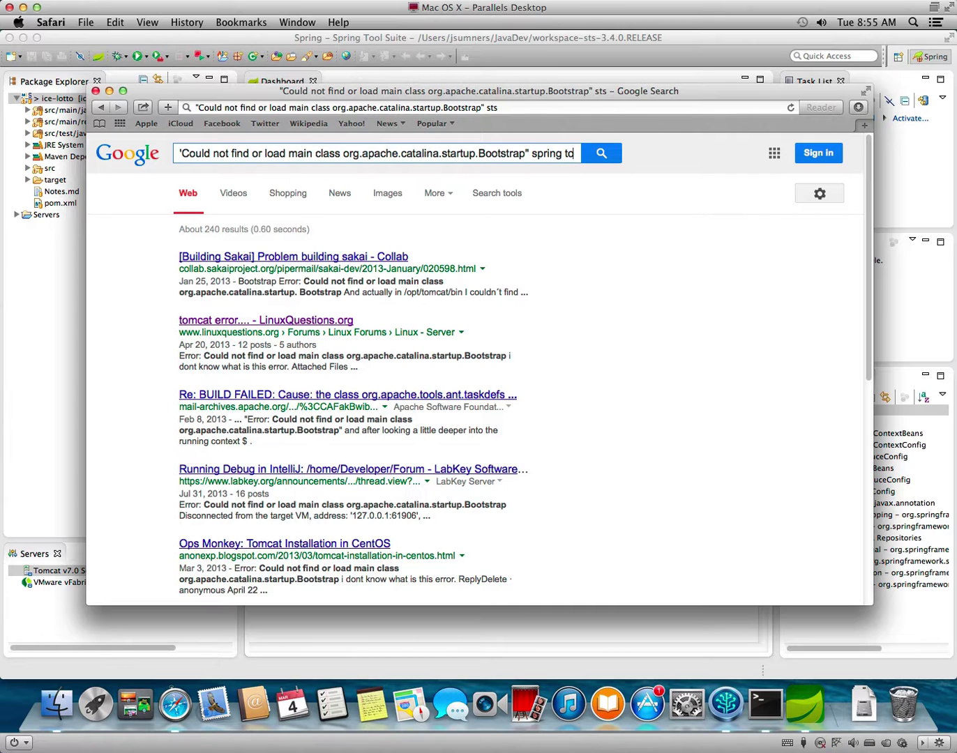
{"action": "type", "text": "suite"}
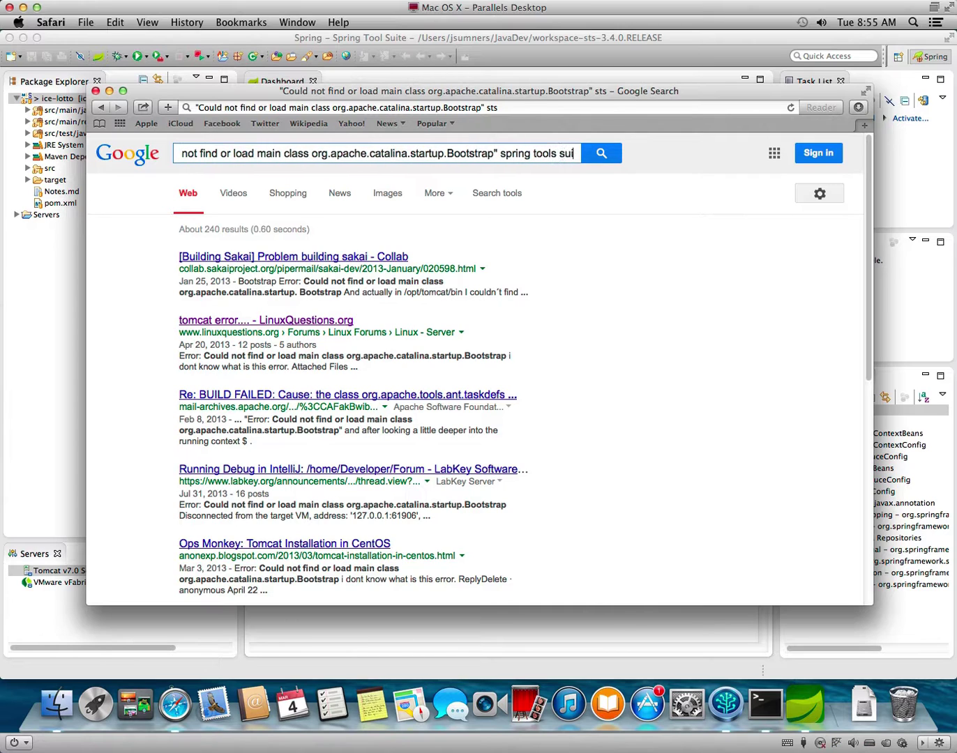
{"action": "key", "text": "Return"}
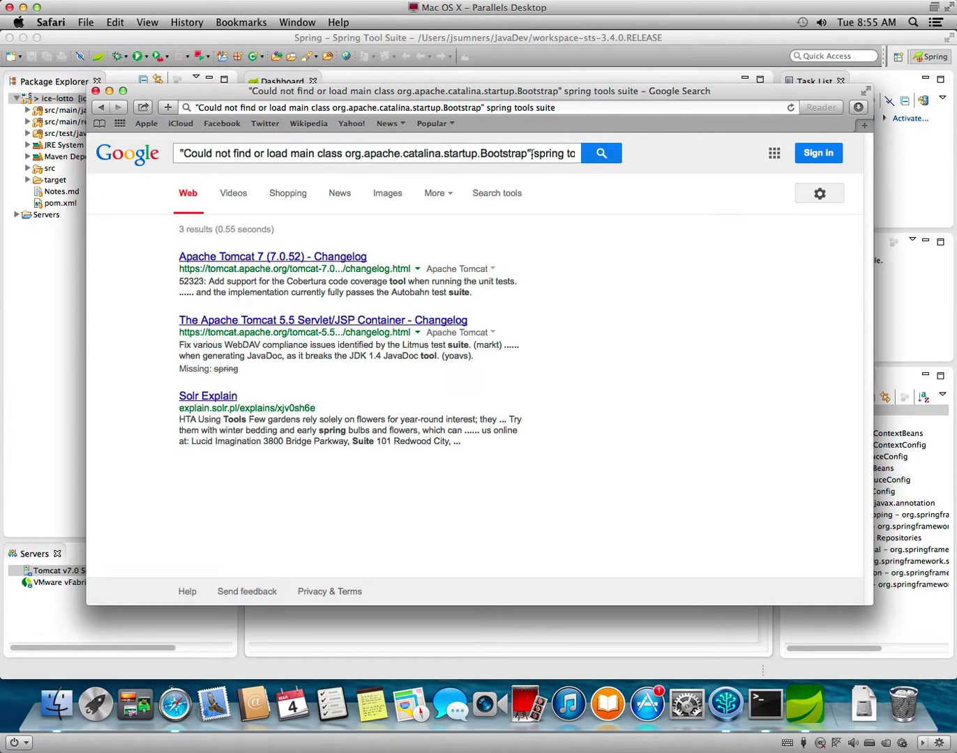
Replace 'spring tool suite' with 'eclipse' and open the BUILD FAILED mailing-list result.
{"action": "left_click_drag", "start_coordinate": [531, 153], "coordinate": [646, 165]}
{"action": "key", "text": "BackSpace"}
{"action": "type", "text": "e"}
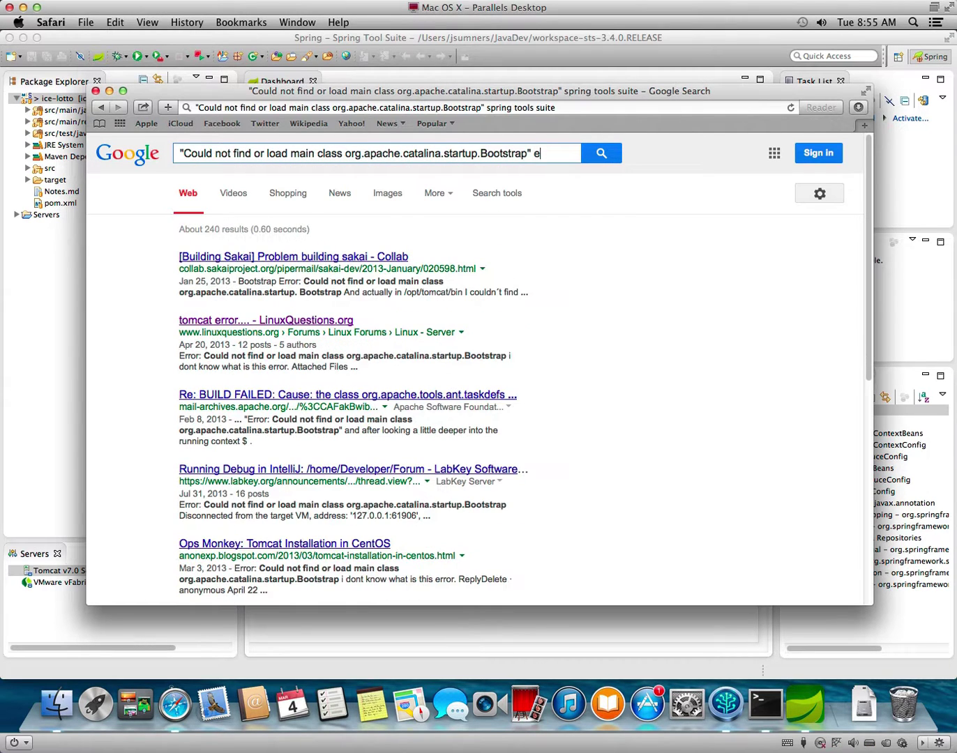
{"action": "type", "text": "clipse"}
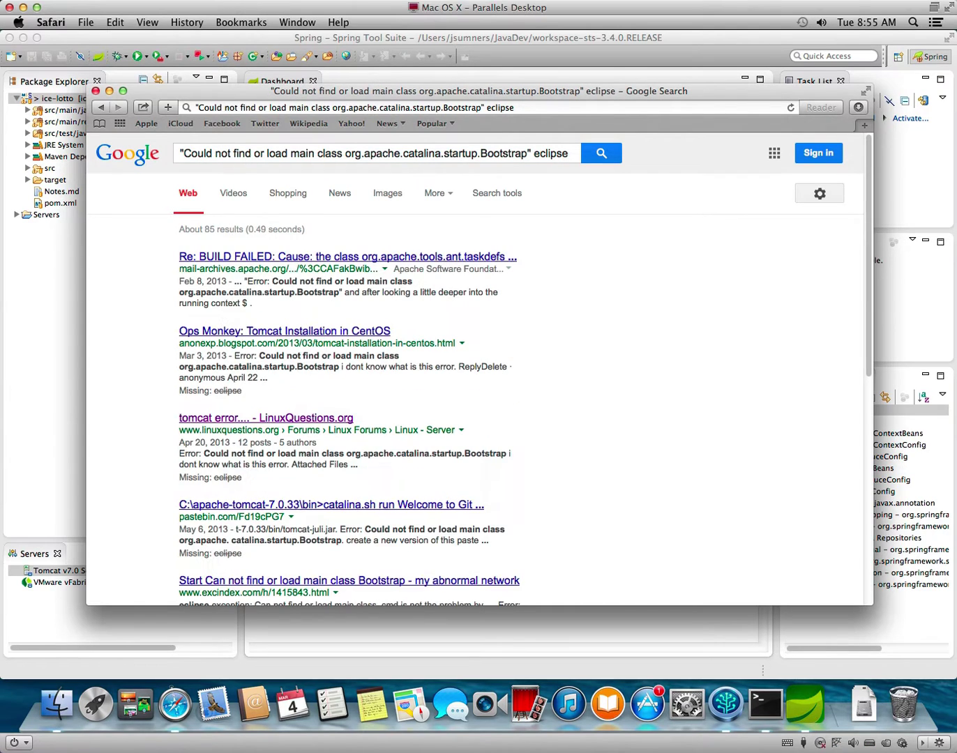
{"action": "left_click", "coordinate": [364, 256]}
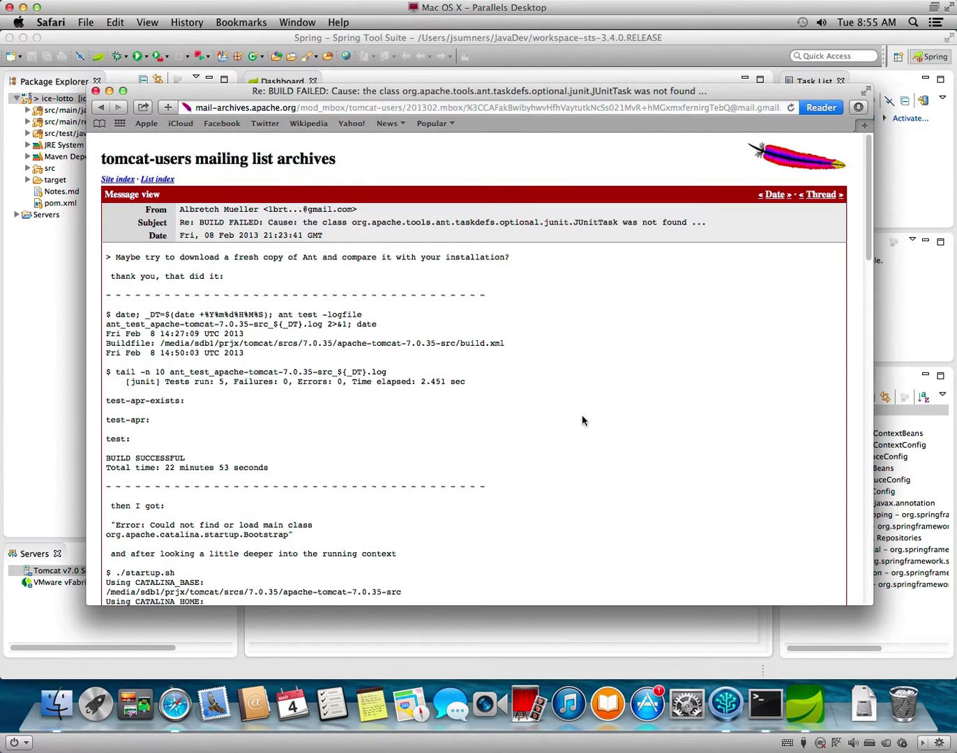
Check the Apache mail-archives message and the excindex.com result, returning to the results each time.
{"action": "scroll", "coordinate": [583, 418], "scroll_direction": "down", "scroll_amount": 10}
{"action": "scroll", "coordinate": [582, 421], "scroll_direction": "down", "scroll_amount": 10}
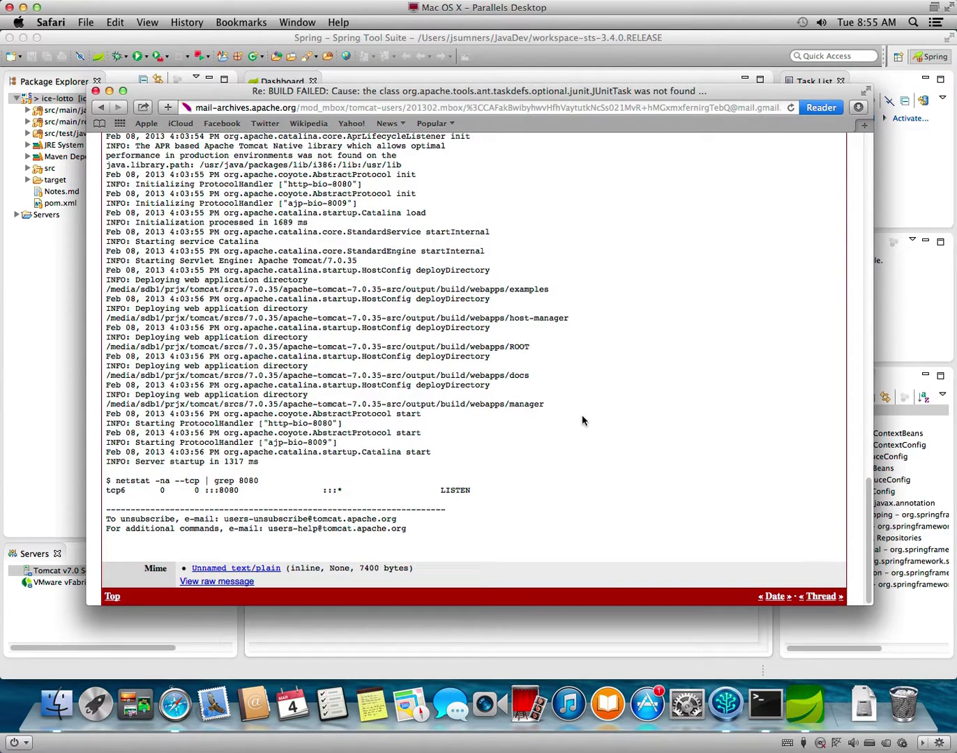
{"action": "right_click", "coordinate": [586, 418]}
{"action": "left_click", "coordinate": [601, 421]}
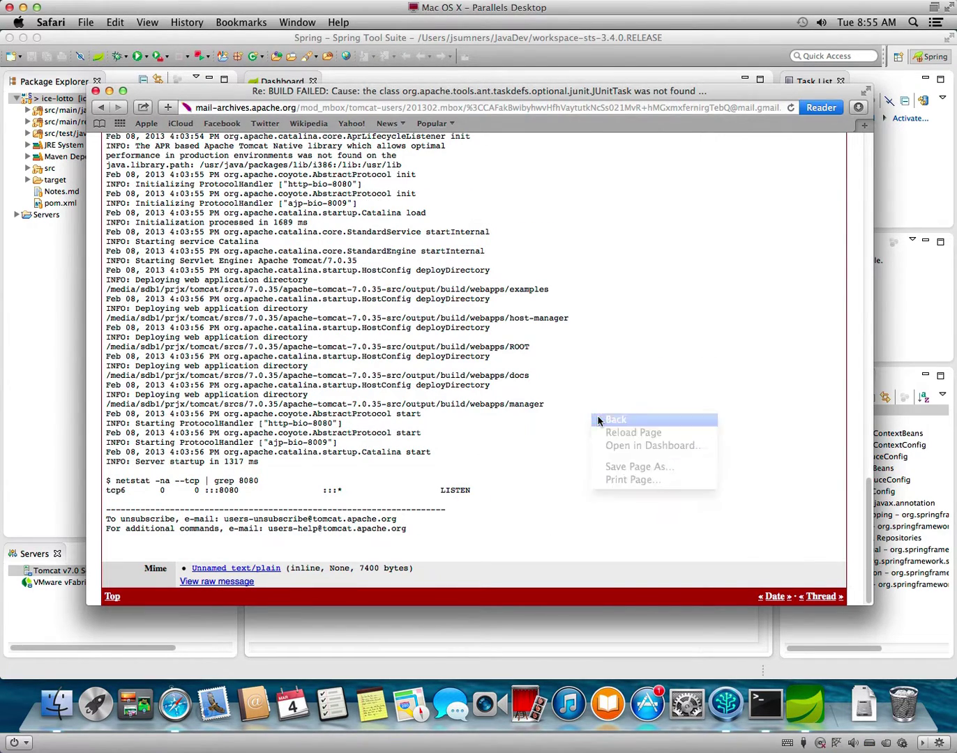
{"action": "scroll", "coordinate": [468, 441], "scroll_direction": "down", "scroll_amount": 2}
{"action": "scroll", "coordinate": [468, 441], "scroll_direction": "down", "scroll_amount": 2}
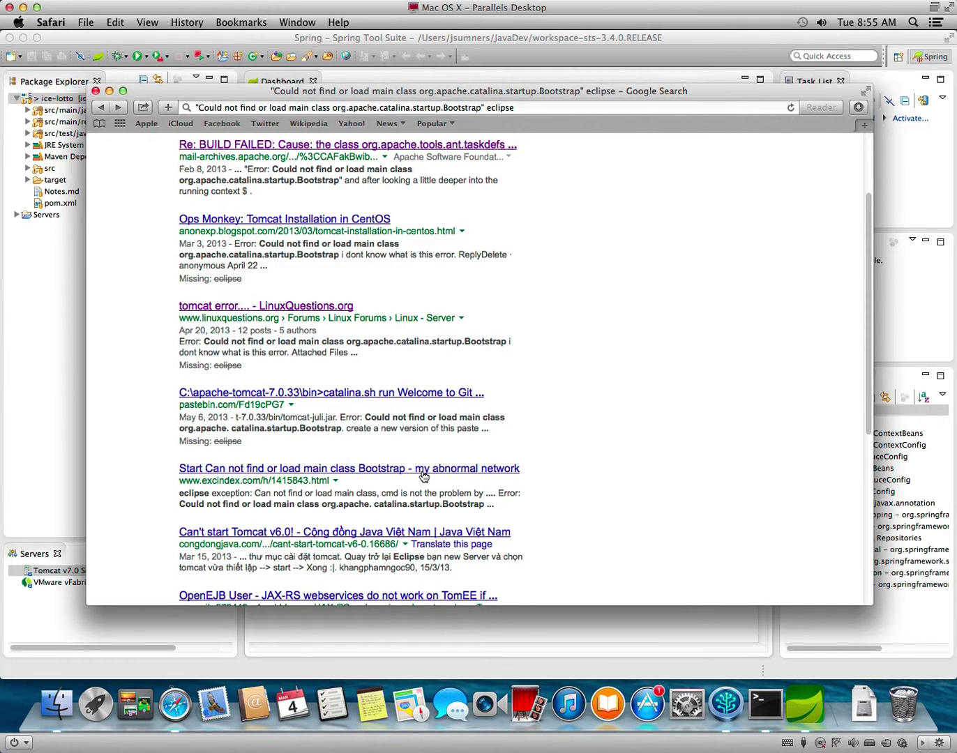
{"action": "left_click", "coordinate": [422, 471]}
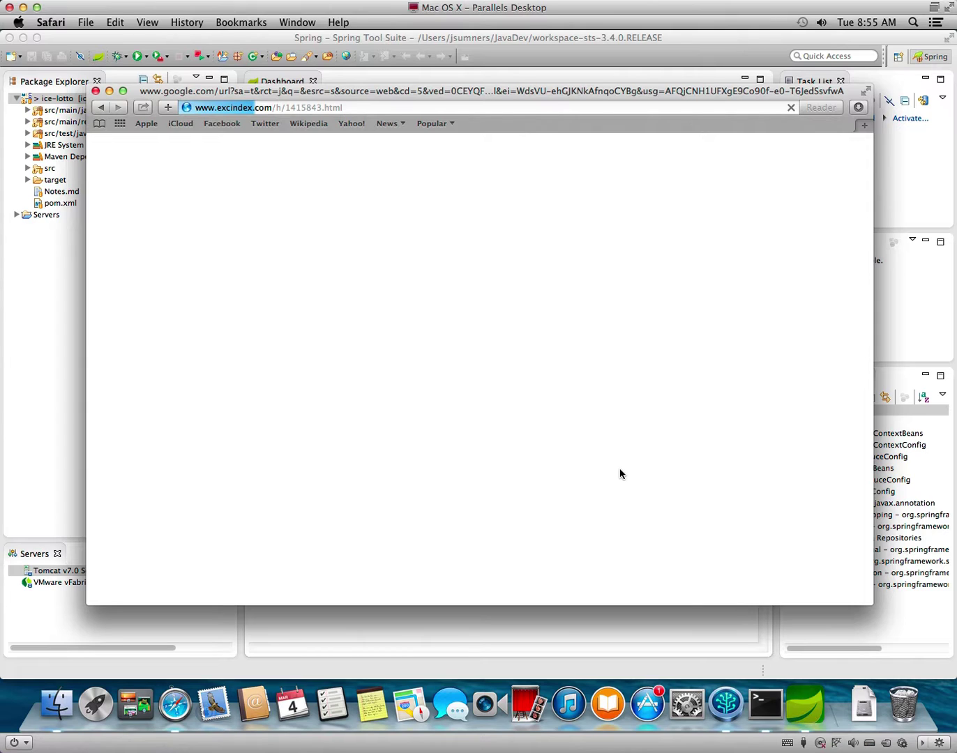
{"action": "left_click", "coordinate": [100, 108]}
Check the hnnn.net ant-launch result, then return to the search results and scroll down.
{"action": "scroll", "coordinate": [523, 453], "scroll_direction": "down", "scroll_amount": 5}
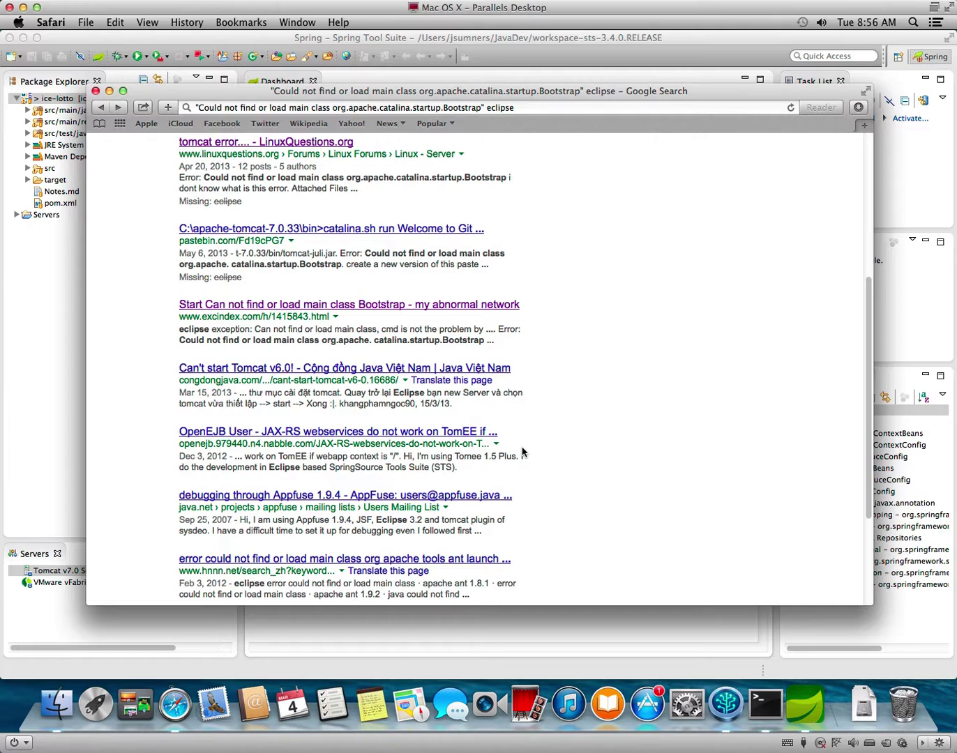
{"action": "scroll", "coordinate": [523, 451], "scroll_direction": "down", "scroll_amount": 1}
{"action": "scroll", "coordinate": [523, 452], "scroll_direction": "down", "scroll_amount": 2}
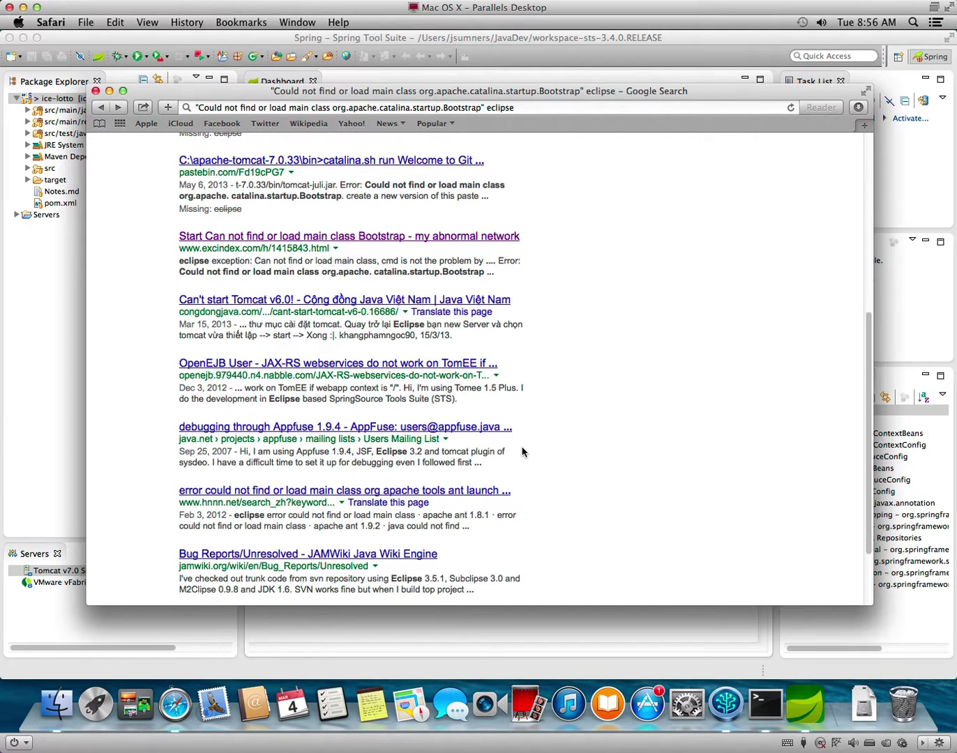
{"action": "scroll", "coordinate": [522, 452], "scroll_direction": "down", "scroll_amount": 1}
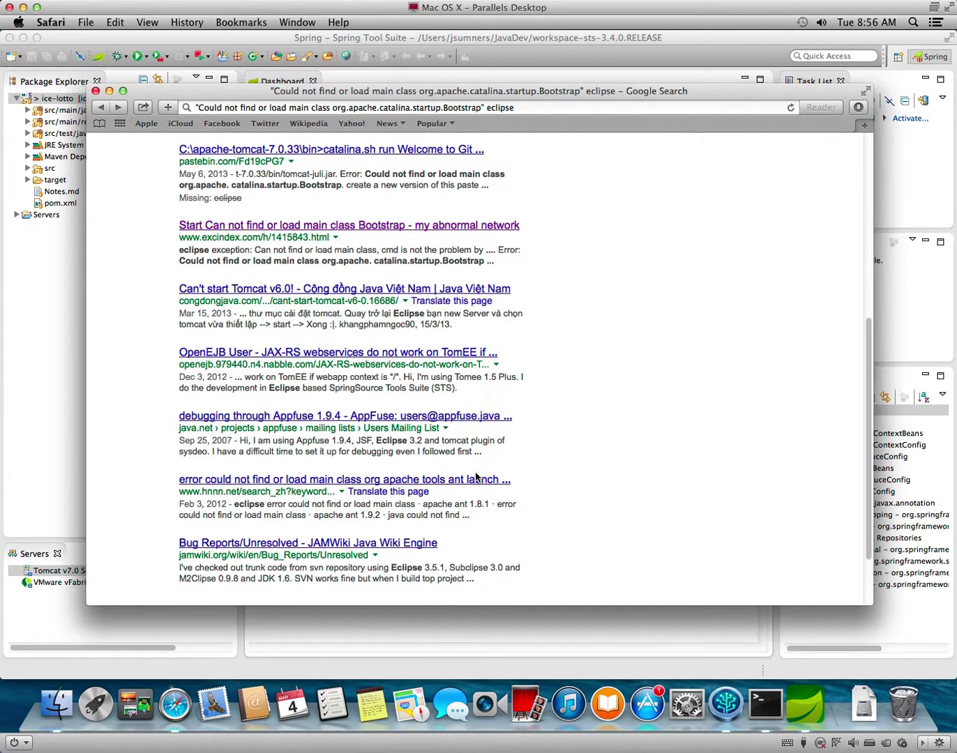
{"action": "left_click", "coordinate": [475, 479]}
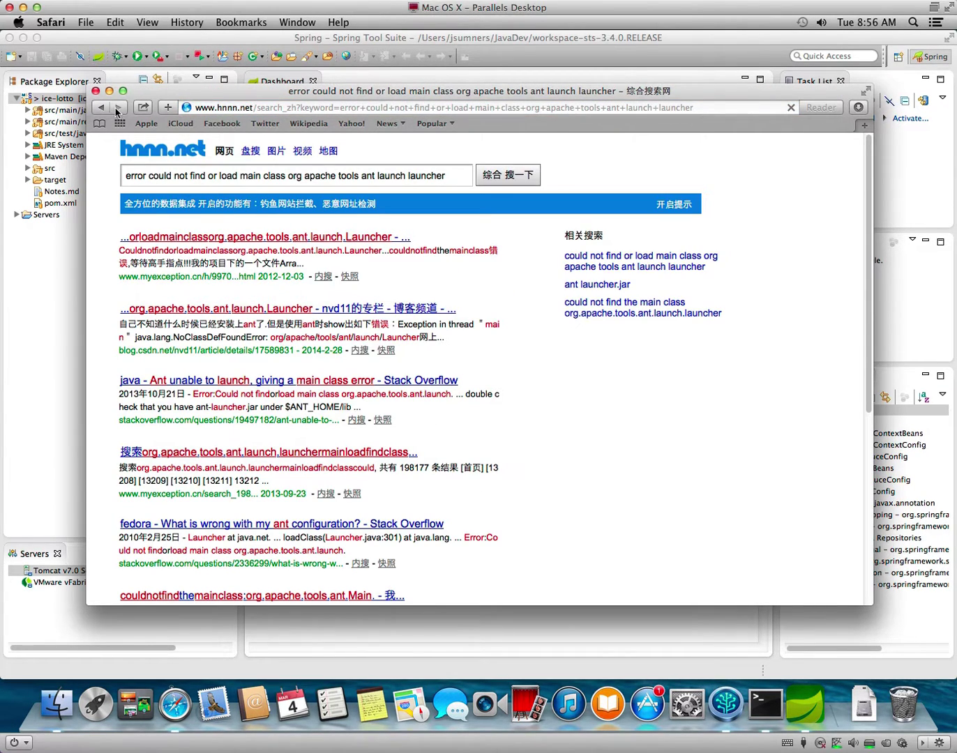
{"action": "left_click", "coordinate": [99, 107]}
{"action": "scroll", "coordinate": [481, 489], "scroll_direction": "down", "scroll_amount": 3}
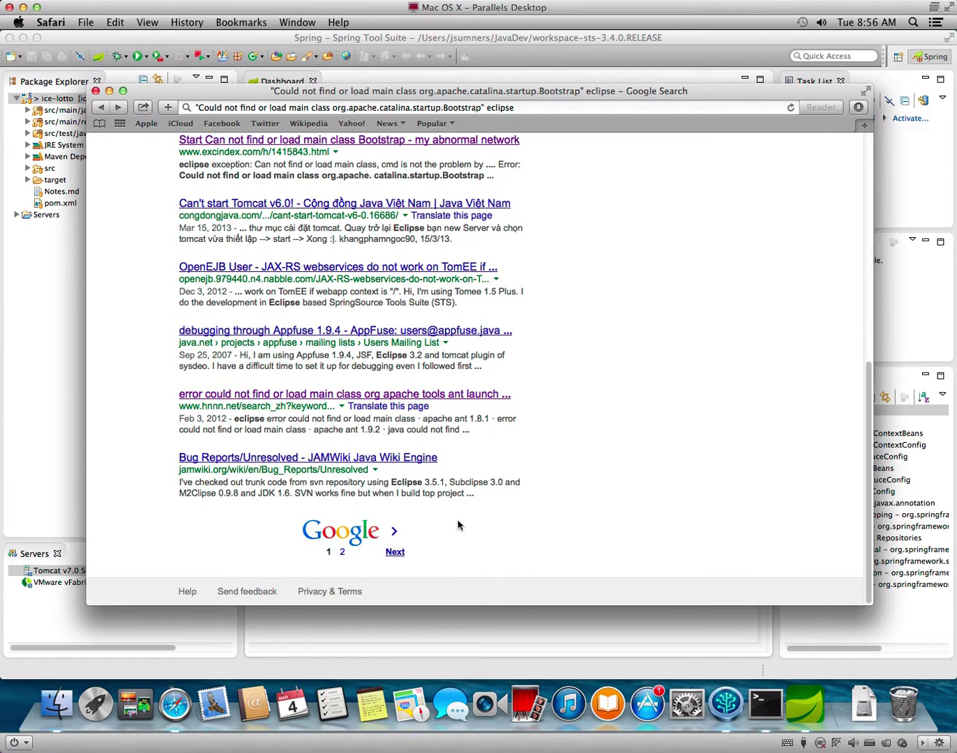
Read through the JAMWiki Bug Reports/Unresolved page, then return to Spring Tool Suite.
{"action": "left_click", "coordinate": [390, 460]}
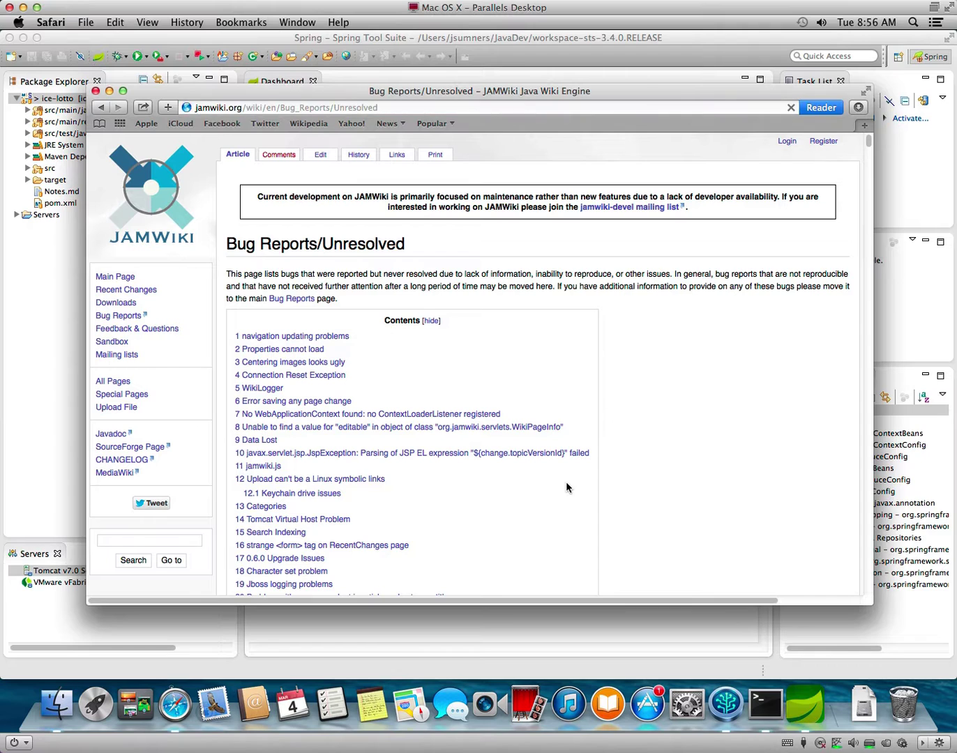
{"action": "scroll", "coordinate": [567, 482], "scroll_direction": "down", "scroll_amount": 5}
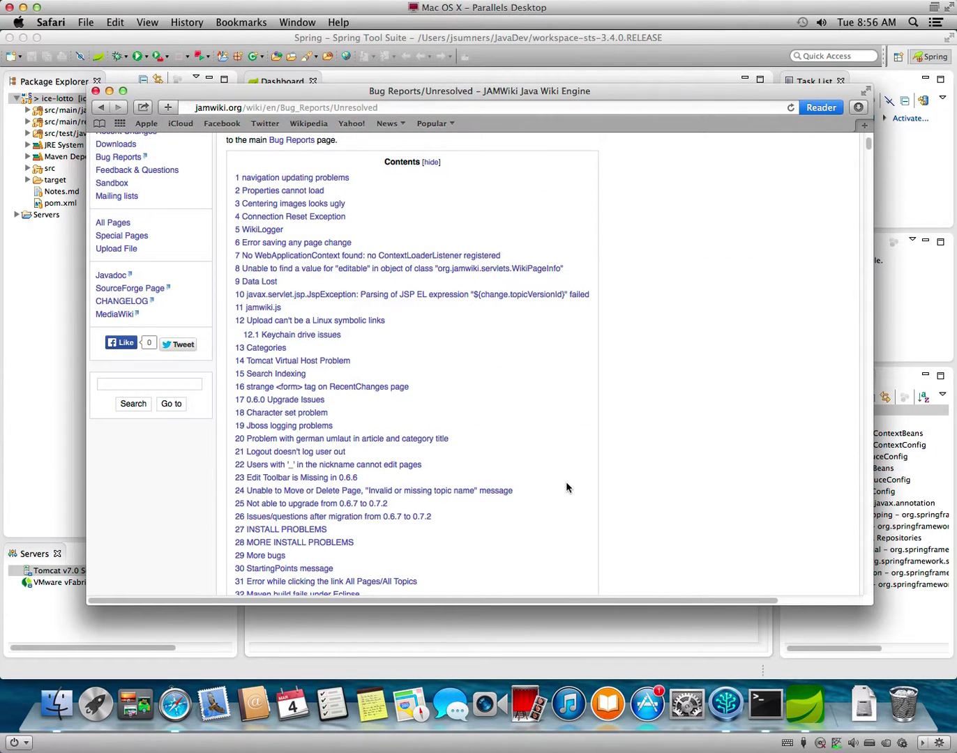
{"action": "scroll", "coordinate": [566, 486], "scroll_direction": "down", "scroll_amount": 2}
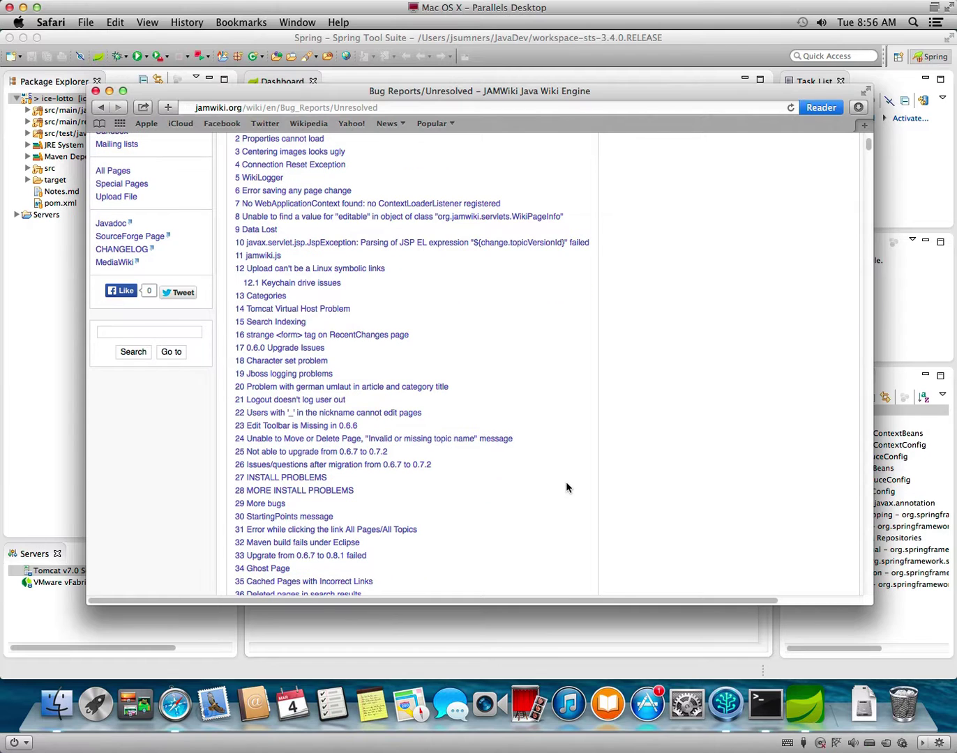
{"action": "scroll", "coordinate": [567, 482], "scroll_direction": "down", "scroll_amount": 20}
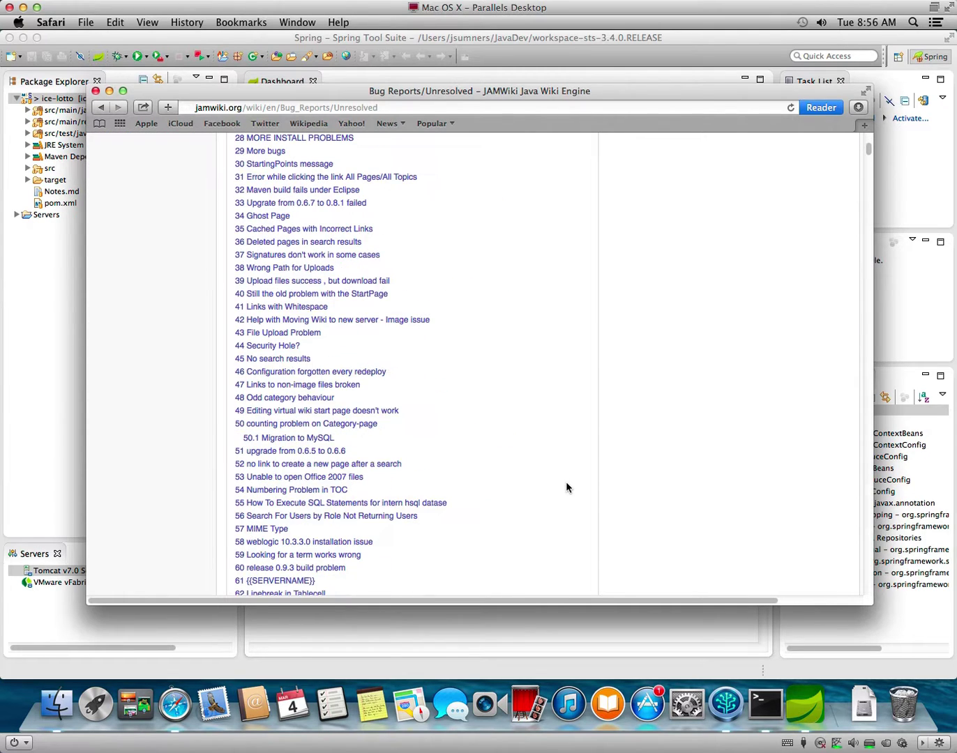
{"action": "scroll", "coordinate": [565, 487], "scroll_direction": "down", "scroll_amount": 8}
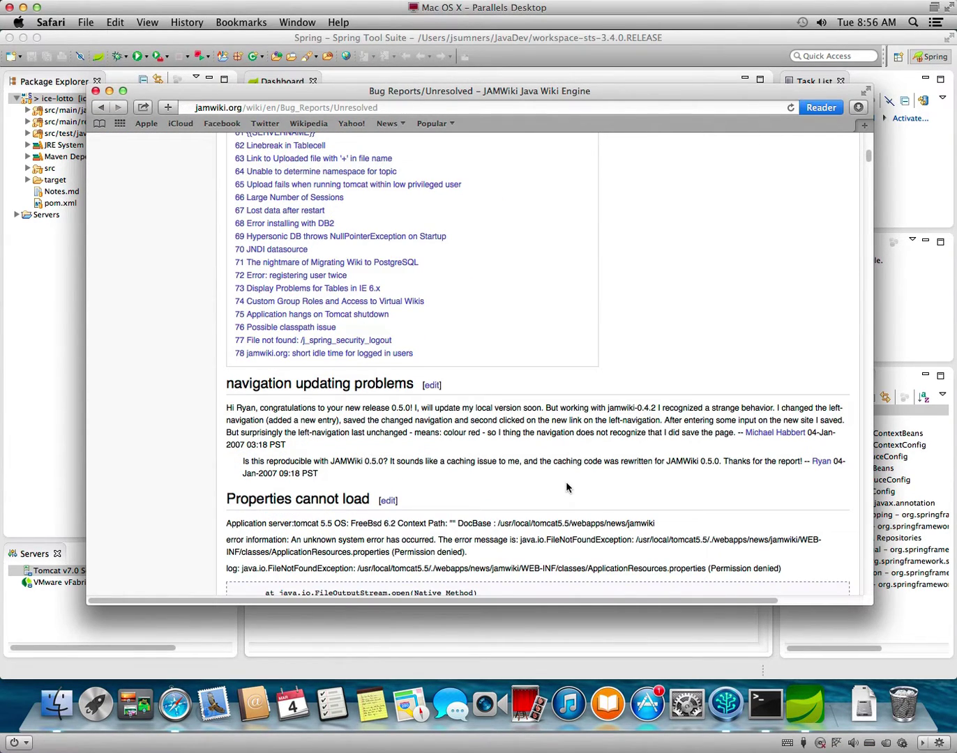
{"action": "scroll", "coordinate": [565, 486], "scroll_direction": "down", "scroll_amount": 19}
{"action": "scroll", "coordinate": [566, 487], "scroll_direction": "down", "scroll_amount": 8}
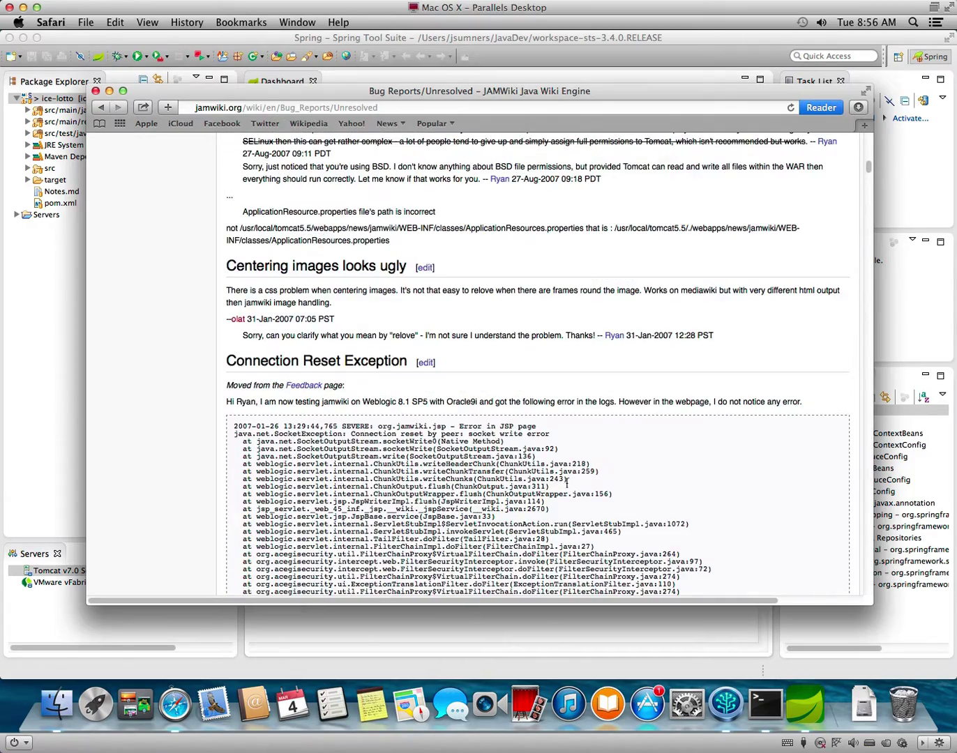
{"action": "scroll", "coordinate": [566, 483], "scroll_direction": "down", "scroll_amount": 20}
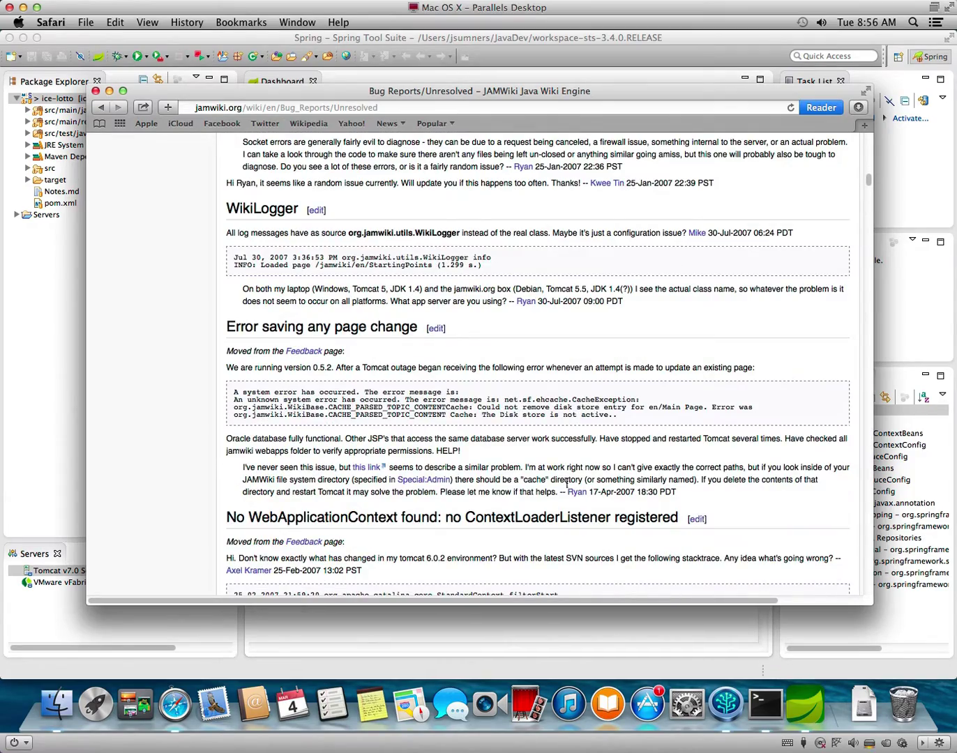
{"action": "scroll", "coordinate": [565, 487], "scroll_direction": "down", "scroll_amount": 15}
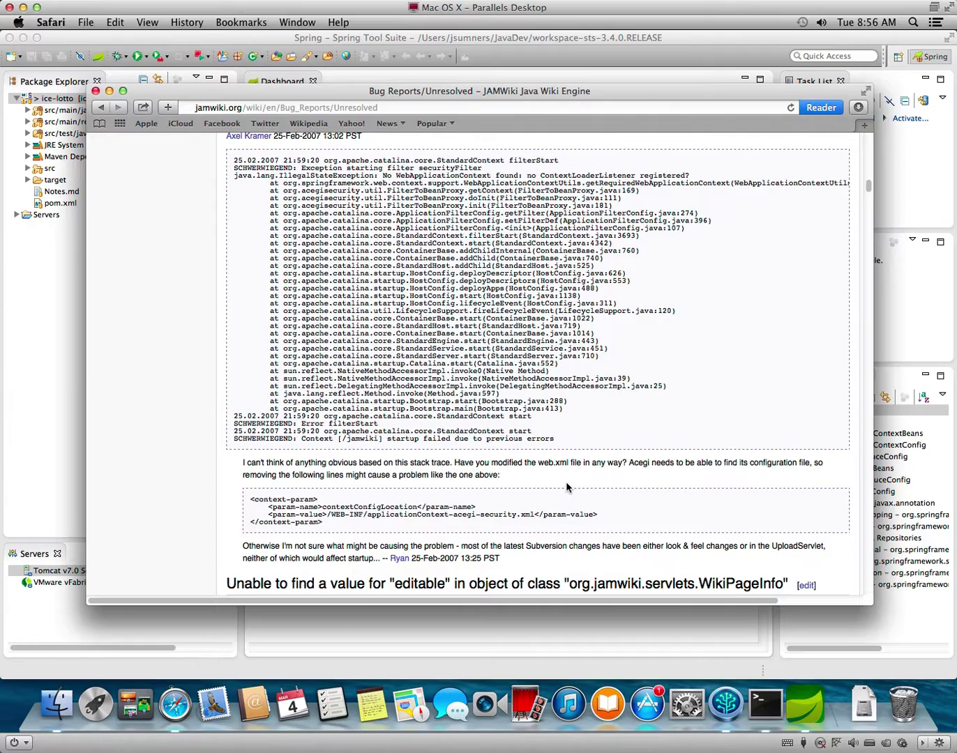
{"action": "scroll", "coordinate": [566, 487], "scroll_direction": "down", "scroll_amount": 7}
{"action": "scroll", "coordinate": [565, 486], "scroll_direction": "down", "scroll_amount": 20}
{"action": "scroll", "coordinate": [566, 487], "scroll_direction": "up", "scroll_amount": 8}
{"action": "scroll", "coordinate": [566, 486], "scroll_direction": "down", "scroll_amount": 20}
{"action": "scroll", "coordinate": [565, 487], "scroll_direction": "down", "scroll_amount": 20}
{"action": "scroll", "coordinate": [566, 483], "scroll_direction": "up", "scroll_amount": 2}
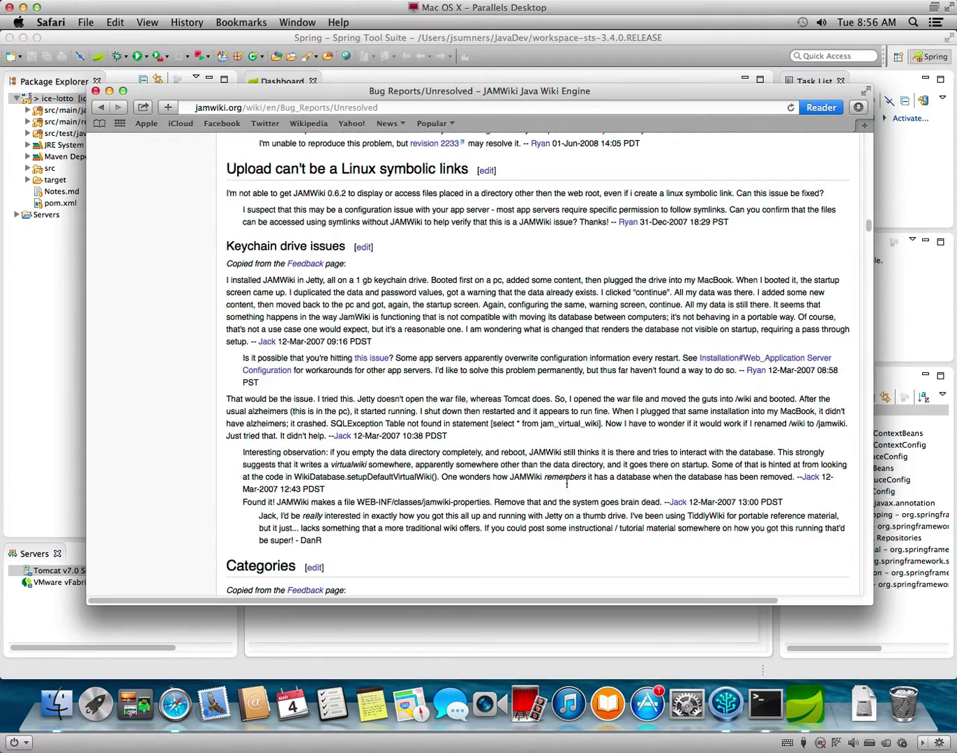
{"action": "scroll", "coordinate": [566, 483], "scroll_direction": "down", "scroll_amount": 10}
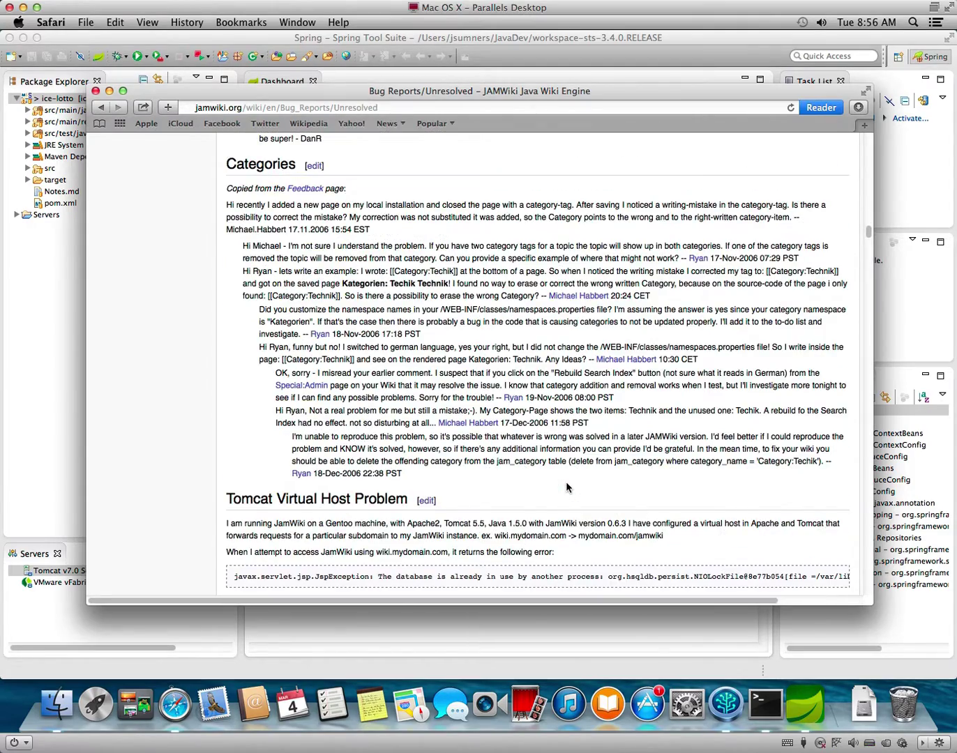
{"action": "scroll", "coordinate": [566, 484], "scroll_direction": "down", "scroll_amount": 15}
{"action": "scroll", "coordinate": [566, 484], "scroll_direction": "down", "scroll_amount": 15}
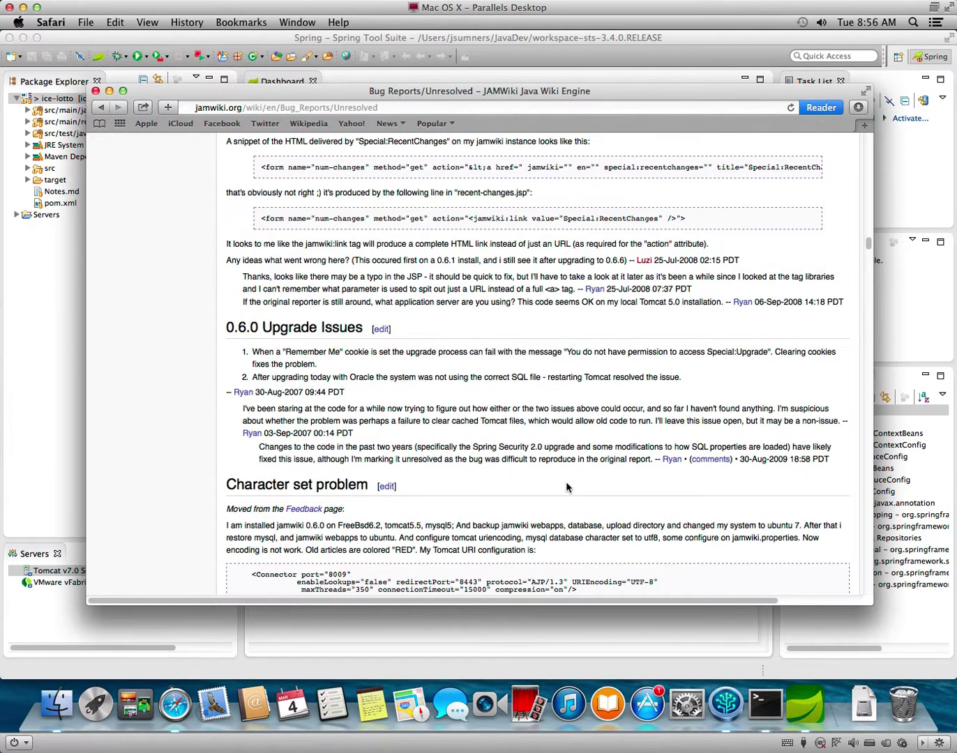
{"action": "left_click", "coordinate": [593, 63]}
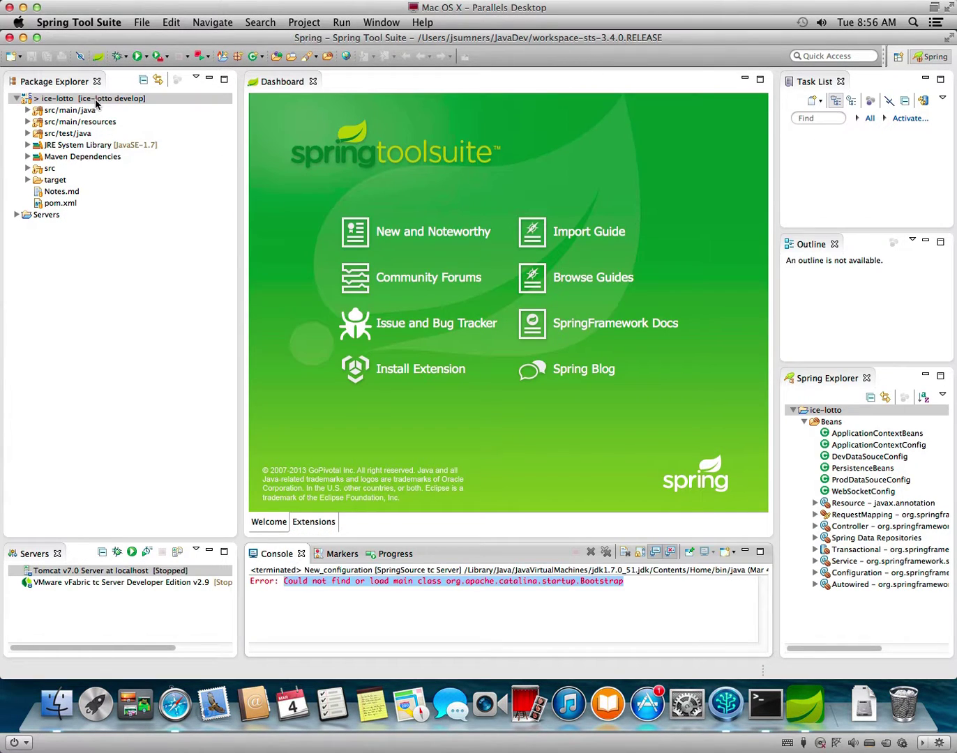
Open New_configuration in Run Configurations and select its Bootstrap Entries classpath group.
{"action": "left_click", "coordinate": [341, 23]}
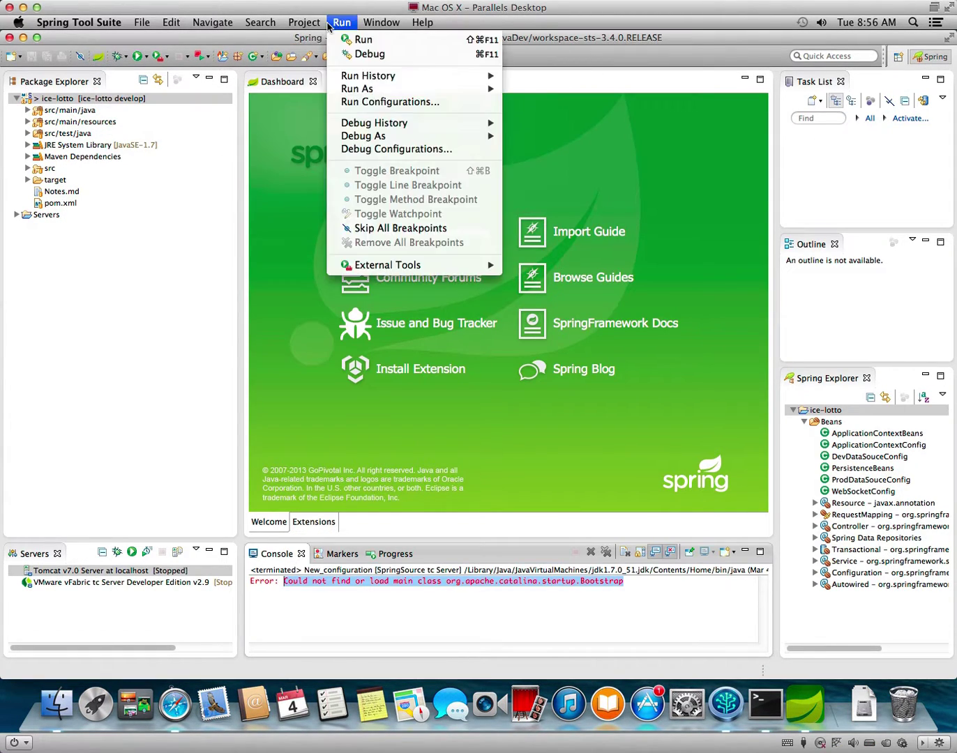
{"action": "left_click", "coordinate": [362, 101]}
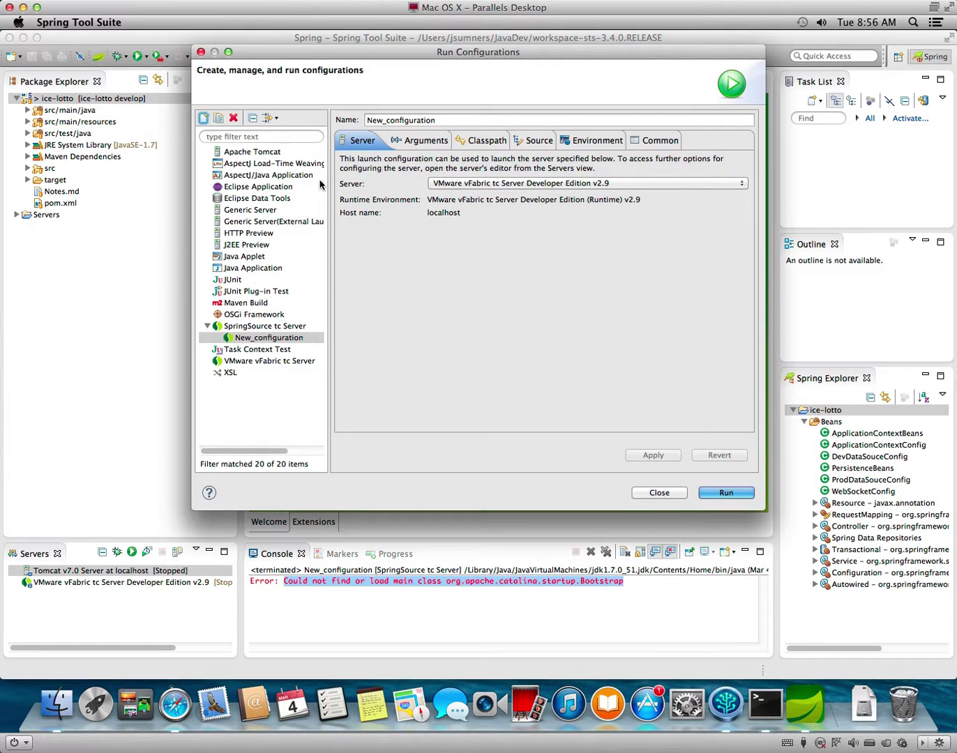
{"action": "left_click", "coordinate": [304, 338]}
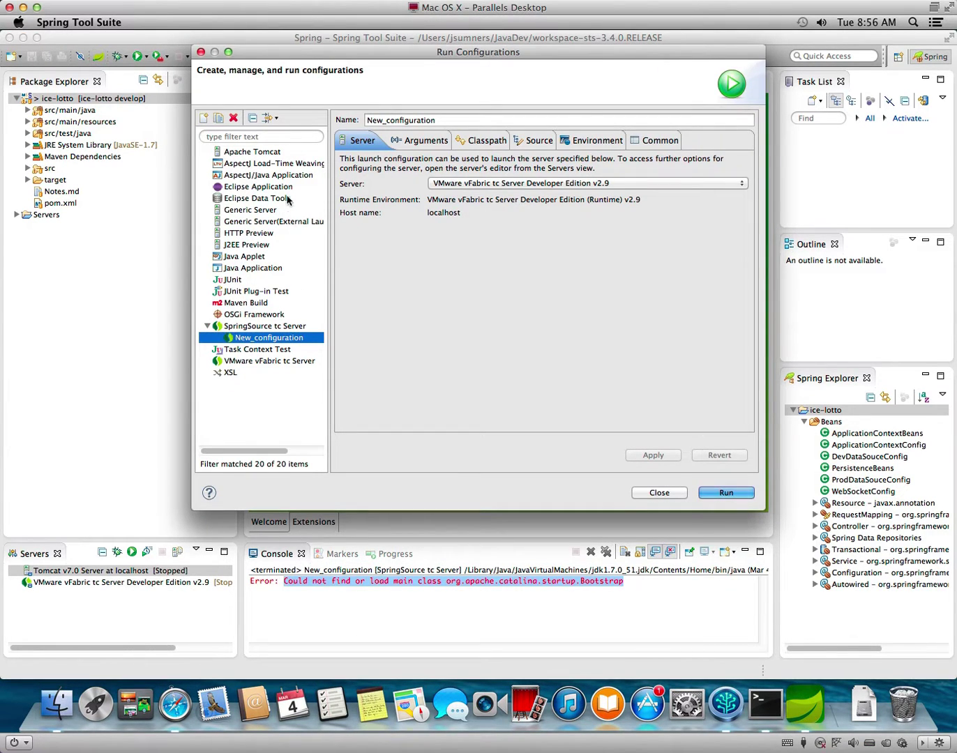
{"action": "left_click", "coordinate": [542, 142]}
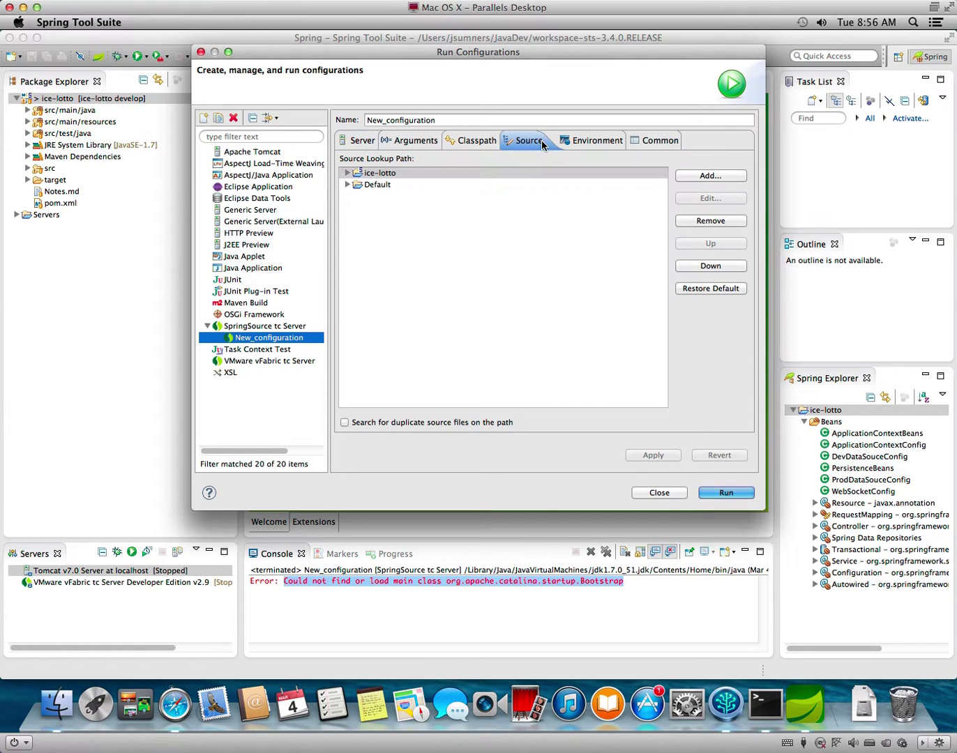
{"action": "left_click", "coordinate": [580, 144]}
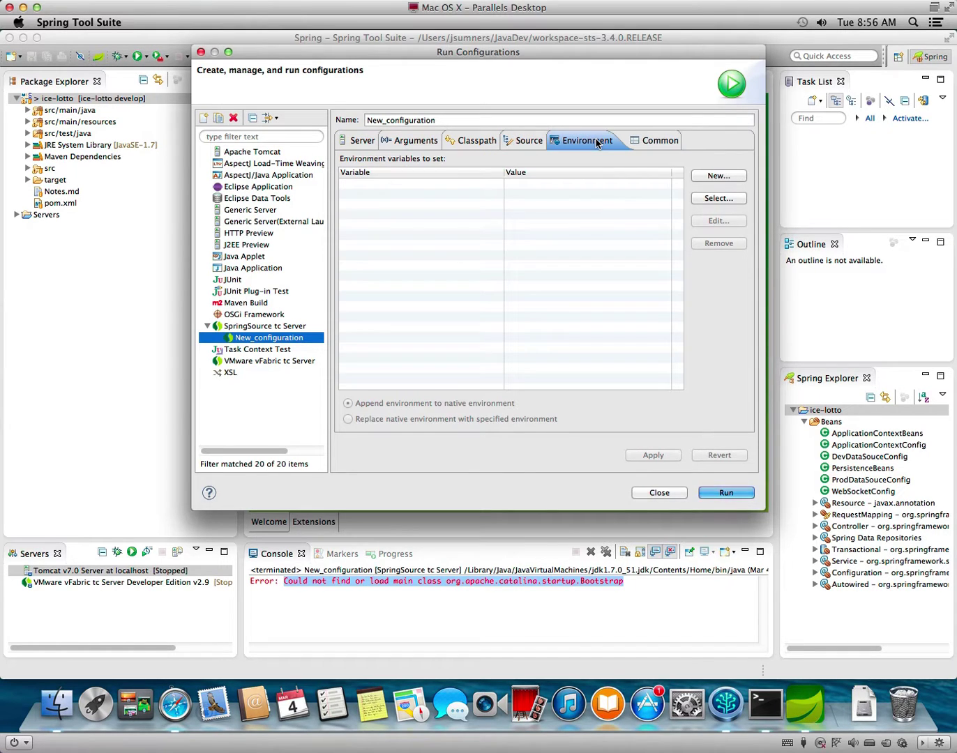
{"action": "left_click", "coordinate": [461, 147]}
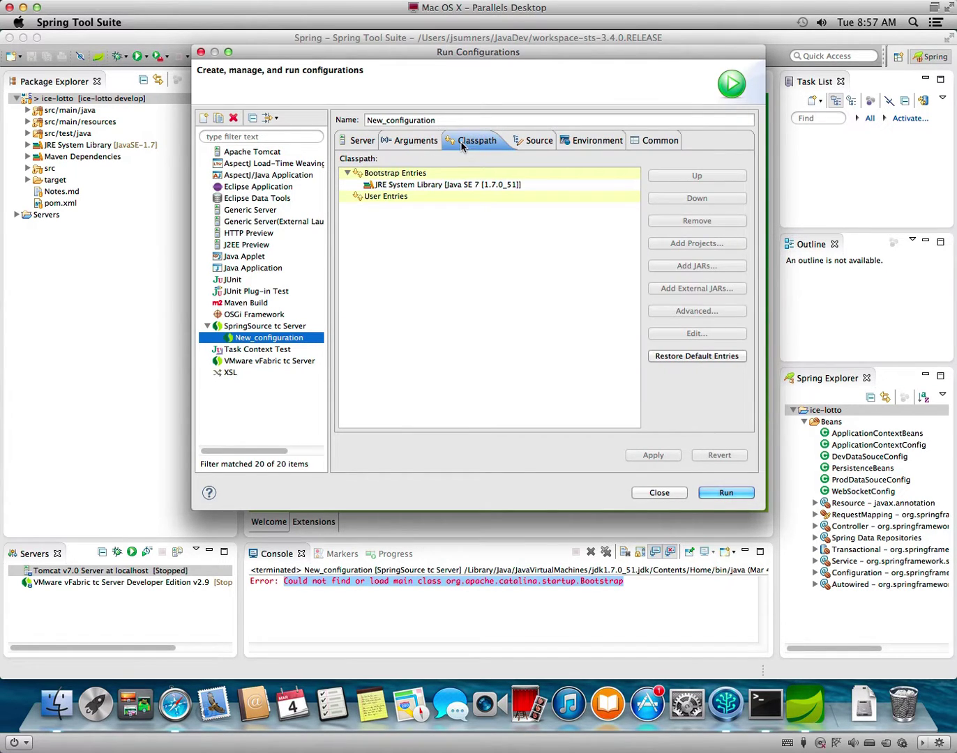
{"action": "left_click", "coordinate": [448, 185]}
{"action": "left_click", "coordinate": [559, 342]}
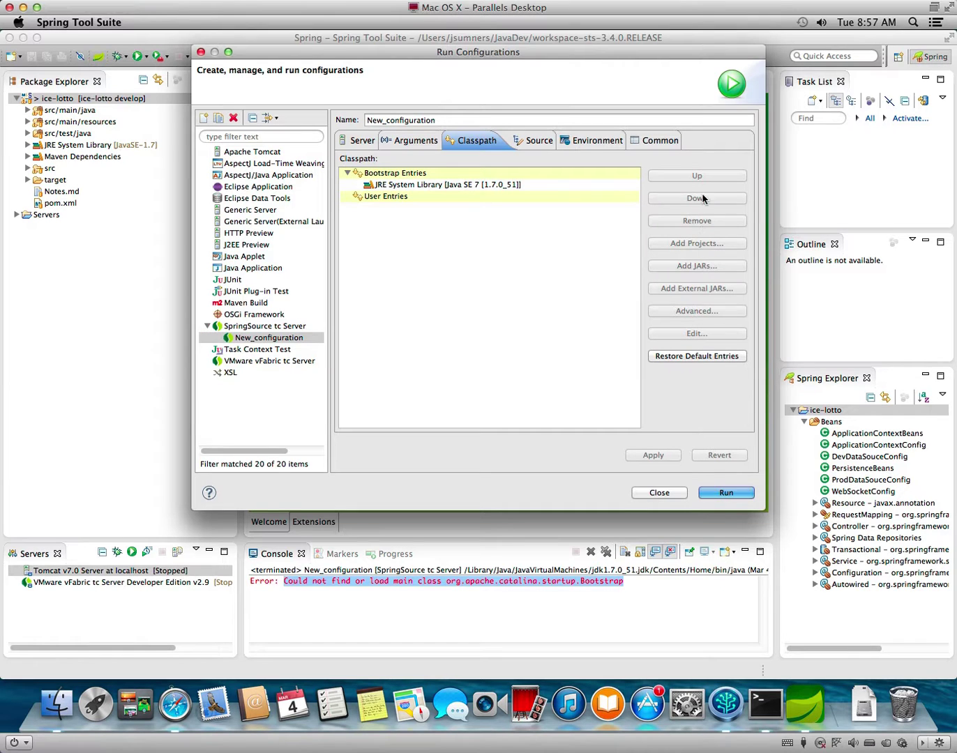
{"action": "left_click", "coordinate": [544, 184]}
{"action": "left_click", "coordinate": [541, 174]}
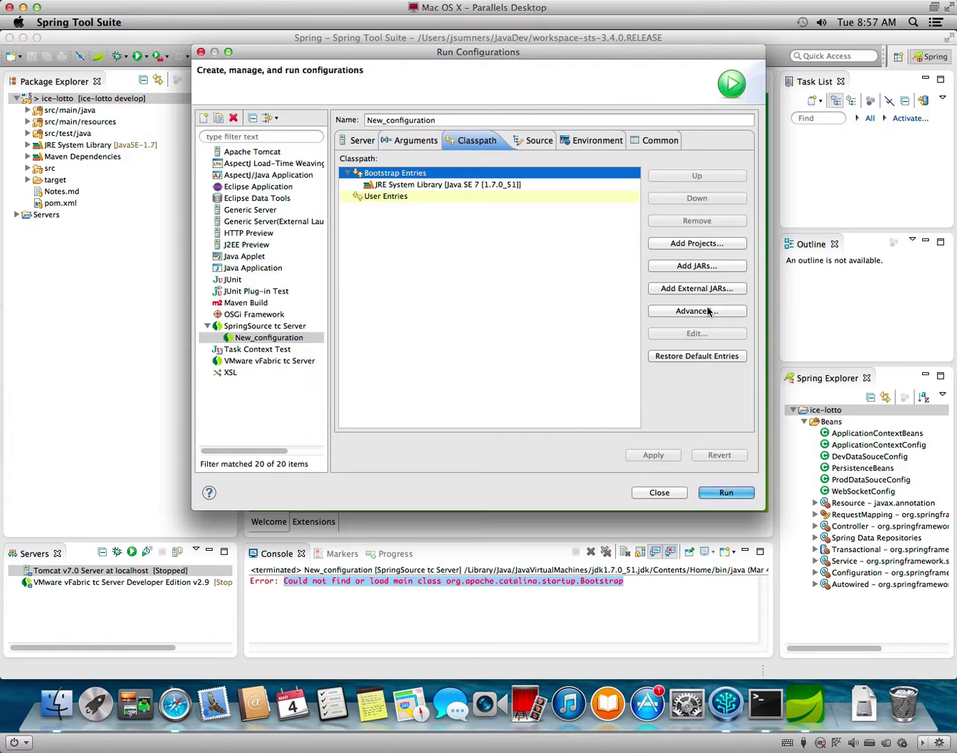
Add the VMware vFabric tc Server Developer Edition v2.9 .server file to bootstrap entries, apply, and run.
{"action": "left_click", "coordinate": [699, 245]}
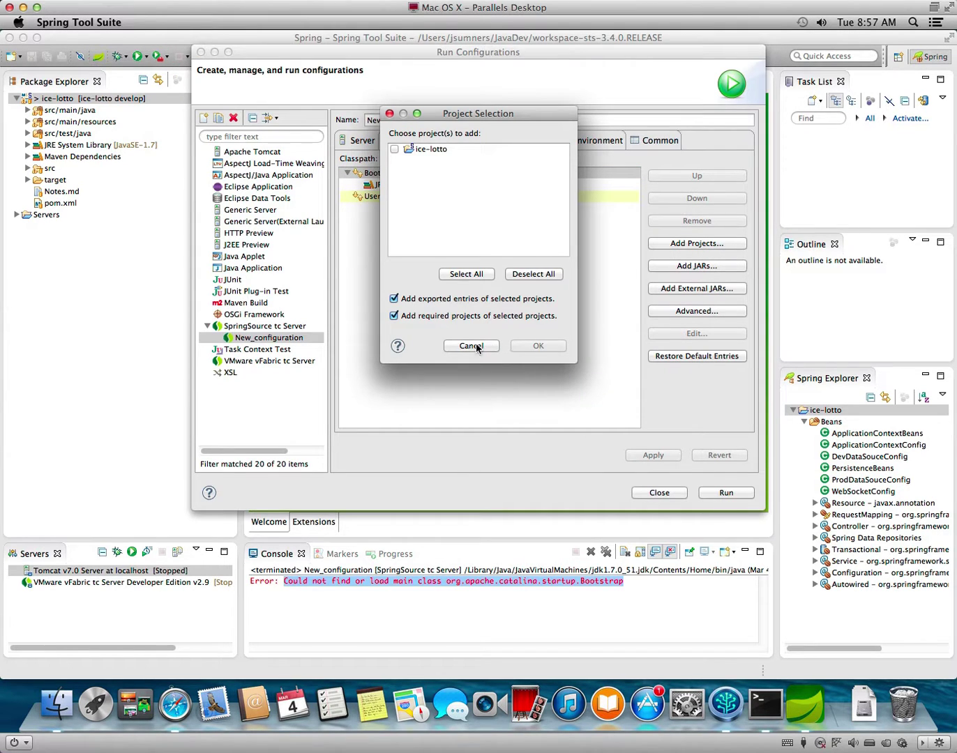
{"action": "left_click", "coordinate": [470, 346]}
{"action": "left_click", "coordinate": [686, 267]}
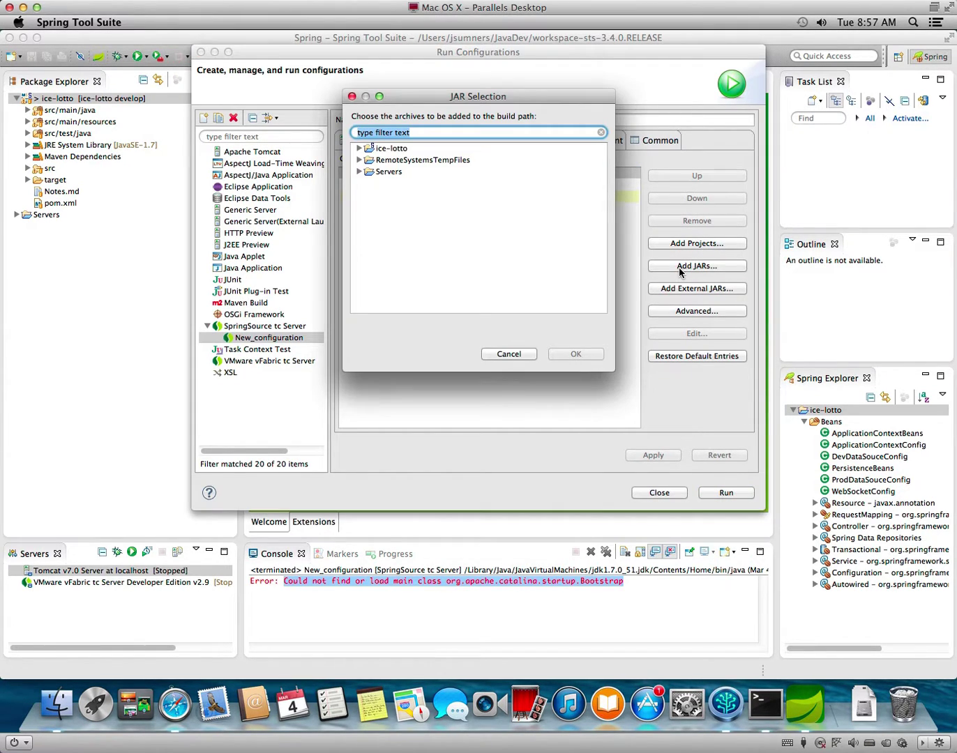
{"action": "left_click", "coordinate": [359, 172]}
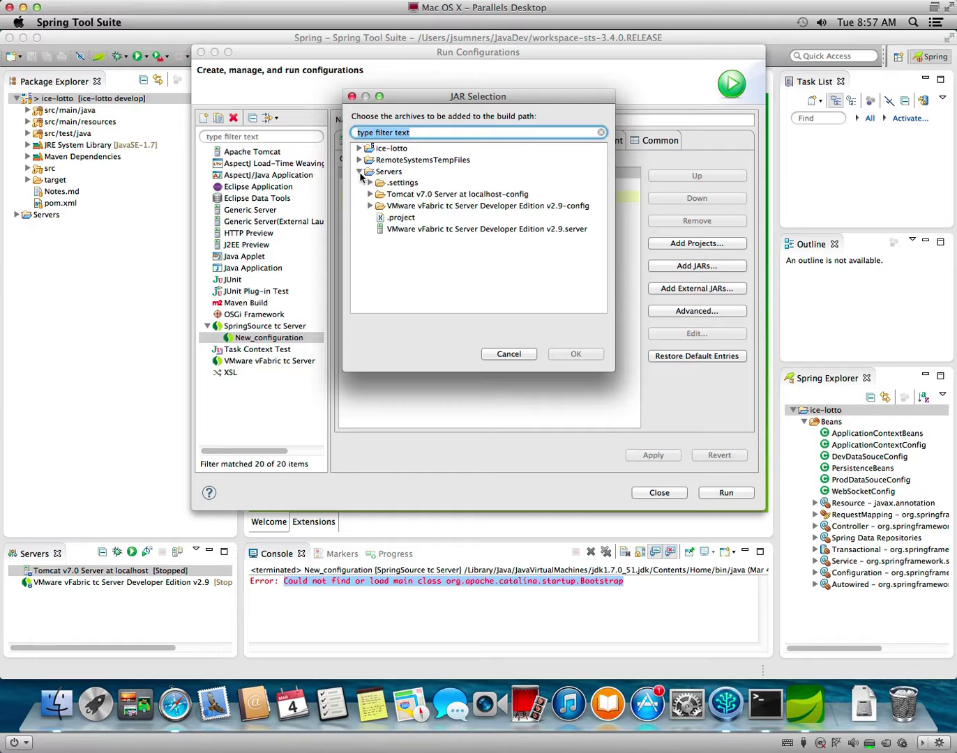
{"action": "left_click", "coordinate": [416, 209]}
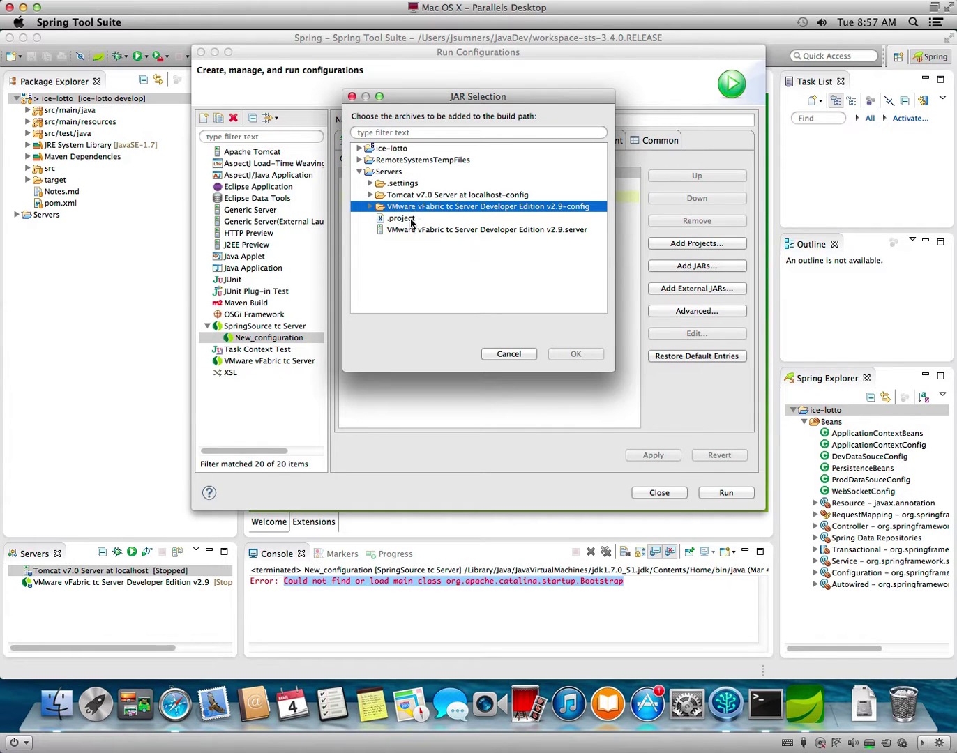
{"action": "left_click", "coordinate": [413, 230]}
{"action": "left_click", "coordinate": [570, 355]}
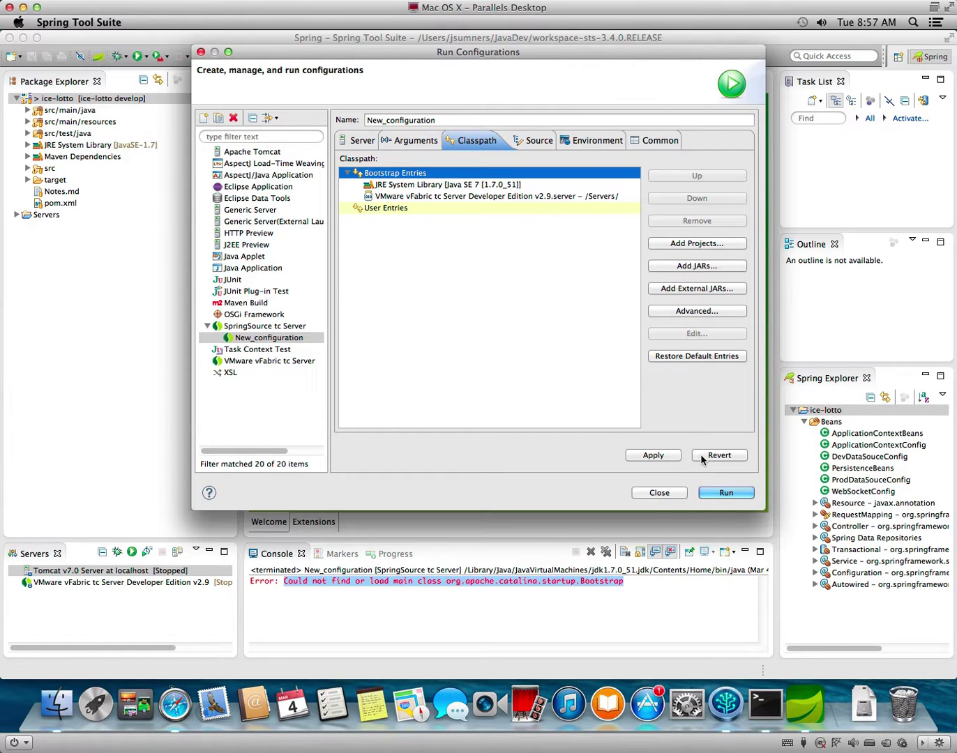
{"action": "left_click", "coordinate": [669, 454]}
{"action": "left_click", "coordinate": [728, 494]}
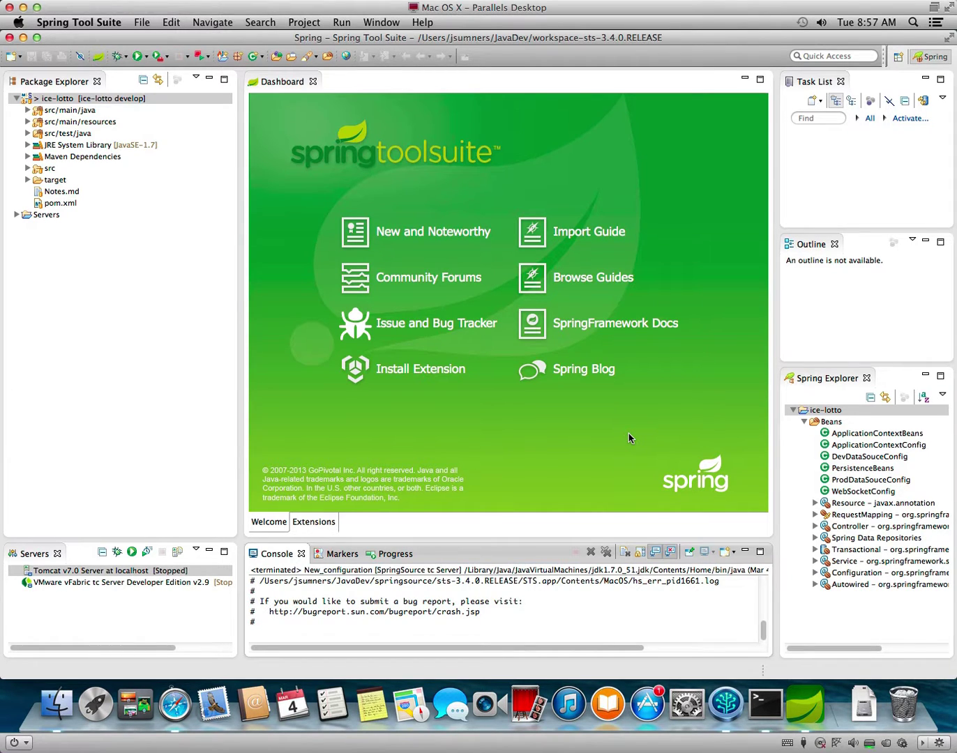
Review the fatal JRE crash output in an enlarged console and open the Run menu.
{"action": "scroll", "coordinate": [600, 603], "scroll_direction": "up", "scroll_amount": 10}
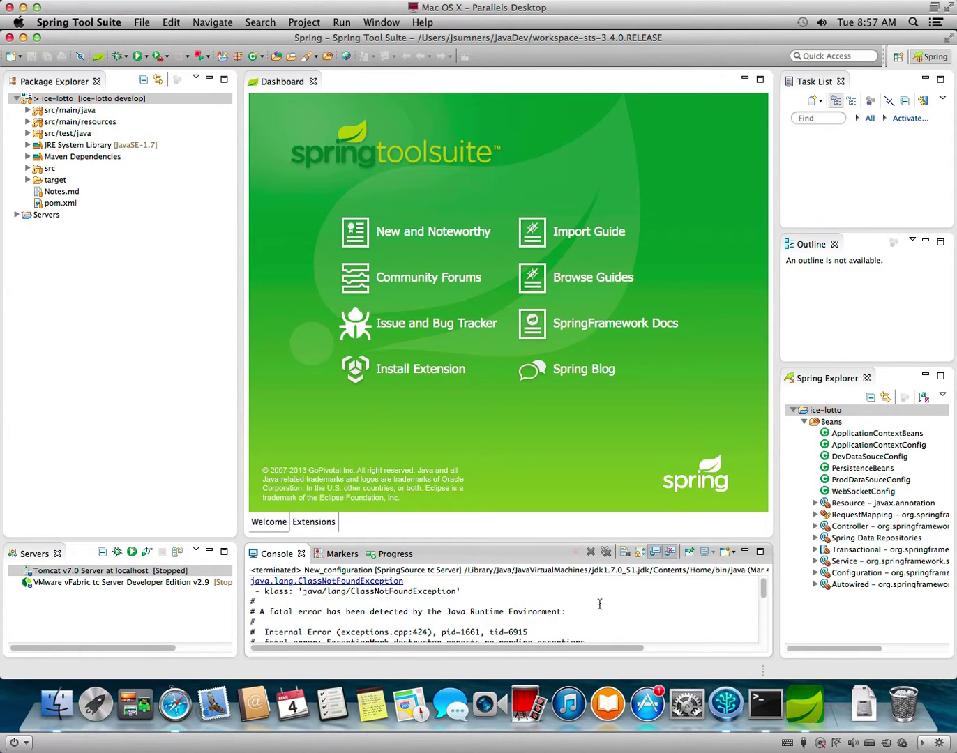
{"action": "scroll", "coordinate": [600, 604], "scroll_direction": "down", "scroll_amount": 2}
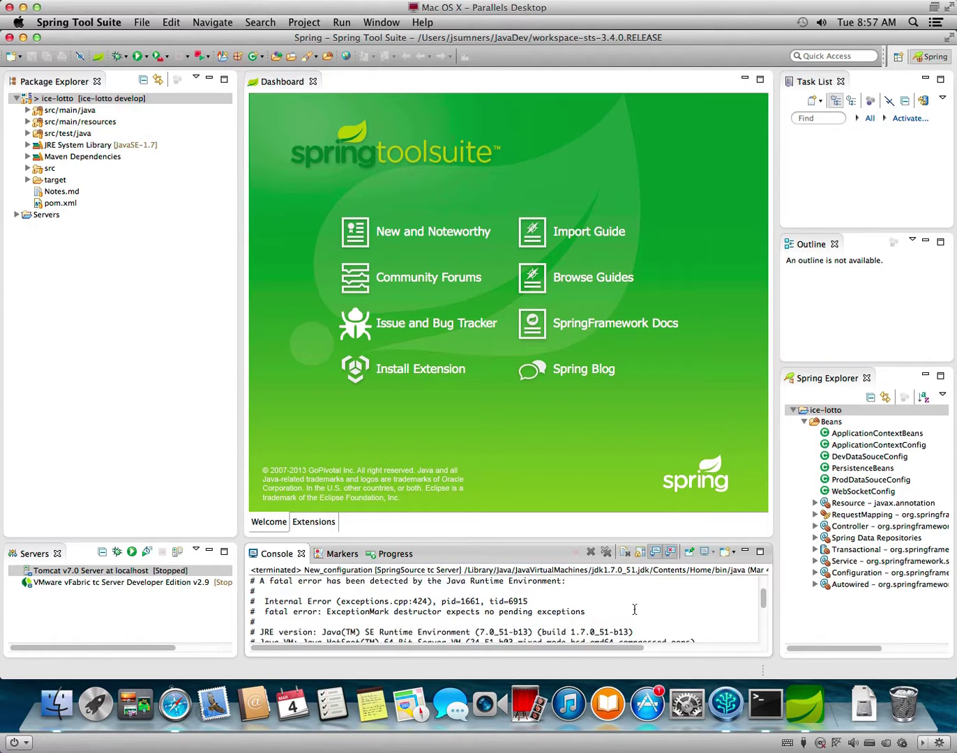
{"action": "scroll", "coordinate": [634, 609], "scroll_direction": "down", "scroll_amount": 2}
{"action": "scroll", "coordinate": [642, 609], "scroll_direction": "down", "scroll_amount": 3}
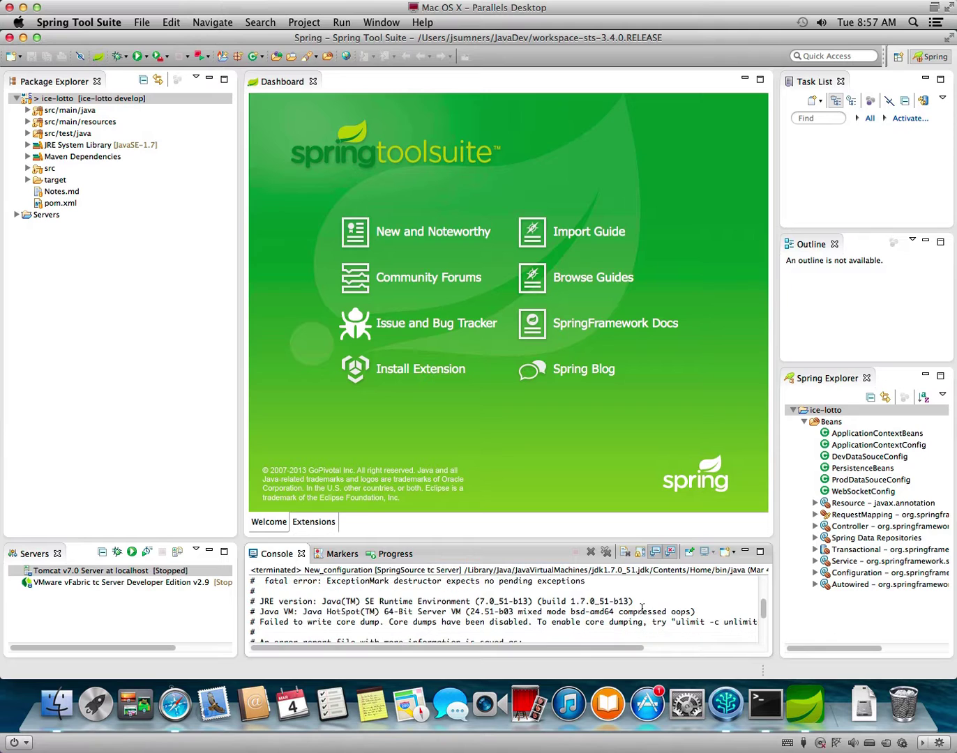
{"action": "scroll", "coordinate": [698, 620], "scroll_direction": "down", "scroll_amount": 3}
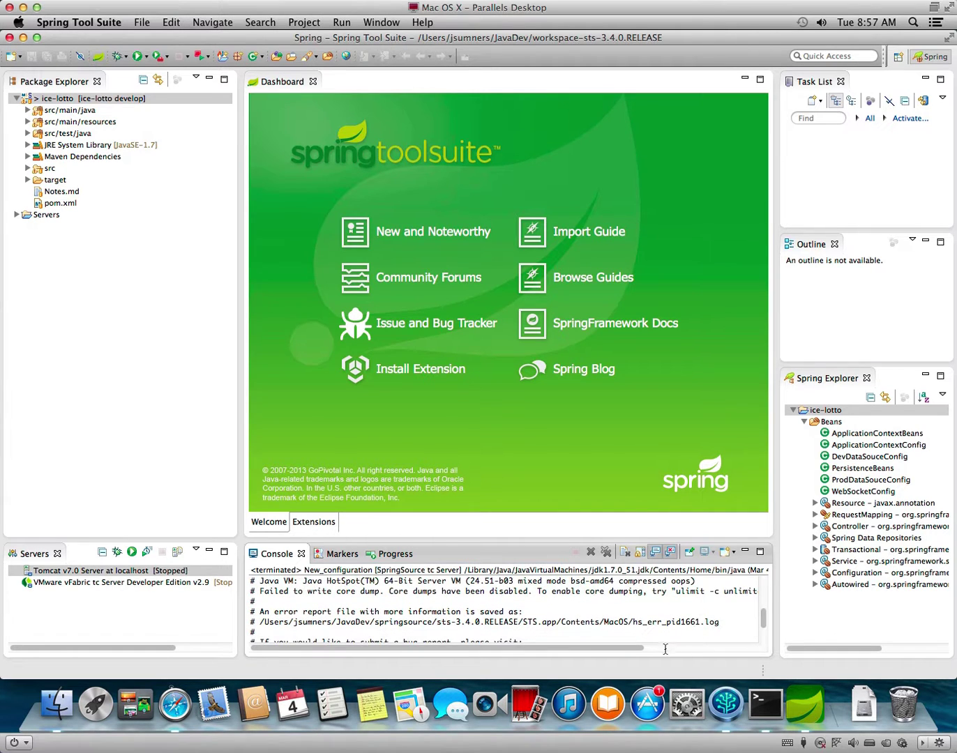
{"action": "left_click_drag", "start_coordinate": [608, 646], "coordinate": [548, 627]}
{"action": "scroll", "coordinate": [550, 621], "scroll_direction": "down", "scroll_amount": 2}
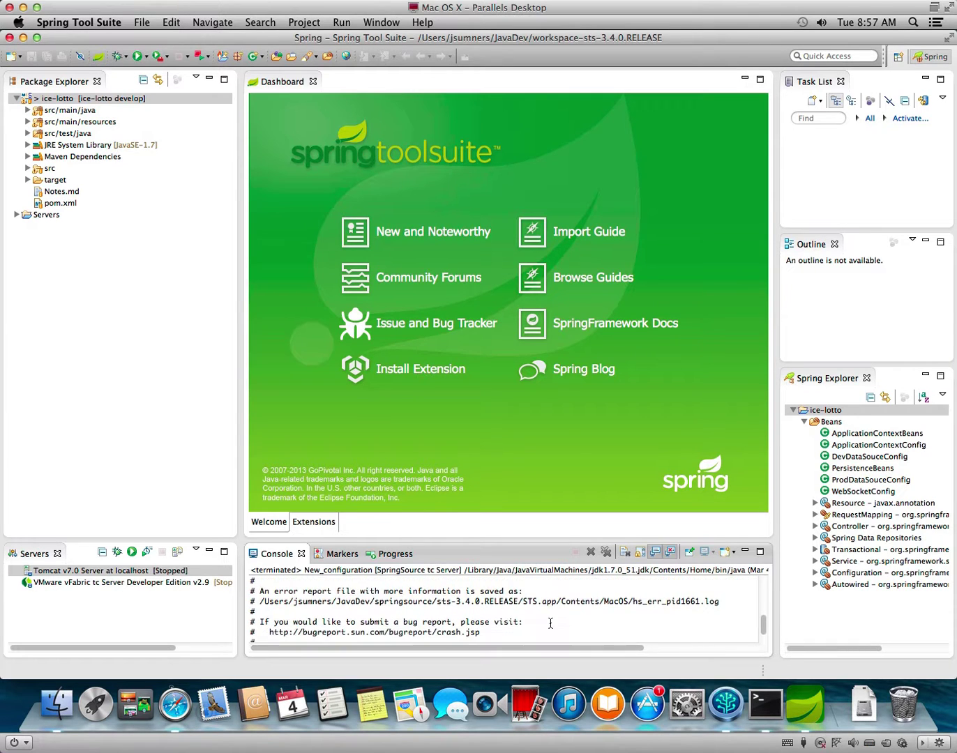
{"action": "left_click", "coordinate": [545, 536]}
{"action": "left_click_drag", "start_coordinate": [546, 539], "coordinate": [551, 397]}
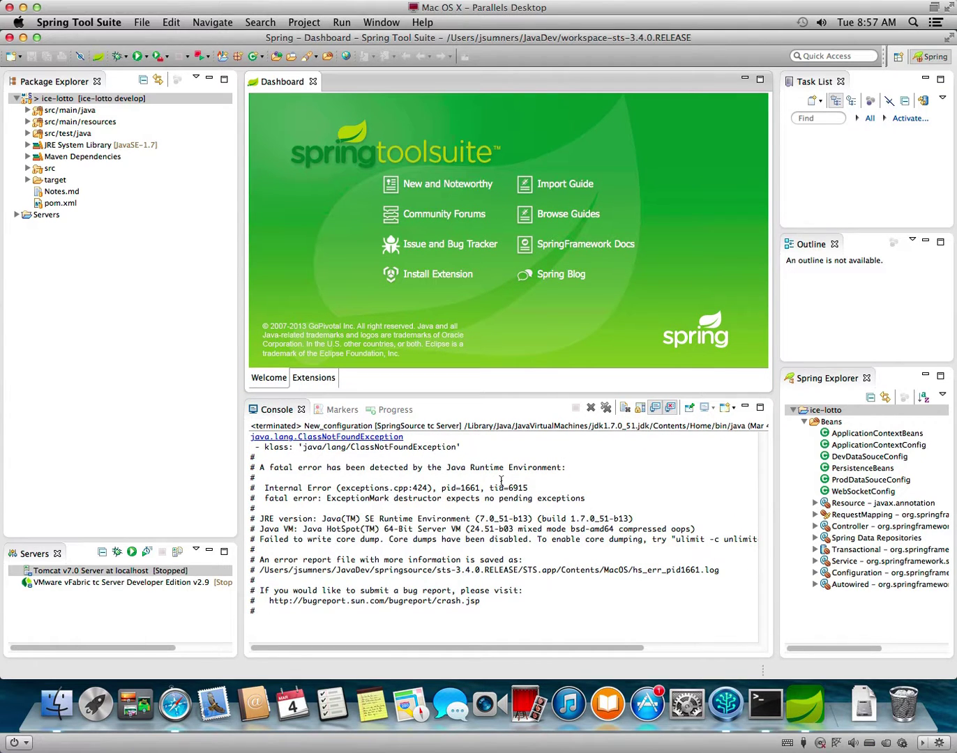
{"action": "left_click", "coordinate": [346, 25]}
Remove the VMware vFabric tc Server entry from New_configuration's classpath.
{"action": "left_click", "coordinate": [378, 102]}
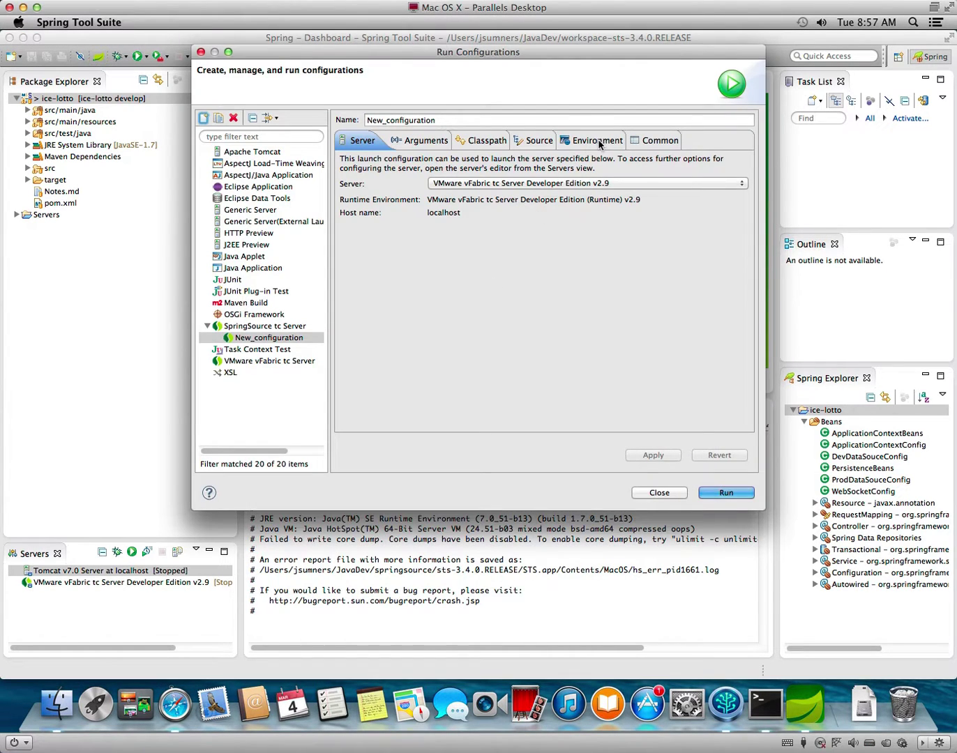
{"action": "left_click", "coordinate": [479, 141]}
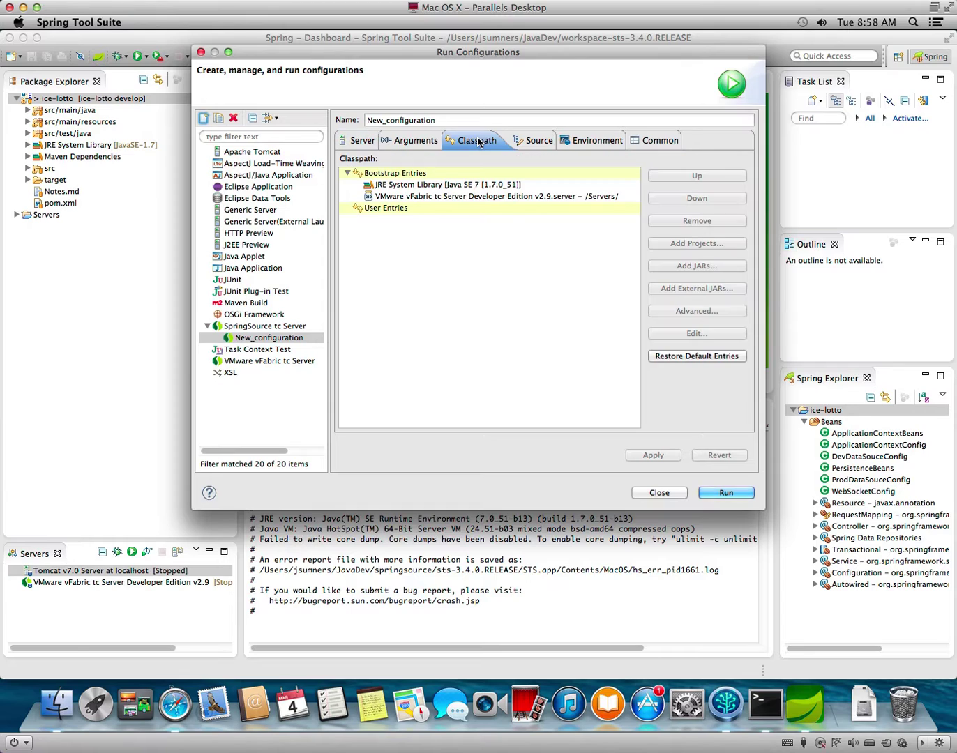
{"action": "left_click", "coordinate": [464, 195]}
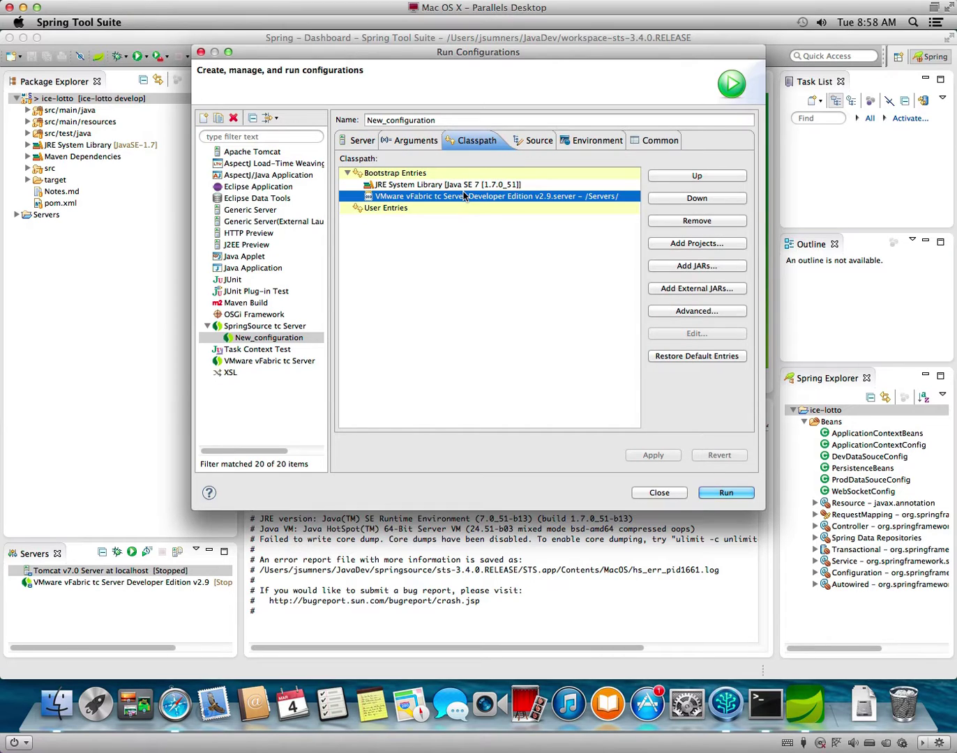
{"action": "left_click", "coordinate": [708, 221]}
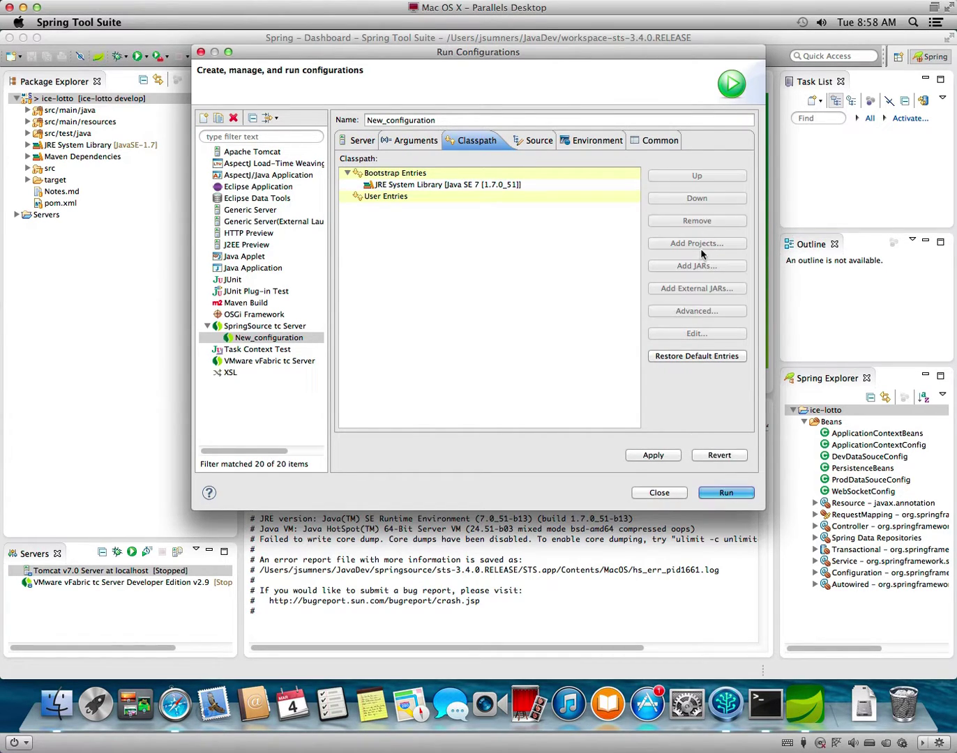
Browse the Servers folders for JARs without adding any, then switch to Apache Tomcat, discarding changes.
{"action": "left_click", "coordinate": [530, 185]}
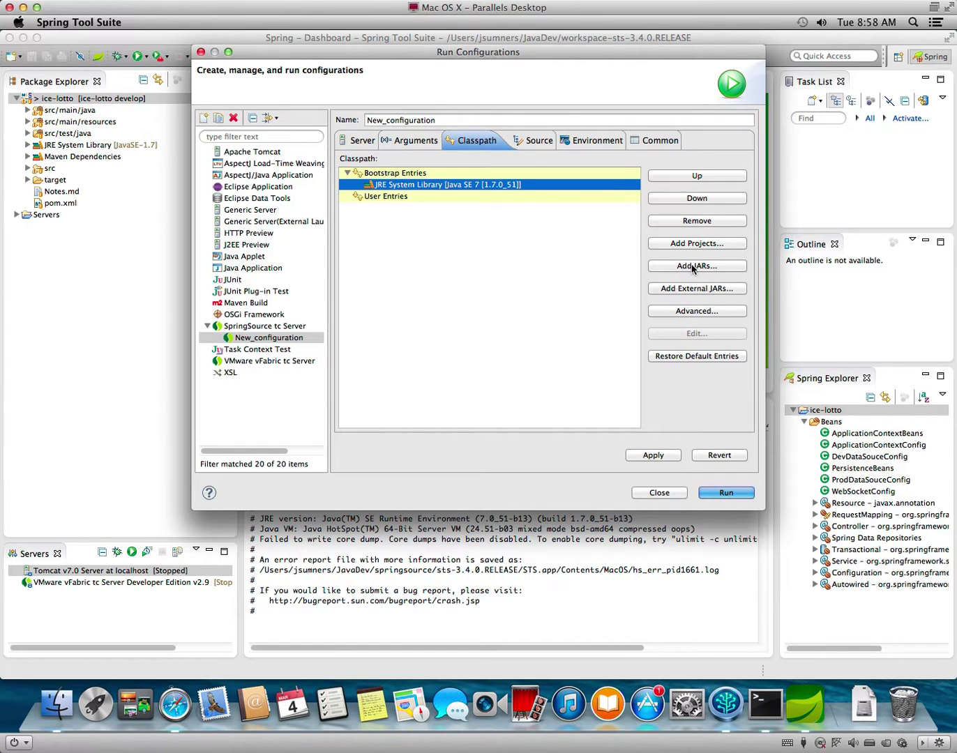
{"action": "left_click", "coordinate": [692, 265]}
{"action": "left_click", "coordinate": [359, 171]}
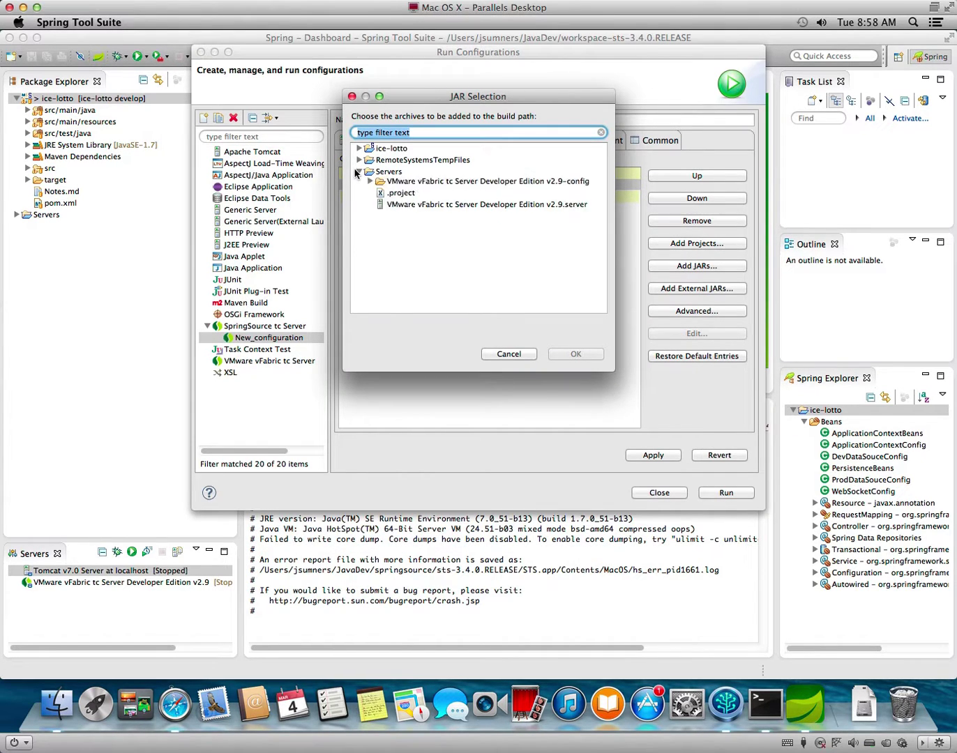
{"action": "left_click", "coordinate": [370, 207]}
{"action": "scroll", "coordinate": [509, 272], "scroll_direction": "down", "scroll_amount": 1}
{"action": "scroll", "coordinate": [509, 273], "scroll_direction": "down", "scroll_amount": 1}
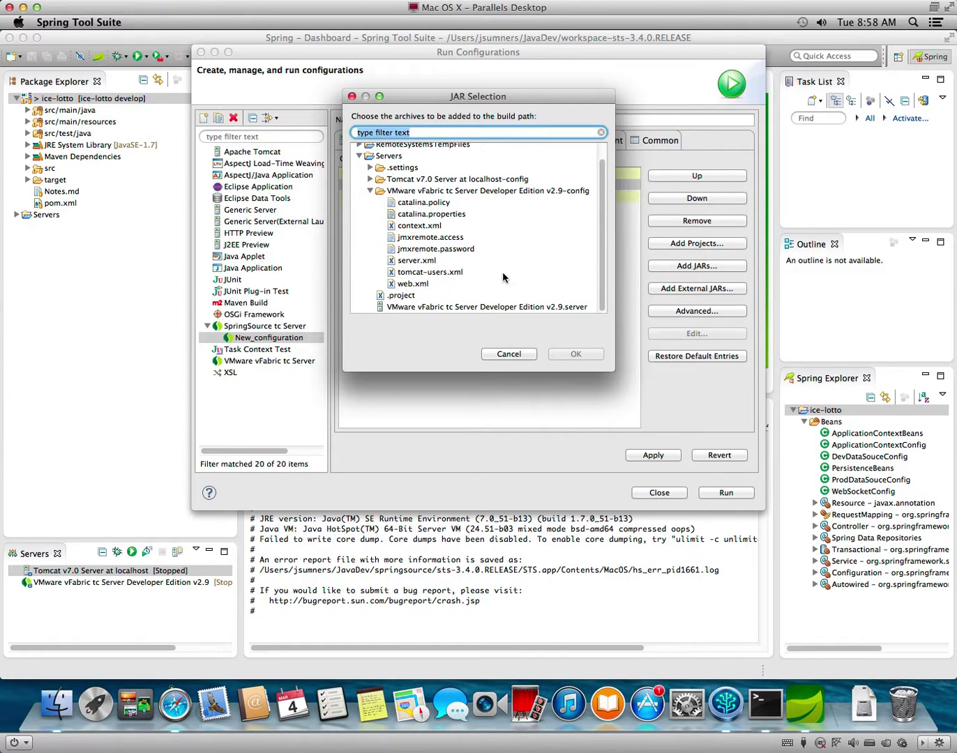
{"action": "left_click", "coordinate": [371, 179]}
{"action": "left_click", "coordinate": [371, 179]}
{"action": "scroll", "coordinate": [473, 257], "scroll_direction": "up", "scroll_amount": 1}
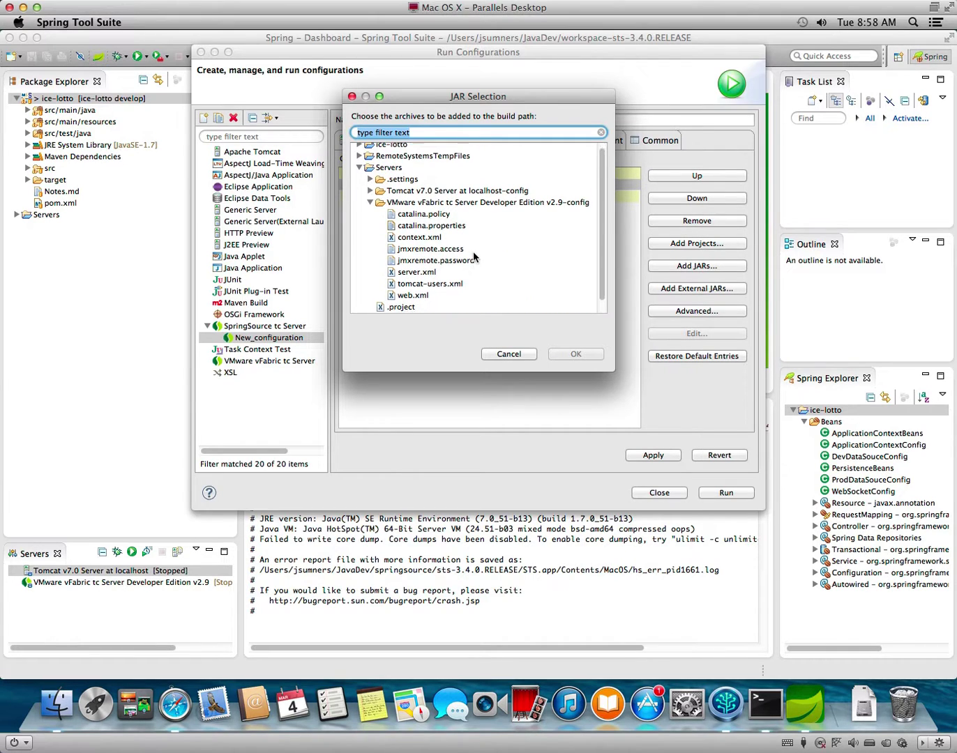
{"action": "left_click", "coordinate": [370, 182]}
{"action": "left_click", "coordinate": [369, 183]}
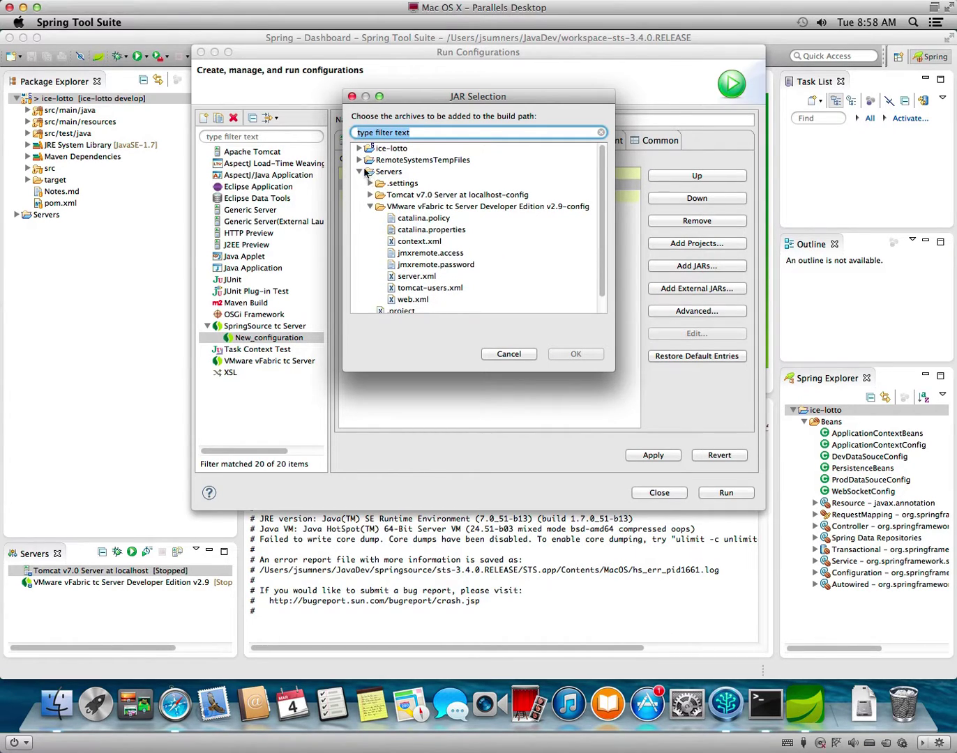
{"action": "left_click", "coordinate": [508, 353]}
{"action": "left_click", "coordinate": [258, 152]}
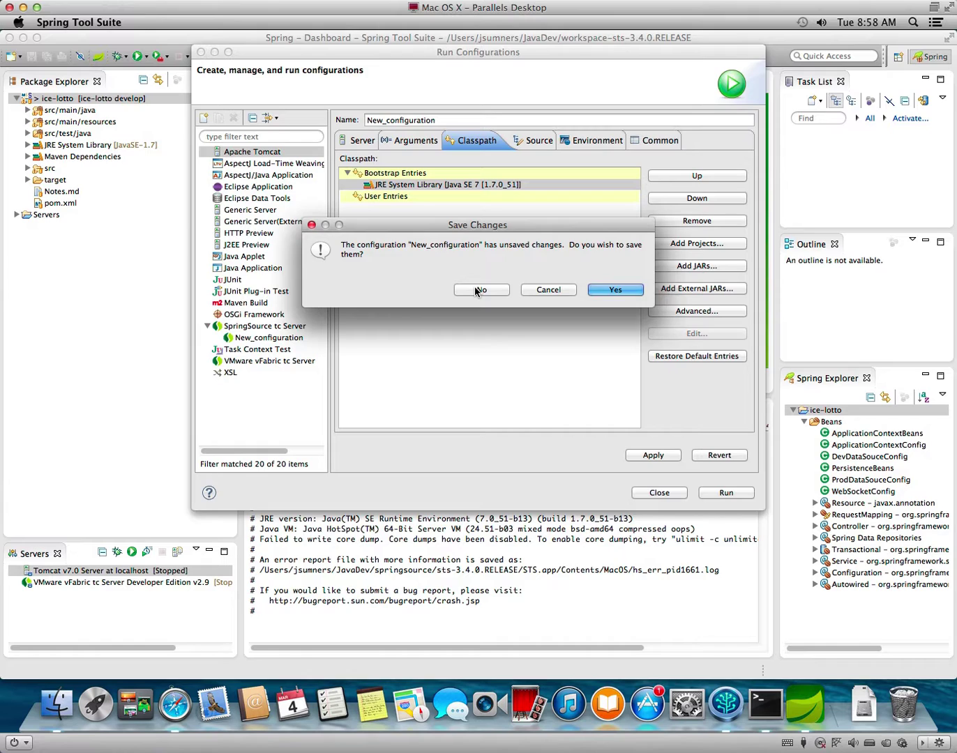
{"action": "left_click", "coordinate": [479, 290]}
Create a new Apache Tomcat launch configuration and browse workspace JARs without adding any.
{"action": "left_click", "coordinate": [202, 118]}
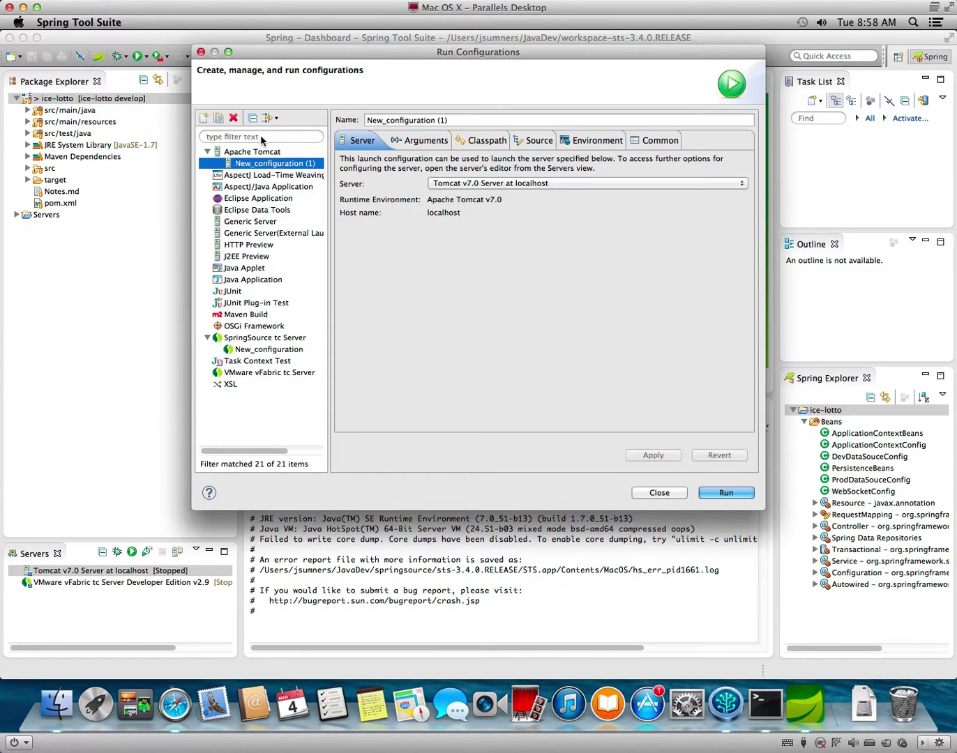
{"action": "left_click", "coordinate": [486, 141]}
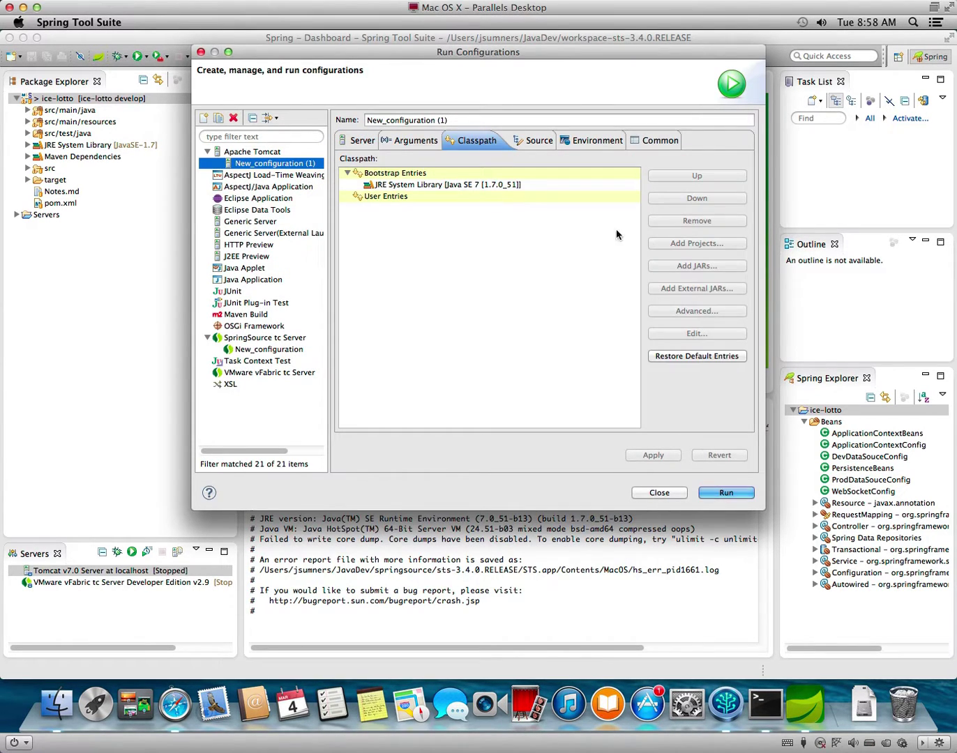
{"action": "left_click", "coordinate": [530, 185]}
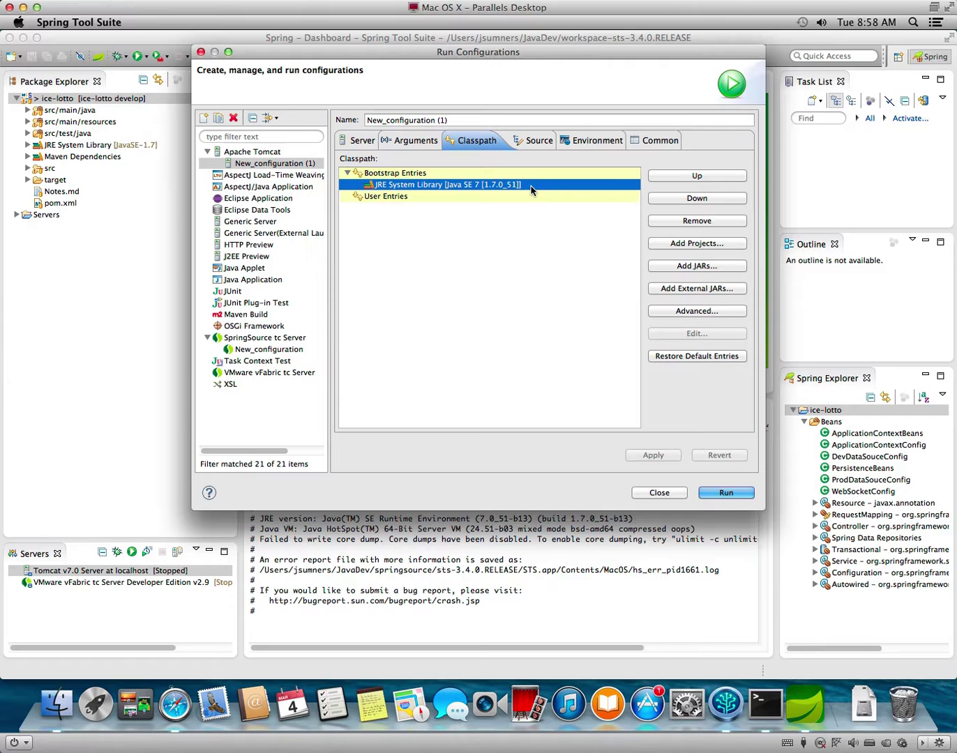
{"action": "left_click", "coordinate": [707, 268]}
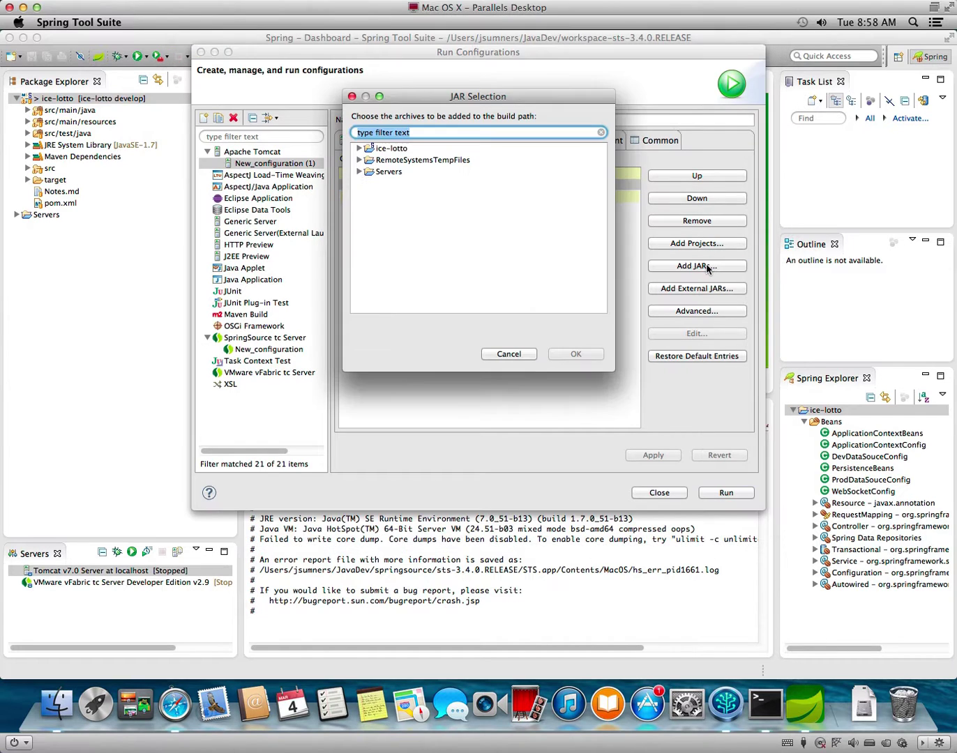
{"action": "left_click", "coordinate": [357, 173]}
{"action": "left_click", "coordinate": [359, 172]}
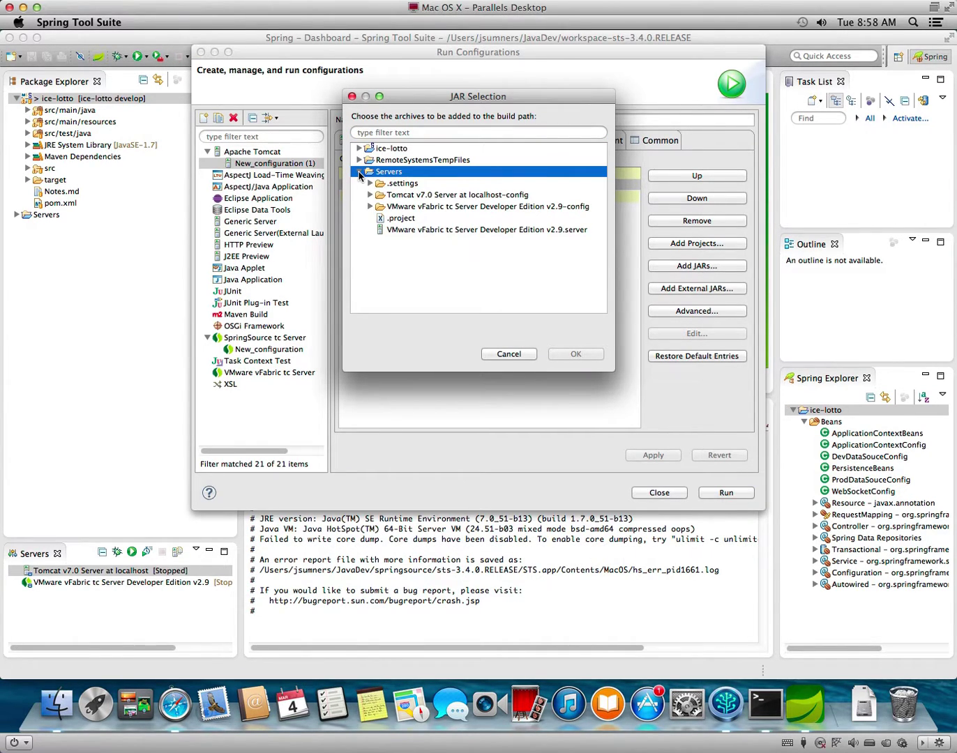
{"action": "left_click", "coordinate": [370, 195]}
{"action": "left_click", "coordinate": [370, 194]}
{"action": "left_click", "coordinate": [361, 172]}
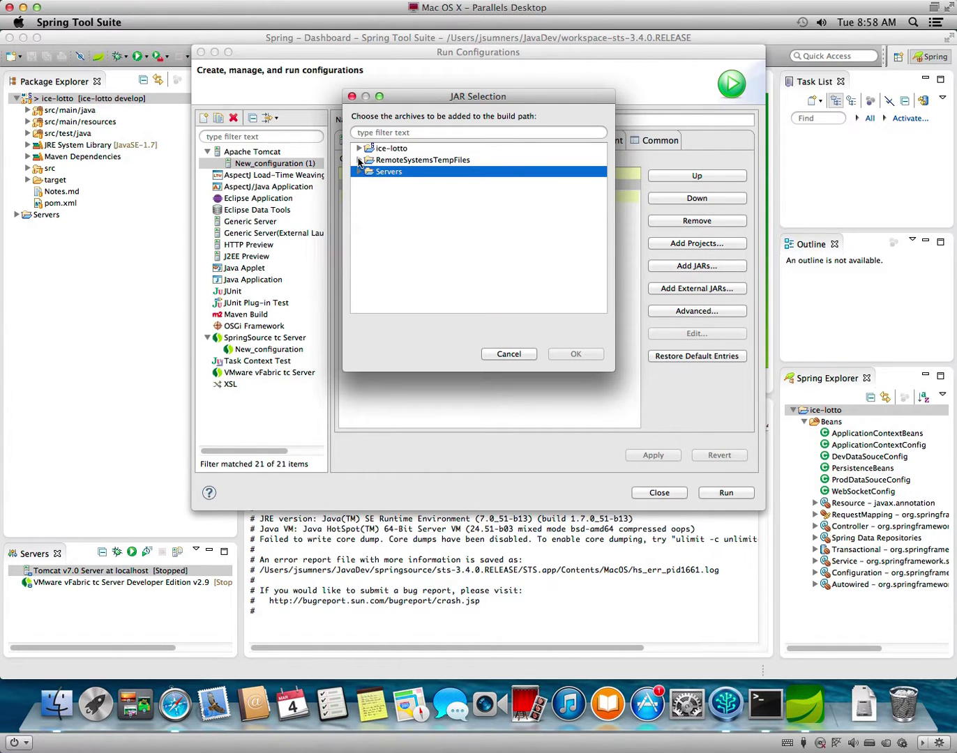
{"action": "left_click", "coordinate": [359, 160]}
{"action": "left_click", "coordinate": [358, 161]}
{"action": "left_click", "coordinate": [511, 353]}
Add every JAR in JavaDev/apache-tomcat-7.0.52/lib to the classpath as external JARs.
{"action": "left_click", "coordinate": [696, 288]}
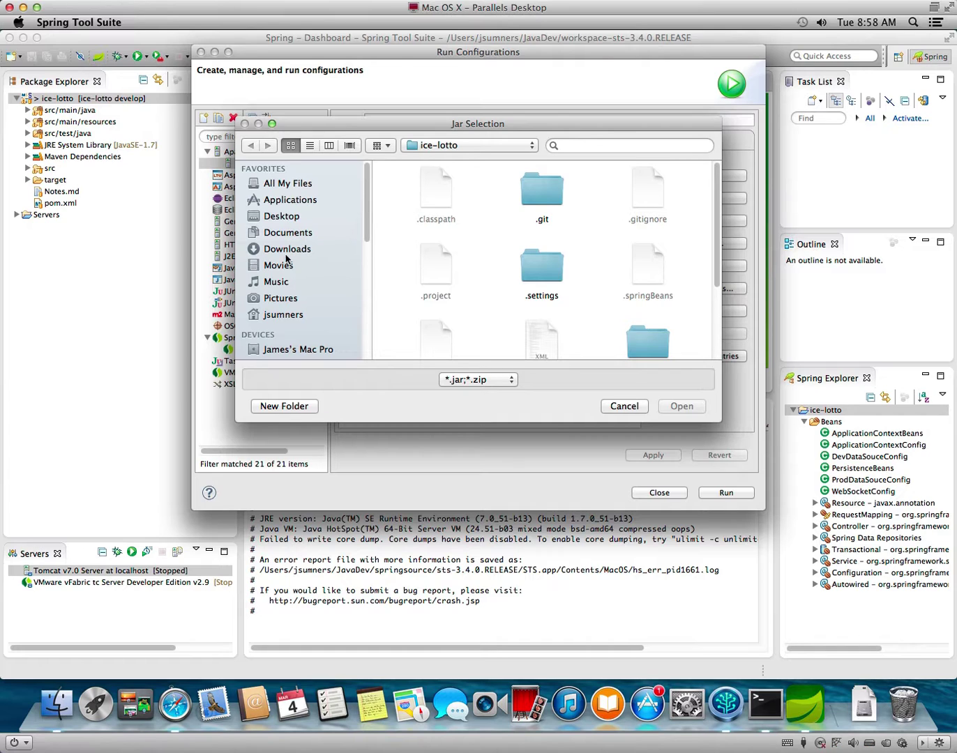
{"action": "left_click", "coordinate": [285, 315]}
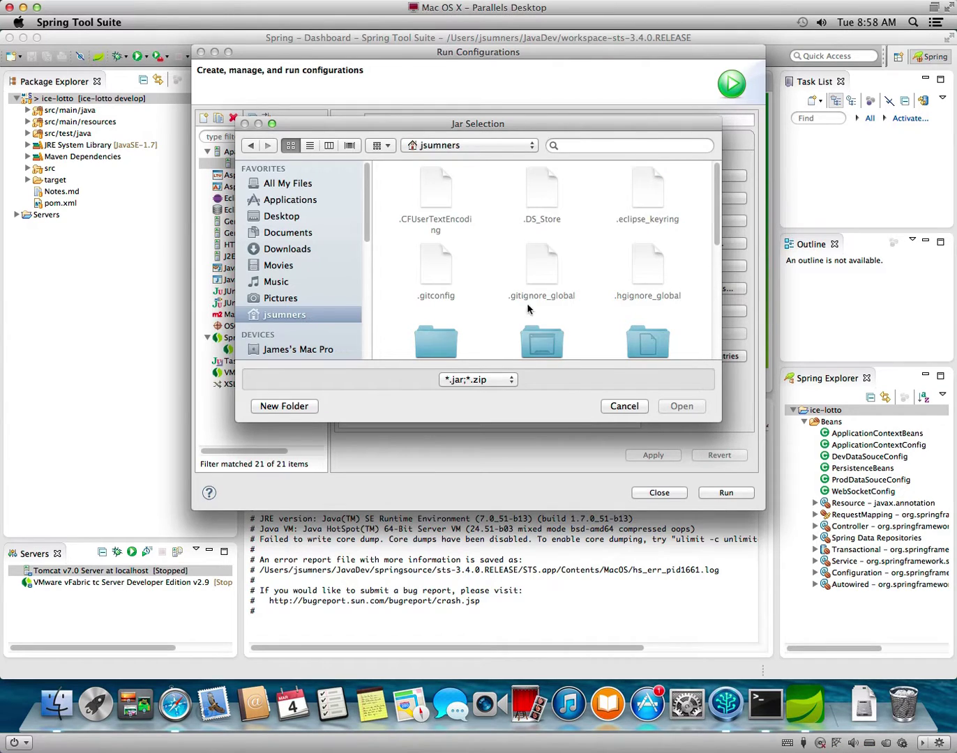
{"action": "scroll", "coordinate": [540, 307], "scroll_direction": "down", "scroll_amount": 5}
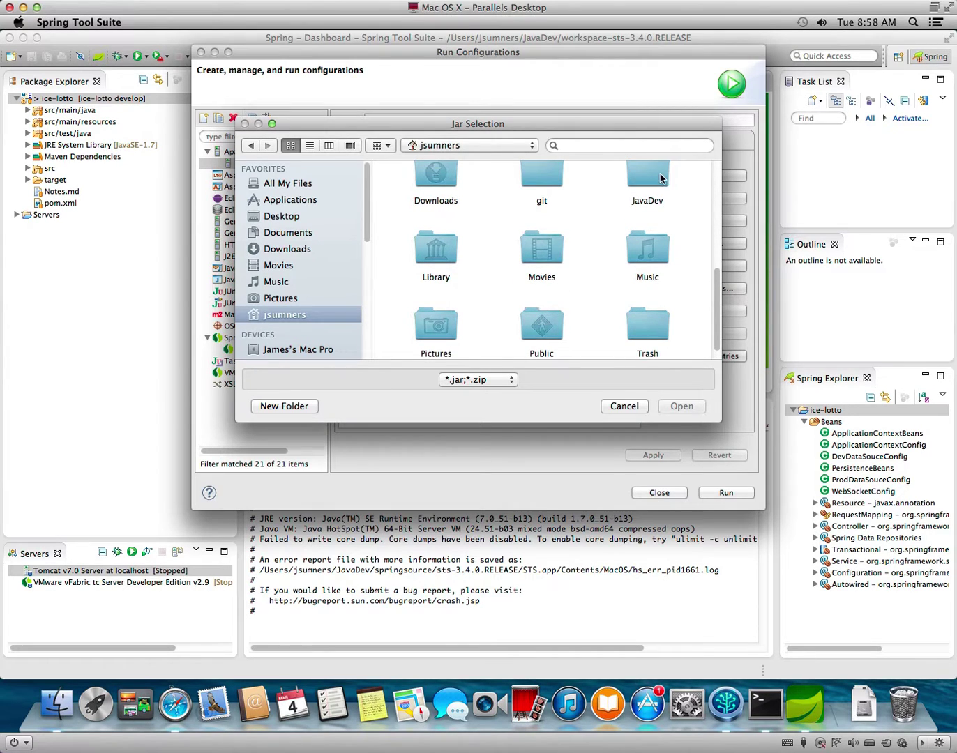
{"action": "double_click", "coordinate": [662, 178]}
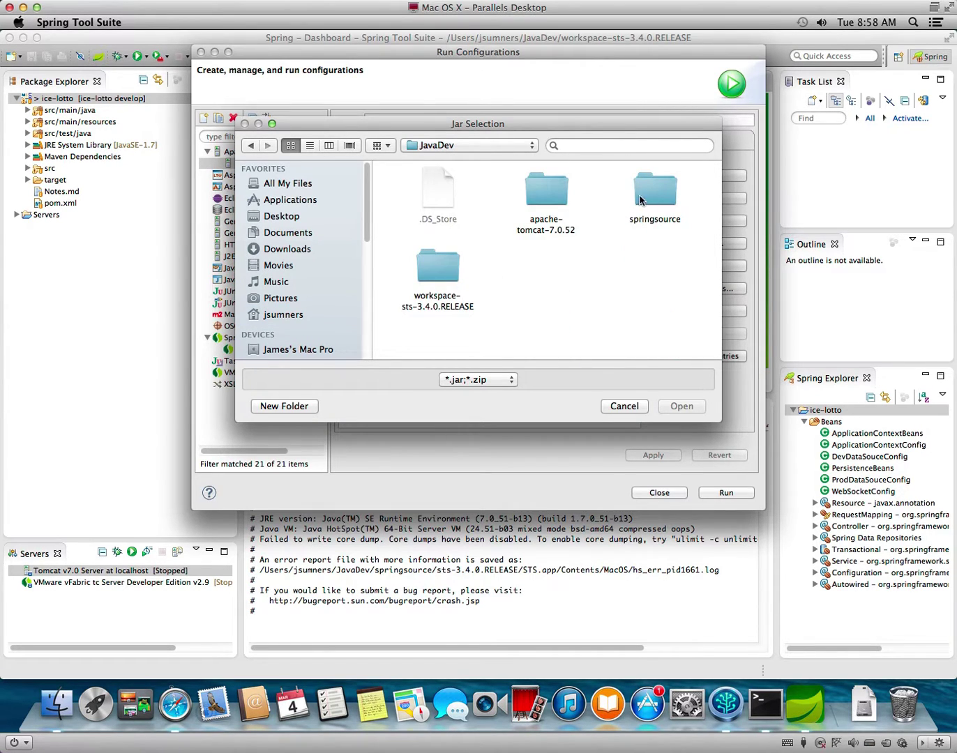
{"action": "double_click", "coordinate": [540, 190]}
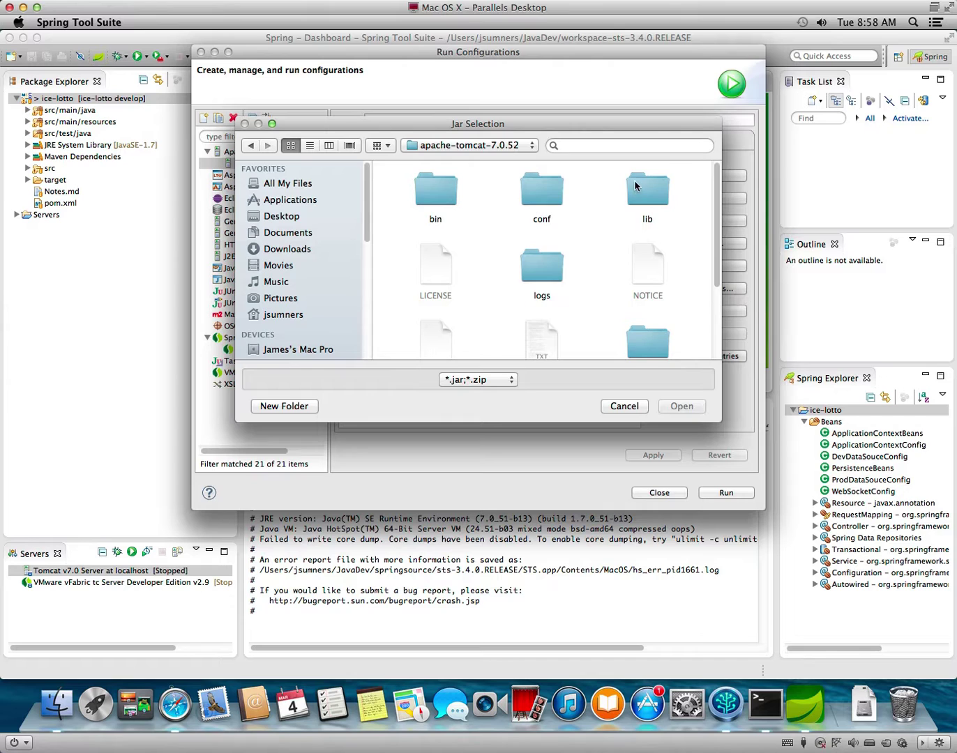
{"action": "double_click", "coordinate": [635, 182]}
{"action": "mouse_move", "coordinate": [406, 188]}
{"action": "left_mouse_down"}
{"action": "mouse_move", "coordinate": [690, 363]}
{"action": "mouse_move", "coordinate": [697, 401]}
{"action": "left_mouse_up"}
{"action": "left_click", "coordinate": [681, 405]}
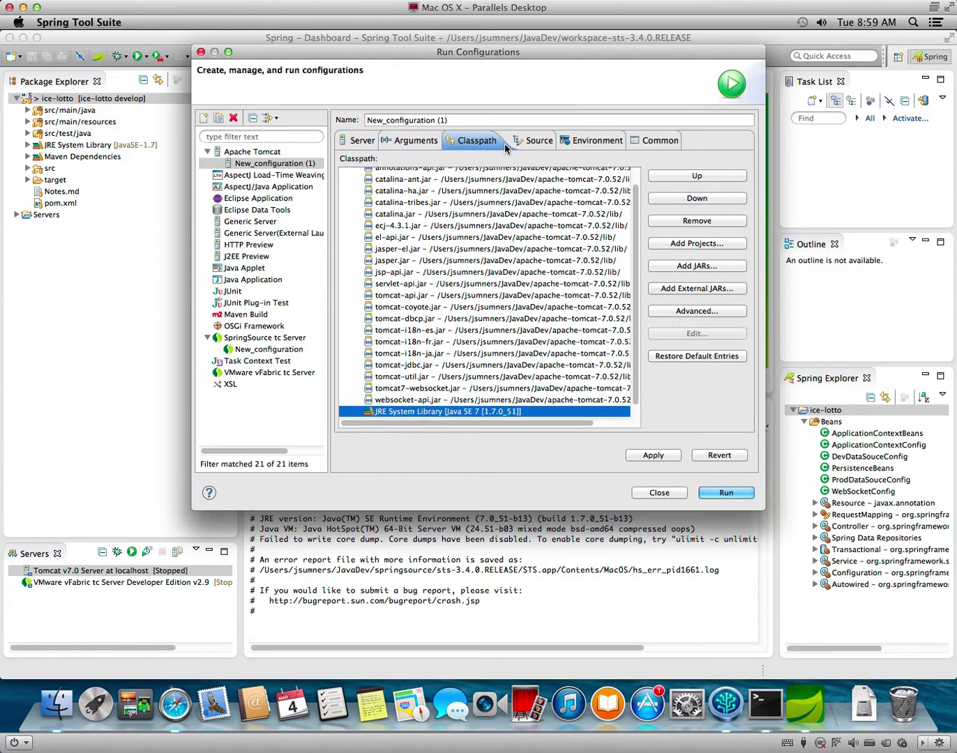
Set the VM argument -Dapplication.profile=dev.
{"action": "left_click", "coordinate": [427, 141]}
{"action": "left_click", "coordinate": [426, 295]}
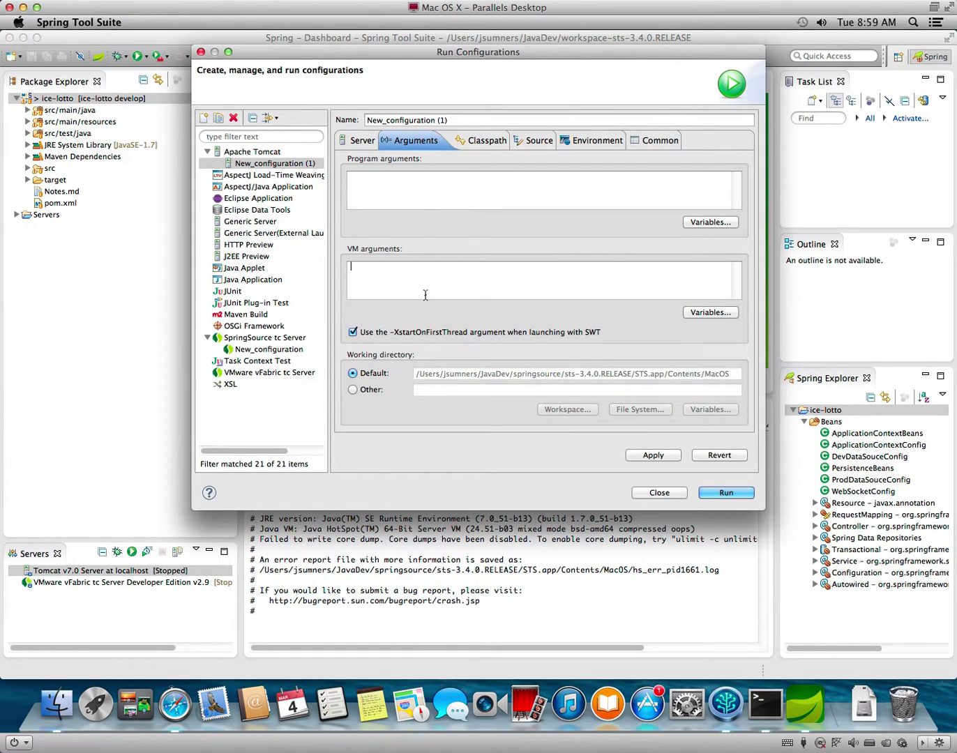
{"action": "type", "text": "-Dapplication.profile=dev"}
Add the ice-lotto Java project to the source lookup path, apply, and run.
{"action": "left_click", "coordinate": [526, 142]}
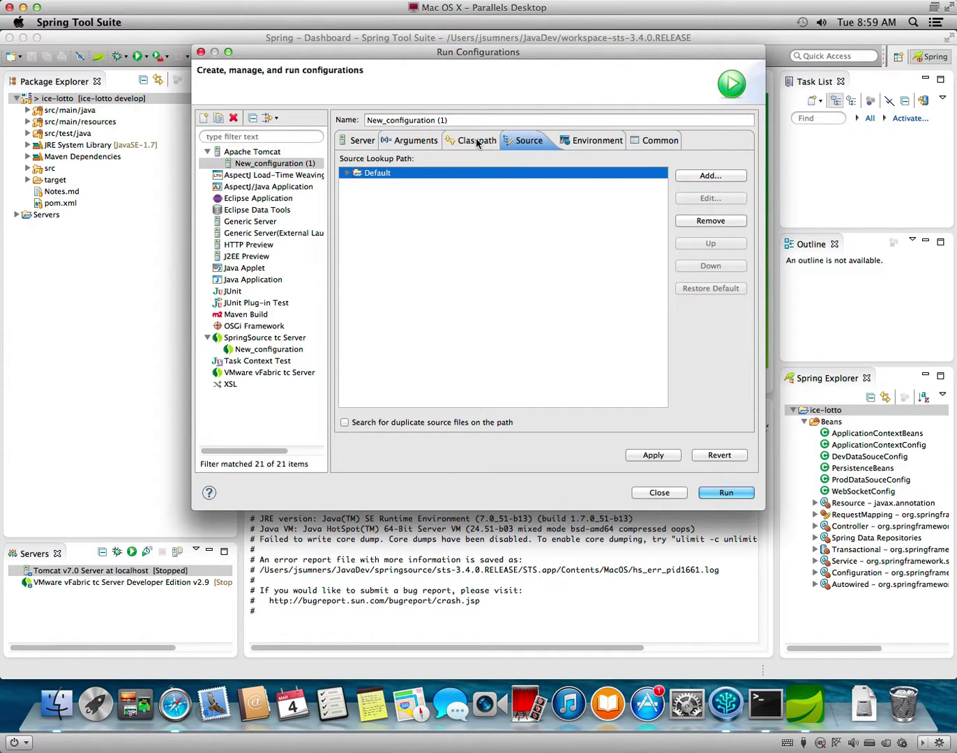
{"action": "left_click", "coordinate": [711, 176]}
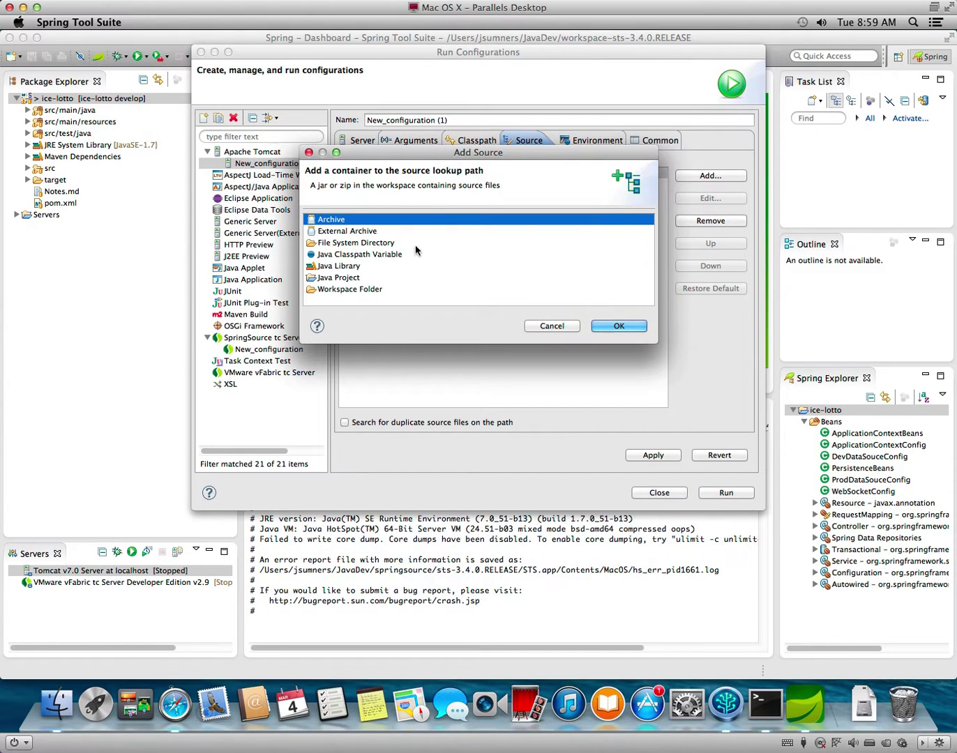
{"action": "left_click", "coordinate": [340, 277]}
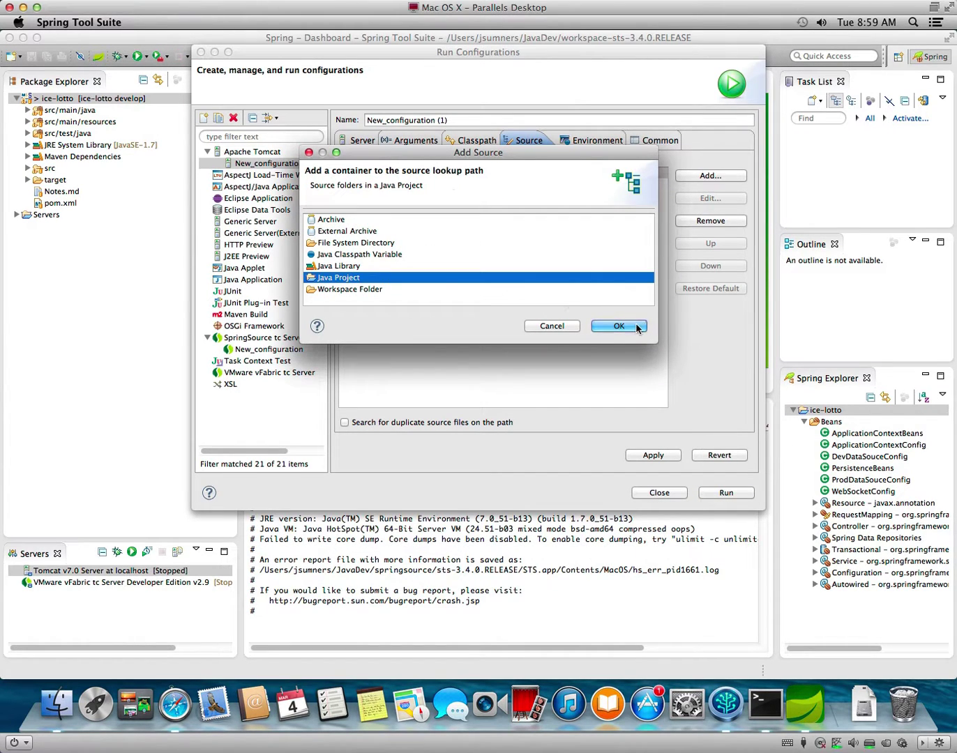
{"action": "left_click", "coordinate": [607, 326]}
{"action": "left_click", "coordinate": [394, 116]}
{"action": "left_click", "coordinate": [544, 312]}
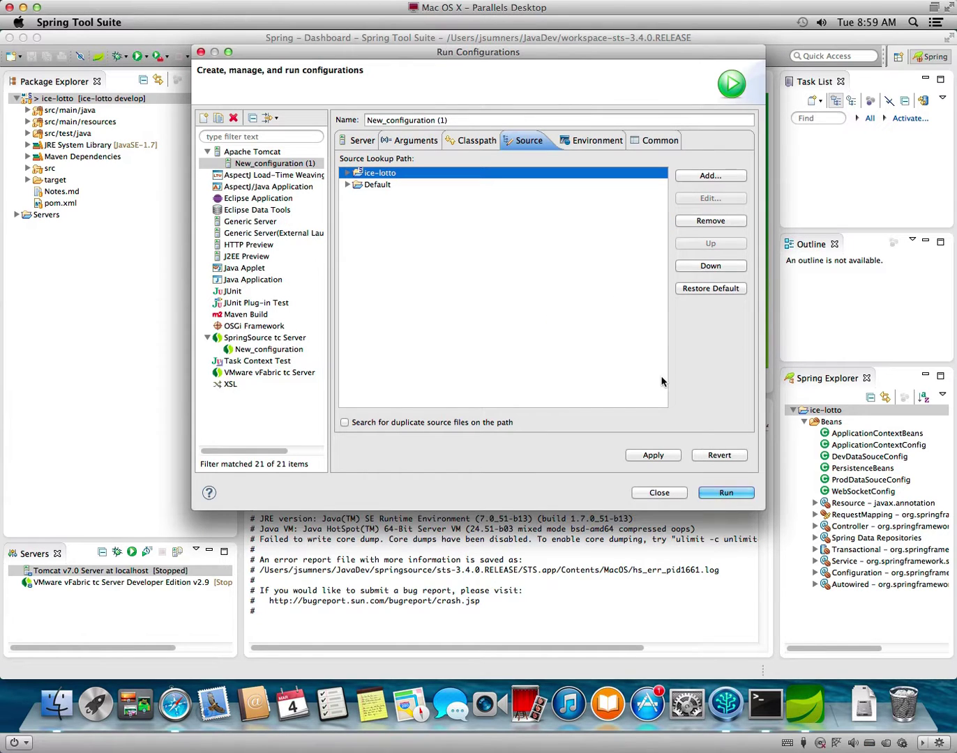
{"action": "left_click", "coordinate": [659, 455]}
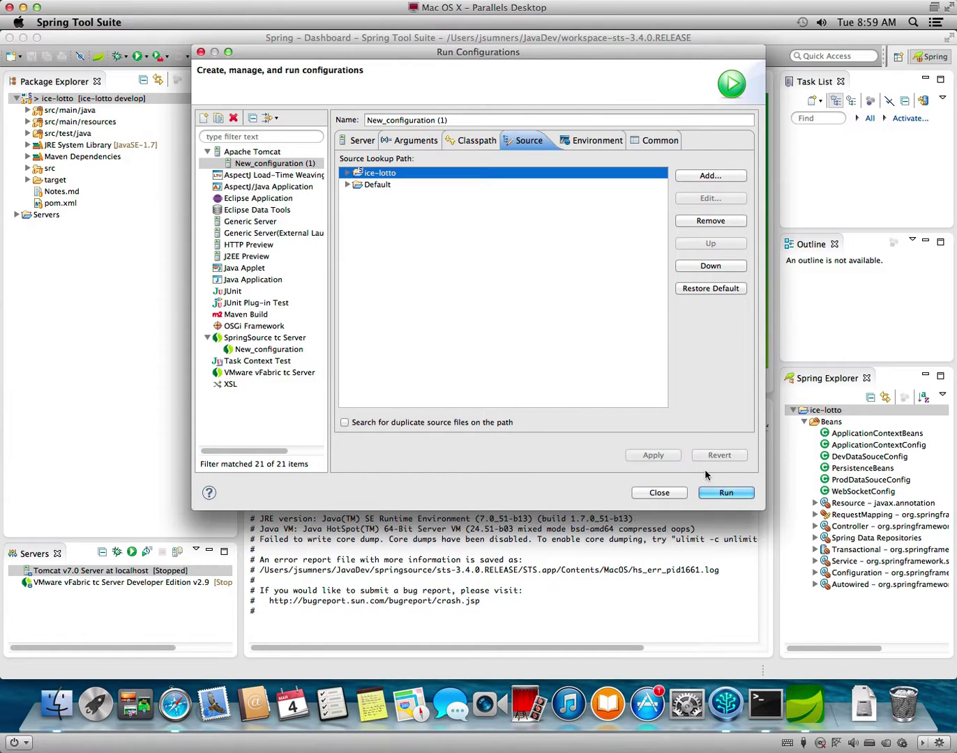
{"action": "left_click", "coordinate": [736, 494]}
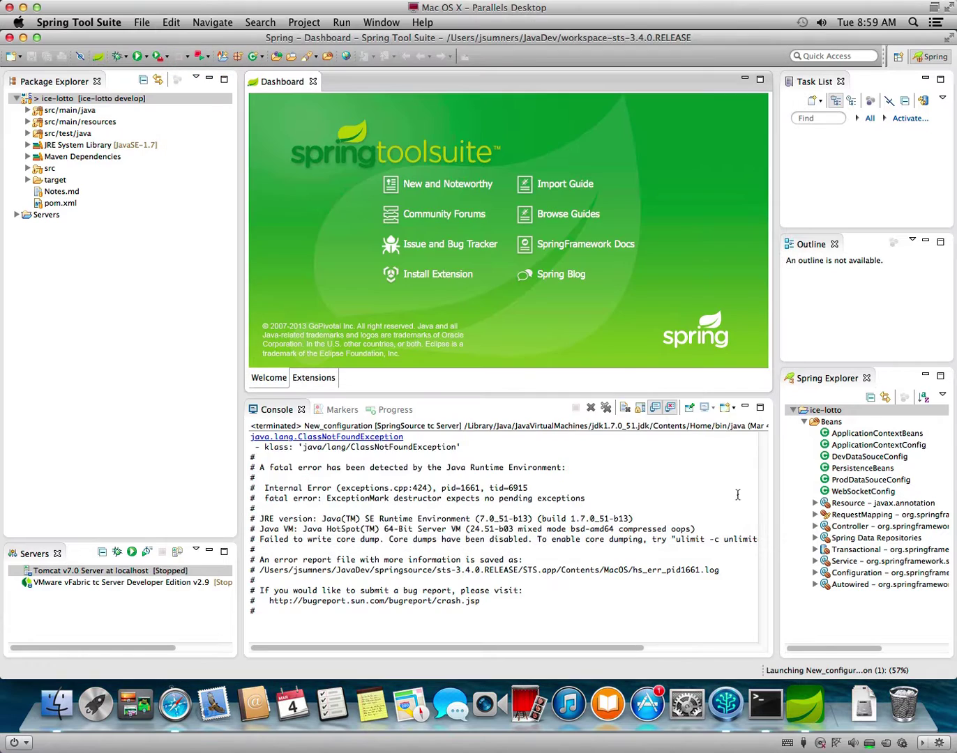
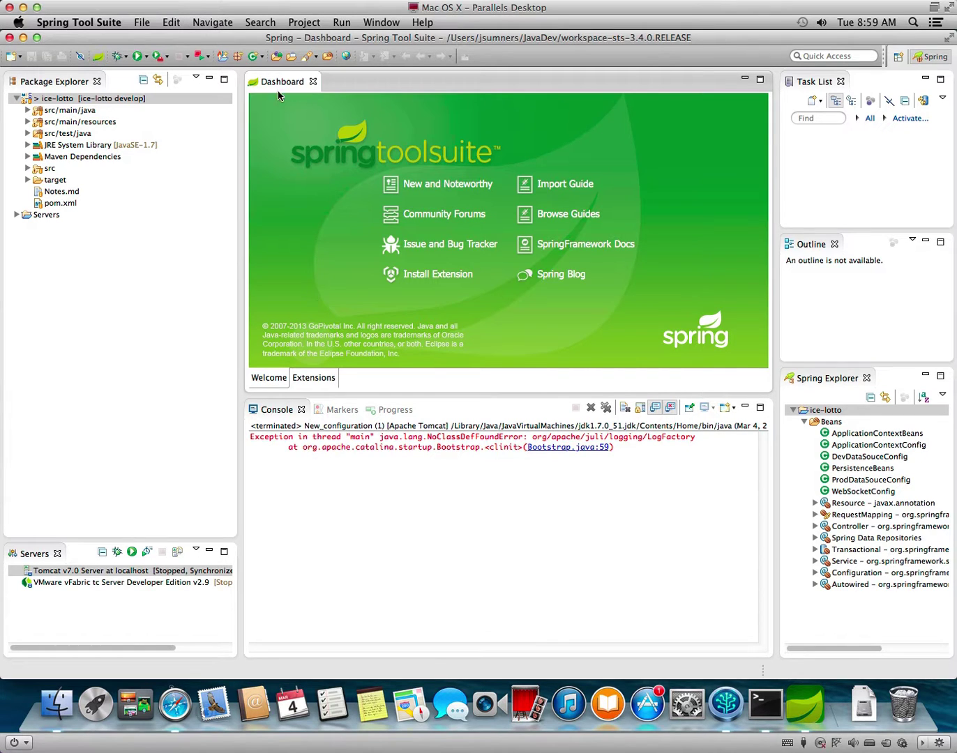
Show the Tomcat launch configuration's classpath and select the Bootstrap Entries group.
{"action": "left_click", "coordinate": [341, 23]}
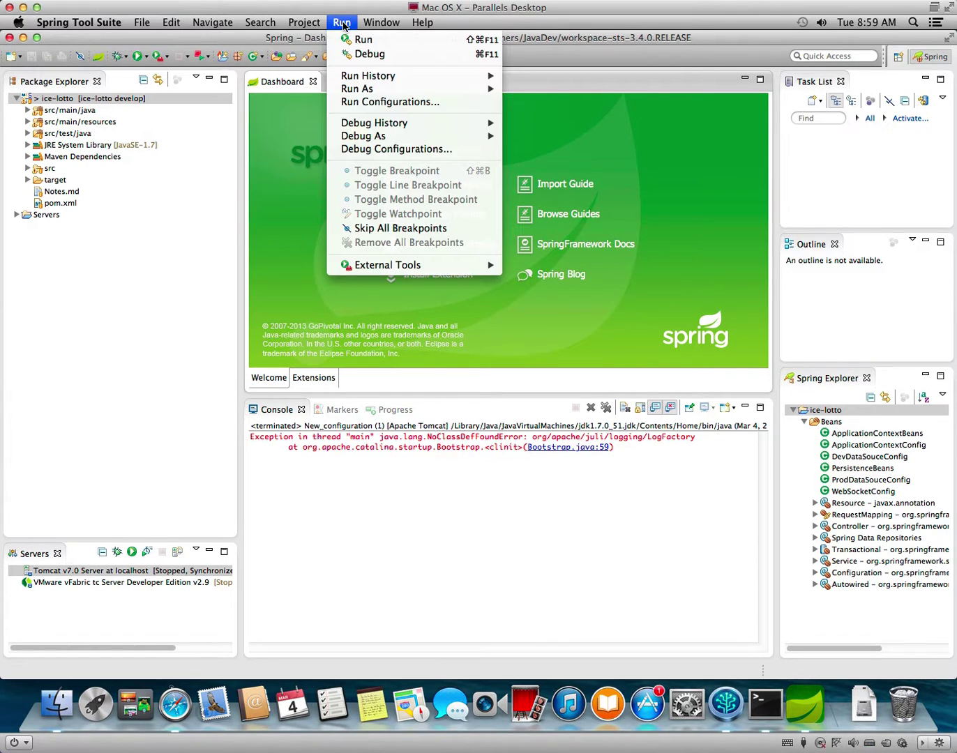
{"action": "left_click", "coordinate": [359, 103]}
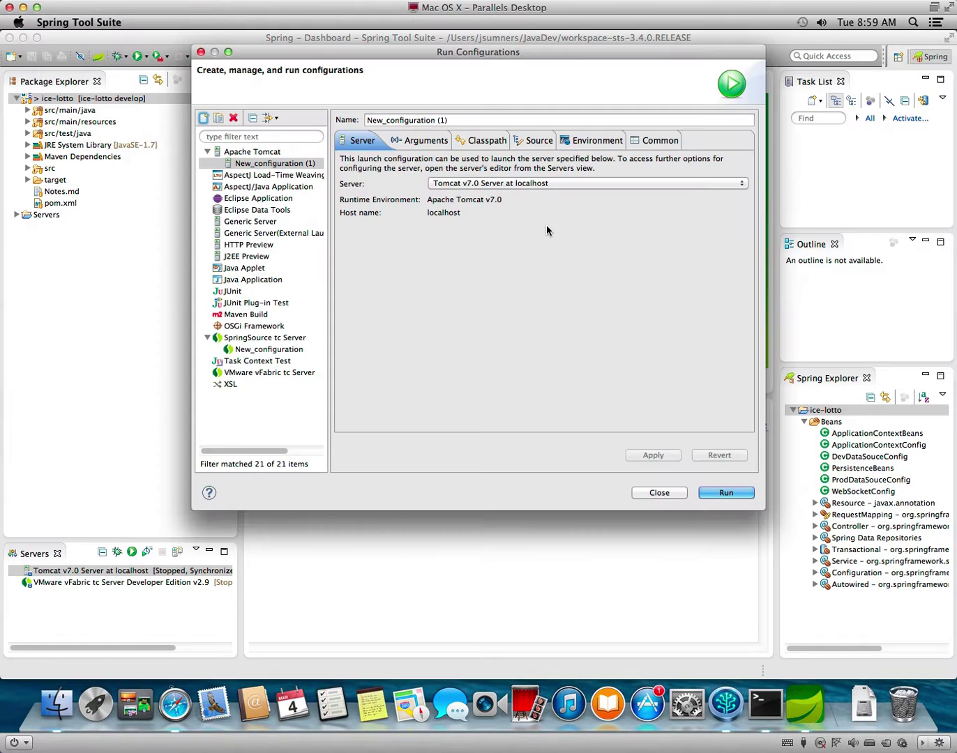
{"action": "left_click", "coordinate": [506, 140]}
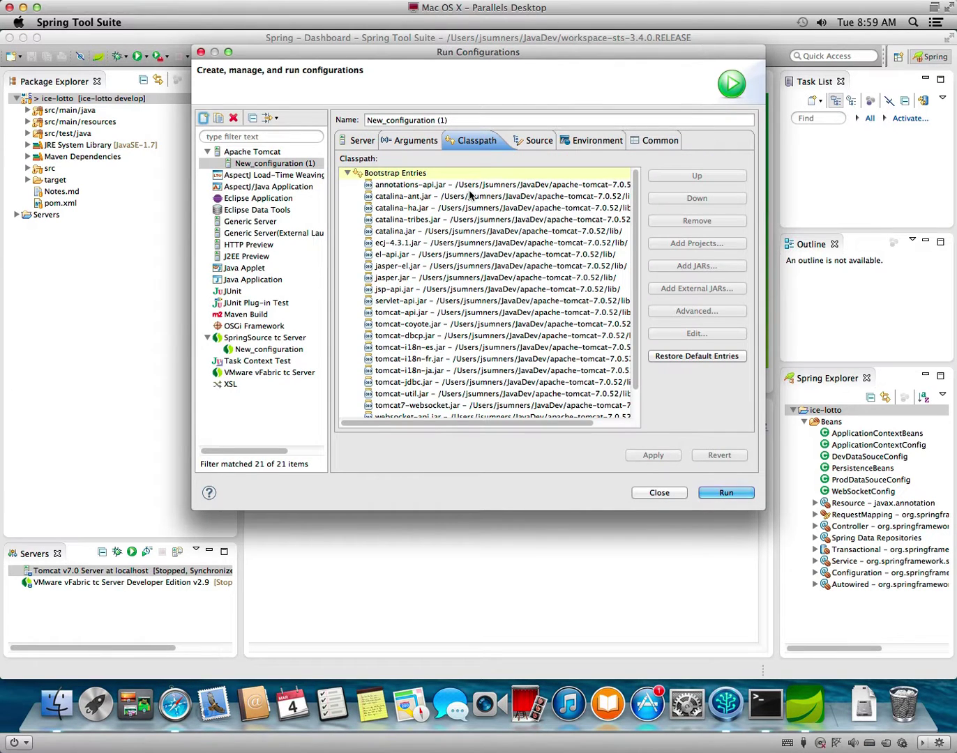
{"action": "left_click", "coordinate": [546, 182]}
{"action": "left_click", "coordinate": [546, 174]}
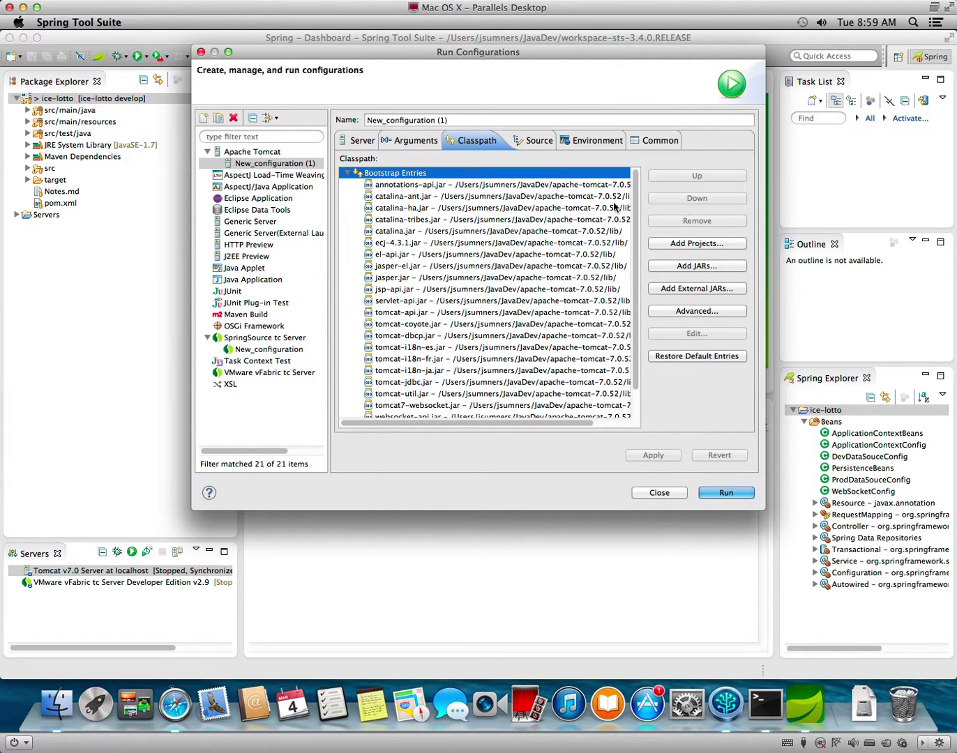
Add bootstrap.jar, commons-daemon.jar and tomcat-juli.jar from Tomcat's bin folder, apply, and run.
{"action": "left_click", "coordinate": [714, 288]}
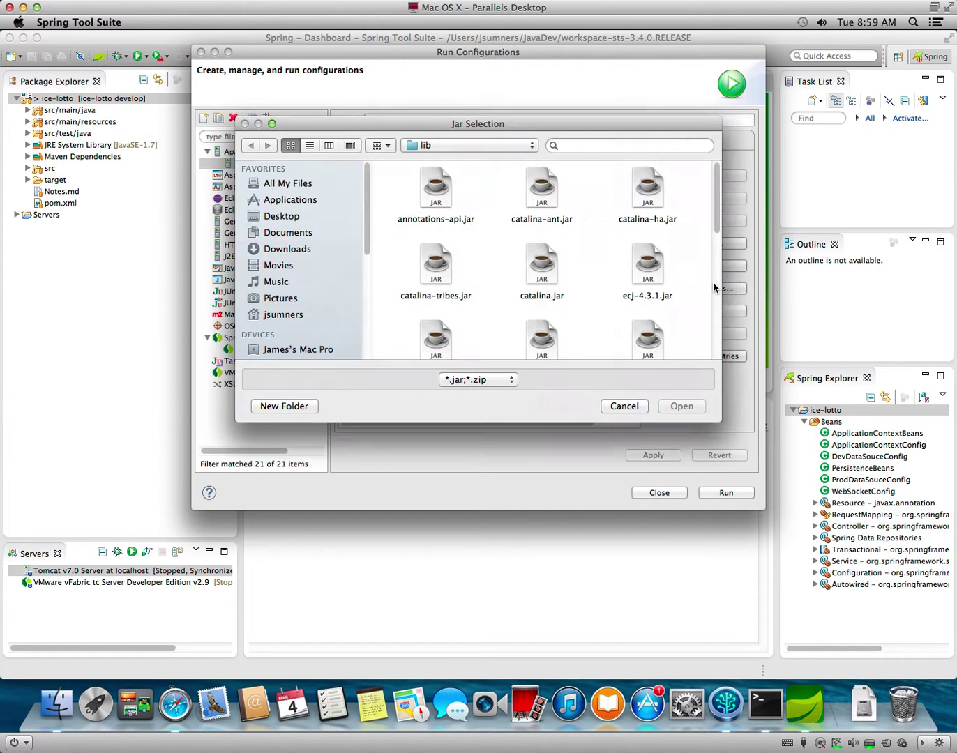
{"action": "left_click_drag", "start_coordinate": [718, 417], "coordinate": [868, 583]}
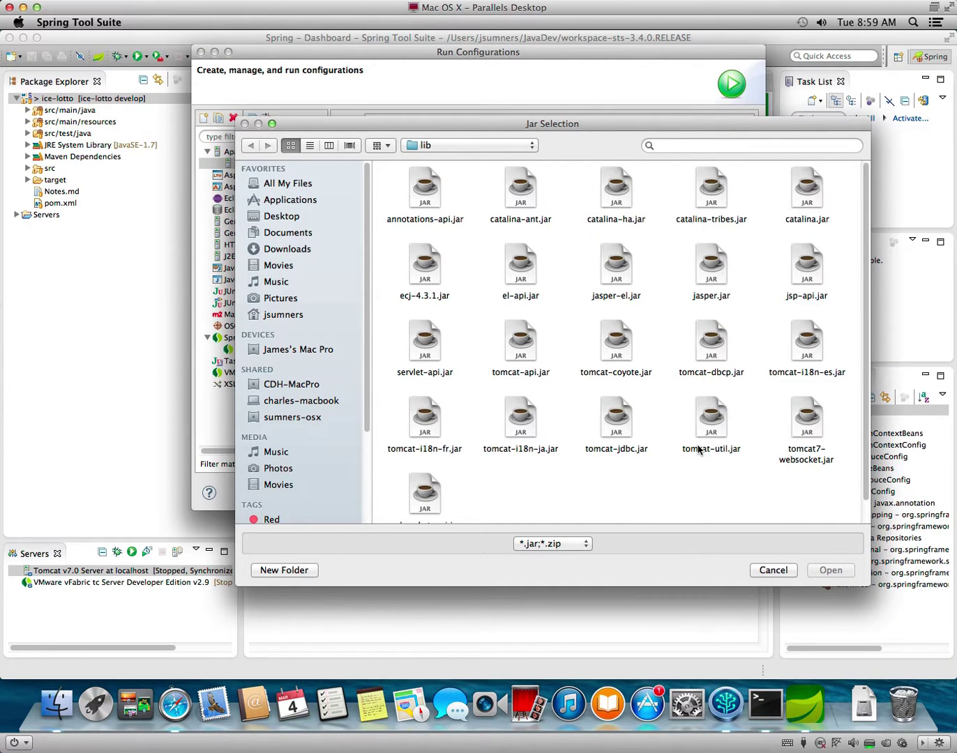
{"action": "key", "text": "super+Up"}
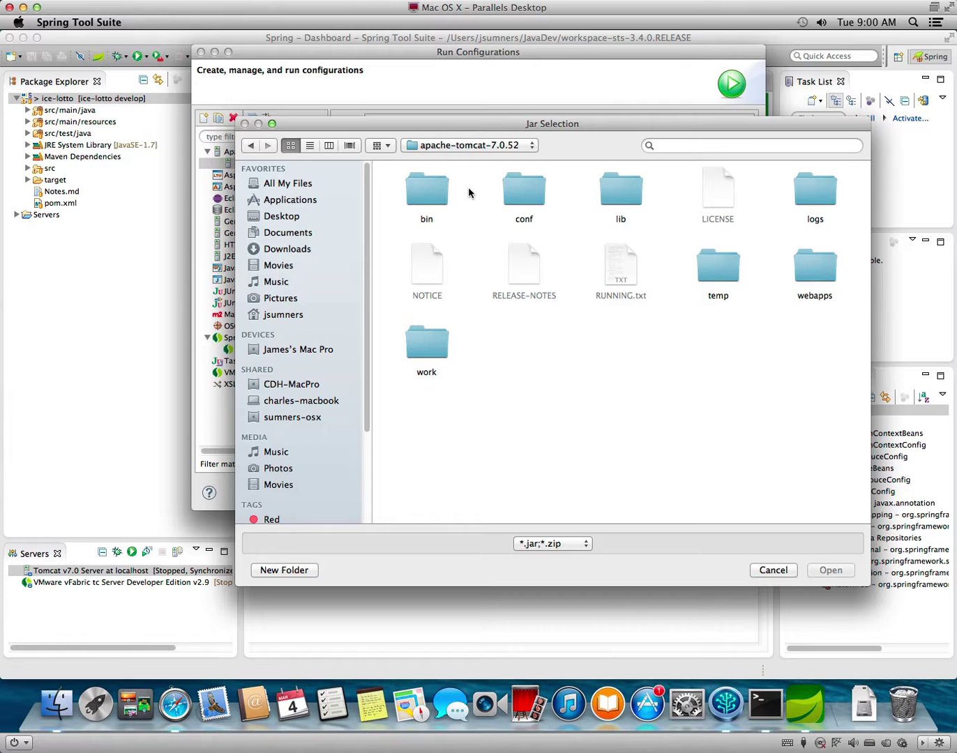
{"action": "double_click", "coordinate": [439, 189]}
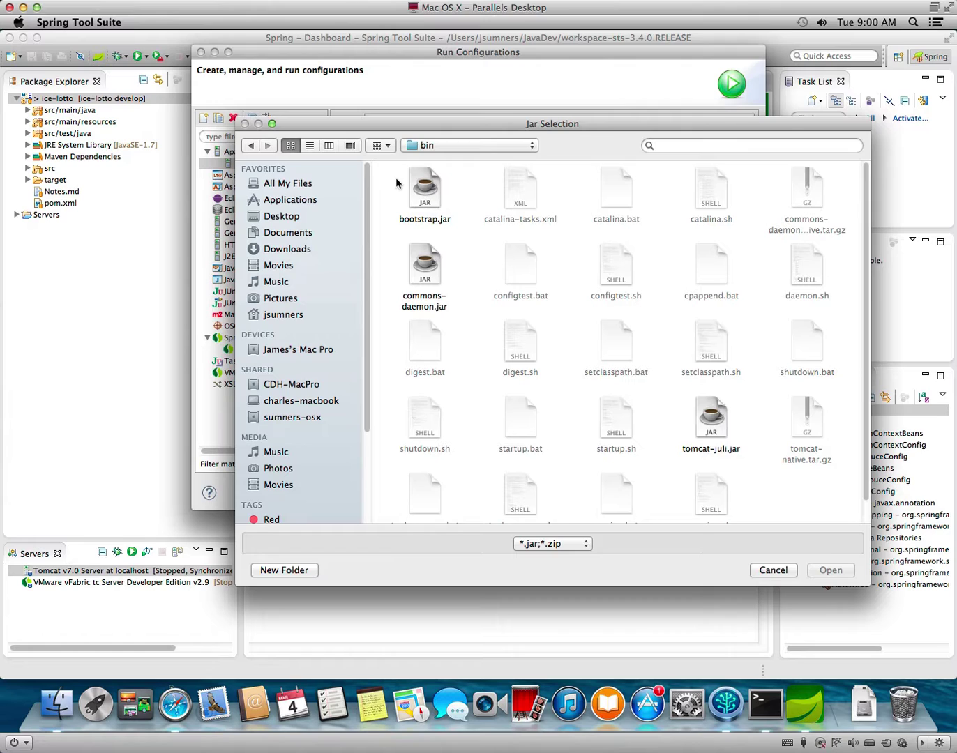
{"action": "left_click", "coordinate": [420, 189]}
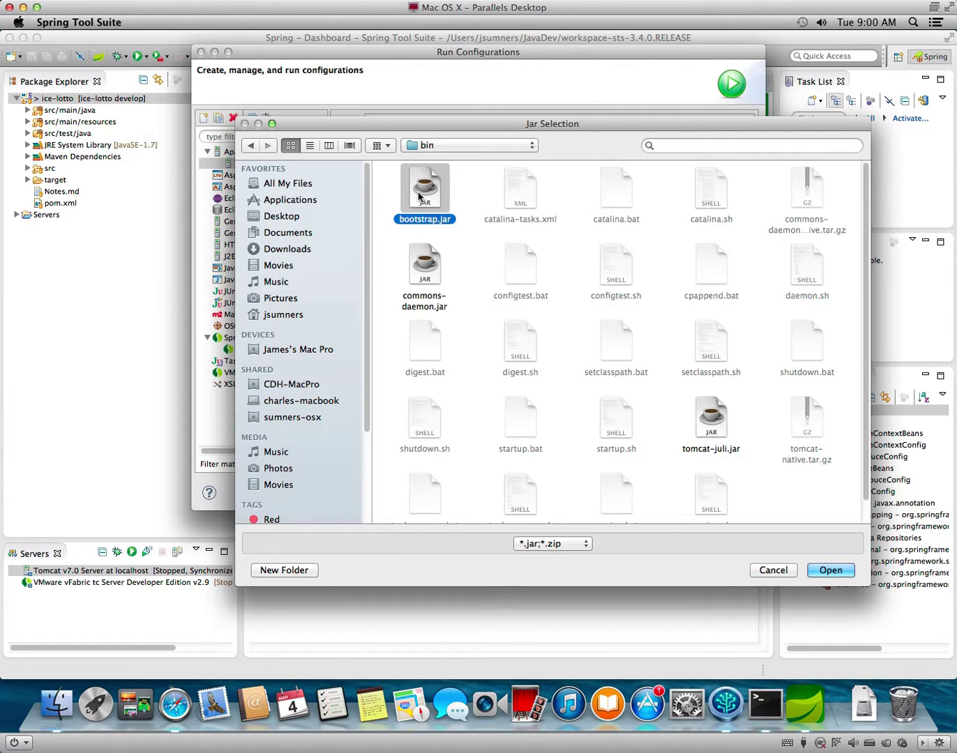
{"action": "left_click", "coordinate": [424, 268], "text": "super"}
{"action": "left_click", "coordinate": [712, 422], "text": "super"}
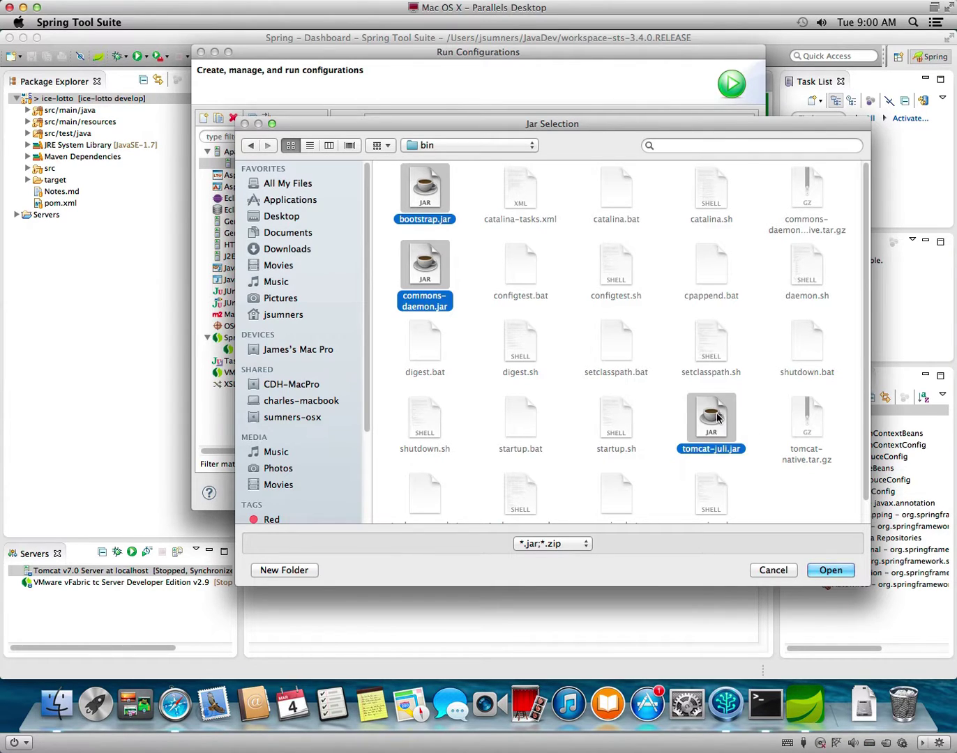
{"action": "scroll", "coordinate": [718, 418], "scroll_direction": "down", "scroll_amount": 1}
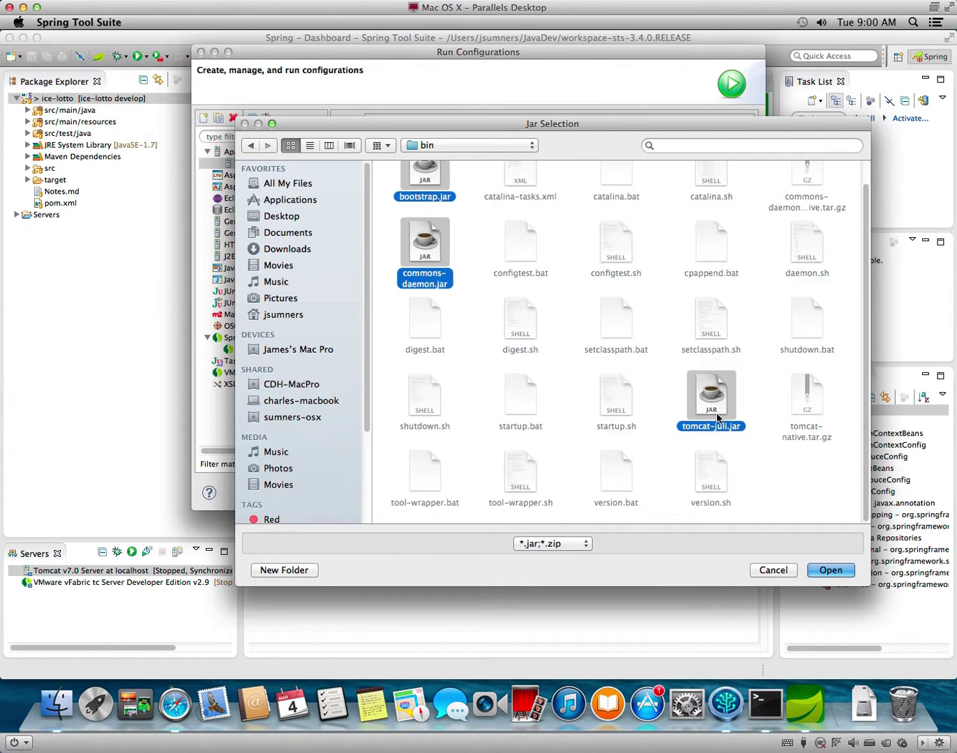
{"action": "left_click", "coordinate": [832, 570]}
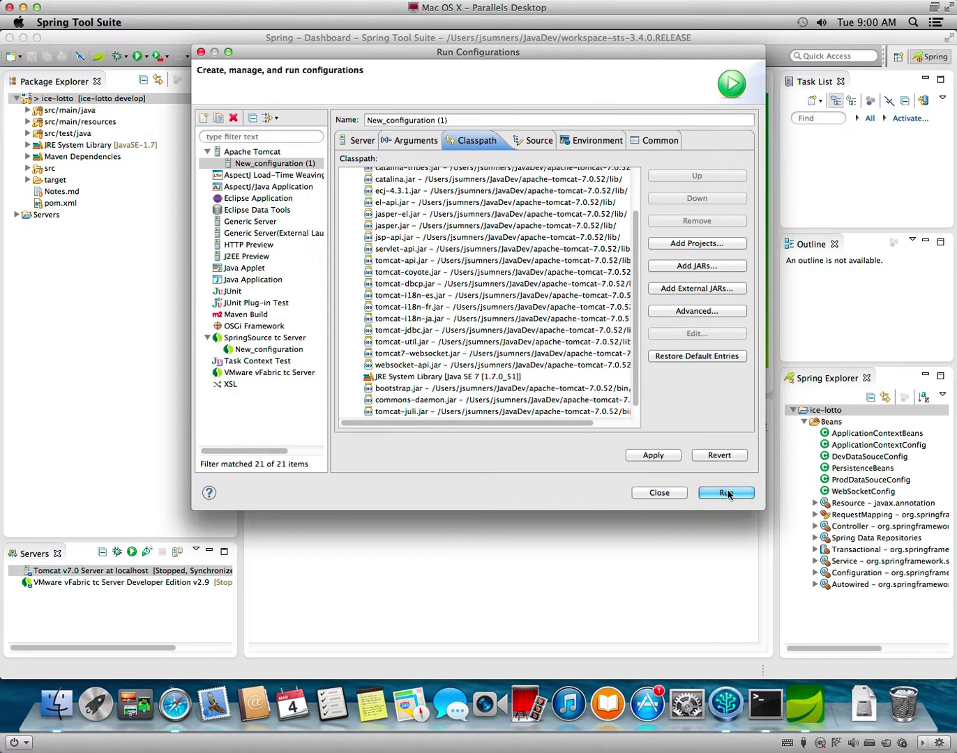
{"action": "left_click", "coordinate": [674, 456]}
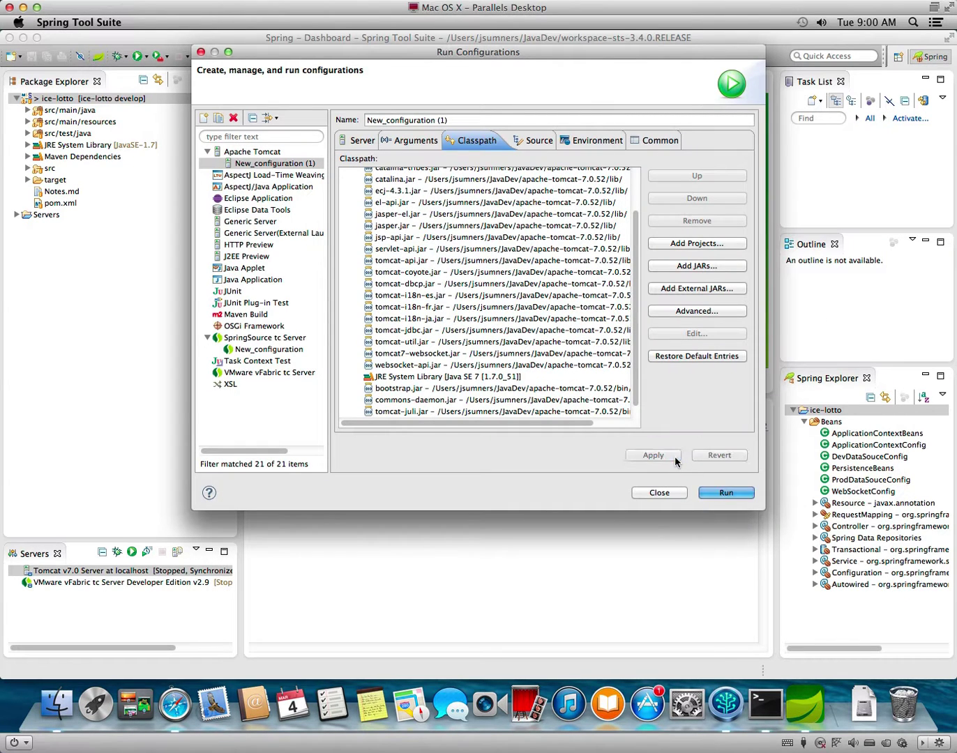
{"action": "left_click", "coordinate": [725, 493]}
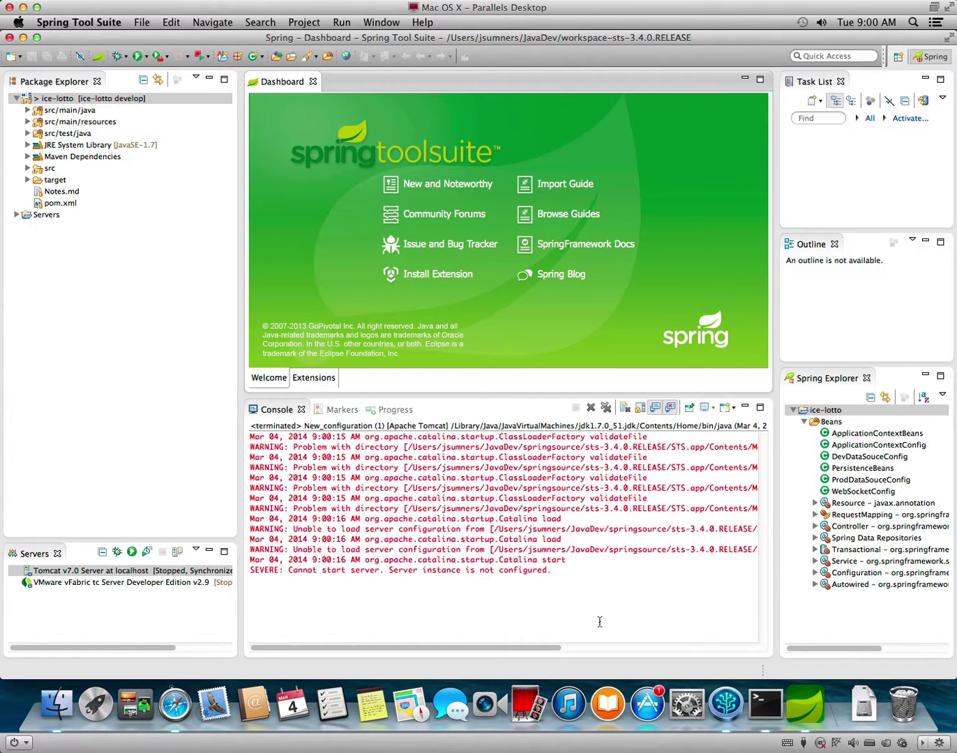
{"action": "left_click_drag", "start_coordinate": [509, 644], "coordinate": [482, 628]}
{"action": "left_click", "coordinate": [186, 708]}
Search for deploying to Tomcat from Spring Tool Suite and open the Stack Overflow question.
{"action": "key", "text": "super+l"}
{"action": "type", "text": "sprint tool suite deploy"}
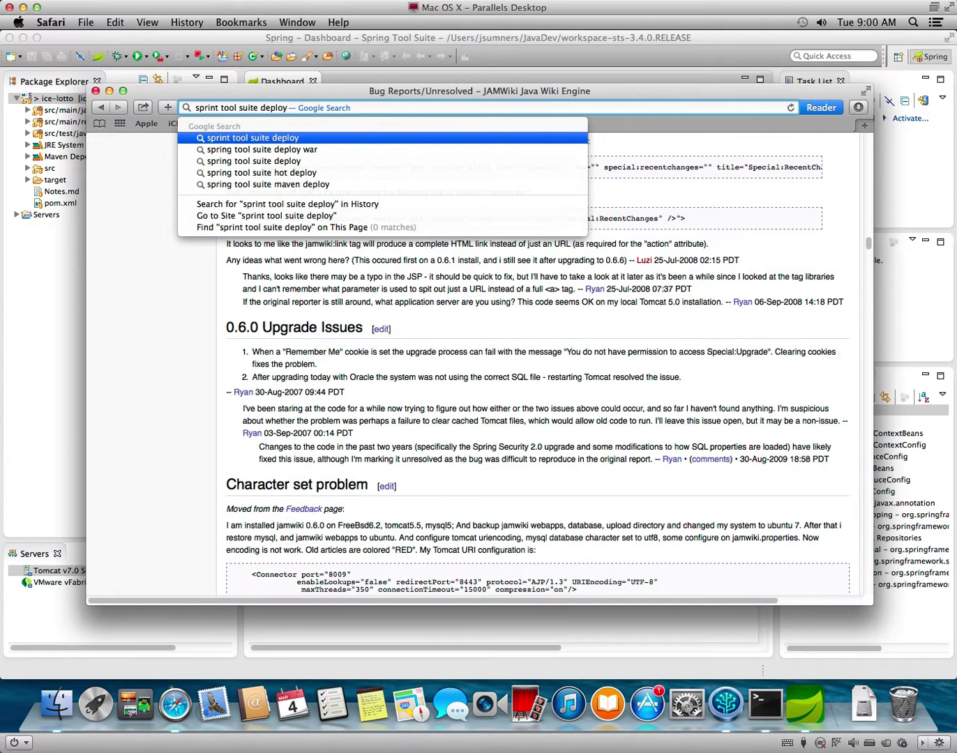
{"action": "type", "text": " to "}
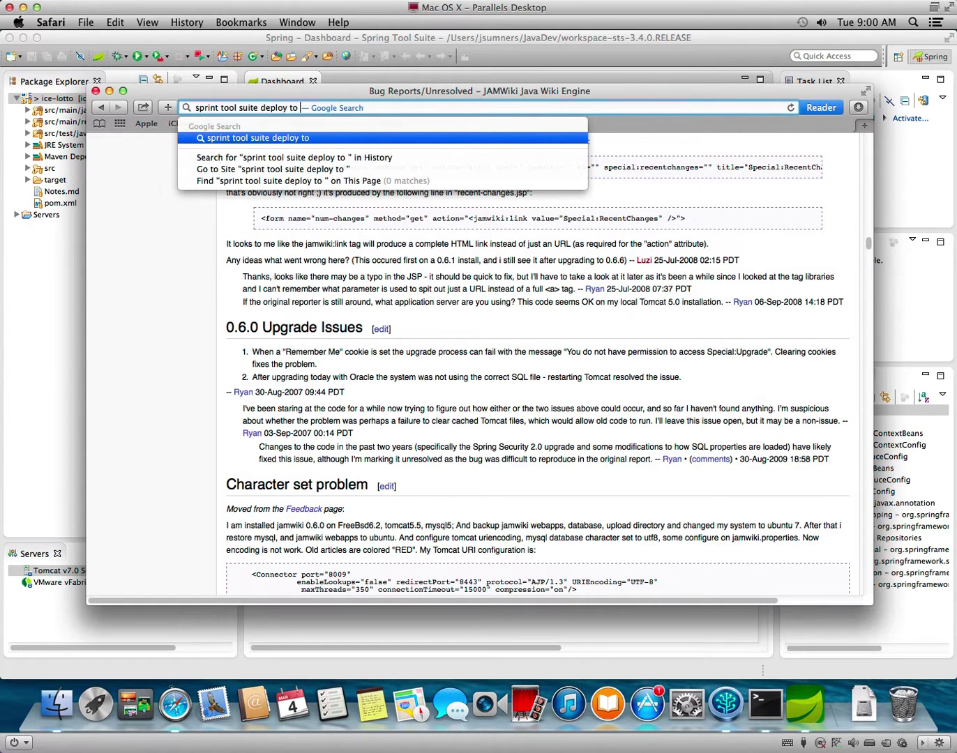
{"action": "type", "text": "tomcat"}
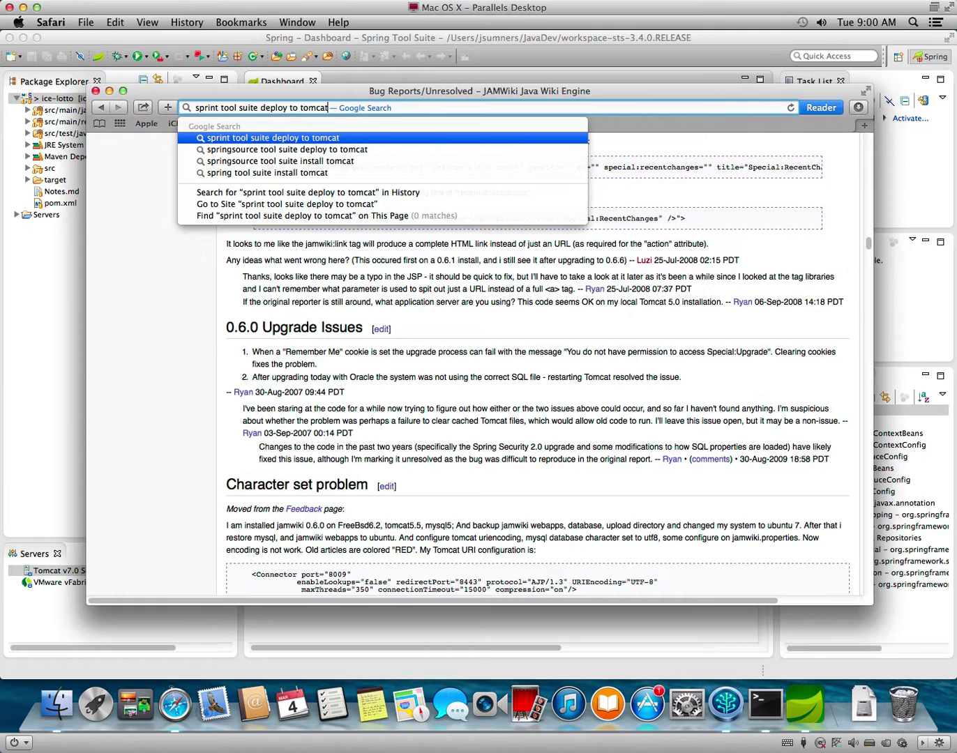
{"action": "key", "text": "Return"}
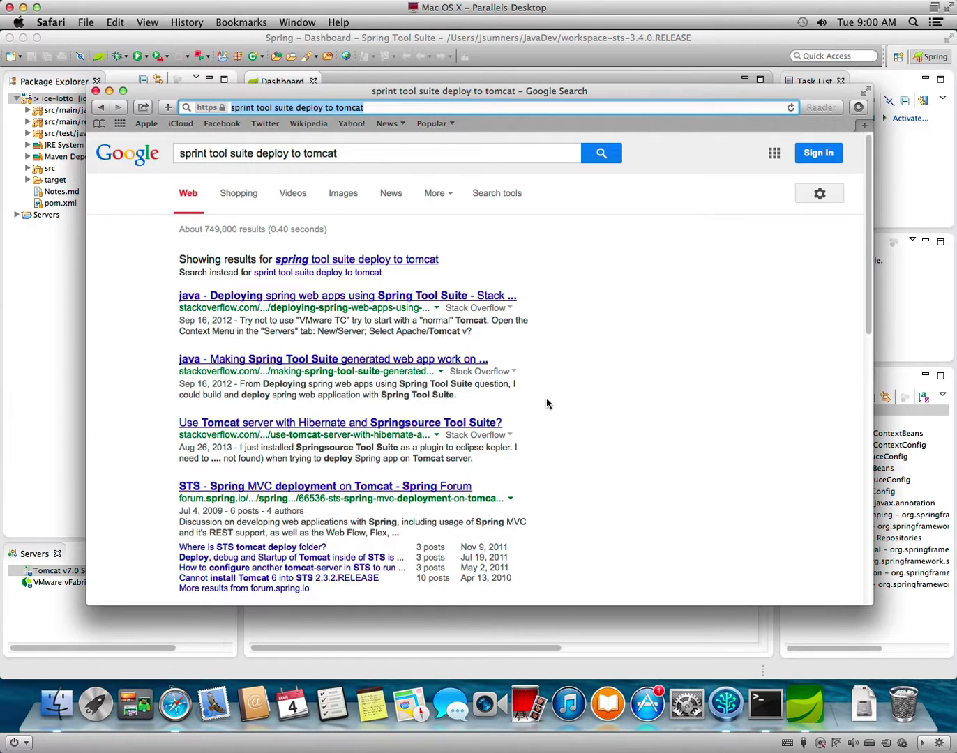
{"action": "left_click", "coordinate": [374, 261]}
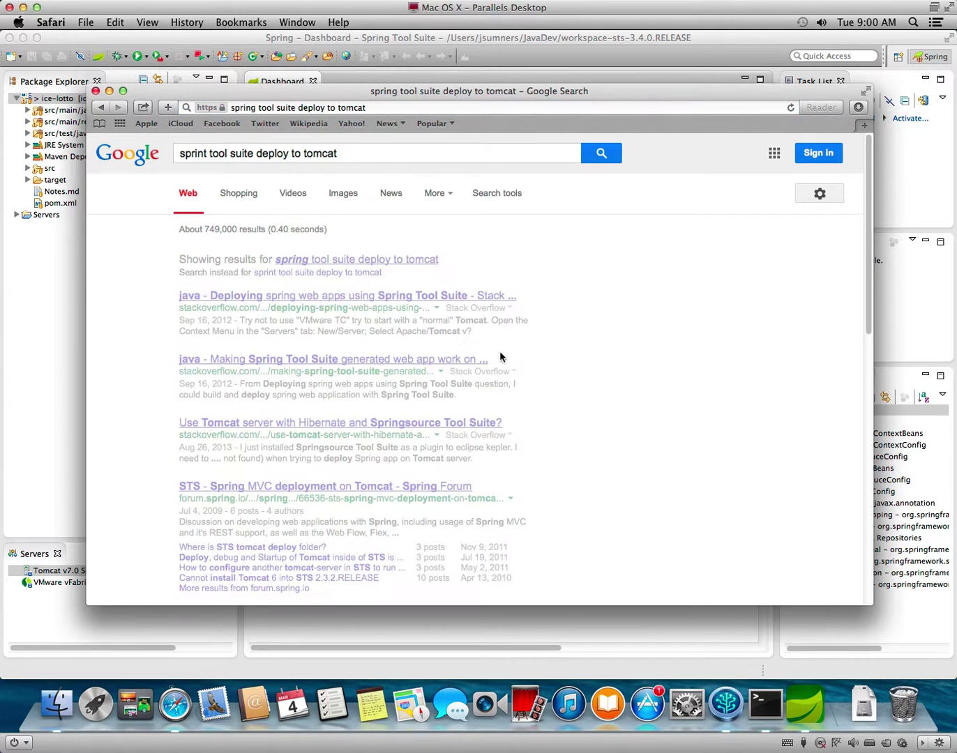
{"action": "left_click", "coordinate": [416, 259]}
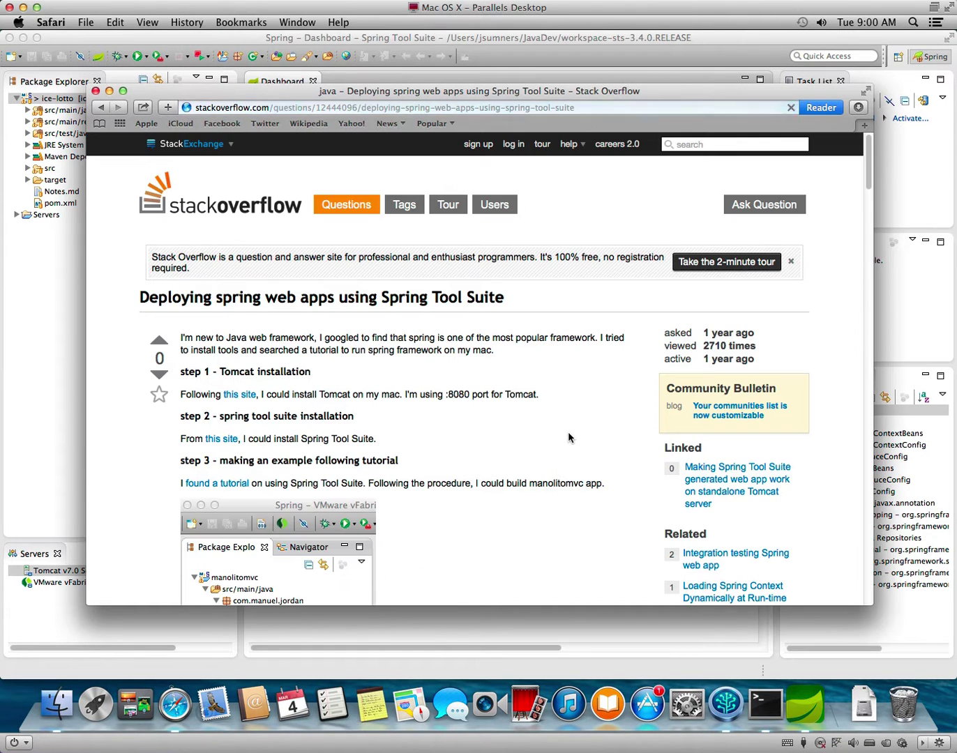
Scroll through the question and its Tomcat answers, then back up.
{"action": "scroll", "coordinate": [568, 432], "scroll_direction": "down", "scroll_amount": 1}
{"action": "scroll", "coordinate": [568, 437], "scroll_direction": "down", "scroll_amount": 5}
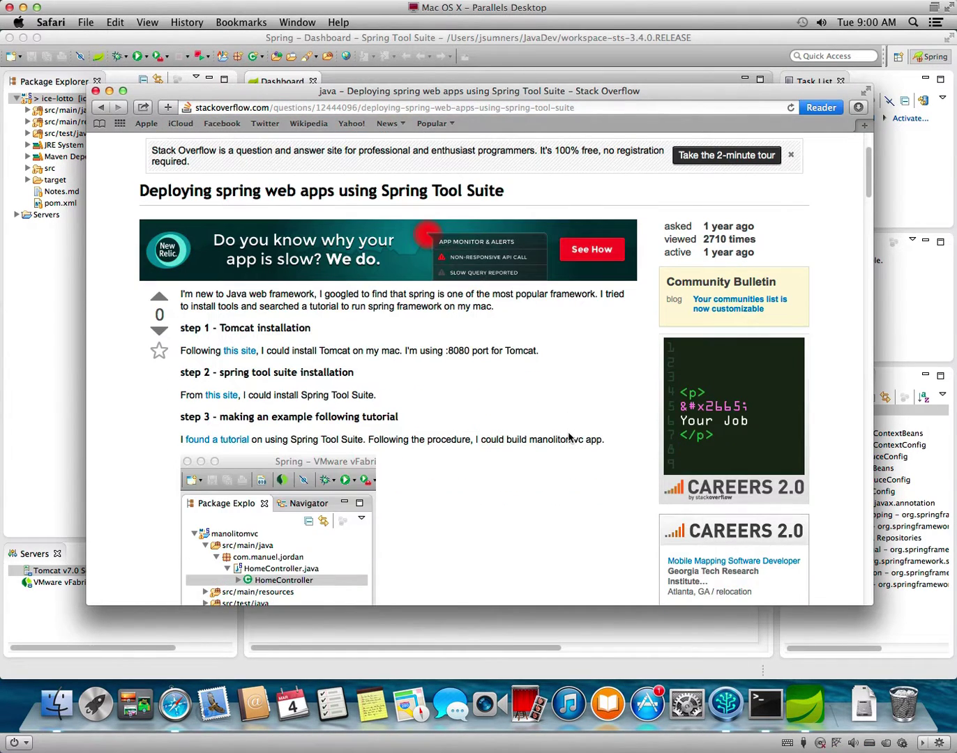
{"action": "scroll", "coordinate": [567, 438], "scroll_direction": "down", "scroll_amount": 5}
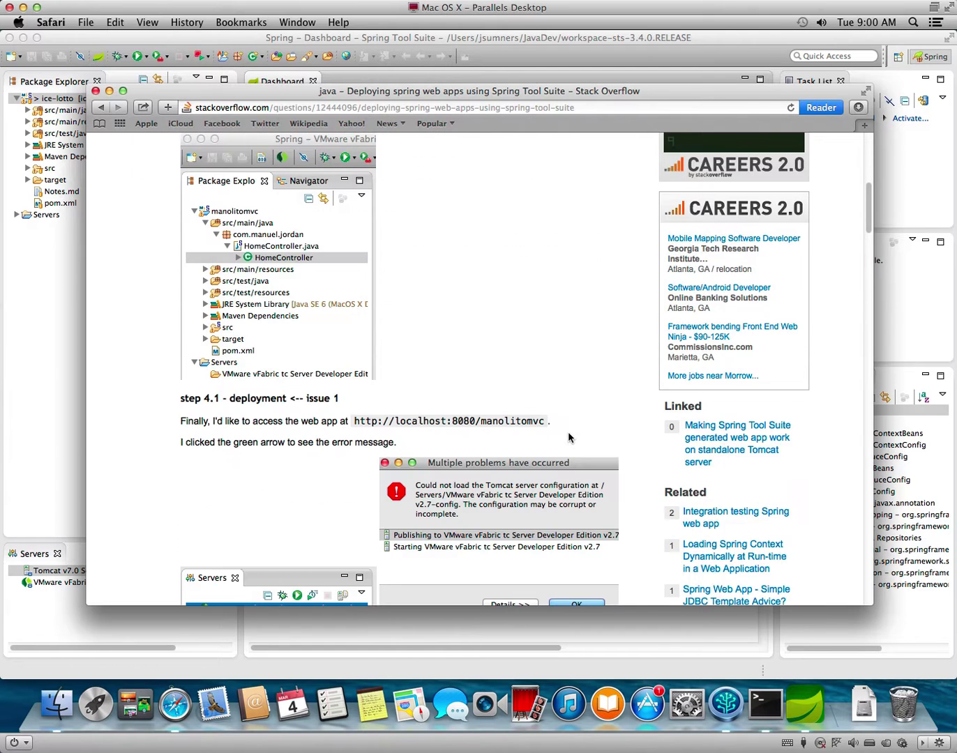
{"action": "scroll", "coordinate": [568, 437], "scroll_direction": "down", "scroll_amount": 1}
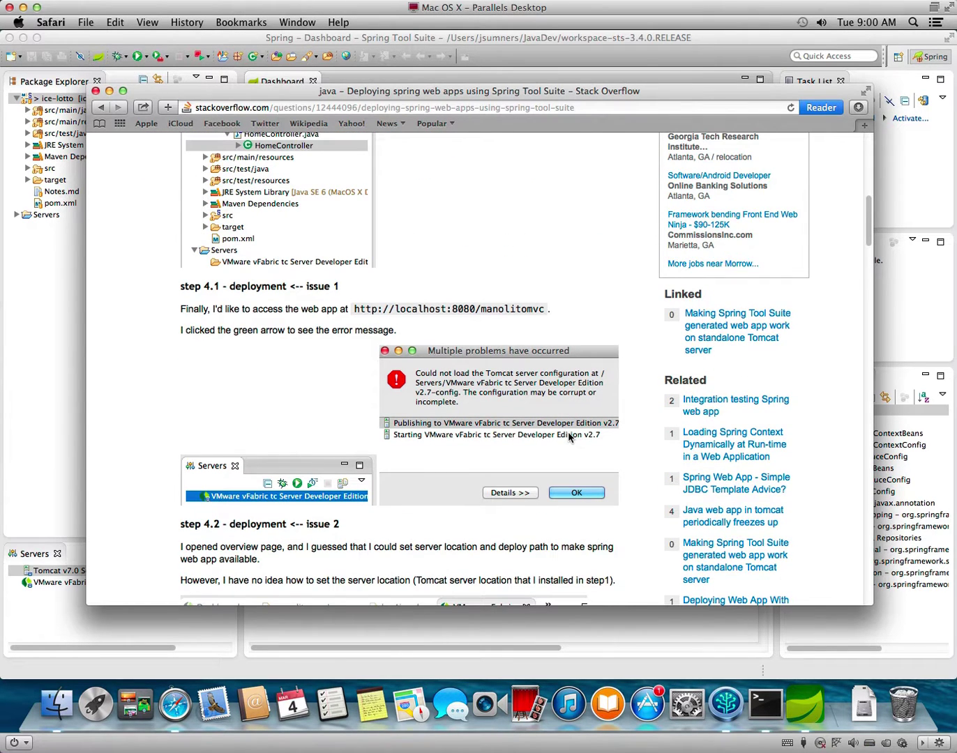
{"action": "scroll", "coordinate": [568, 437], "scroll_direction": "down", "scroll_amount": 4}
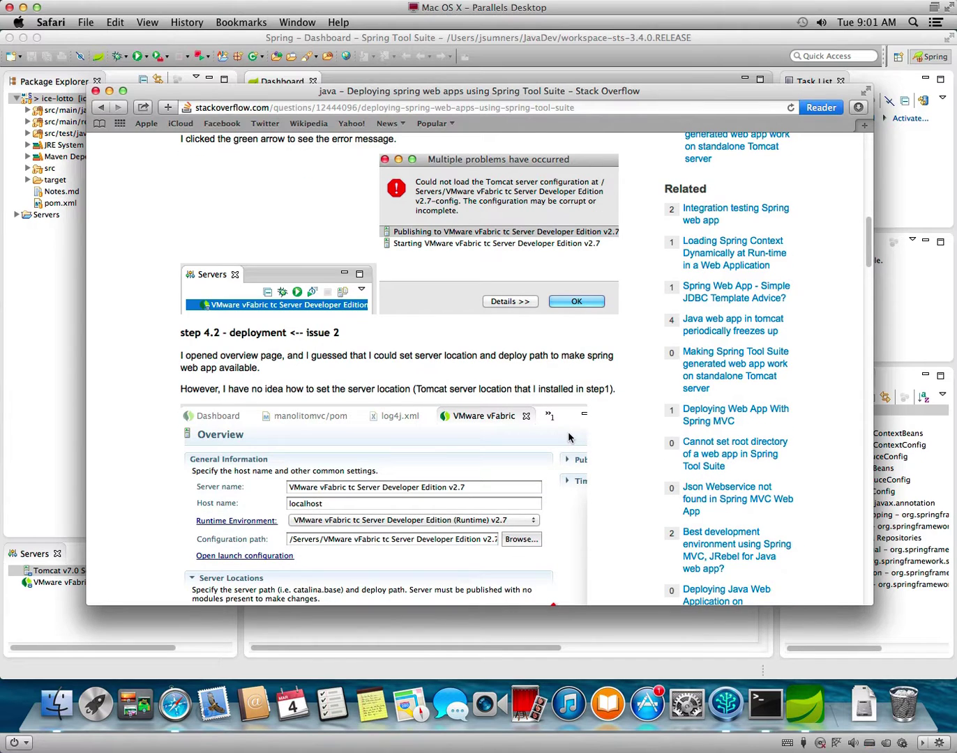
{"action": "scroll", "coordinate": [567, 437], "scroll_direction": "down", "scroll_amount": 5}
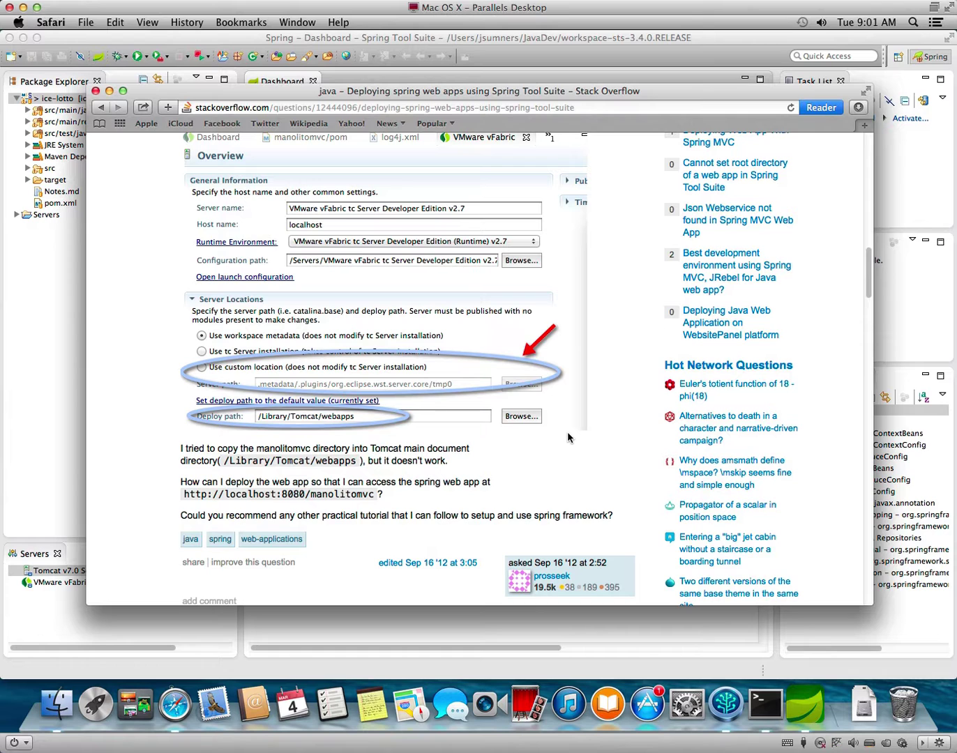
{"action": "scroll", "coordinate": [569, 437], "scroll_direction": "down", "scroll_amount": 1}
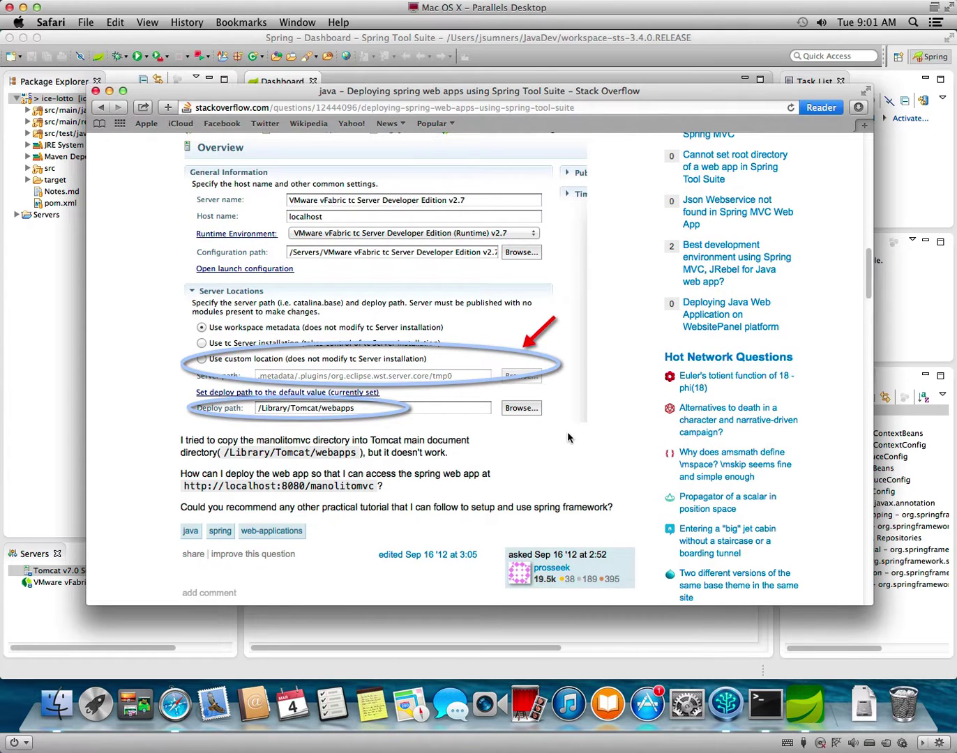
{"action": "scroll", "coordinate": [567, 437], "scroll_direction": "down", "scroll_amount": 2}
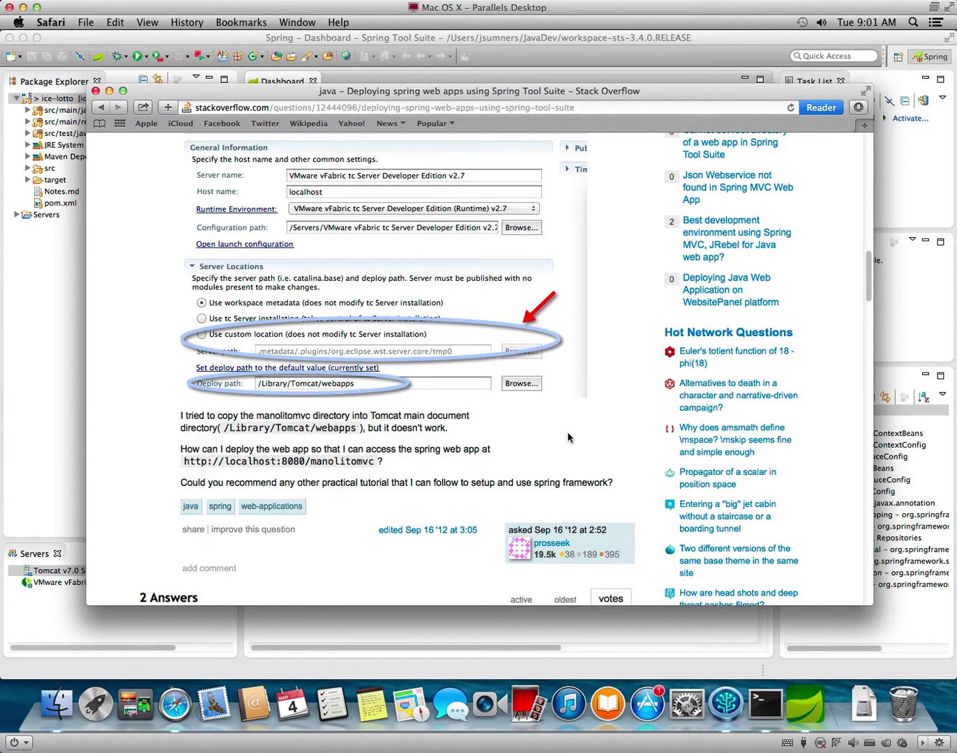
{"action": "scroll", "coordinate": [567, 437], "scroll_direction": "down", "scroll_amount": 5}
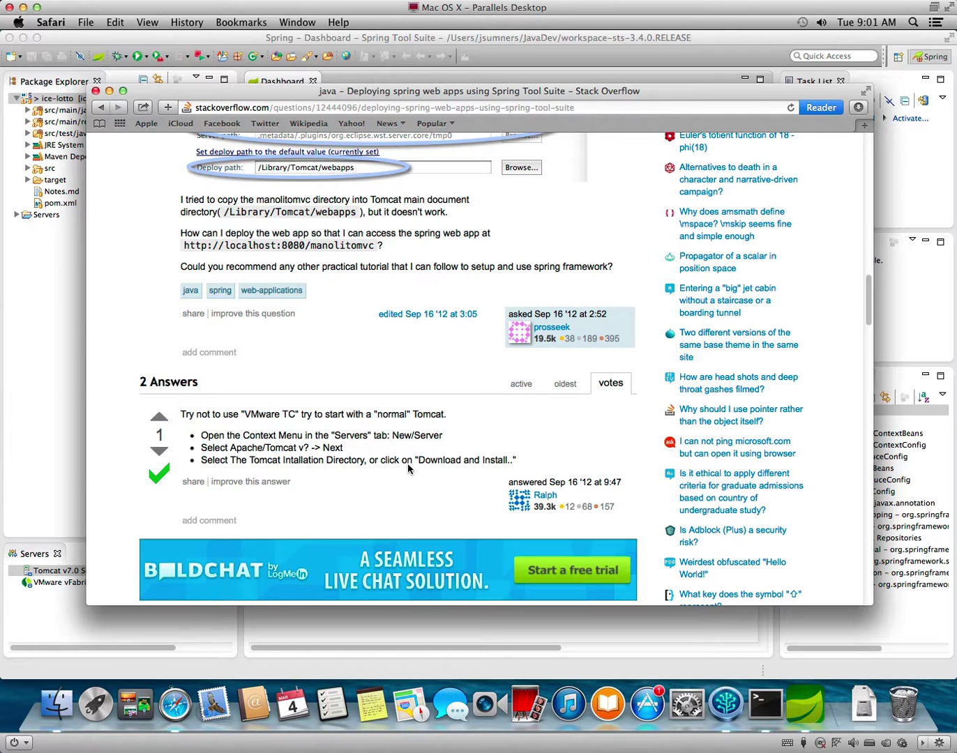
{"action": "scroll", "coordinate": [409, 463], "scroll_direction": "down", "scroll_amount": 6}
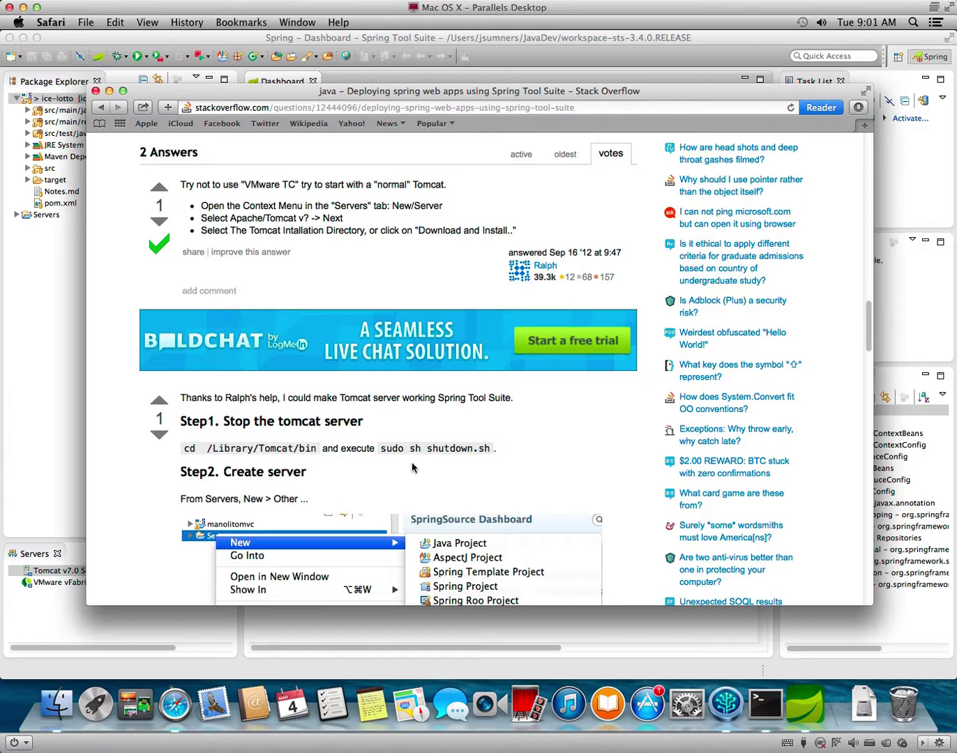
{"action": "scroll", "coordinate": [411, 467], "scroll_direction": "down", "scroll_amount": 1}
{"action": "scroll", "coordinate": [412, 467], "scroll_direction": "down", "scroll_amount": 12}
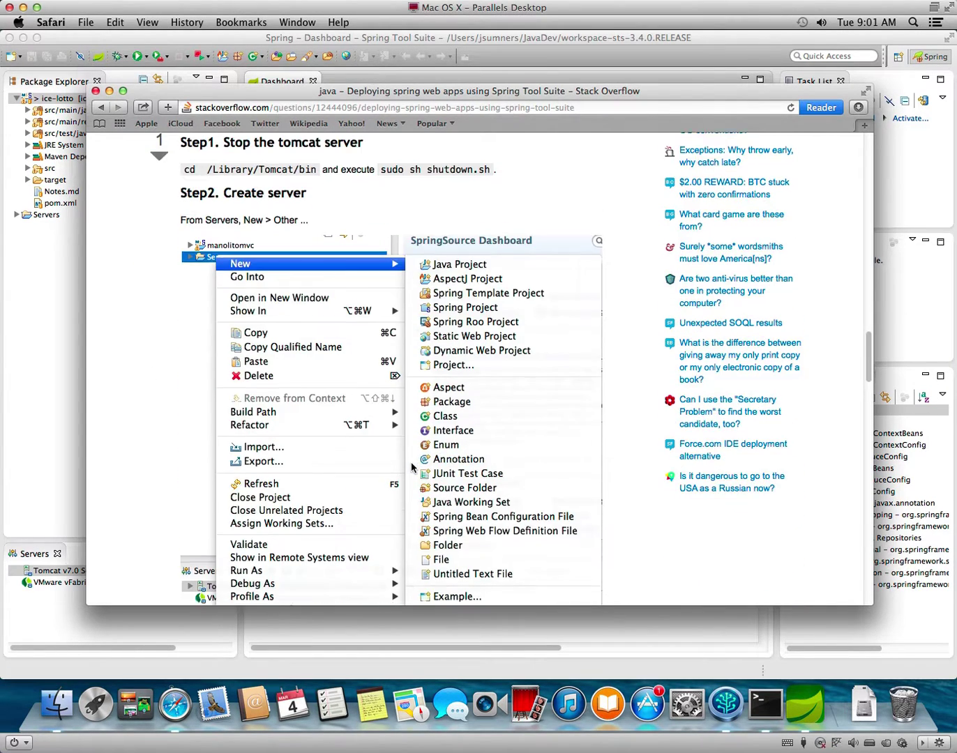
{"action": "scroll", "coordinate": [410, 467], "scroll_direction": "down", "scroll_amount": 15}
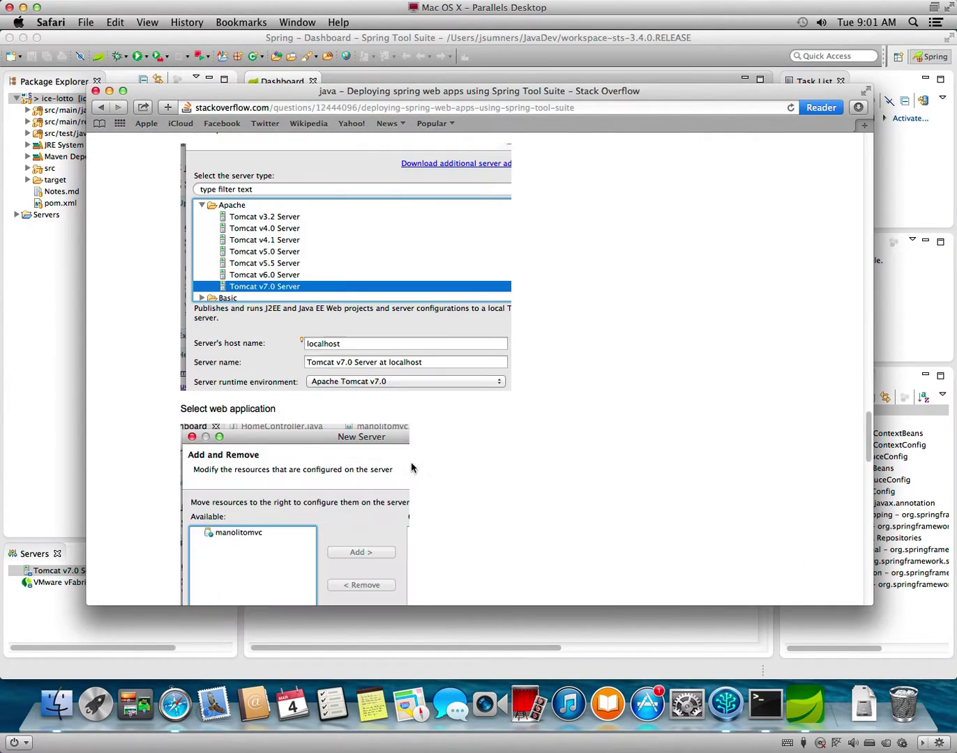
{"action": "scroll", "coordinate": [411, 467], "scroll_direction": "down", "scroll_amount": 1}
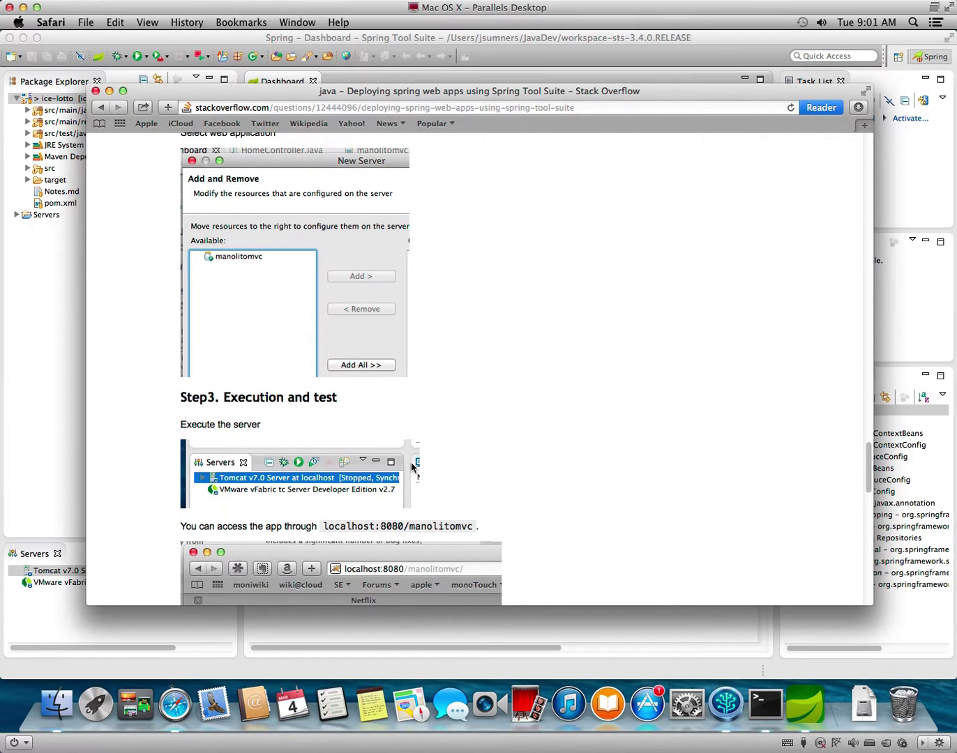
{"action": "scroll", "coordinate": [410, 467], "scroll_direction": "down", "scroll_amount": 6}
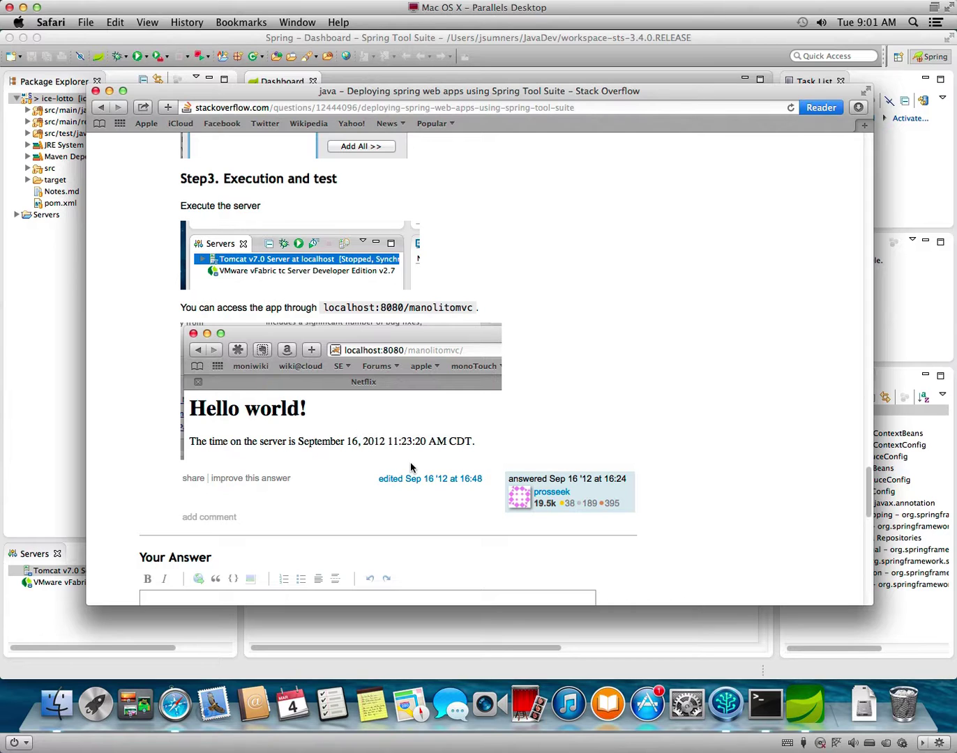
{"action": "scroll", "coordinate": [411, 461], "scroll_direction": "up", "scroll_amount": 20}
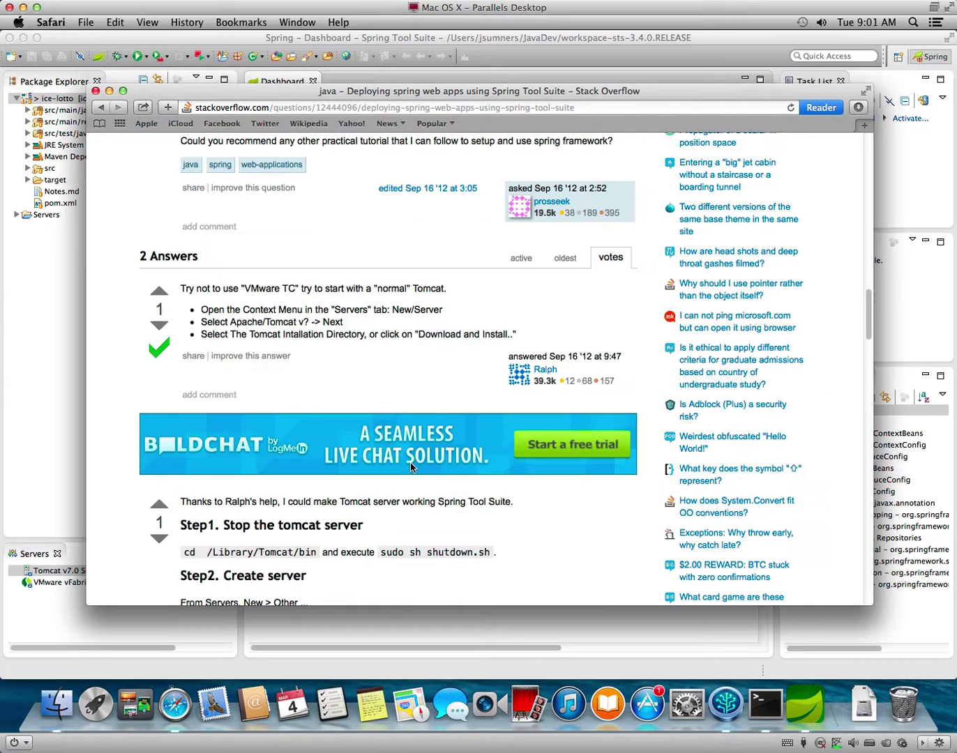
{"action": "scroll", "coordinate": [410, 462], "scroll_direction": "up", "scroll_amount": 3}
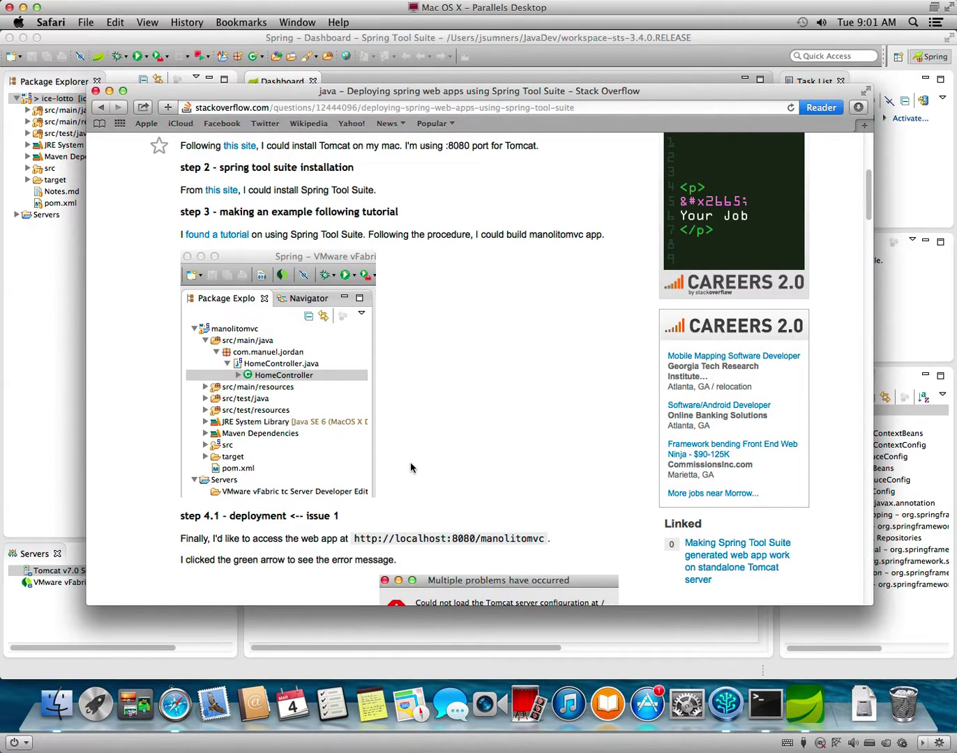
Return to the search results, open the Spring forum Tomcat deployment thread, then switch back to STS.
{"action": "left_click", "coordinate": [102, 107]}
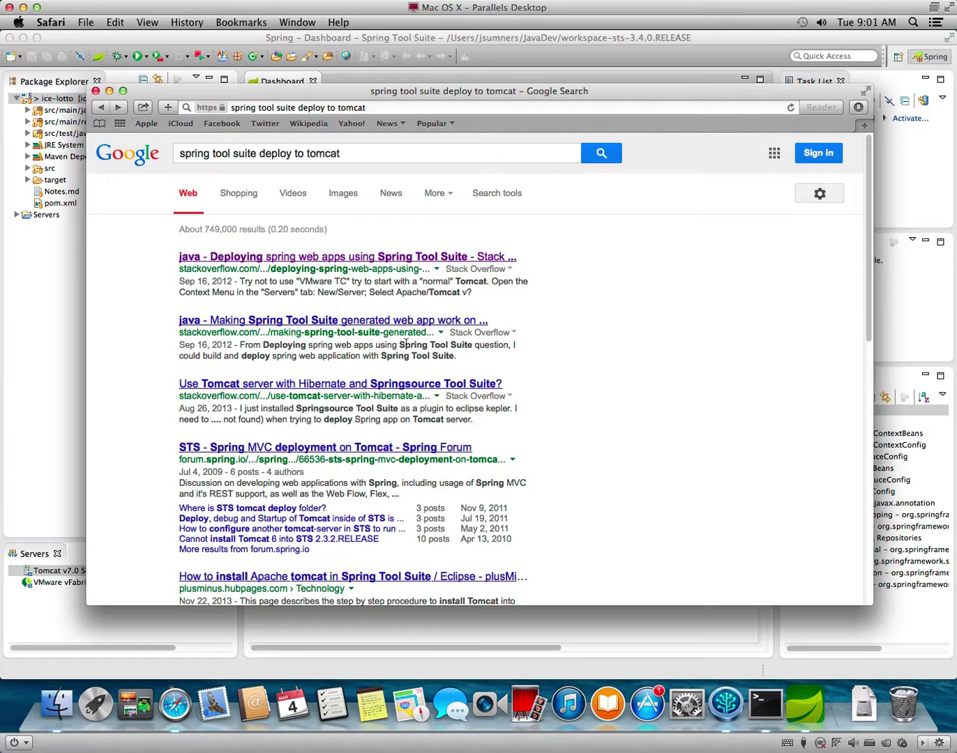
{"action": "left_click", "coordinate": [430, 450]}
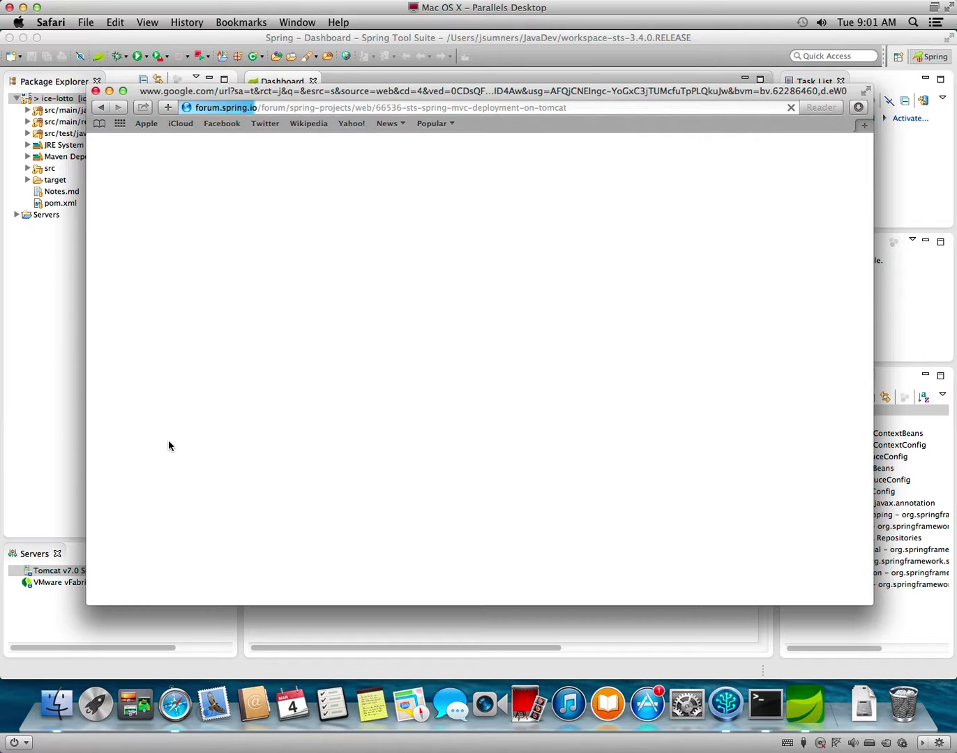
{"action": "left_click", "coordinate": [42, 437]}
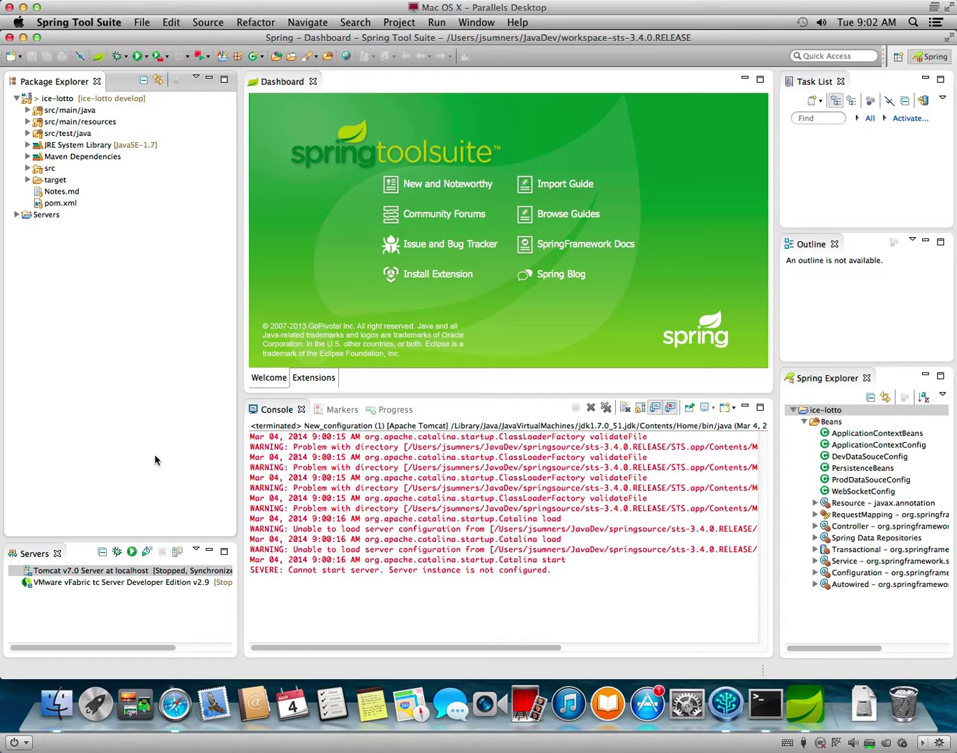
Delete the Tomcat v7.0 server from the Servers view.
{"action": "right_click", "coordinate": [117, 576]}
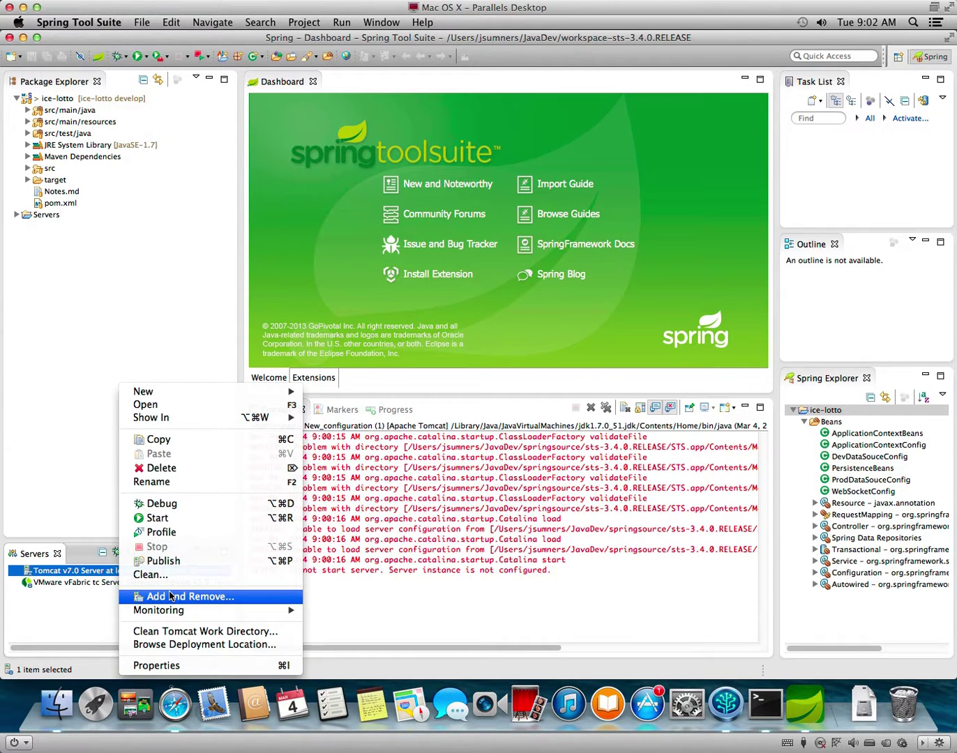
{"action": "left_click", "coordinate": [164, 474]}
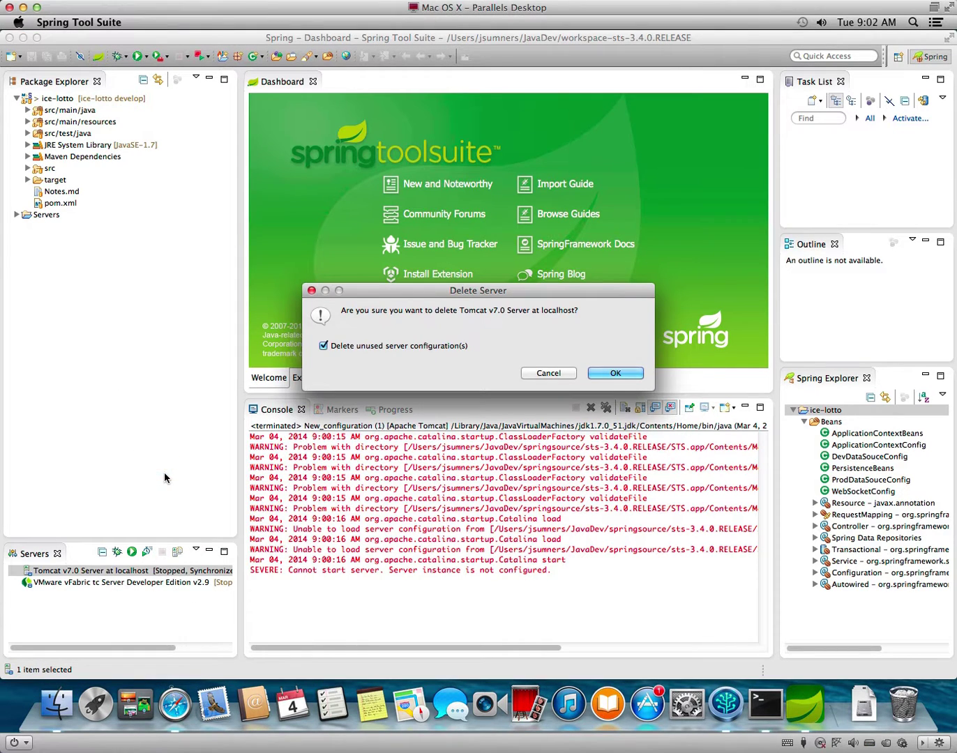
{"action": "left_click", "coordinate": [615, 379]}
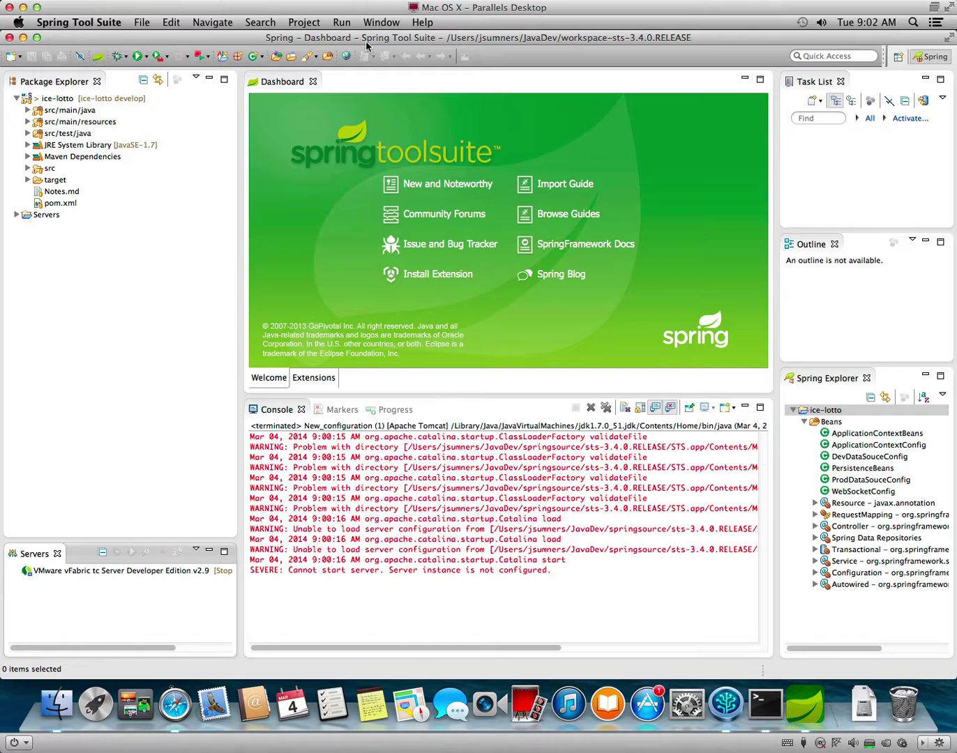
Delete the New_configuration launch configuration and close Run Configurations.
{"action": "left_click", "coordinate": [341, 23]}
{"action": "left_click", "coordinate": [369, 100]}
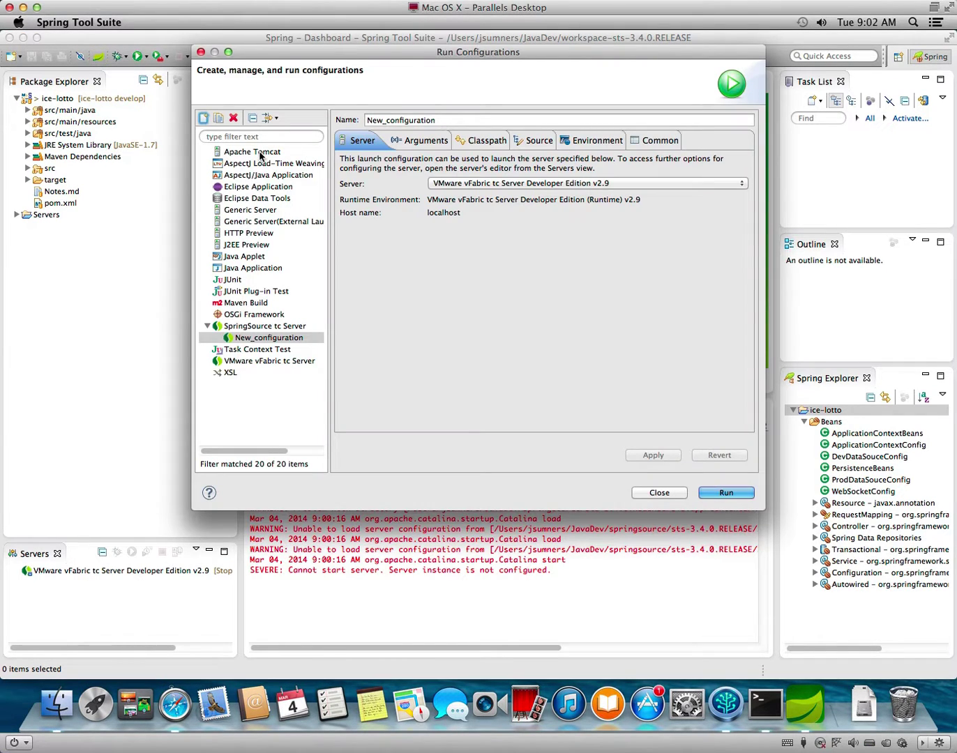
{"action": "left_click", "coordinate": [235, 119]}
{"action": "left_click", "coordinate": [628, 290]}
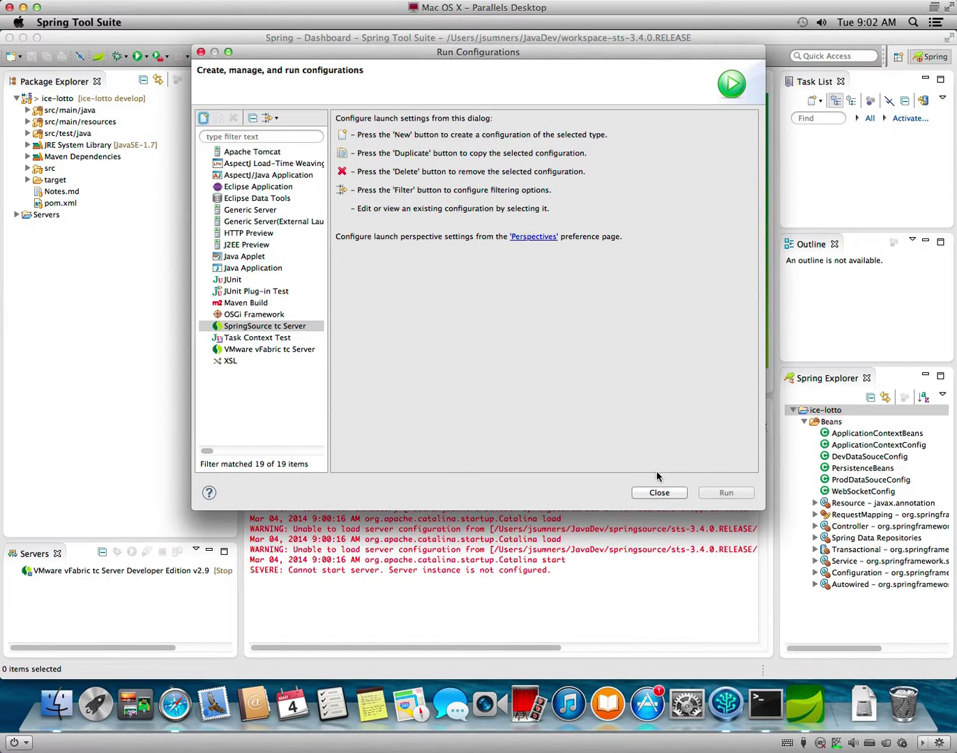
{"action": "left_click", "coordinate": [660, 493]}
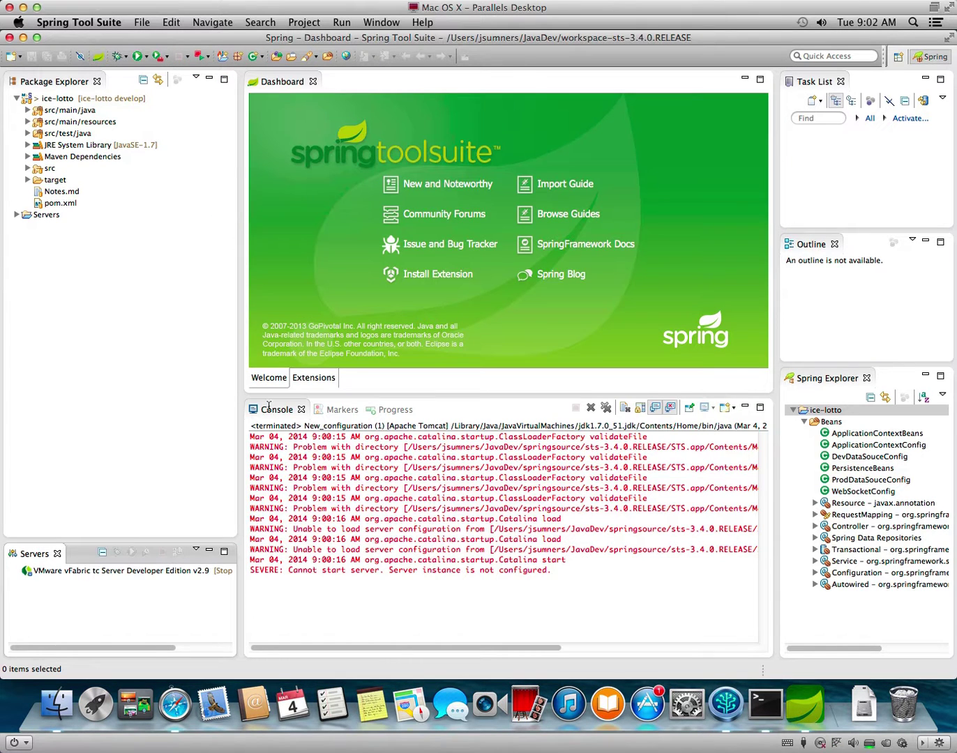
Start a new server of type Apache Tomcat v7.0 Server.
{"action": "right_click", "coordinate": [95, 590]}
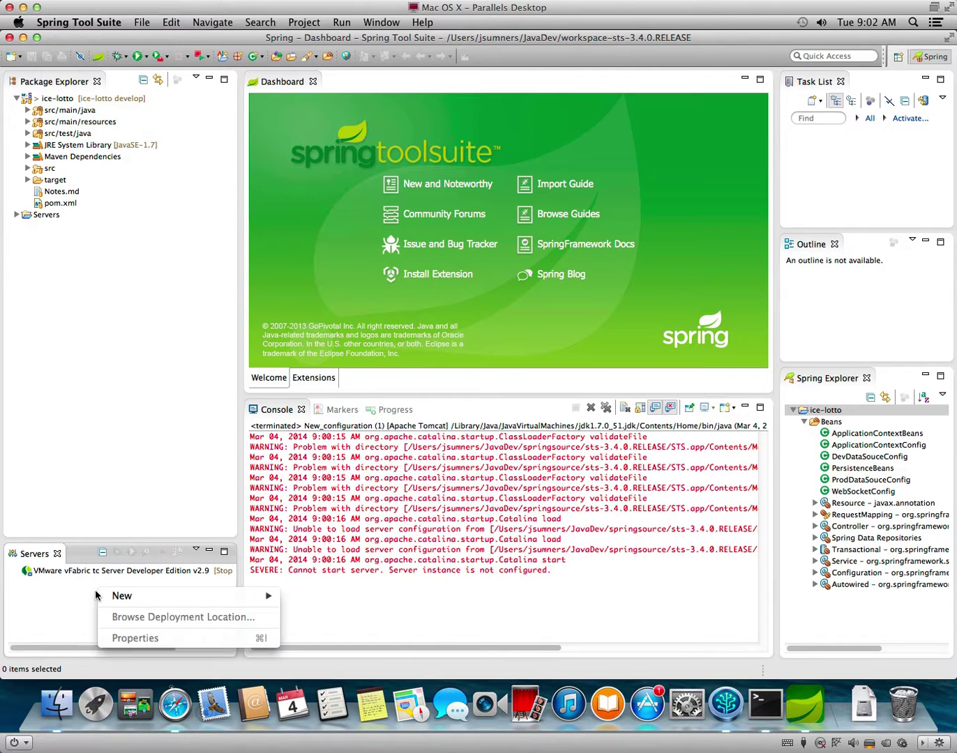
{"action": "mouse_move", "coordinate": [158, 598]}
{"action": "left_click", "coordinate": [299, 597]}
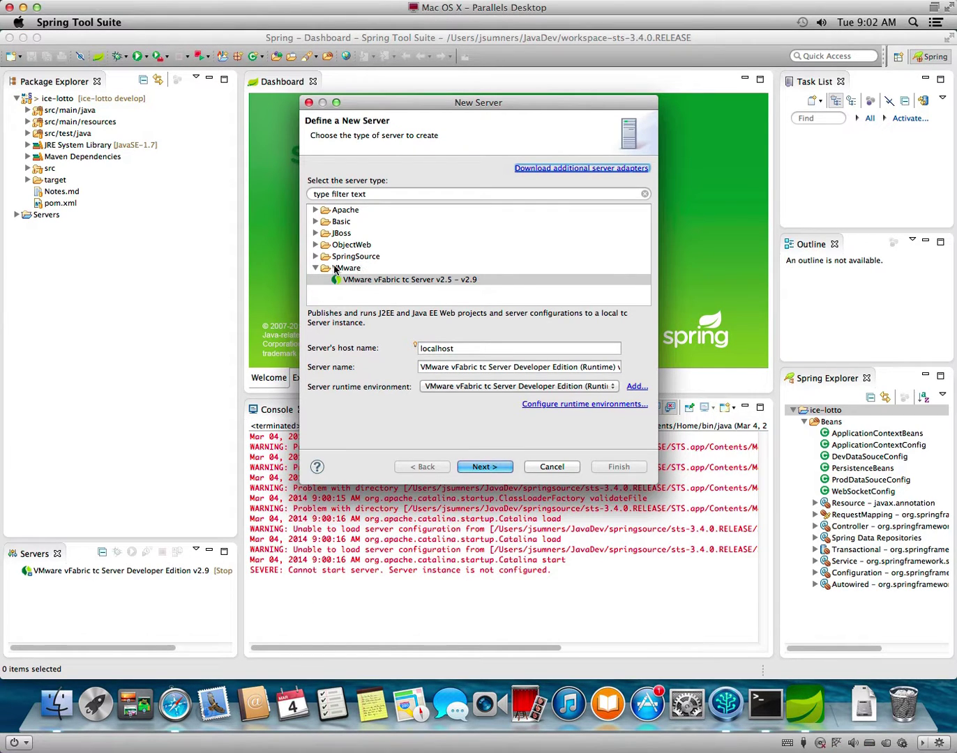
{"action": "left_click", "coordinate": [316, 211]}
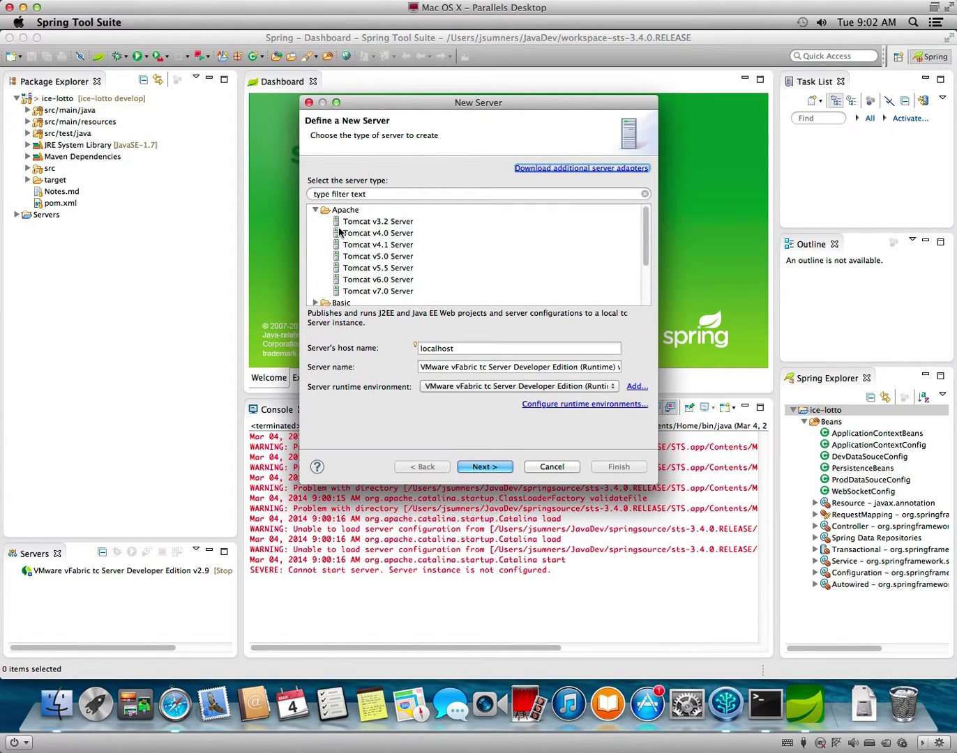
{"action": "left_click", "coordinate": [364, 291]}
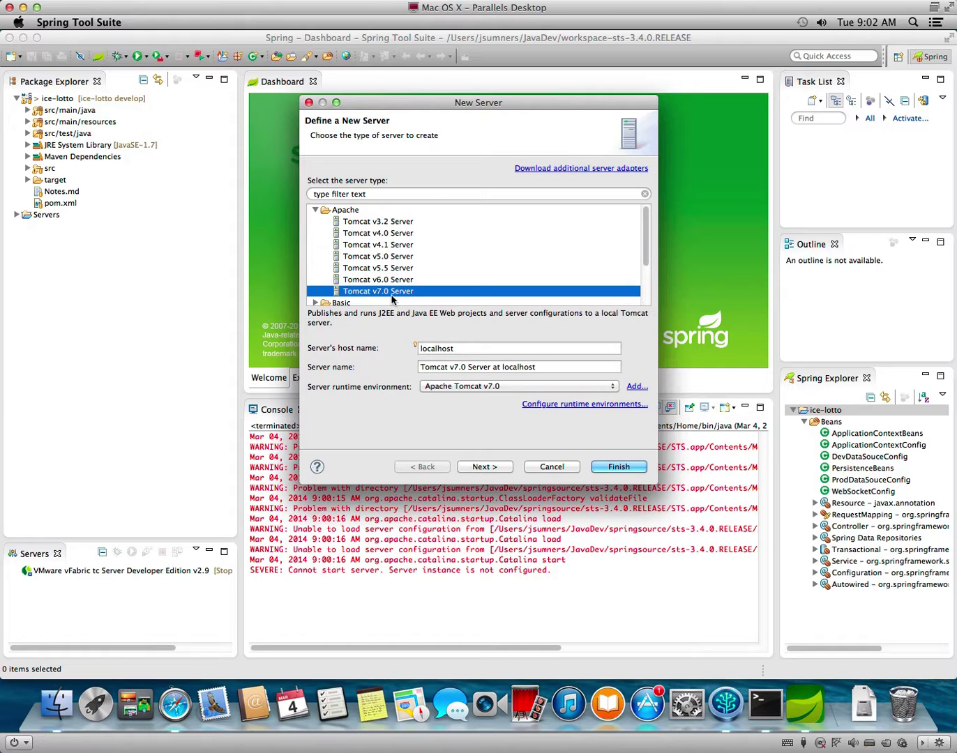
Remove both Apache Tomcat v7.0 runtime environments and return to the server wizard.
{"action": "left_click", "coordinate": [608, 409]}
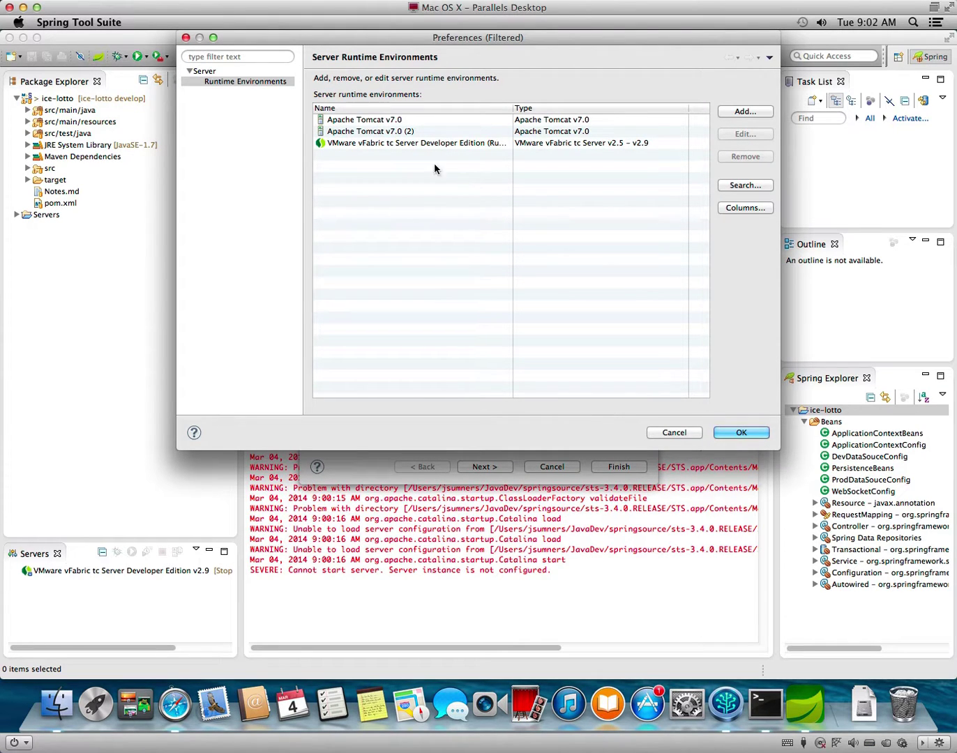
{"action": "left_click", "coordinate": [394, 130]}
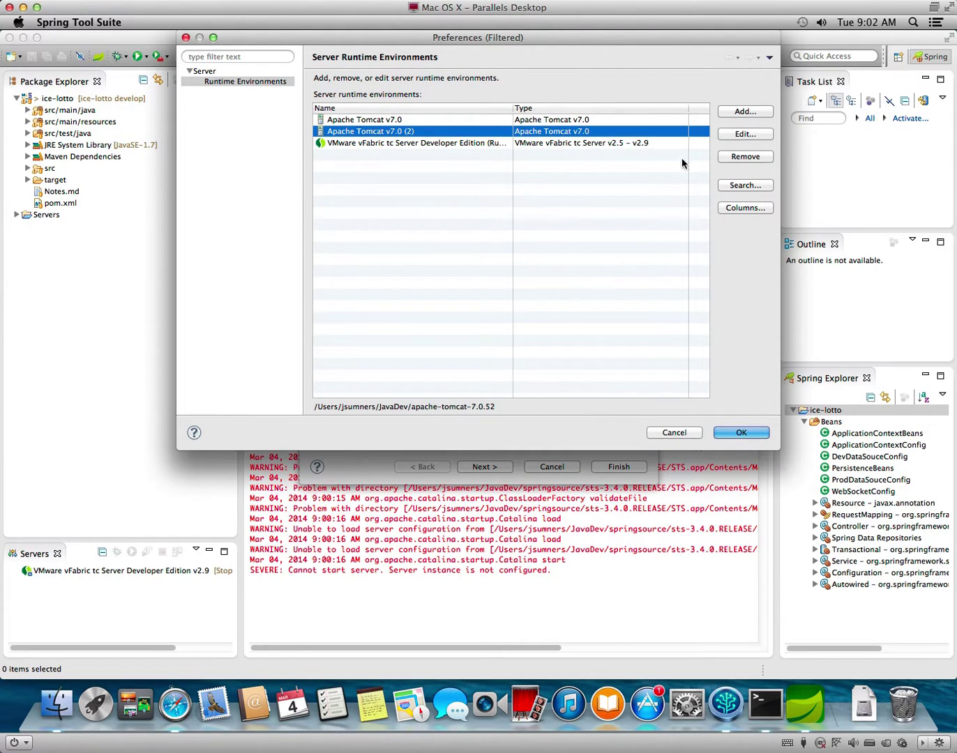
{"action": "left_click", "coordinate": [735, 158]}
{"action": "left_click", "coordinate": [543, 122]}
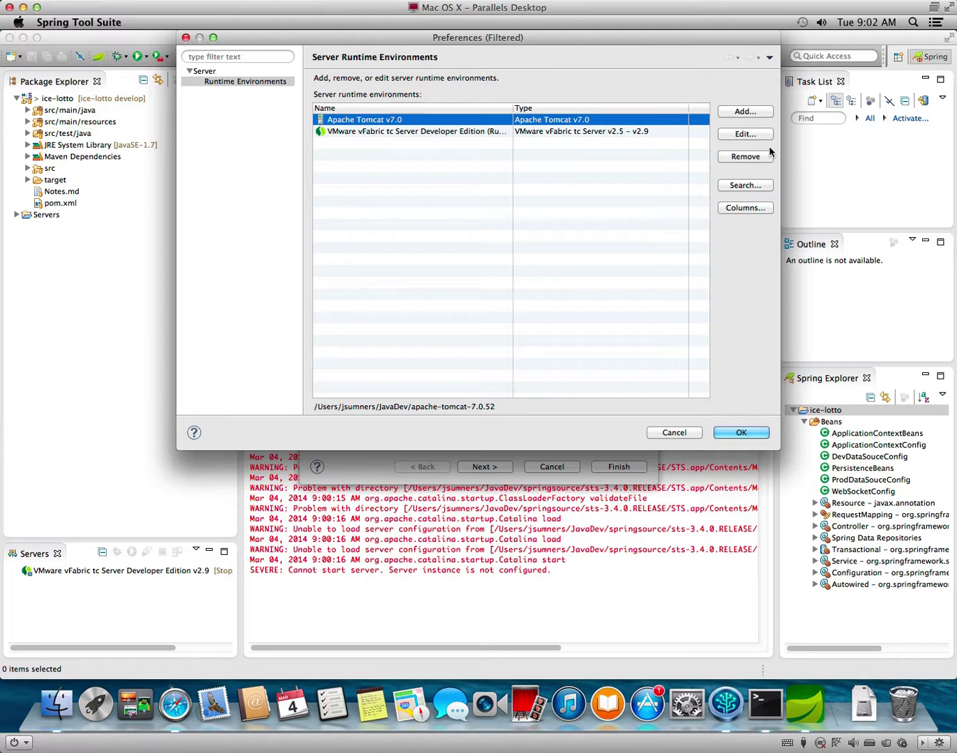
{"action": "left_click", "coordinate": [745, 158]}
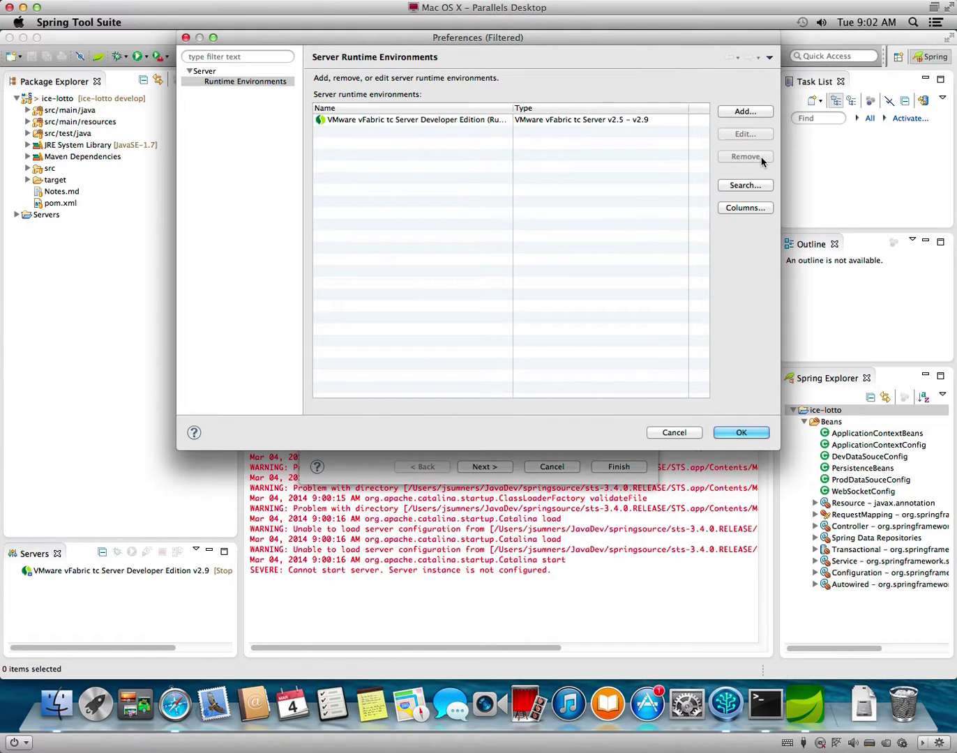
{"action": "left_click", "coordinate": [743, 113]}
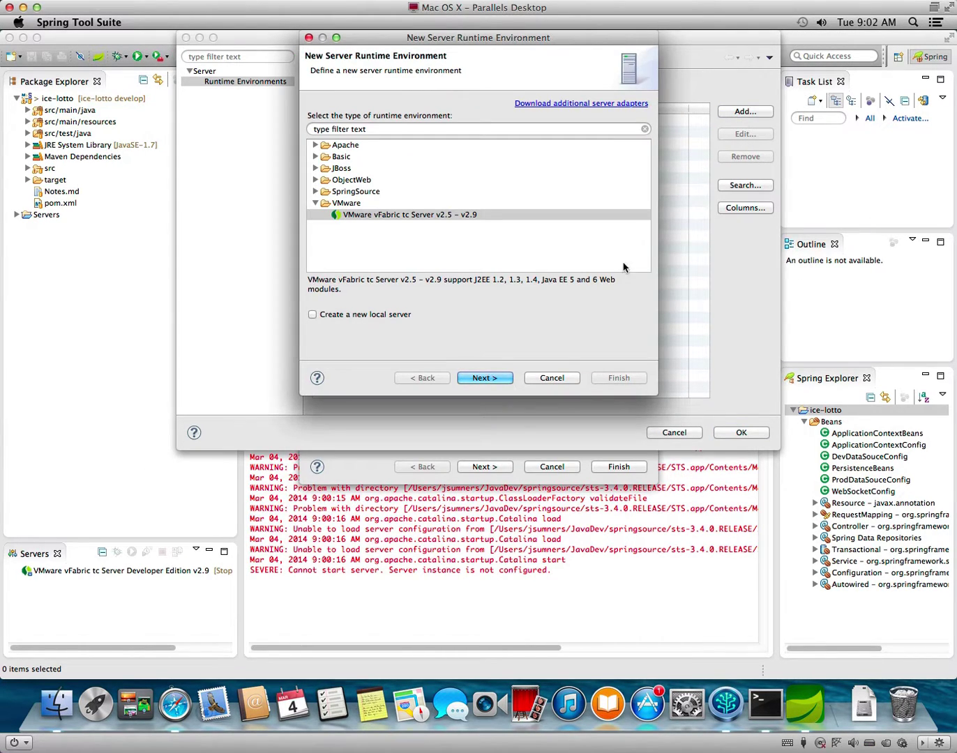
{"action": "left_click", "coordinate": [552, 378]}
{"action": "left_click", "coordinate": [741, 432]}
{"action": "left_click", "coordinate": [548, 364]}
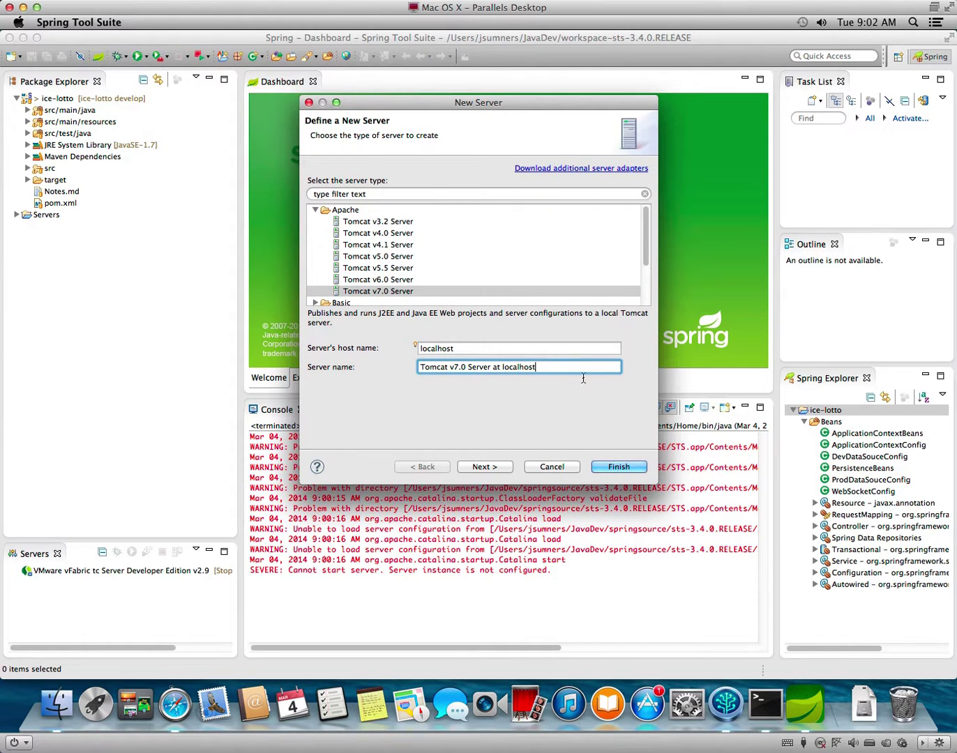
Keep the apache-tomcat-7.0.52 directory, choose JRE Java SE 7 [1.7.0_51], and advance to resources.
{"action": "left_click", "coordinate": [499, 467]}
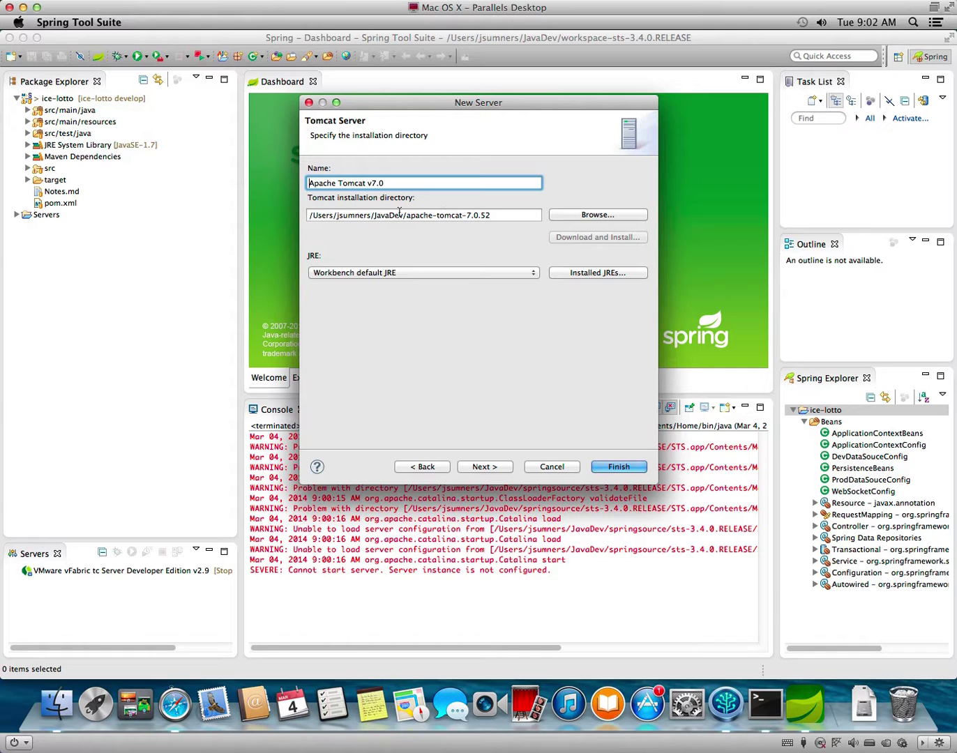
{"action": "left_click", "coordinate": [462, 272]}
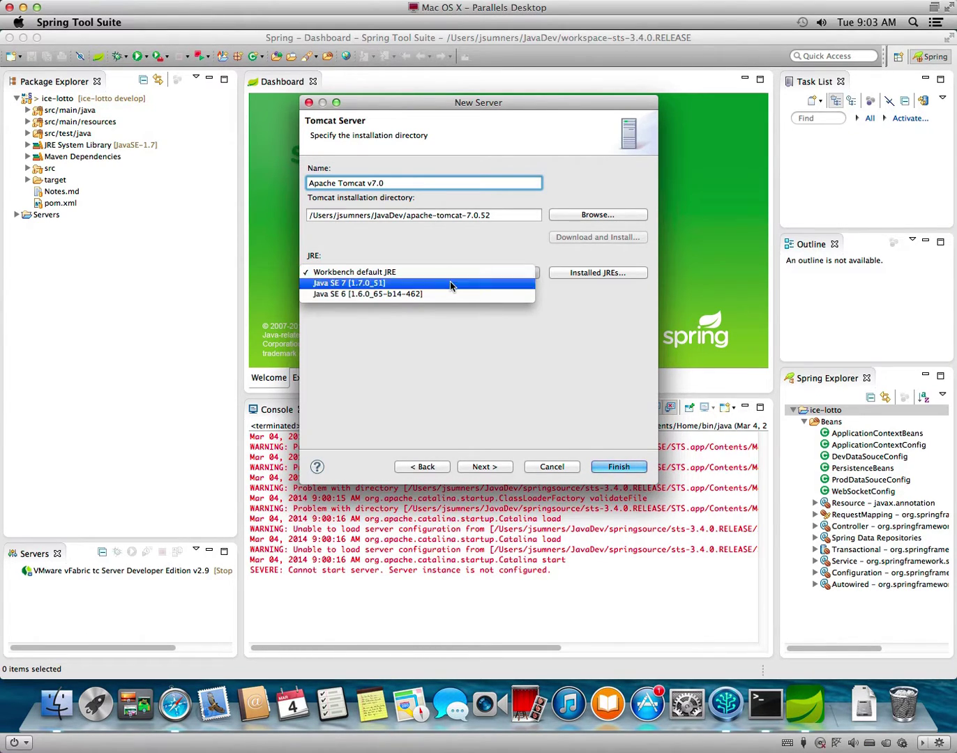
{"action": "left_click", "coordinate": [451, 284]}
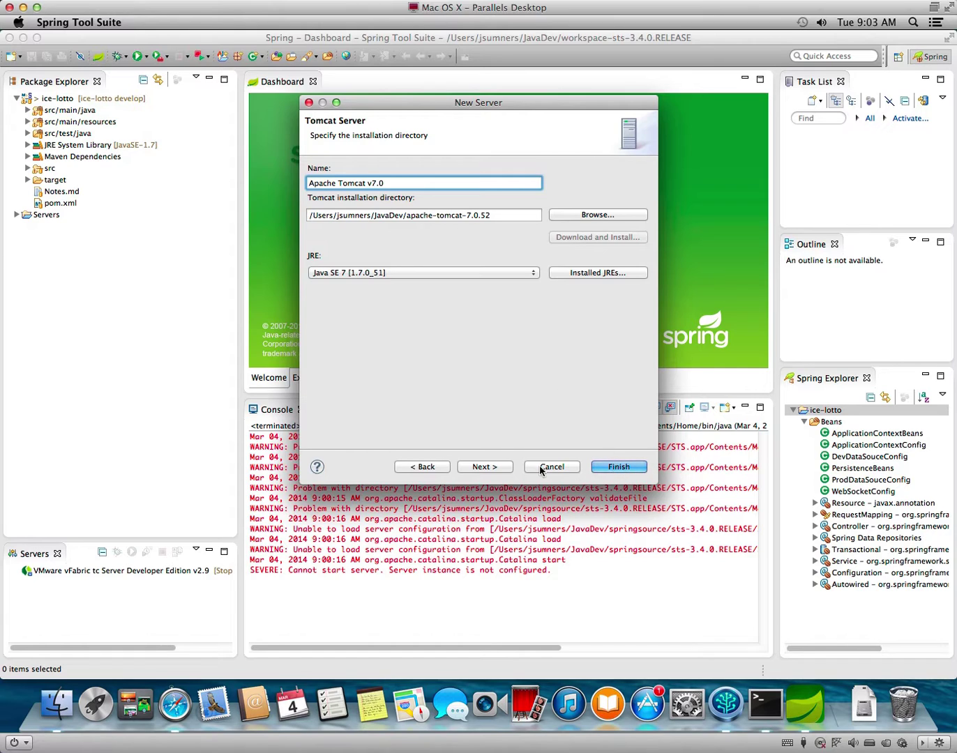
{"action": "left_click", "coordinate": [510, 469]}
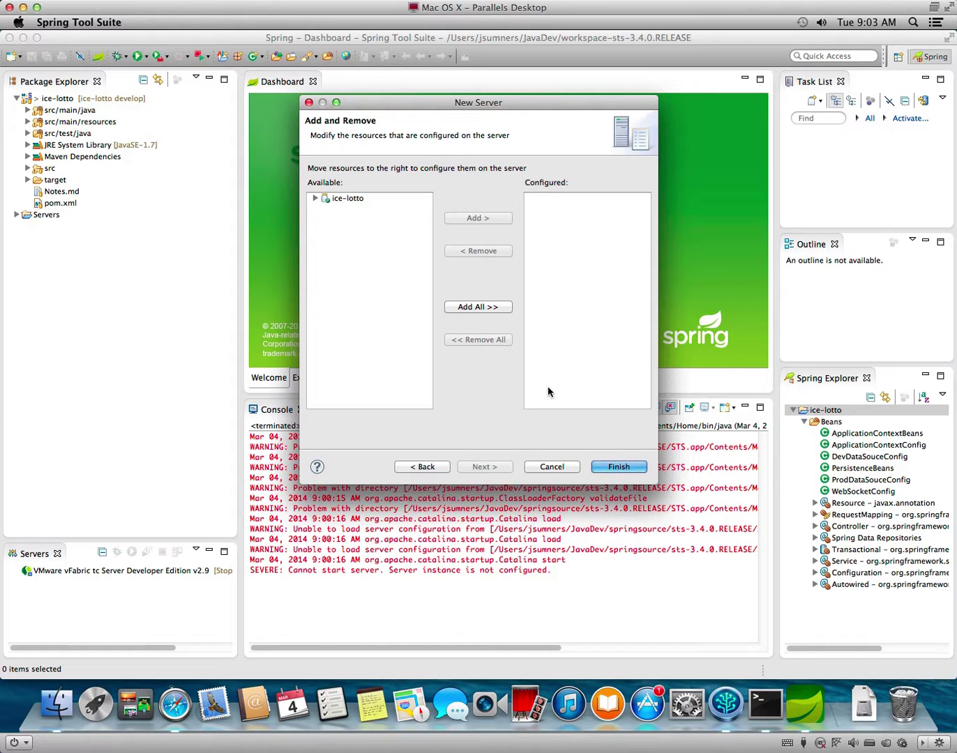
Select ice-lotto in the enlarged dialog and highlight the Tomcat 7.0 Java EE 5/6 error text.
{"action": "left_click", "coordinate": [315, 198]}
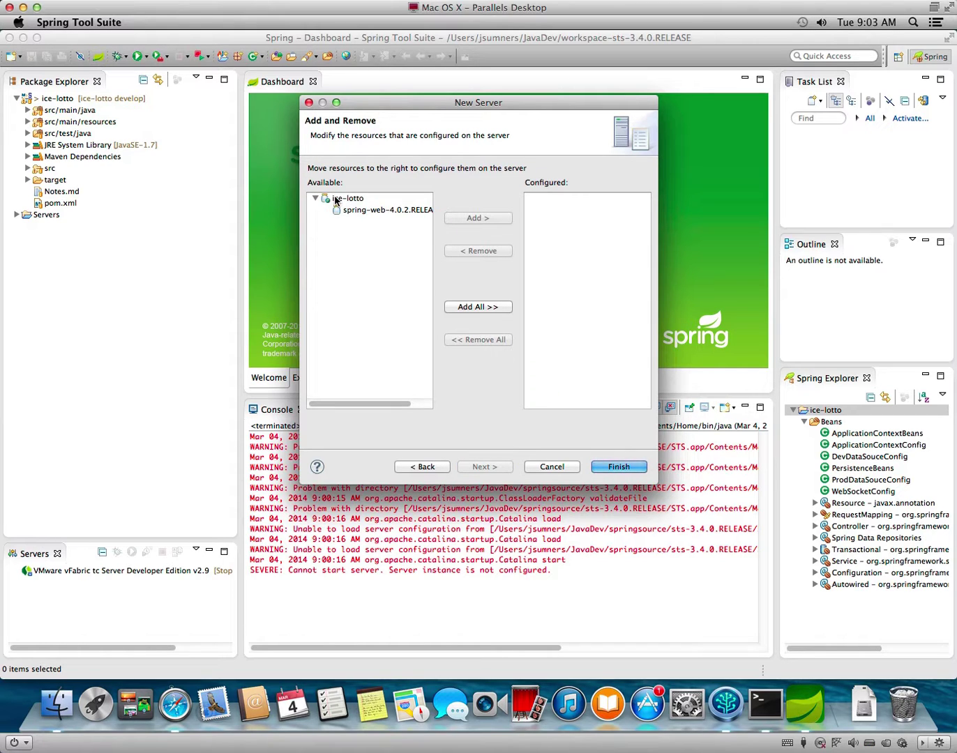
{"action": "left_click", "coordinate": [346, 199]}
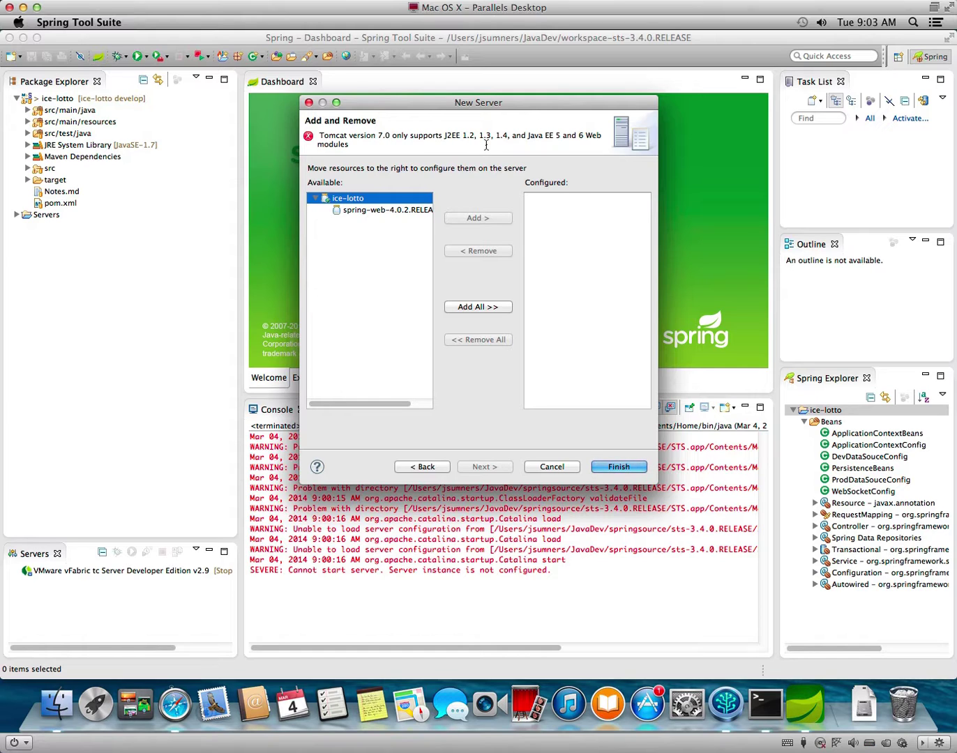
{"action": "left_click", "coordinate": [389, 212]}
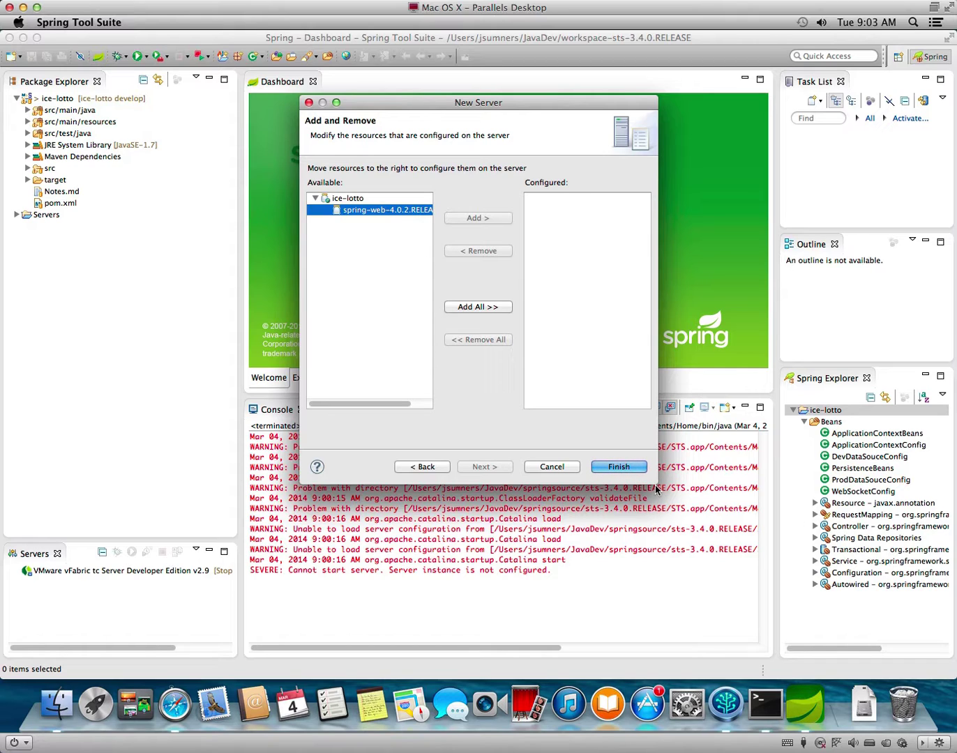
{"action": "left_click_drag", "start_coordinate": [654, 483], "coordinate": [884, 550]}
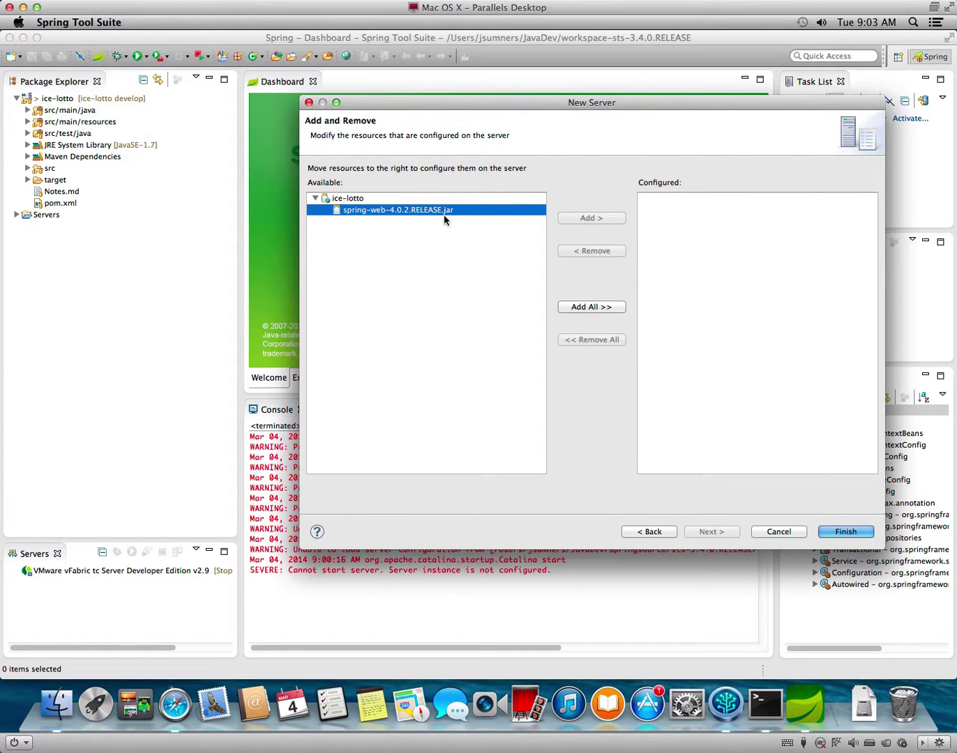
{"action": "left_click", "coordinate": [370, 199]}
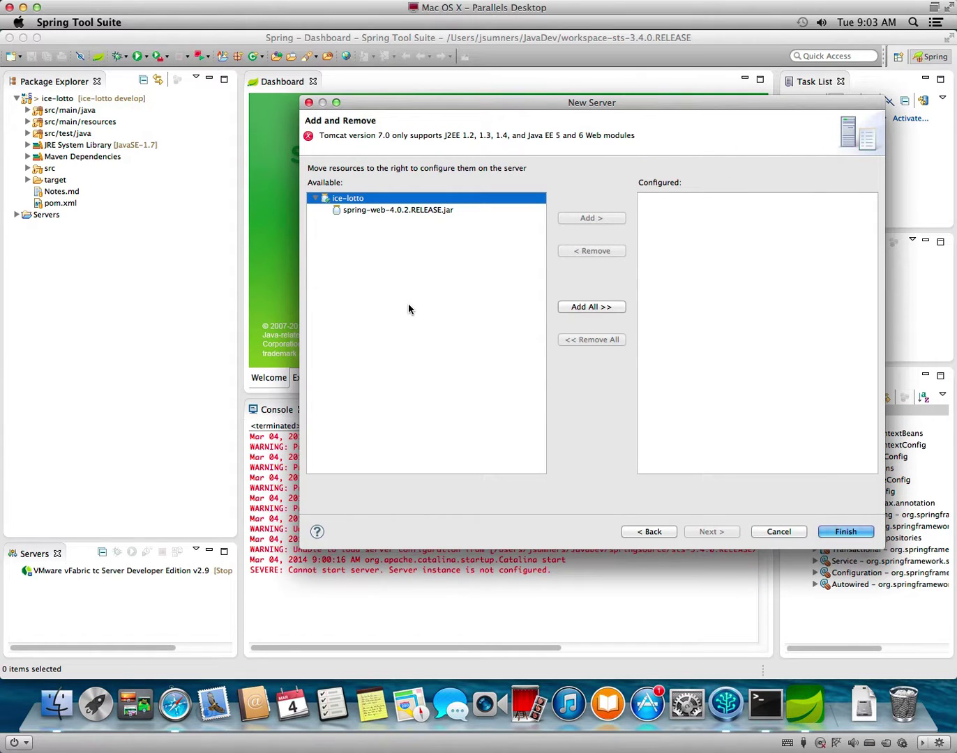
{"action": "left_click_drag", "start_coordinate": [635, 136], "coordinate": [320, 126]}
{"action": "key", "text": "super+c"}
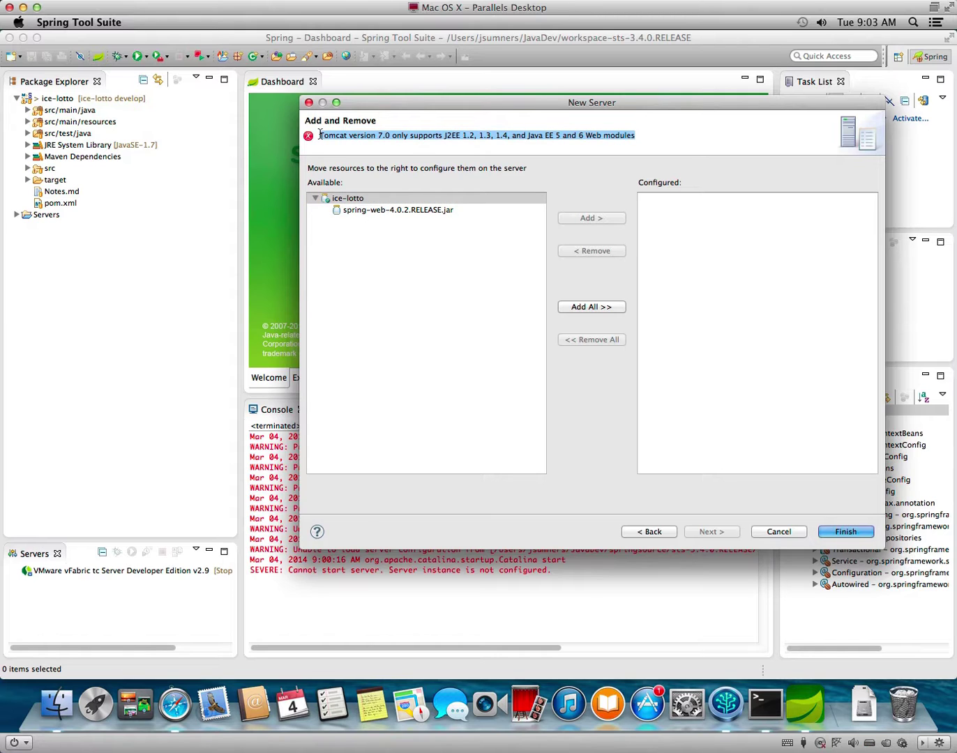
{"action": "left_click", "coordinate": [172, 715]}
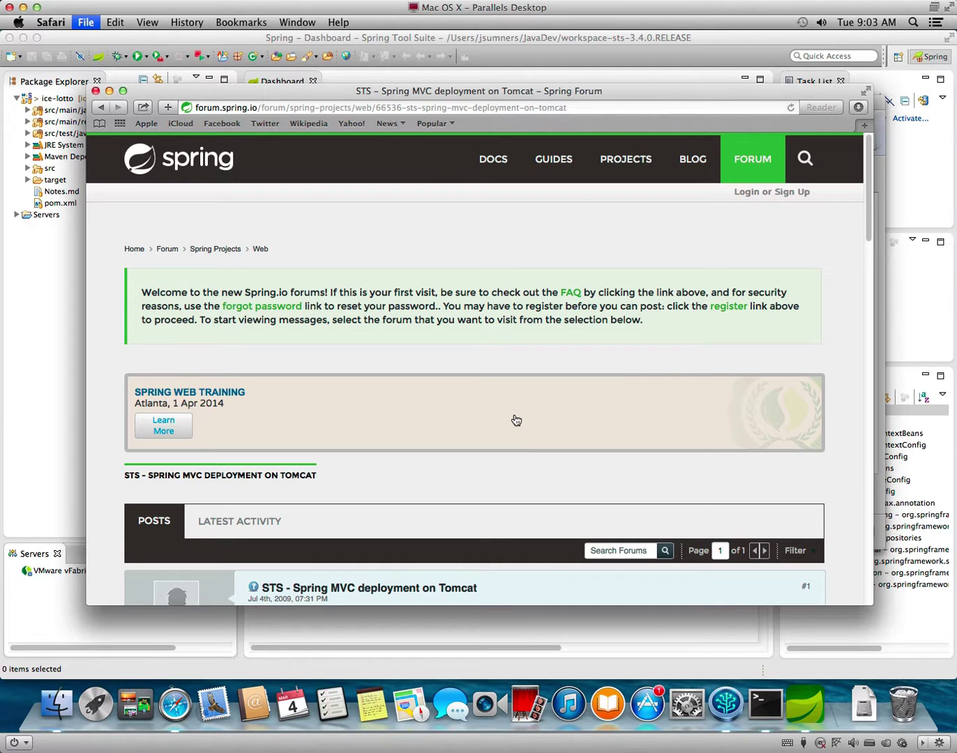
Search Google for the pasted Tomcat error message in quotes.
{"action": "type", "text": "\""}
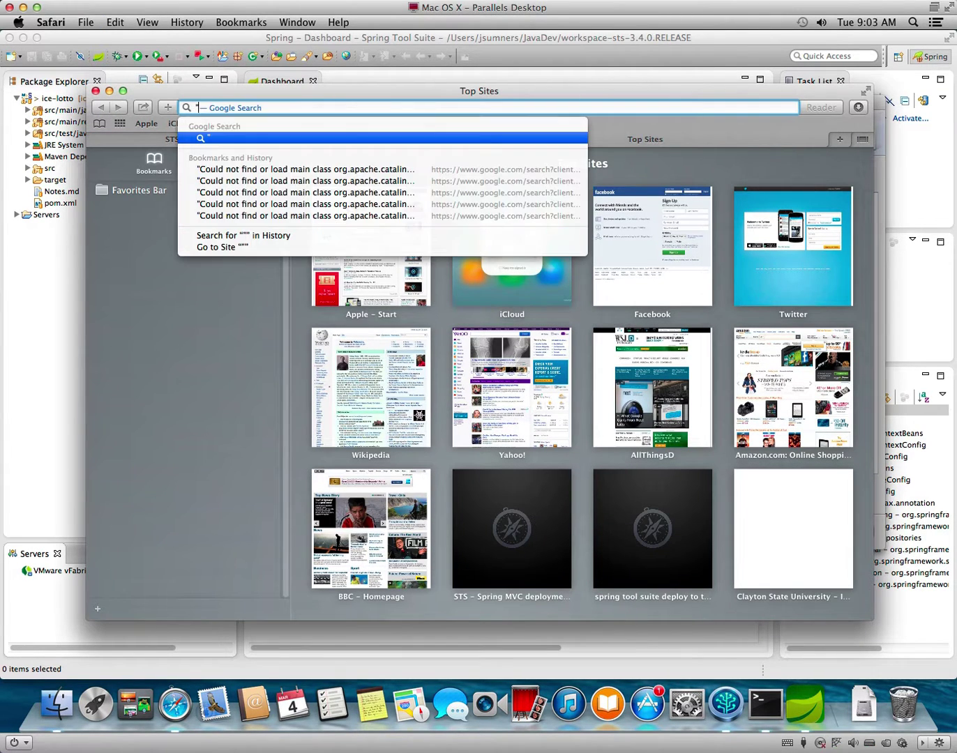
{"action": "key", "text": "super+v"}
{"action": "type", "text": "\""}
{"action": "key", "text": "Return"}
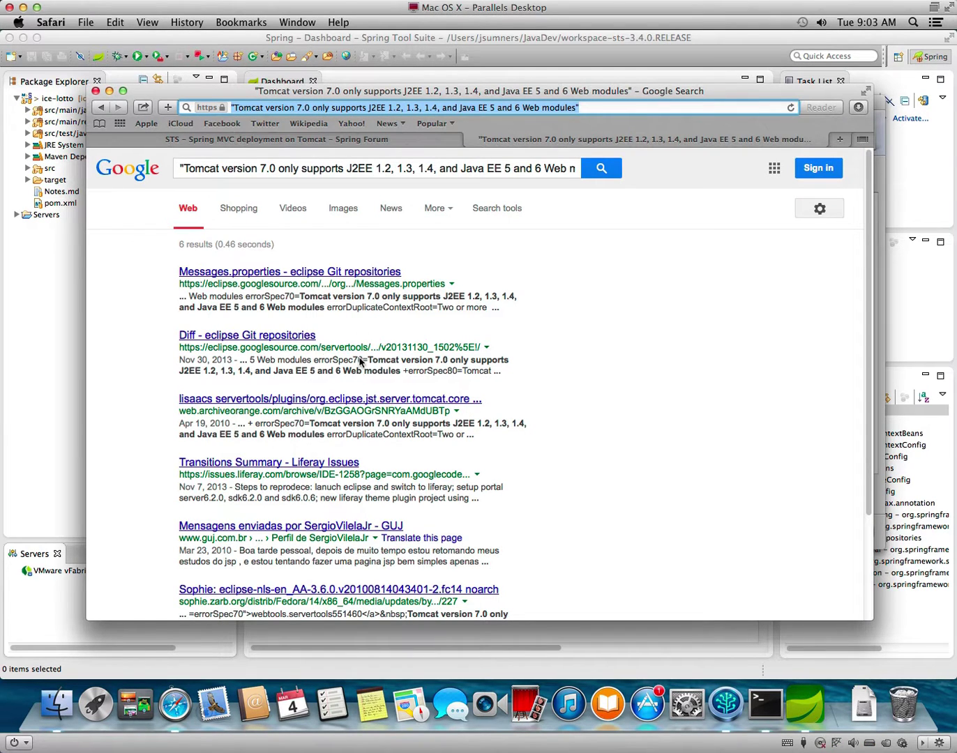
Remove the quotes from the error query and search again.
{"action": "scroll", "coordinate": [511, 473], "scroll_direction": "down", "scroll_amount": 4}
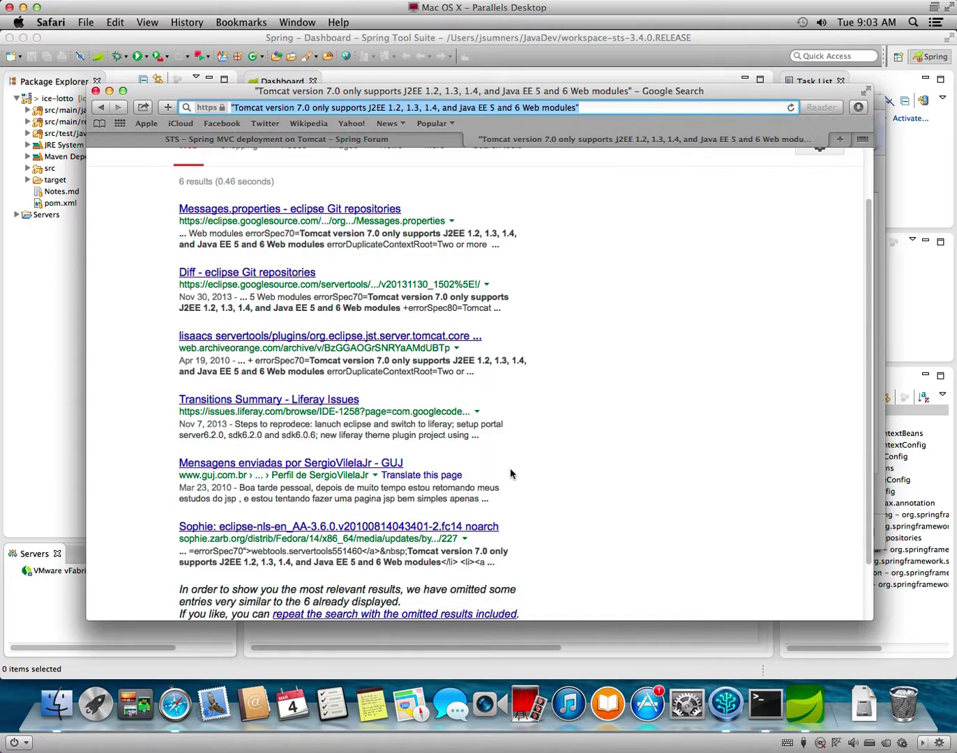
{"action": "scroll", "coordinate": [509, 471], "scroll_direction": "up", "scroll_amount": 4}
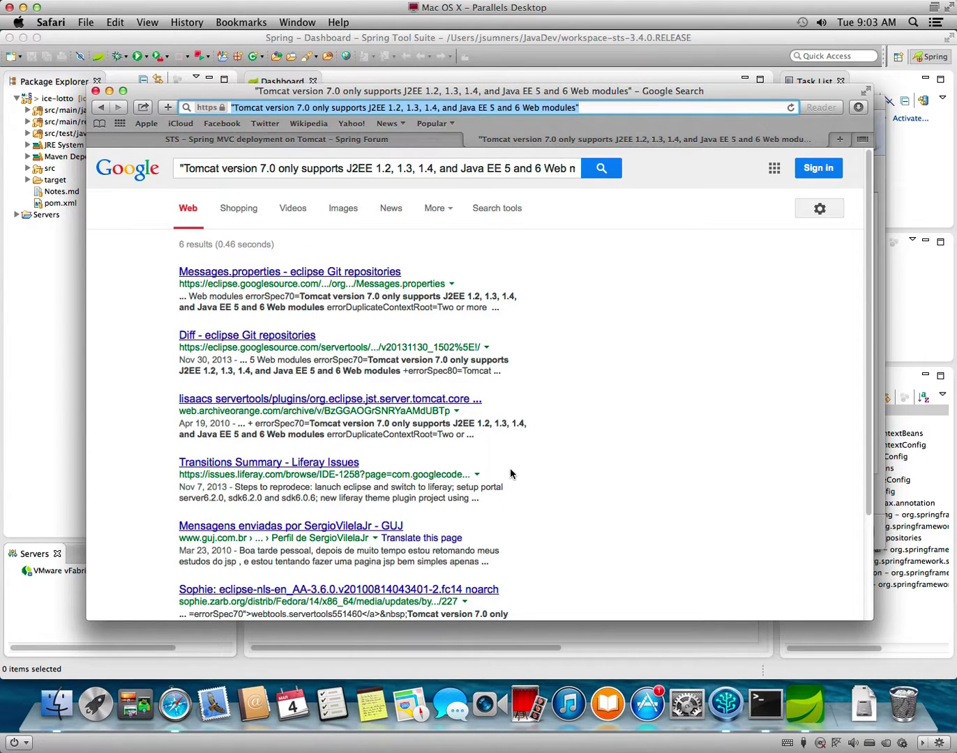
{"action": "left_click", "coordinate": [491, 171]}
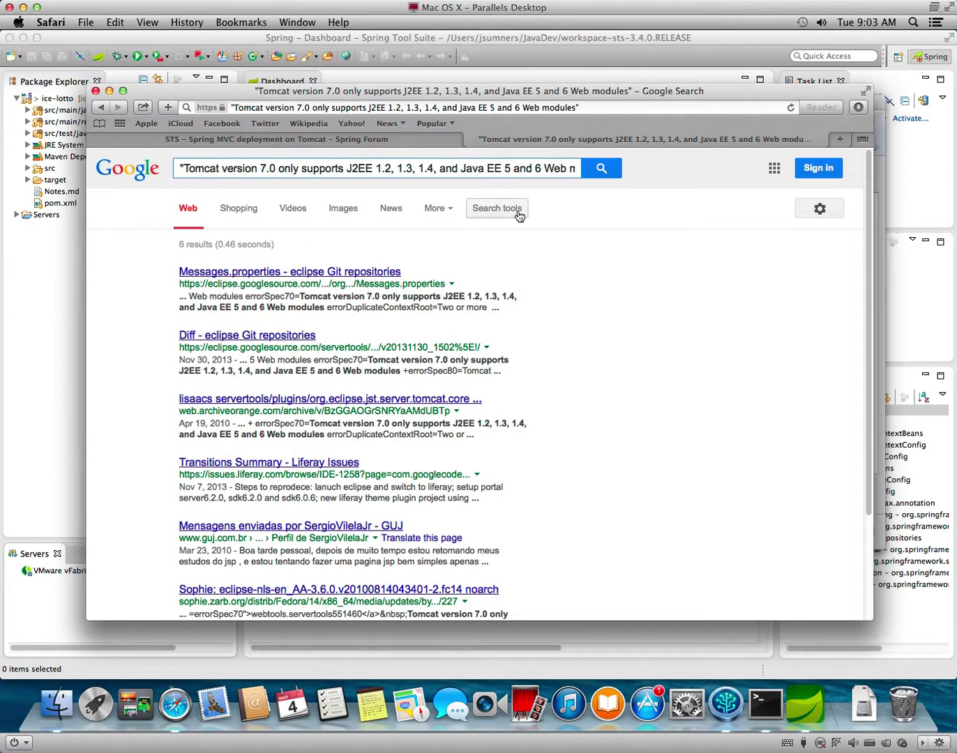
{"action": "key", "text": "Delete"}
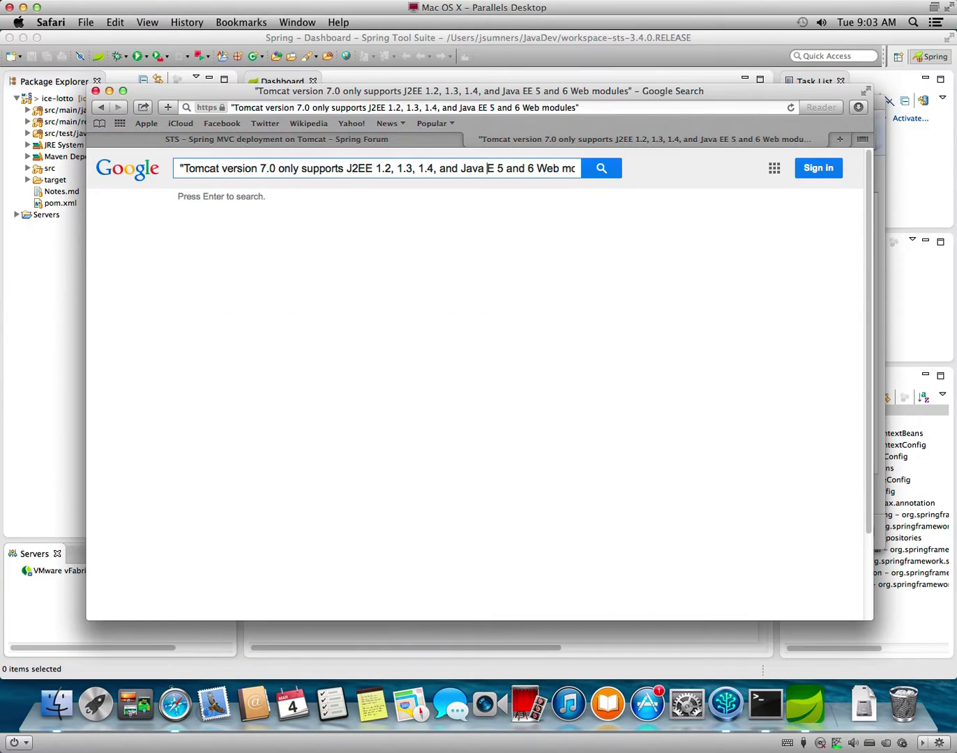
{"action": "key", "text": "super+z"}
{"action": "key", "text": "Delete"}
{"action": "key", "text": "super+Right"}
{"action": "key", "text": "BackSpace"}
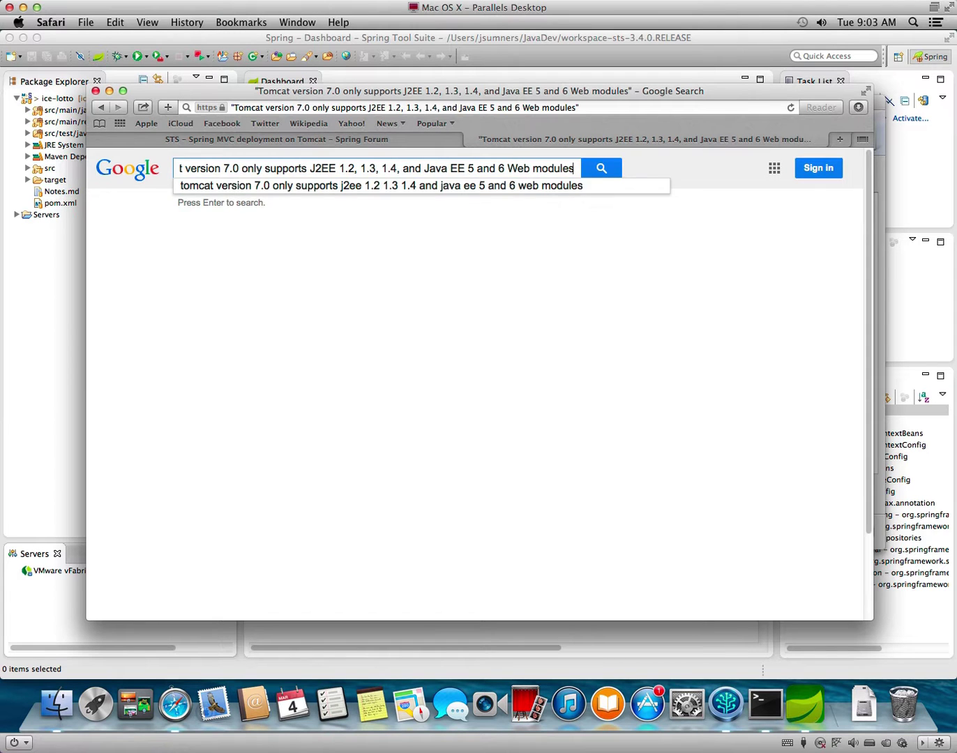
{"action": "key", "text": "Return"}
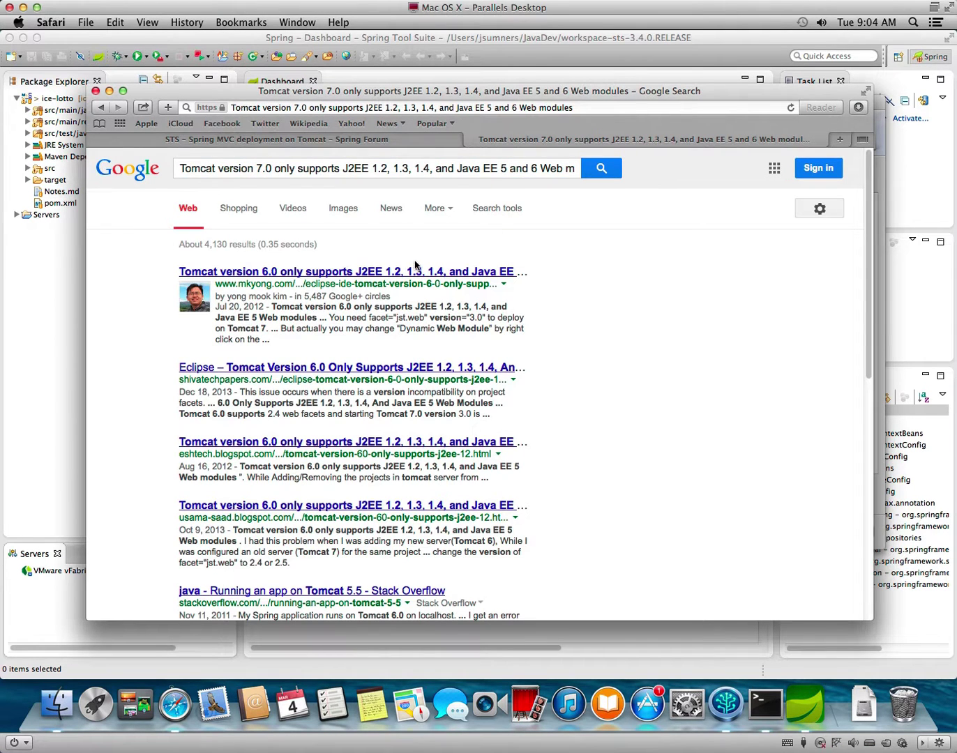
Read the mkyong article on Tomcat 7 needing jst.web facet 3.0, then return to STS.
{"action": "left_click", "coordinate": [413, 273]}
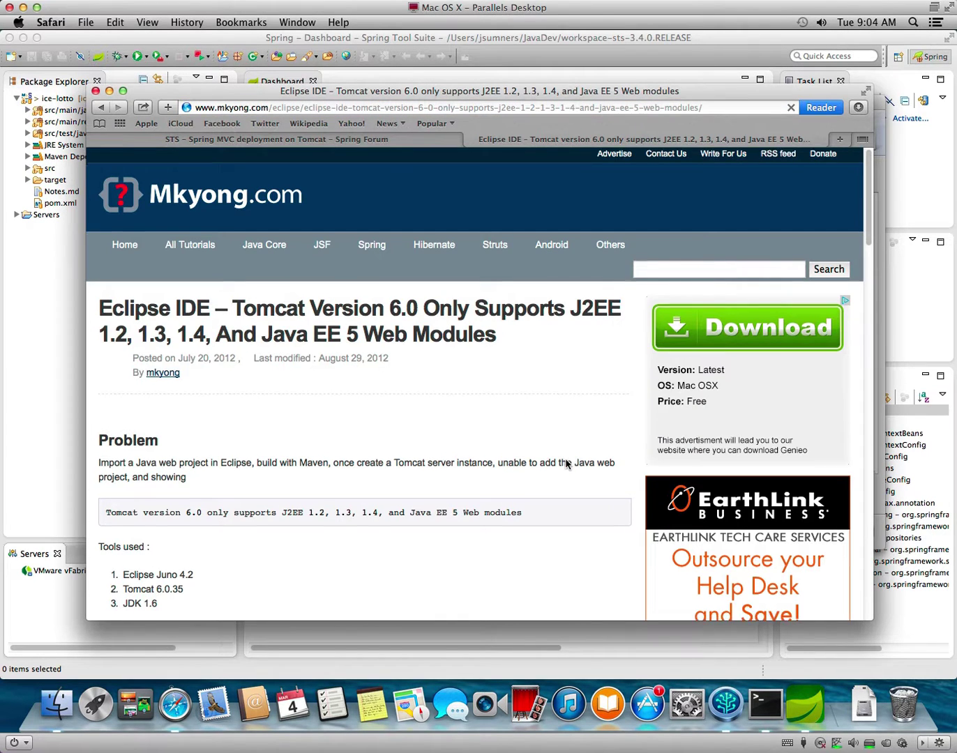
{"action": "scroll", "coordinate": [571, 449], "scroll_direction": "down", "scroll_amount": 1}
{"action": "scroll", "coordinate": [551, 458], "scroll_direction": "down", "scroll_amount": 5}
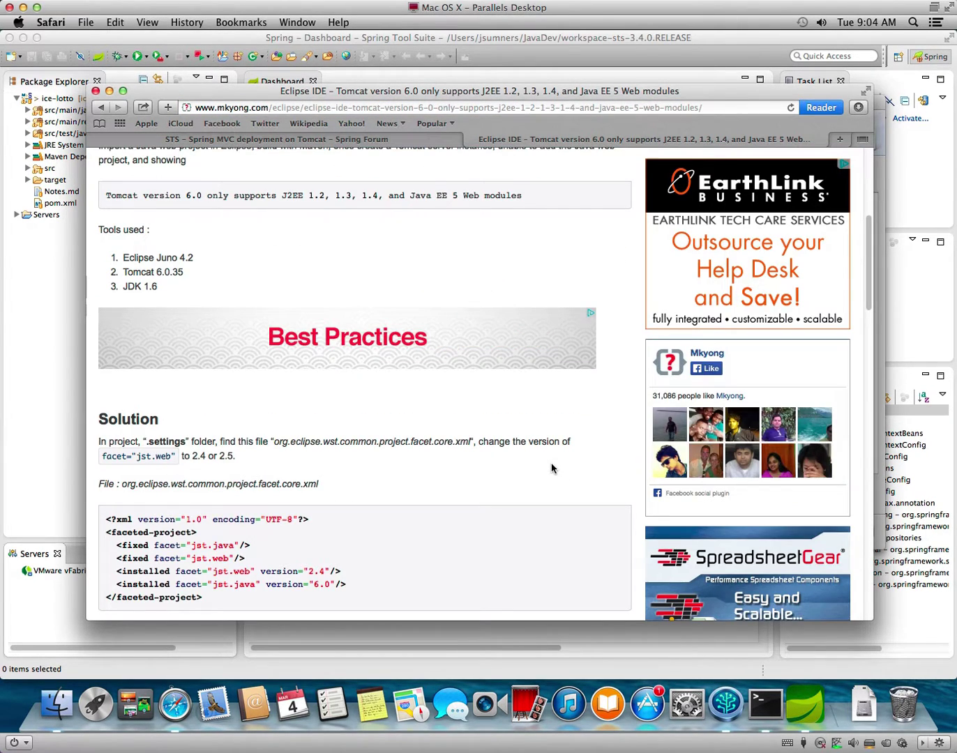
{"action": "scroll", "coordinate": [551, 468], "scroll_direction": "down", "scroll_amount": 2}
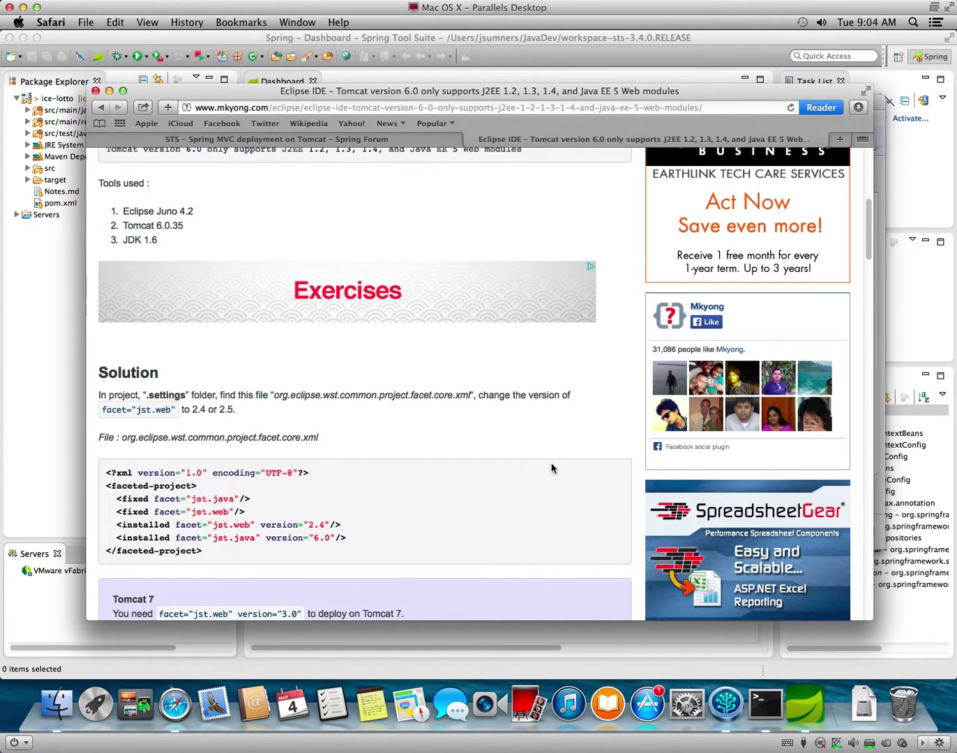
{"action": "scroll", "coordinate": [551, 467], "scroll_direction": "down", "scroll_amount": 1}
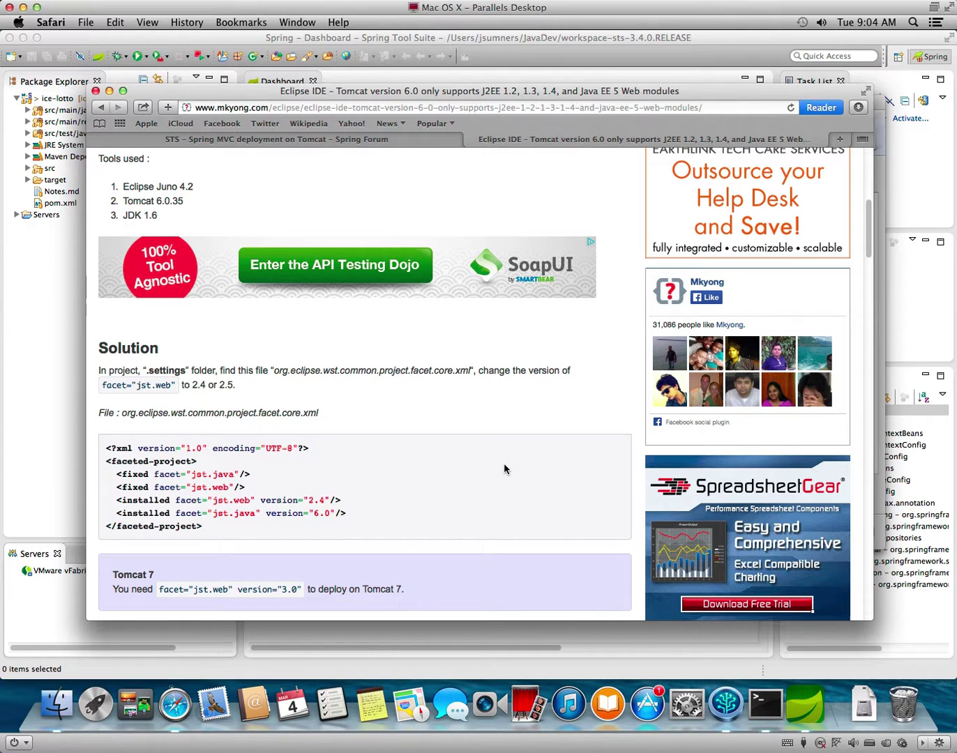
{"action": "scroll", "coordinate": [505, 469], "scroll_direction": "down", "scroll_amount": 3}
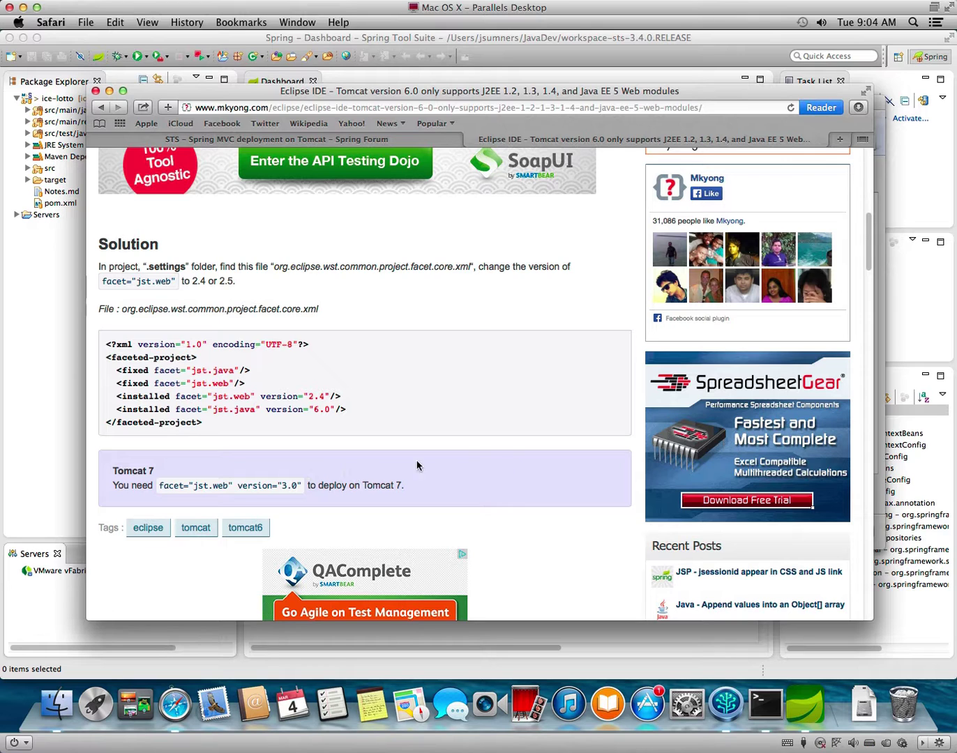
{"action": "scroll", "coordinate": [429, 462], "scroll_direction": "up", "scroll_amount": 2}
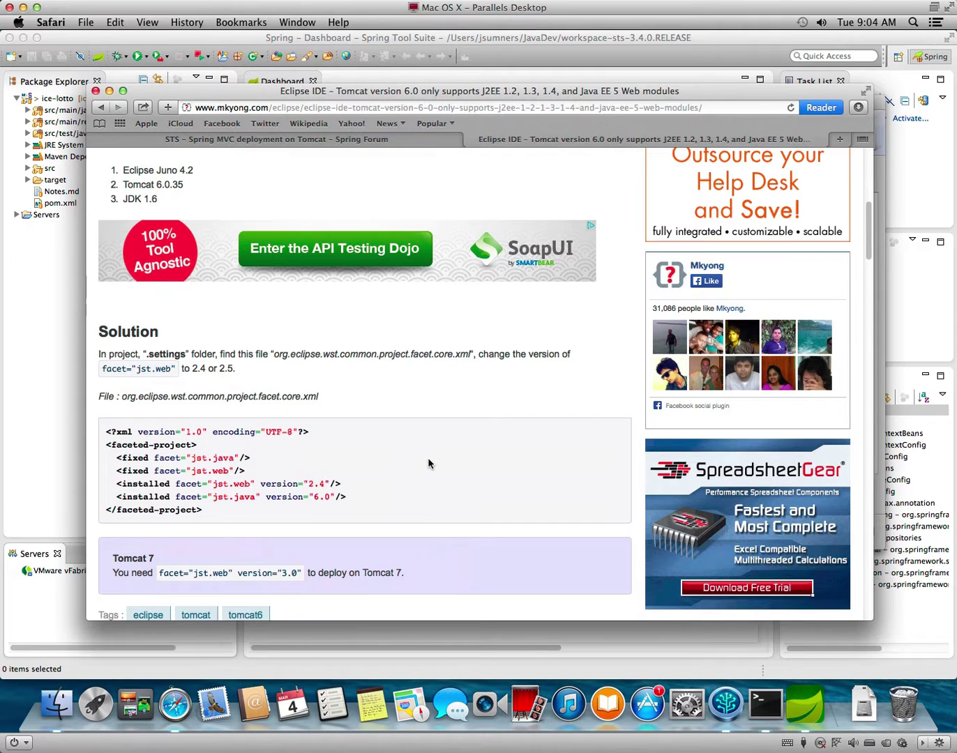
{"action": "left_click", "coordinate": [68, 437]}
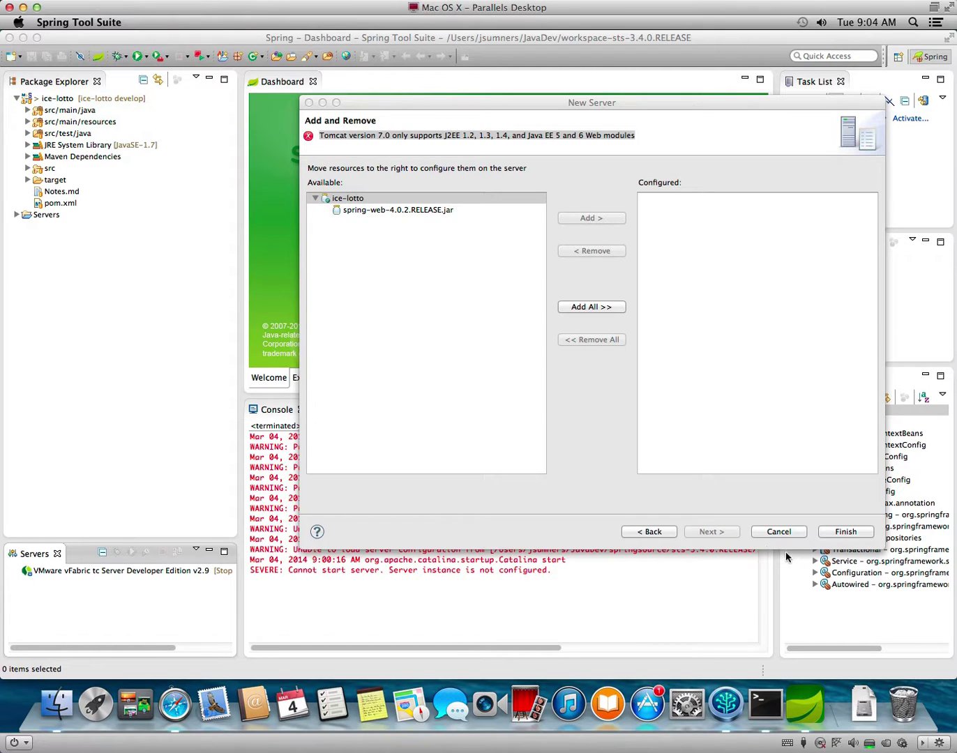
Cancel the server wizard and open ice-lotto's Project Facets properties.
{"action": "left_click", "coordinate": [779, 532]}
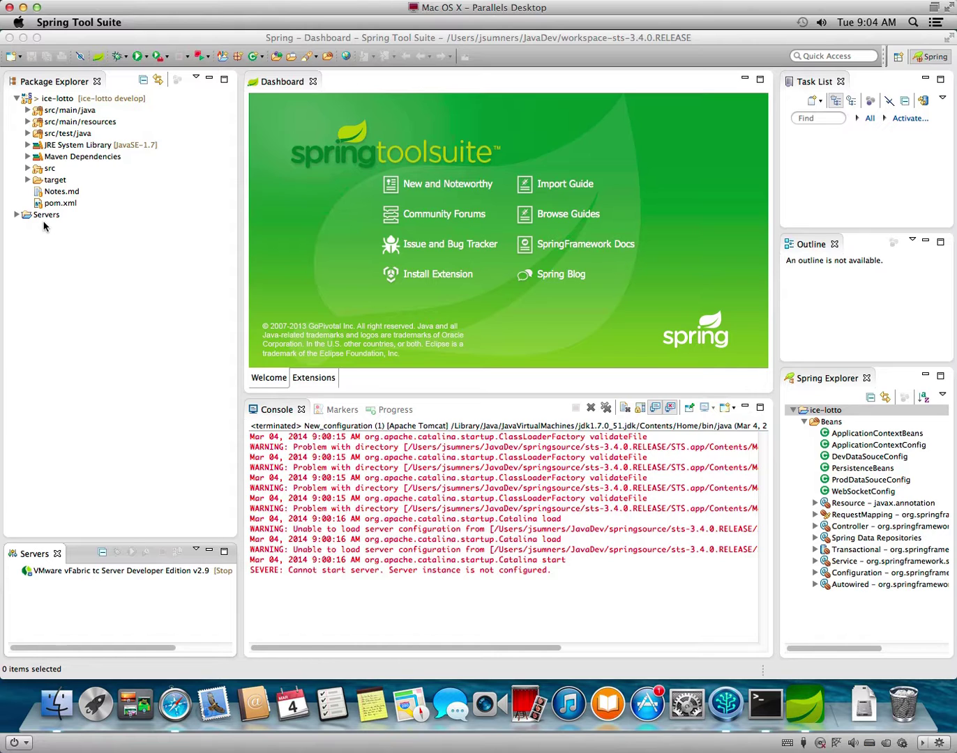
{"action": "right_click", "coordinate": [61, 103]}
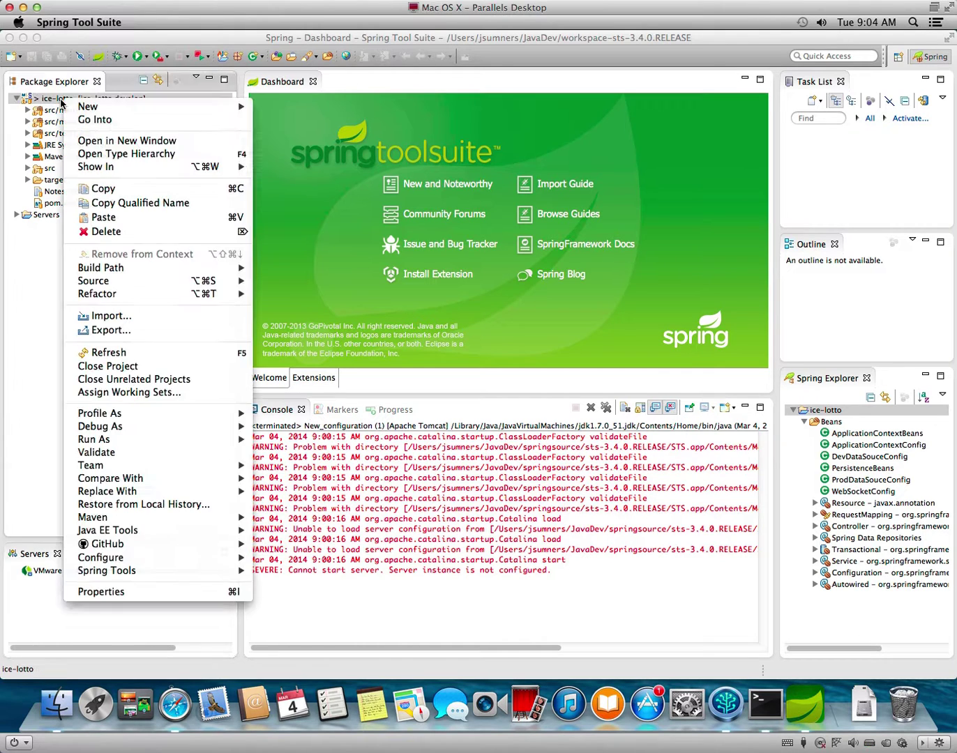
{"action": "left_click", "coordinate": [99, 593]}
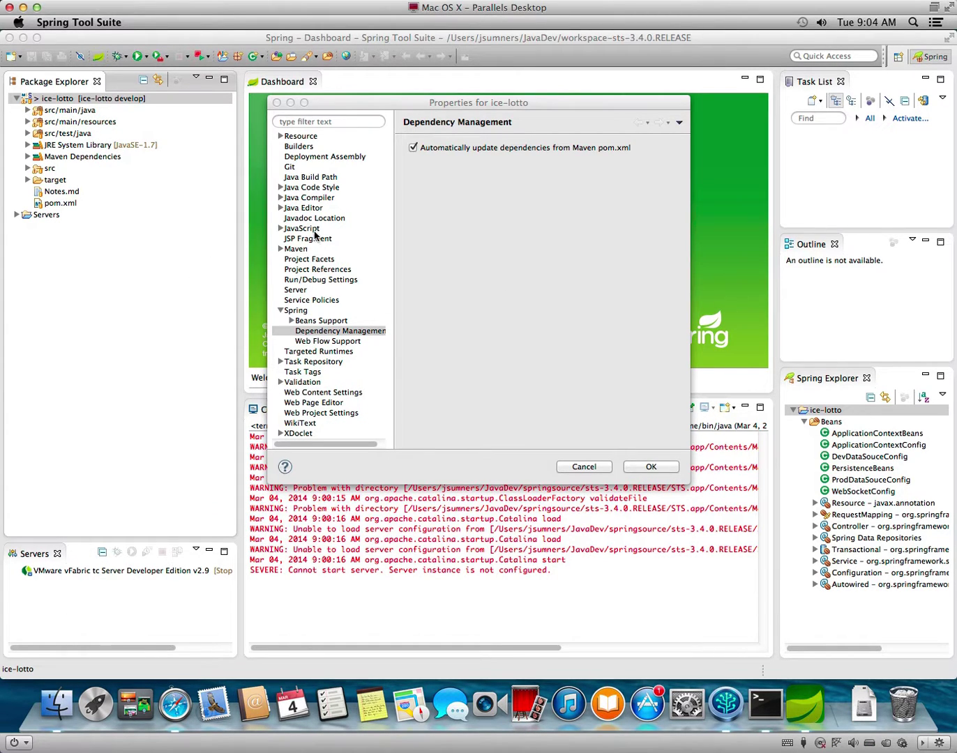
{"action": "left_click", "coordinate": [317, 262]}
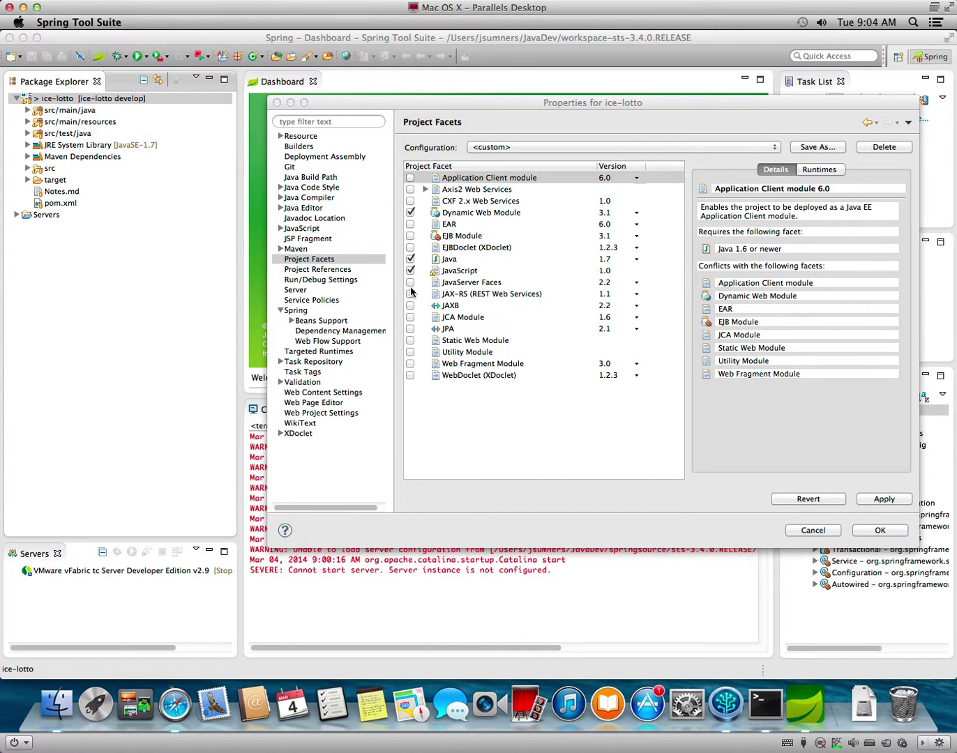
Try Dynamic Web Module 3.0, revert to 3.1 after the error, and confirm.
{"action": "left_click", "coordinate": [491, 210]}
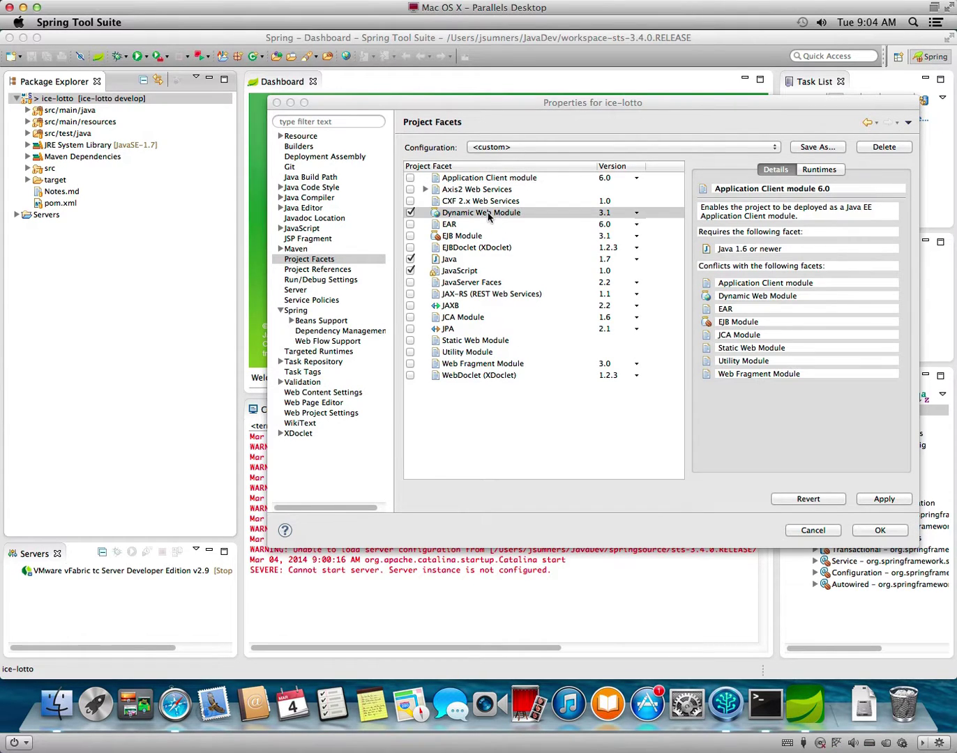
{"action": "left_click", "coordinate": [637, 213]}
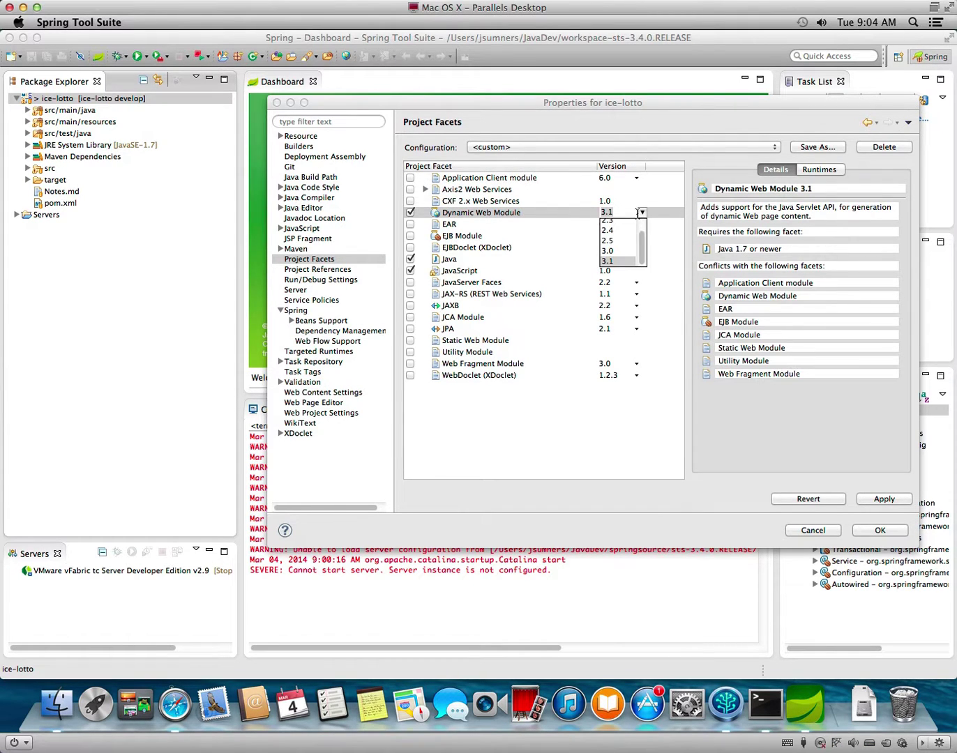
{"action": "left_click", "coordinate": [613, 256]}
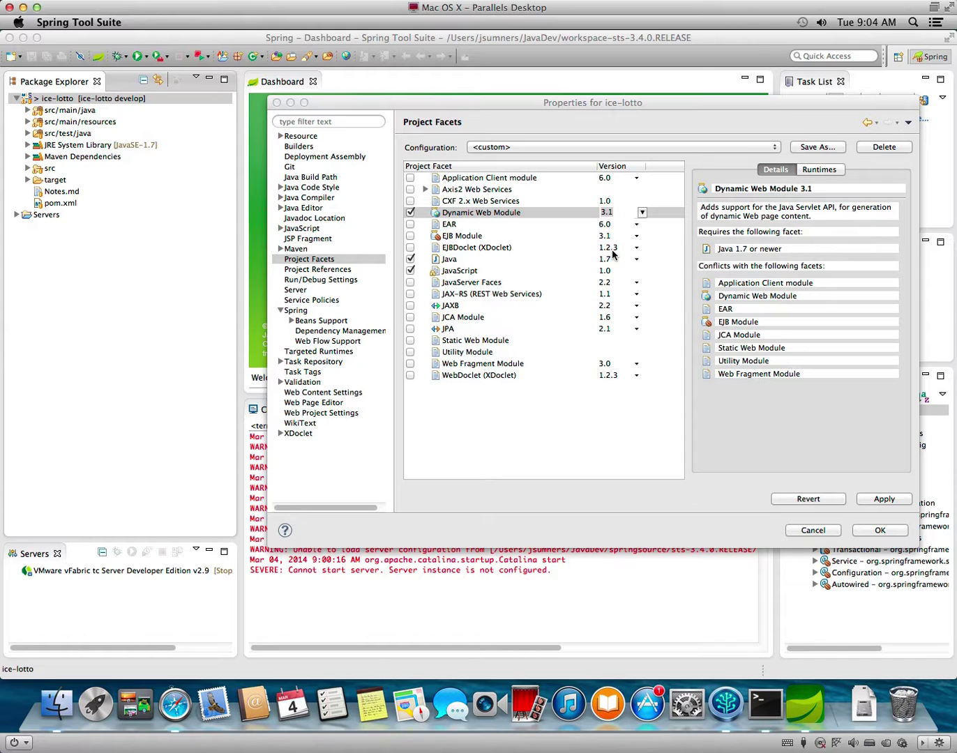
{"action": "left_click", "coordinate": [712, 371]}
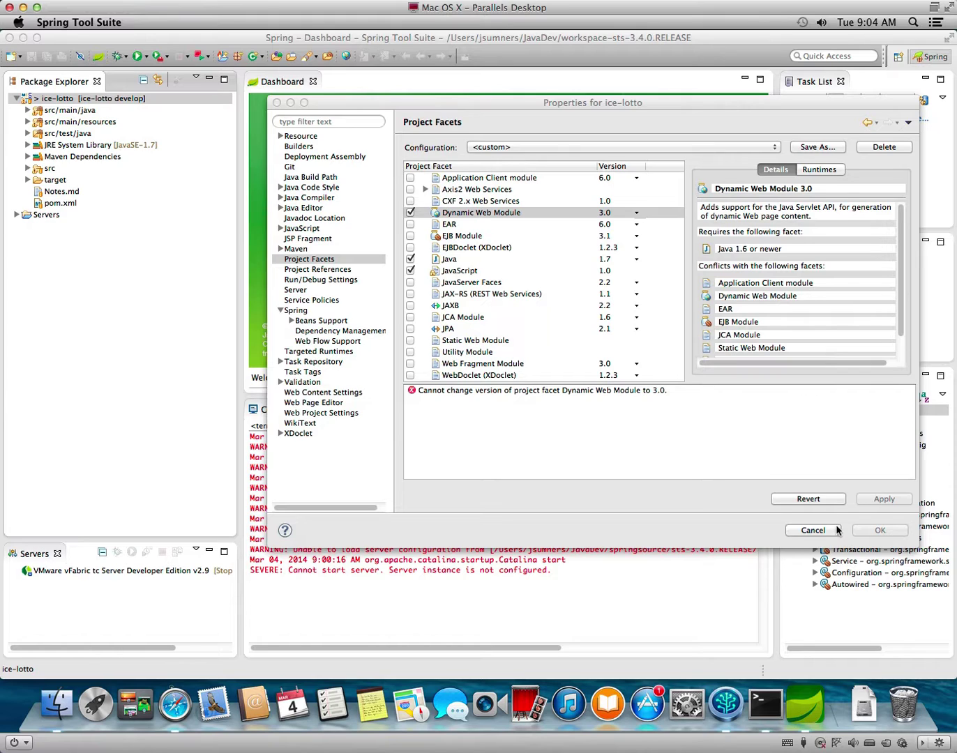
{"action": "left_click", "coordinate": [629, 212]}
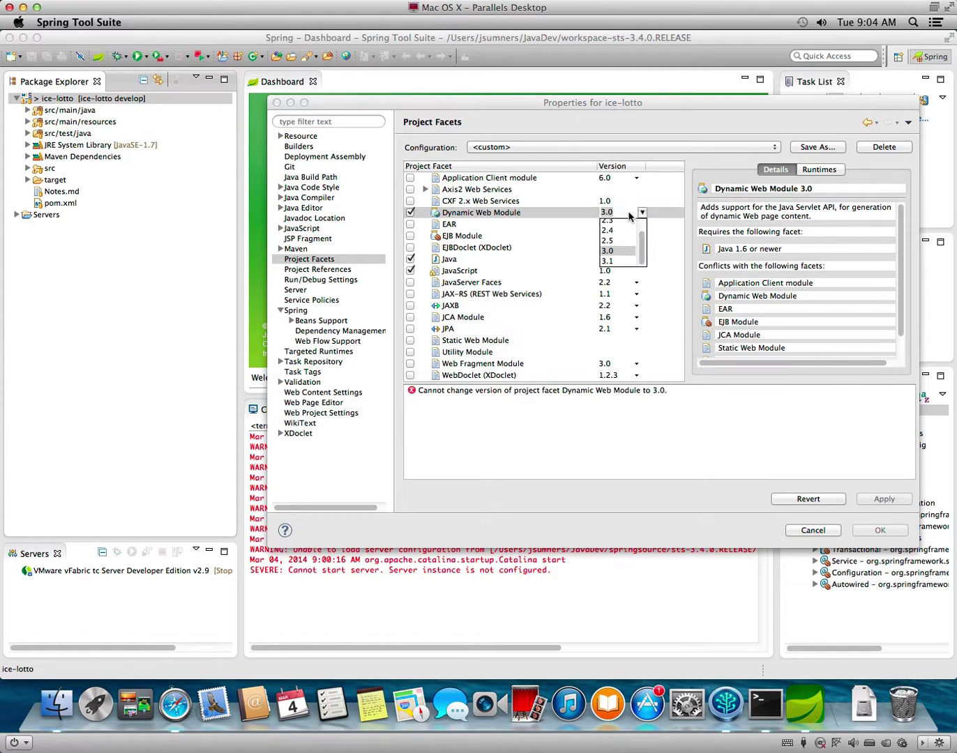
{"action": "left_click", "coordinate": [608, 261]}
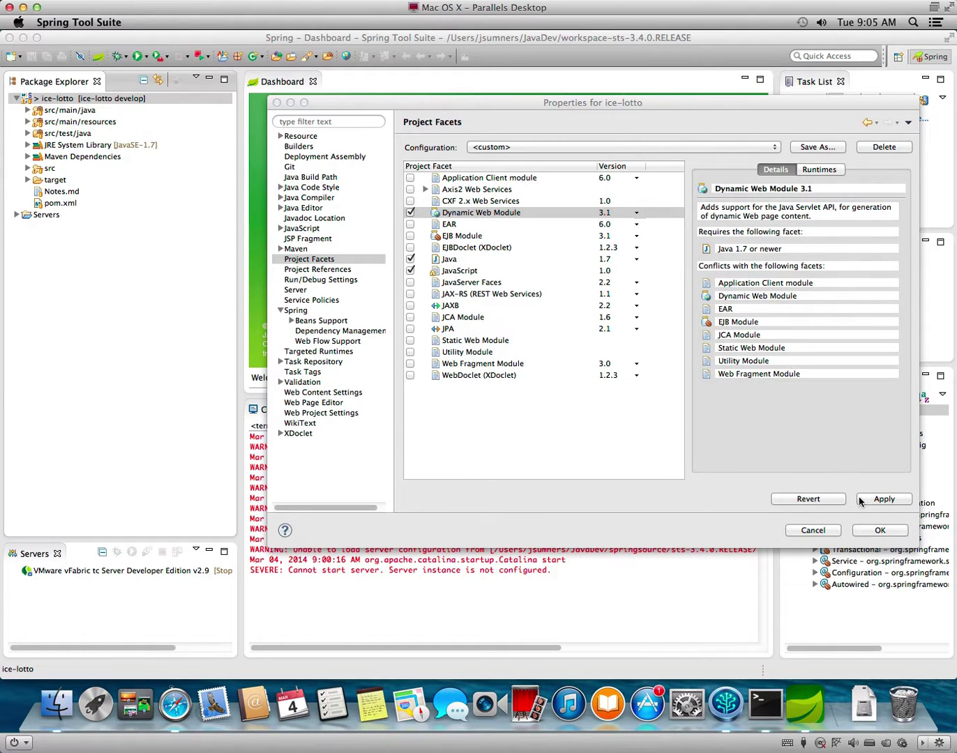
{"action": "left_click", "coordinate": [887, 532]}
Deselect ice-lotto and start defining a new server from the Servers view.
{"action": "left_click", "coordinate": [126, 344]}
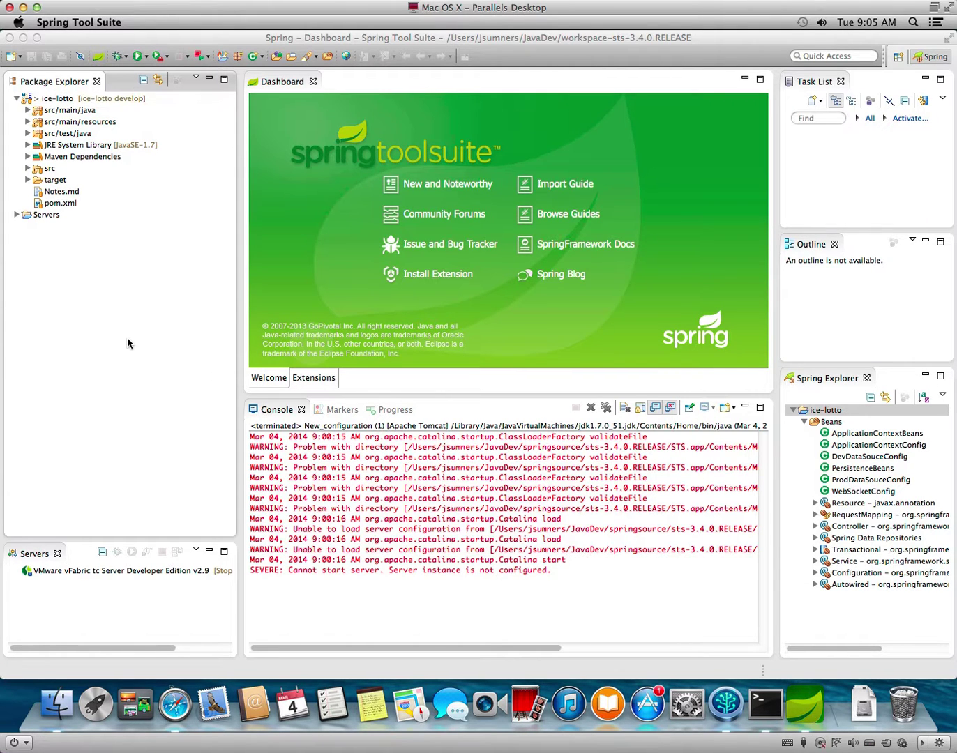
{"action": "right_click", "coordinate": [109, 618]}
{"action": "mouse_move", "coordinate": [274, 626]}
{"action": "left_click", "coordinate": [307, 624]}
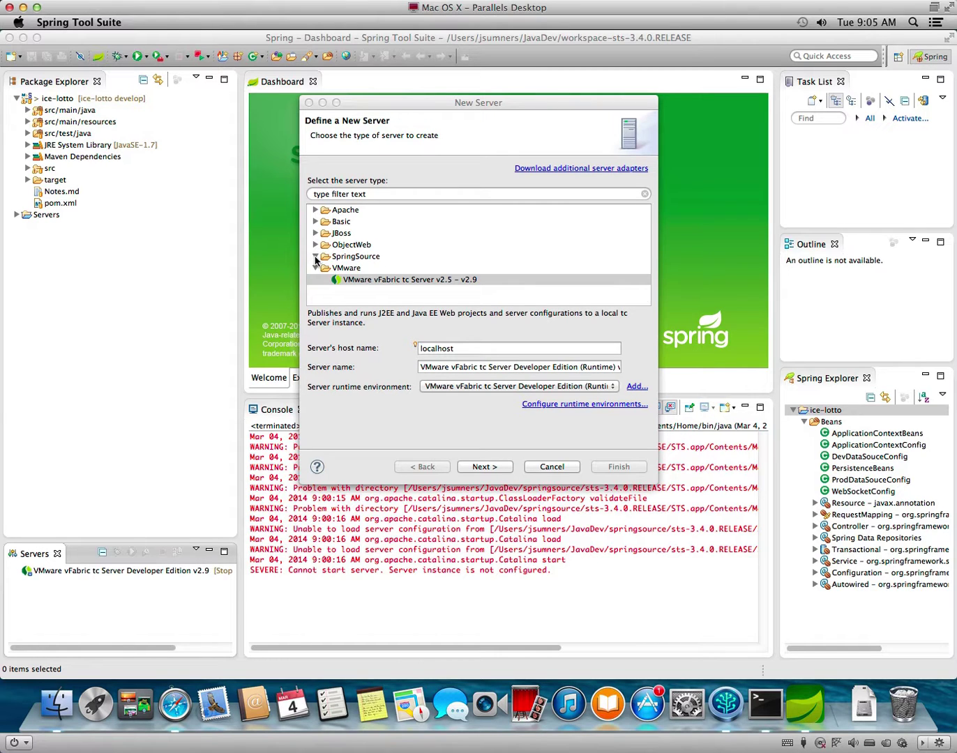
Browse the SpringSource, ObjectWeb, JBoss and Basic server types, then list downloadable server adapters.
{"action": "left_click", "coordinate": [315, 257]}
{"action": "left_click", "coordinate": [315, 257]}
{"action": "left_click", "coordinate": [315, 244]}
{"action": "left_click", "coordinate": [315, 245]}
{"action": "left_click", "coordinate": [315, 234]}
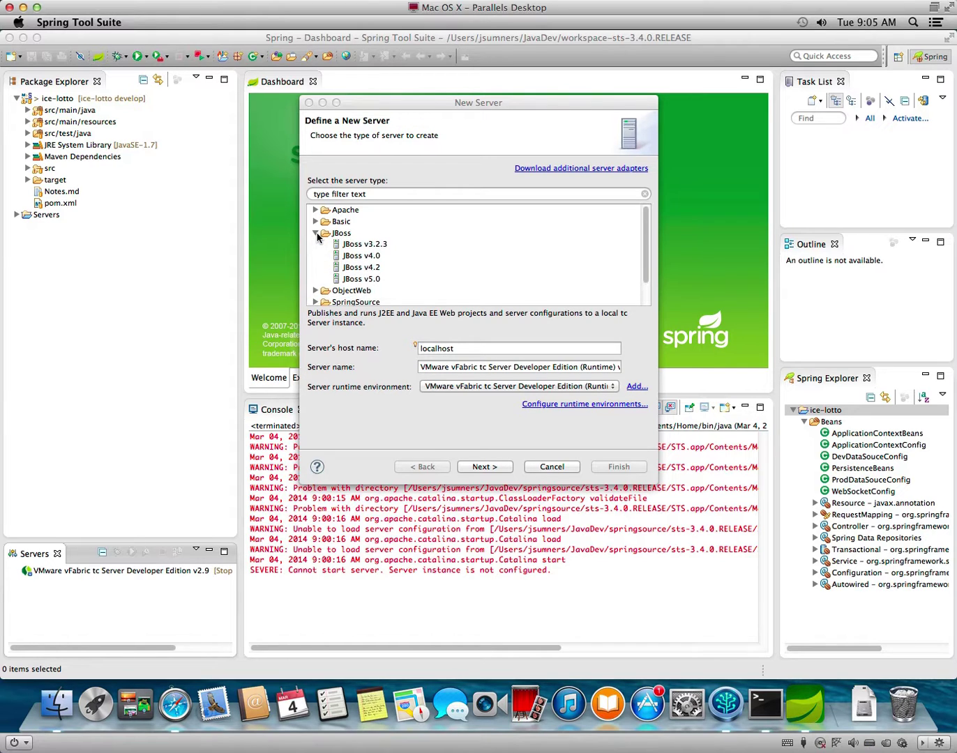
{"action": "left_click", "coordinate": [315, 233]}
{"action": "left_click", "coordinate": [316, 221]}
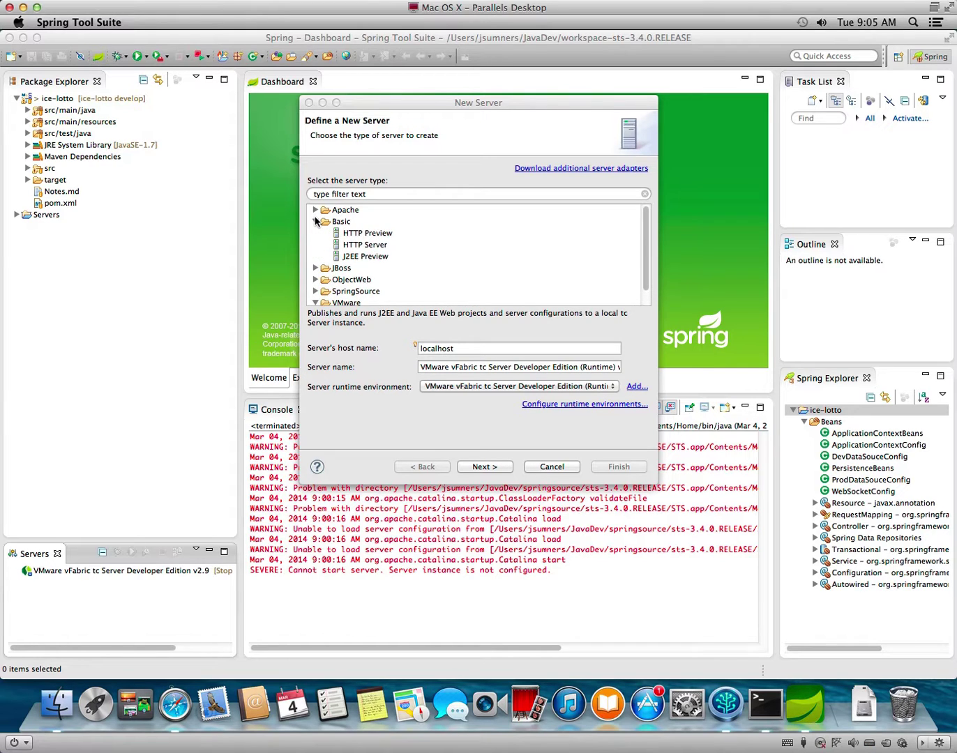
{"action": "left_click", "coordinate": [315, 221]}
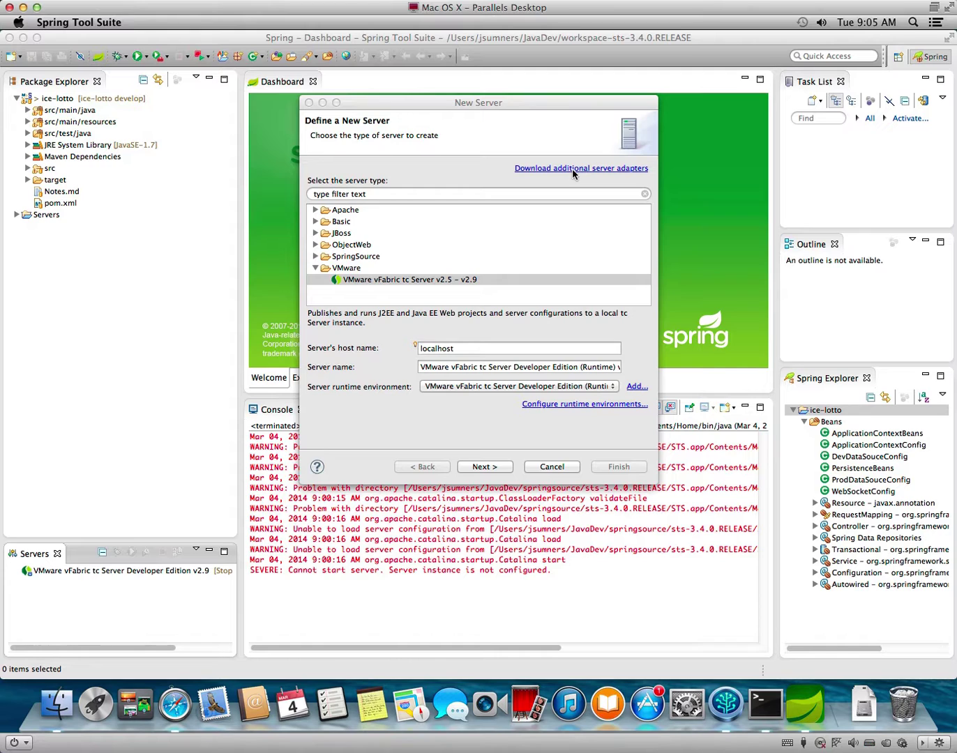
{"action": "left_click", "coordinate": [536, 170]}
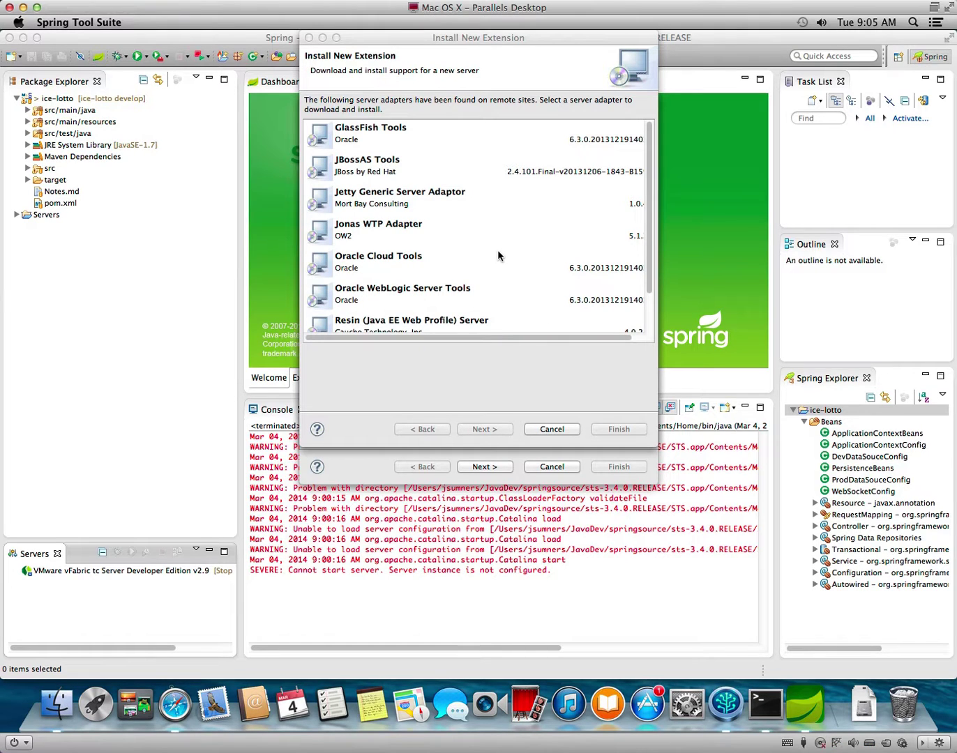
Find GlassFish Tools in the downloadable server adapter list and select it for installation.
{"action": "scroll", "coordinate": [525, 255], "scroll_direction": "down", "scroll_amount": 3}
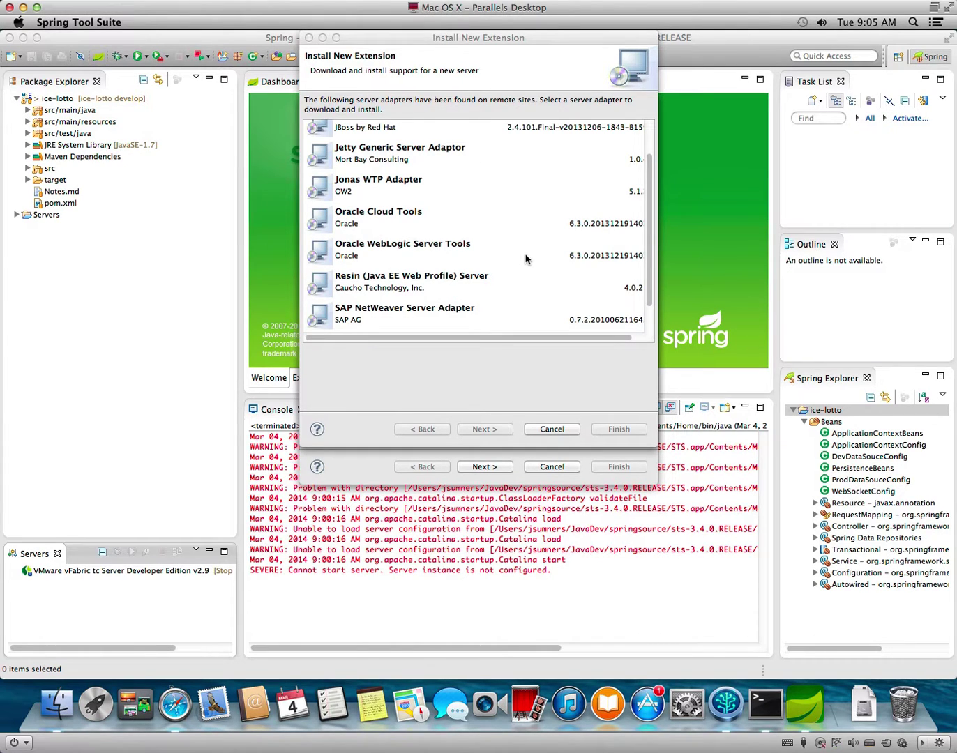
{"action": "scroll", "coordinate": [525, 258], "scroll_direction": "down", "scroll_amount": 2}
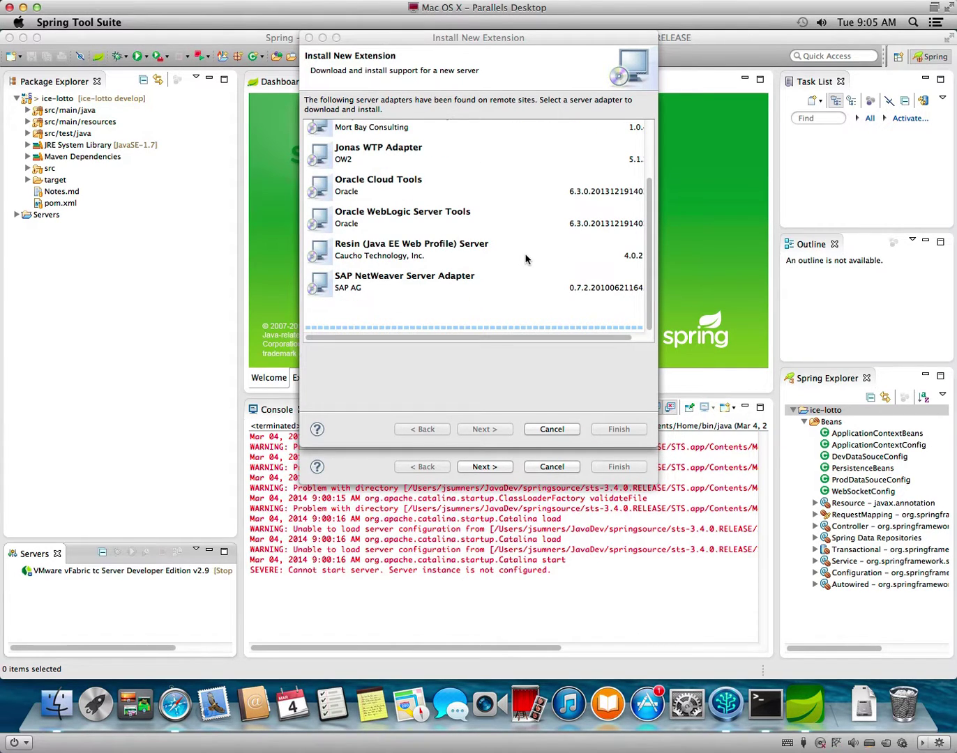
{"action": "scroll", "coordinate": [525, 258], "scroll_direction": "down", "scroll_amount": 5}
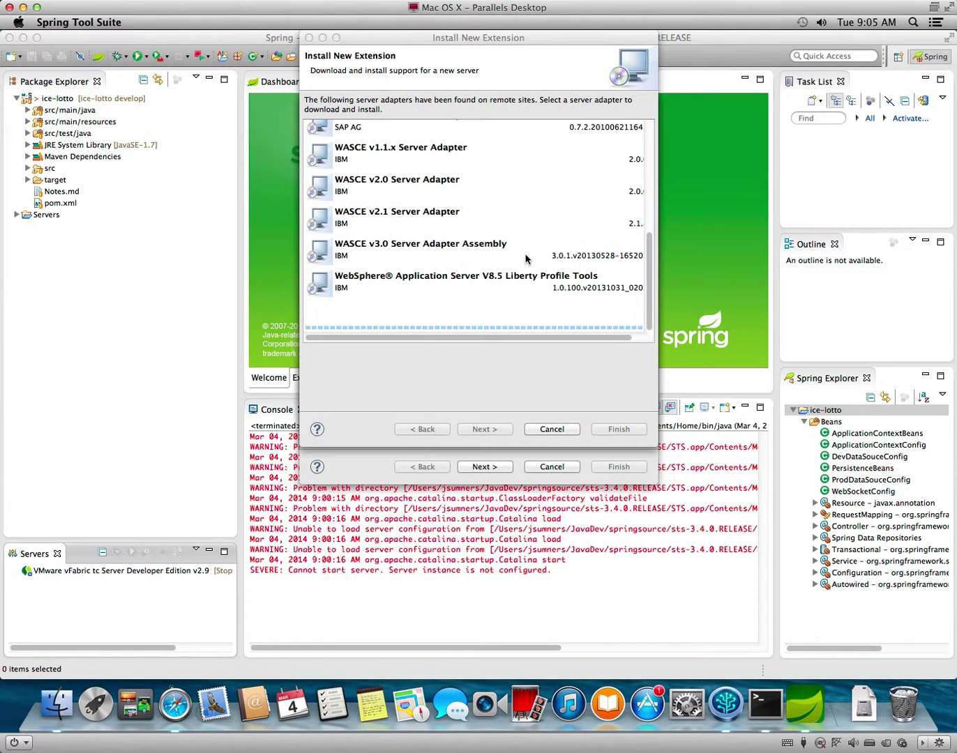
{"action": "scroll", "coordinate": [525, 258], "scroll_direction": "down", "scroll_amount": 10}
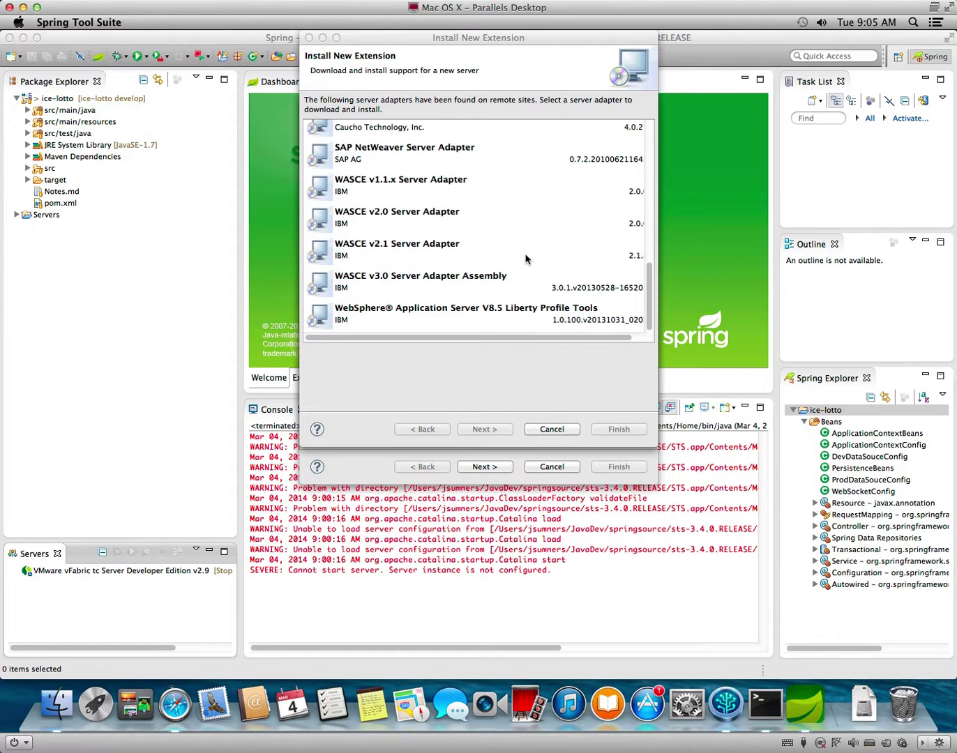
{"action": "scroll", "coordinate": [527, 259], "scroll_direction": "up", "scroll_amount": 10}
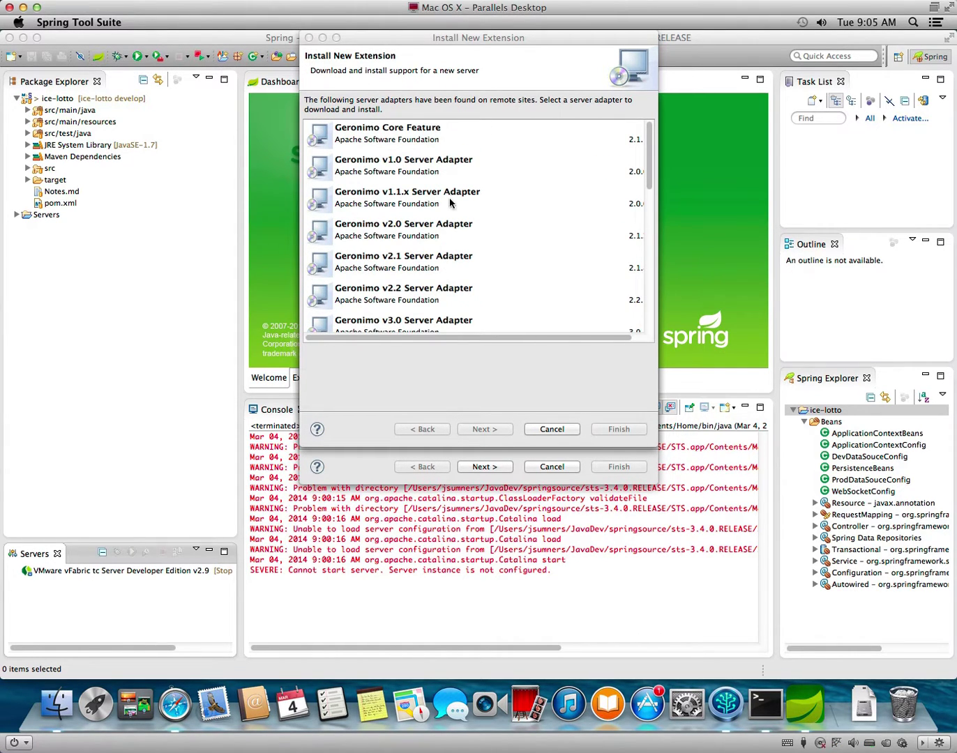
{"action": "scroll", "coordinate": [477, 224], "scroll_direction": "down", "scroll_amount": 1}
{"action": "scroll", "coordinate": [477, 219], "scroll_direction": "down", "scroll_amount": 4}
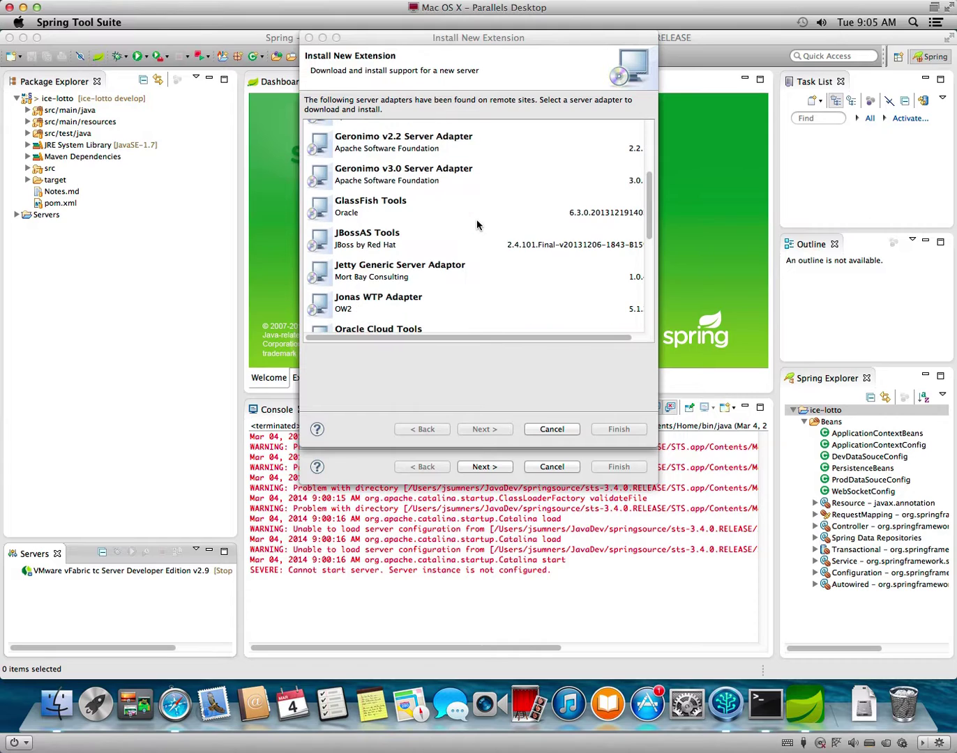
{"action": "left_click", "coordinate": [368, 204]}
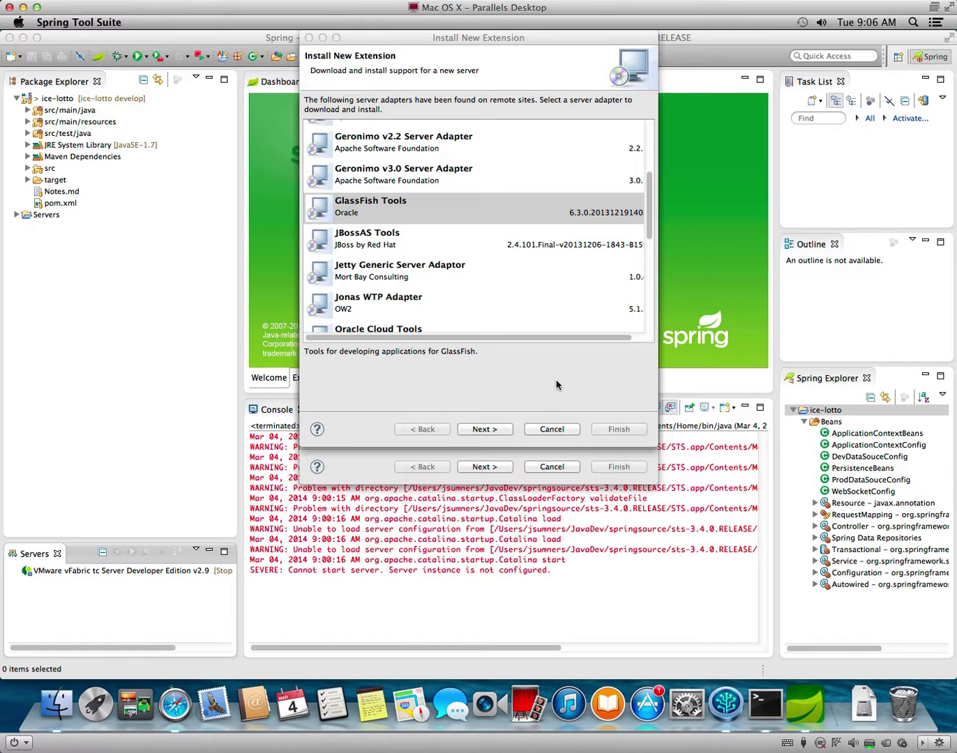
Accept the GlassFish Tools license, install it, and restart Spring Tool Suite.
{"action": "left_click", "coordinate": [483, 429]}
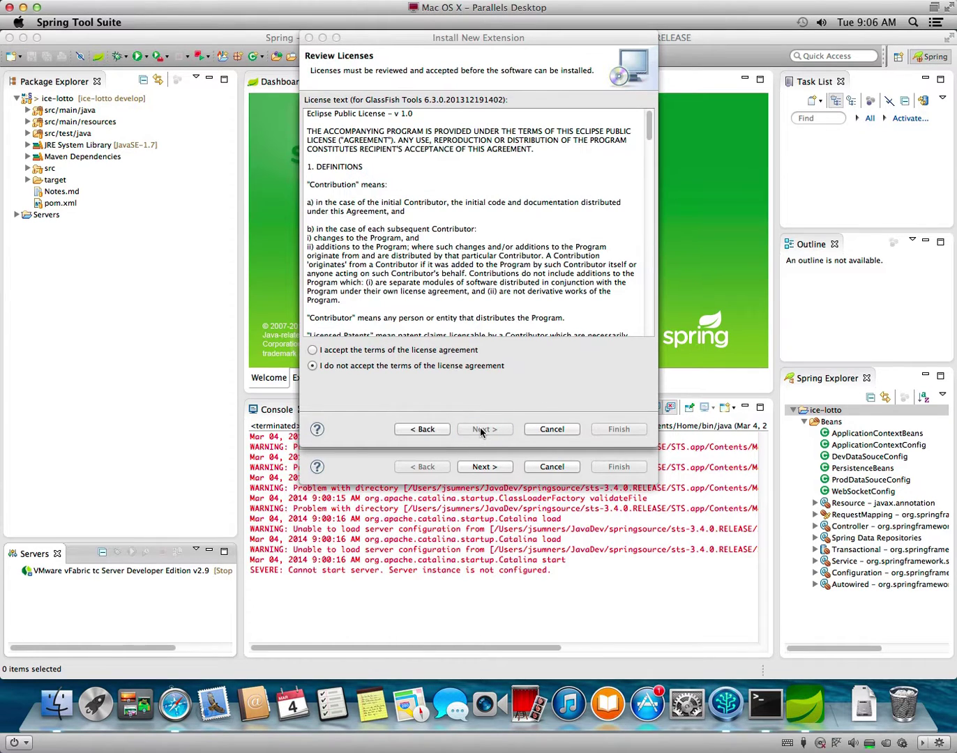
{"action": "left_click", "coordinate": [393, 349]}
{"action": "left_click", "coordinate": [620, 431]}
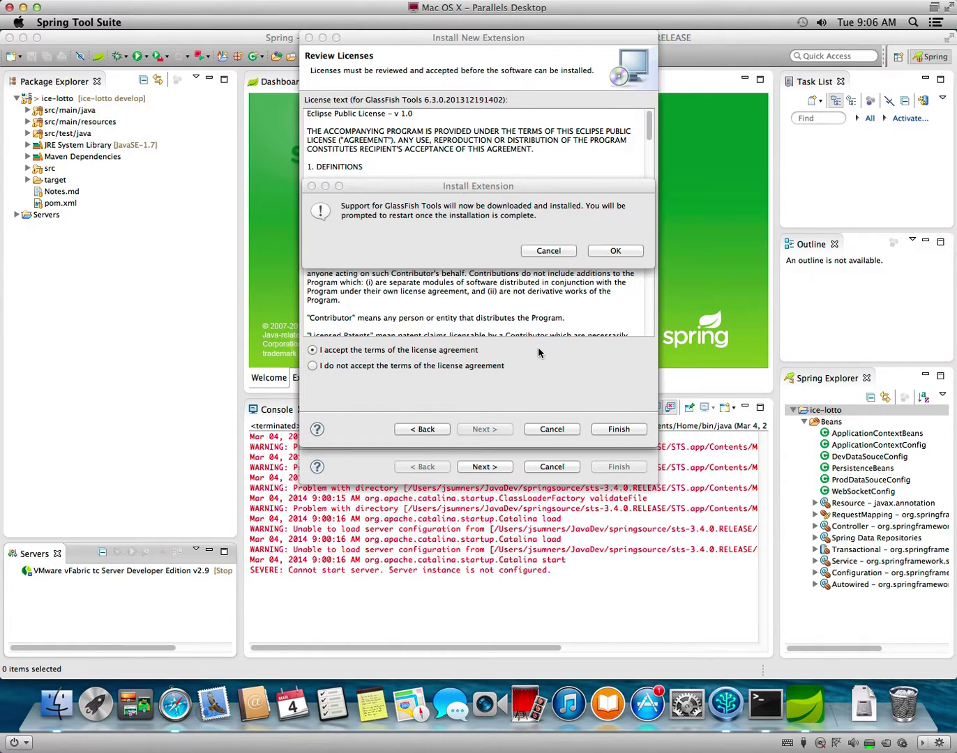
{"action": "left_click", "coordinate": [615, 251]}
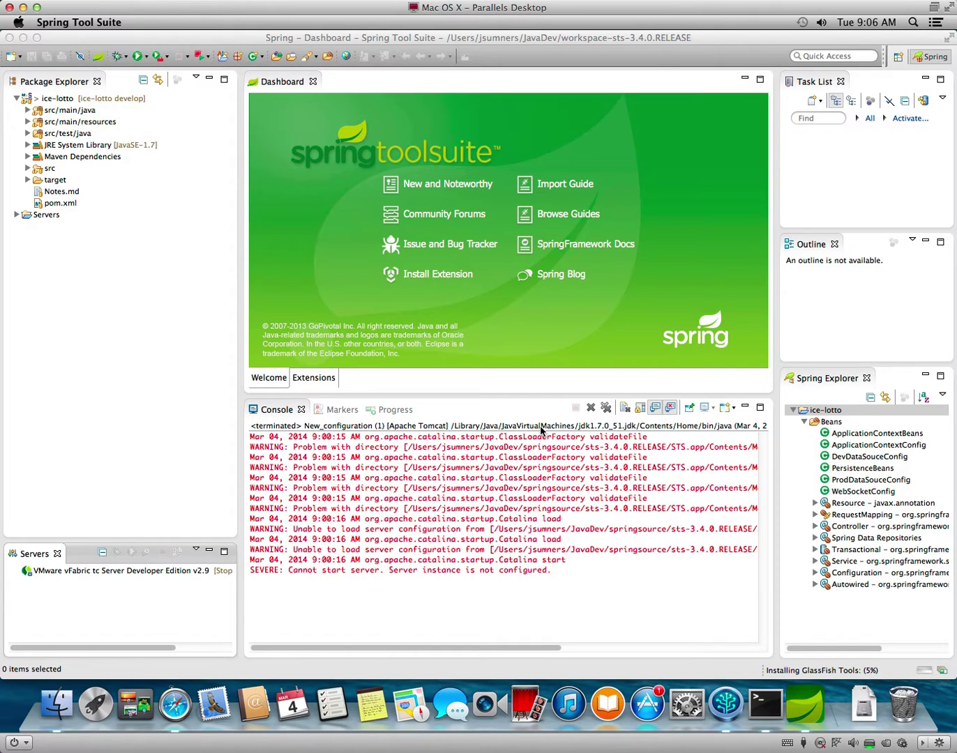
{"action": "left_click", "coordinate": [531, 386]}
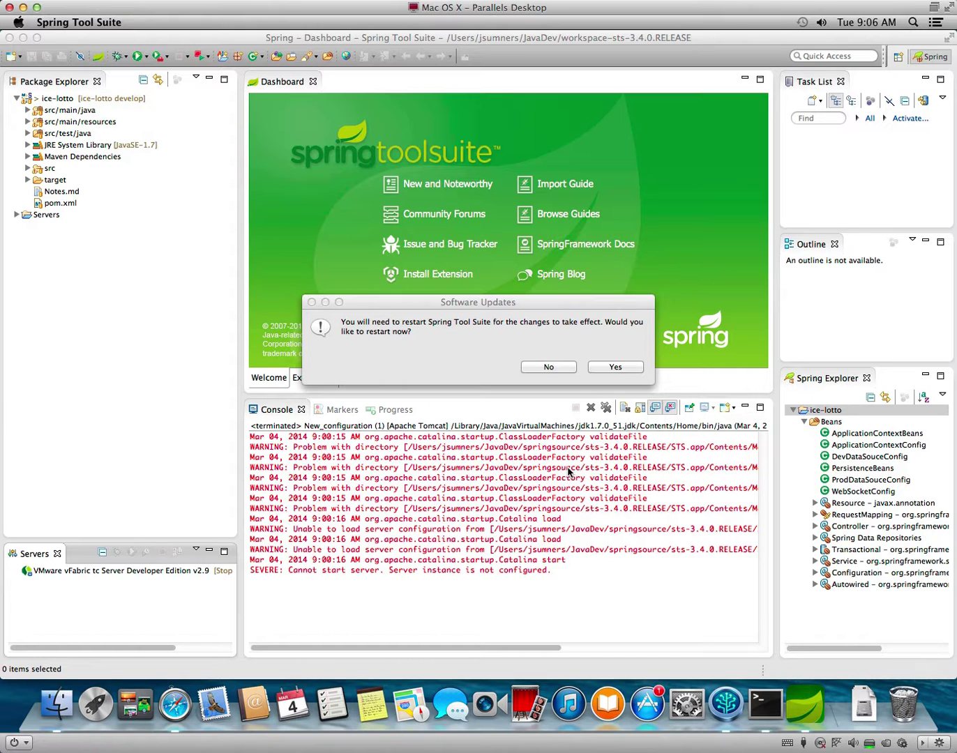
{"action": "left_click", "coordinate": [627, 366]}
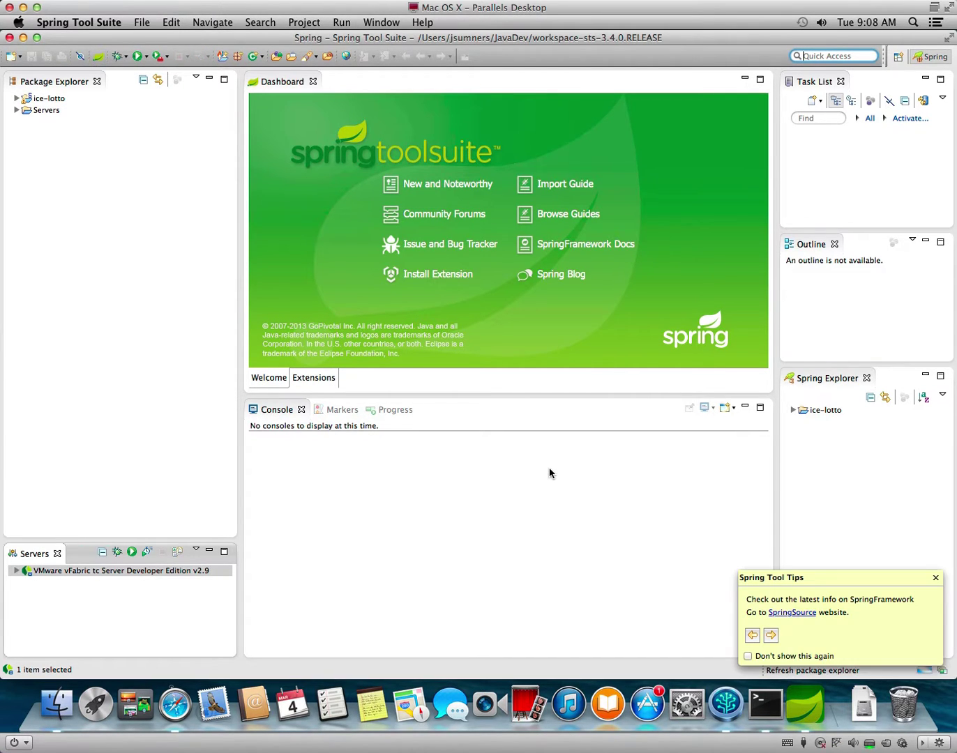
{"action": "left_click", "coordinate": [934, 578]}
{"action": "left_click", "coordinate": [933, 579]}
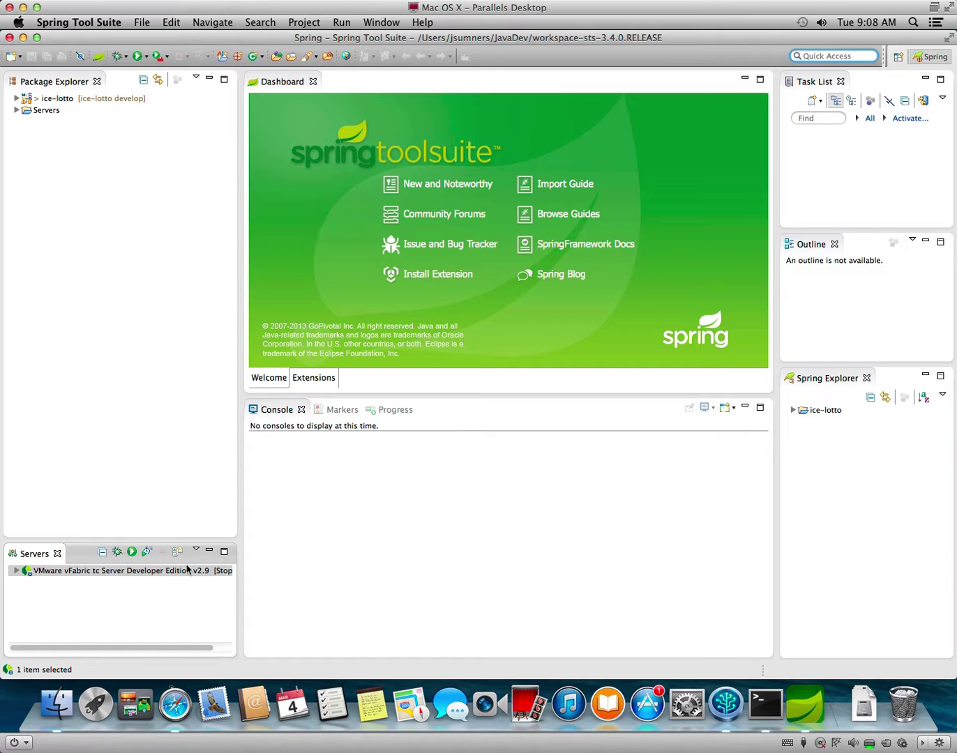
{"action": "left_click", "coordinate": [131, 585]}
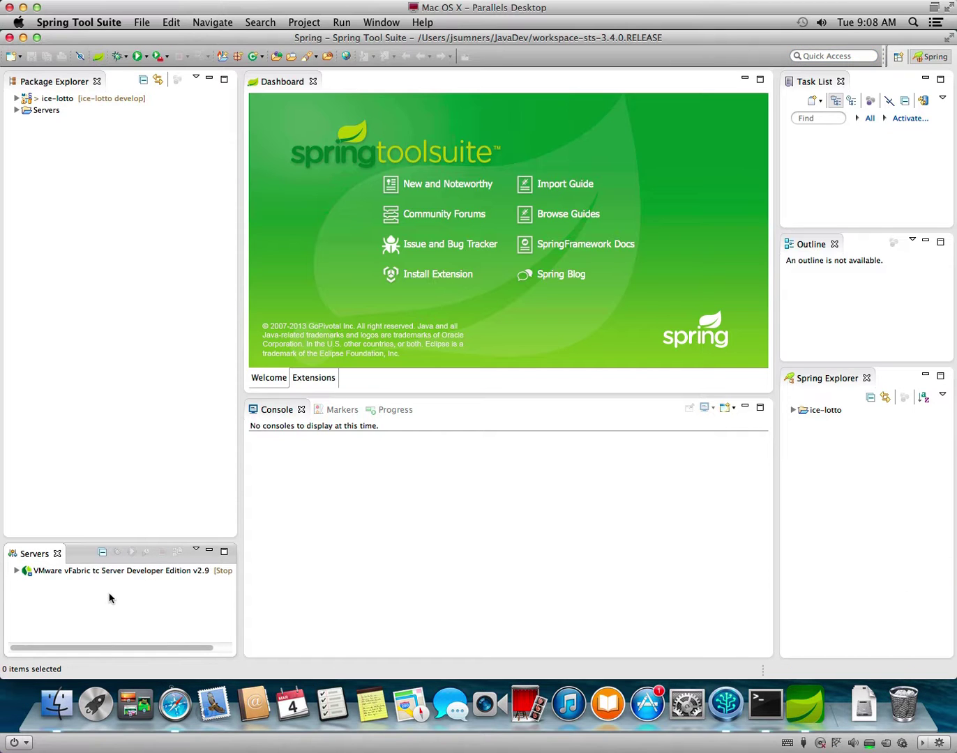
{"action": "right_click", "coordinate": [109, 598]}
{"action": "mouse_move", "coordinate": [189, 606]}
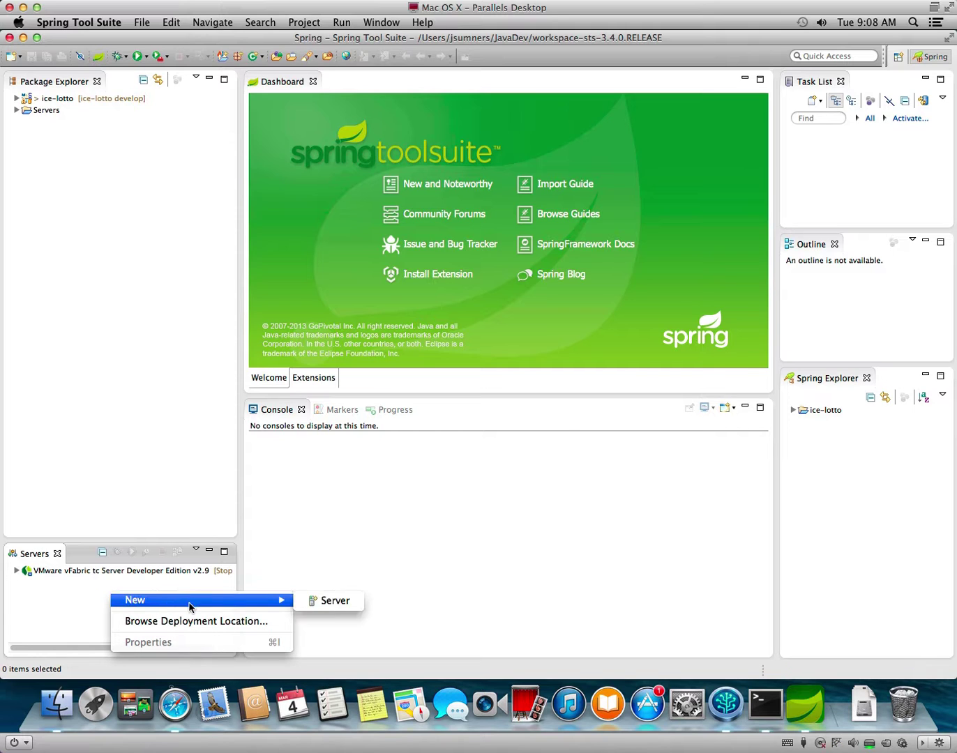
{"action": "left_click", "coordinate": [352, 607]}
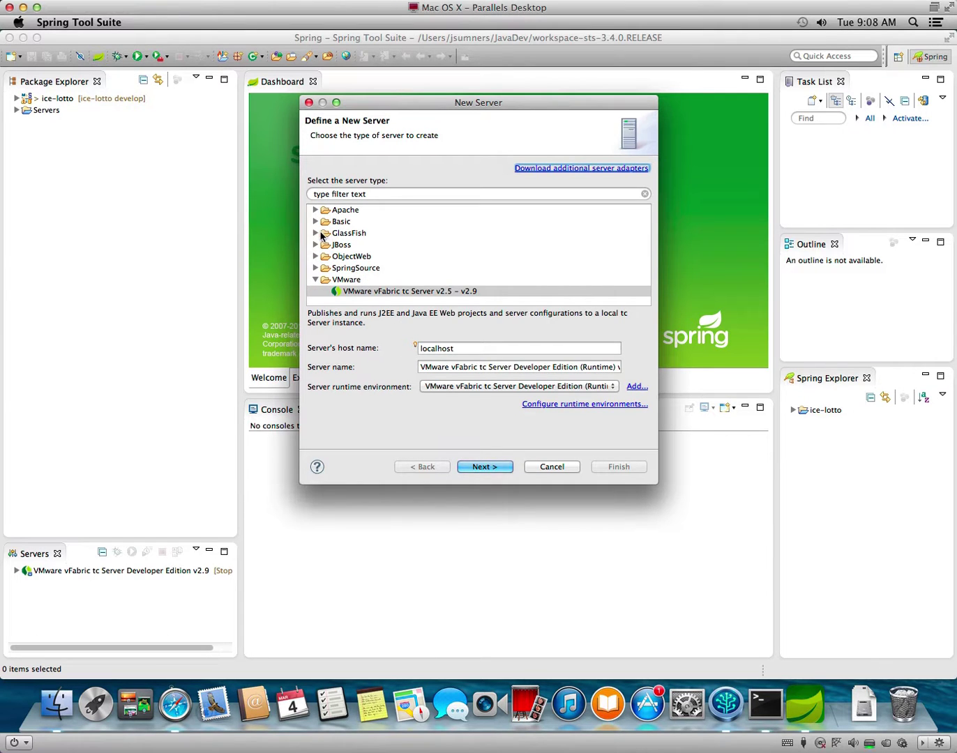
{"action": "left_click", "coordinate": [315, 234]}
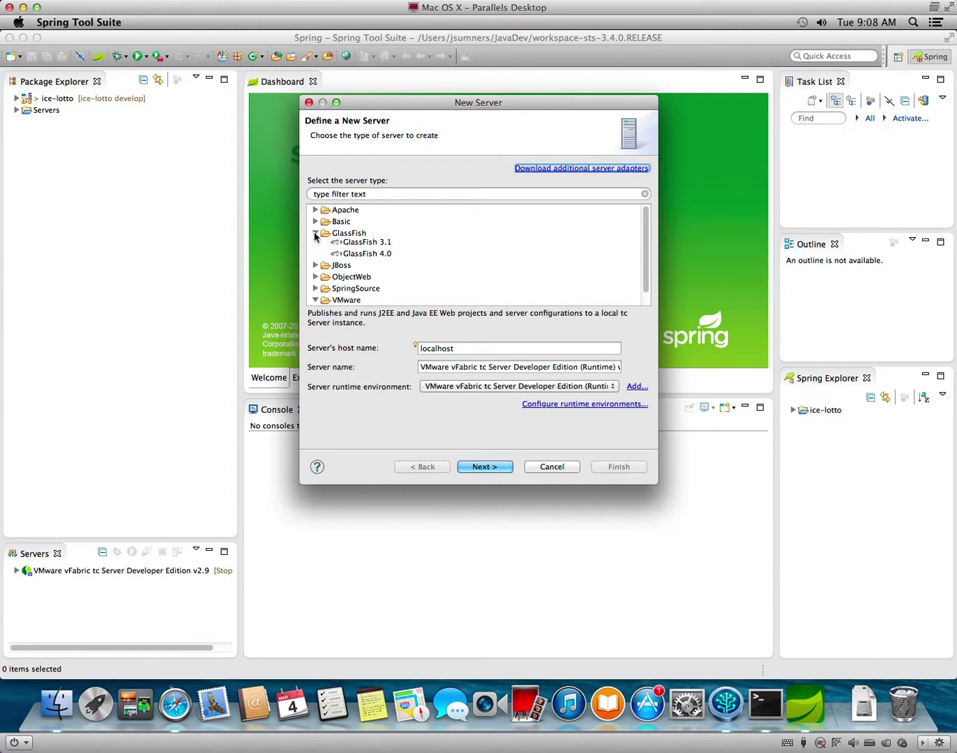
{"action": "left_click", "coordinate": [383, 257]}
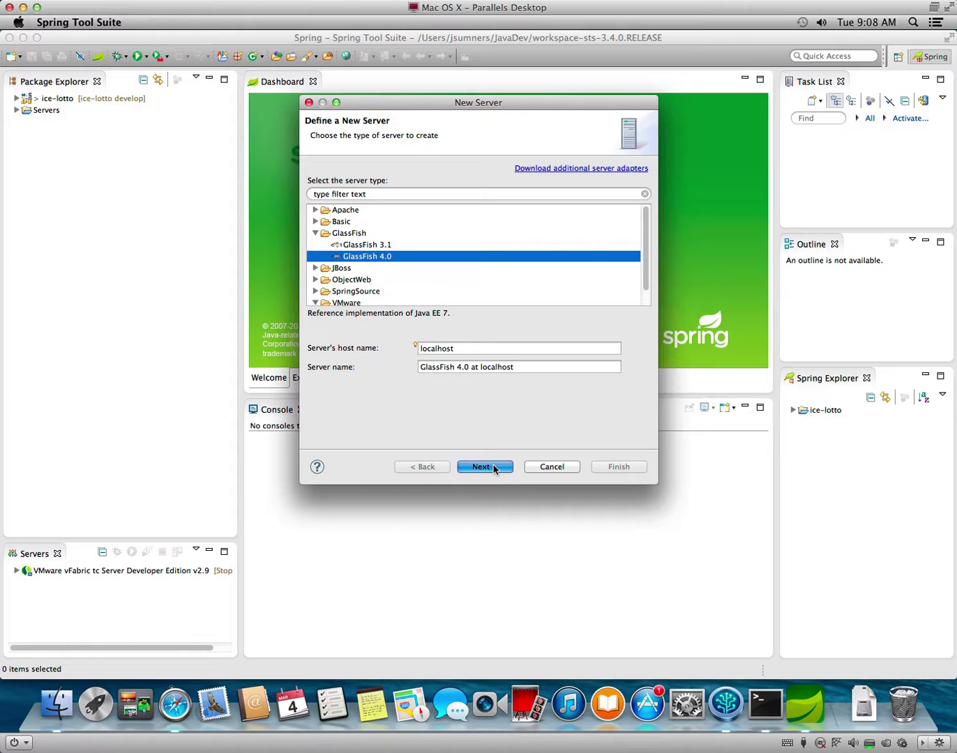
{"action": "left_click", "coordinate": [483, 467]}
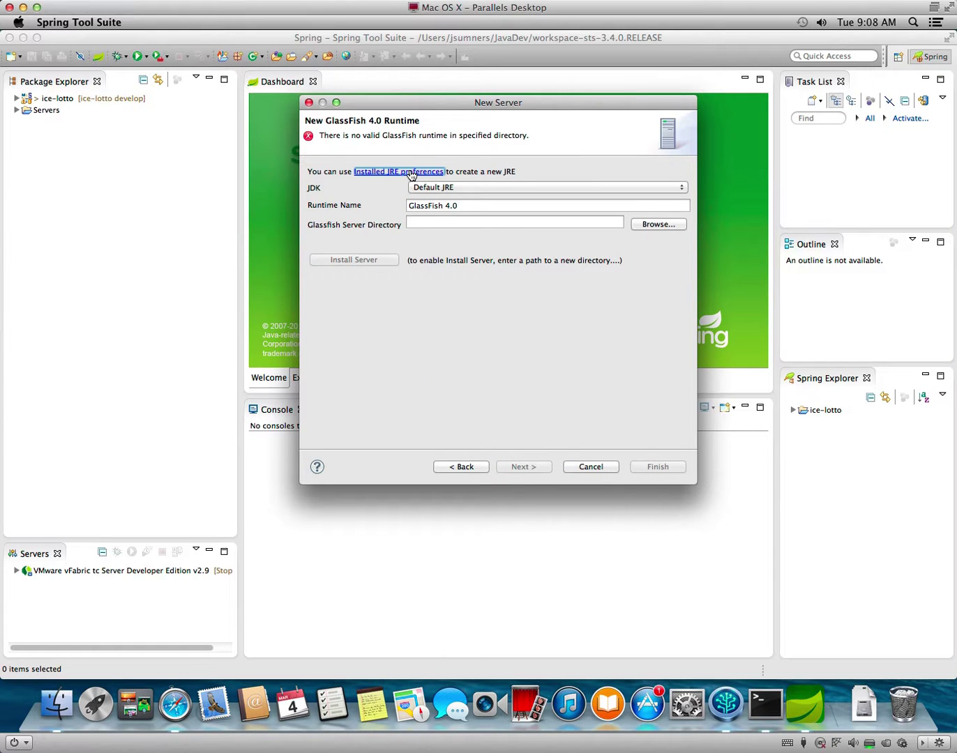
{"action": "left_click", "coordinate": [472, 465]}
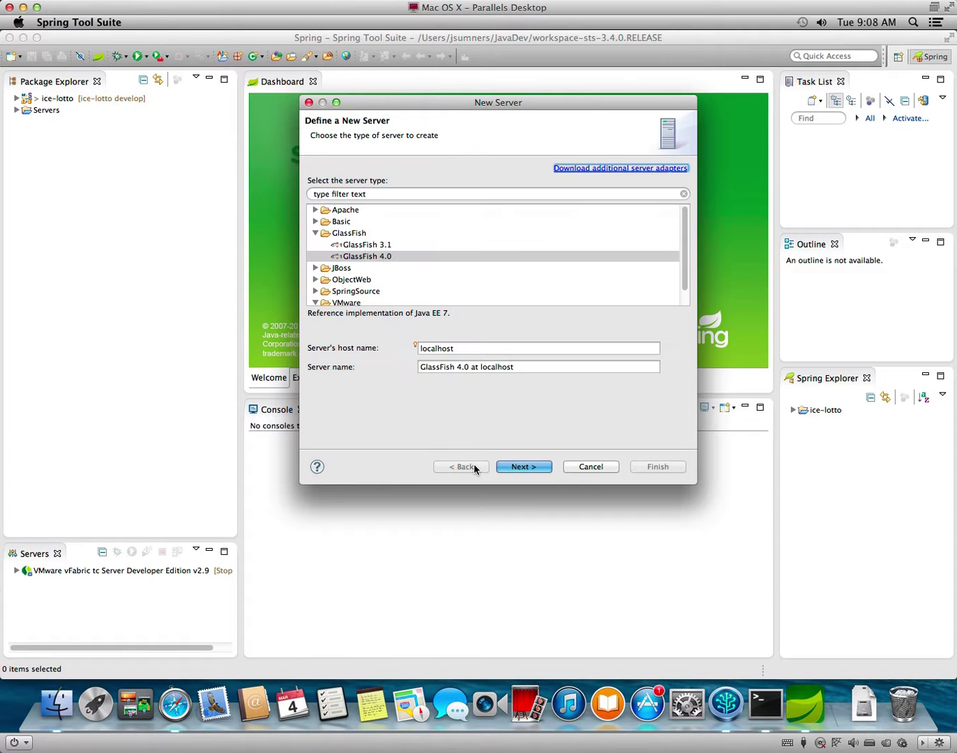
{"action": "left_click", "coordinate": [532, 465]}
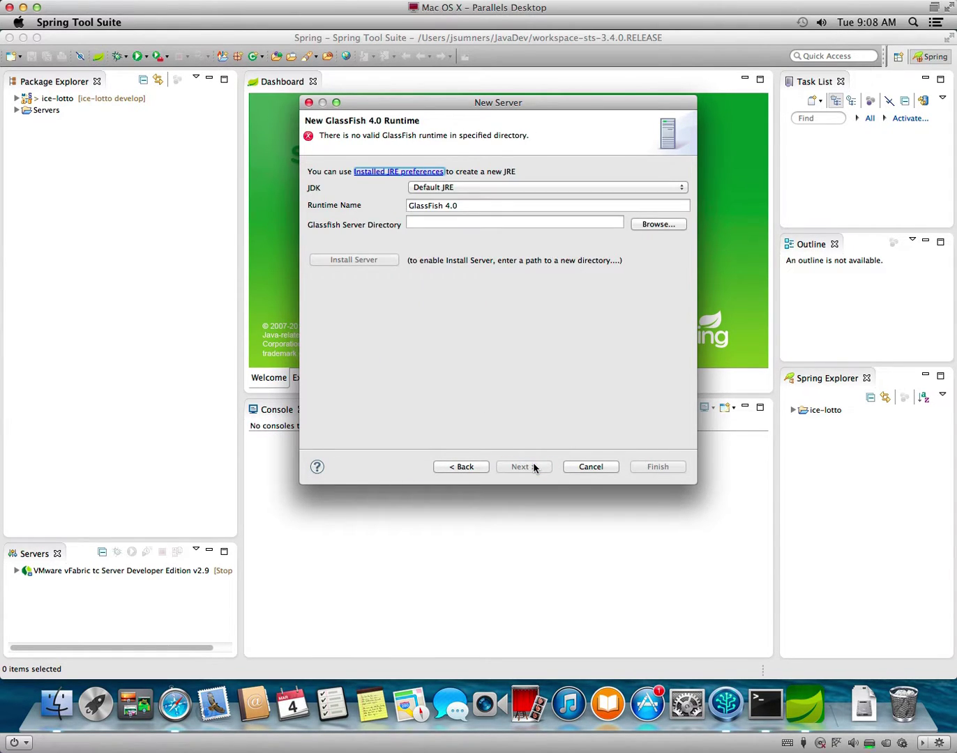
{"action": "left_click", "coordinate": [179, 715]}
Search the web for 'glassfish' in a new Safari tab and open the GlassFish download page.
{"action": "key", "text": "super+w"}
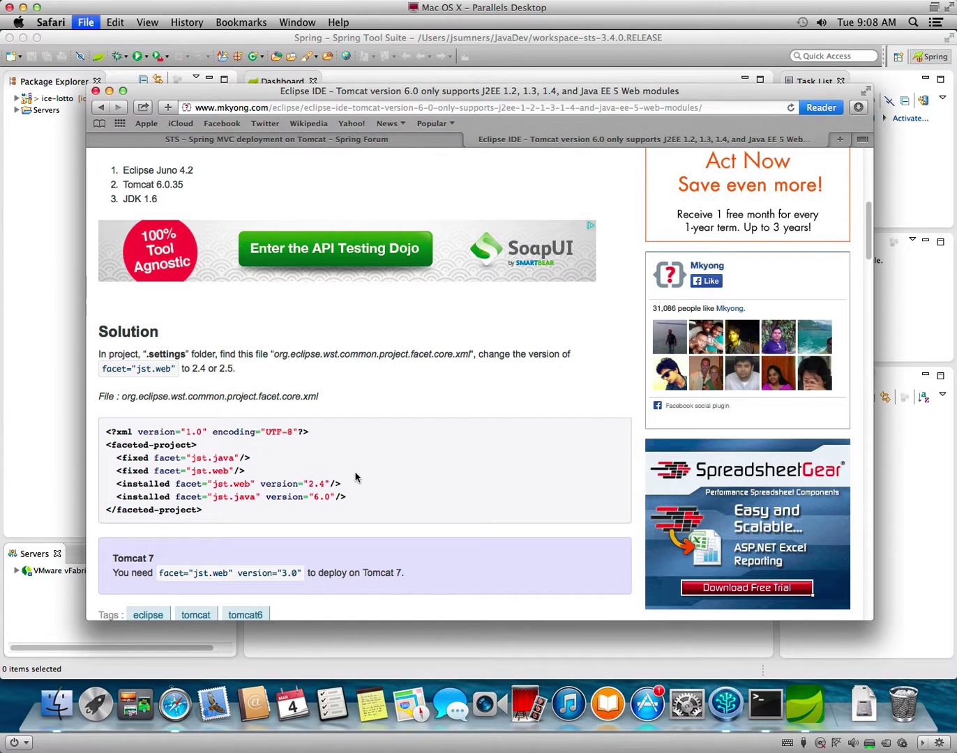
{"action": "key", "text": "super+t"}
{"action": "type", "text": "g"}
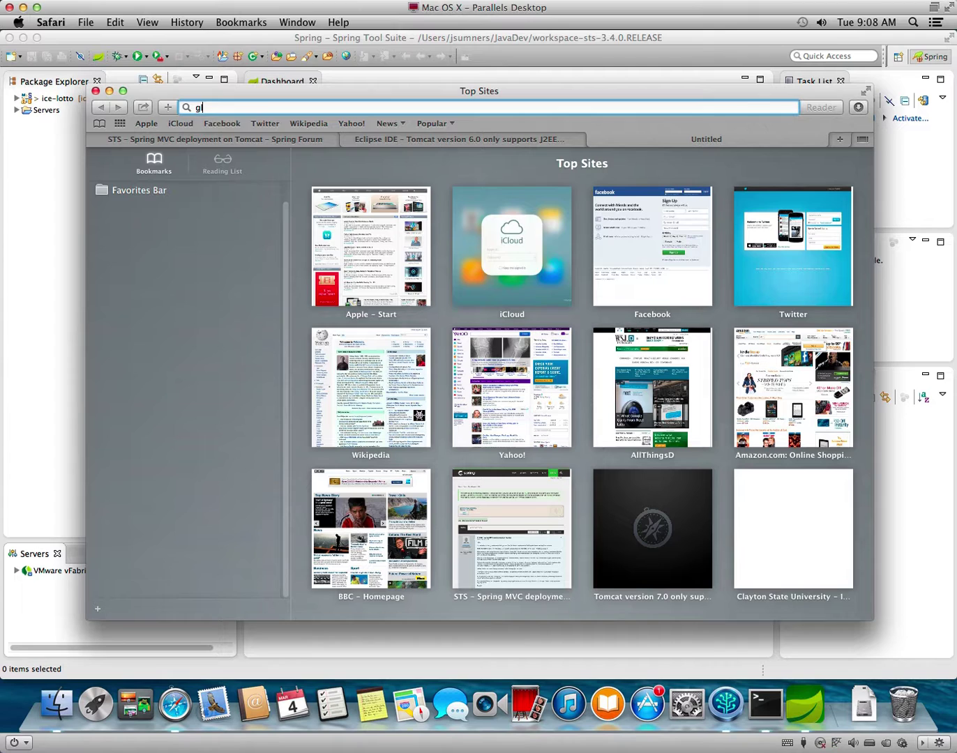
{"action": "type", "text": "lassfish"}
{"action": "key", "text": "Return"}
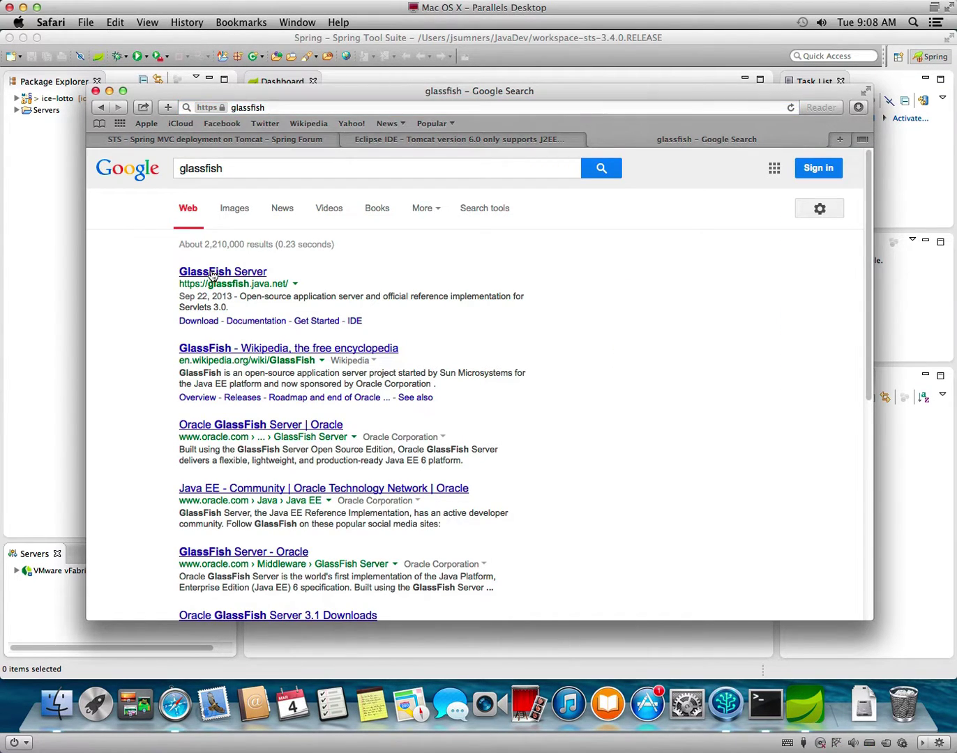
{"action": "left_click", "coordinate": [213, 274]}
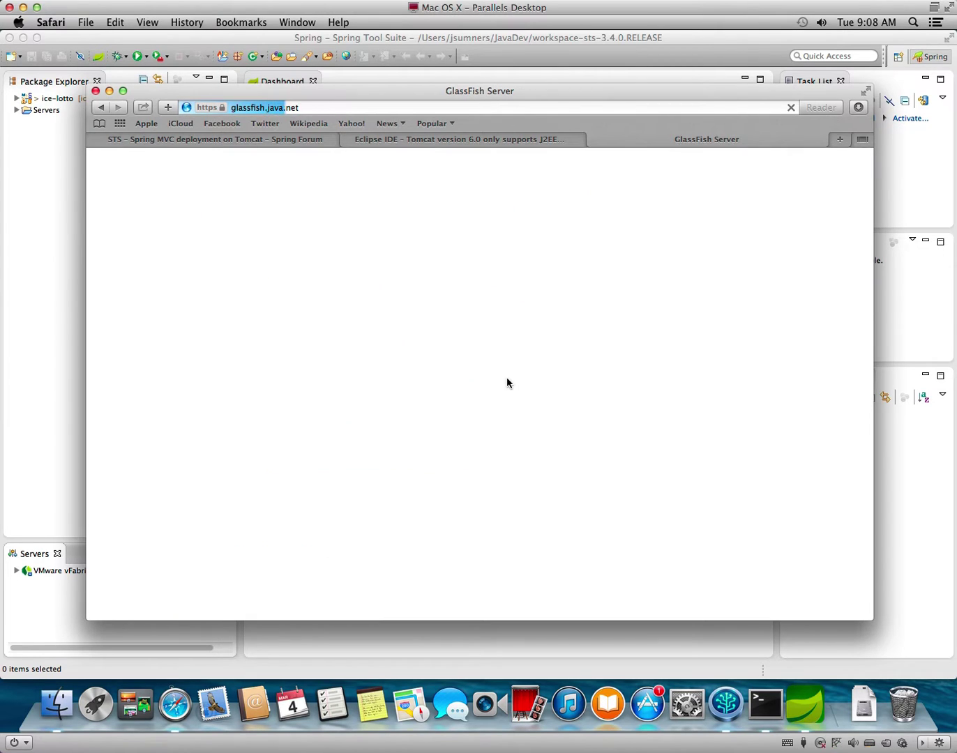
{"action": "left_click", "coordinate": [422, 394]}
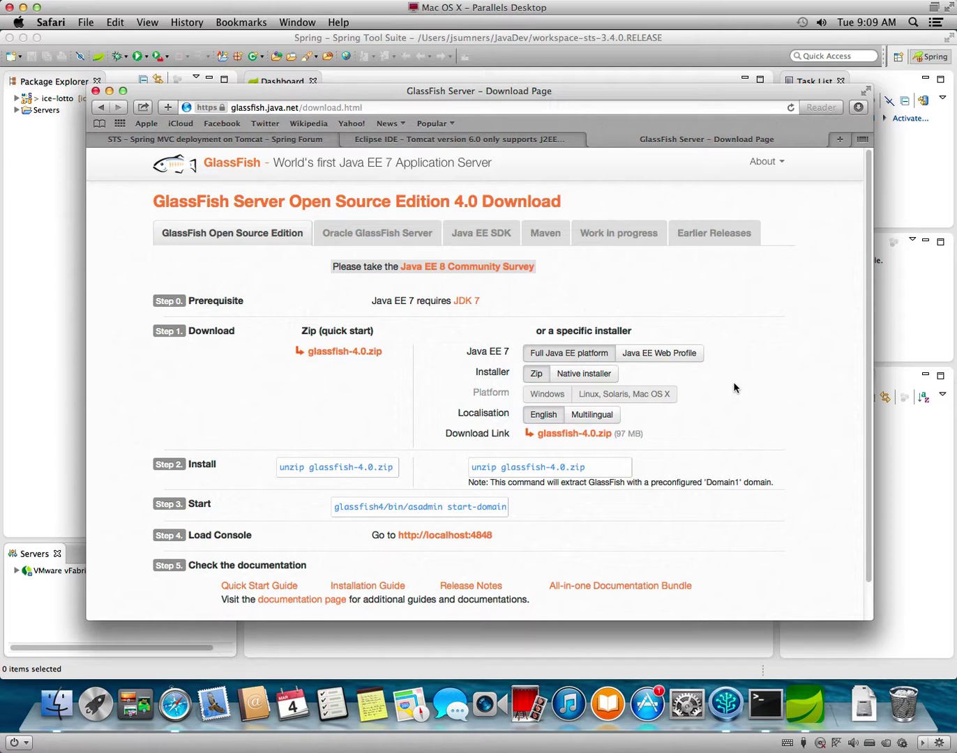
Download glassfish-4.0.zip and show the browser's downloads list.
{"action": "scroll", "coordinate": [732, 390], "scroll_direction": "down", "scroll_amount": 2}
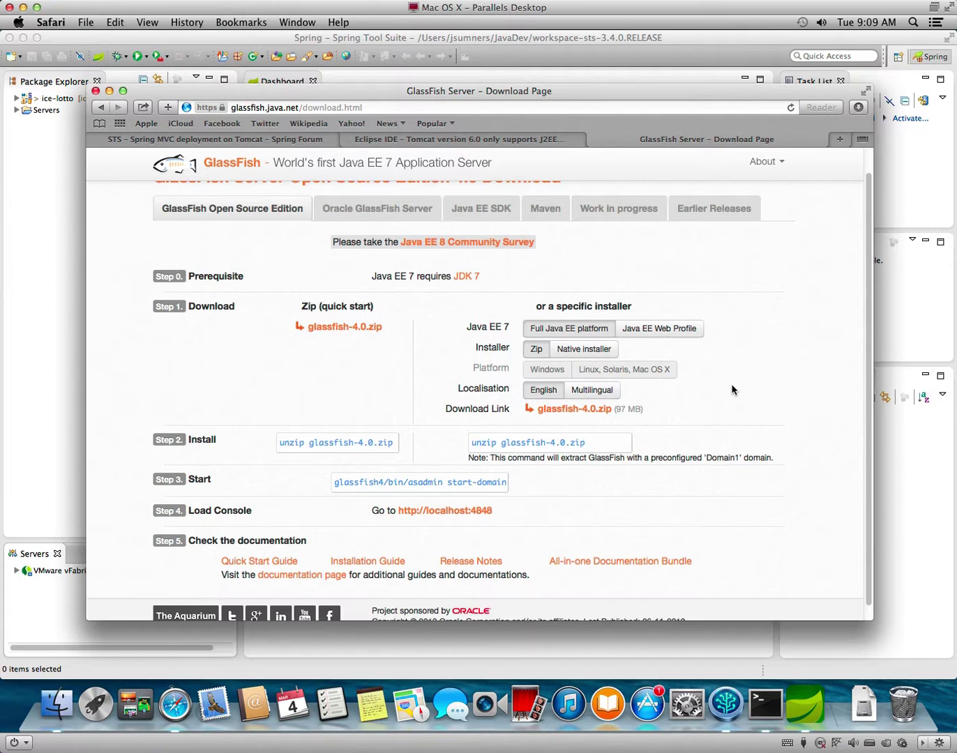
{"action": "scroll", "coordinate": [732, 389], "scroll_direction": "down", "scroll_amount": 1}
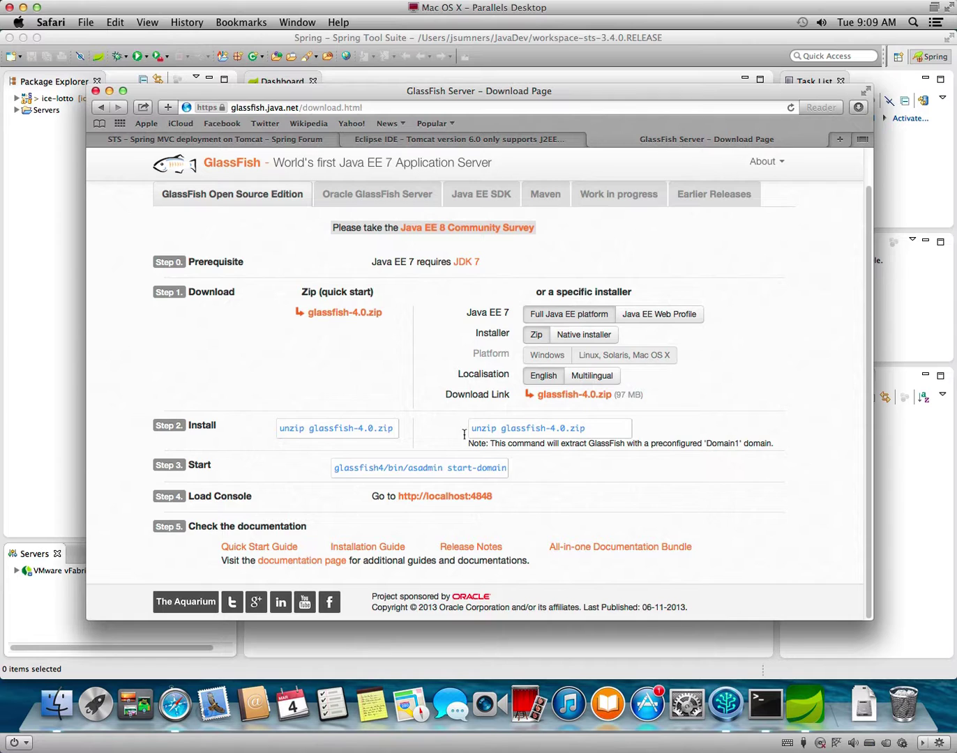
{"action": "left_click", "coordinate": [562, 396]}
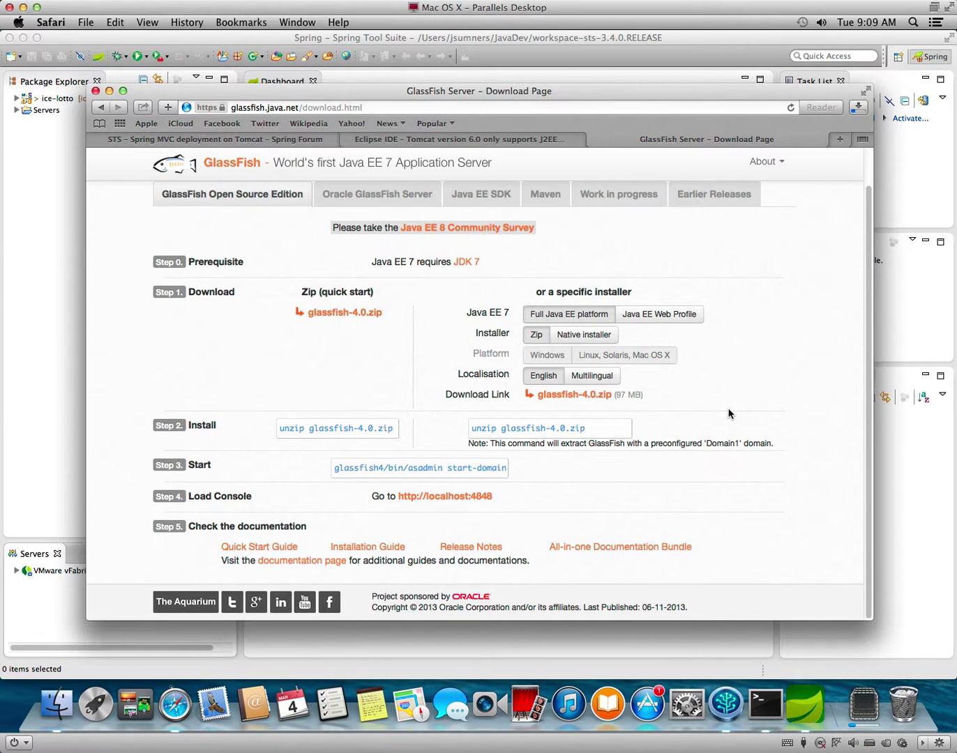
{"action": "left_click", "coordinate": [857, 107]}
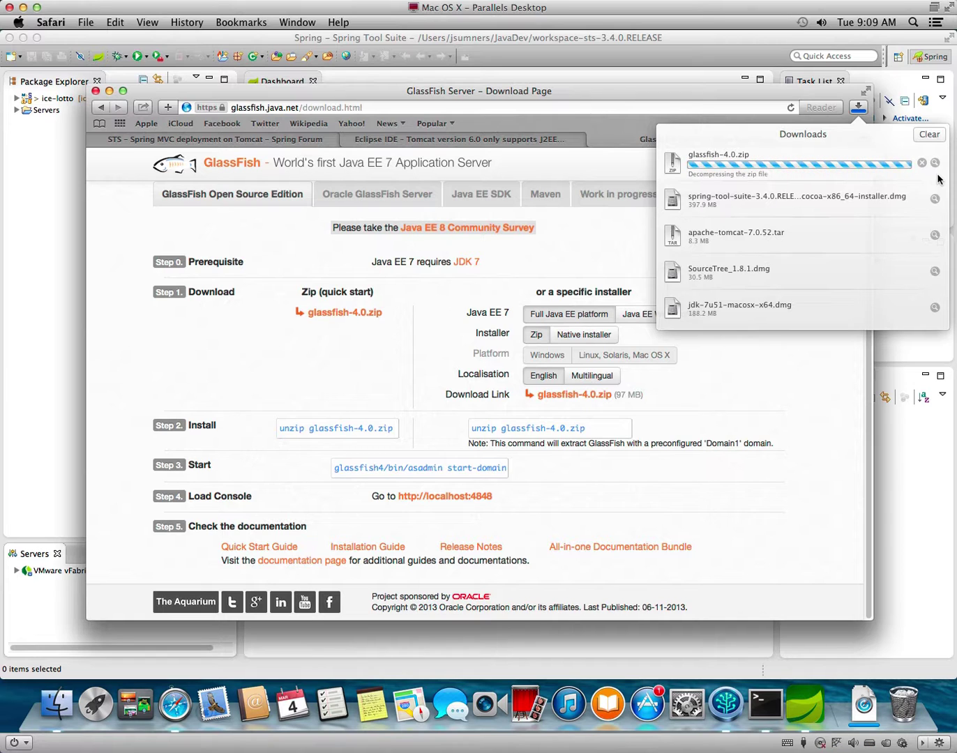
Move the extracted glassfish4 folder into JavaDev, then return to the New Server wizard.
{"action": "left_click", "coordinate": [934, 163]}
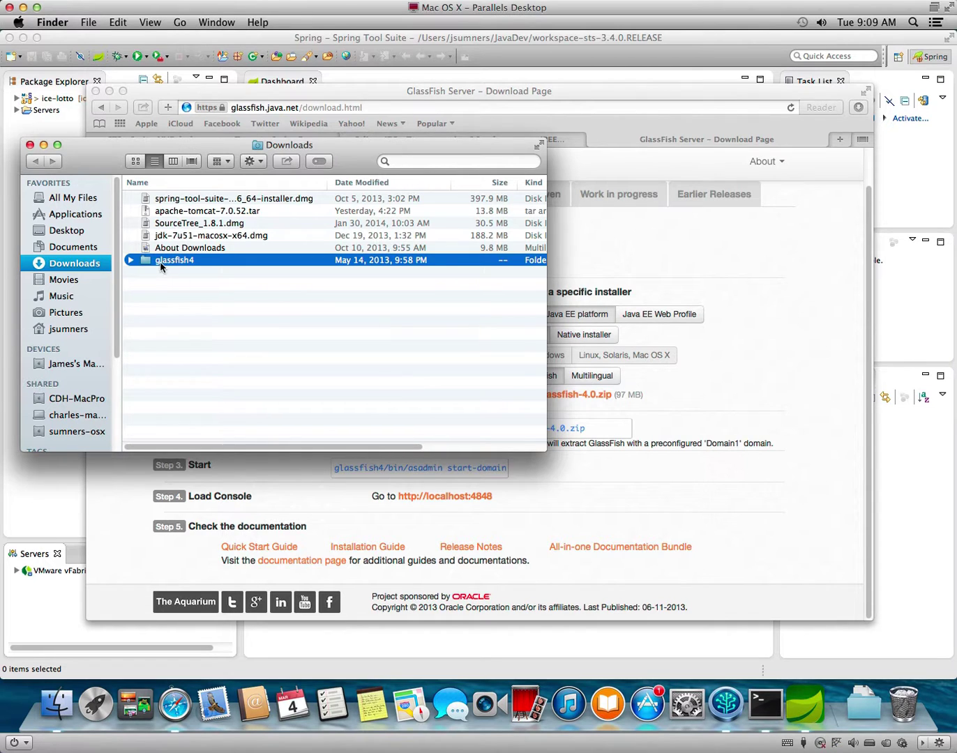
{"action": "left_click", "coordinate": [130, 260]}
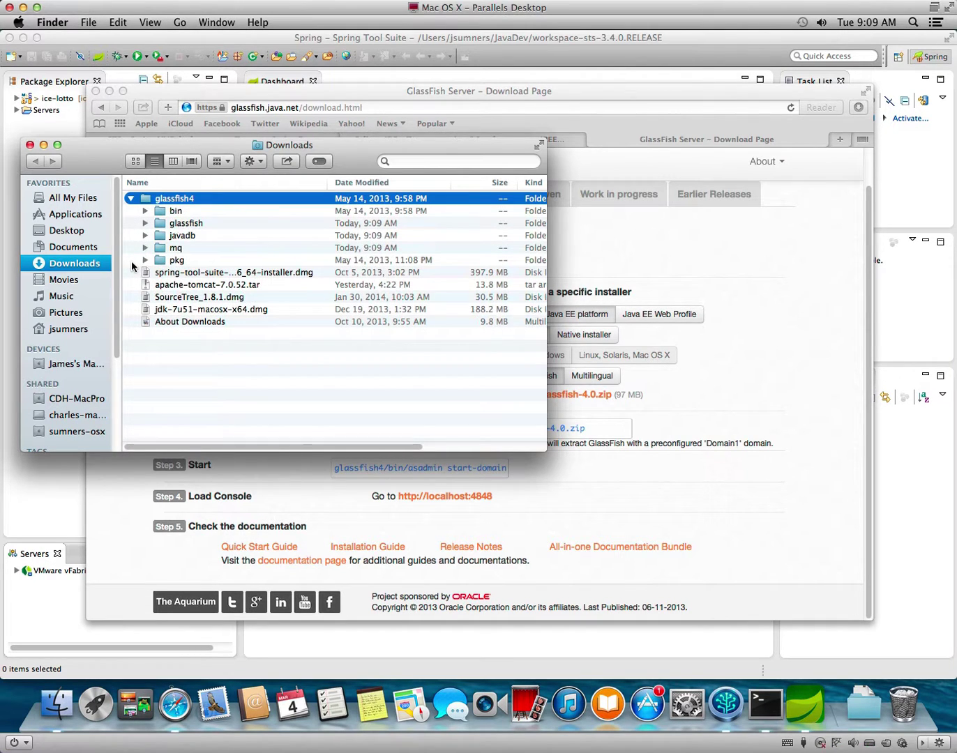
{"action": "left_click_drag", "start_coordinate": [172, 203], "coordinate": [331, 362]}
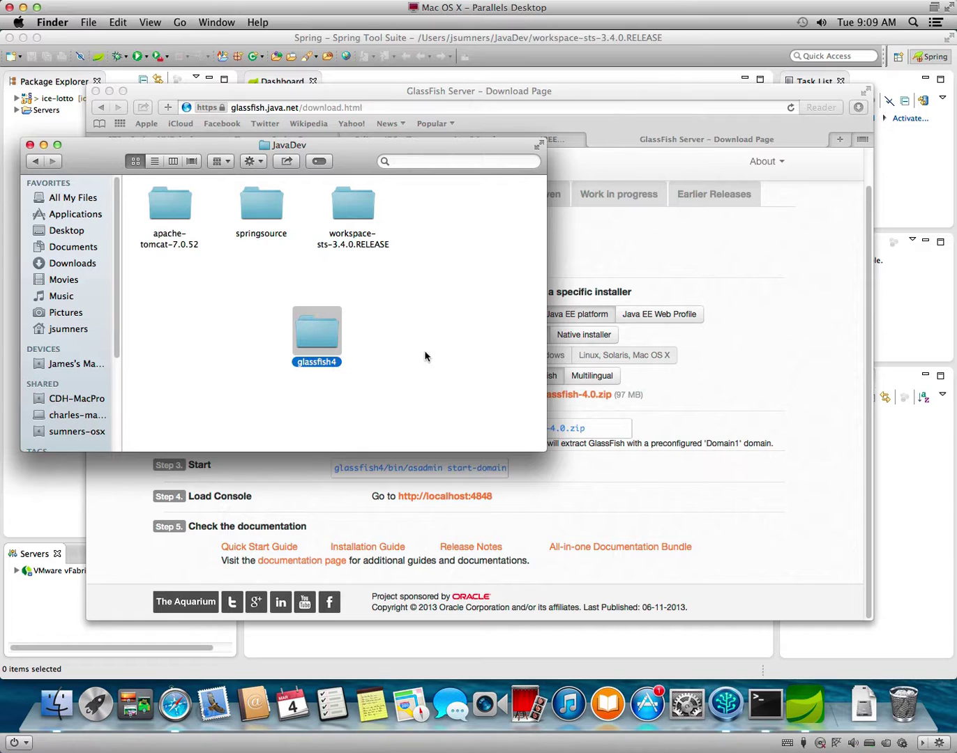
{"action": "left_click", "coordinate": [29, 146]}
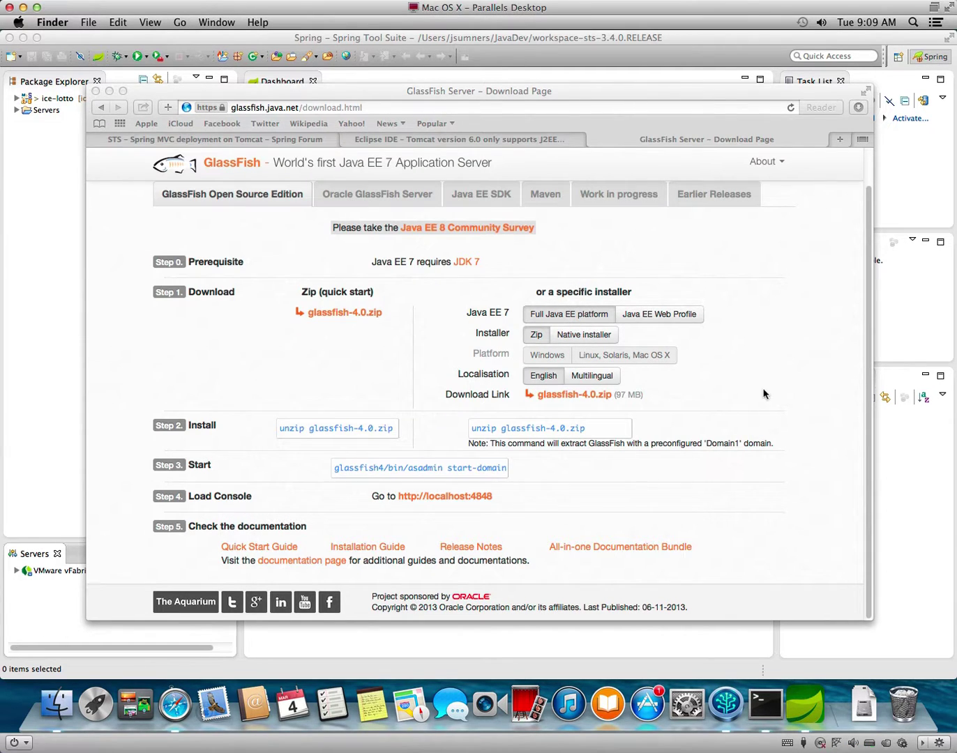
{"action": "left_click", "coordinate": [930, 328]}
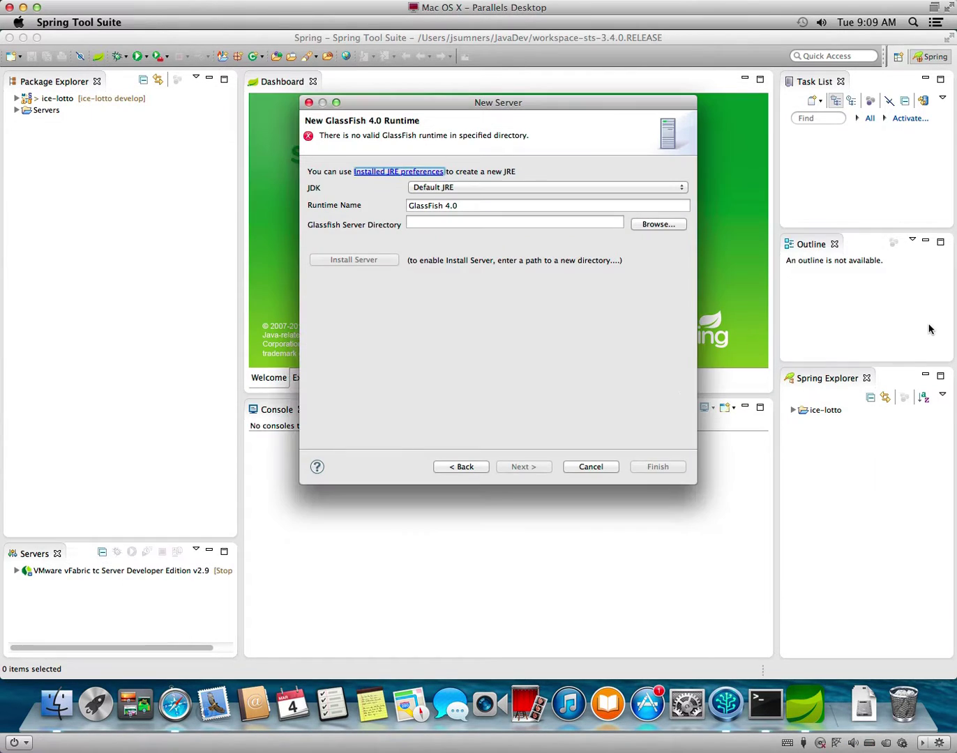
Set the GlassFish server directory to the JavaDev/glassfish4 folder.
{"action": "left_click", "coordinate": [659, 227]}
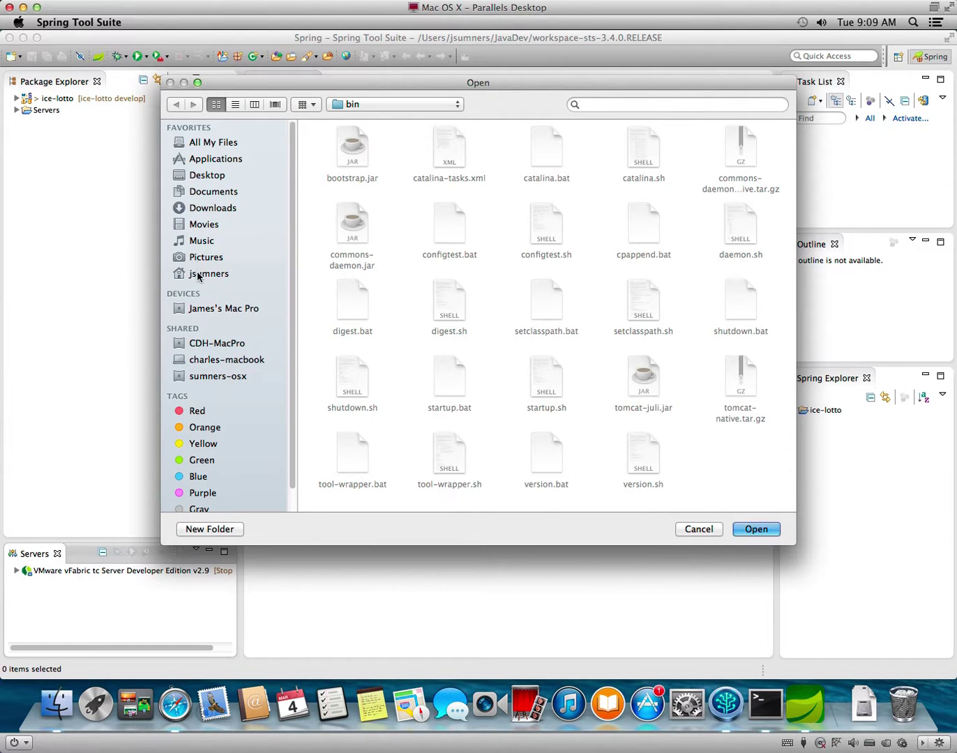
{"action": "left_click", "coordinate": [198, 274]}
{"action": "left_click", "coordinate": [431, 303]}
{"action": "double_click", "coordinate": [431, 304]}
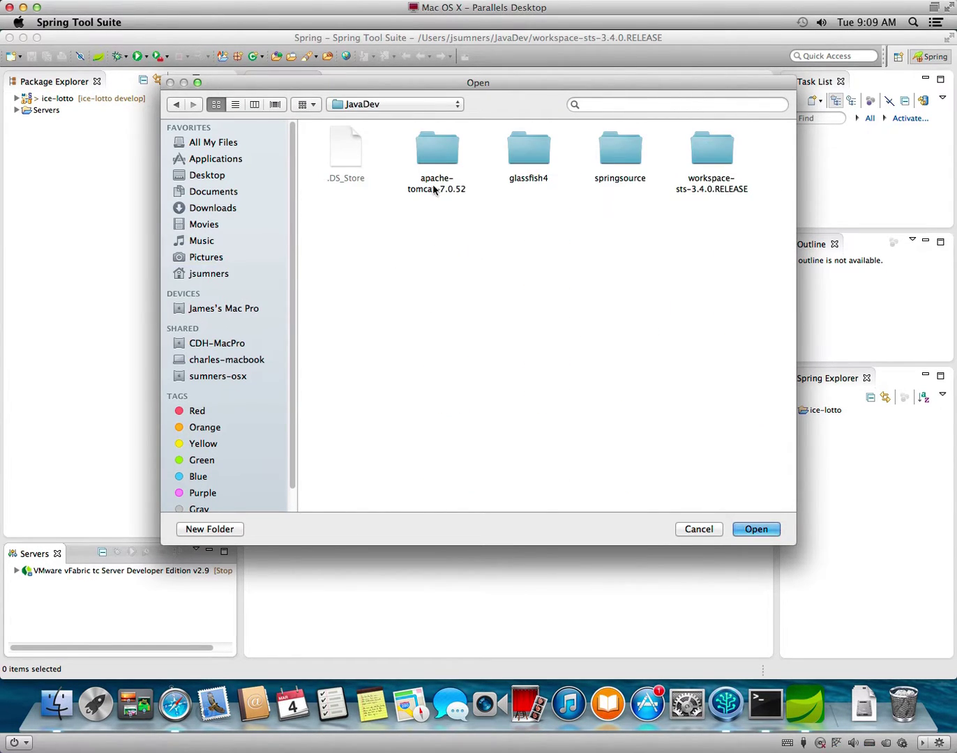
{"action": "double_click", "coordinate": [526, 149]}
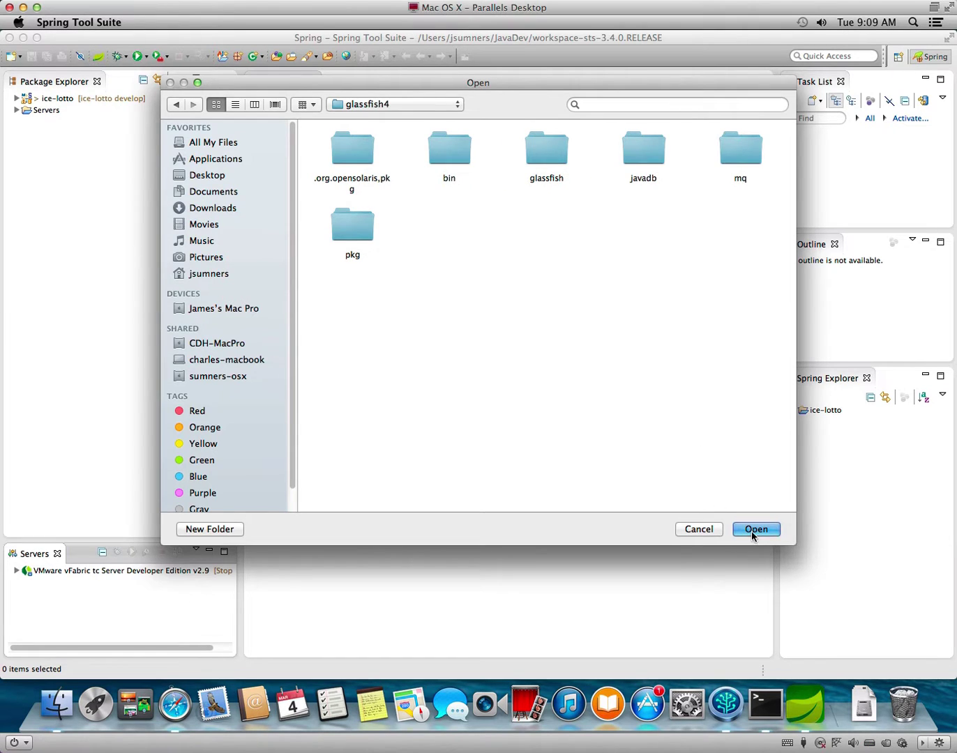
{"action": "left_click", "coordinate": [752, 531]}
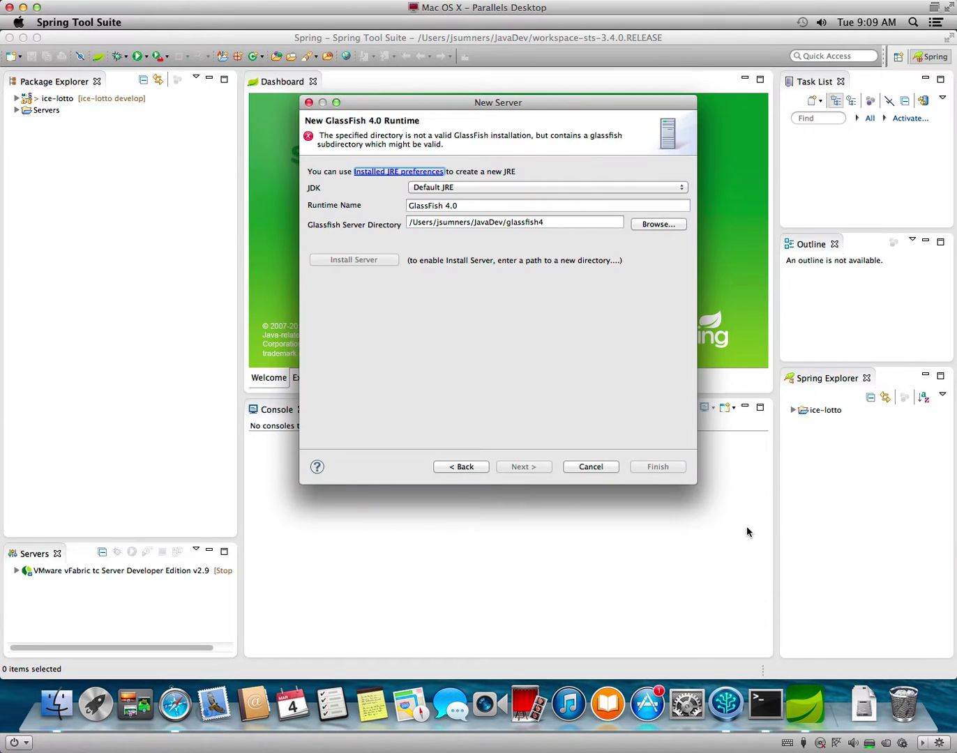
Recheck the server directory and installed JRE settings, leaving both unchanged.
{"action": "left_click", "coordinate": [587, 224]}
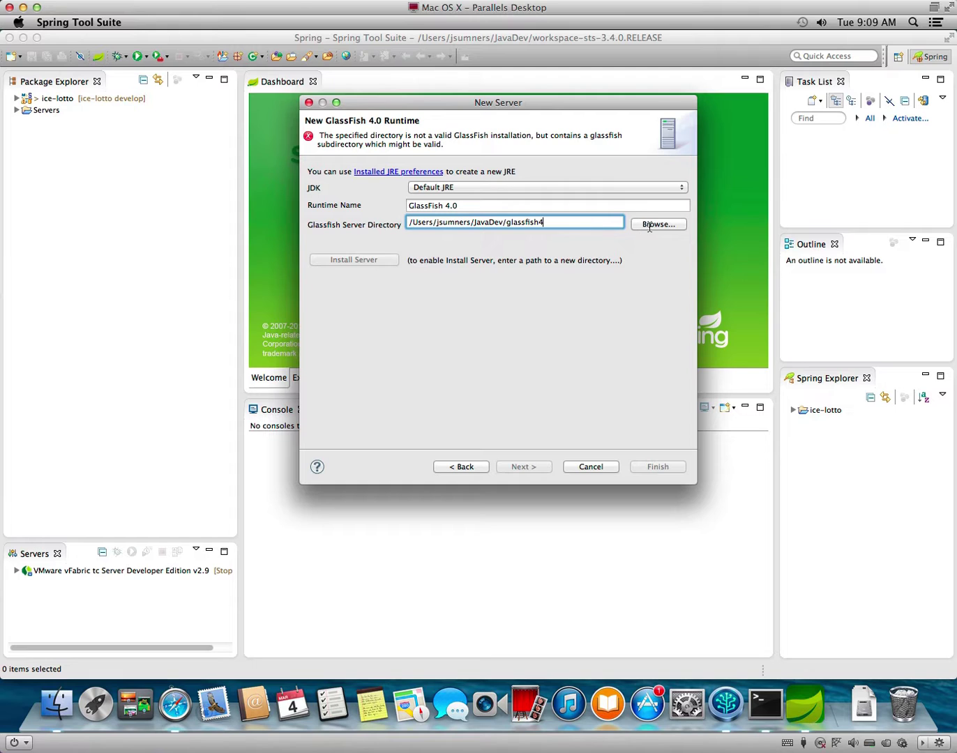
{"action": "left_click", "coordinate": [676, 227]}
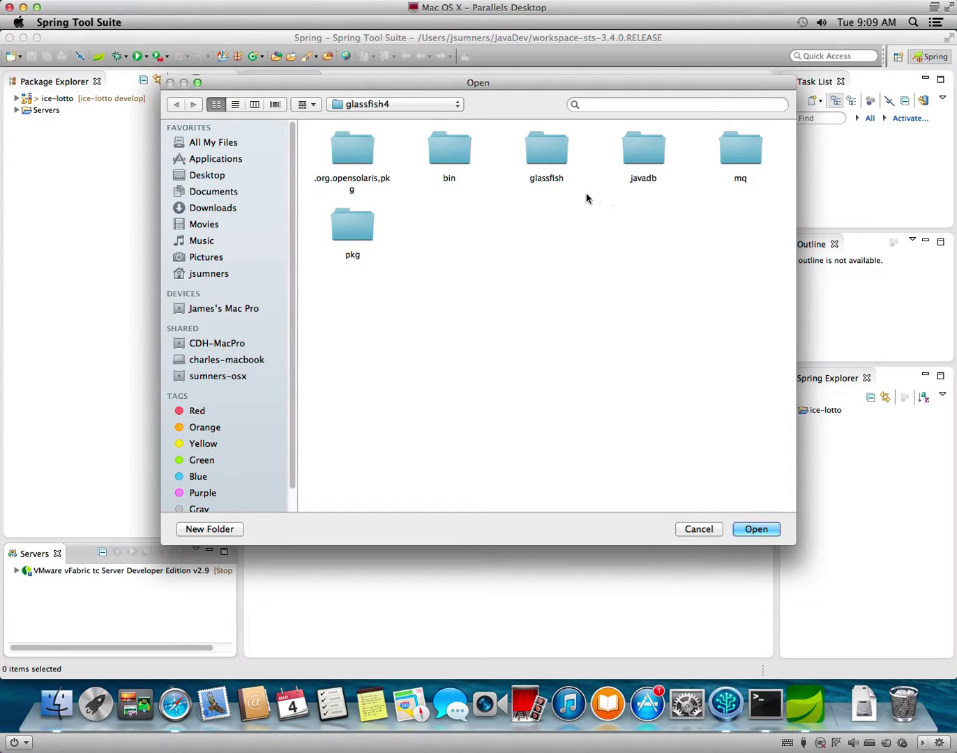
{"action": "left_click", "coordinate": [698, 530]}
{"action": "left_click", "coordinate": [418, 174]}
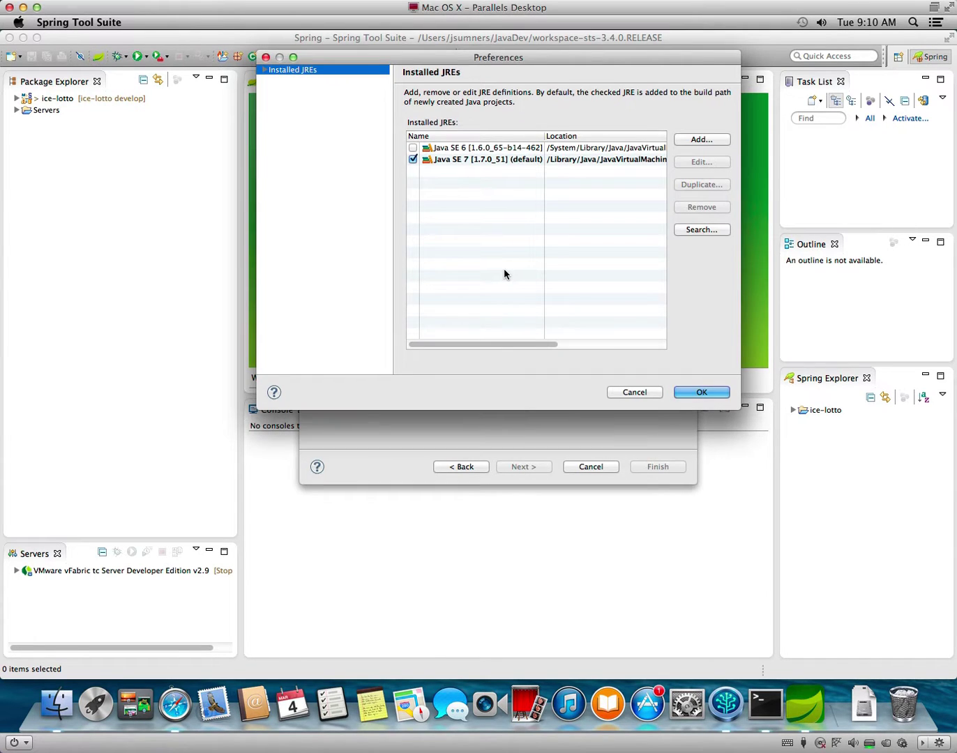
{"action": "left_click", "coordinate": [635, 391]}
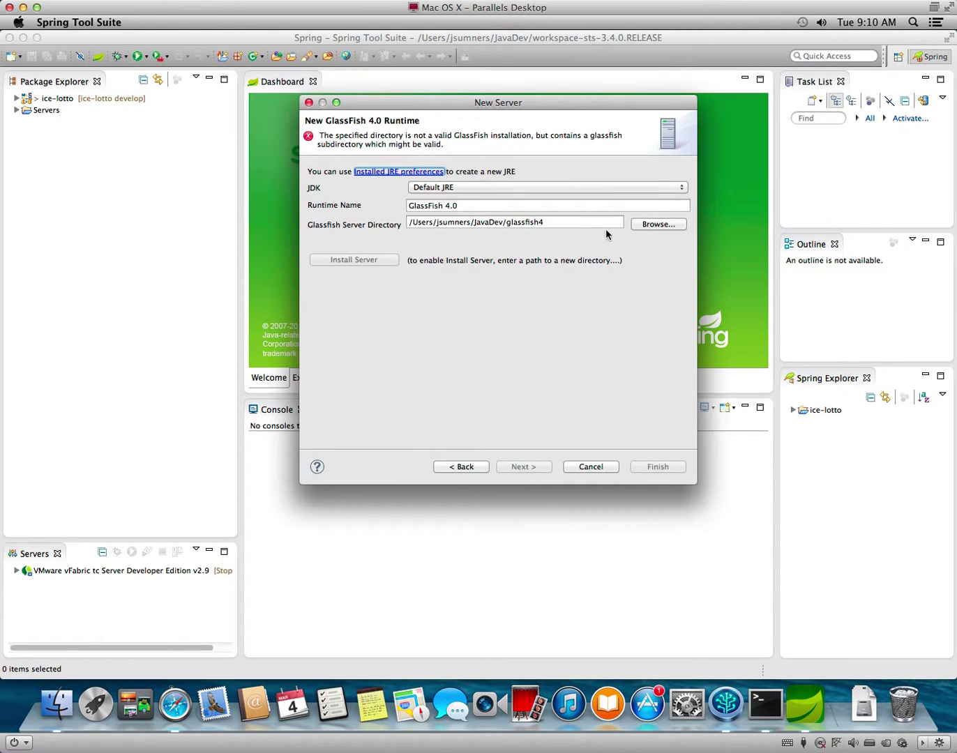
{"action": "left_click", "coordinate": [478, 465]}
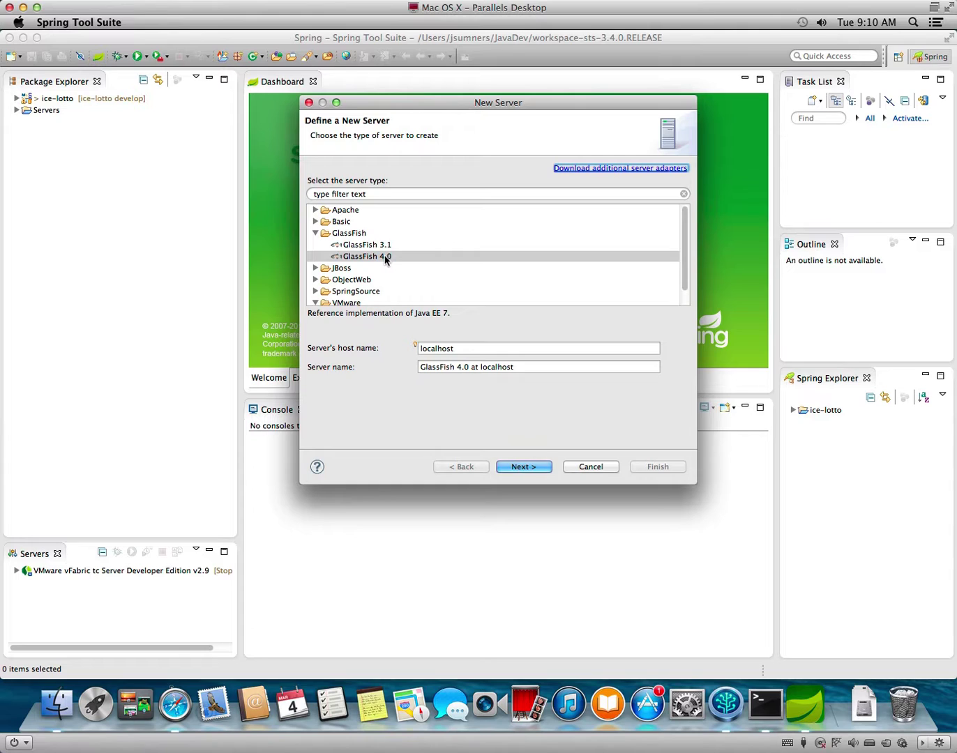
{"action": "left_click", "coordinate": [531, 468]}
Point the server directory to glassfish4/glassfish and advance to the domain settings.
{"action": "left_click", "coordinate": [584, 222]}
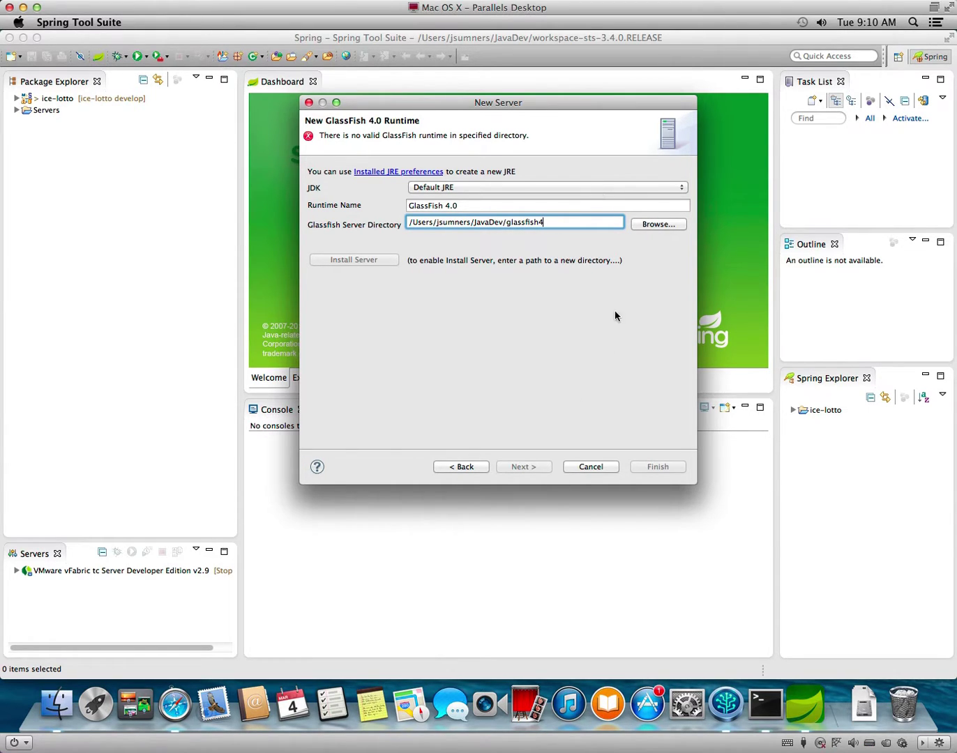
{"action": "left_click", "coordinate": [661, 226]}
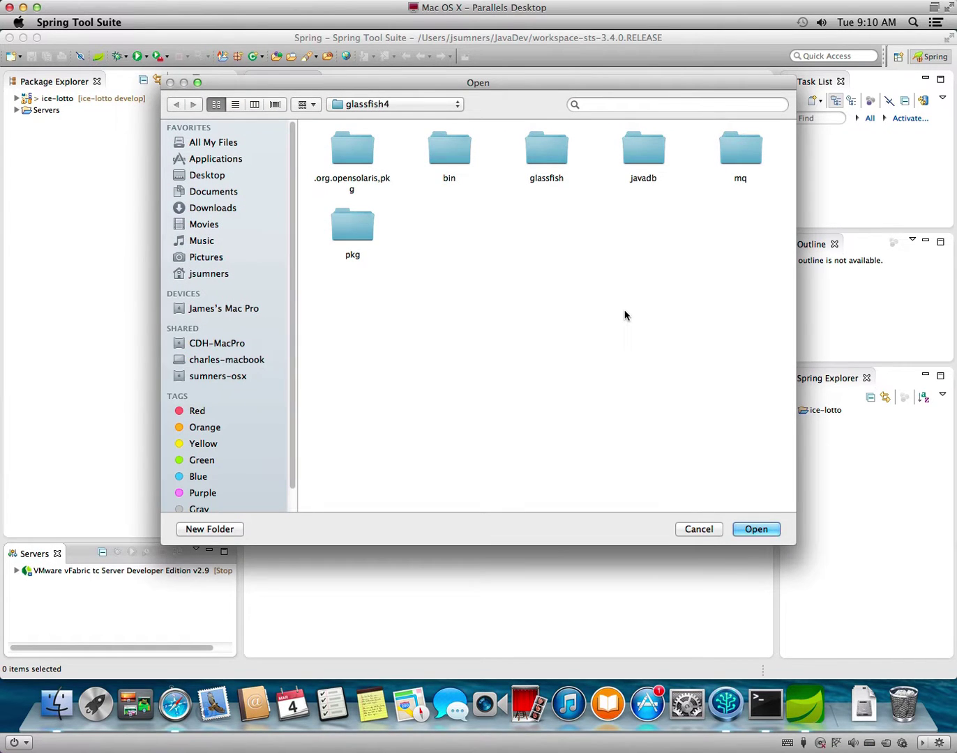
{"action": "double_click", "coordinate": [539, 145]}
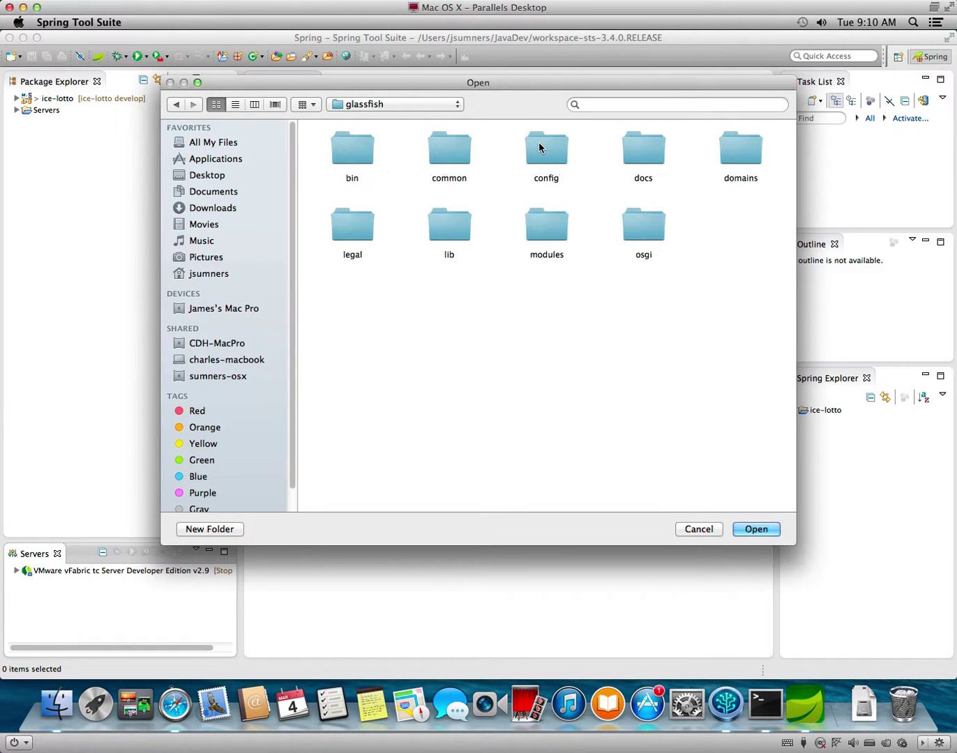
{"action": "left_click", "coordinate": [750, 531]}
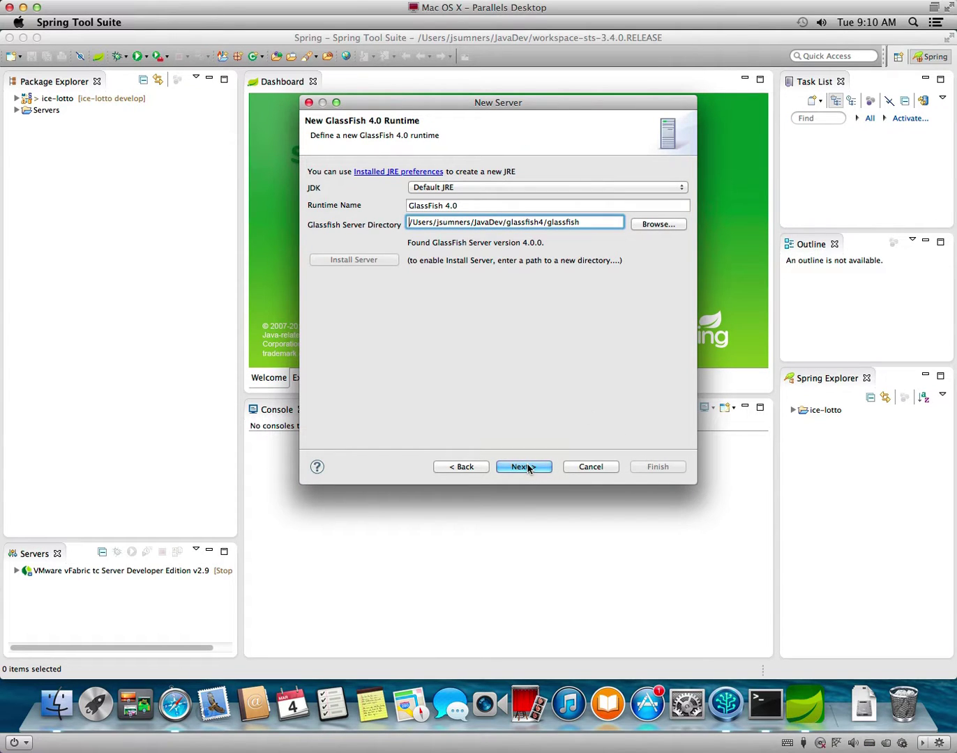
{"action": "left_click", "coordinate": [525, 467]}
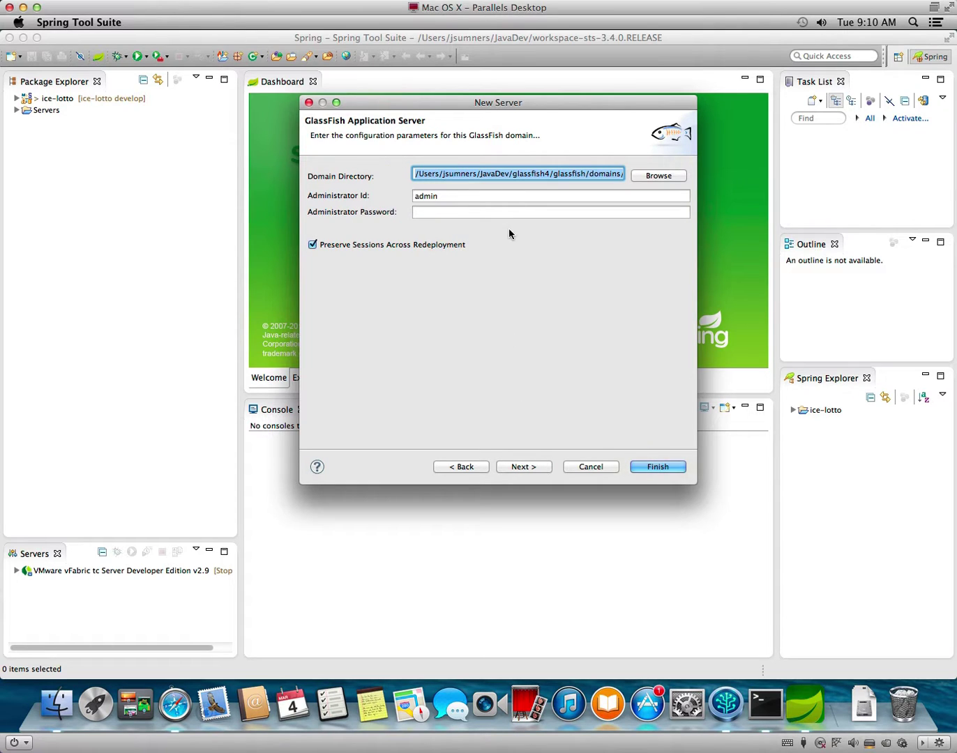
Enter the administrator password, add ice-lotto to the configured resources, and finish the server.
{"action": "left_click", "coordinate": [485, 213]}
{"action": "type", "text": "pass"}
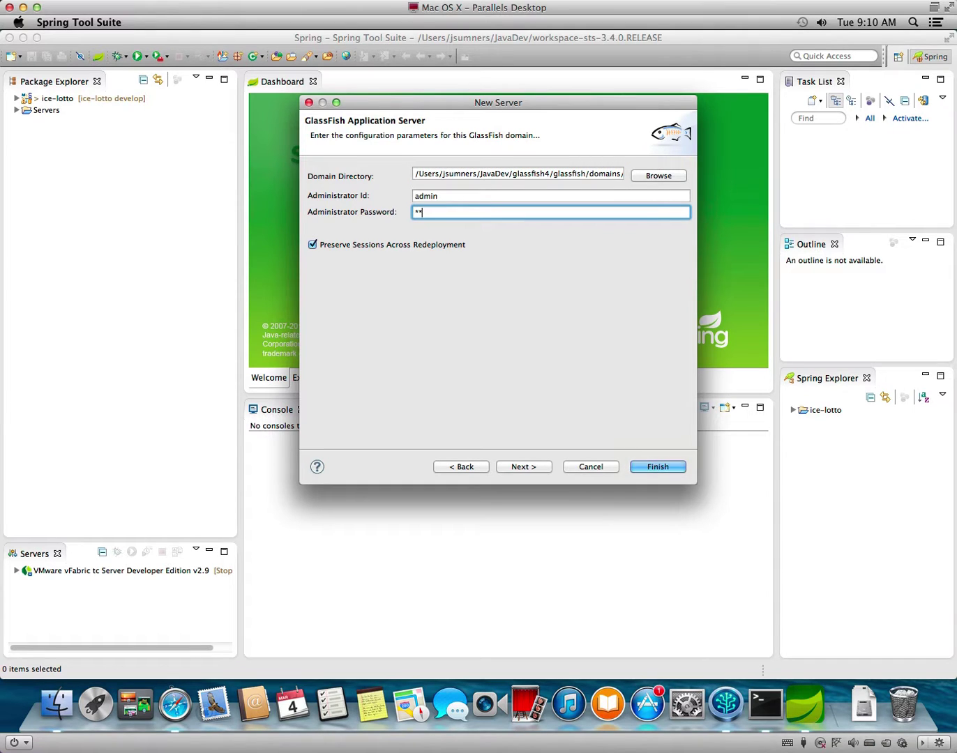
{"action": "type", "text": "wd"}
{"action": "left_click", "coordinate": [545, 472]}
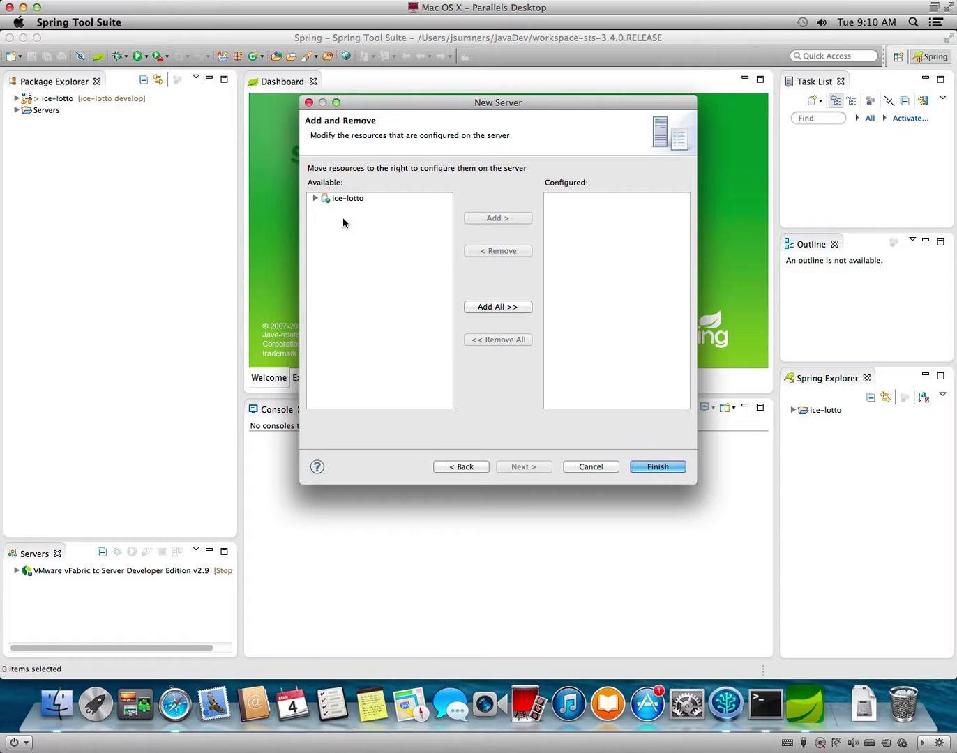
{"action": "left_click", "coordinate": [316, 199]}
{"action": "left_click", "coordinate": [335, 199]}
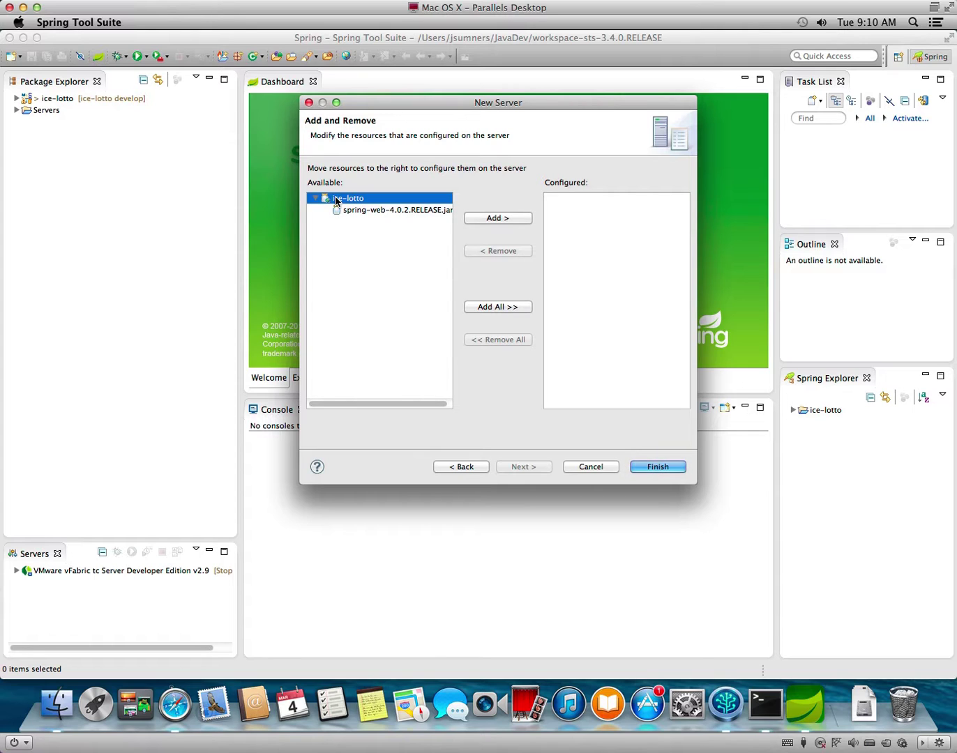
{"action": "left_click", "coordinate": [519, 221]}
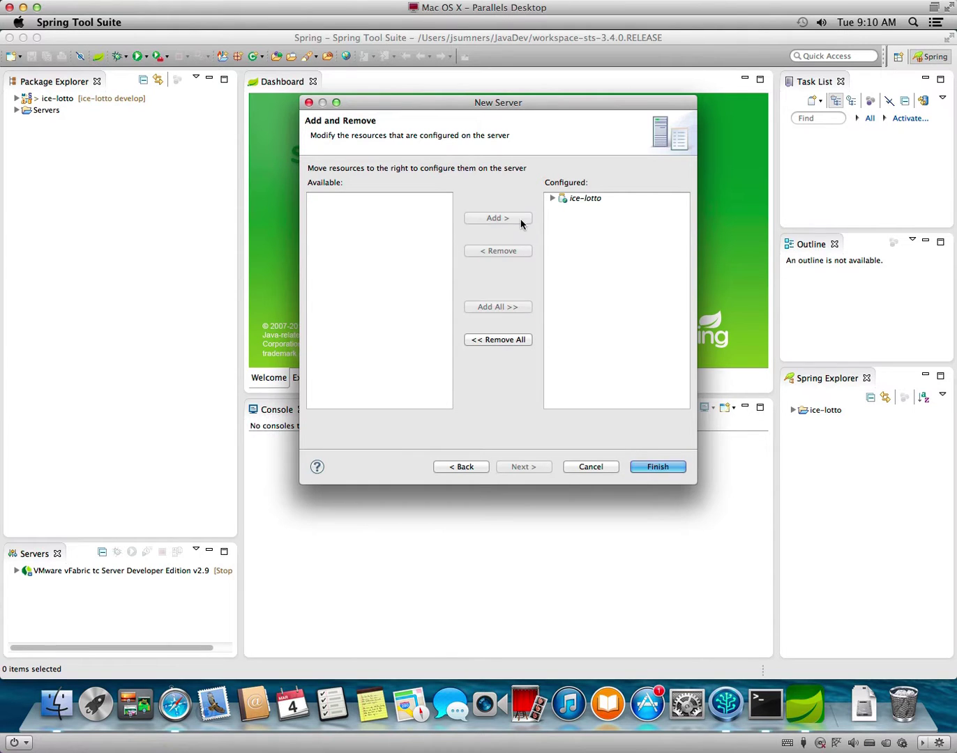
{"action": "left_click", "coordinate": [649, 468]}
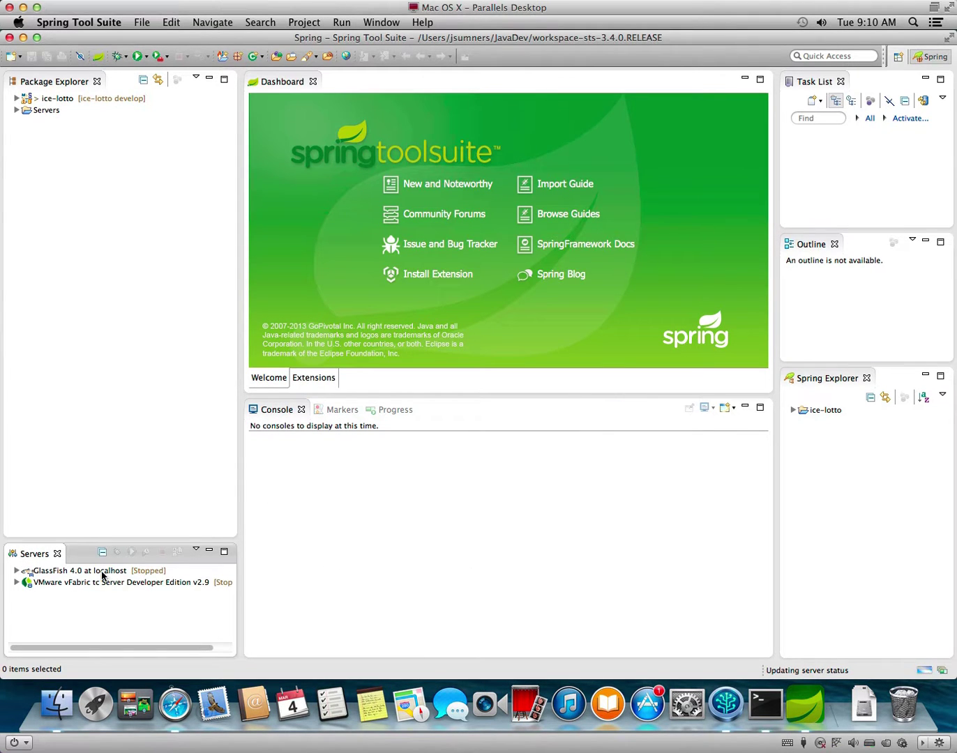
Run ice-lotto on the GlassFish 4.0 at localhost server.
{"action": "right_click", "coordinate": [70, 101]}
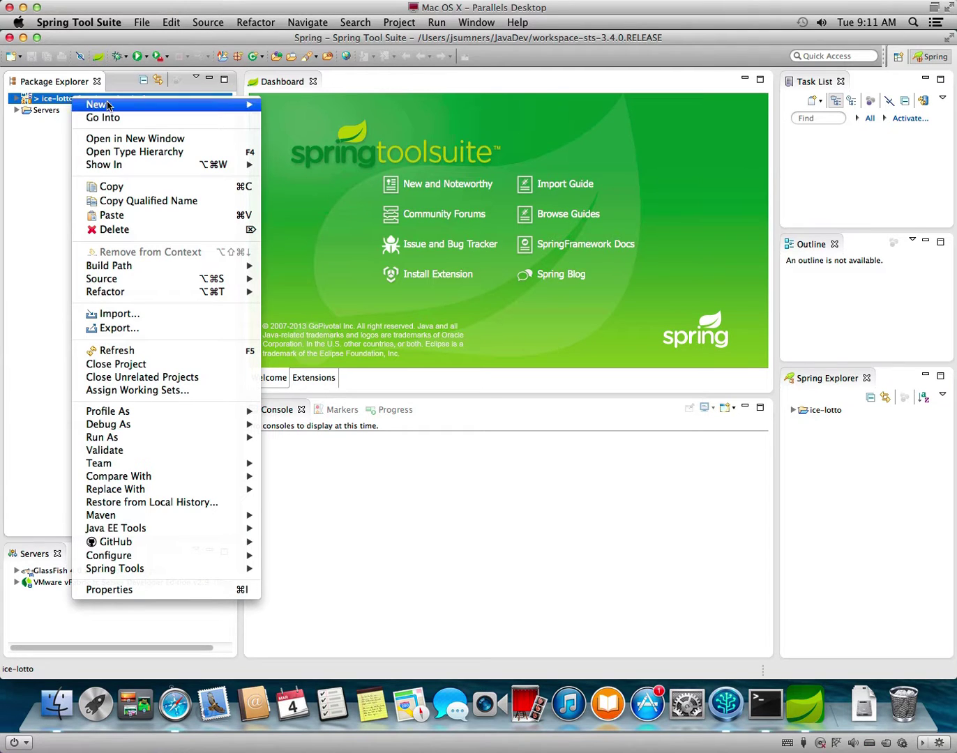
{"action": "mouse_move", "coordinate": [187, 438]}
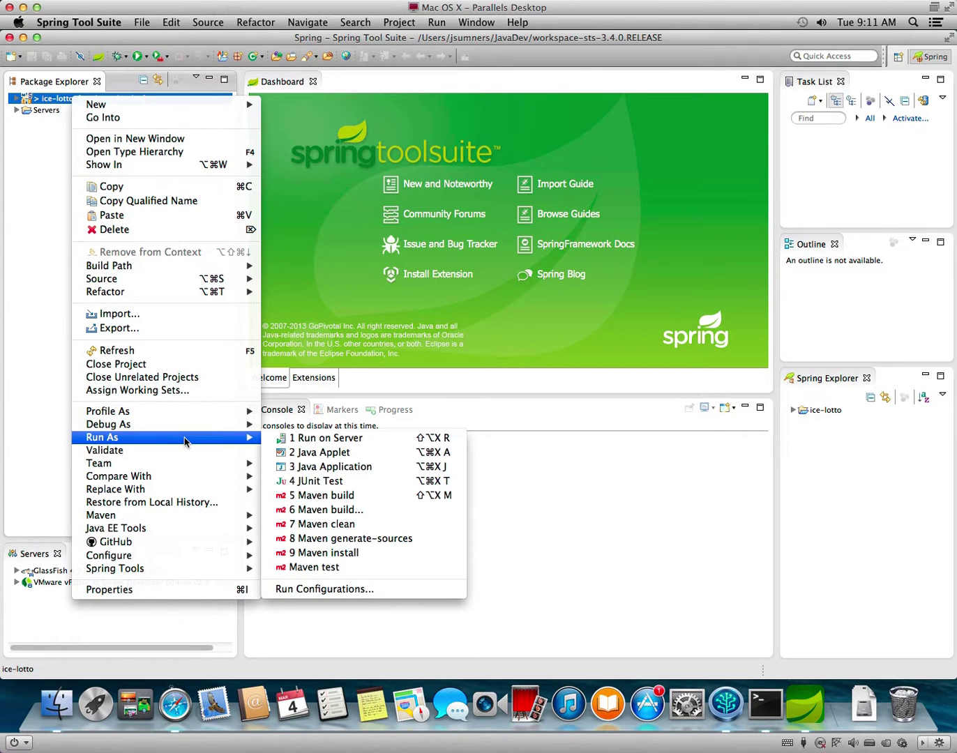
{"action": "left_click", "coordinate": [329, 435]}
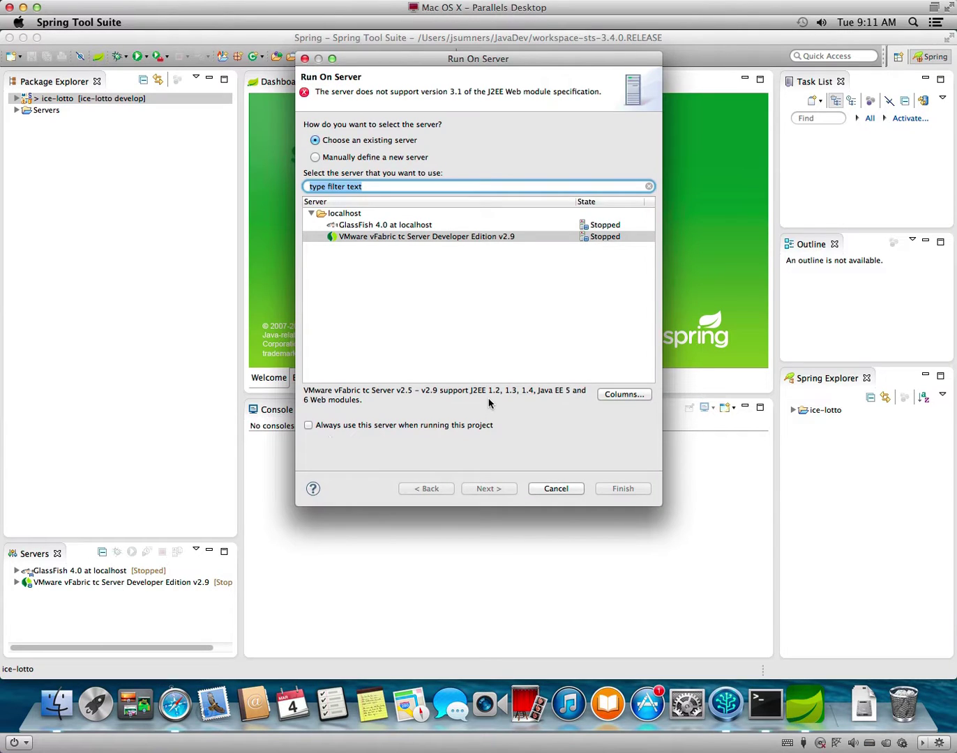
{"action": "left_click", "coordinate": [479, 237]}
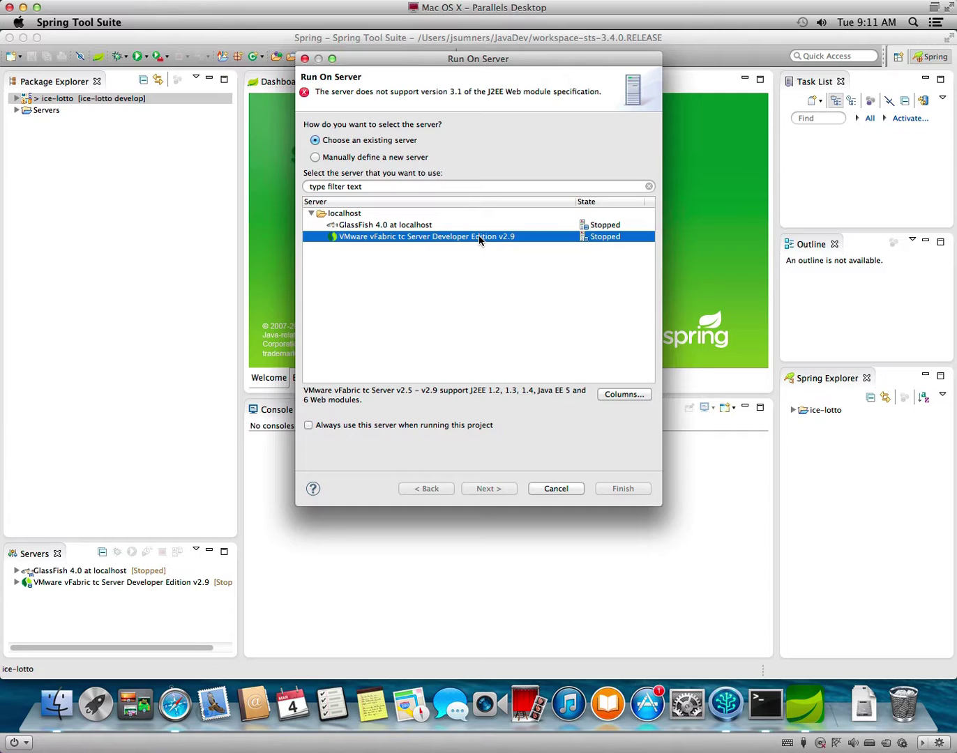
{"action": "left_click", "coordinate": [427, 225]}
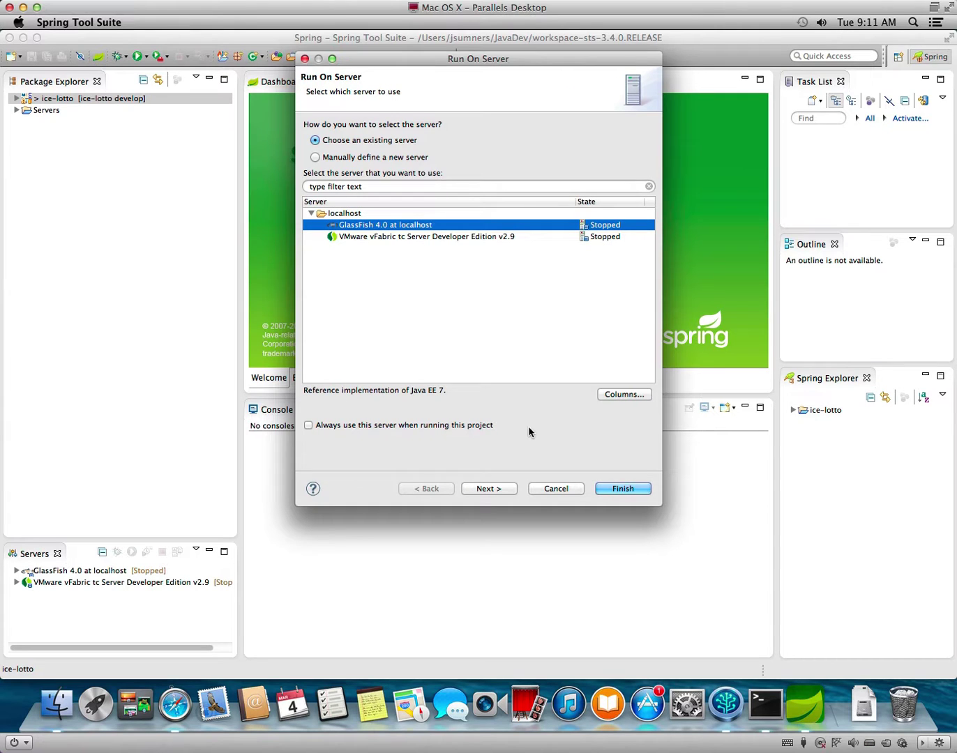
{"action": "left_click", "coordinate": [495, 489]}
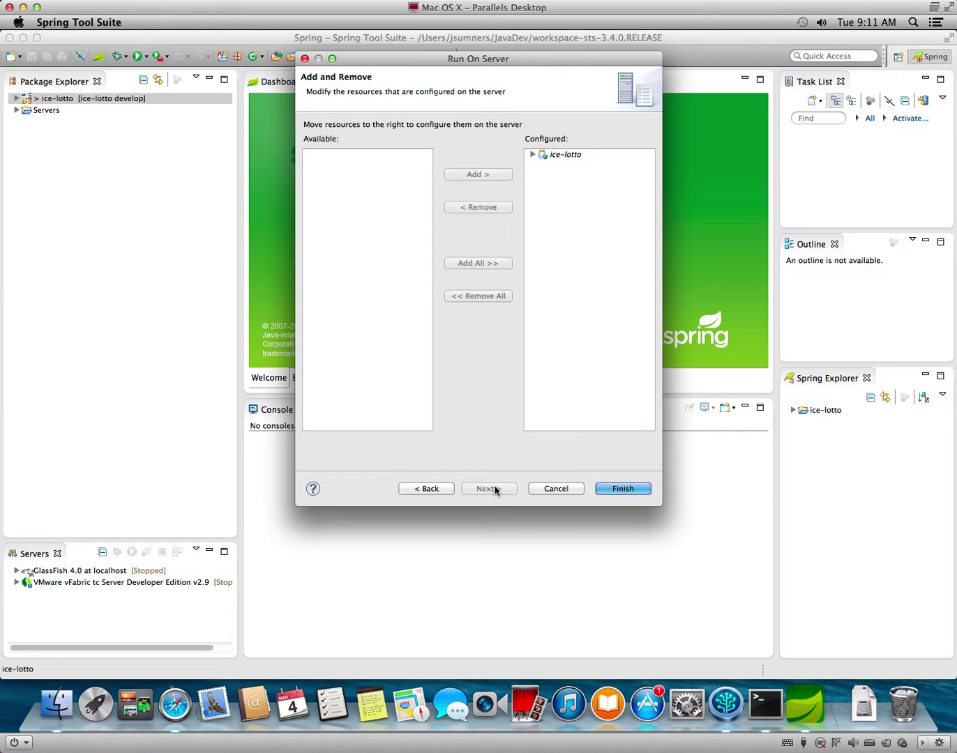
{"action": "left_click", "coordinate": [640, 490]}
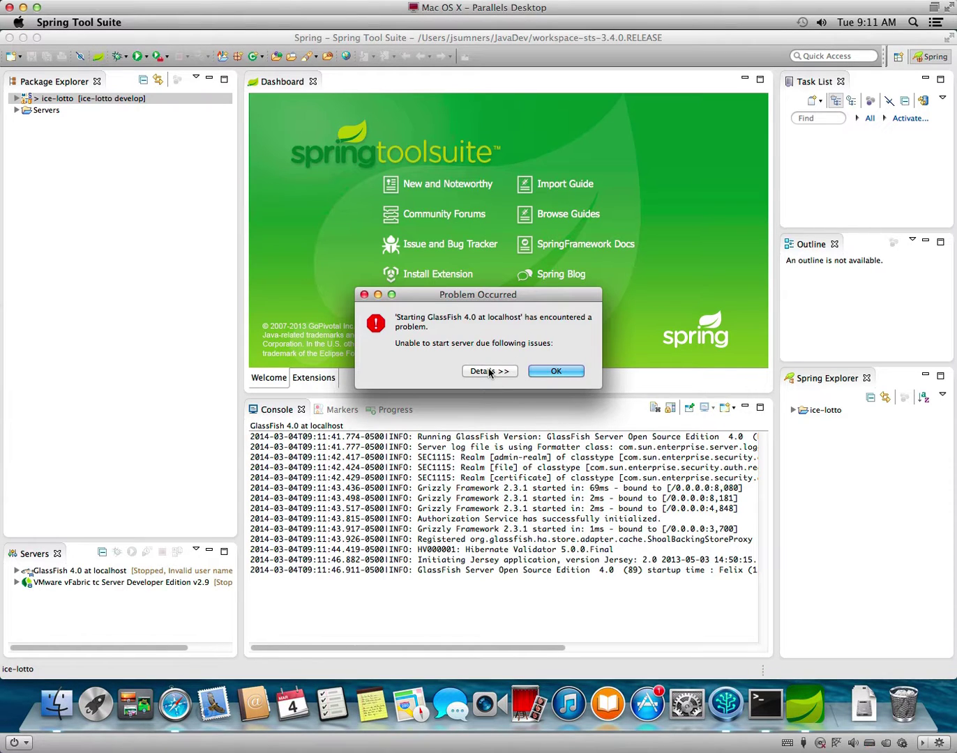
Dismiss the startup error and clear the admin password in the GlassFish server properties.
{"action": "left_click", "coordinate": [490, 372]}
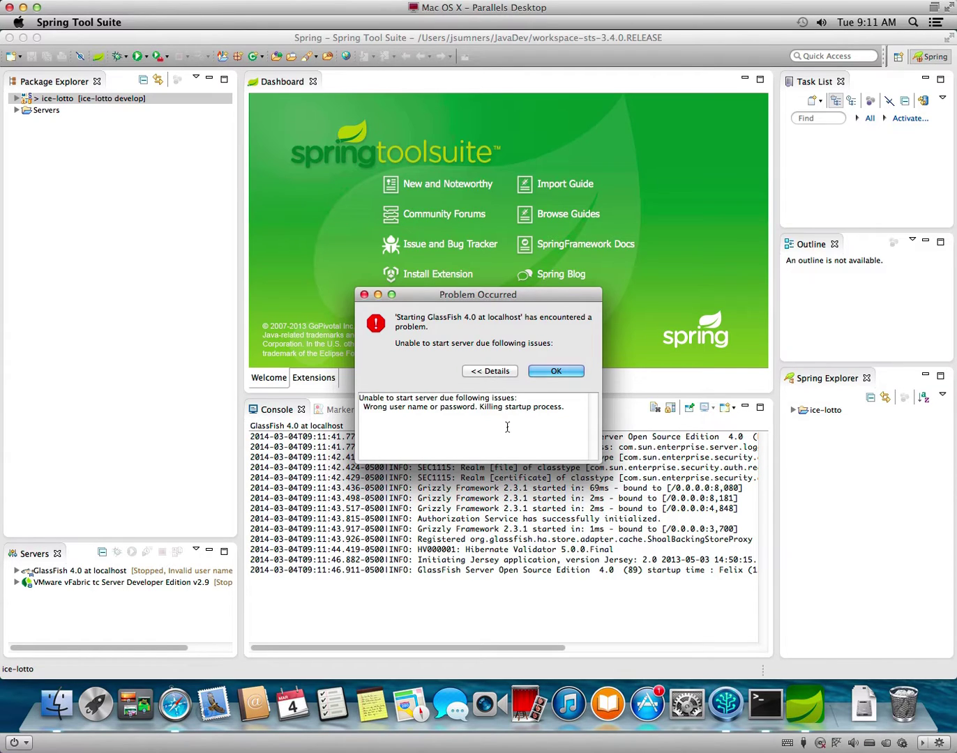
{"action": "left_click", "coordinate": [556, 370]}
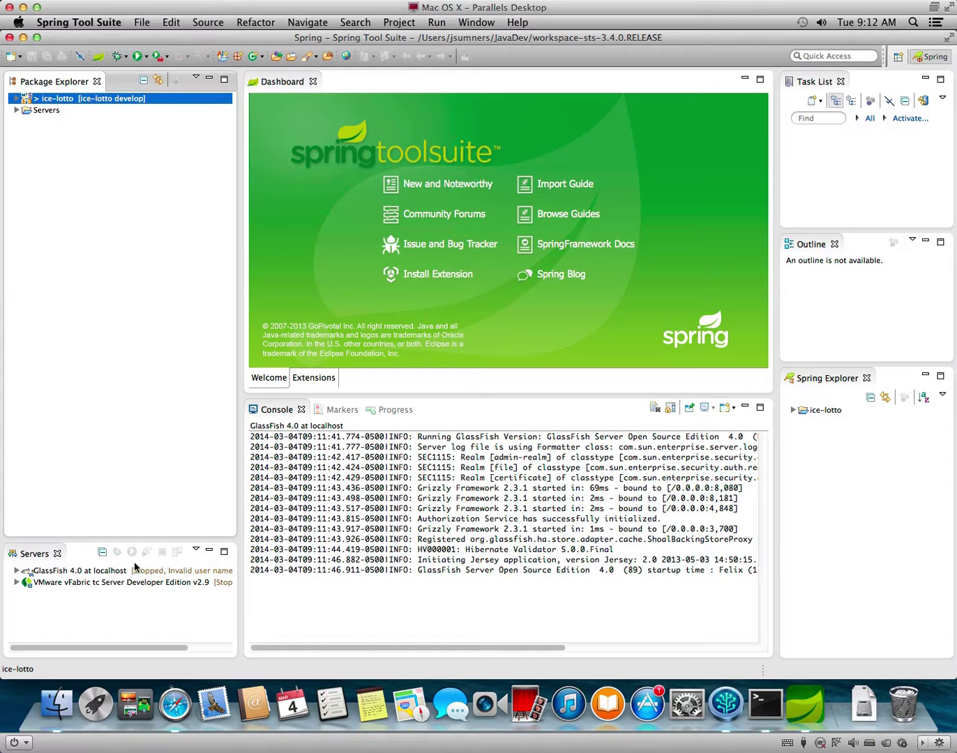
{"action": "right_click", "coordinate": [102, 571]}
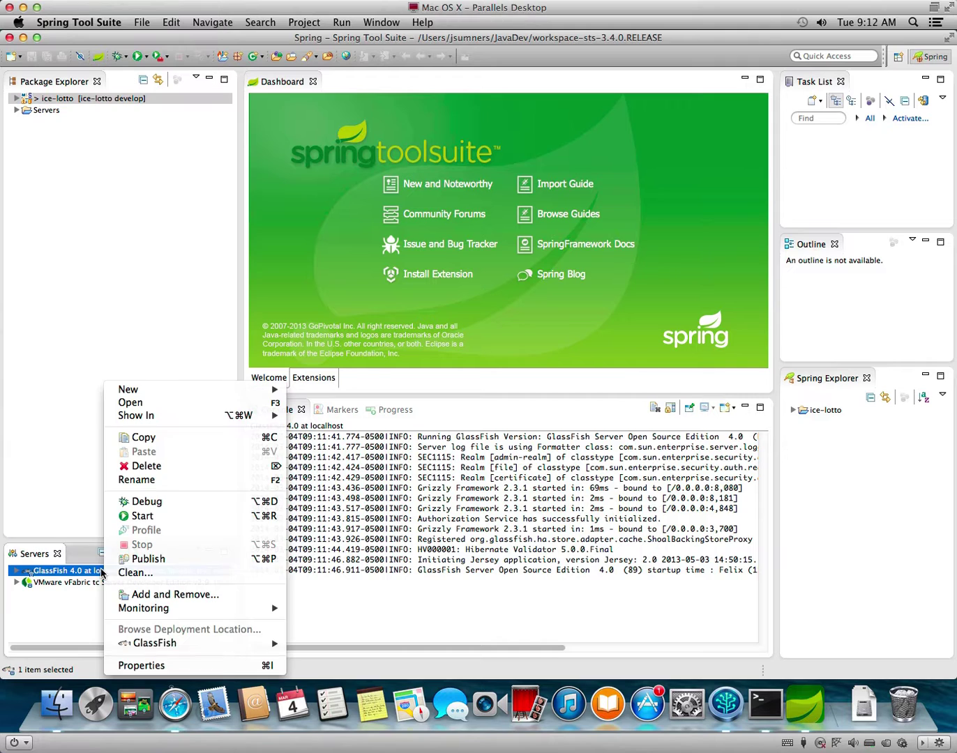
{"action": "left_click", "coordinate": [161, 666]}
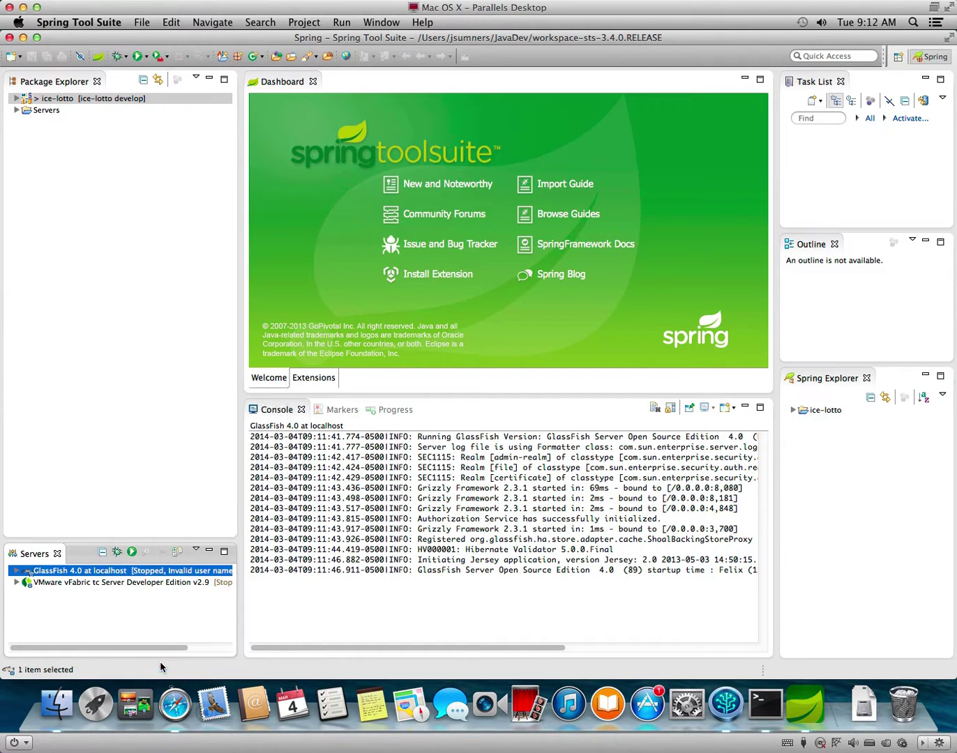
{"action": "left_click", "coordinate": [317, 162]}
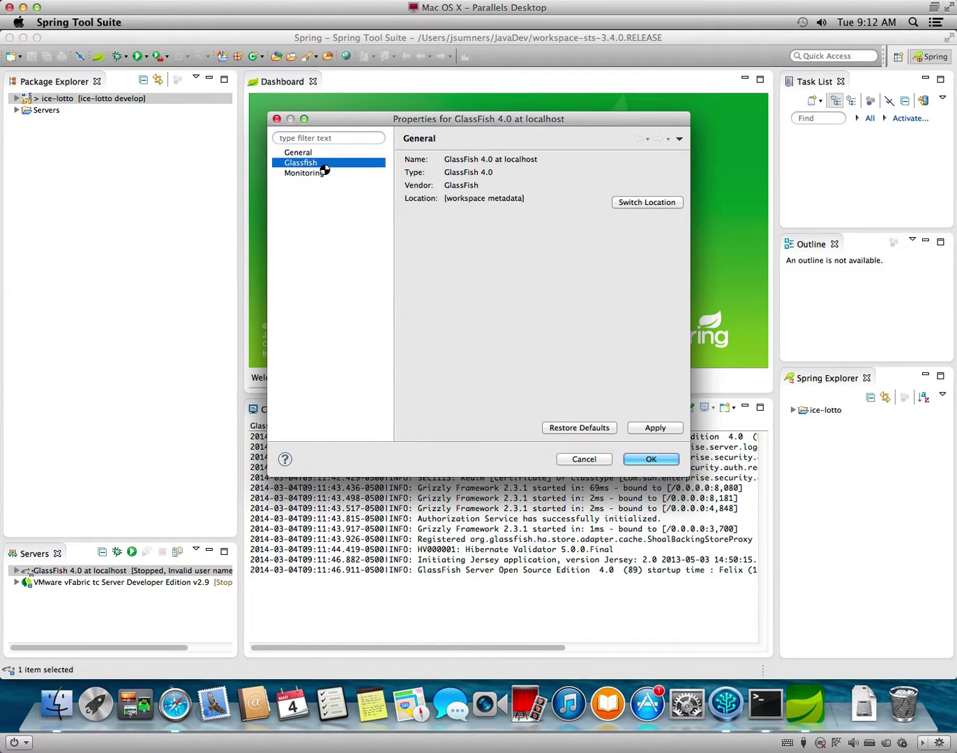
{"action": "left_click", "coordinate": [595, 203]}
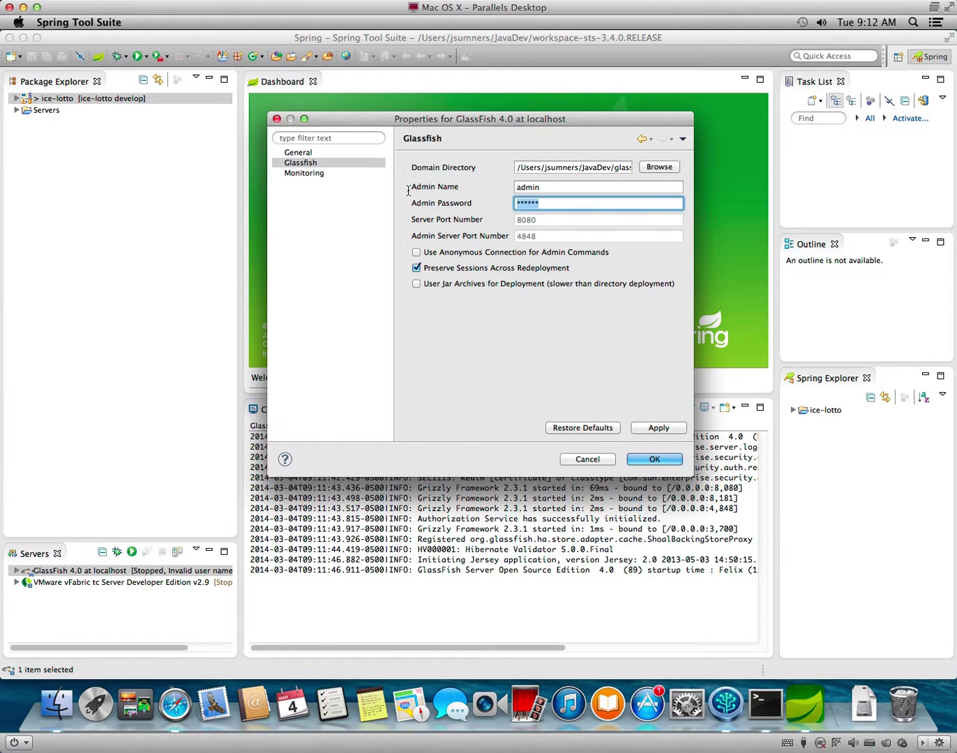
{"action": "key", "text": "BackSpace"}
{"action": "left_click", "coordinate": [658, 462]}
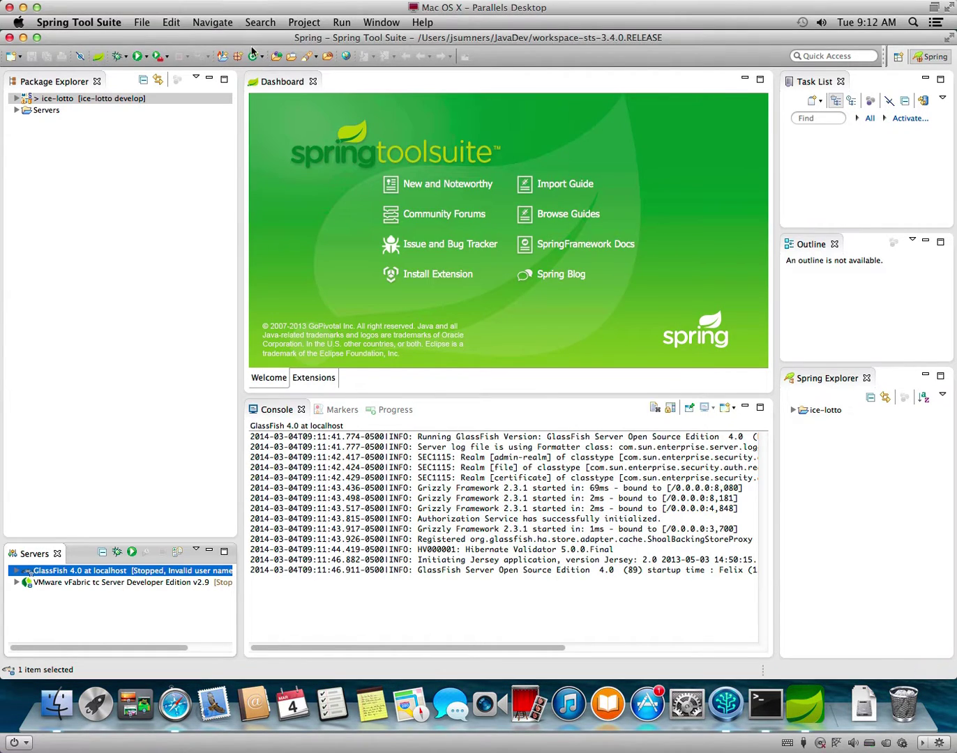
Relaunch ice-lotto on GlassFish 4.0 from the recent Run launches list.
{"action": "left_click", "coordinate": [67, 98]}
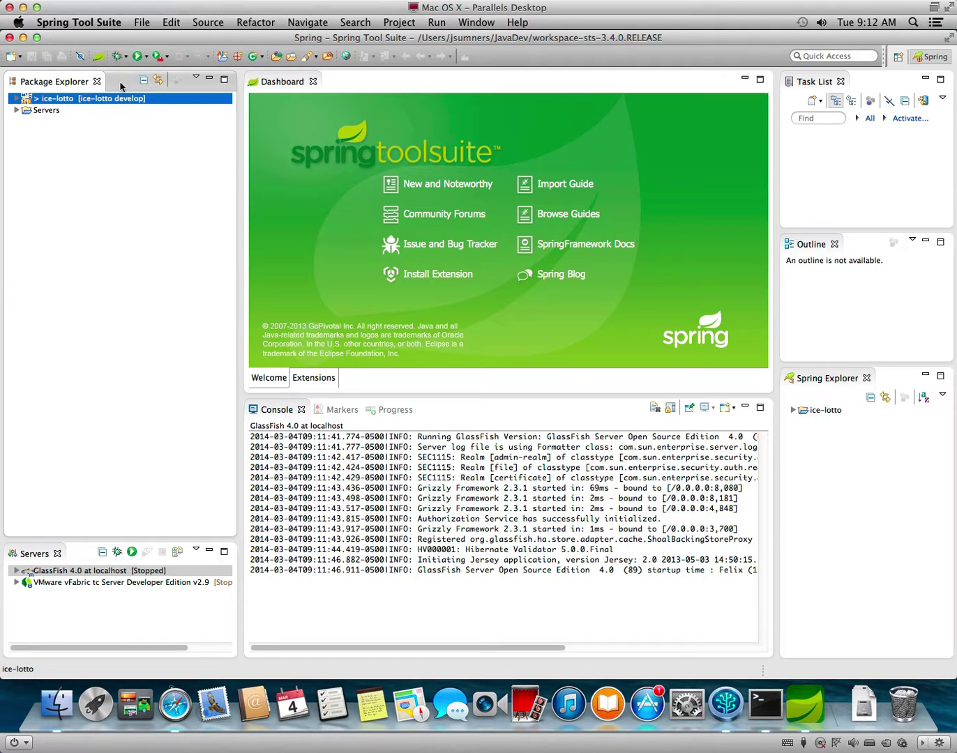
{"action": "left_click", "coordinate": [146, 56]}
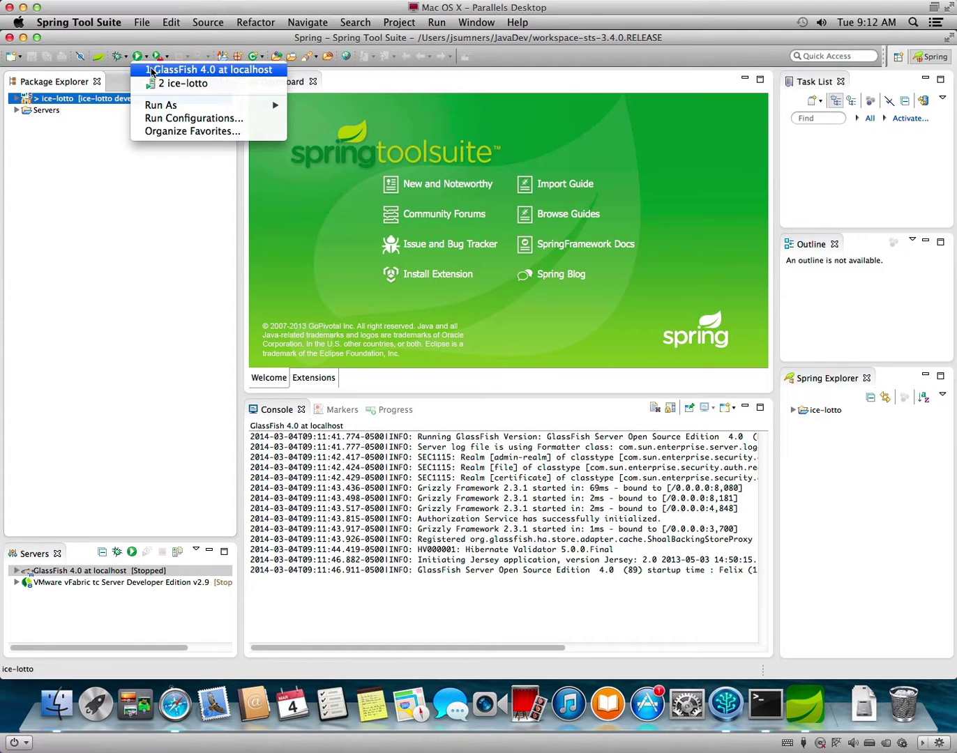
{"action": "left_click", "coordinate": [153, 86]}
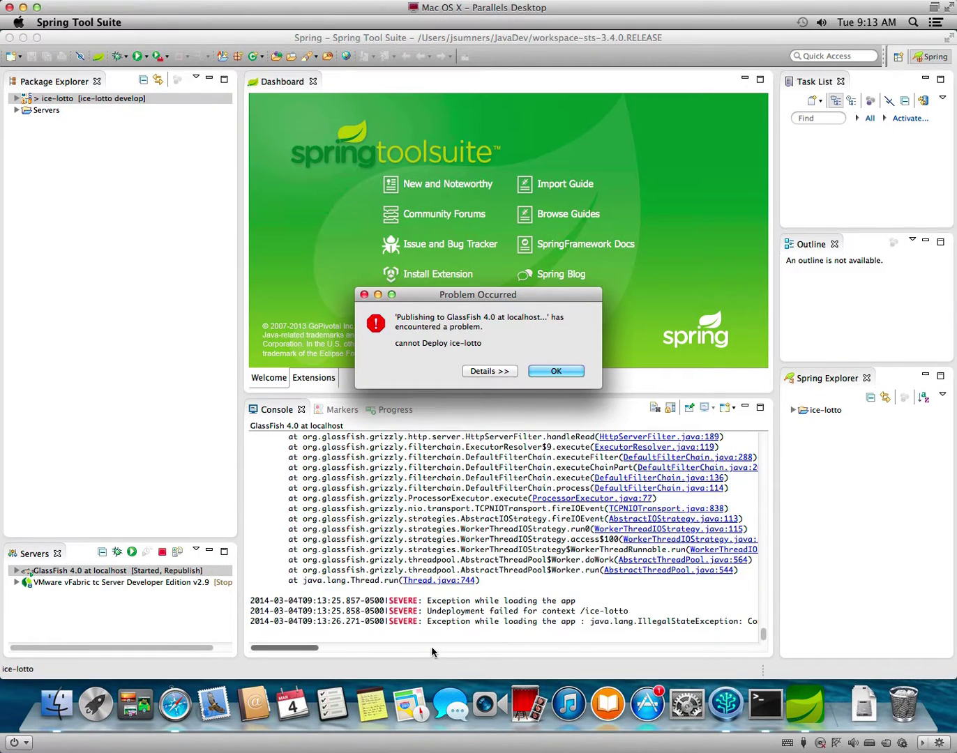
Dismiss the deploy error and expand ice-lotto's src/main/resources folder.
{"action": "left_click", "coordinate": [493, 372]}
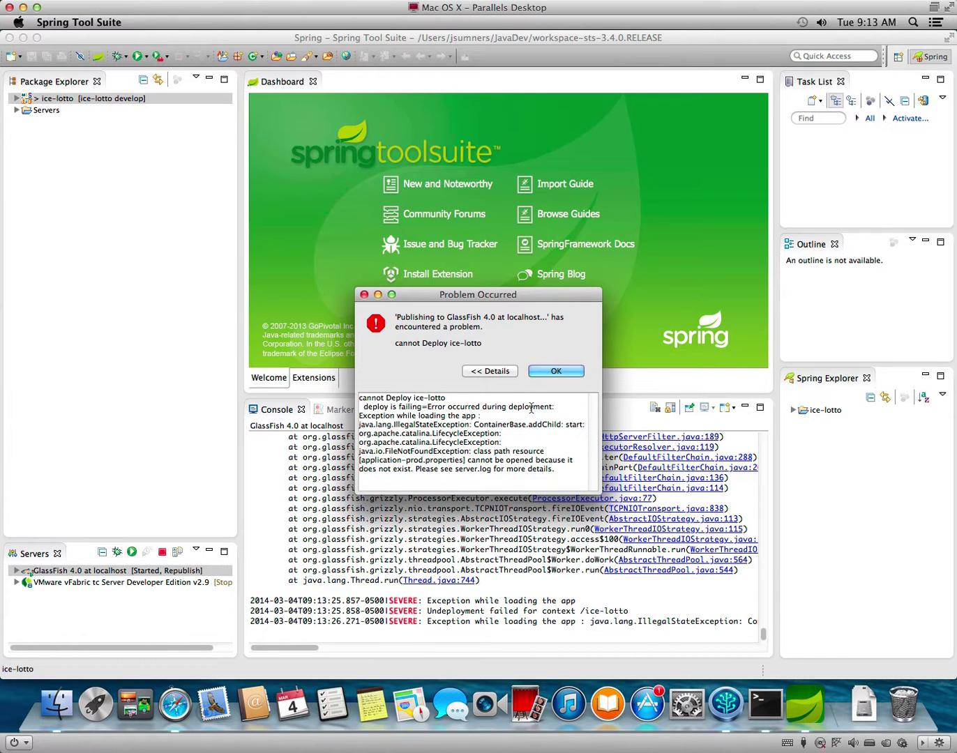
{"action": "left_click", "coordinate": [565, 371]}
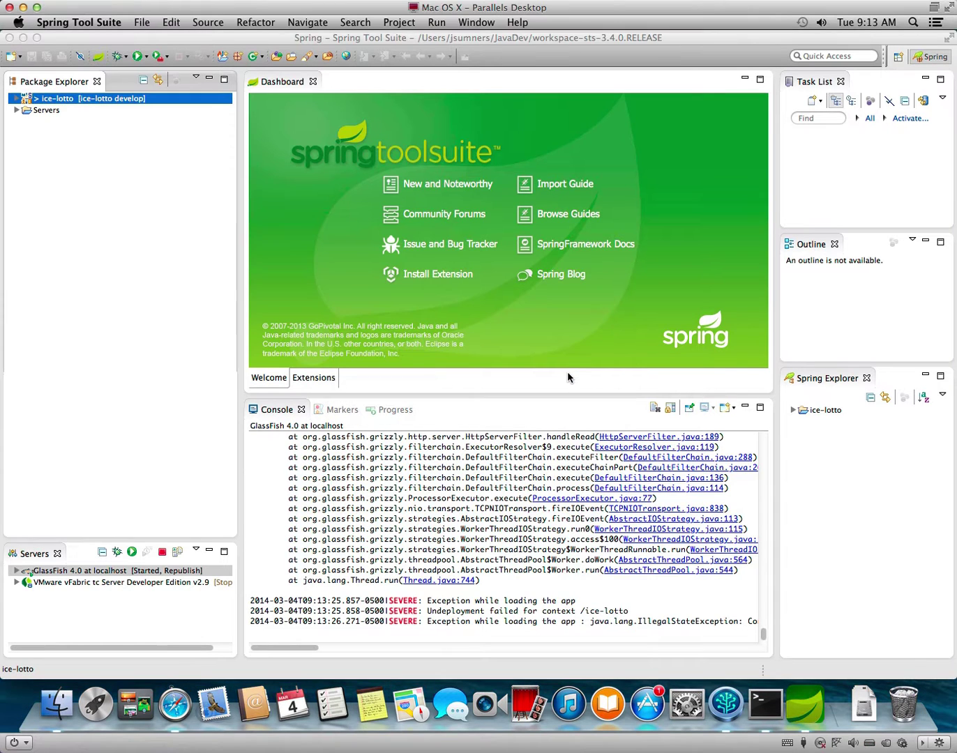
{"action": "left_click", "coordinate": [15, 99]}
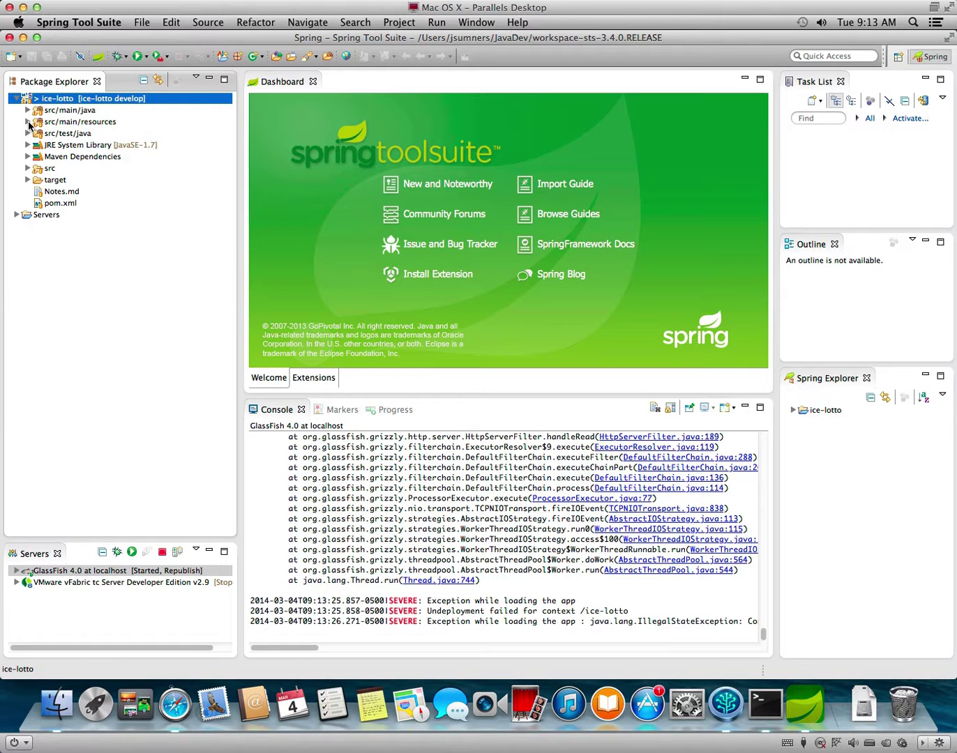
{"action": "left_click", "coordinate": [28, 122]}
Copy application-env.properties.example and paste it into src/main/resources.
{"action": "left_click", "coordinate": [93, 146]}
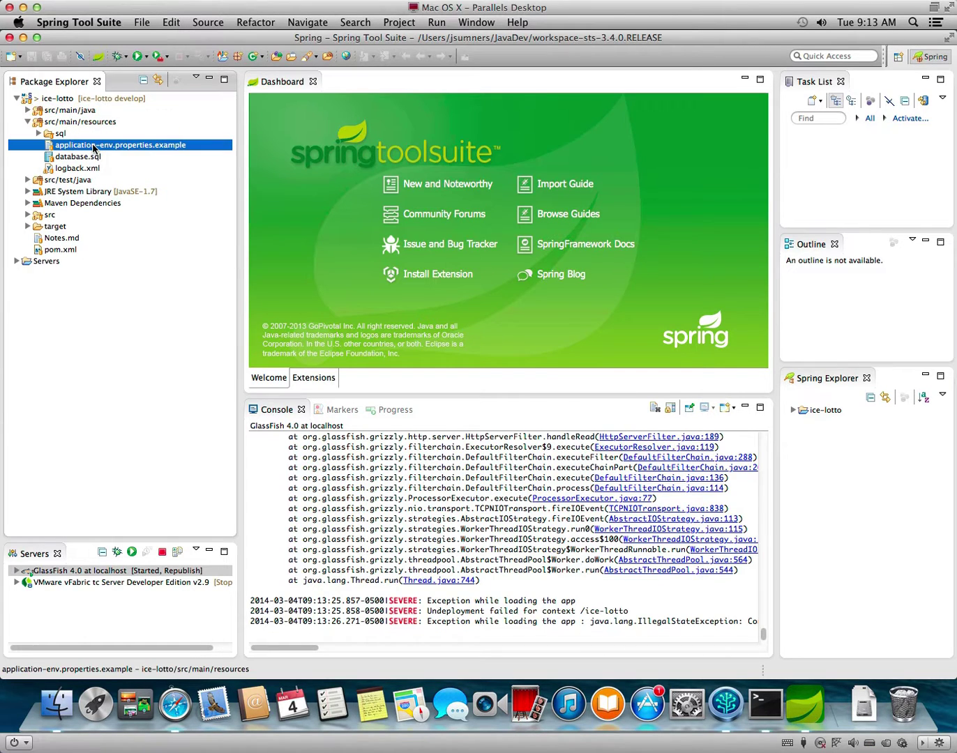
{"action": "right_click", "coordinate": [94, 147]}
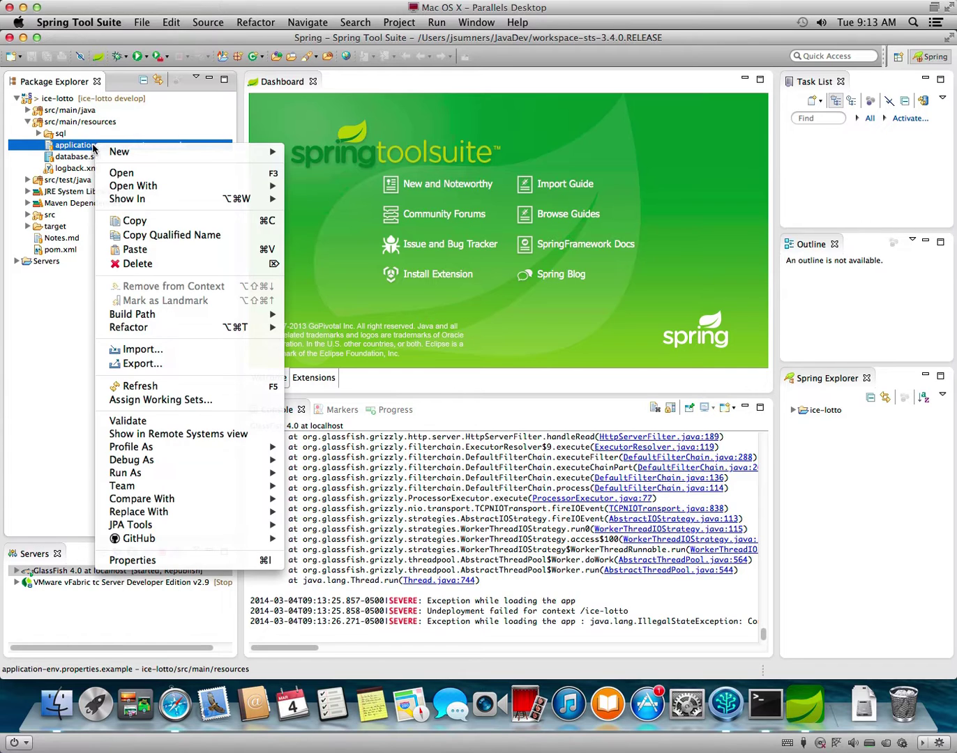
{"action": "left_click", "coordinate": [212, 218]}
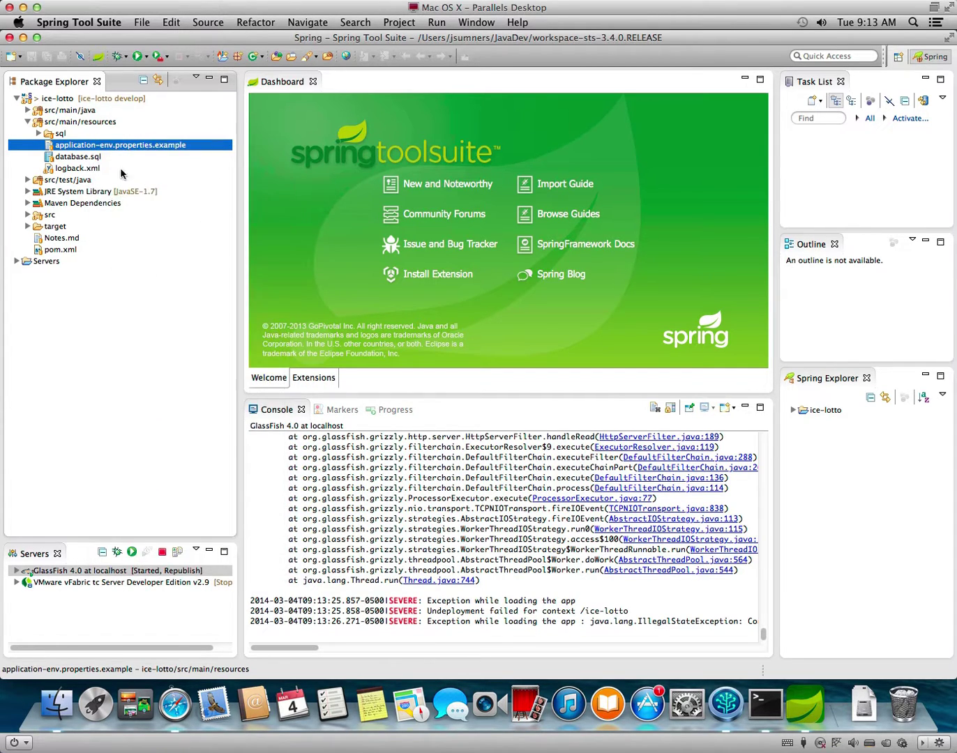
{"action": "right_click", "coordinate": [69, 124]}
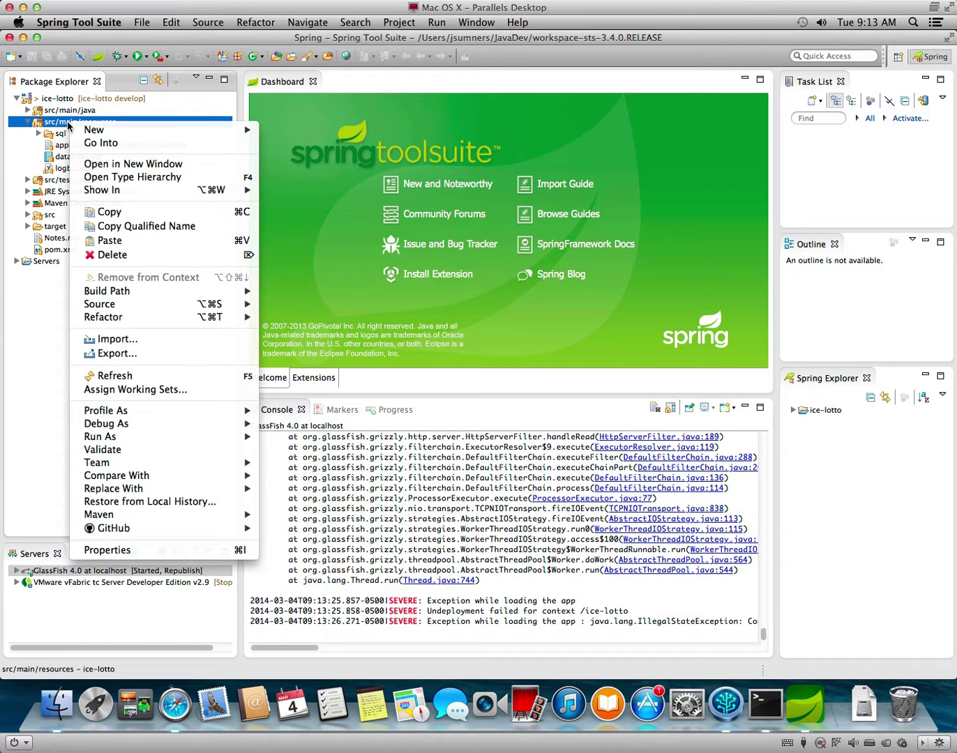
{"action": "left_click", "coordinate": [129, 242]}
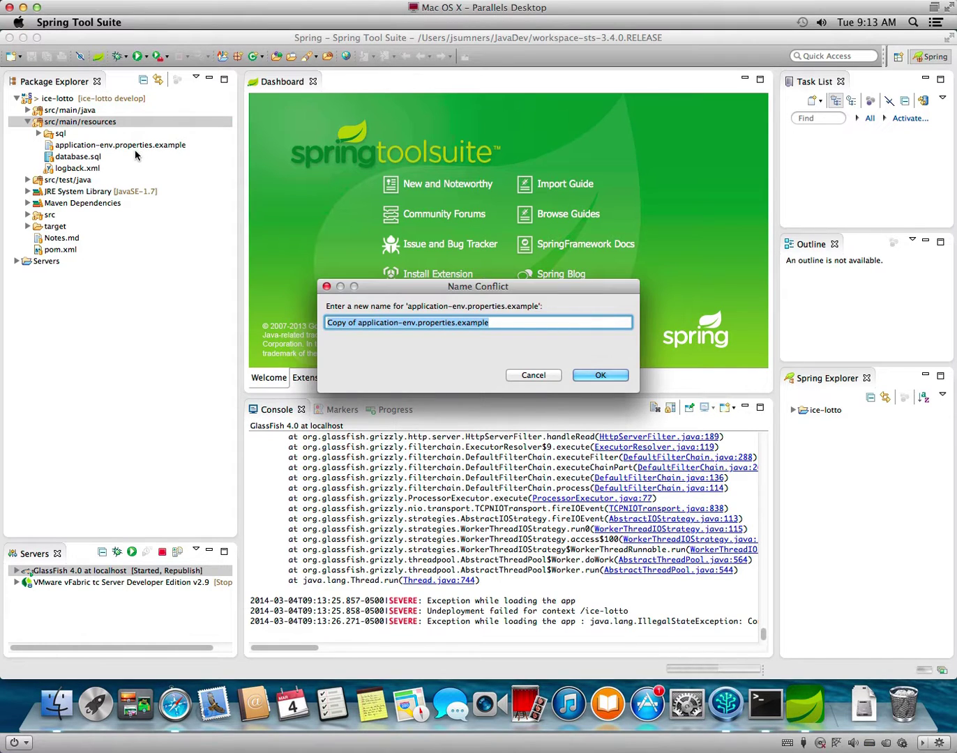
Name the pasted copy application-dev.properties, replacing env with dev and removing the 'Copy of' prefix.
{"action": "key", "text": "Right"}
{"action": "key", "text": "BackSpace"}
{"action": "key", "text": "BackSpace"}
{"action": "key", "text": "BackSpace"}
{"action": "key", "text": "BackSpace"}
{"action": "key", "text": "BackSpace"}
{"action": "key", "text": "BackSpace"}
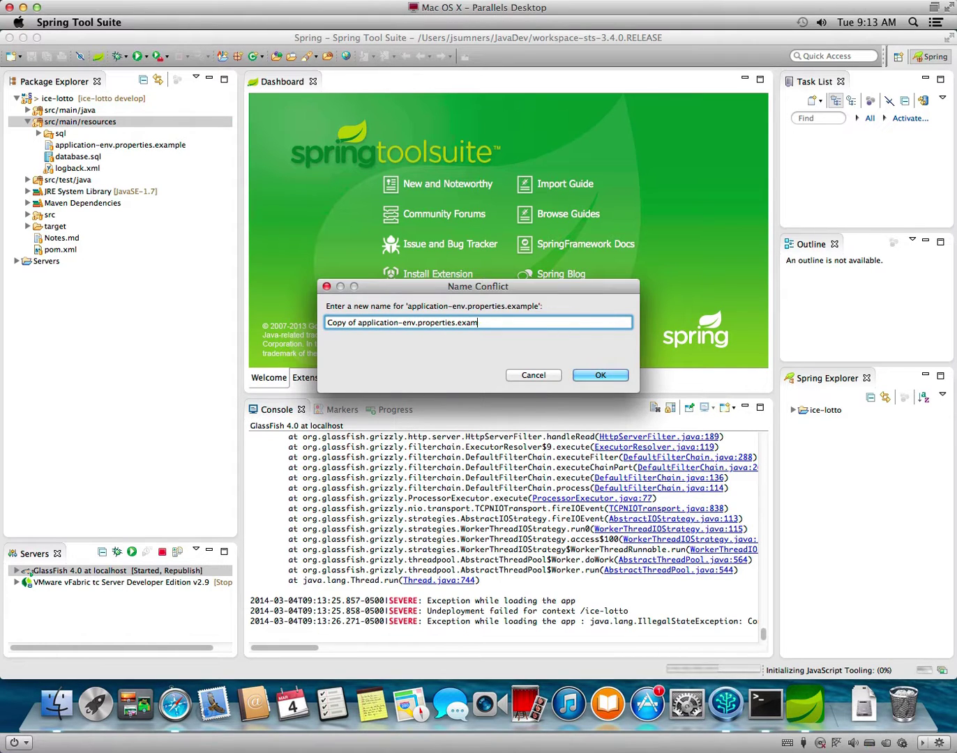
{"action": "key", "text": "BackSpace"}
{"action": "key", "text": "BackSpace"}
{"action": "key", "text": "Left"}
{"action": "key", "text": "Left"}
{"action": "key", "text": "Left"}
{"action": "key", "text": "Left"}
{"action": "key", "text": "Left"}
{"action": "key", "text": "Left"}
{"action": "key", "text": "Left"}
{"action": "key", "text": "Left"}
{"action": "key", "text": "Left"}
{"action": "key", "text": "Left"}
{"action": "key", "text": "Left"}
{"action": "key", "text": "BackSpace"}
{"action": "key", "text": "BackSpace"}
{"action": "key", "text": "BackSpace"}
{"action": "type", "text": "dev"}
{"action": "left_click_drag", "start_coordinate": [357, 321], "coordinate": [304, 317]}
{"action": "key", "text": "BackSpace"}
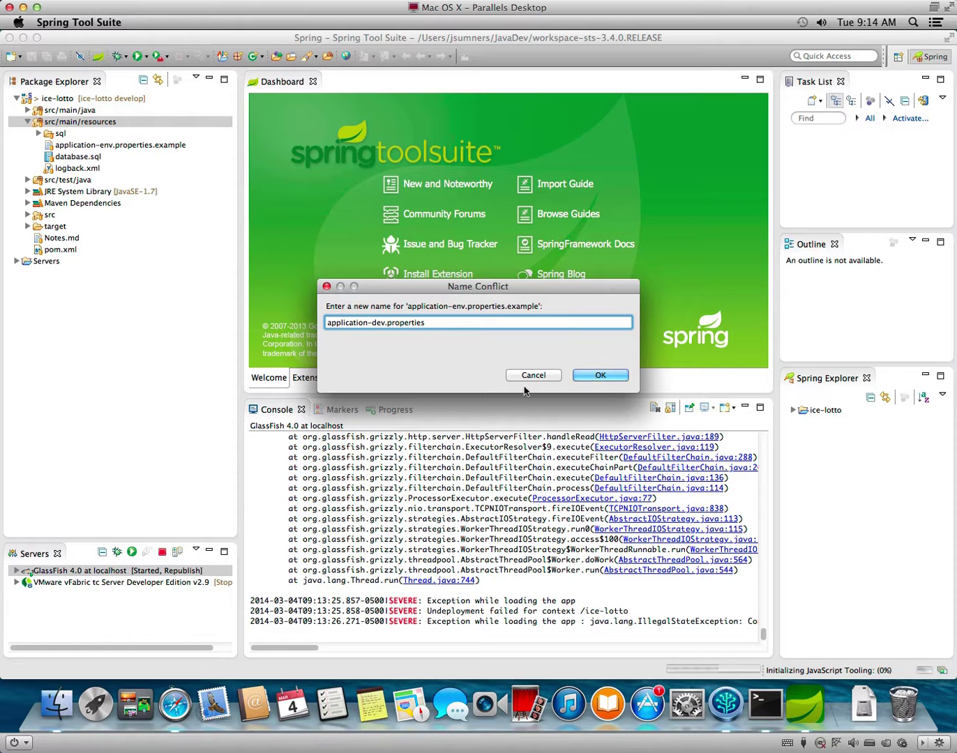
{"action": "left_click", "coordinate": [599, 375]}
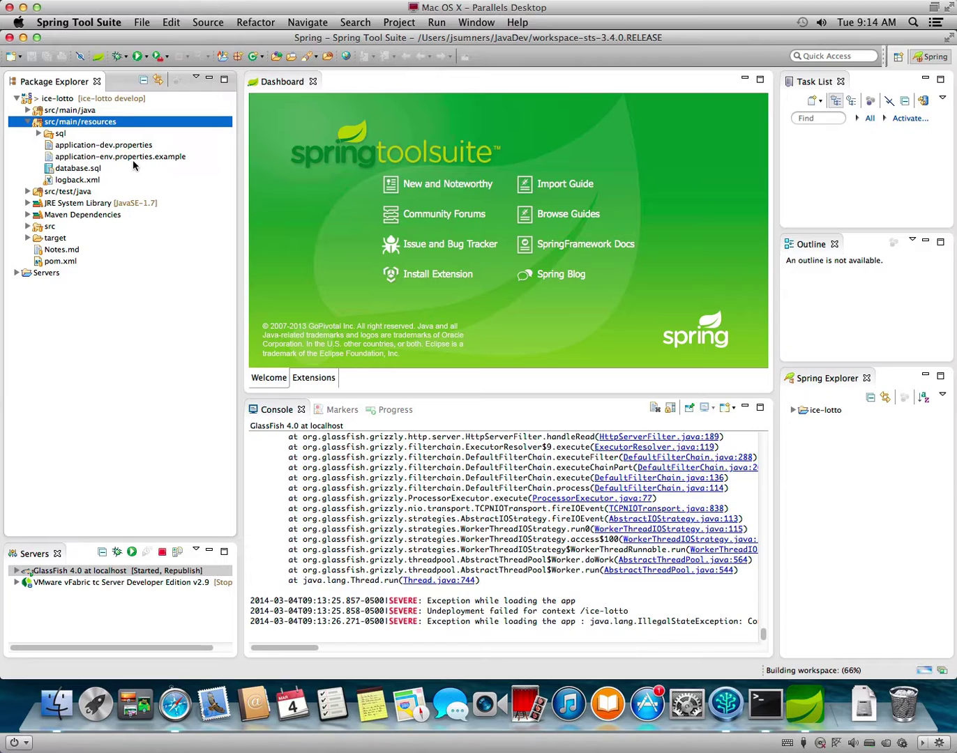
Delete the H2 configuration example block from application-dev.properties.
{"action": "left_click", "coordinate": [123, 146]}
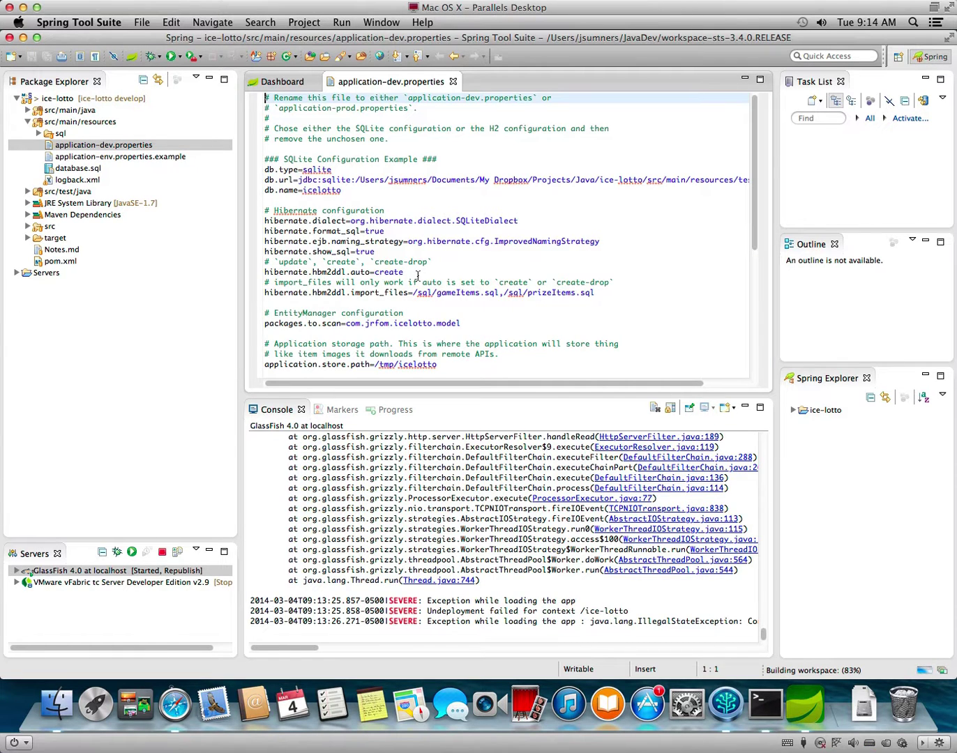
{"action": "scroll", "coordinate": [335, 322], "scroll_direction": "down", "scroll_amount": 3}
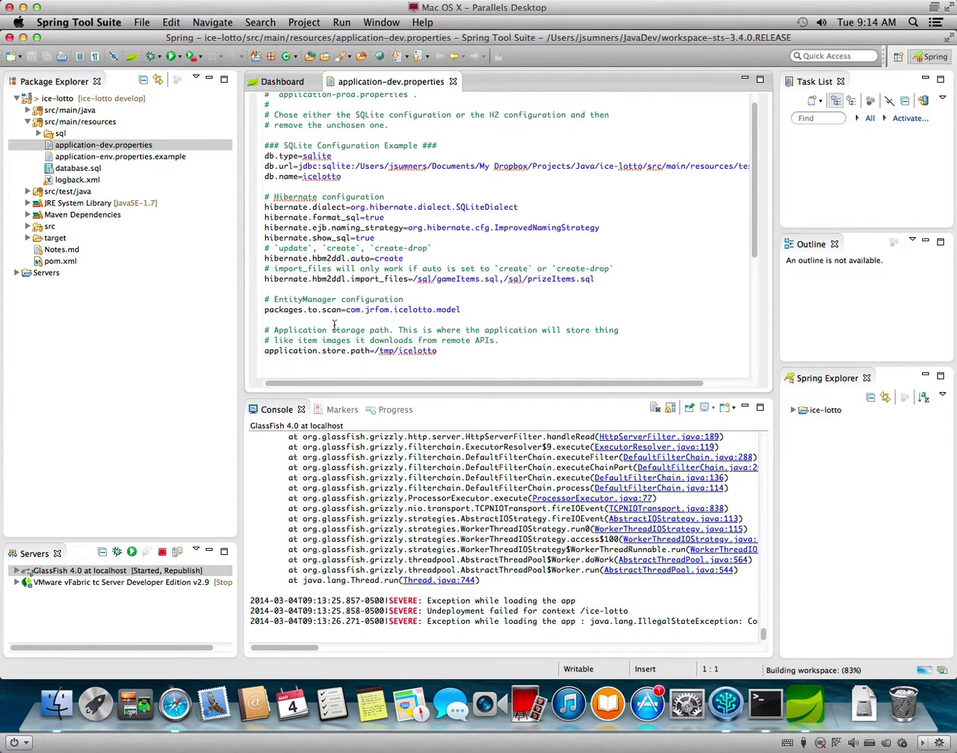
{"action": "scroll", "coordinate": [334, 322], "scroll_direction": "down", "scroll_amount": 2}
{"action": "left_click_drag", "start_coordinate": [334, 270], "coordinate": [598, 398]}
{"action": "key", "text": "Delete"}
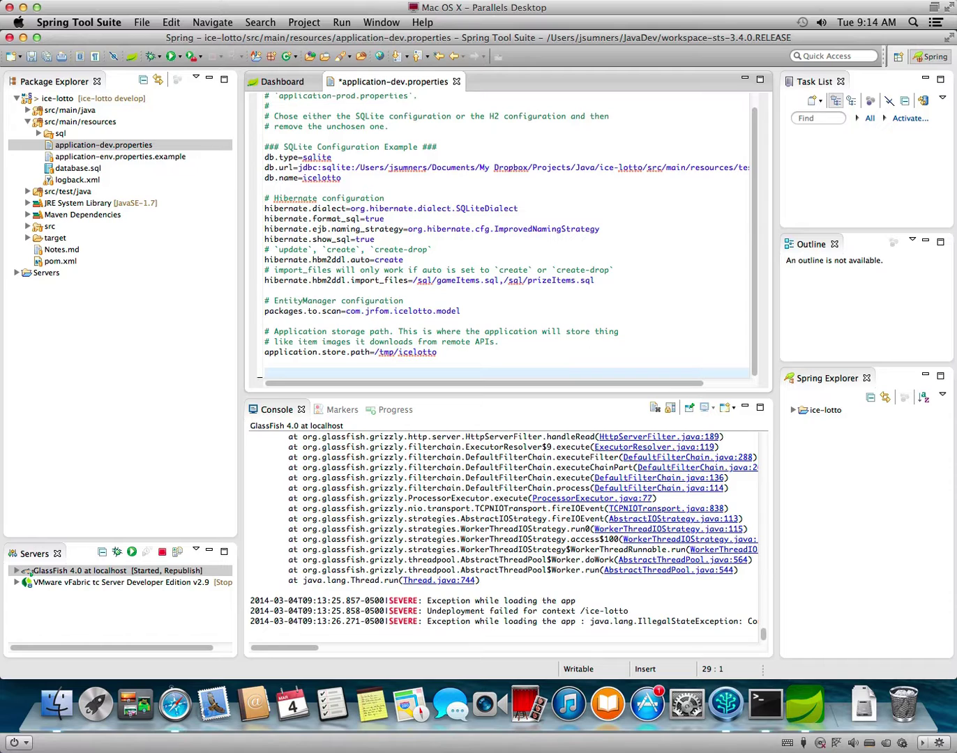
{"action": "key", "text": "BackSpace"}
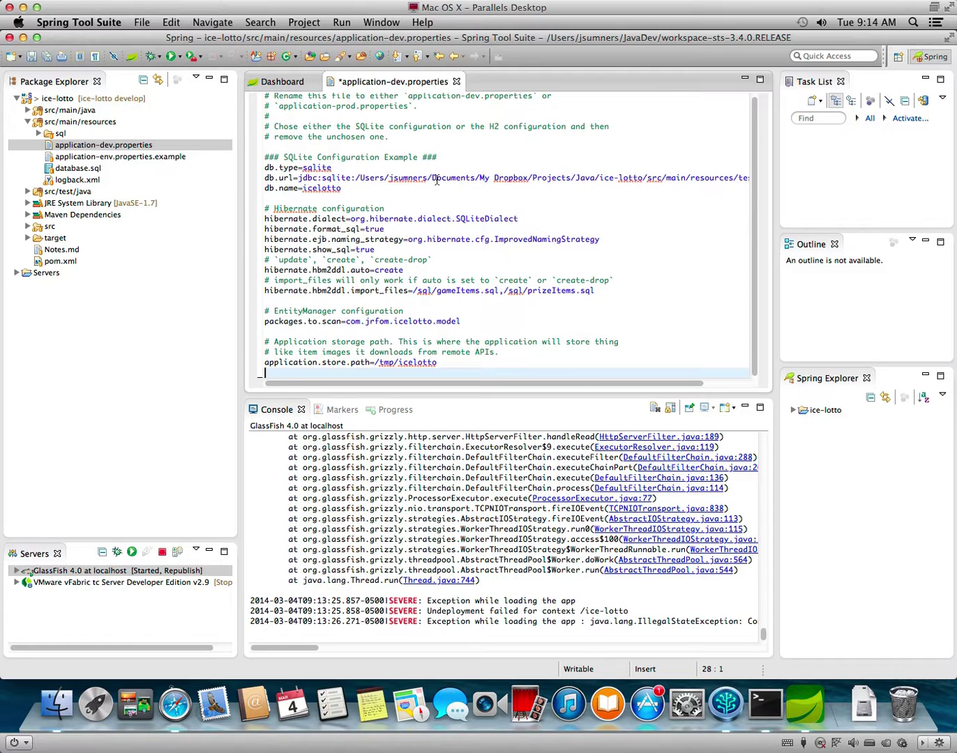
Replace the Documents/My Dropbox/Projects/Java part of db.url with git and save the file.
{"action": "left_click_drag", "start_coordinate": [432, 179], "coordinate": [596, 178]}
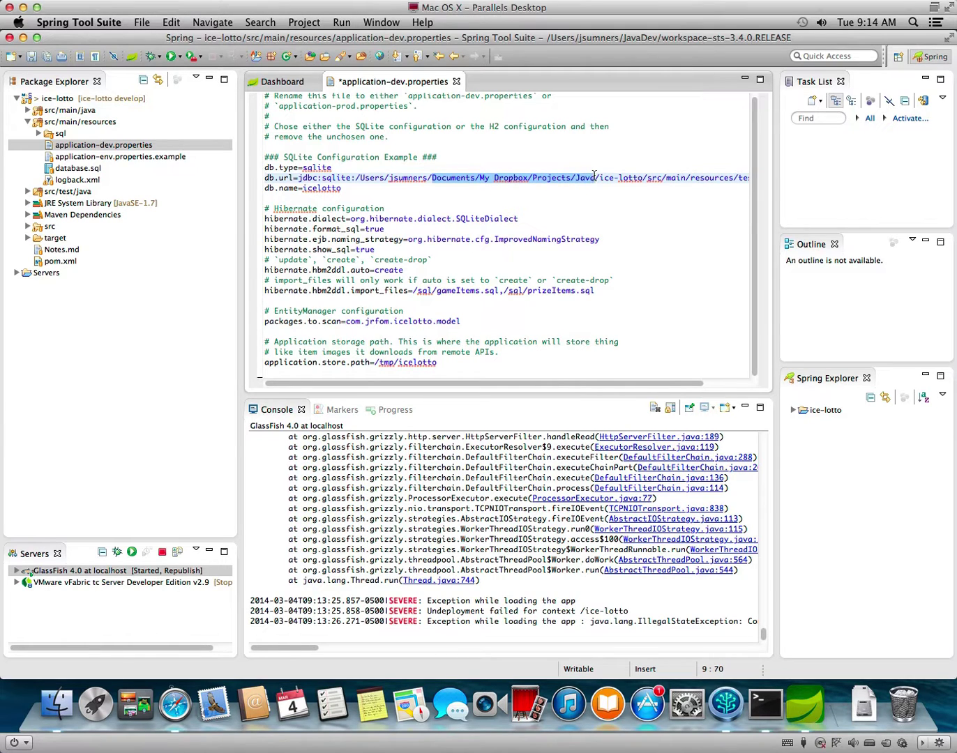
{"action": "type", "text": "git"}
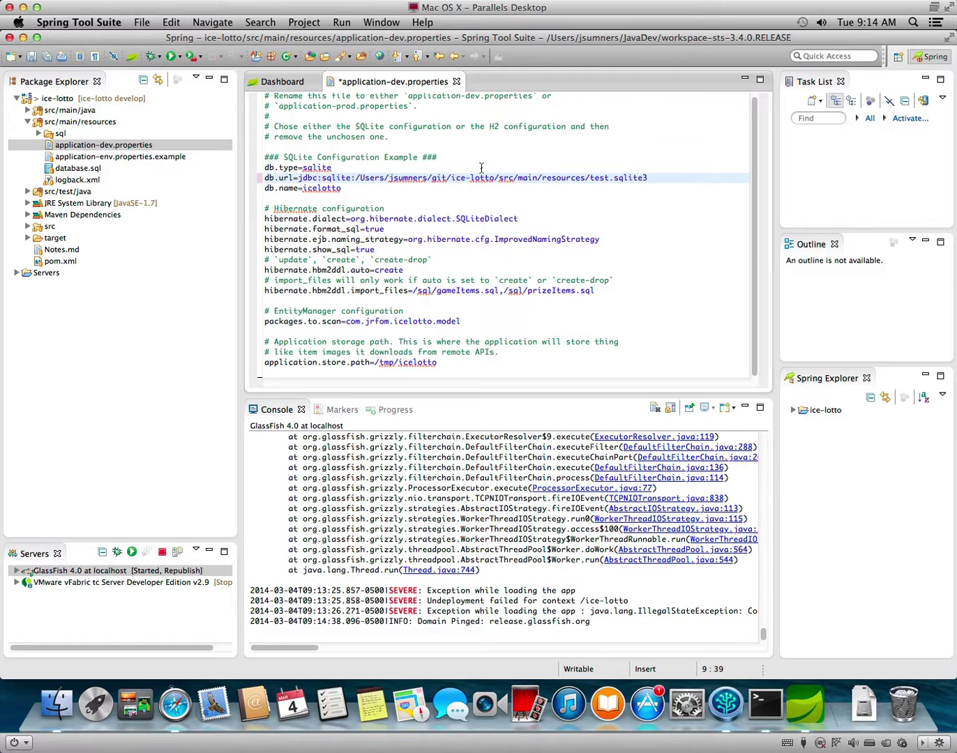
{"action": "left_click", "coordinate": [586, 199]}
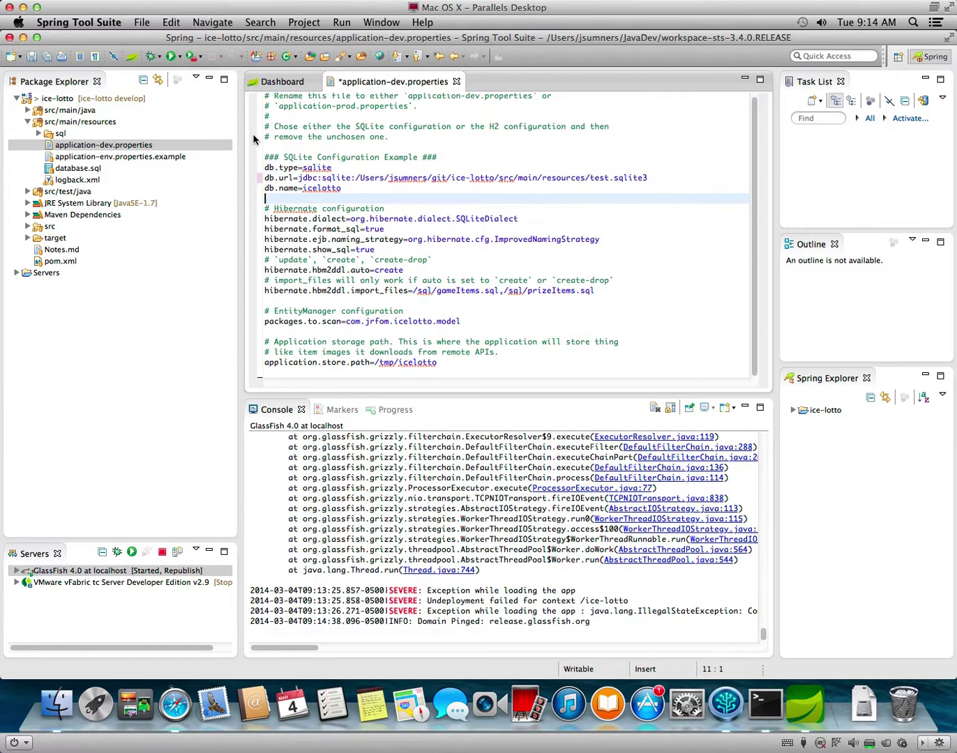
{"action": "key", "text": "ctrl+s"}
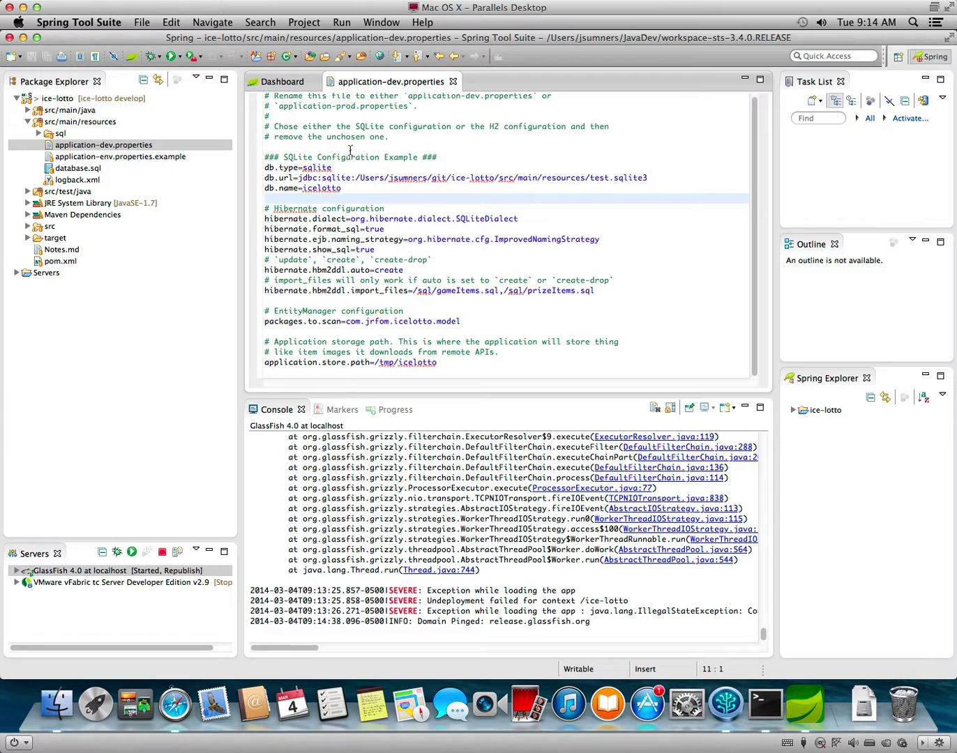
Run ice-lotto on the GlassFish 4.0 server at localhost.
{"action": "right_click", "coordinate": [58, 100]}
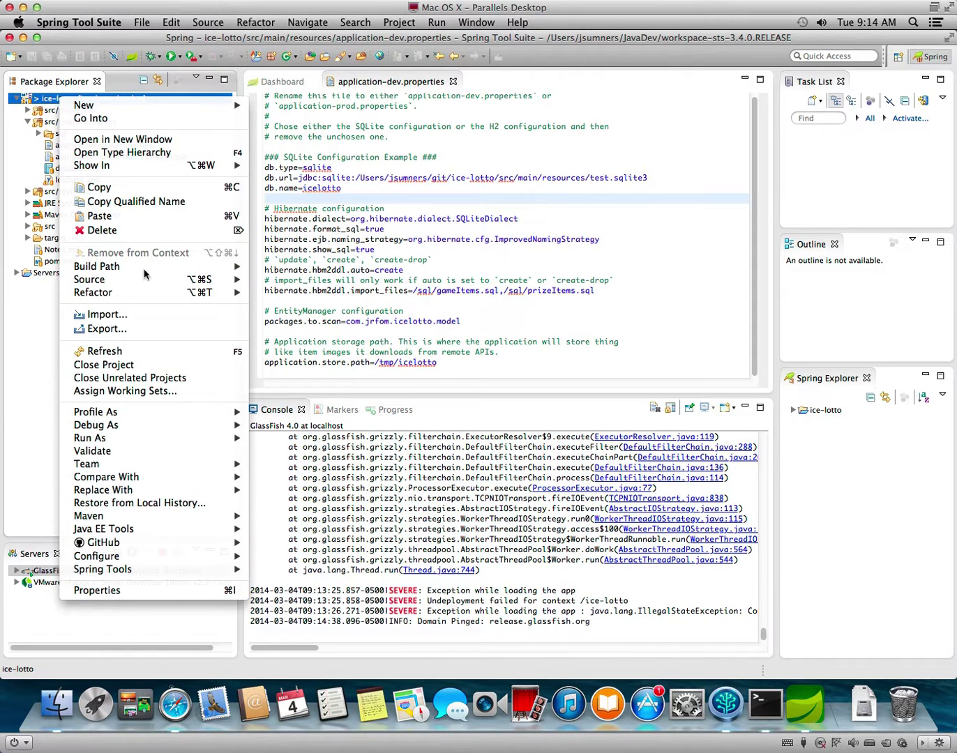
{"action": "mouse_move", "coordinate": [167, 443]}
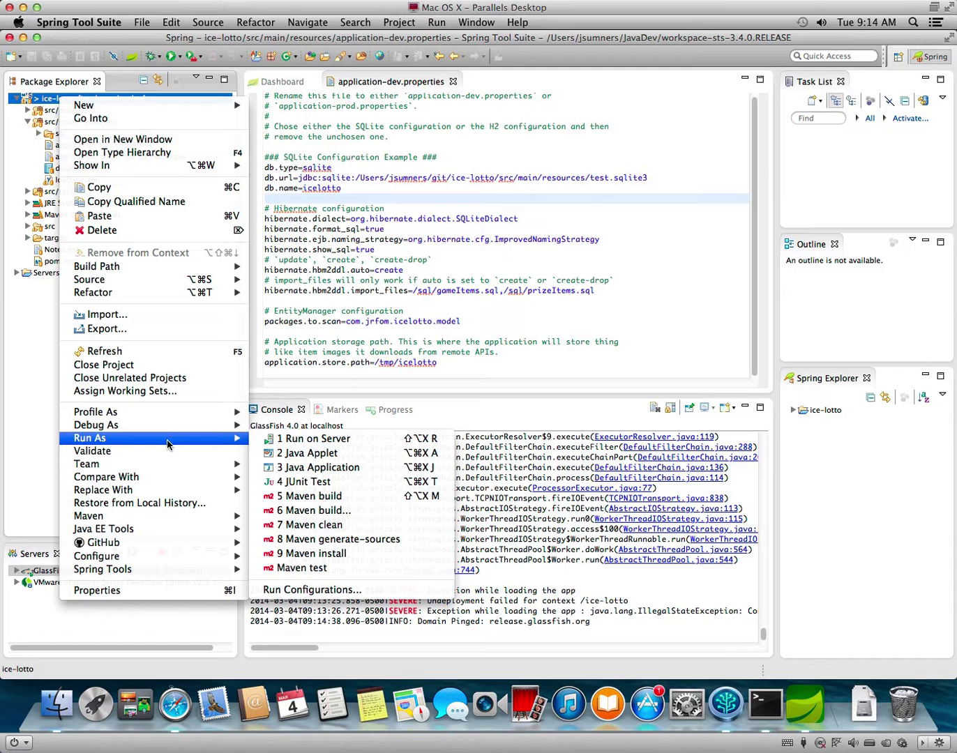
{"action": "left_click", "coordinate": [322, 443]}
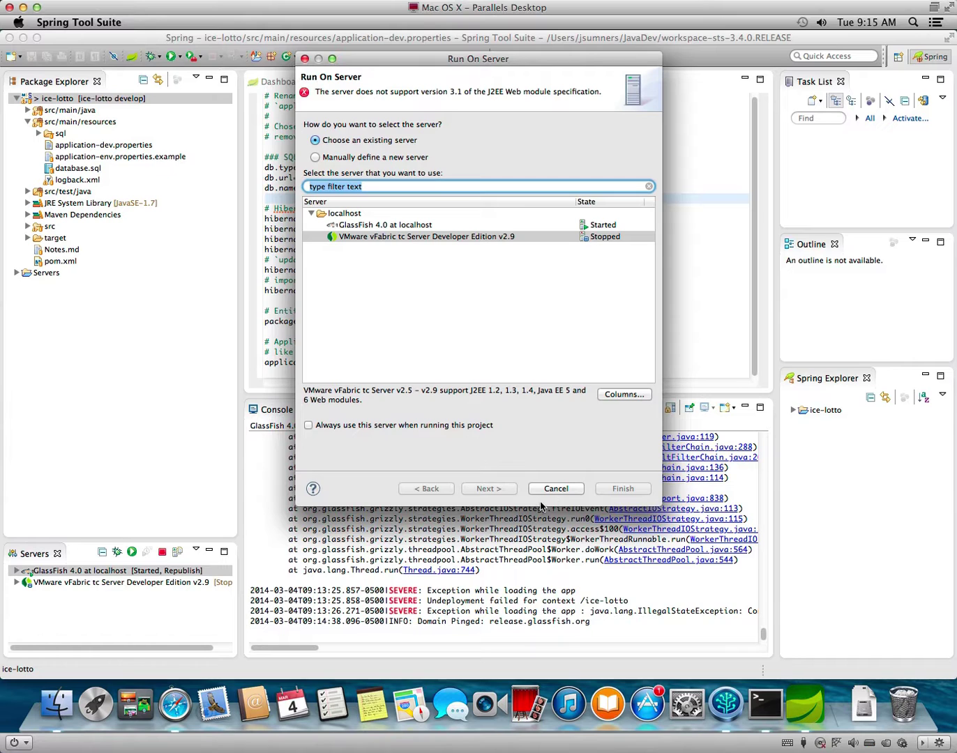
{"action": "left_click", "coordinate": [428, 225]}
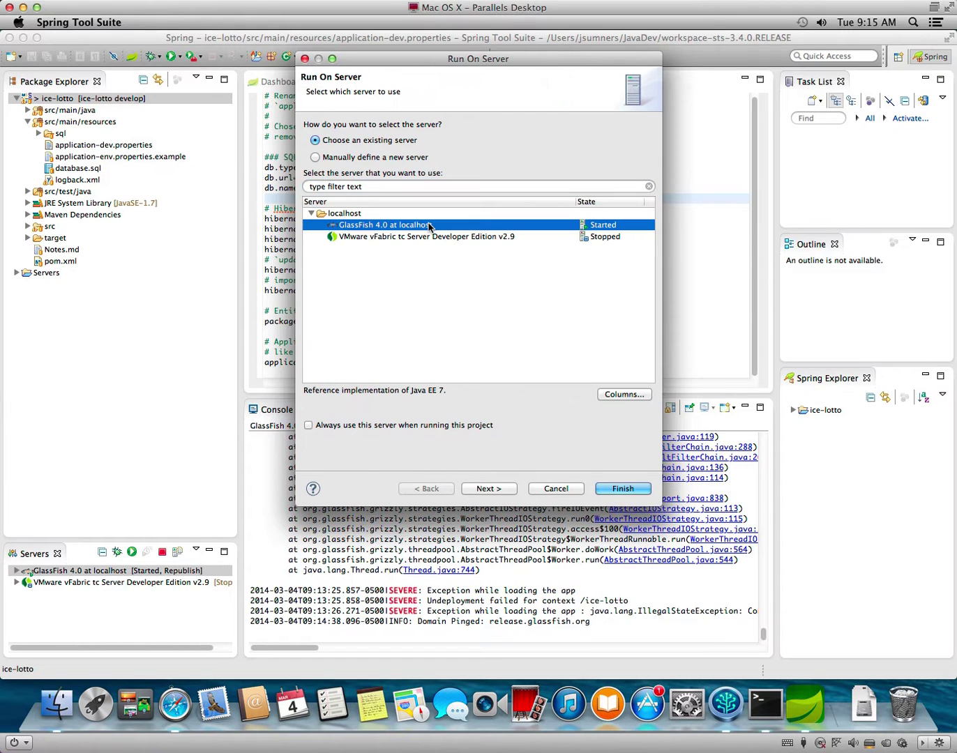
{"action": "left_click", "coordinate": [619, 488]}
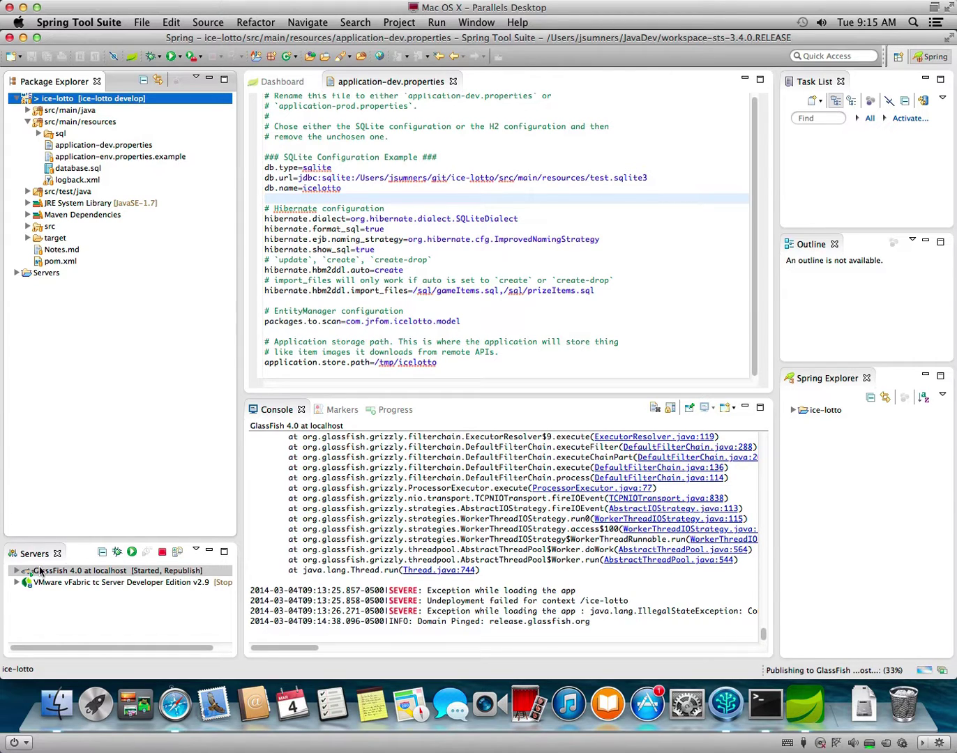
Review the deployment error details about the missing application-prod.properties and dismiss them.
{"action": "left_click", "coordinate": [17, 571]}
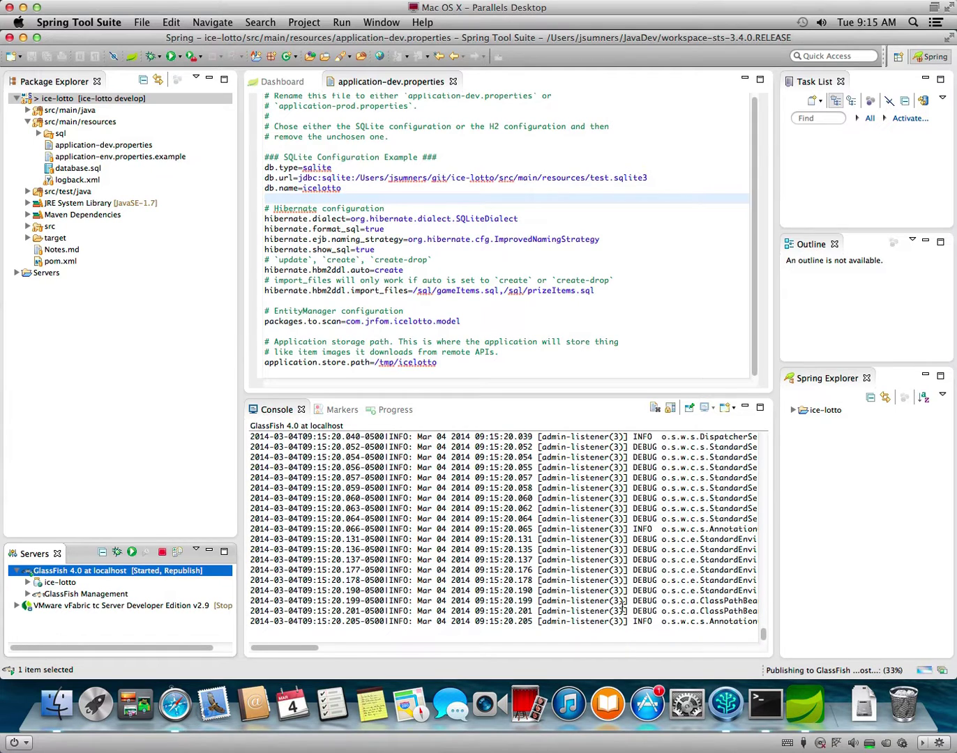
{"action": "left_click", "coordinate": [480, 374]}
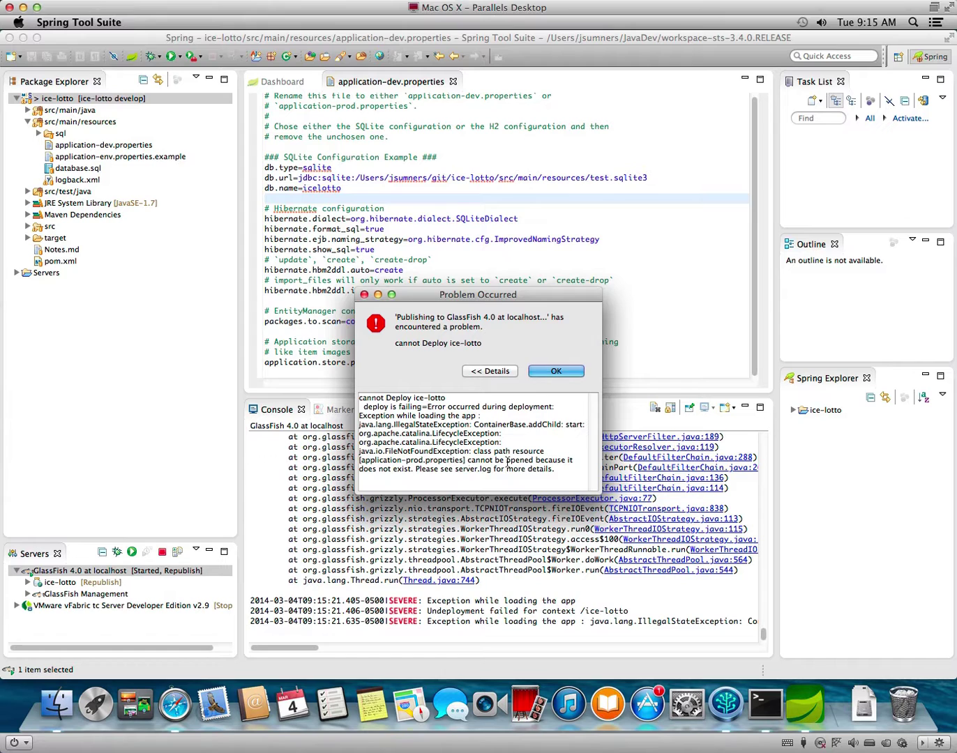
{"action": "left_click", "coordinate": [555, 374]}
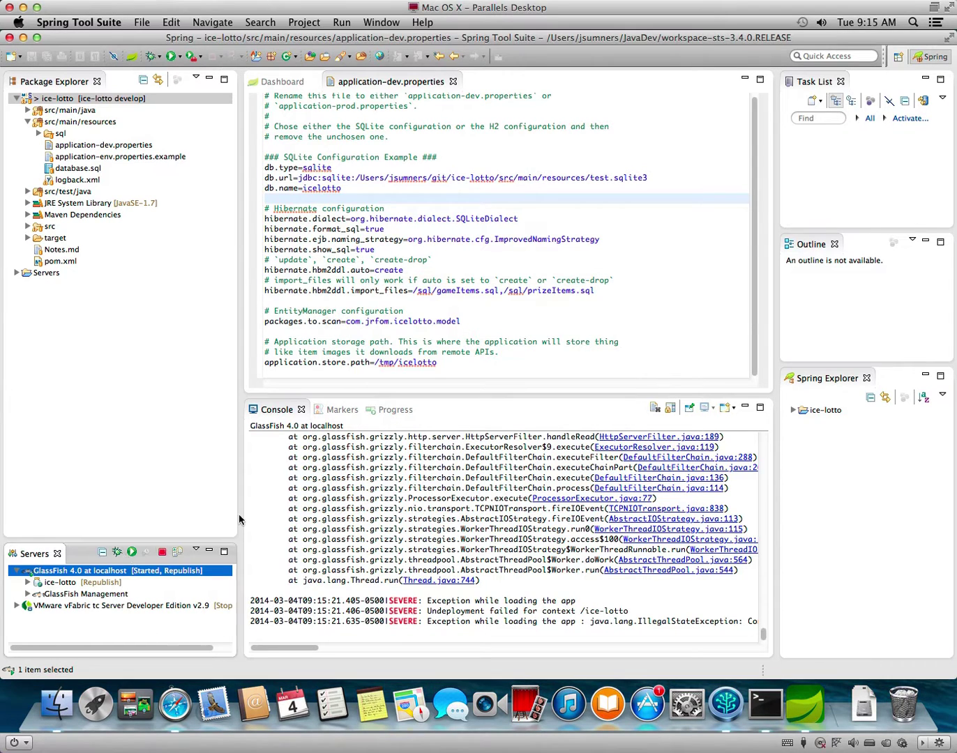
Remove the ice-lotto module from GlassFish 4.0 in the Servers view.
{"action": "right_click", "coordinate": [62, 586]}
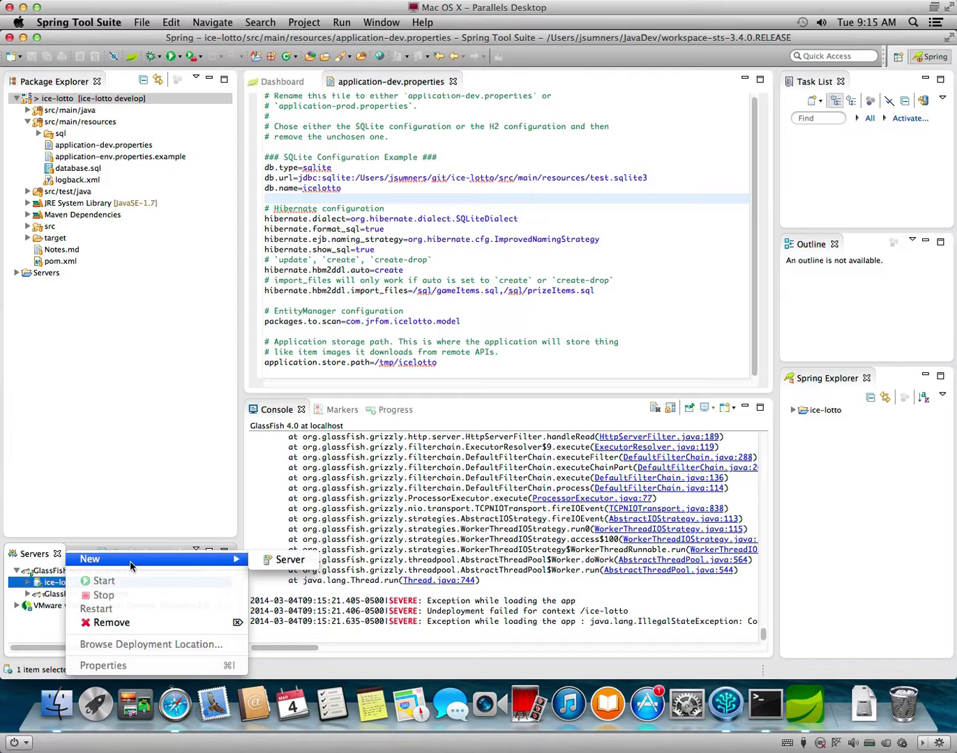
{"action": "left_click", "coordinate": [37, 584]}
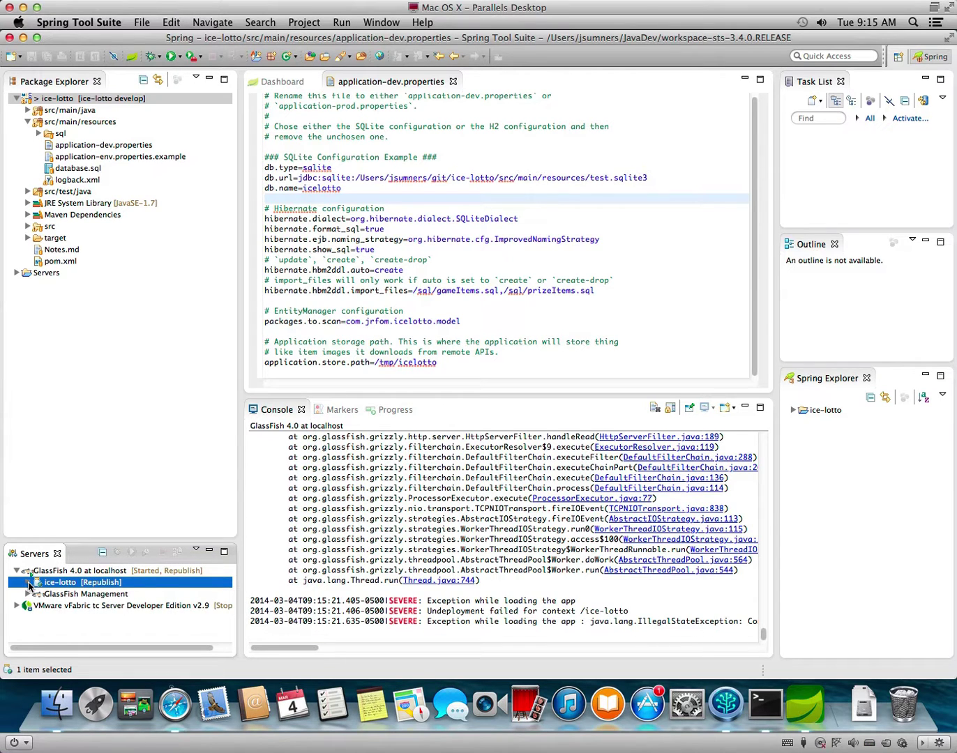
{"action": "left_click", "coordinate": [29, 583]}
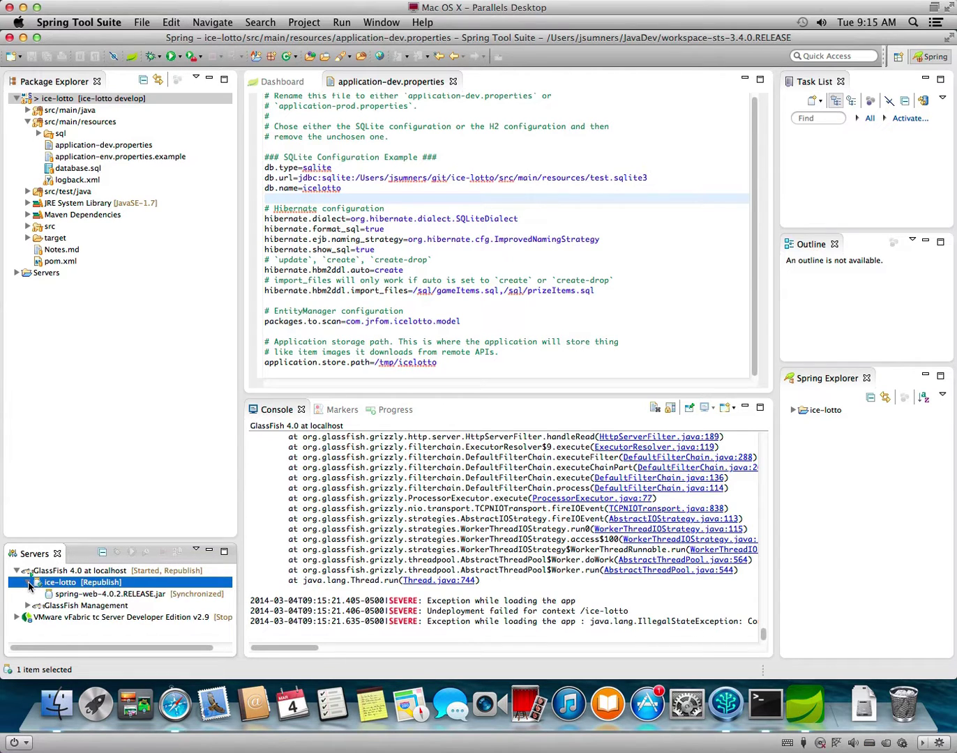
{"action": "right_click", "coordinate": [70, 584]}
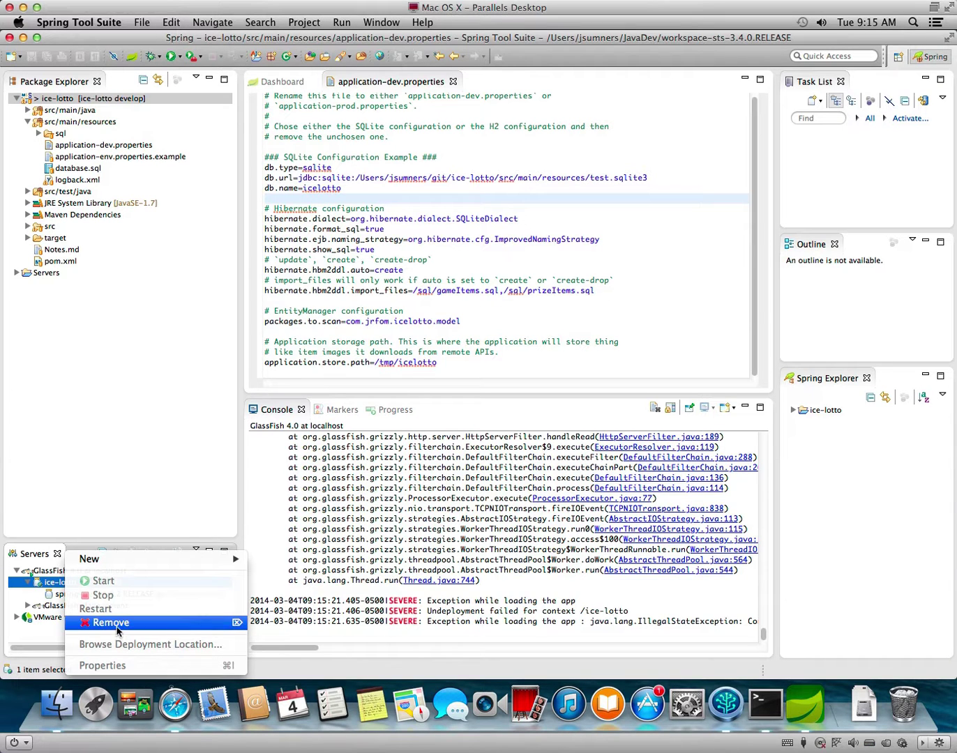
{"action": "left_click", "coordinate": [117, 623]}
{"action": "left_click", "coordinate": [617, 368]}
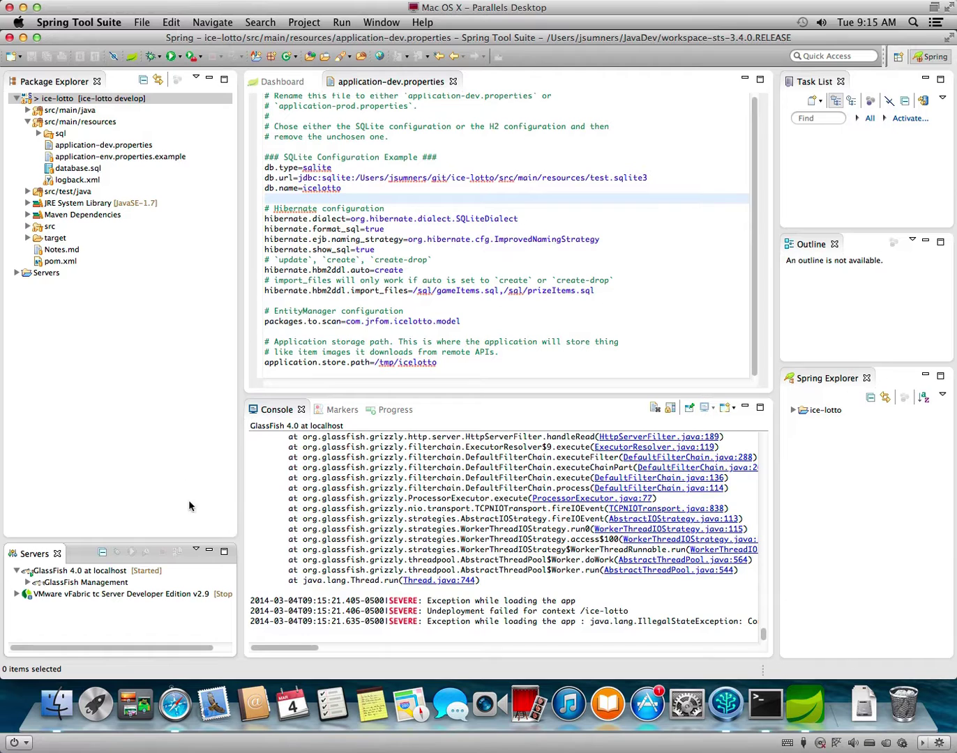
Run ice-lotto on GlassFish 4.0 at localhost again.
{"action": "right_click", "coordinate": [62, 101]}
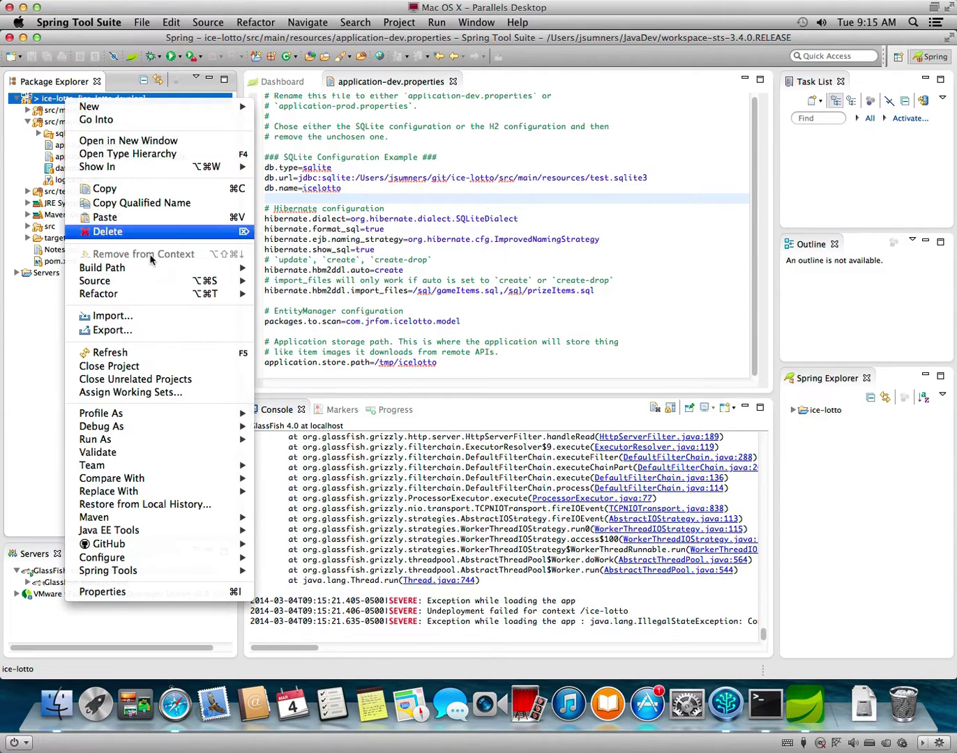
{"action": "mouse_move", "coordinate": [115, 444]}
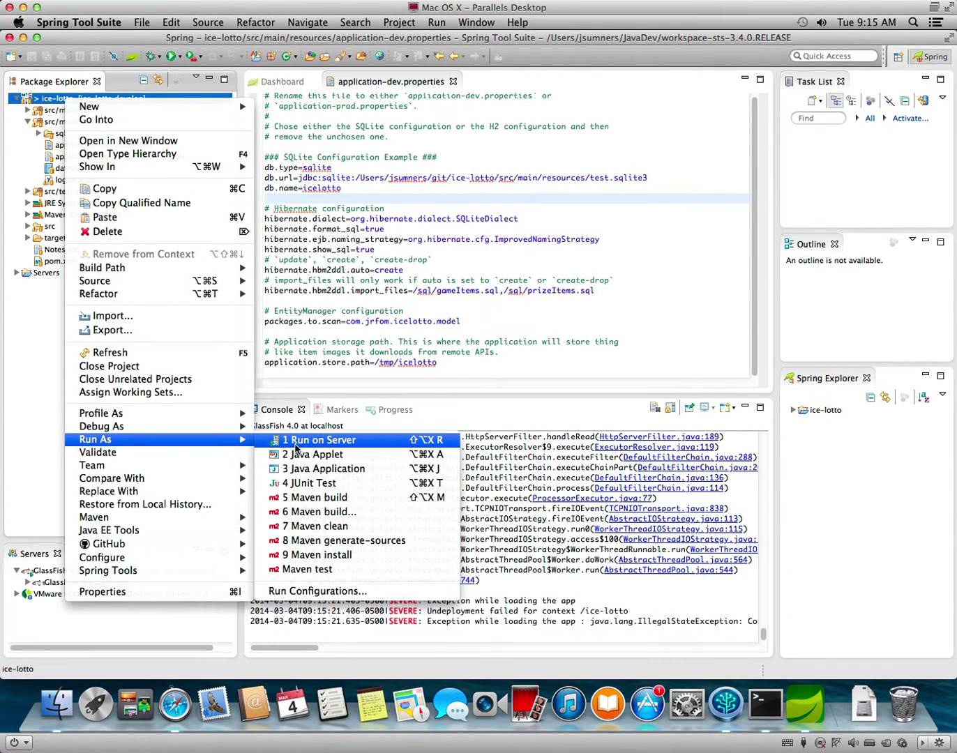
{"action": "left_click", "coordinate": [300, 440]}
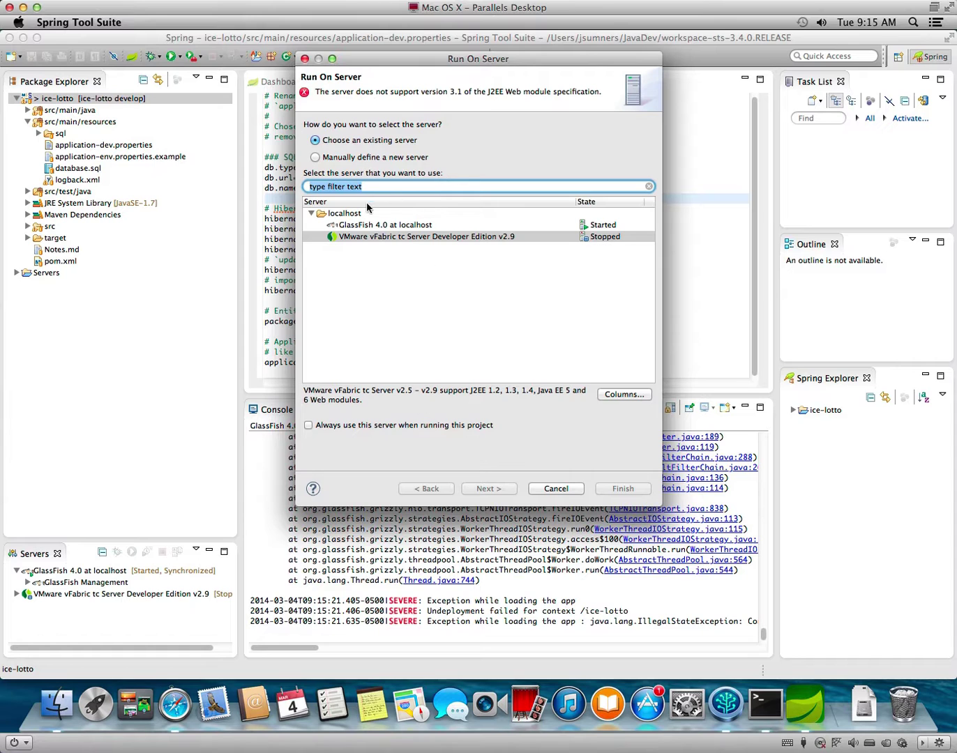
{"action": "left_click", "coordinate": [373, 230]}
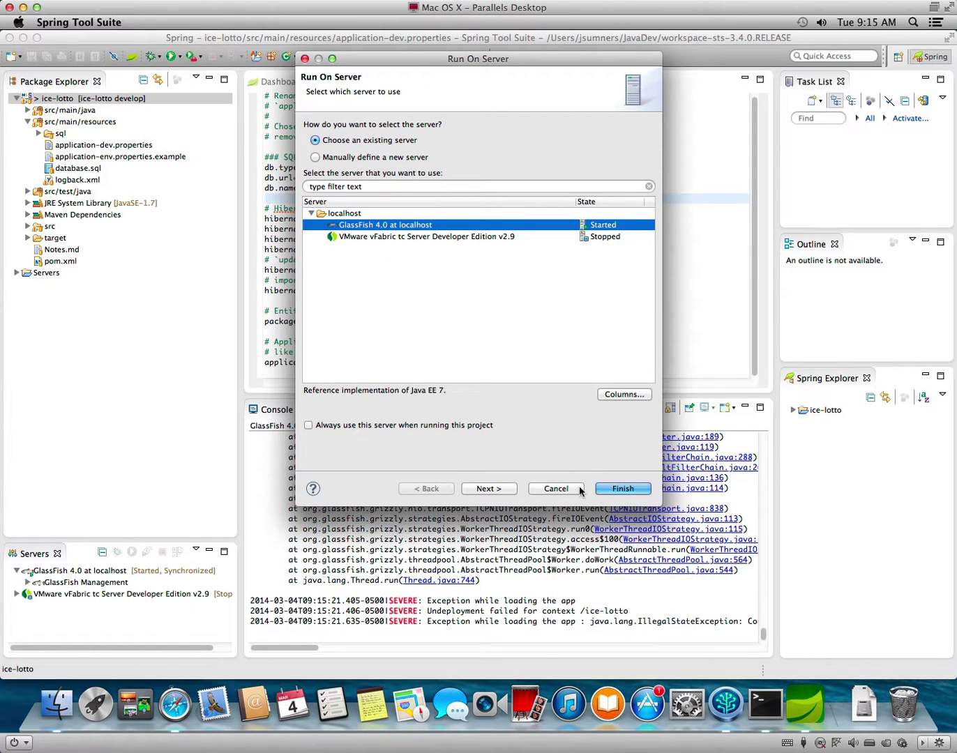
{"action": "left_click", "coordinate": [614, 489]}
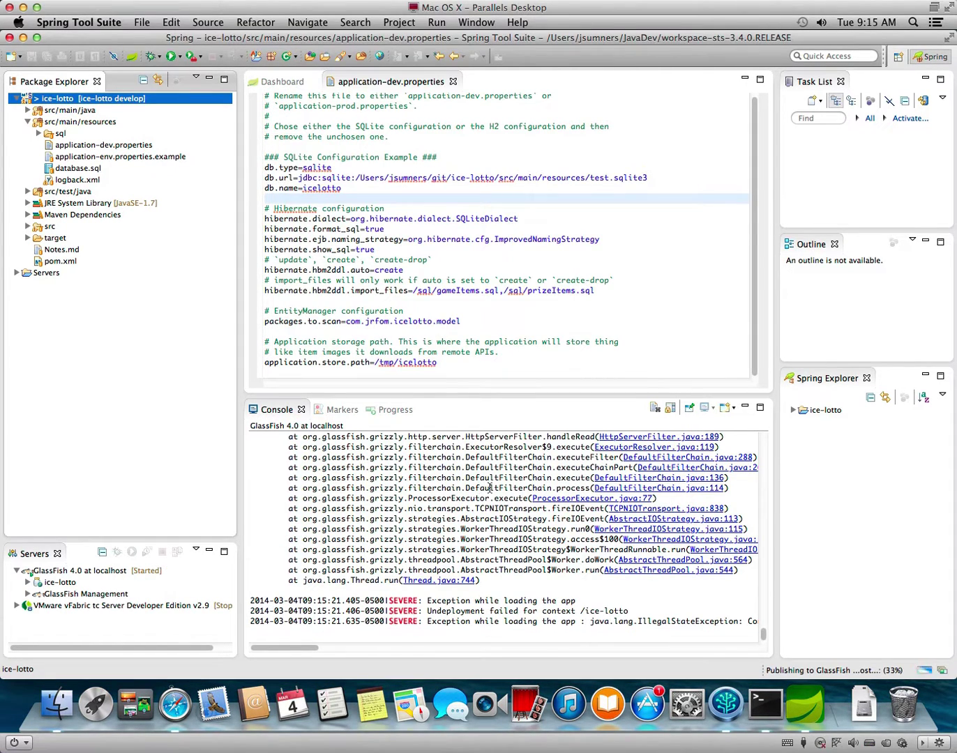
Dismiss the Problem Occurred report about the failed deployment.
{"action": "right_click", "coordinate": [63, 572]}
{"action": "left_click", "coordinate": [42, 578]}
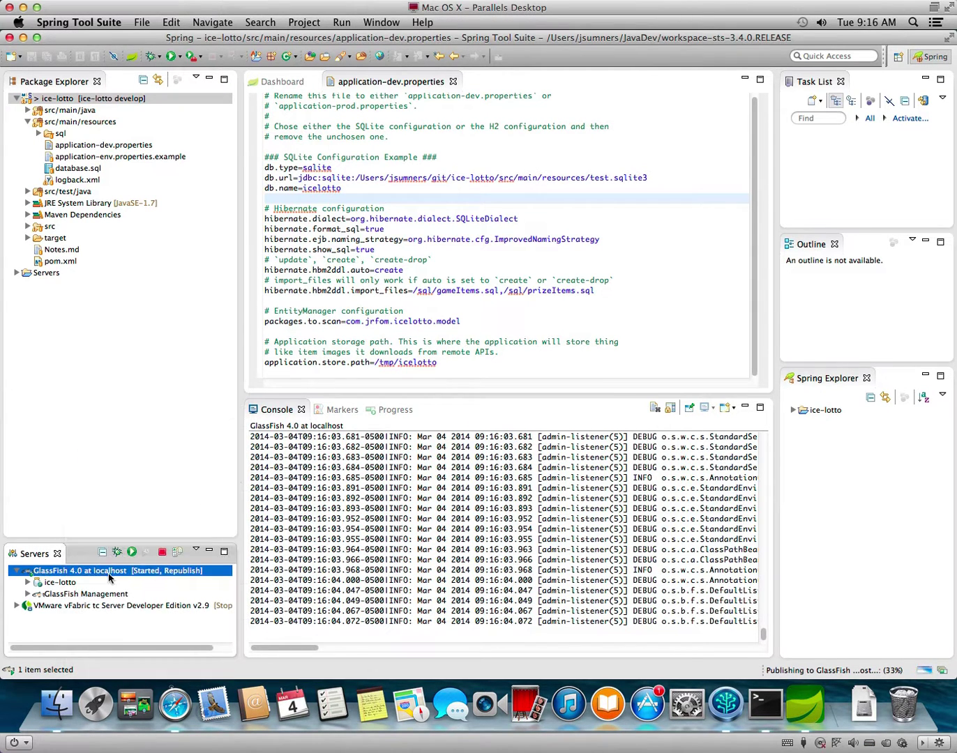
{"action": "left_click", "coordinate": [551, 370]}
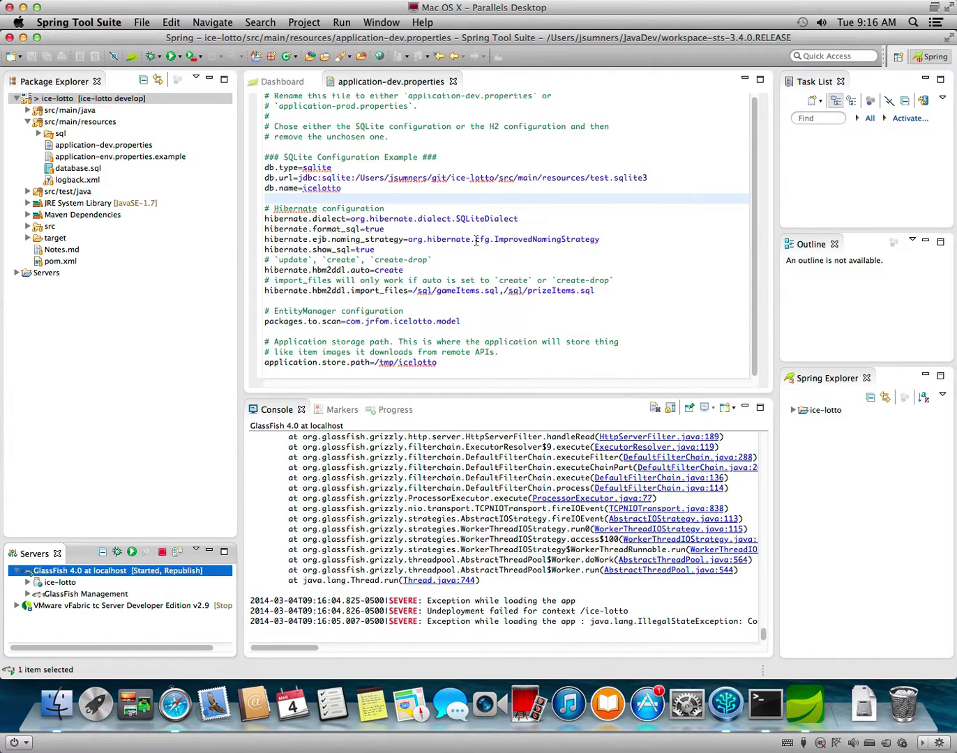
Append -Dapplication.profile=dev to the GlassFish 4.0 at localhost VM arguments and apply.
{"action": "left_click", "coordinate": [342, 24]}
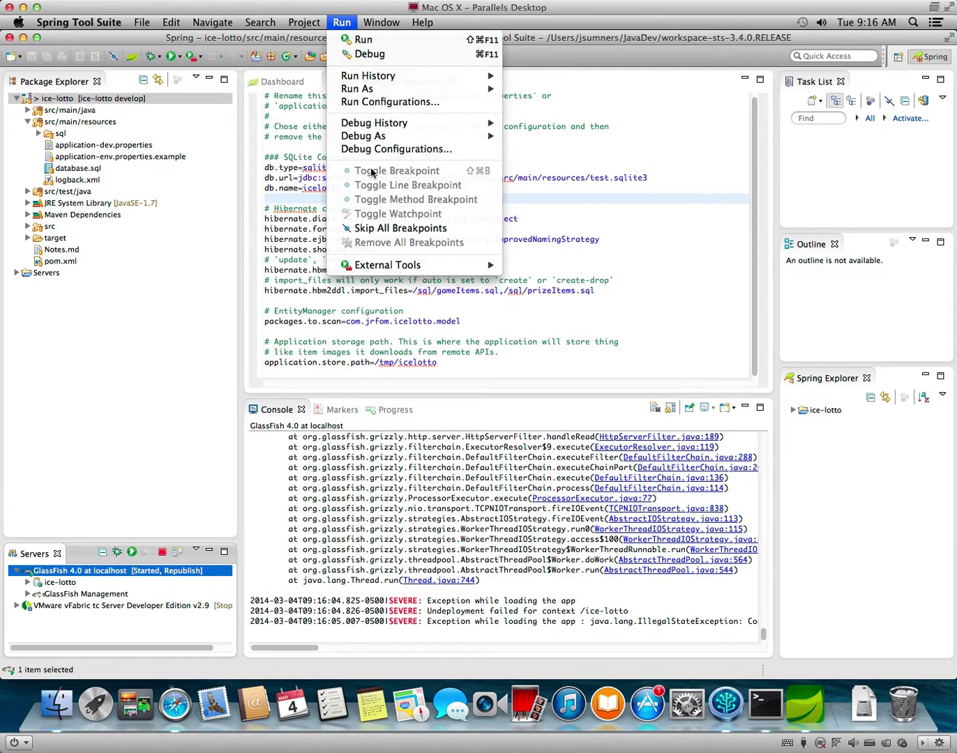
{"action": "left_click", "coordinate": [380, 101]}
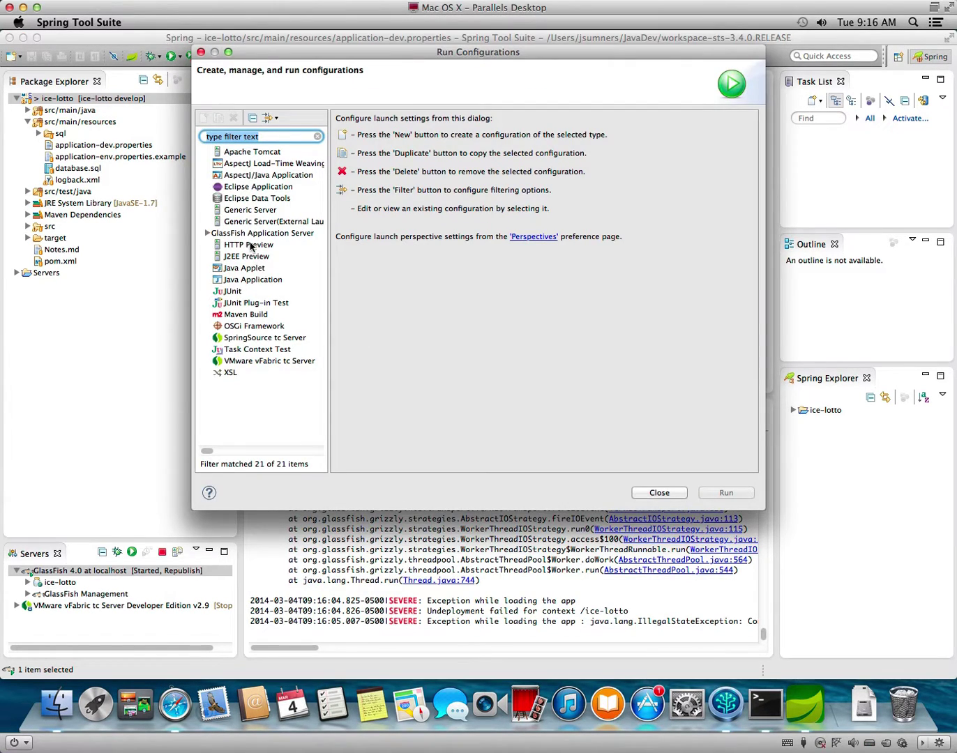
{"action": "left_click", "coordinate": [207, 235]}
{"action": "left_click", "coordinate": [257, 248]}
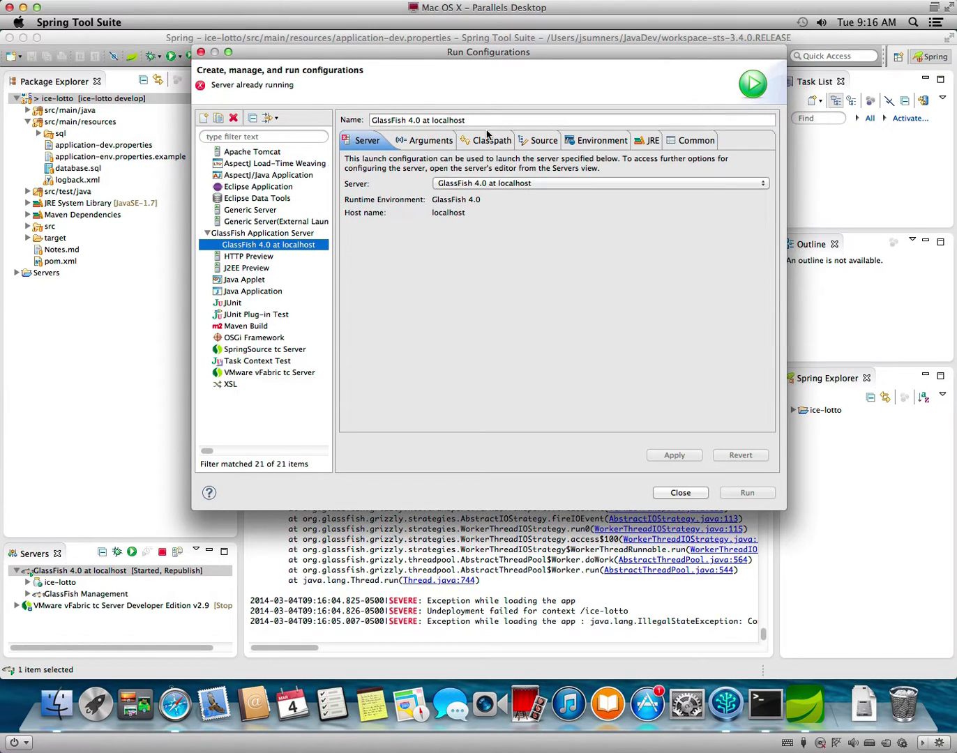
{"action": "left_click", "coordinate": [483, 140]}
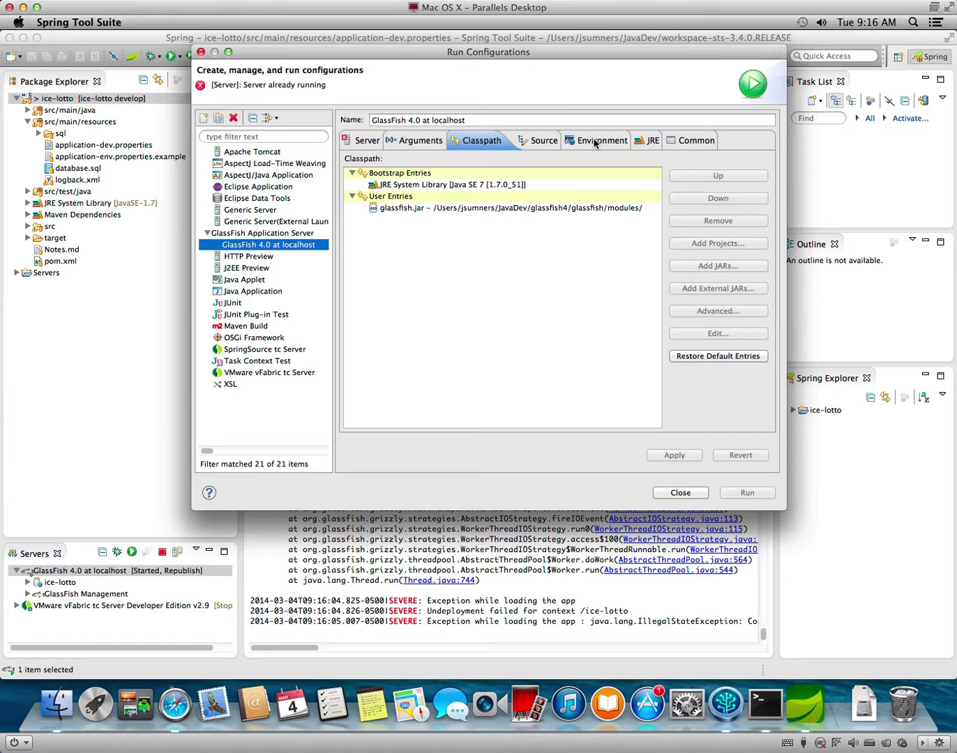
{"action": "left_click", "coordinate": [594, 142]}
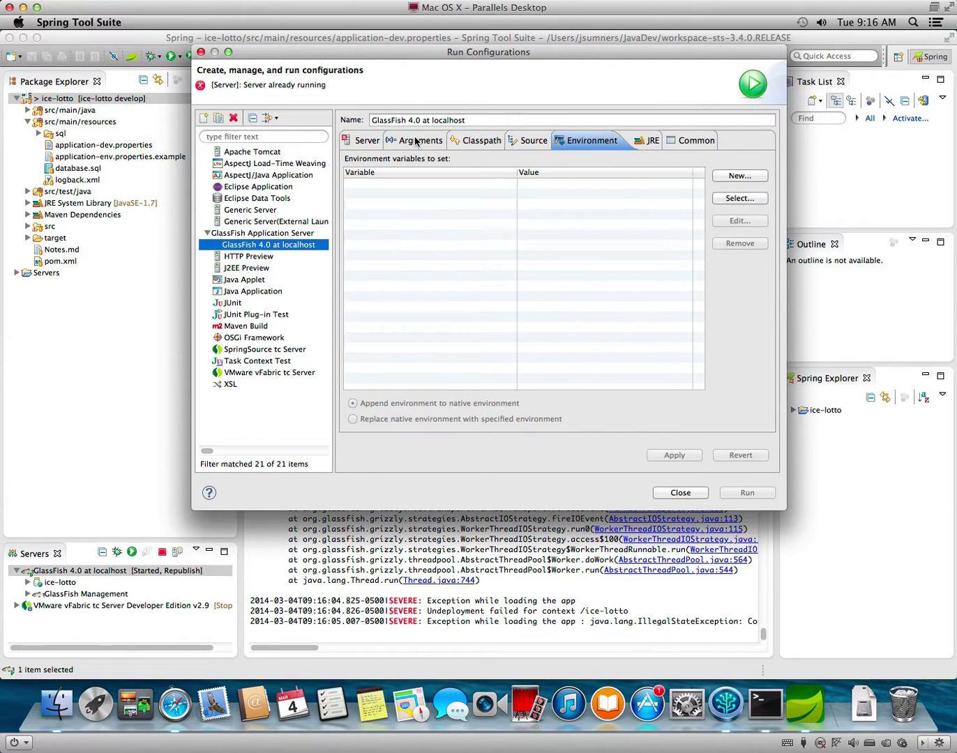
{"action": "left_click", "coordinate": [415, 141]}
{"action": "left_click", "coordinate": [673, 270]}
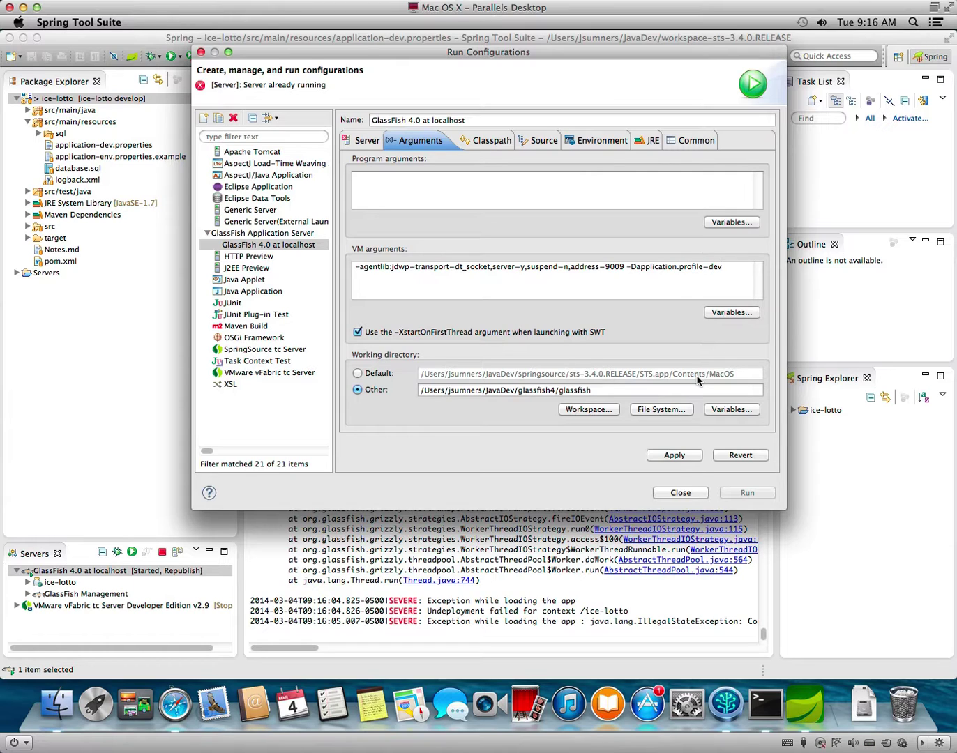
{"action": "left_click", "coordinate": [695, 461]}
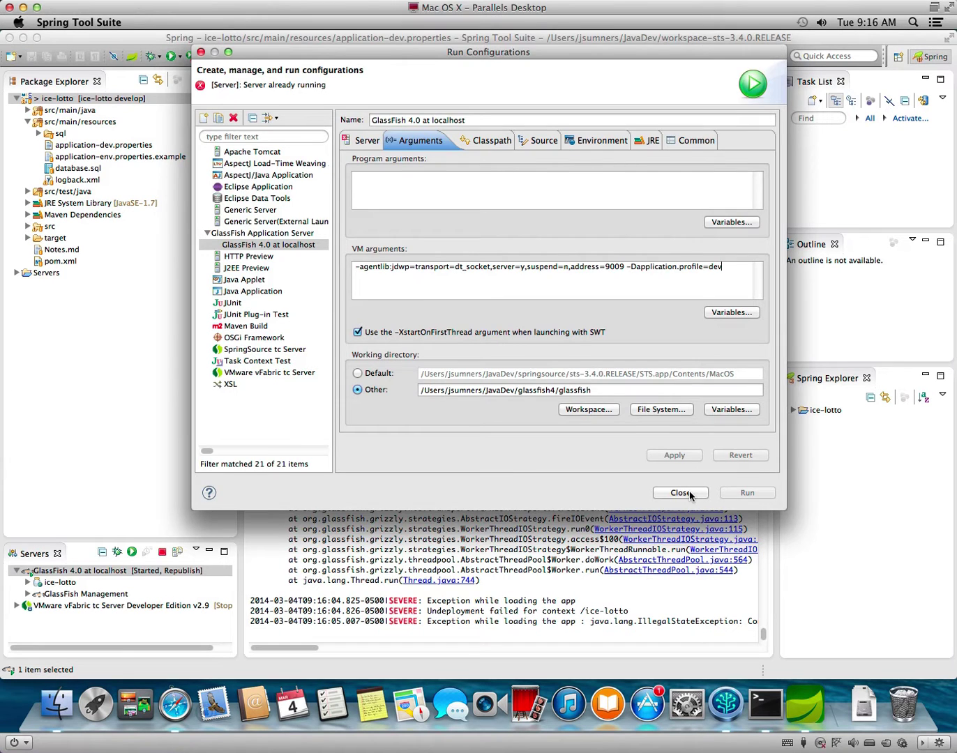
{"action": "left_click", "coordinate": [680, 494]}
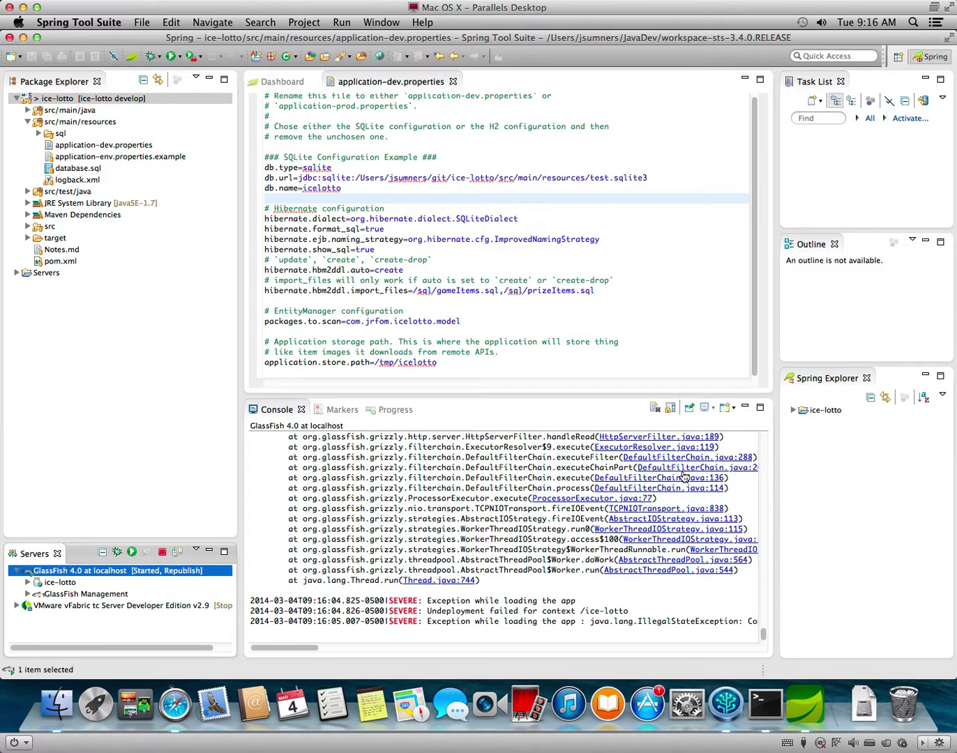
Stop GlassFish 4.0 and relaunch GlassFish 4.0 at localhost from recent launches.
{"action": "left_click", "coordinate": [162, 553]}
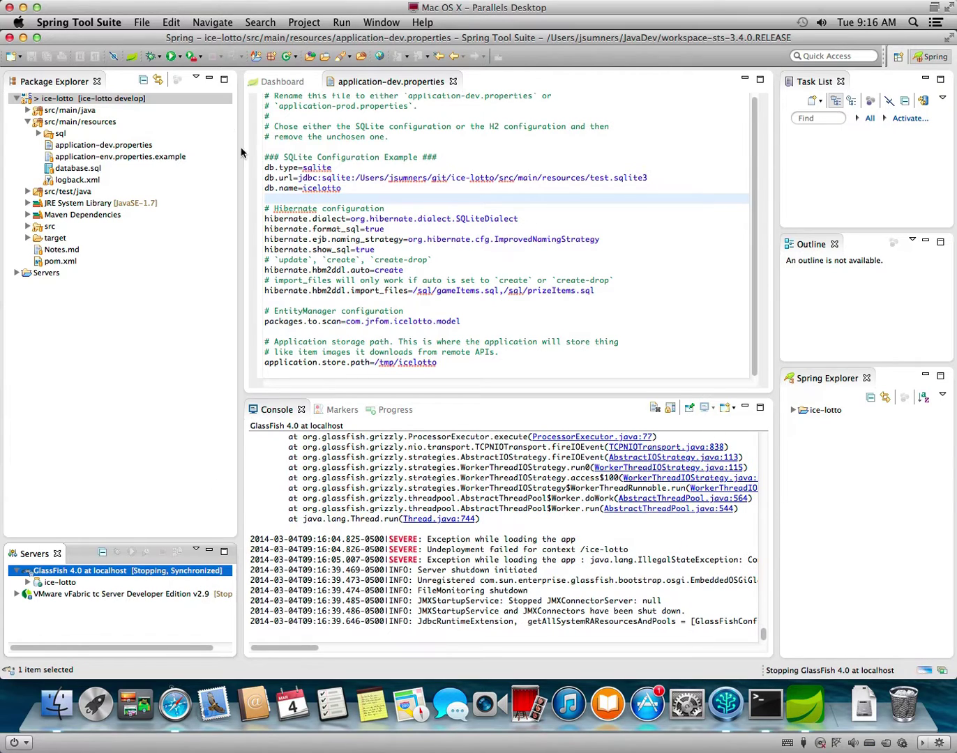
{"action": "left_click", "coordinate": [181, 59]}
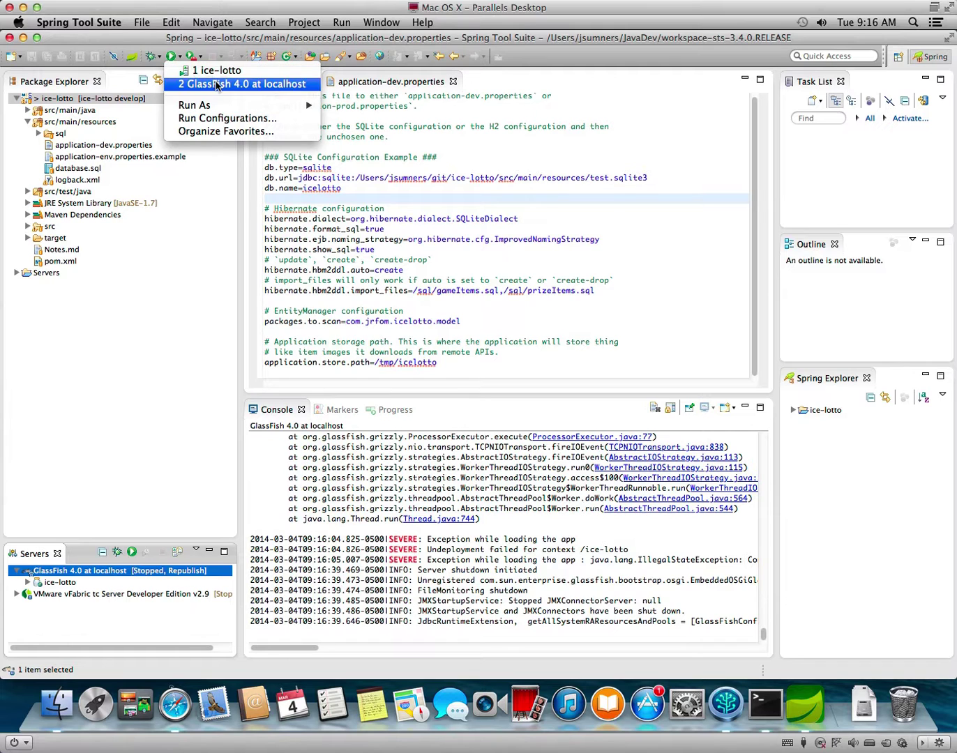
{"action": "left_click", "coordinate": [215, 84]}
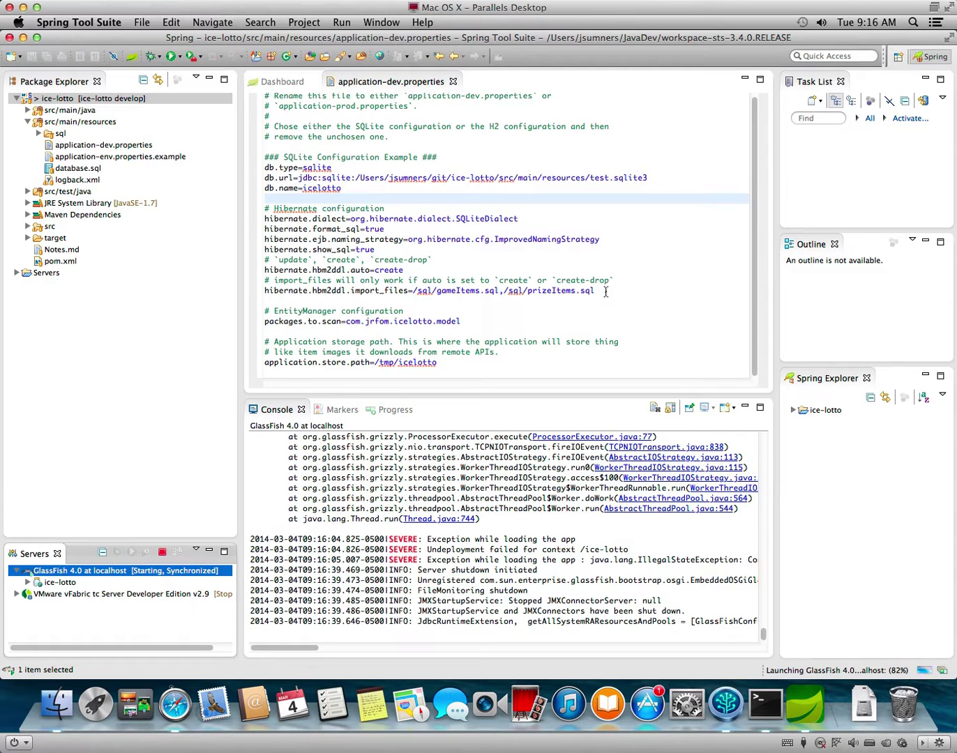
Expand the sql folder to show its four .sql files.
{"action": "left_click", "coordinate": [606, 292]}
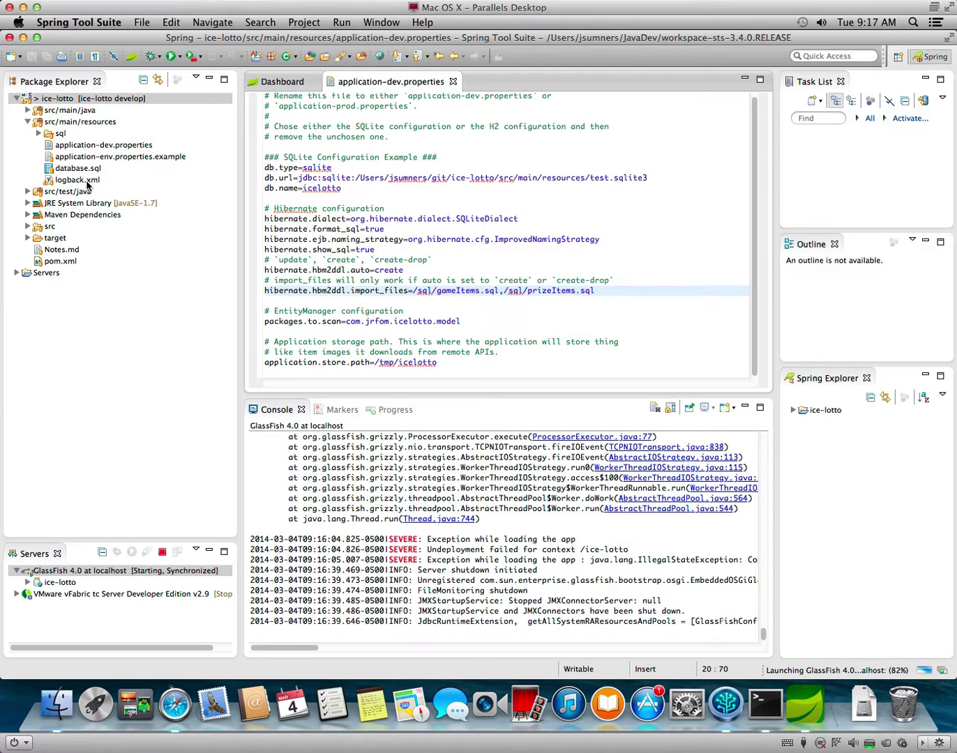
{"action": "left_click", "coordinate": [38, 134]}
{"action": "left_click", "coordinate": [37, 134]}
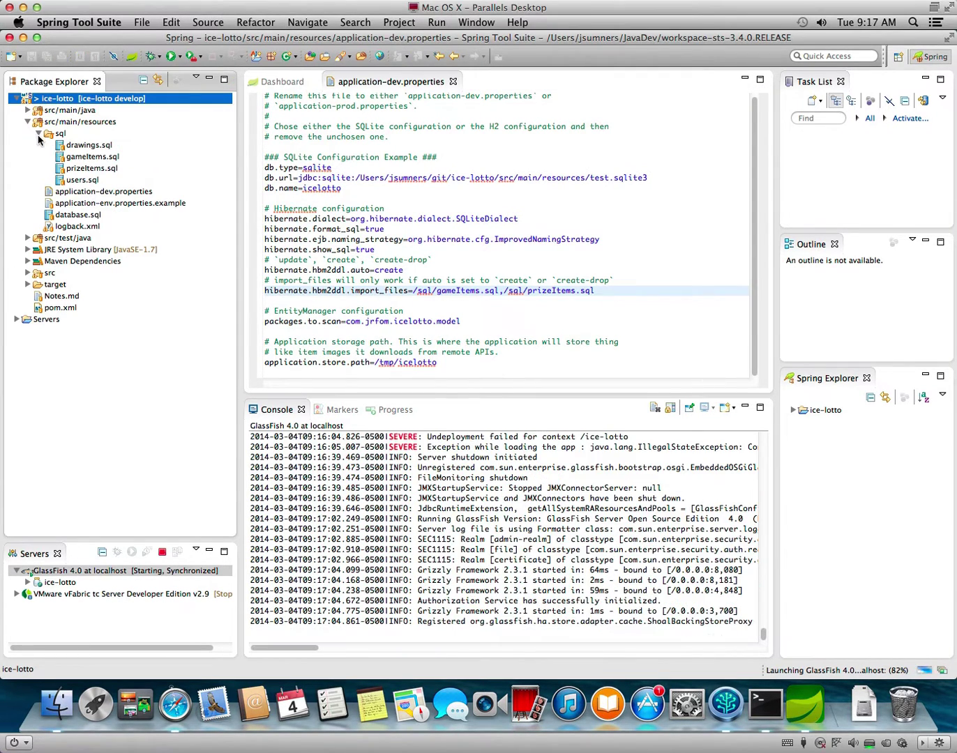
Append ,/sql/users.sql,/sql/drawings.sql to the import_files line and save application-dev.properties.
{"action": "left_click", "coordinate": [645, 293]}
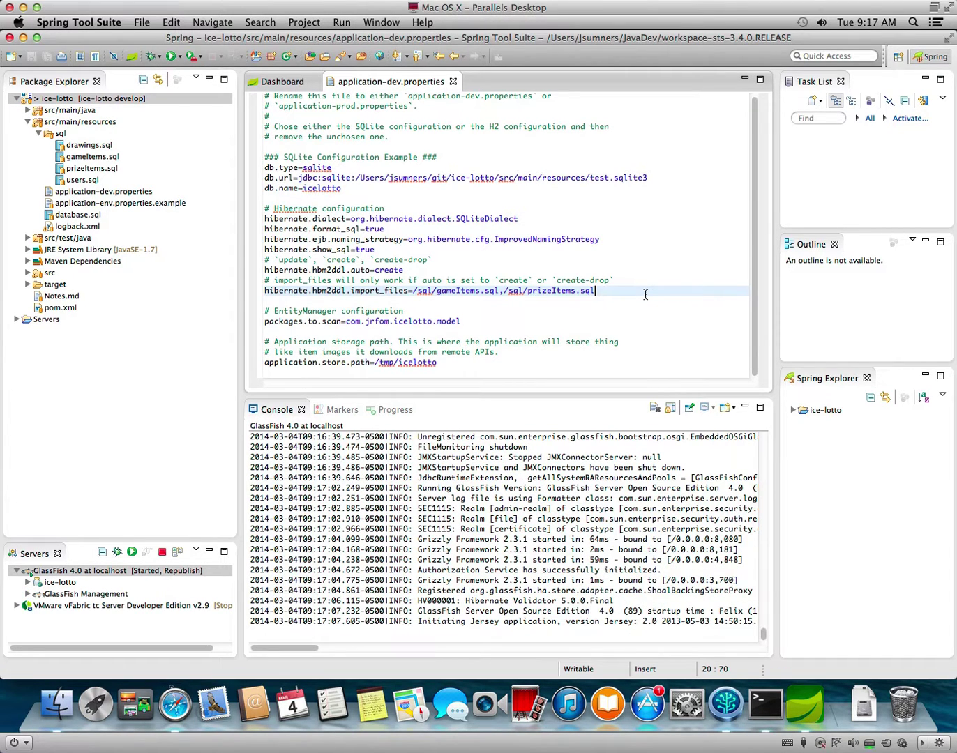
{"action": "type", "text": ",/sql"}
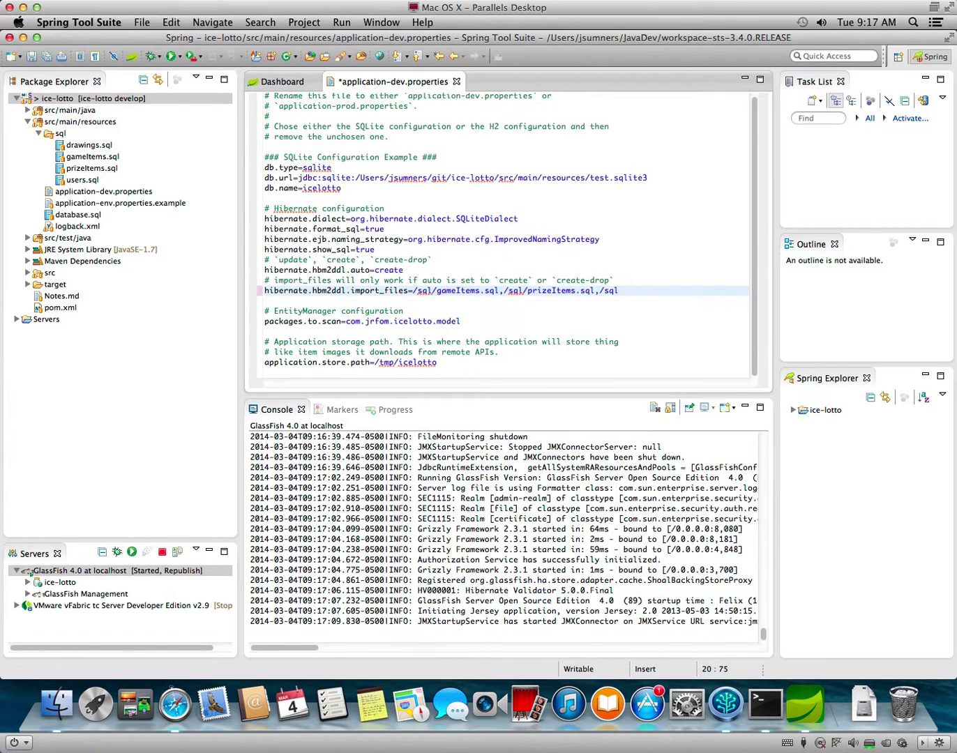
{"action": "type", "text": "/users.sql,/sql/drawings.sq"}
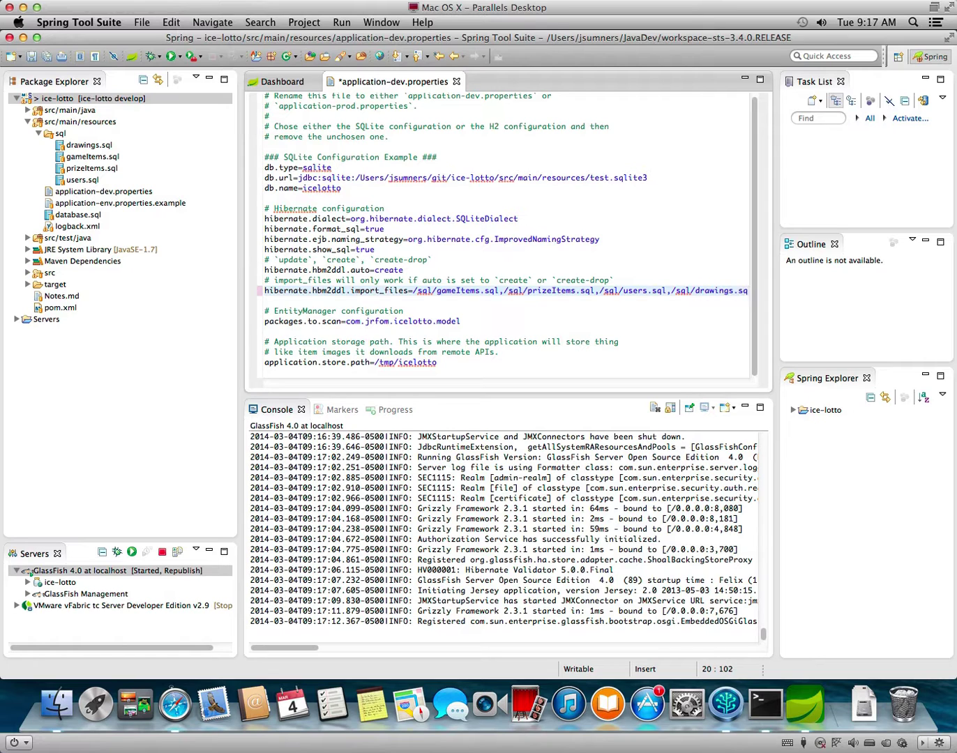
{"action": "type", "text": "l"}
{"action": "key", "text": "super+s"}
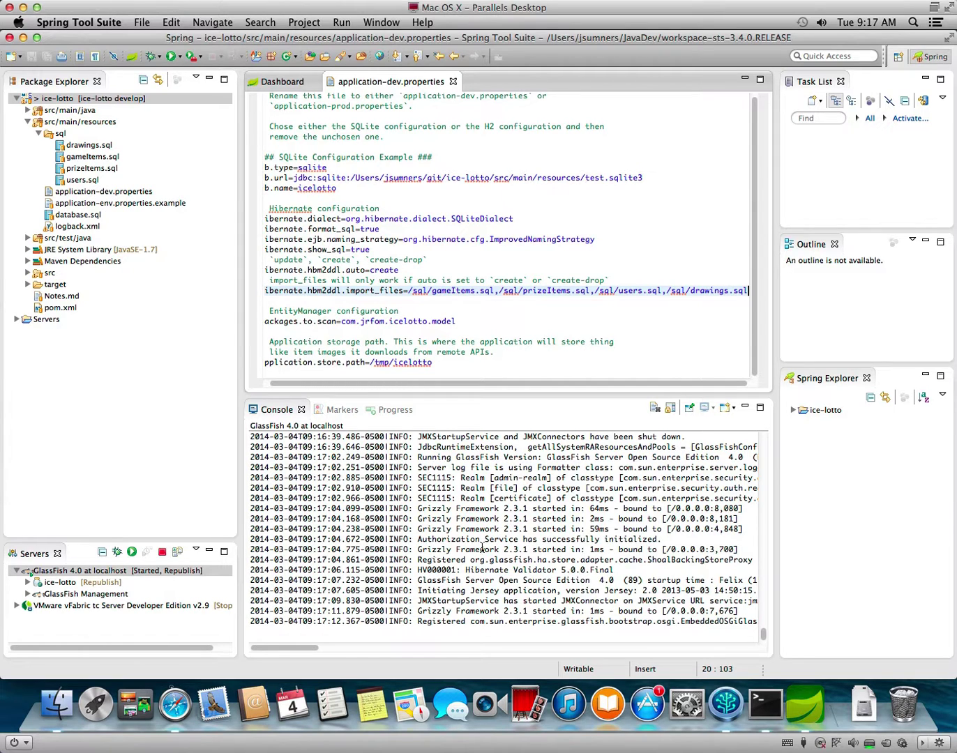
Select the GlassFish 4.0 server and clear the Console output.
{"action": "left_click", "coordinate": [105, 582]}
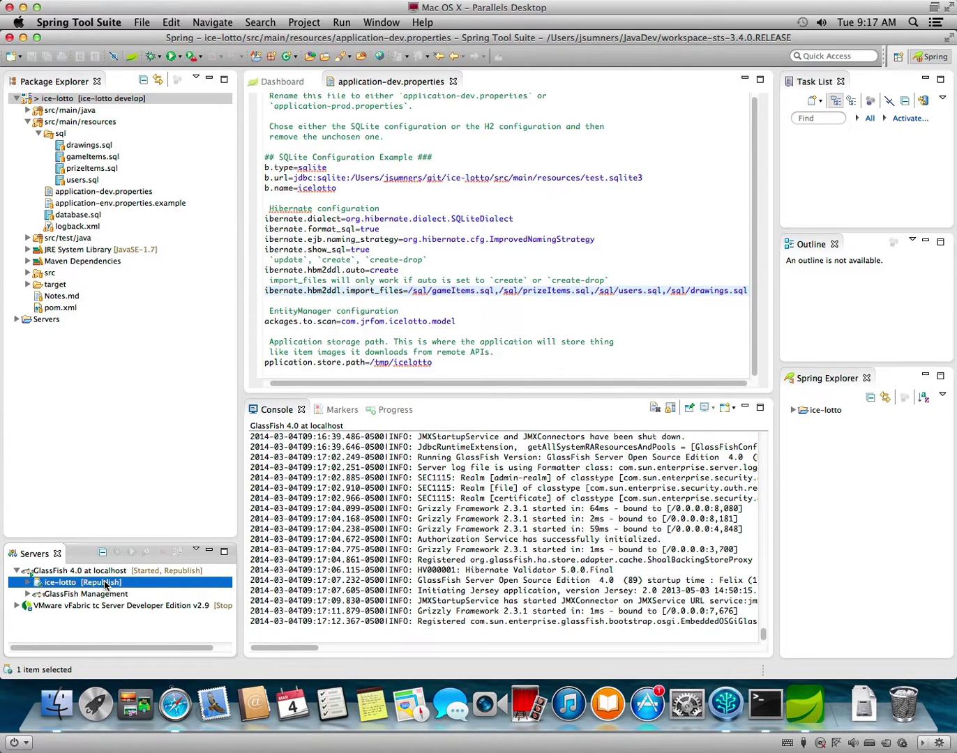
{"action": "left_click", "coordinate": [123, 573]}
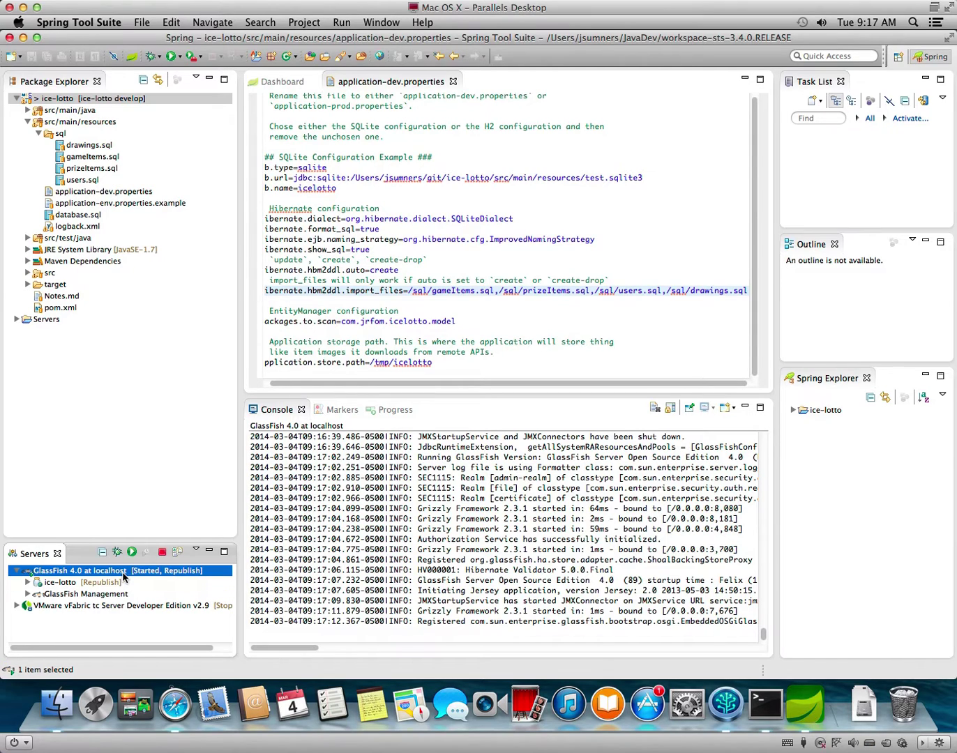
{"action": "scroll", "coordinate": [529, 570], "scroll_direction": "up", "scroll_amount": 1}
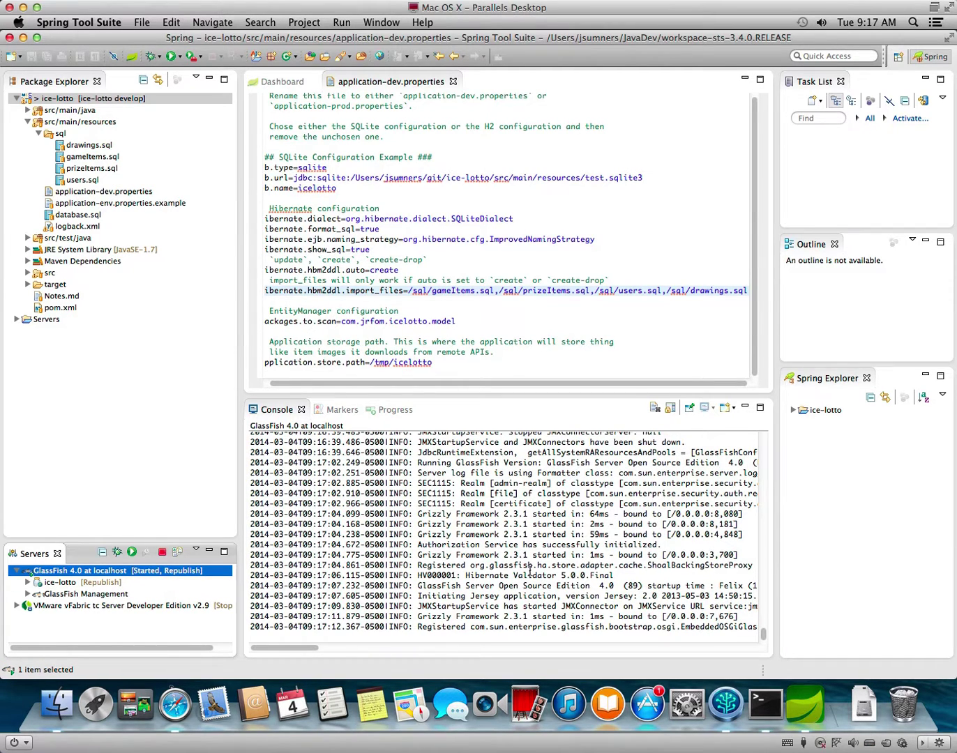
{"action": "scroll", "coordinate": [492, 577], "scroll_direction": "up", "scroll_amount": 10}
{"action": "scroll", "coordinate": [491, 577], "scroll_direction": "down", "scroll_amount": 4}
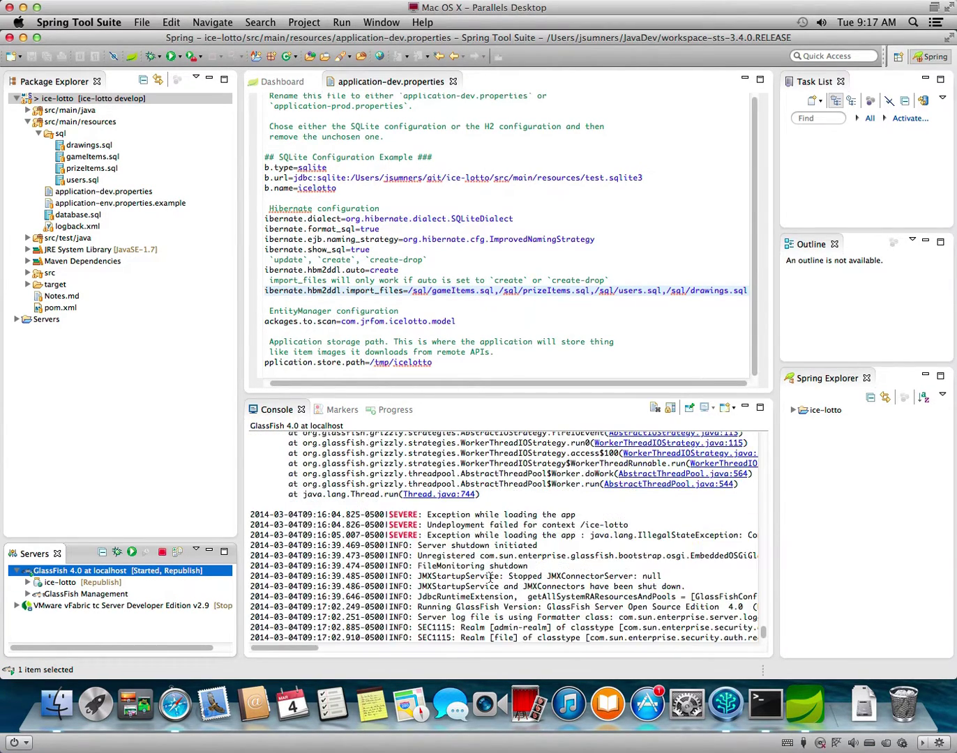
{"action": "left_click", "coordinate": [654, 407]}
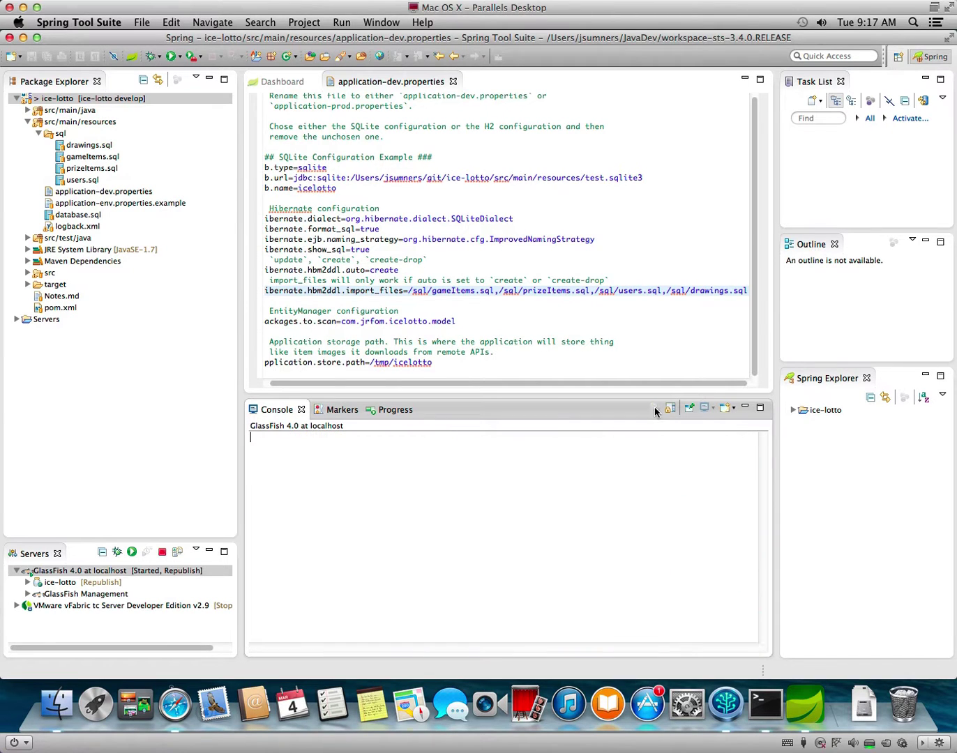
Publish ice-lotto to GlassFish 4.0 from the server's context menu.
{"action": "right_click", "coordinate": [72, 572]}
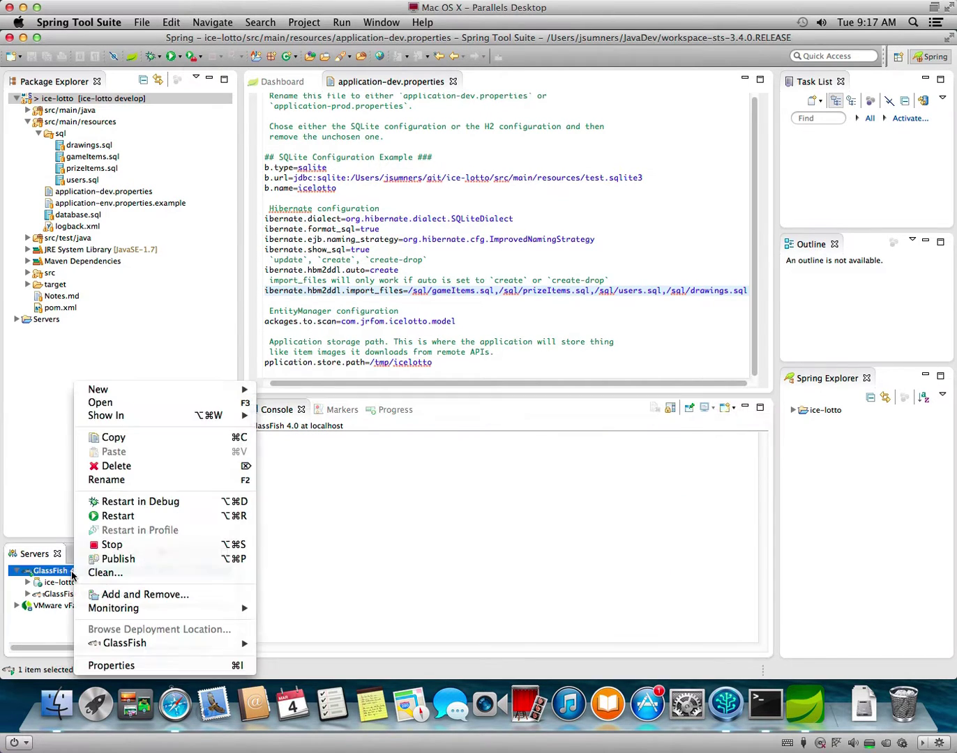
{"action": "left_click", "coordinate": [48, 587]}
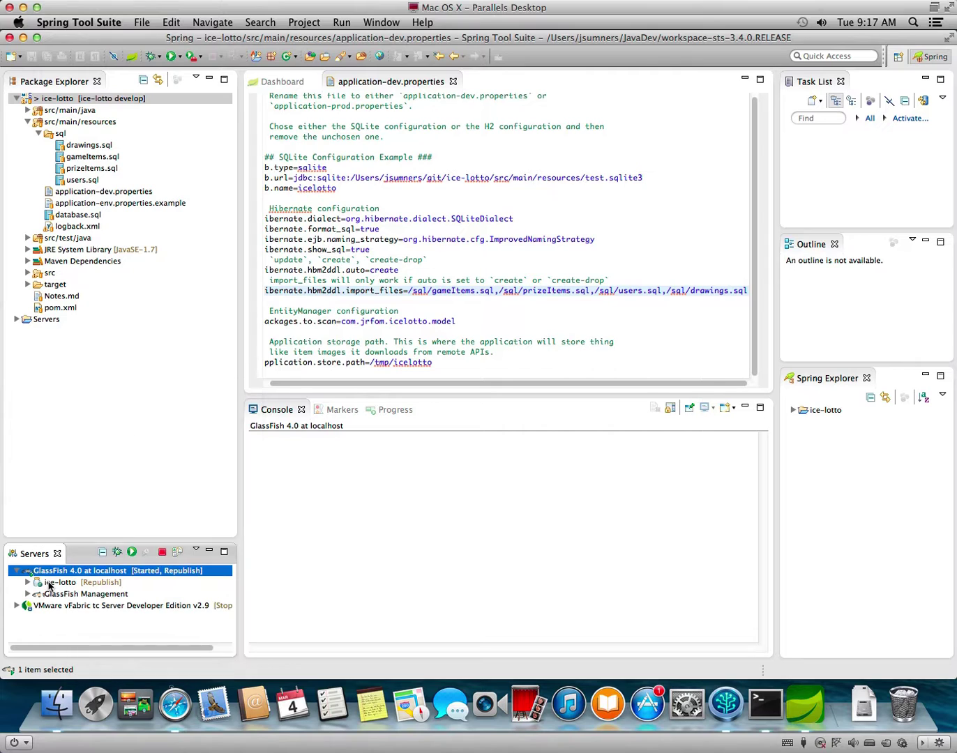
{"action": "right_click", "coordinate": [50, 584]}
{"action": "left_click", "coordinate": [40, 572]}
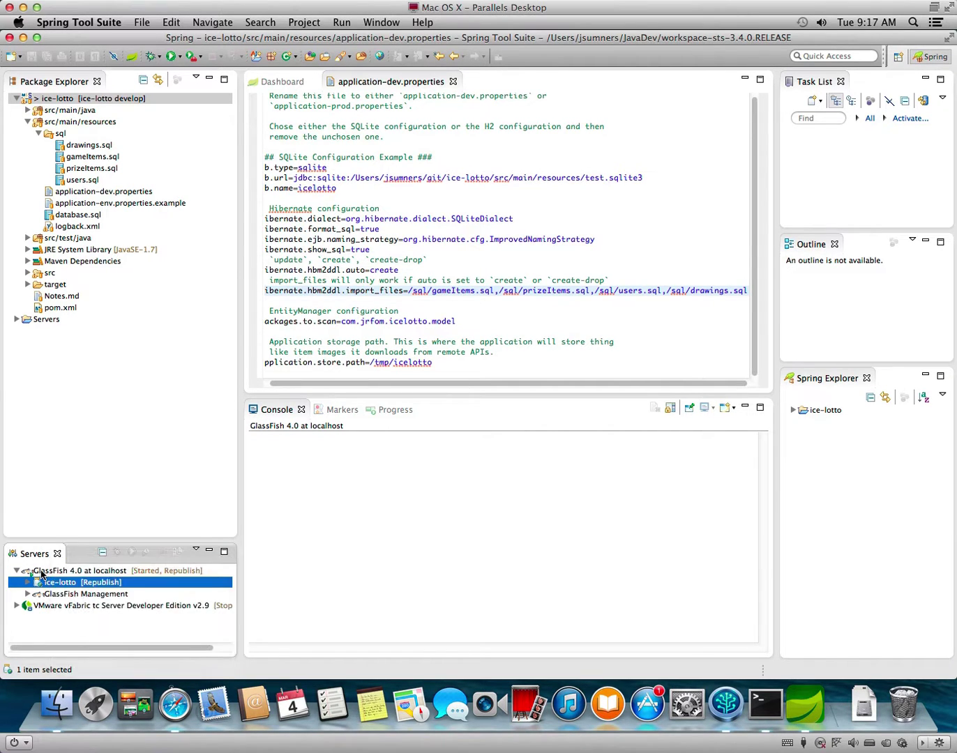
{"action": "right_click", "coordinate": [41, 574]}
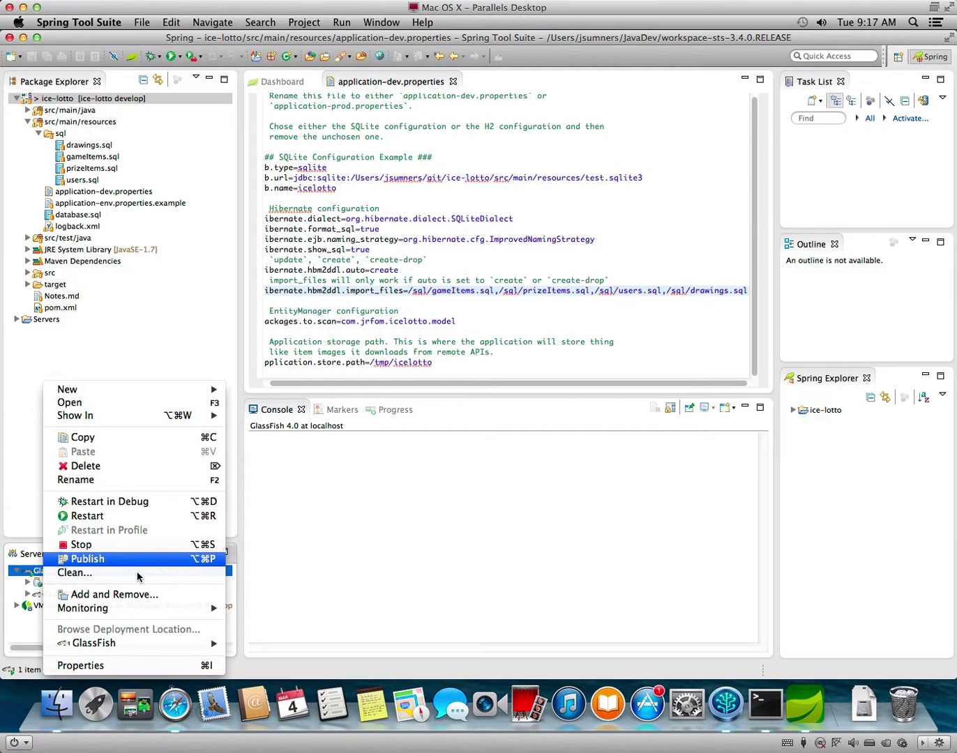
{"action": "mouse_move", "coordinate": [156, 645]}
{"action": "left_click", "coordinate": [147, 557]}
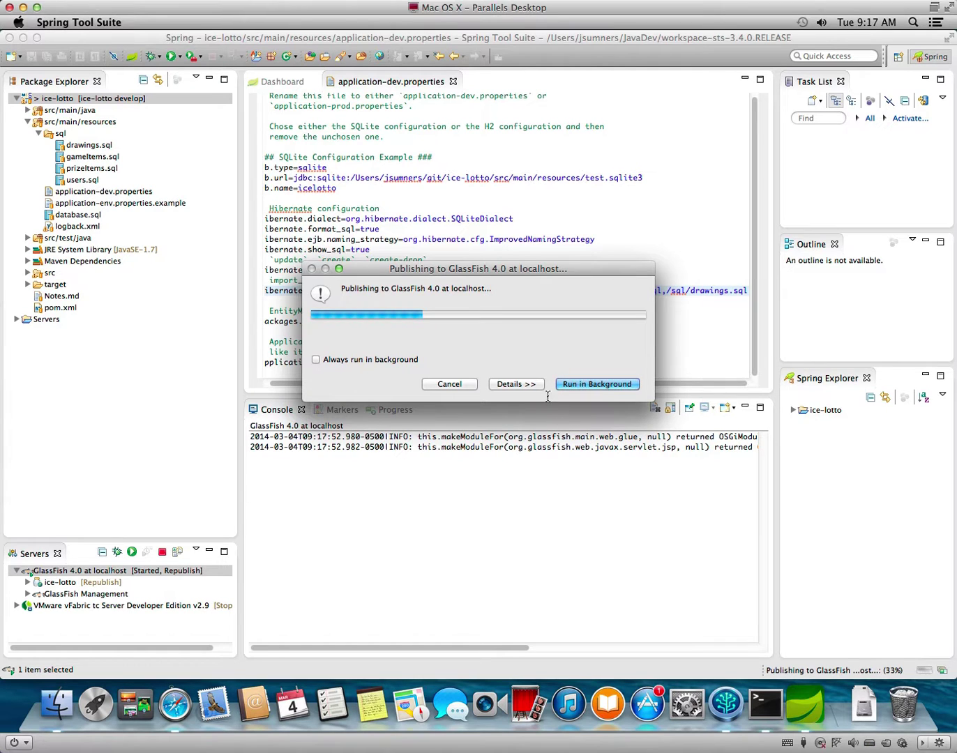
Read the 'cannot Deploy ice-lotto' error about missing application-prod.properties and dismiss it.
{"action": "left_click", "coordinate": [523, 385]}
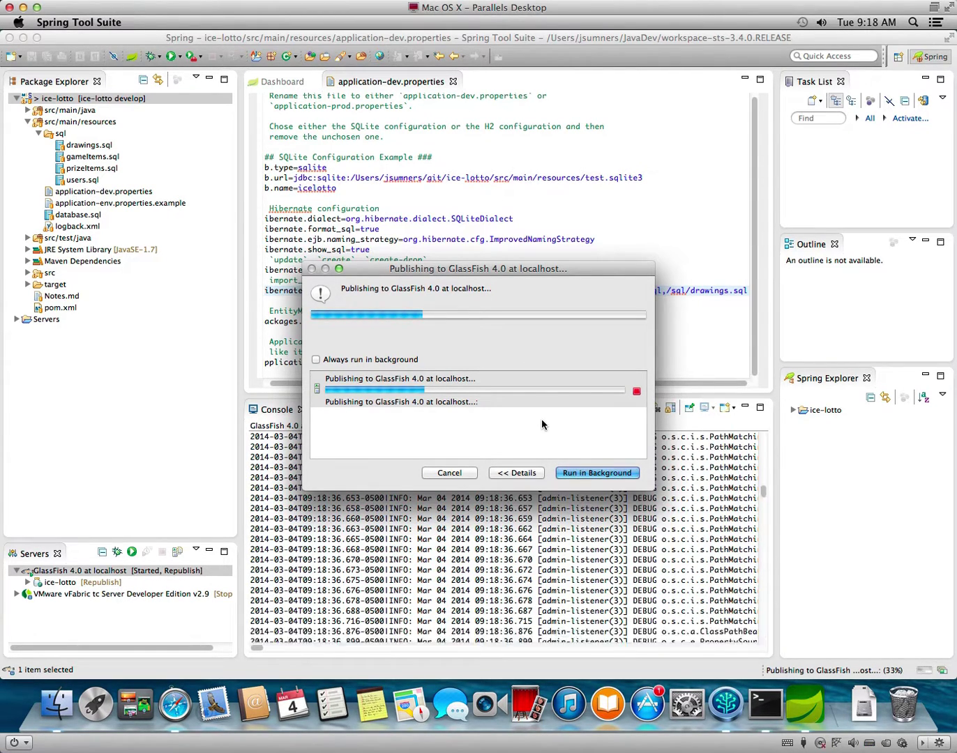
{"action": "left_click", "coordinate": [493, 370]}
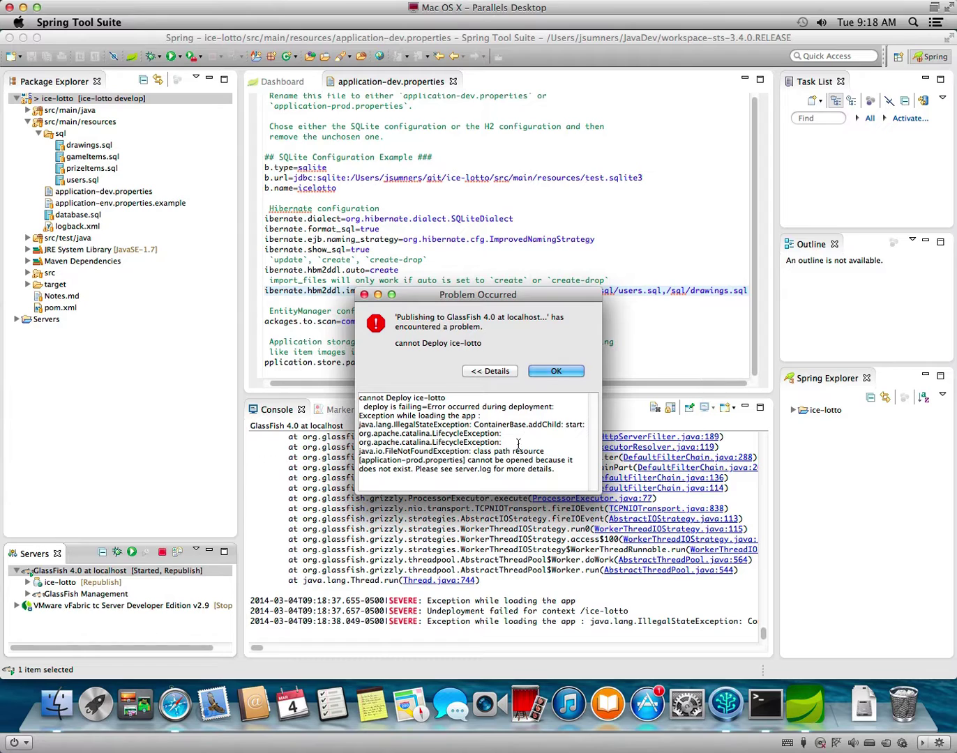
{"action": "left_click", "coordinate": [555, 371]}
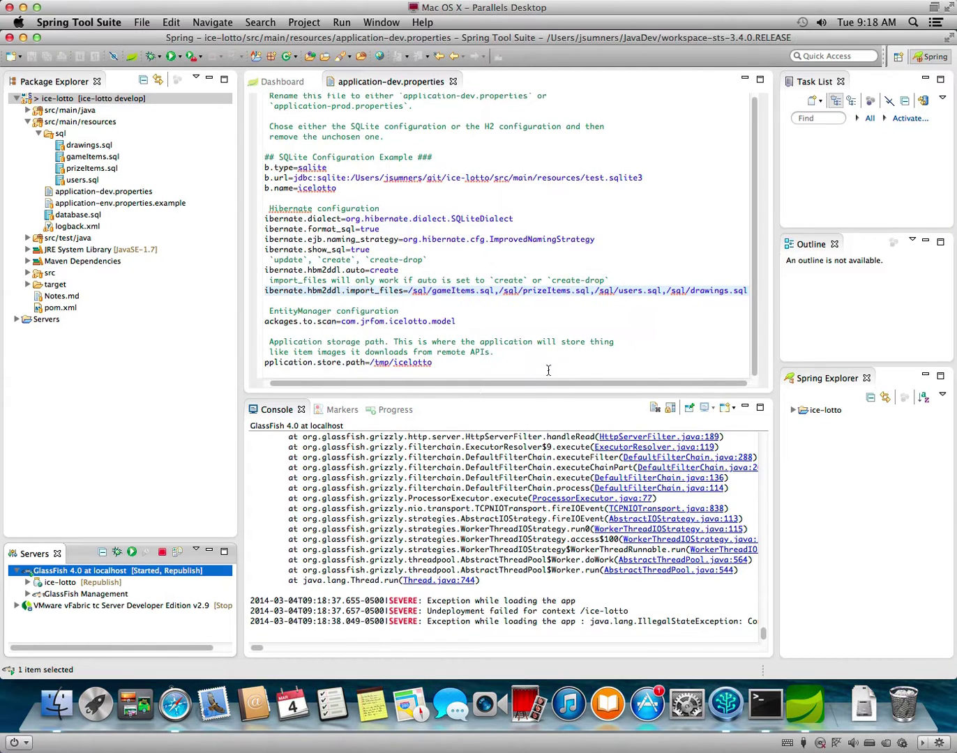
Stop GlassFish 4.0 and look through its server properties without changing anything.
{"action": "left_click", "coordinate": [161, 553]}
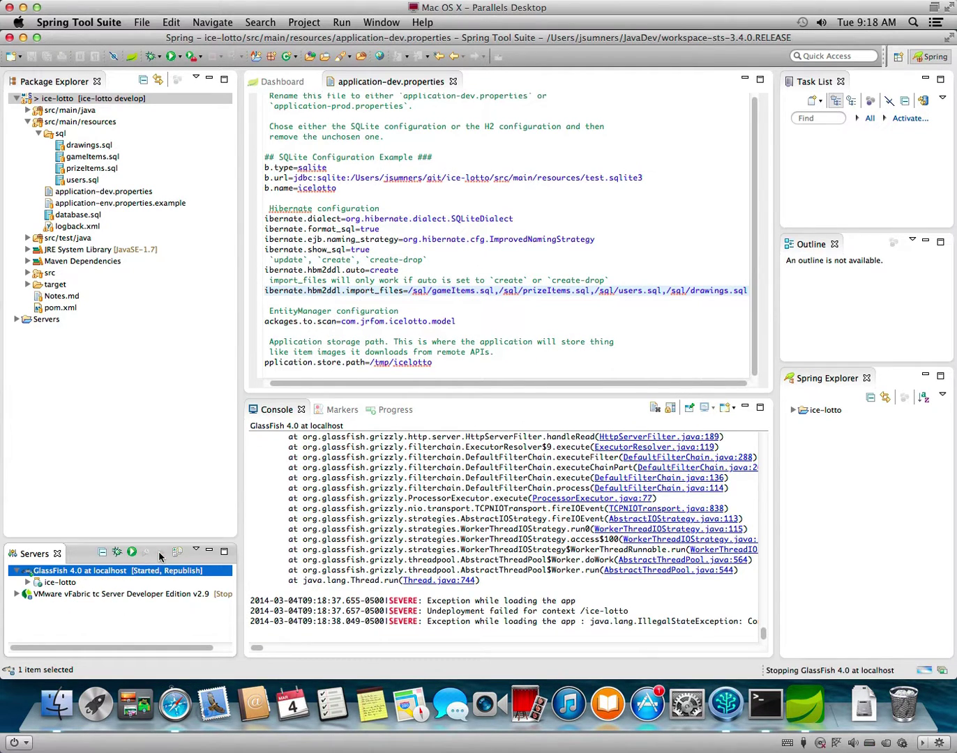
{"action": "right_click", "coordinate": [116, 572]}
{"action": "left_click", "coordinate": [182, 663]}
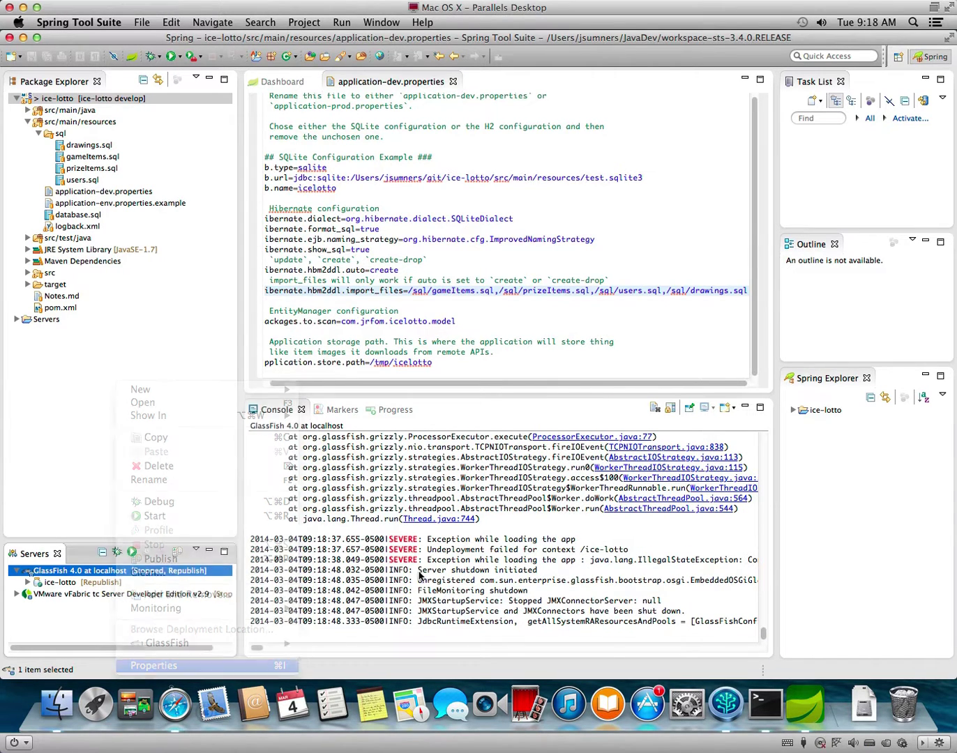
{"action": "left_click", "coordinate": [323, 174]}
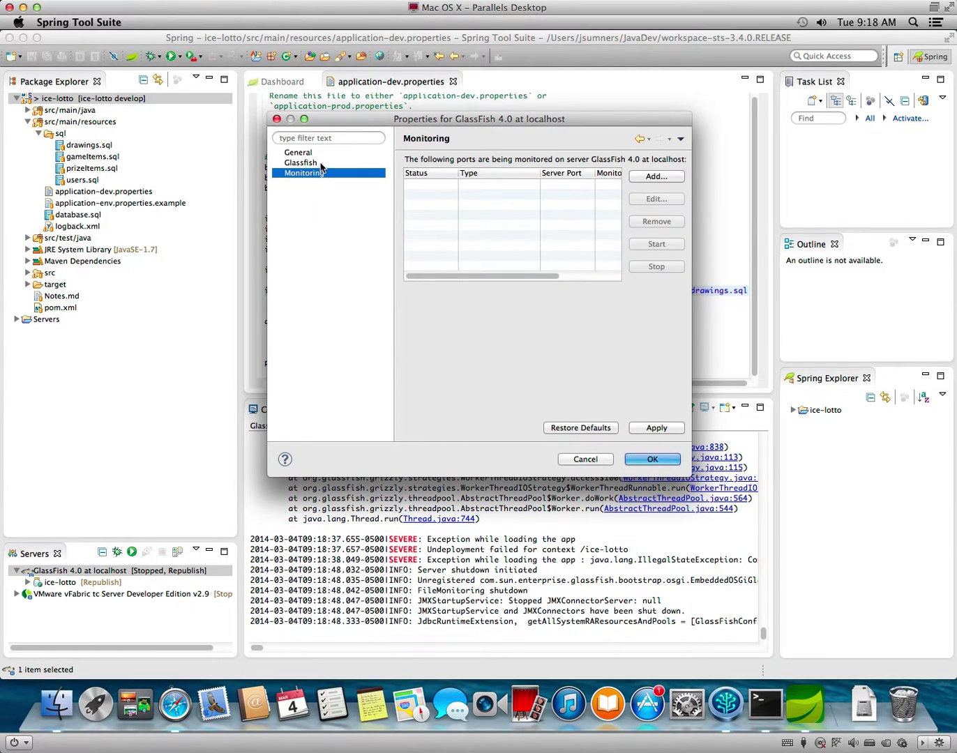
{"action": "left_click", "coordinate": [316, 162]}
{"action": "left_click", "coordinate": [318, 153]}
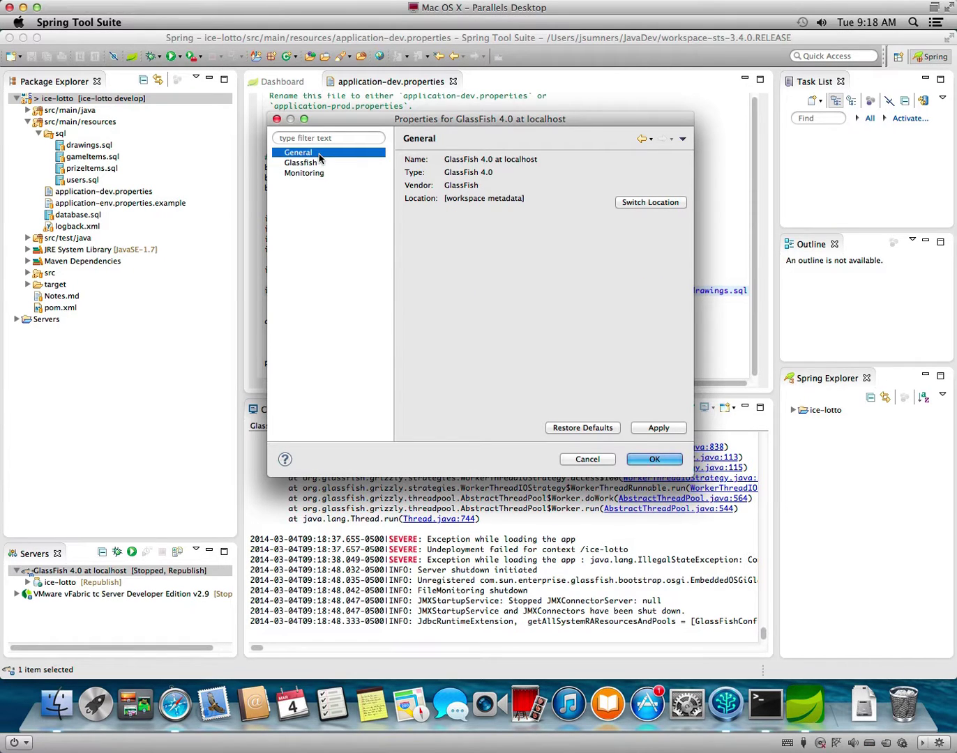
{"action": "left_click", "coordinate": [587, 459]}
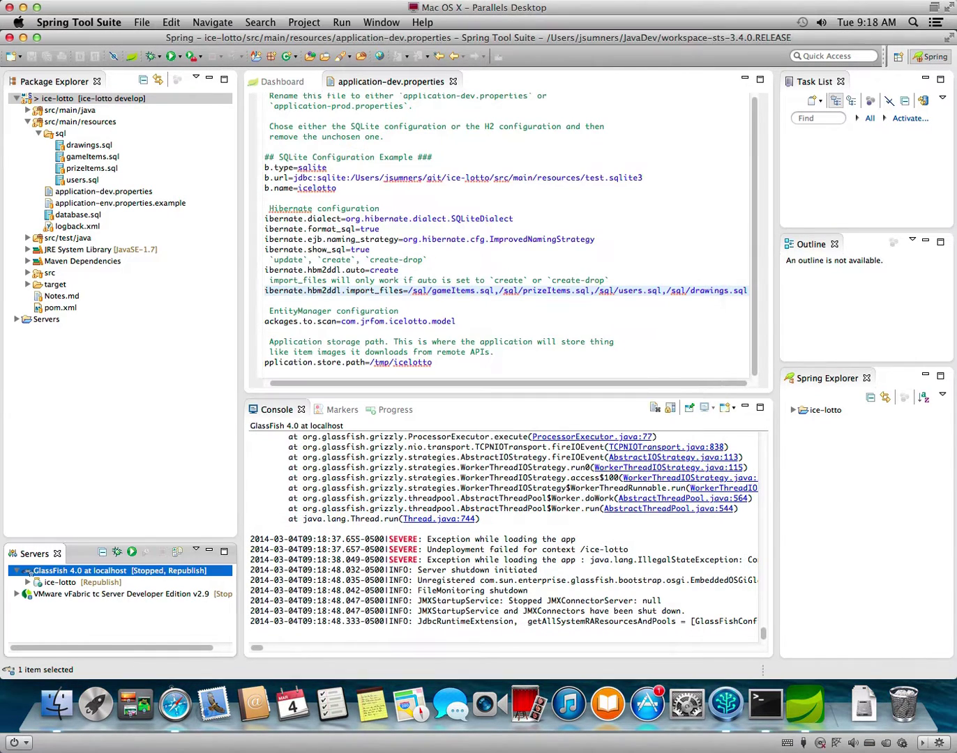
Check the GlassFish 4.0 at localhost launch arguments still include -Dapplication.profile=dev.
{"action": "left_click", "coordinate": [341, 22]}
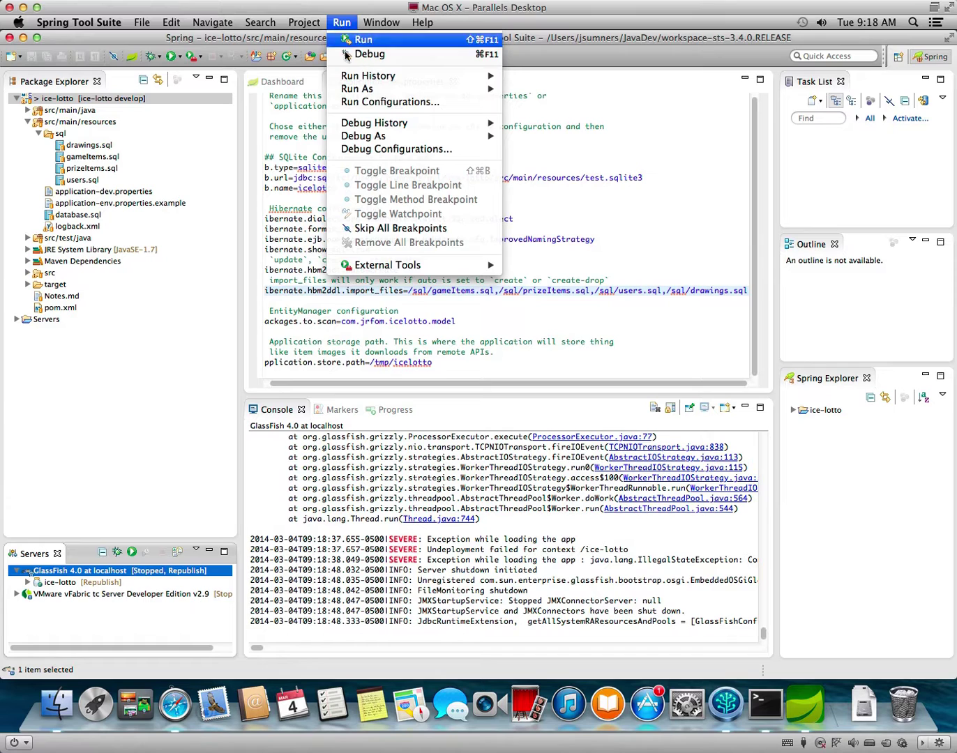
{"action": "left_click", "coordinate": [408, 100]}
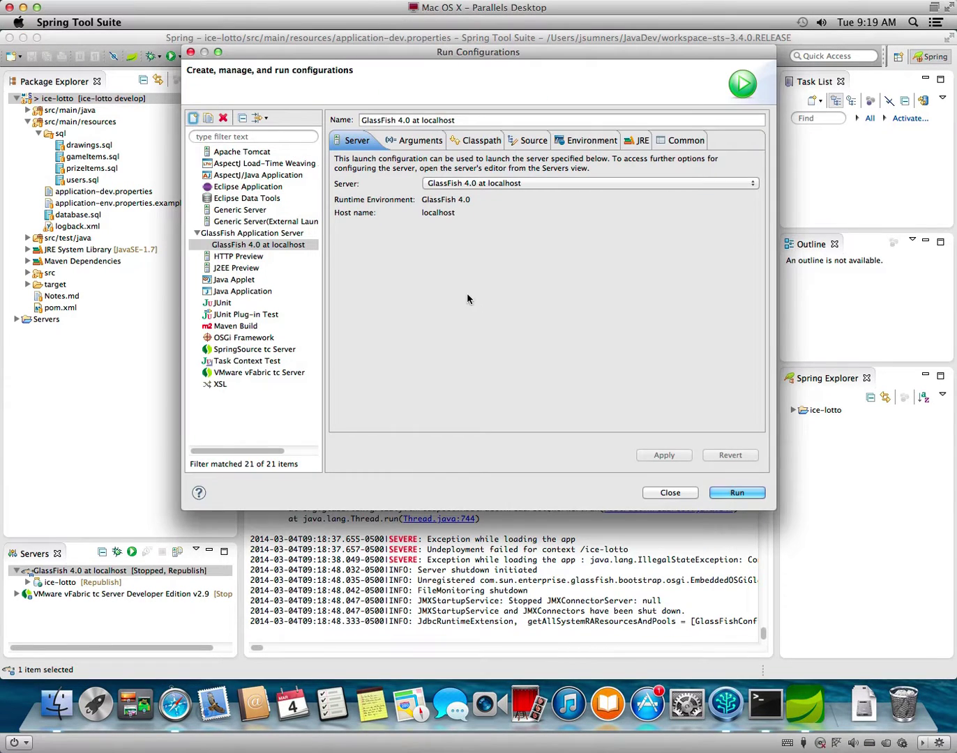
{"action": "left_click", "coordinate": [277, 244]}
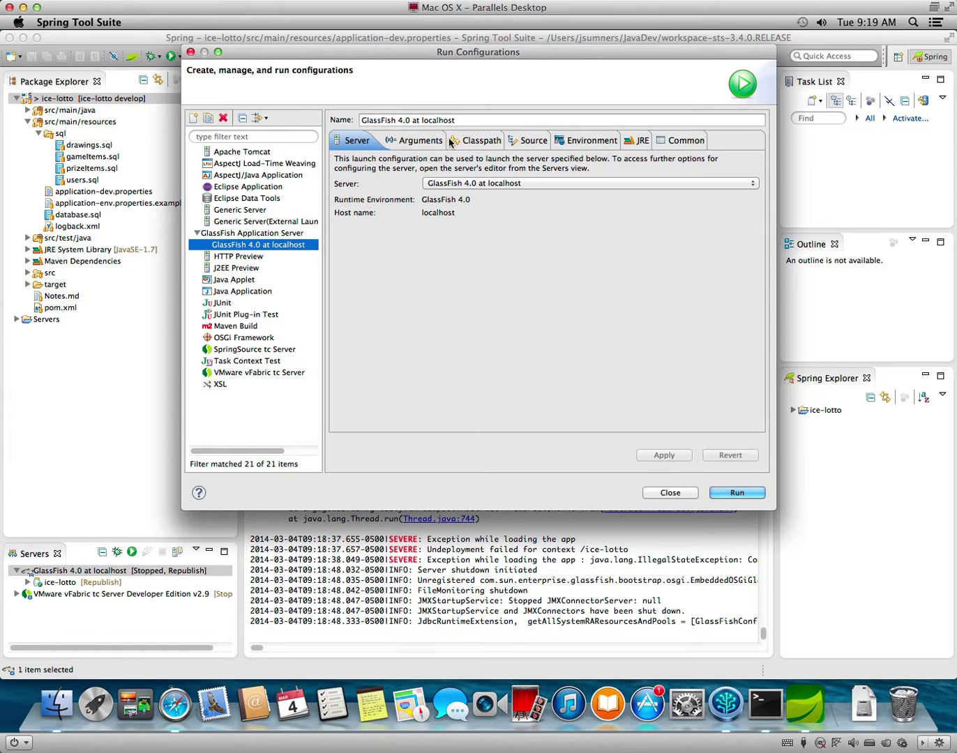
{"action": "left_click", "coordinate": [421, 141]}
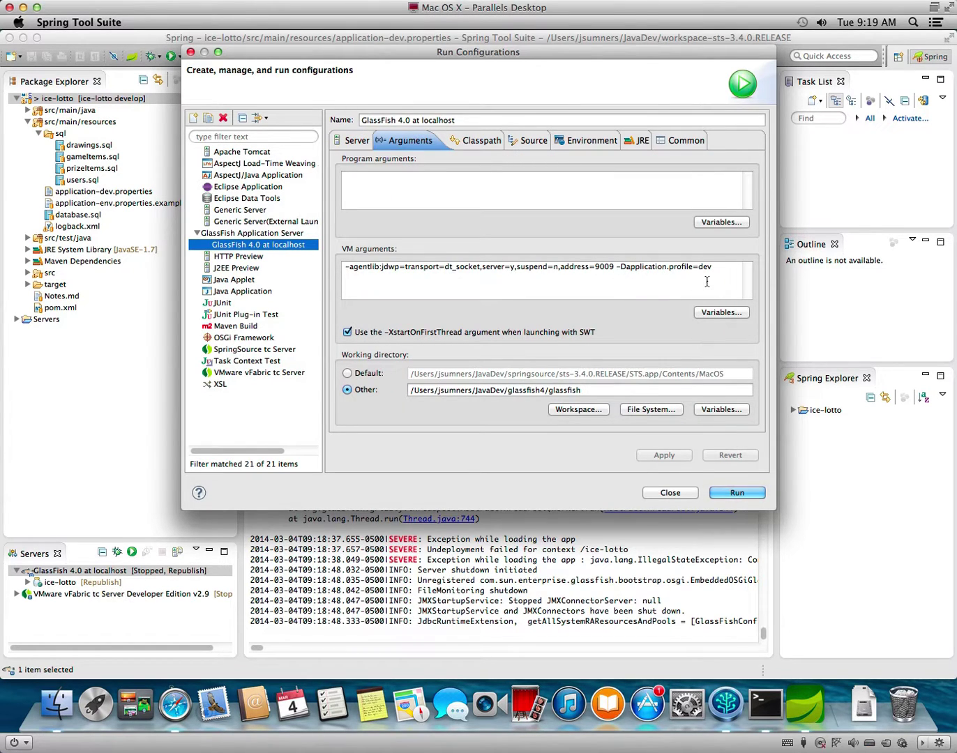
{"action": "left_click", "coordinate": [669, 494]}
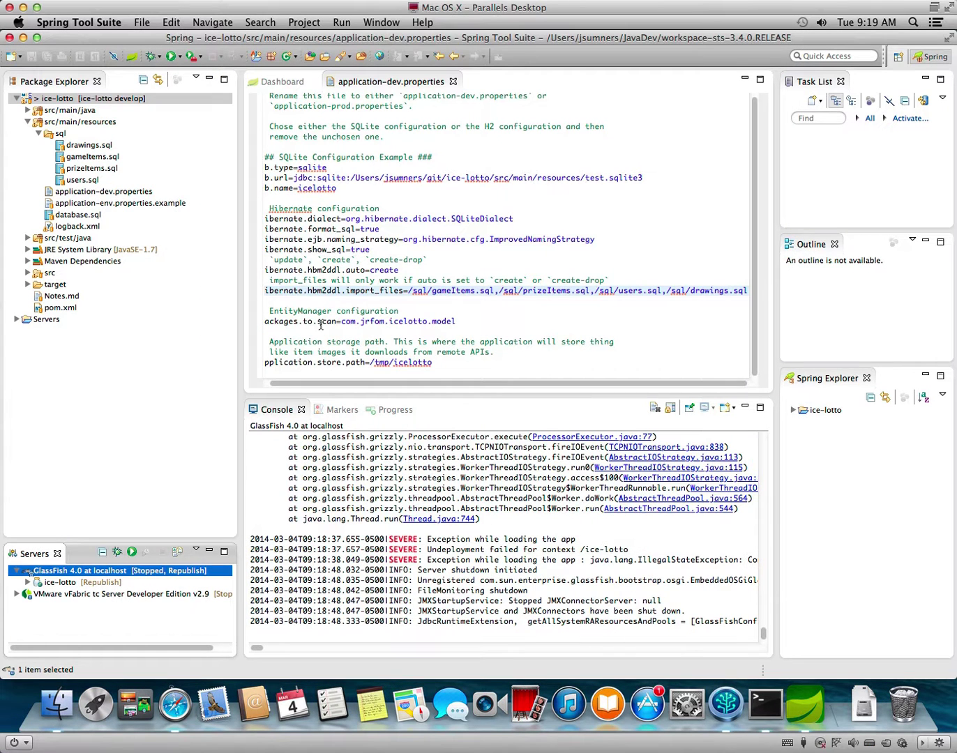
Open ApplicationInitializer.java from com.jfrom.icelotto.config and scroll to onStartup's application.profile handling.
{"action": "left_click", "coordinate": [27, 110]}
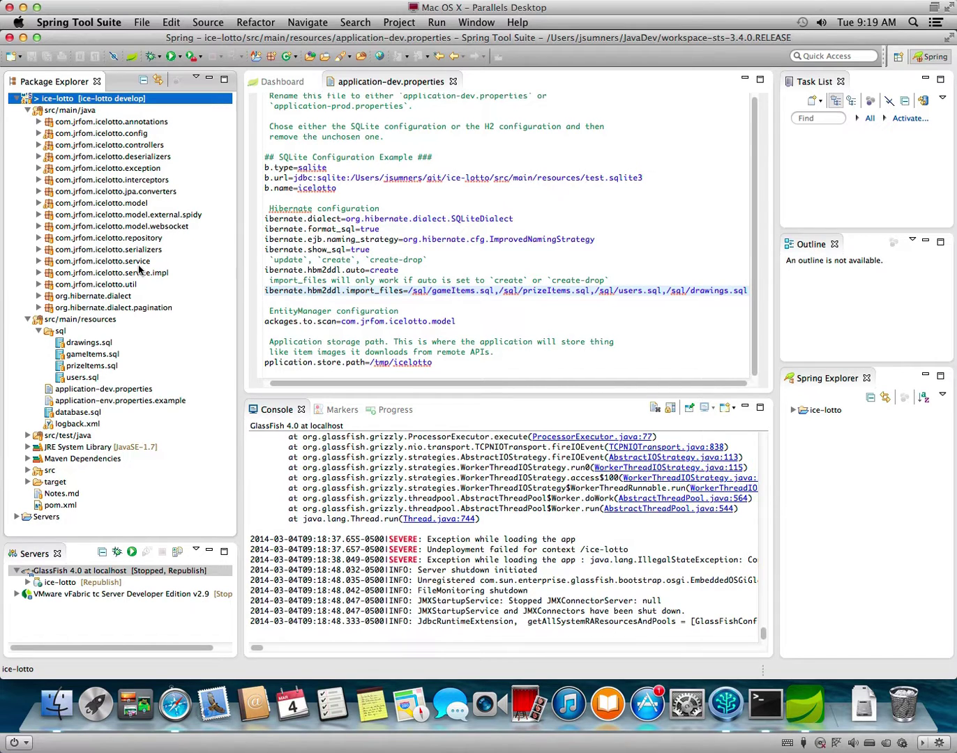
{"action": "left_click", "coordinate": [38, 133]}
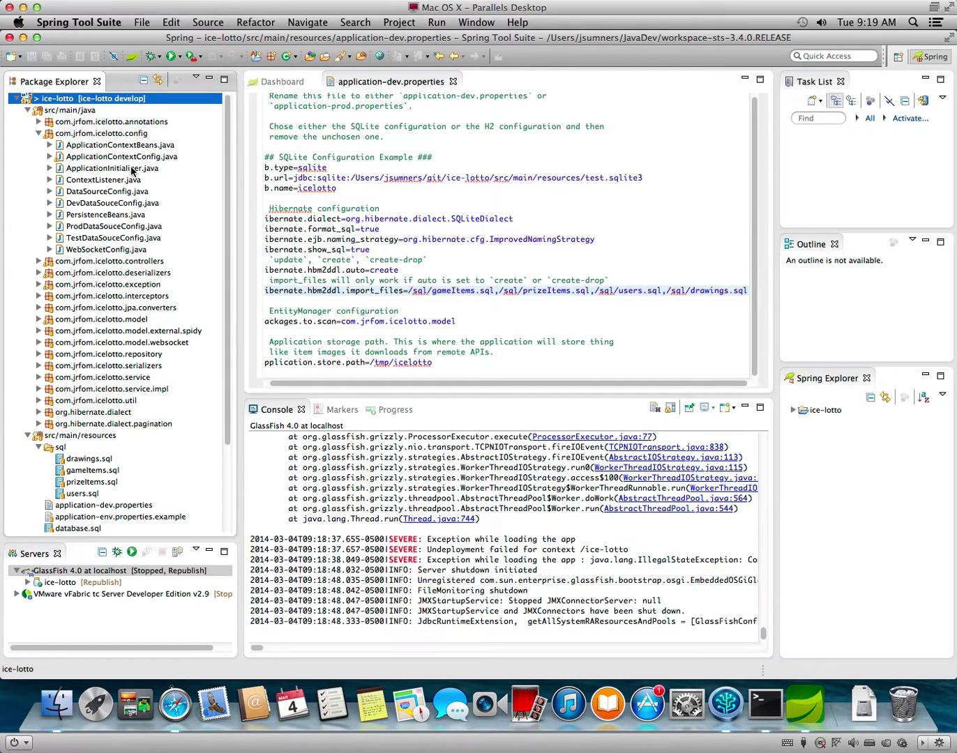
{"action": "left_click", "coordinate": [131, 170]}
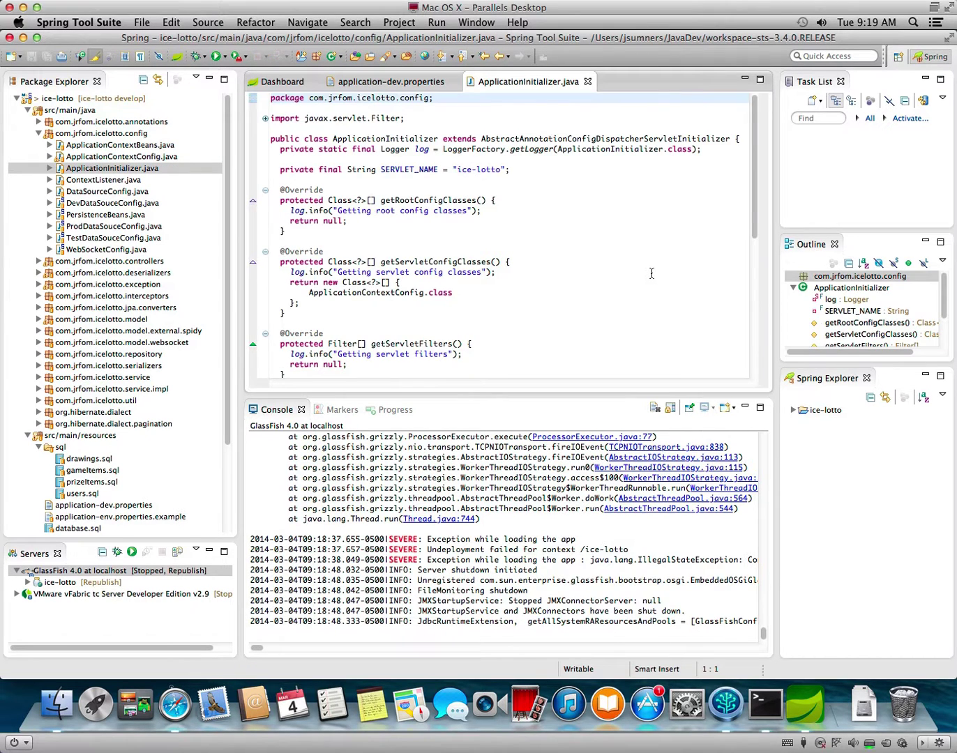
{"action": "scroll", "coordinate": [651, 273], "scroll_direction": "down", "scroll_amount": 2}
{"action": "scroll", "coordinate": [651, 272], "scroll_direction": "down", "scroll_amount": 7}
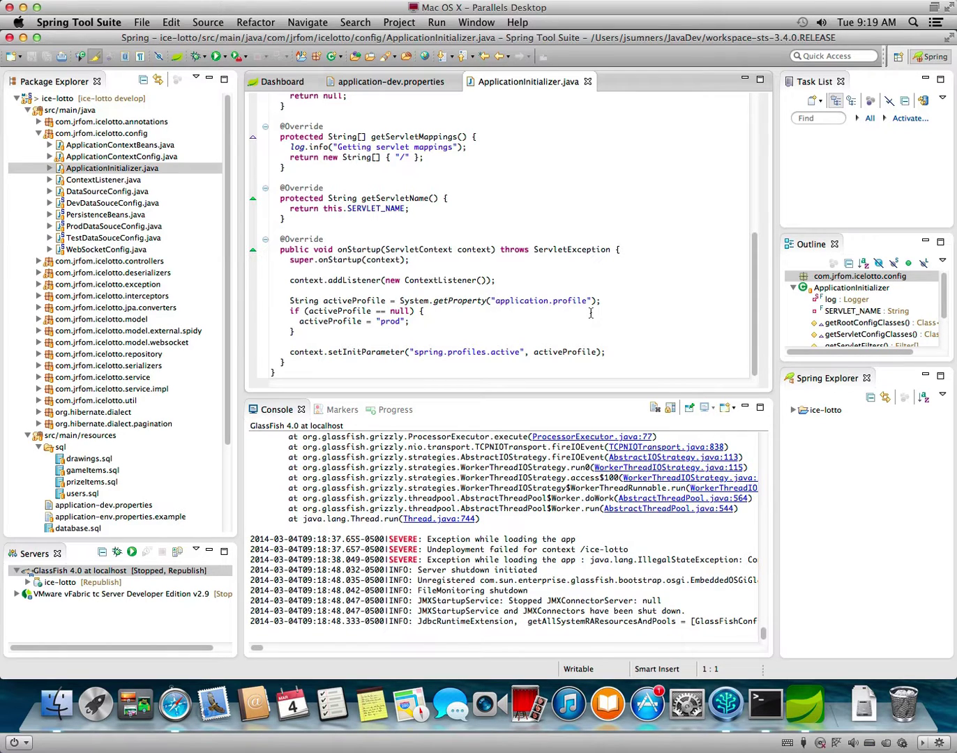
{"action": "left_click", "coordinate": [434, 21]}
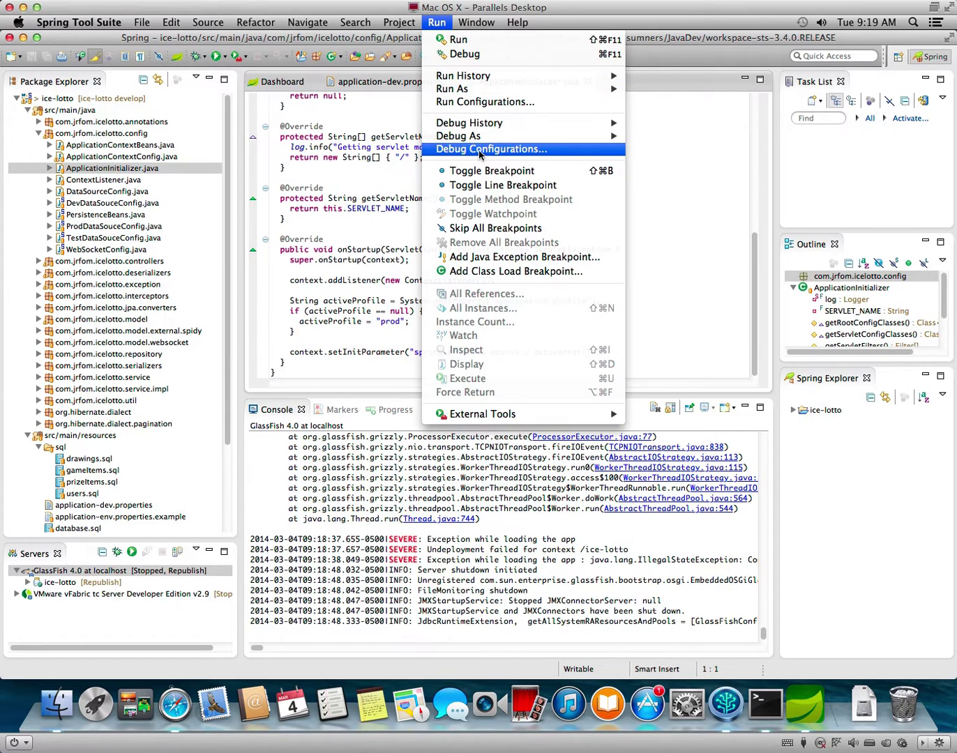
Bring up the GlassFish 4.0 run configuration, looking through its Arguments and Classpath before reaching Source.
{"action": "left_click", "coordinate": [482, 102]}
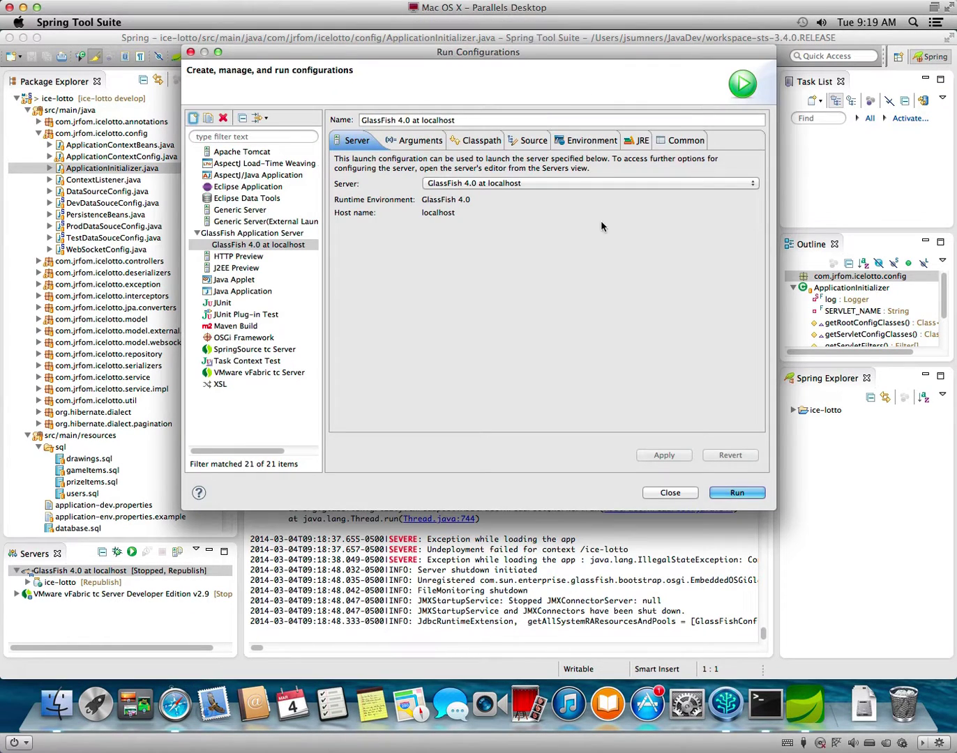
{"action": "left_click", "coordinate": [428, 143]}
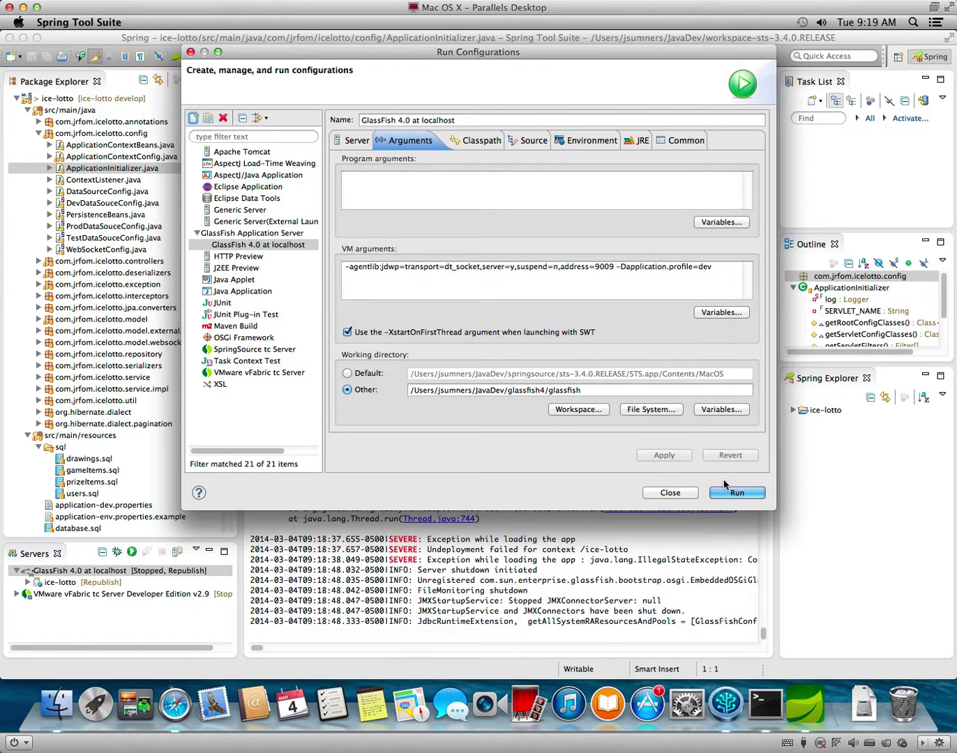
{"action": "left_click", "coordinate": [492, 142]}
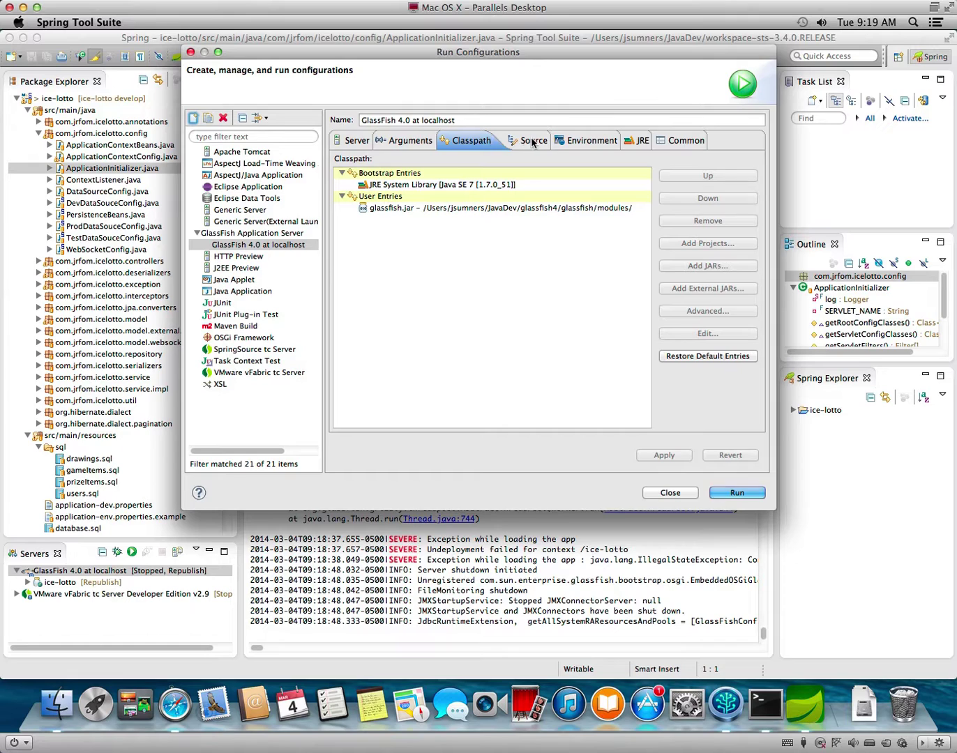
{"action": "left_click", "coordinate": [521, 142]}
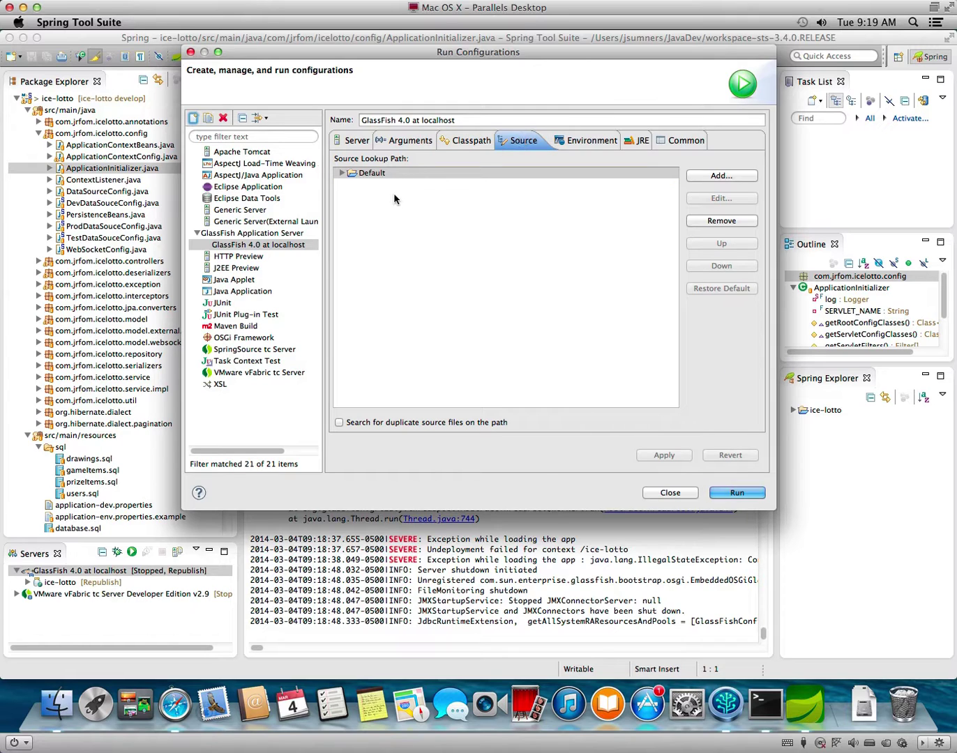
Add the ice-lotto Java project to the source lookup path, apply, and run GlassFish 4.0.
{"action": "left_click", "coordinate": [723, 177]}
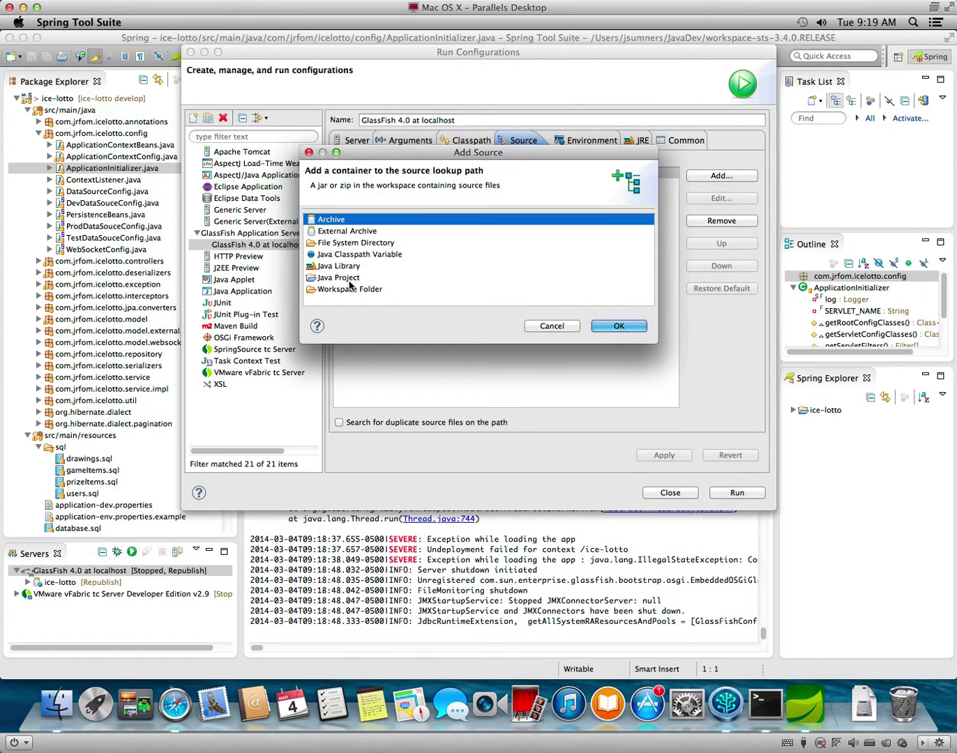
{"action": "left_click", "coordinate": [347, 277]}
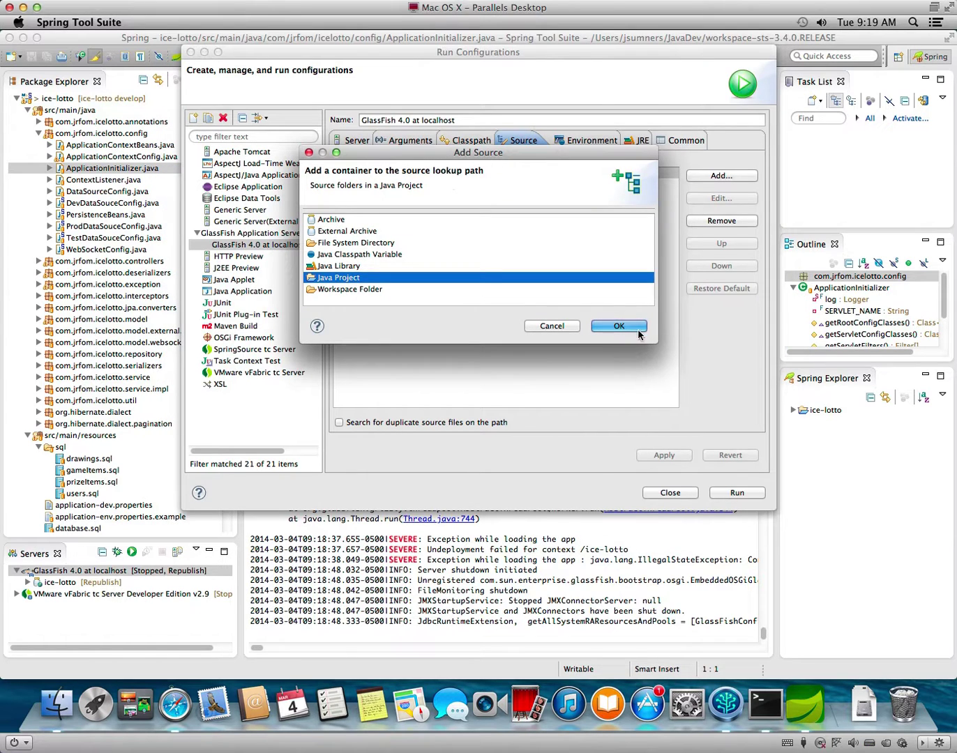
{"action": "left_click", "coordinate": [618, 327]}
{"action": "left_click", "coordinate": [394, 116]}
{"action": "left_click", "coordinate": [537, 312]}
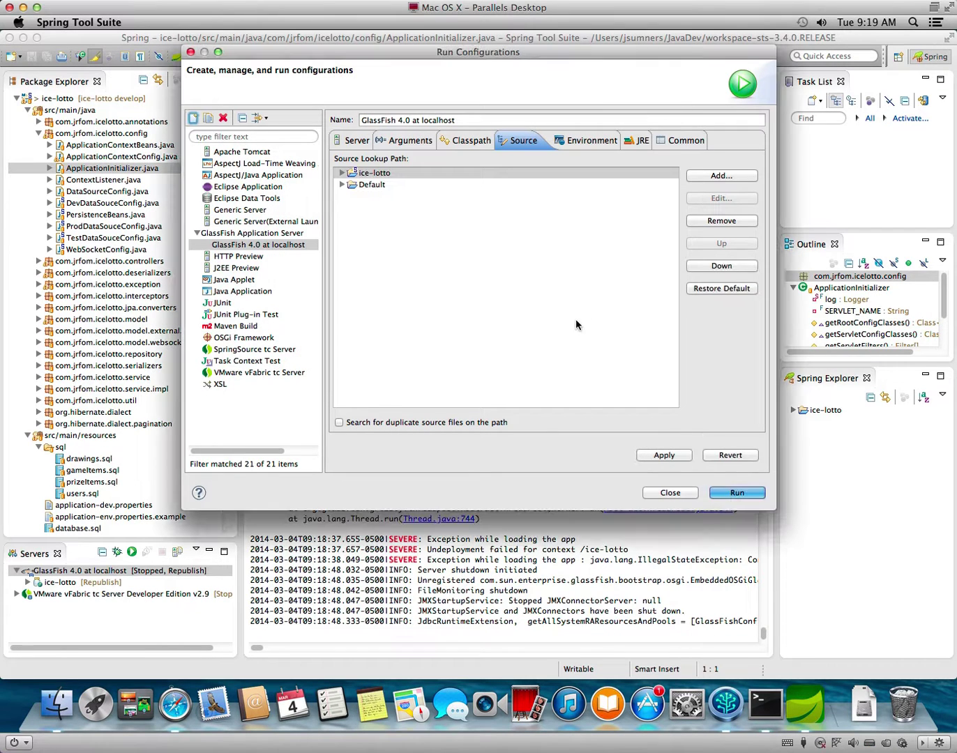
{"action": "left_click", "coordinate": [675, 454]}
{"action": "left_click", "coordinate": [718, 492]}
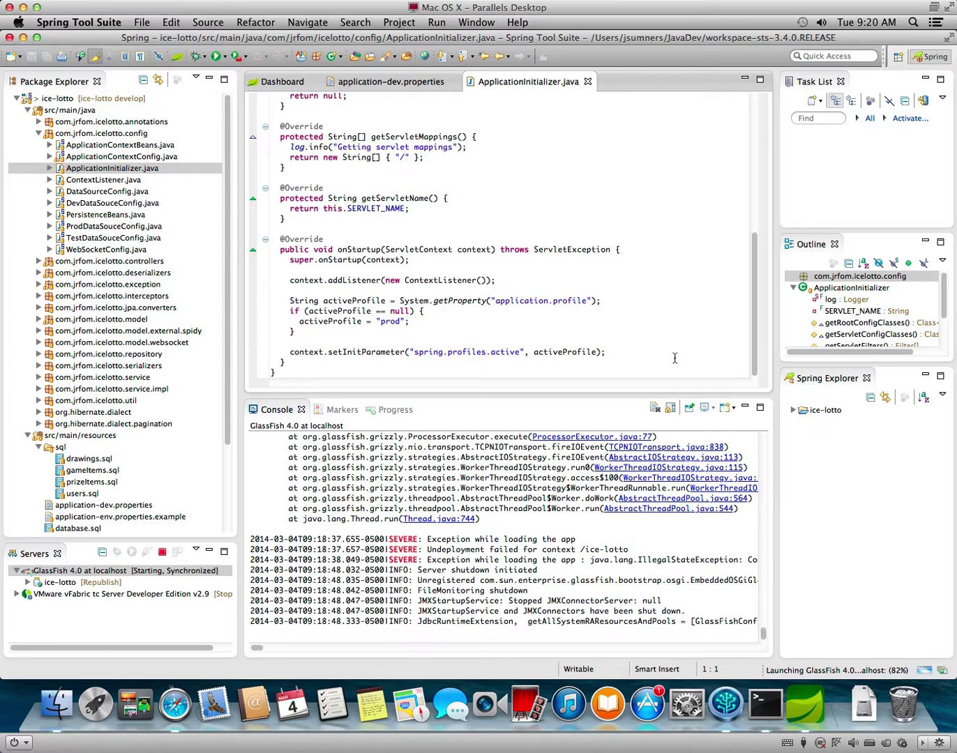
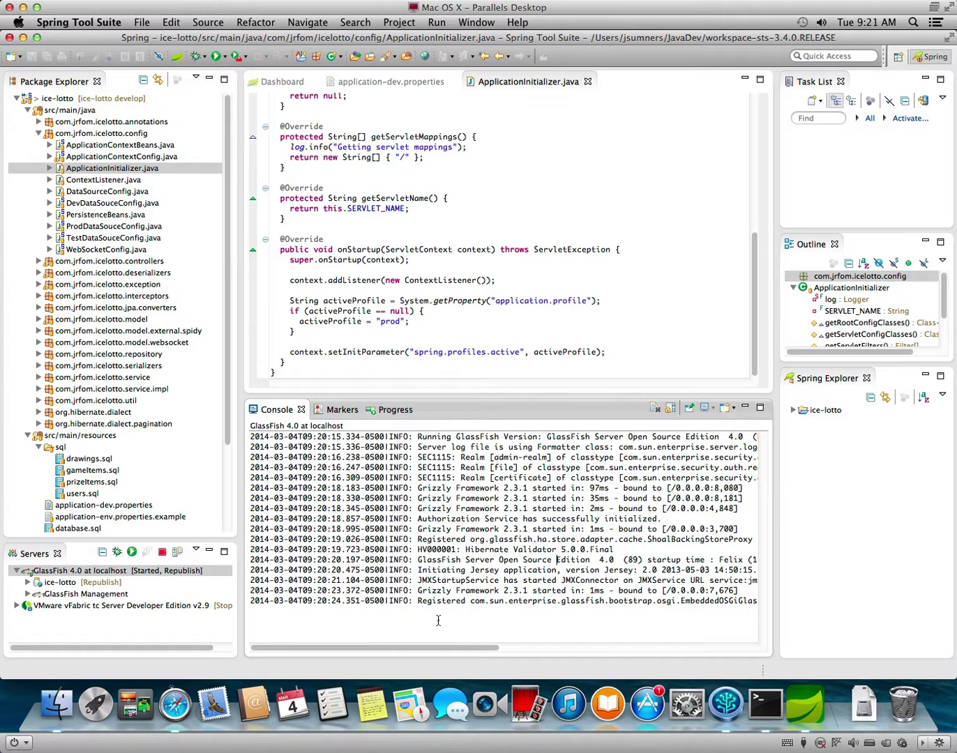
Check the Progress and Console views, then bring Safari's GlassFish Server download page forward.
{"action": "left_click", "coordinate": [381, 410]}
{"action": "left_click", "coordinate": [266, 414]}
{"action": "left_click", "coordinate": [174, 705]}
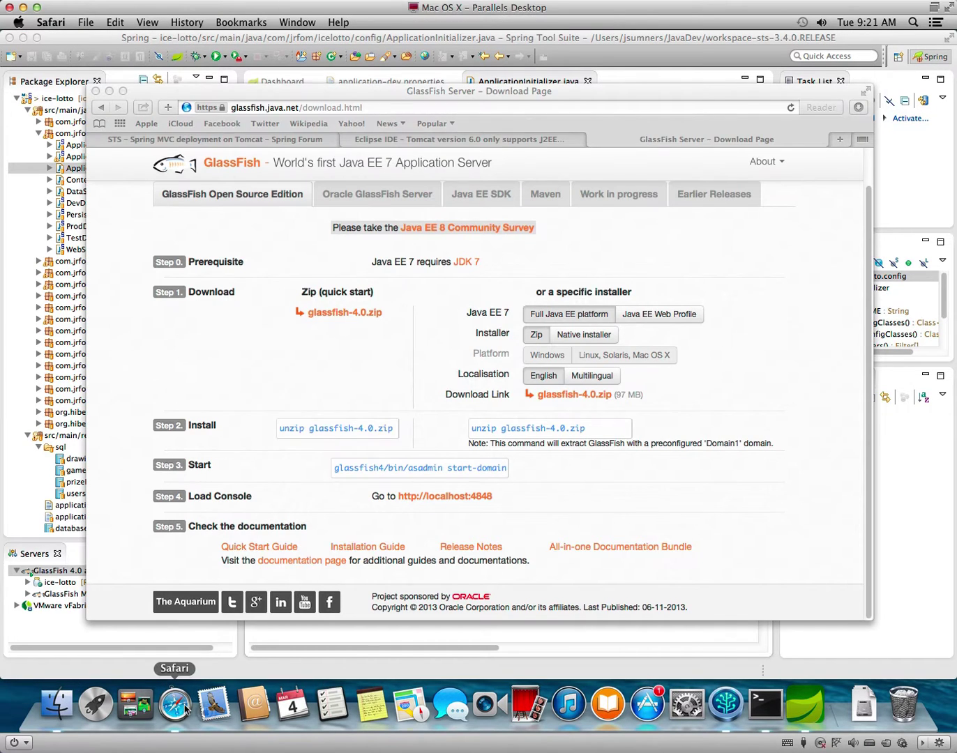
Load localhost:8080/ice-lotto in a new Safari tab, getting HTTP 404, then return to Spring Tool Suite.
{"action": "left_click", "coordinate": [840, 140]}
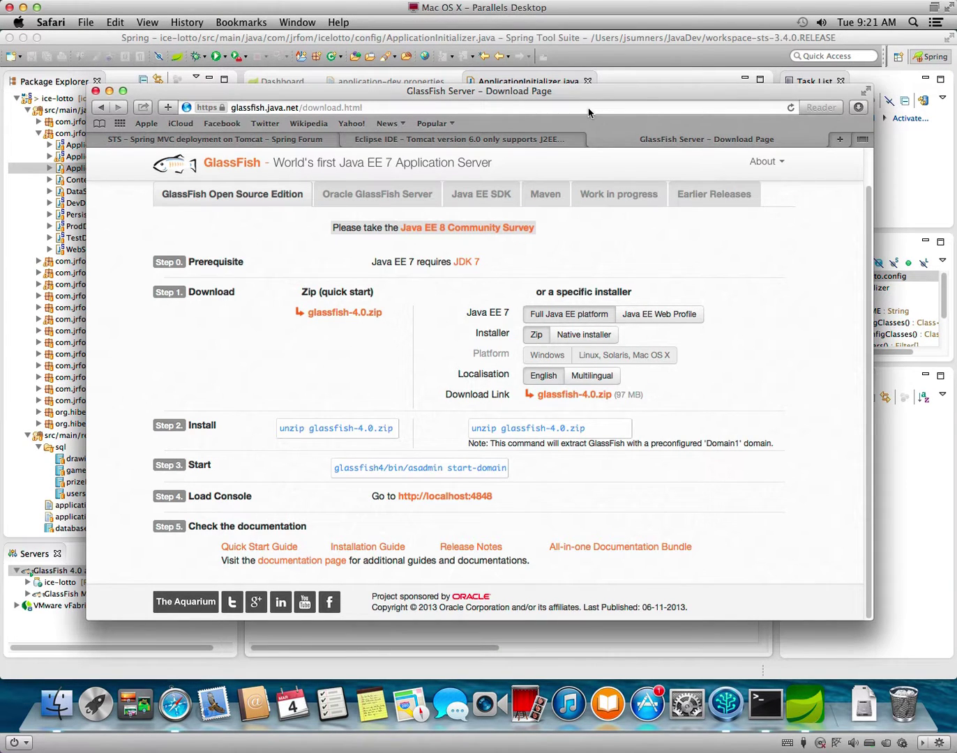
{"action": "type", "text": "localhost:8080"}
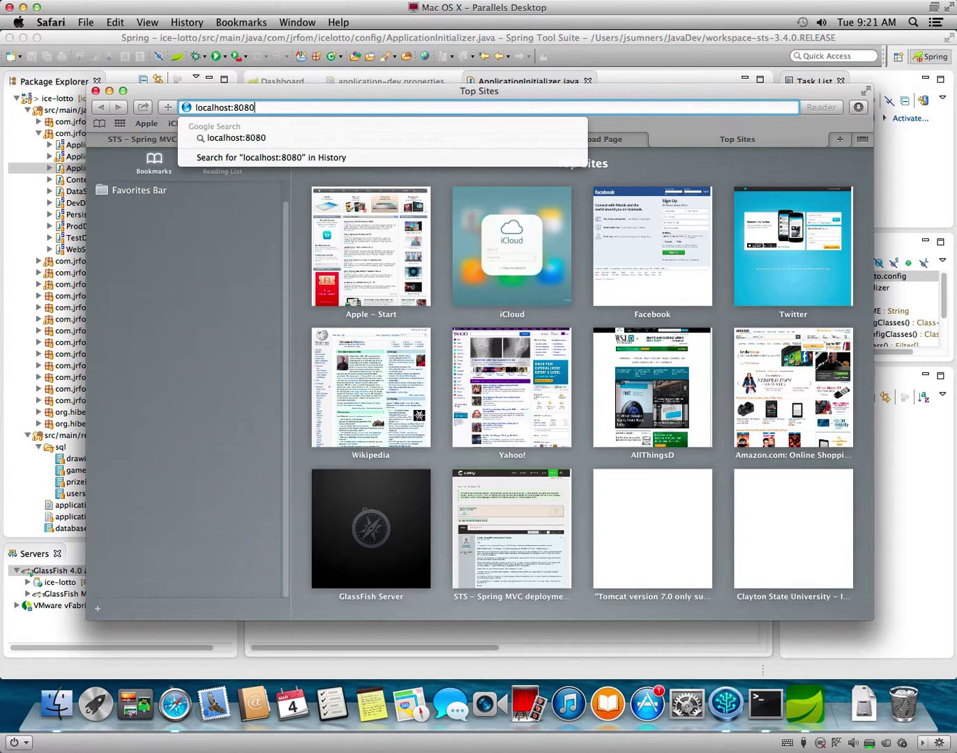
{"action": "key", "text": "Return"}
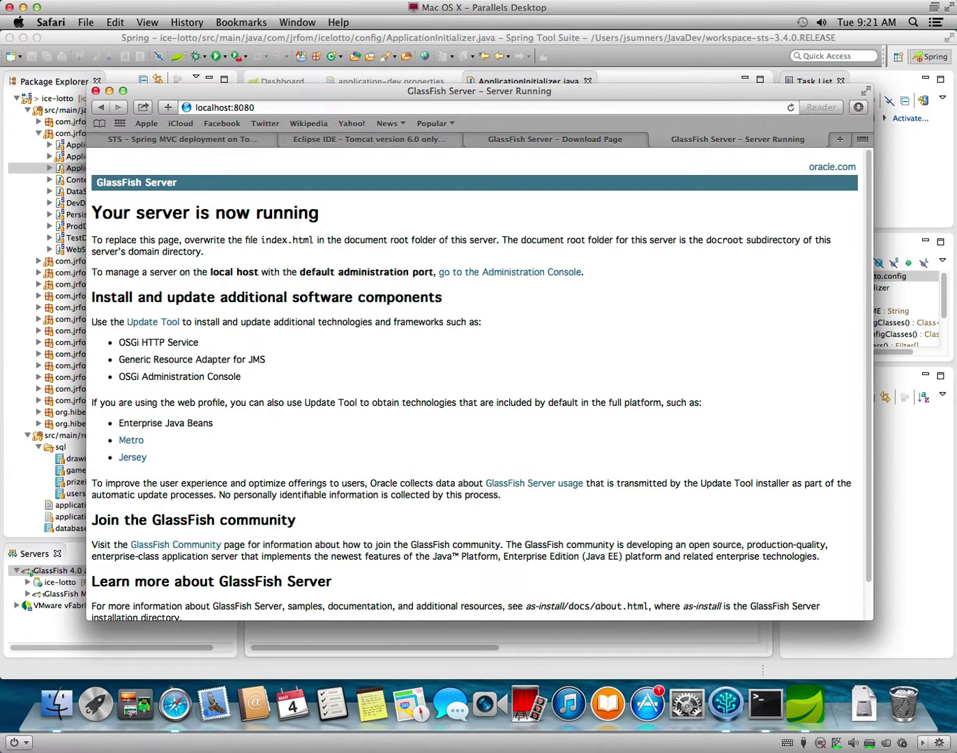
{"action": "left_click", "coordinate": [474, 109]}
{"action": "type", "text": "/ice-lotto"}
{"action": "key", "text": "Return"}
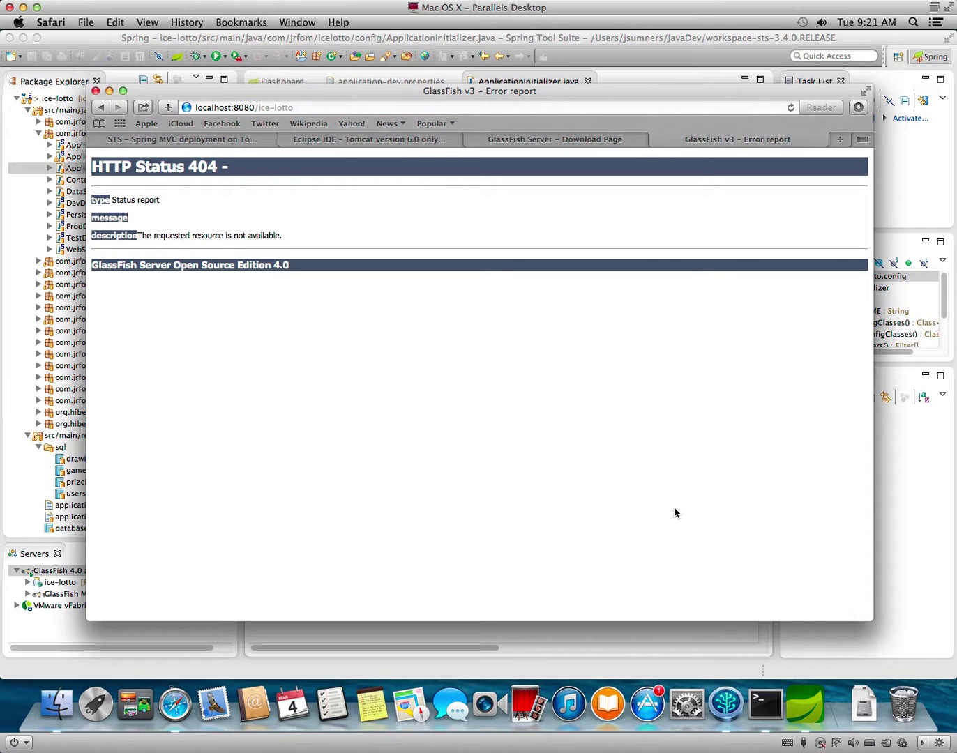
{"action": "left_click", "coordinate": [899, 556]}
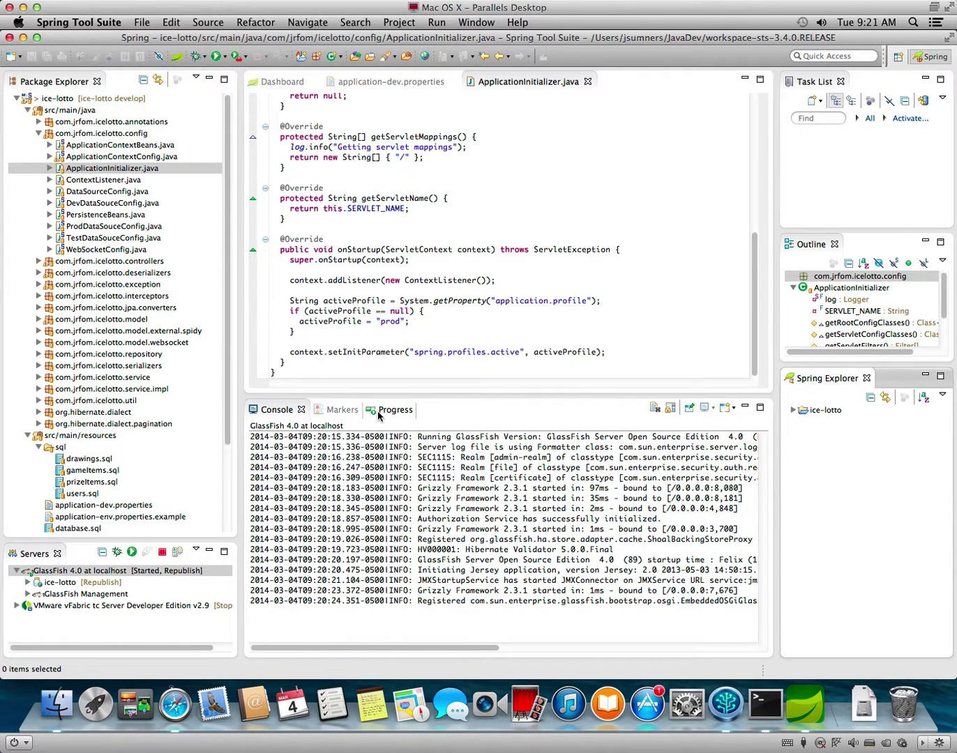
Start Run As > Run on Server for ice-lotto, then cancel it.
{"action": "right_click", "coordinate": [82, 101]}
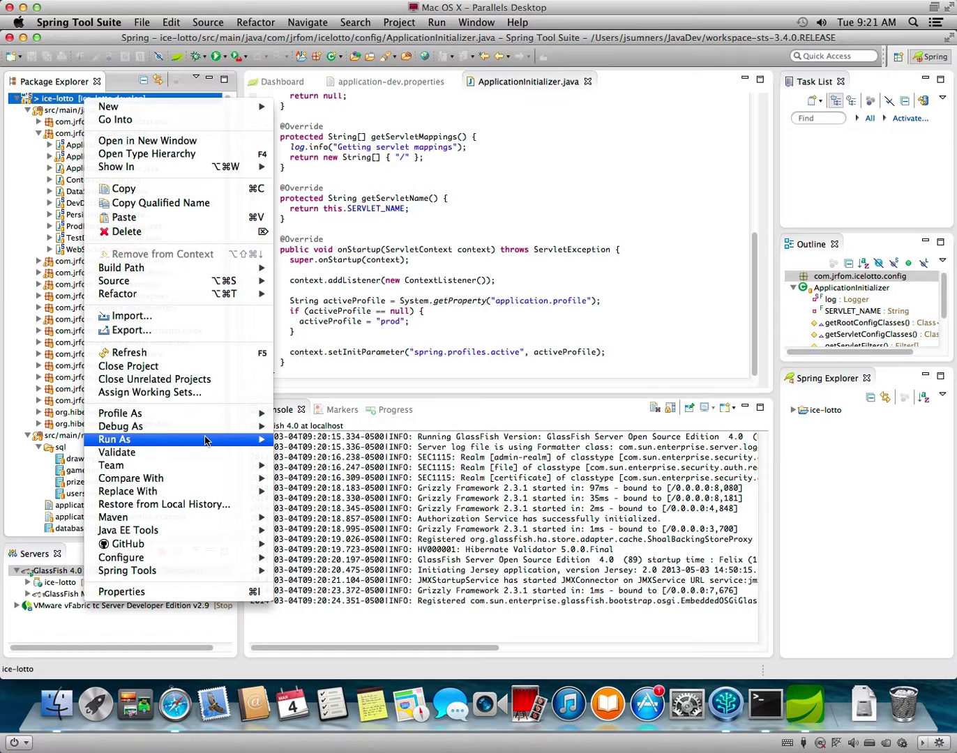
{"action": "mouse_move", "coordinate": [208, 440]}
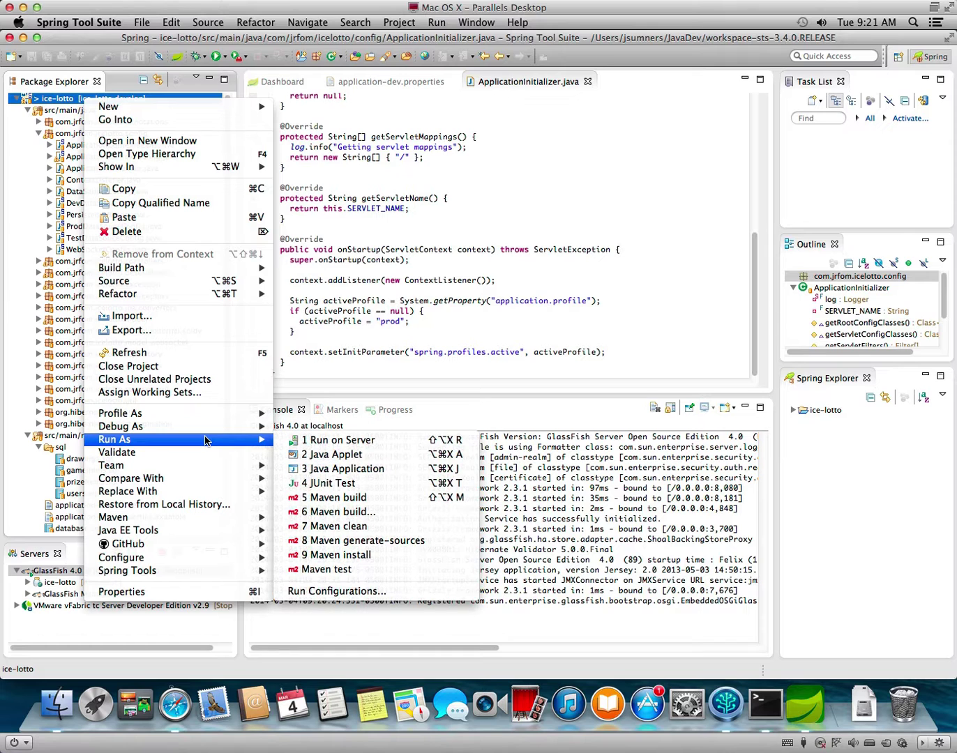
{"action": "left_click", "coordinate": [335, 441]}
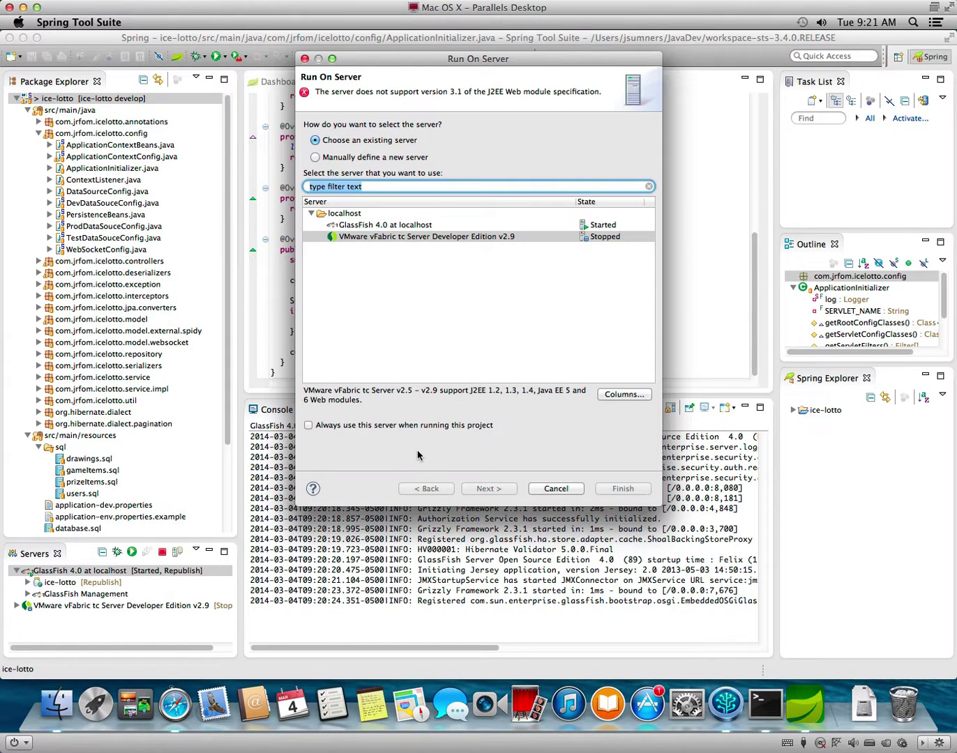
{"action": "left_click", "coordinate": [551, 491]}
Open ice-lotto's Run Configurations on the GlassFish 4.0 at localhost configuration.
{"action": "right_click", "coordinate": [132, 99]}
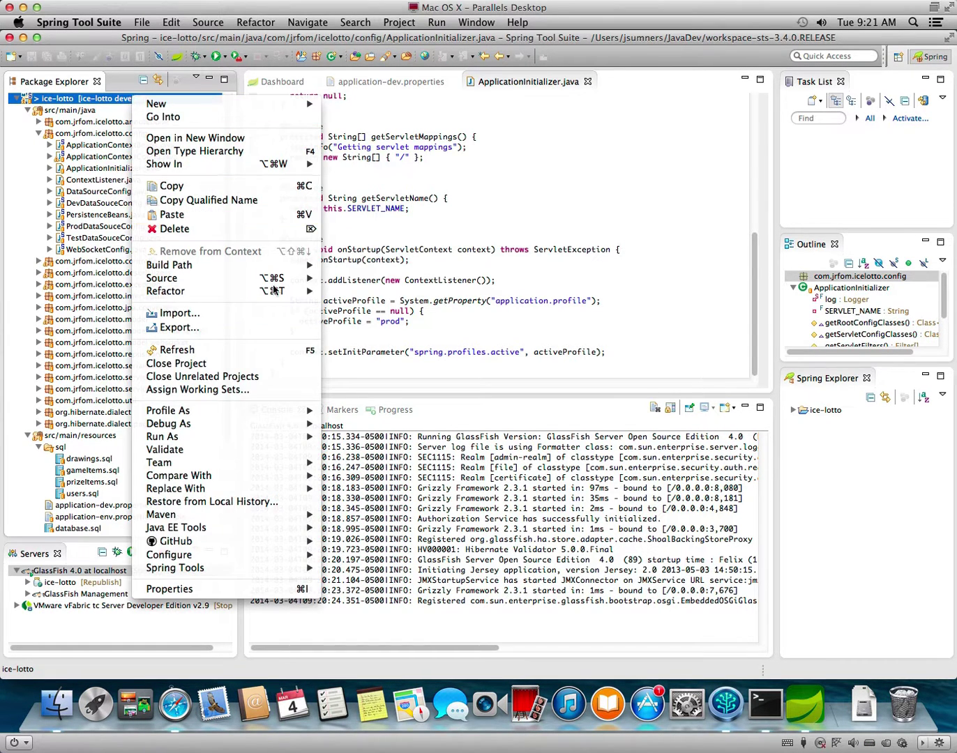
{"action": "mouse_move", "coordinate": [253, 439]}
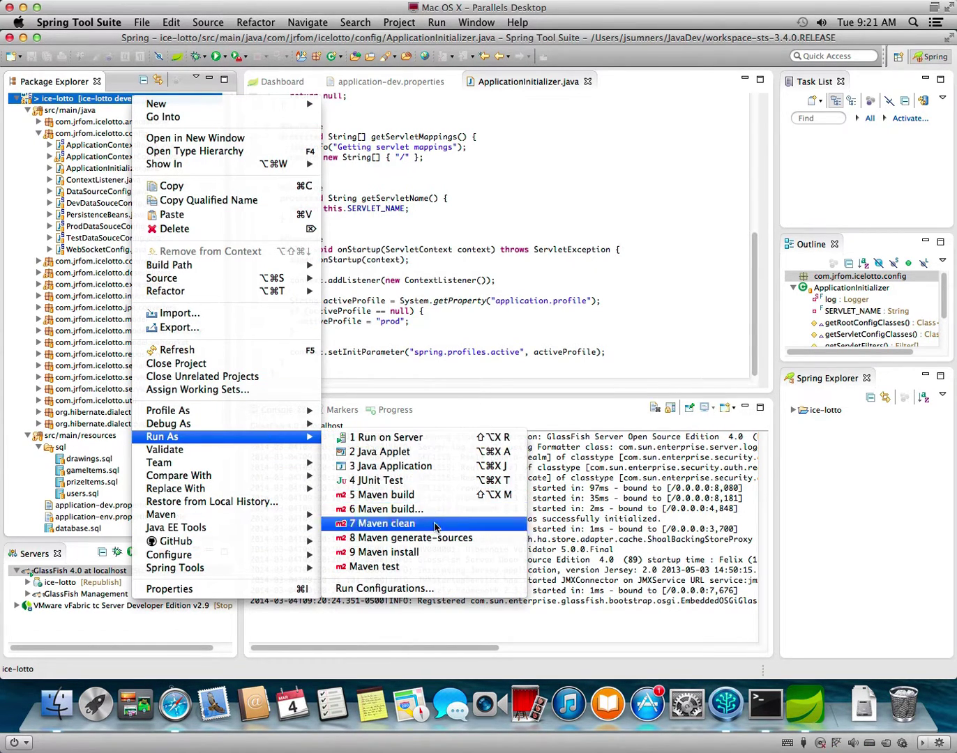
{"action": "left_click", "coordinate": [419, 588]}
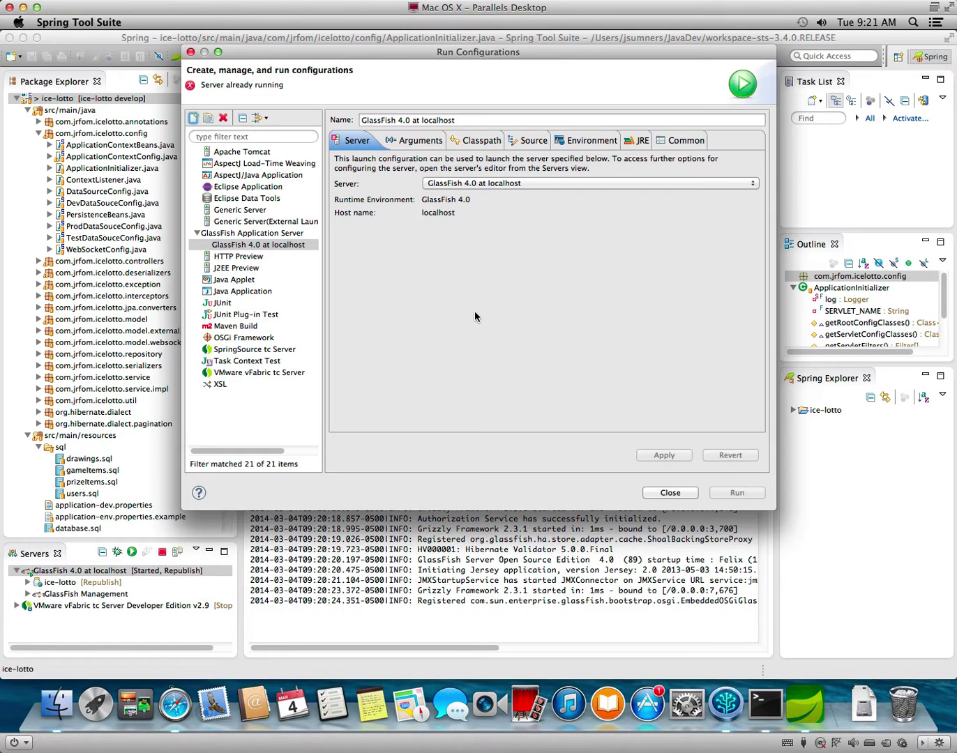
Review the GlassFish 4.0 at localhost configuration's Arguments, Environment and Common settings.
{"action": "left_click", "coordinate": [286, 246]}
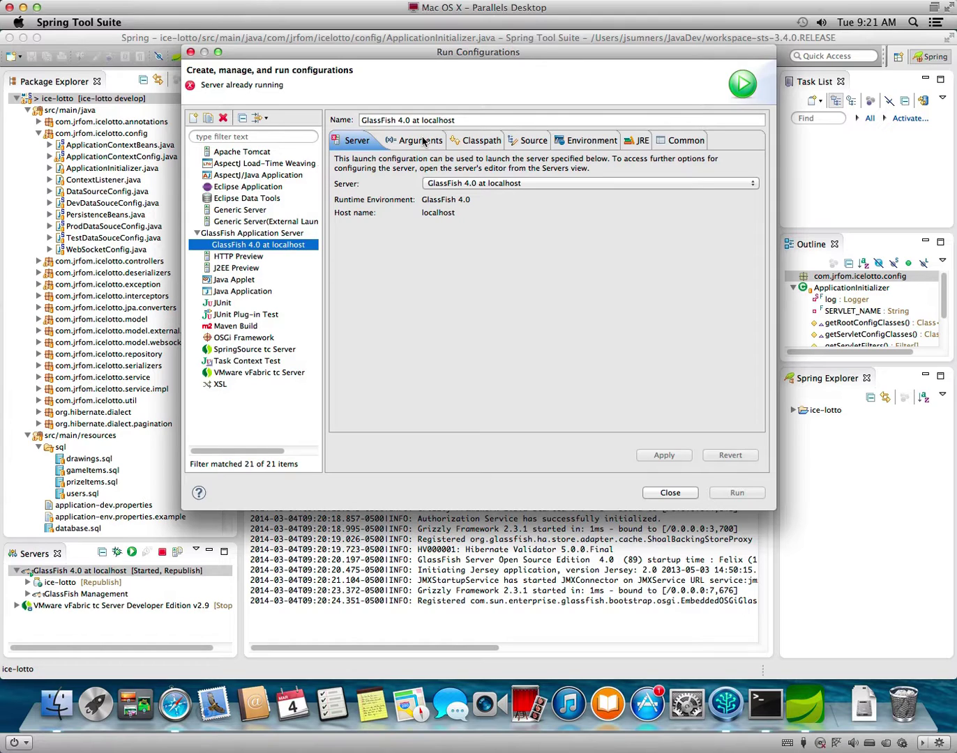
{"action": "left_click", "coordinate": [422, 142]}
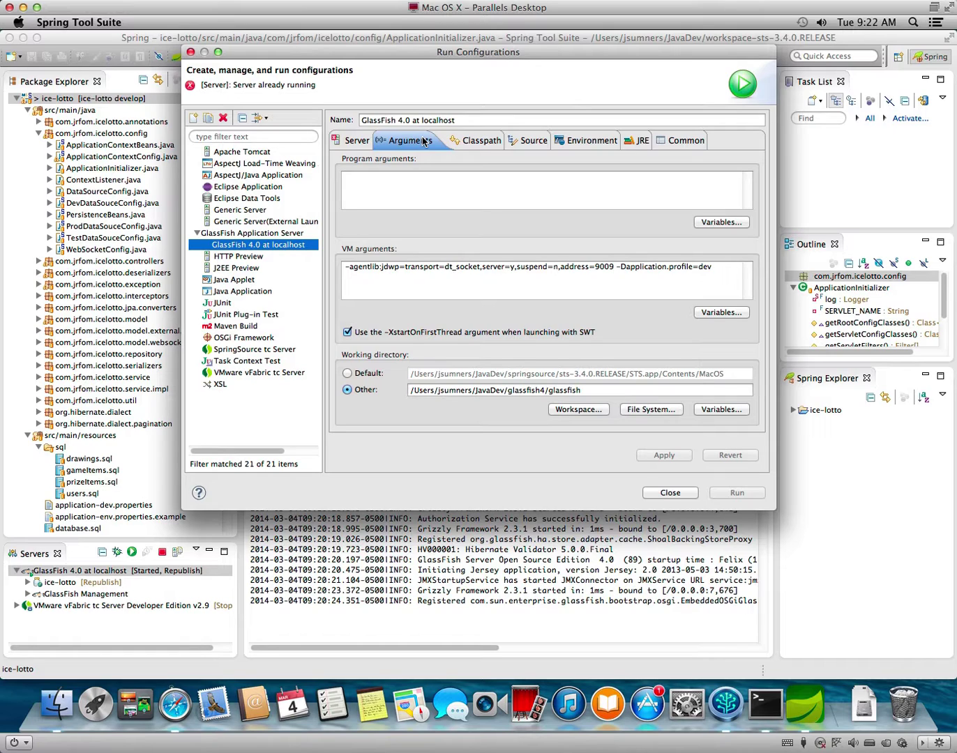
{"action": "left_click", "coordinate": [595, 142]}
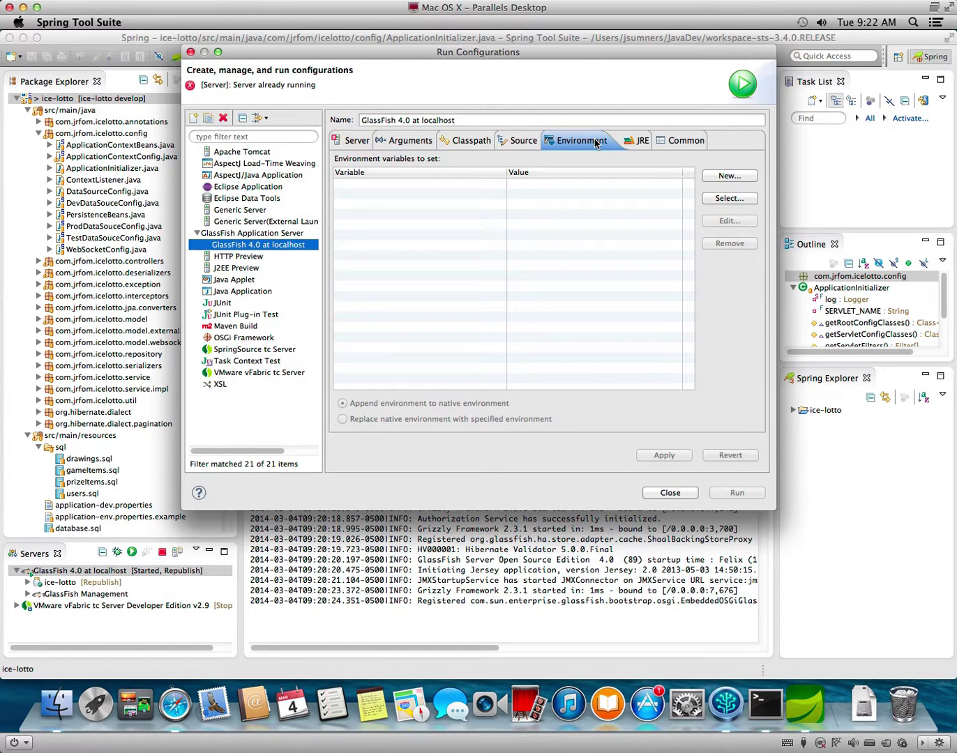
{"action": "left_click", "coordinate": [671, 142]}
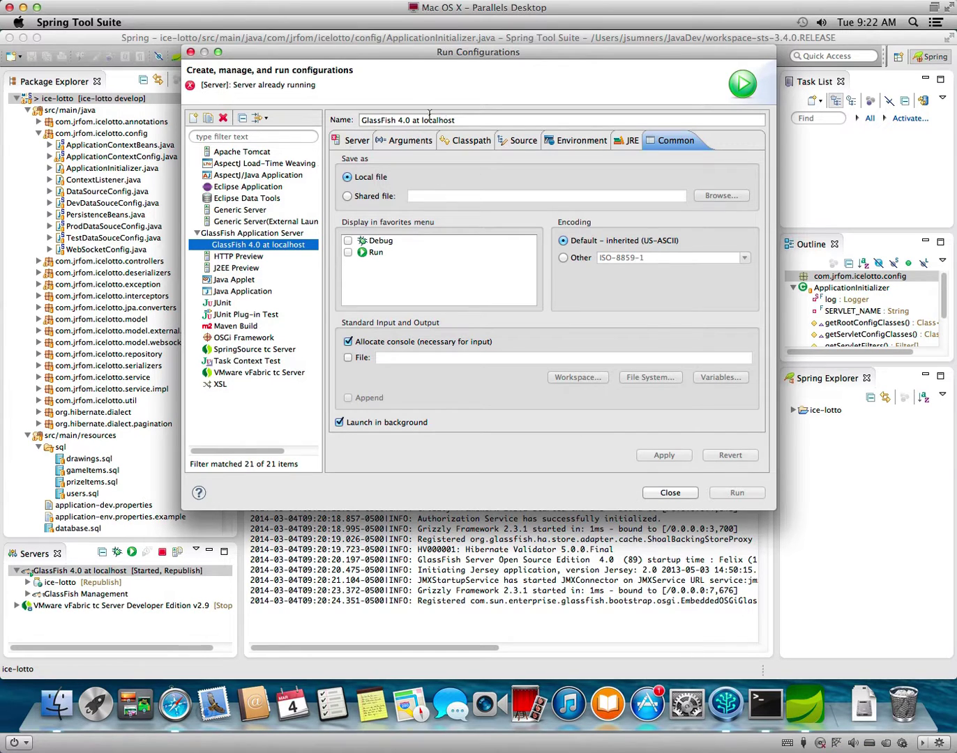
Rename the configuration to 'ice-lotto on glassfish' and save it on closing.
{"action": "triple_click", "coordinate": [465, 118]}
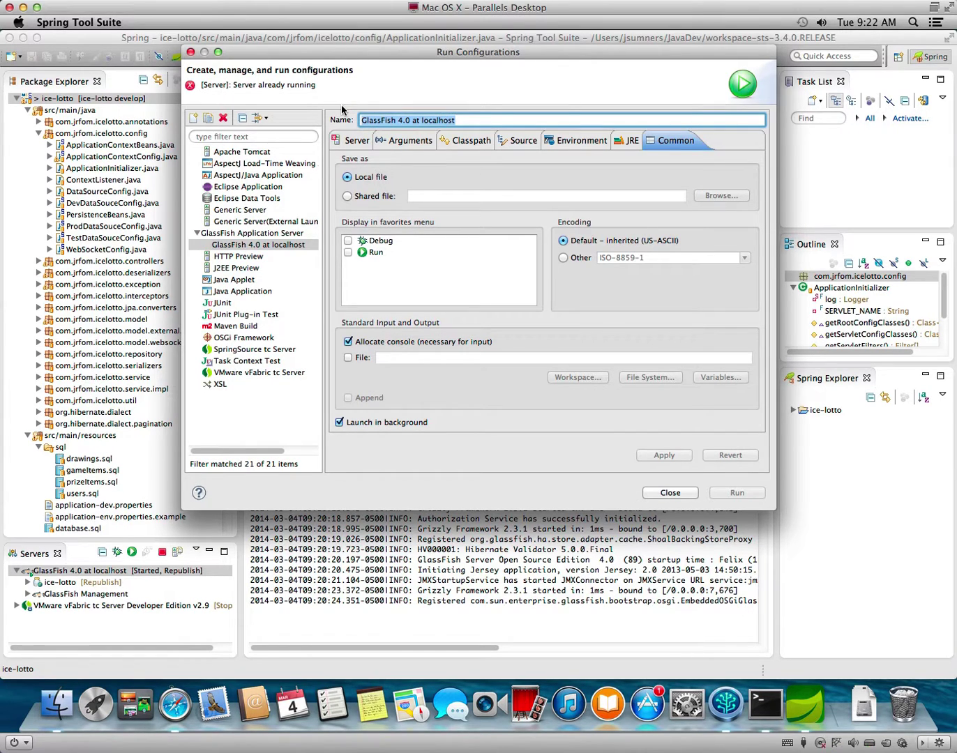
{"action": "type", "text": "ice-lotto"}
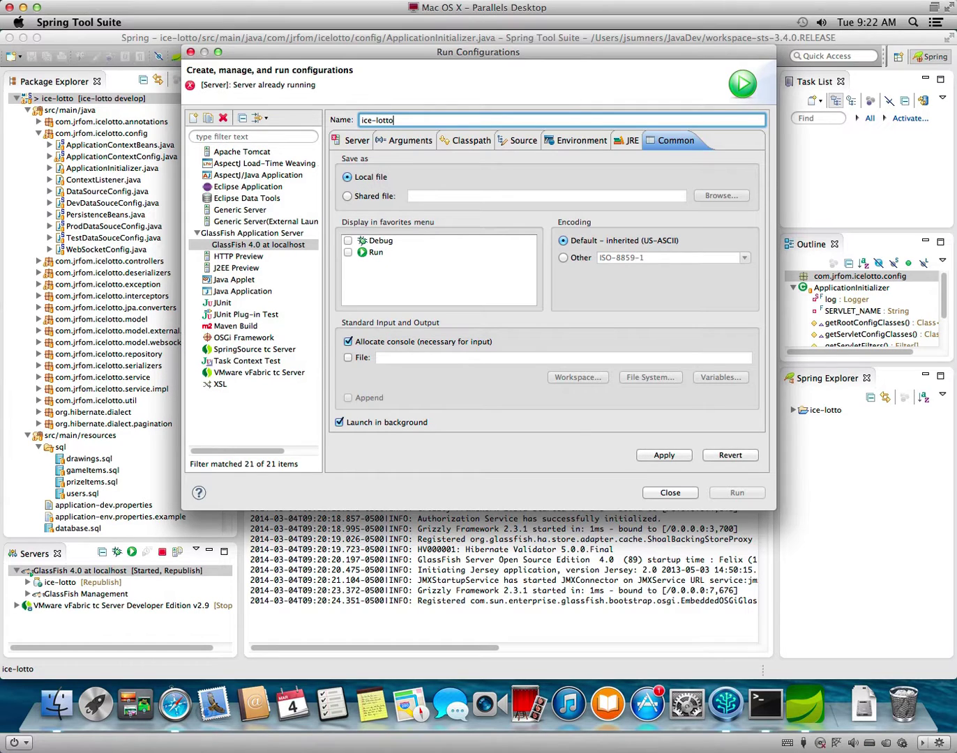
{"action": "type", "text": " on g"}
{"action": "left_click", "coordinate": [685, 496]}
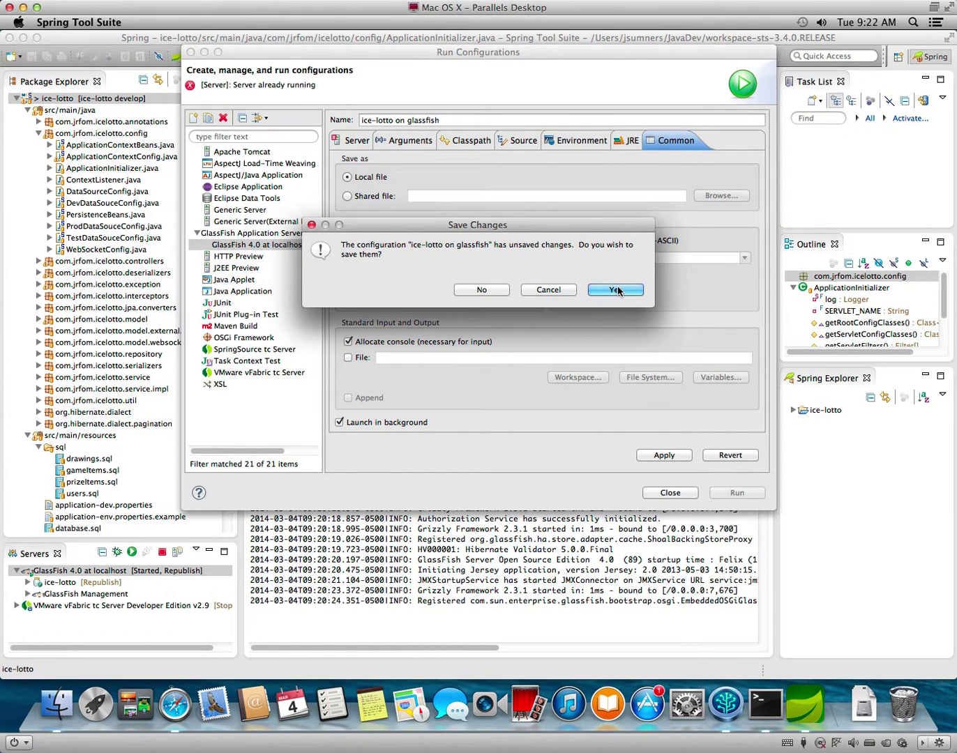
{"action": "left_click", "coordinate": [617, 290]}
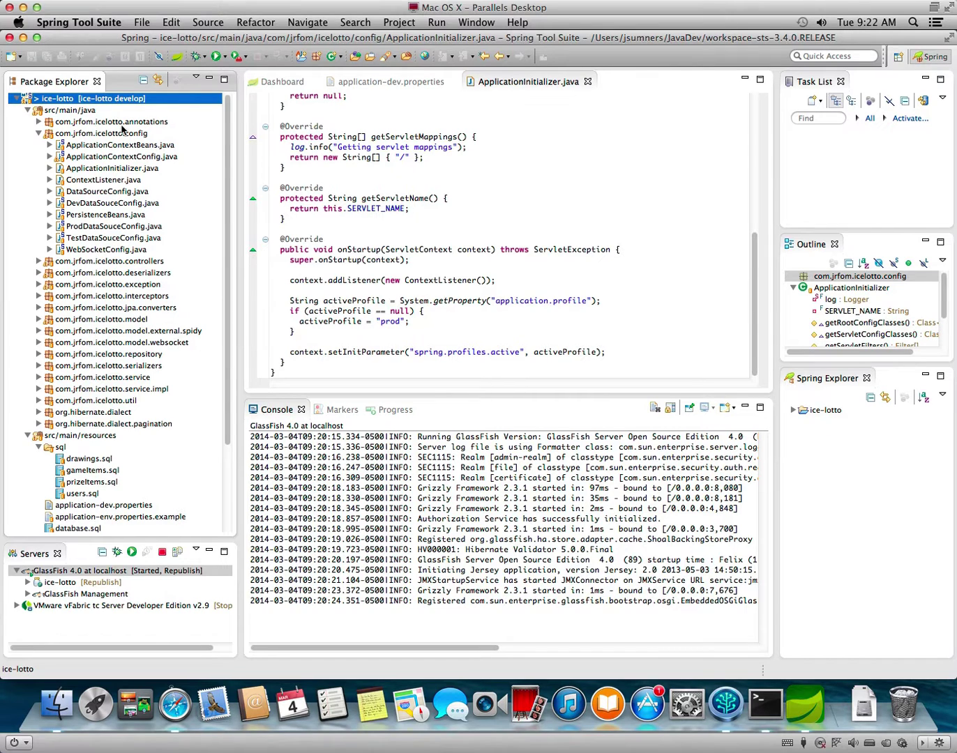
Launch 'ice-lotto on glassfish' from the toolbar Run list and publish to the GlassFish server.
{"action": "right_click", "coordinate": [114, 98]}
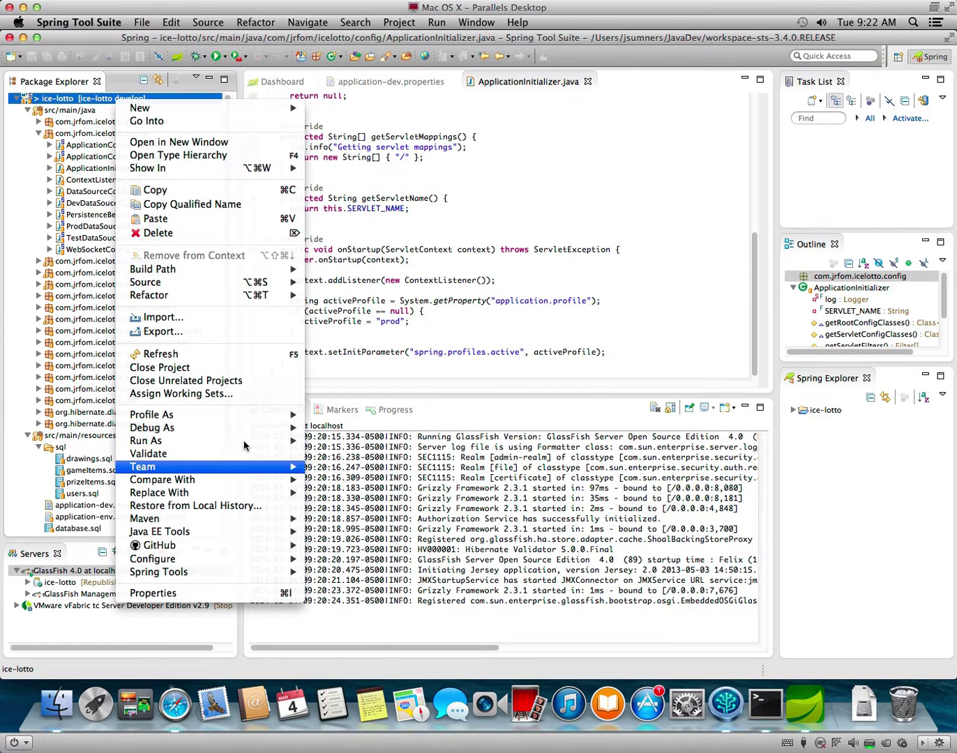
{"action": "mouse_move", "coordinate": [235, 443]}
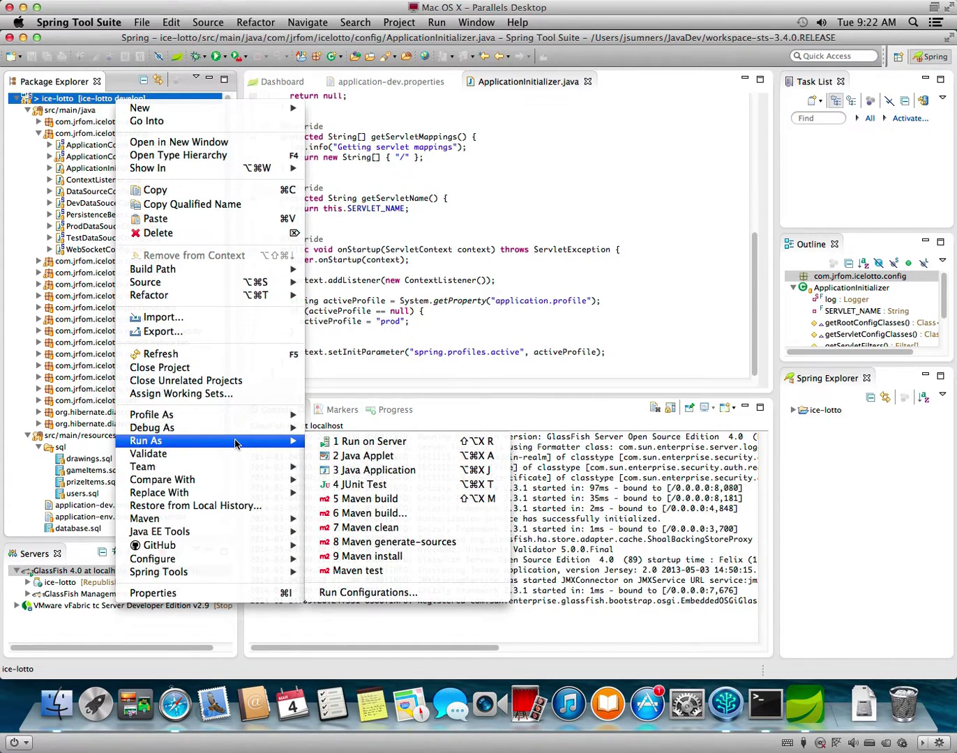
{"action": "left_click", "coordinate": [513, 227]}
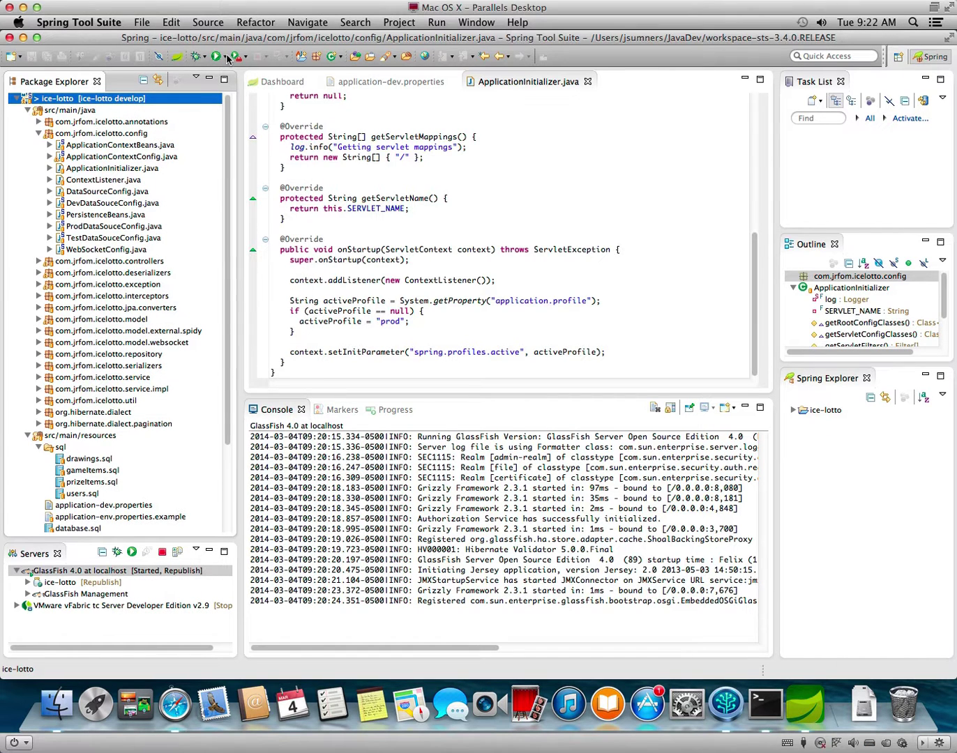
{"action": "left_click", "coordinate": [226, 58]}
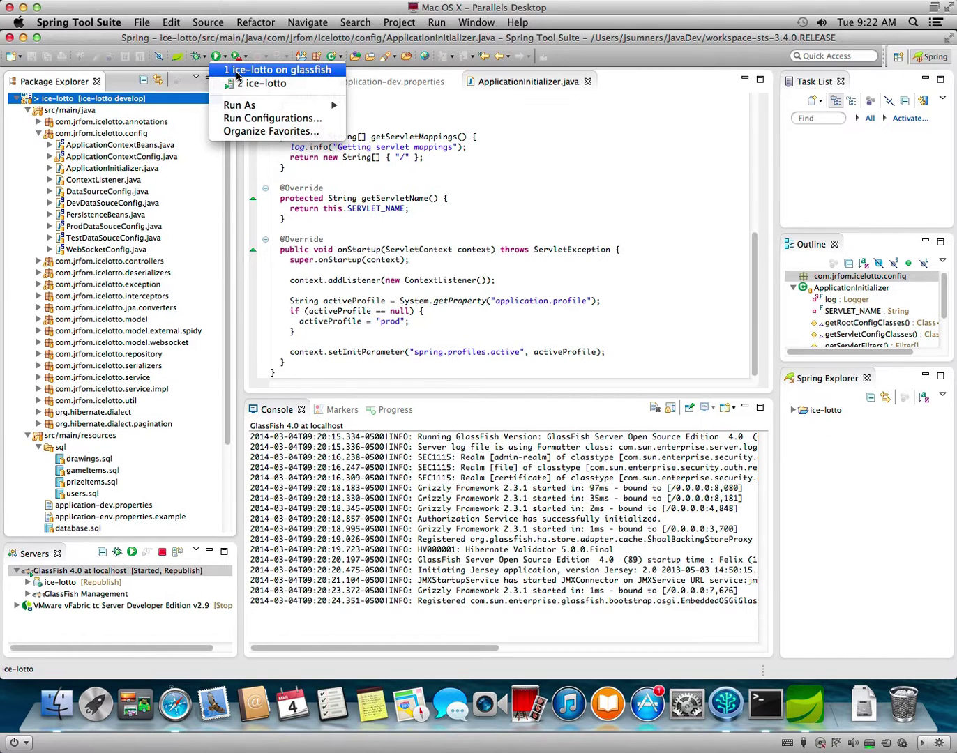
{"action": "left_click", "coordinate": [238, 73]}
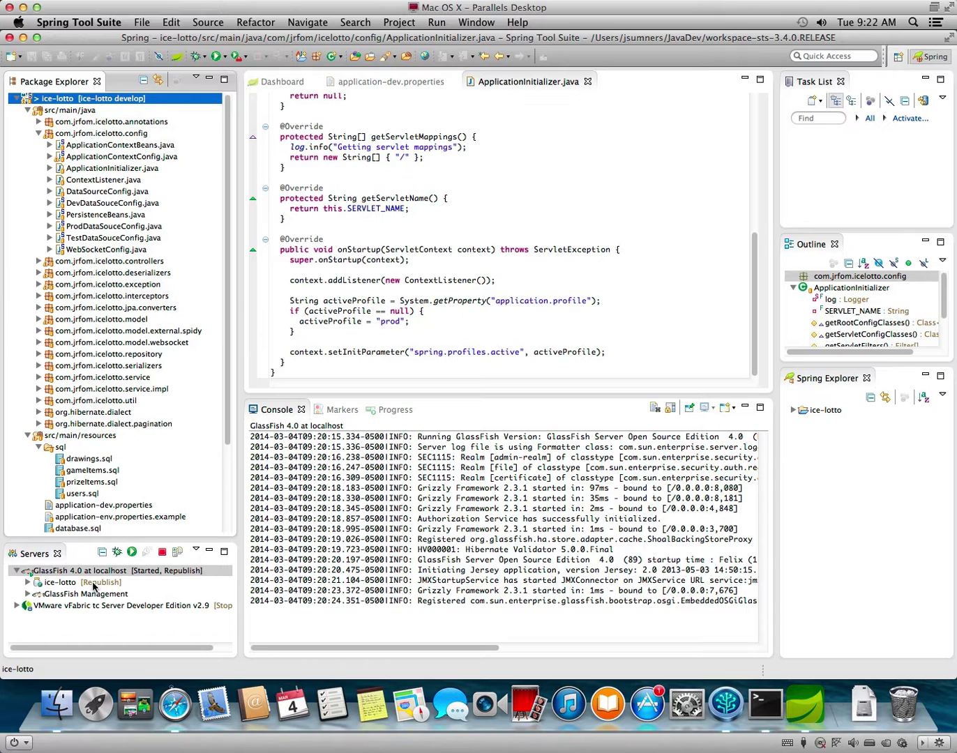
{"action": "right_click", "coordinate": [94, 571]}
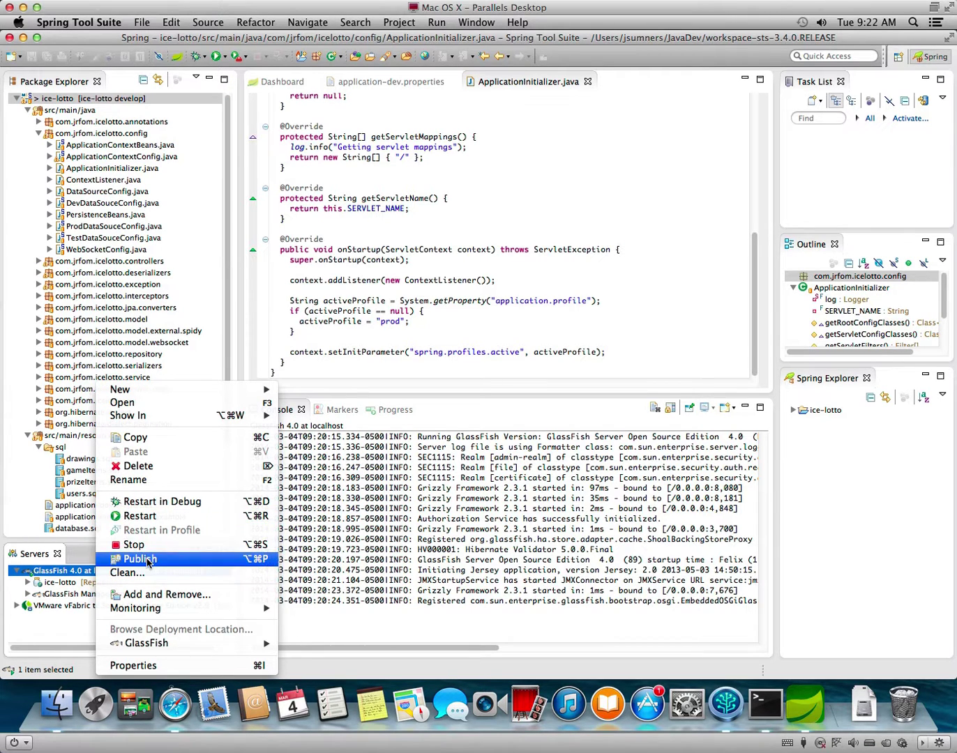
{"action": "left_click", "coordinate": [142, 558]}
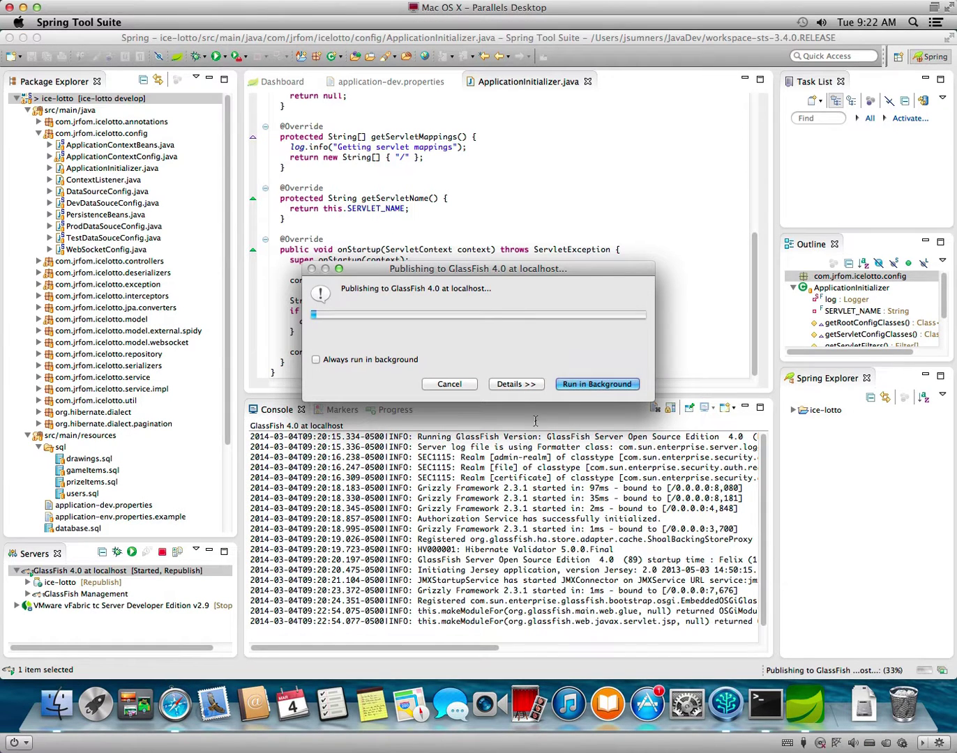
Read the deployment error details showing application-prod.properties missing from the class path, then dismiss them.
{"action": "left_click", "coordinate": [521, 385]}
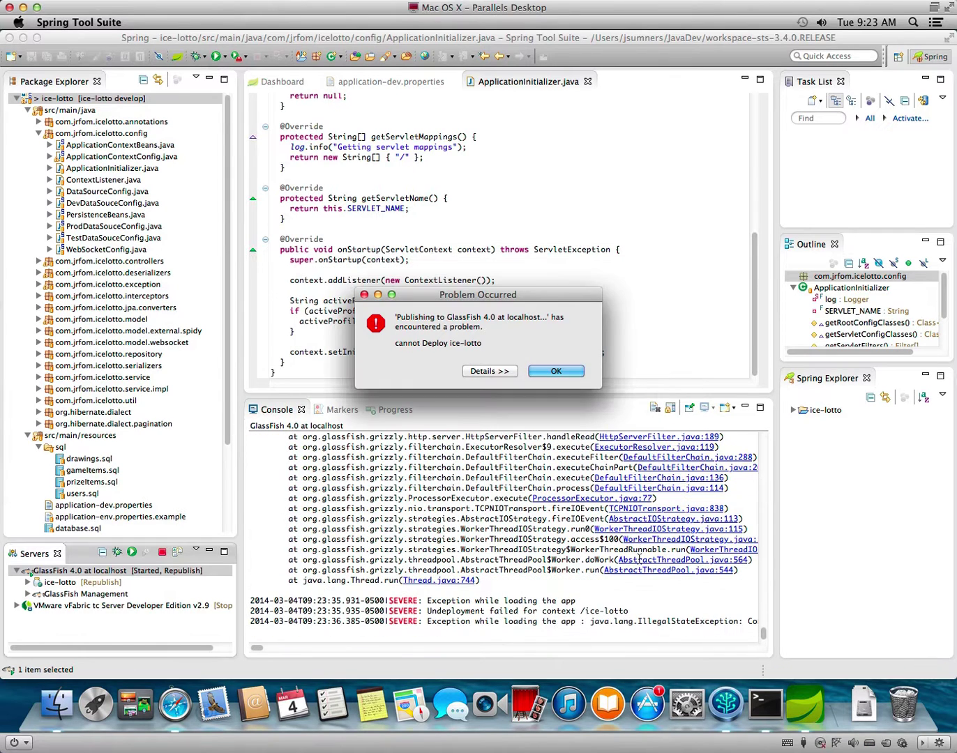
{"action": "left_click", "coordinate": [489, 371]}
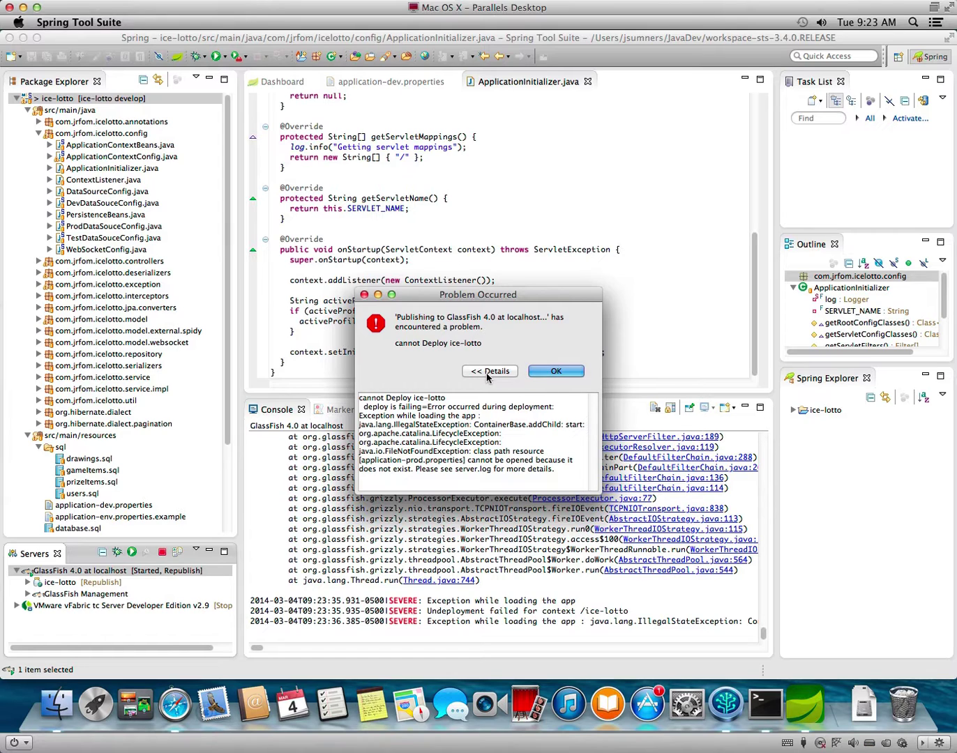
{"action": "left_click_drag", "start_coordinate": [379, 460], "coordinate": [485, 460]}
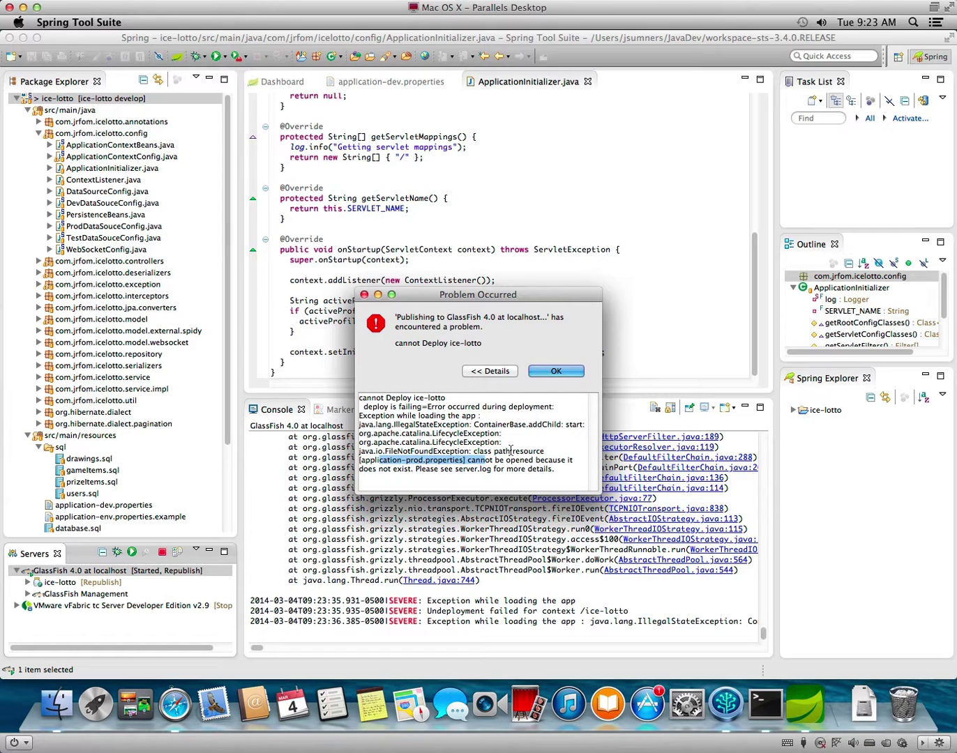
{"action": "left_click", "coordinate": [511, 451]}
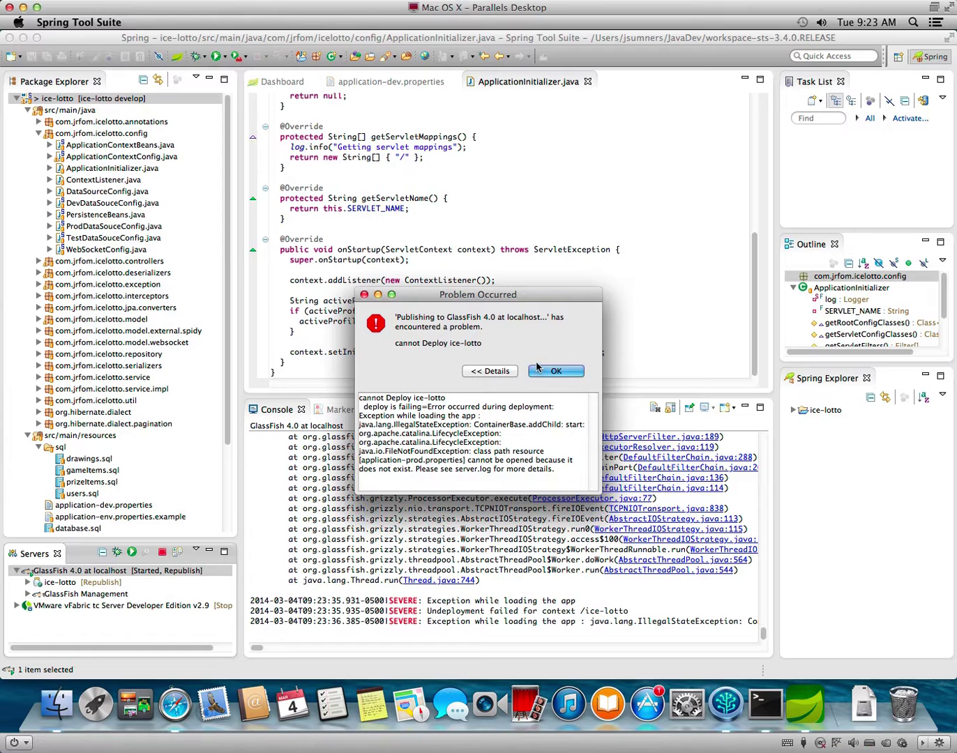
{"action": "left_click", "coordinate": [539, 370]}
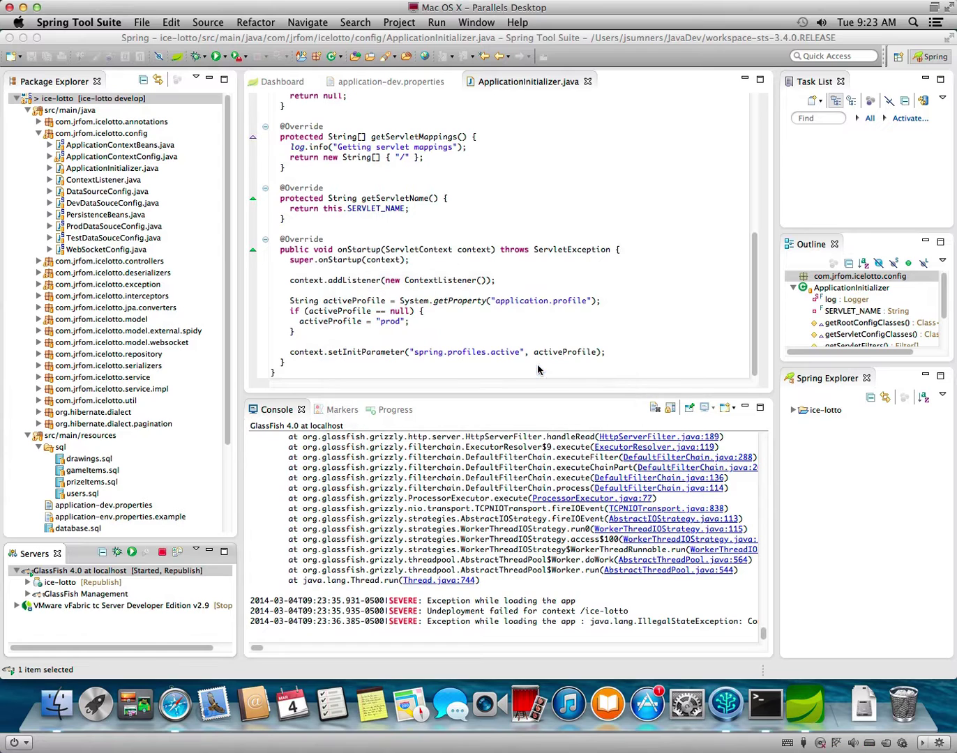
Stop GlassFish, create an Apache Tomcat v7.0 Server at localhost, and try Add and Remove on it.
{"action": "left_click", "coordinate": [166, 554]}
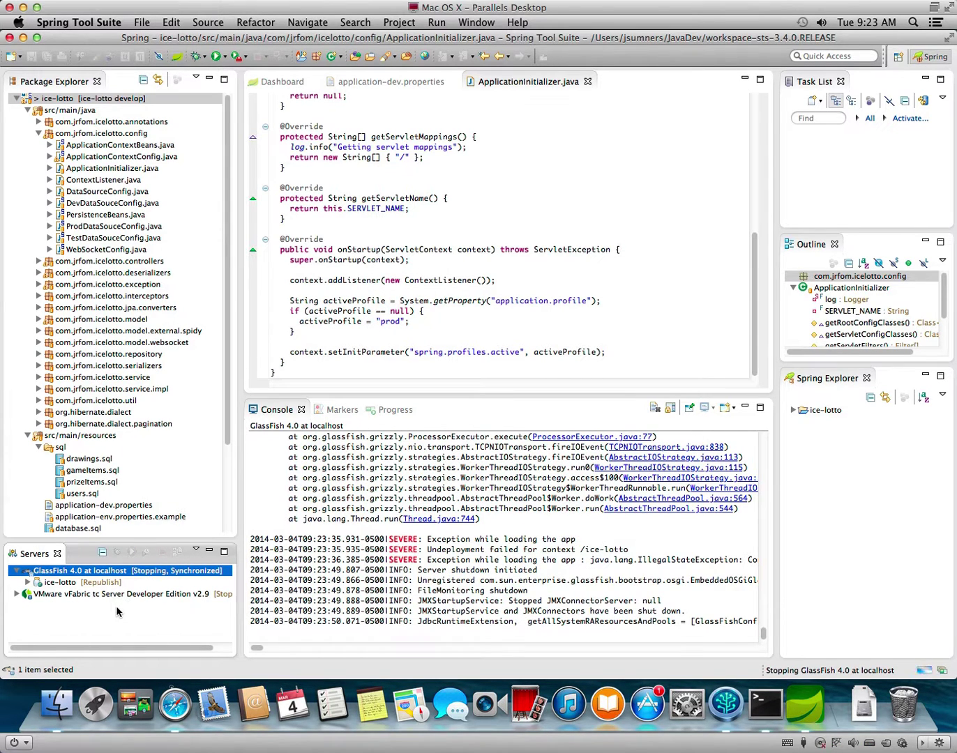
{"action": "left_click", "coordinate": [117, 612]}
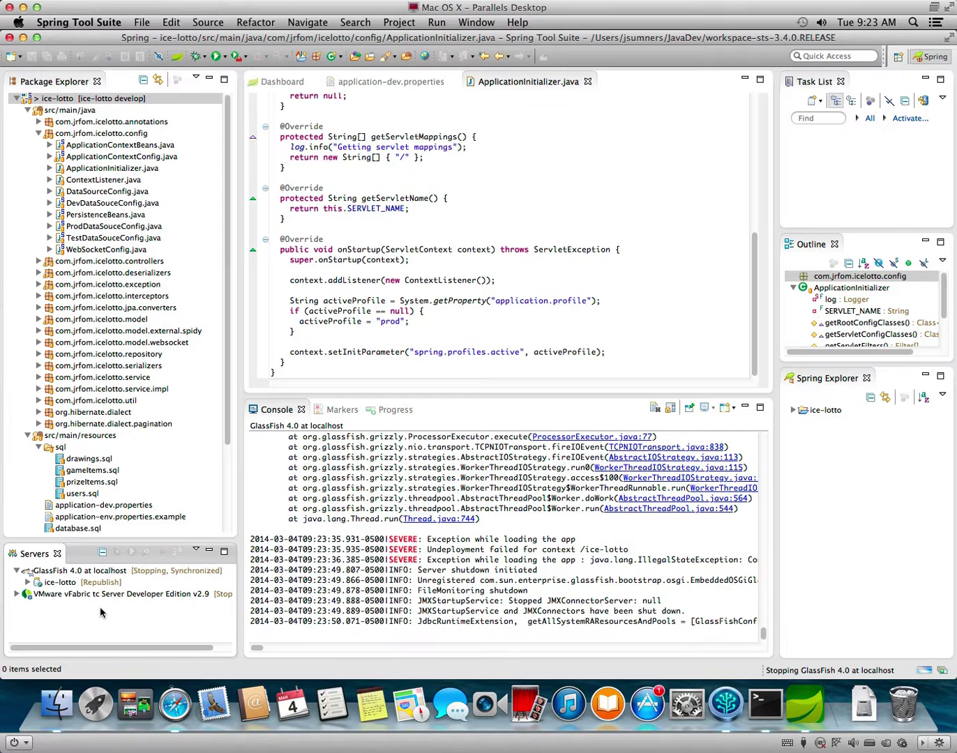
{"action": "right_click", "coordinate": [101, 612]}
{"action": "mouse_move", "coordinate": [125, 612]}
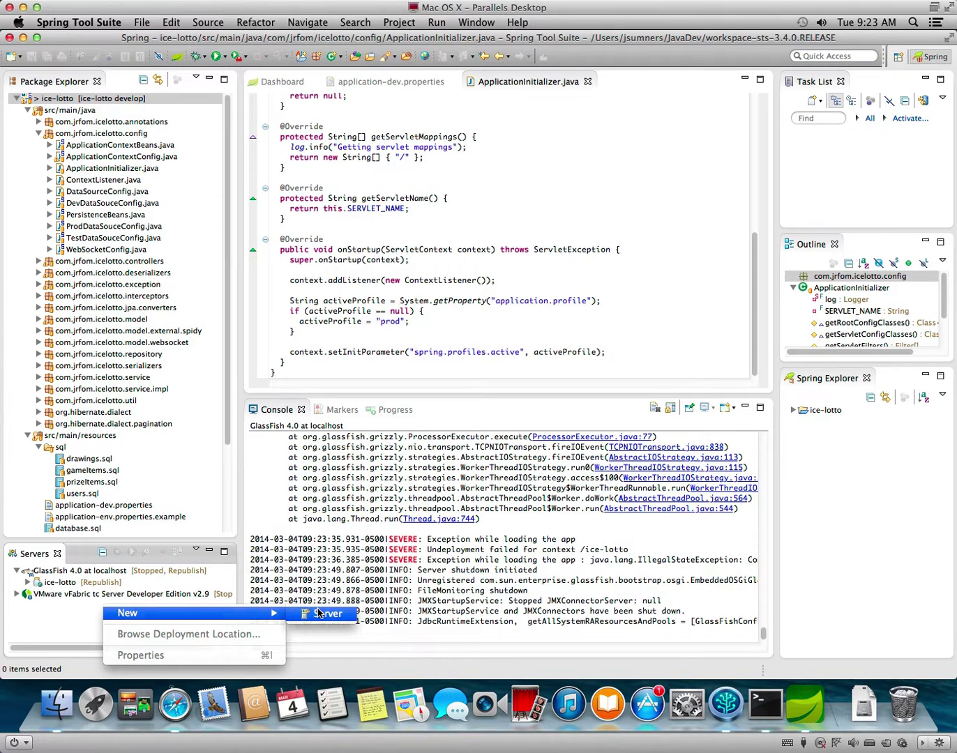
{"action": "left_click", "coordinate": [319, 614]}
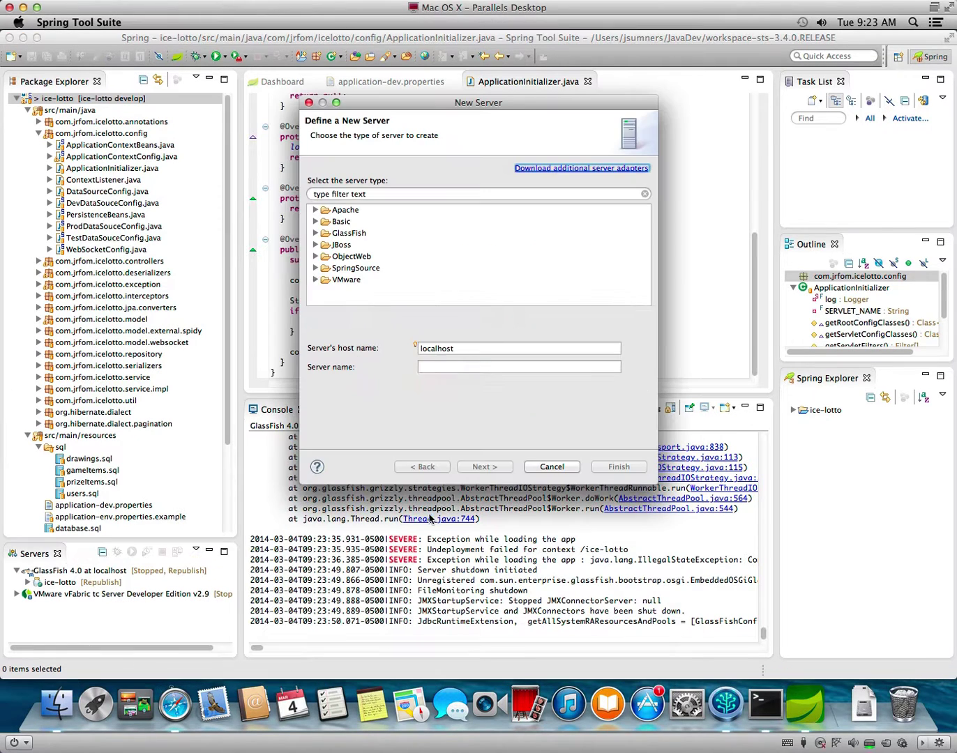
{"action": "left_click", "coordinate": [315, 210]}
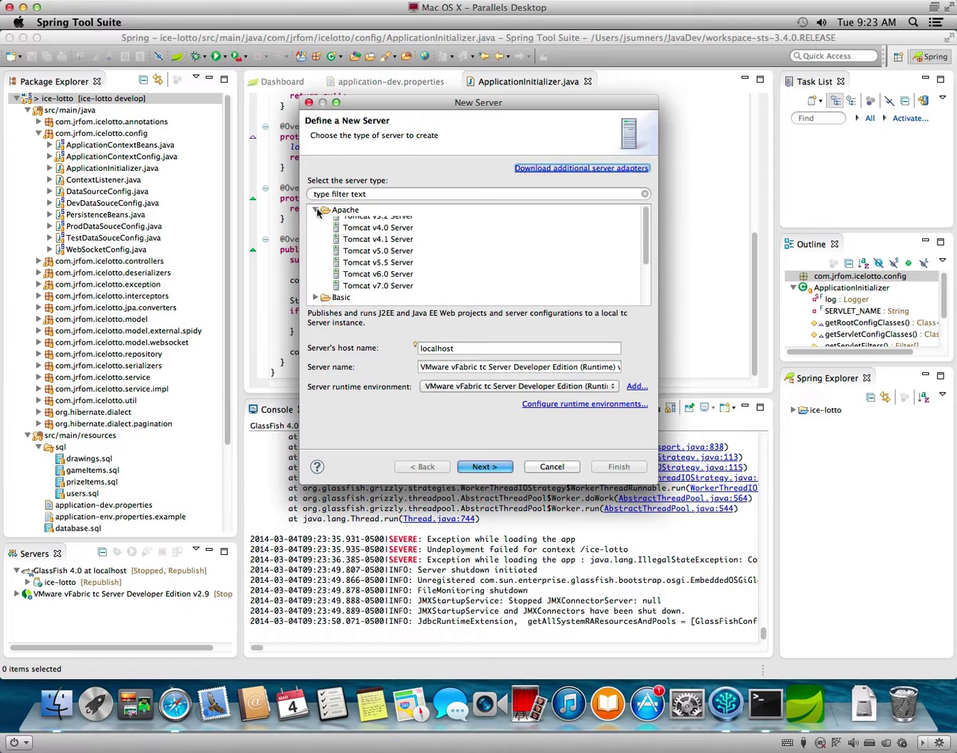
{"action": "left_click", "coordinate": [371, 291]}
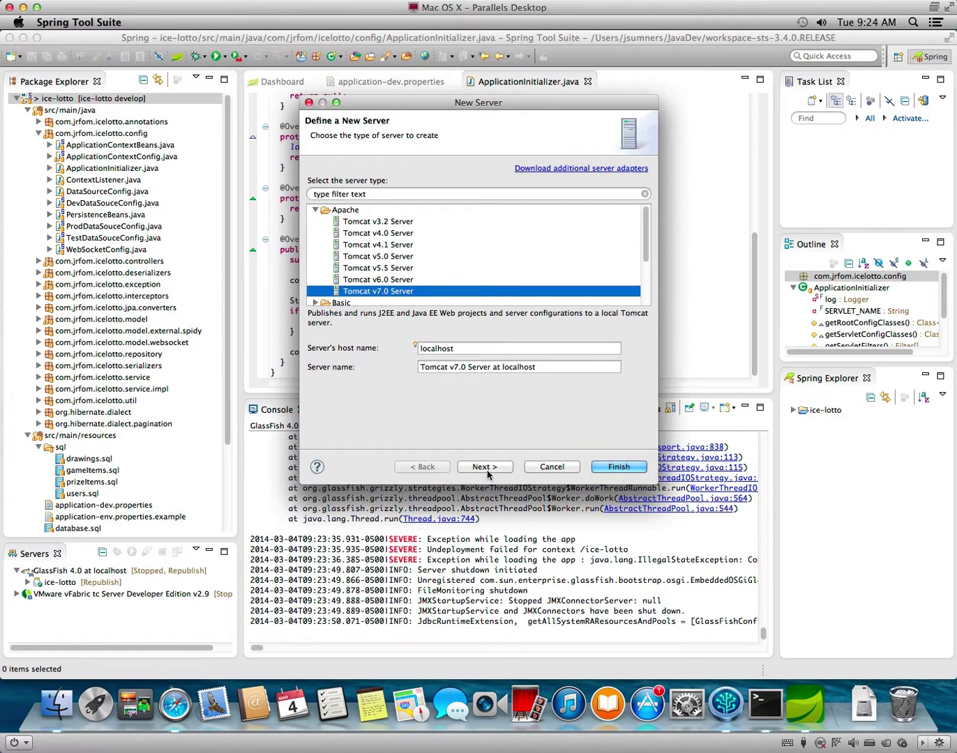
{"action": "left_click", "coordinate": [485, 469]}
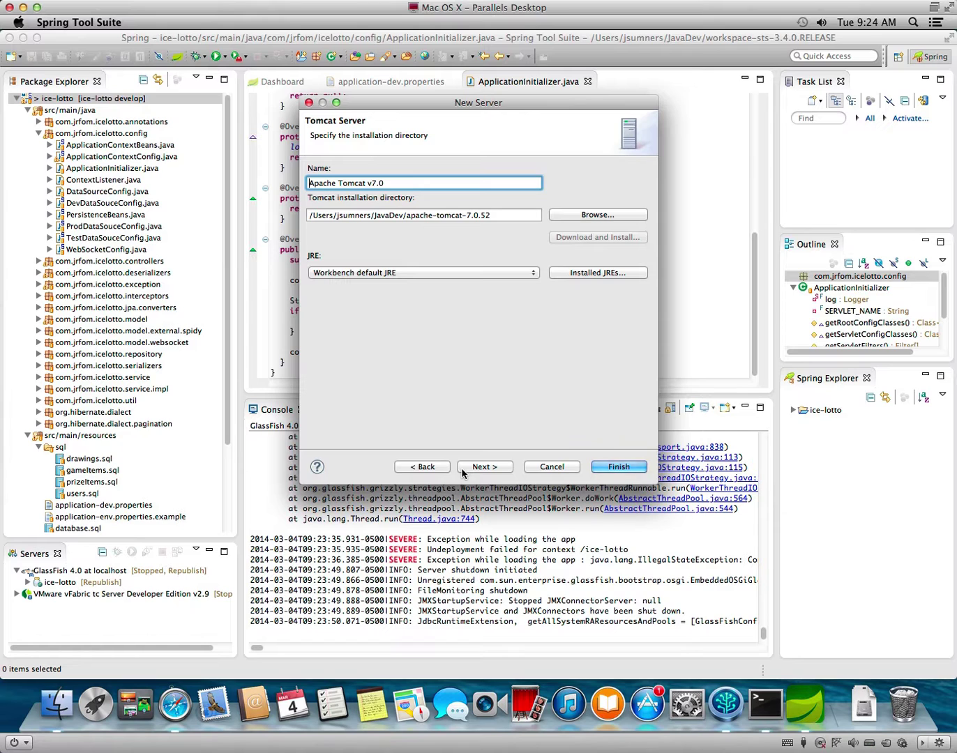
{"action": "left_click", "coordinate": [620, 467]}
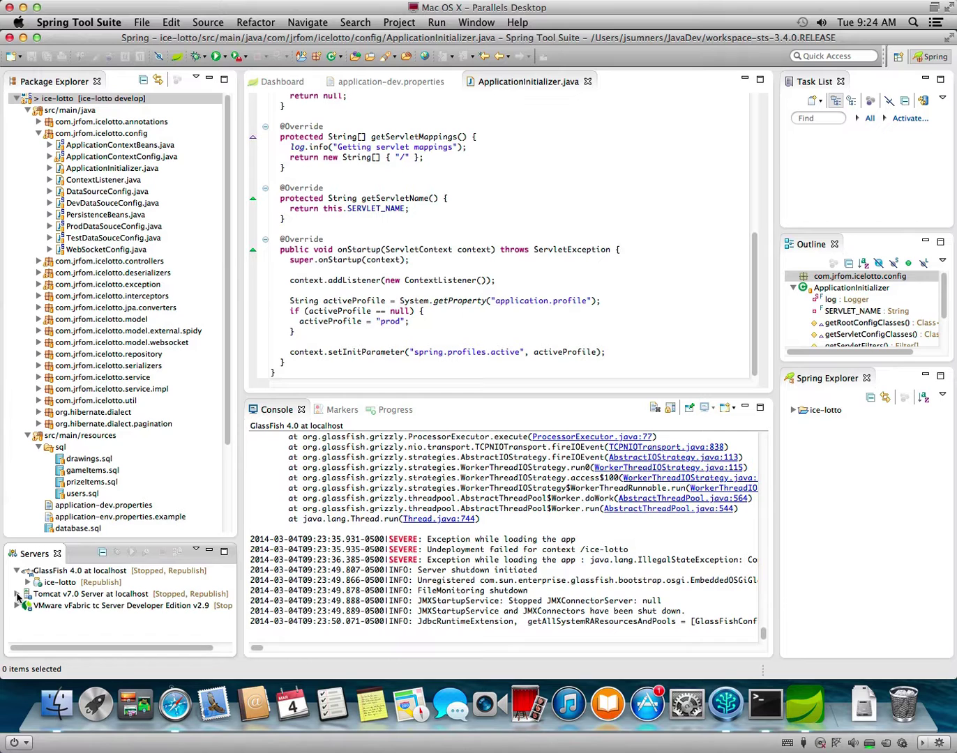
{"action": "right_click", "coordinate": [30, 594]}
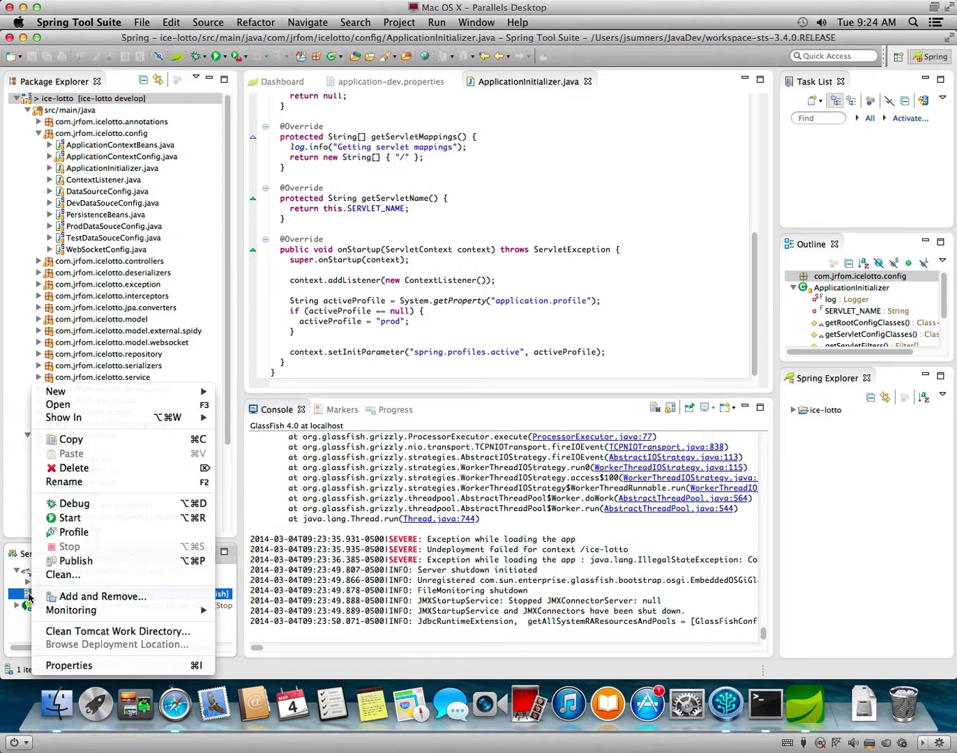
{"action": "left_click", "coordinate": [112, 600]}
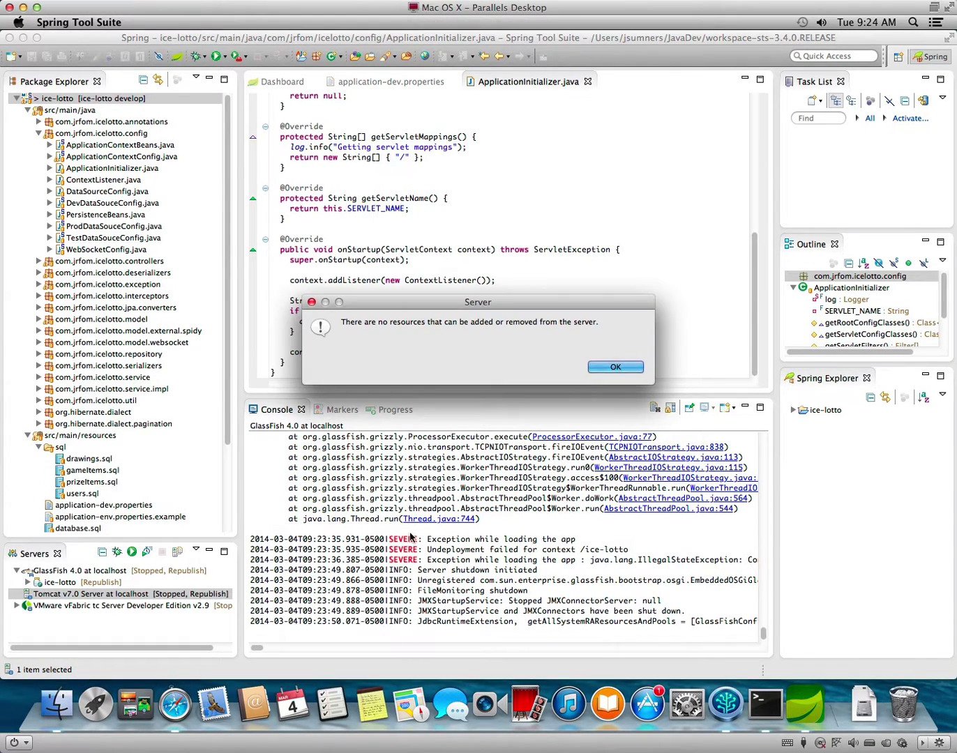
Dismiss the no-resources notice and close the Tomcat server's menu.
{"action": "left_click", "coordinate": [596, 368]}
{"action": "right_click", "coordinate": [161, 594]}
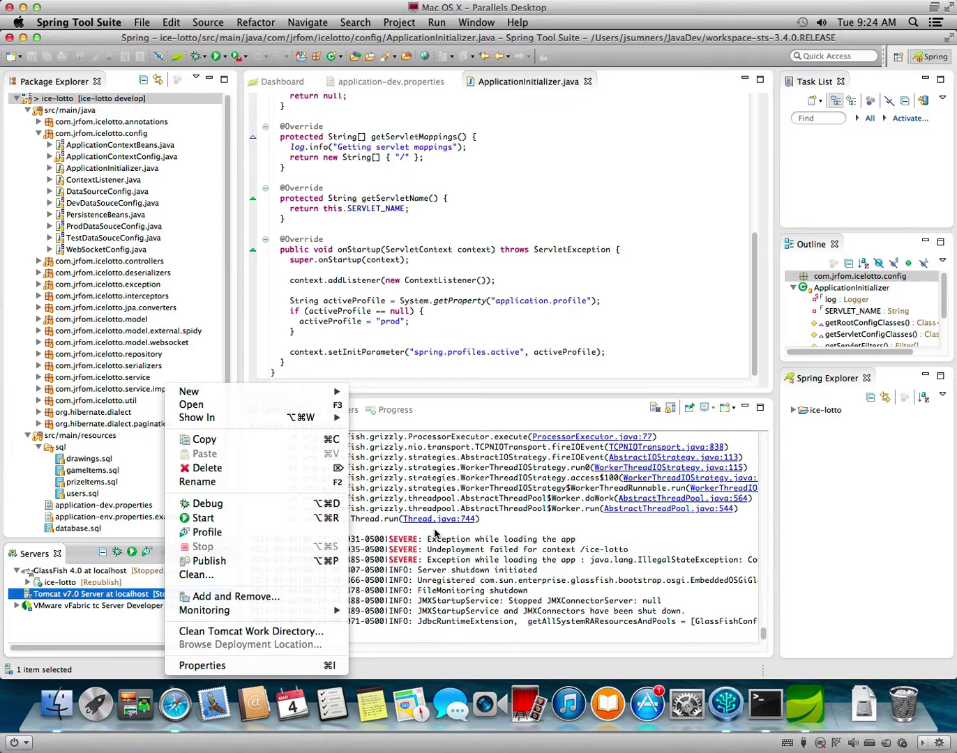
{"action": "left_click", "coordinate": [434, 533]}
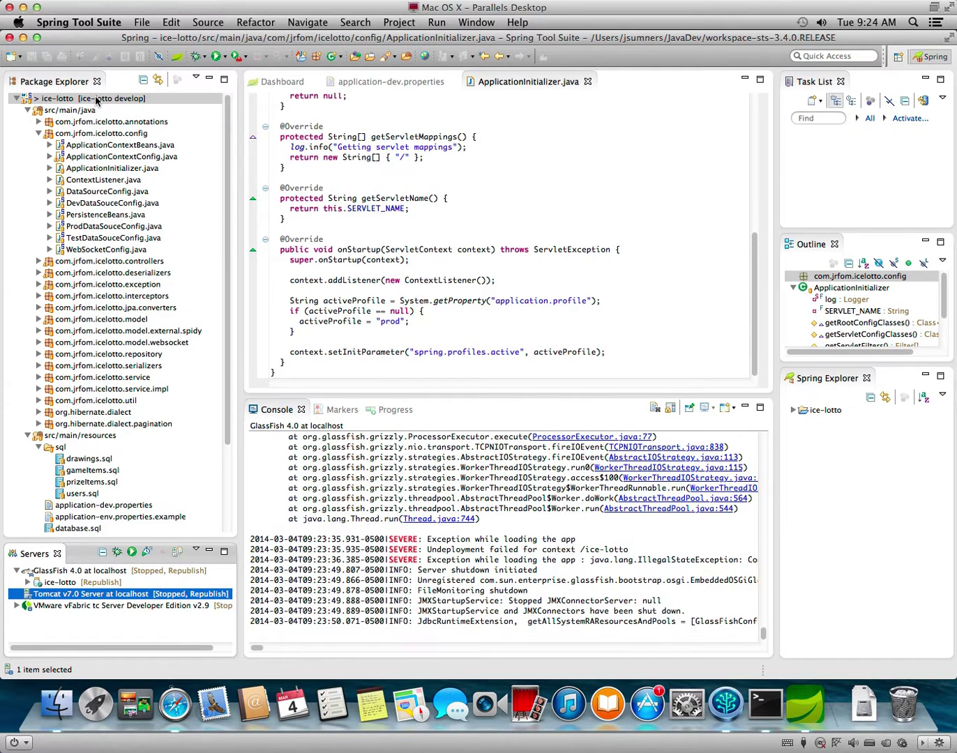
Pick Tomcat v7.0 to run ice-lotto on, finding no Web module 3.1 support; launch Notes.
{"action": "right_click", "coordinate": [99, 101]}
{"action": "mouse_move", "coordinate": [227, 279]}
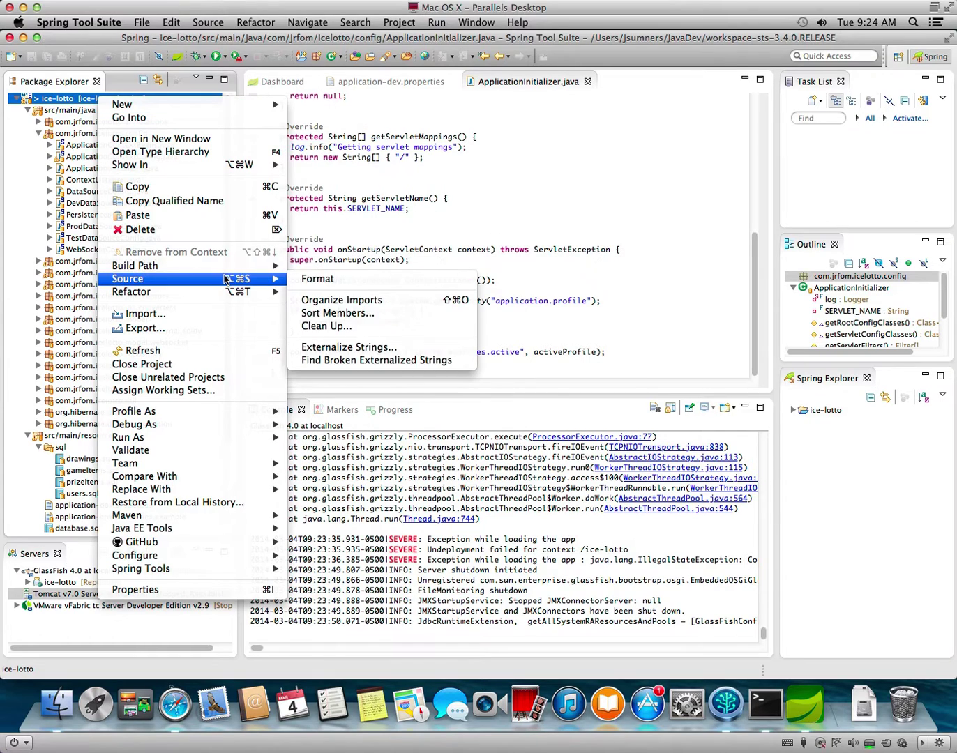
{"action": "mouse_move", "coordinate": [216, 439]}
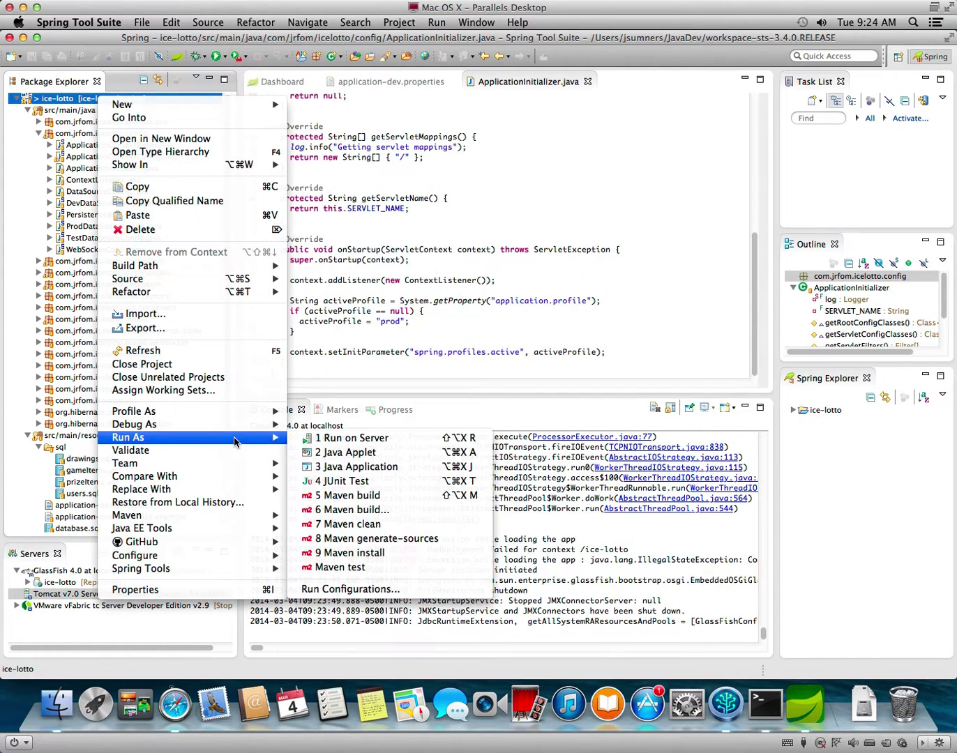
{"action": "left_click", "coordinate": [328, 441]}
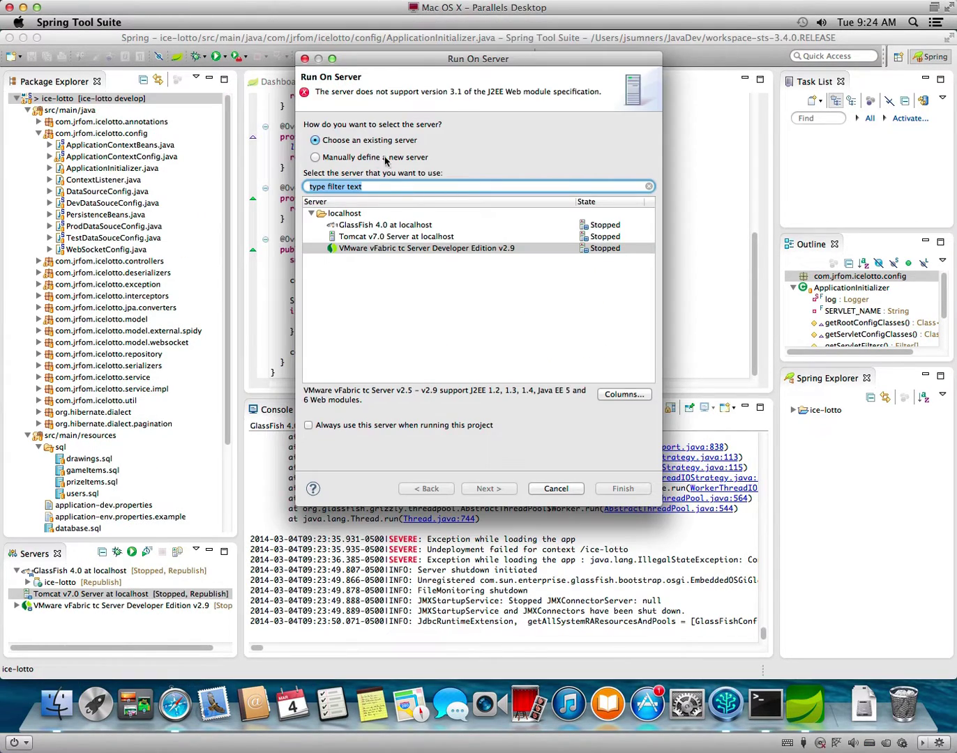
{"action": "left_click", "coordinate": [376, 237]}
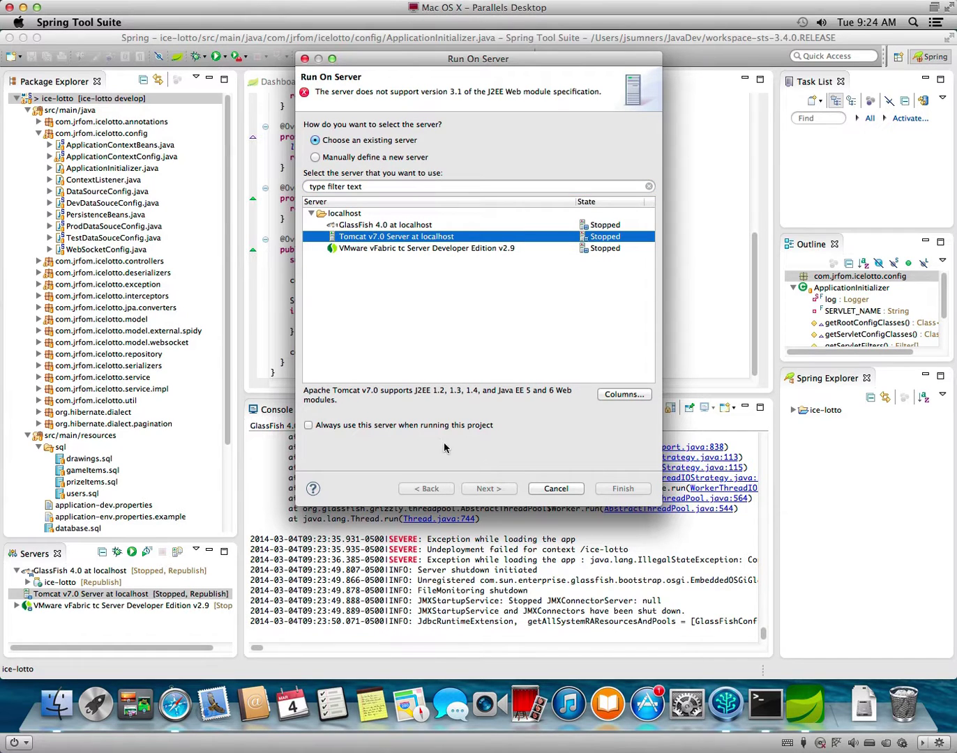
{"action": "left_click", "coordinate": [618, 395]}
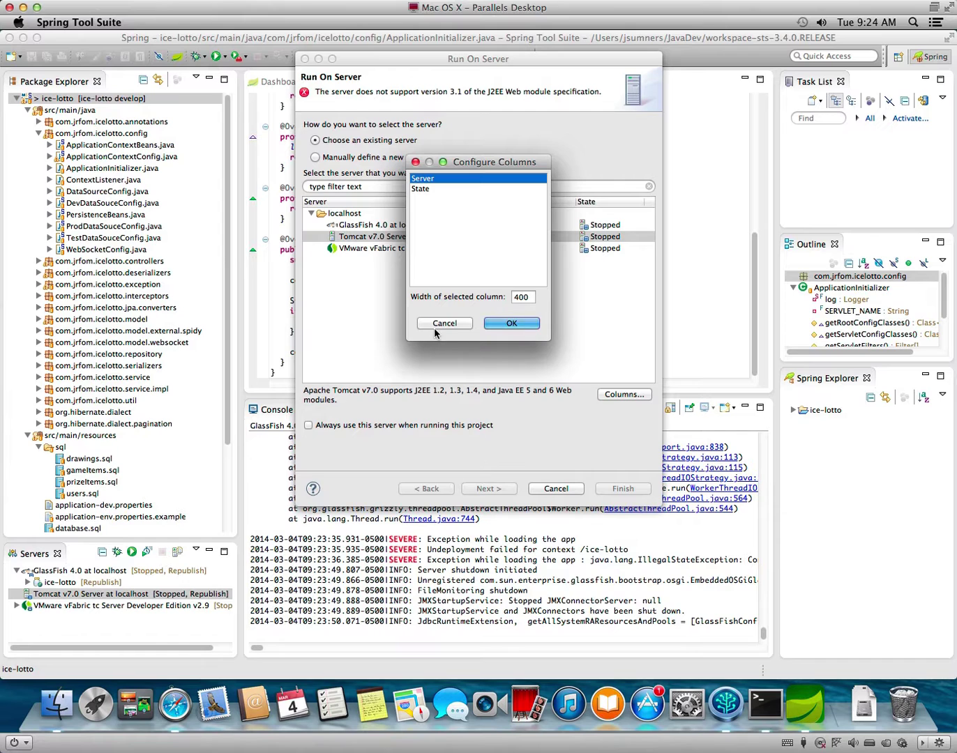
{"action": "left_click", "coordinate": [436, 327]}
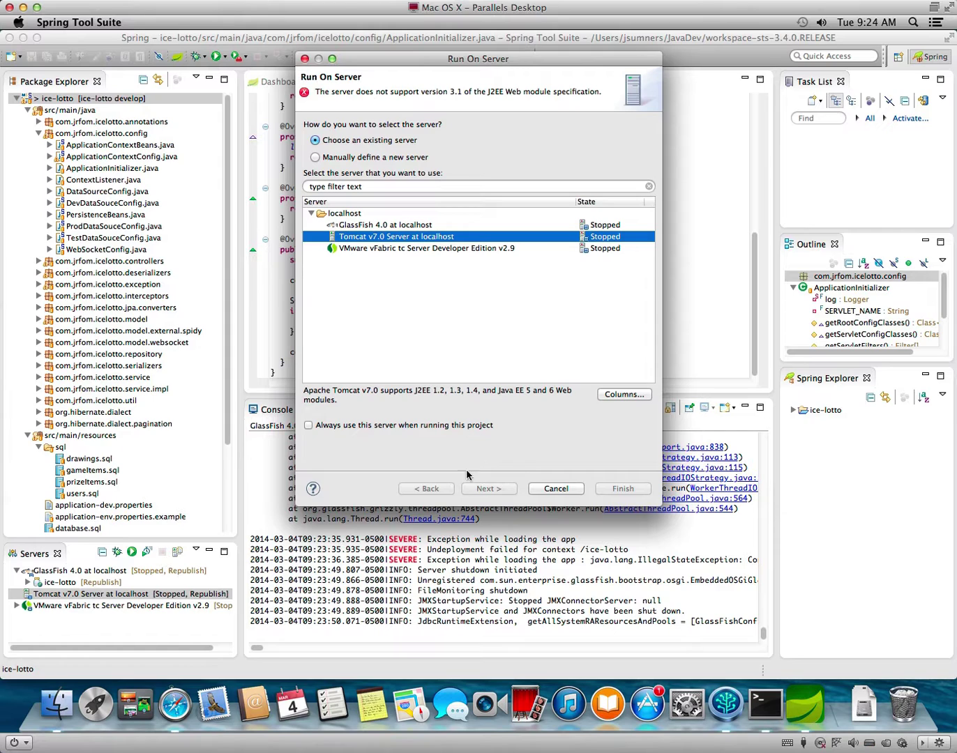
{"action": "left_click", "coordinate": [357, 717]}
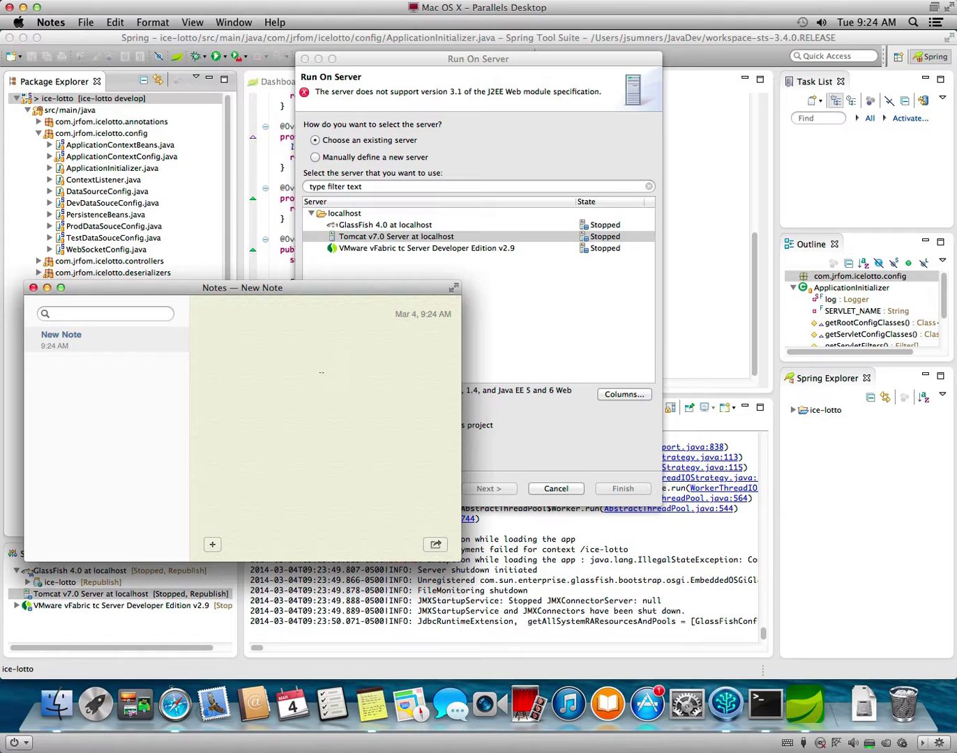
Write a frustrated note about Eclipse and Tomcat compatibility, leave Notes, and cancel Run On Server.
{"action": "type", "text": "Fuck you Eclips"}
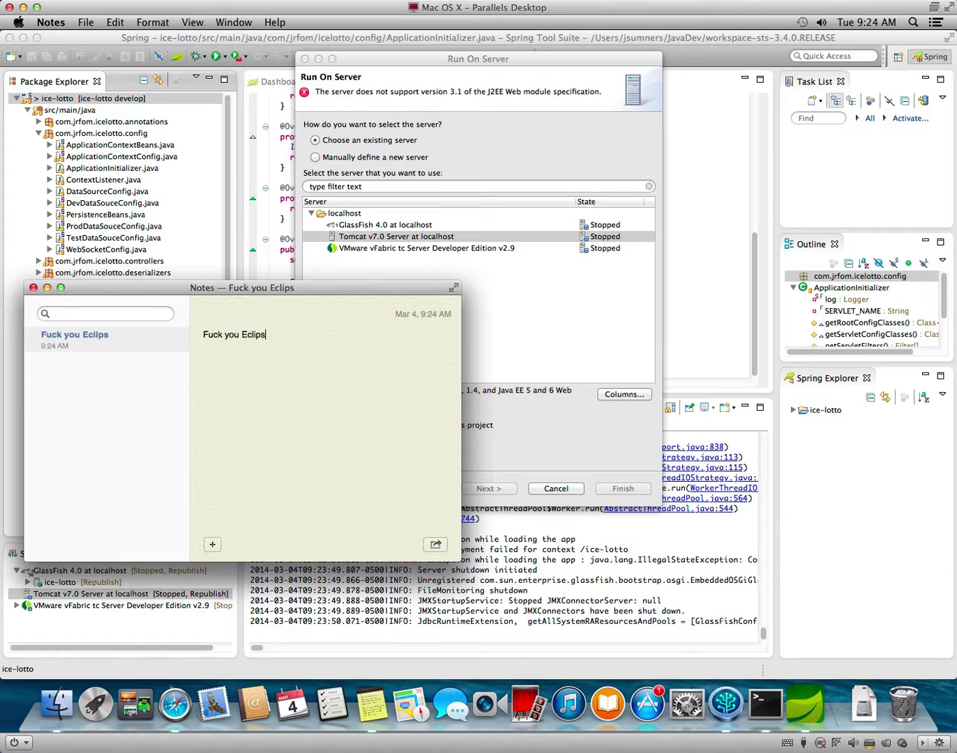
{"action": "type", "text": "e. I know for a god damn fact this project is compa"}
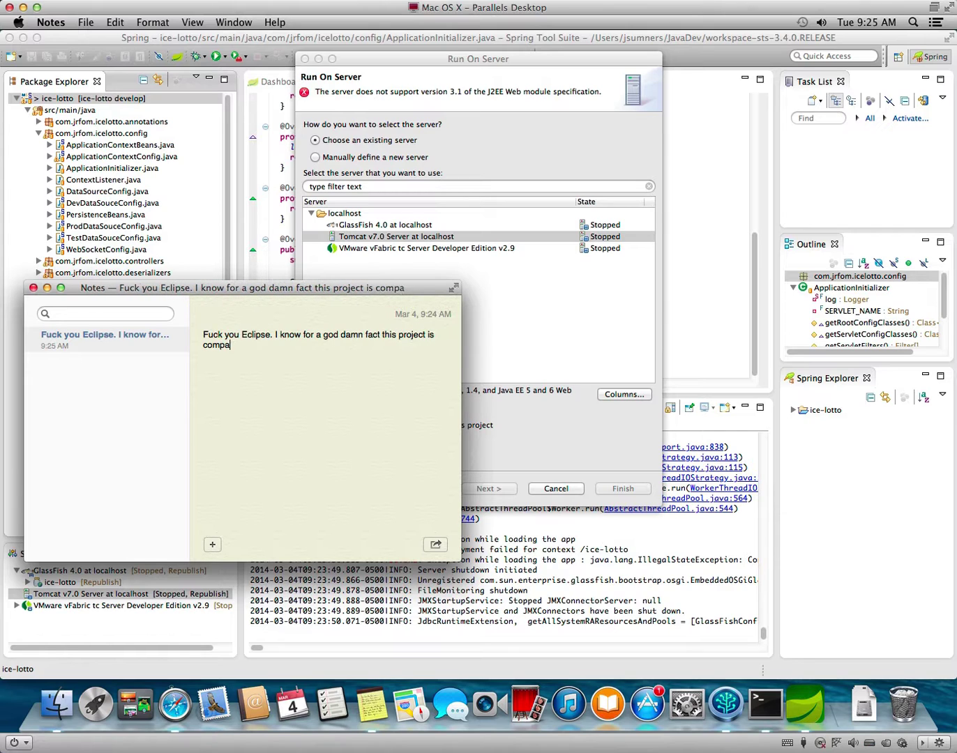
{"action": "type", "text": "tible with"}
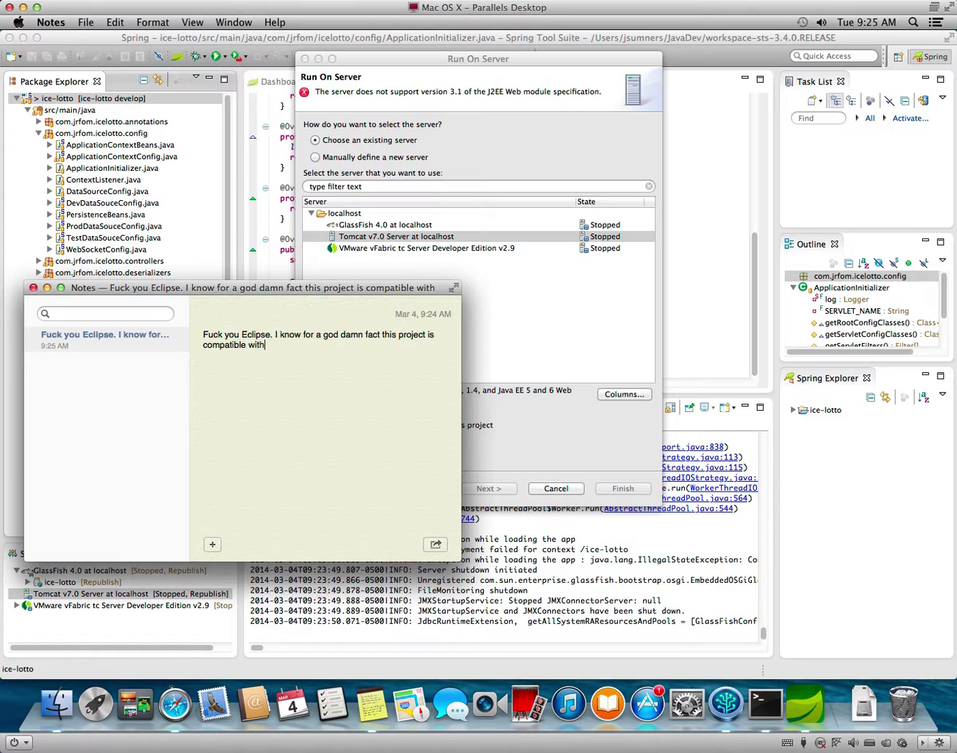
{"action": "type", "text": " Tomcat 7."}
{"action": "key", "text": "super+h"}
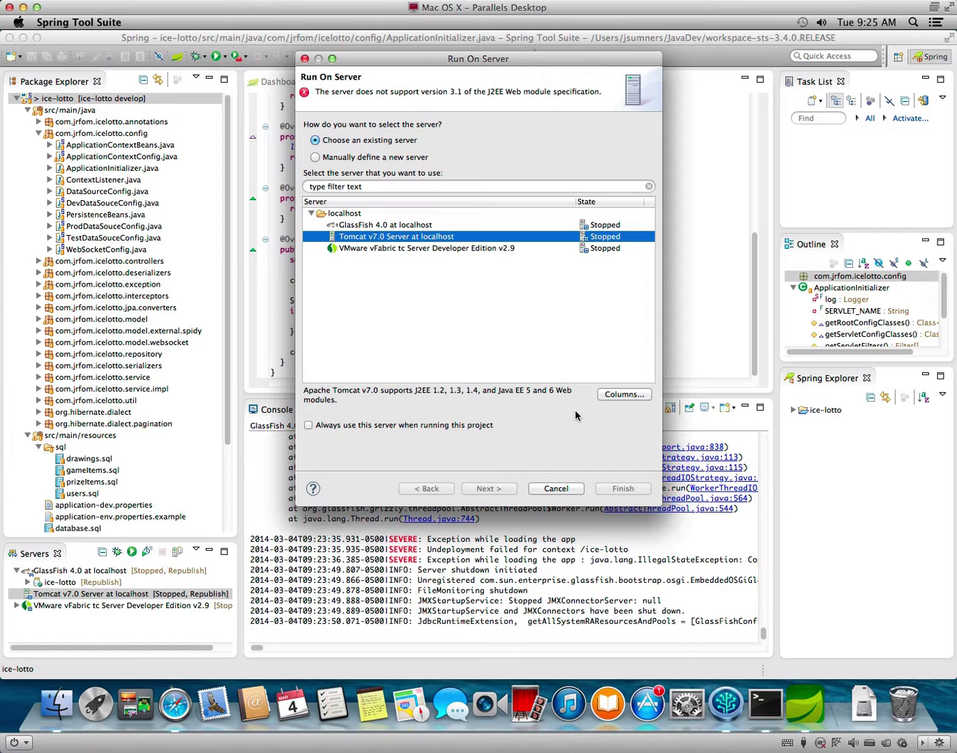
{"action": "left_click", "coordinate": [551, 489]}
Go to the Apache Tomcat website's Tomcat 8.0 downloads page in Safari.
{"action": "left_click", "coordinate": [176, 702]}
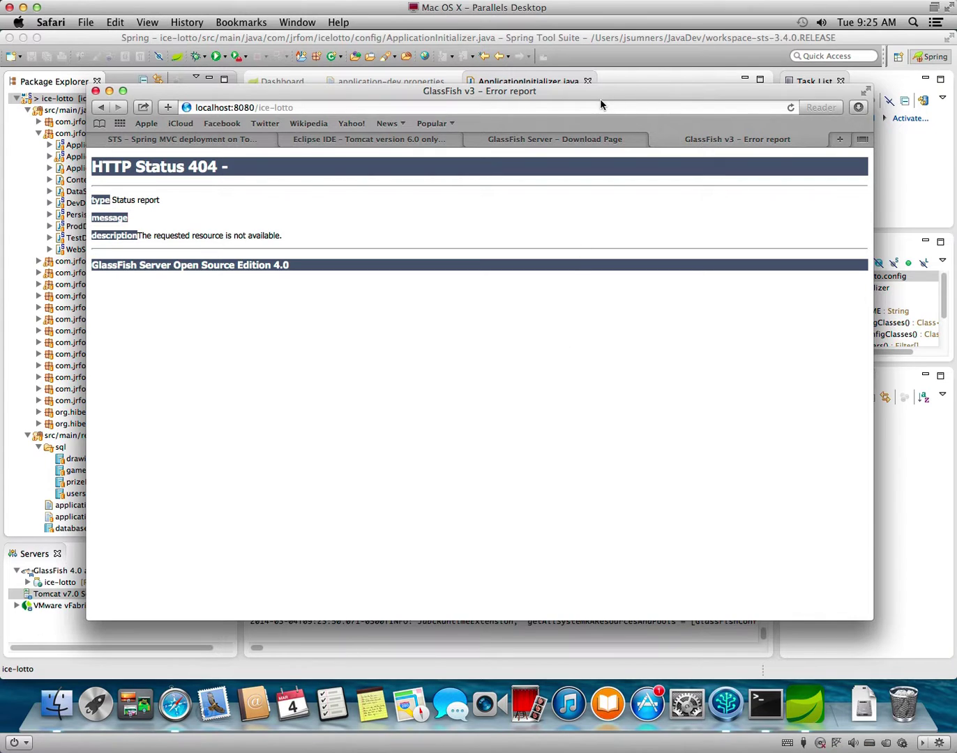
{"action": "left_click", "coordinate": [600, 105]}
{"action": "type", "text": "tomcat"}
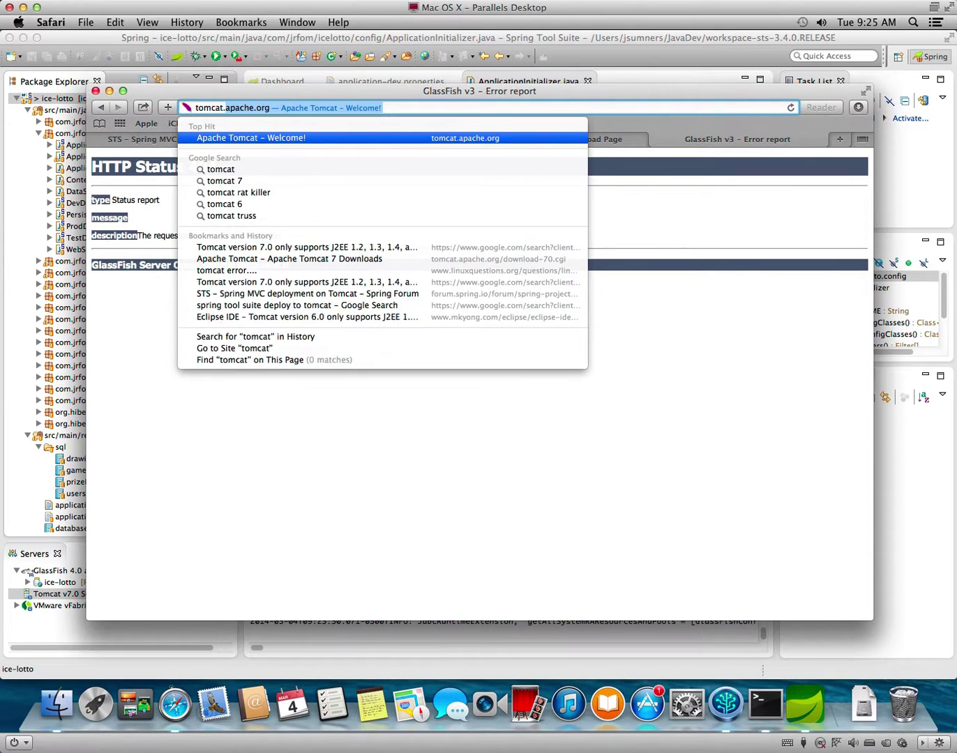
{"action": "key", "text": "Return"}
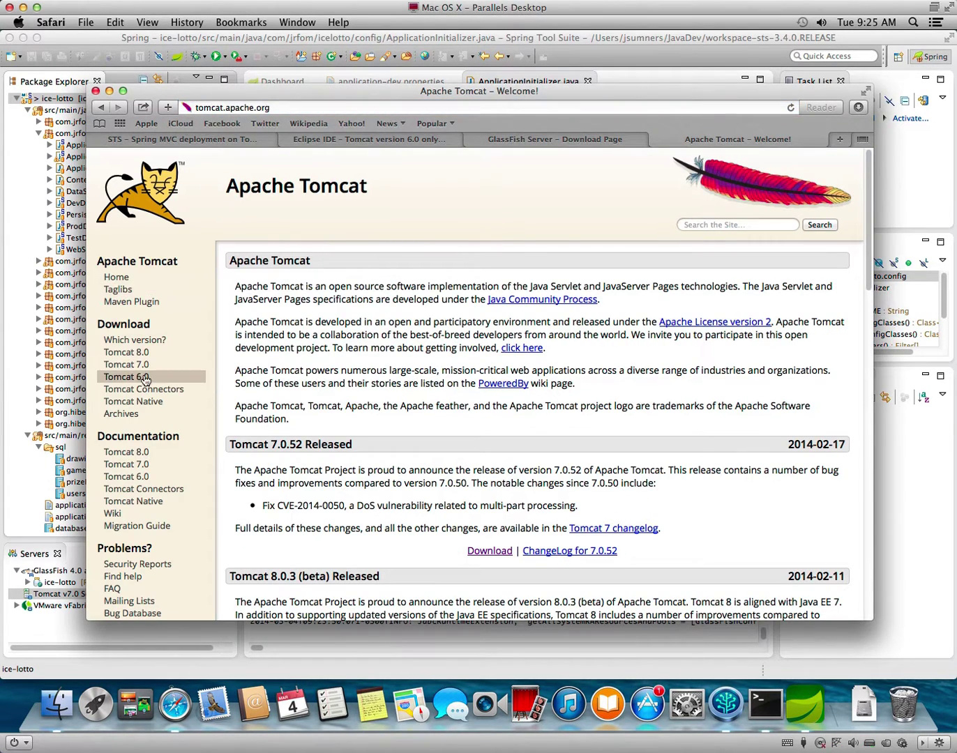
{"action": "left_click", "coordinate": [143, 354]}
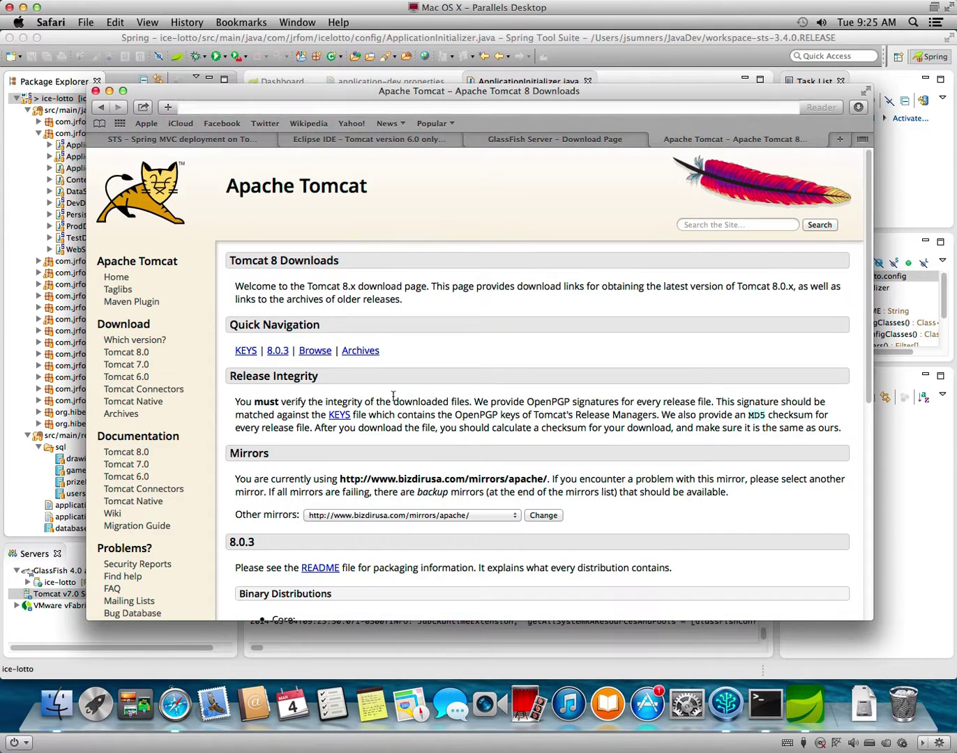
Download the Tomcat 8.0.3 core zip and tar.gz, then reveal the downloaded archive.
{"action": "scroll", "coordinate": [408, 436], "scroll_direction": "down", "scroll_amount": 3}
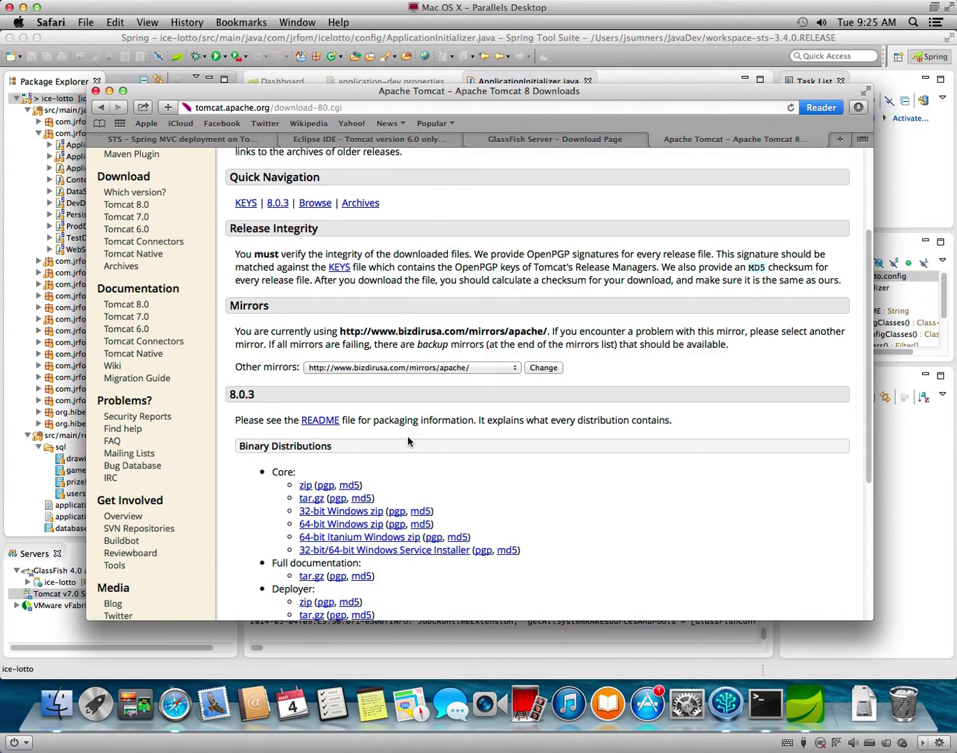
{"action": "left_click", "coordinate": [306, 486]}
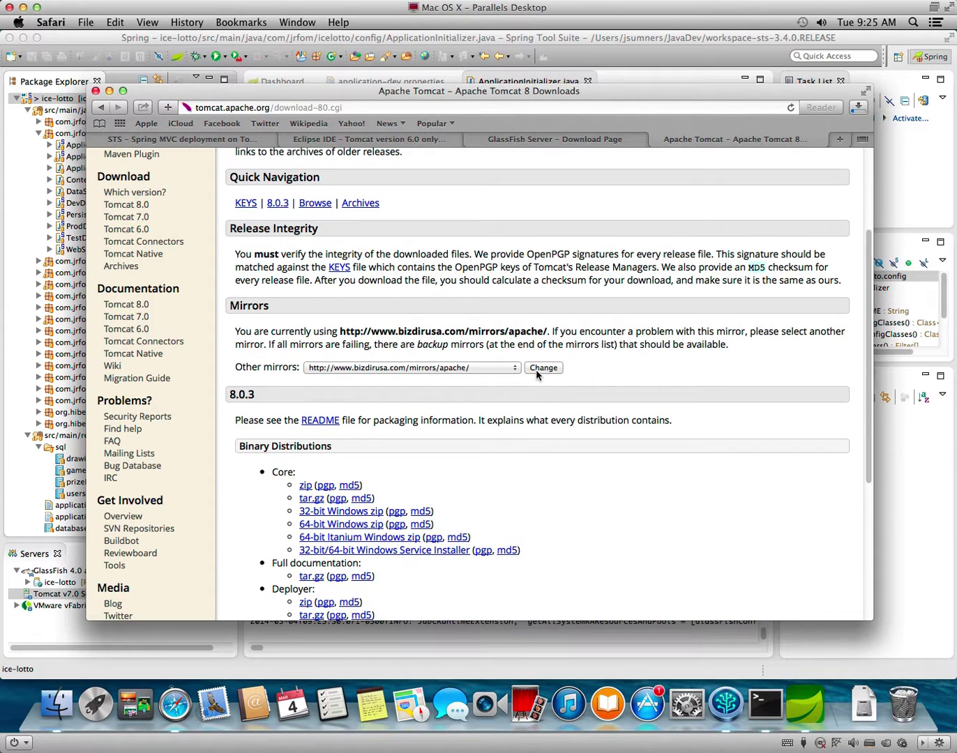
{"action": "left_click", "coordinate": [307, 499]}
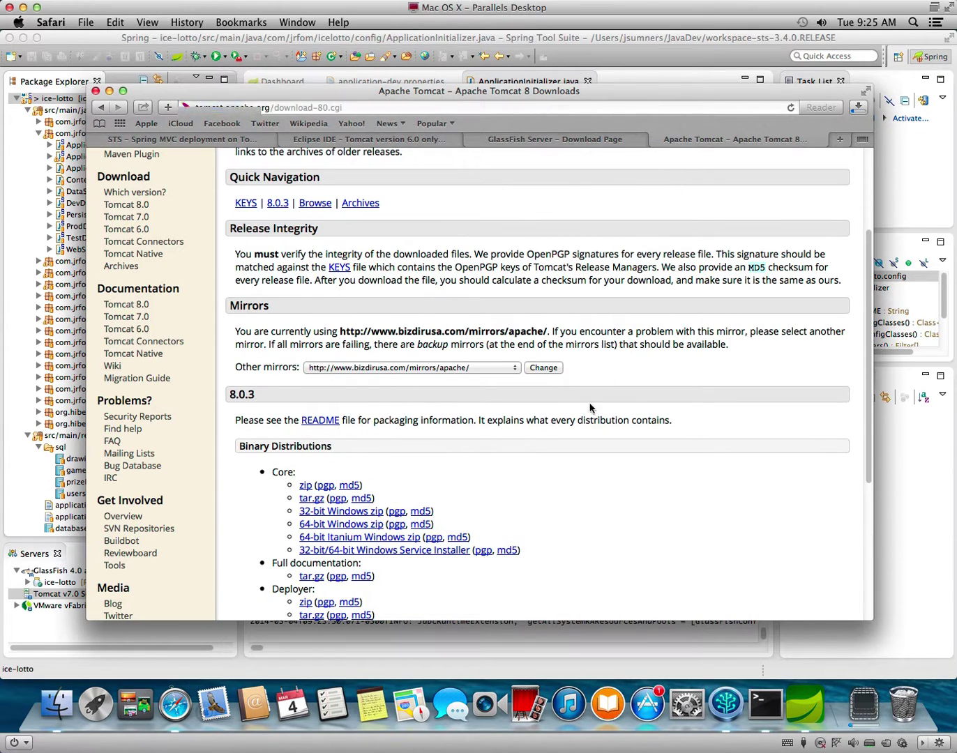
{"action": "left_click", "coordinate": [863, 106]}
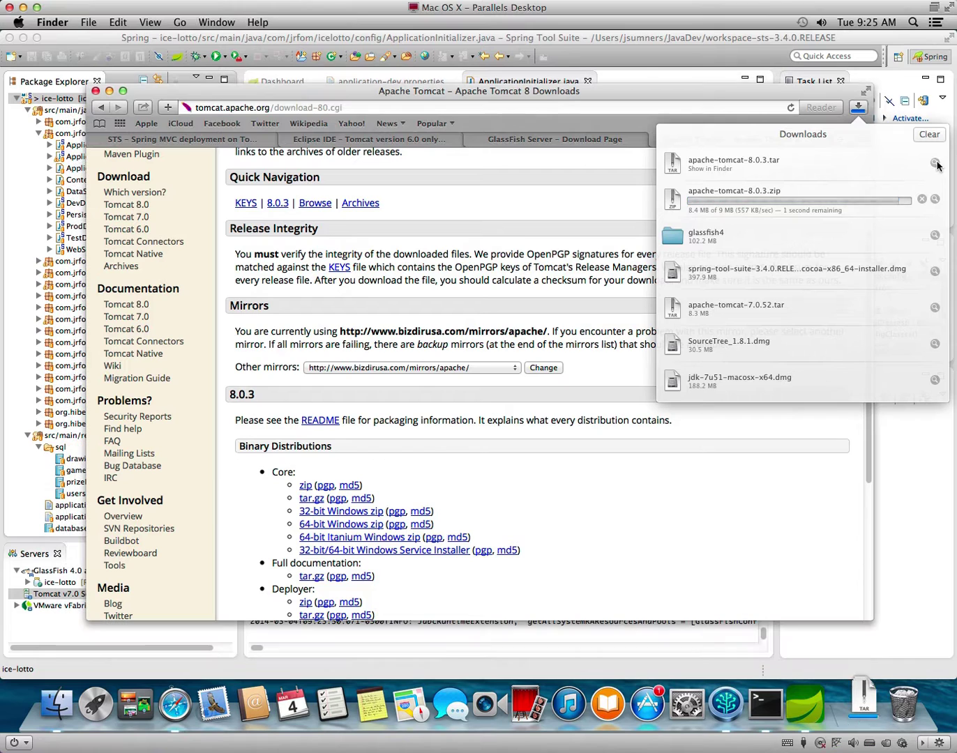
{"action": "left_click", "coordinate": [935, 163]}
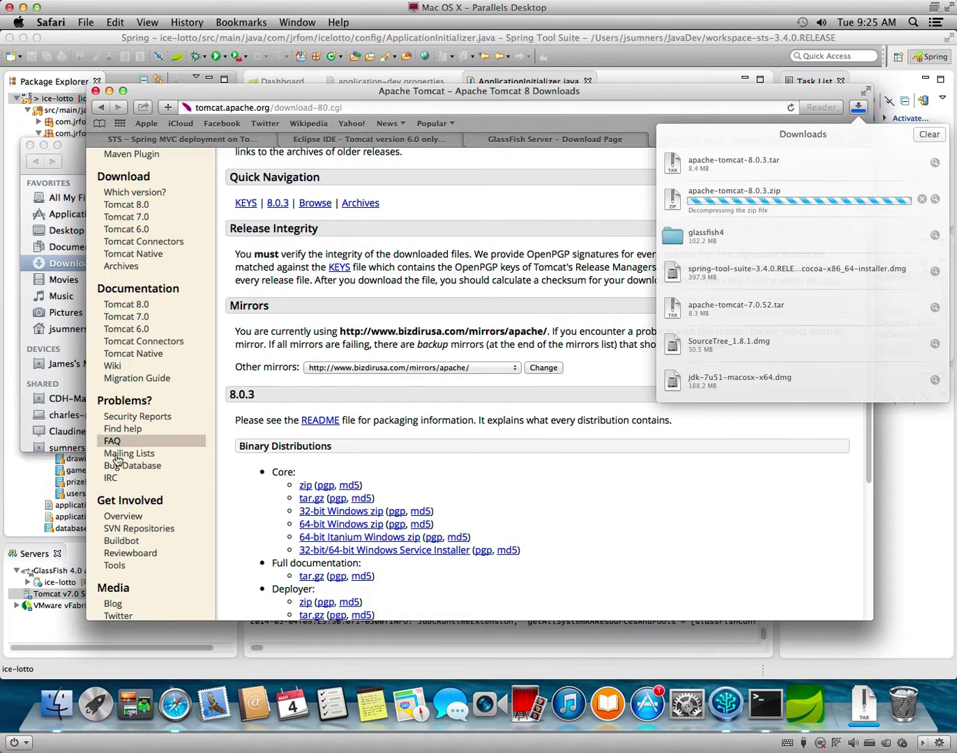
Move the old apache-tomcat-8.0.3 folder in Downloads to the Trash.
{"action": "left_click", "coordinate": [64, 149]}
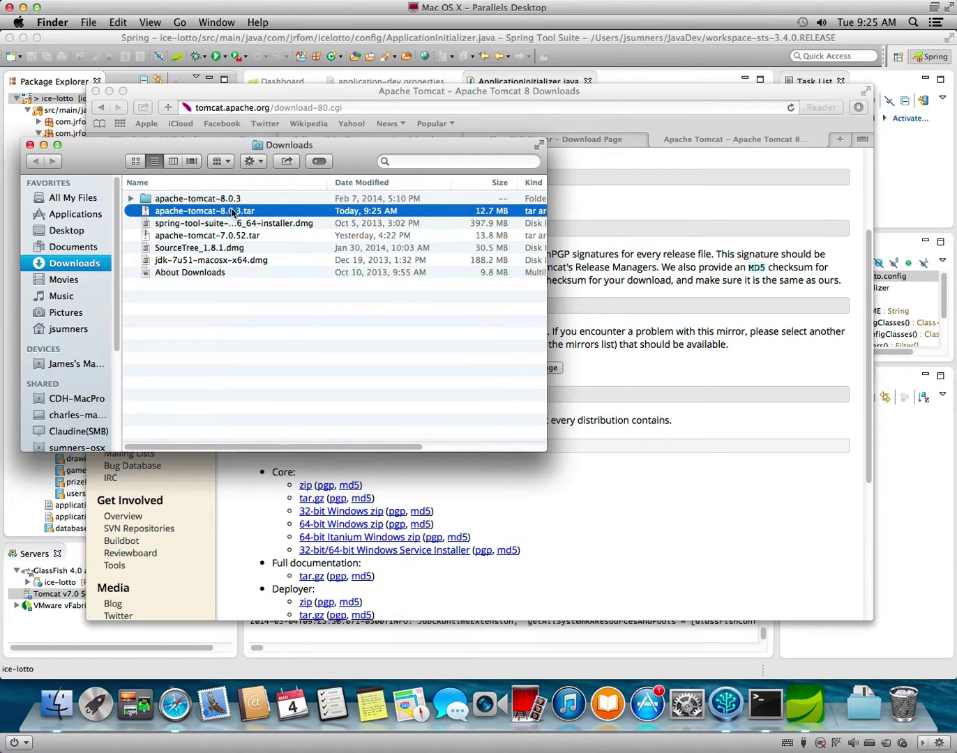
{"action": "left_click", "coordinate": [232, 202]}
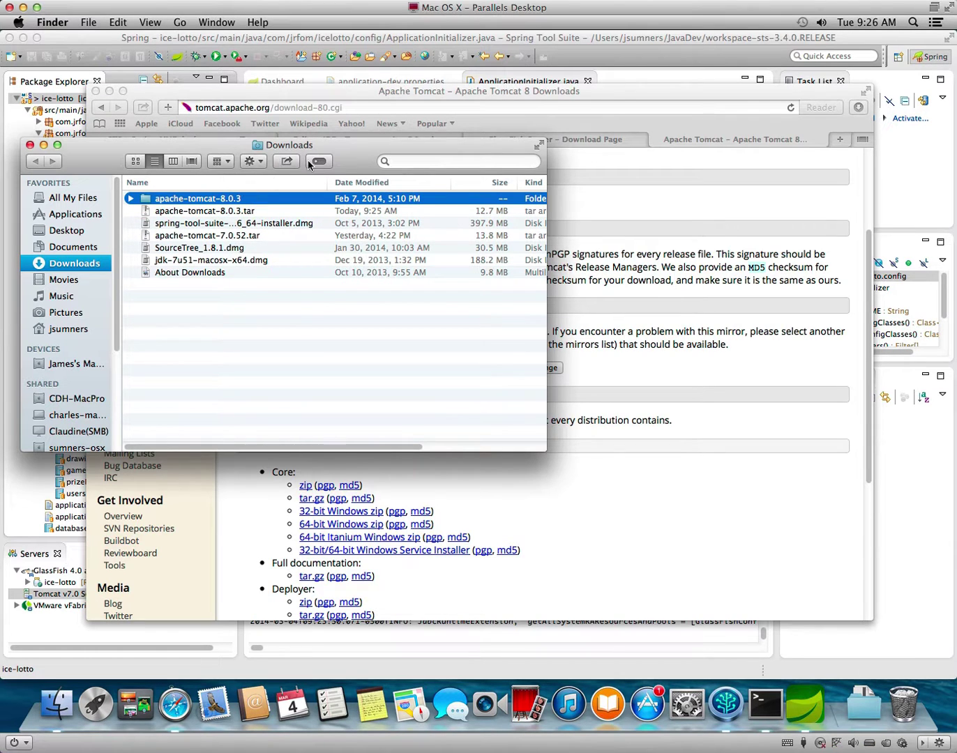
{"action": "right_click", "coordinate": [240, 202]}
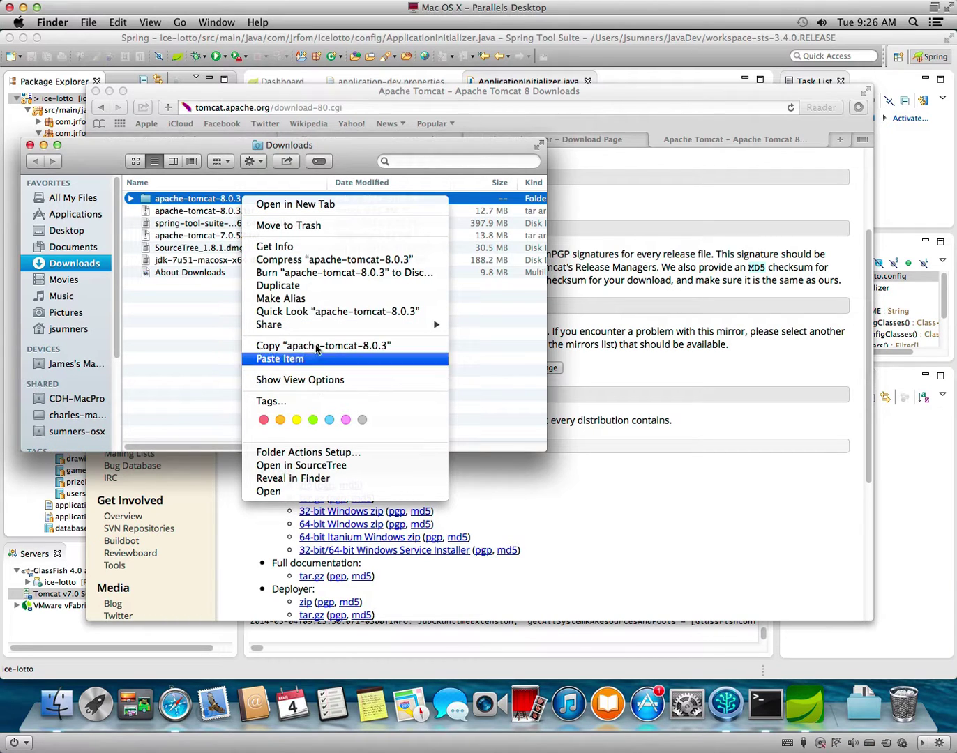
{"action": "left_click", "coordinate": [314, 225]}
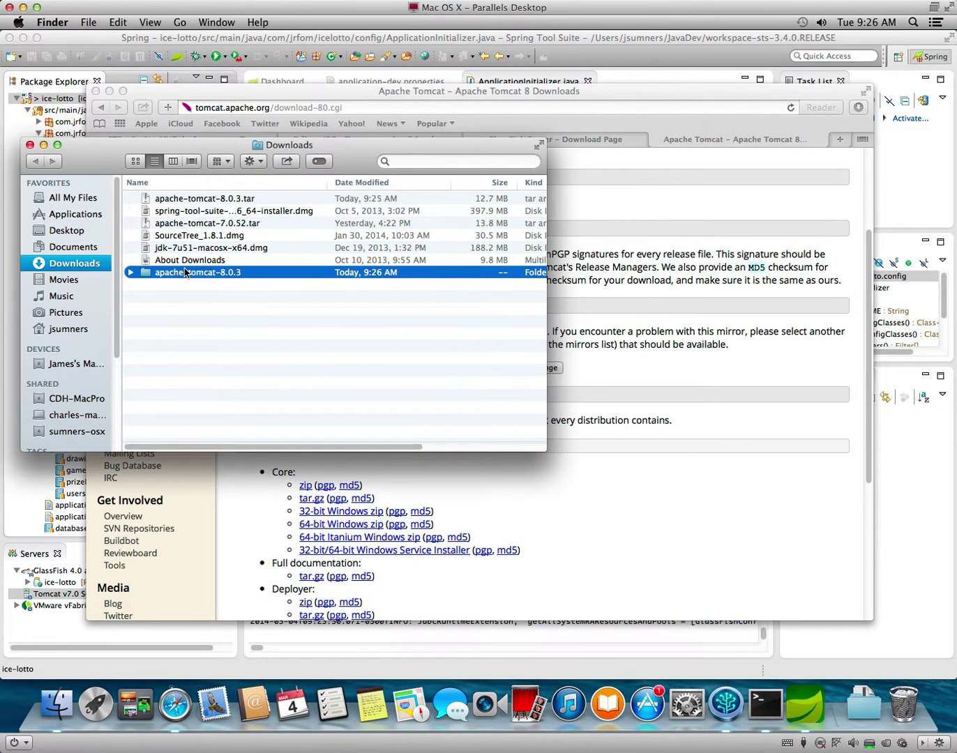
Move the unpacked apache-tomcat-8.0.3 folder into JavaDev, close Finder and return to Spring Tool Suite.
{"action": "left_click_drag", "start_coordinate": [179, 278], "coordinate": [201, 387]}
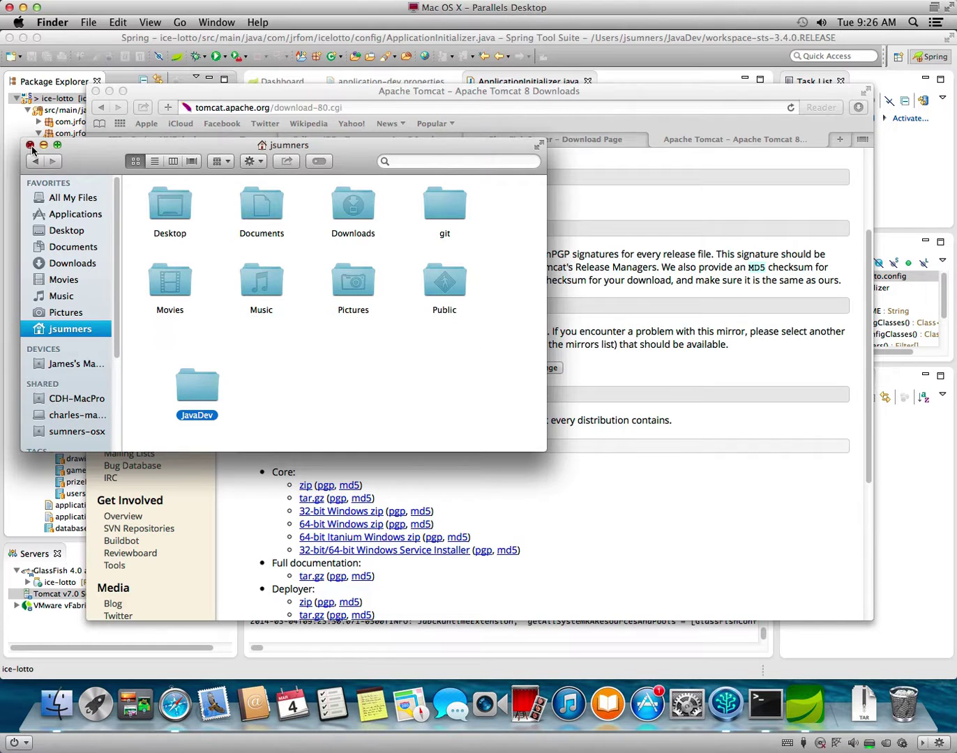
{"action": "left_click", "coordinate": [28, 143]}
{"action": "left_click", "coordinate": [93, 634]}
Check Add and Remove on the Tomcat v7.0 server and dismiss the no-resources message.
{"action": "right_click", "coordinate": [93, 594]}
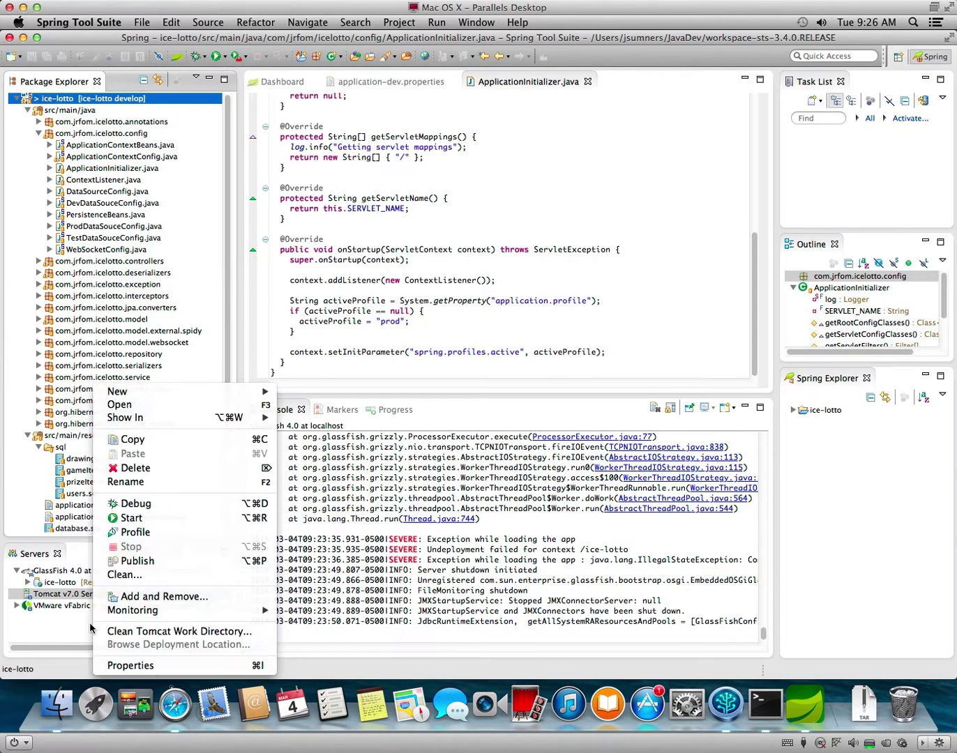
{"action": "left_click", "coordinate": [143, 598]}
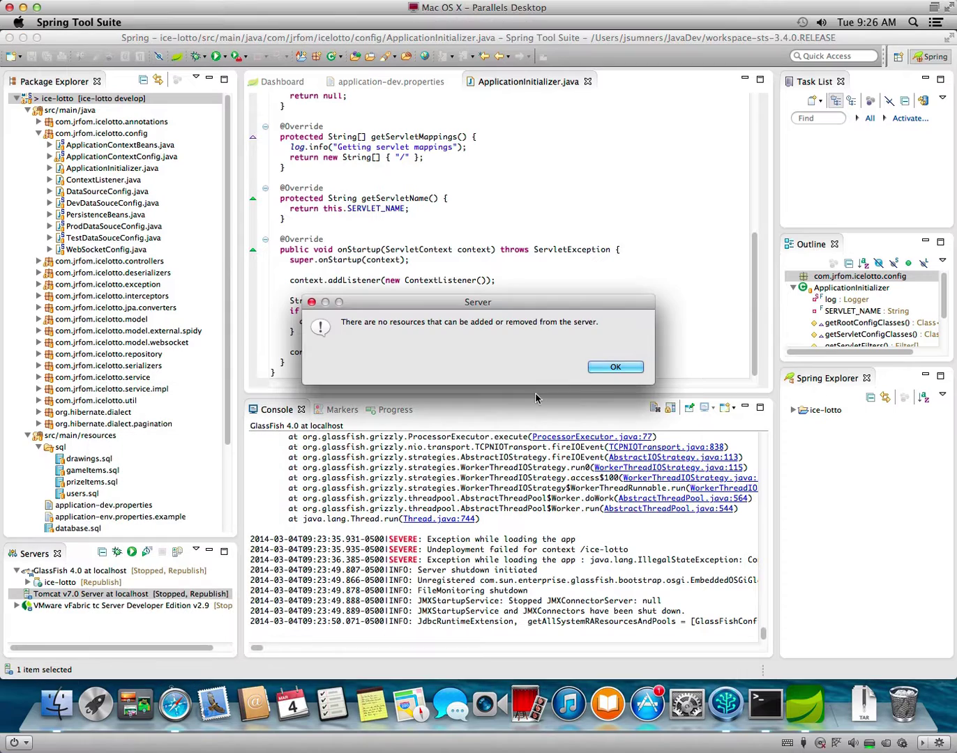
{"action": "left_click", "coordinate": [615, 368]}
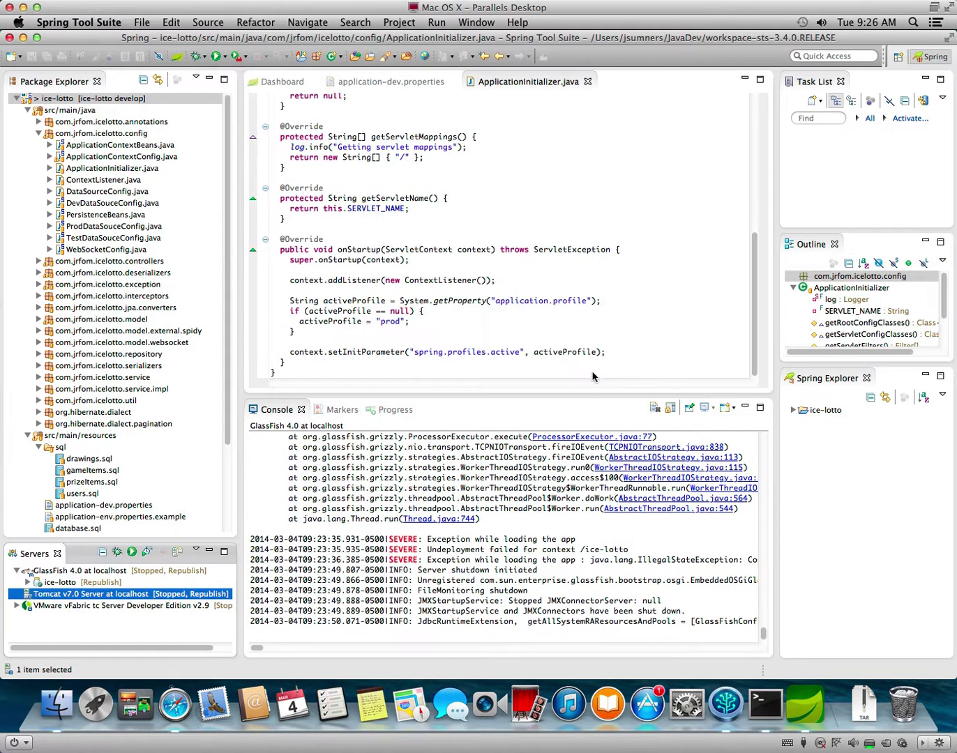
Start a new Apache Tomcat v7.0 Server and begin adding a new runtime environment.
{"action": "right_click", "coordinate": [51, 617]}
{"action": "mouse_move", "coordinate": [99, 624]}
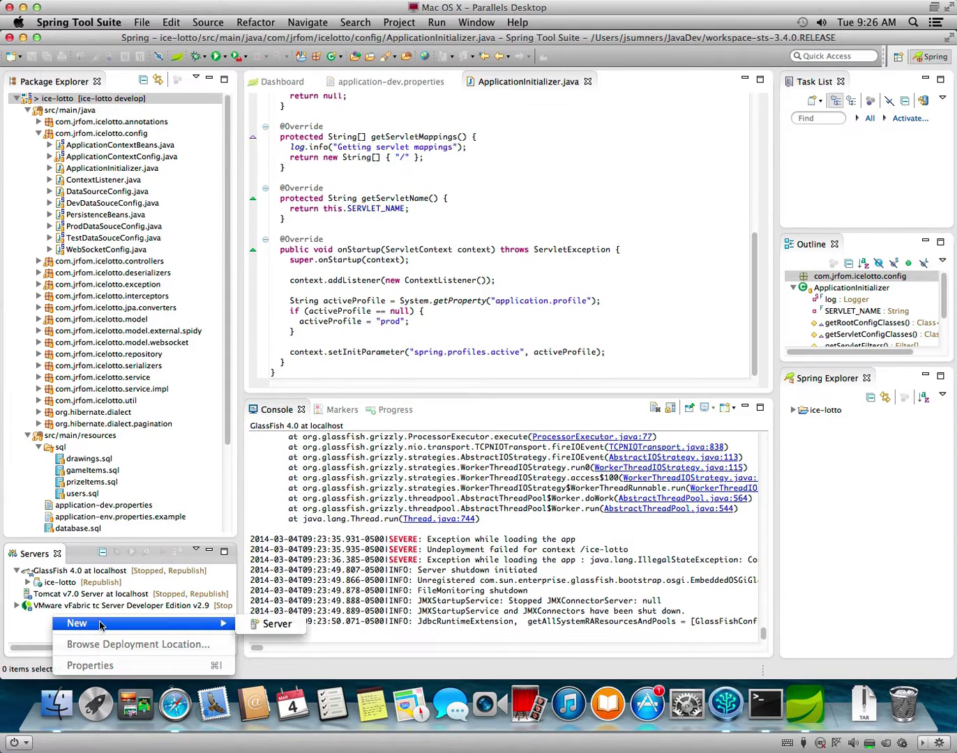
{"action": "left_click", "coordinate": [258, 625]}
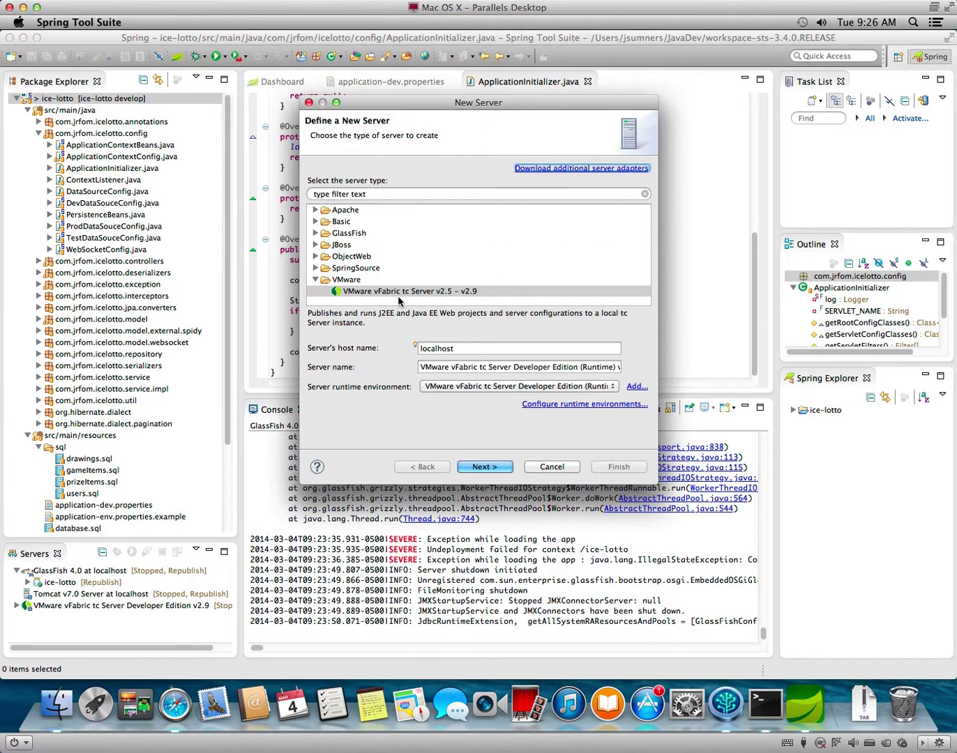
{"action": "left_click", "coordinate": [315, 210]}
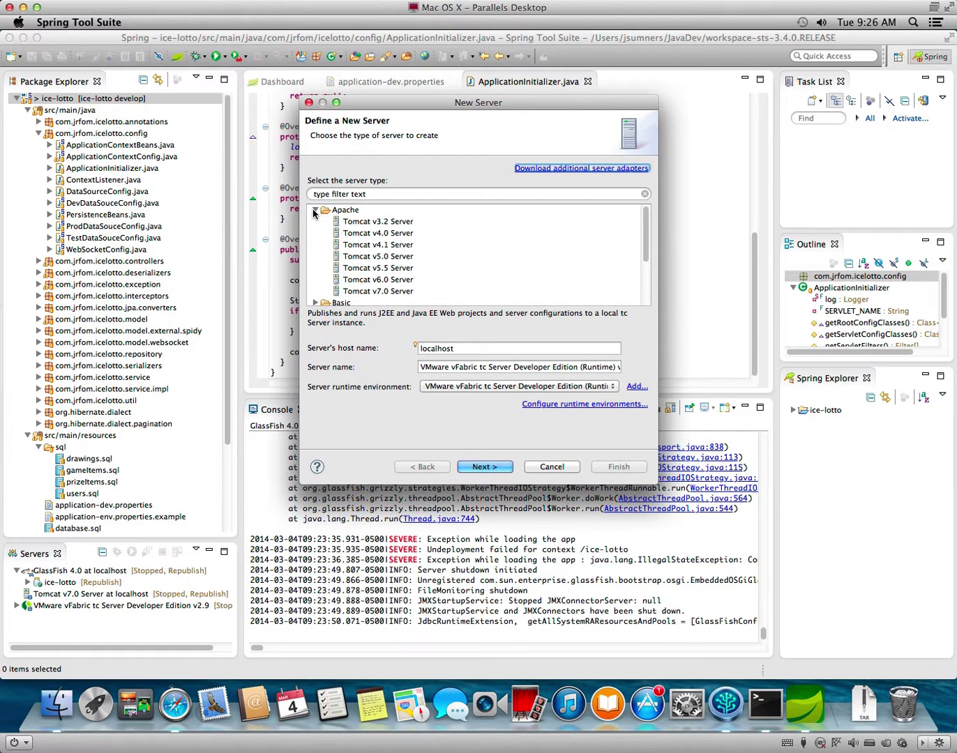
{"action": "left_click", "coordinate": [316, 210]}
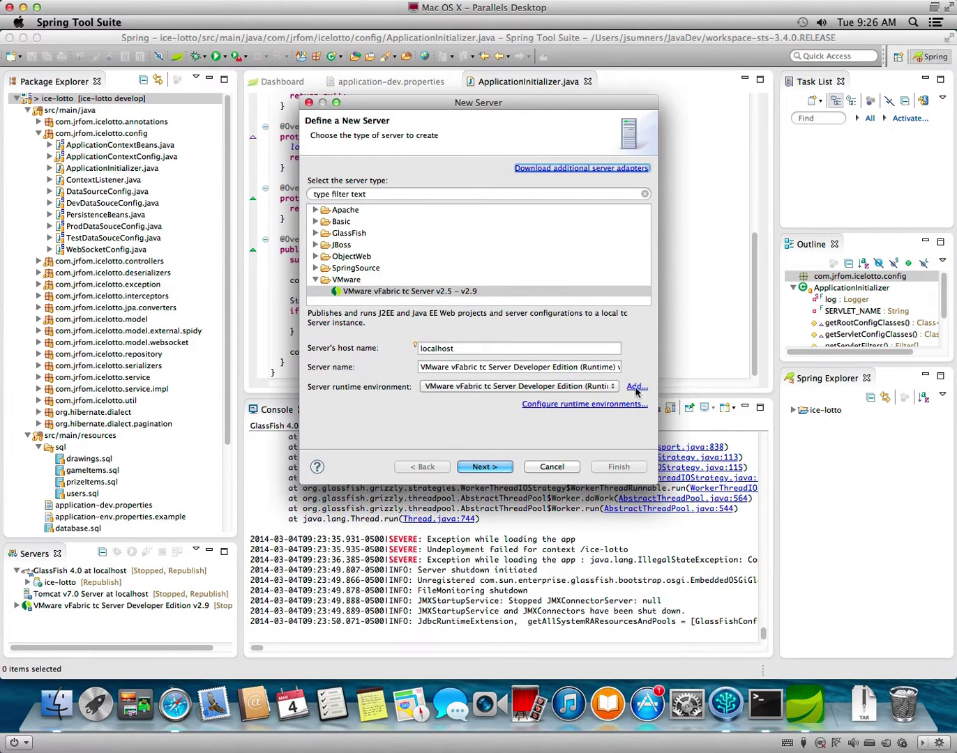
{"action": "left_click", "coordinate": [315, 210]}
{"action": "left_click", "coordinate": [404, 292]}
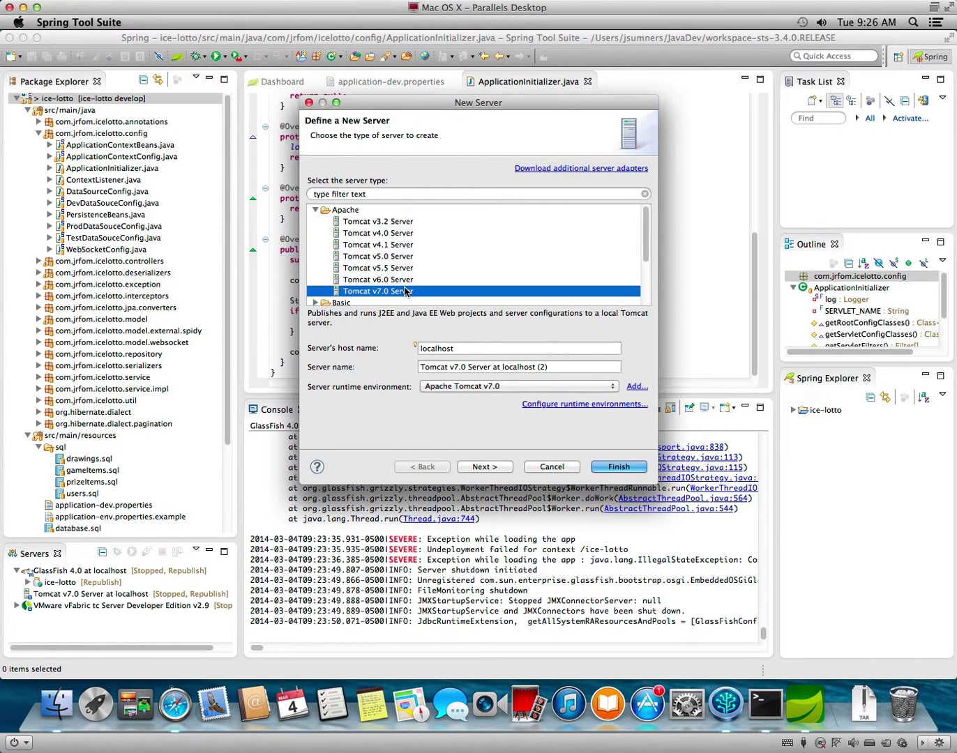
{"action": "left_click", "coordinate": [558, 388]}
{"action": "left_click", "coordinate": [636, 390]}
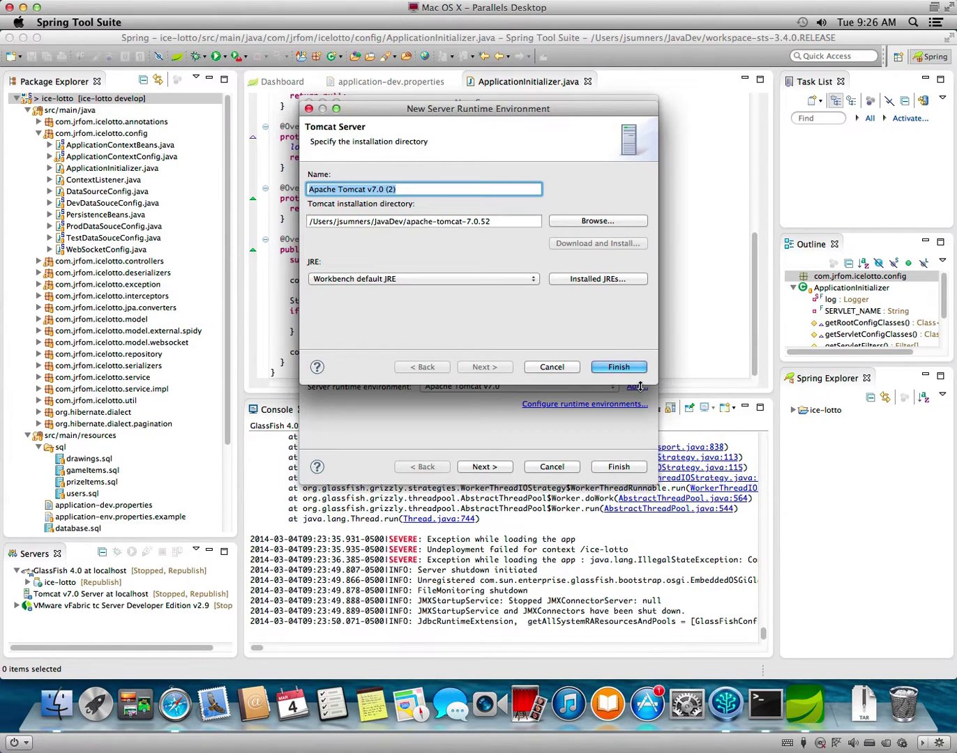
Cancel the new runtime and browse downloadable server adapters without installing any.
{"action": "left_click", "coordinate": [565, 369]}
{"action": "left_click", "coordinate": [557, 171]}
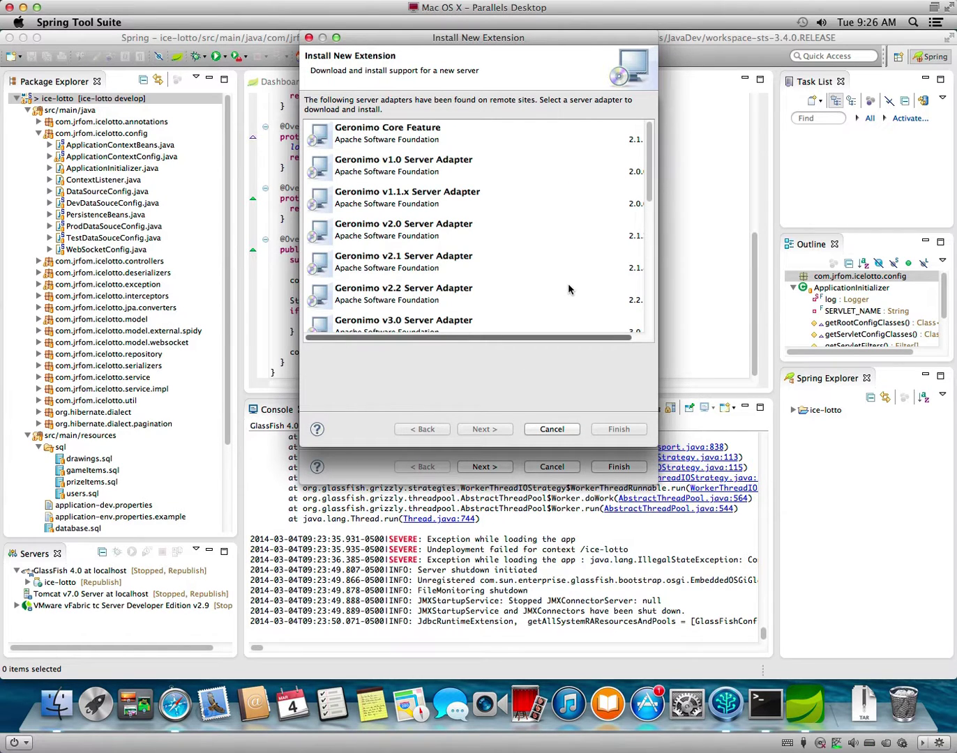
{"action": "scroll", "coordinate": [568, 286], "scroll_direction": "down", "scroll_amount": 3}
{"action": "scroll", "coordinate": [567, 288], "scroll_direction": "down", "scroll_amount": 5}
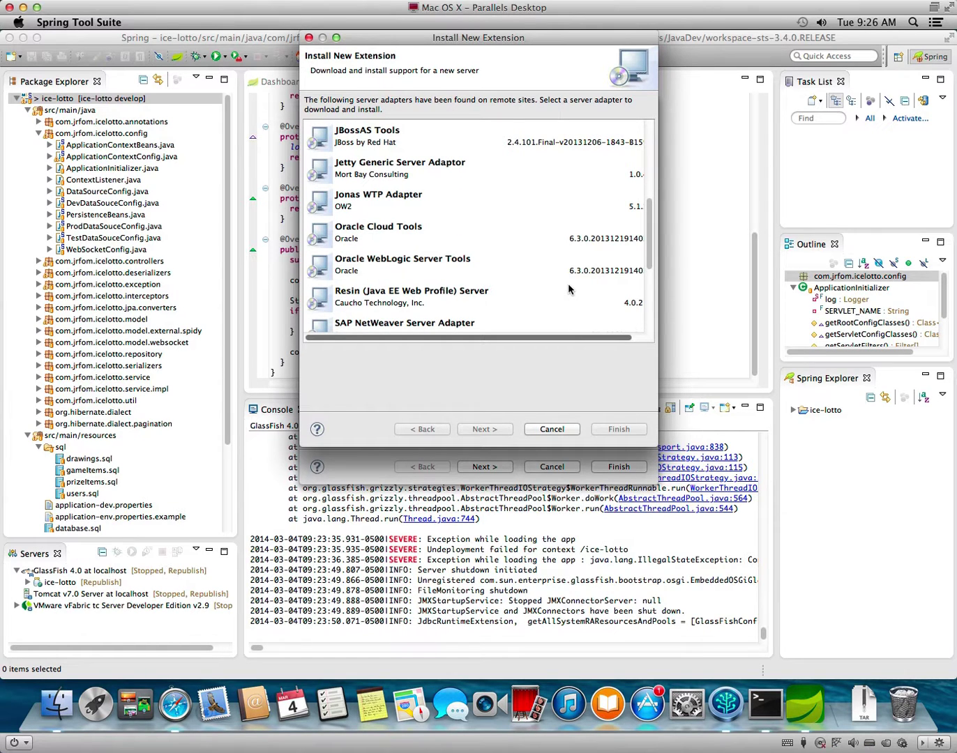
{"action": "scroll", "coordinate": [569, 288], "scroll_direction": "down", "scroll_amount": 4}
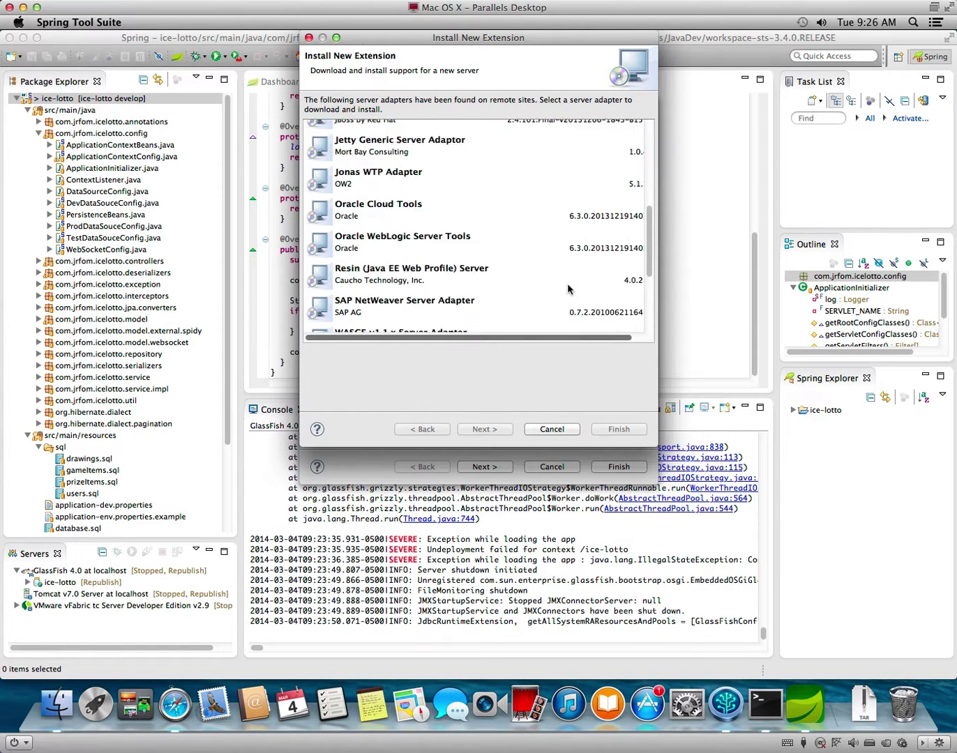
{"action": "scroll", "coordinate": [568, 289], "scroll_direction": "down", "scroll_amount": 3}
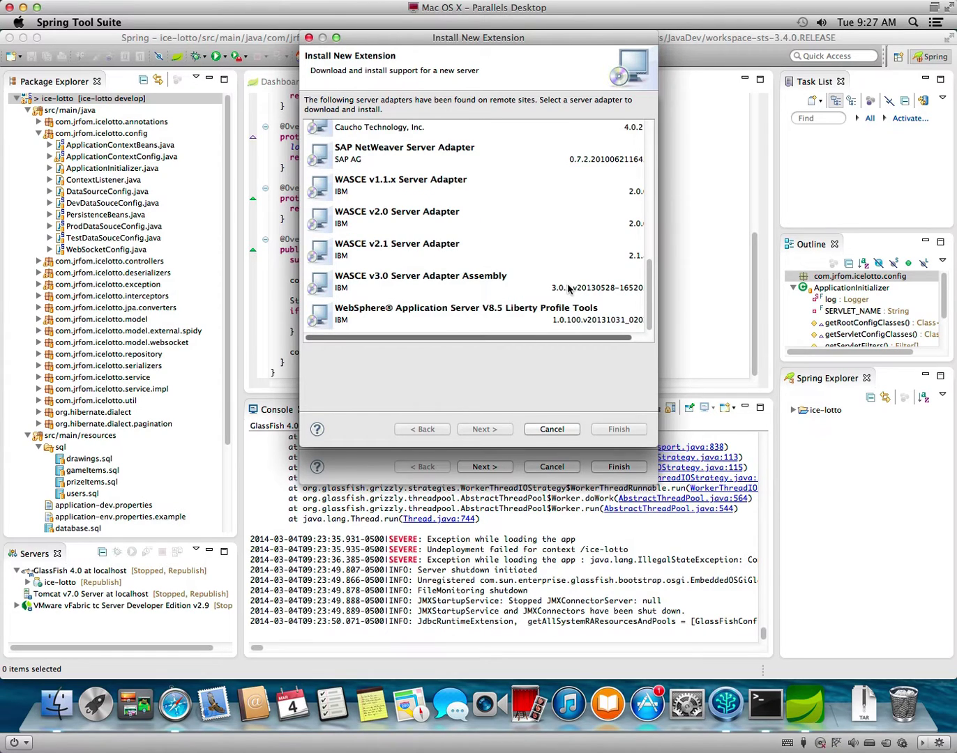
{"action": "scroll", "coordinate": [566, 289], "scroll_direction": "up", "scroll_amount": 15}
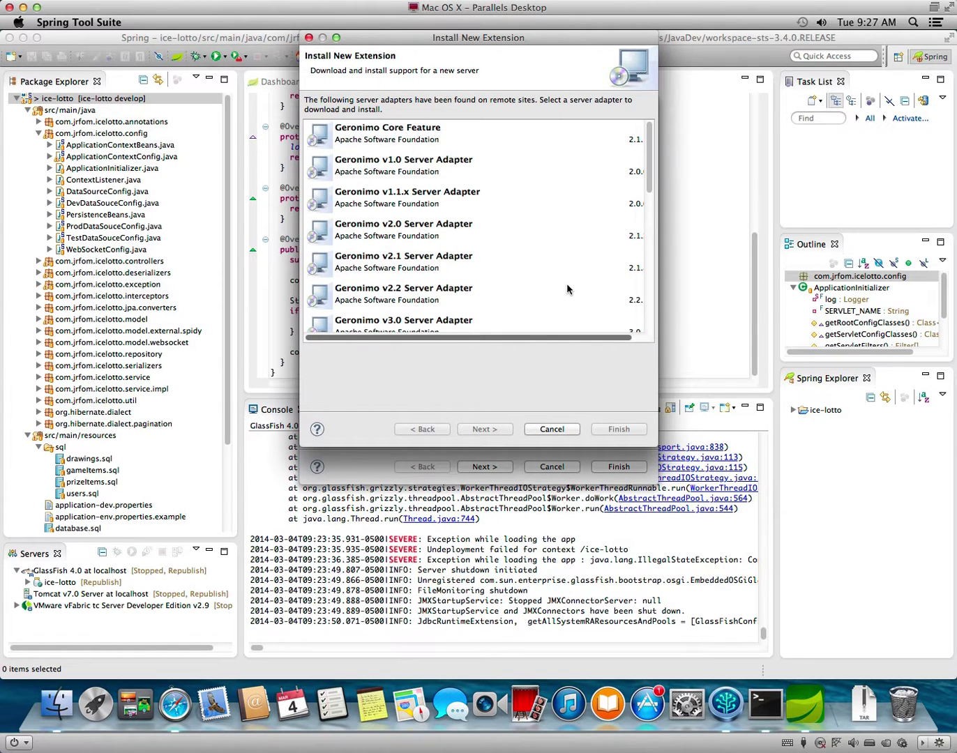
{"action": "scroll", "coordinate": [567, 284], "scroll_direction": "down", "scroll_amount": 15}
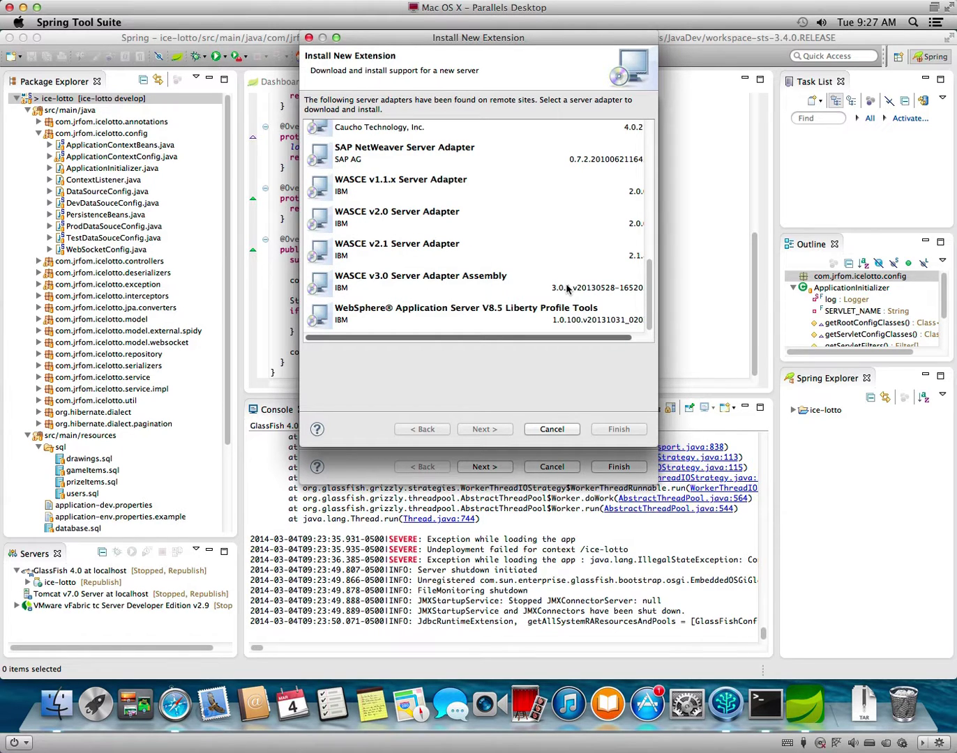
{"action": "left_click", "coordinate": [549, 428]}
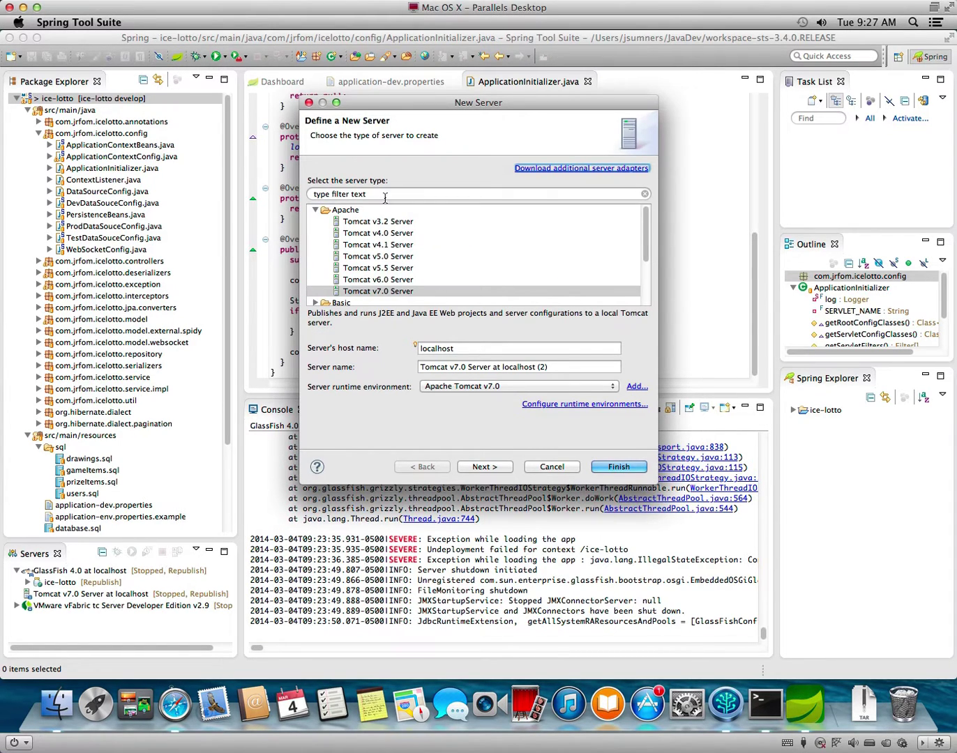
Try the Basic HTTP Server and J2EE Preview server types, finding no Tomcat 8 option.
{"action": "scroll", "coordinate": [443, 281], "scroll_direction": "down", "scroll_amount": 5}
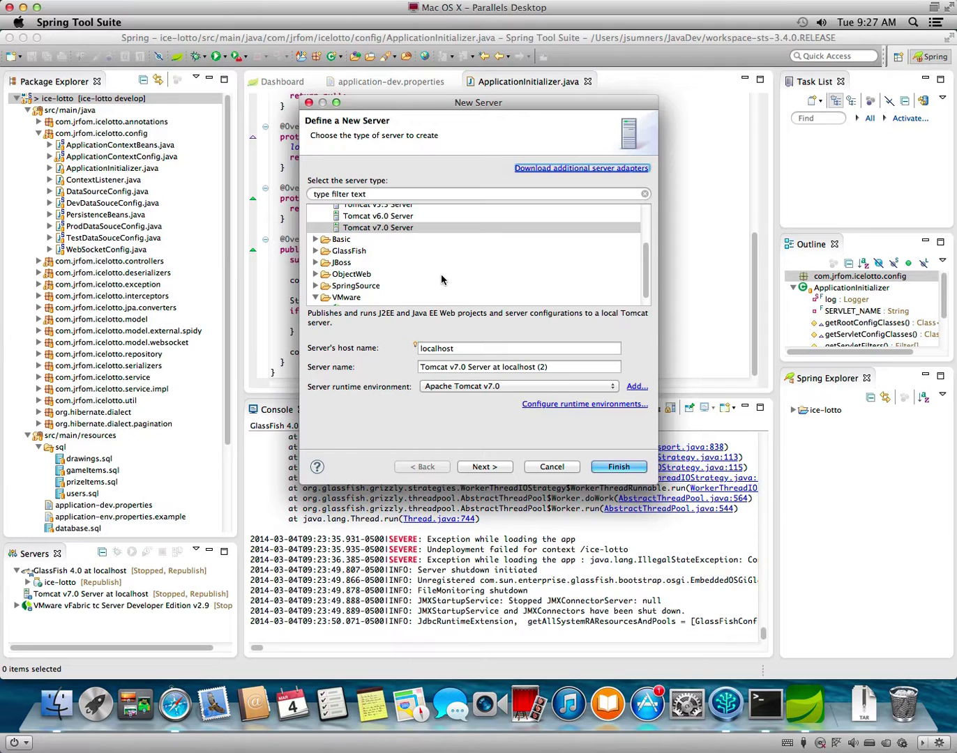
{"action": "left_click", "coordinate": [316, 240]}
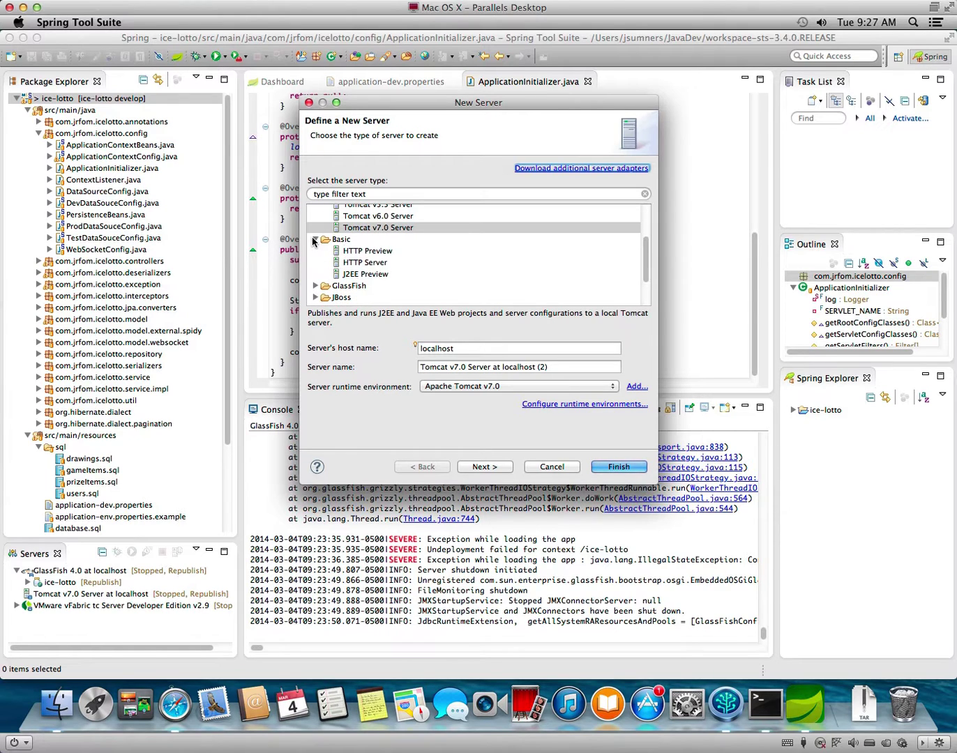
{"action": "left_click", "coordinate": [374, 262]}
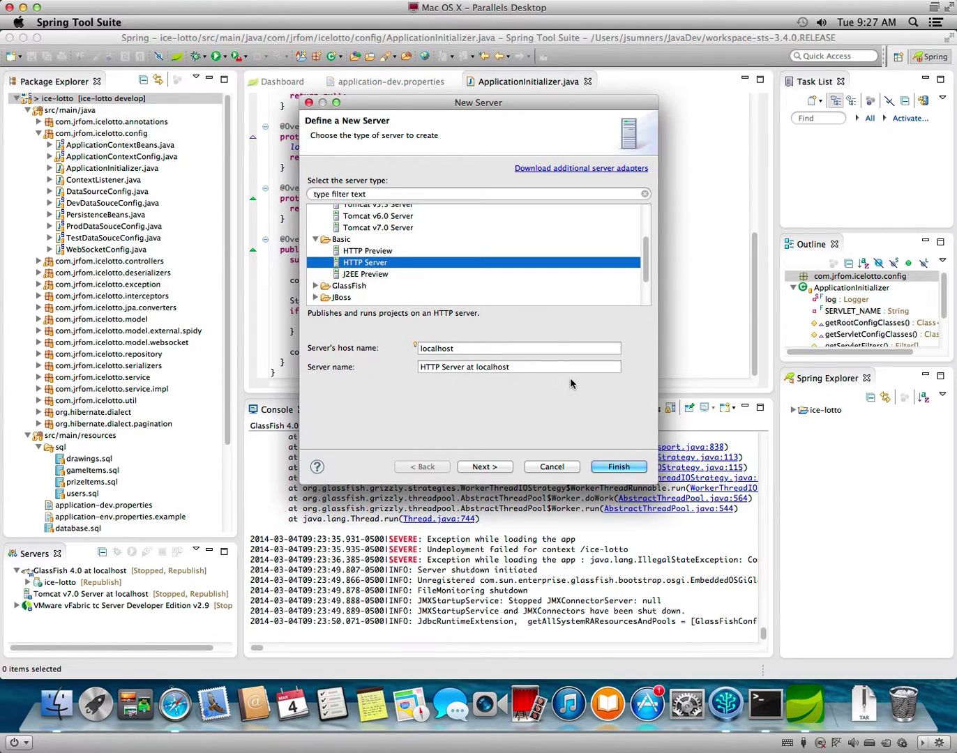
{"action": "left_click", "coordinate": [494, 467]}
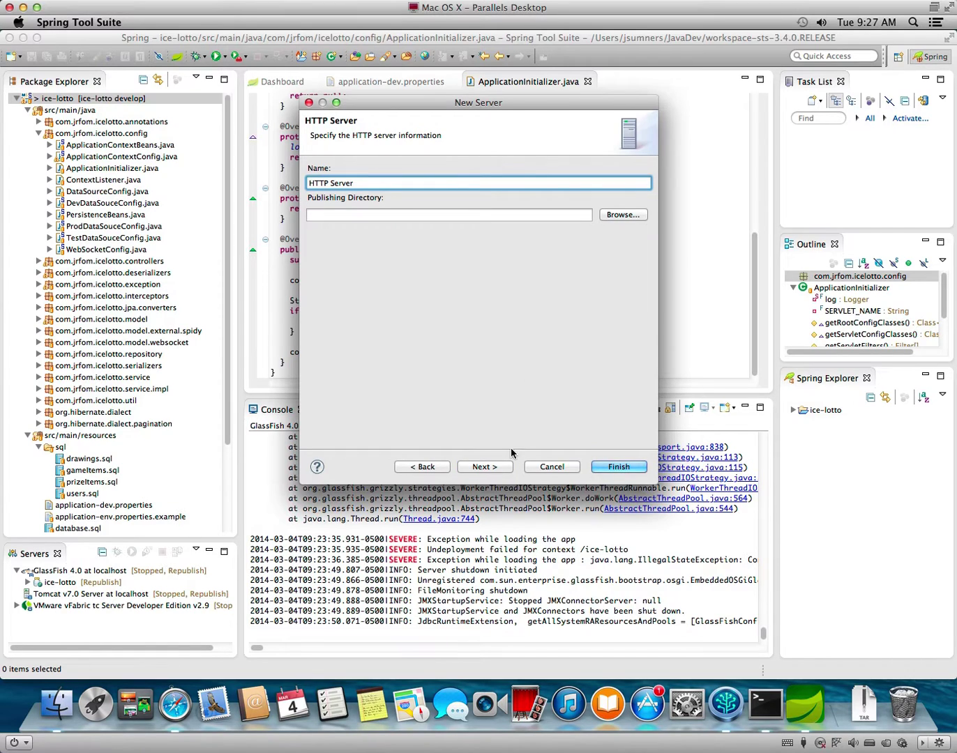
{"action": "left_click", "coordinate": [438, 466]}
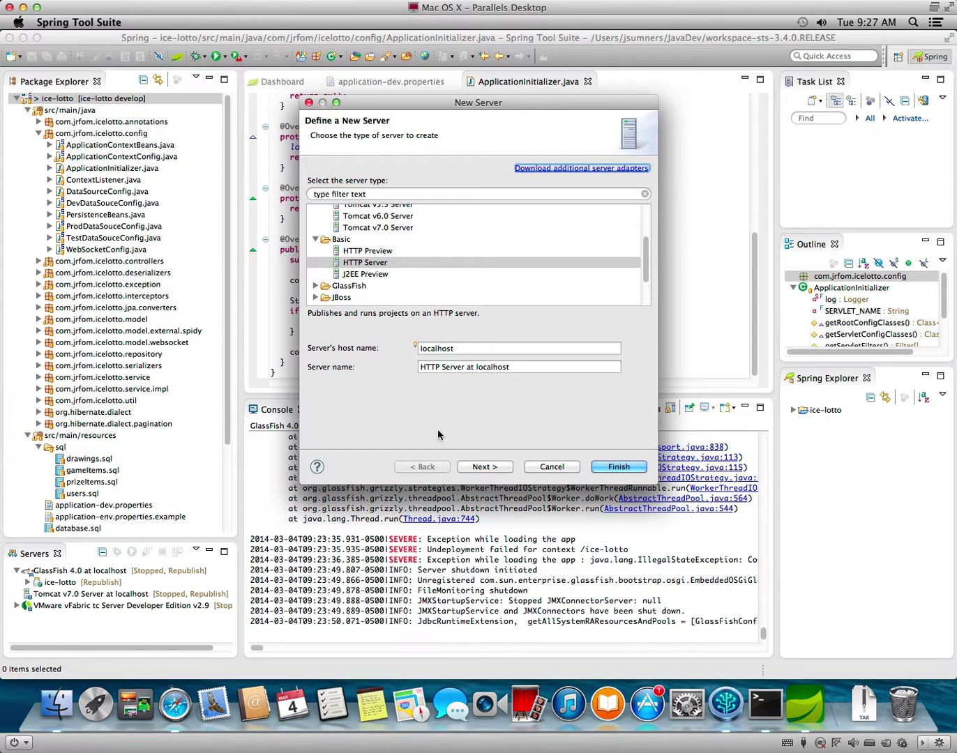
{"action": "left_click", "coordinate": [373, 275]}
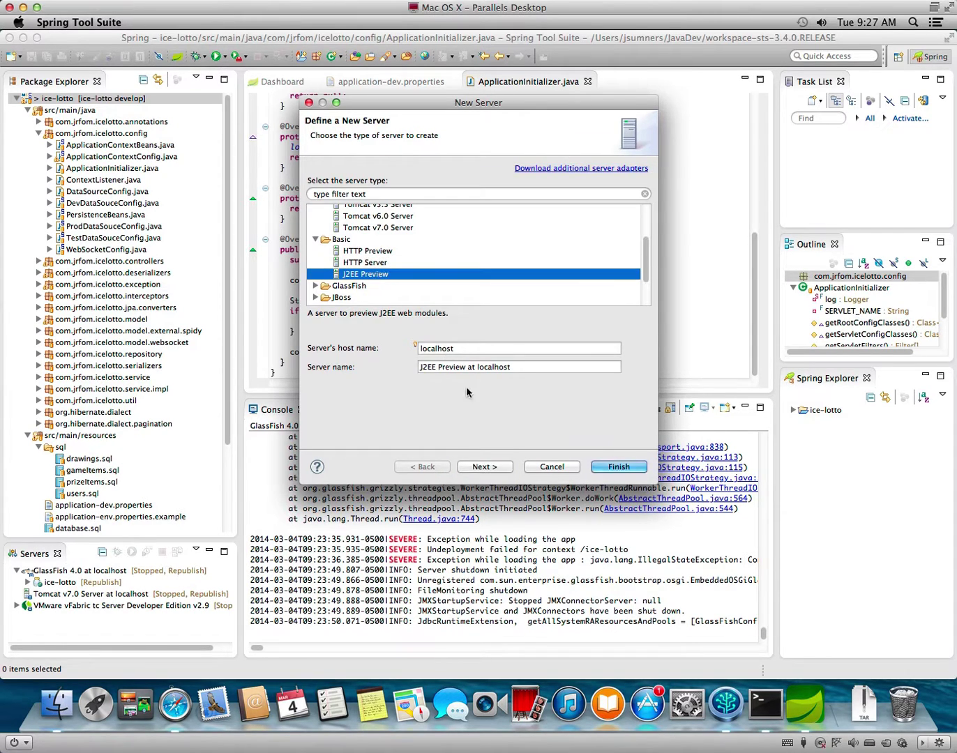
{"action": "left_click", "coordinate": [495, 468]}
{"action": "left_click", "coordinate": [425, 466]}
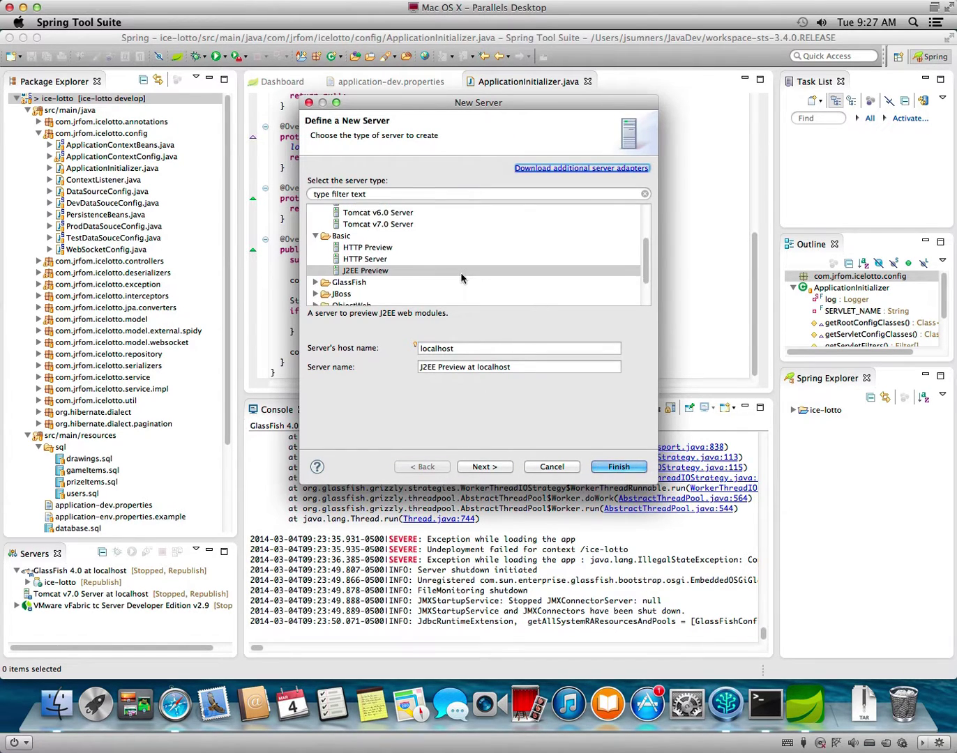
{"action": "scroll", "coordinate": [461, 274], "scroll_direction": "down", "scroll_amount": 3}
{"action": "left_click", "coordinate": [173, 704]}
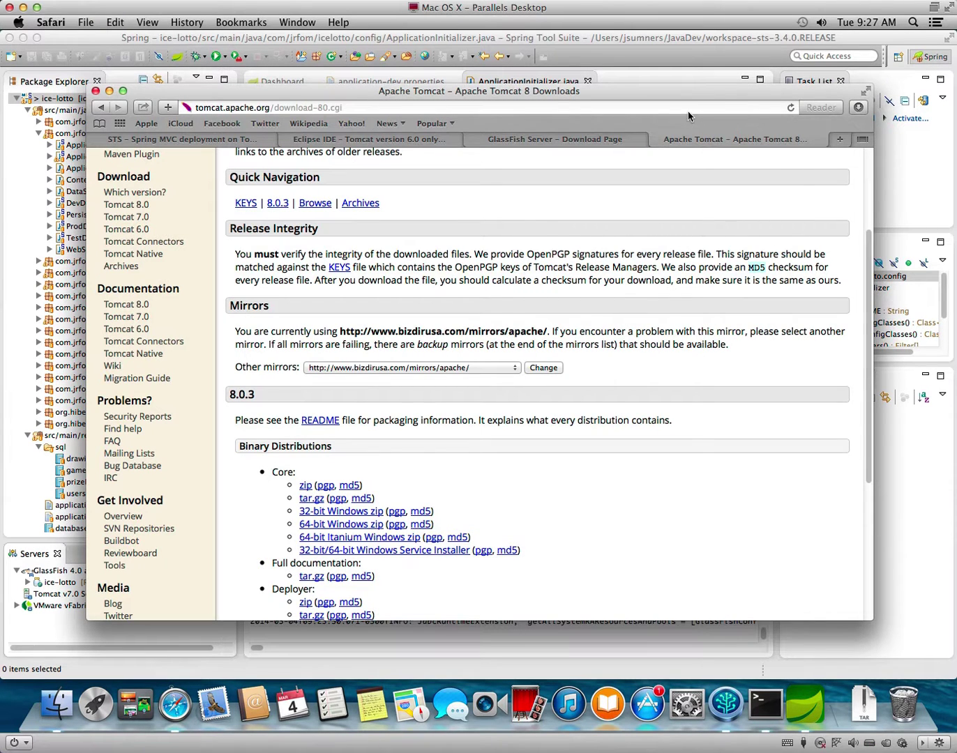
Search 'eclipse tomcat 8' and open the Stack Overflow 'How to use Tomcat 8 in Eclipse?' question.
{"action": "left_click", "coordinate": [688, 109]}
{"action": "type", "text": "eclips"}
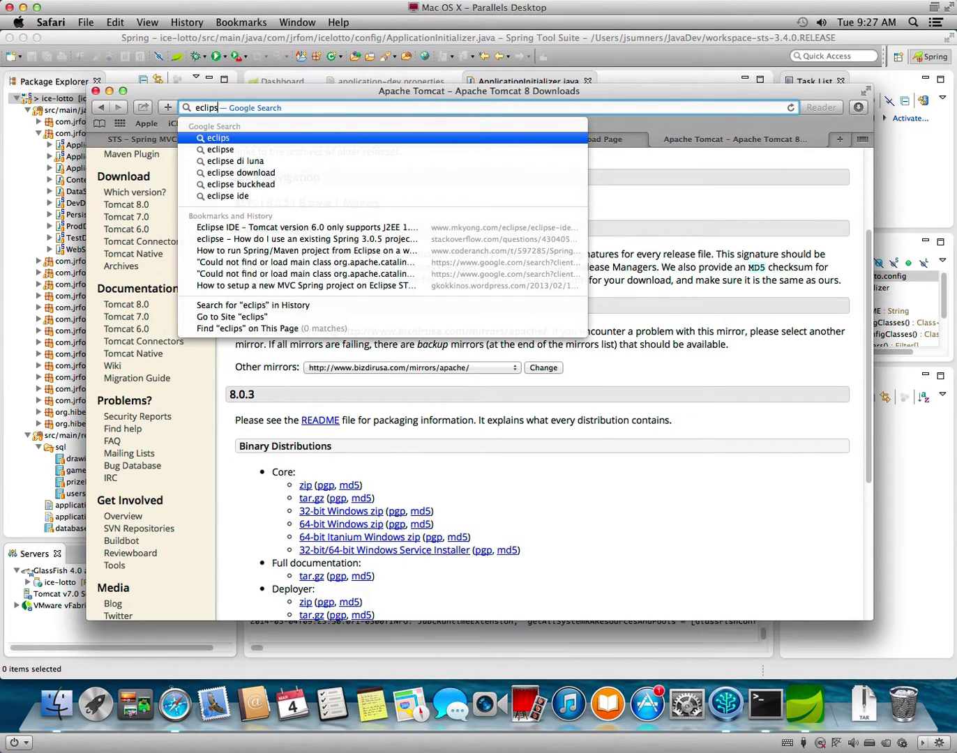
{"action": "type", "text": "e tomcat 8"}
{"action": "key", "text": "Return"}
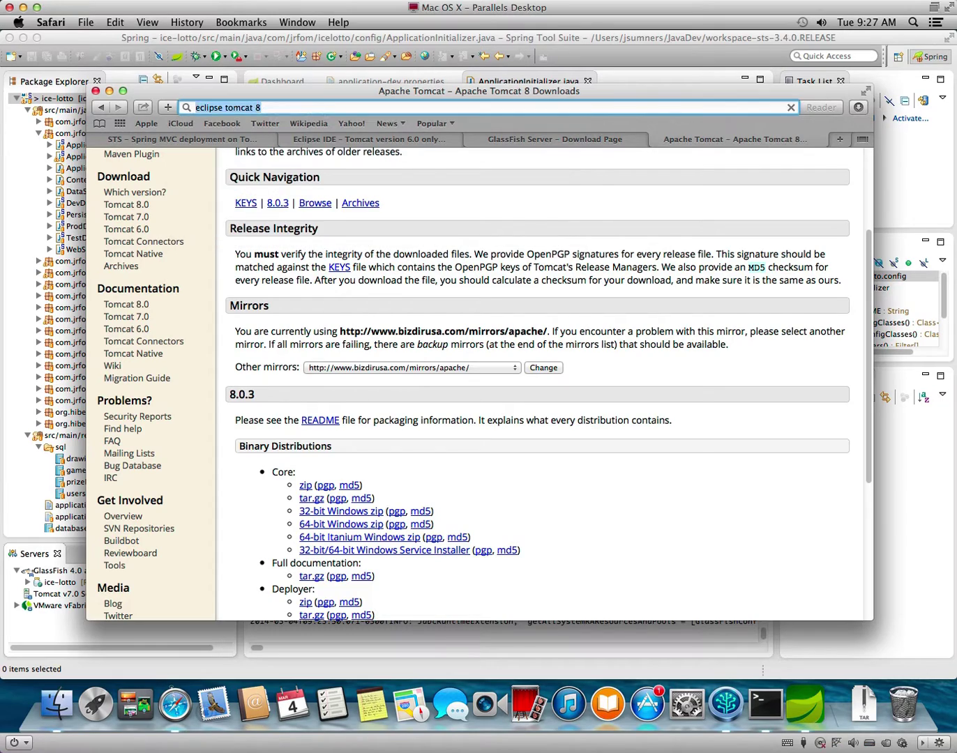
{"action": "left_click", "coordinate": [352, 273]}
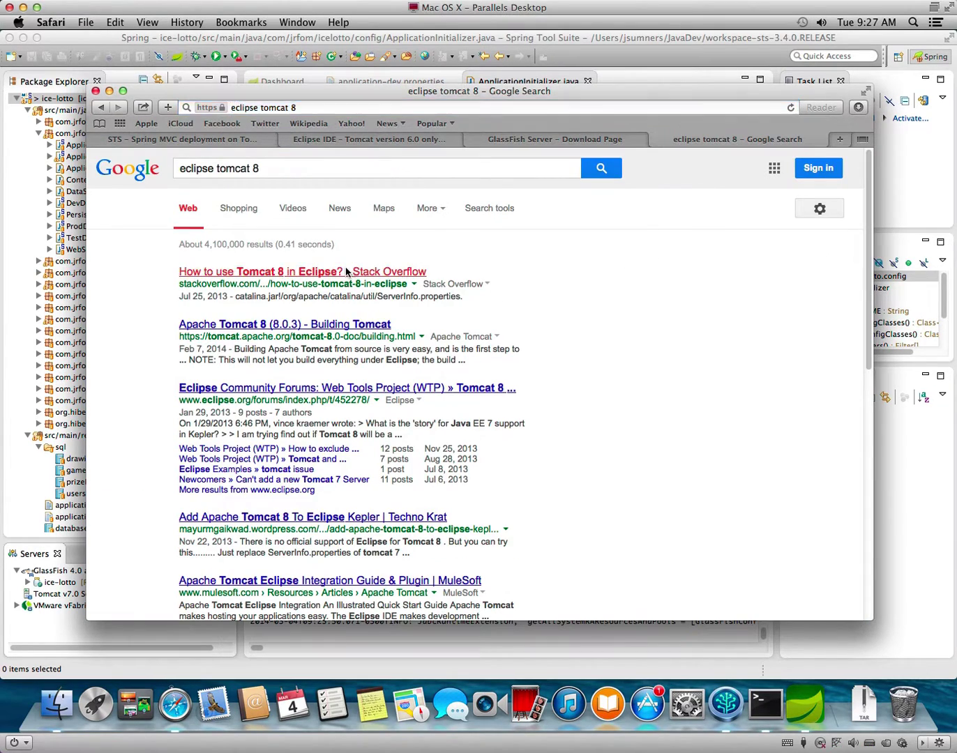
Read the accepted answer and follow its current WTP download link, then go back.
{"action": "scroll", "coordinate": [486, 440], "scroll_direction": "down", "scroll_amount": 15}
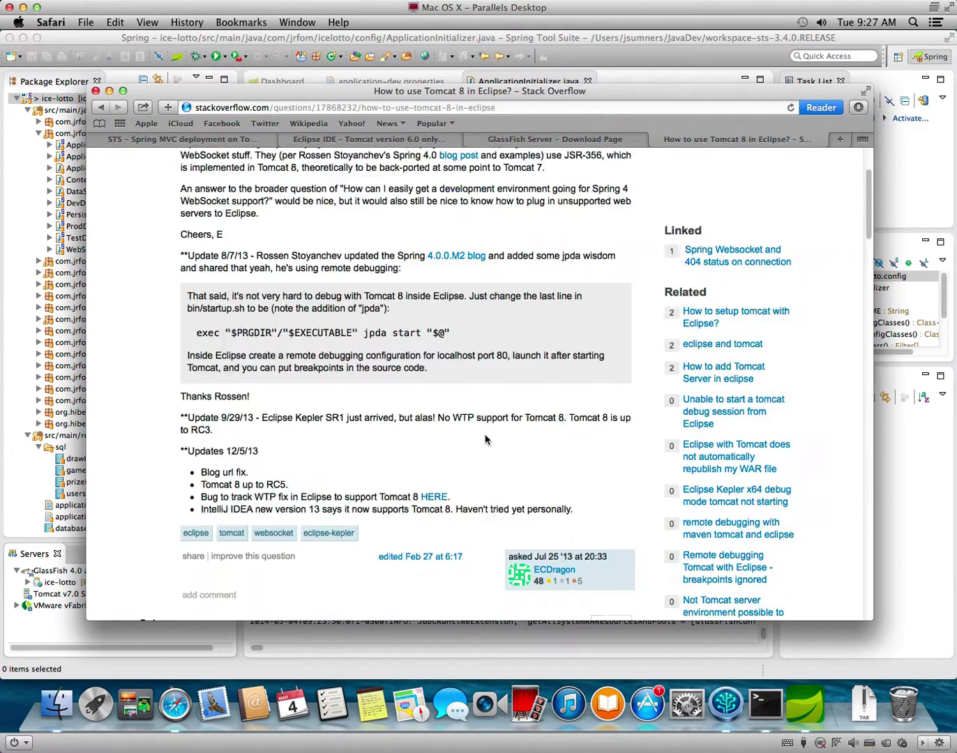
{"action": "scroll", "coordinate": [486, 439], "scroll_direction": "up", "scroll_amount": 5}
{"action": "scroll", "coordinate": [486, 439], "scroll_direction": "down", "scroll_amount": 5}
{"action": "scroll", "coordinate": [486, 437], "scroll_direction": "up", "scroll_amount": 5}
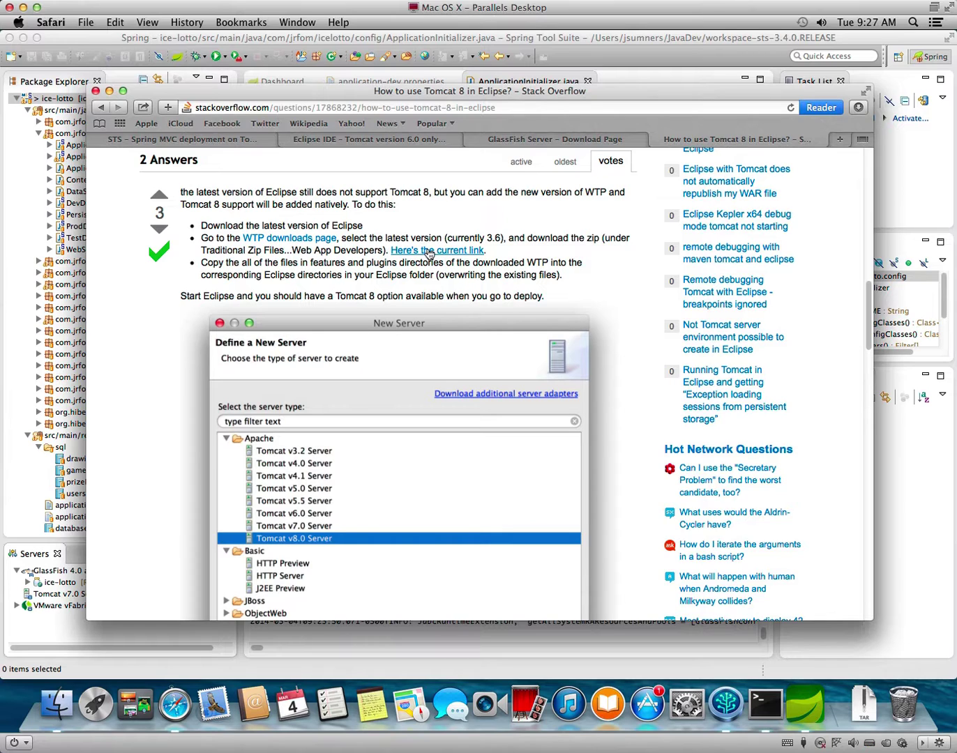
{"action": "left_click", "coordinate": [430, 251]}
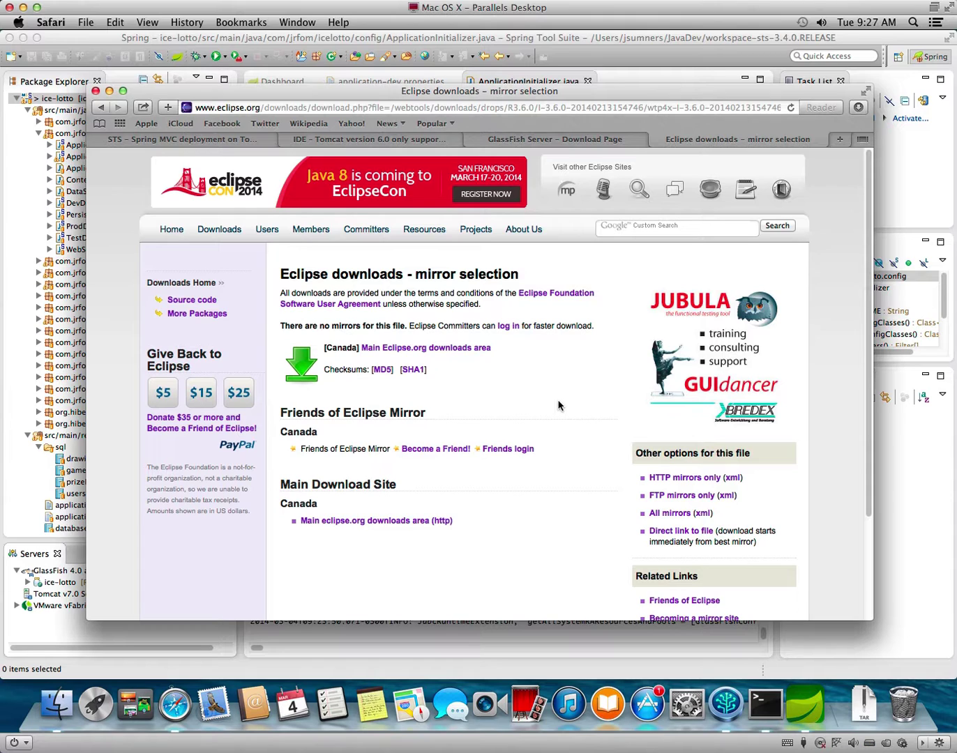
{"action": "right_click", "coordinate": [531, 382]}
Open the WTP downloads page and its 3.5.2 release build page.
{"action": "left_click", "coordinate": [537, 388]}
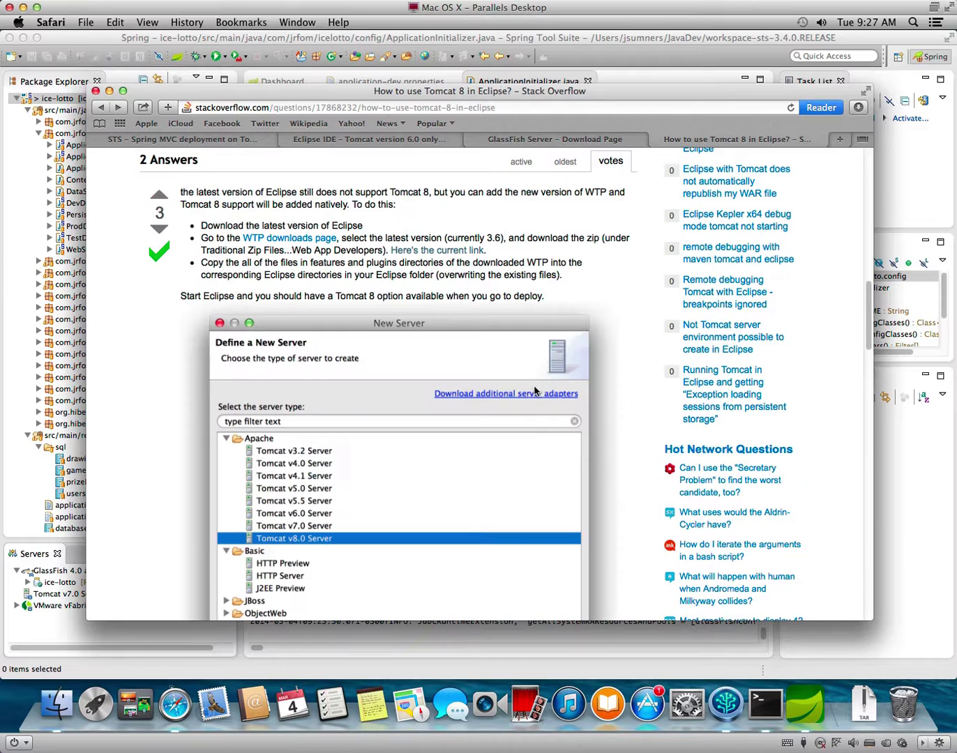
{"action": "left_click", "coordinate": [266, 242]}
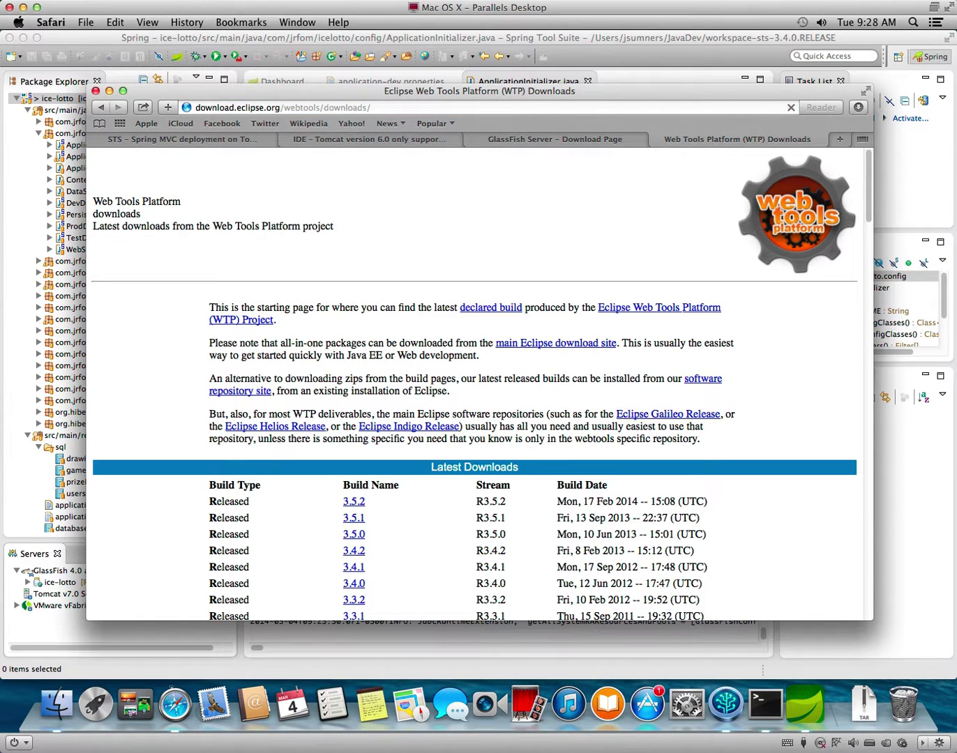
{"action": "scroll", "coordinate": [474, 450], "scroll_direction": "down", "scroll_amount": 3}
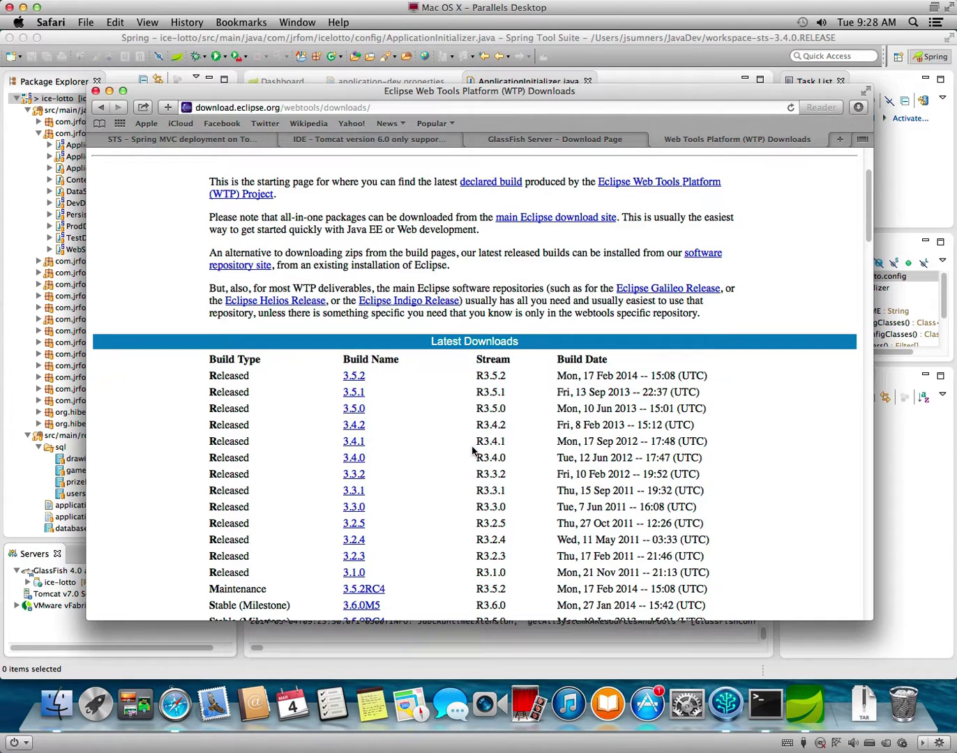
{"action": "scroll", "coordinate": [472, 449], "scroll_direction": "up", "scroll_amount": 3}
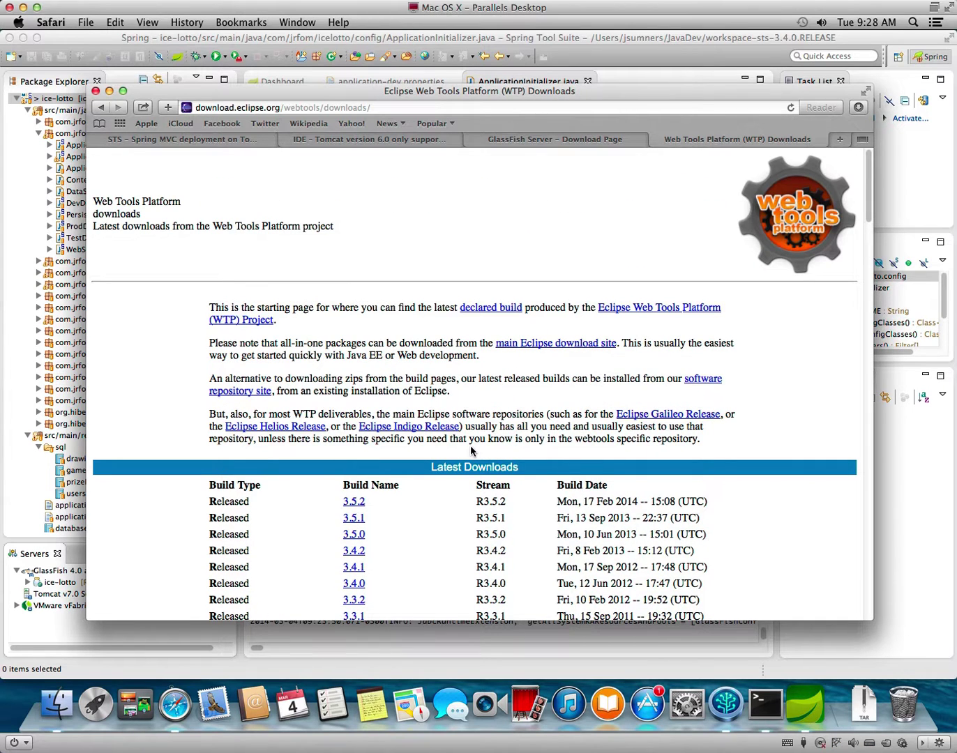
{"action": "scroll", "coordinate": [471, 444], "scroll_direction": "down", "scroll_amount": 15}
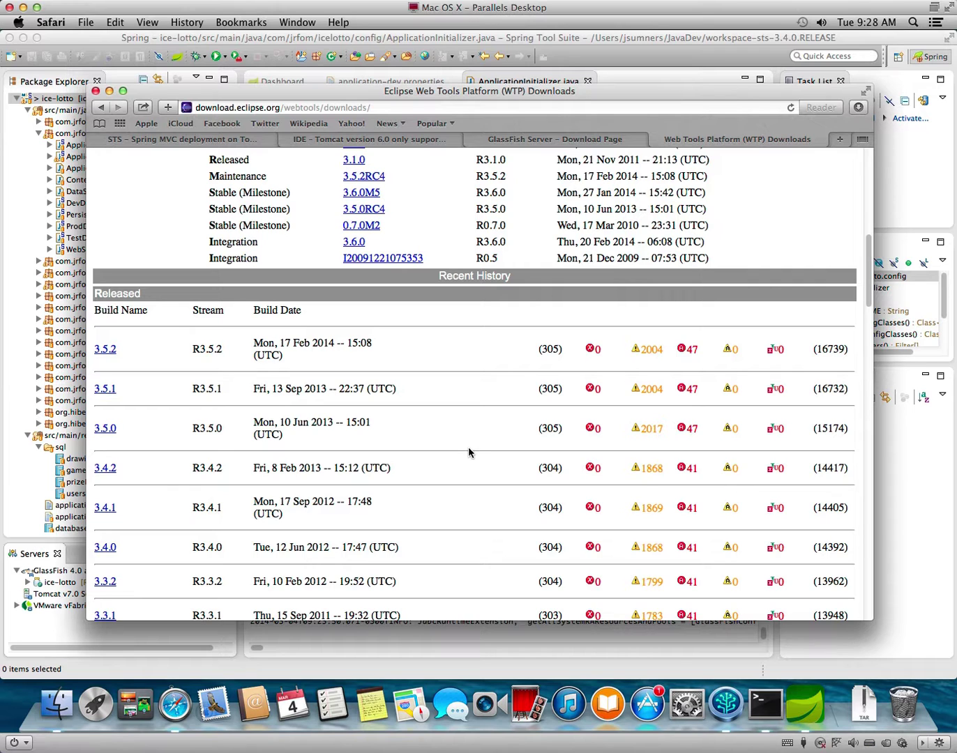
{"action": "scroll", "coordinate": [468, 450], "scroll_direction": "up", "scroll_amount": 15}
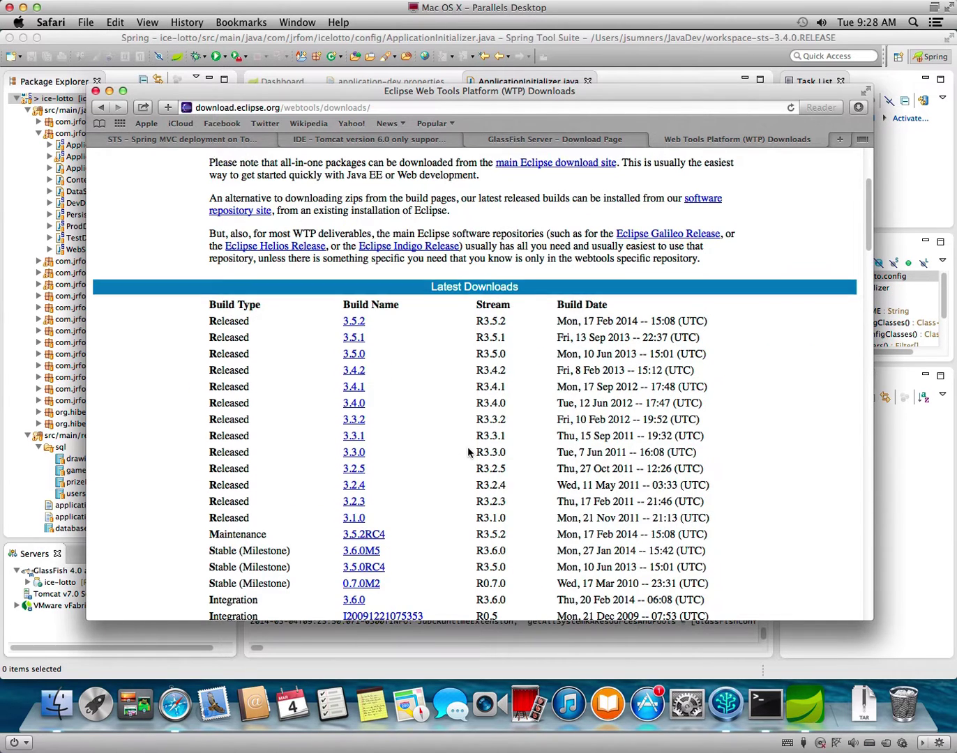
{"action": "scroll", "coordinate": [466, 450], "scroll_direction": "down", "scroll_amount": 15}
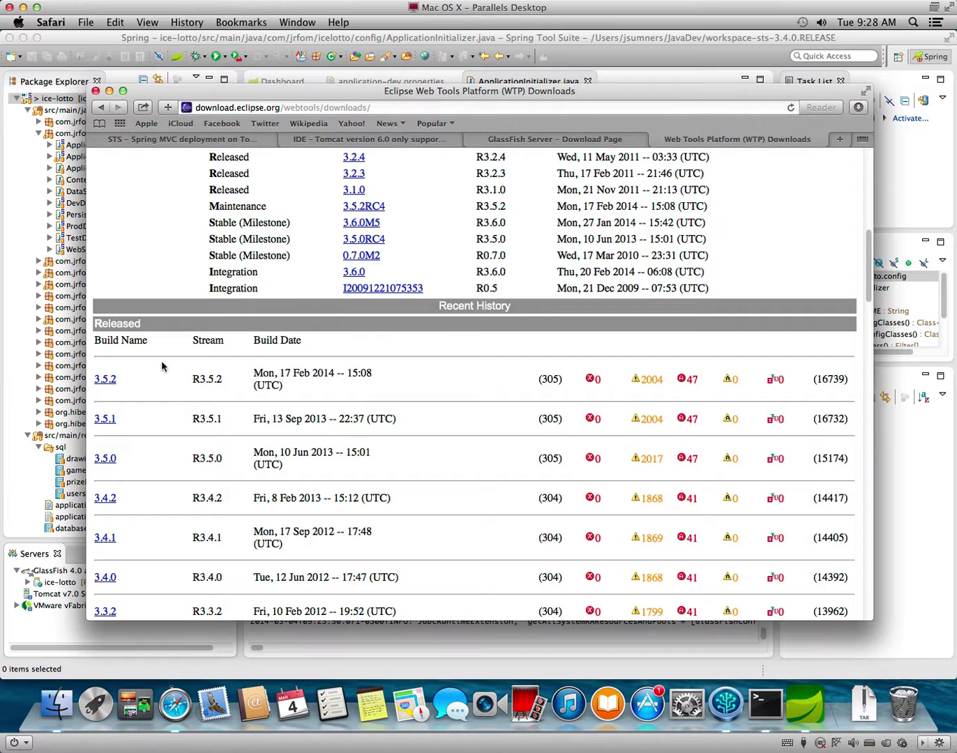
{"action": "left_click", "coordinate": [103, 382]}
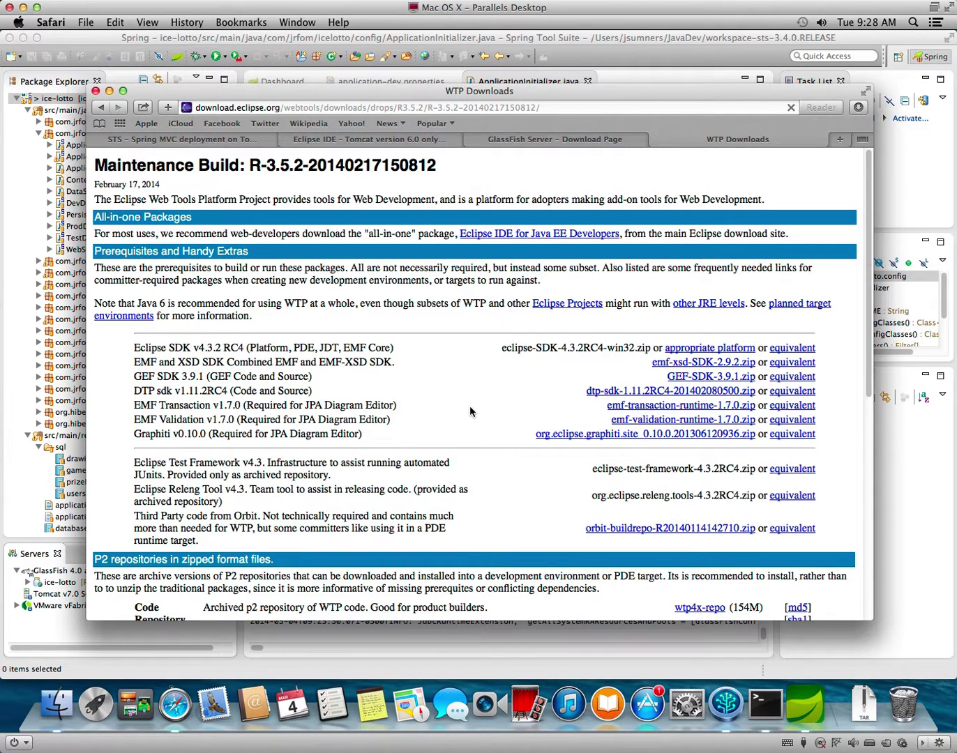
Download the wtp4x-R-3.5.2 Web App zip from the OSU mirror.
{"action": "scroll", "coordinate": [467, 405], "scroll_direction": "down", "scroll_amount": 10}
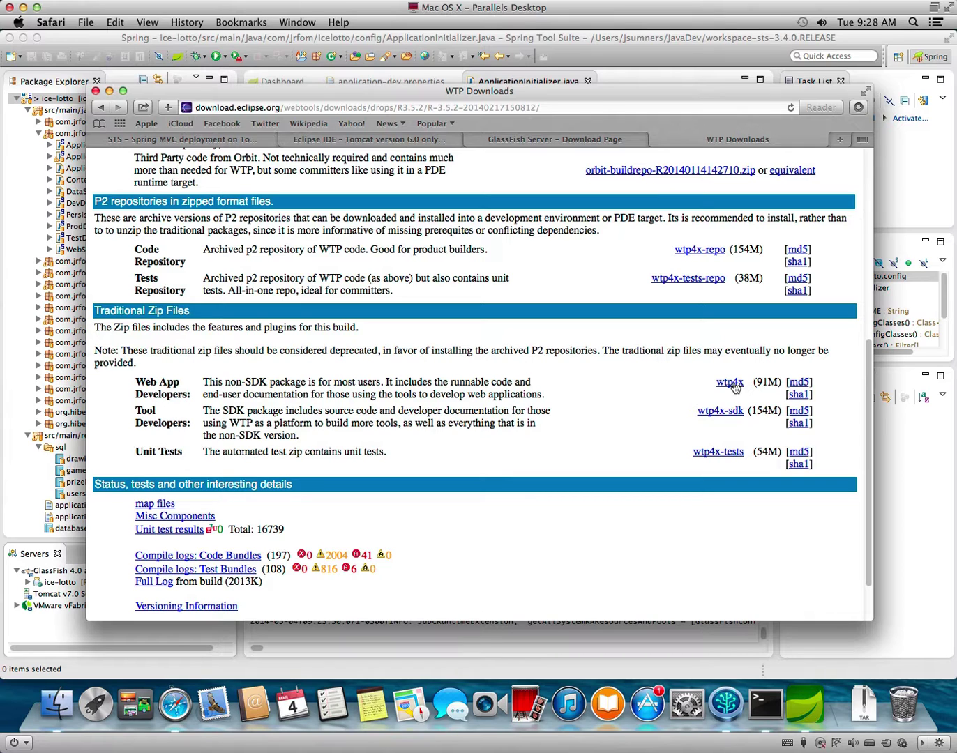
{"action": "left_click", "coordinate": [731, 384]}
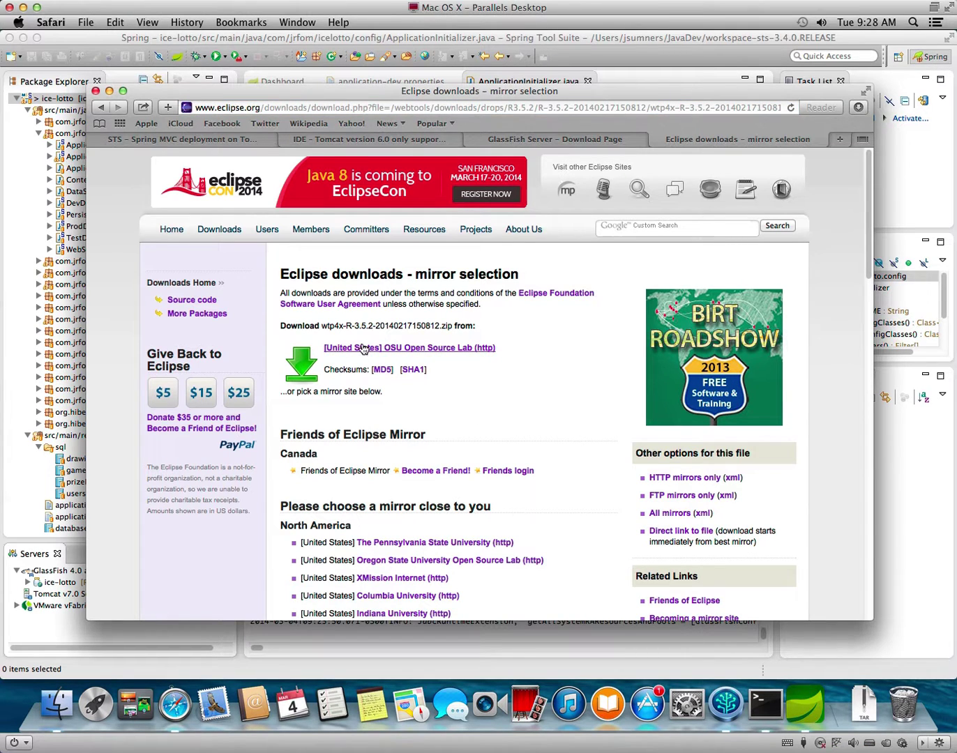
{"action": "left_click", "coordinate": [425, 348]}
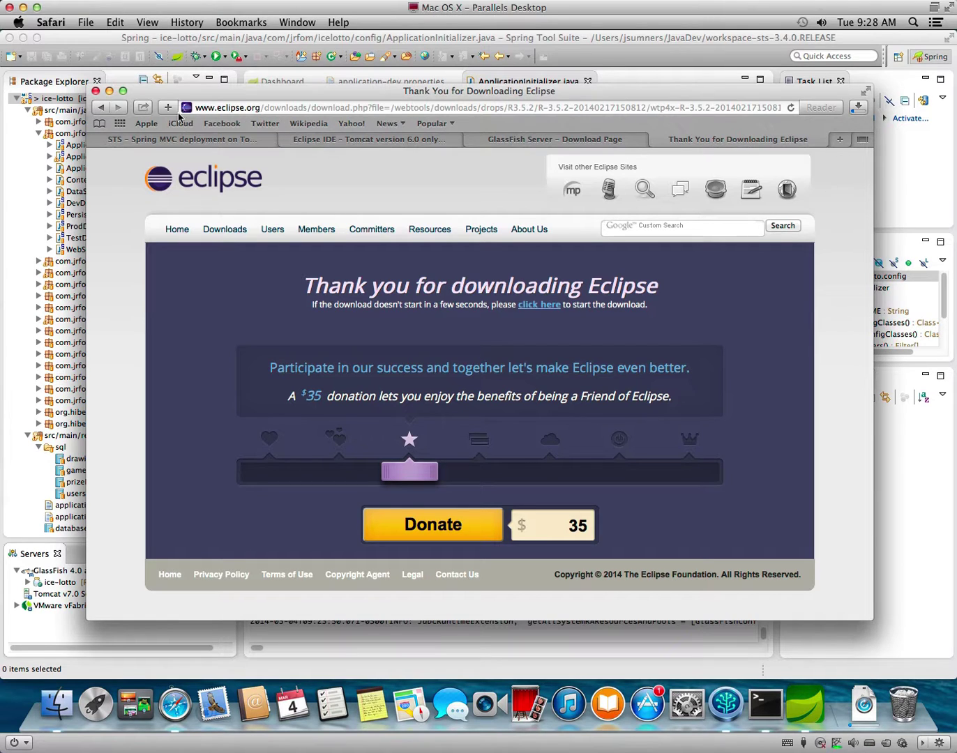
Return to the Stack Overflow Tomcat 8 answer from Safari's history and reread it.
{"action": "left_click", "coordinate": [101, 108]}
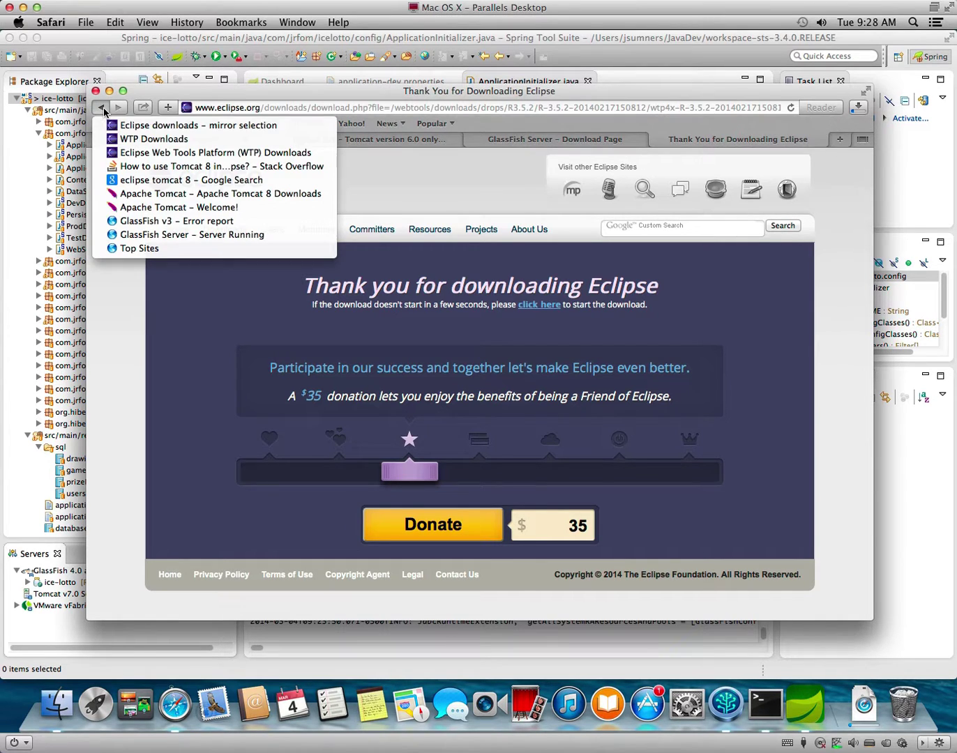
{"action": "left_click", "coordinate": [140, 168]}
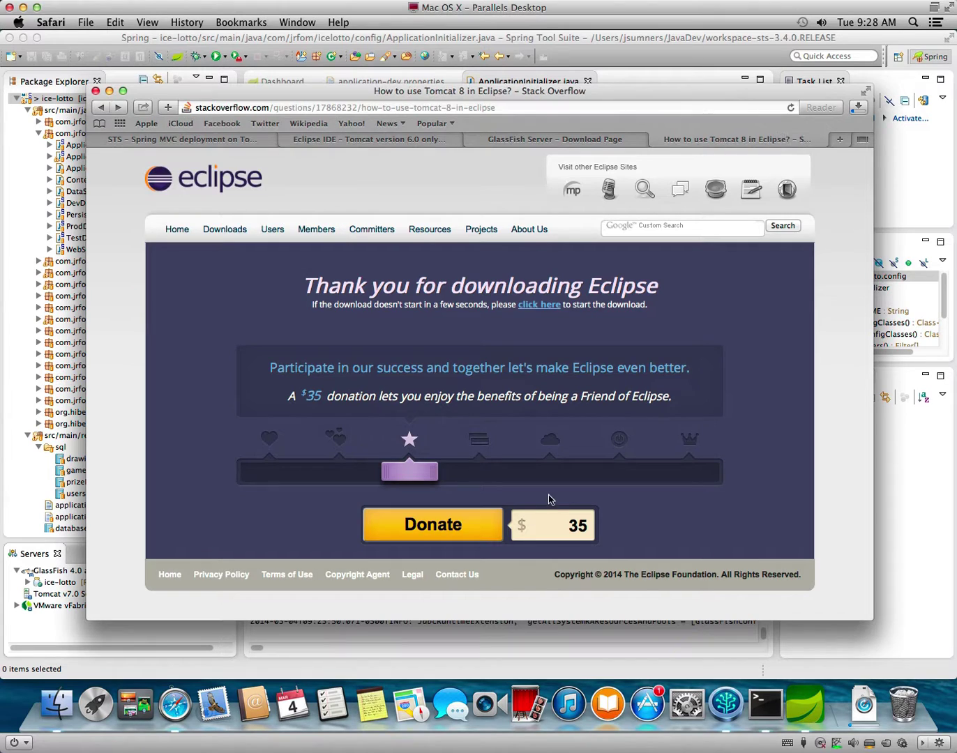
{"action": "scroll", "coordinate": [549, 501], "scroll_direction": "down", "scroll_amount": 5}
{"action": "scroll", "coordinate": [549, 501], "scroll_direction": "up", "scroll_amount": 4}
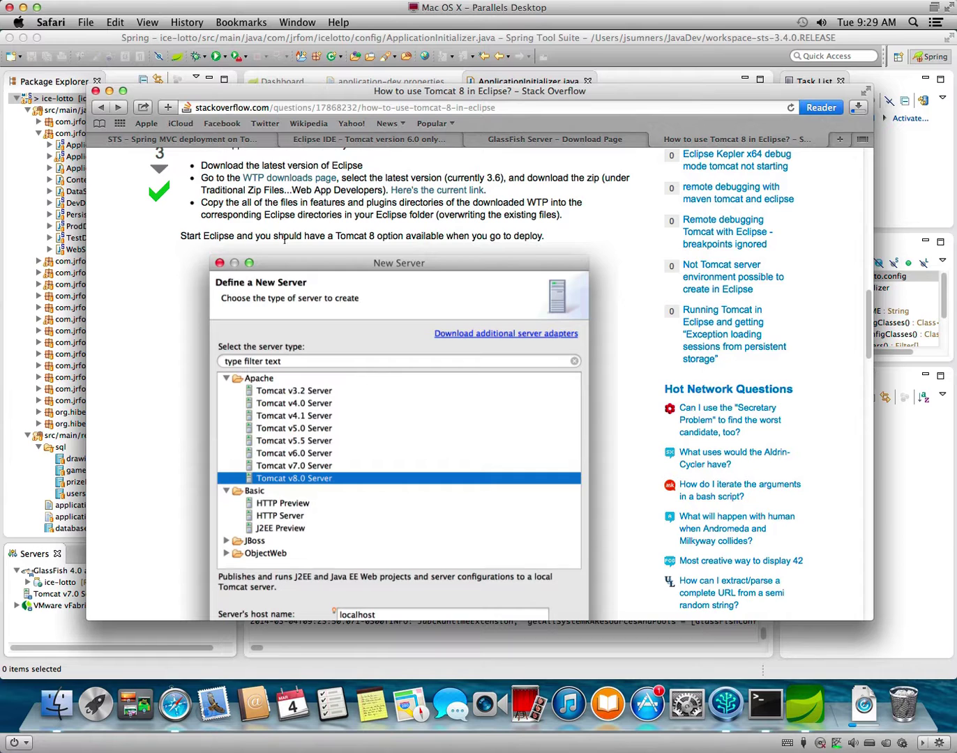
{"action": "scroll", "coordinate": [610, 335], "scroll_direction": "down", "scroll_amount": 1}
{"action": "scroll", "coordinate": [610, 329], "scroll_direction": "down", "scroll_amount": 2}
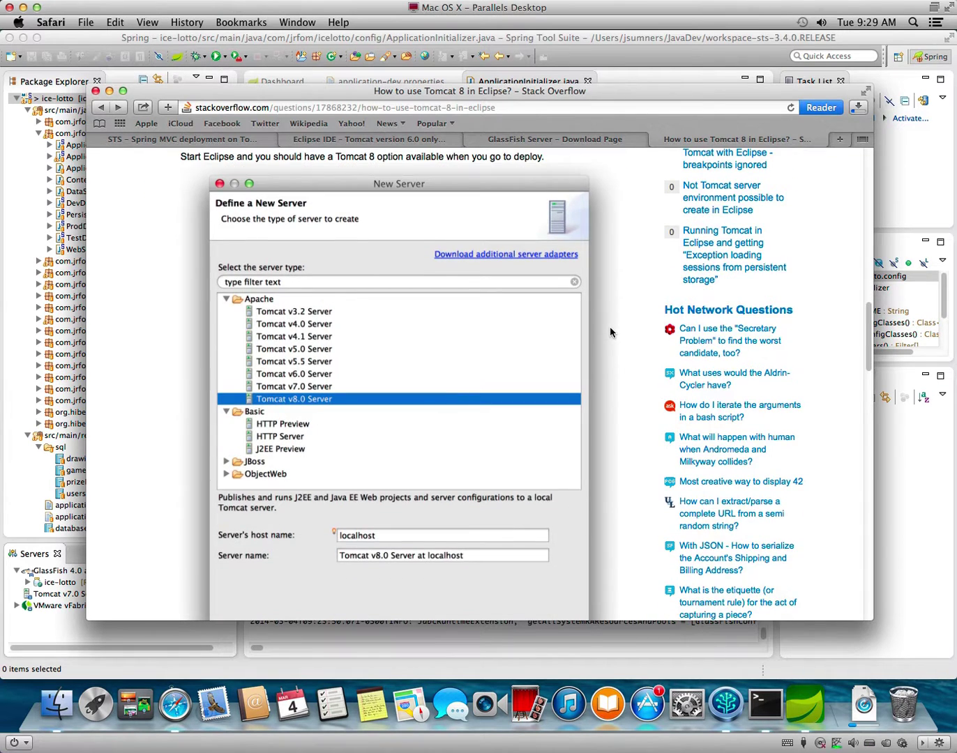
{"action": "scroll", "coordinate": [609, 326], "scroll_direction": "up", "scroll_amount": 5}
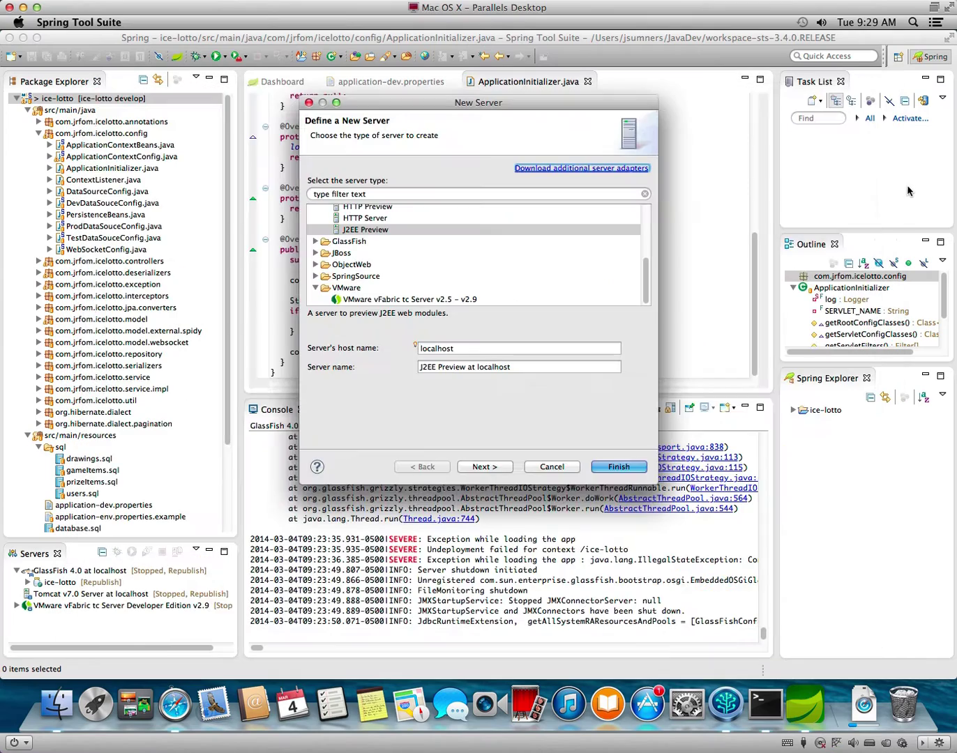
Cancel the New Server wizard and quit Spring Tool Suite.
{"action": "left_click", "coordinate": [909, 187]}
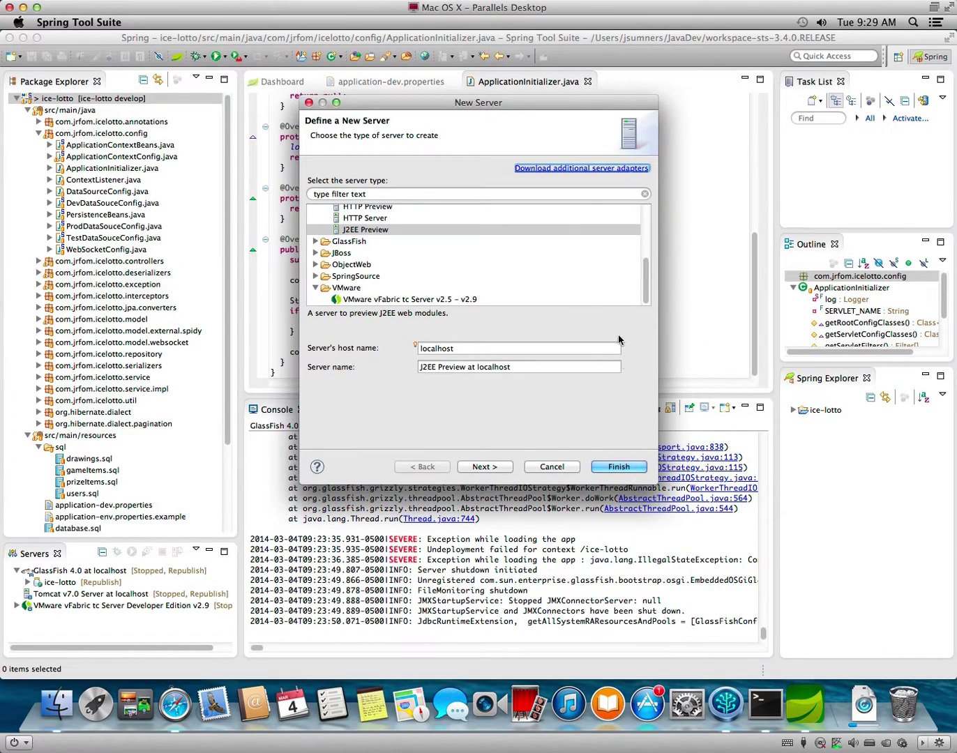
{"action": "left_click", "coordinate": [551, 467]}
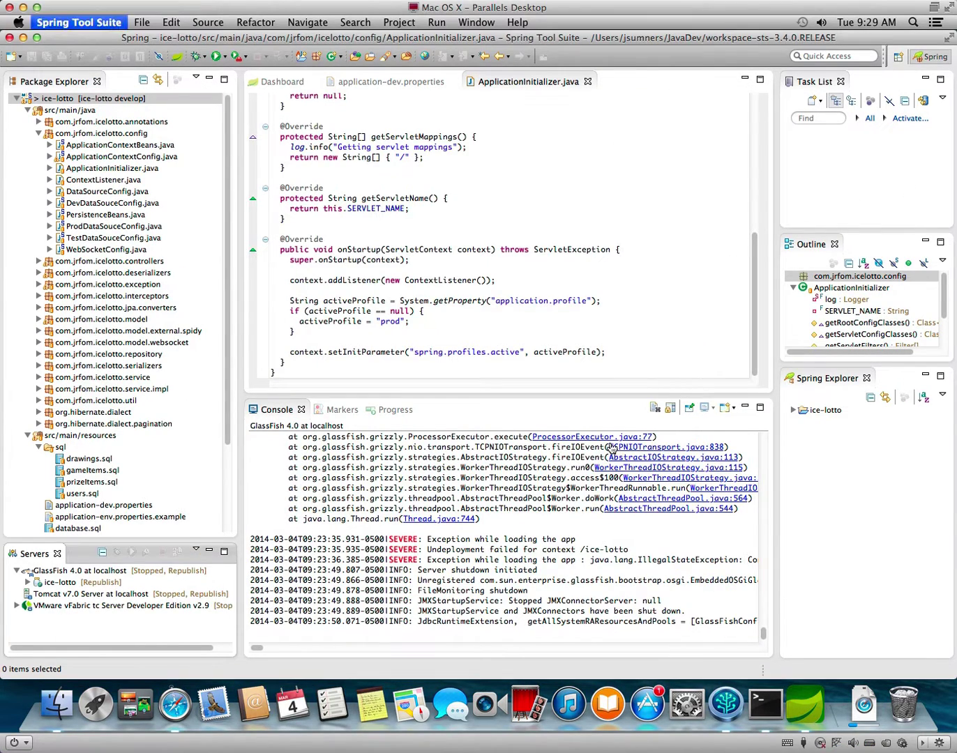
{"action": "key", "text": "super+q"}
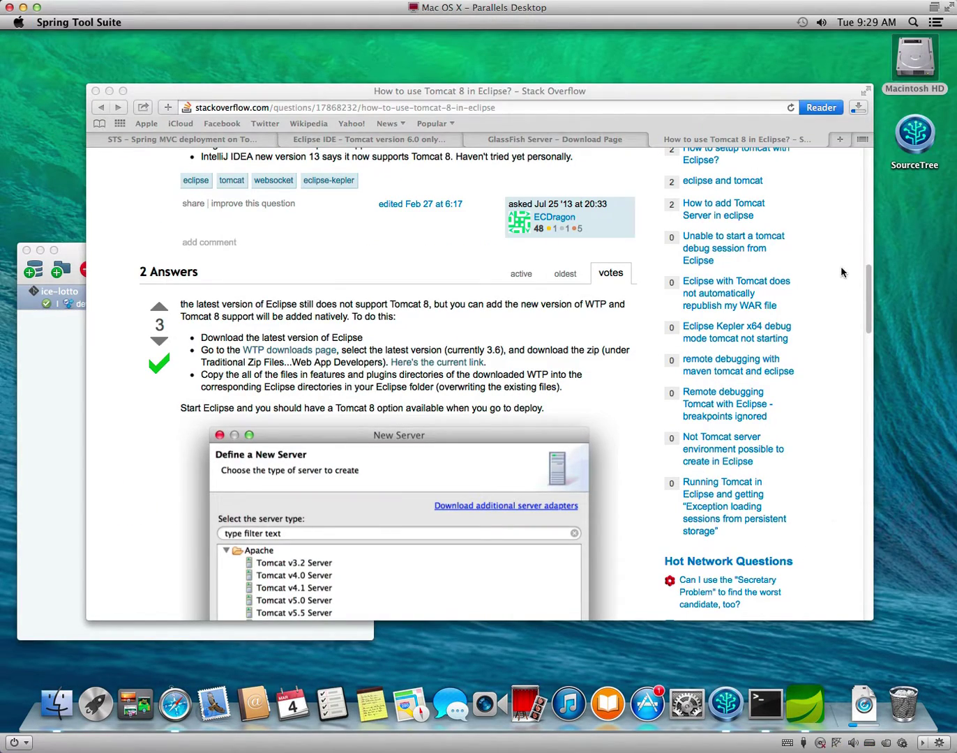
Show Safari's downloads list to watch the wtp4x-R-3.5.2-20140217150812.zip download.
{"action": "left_click", "coordinate": [859, 109]}
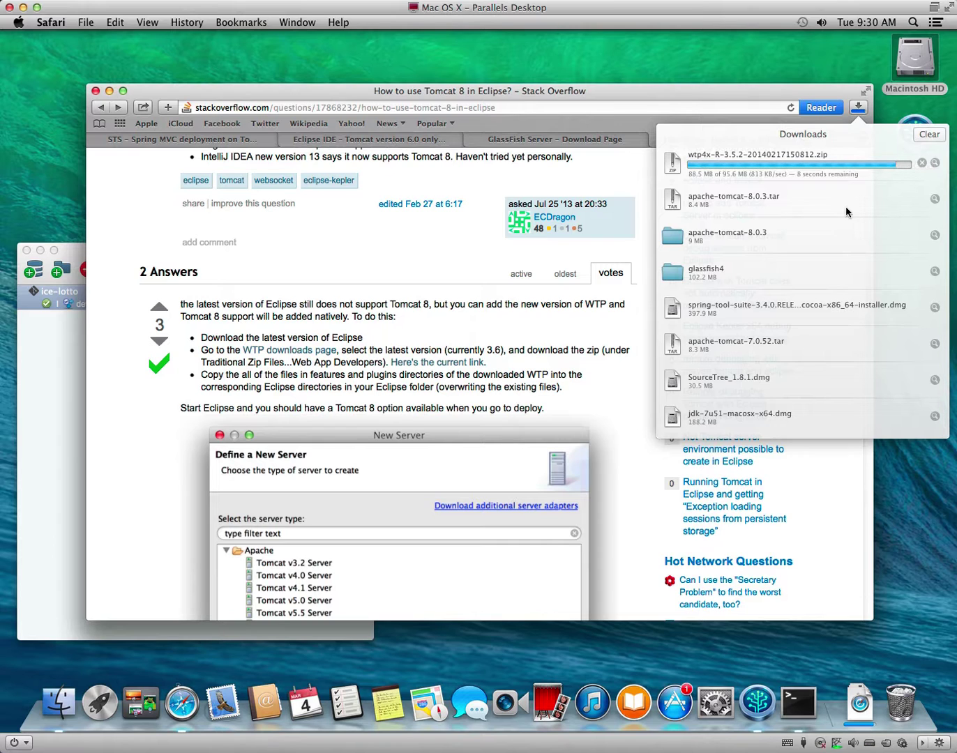
Reveal the WTP download in Finder, enlarge the window, and expand eclipse and plugins.
{"action": "left_click", "coordinate": [936, 163]}
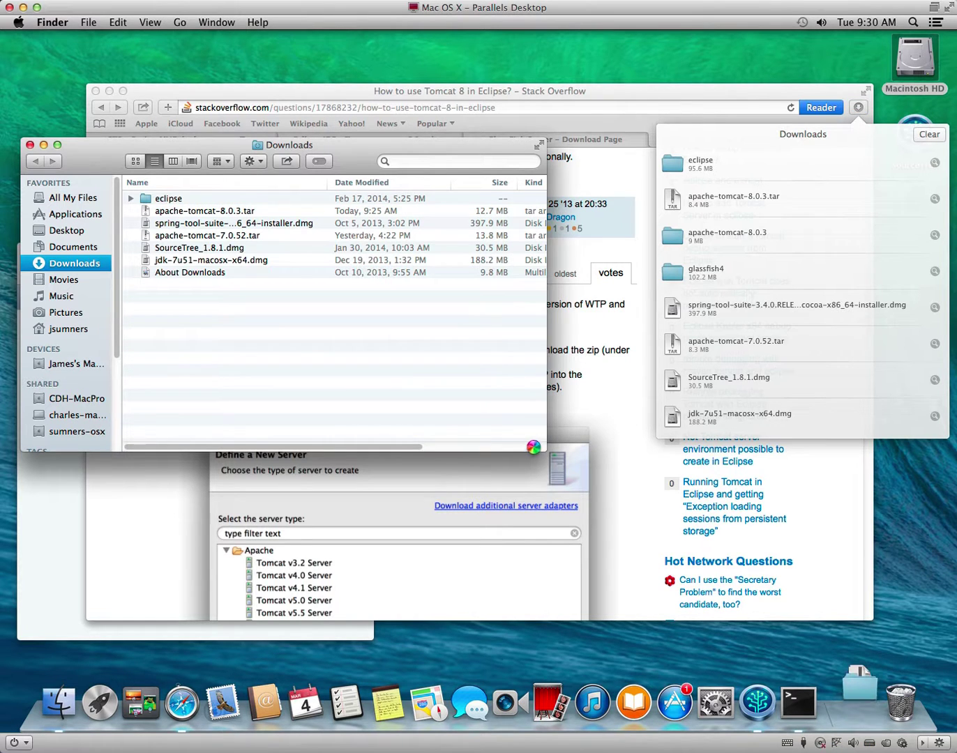
{"action": "left_click_drag", "start_coordinate": [544, 450], "coordinate": [765, 553]}
{"action": "left_click", "coordinate": [131, 200]}
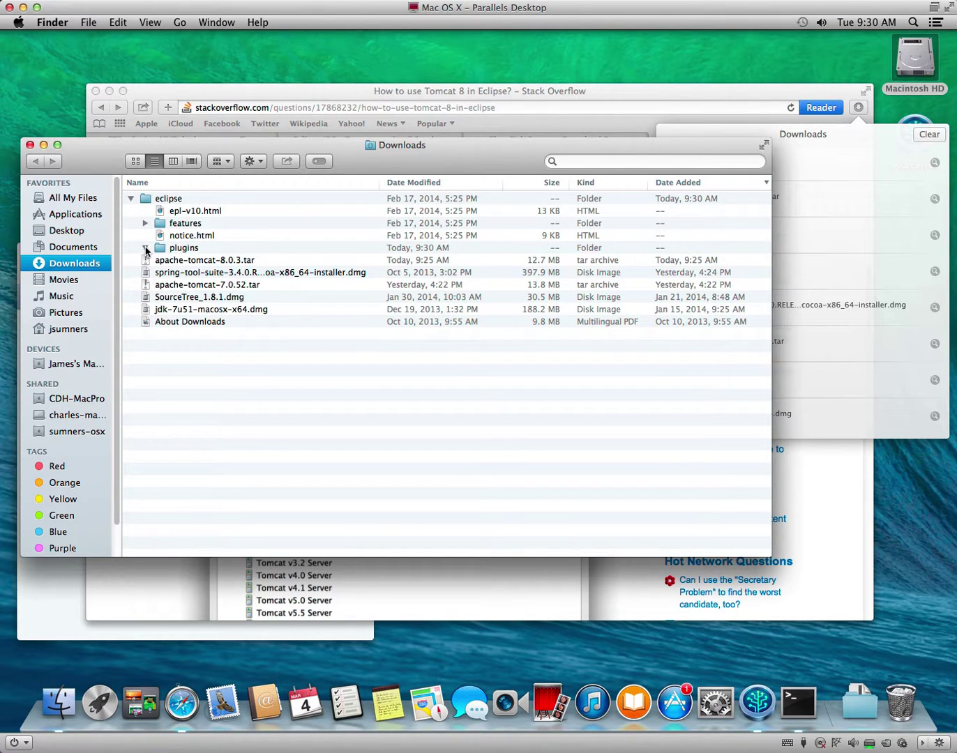
{"action": "left_click", "coordinate": [145, 248]}
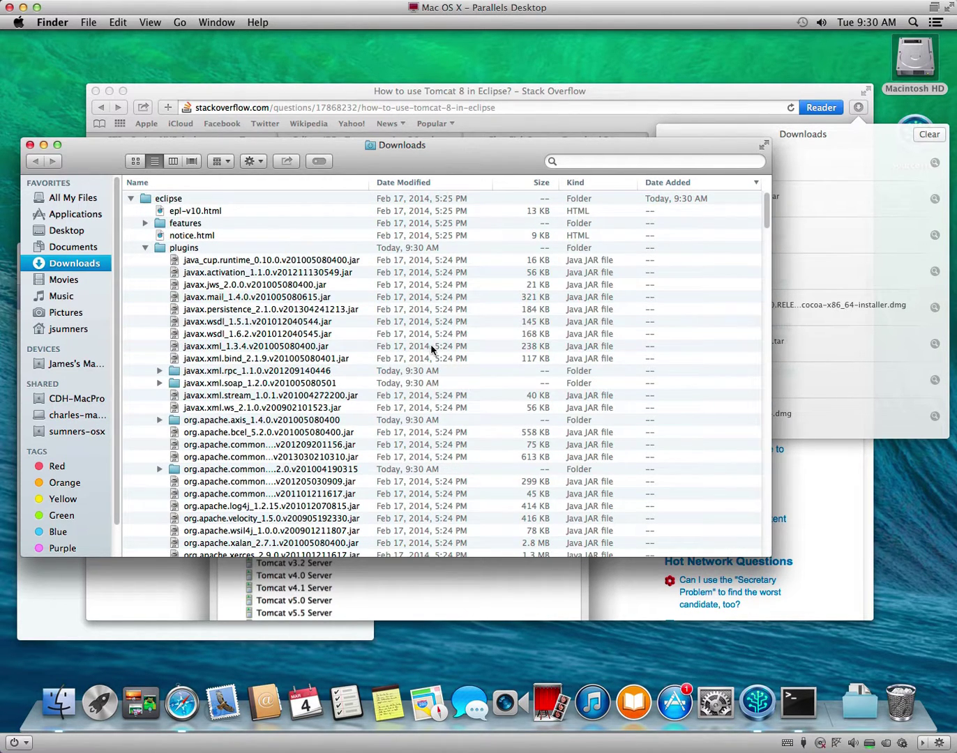
Widen the Name column and scroll through the full plugin JAR names.
{"action": "scroll", "coordinate": [424, 348], "scroll_direction": "down", "scroll_amount": 10}
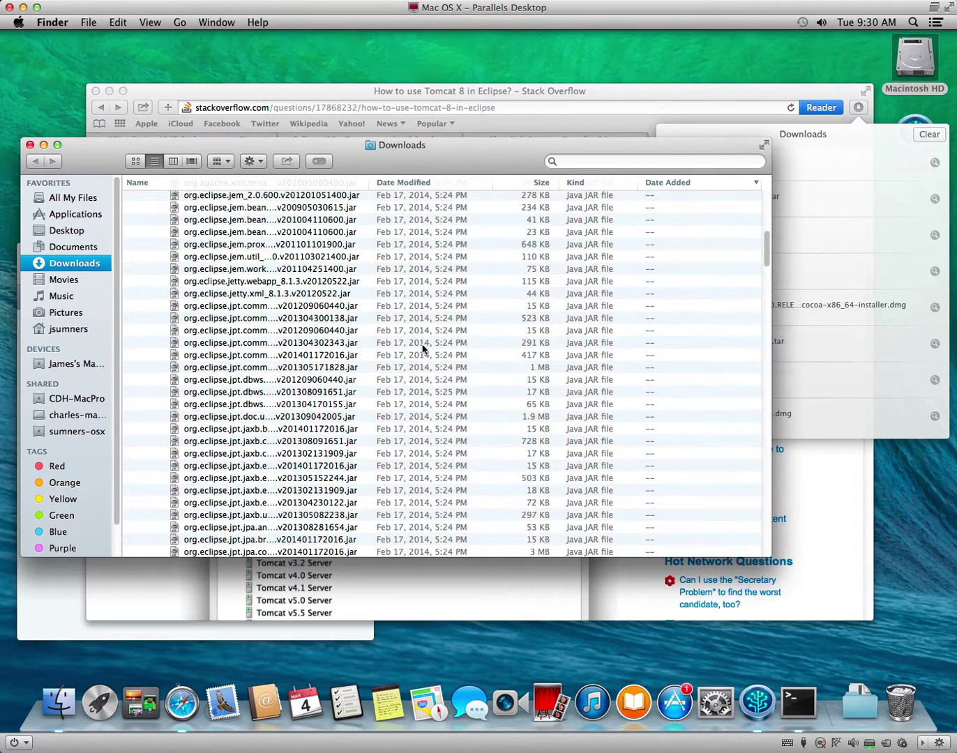
{"action": "scroll", "coordinate": [424, 349], "scroll_direction": "up", "scroll_amount": 10}
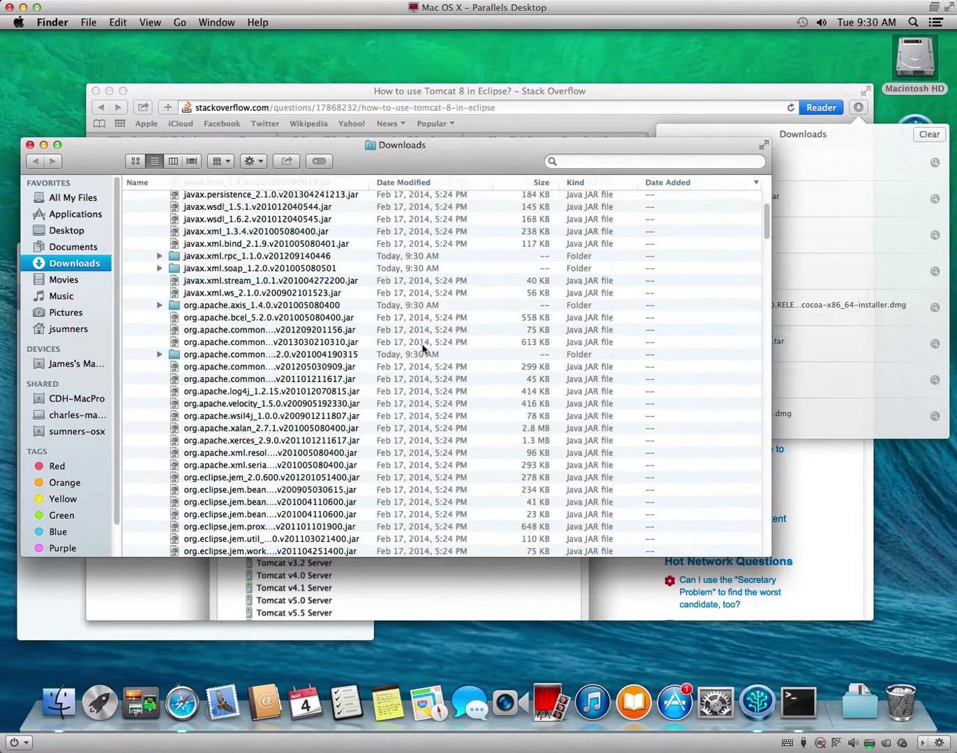
{"action": "left_click_drag", "start_coordinate": [369, 187], "coordinate": [509, 196]}
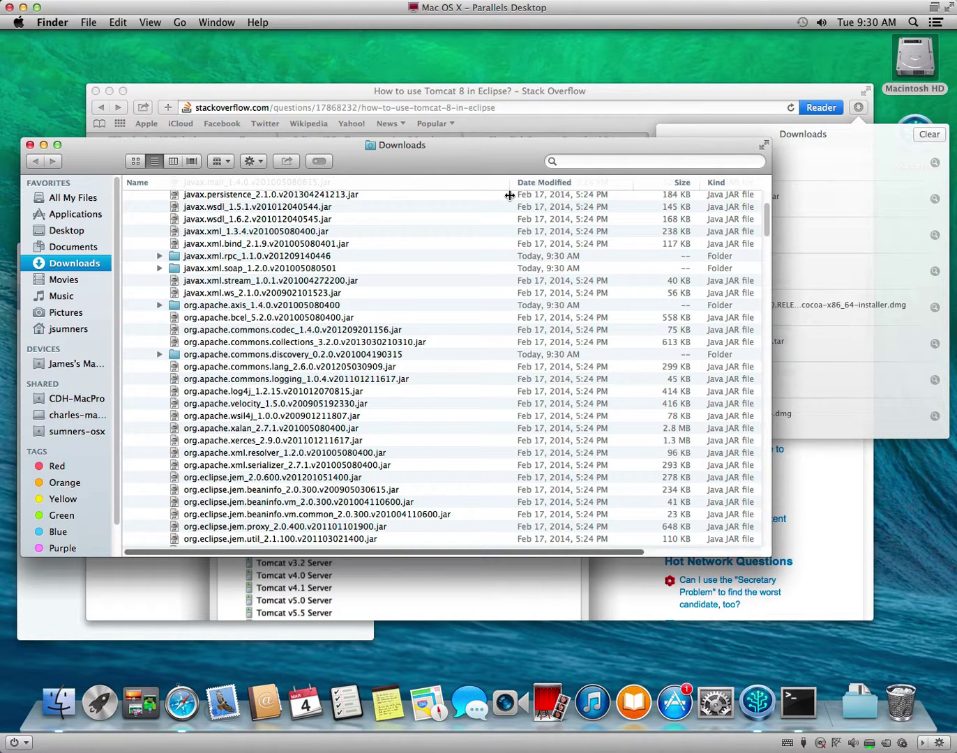
{"action": "scroll", "coordinate": [510, 195], "scroll_direction": "down", "scroll_amount": 10}
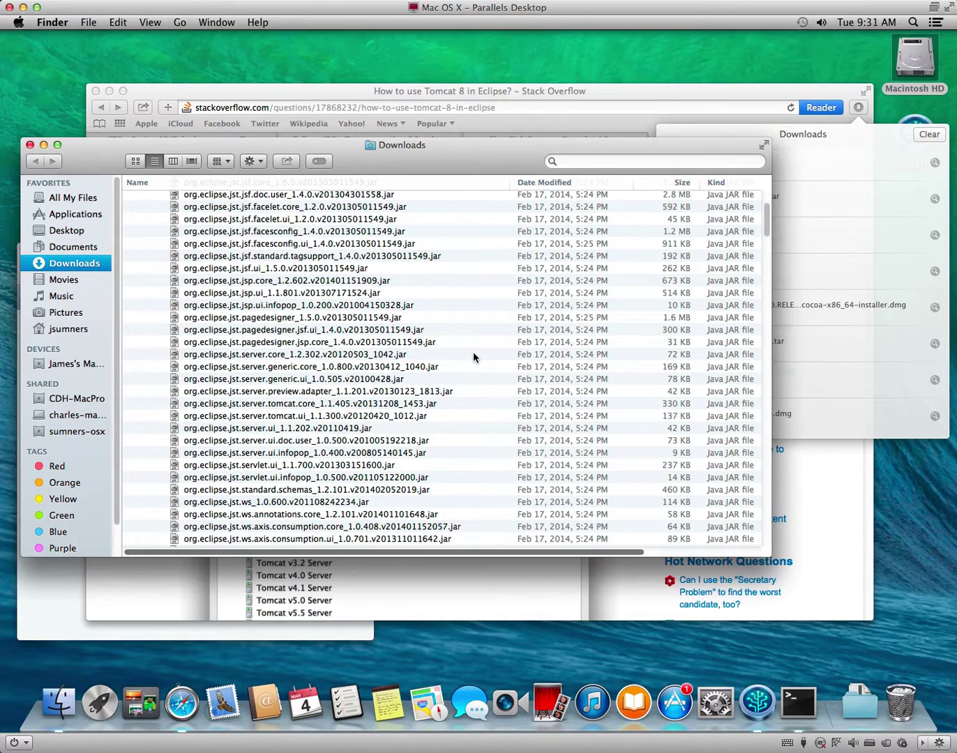
{"action": "scroll", "coordinate": [473, 358], "scroll_direction": "down", "scroll_amount": 5}
{"action": "scroll", "coordinate": [473, 357], "scroll_direction": "down", "scroll_amount": 10}
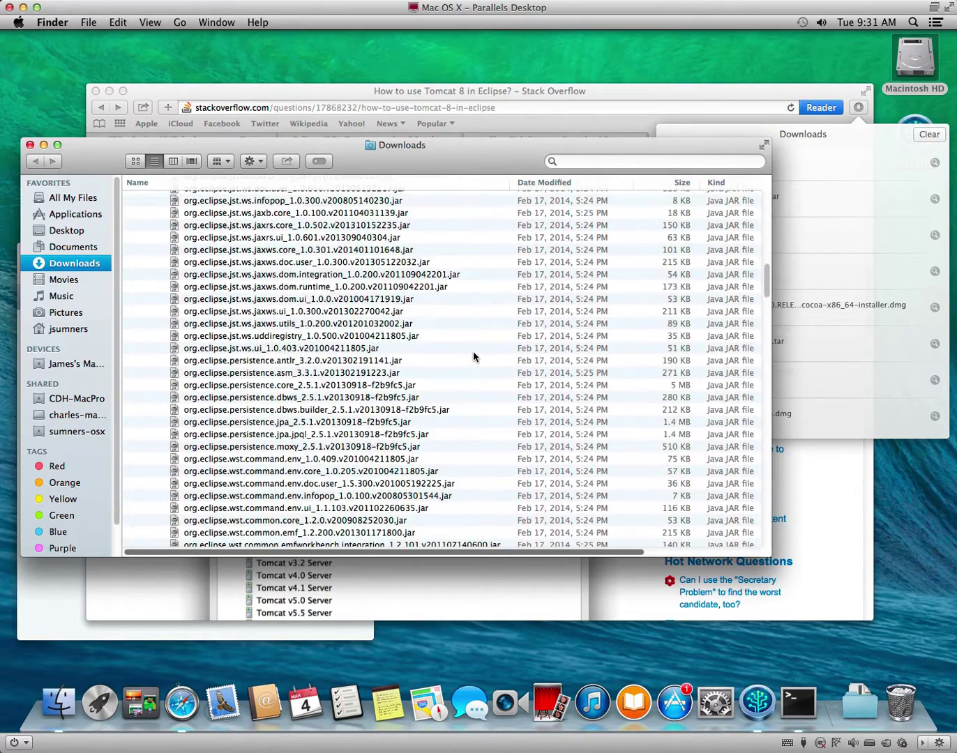
{"action": "scroll", "coordinate": [473, 357], "scroll_direction": "down", "scroll_amount": 2}
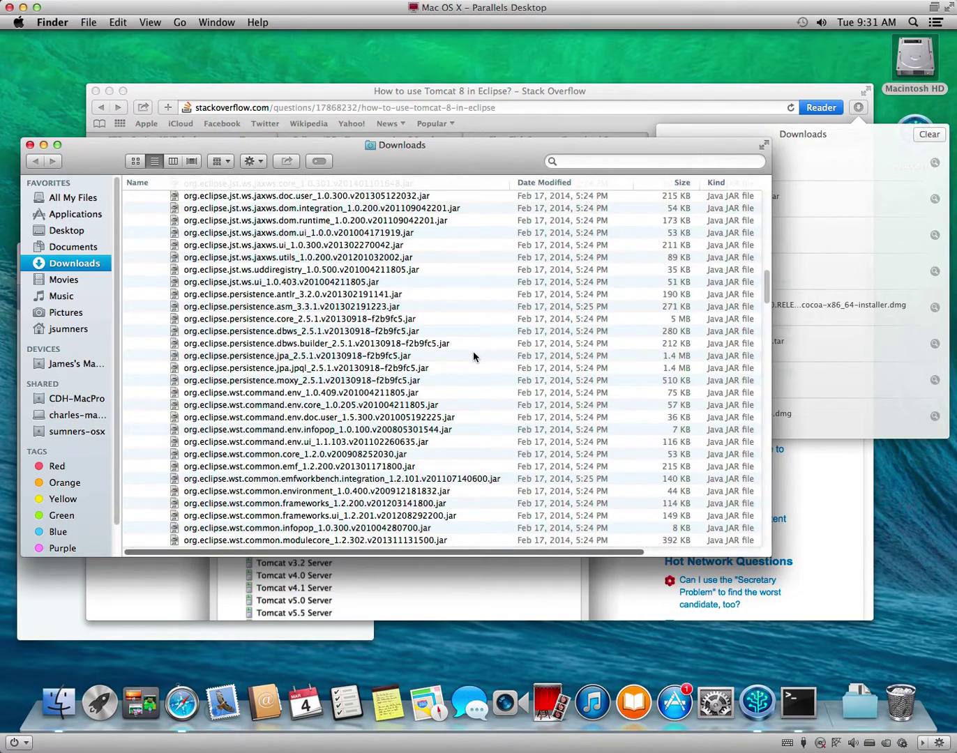
{"action": "scroll", "coordinate": [473, 358], "scroll_direction": "down", "scroll_amount": 7}
{"action": "scroll", "coordinate": [473, 357], "scroll_direction": "down", "scroll_amount": 9}
{"action": "scroll", "coordinate": [473, 358], "scroll_direction": "down", "scroll_amount": 15}
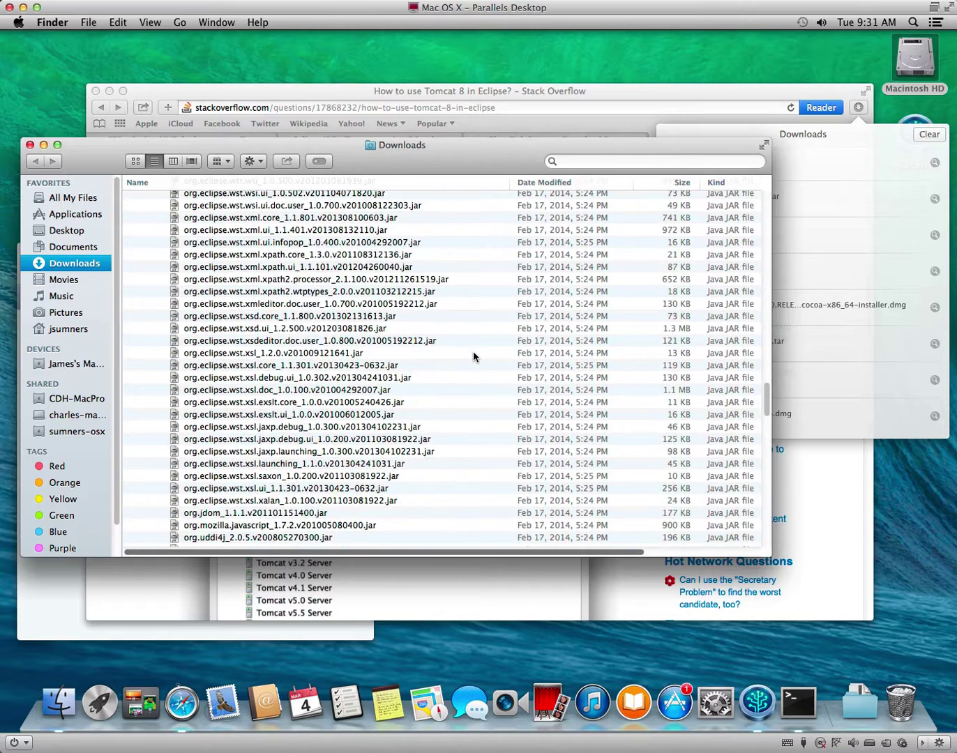
{"action": "scroll", "coordinate": [473, 358], "scroll_direction": "down", "scroll_amount": 2}
Add the line 'What the fuck is all of this shit?' below the existing note text.
{"action": "left_click", "coordinate": [412, 628]}
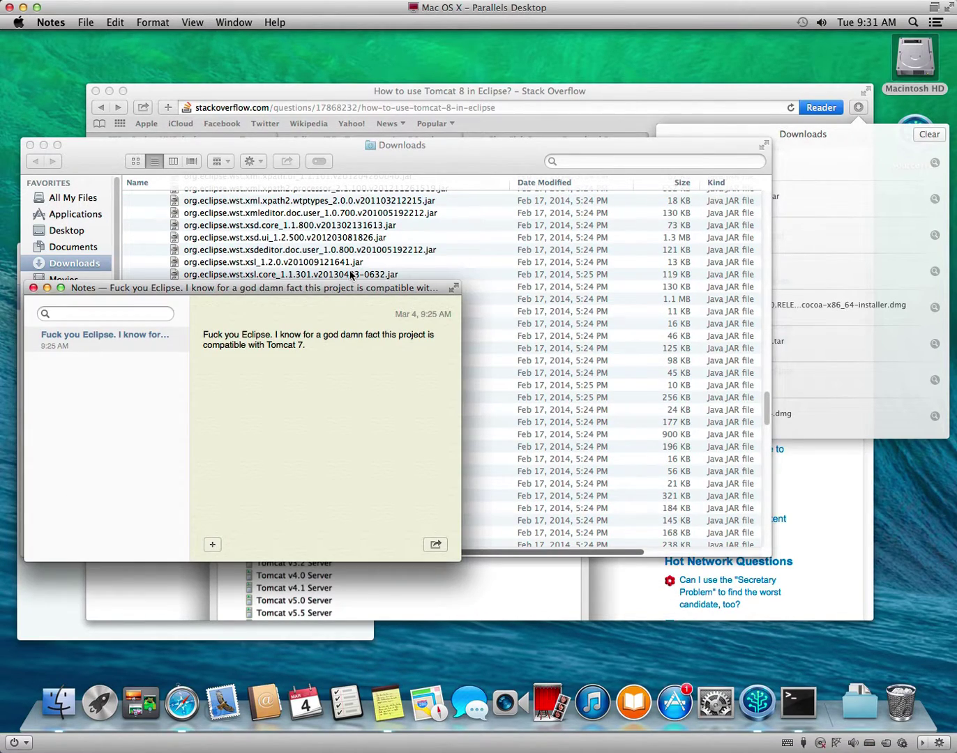
{"action": "left_click_drag", "start_coordinate": [307, 287], "coordinate": [418, 364]}
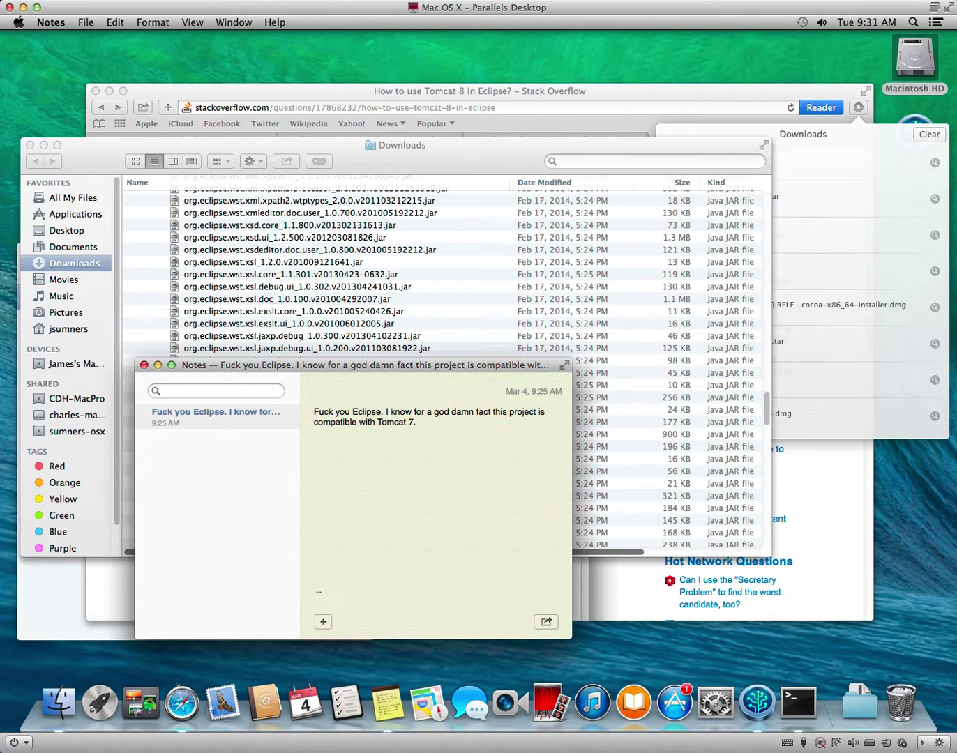
{"action": "left_click", "coordinate": [481, 505]}
{"action": "key", "text": "Return"}
{"action": "key", "text": "Return"}
{"action": "type", "text": "What the fuck is all of this shit?"}
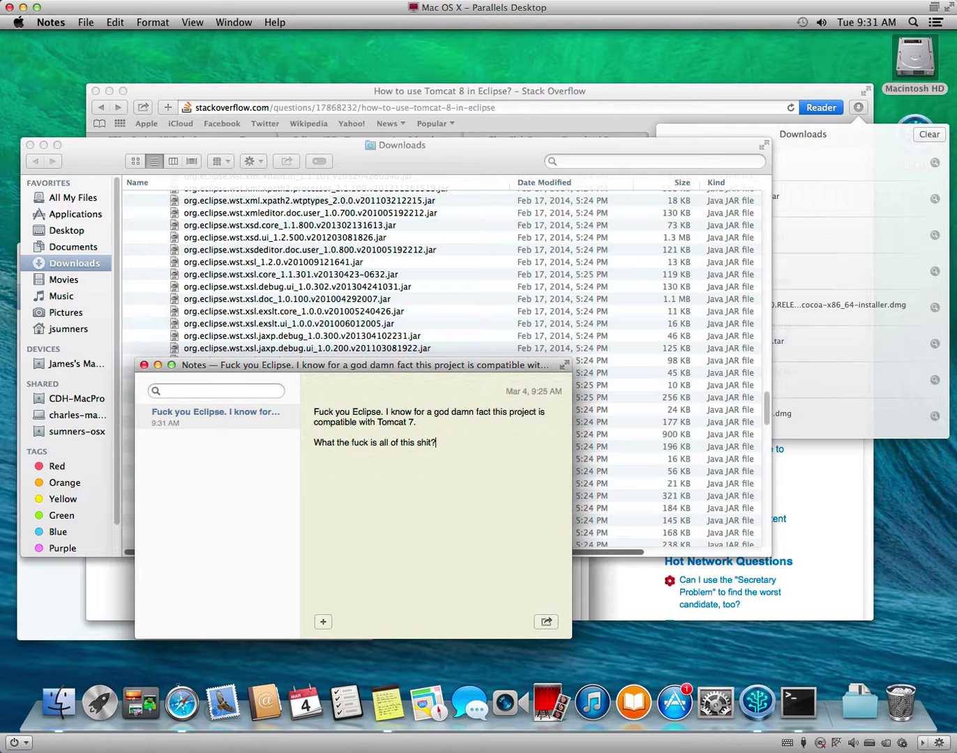
Collapse the eclipse folder's plugins and features in Finder, then return to the Stack Overflow page.
{"action": "left_click", "coordinate": [512, 275]}
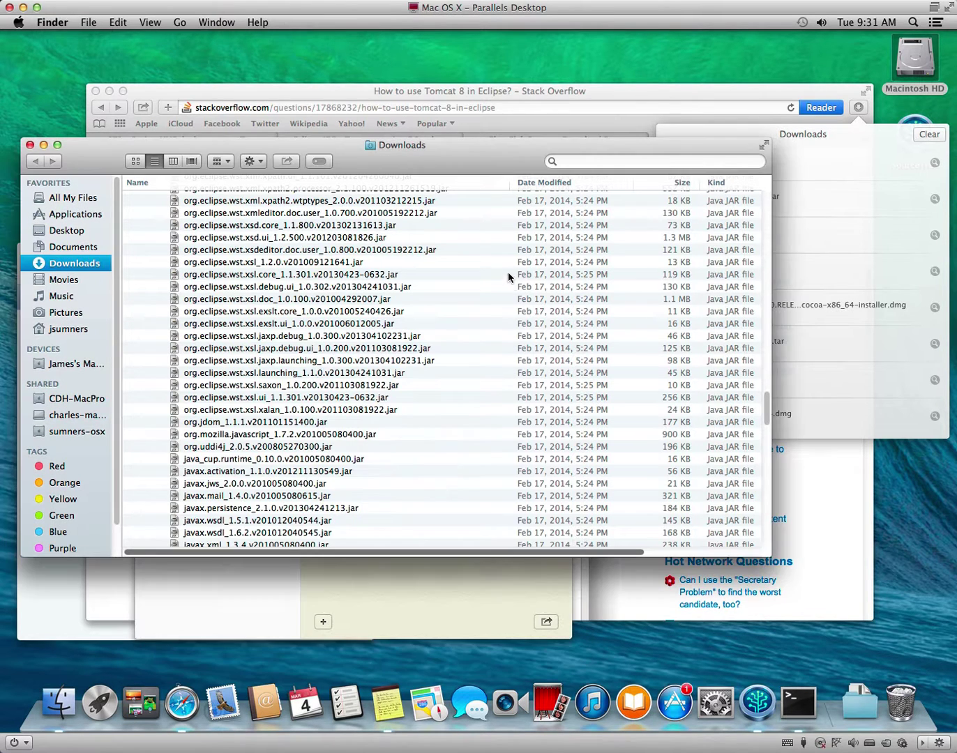
{"action": "scroll", "coordinate": [444, 455], "scroll_direction": "down", "scroll_amount": 2}
{"action": "scroll", "coordinate": [444, 461], "scroll_direction": "down", "scroll_amount": 15}
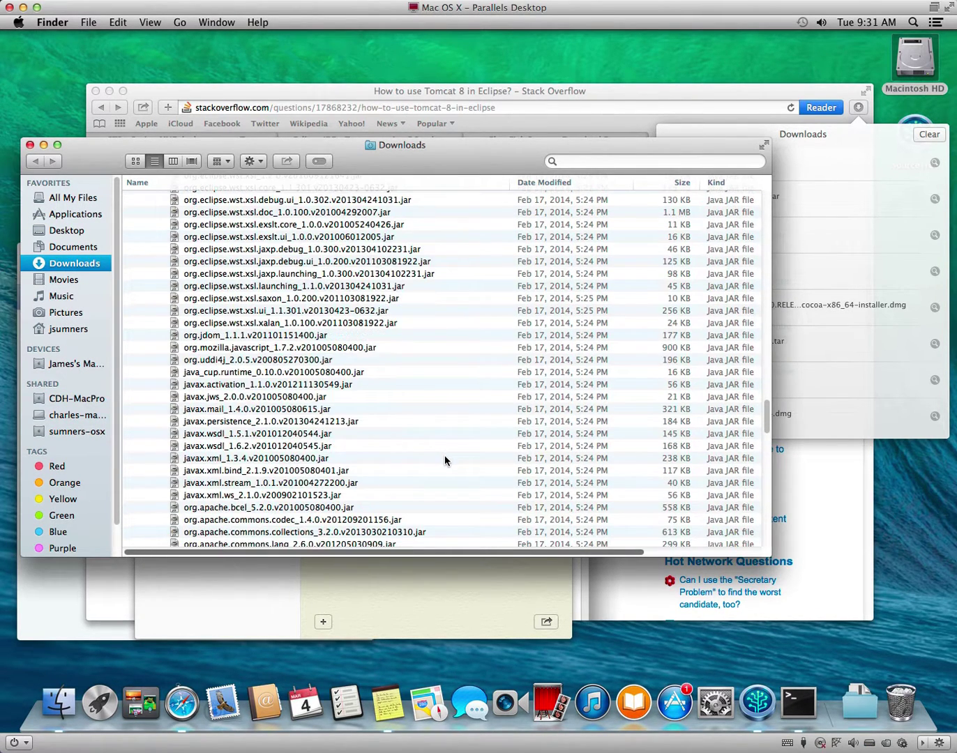
{"action": "scroll", "coordinate": [444, 461], "scroll_direction": "down", "scroll_amount": 5}
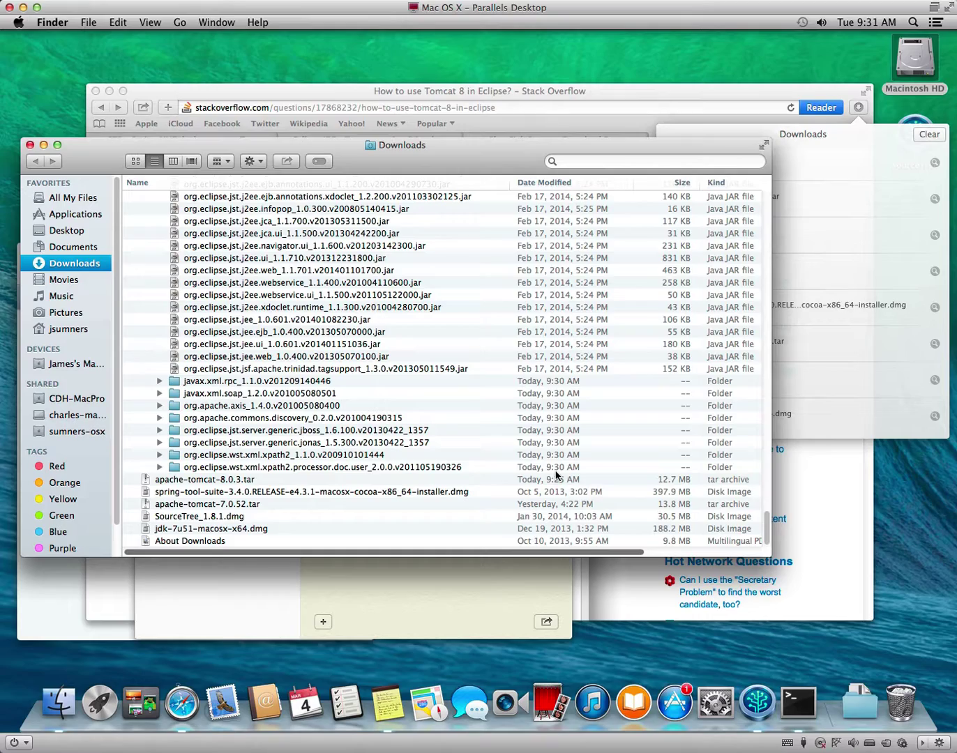
{"action": "scroll", "coordinate": [557, 475], "scroll_direction": "up", "scroll_amount": 15}
{"action": "scroll", "coordinate": [556, 473], "scroll_direction": "up", "scroll_amount": 20}
{"action": "scroll", "coordinate": [557, 472], "scroll_direction": "up", "scroll_amount": 10}
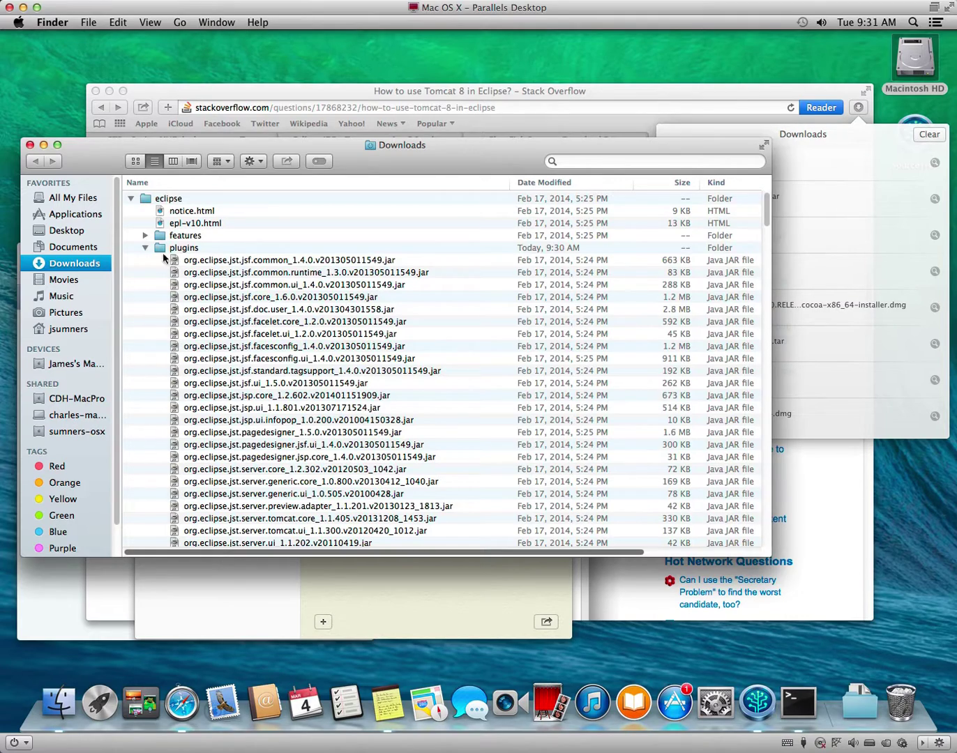
{"action": "left_click", "coordinate": [145, 247]}
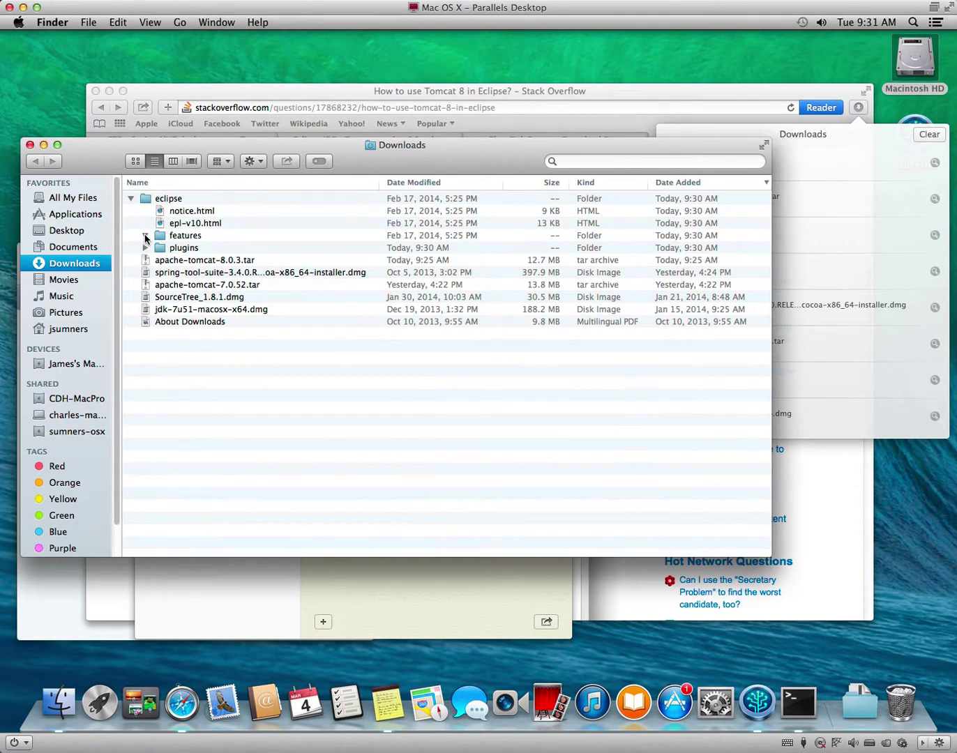
{"action": "left_click", "coordinate": [145, 236]}
{"action": "left_click", "coordinate": [145, 235]}
{"action": "left_click", "coordinate": [838, 570]}
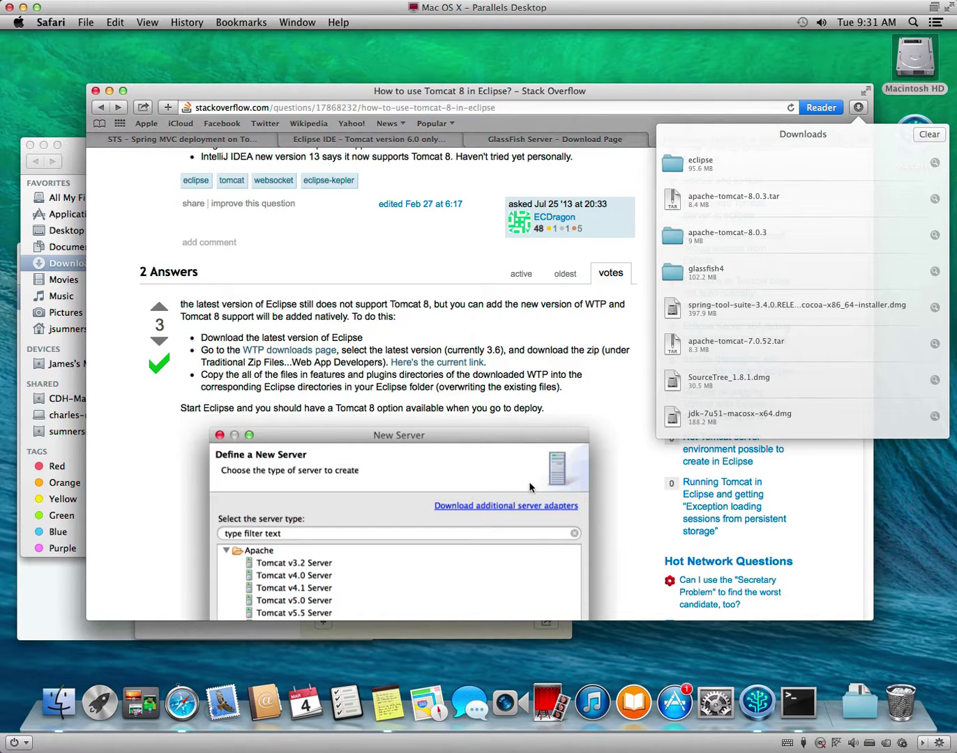
Open the WTP downloads page and browse its list of builds.
{"action": "left_click", "coordinate": [557, 379]}
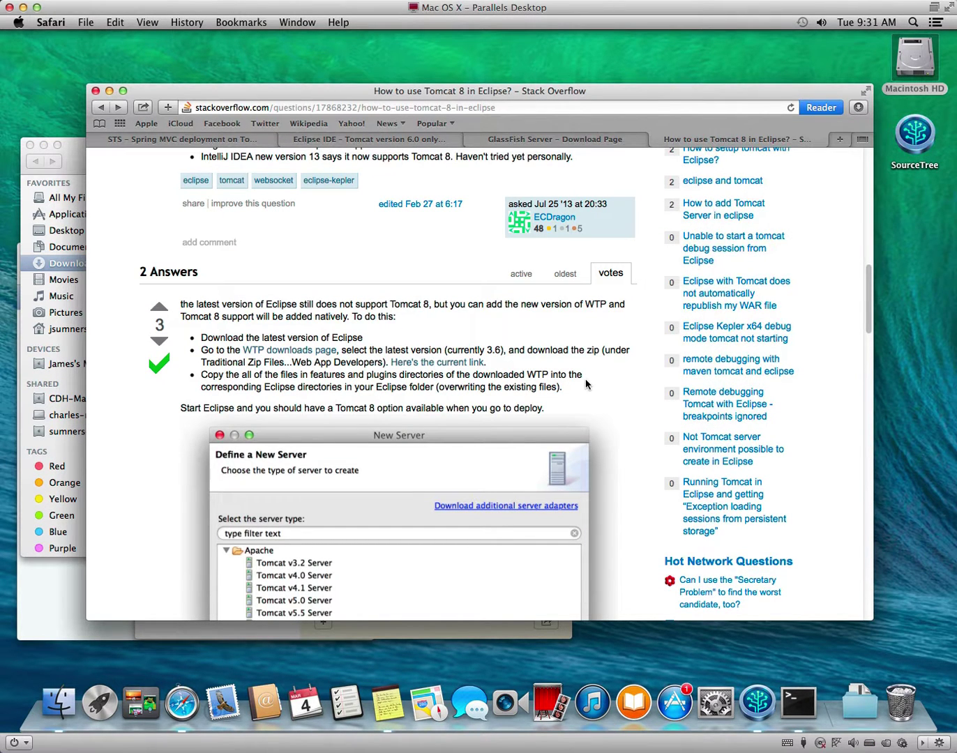
{"action": "left_click", "coordinate": [309, 352]}
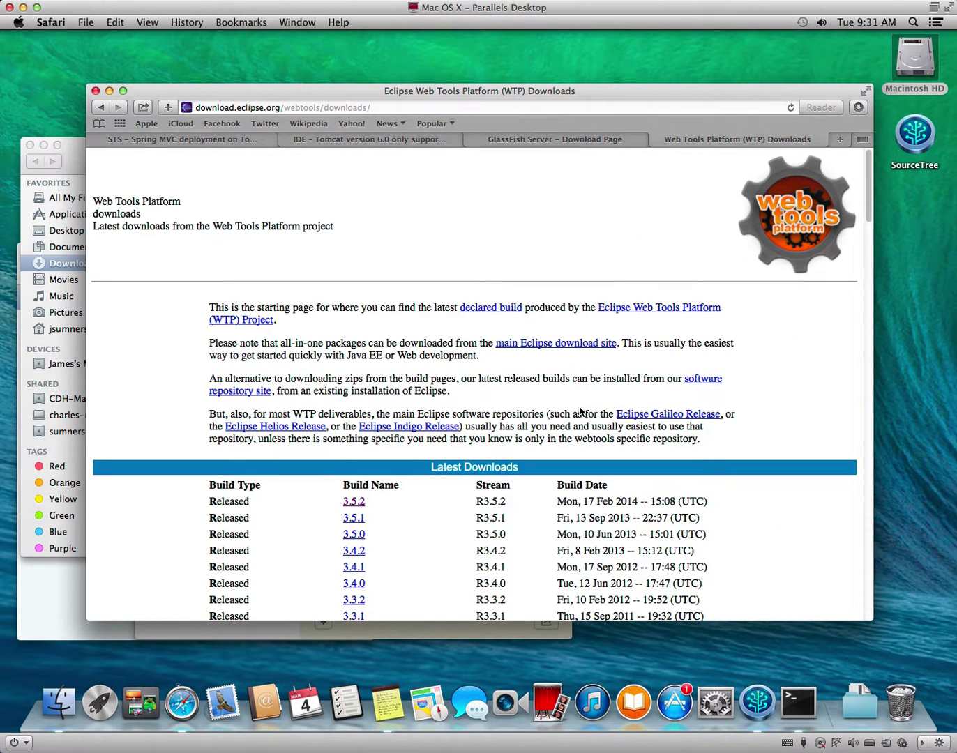
{"action": "scroll", "coordinate": [591, 446], "scroll_direction": "down", "scroll_amount": 10}
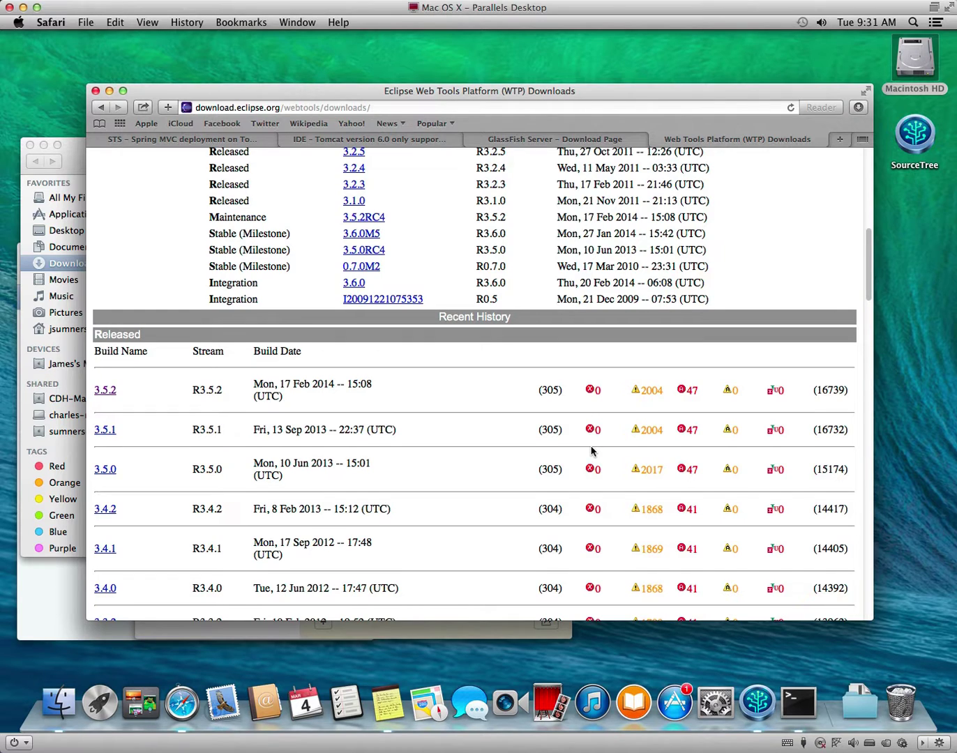
{"action": "scroll", "coordinate": [593, 450], "scroll_direction": "up", "scroll_amount": 2}
{"action": "scroll", "coordinate": [482, 417], "scroll_direction": "up", "scroll_amount": 3}
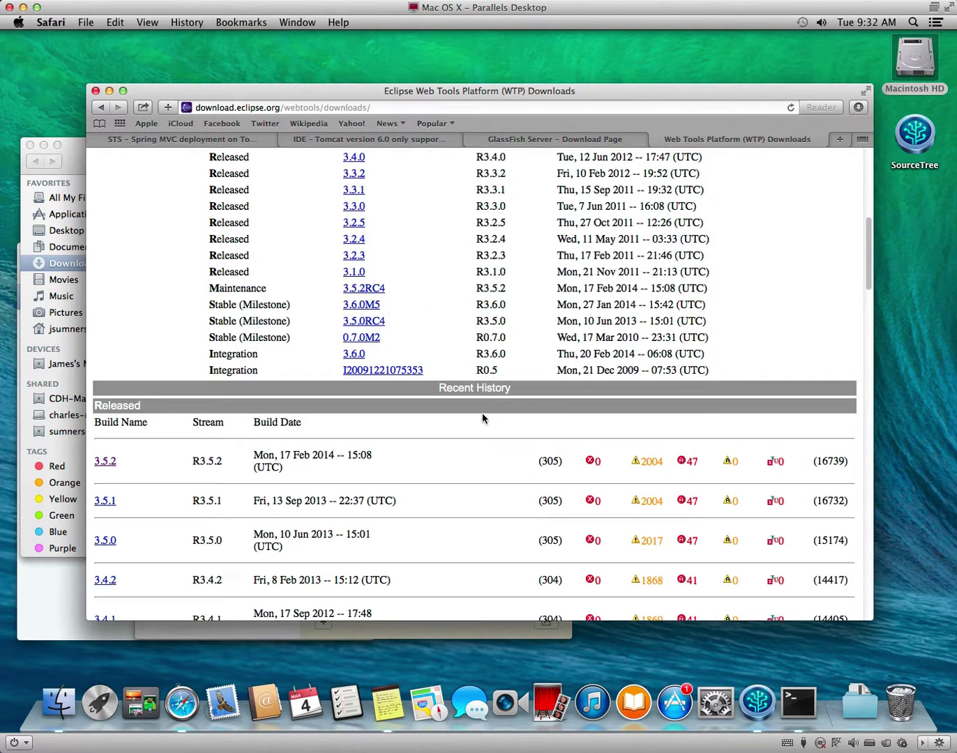
{"action": "scroll", "coordinate": [482, 417], "scroll_direction": "up", "scroll_amount": 10}
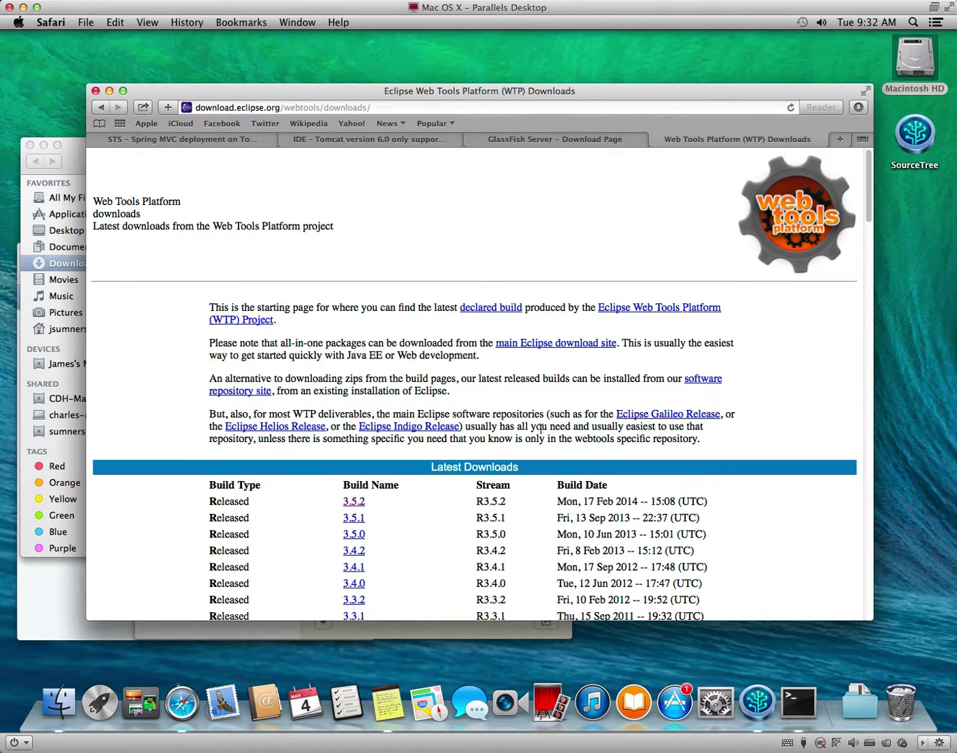
{"action": "scroll", "coordinate": [540, 426], "scroll_direction": "down", "scroll_amount": 10}
{"action": "scroll", "coordinate": [538, 432], "scroll_direction": "down", "scroll_amount": 10}
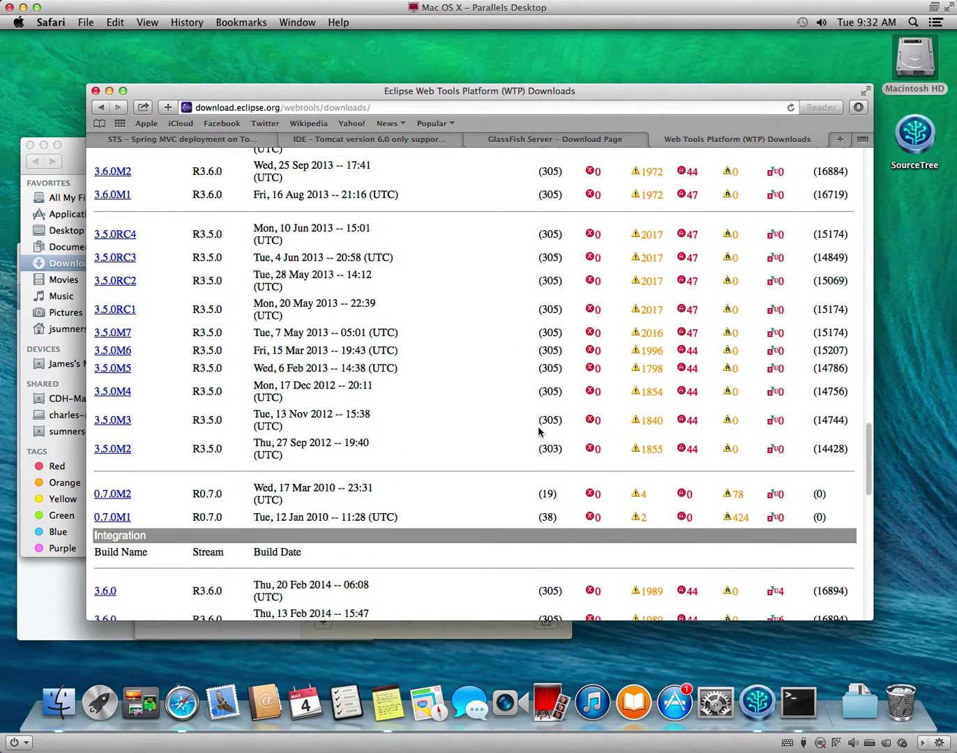
{"action": "scroll", "coordinate": [538, 432], "scroll_direction": "down", "scroll_amount": 10}
{"action": "scroll", "coordinate": [536, 430], "scroll_direction": "up", "scroll_amount": 8}
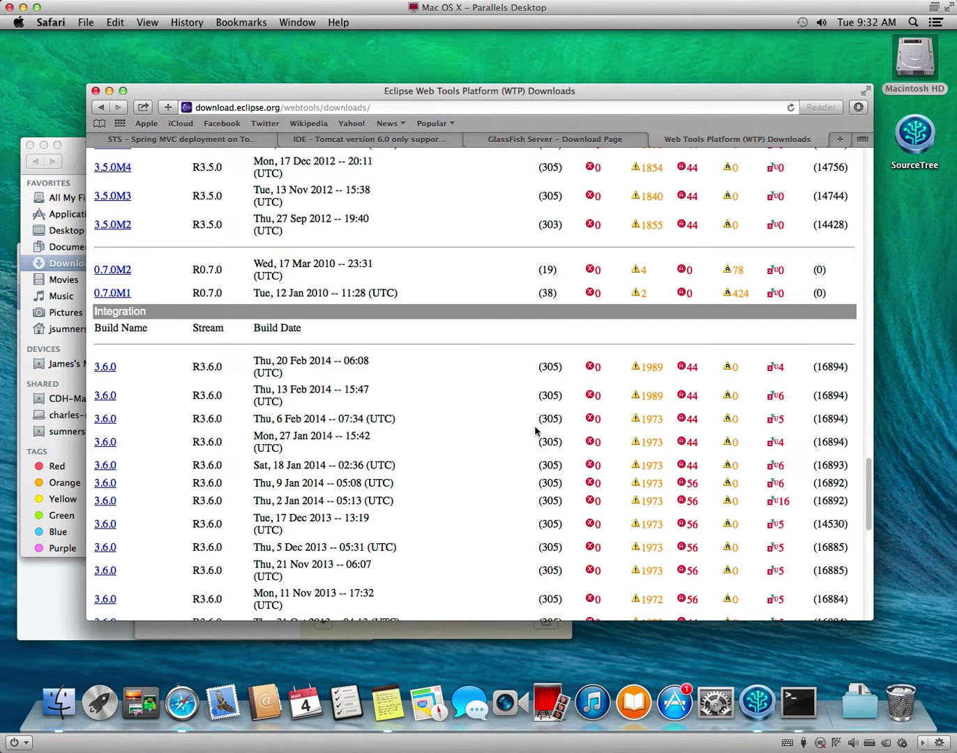
{"action": "scroll", "coordinate": [536, 431], "scroll_direction": "down", "scroll_amount": 10}
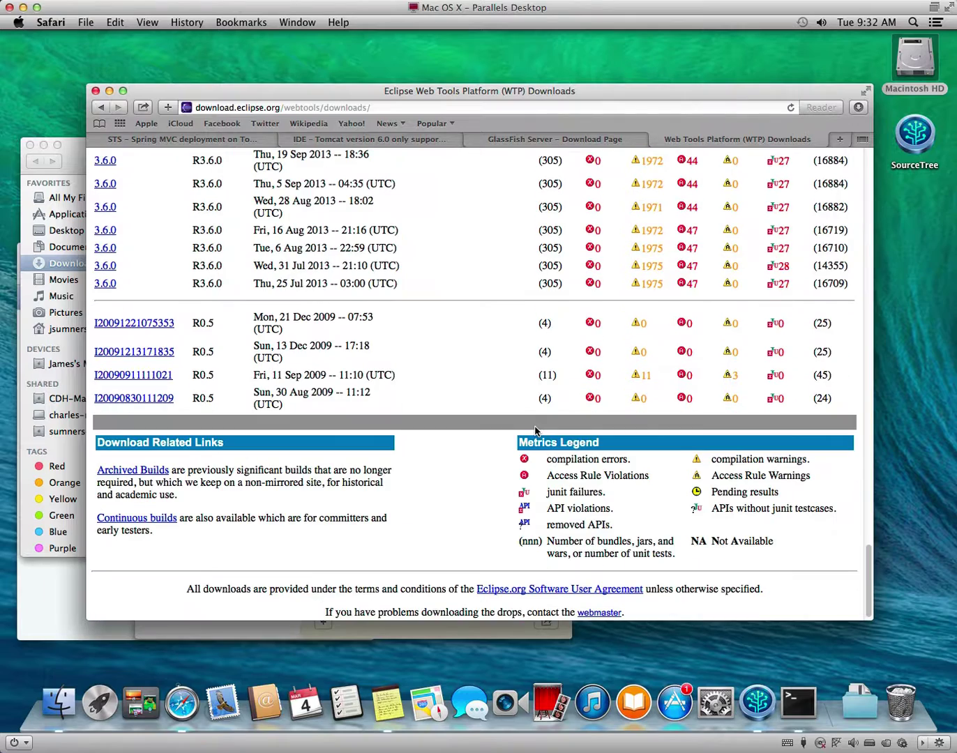
{"action": "scroll", "coordinate": [535, 430], "scroll_direction": "up", "scroll_amount": 10}
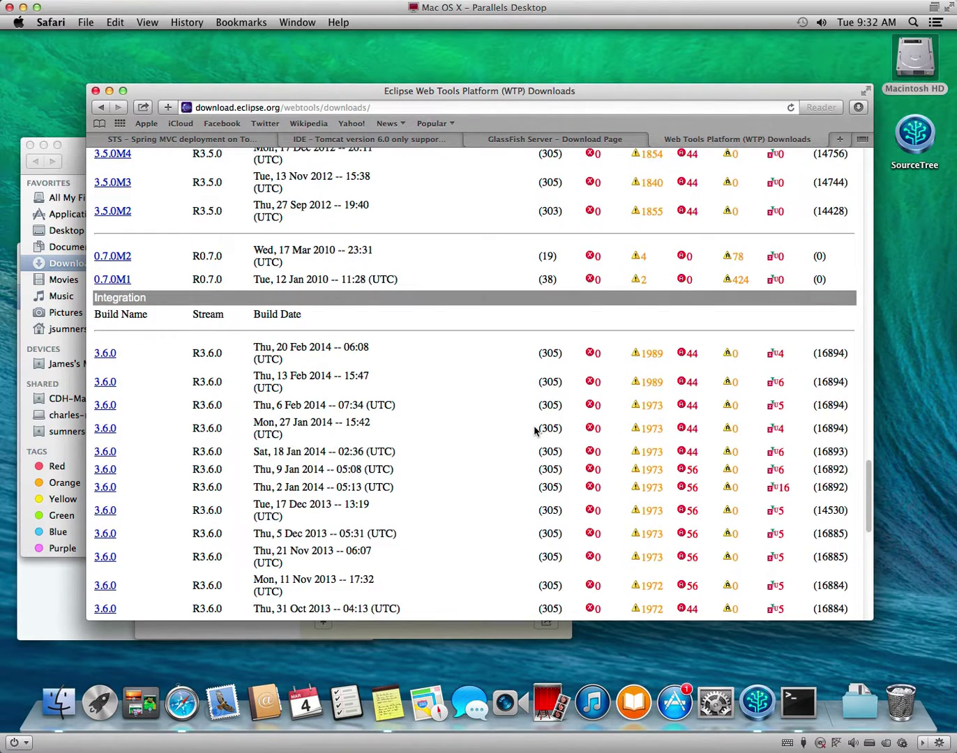
{"action": "left_click", "coordinate": [109, 354]}
{"action": "scroll", "coordinate": [535, 385], "scroll_direction": "down", "scroll_amount": 10}
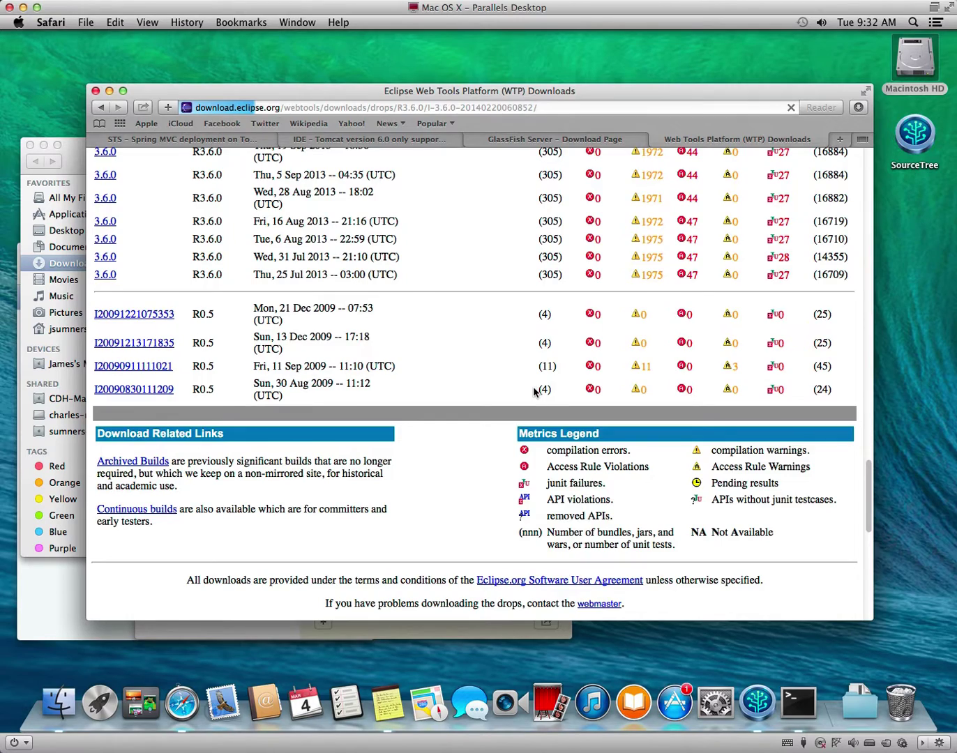
{"action": "scroll", "coordinate": [532, 386], "scroll_direction": "down", "scroll_amount": 5}
{"action": "scroll", "coordinate": [530, 391], "scroll_direction": "down", "scroll_amount": 2}
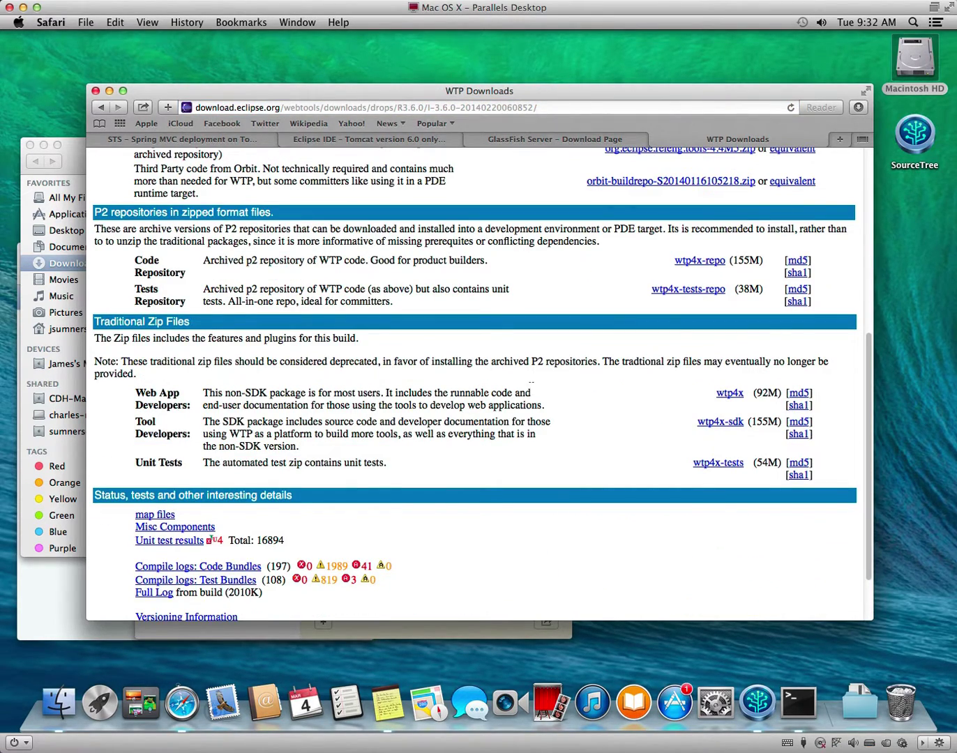
{"action": "scroll", "coordinate": [530, 391], "scroll_direction": "up", "scroll_amount": 5}
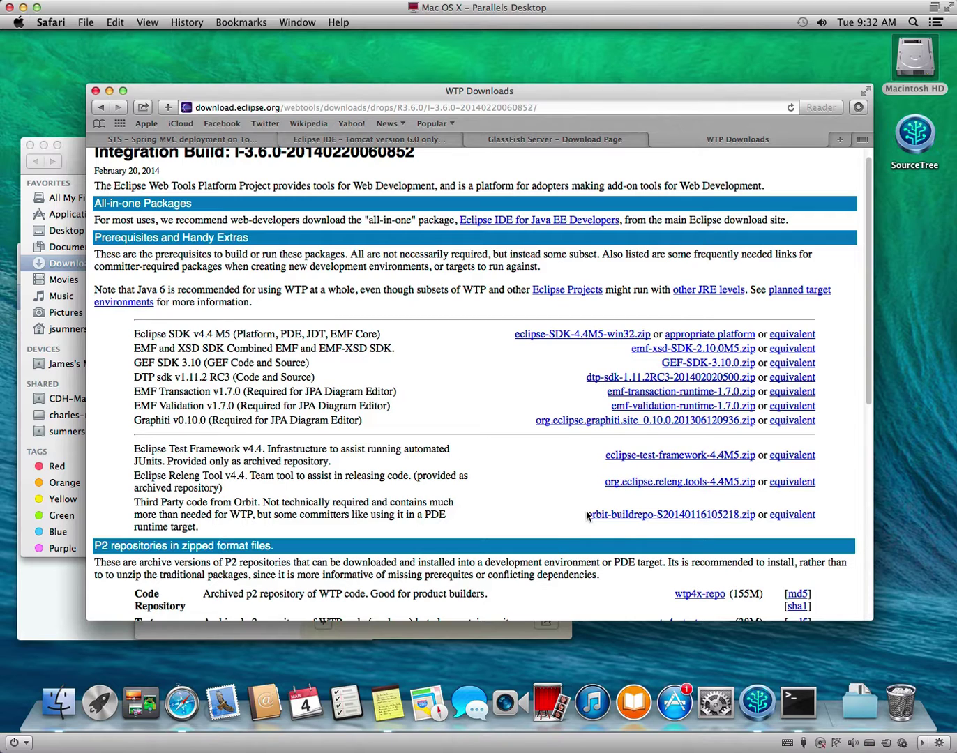
{"action": "key", "text": "super+space"}
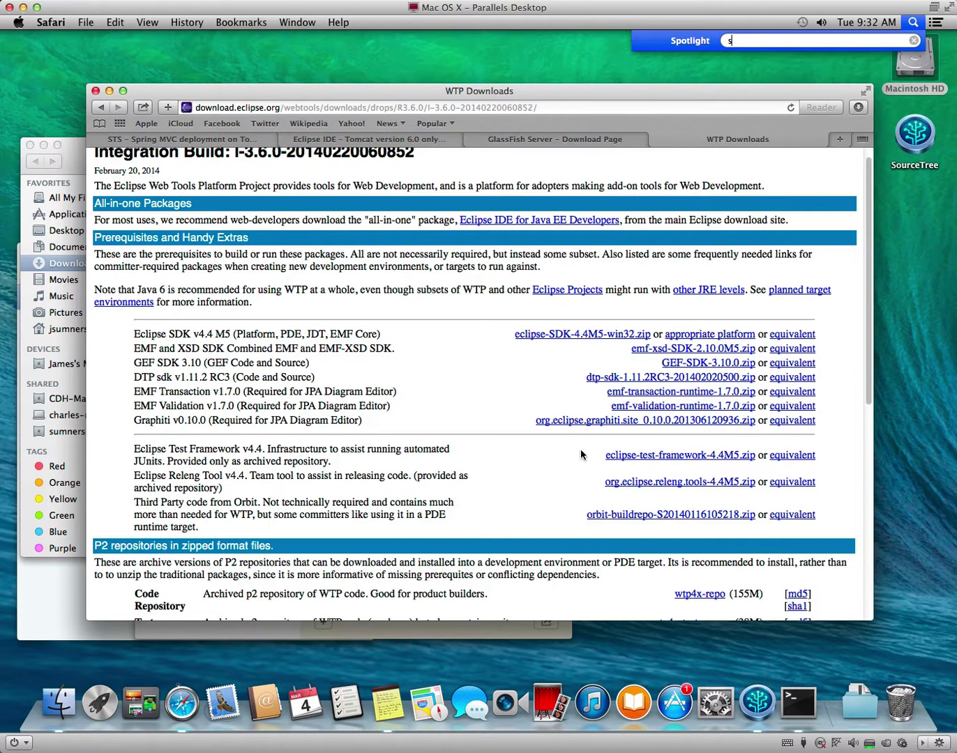
Launch Spring Tool Suite by searching 'sts' in Spotlight.
{"action": "type", "text": "sts"}
{"action": "key", "text": "Return"}
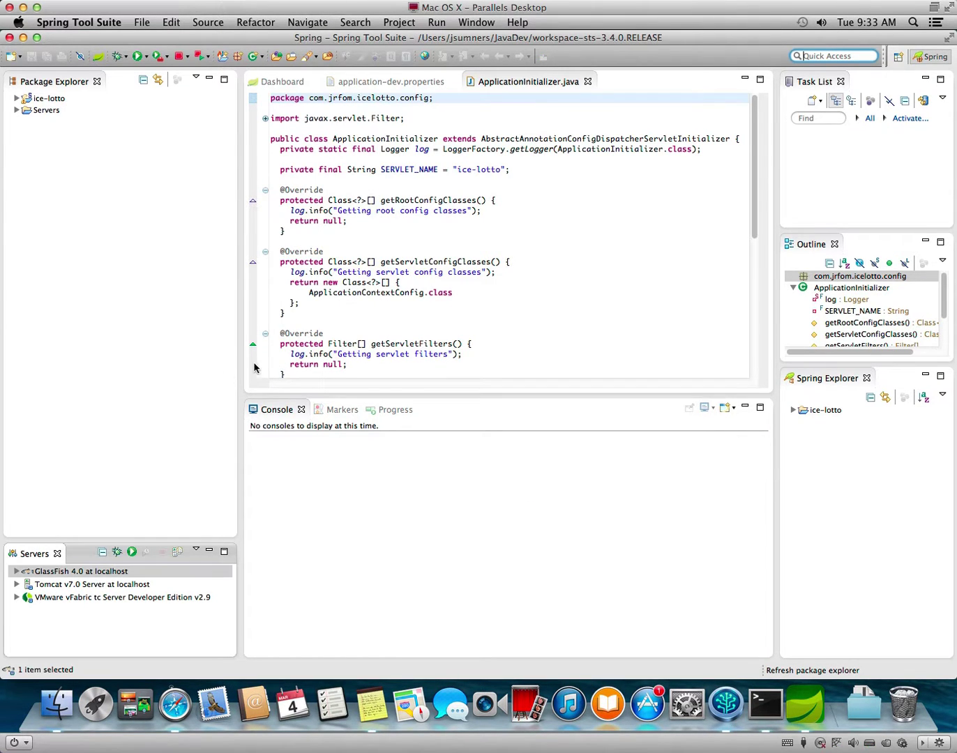
Choose Help > Install New Software and close the Spring Tool Tips popup.
{"action": "left_click", "coordinate": [517, 22]}
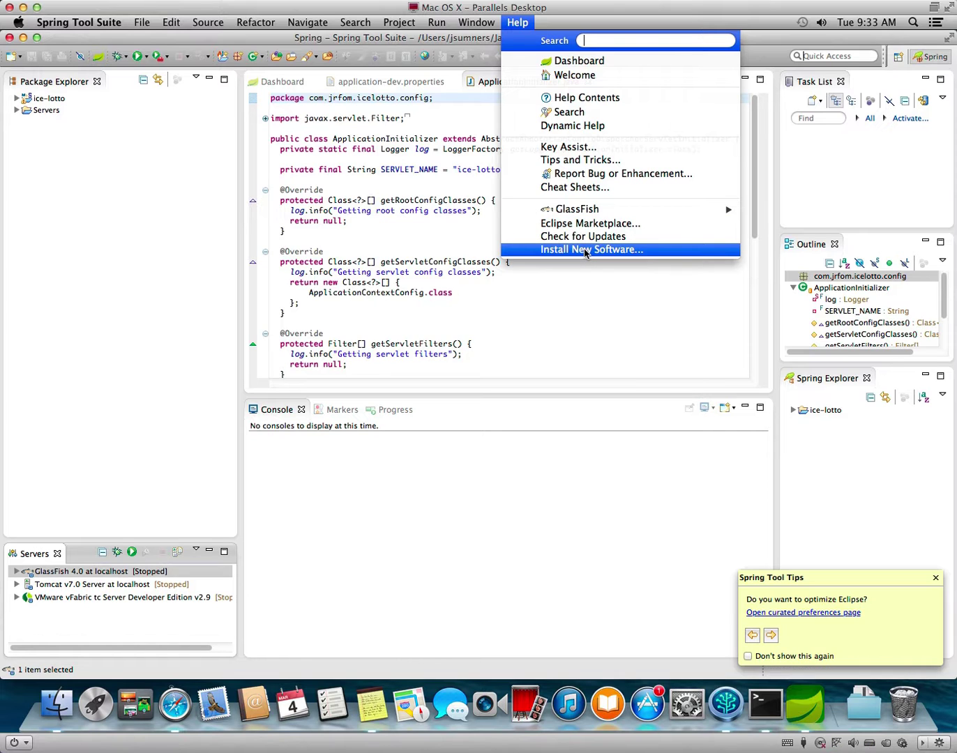
{"action": "left_click", "coordinate": [585, 251]}
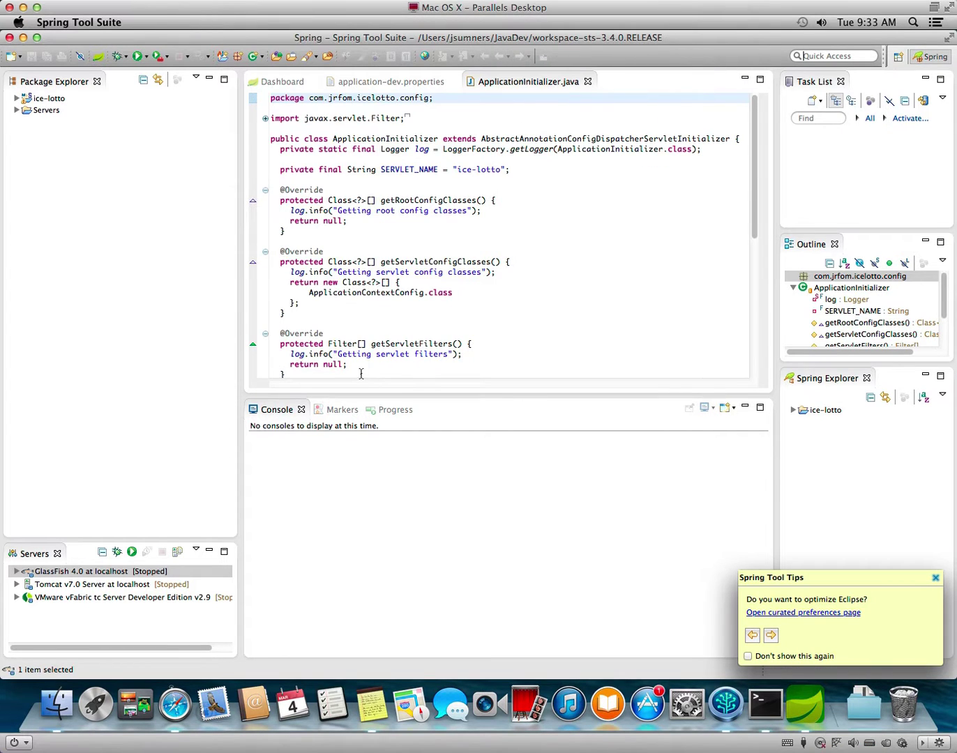
{"action": "left_click", "coordinate": [934, 577]}
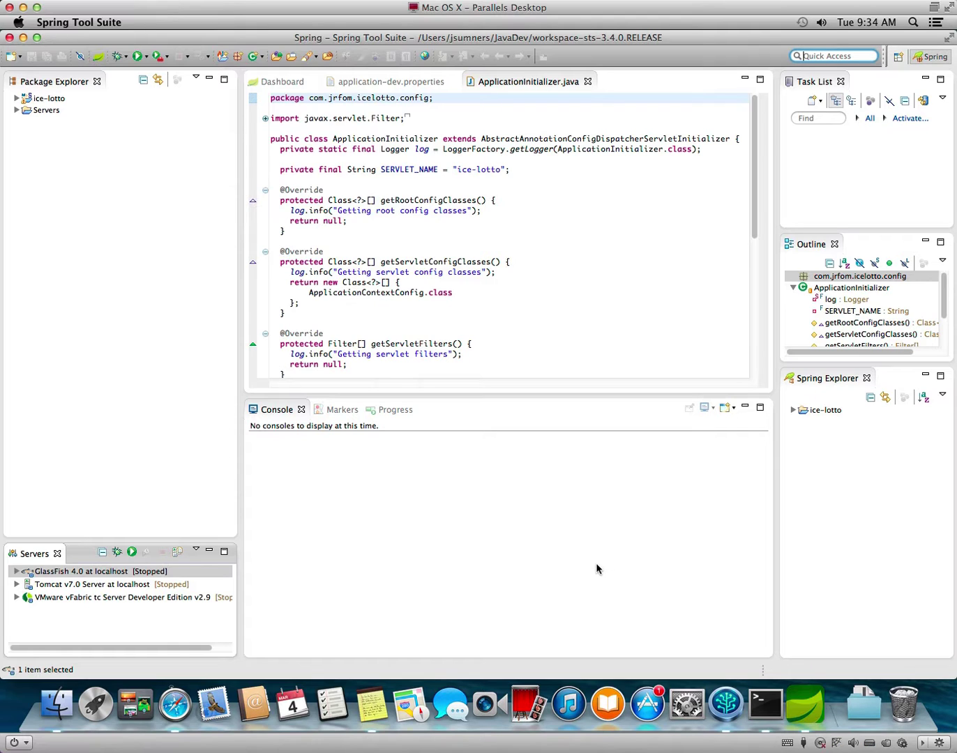
{"action": "key", "text": "super+3"}
{"action": "left_click", "coordinate": [563, 548]}
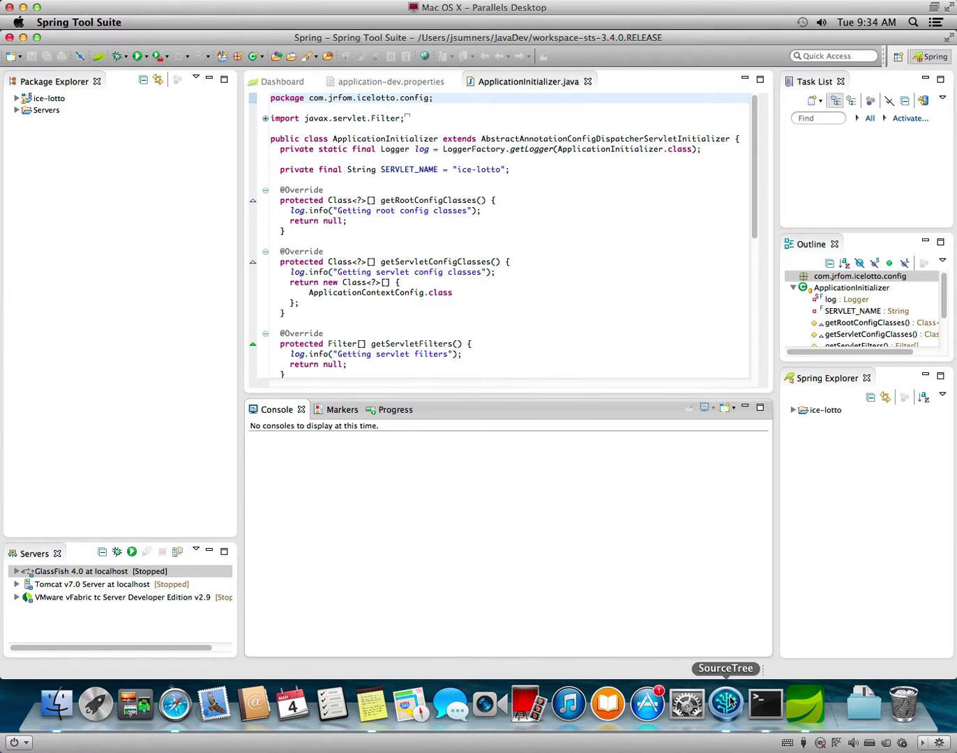
Bring Spring Tool Suite forward, minimize and restore its window, and reopen the Help menu.
{"action": "left_click", "coordinate": [800, 712]}
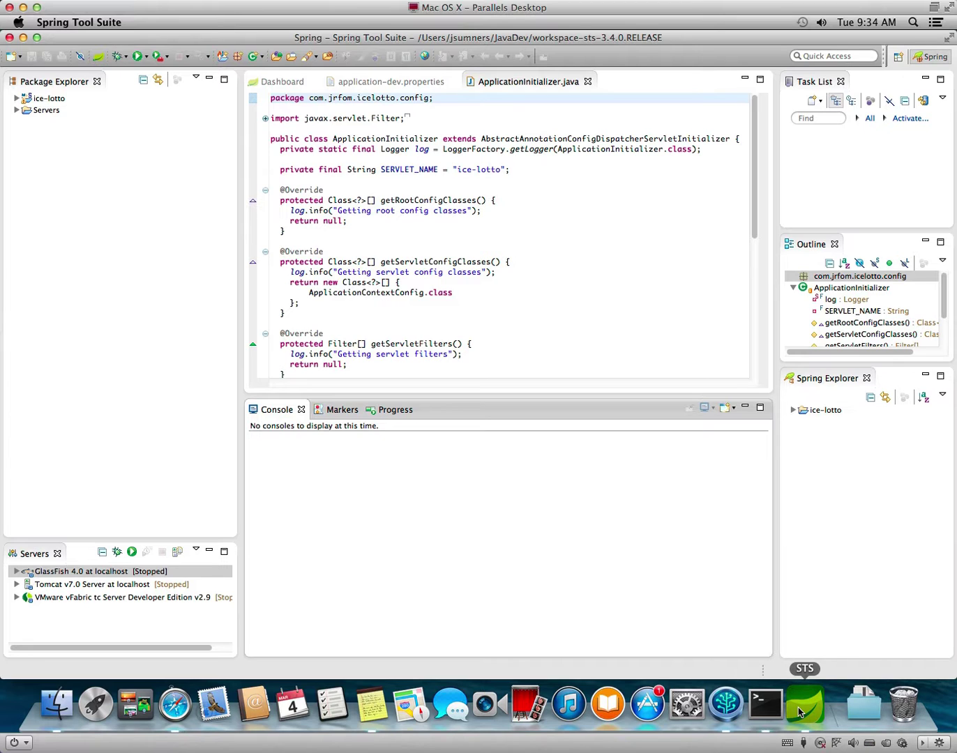
{"action": "left_click", "coordinate": [84, 23]}
{"action": "left_click", "coordinate": [226, 51]}
{"action": "left_click", "coordinate": [23, 37]}
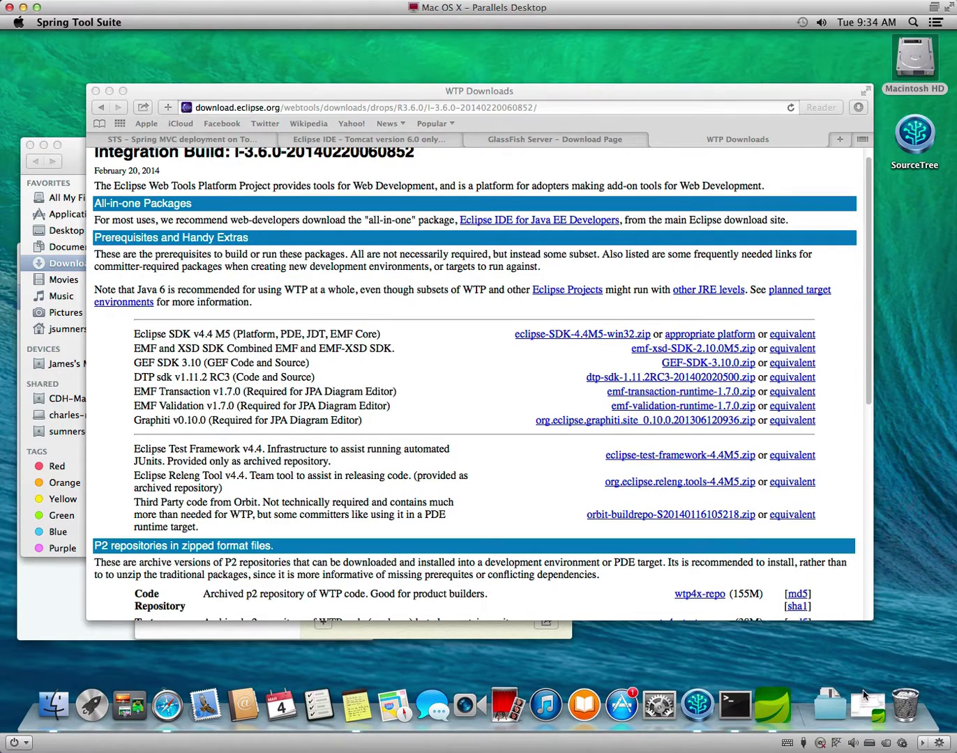
{"action": "left_click", "coordinate": [868, 700]}
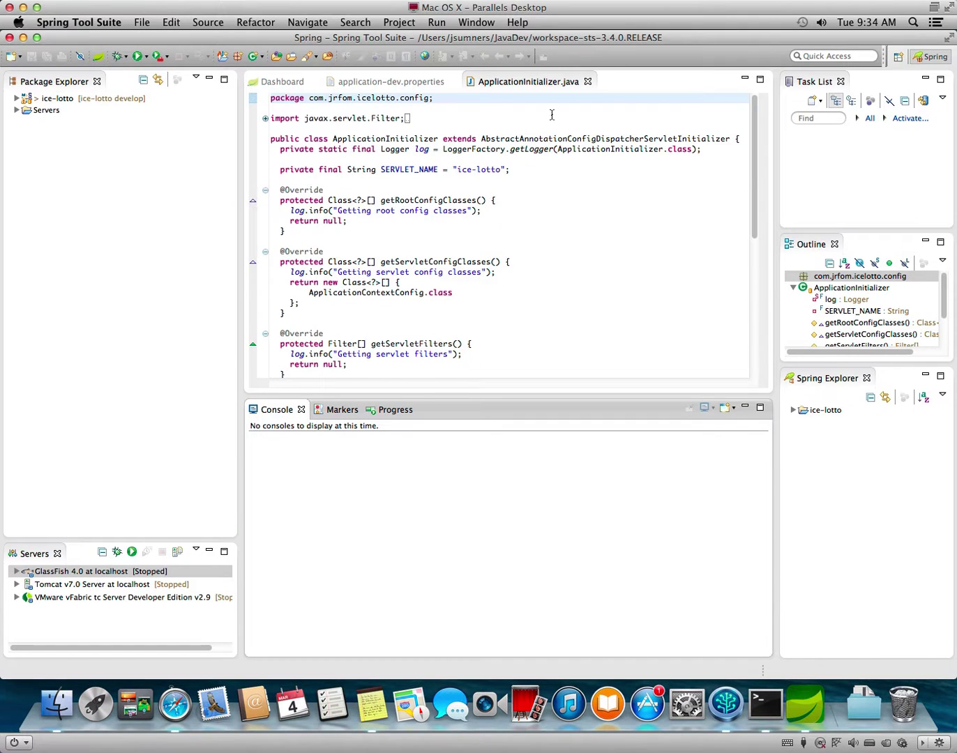
{"action": "left_click", "coordinate": [515, 23]}
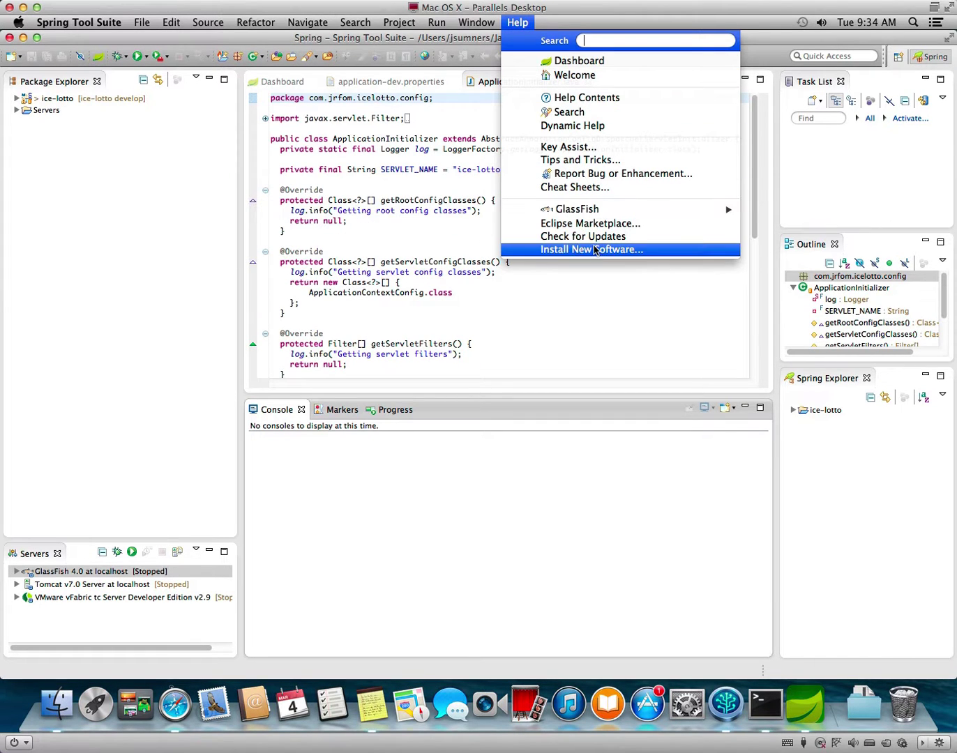
Inspect the installed WTP plug-ins and features, filtering the plug-in list by 'wtp'.
{"action": "left_click", "coordinate": [592, 249]}
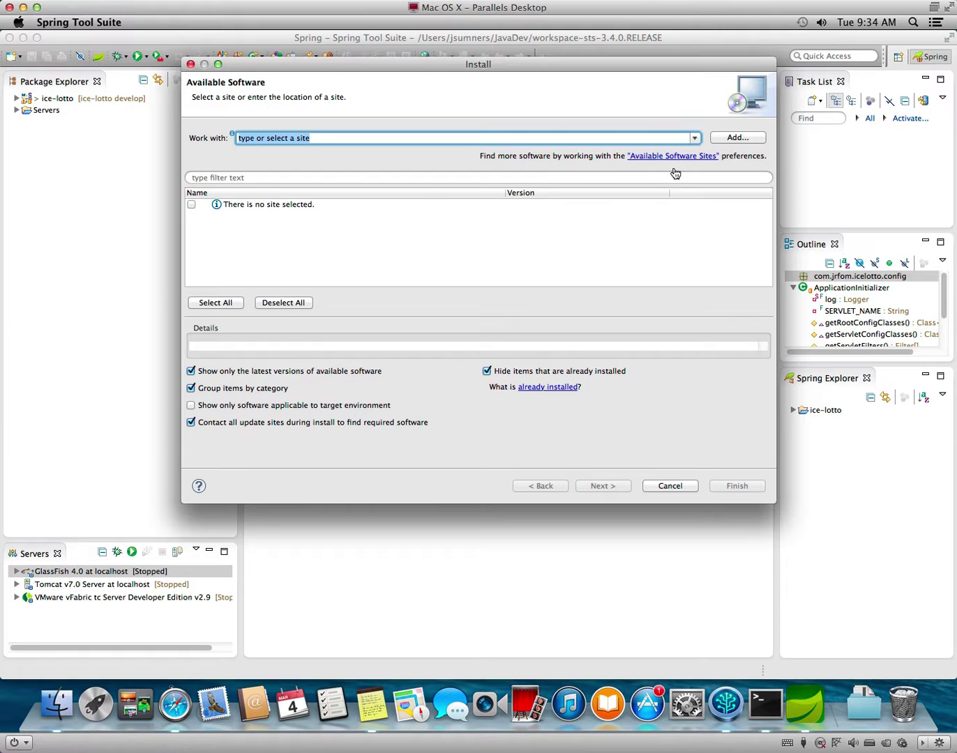
{"action": "left_click", "coordinate": [555, 387]}
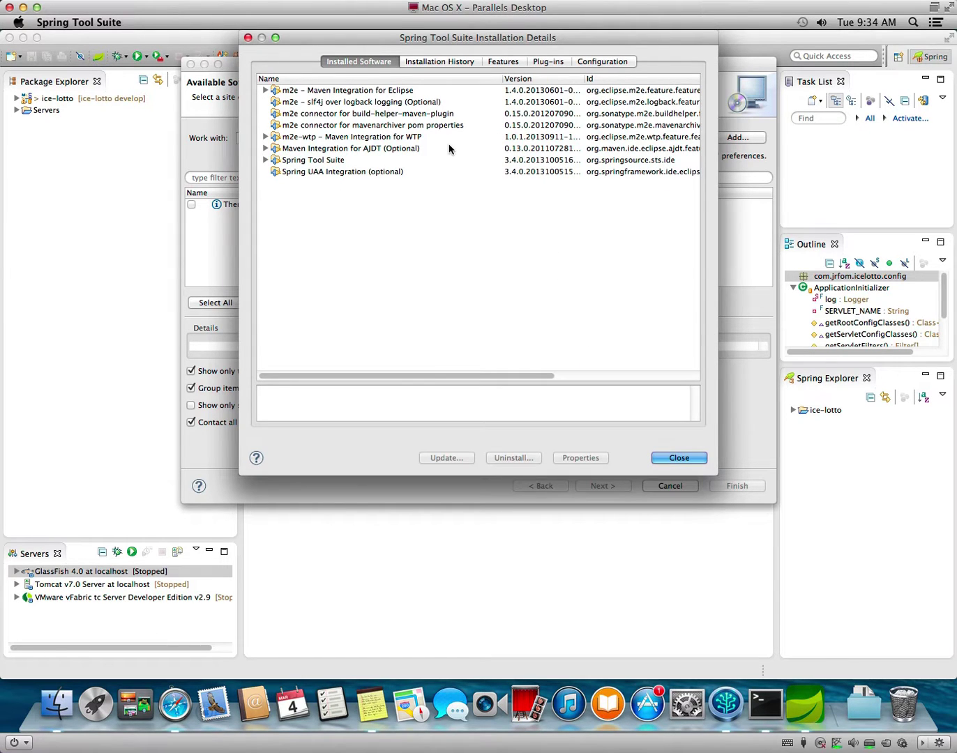
{"action": "left_click", "coordinate": [405, 142]}
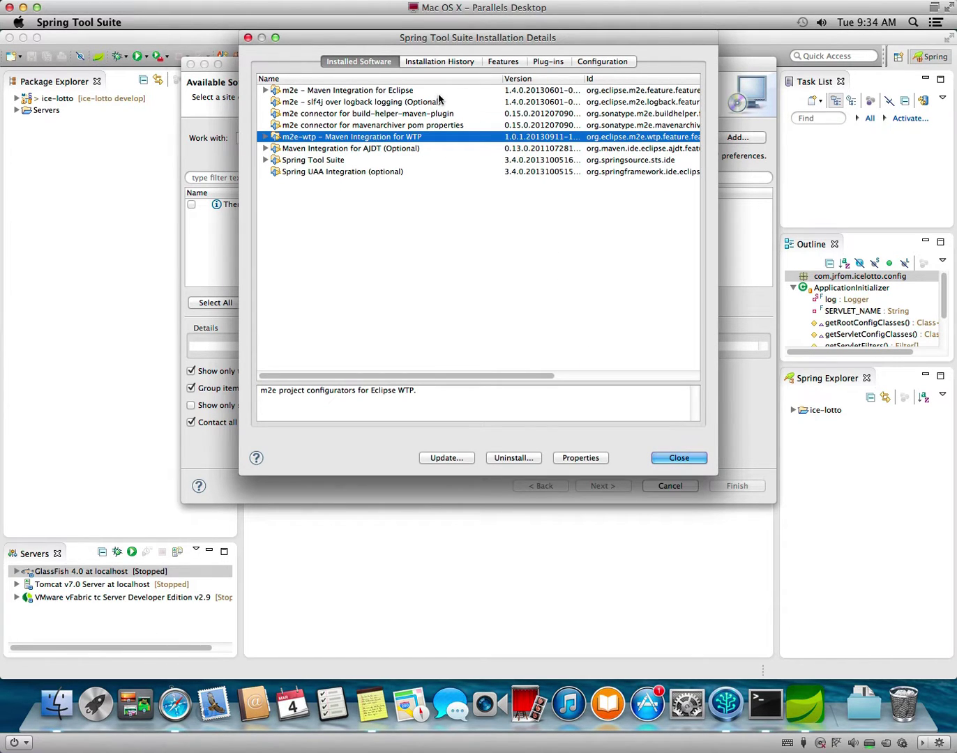
{"action": "left_click", "coordinate": [548, 62]}
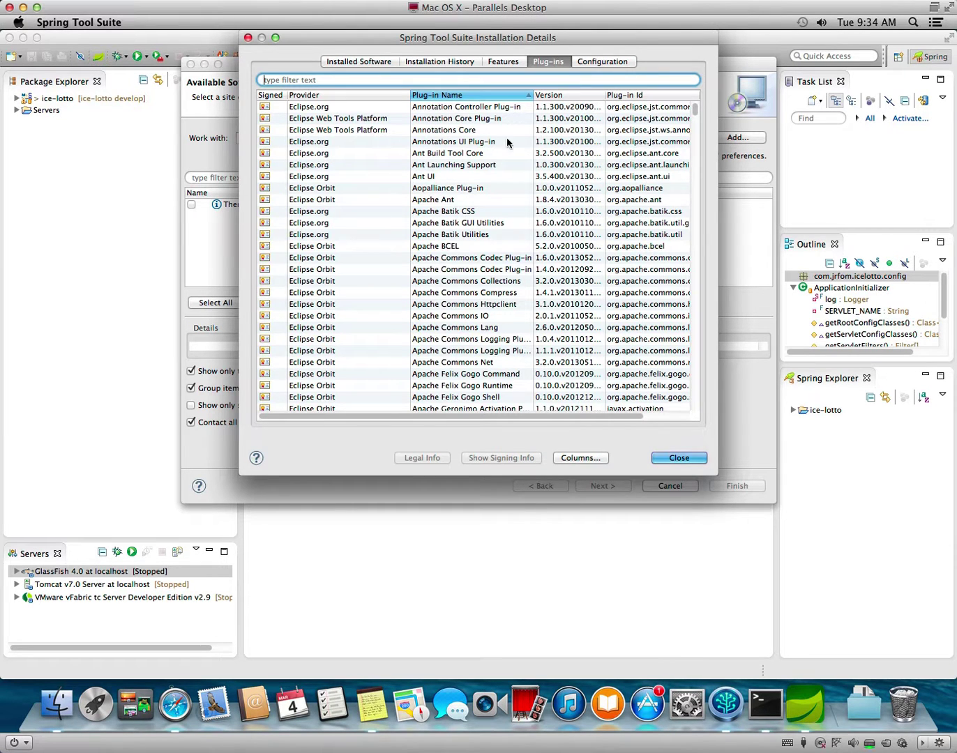
{"action": "type", "text": "wtp"}
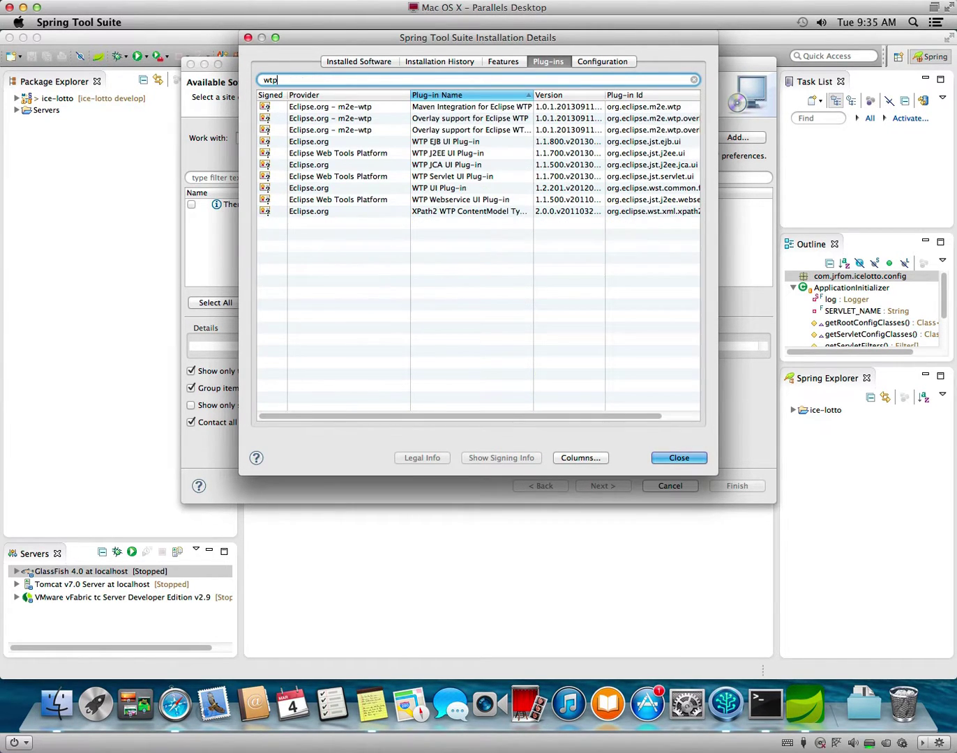
{"action": "left_click", "coordinate": [389, 156]}
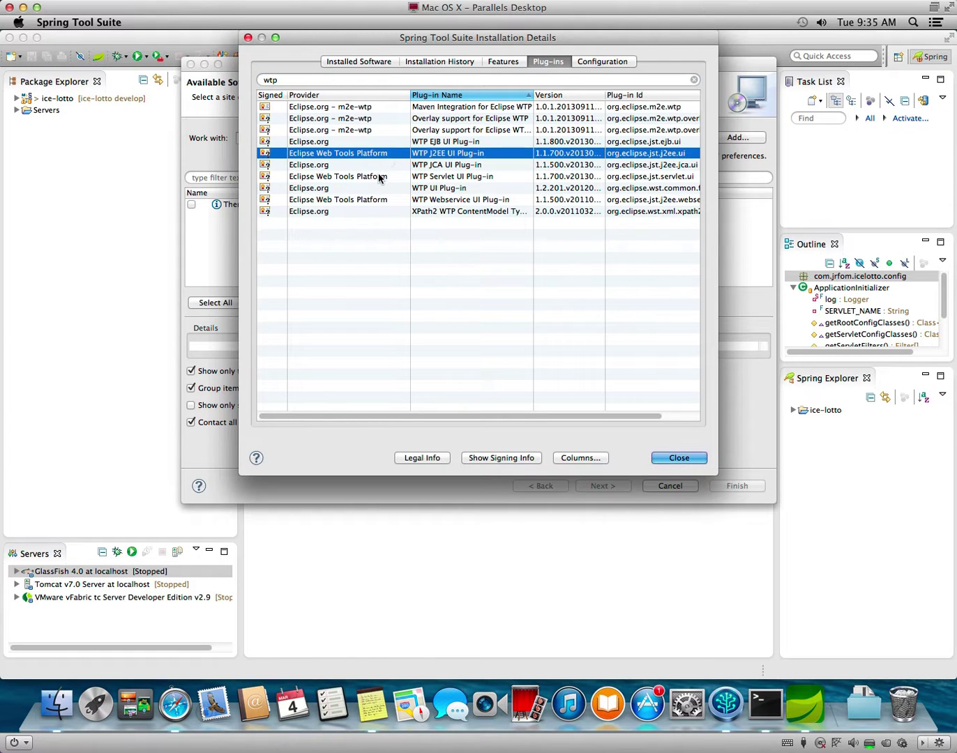
{"action": "left_click", "coordinate": [378, 179]}
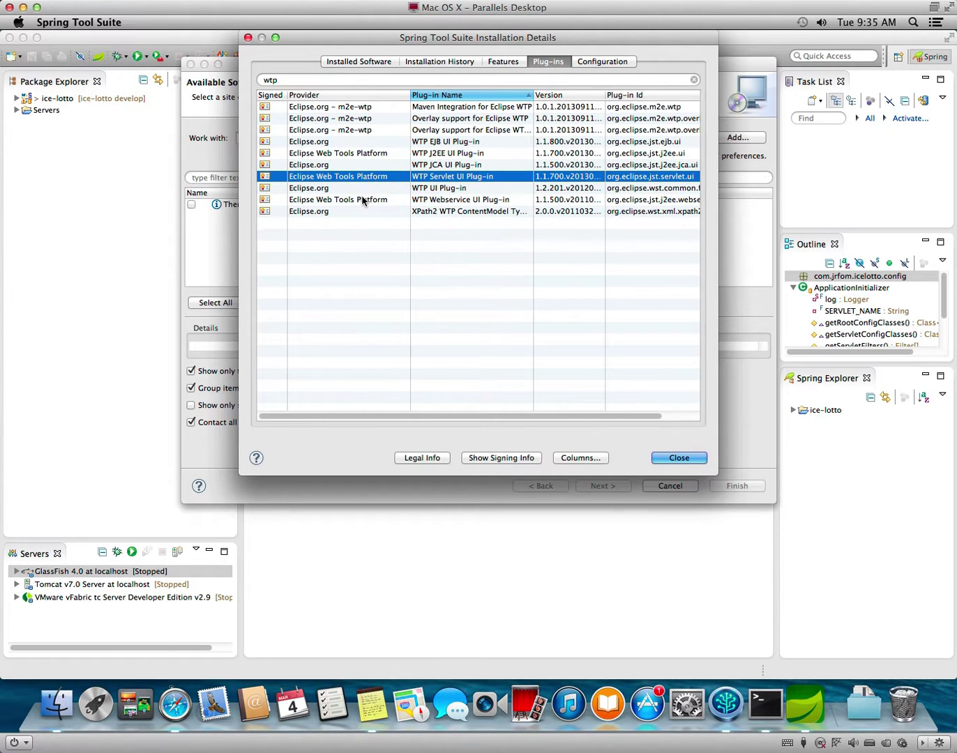
{"action": "left_click", "coordinate": [364, 200]}
{"action": "left_click", "coordinate": [369, 178]}
{"action": "left_click_drag", "start_coordinate": [718, 473], "coordinate": [931, 529]}
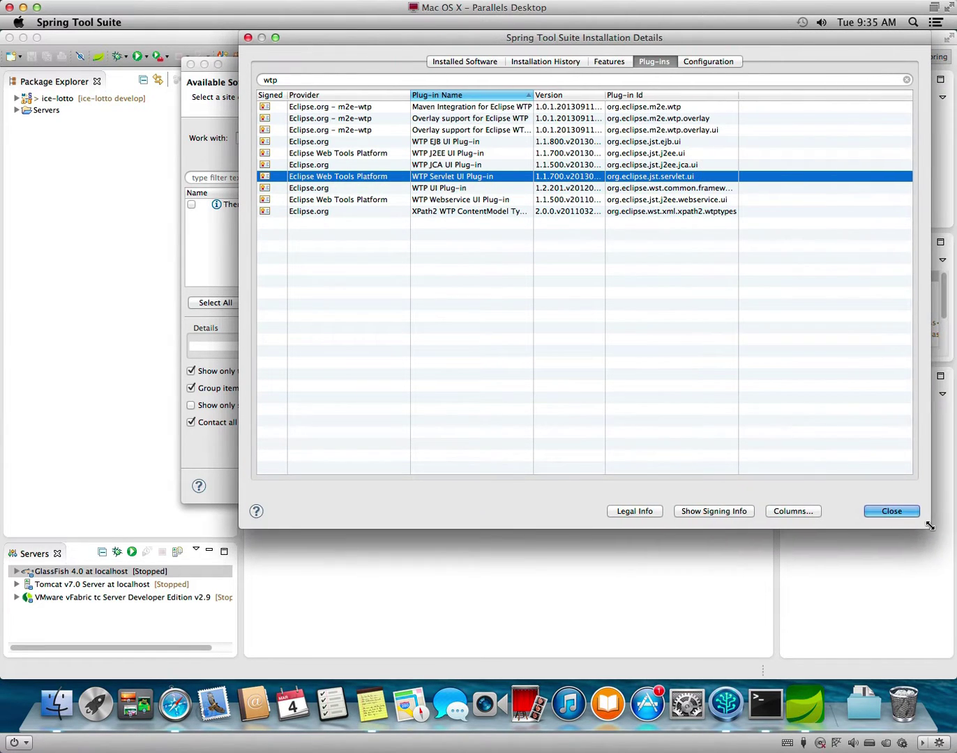
{"action": "left_click", "coordinate": [693, 154]}
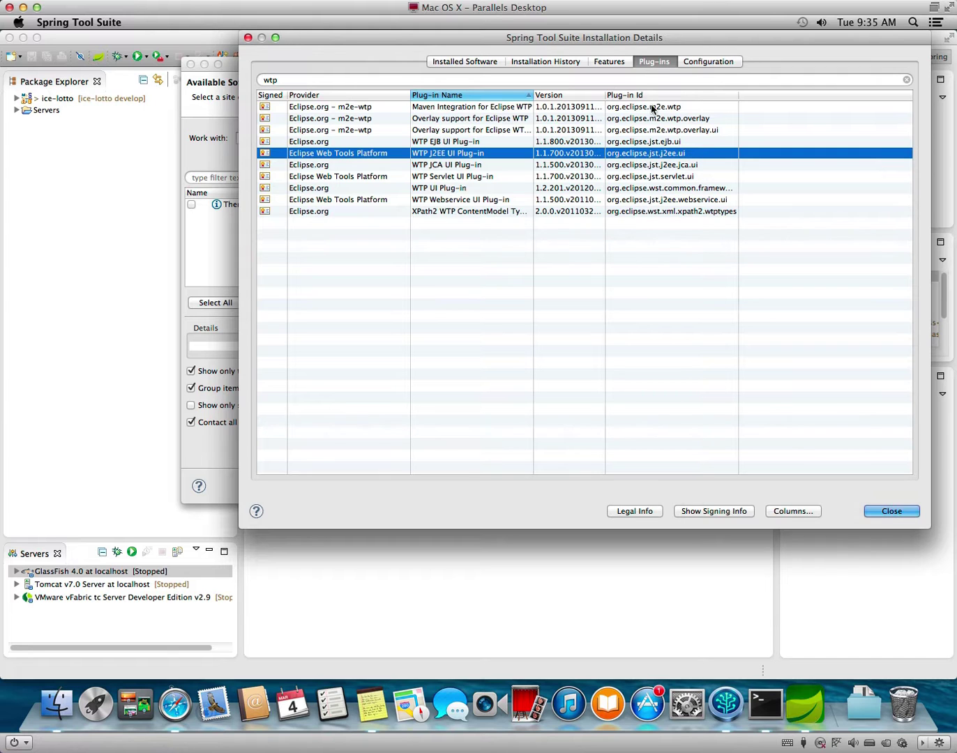
{"action": "left_click", "coordinate": [610, 61]}
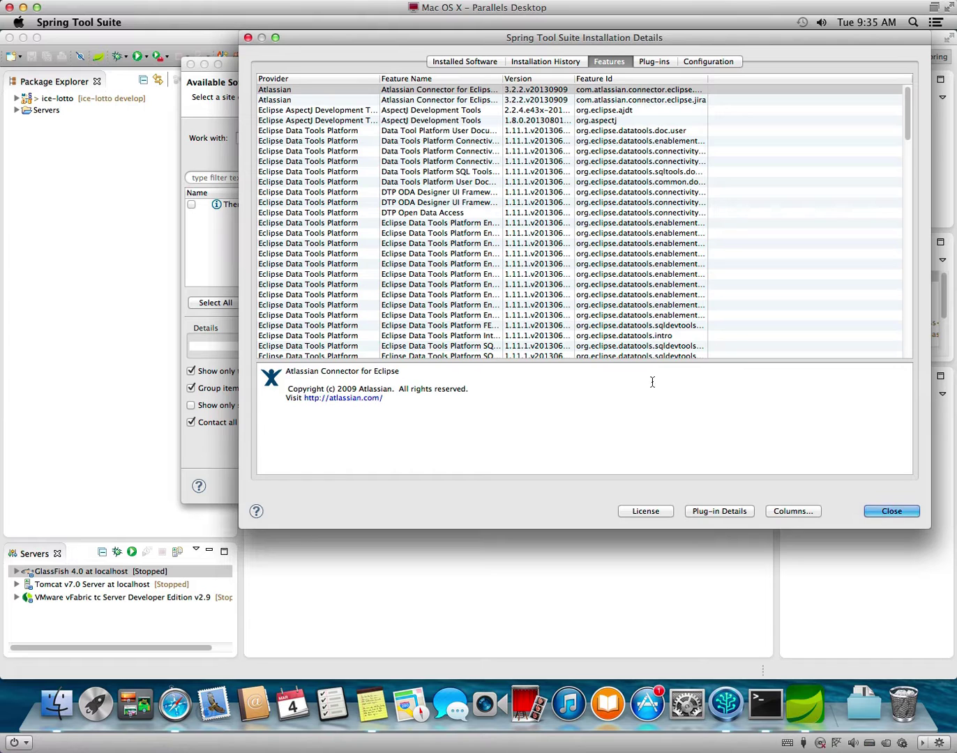
Close the installation details, cancel the install, and quit Spring Tool Suite.
{"action": "left_click", "coordinate": [883, 516]}
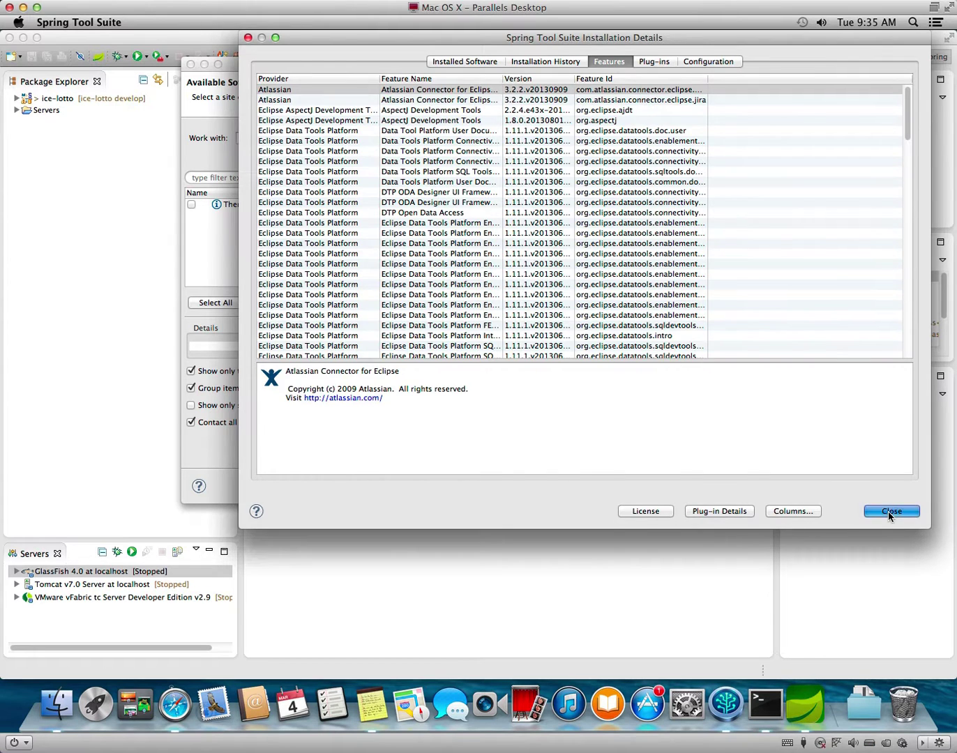
{"action": "left_click", "coordinate": [670, 486]}
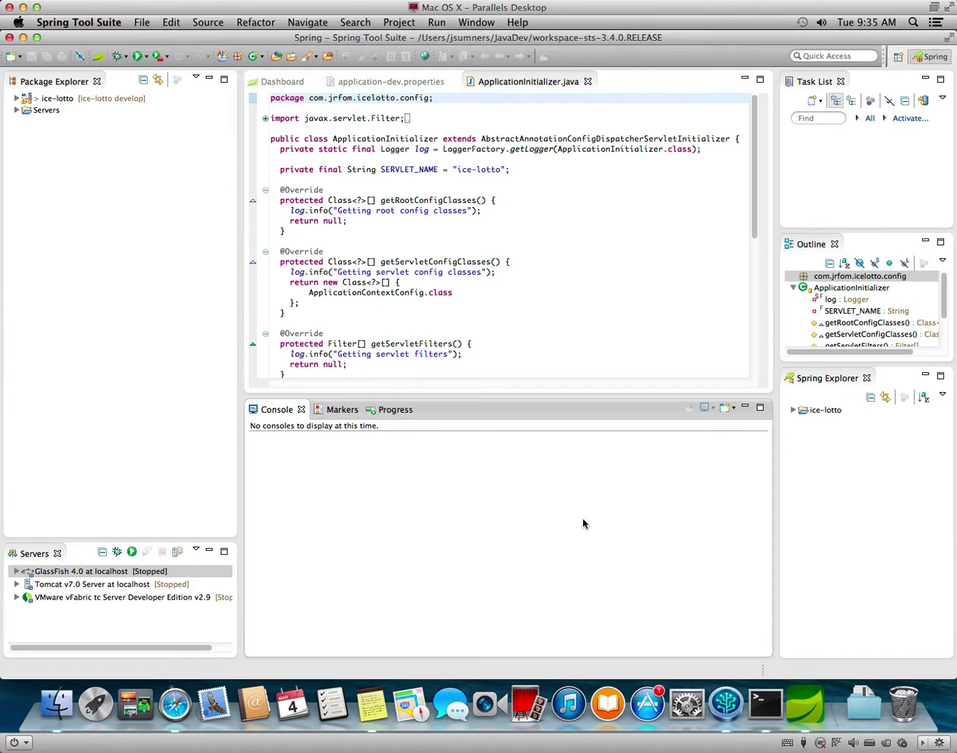
{"action": "left_click", "coordinate": [54, 22]}
{"action": "left_click", "coordinate": [70, 150]}
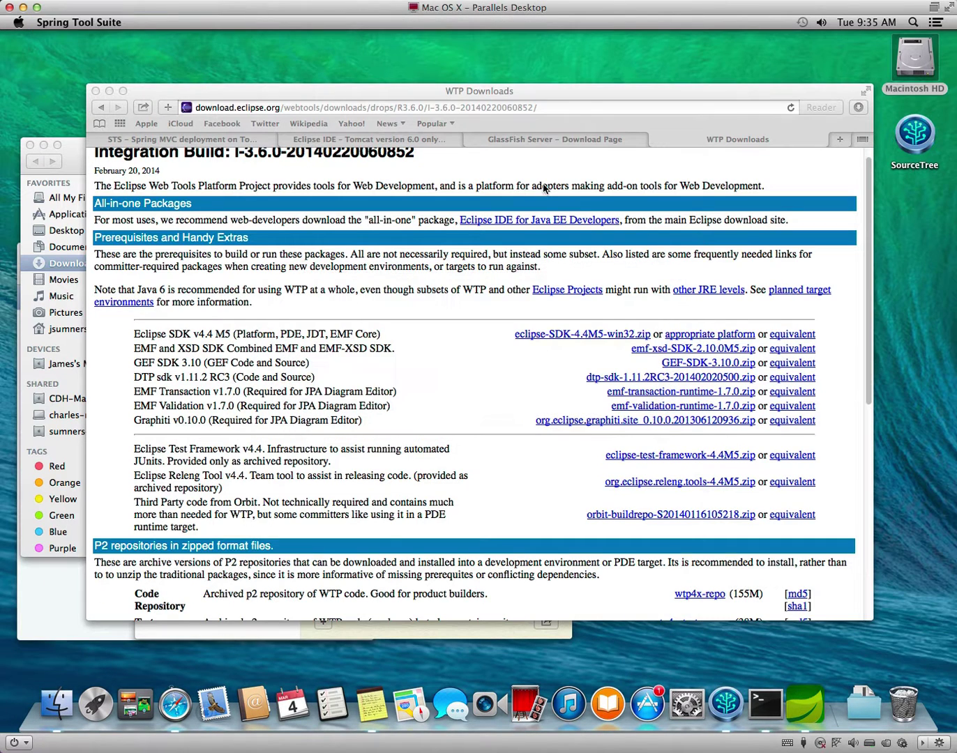
Download the IntelliJ IDEA Ultimate disk image ideaIU-13.0.2.dmg from jetbrains.com.
{"action": "left_click", "coordinate": [529, 108]}
{"action": "type", "text": "jet"}
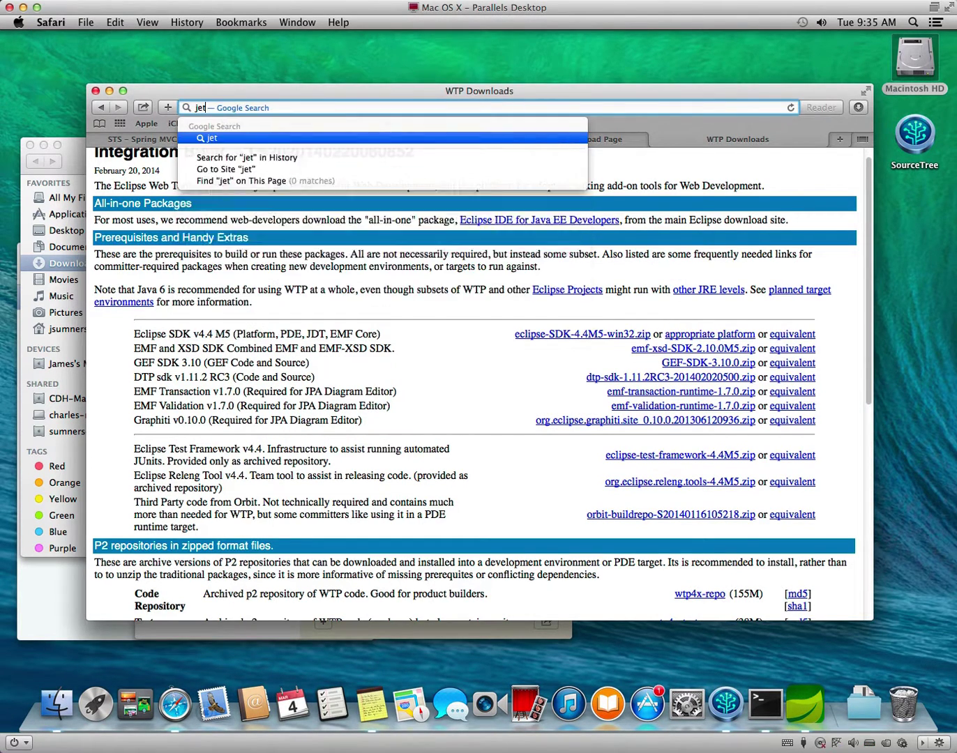
{"action": "type", "text": "brains.com"}
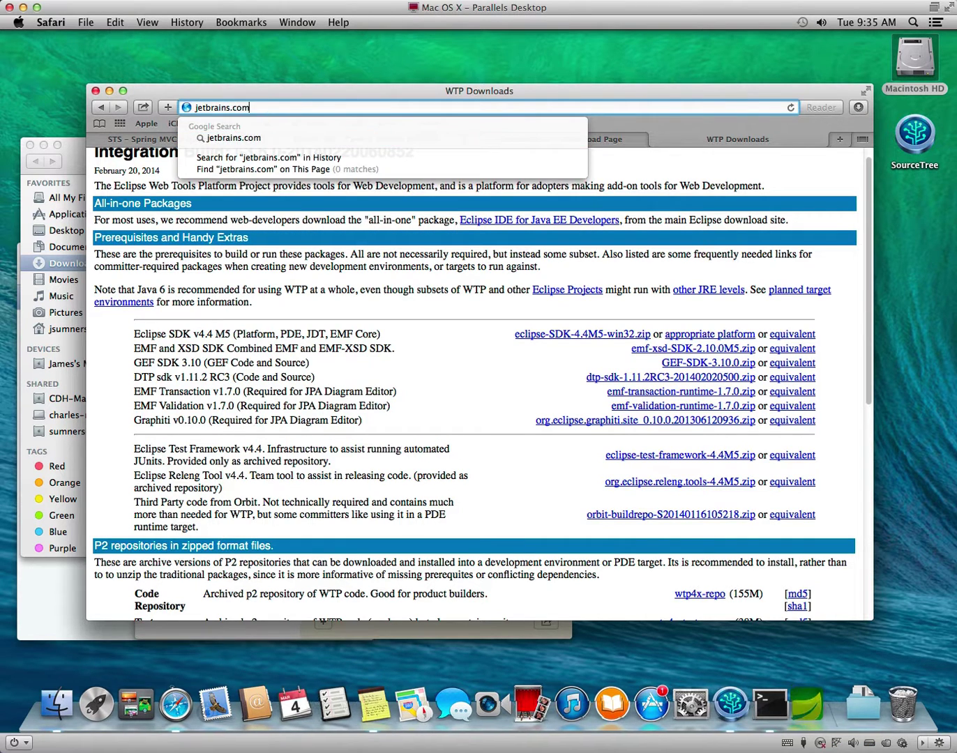
{"action": "key", "text": "Return"}
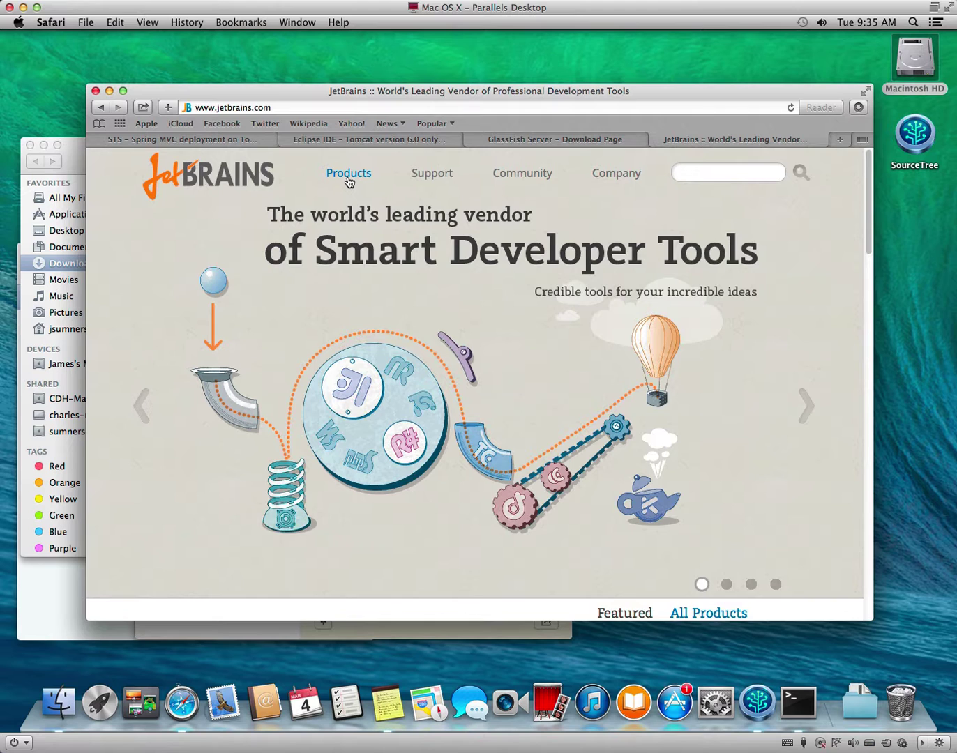
{"action": "left_click", "coordinate": [349, 182]}
{"action": "left_click", "coordinate": [182, 262]}
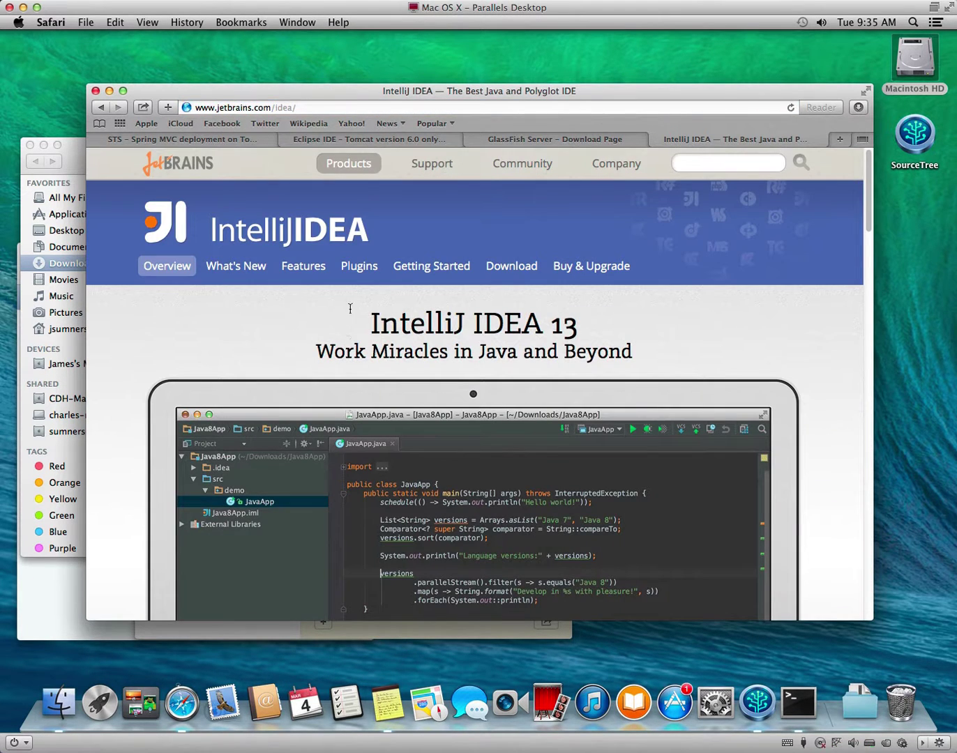
{"action": "left_click", "coordinate": [517, 268]}
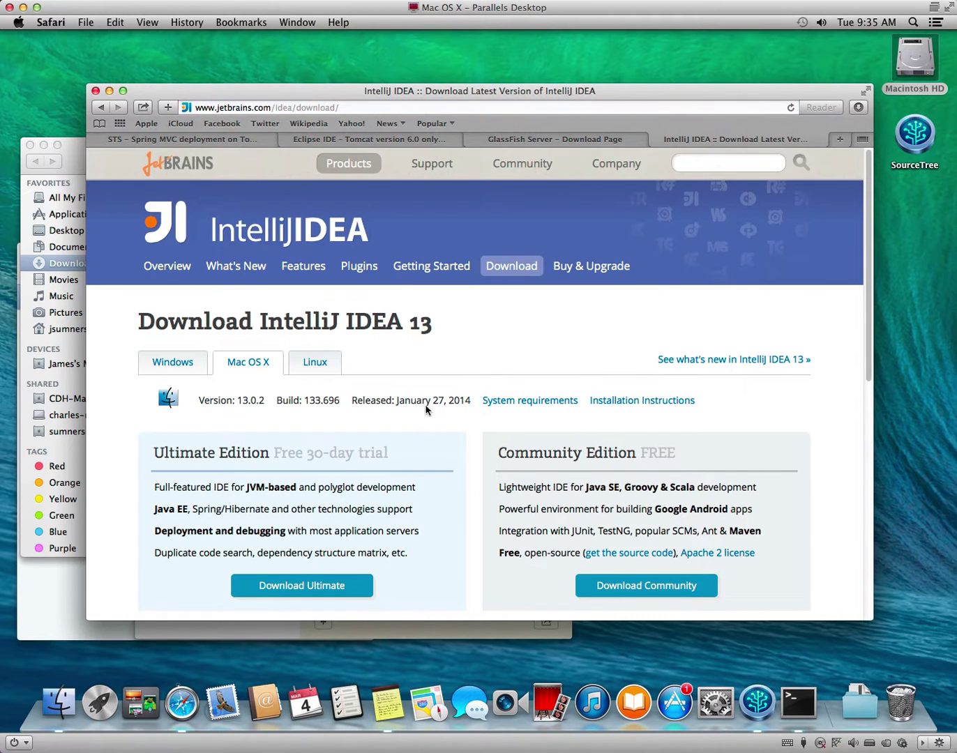
{"action": "scroll", "coordinate": [431, 405], "scroll_direction": "down", "scroll_amount": 5}
{"action": "left_click", "coordinate": [316, 327]}
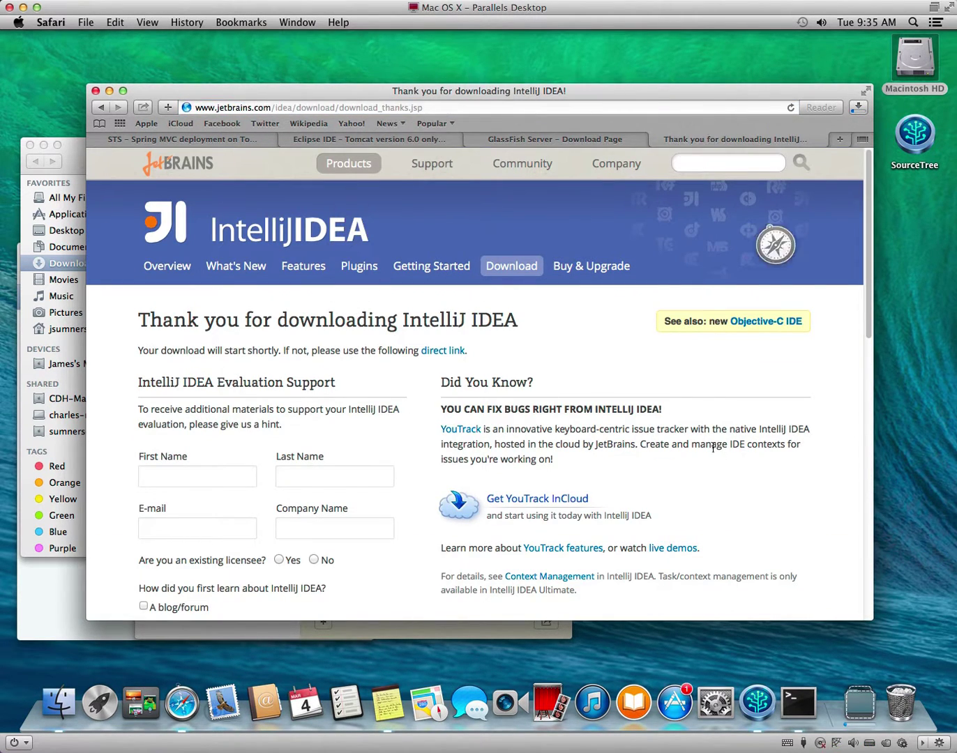
{"action": "left_click", "coordinate": [864, 112]}
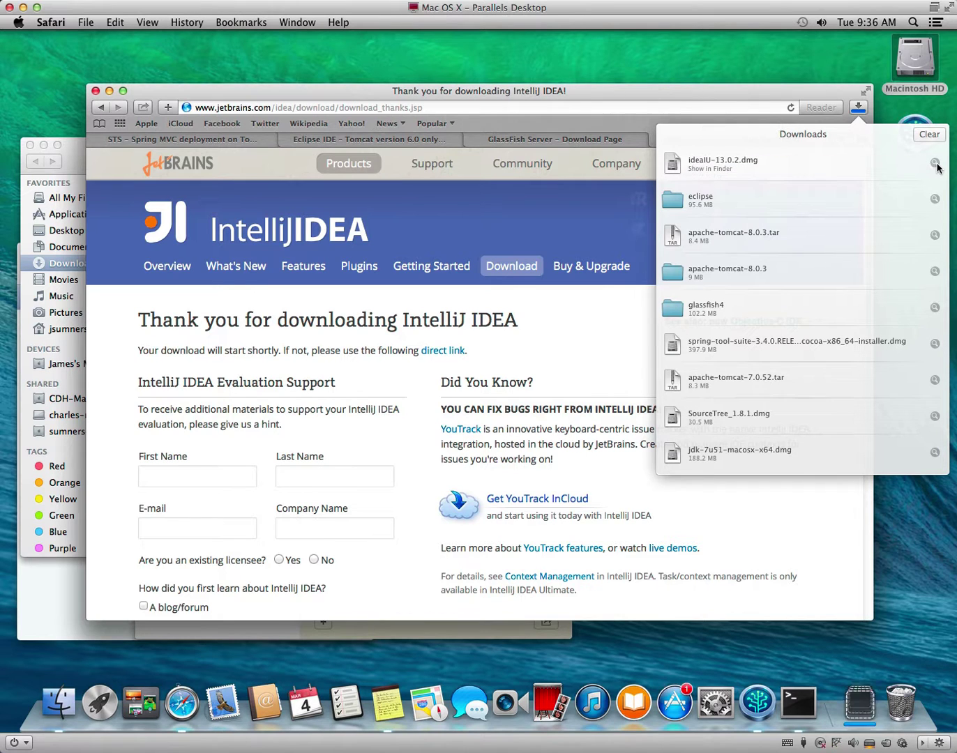
Copy IntelliJ IDEA 13 from the disk image to the Desktop, close Finder, and launch it.
{"action": "left_click", "coordinate": [935, 164]}
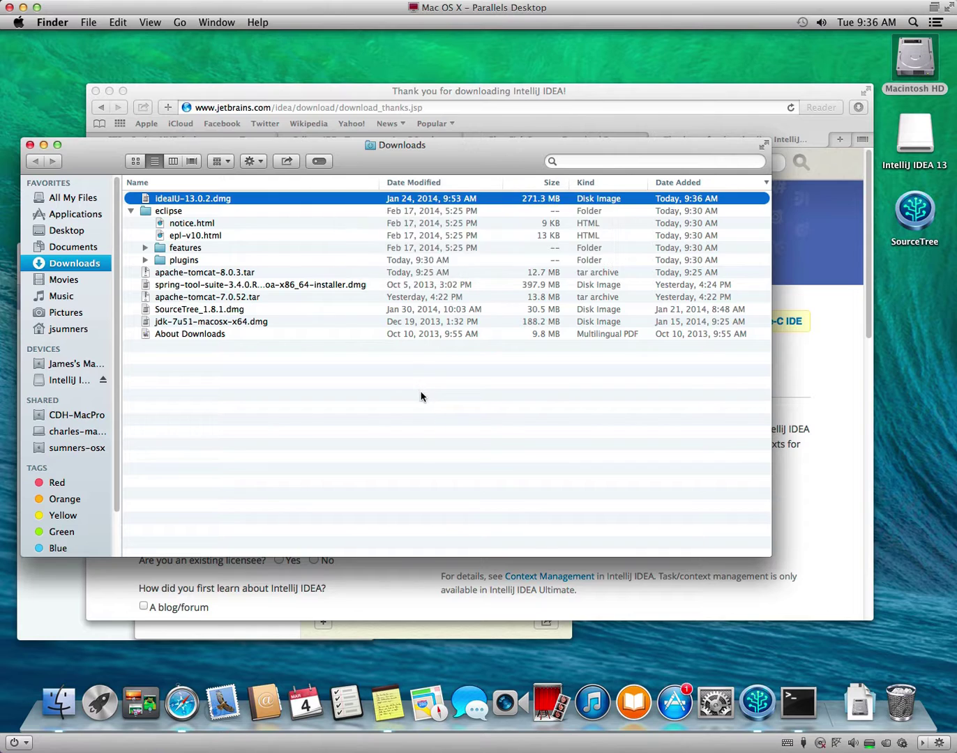
{"action": "left_click_drag", "start_coordinate": [349, 198], "coordinate": [927, 306]}
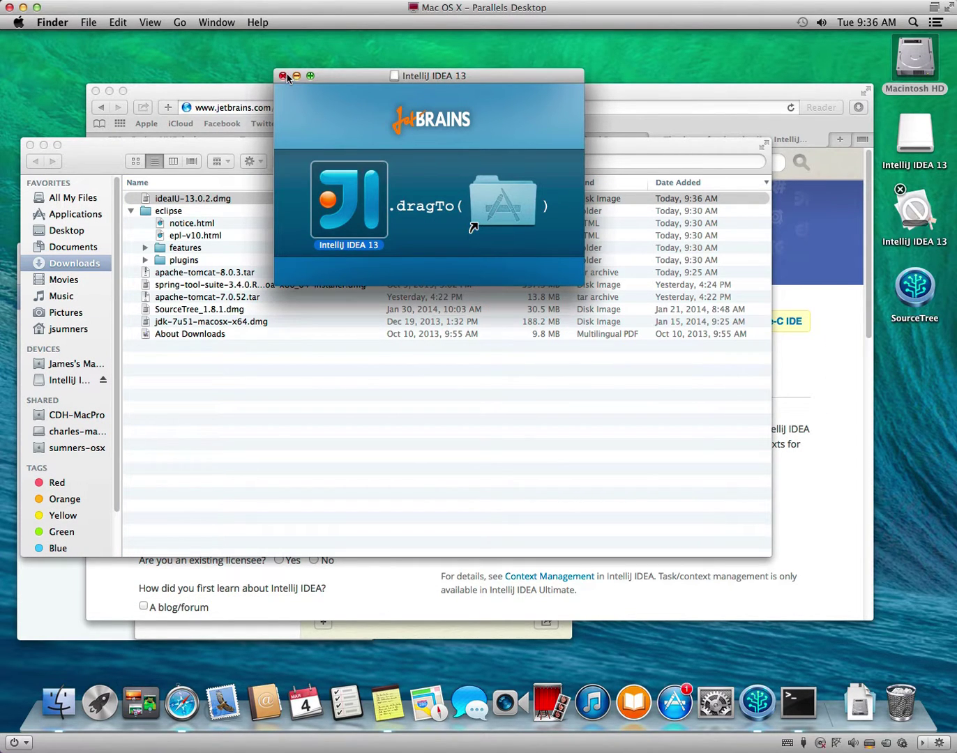
{"action": "left_click", "coordinate": [283, 76]}
{"action": "left_click", "coordinate": [33, 148]}
{"action": "left_click", "coordinate": [30, 145]}
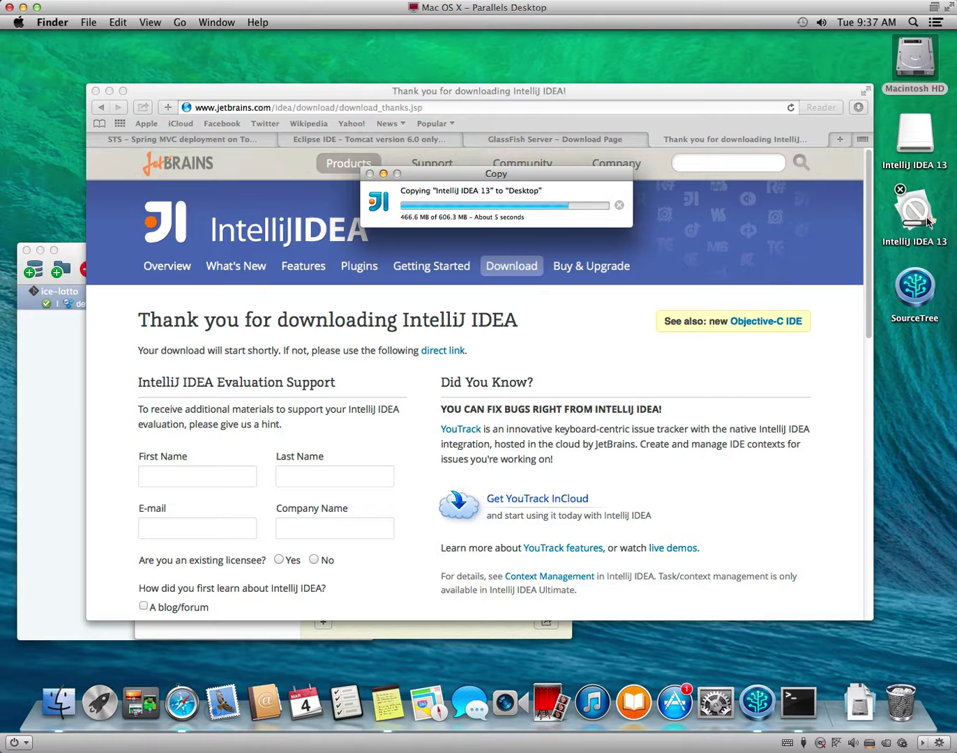
{"action": "double_click", "coordinate": [924, 220]}
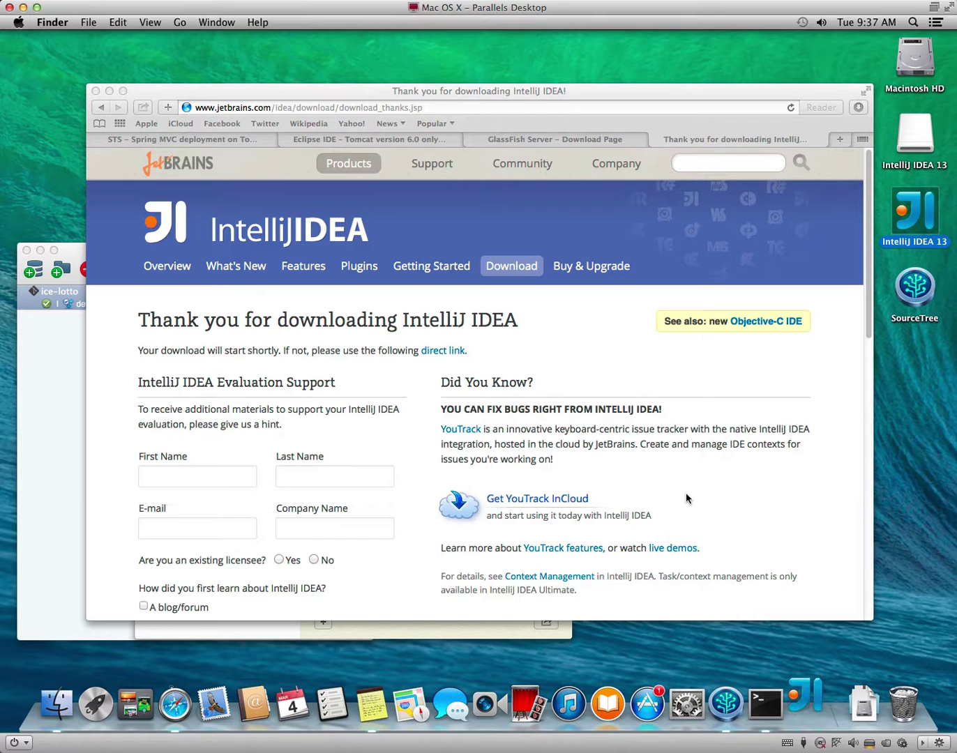
Allow the app to open, skip importing settings, and accept the 30-day evaluation licence.
{"action": "left_click", "coordinate": [597, 266]}
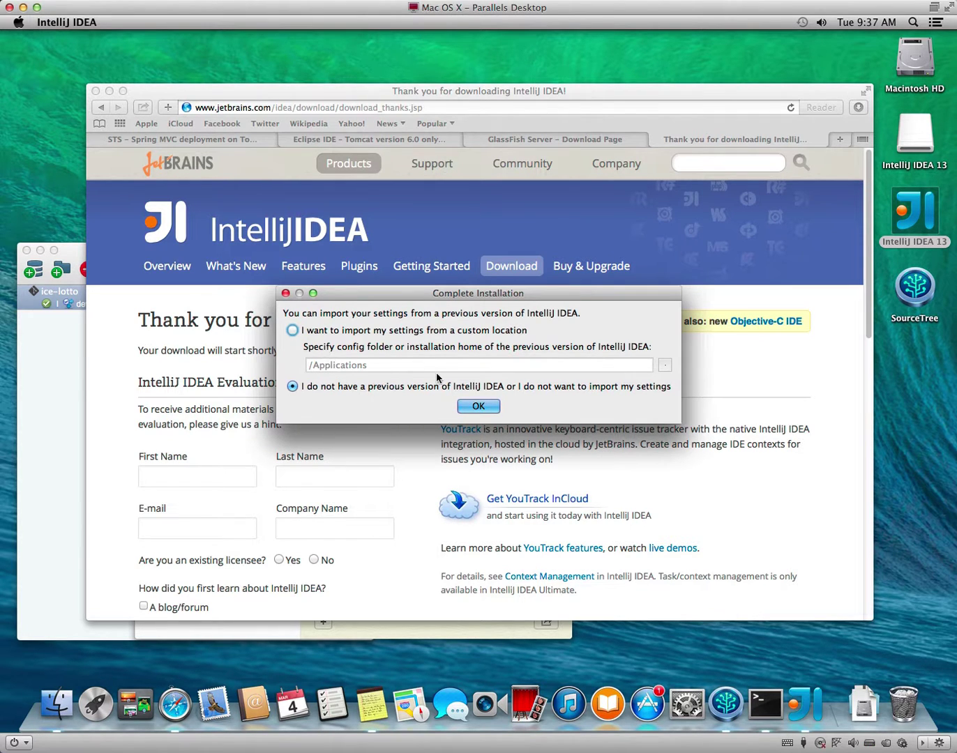
{"action": "left_click", "coordinate": [478, 406]}
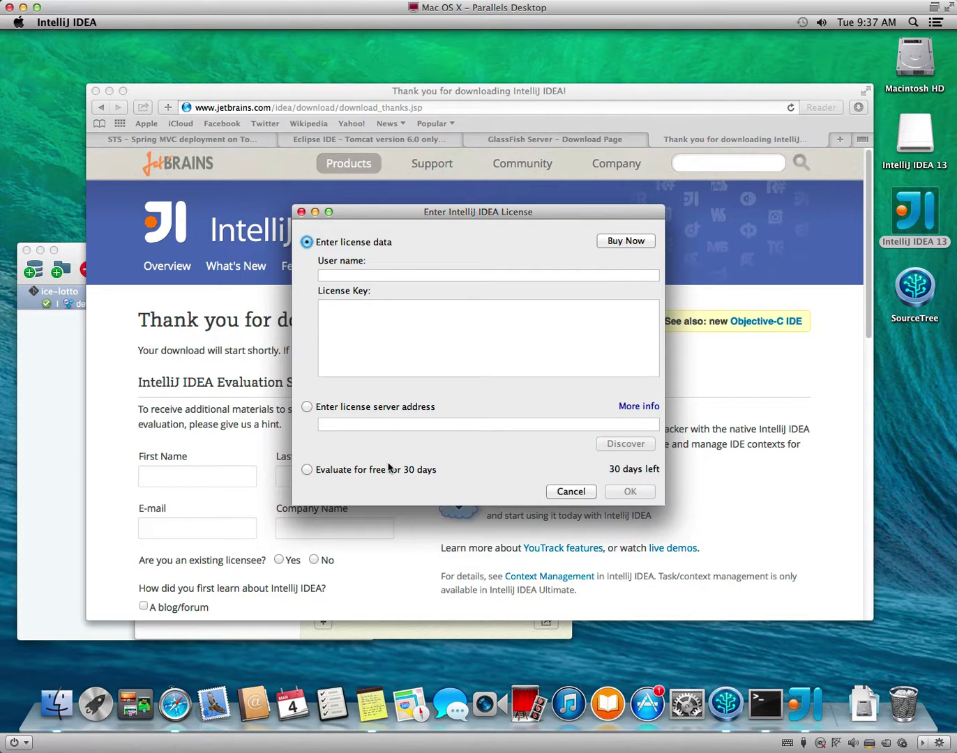
{"action": "left_click", "coordinate": [385, 473]}
{"action": "left_click", "coordinate": [636, 491]}
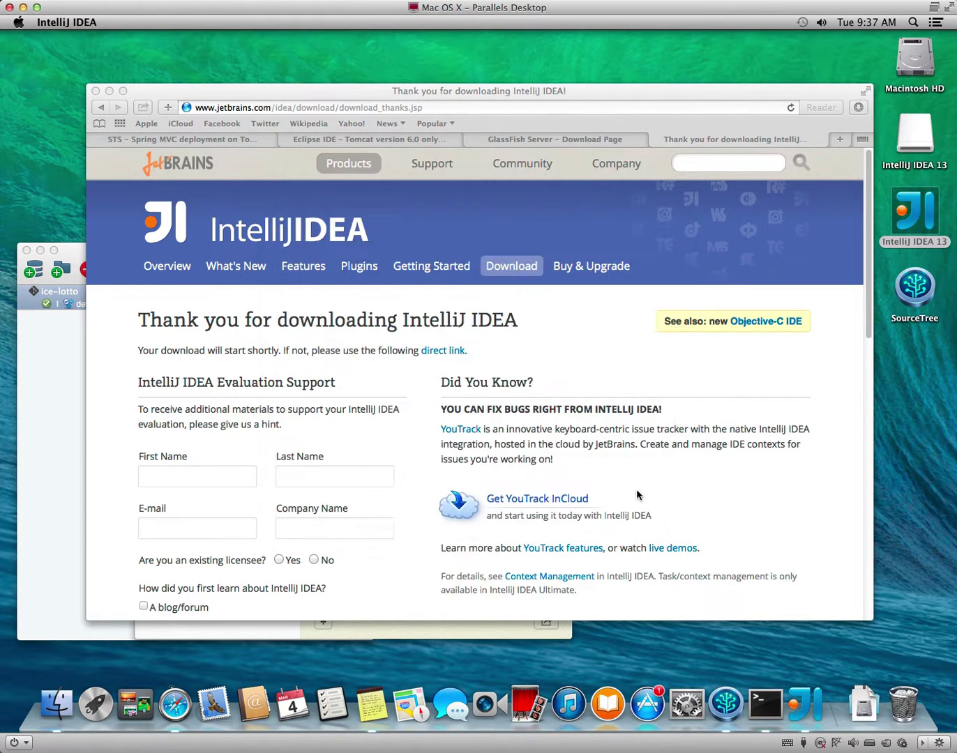
{"action": "left_click", "coordinate": [406, 472]}
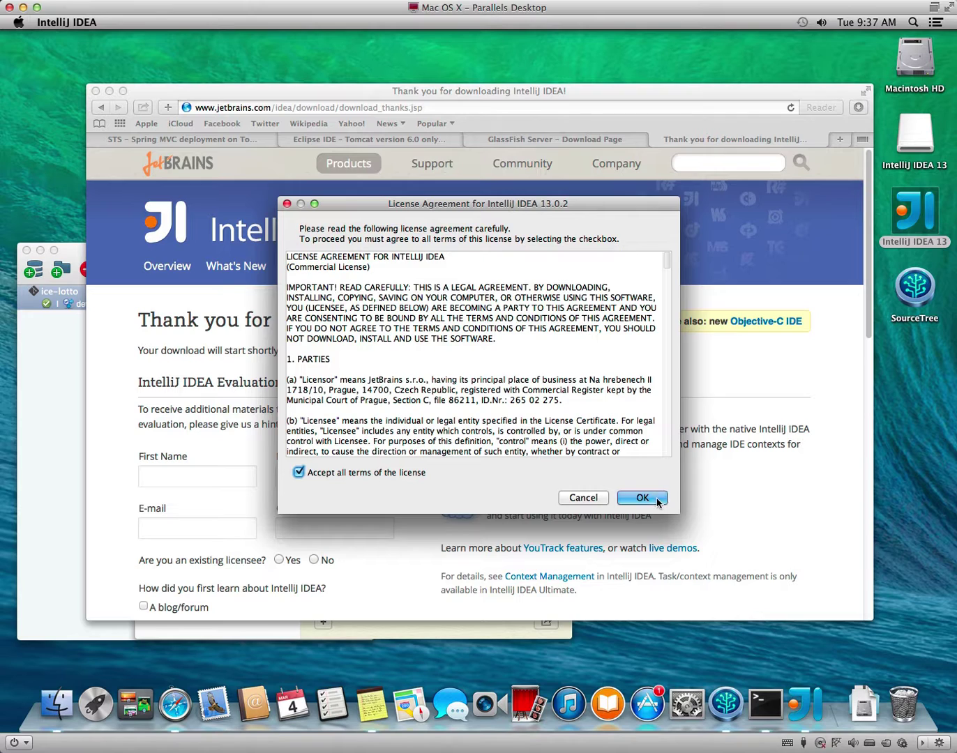
{"action": "left_click", "coordinate": [655, 498]}
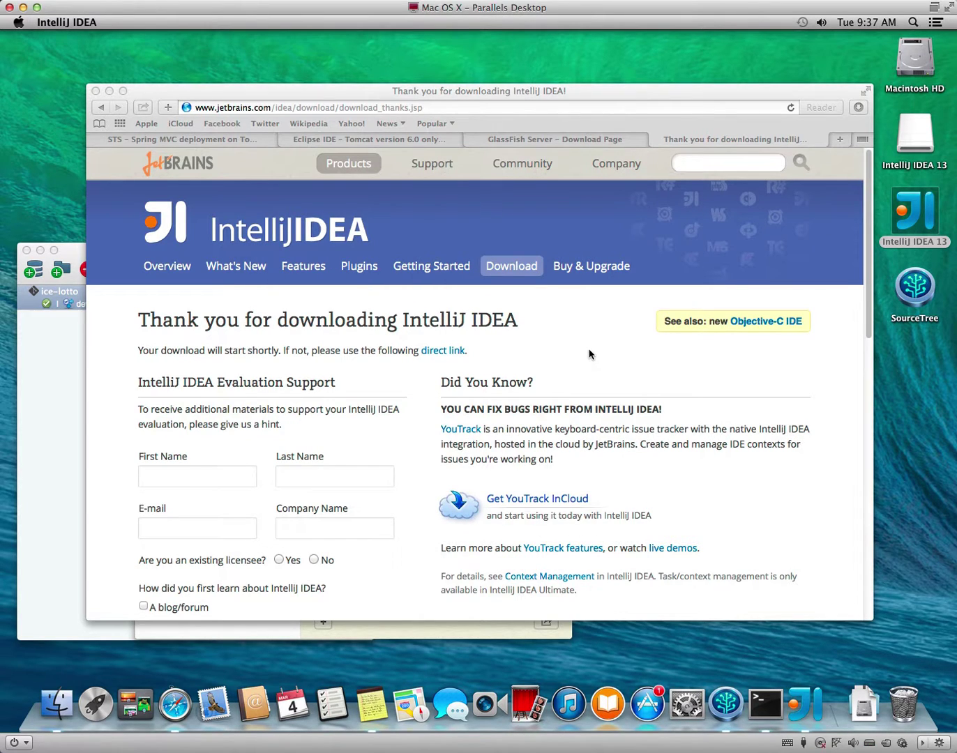
Step through the setup wizard's plugin pages and finish the initial configuration.
{"action": "left_click", "coordinate": [515, 511]}
{"action": "left_click", "coordinate": [516, 512]}
{"action": "left_click", "coordinate": [516, 511]}
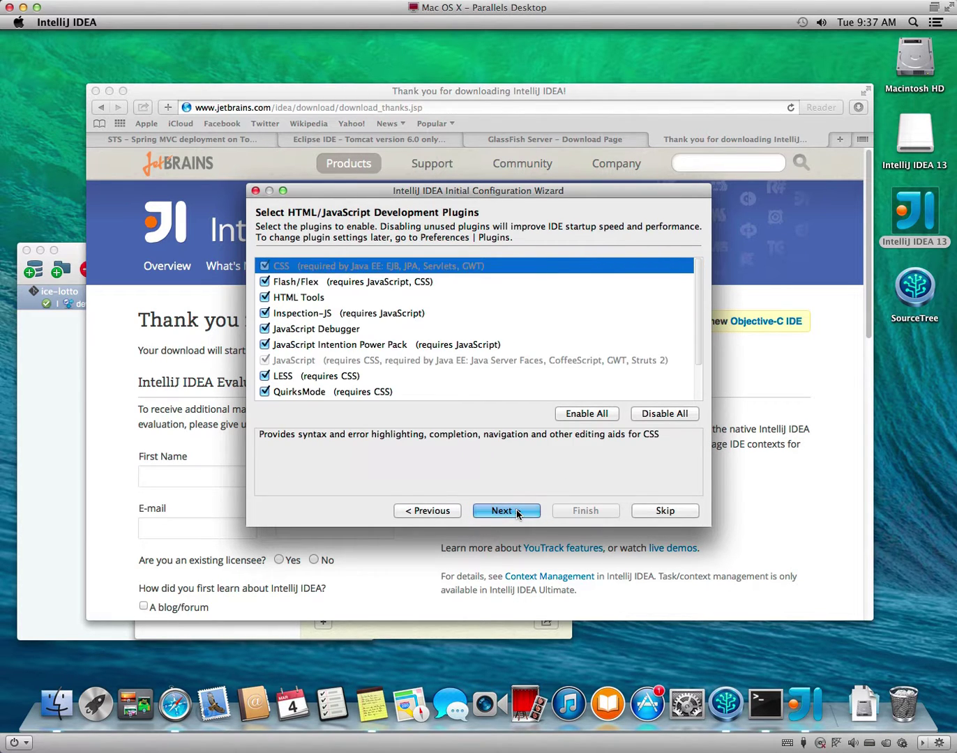
{"action": "left_click", "coordinate": [515, 511]}
{"action": "left_click", "coordinate": [566, 513]}
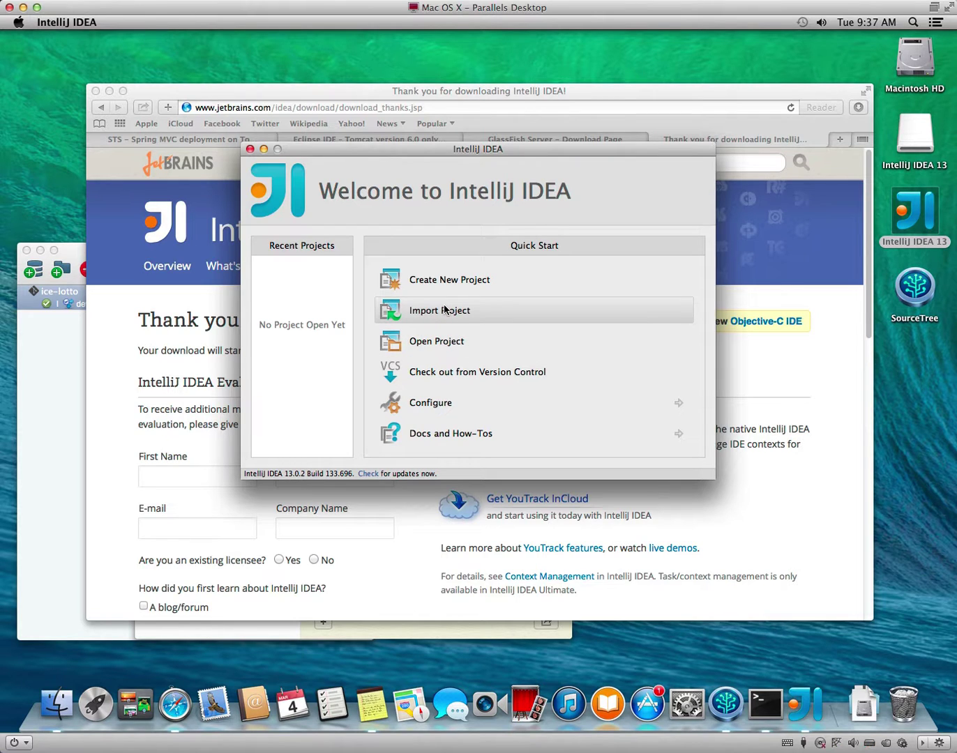
Open the ice-lotto project folder from ~/git/ice-lotto.
{"action": "left_click", "coordinate": [436, 345]}
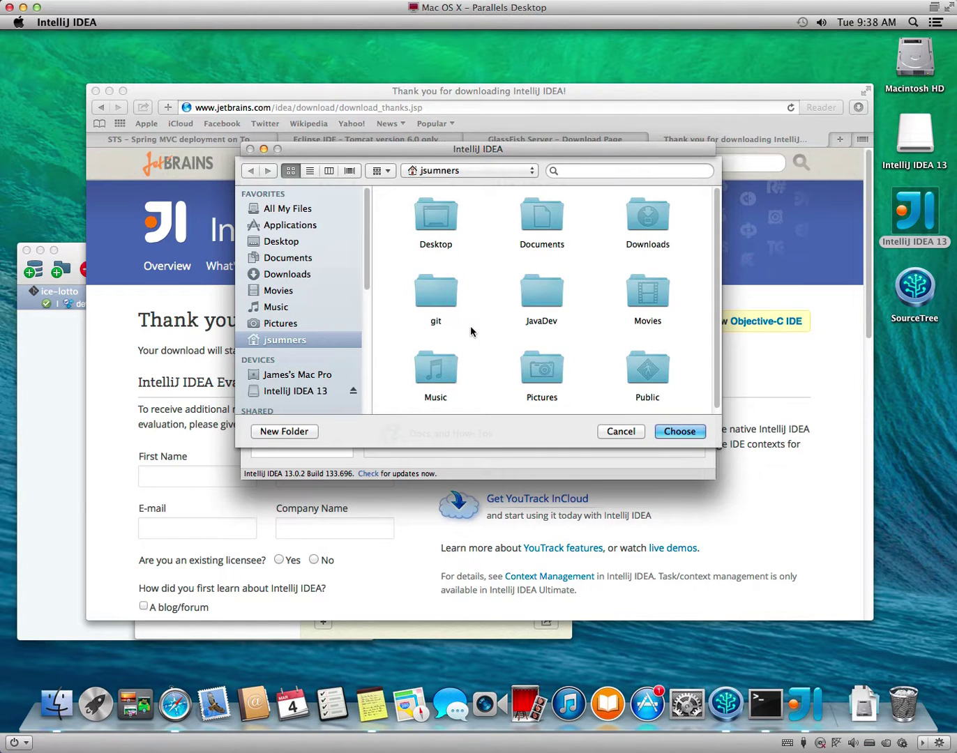
{"action": "double_click", "coordinate": [439, 297]}
{"action": "double_click", "coordinate": [413, 211]}
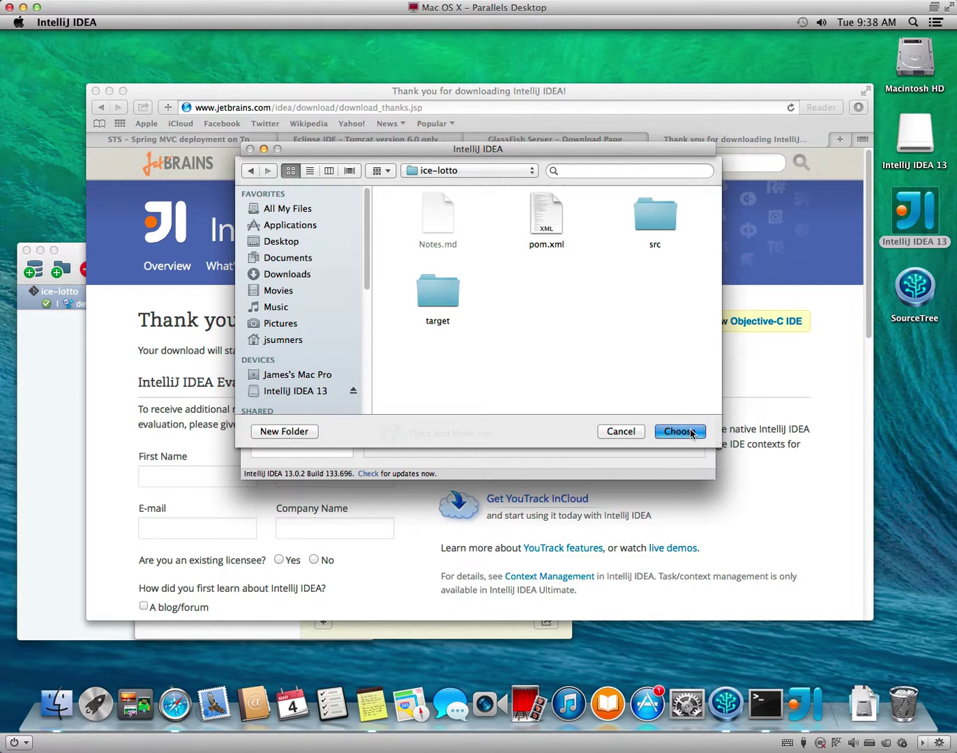
{"action": "left_click", "coordinate": [689, 431]}
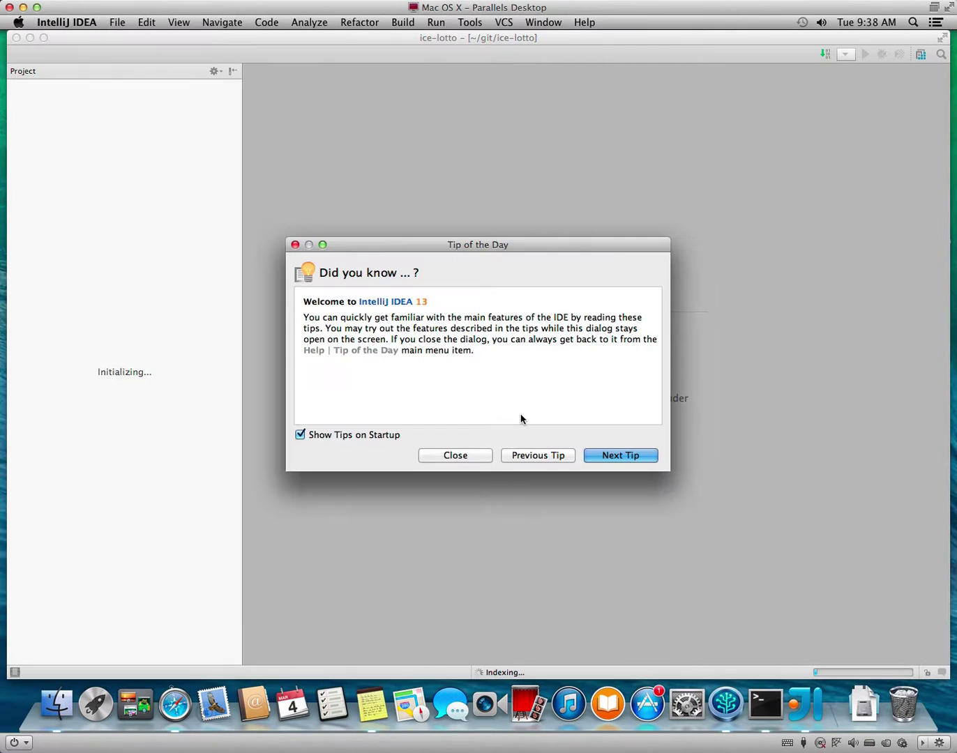
Close Tip of the Day and show the background tasks resolving Maven dependencies.
{"action": "left_click", "coordinate": [470, 454]}
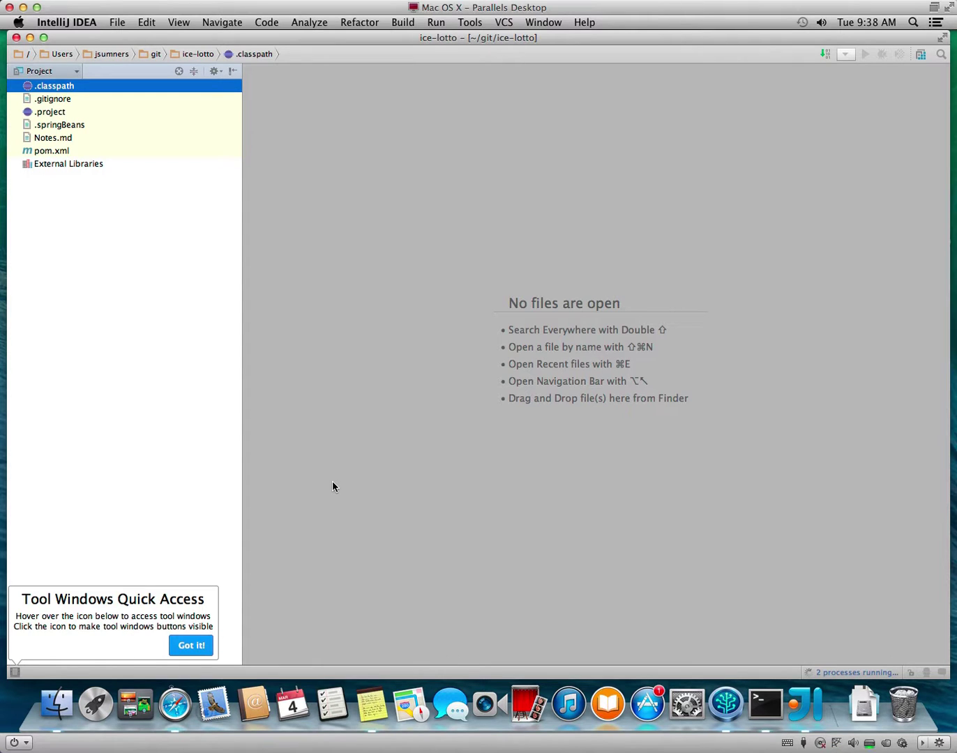
{"action": "left_click", "coordinate": [817, 670]}
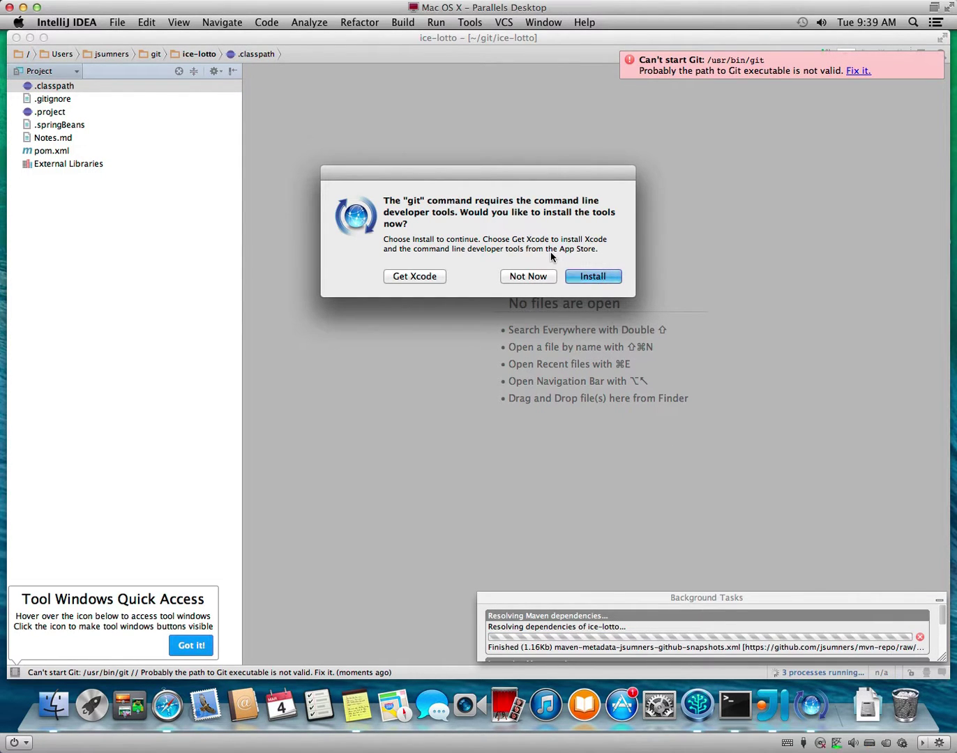
Decline the git command line developer tools install prompt each of the four times it appears.
{"action": "left_click", "coordinate": [536, 276]}
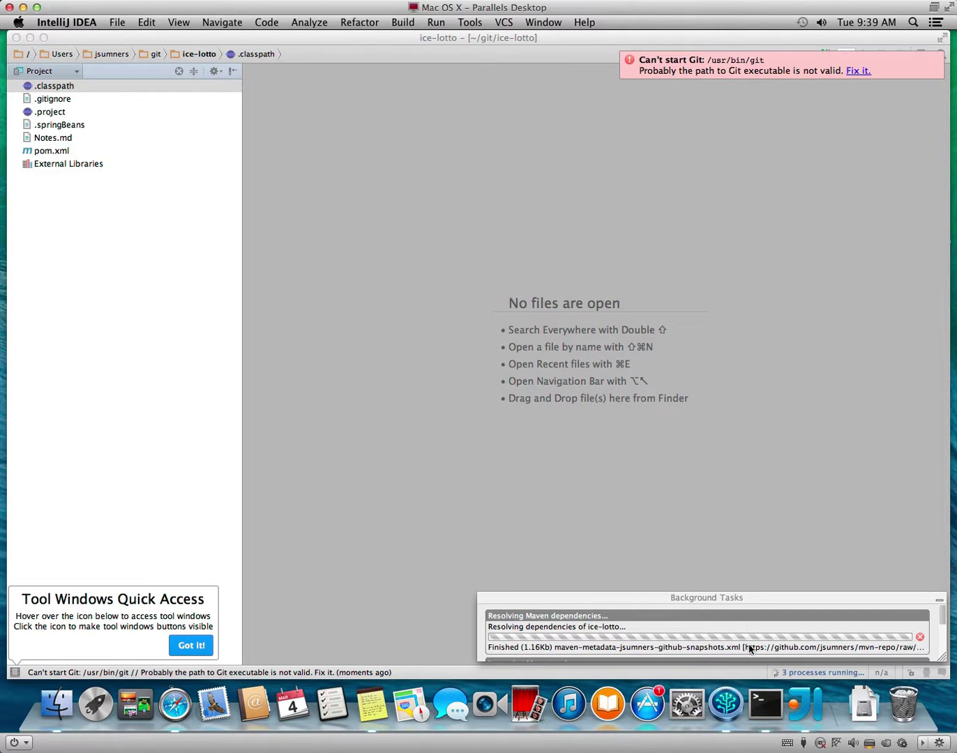
{"action": "left_click", "coordinate": [528, 277]}
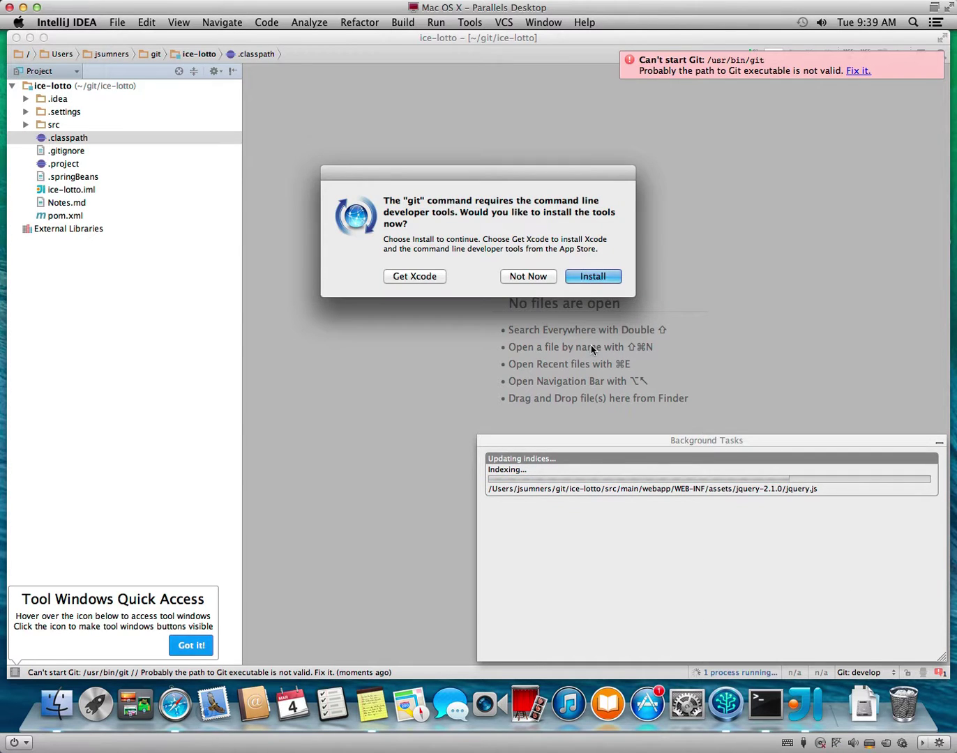
{"action": "left_click", "coordinate": [528, 276]}
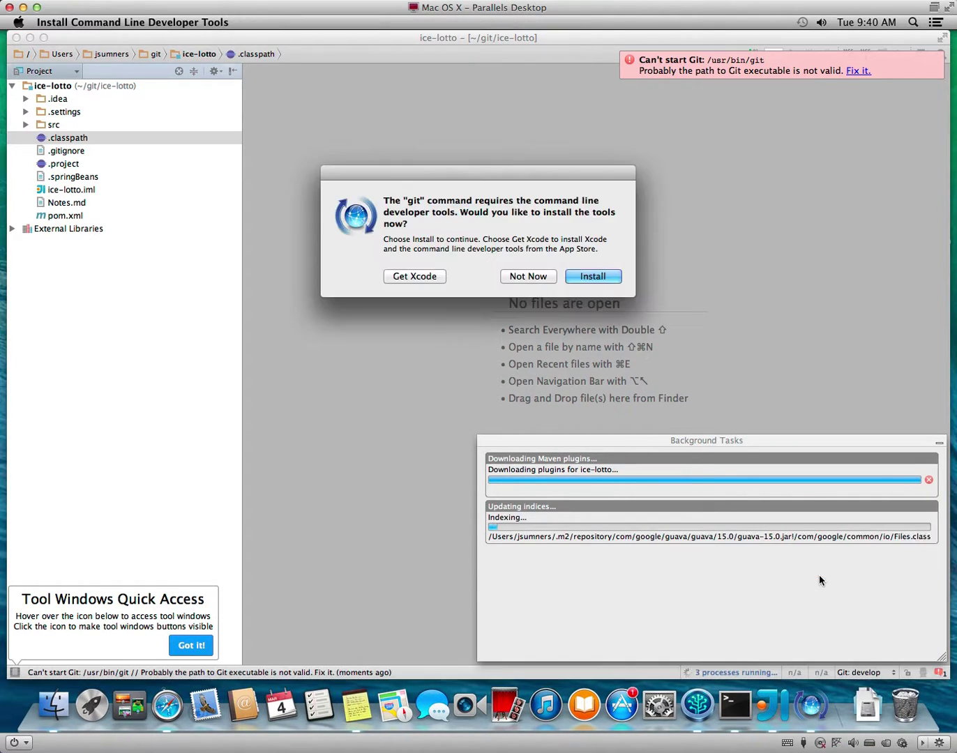
{"action": "left_click", "coordinate": [524, 277]}
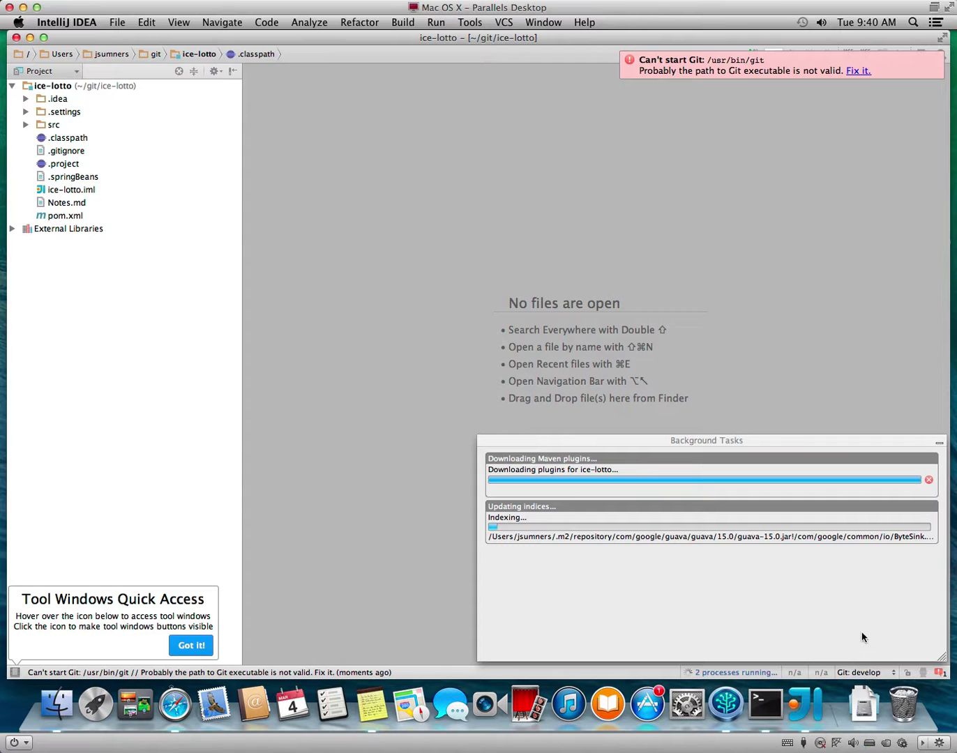
Push the git tools installer dialog to the screen corner and reselect the ice-lotto project root.
{"action": "left_click", "coordinate": [859, 673]}
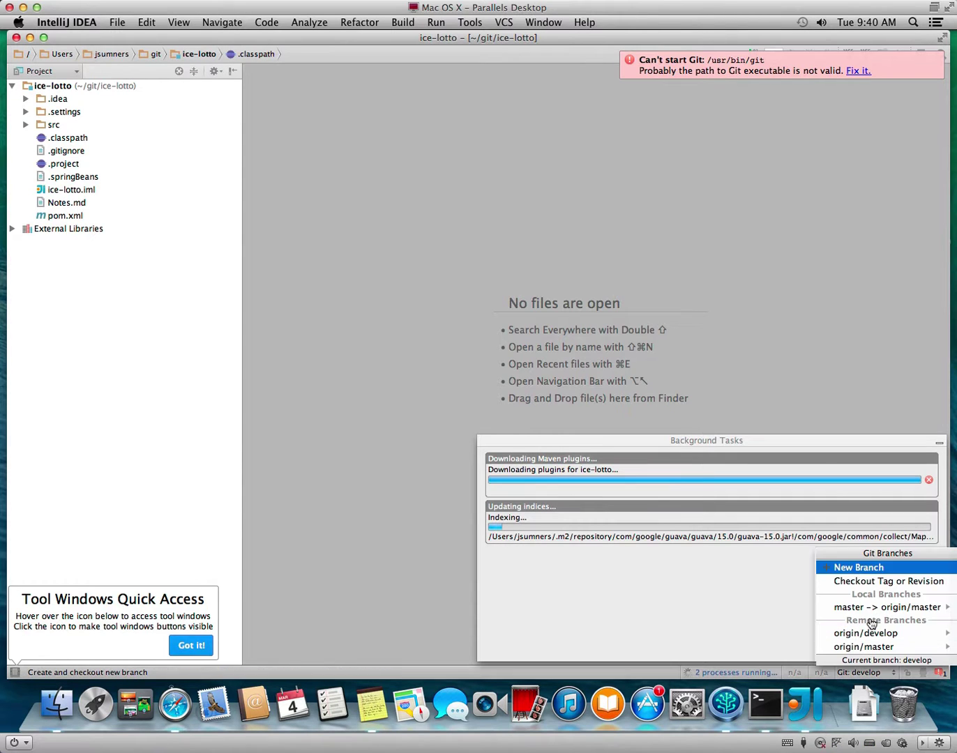
{"action": "left_click", "coordinate": [740, 638]}
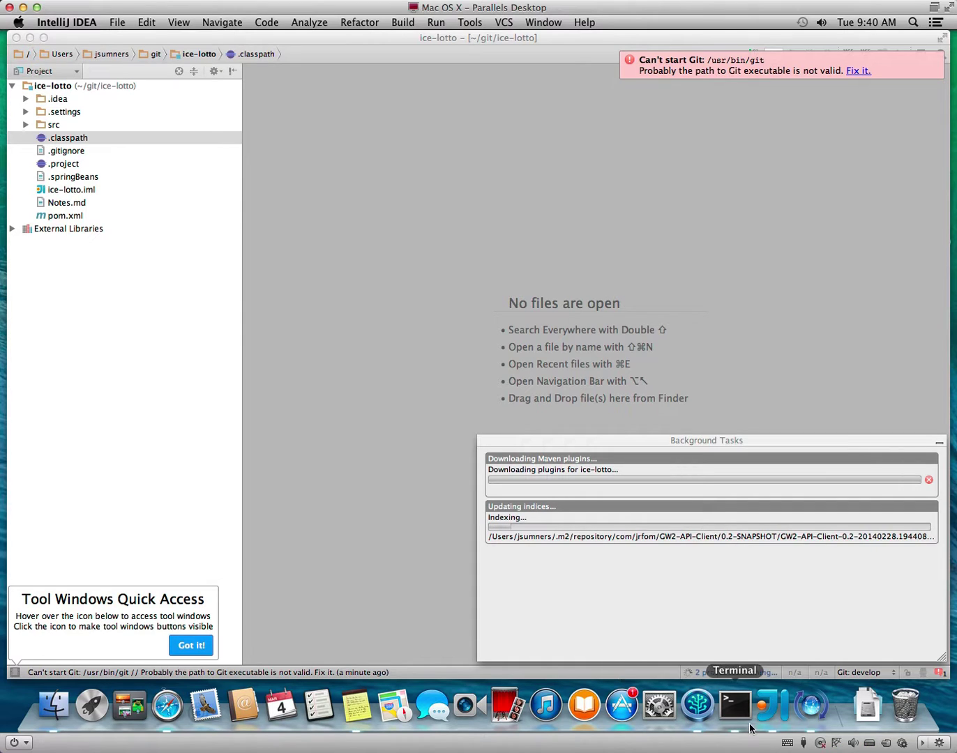
{"action": "left_click", "coordinate": [812, 707]}
{"action": "left_click_drag", "start_coordinate": [340, 174], "coordinate": [952, 674]}
{"action": "left_click", "coordinate": [690, 600]}
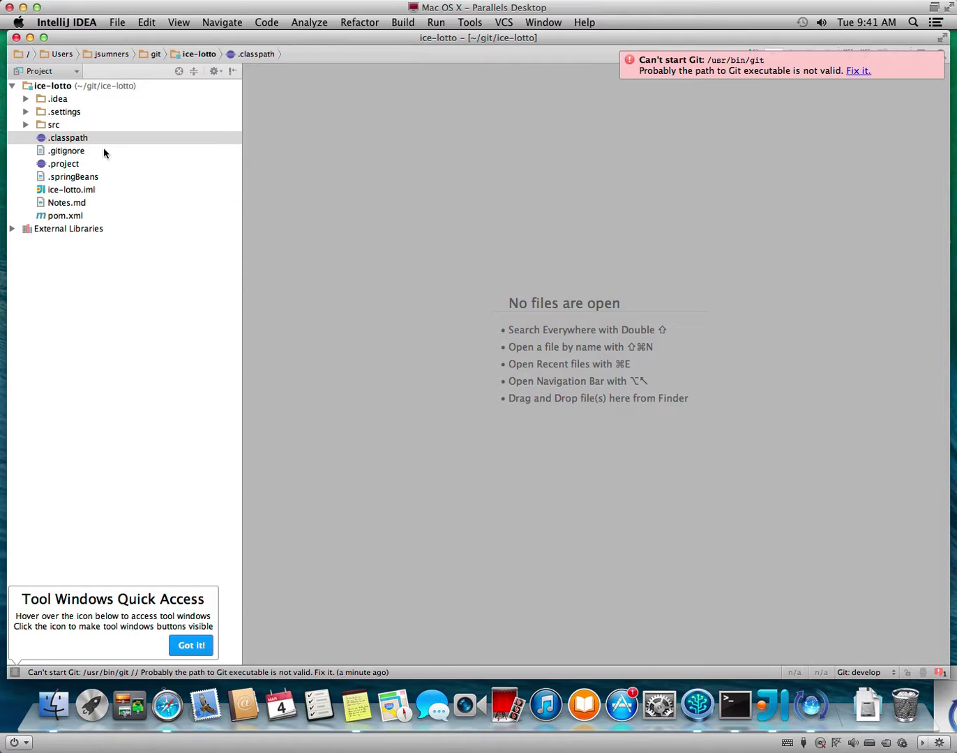
{"action": "left_click", "coordinate": [58, 87]}
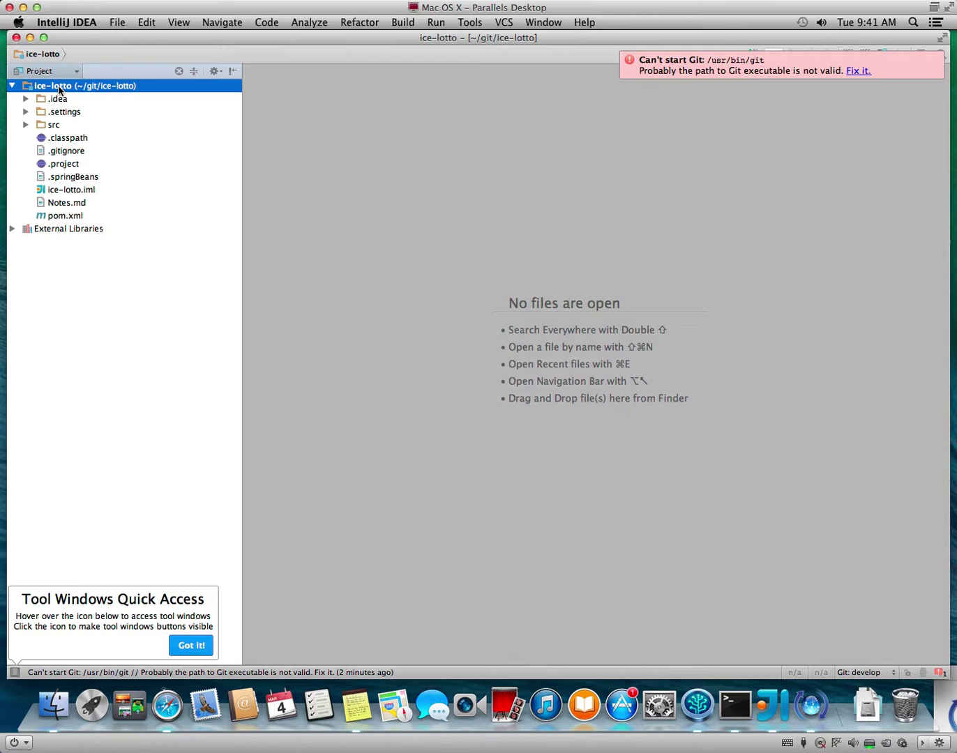
{"action": "left_click", "coordinate": [436, 22]}
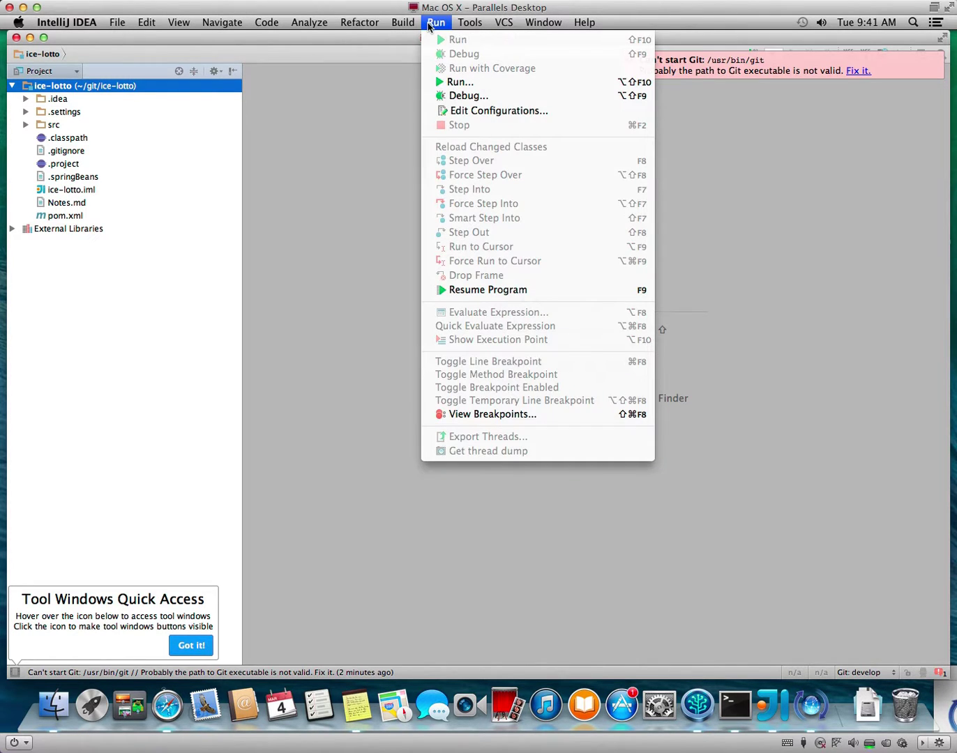
{"action": "left_click", "coordinate": [475, 113]}
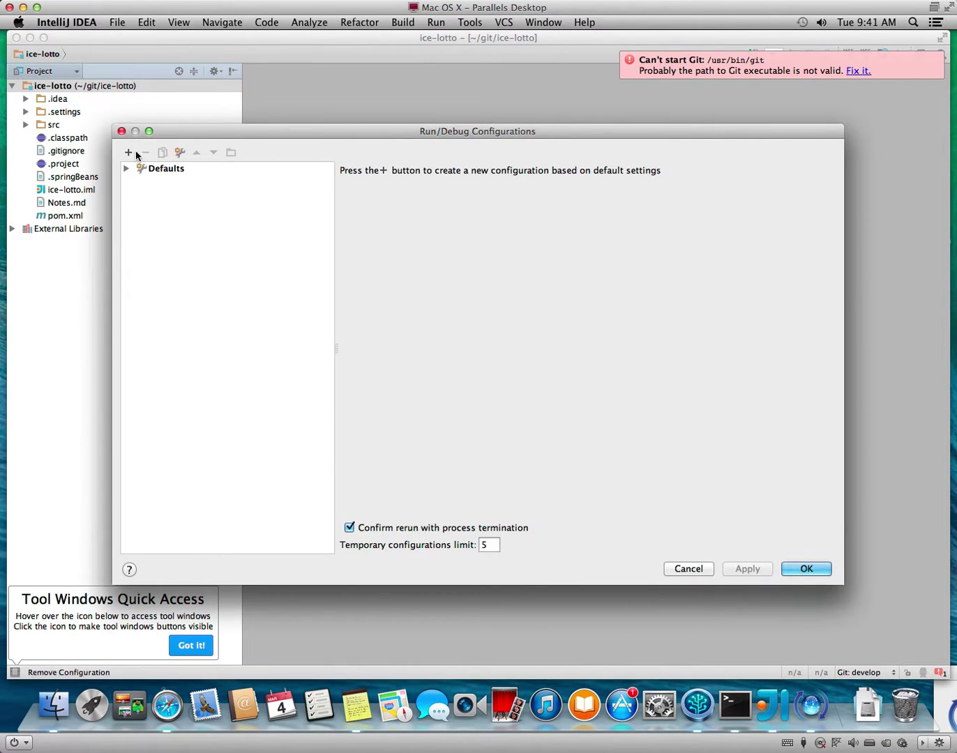
{"action": "left_click", "coordinate": [130, 151]}
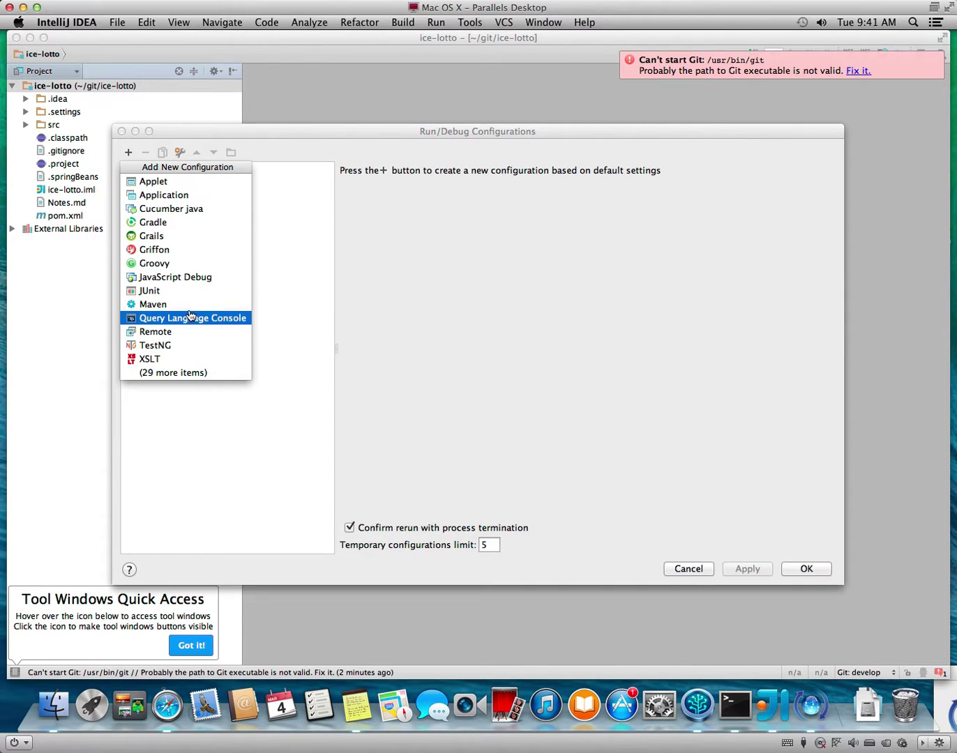
{"action": "left_click", "coordinate": [482, 399]}
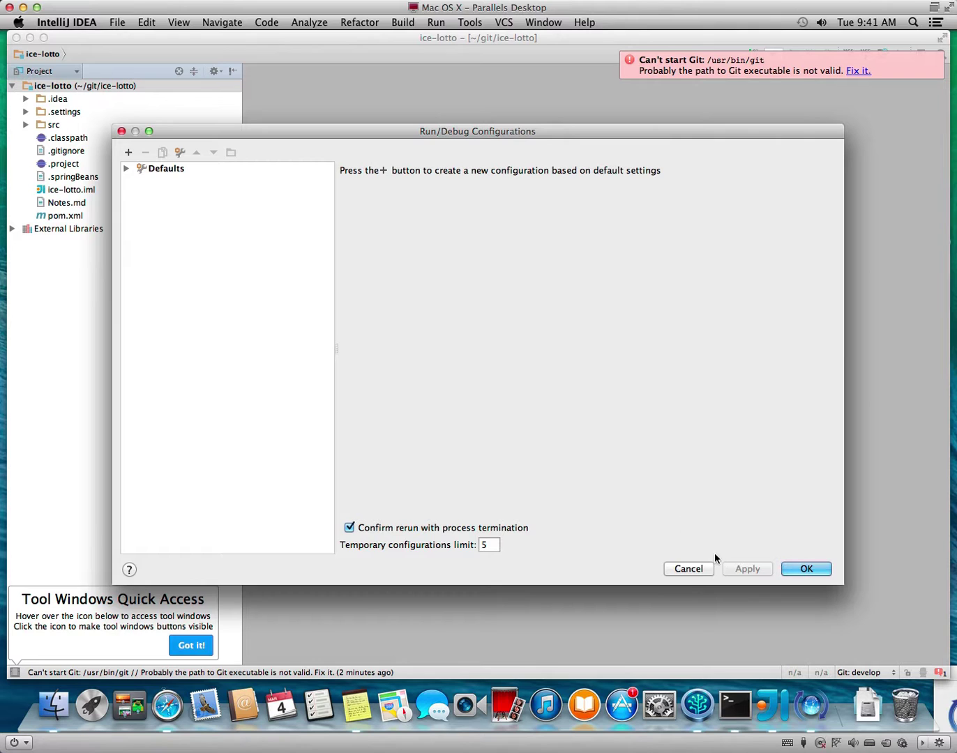
{"action": "left_click", "coordinate": [695, 577]}
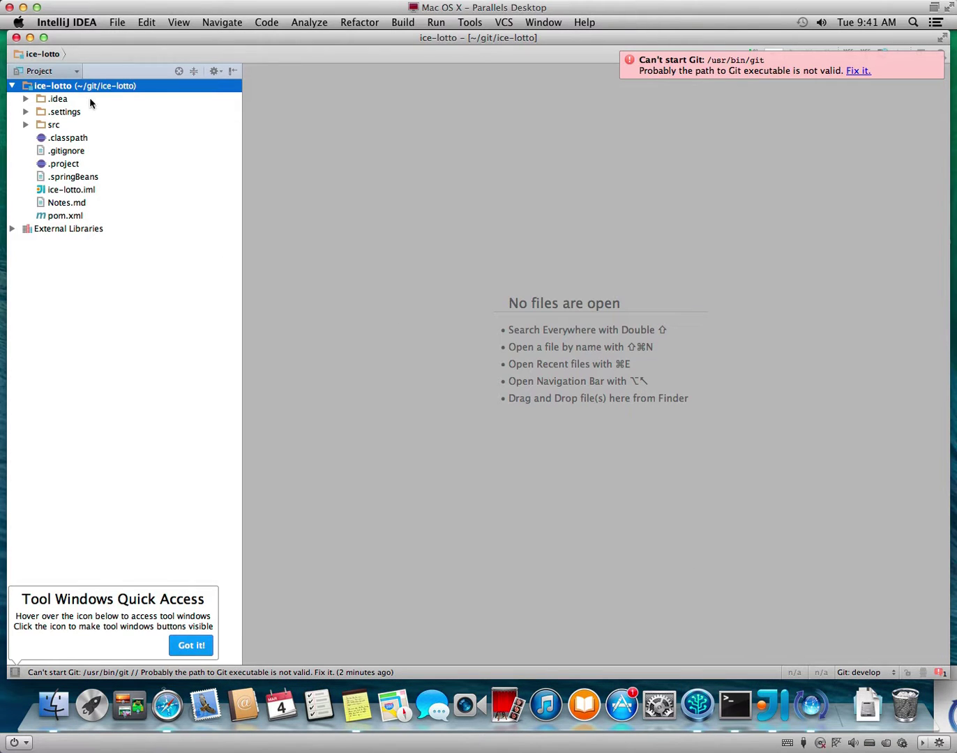
Open Preferences and filter the settings on 'server'.
{"action": "left_click", "coordinate": [85, 24]}
{"action": "left_click", "coordinate": [99, 73]}
{"action": "scroll", "coordinate": [252, 428], "scroll_direction": "down", "scroll_amount": 8}
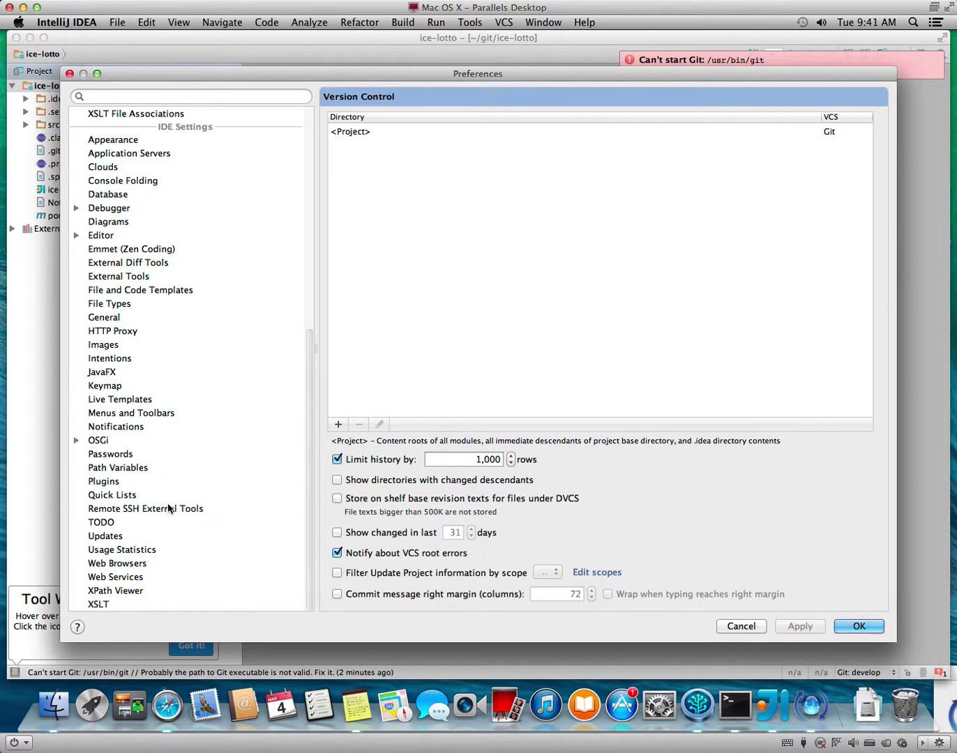
{"action": "scroll", "coordinate": [167, 504], "scroll_direction": "up", "scroll_amount": 12}
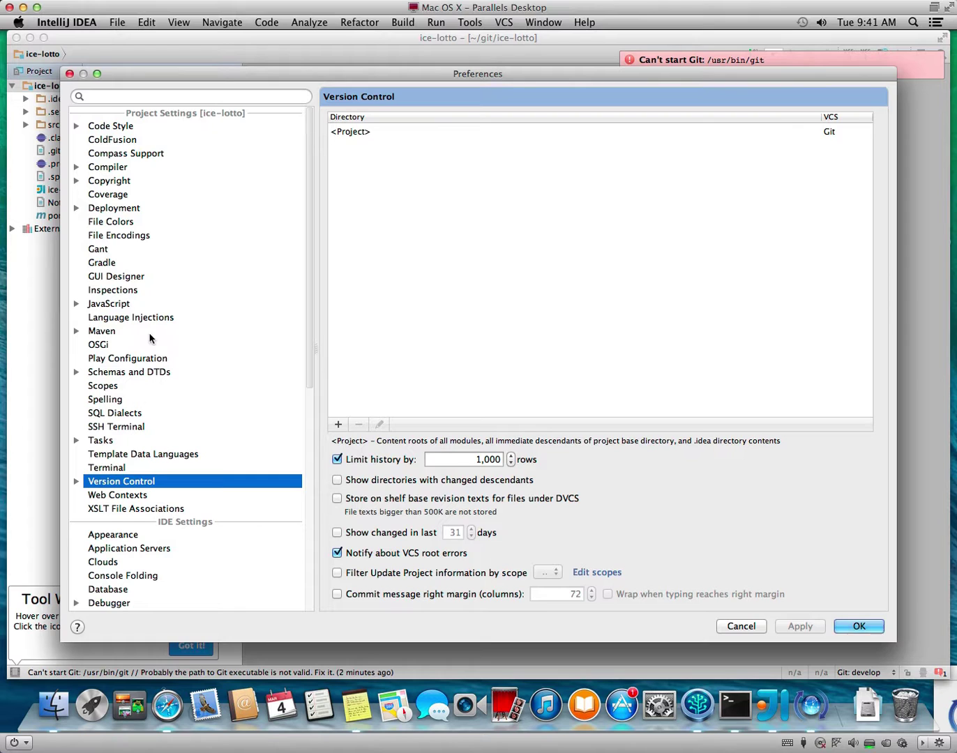
{"action": "left_click", "coordinate": [170, 95]}
{"action": "type", "text": "s"}
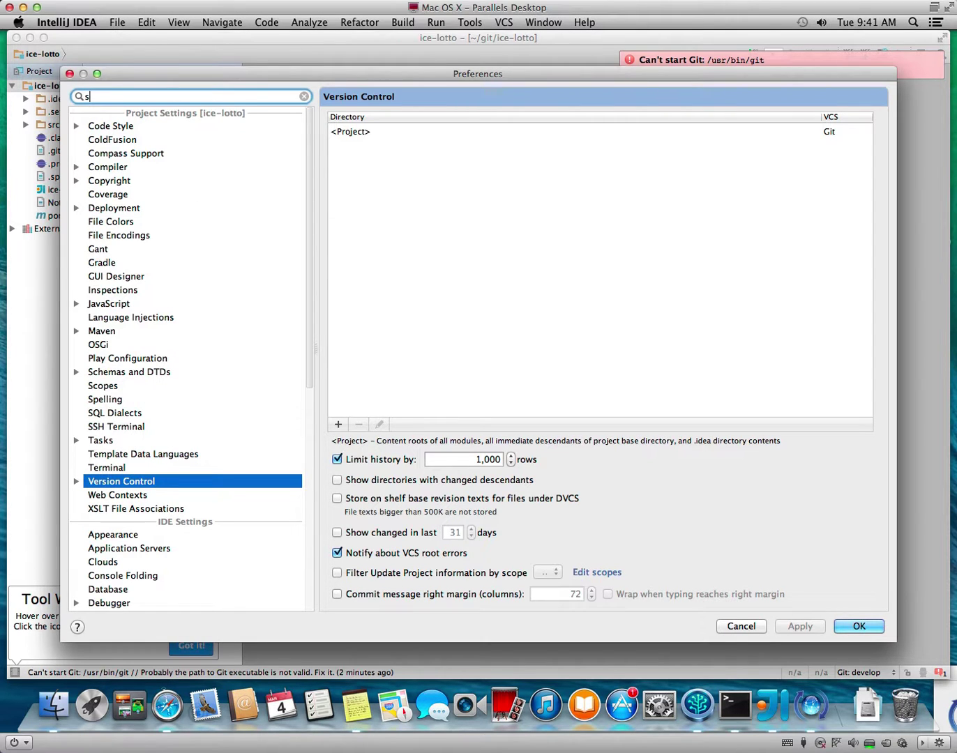
{"action": "type", "text": "erver"}
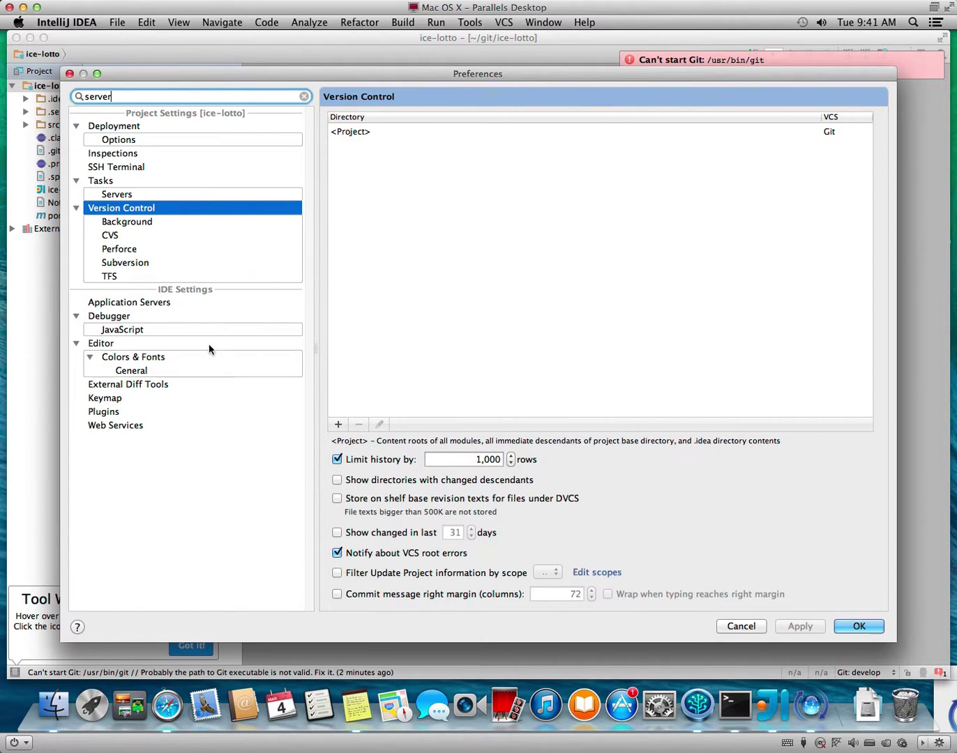
Show Tasks > Servers, leave its server type list without adding one, and select the search text.
{"action": "left_click", "coordinate": [163, 196]}
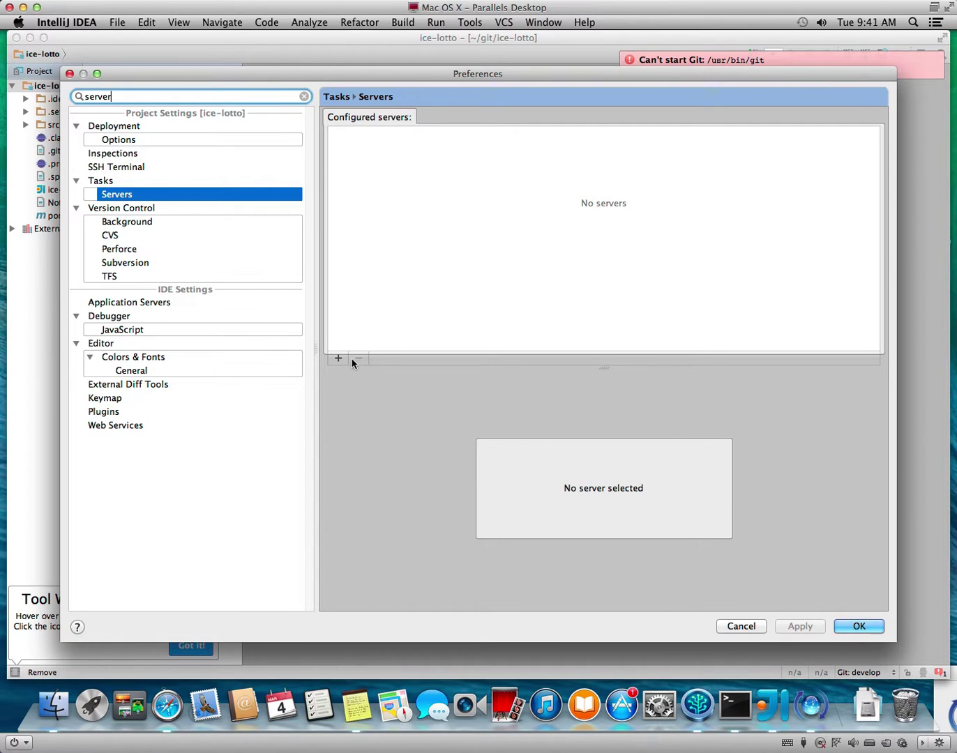
{"action": "left_click", "coordinate": [451, 287]}
{"action": "left_click", "coordinate": [337, 359]}
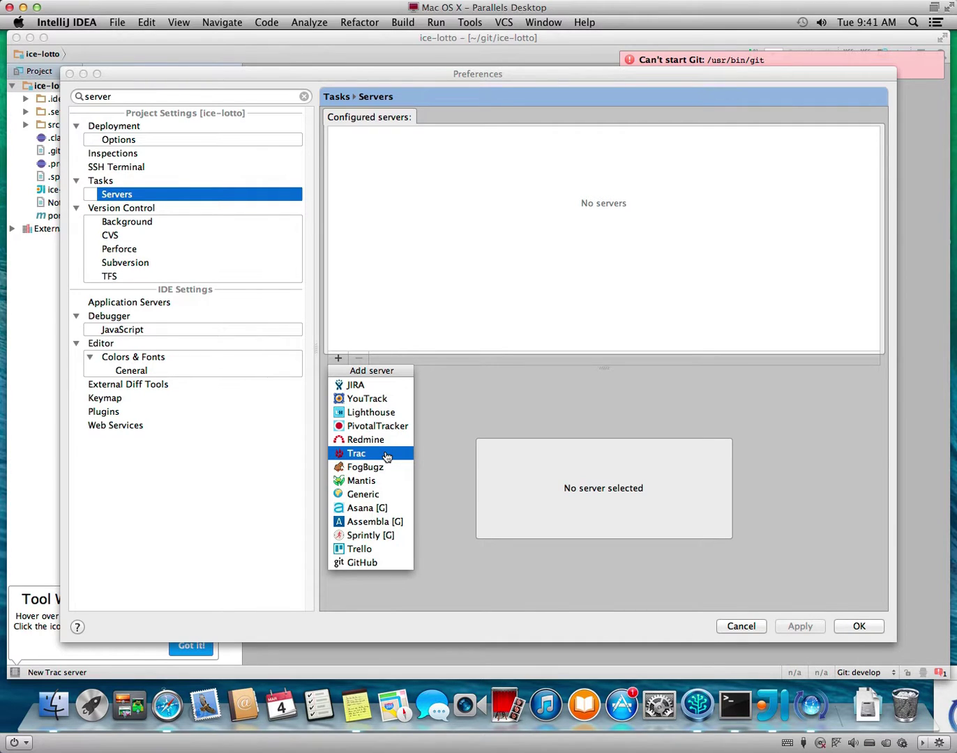
{"action": "left_click", "coordinate": [555, 385]}
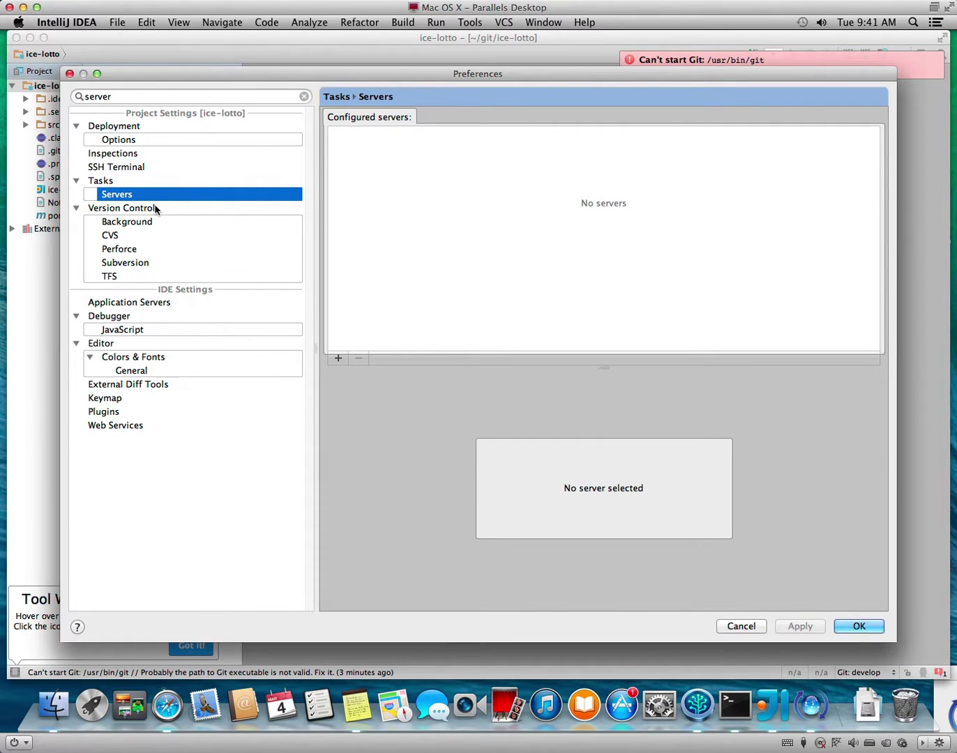
{"action": "left_click_drag", "start_coordinate": [129, 95], "coordinate": [60, 84]}
Search 'applica' and add a Tomcat Server under Application Servers.
{"action": "key", "text": "BackSpace"}
{"action": "key", "text": "BackSpace"}
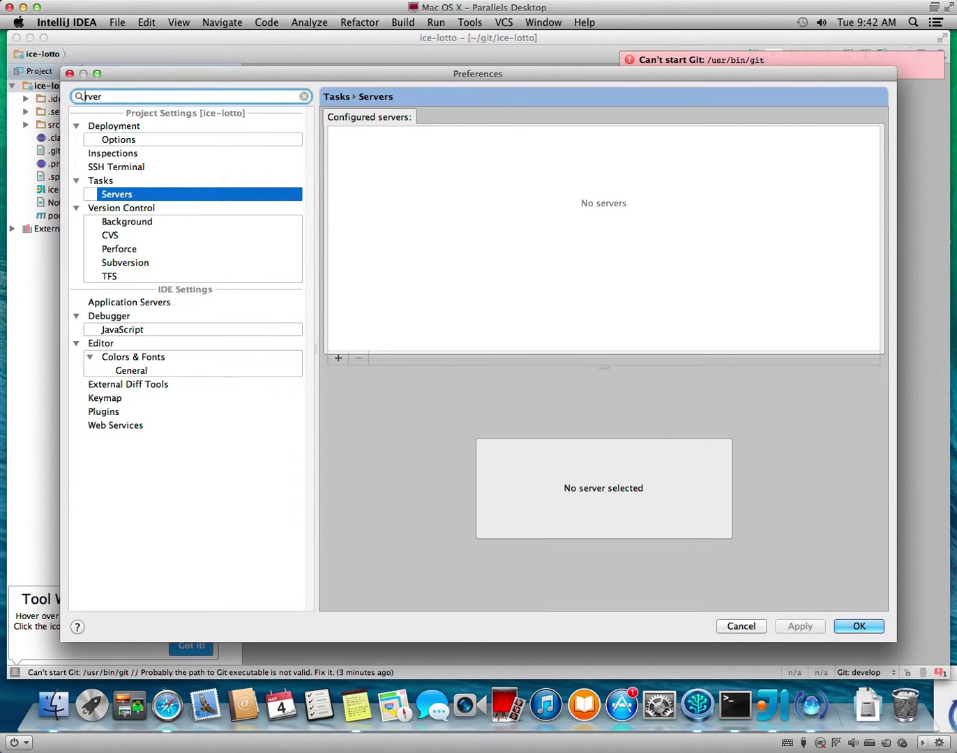
{"action": "key", "text": "Delete"}
{"action": "key", "text": "Delete"}
{"action": "key", "text": "Delete"}
{"action": "key", "text": "Delete"}
{"action": "type", "text": "applica"}
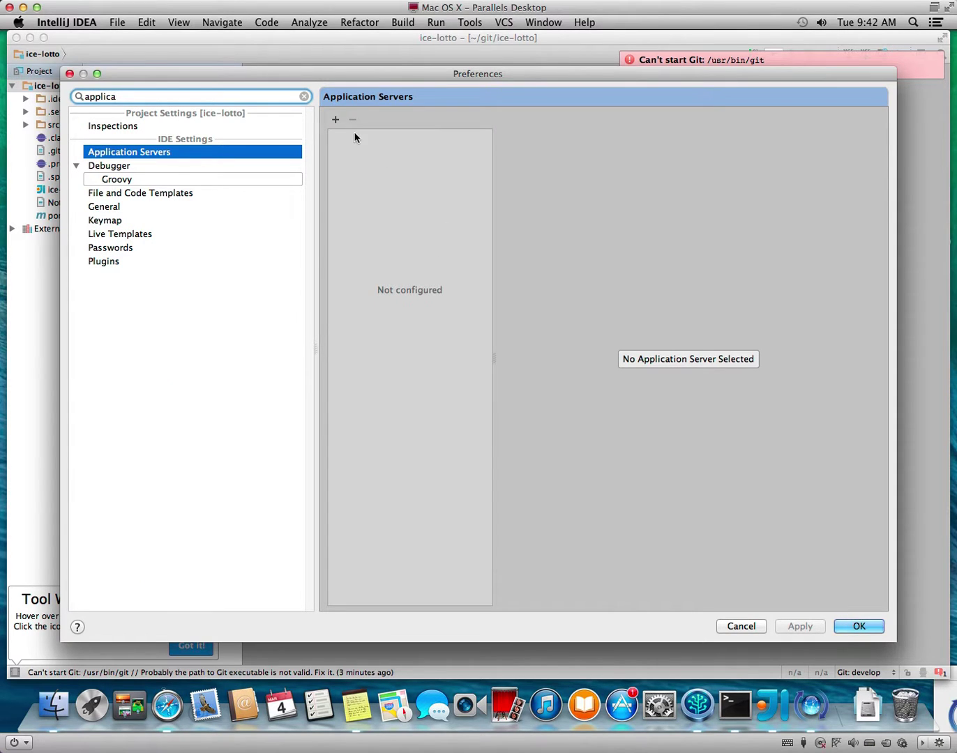
{"action": "left_click", "coordinate": [335, 120]}
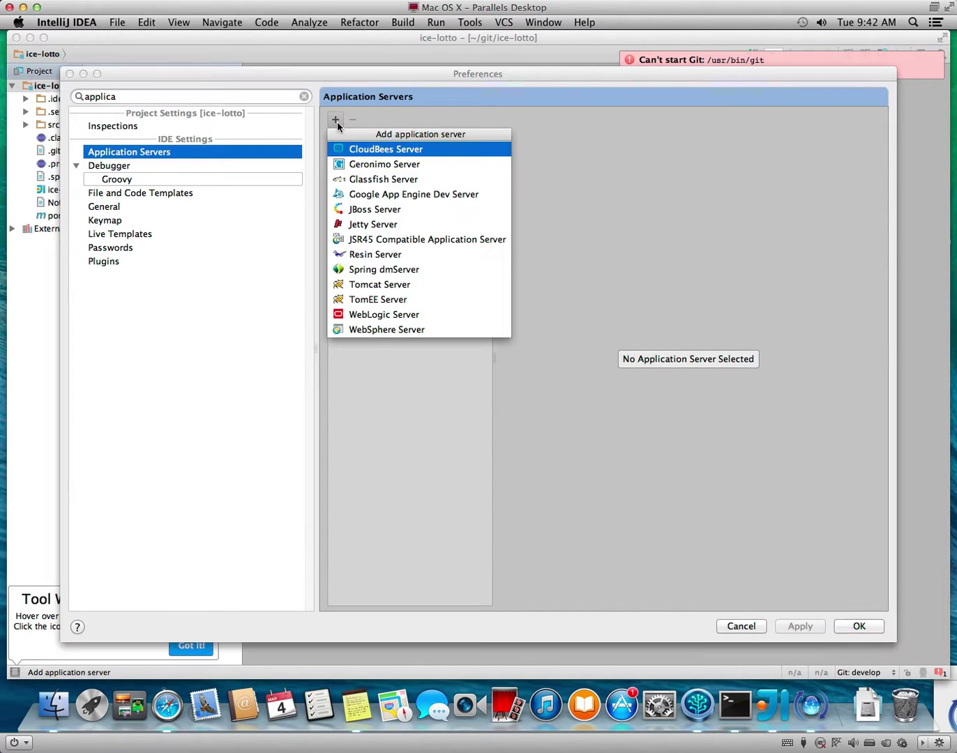
{"action": "left_click", "coordinate": [397, 287]}
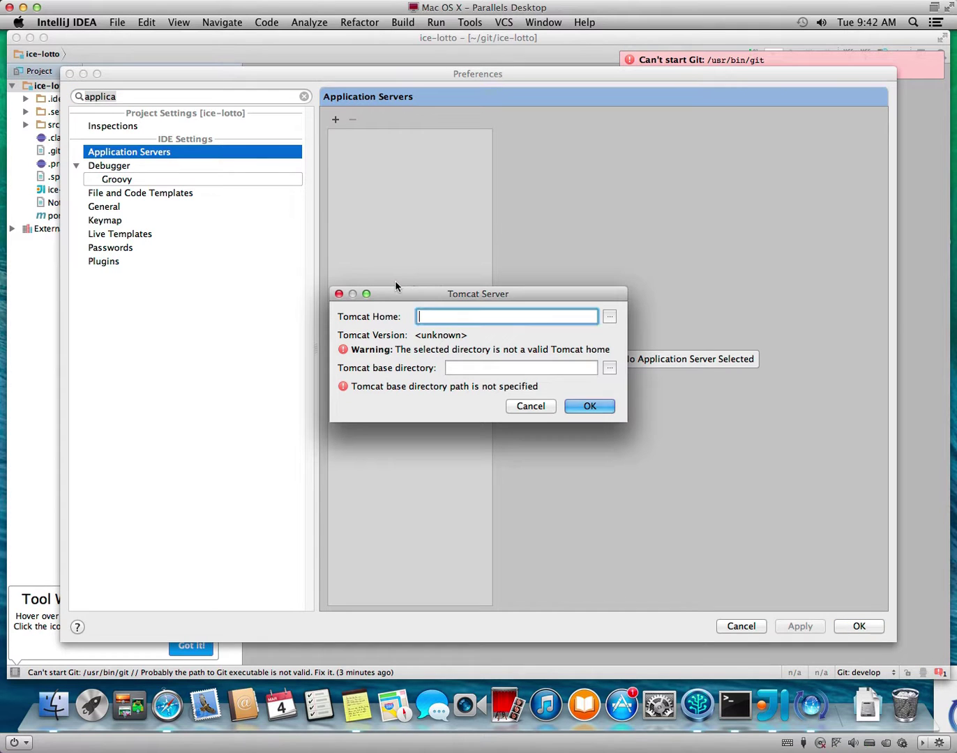
Set the Tomcat home to JavaDev/apache-tomcat-7.0.52, confirm it, and close Preferences.
{"action": "left_click", "coordinate": [608, 317]}
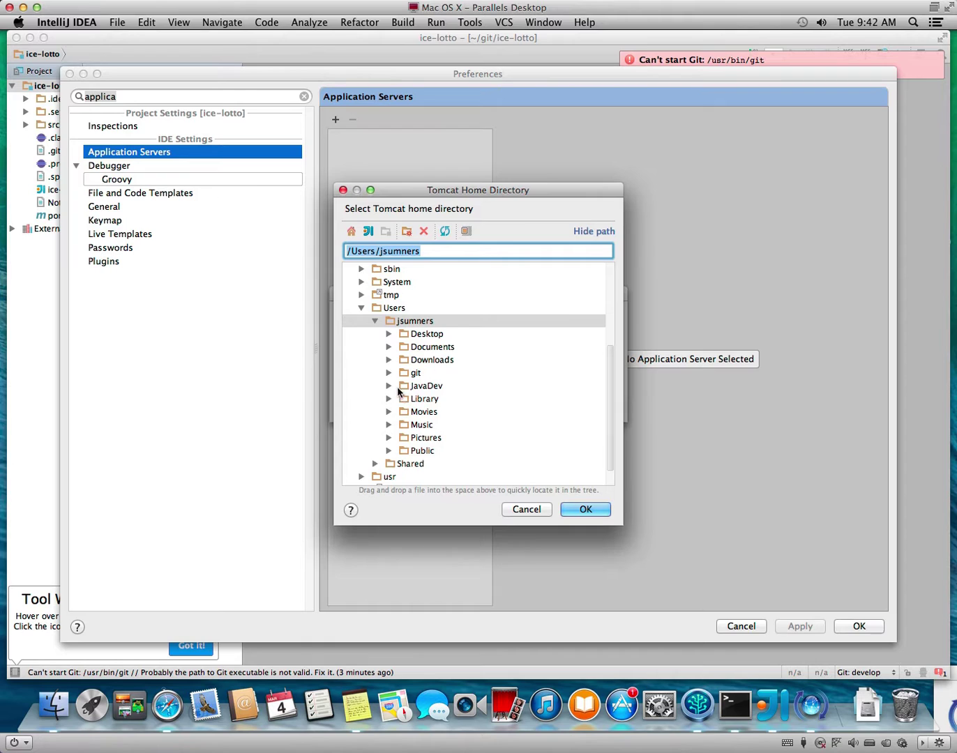
{"action": "left_click", "coordinate": [396, 388]}
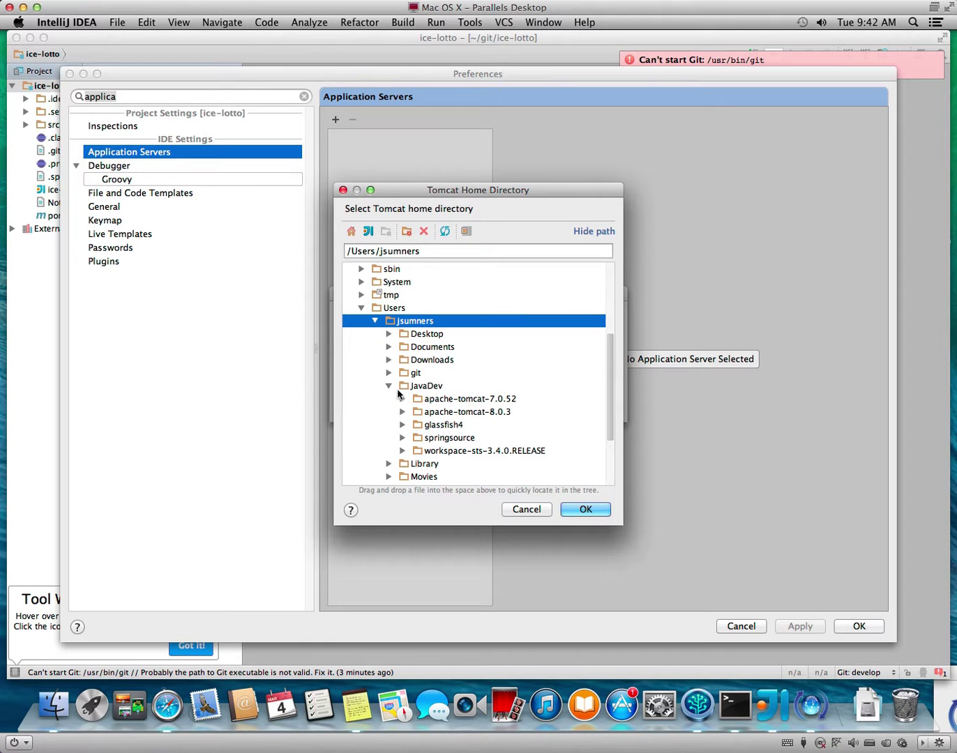
{"action": "left_click", "coordinate": [462, 402]}
{"action": "left_click", "coordinate": [586, 507]}
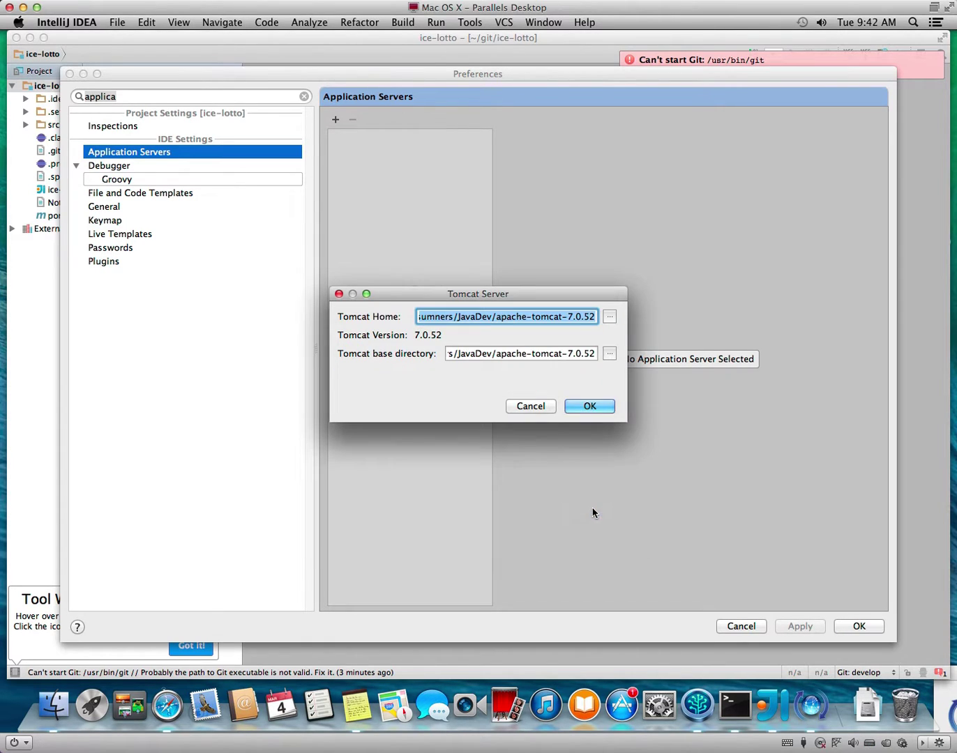
{"action": "left_click", "coordinate": [601, 411]}
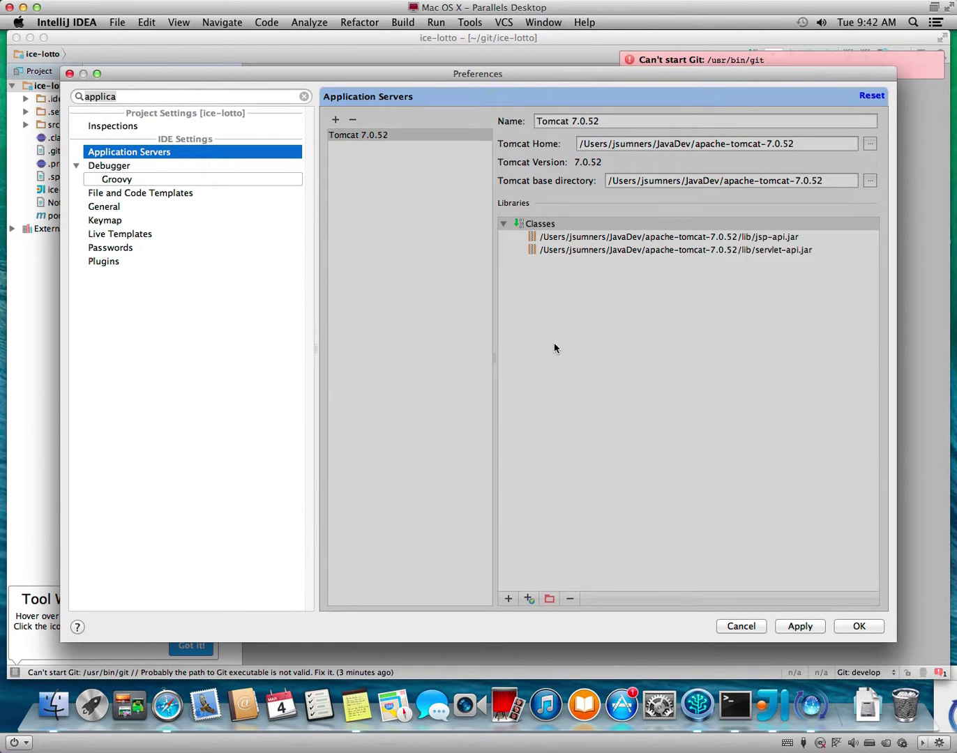
{"action": "left_click", "coordinate": [849, 627]}
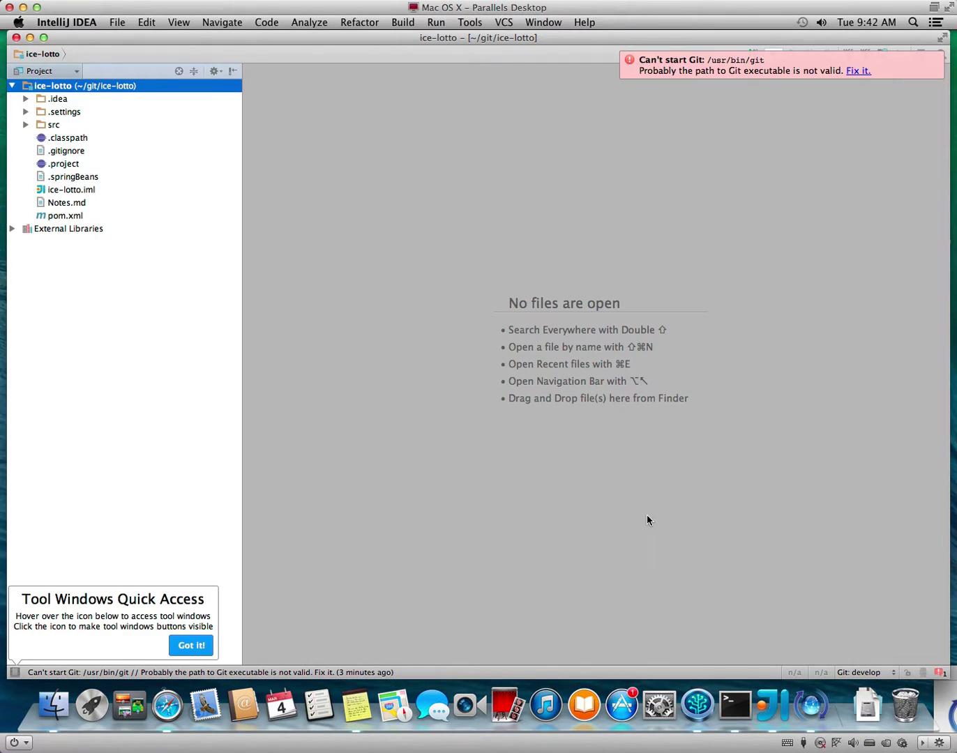
Create a new local Tomcat Server run configuration.
{"action": "left_click", "coordinate": [437, 23]}
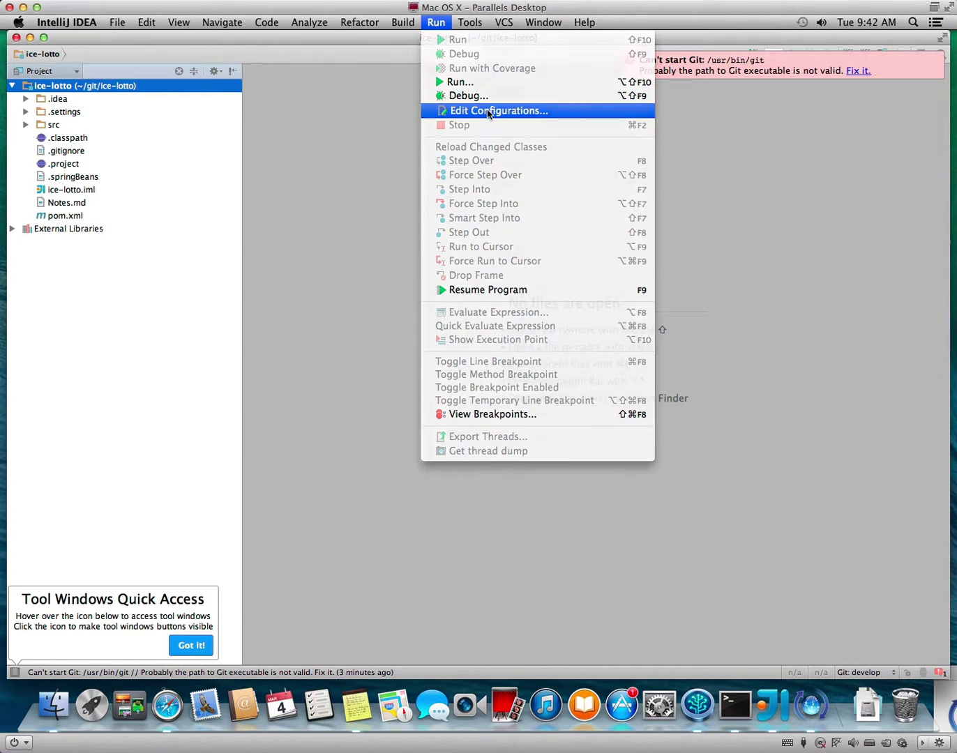
{"action": "left_click", "coordinate": [488, 111]}
{"action": "left_click", "coordinate": [130, 152]}
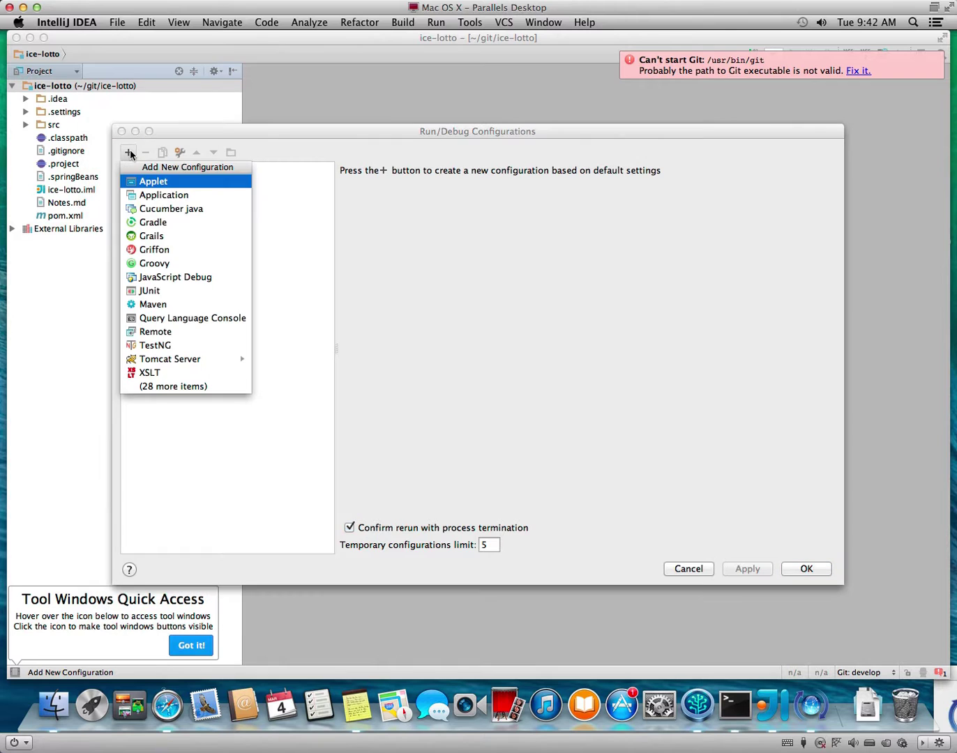
{"action": "mouse_move", "coordinate": [215, 366]}
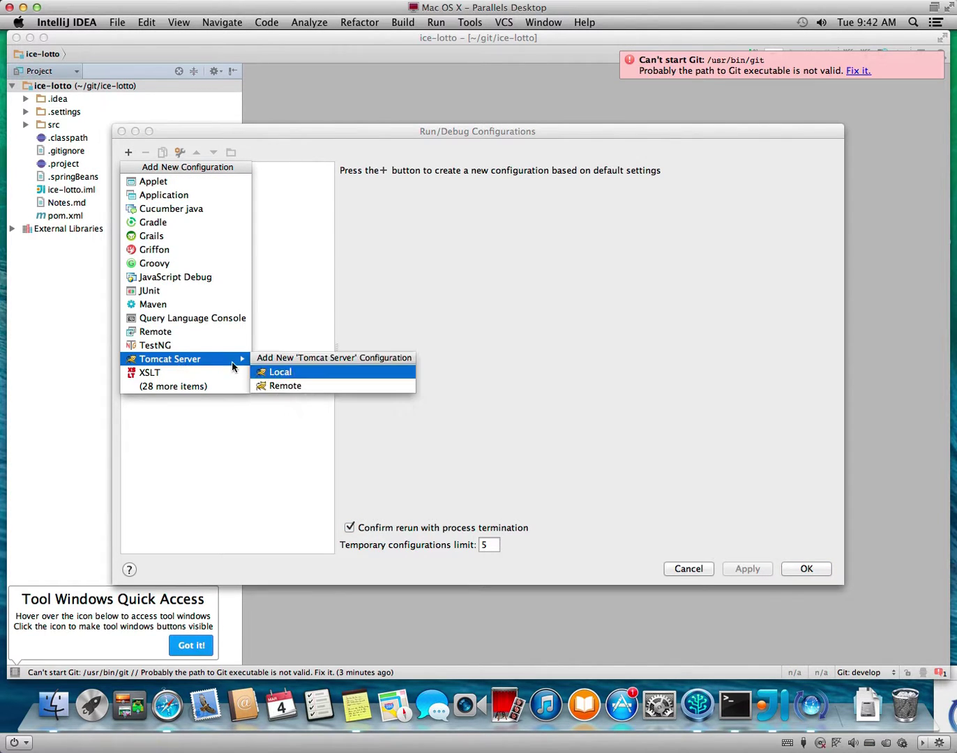
{"action": "left_click", "coordinate": [368, 378]}
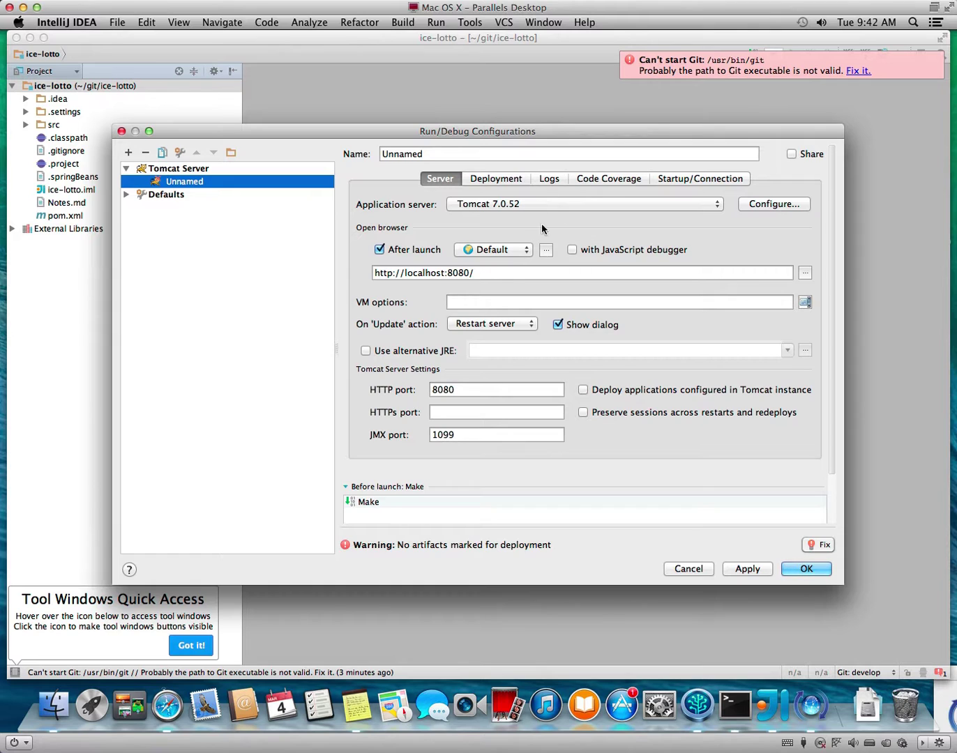
Give it VM options -Dapplication.profile=dev, keep Restart server on update, and disable alternative JRE.
{"action": "left_click", "coordinate": [499, 304]}
{"action": "type", "text": "-Dappl"}
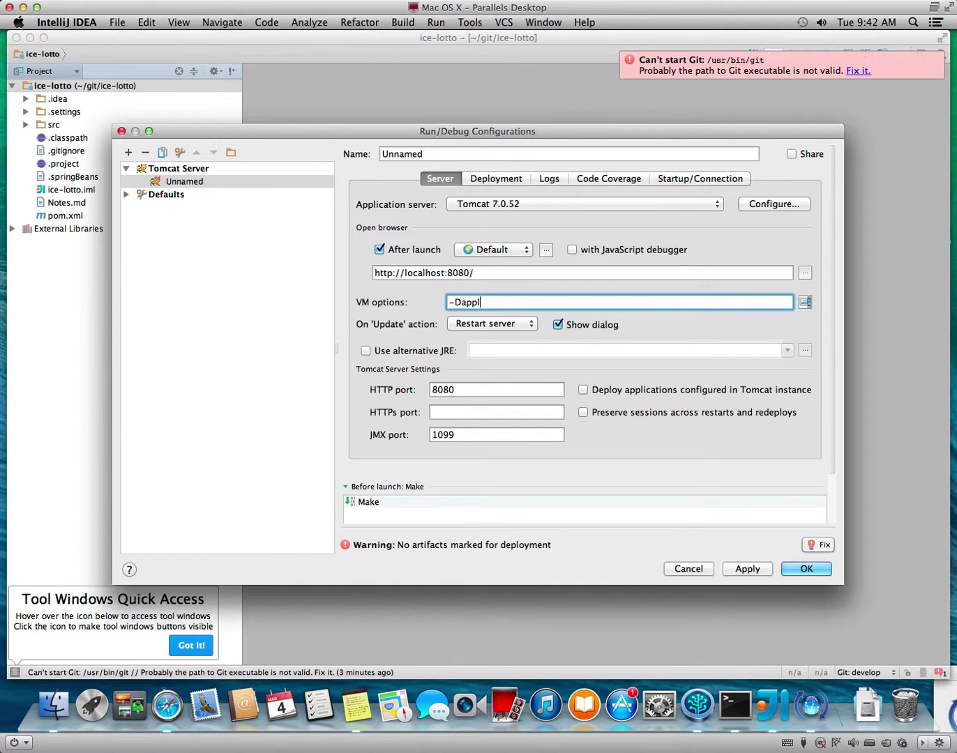
{"action": "type", "text": "ication.profile=dev"}
{"action": "left_click", "coordinate": [480, 322]}
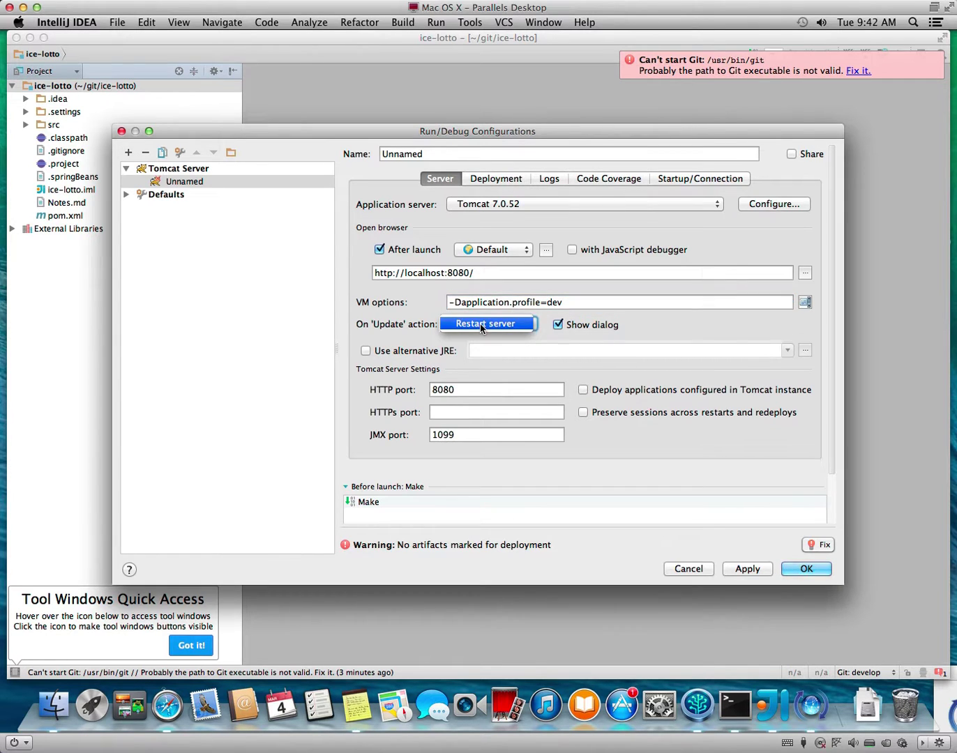
{"action": "left_click", "coordinate": [419, 356]}
{"action": "left_click", "coordinate": [419, 356]}
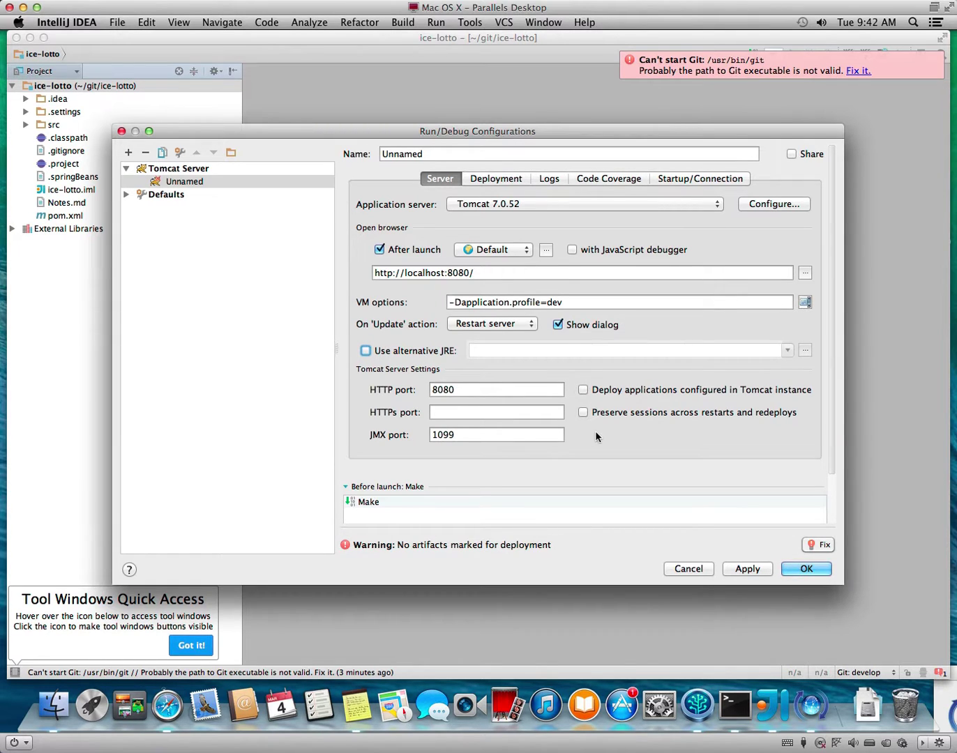
Deploy ice-lotto:war exploded, update classes and resources on frame deactivation, and apply.
{"action": "left_click", "coordinate": [812, 548]}
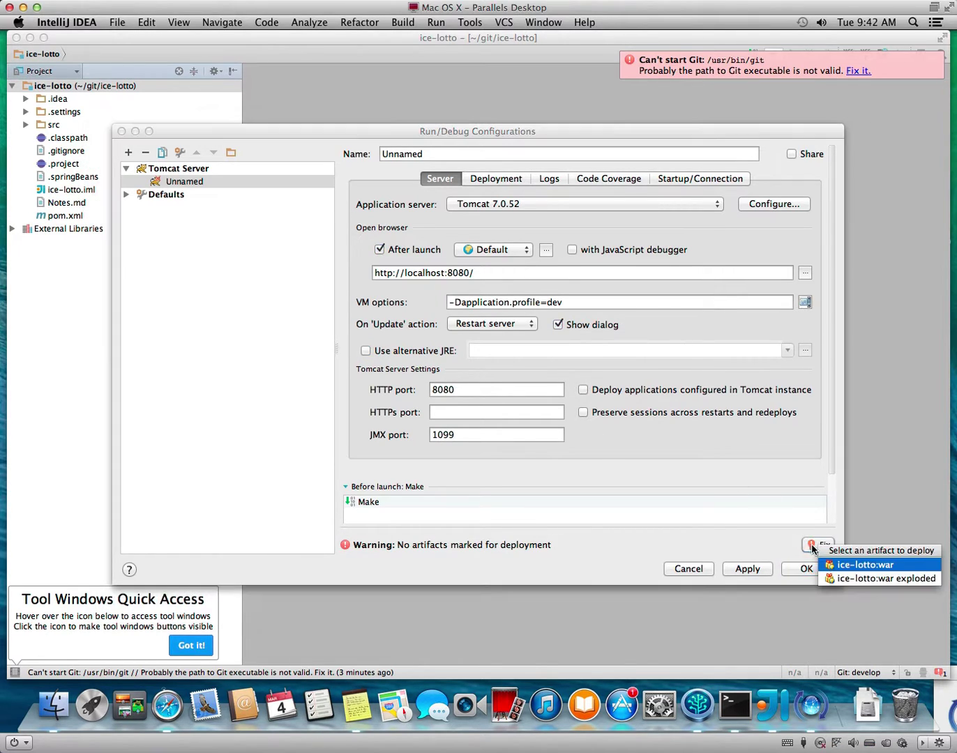
{"action": "left_click", "coordinate": [854, 578]}
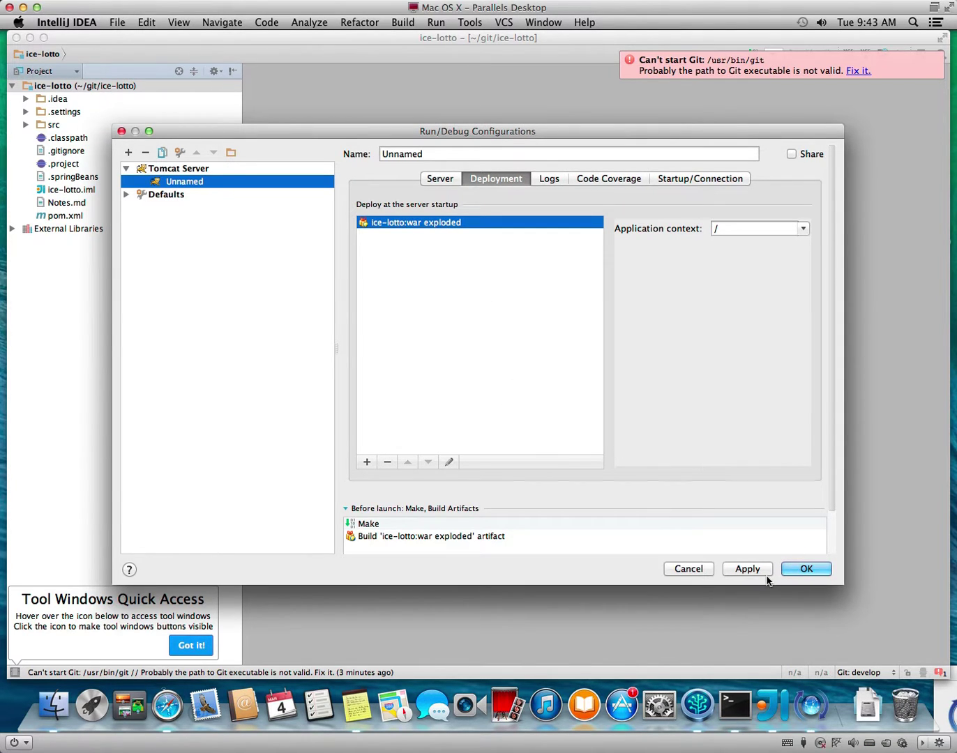
{"action": "left_click", "coordinate": [431, 179]}
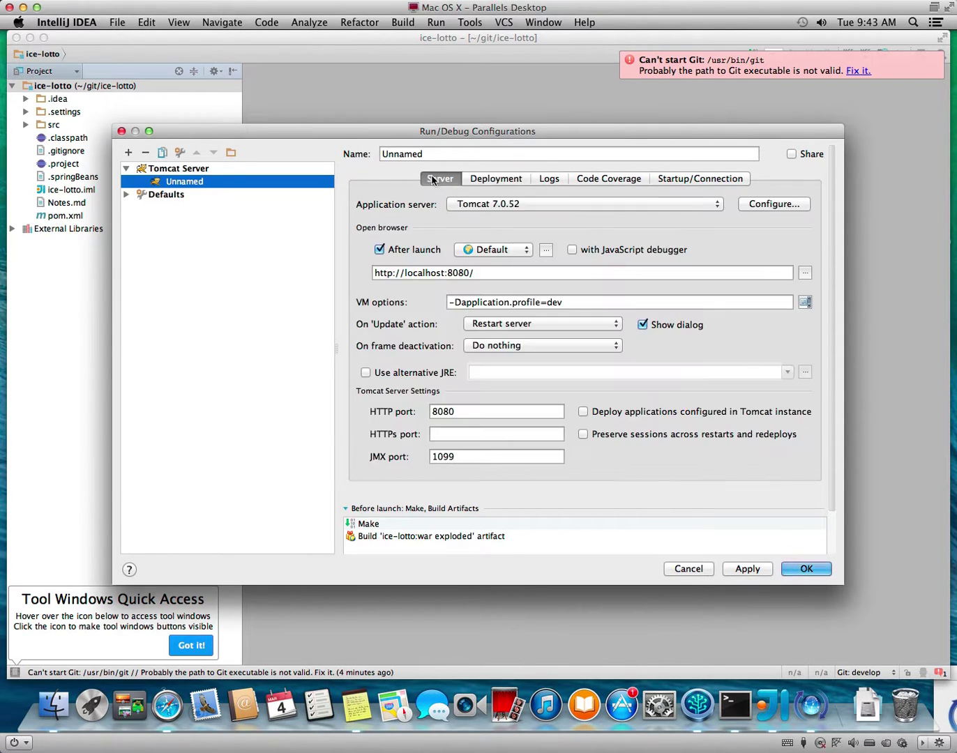
{"action": "left_click", "coordinate": [507, 350]}
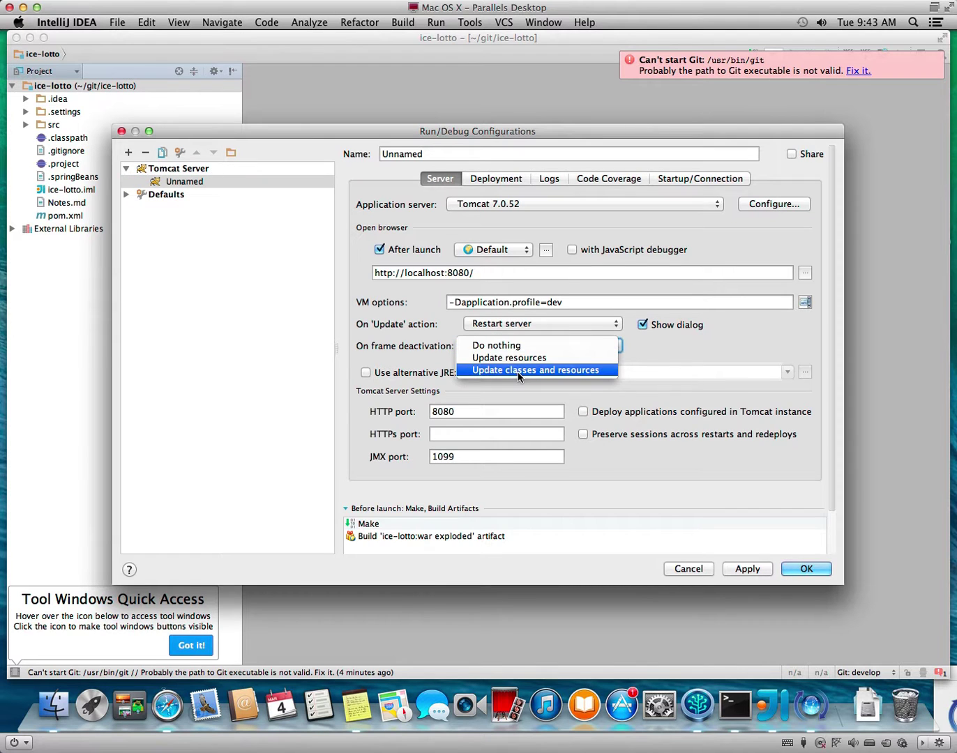
{"action": "left_click", "coordinate": [516, 372]}
{"action": "left_click", "coordinate": [744, 571]}
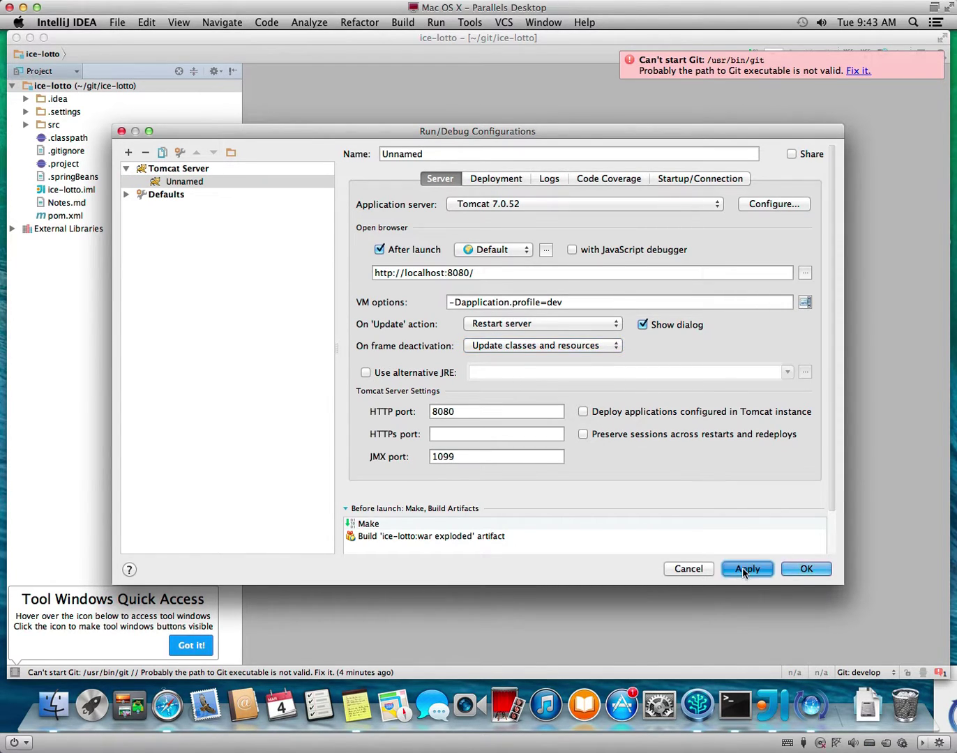
Save the Tomcat configuration, dismiss the Git error, and acknowledge the missing module SDK error.
{"action": "left_click", "coordinate": [807, 569]}
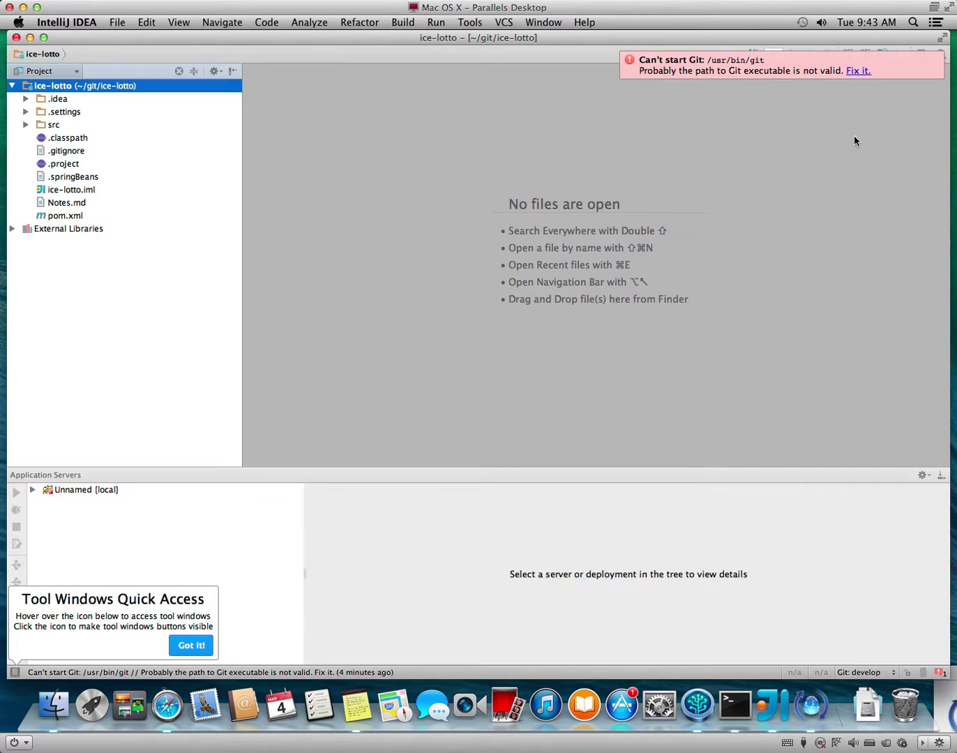
{"action": "left_click", "coordinate": [939, 56]}
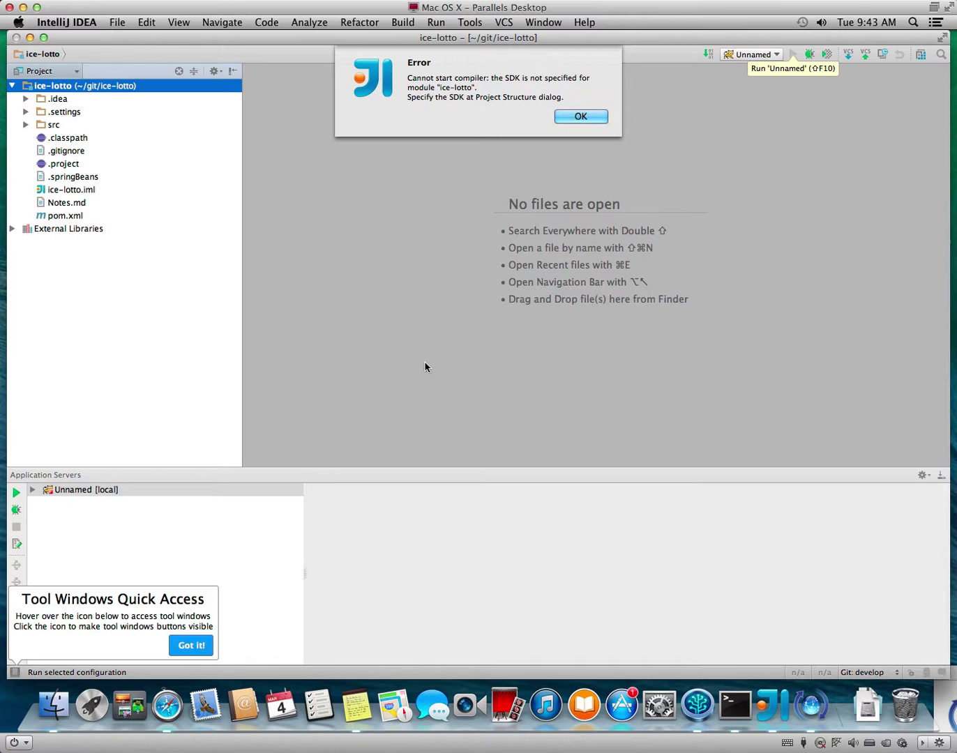
{"action": "left_click", "coordinate": [589, 115]}
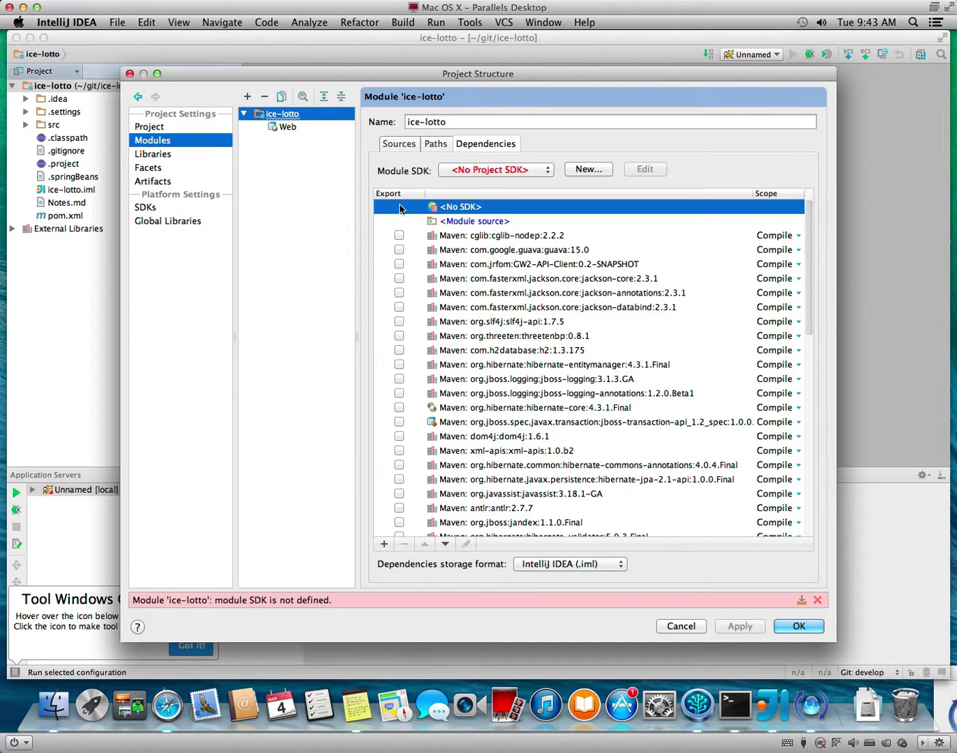
Add the JDK 1.7 (1.7.0_51) as ice-lotto's module SDK, apply it to the project, and close.
{"action": "left_click", "coordinate": [548, 170]}
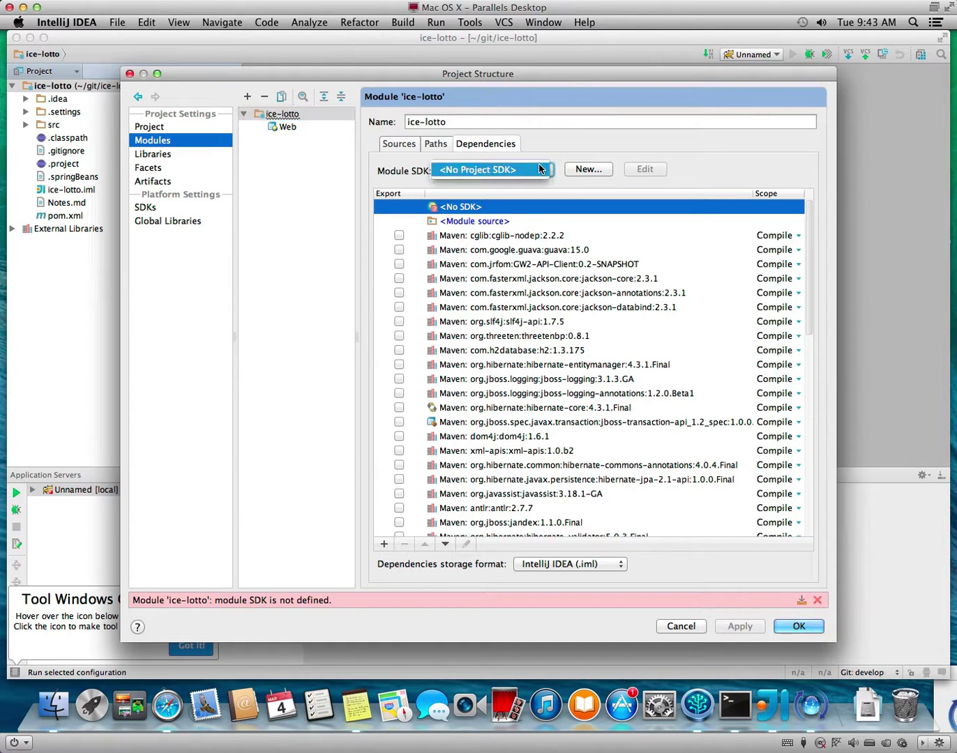
{"action": "left_click", "coordinate": [580, 168]}
{"action": "left_click", "coordinate": [584, 168]}
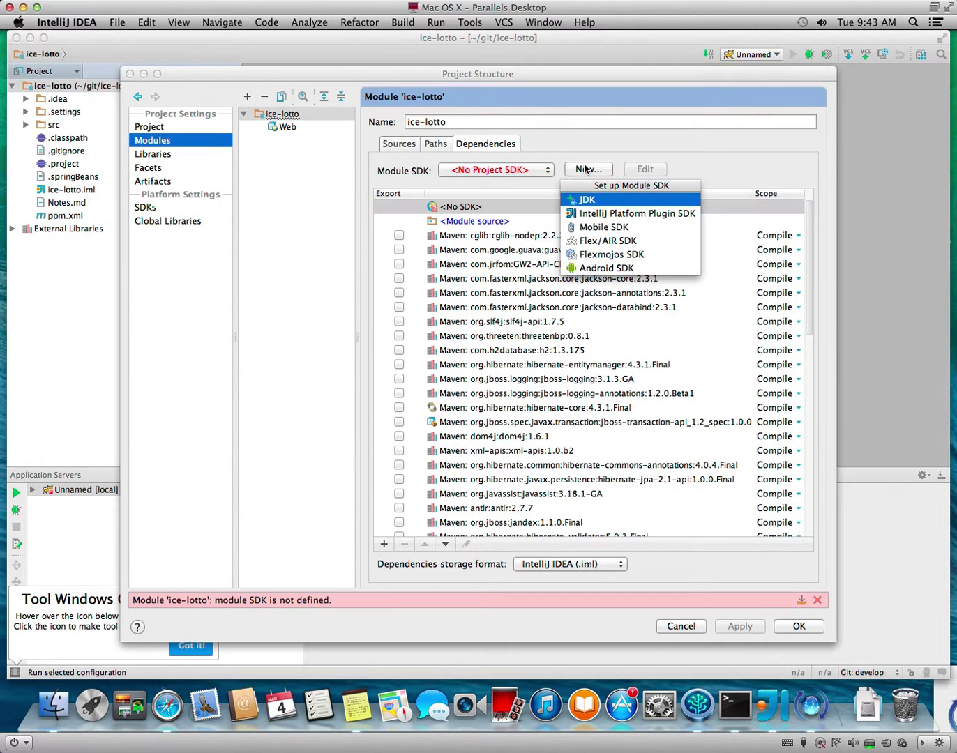
{"action": "left_click", "coordinate": [589, 200]}
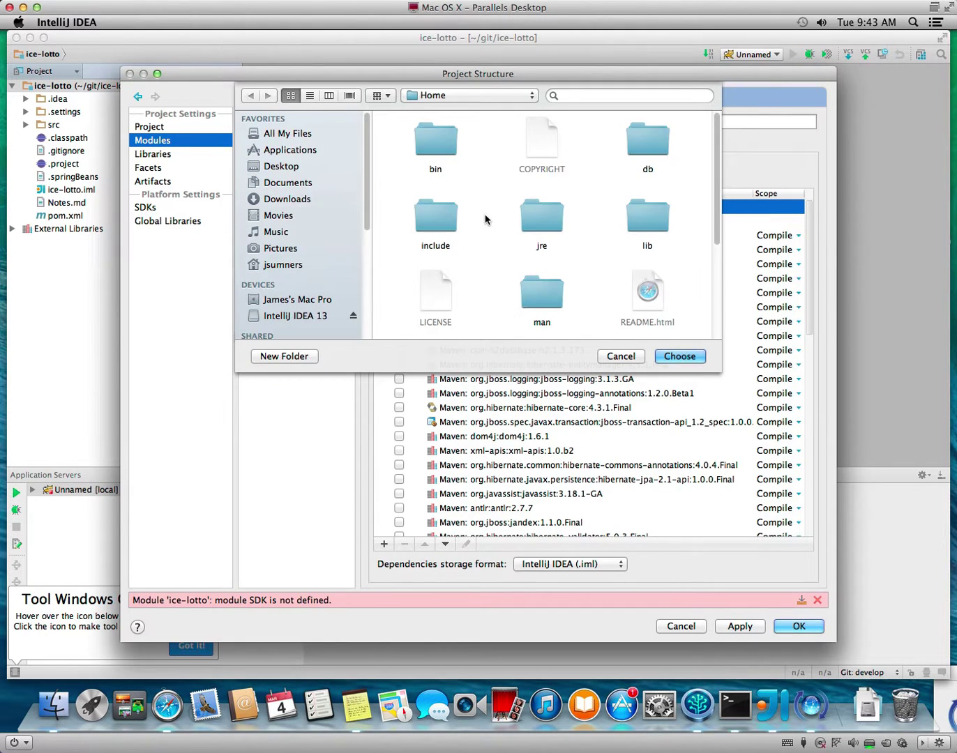
{"action": "left_click", "coordinate": [672, 357]}
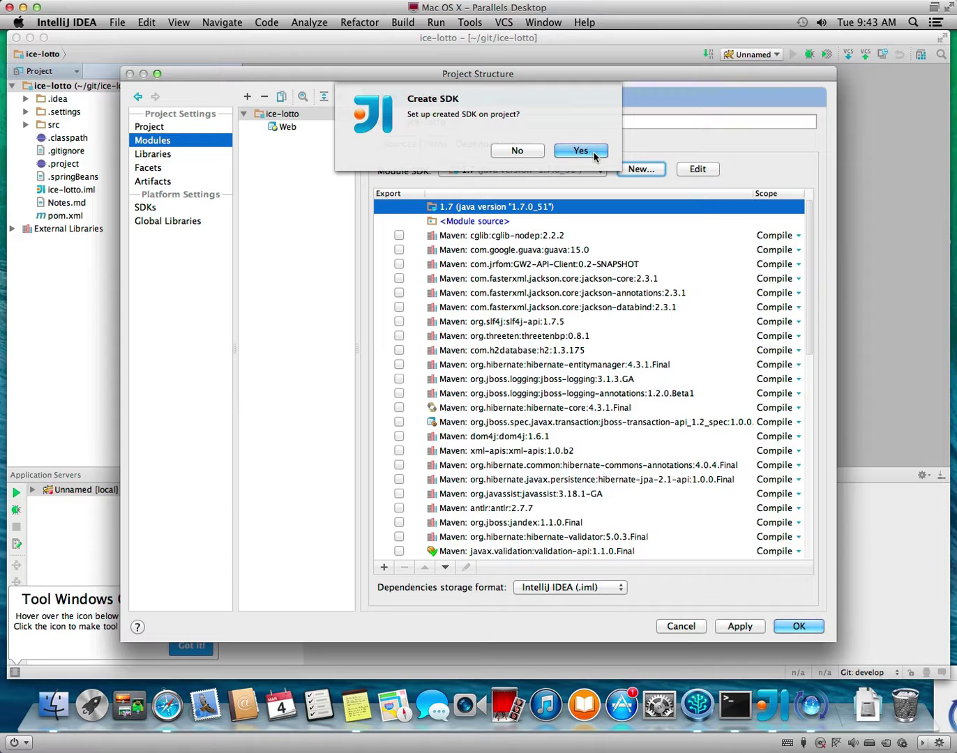
{"action": "left_click", "coordinate": [580, 150]}
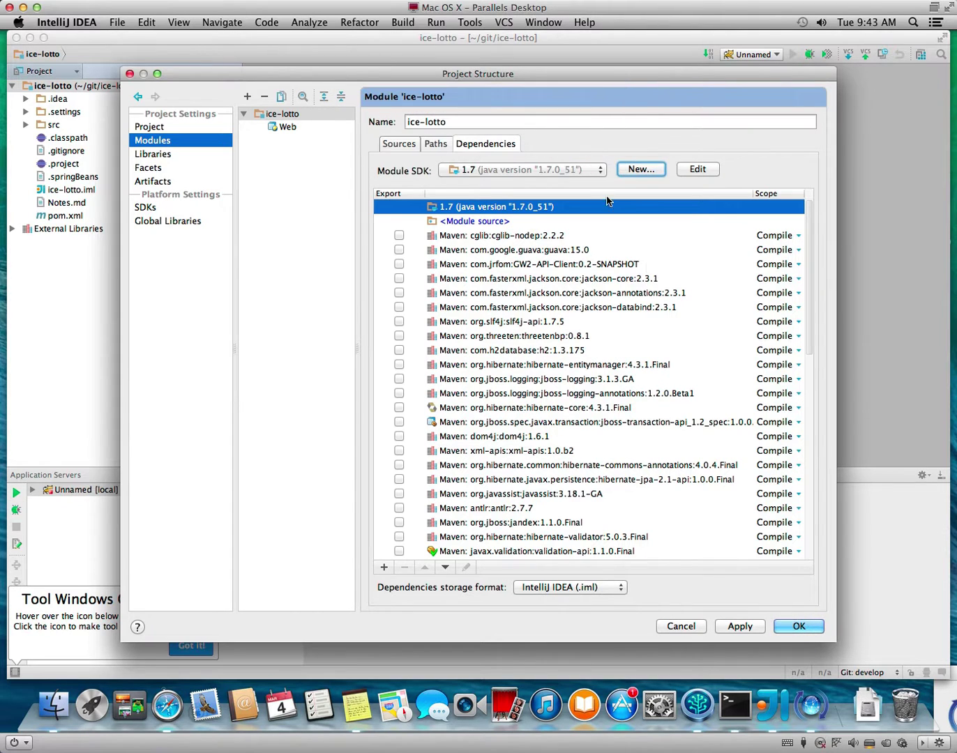
{"action": "left_click", "coordinate": [801, 629]}
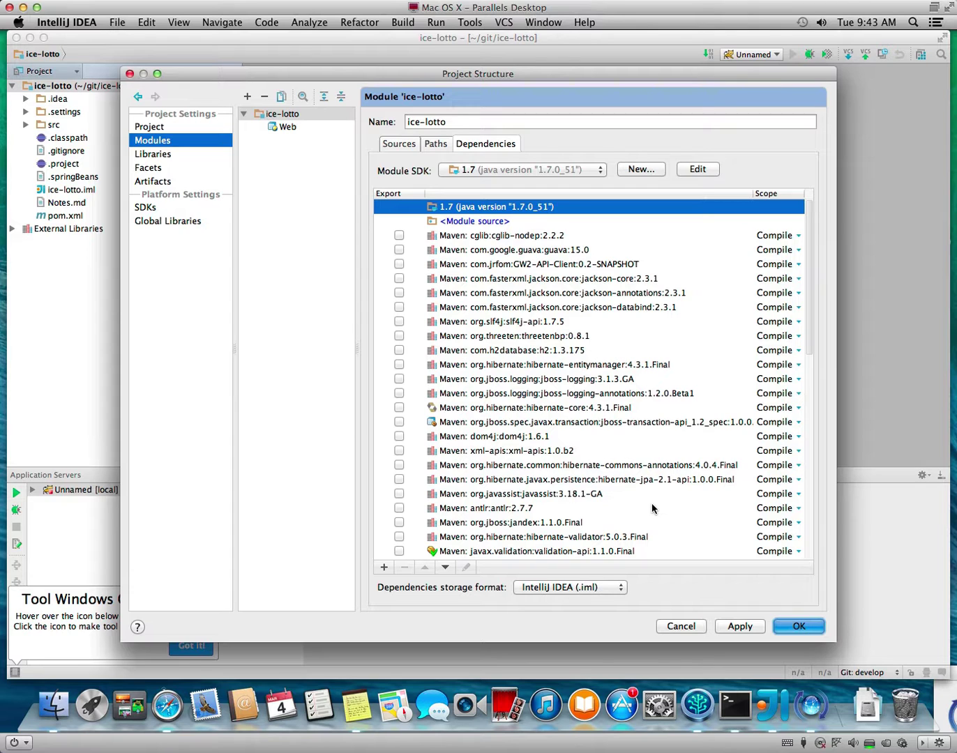
{"action": "key", "text": "Return"}
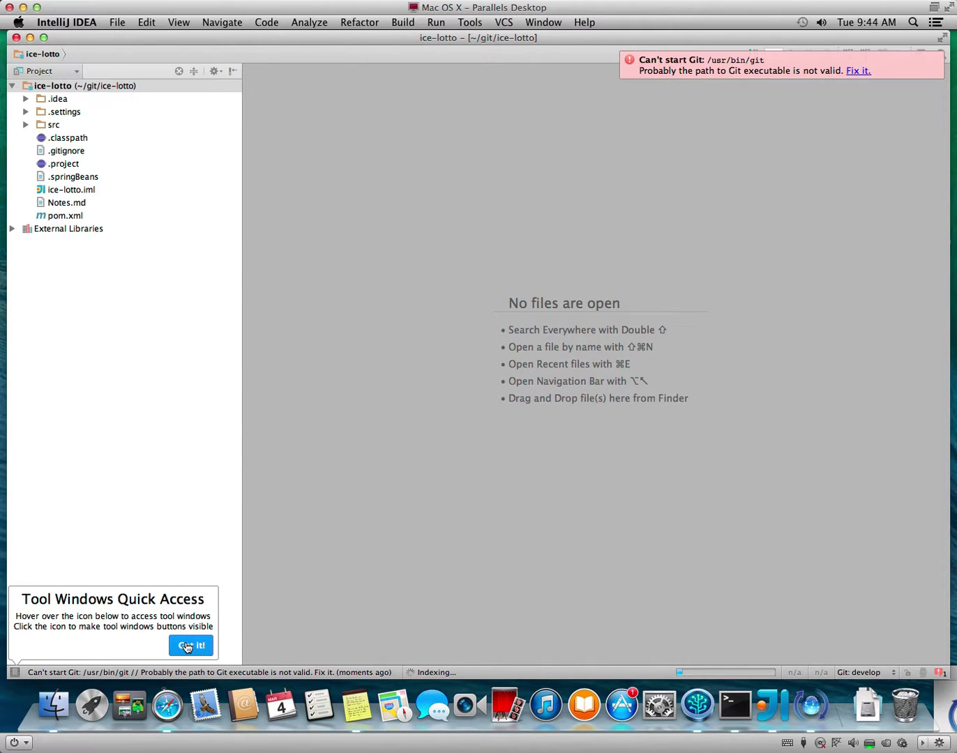
Dismiss the Git error notification, reselect the ice-lotto root, and glance at the Run menu.
{"action": "left_click", "coordinate": [15, 673]}
{"action": "left_click", "coordinate": [16, 673]}
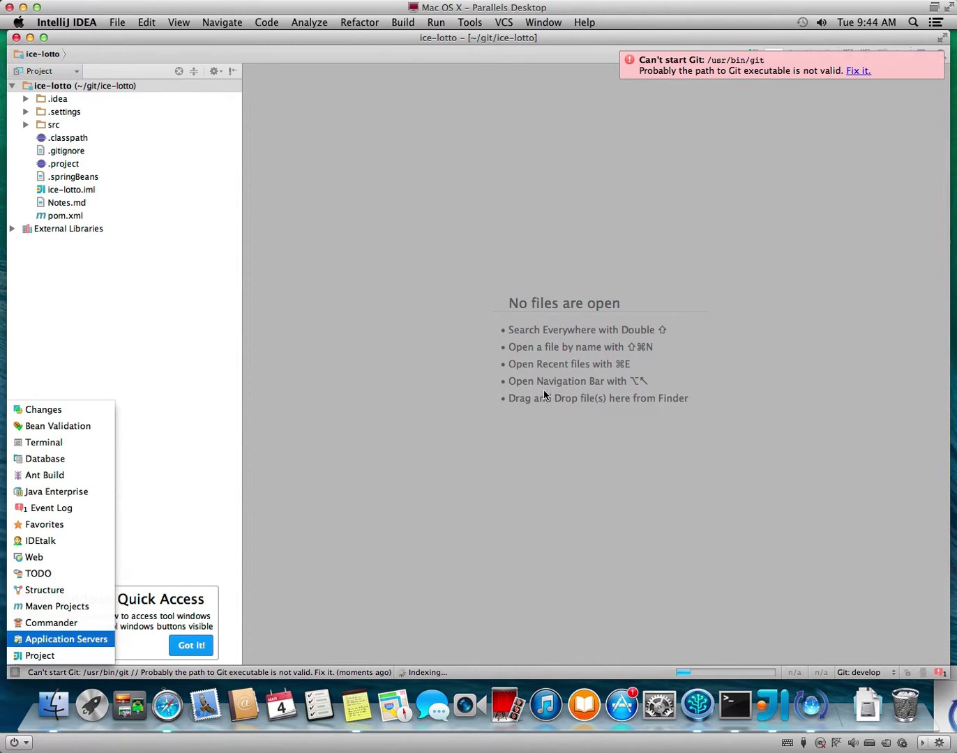
{"action": "left_click", "coordinate": [939, 57]}
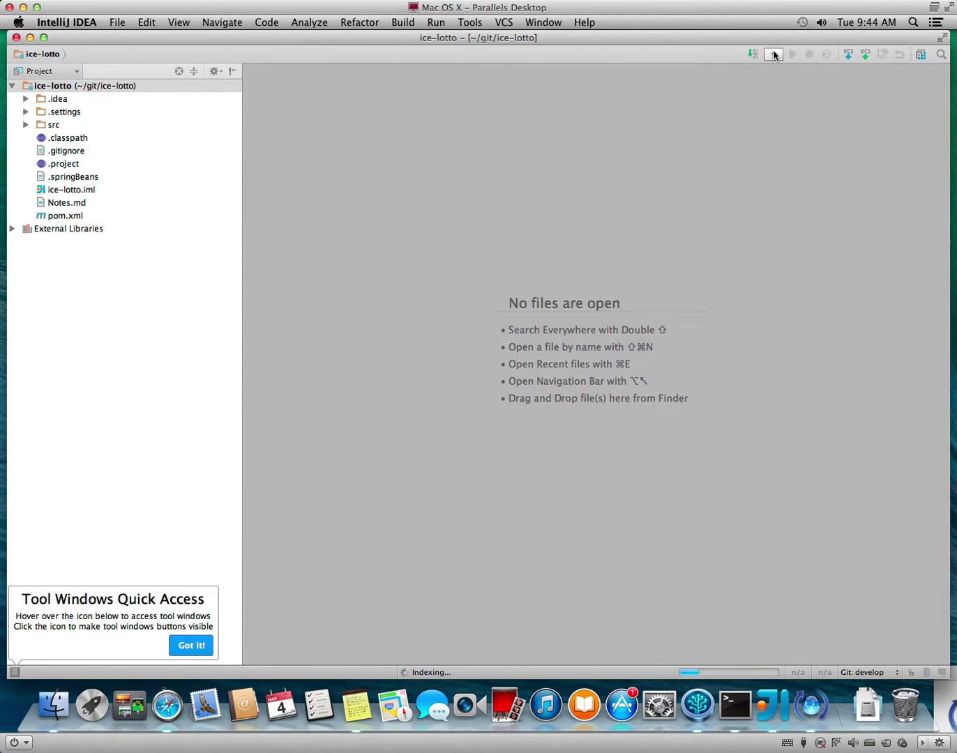
{"action": "left_click", "coordinate": [56, 98]}
{"action": "left_click", "coordinate": [50, 88]}
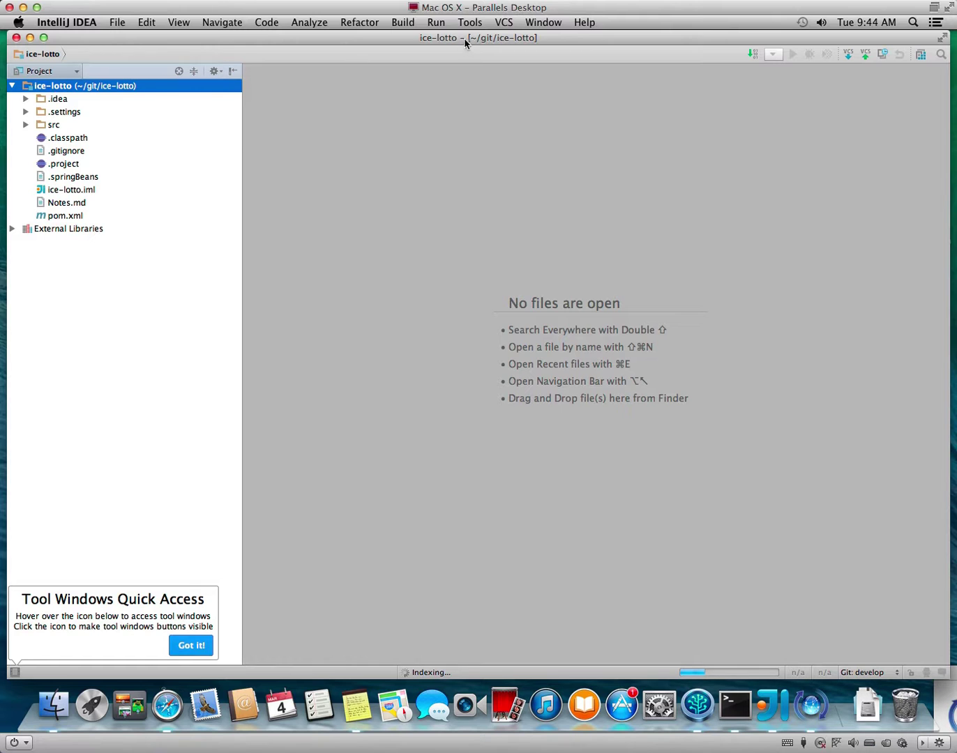
{"action": "left_click", "coordinate": [445, 24]}
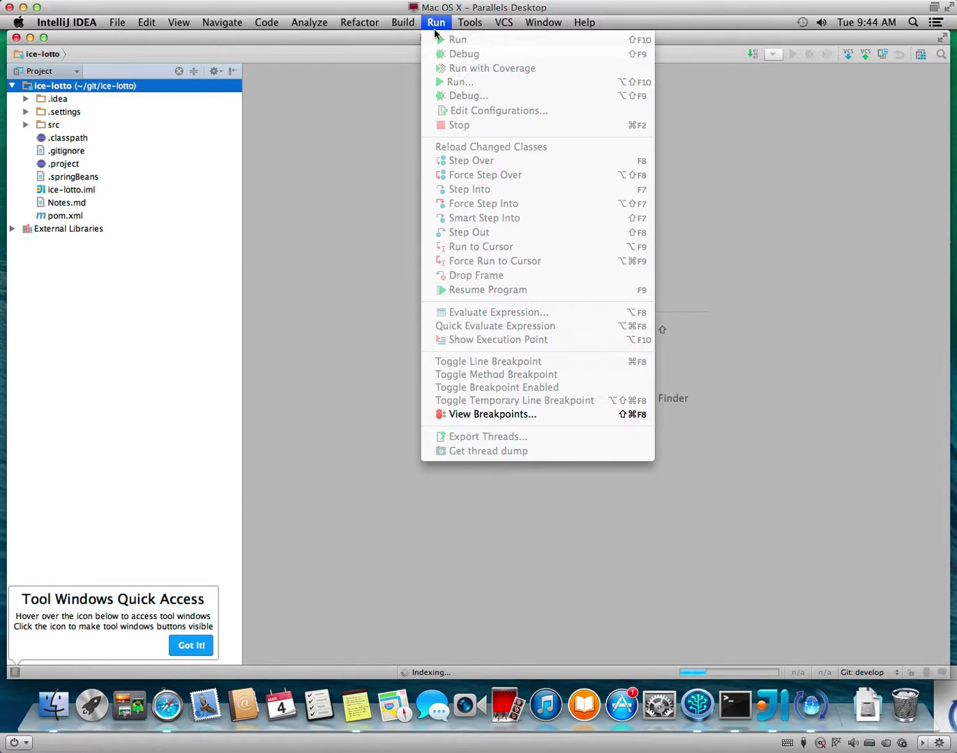
{"action": "left_click", "coordinate": [253, 468]}
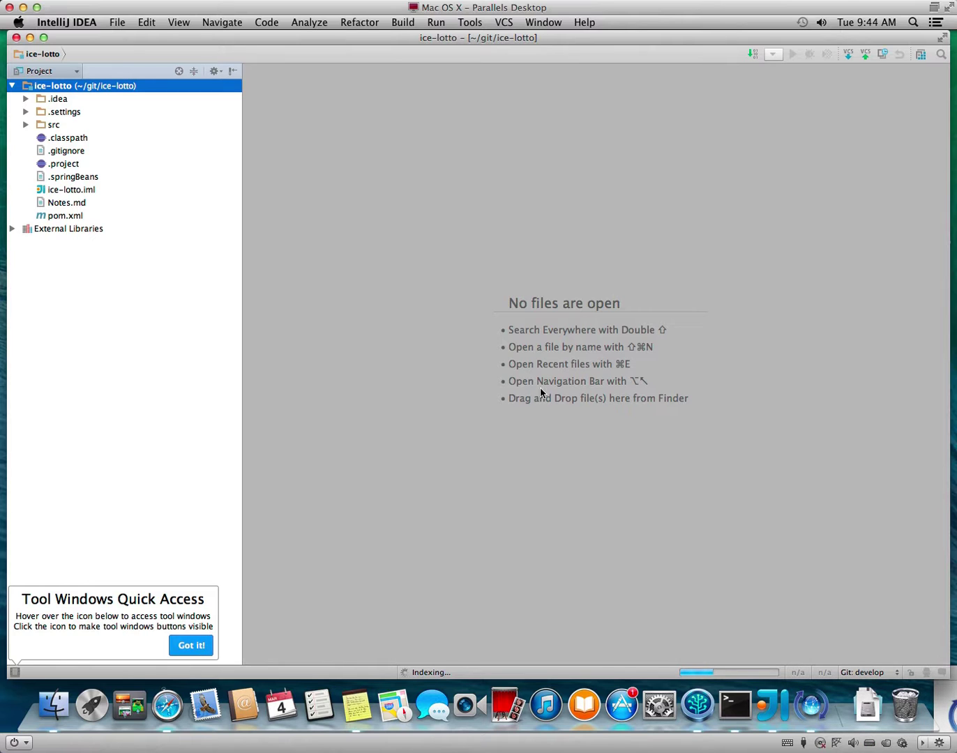
Quit IntelliJ IDEA from the application menu.
{"action": "left_click", "coordinate": [45, 22]}
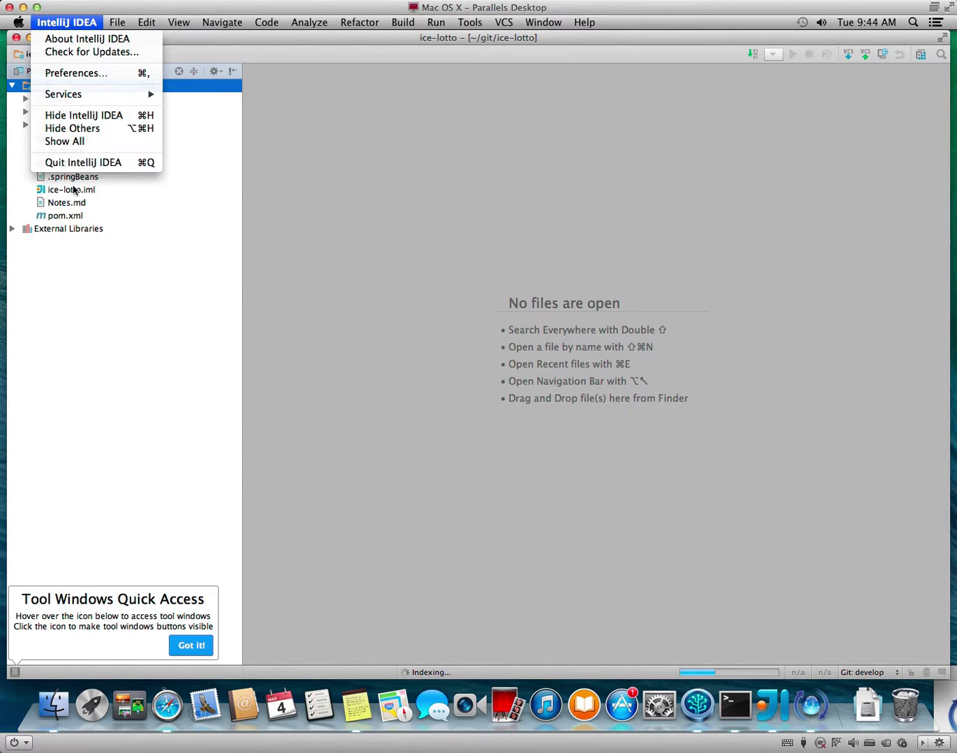
{"action": "left_click", "coordinate": [807, 587]}
{"action": "key", "text": "super+q"}
Confirm the exit and relaunch IntelliJ IDEA 13 from its desktop icon.
{"action": "left_click", "coordinate": [591, 117]}
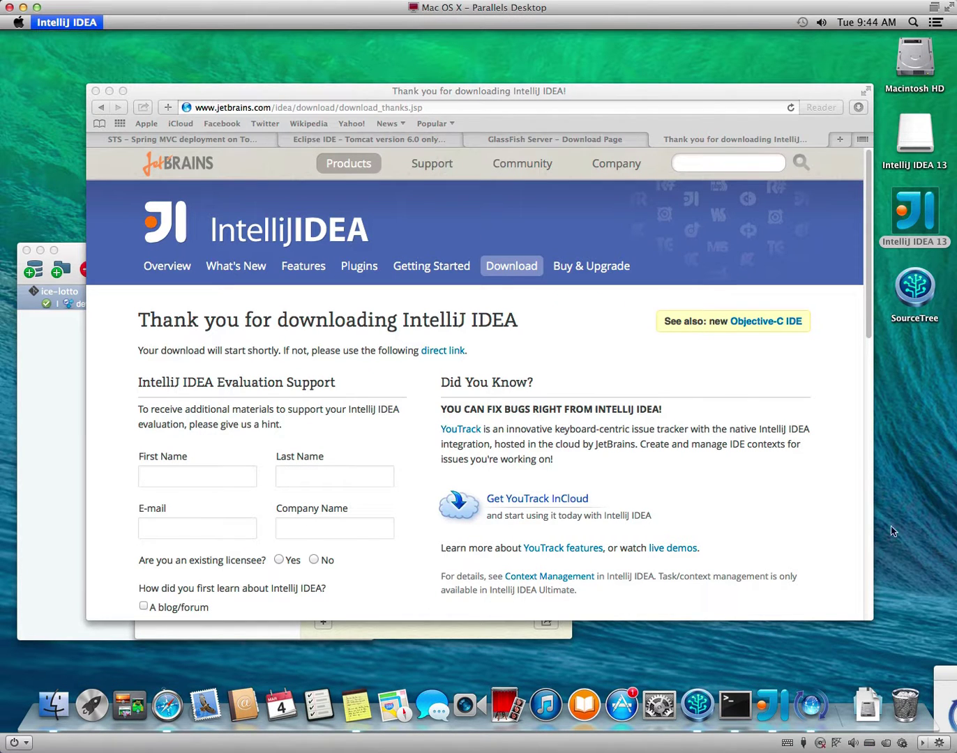
{"action": "double_click", "coordinate": [920, 219]}
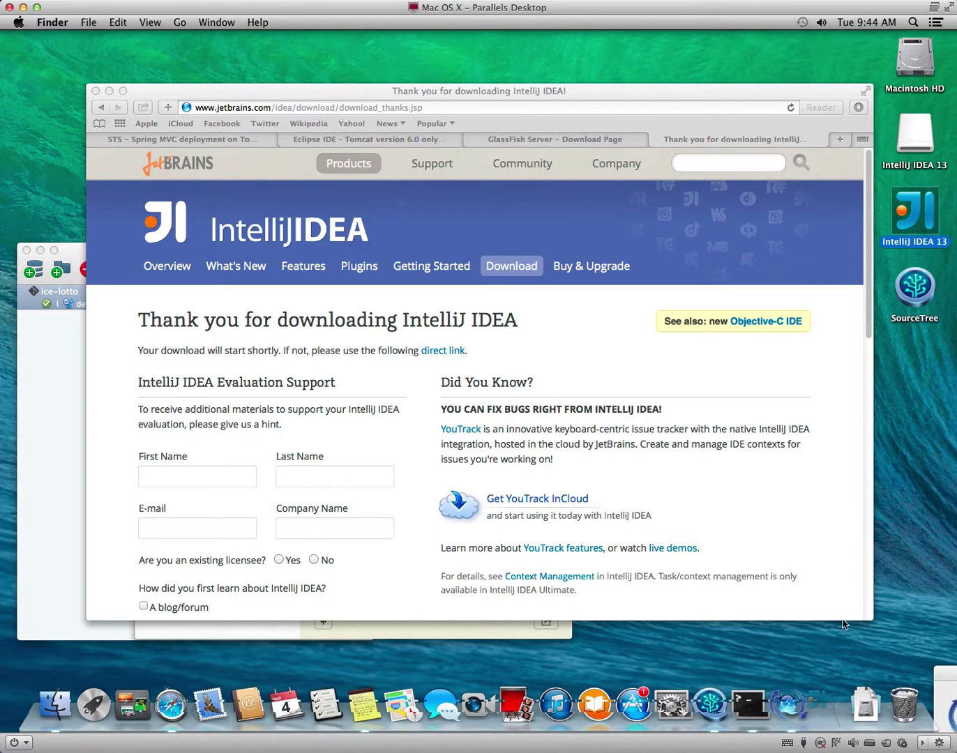
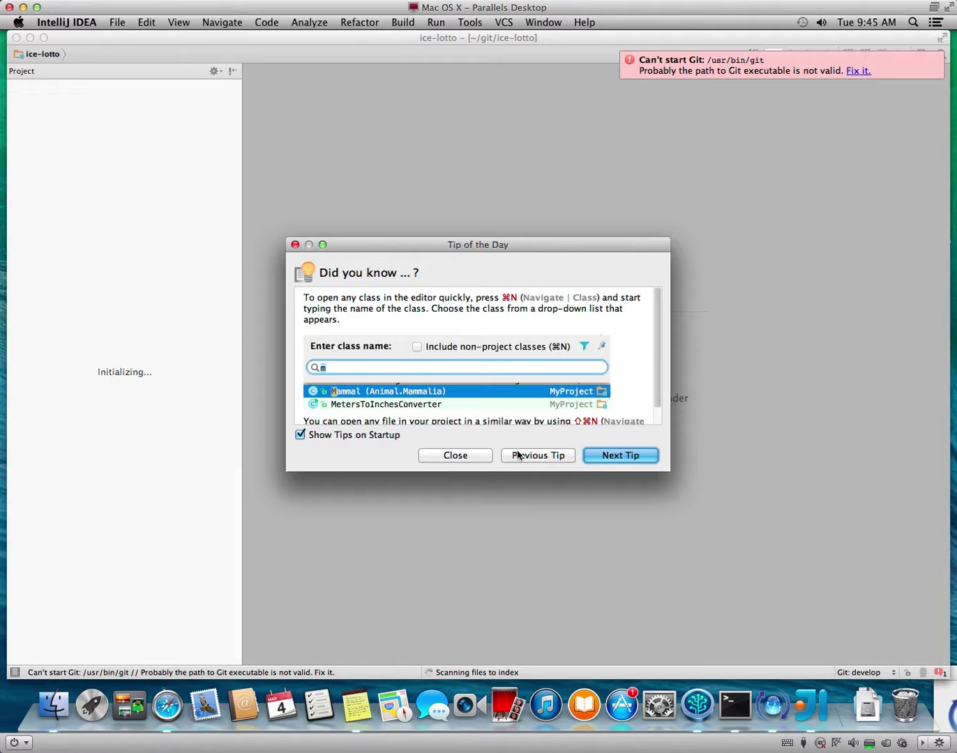
Close the startup tip, check the background indexing progress, and bring up Notes.
{"action": "left_click", "coordinate": [455, 454]}
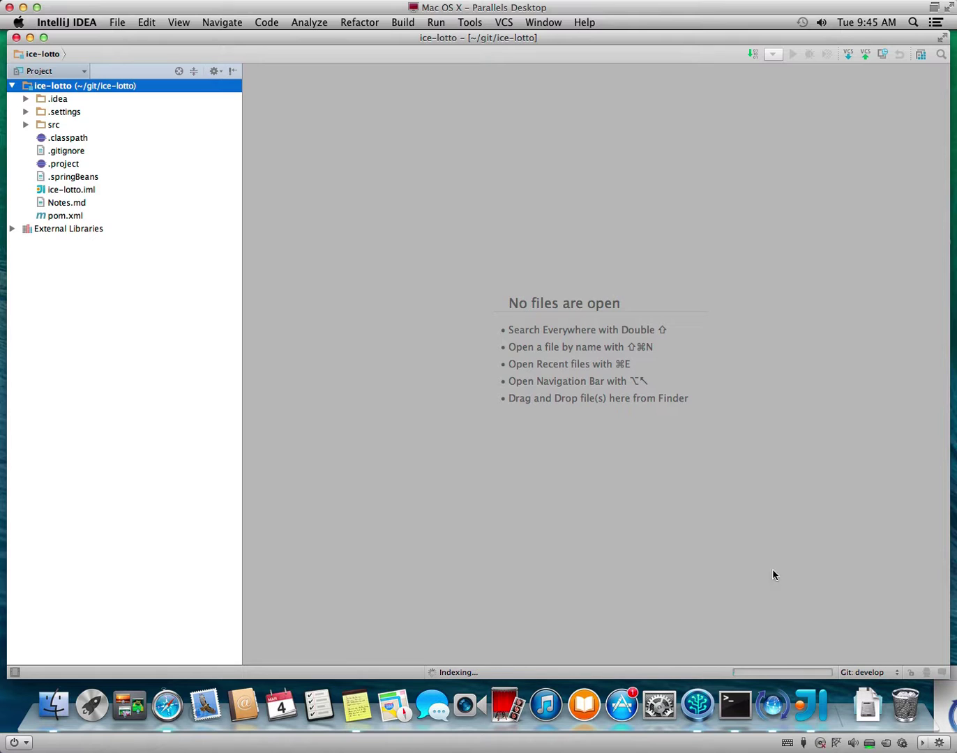
{"action": "left_click", "coordinate": [707, 673]}
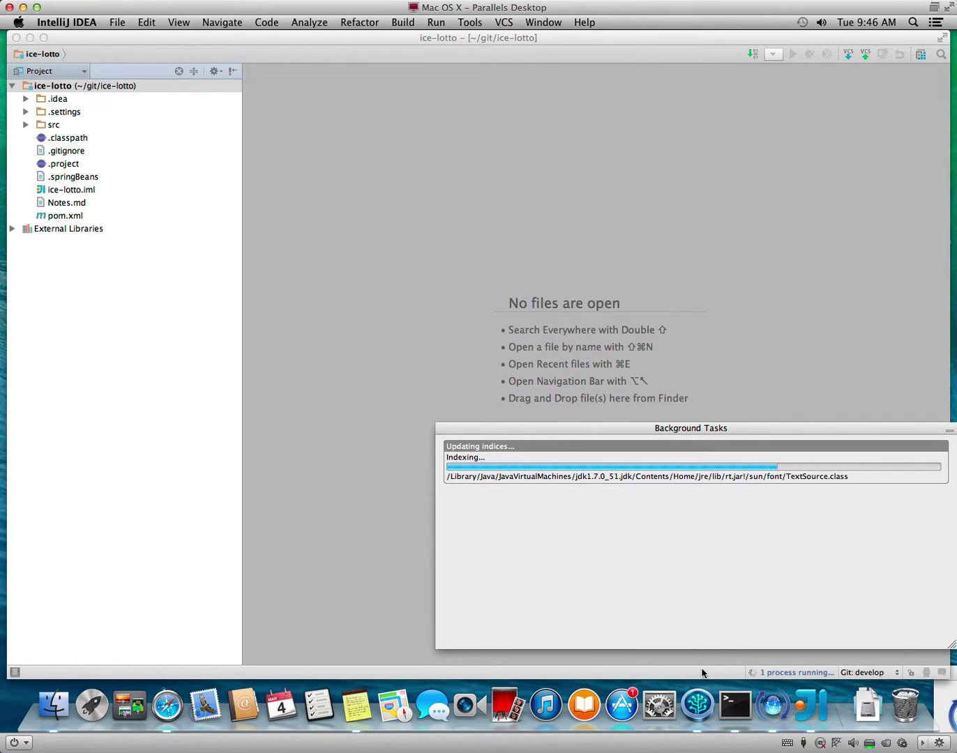
{"action": "left_click", "coordinate": [356, 706]}
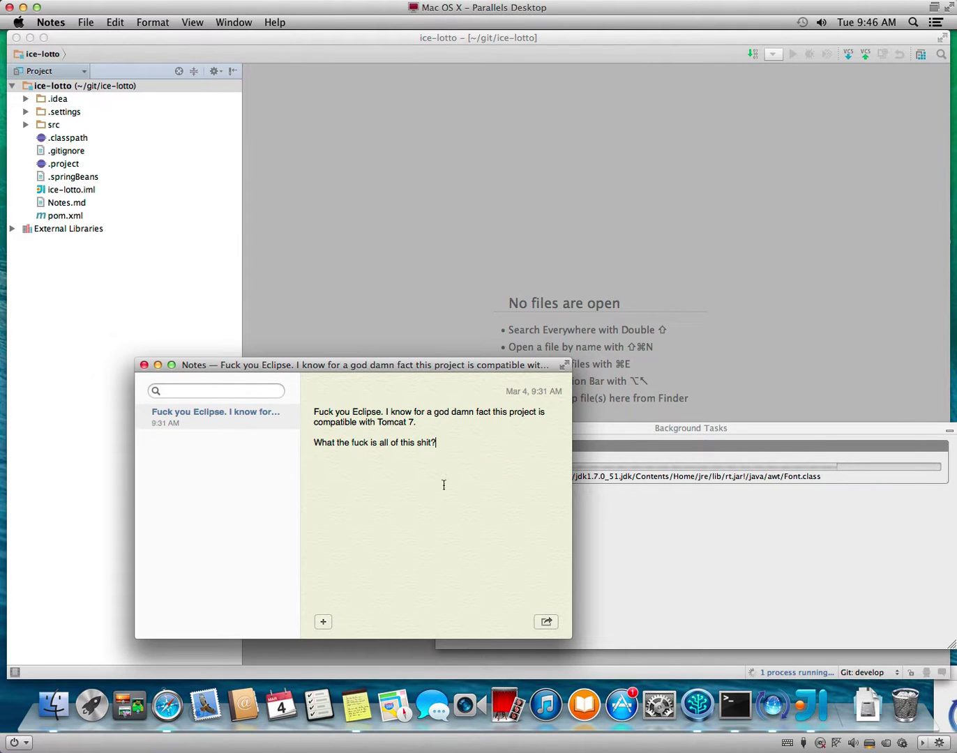
Add the line 'Didn't need to restart. Just had to wait for the JDK to get indexed.' to the note.
{"action": "key", "text": "Return"}
{"action": "key", "text": "Return"}
{"action": "type", "text": "Didn't need to rest"}
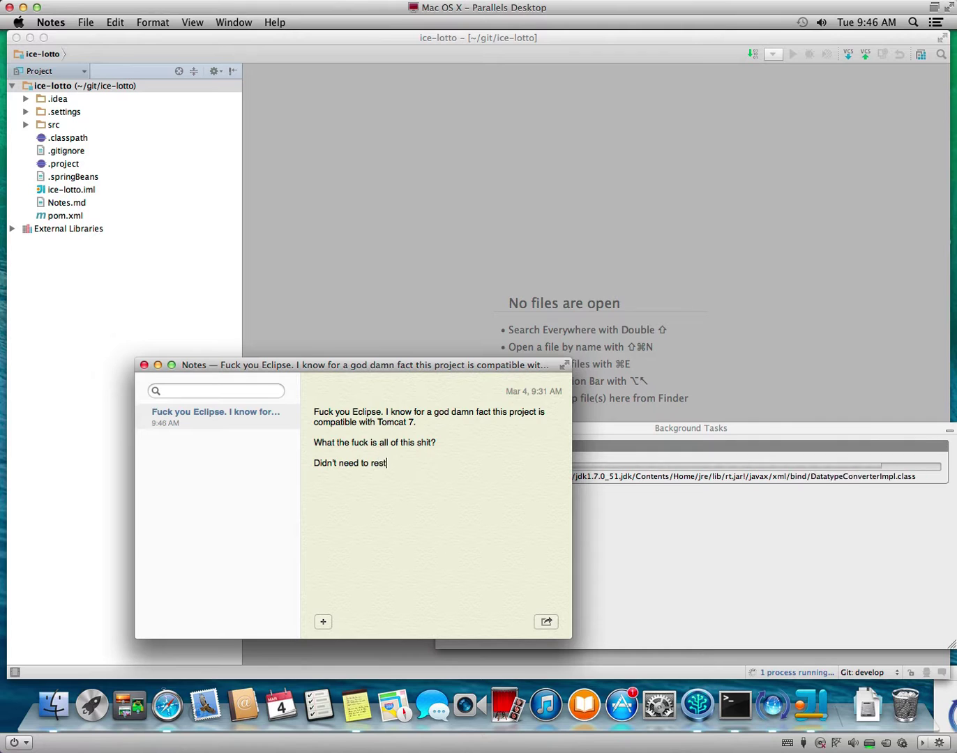
{"action": "type", "text": "art. Just ha"}
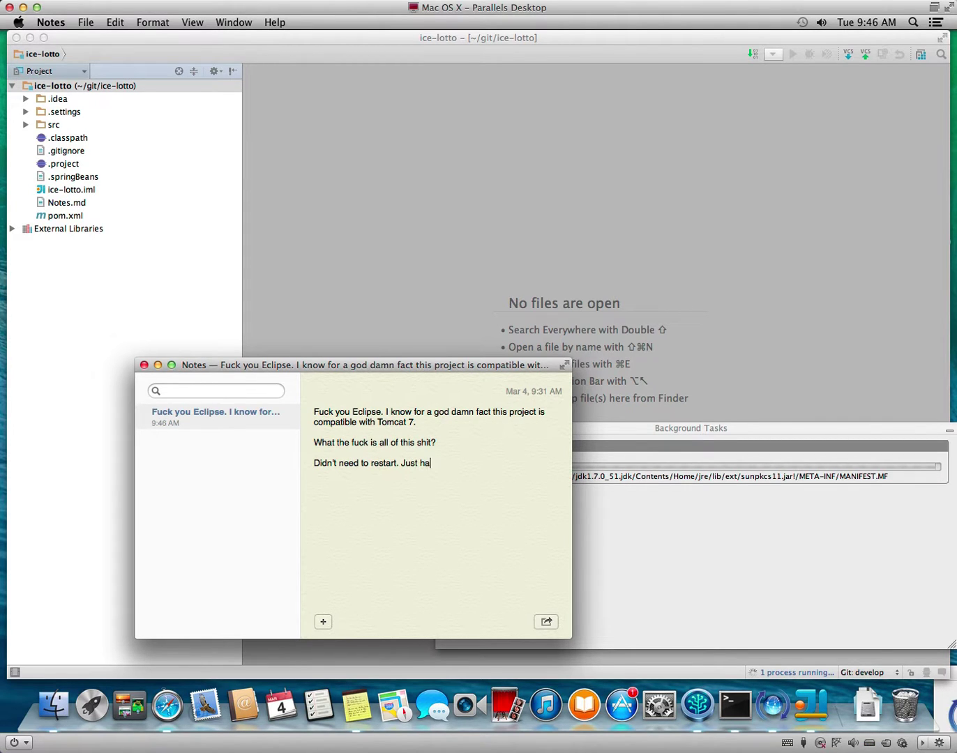
{"action": "type", "text": "d to wait for that"}
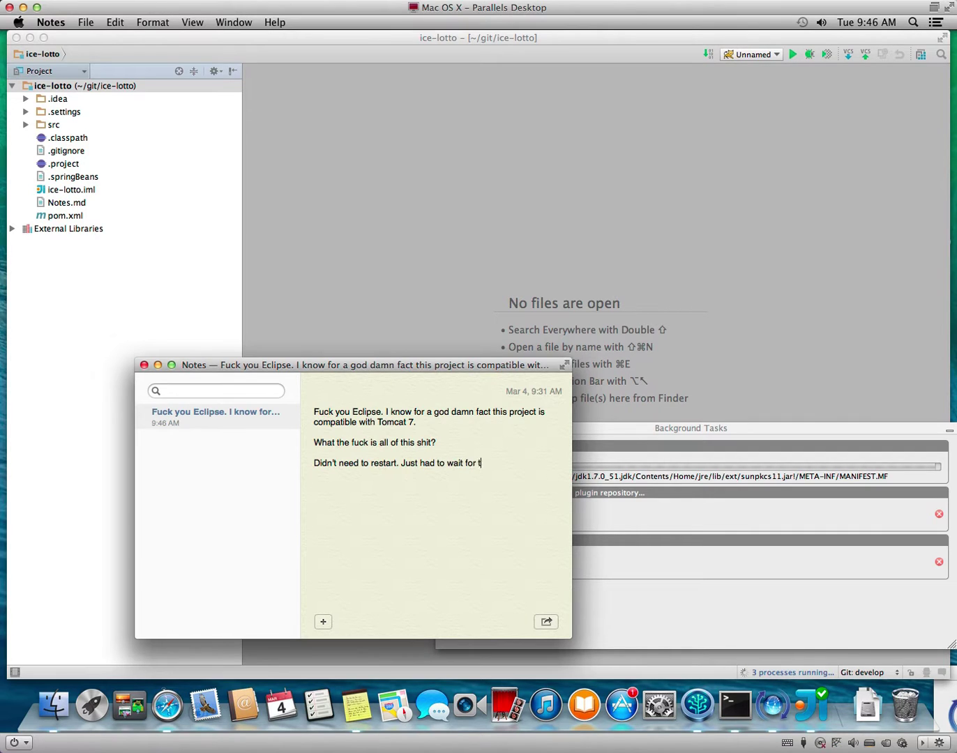
{"action": "key", "text": "BackSpace"}
{"action": "key", "text": "BackSpace"}
{"action": "type", "text": "e"}
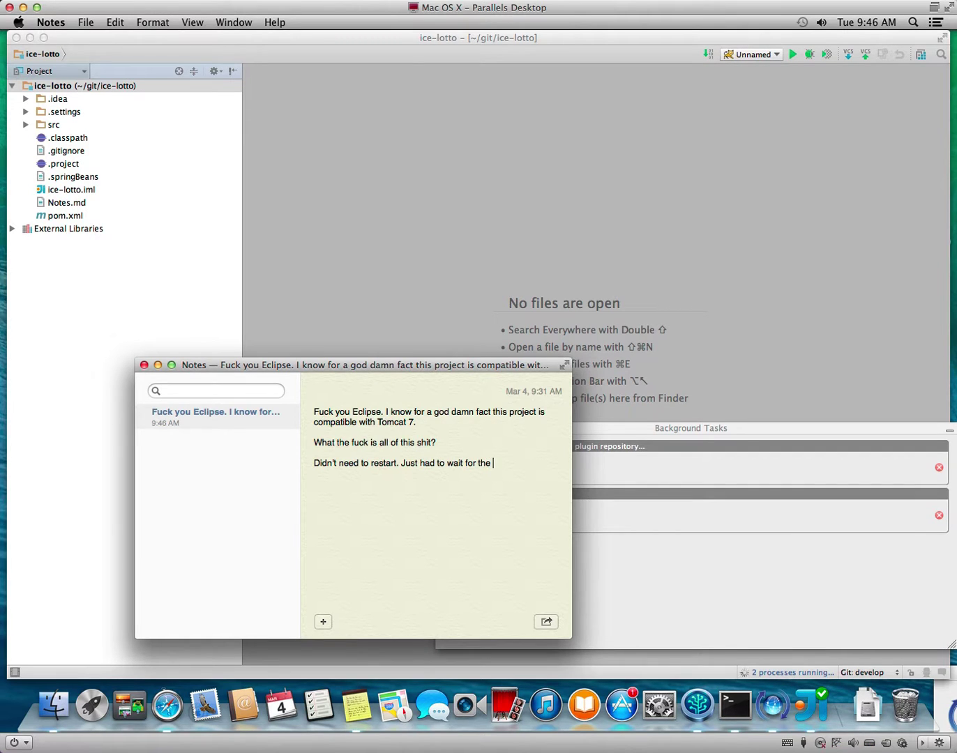
{"action": "type", "text": " JDK to ge"}
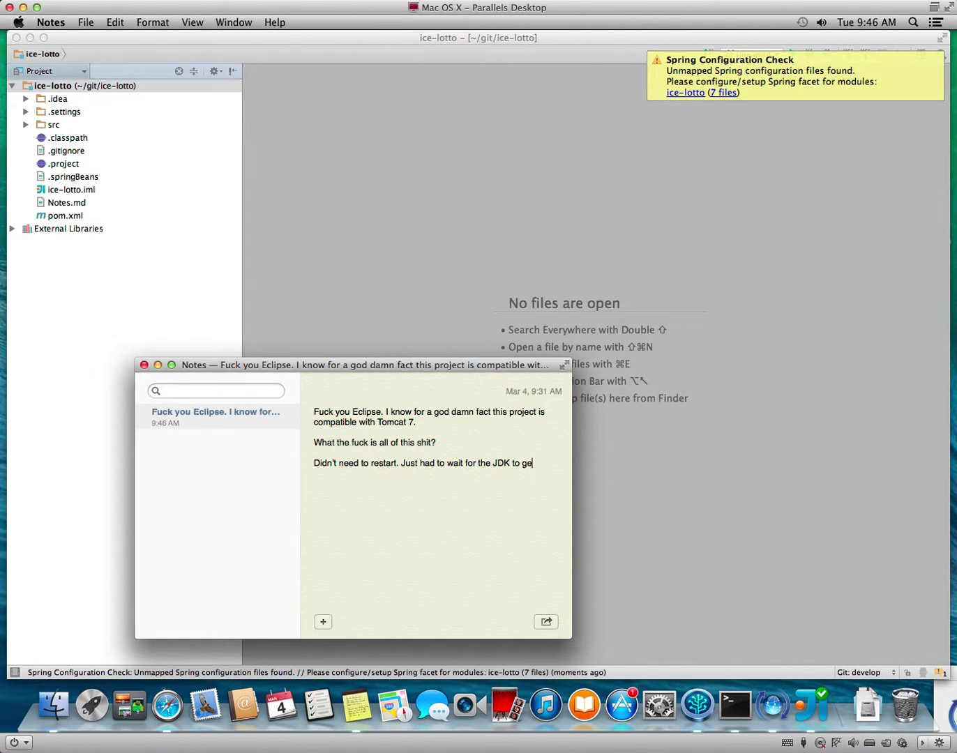
{"action": "type", "text": "t indexed"}
Return to IntelliJ and open Module Settings for the ice-lotto project root.
{"action": "left_click", "coordinate": [685, 496]}
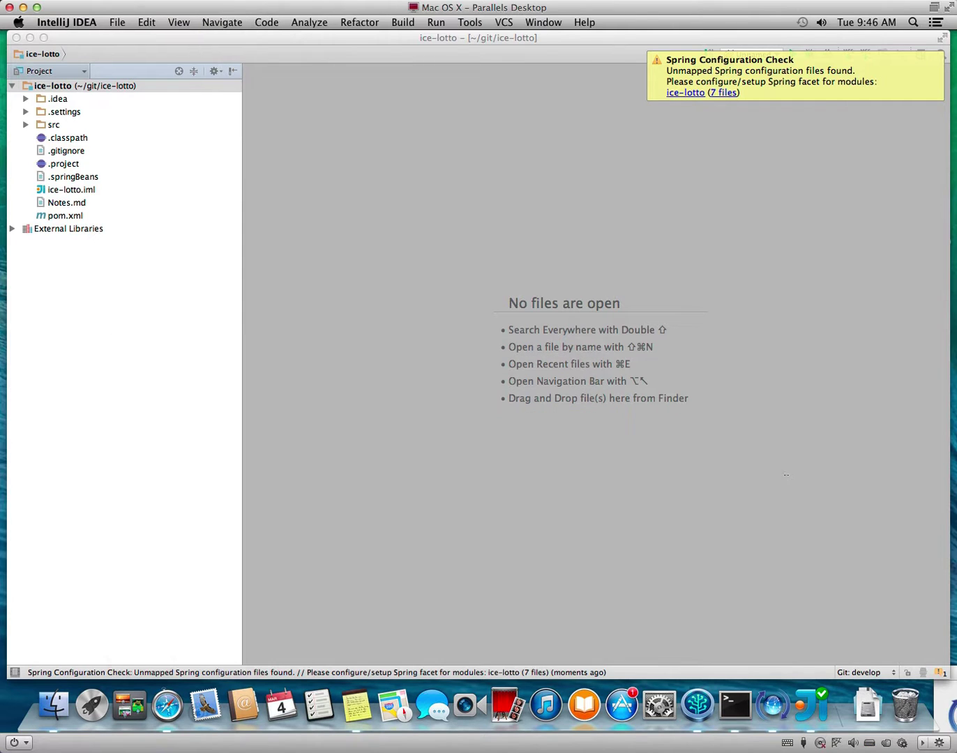
{"action": "left_click", "coordinate": [725, 93]}
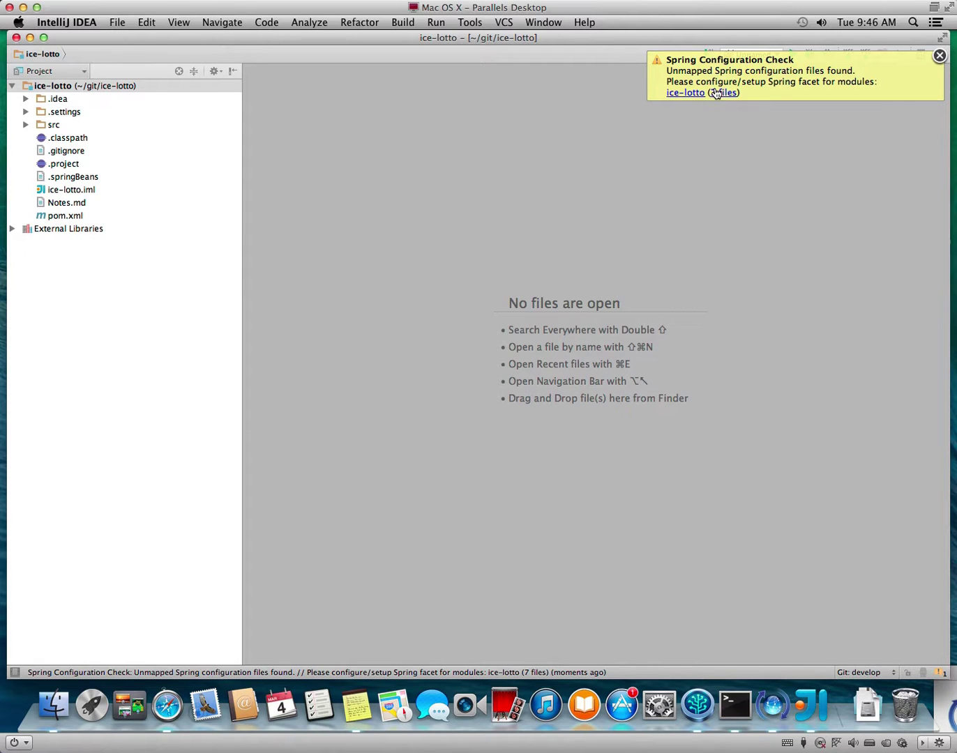
{"action": "right_click", "coordinate": [86, 87]}
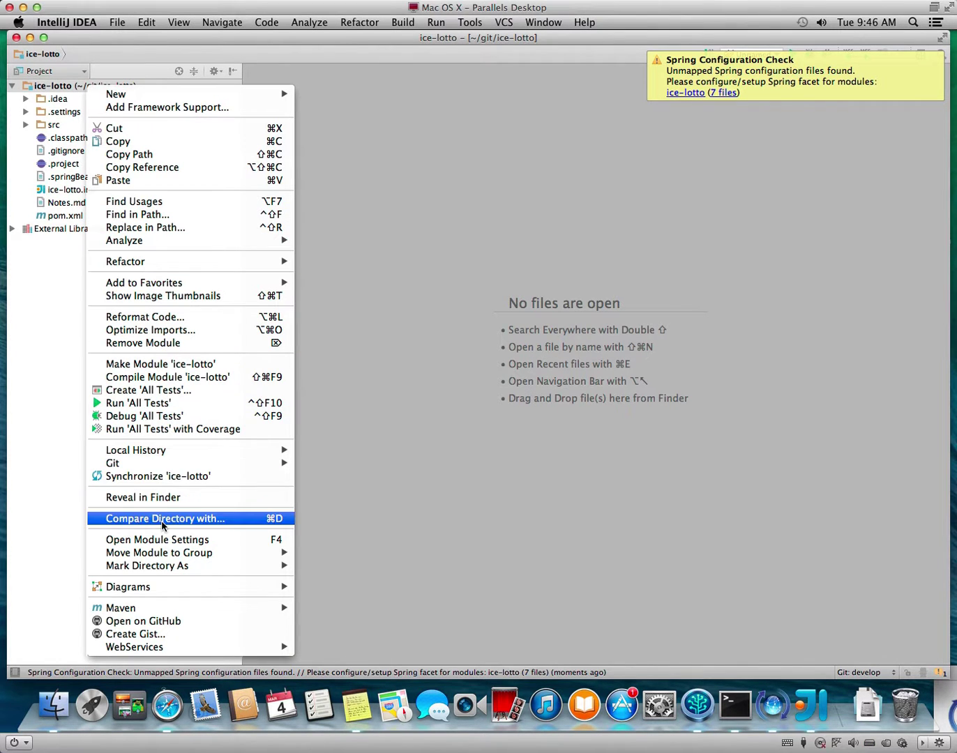
{"action": "left_click", "coordinate": [160, 539]}
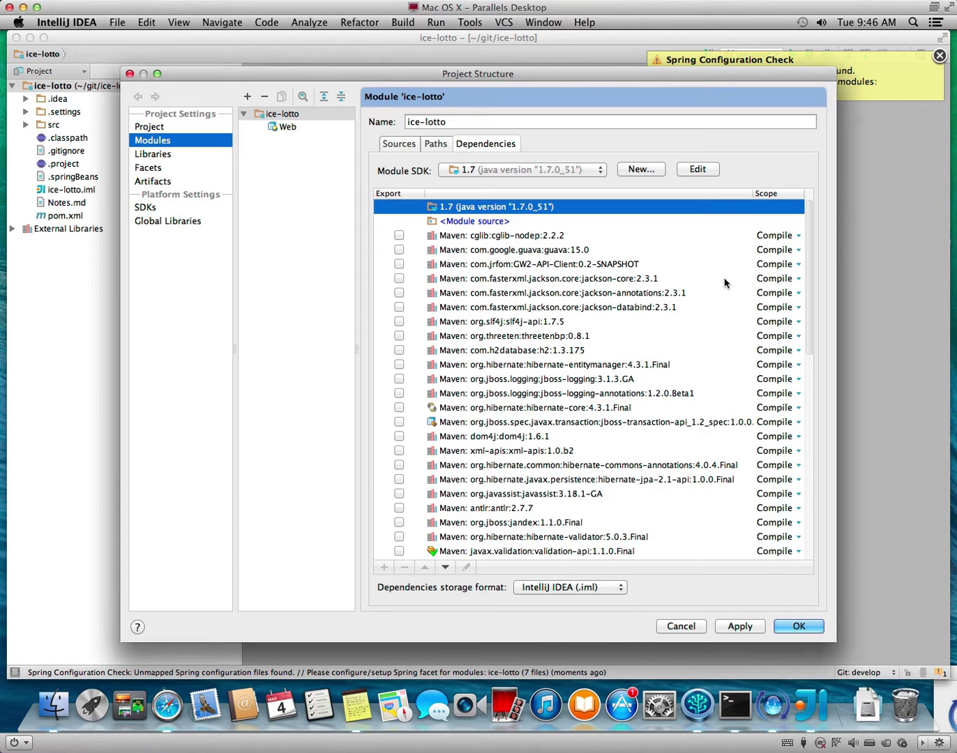
Add a Spring facet to the ice-lotto module.
{"action": "left_click", "coordinate": [148, 168]}
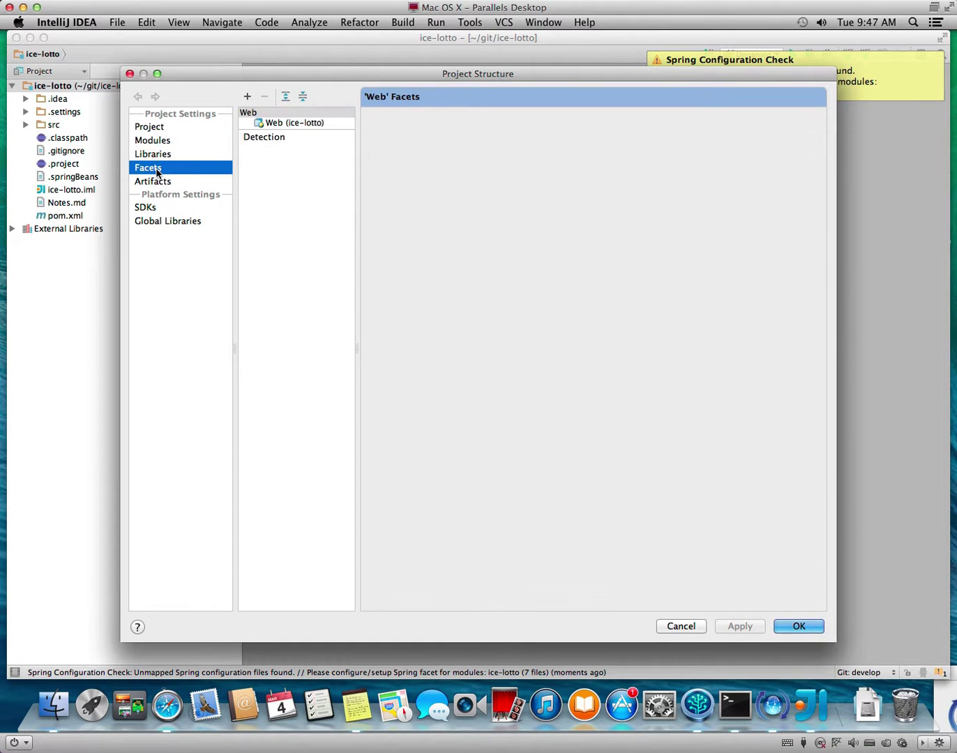
{"action": "left_click", "coordinate": [252, 100]}
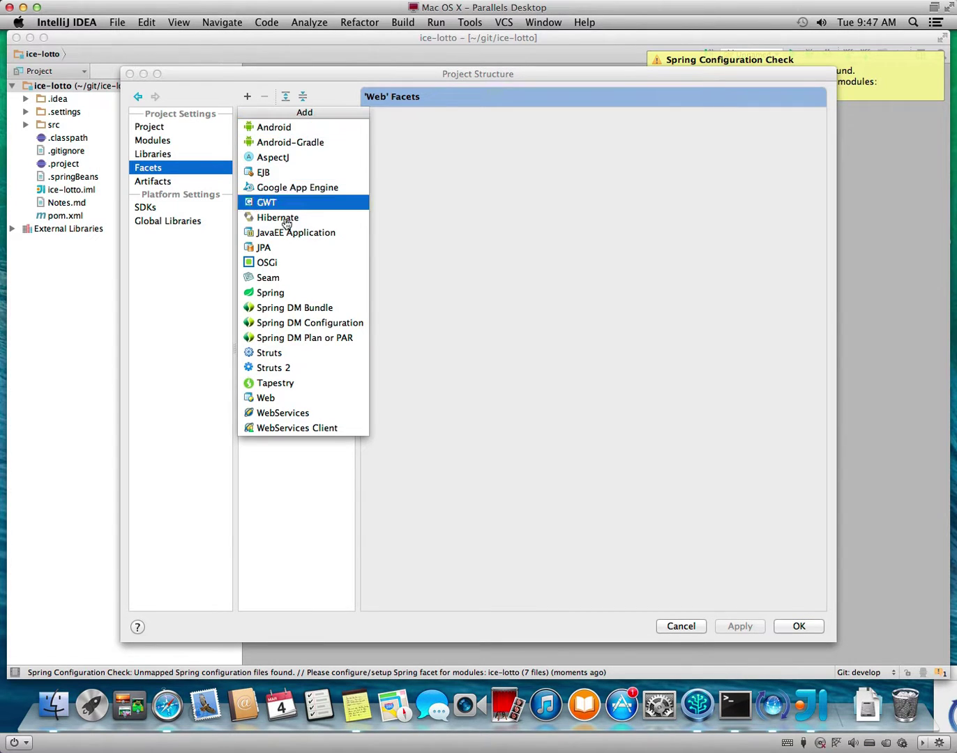
{"action": "left_click", "coordinate": [297, 293]}
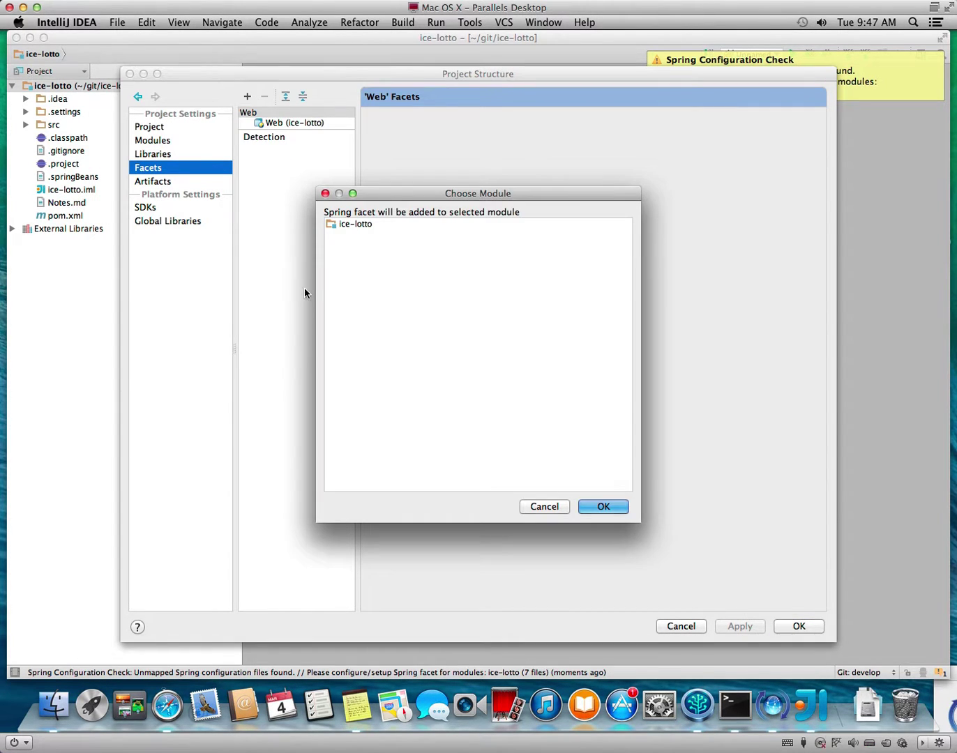
{"action": "left_click", "coordinate": [377, 225]}
{"action": "left_click", "coordinate": [622, 507]}
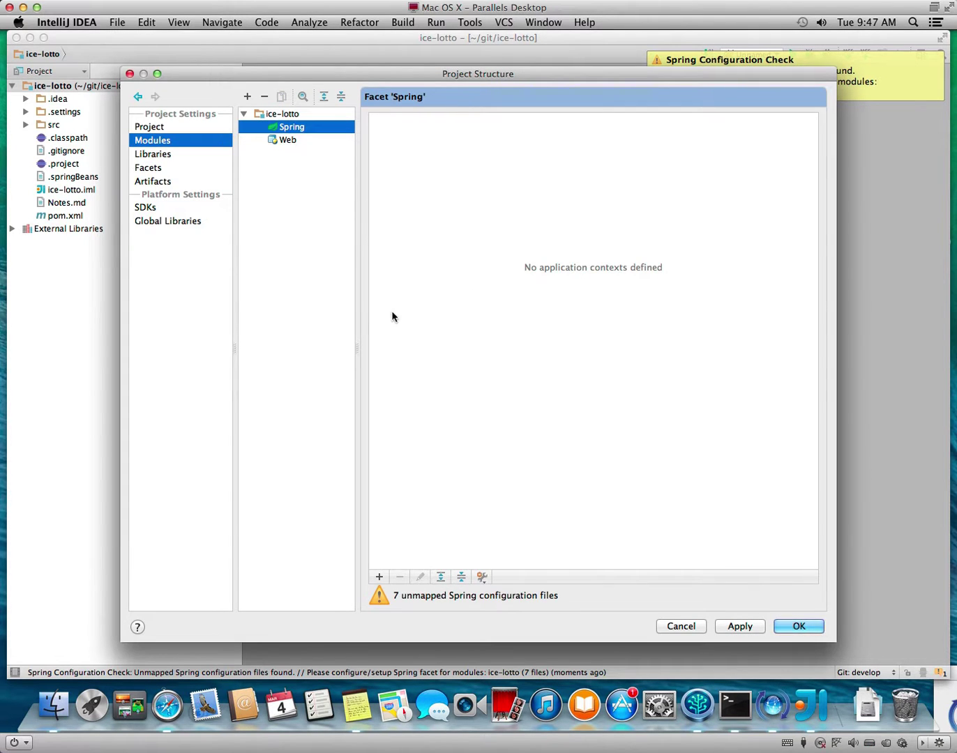
Create a Spring application context containing all seven config classes.
{"action": "left_click", "coordinate": [378, 577]}
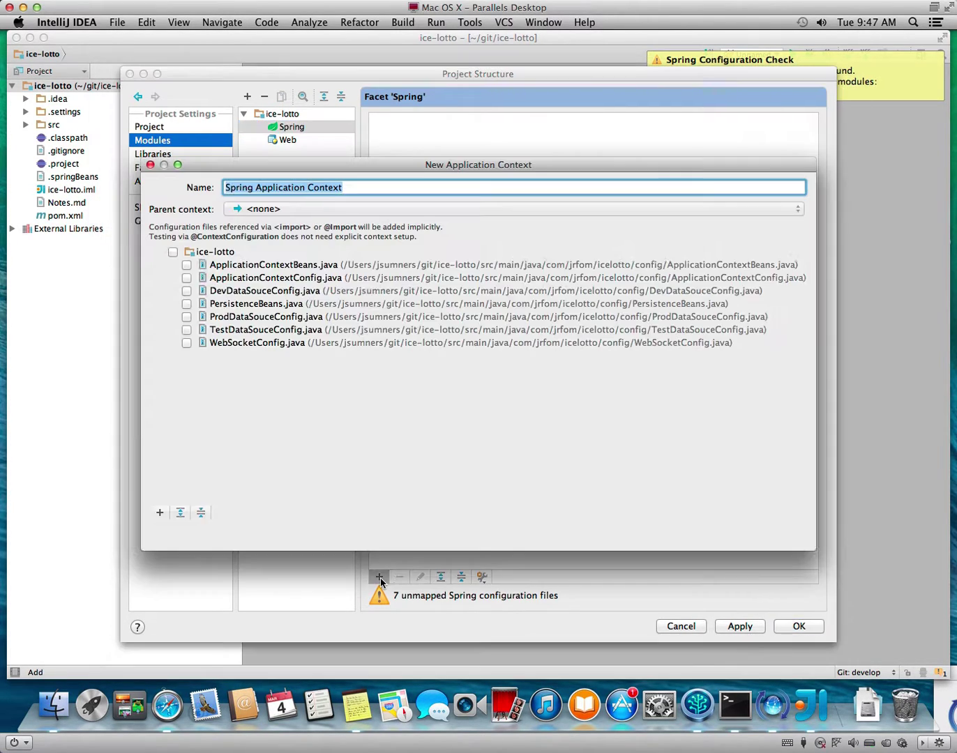
{"action": "left_click", "coordinate": [172, 252]}
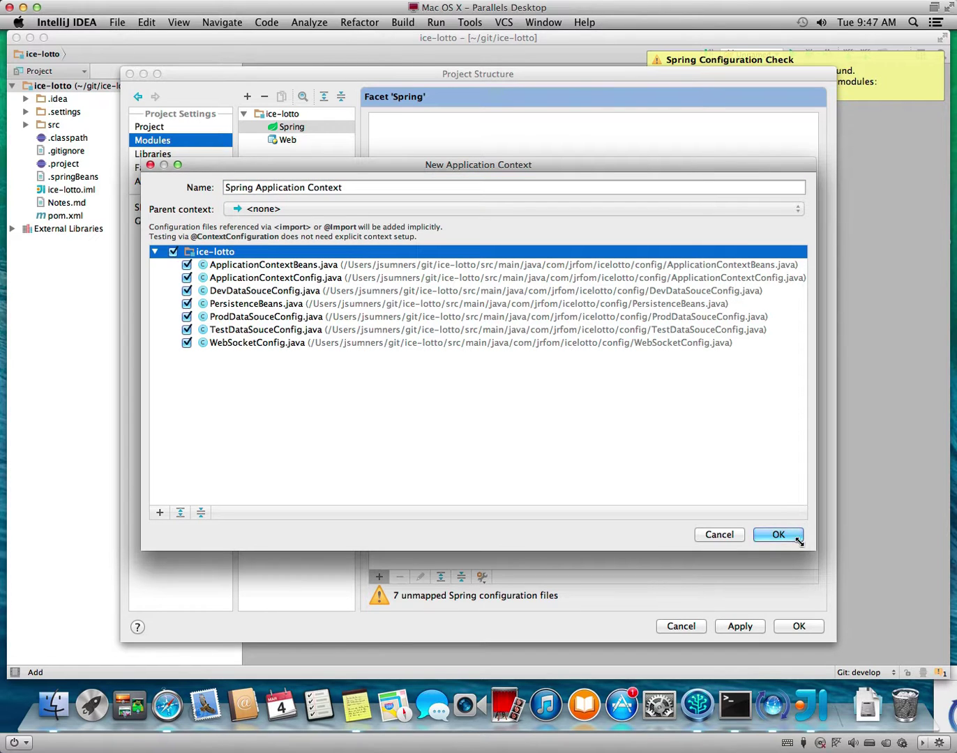
{"action": "left_click", "coordinate": [778, 536]}
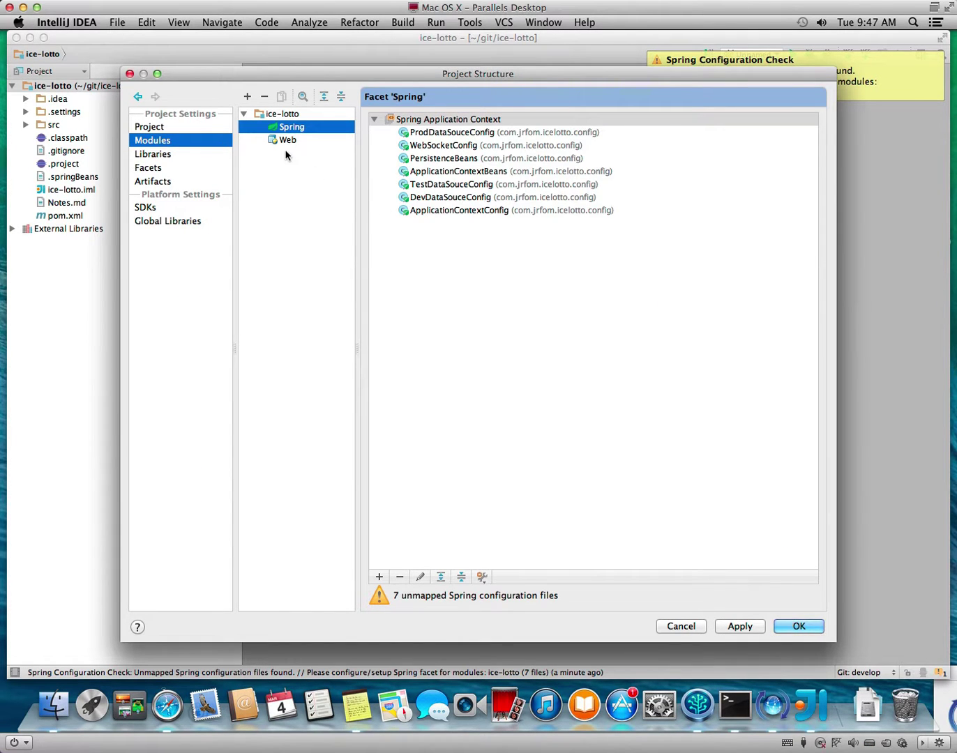
{"action": "left_click", "coordinate": [247, 96]}
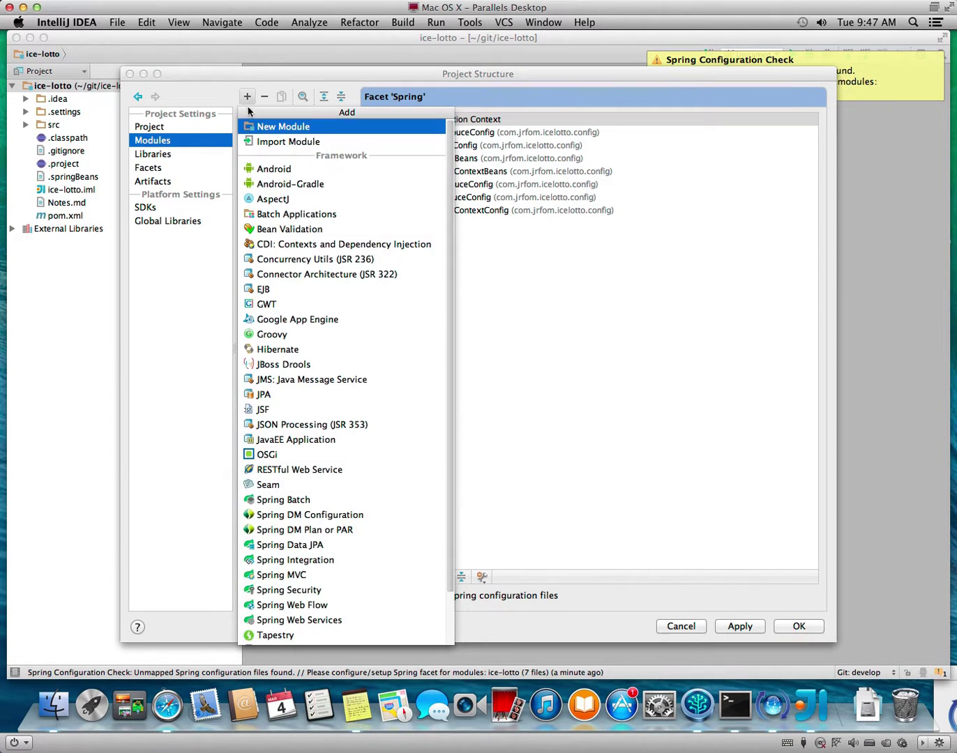
Add JPA and Hibernate facets to the ice-lotto module.
{"action": "left_click", "coordinate": [284, 396]}
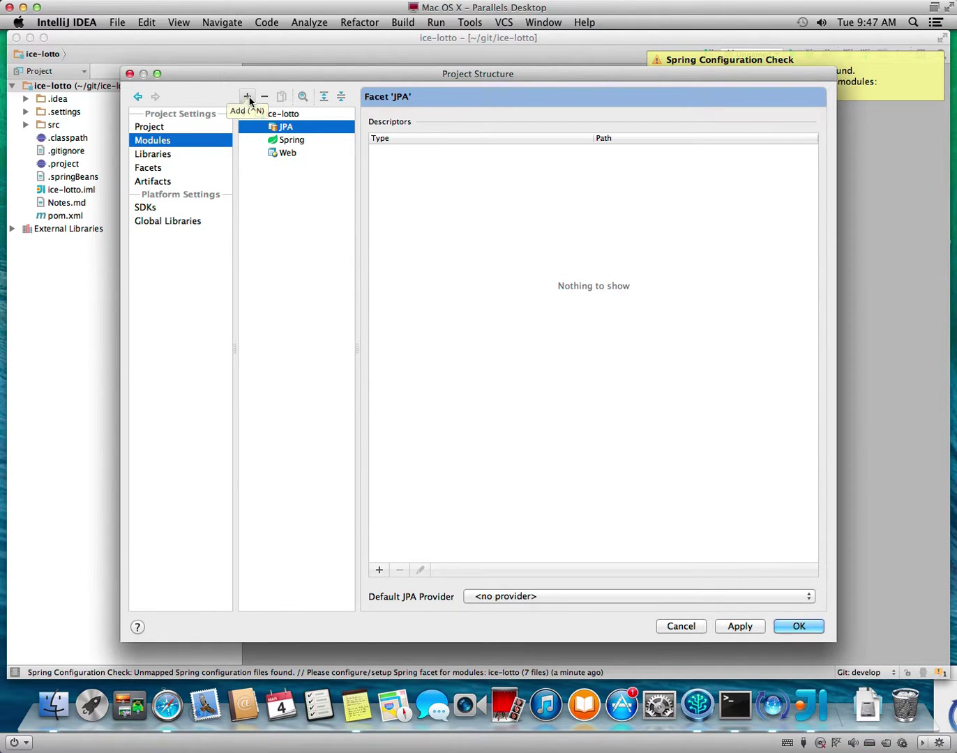
{"action": "left_click", "coordinate": [249, 98]}
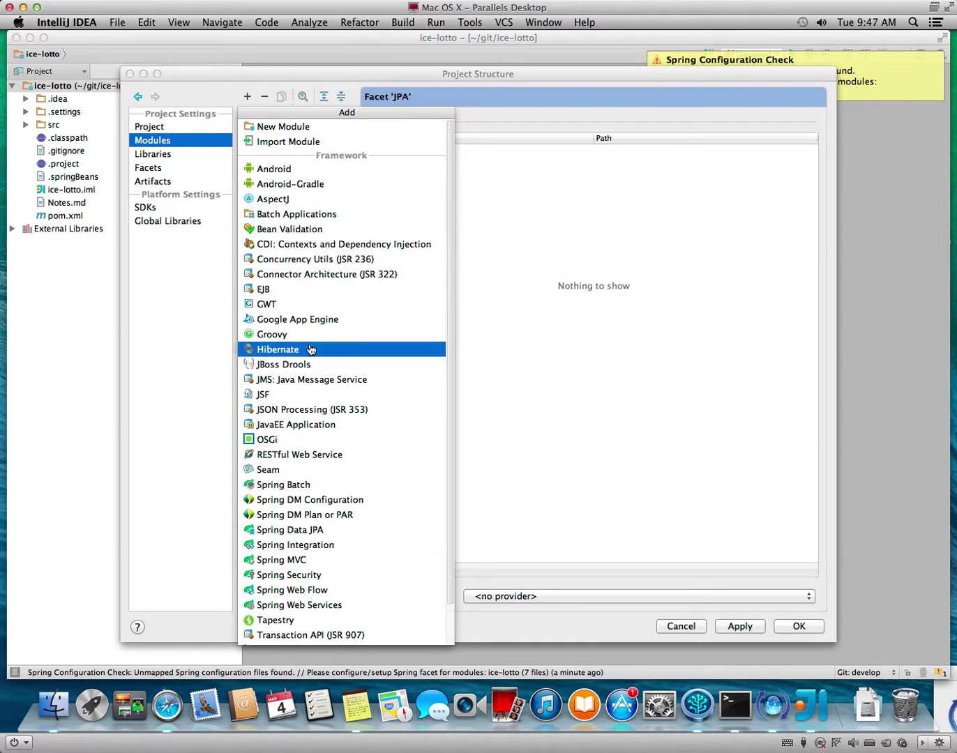
{"action": "left_click", "coordinate": [309, 349]}
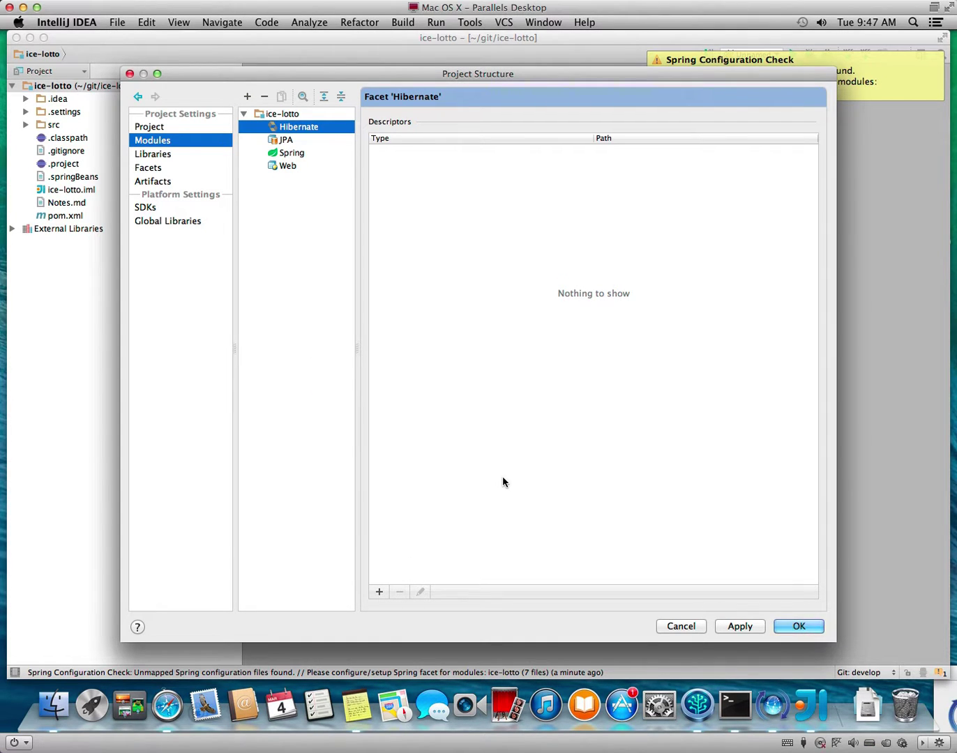
Make Hibernate the default JPA provider, add a descriptor file, then apply and close Project Structure.
{"action": "left_click", "coordinate": [287, 141]}
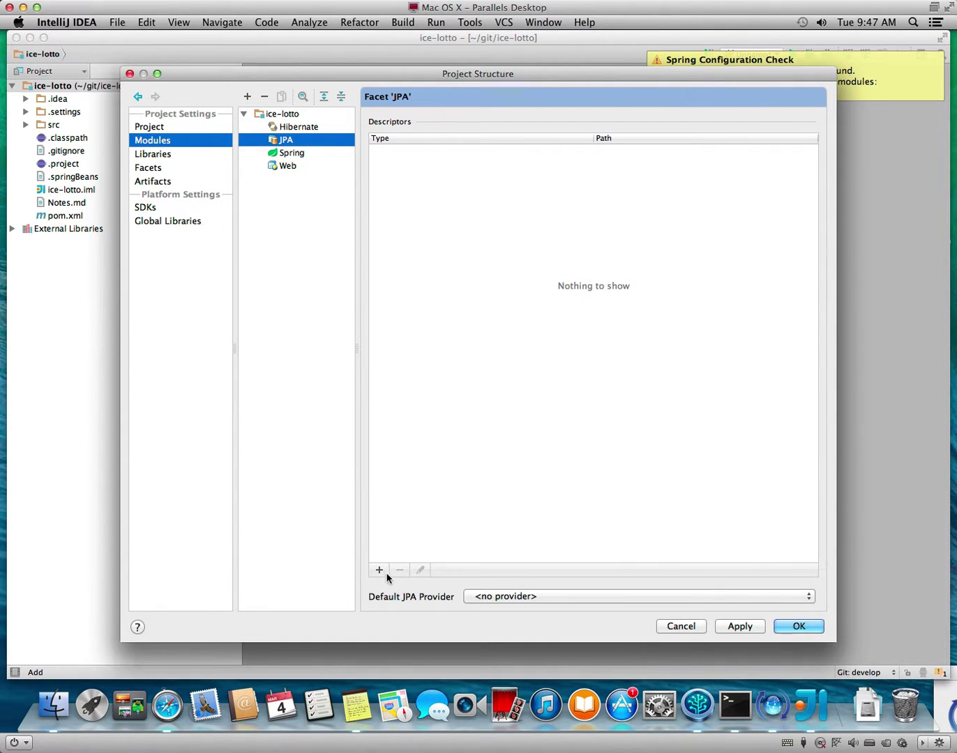
{"action": "left_click", "coordinate": [510, 596]}
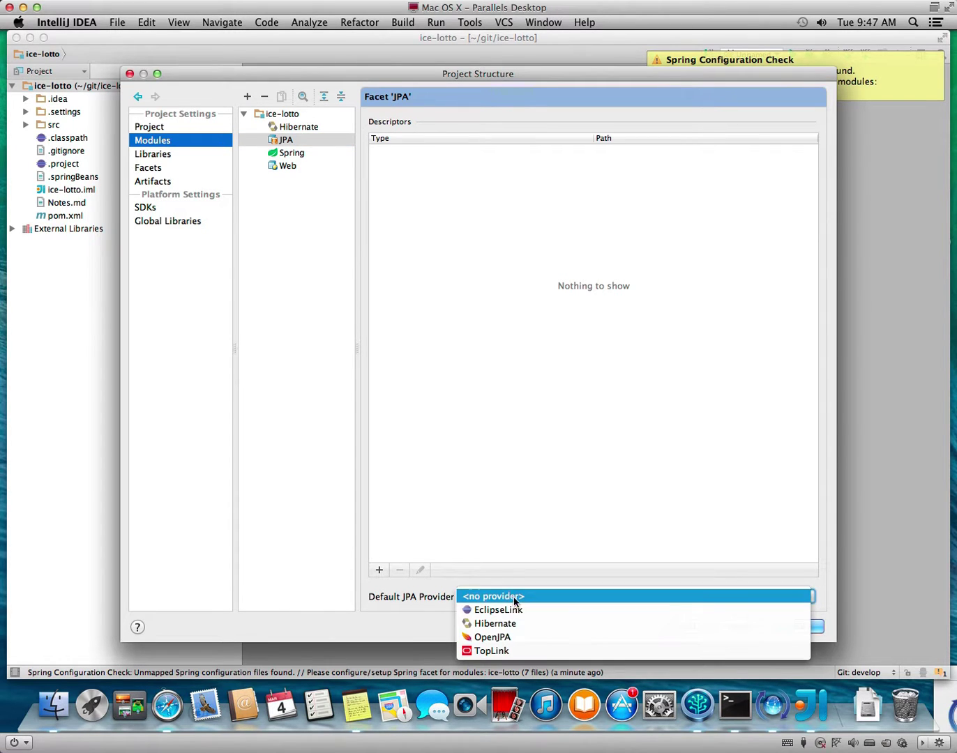
{"action": "left_click", "coordinate": [541, 624]}
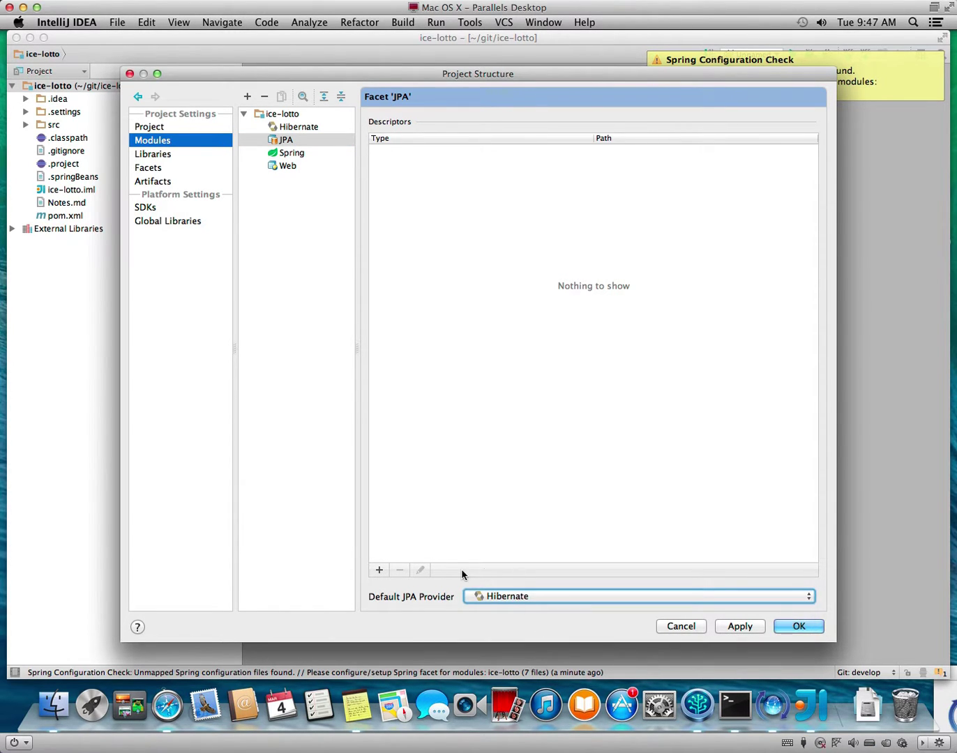
{"action": "left_click", "coordinate": [381, 570]}
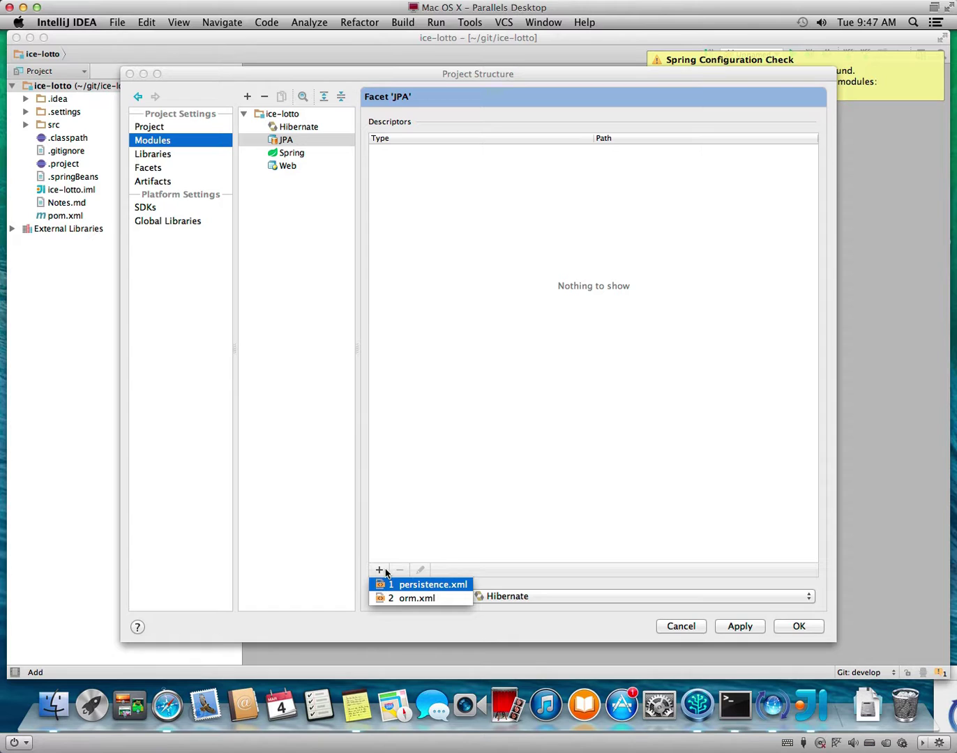
{"action": "left_click", "coordinate": [419, 598]}
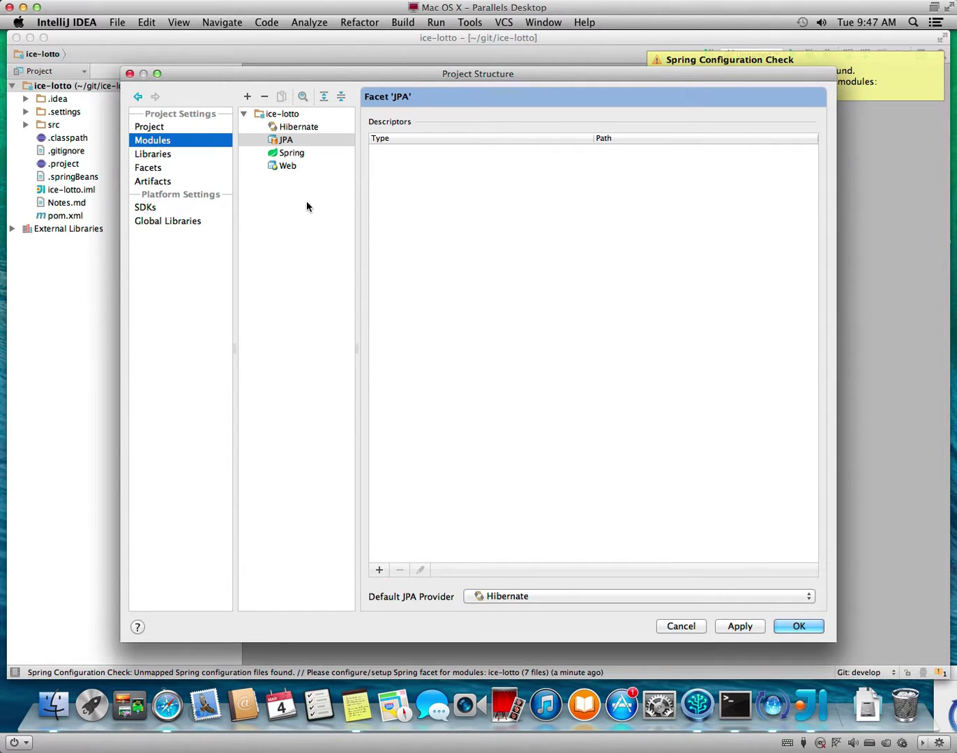
{"action": "left_click", "coordinate": [751, 629]}
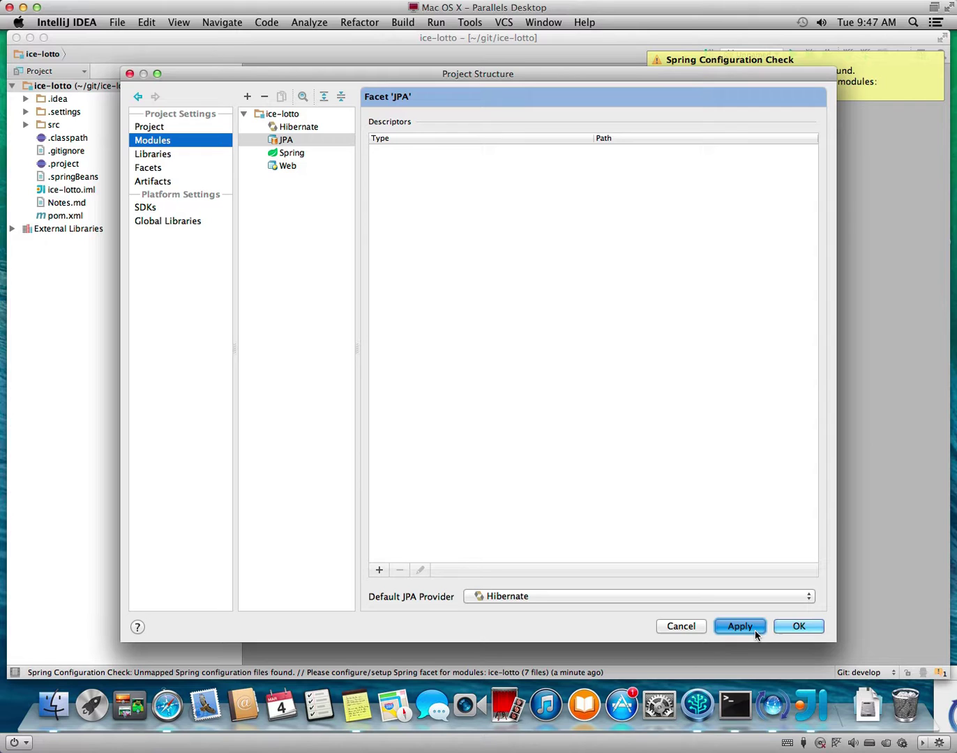
{"action": "left_click", "coordinate": [813, 630]}
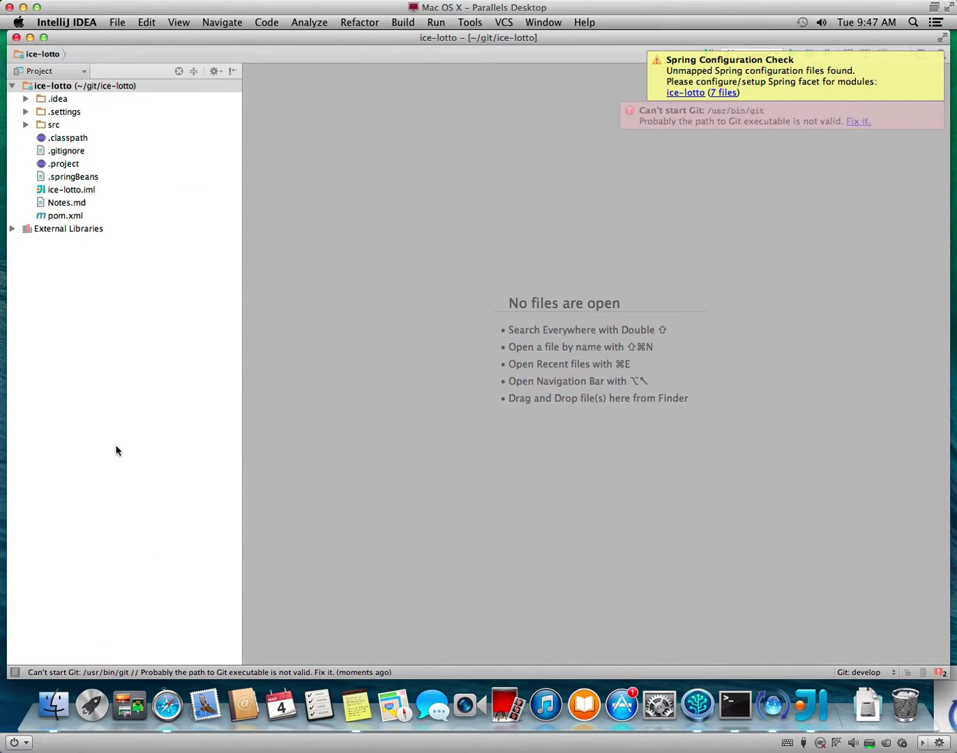
Show the Persistence panel and review ice-lotto's data source assignments without changing them.
{"action": "left_click", "coordinate": [16, 672]}
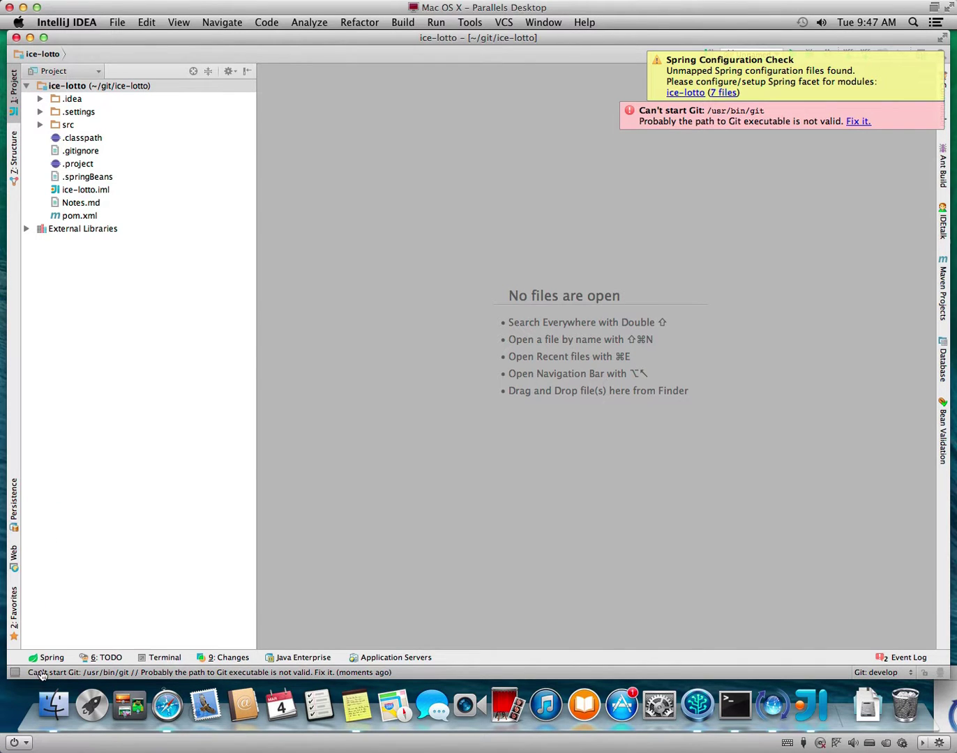
{"action": "left_click", "coordinate": [14, 502]}
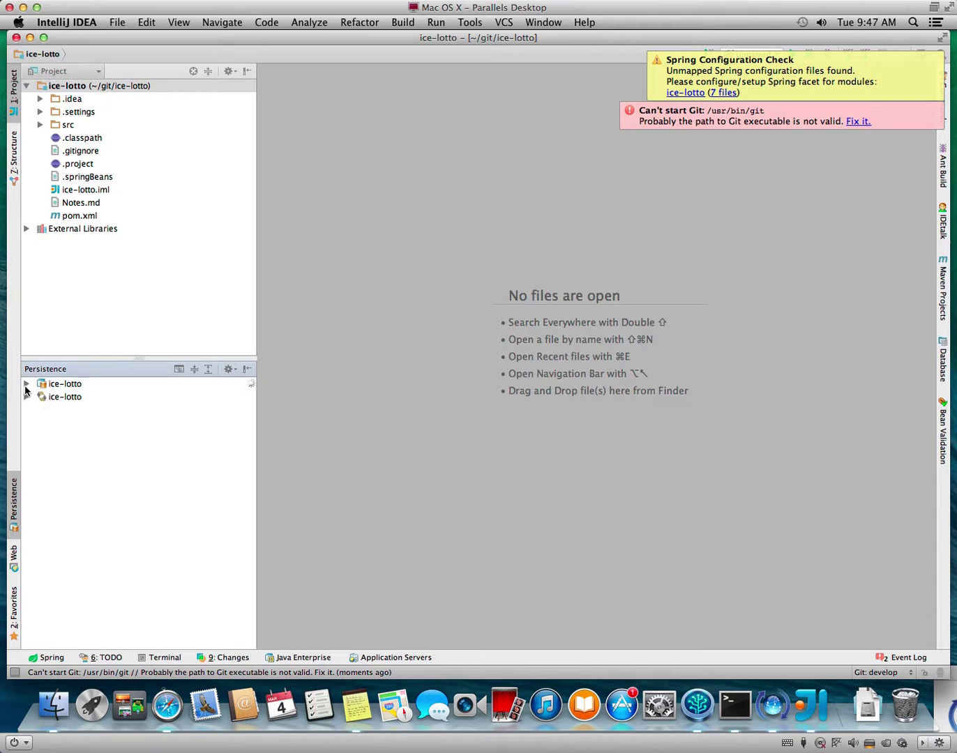
{"action": "left_click", "coordinate": [26, 385]}
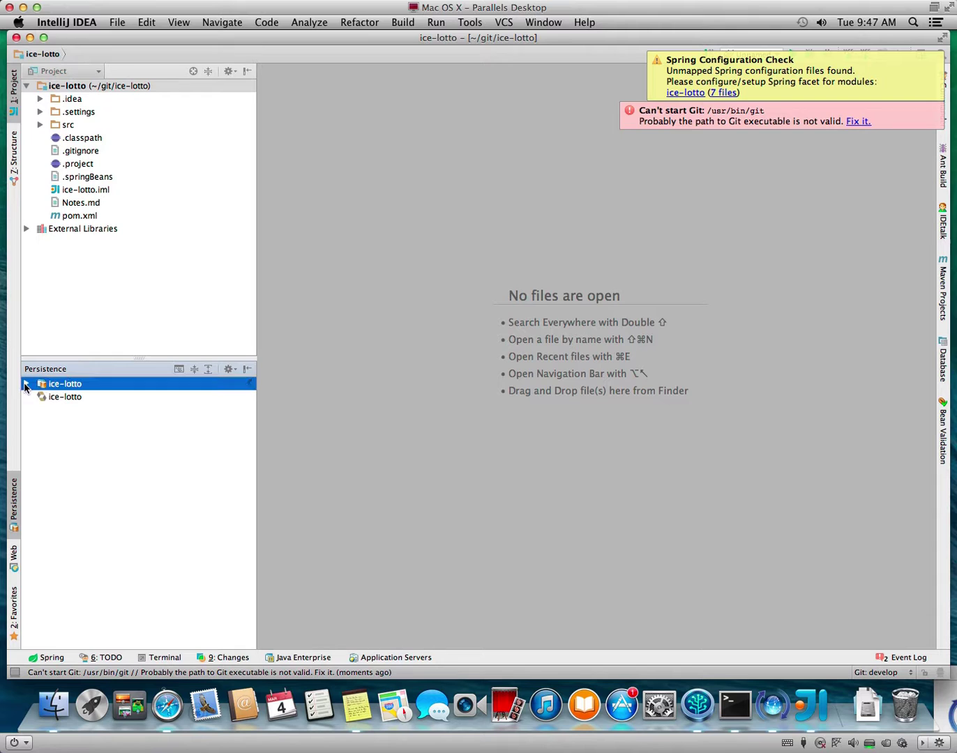
{"action": "right_click", "coordinate": [59, 385]}
{"action": "mouse_move", "coordinate": [59, 385]}
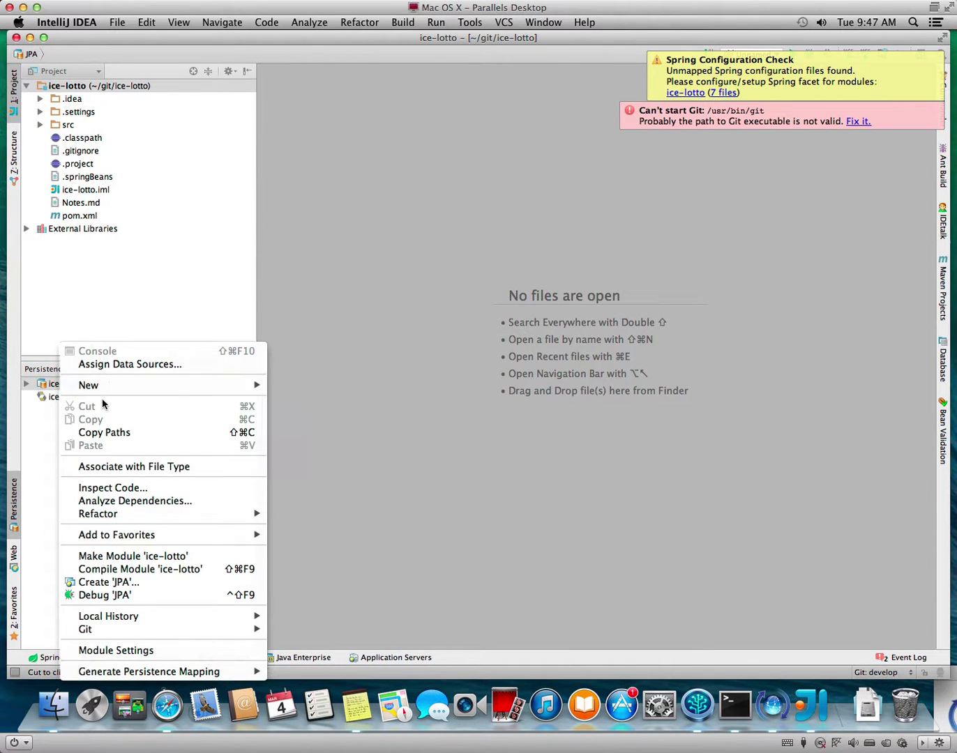
{"action": "left_click", "coordinate": [99, 364]}
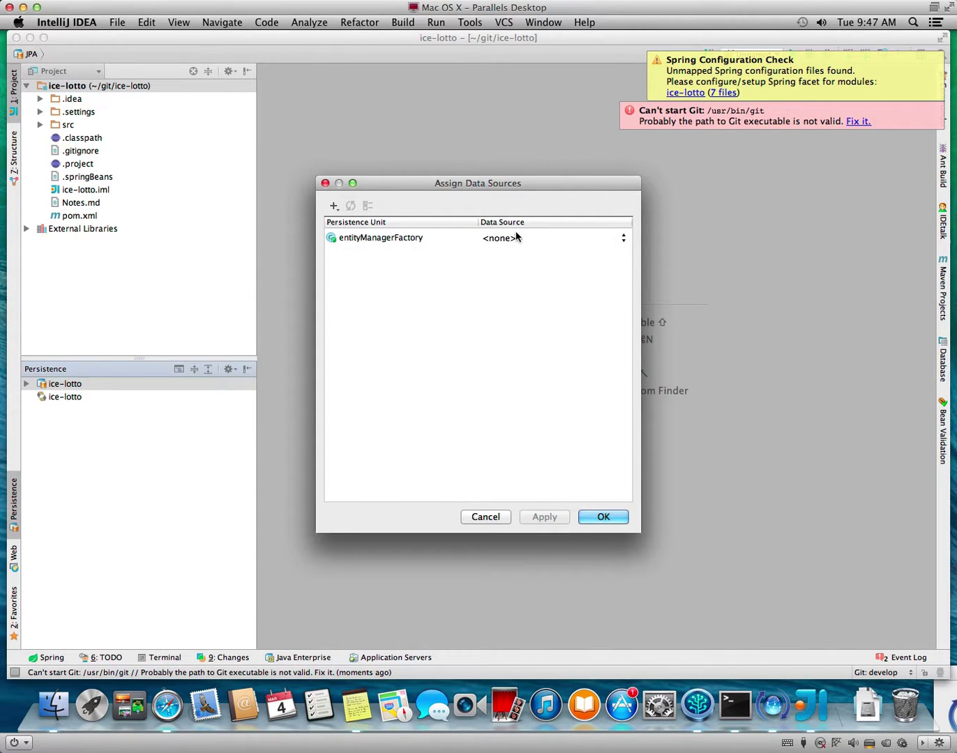
{"action": "left_click", "coordinate": [517, 238]}
{"action": "left_click", "coordinate": [486, 517]}
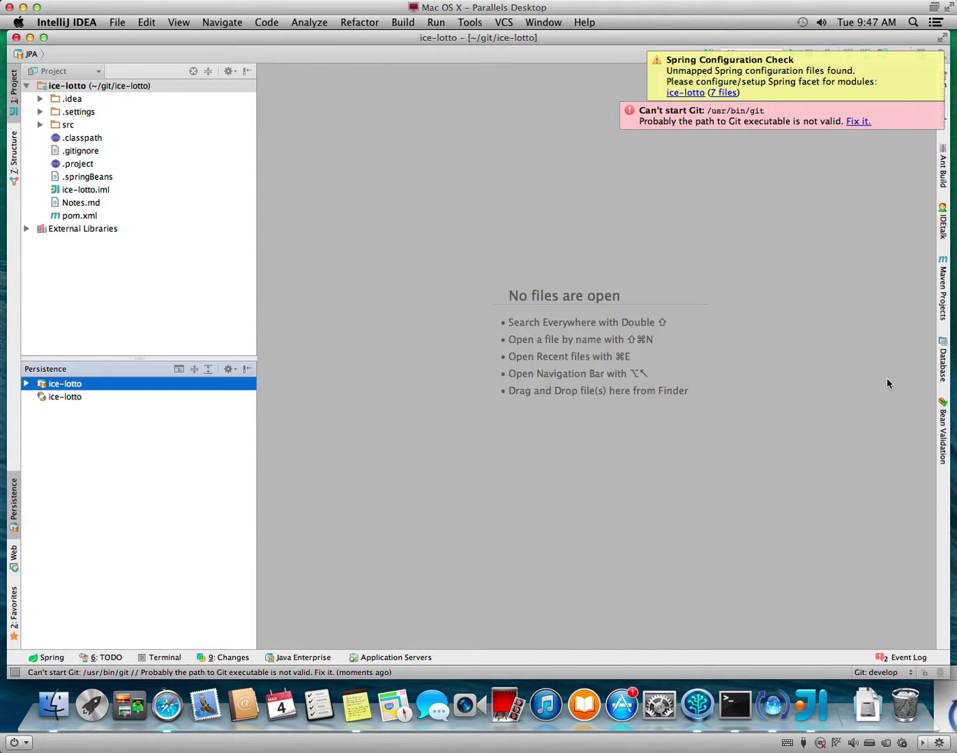
Open the Database tool window and dismiss the Git and Spring notifications.
{"action": "left_click", "coordinate": [943, 359]}
{"action": "left_click", "coordinate": [939, 110]}
{"action": "left_click", "coordinate": [940, 56]}
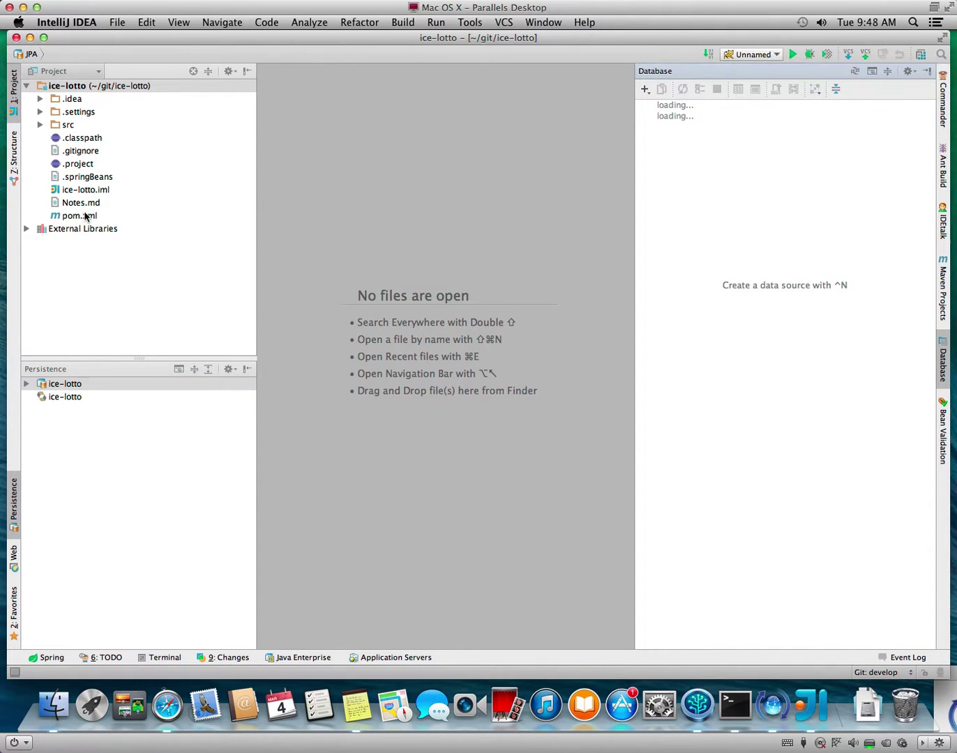
Expand src/main/resources in the project tree and start building and running ice-lotto.
{"action": "left_click", "coordinate": [39, 124]}
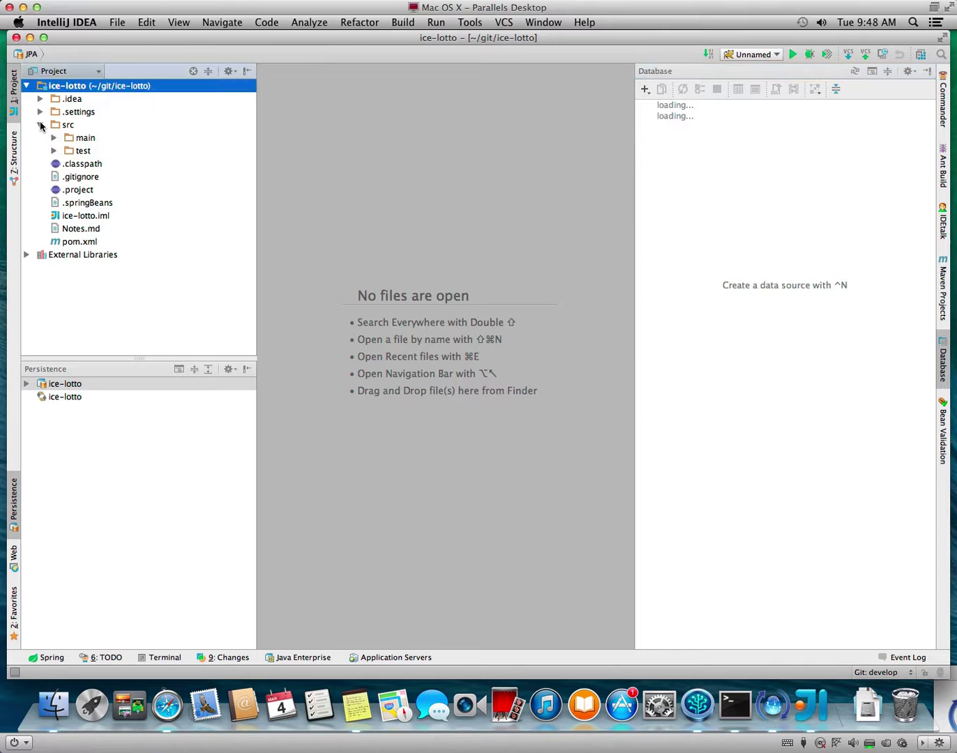
{"action": "left_click", "coordinate": [54, 138]}
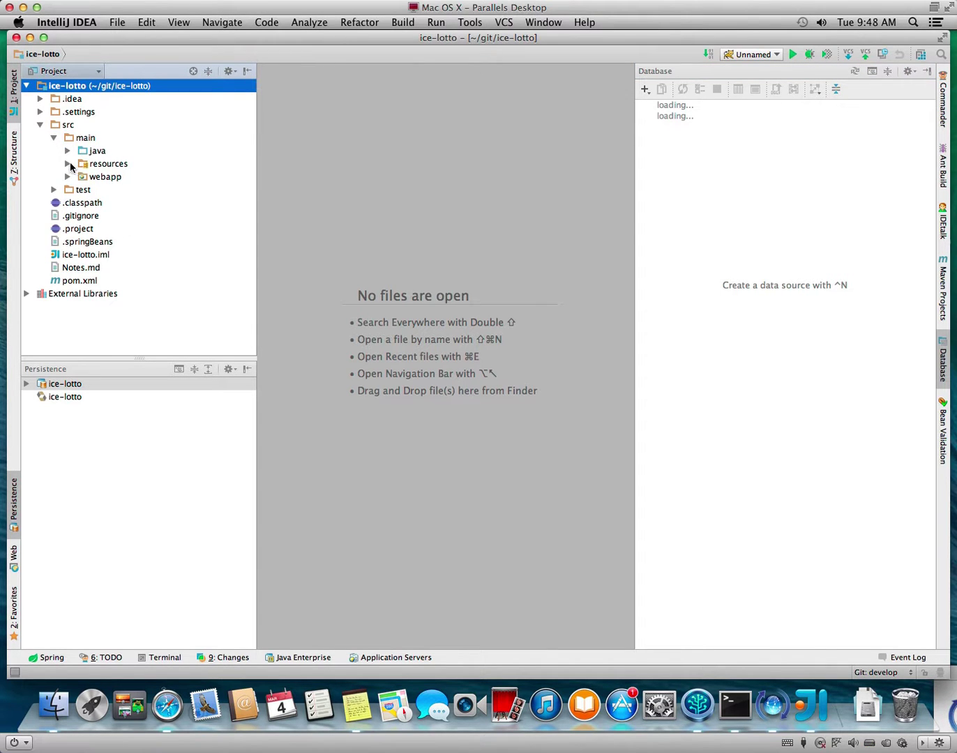
{"action": "left_click", "coordinate": [68, 163]}
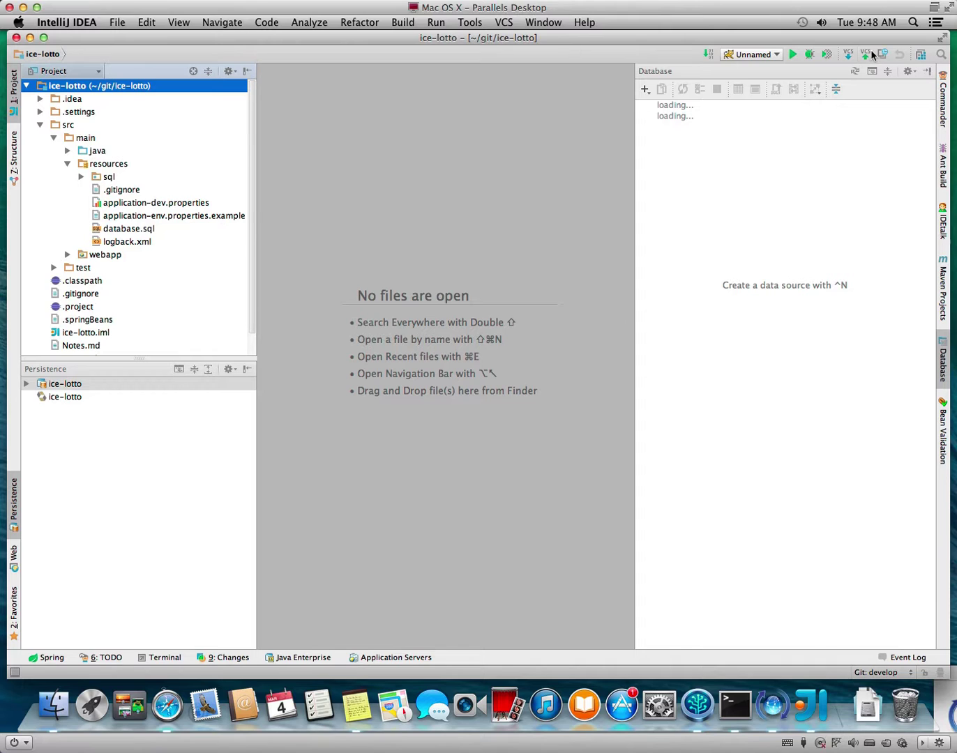
{"action": "left_click", "coordinate": [792, 54]}
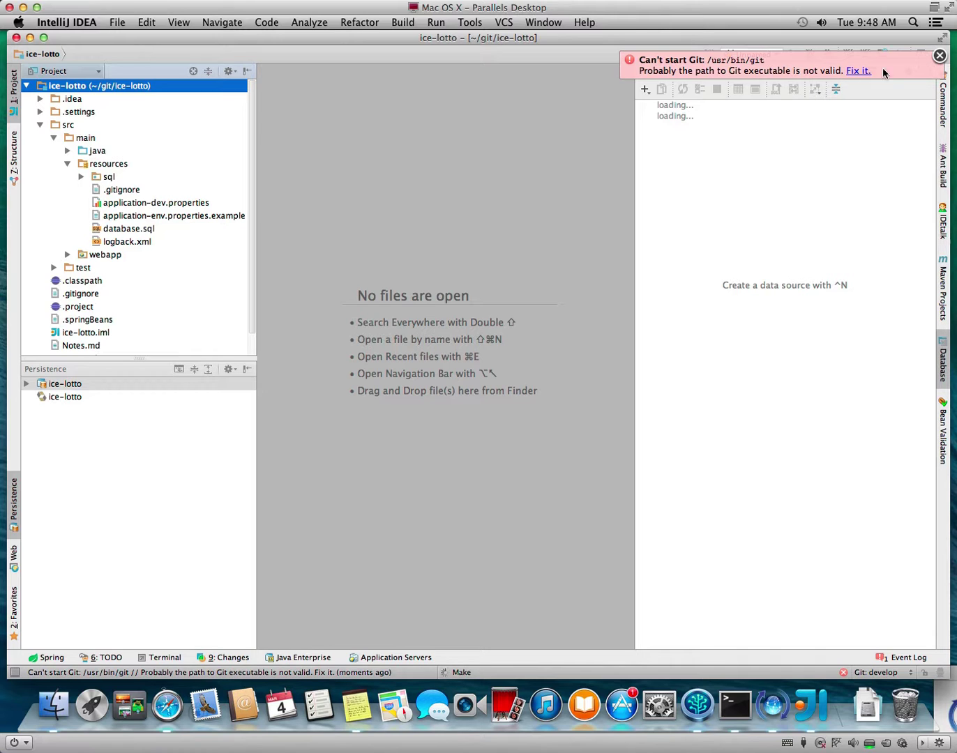
Dismiss the Git error and note 'Don't know why the popups aren't working correctly. Probably due to this being a VM.'.
{"action": "left_click", "coordinate": [854, 72]}
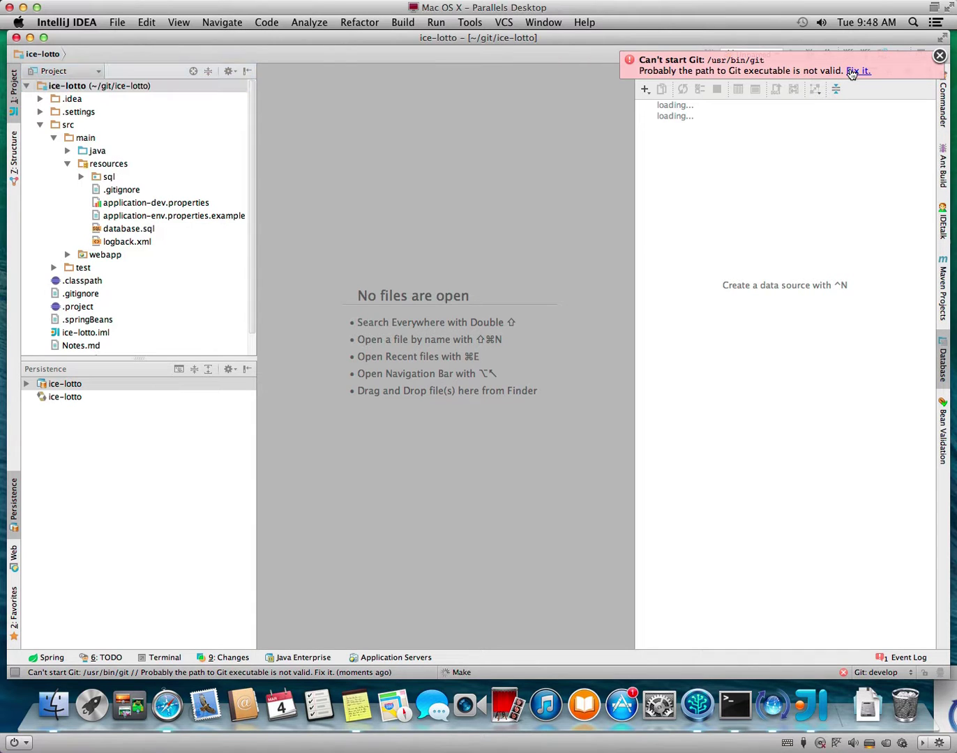
{"action": "left_click", "coordinate": [940, 56]}
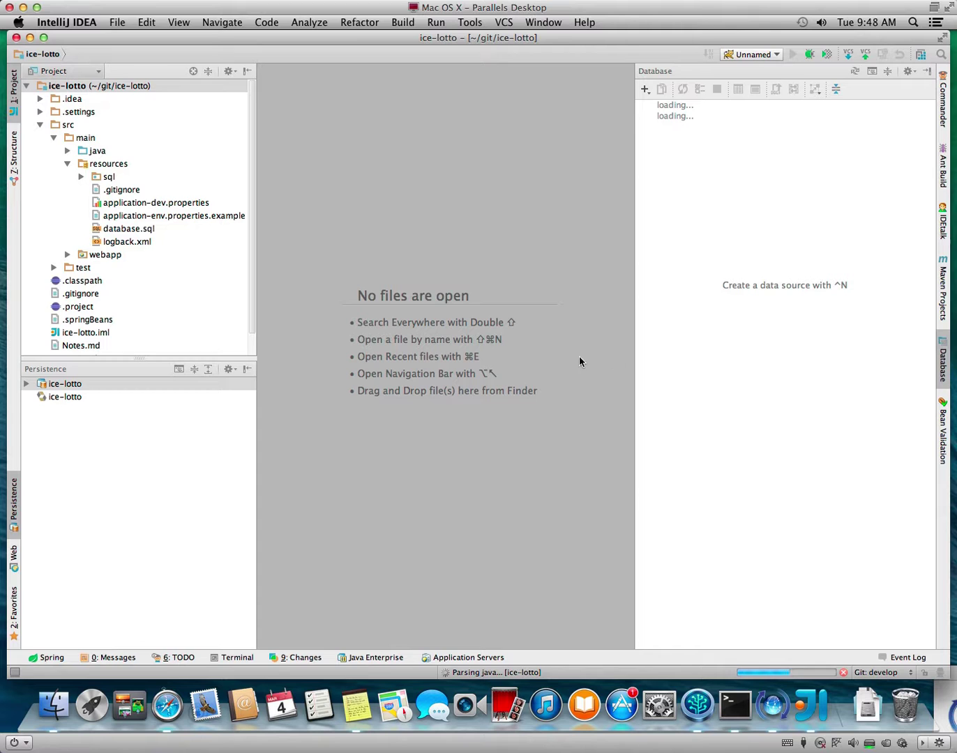
{"action": "left_click", "coordinate": [353, 706]}
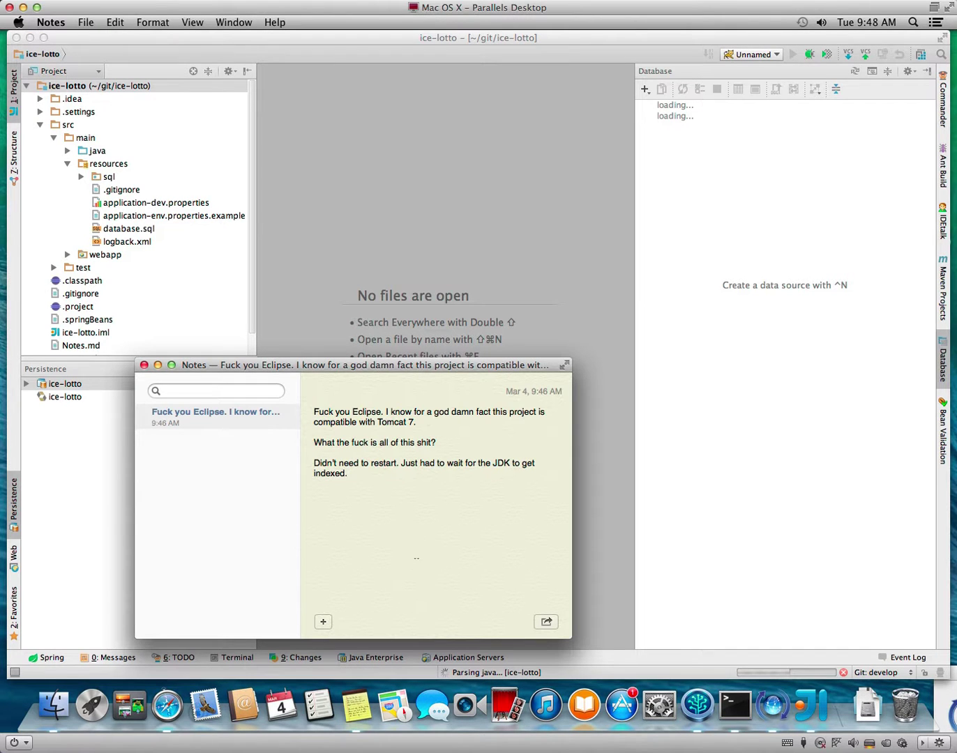
{"action": "type", "text": "Don't know why the popups arn"}
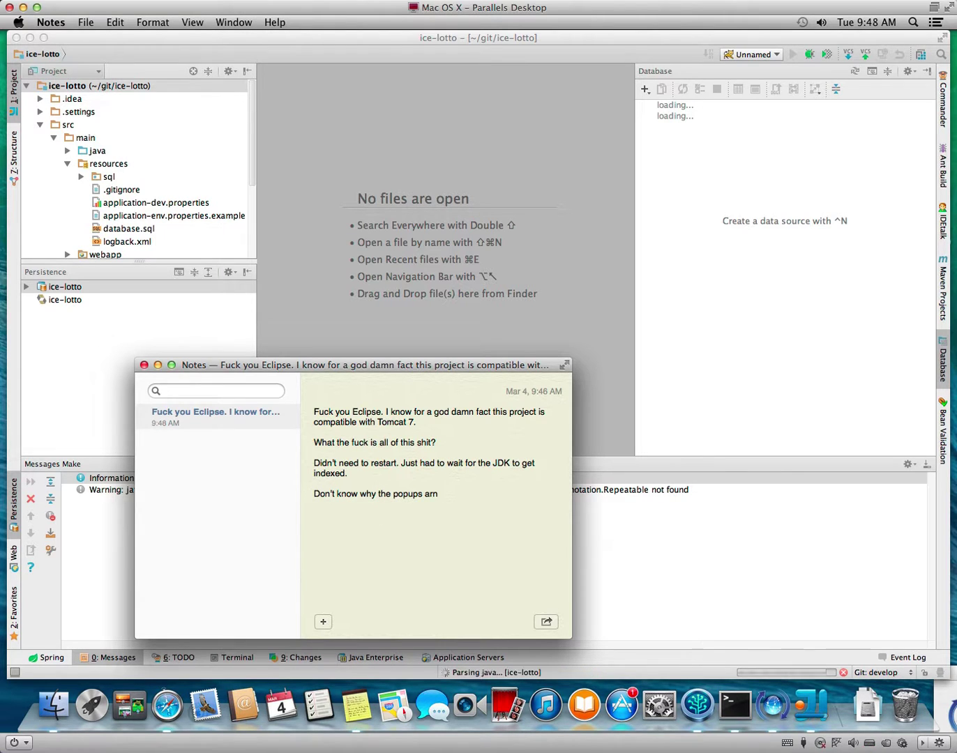
{"action": "key", "text": "BackSpace"}
{"action": "type", "text": "en't working corre"}
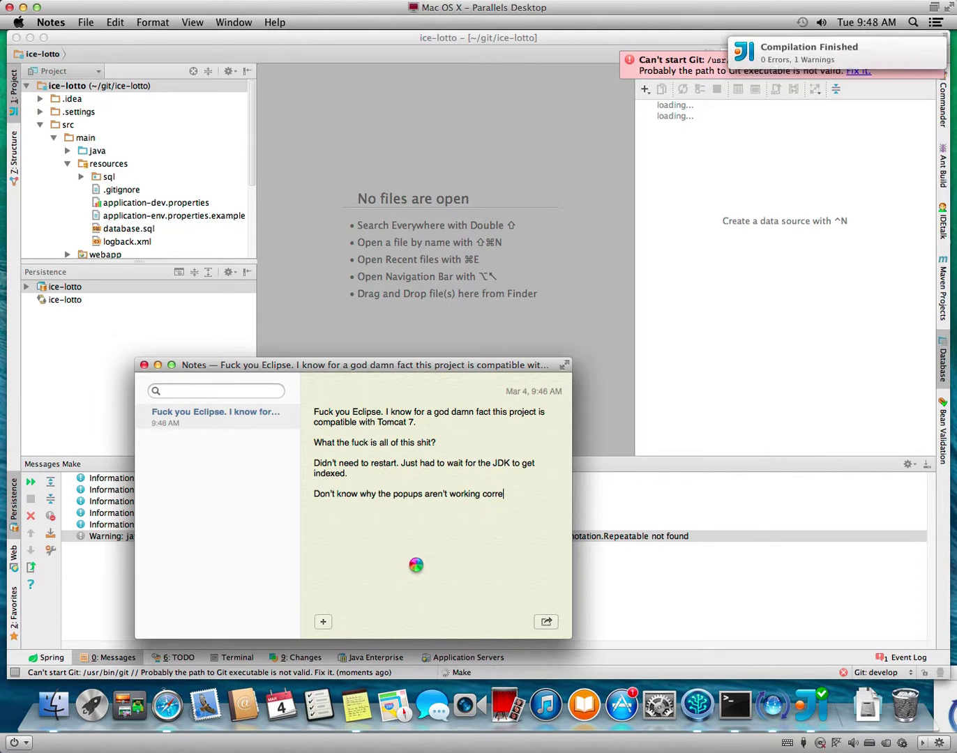
{"action": "type", "text": "ctly."}
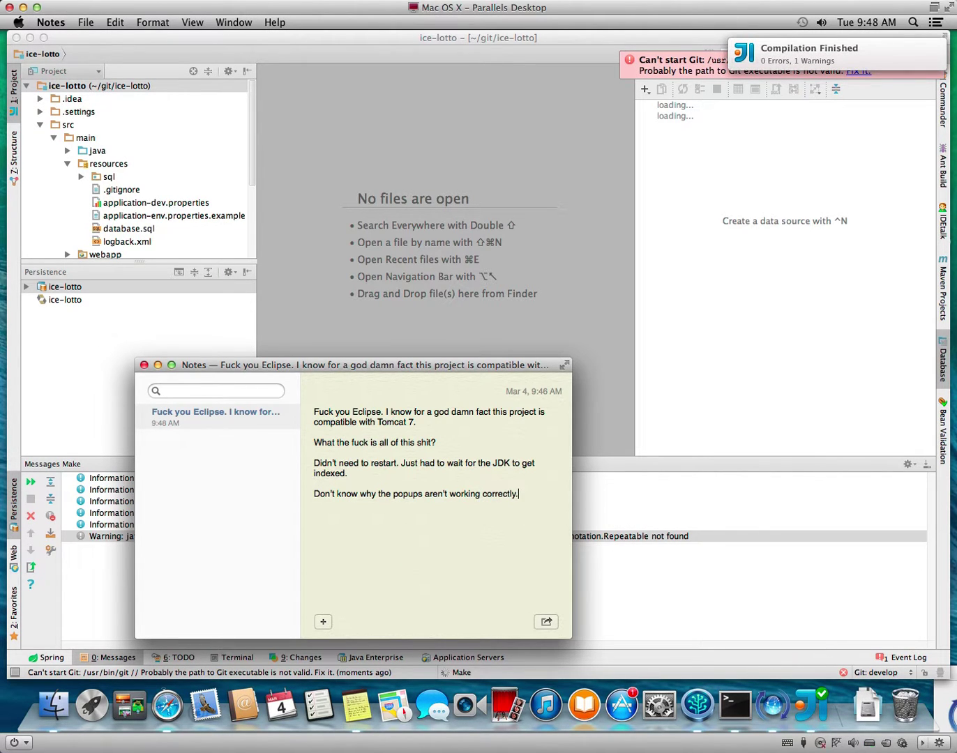
{"action": "type", "text": " Probably due to this being a VM."}
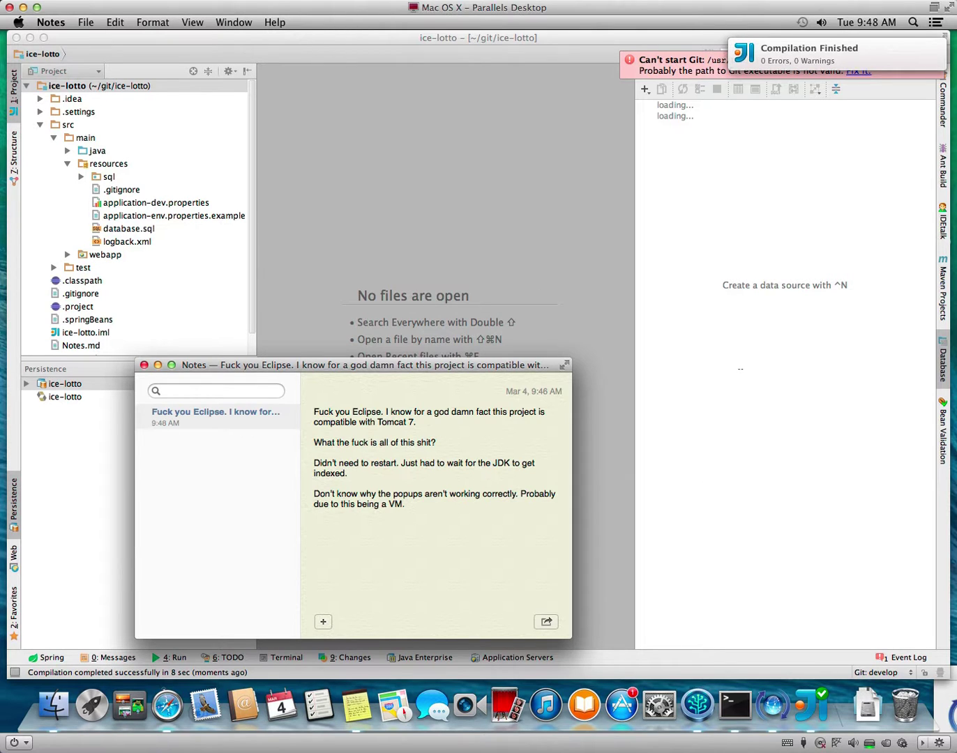
Note 'Look at that. IntelliJ is deploying the damn thing to Tomcat 7. I told you Eclipse!' and return to the run log.
{"action": "left_click", "coordinate": [662, 405]}
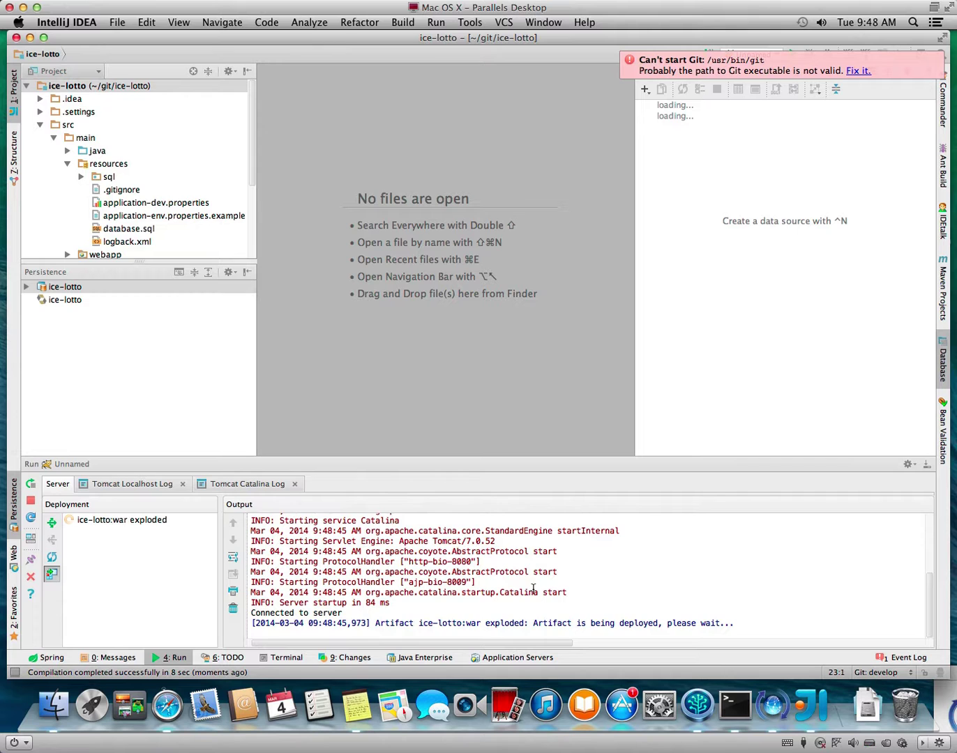
{"action": "left_click", "coordinate": [357, 706]}
{"action": "type", "text": "Look at that. IntelliJ is"}
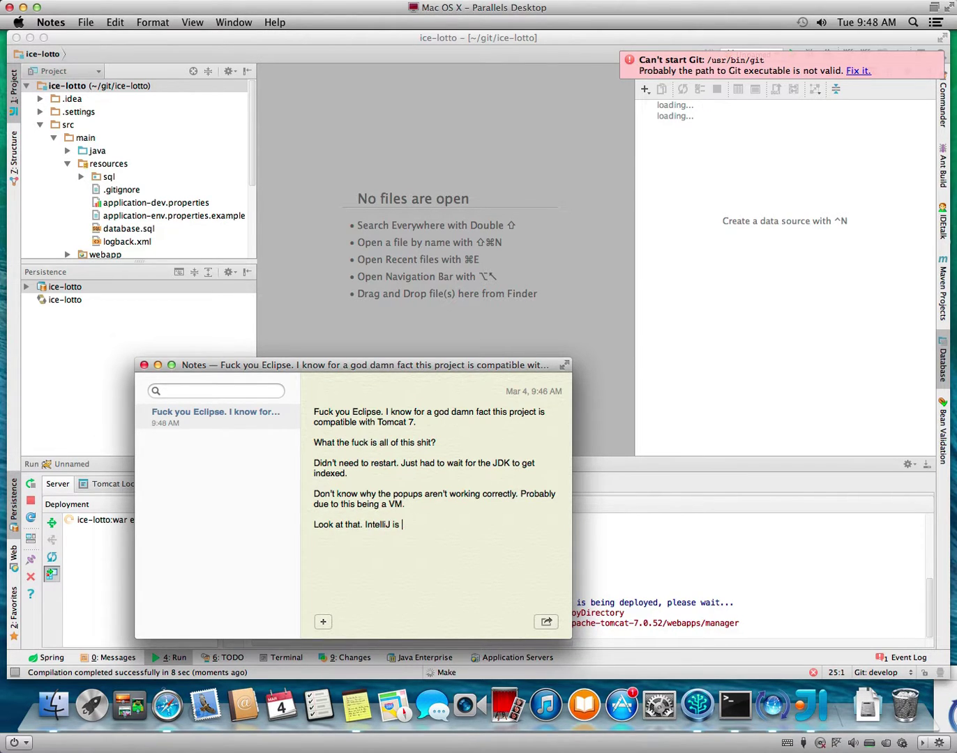
{"action": "type", "text": " deploying the damn thing to "}
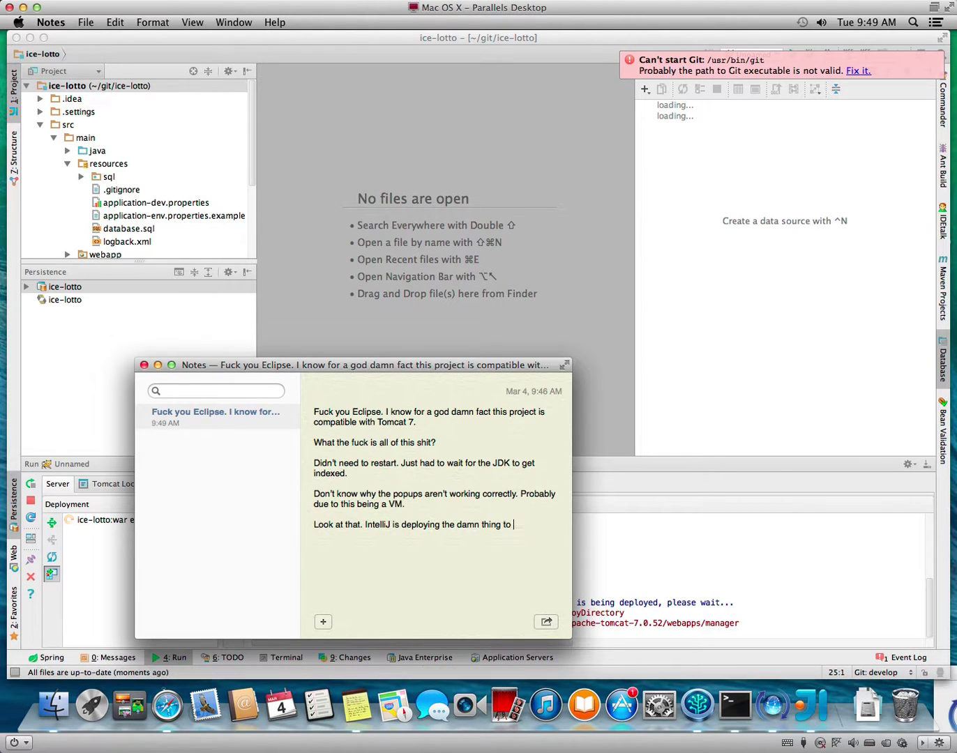
{"action": "type", "text": "Tomcat "}
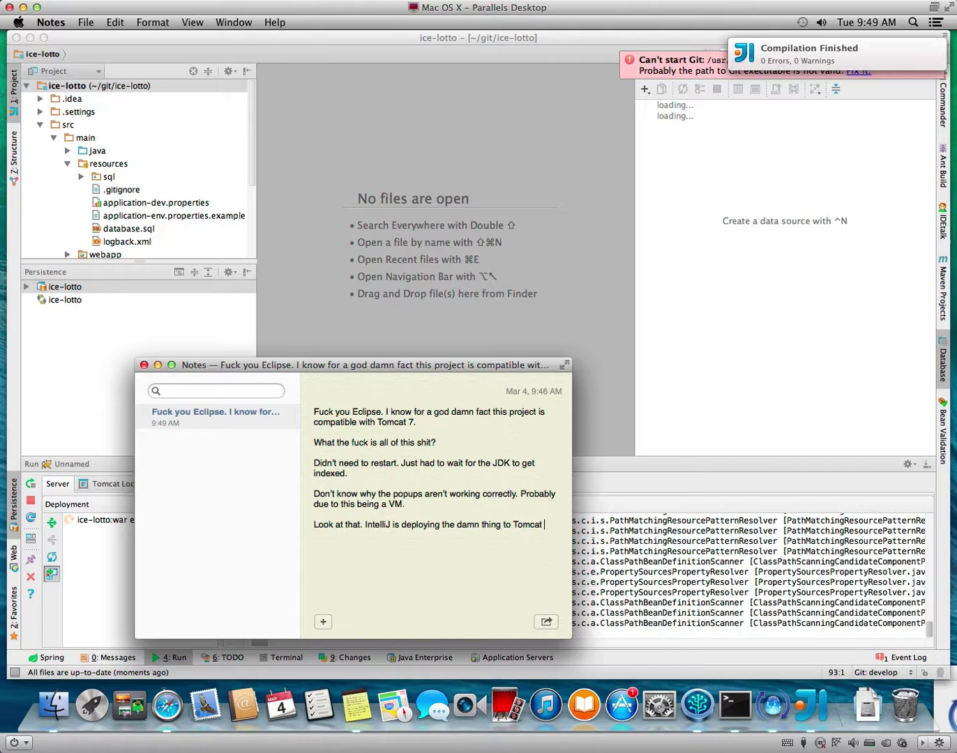
{"action": "type", "text": "7. I told yo"}
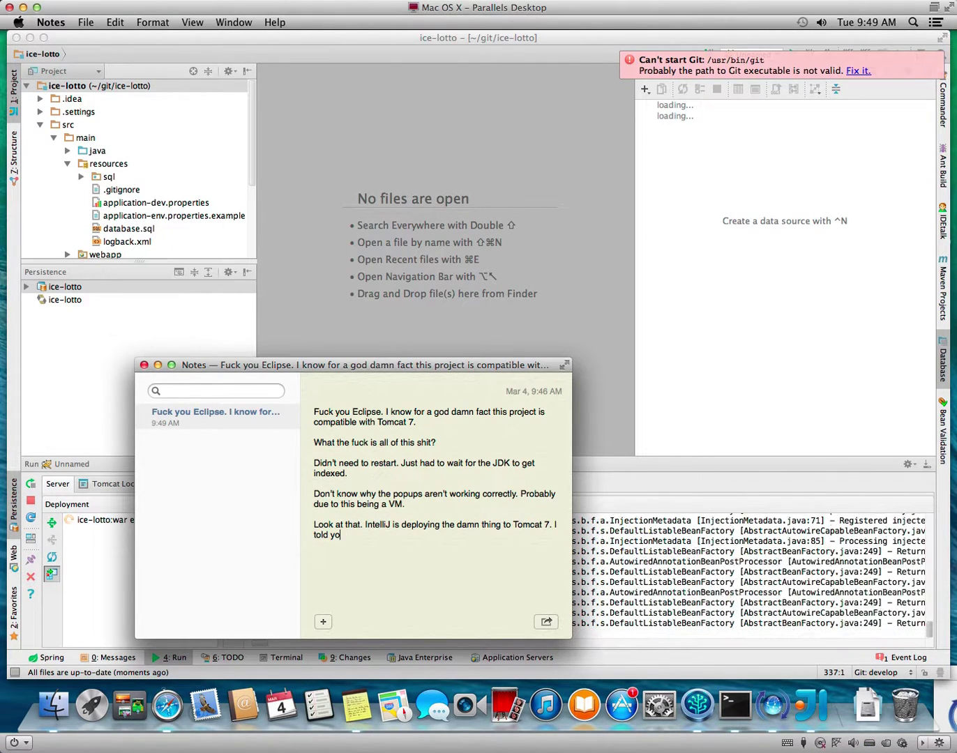
{"action": "type", "text": "u Eclipse!"}
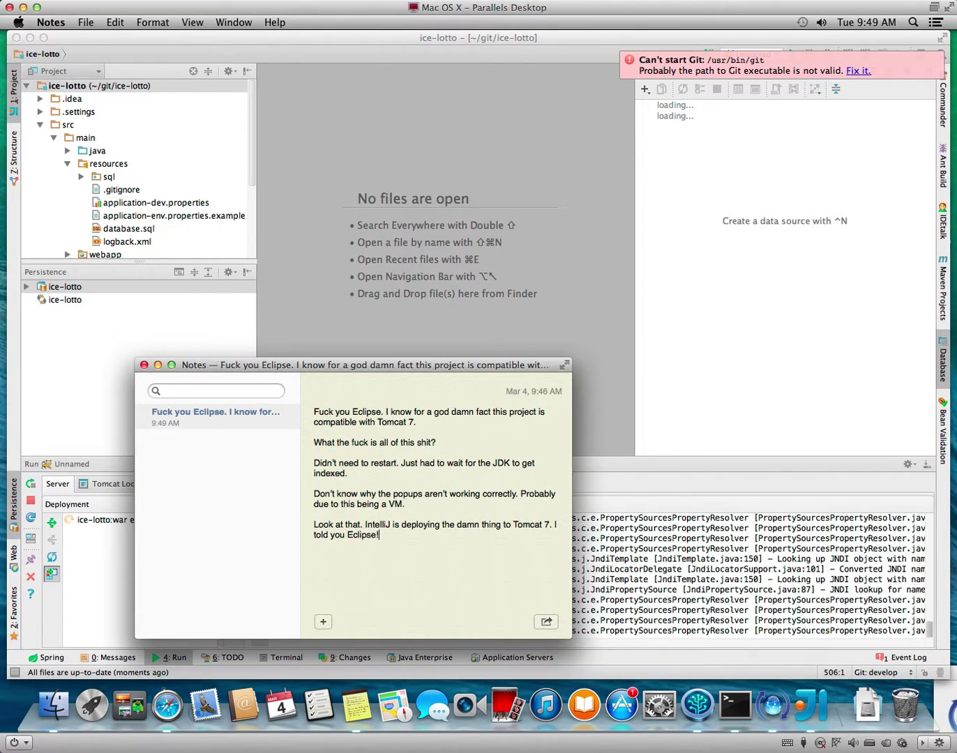
{"action": "left_click", "coordinate": [661, 377]}
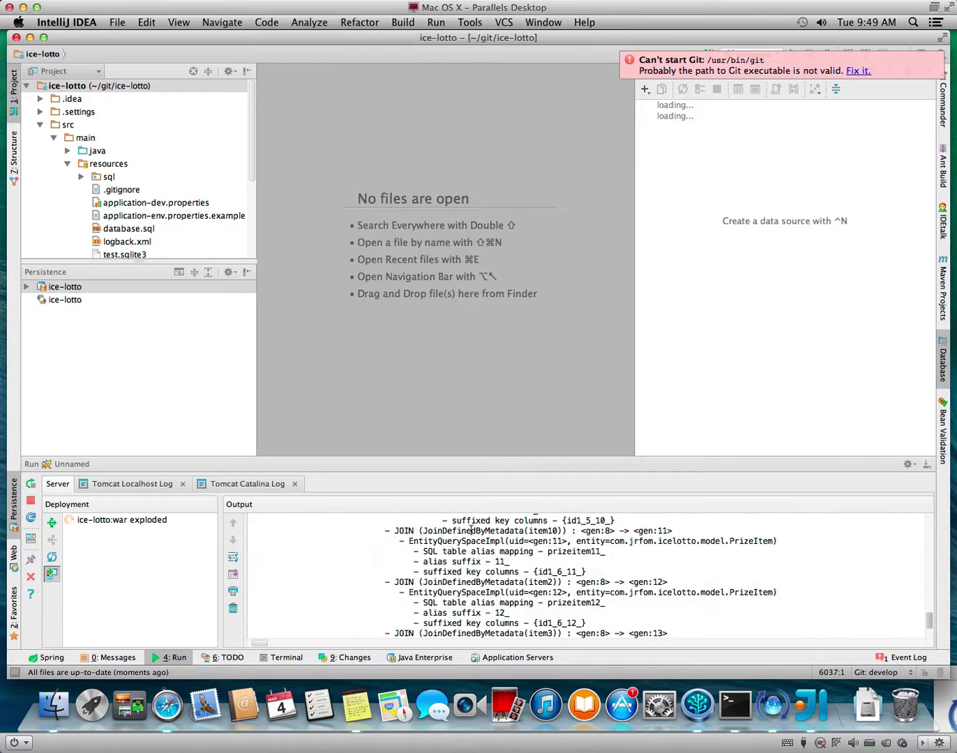
Select test.sqlite3, dismiss the Git error, and try opening the database file by dragging it to the editor.
{"action": "left_click", "coordinate": [134, 254]}
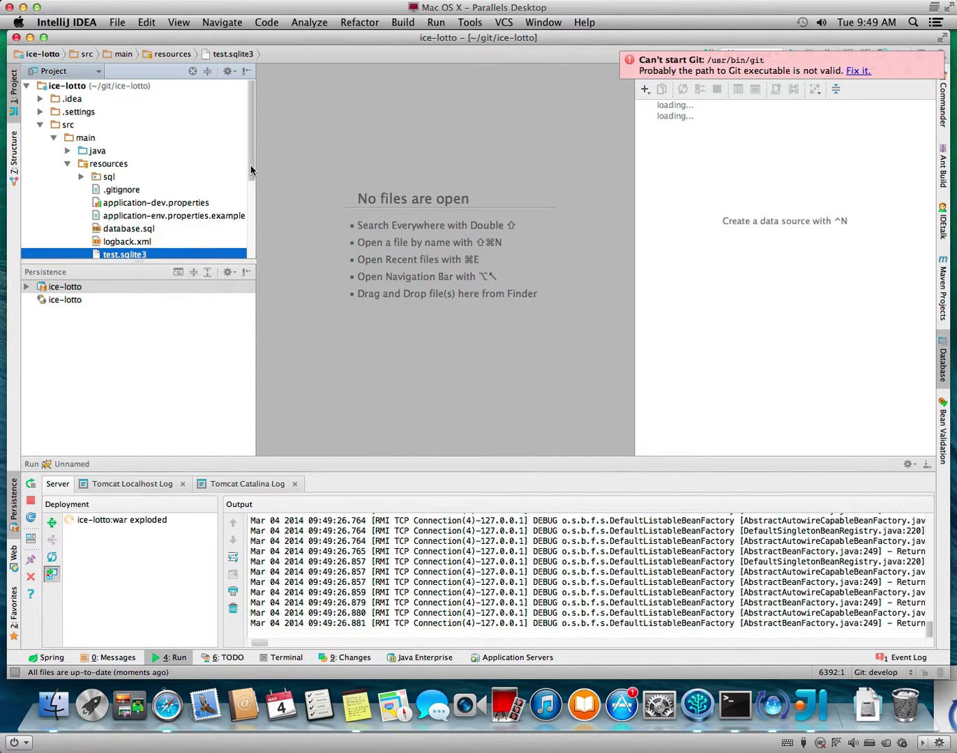
{"action": "scroll", "coordinate": [251, 181], "scroll_direction": "down", "scroll_amount": 3}
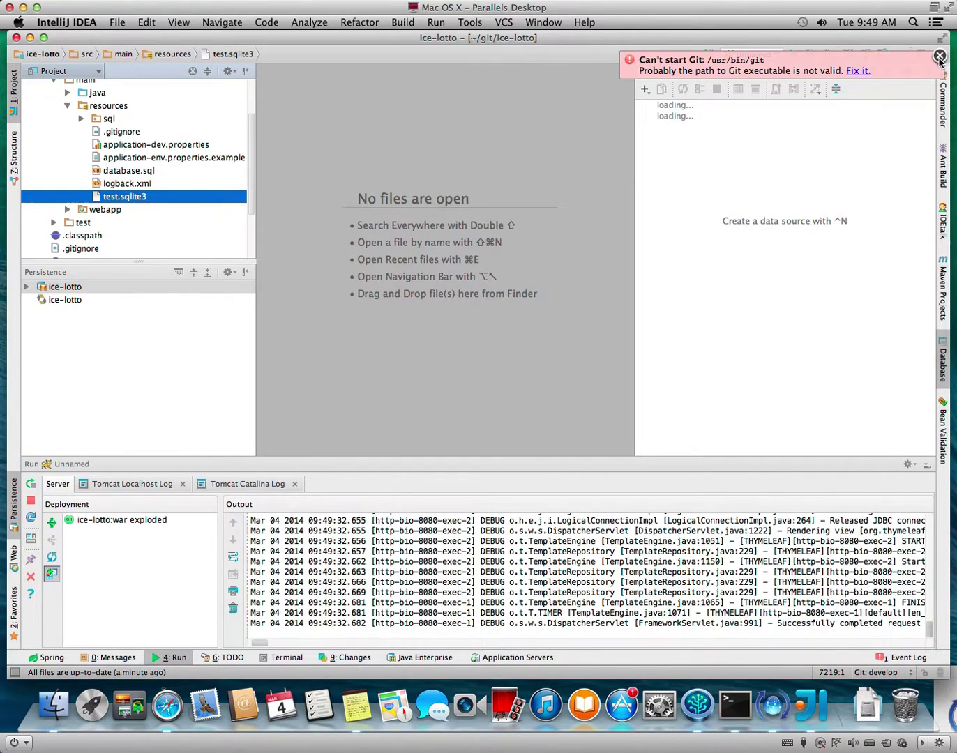
{"action": "left_click", "coordinate": [939, 56]}
{"action": "key", "text": "shift"}
{"action": "key", "text": "shift"}
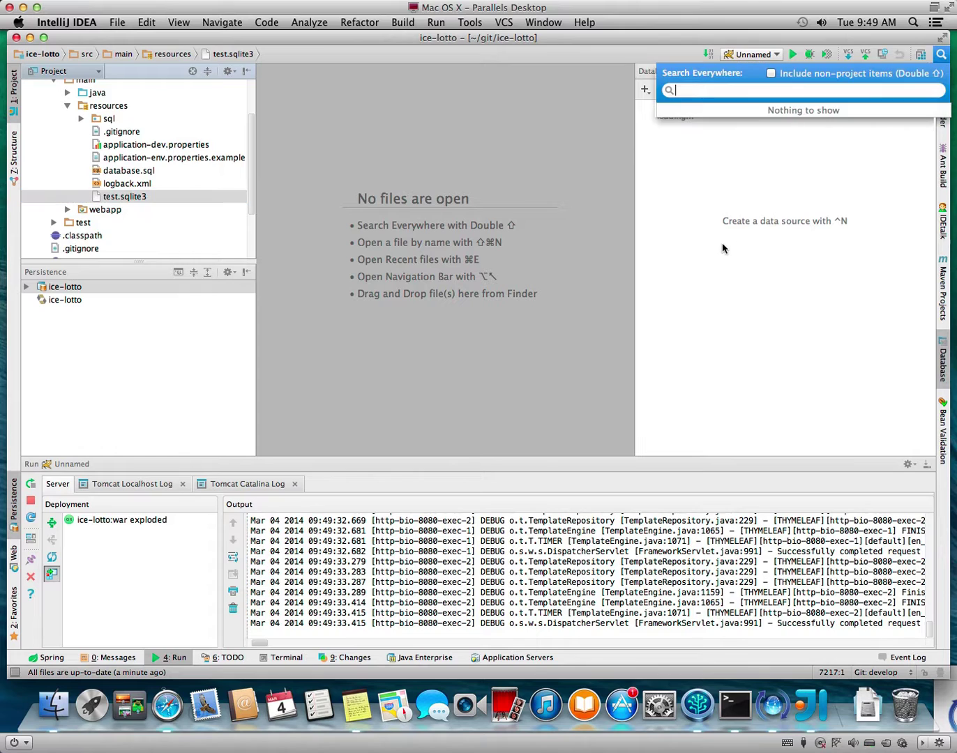
{"action": "key", "text": "Escape"}
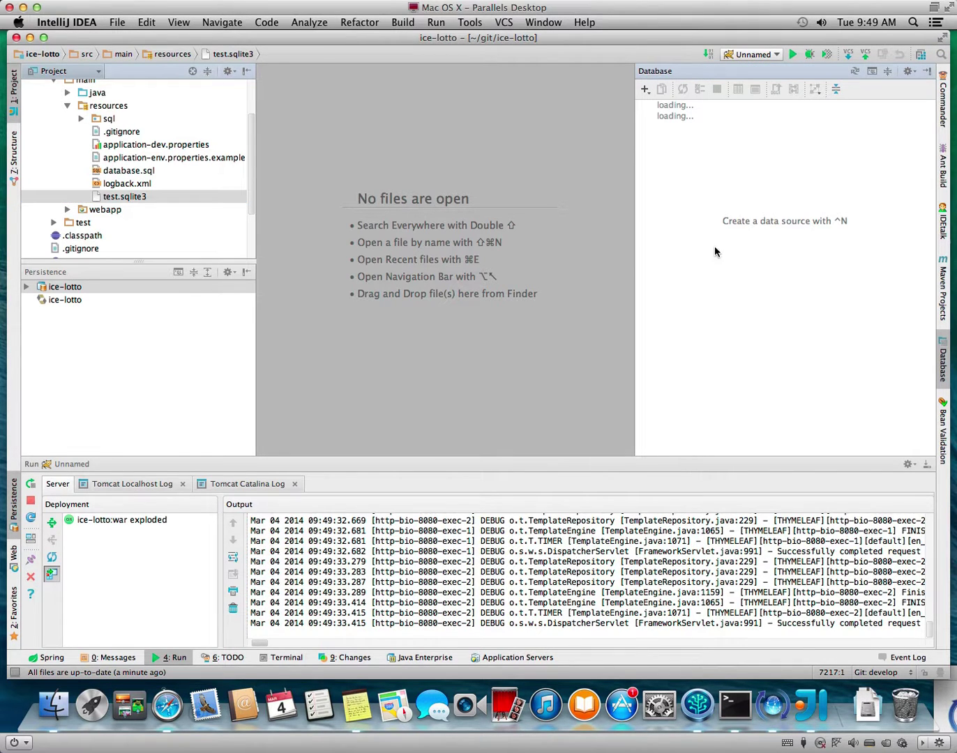
{"action": "left_click_drag", "start_coordinate": [116, 198], "coordinate": [698, 130]}
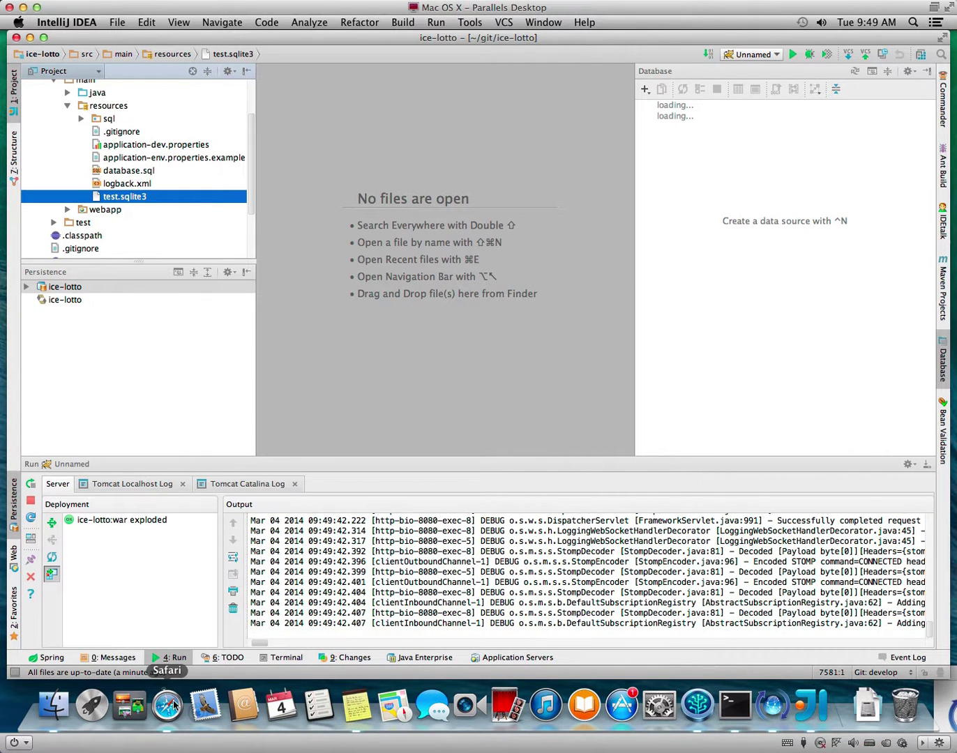
Add The Juggernaut to the first Draw 1 slot on the ICE Lotto page in Safari.
{"action": "left_click", "coordinate": [171, 705]}
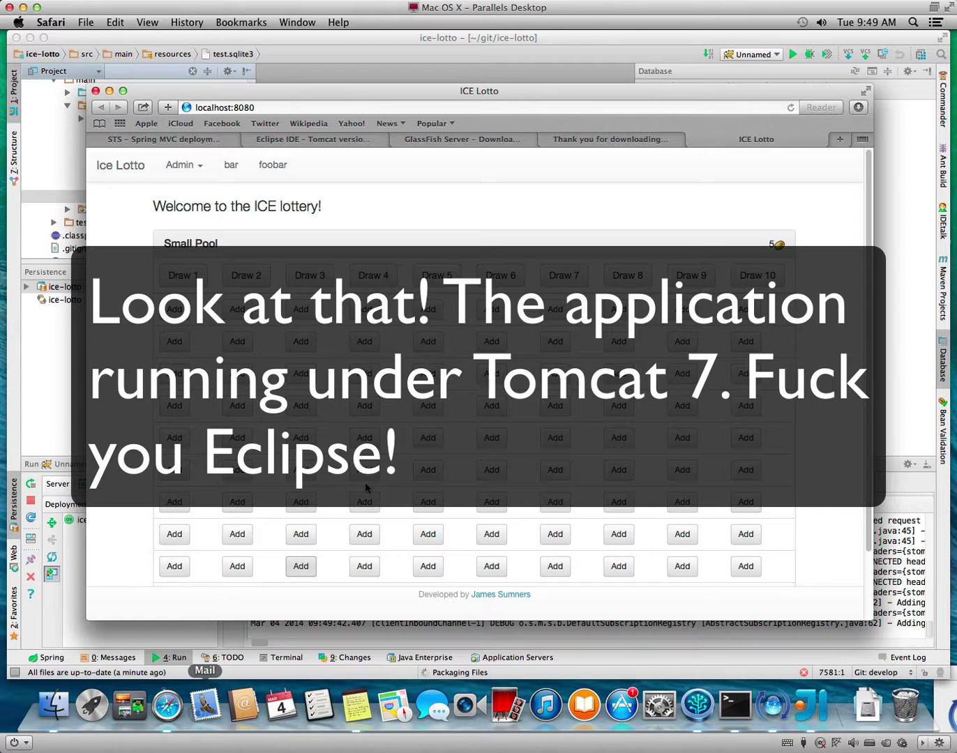
{"action": "left_click", "coordinate": [177, 312]}
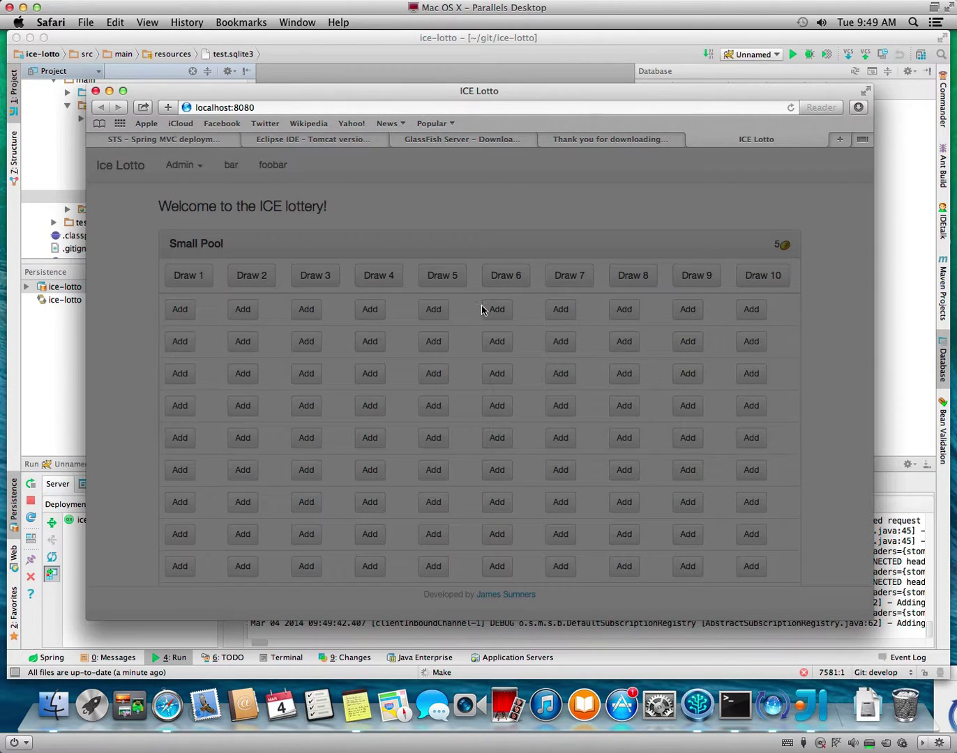
{"action": "left_click", "coordinate": [426, 224]}
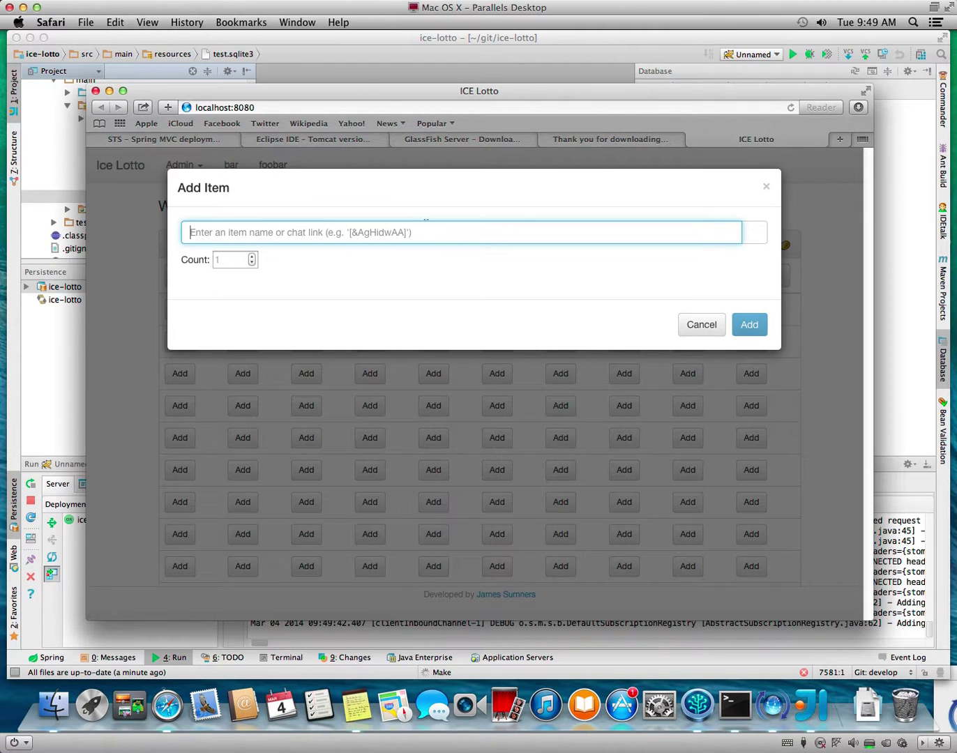
{"action": "type", "text": "the jugger"}
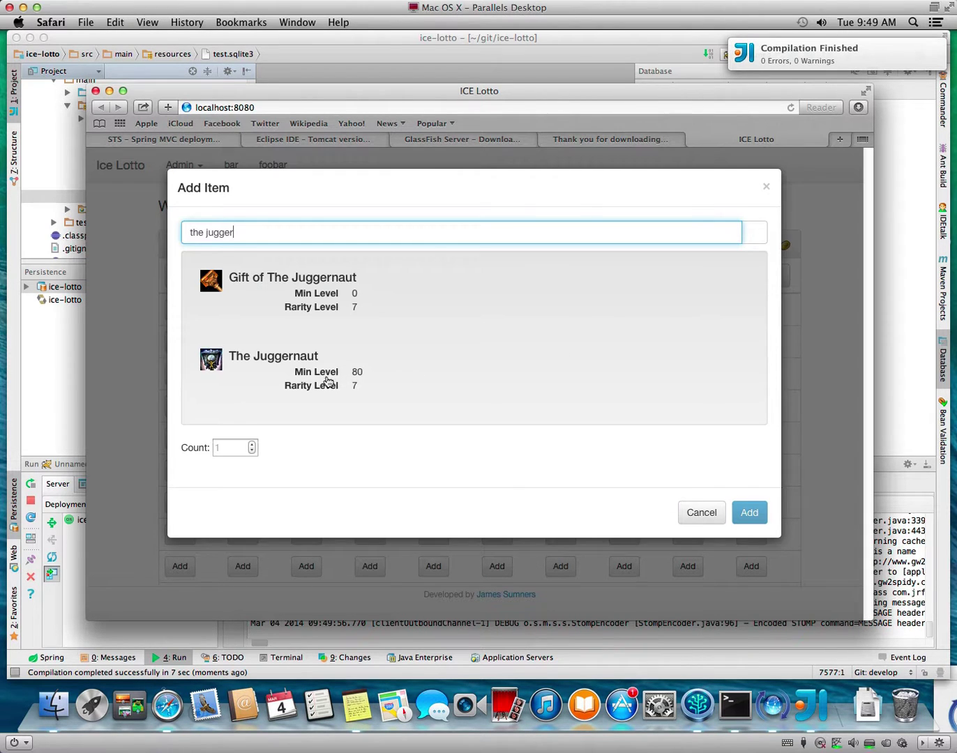
{"action": "left_click", "coordinate": [327, 380]}
{"action": "left_click", "coordinate": [743, 515]}
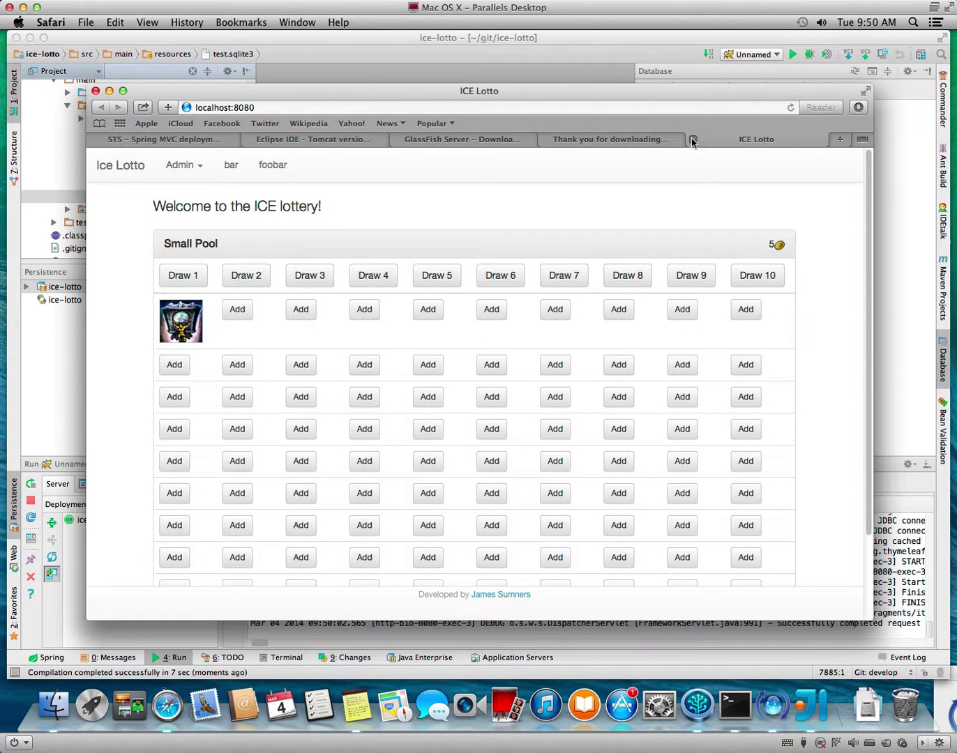
Stop the running Tomcat server in IntelliJ IDEA and open Preferences.
{"action": "left_click", "coordinate": [880, 216]}
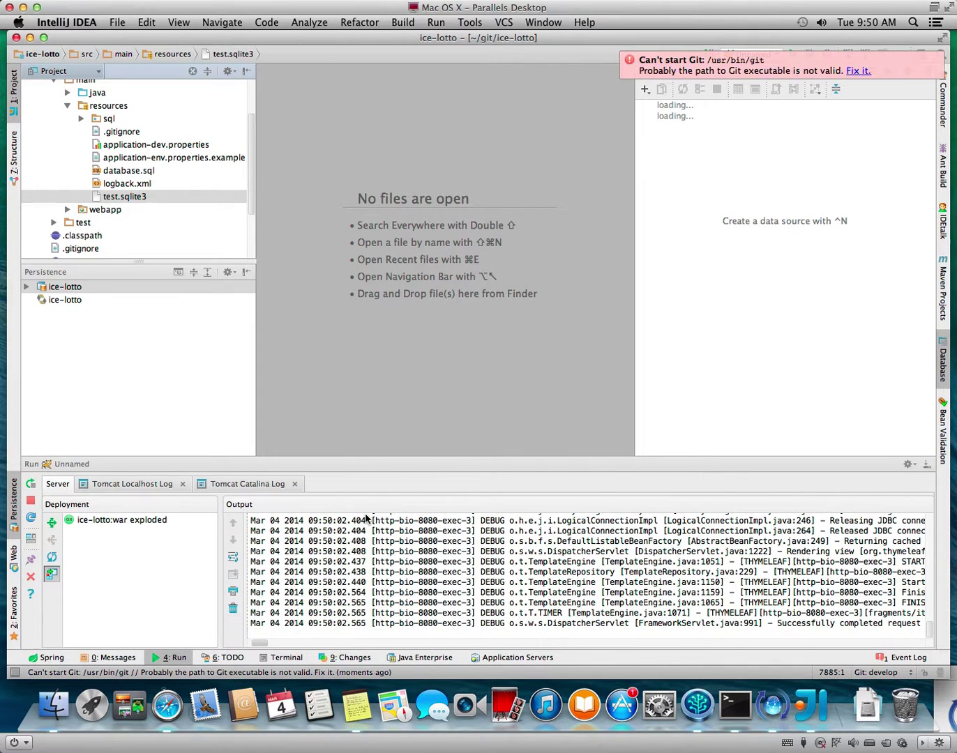
{"action": "left_click", "coordinate": [31, 501]}
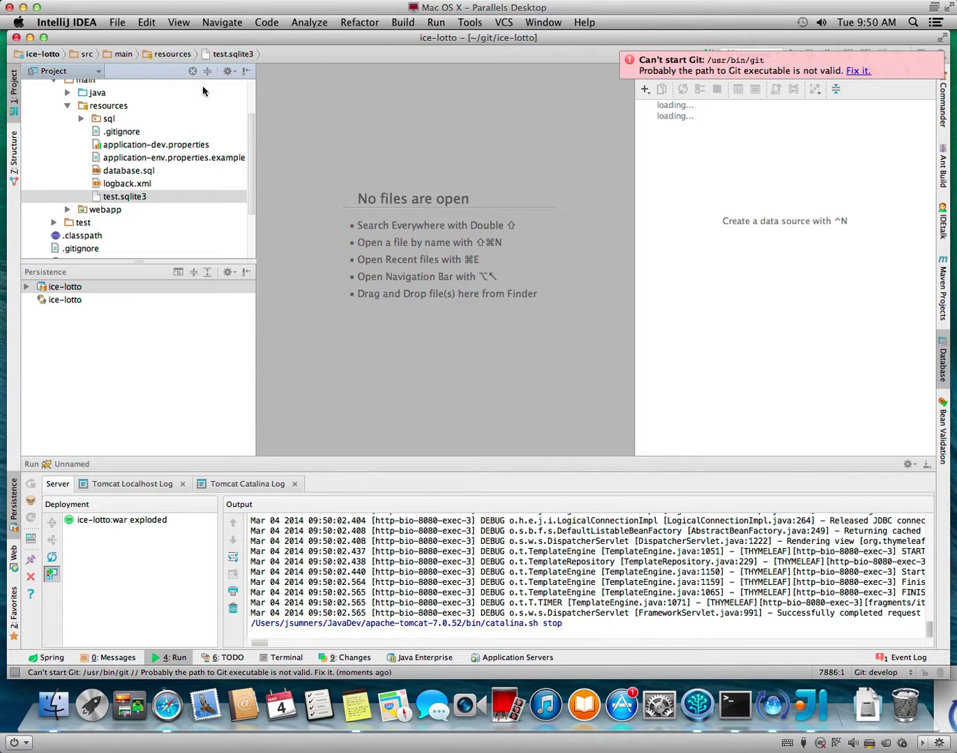
{"action": "left_click", "coordinate": [68, 23]}
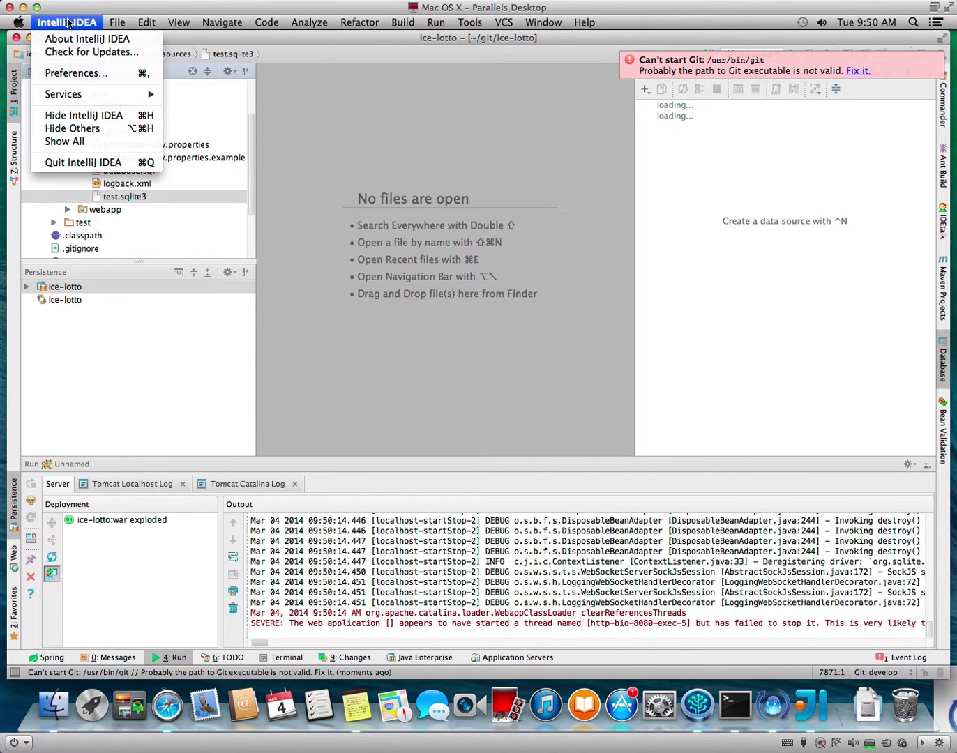
{"action": "left_click", "coordinate": [66, 74]}
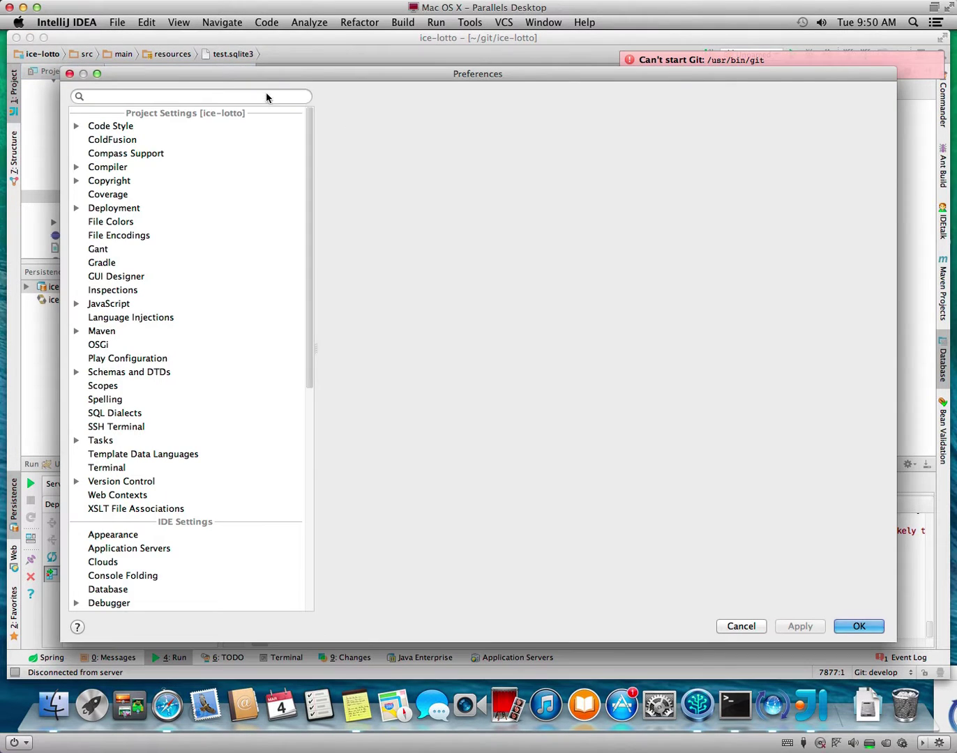
Go to the Plugins settings and list only the enabled plugins.
{"action": "type", "text": "plug"}
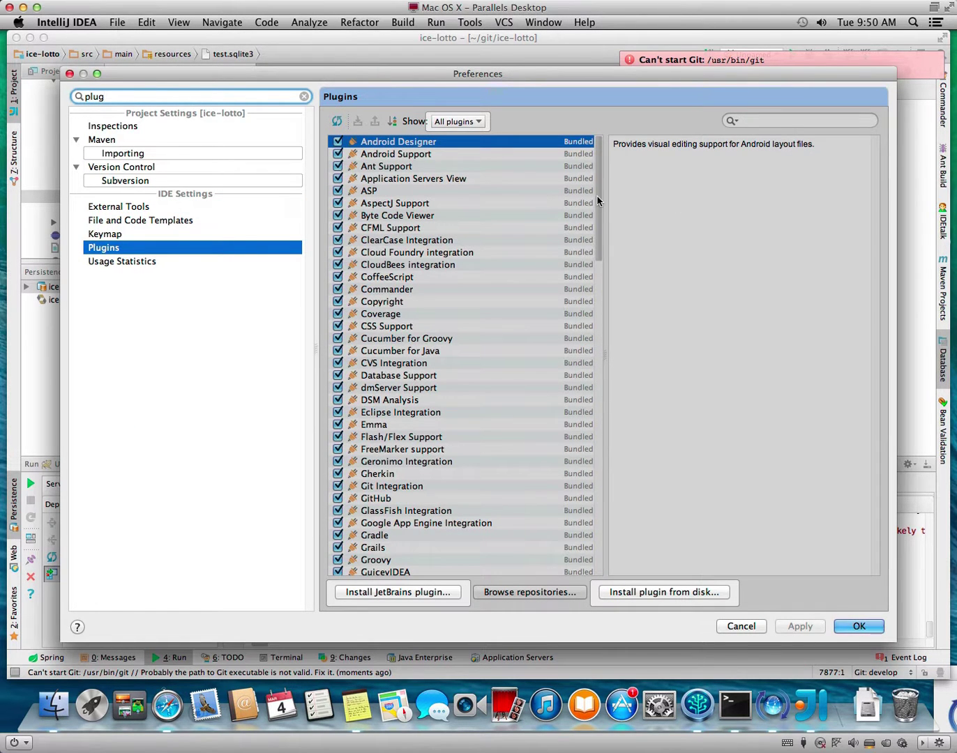
{"action": "scroll", "coordinate": [525, 338], "scroll_direction": "down", "scroll_amount": 5}
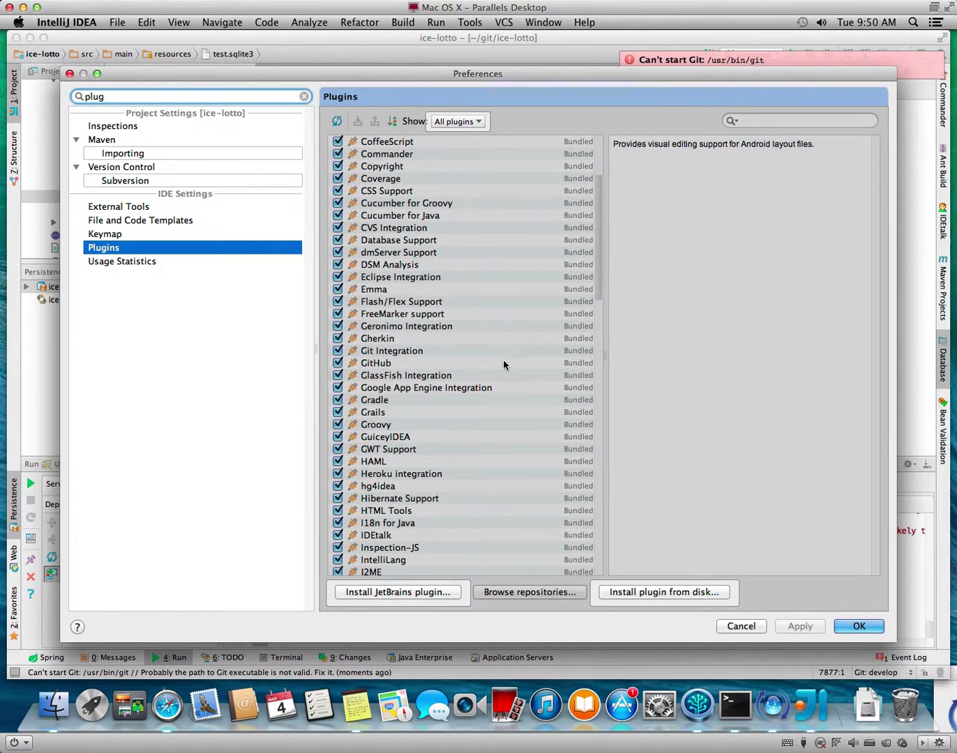
{"action": "scroll", "coordinate": [510, 384], "scroll_direction": "down", "scroll_amount": 3}
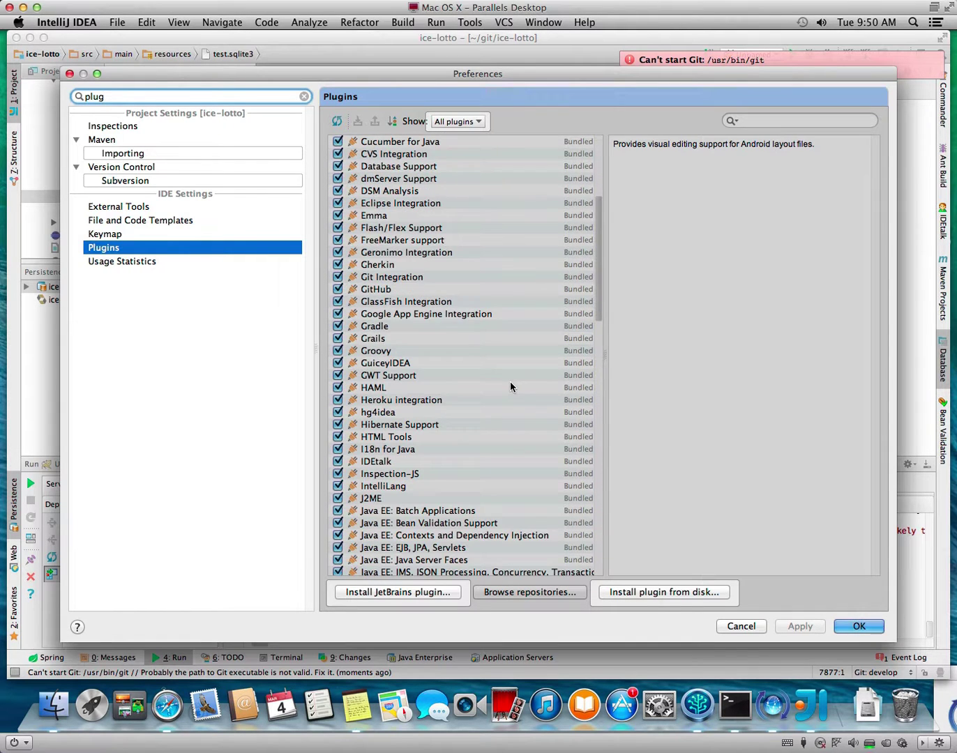
{"action": "scroll", "coordinate": [509, 386], "scroll_direction": "down", "scroll_amount": 4}
{"action": "left_click", "coordinate": [470, 122]}
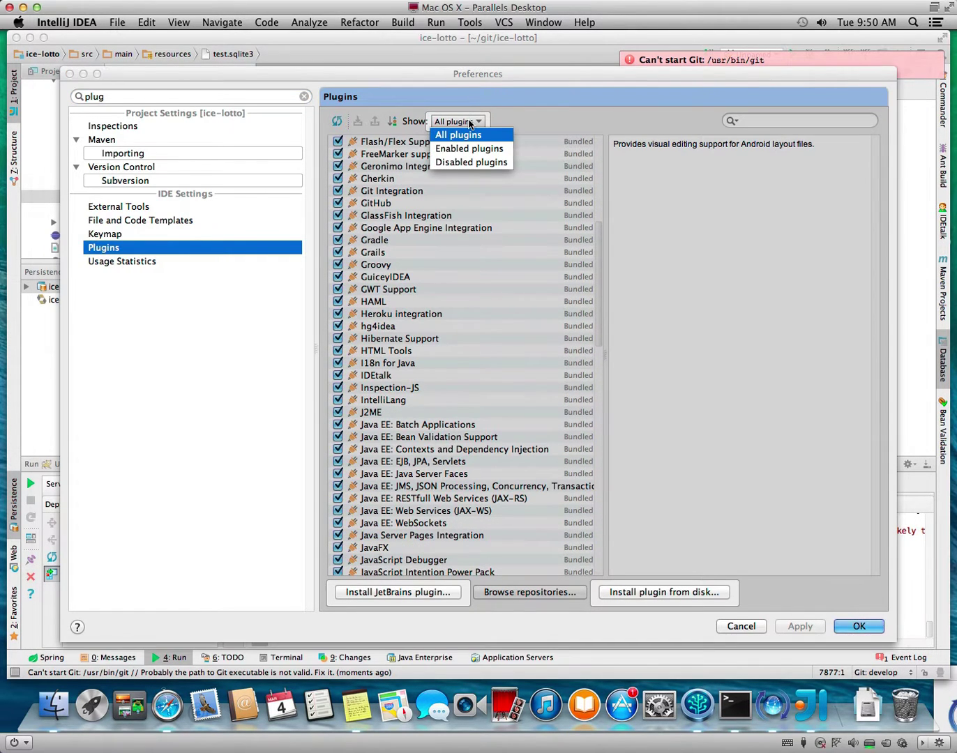
{"action": "left_click", "coordinate": [469, 149]}
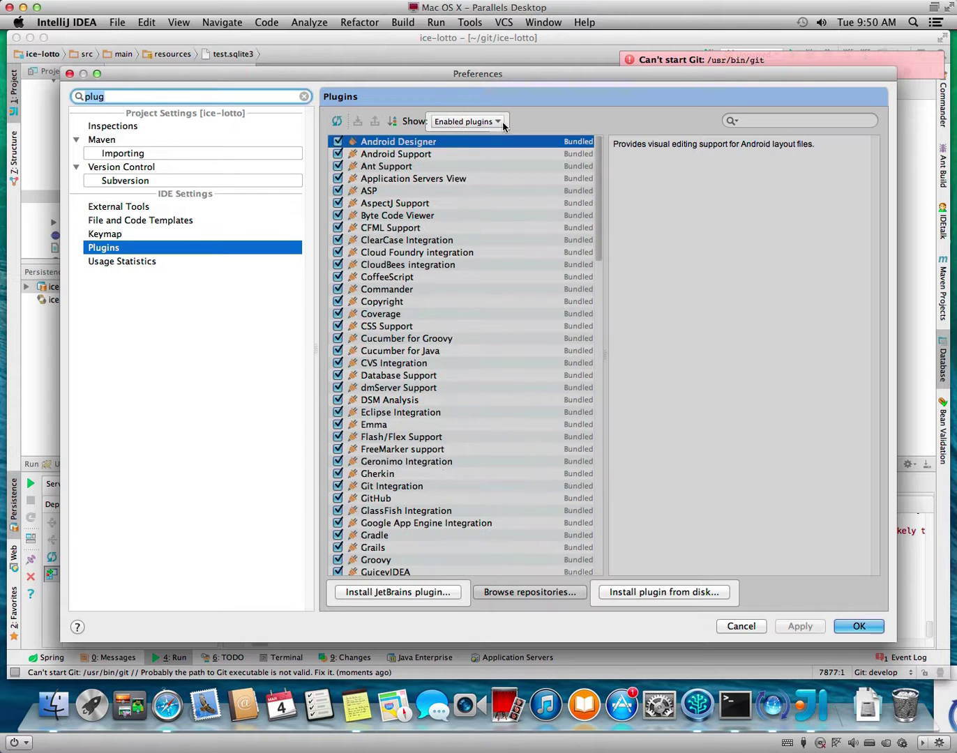
Disable Git Integration plus its dependent GitHub, Heroku and OpenShift plugins, then restart the IDE.
{"action": "left_click", "coordinate": [304, 97]}
{"action": "scroll", "coordinate": [557, 327], "scroll_direction": "down", "scroll_amount": 2}
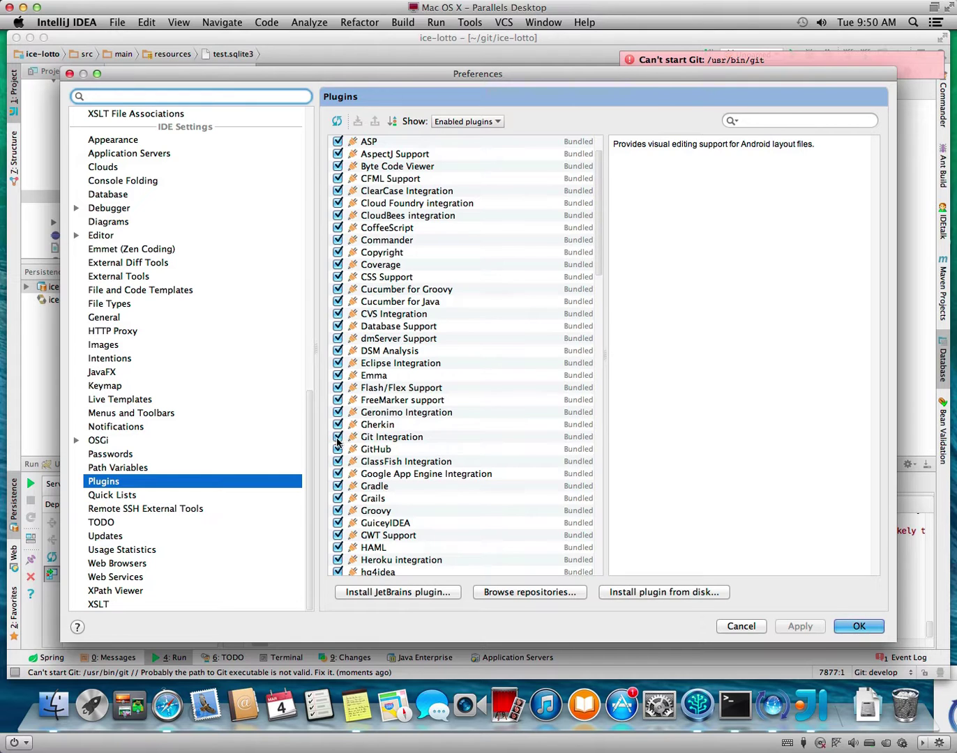
{"action": "left_click", "coordinate": [338, 438]}
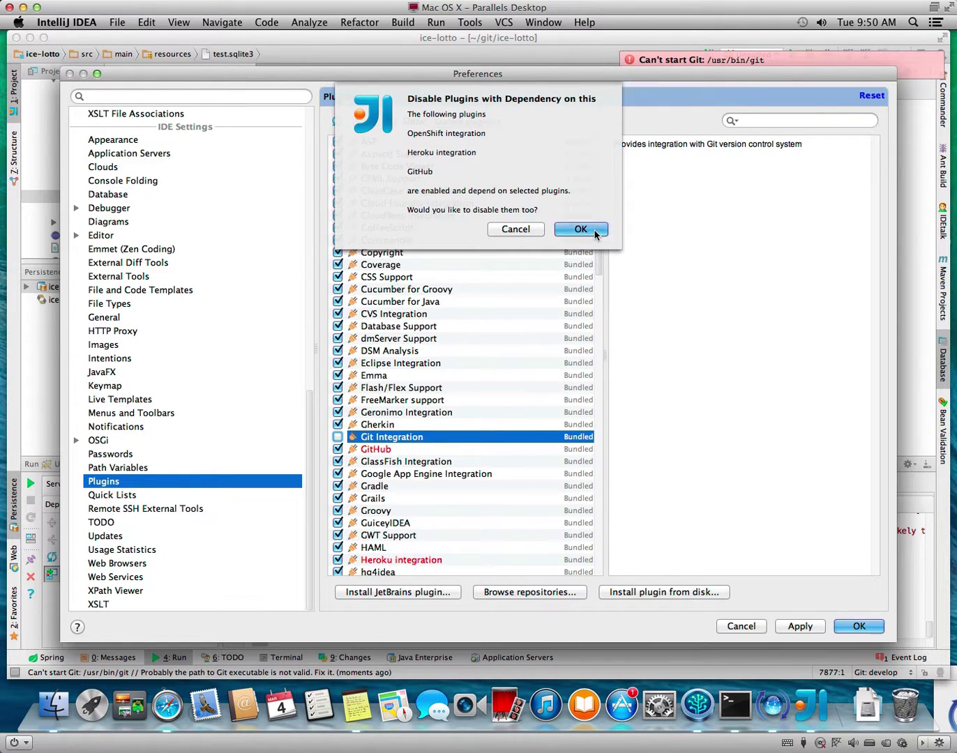
{"action": "left_click", "coordinate": [581, 230]}
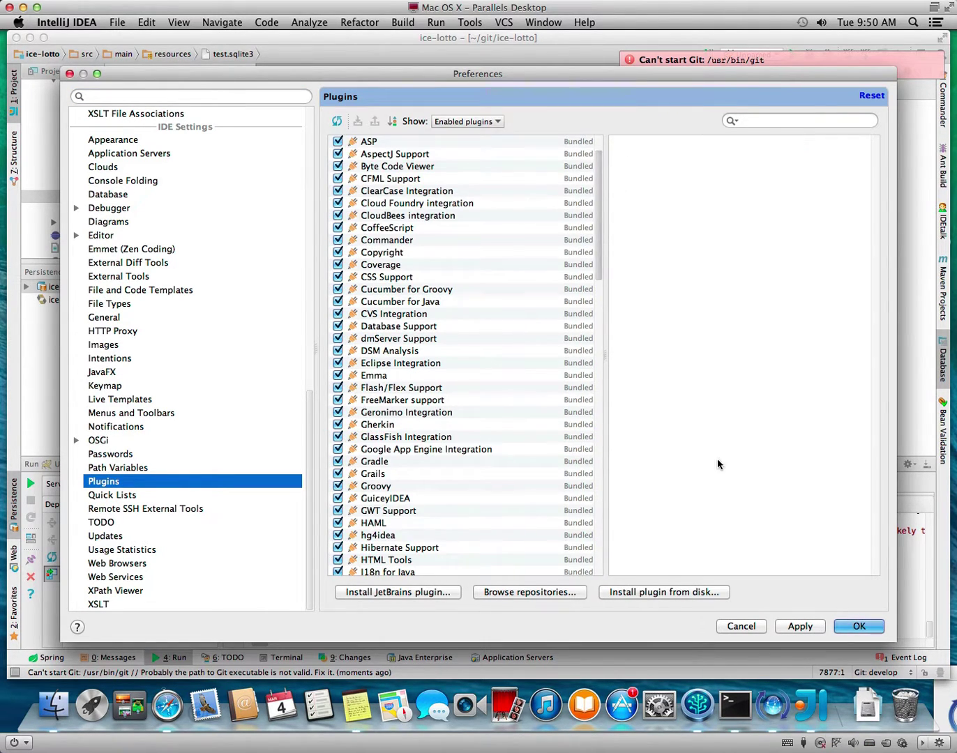
{"action": "left_click", "coordinate": [837, 629]}
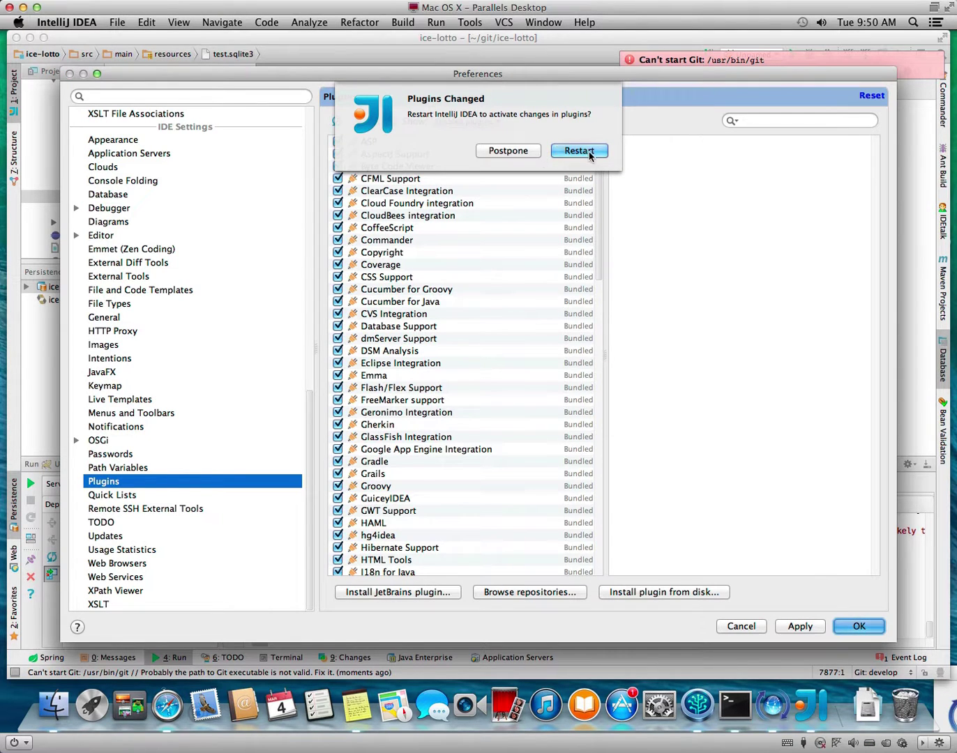
{"action": "left_click", "coordinate": [577, 151]}
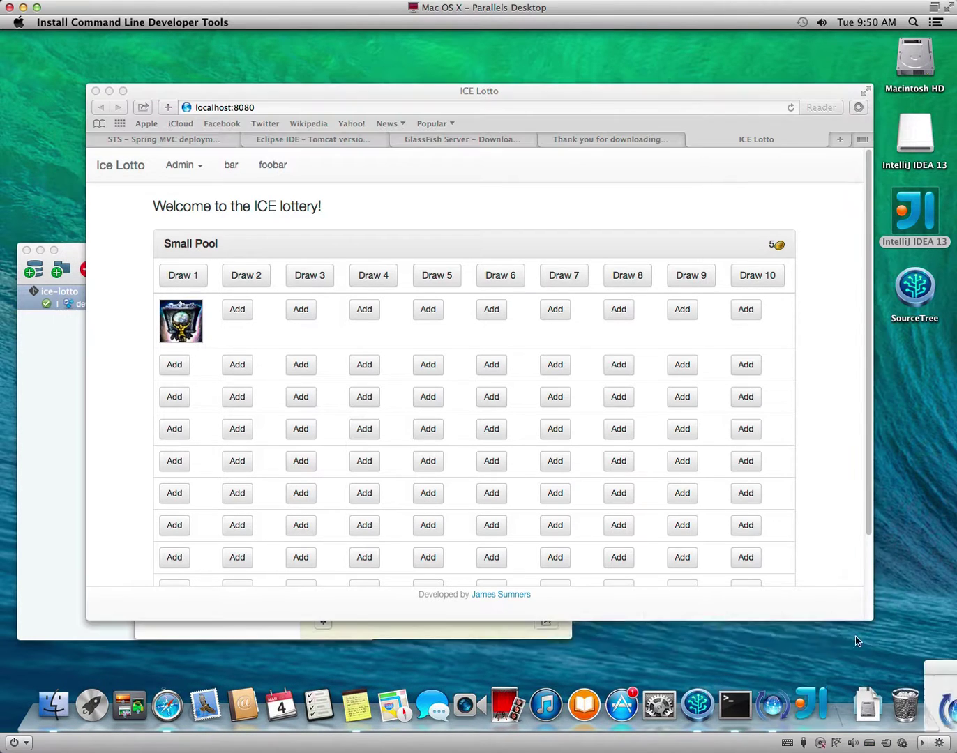
Decline the command-line tools install, eject the IntelliJ IDEA 13 disk image, and relaunch IntelliJ IDEA.
{"action": "left_click", "coordinate": [704, 652]}
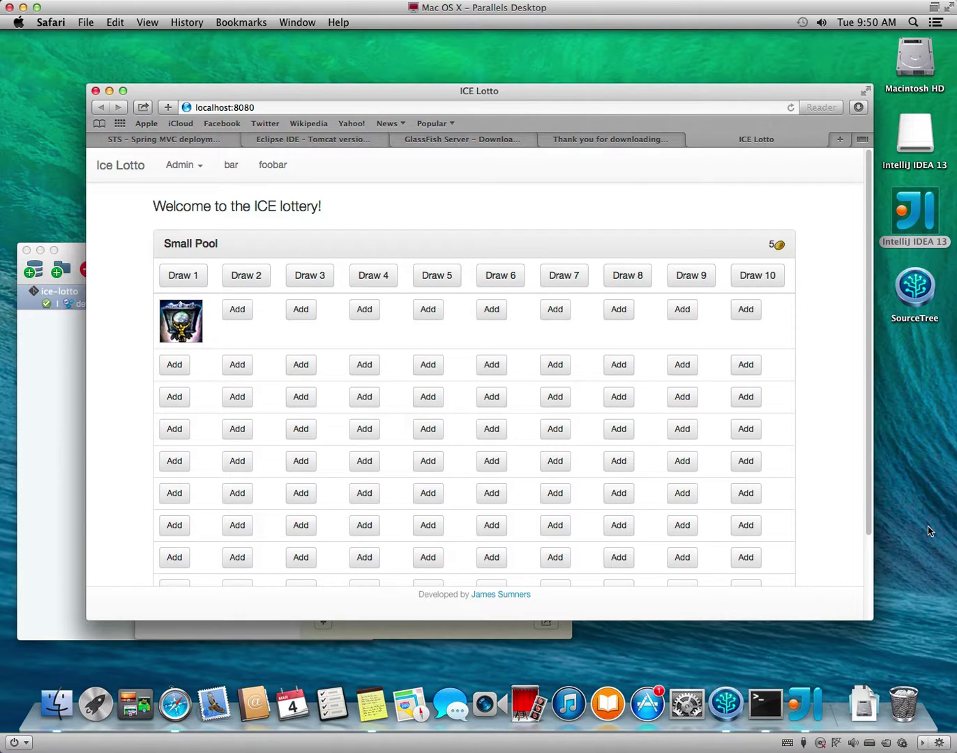
{"action": "left_click_drag", "start_coordinate": [925, 152], "coordinate": [911, 720]}
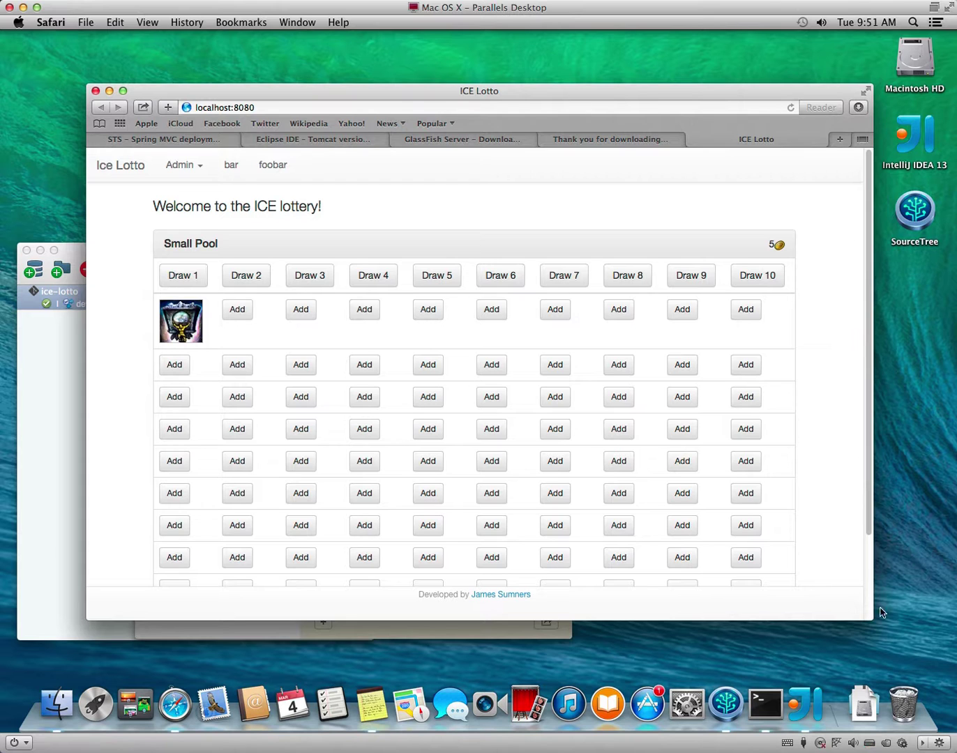
{"action": "left_click", "coordinate": [808, 702]}
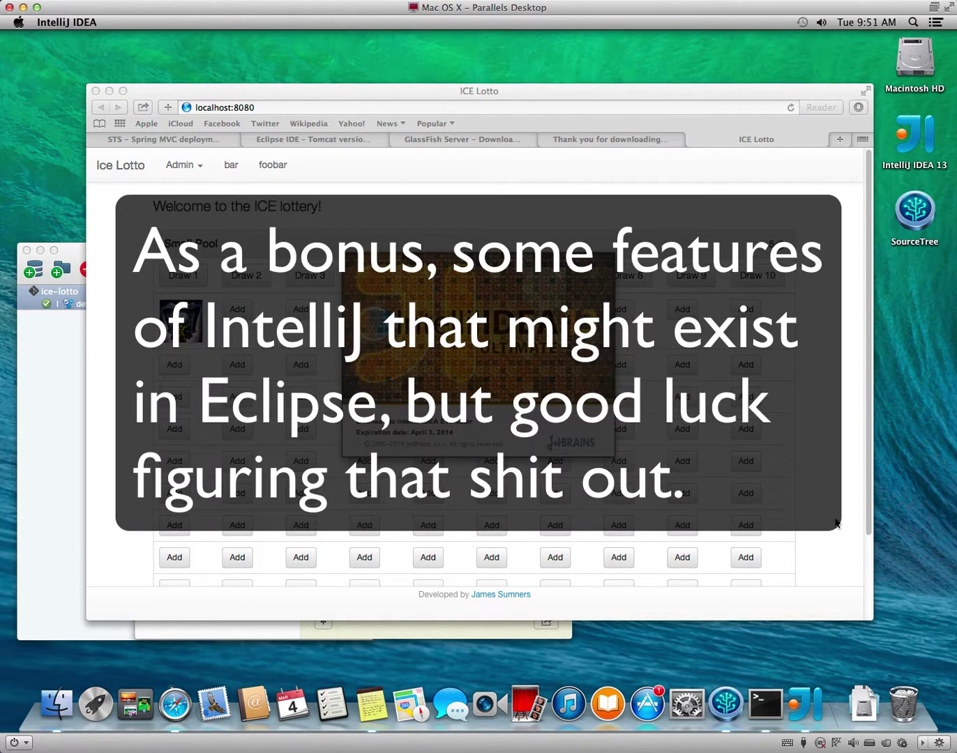